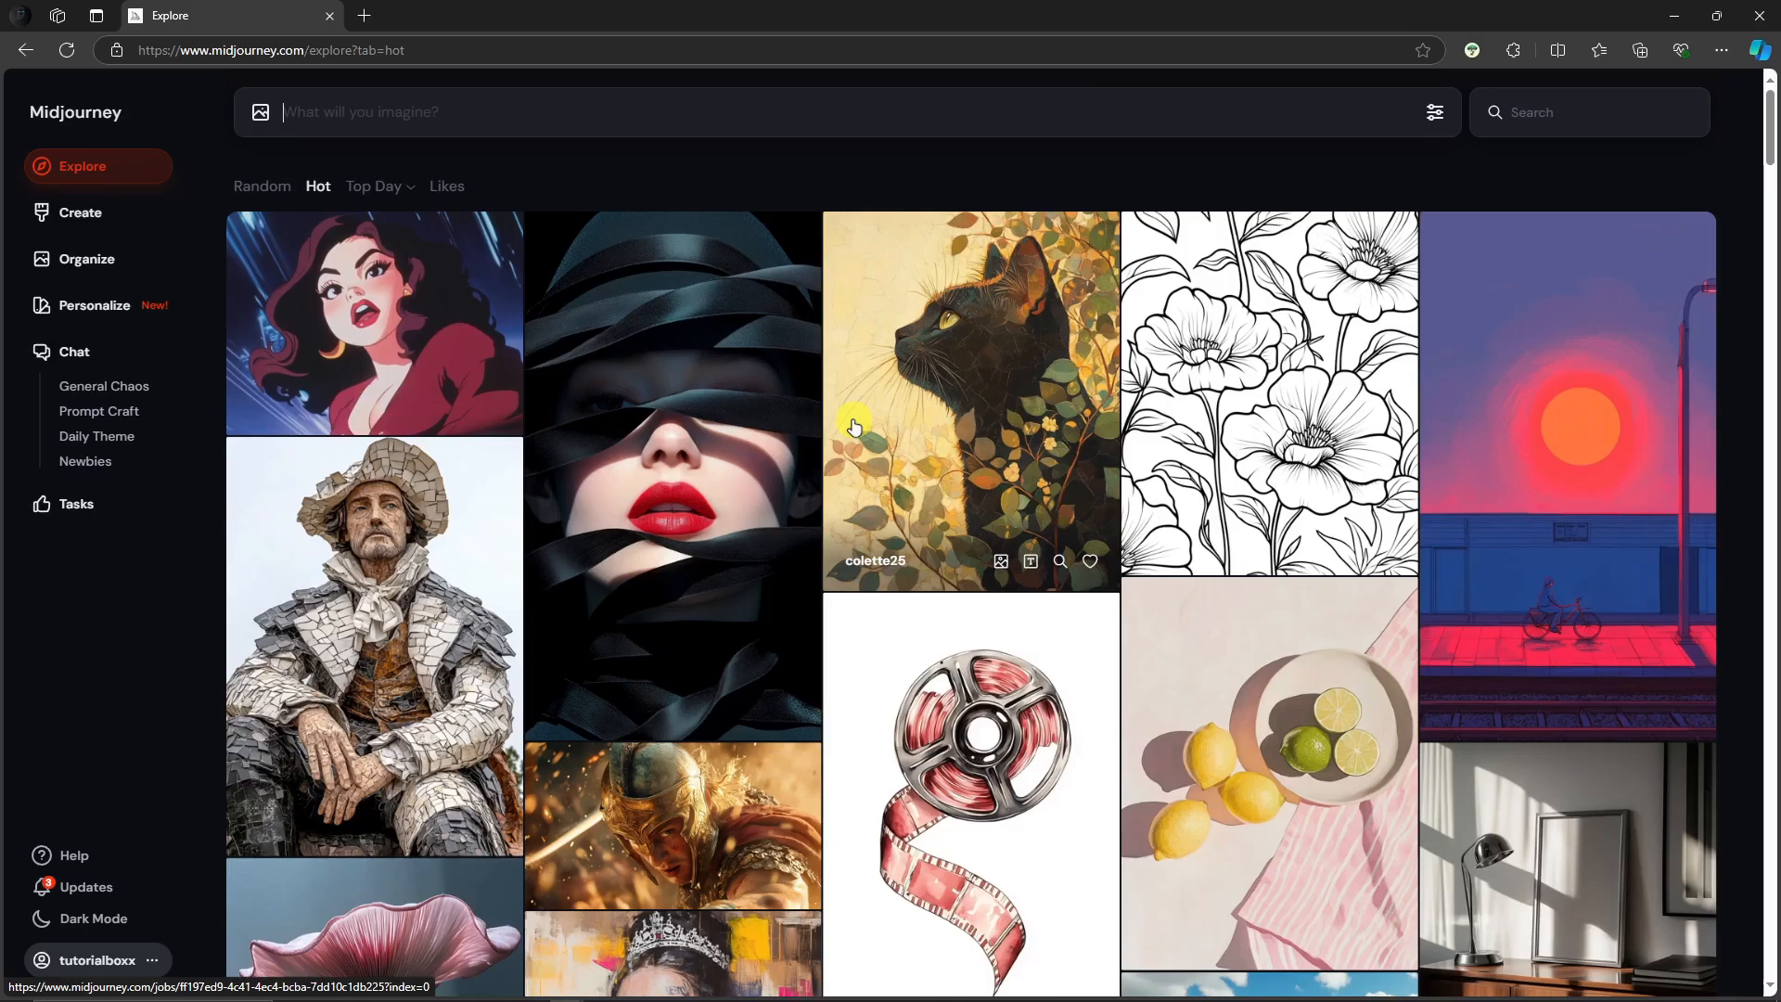
Browse the Hot images in the Explore gallery.
scroll(208, 648, "down", 8)
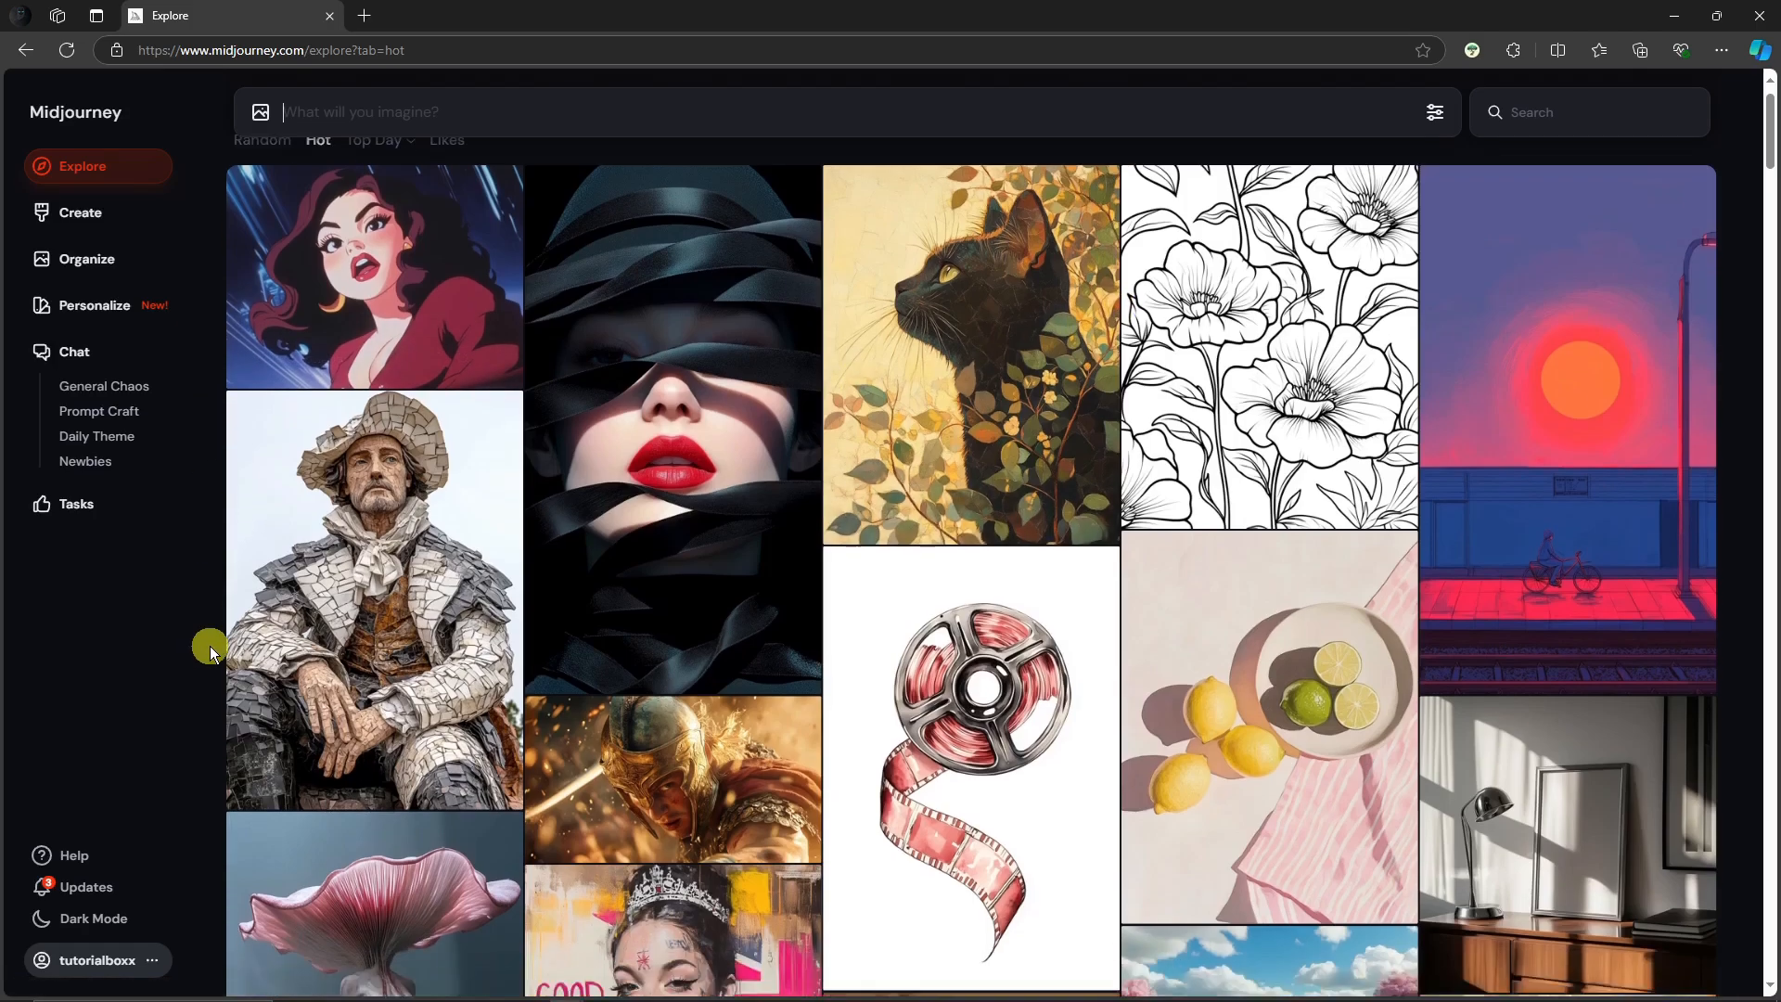
scroll(209, 646, "down", 1)
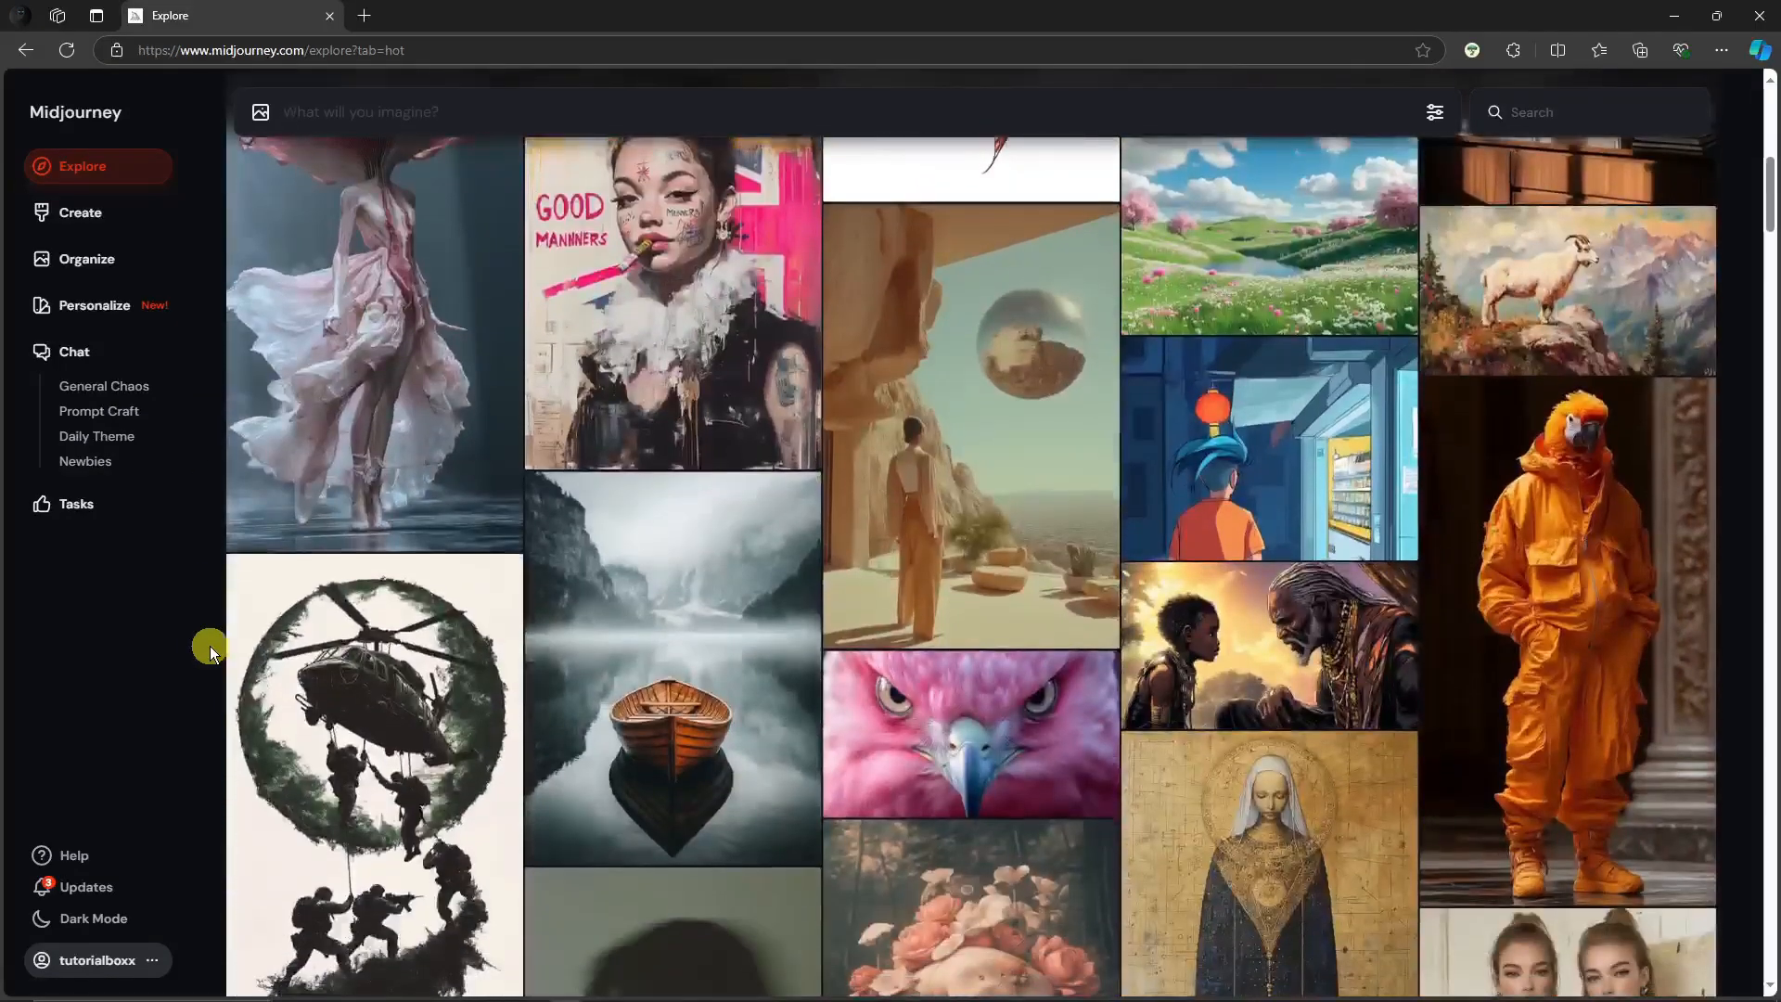
scroll(210, 646, "down", 2)
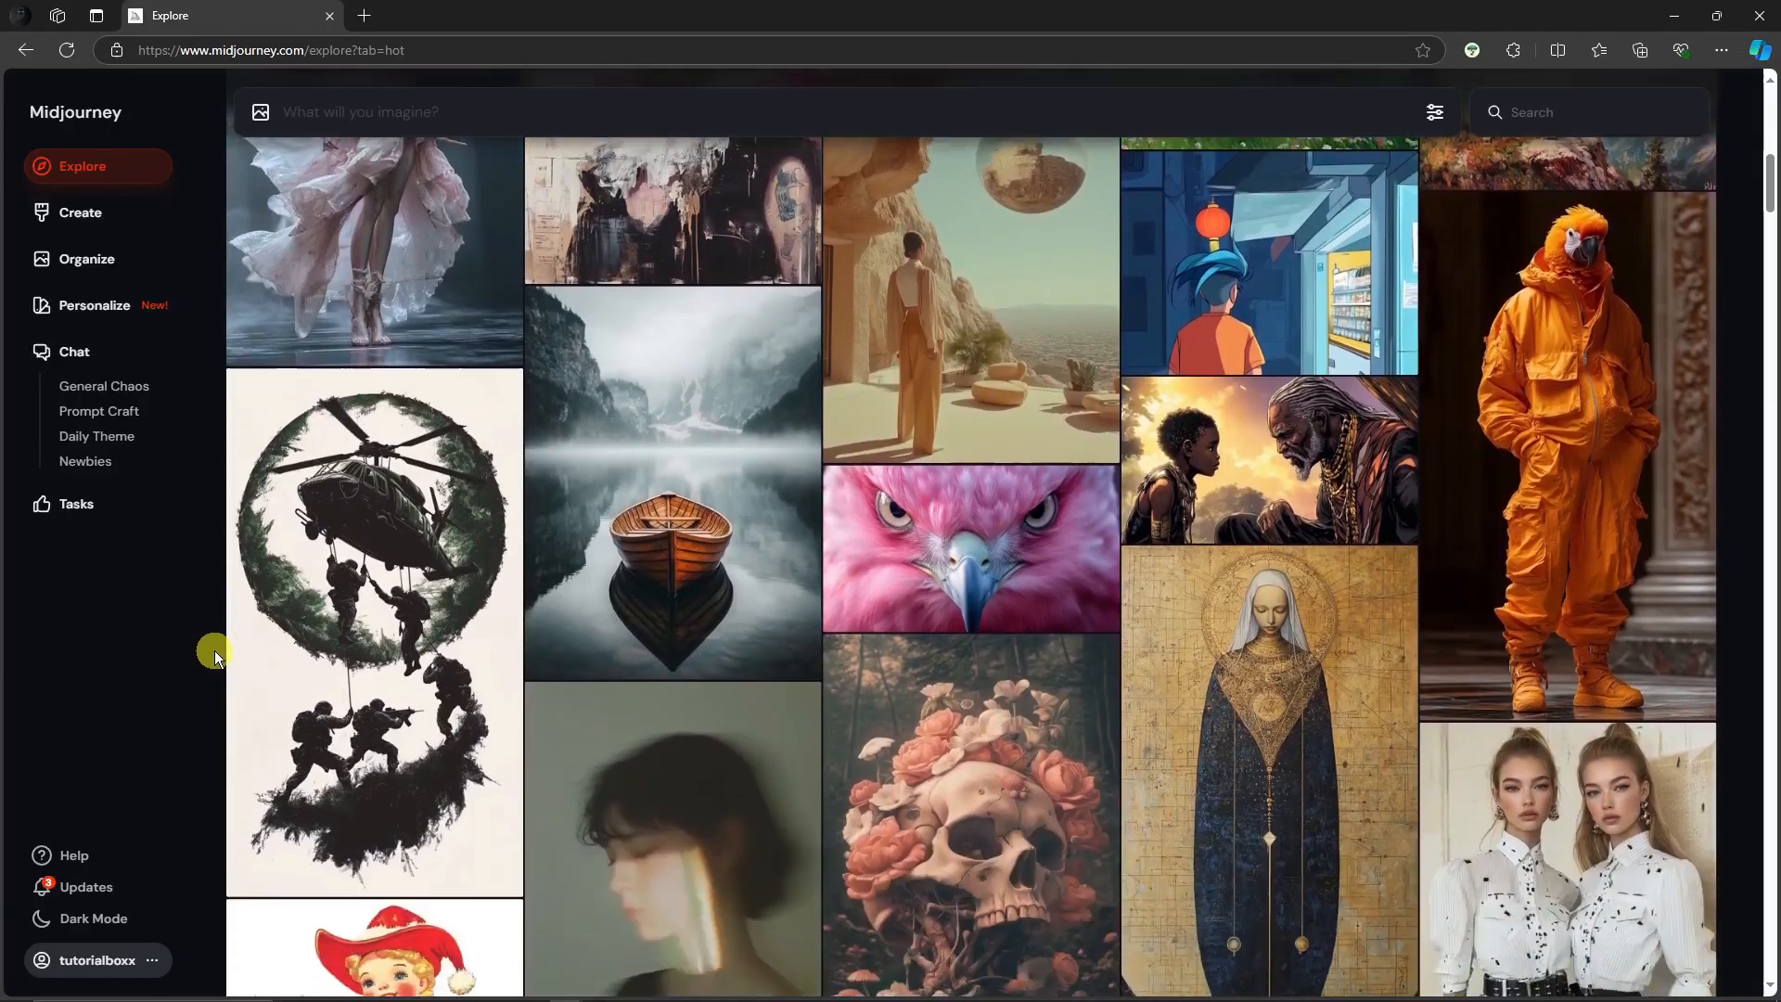
scroll(214, 649, "up", 5)
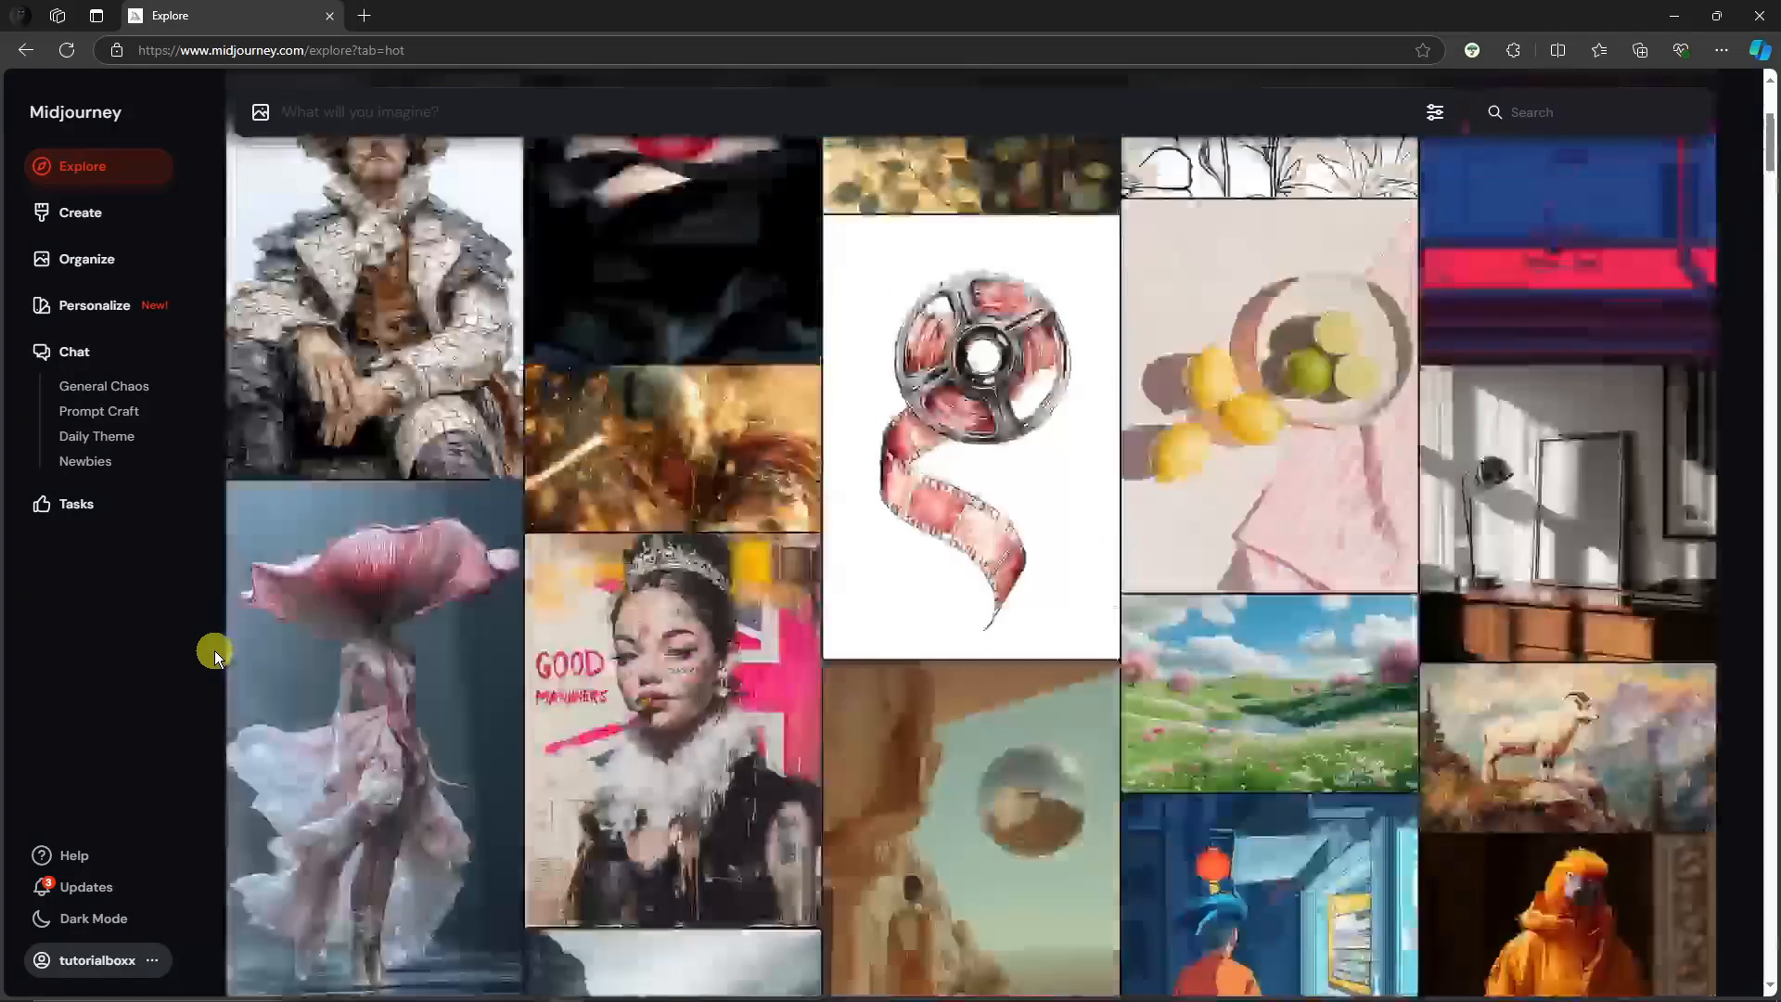
scroll(215, 649, "up", 1)
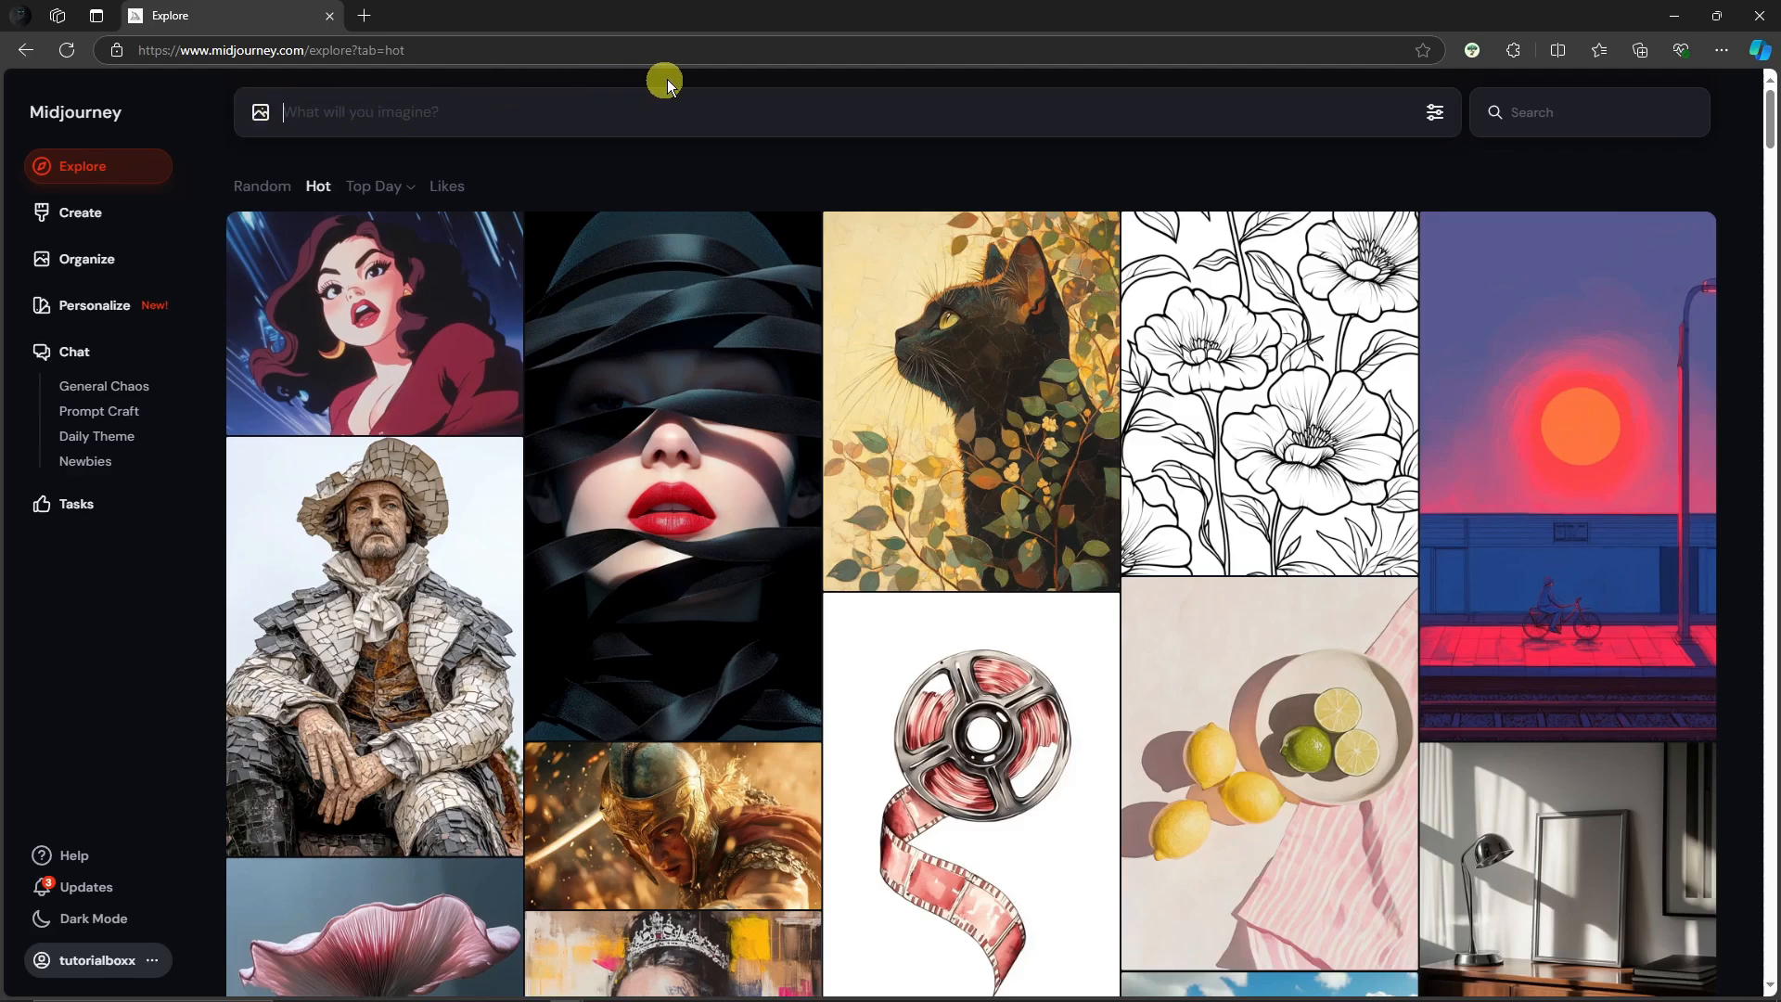
In the image settings, try the square and landscape sizes, and set the aspect ratio to 3:4 portrait.
left_click(1434, 111)
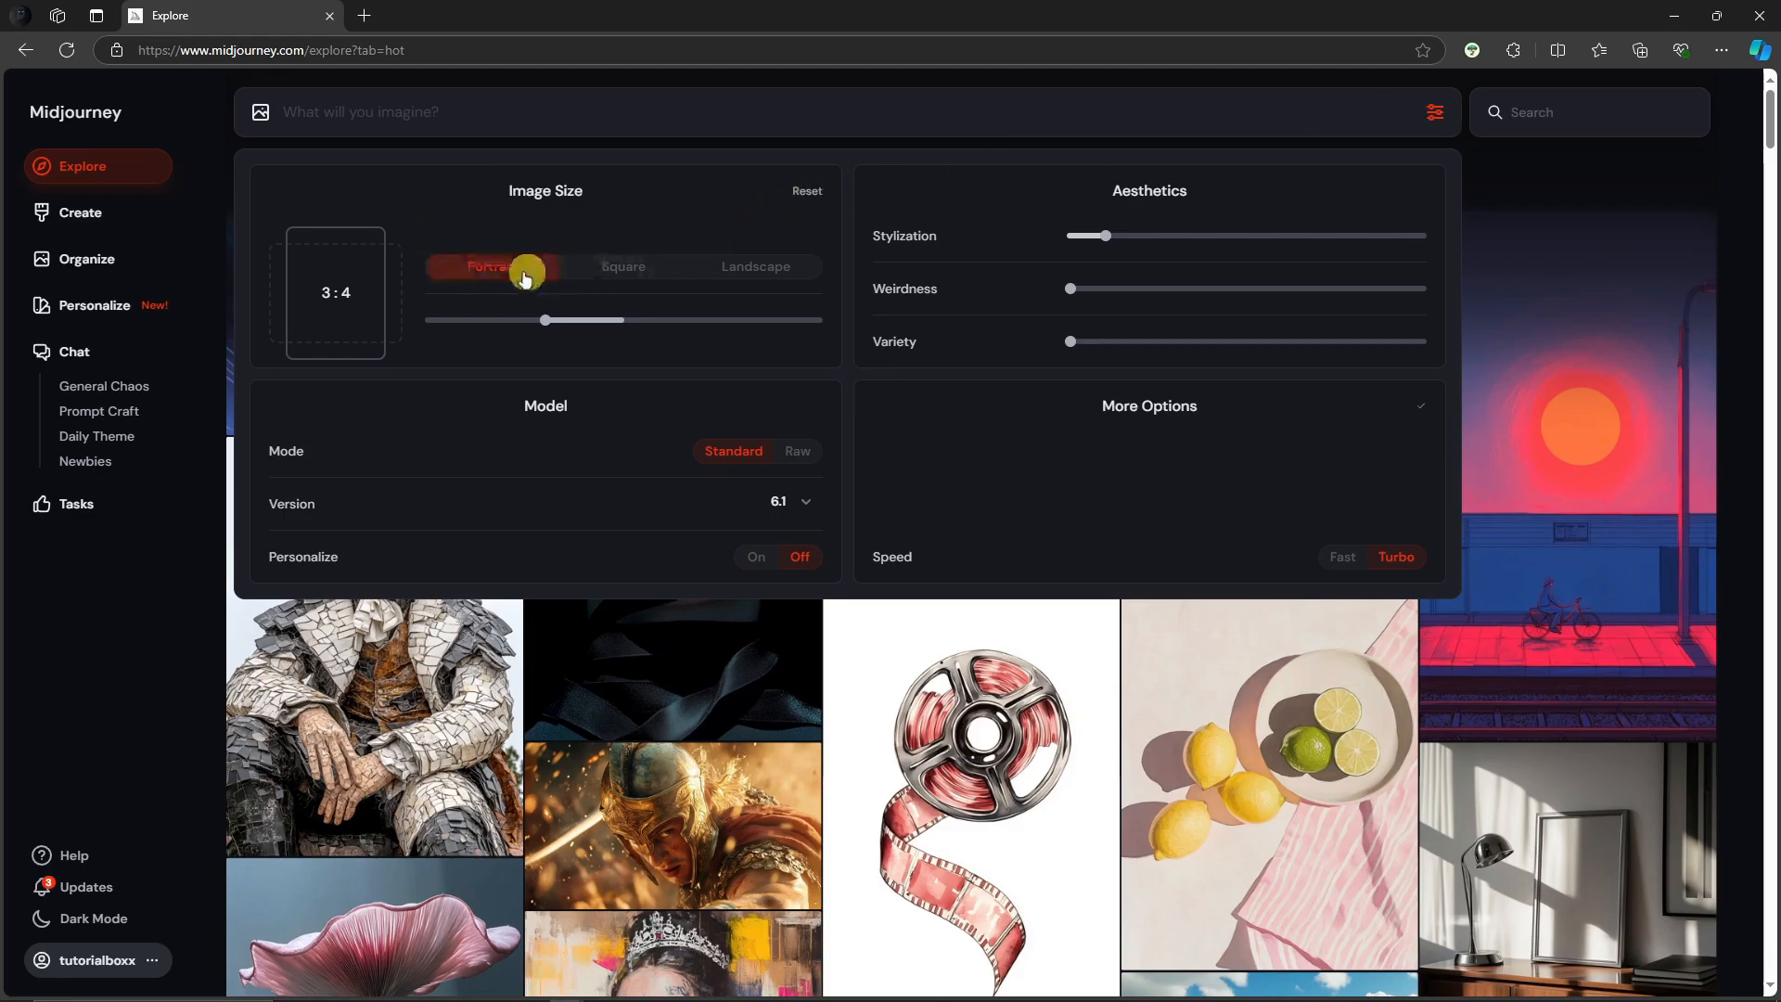
left_click(650, 267)
left_click(735, 266)
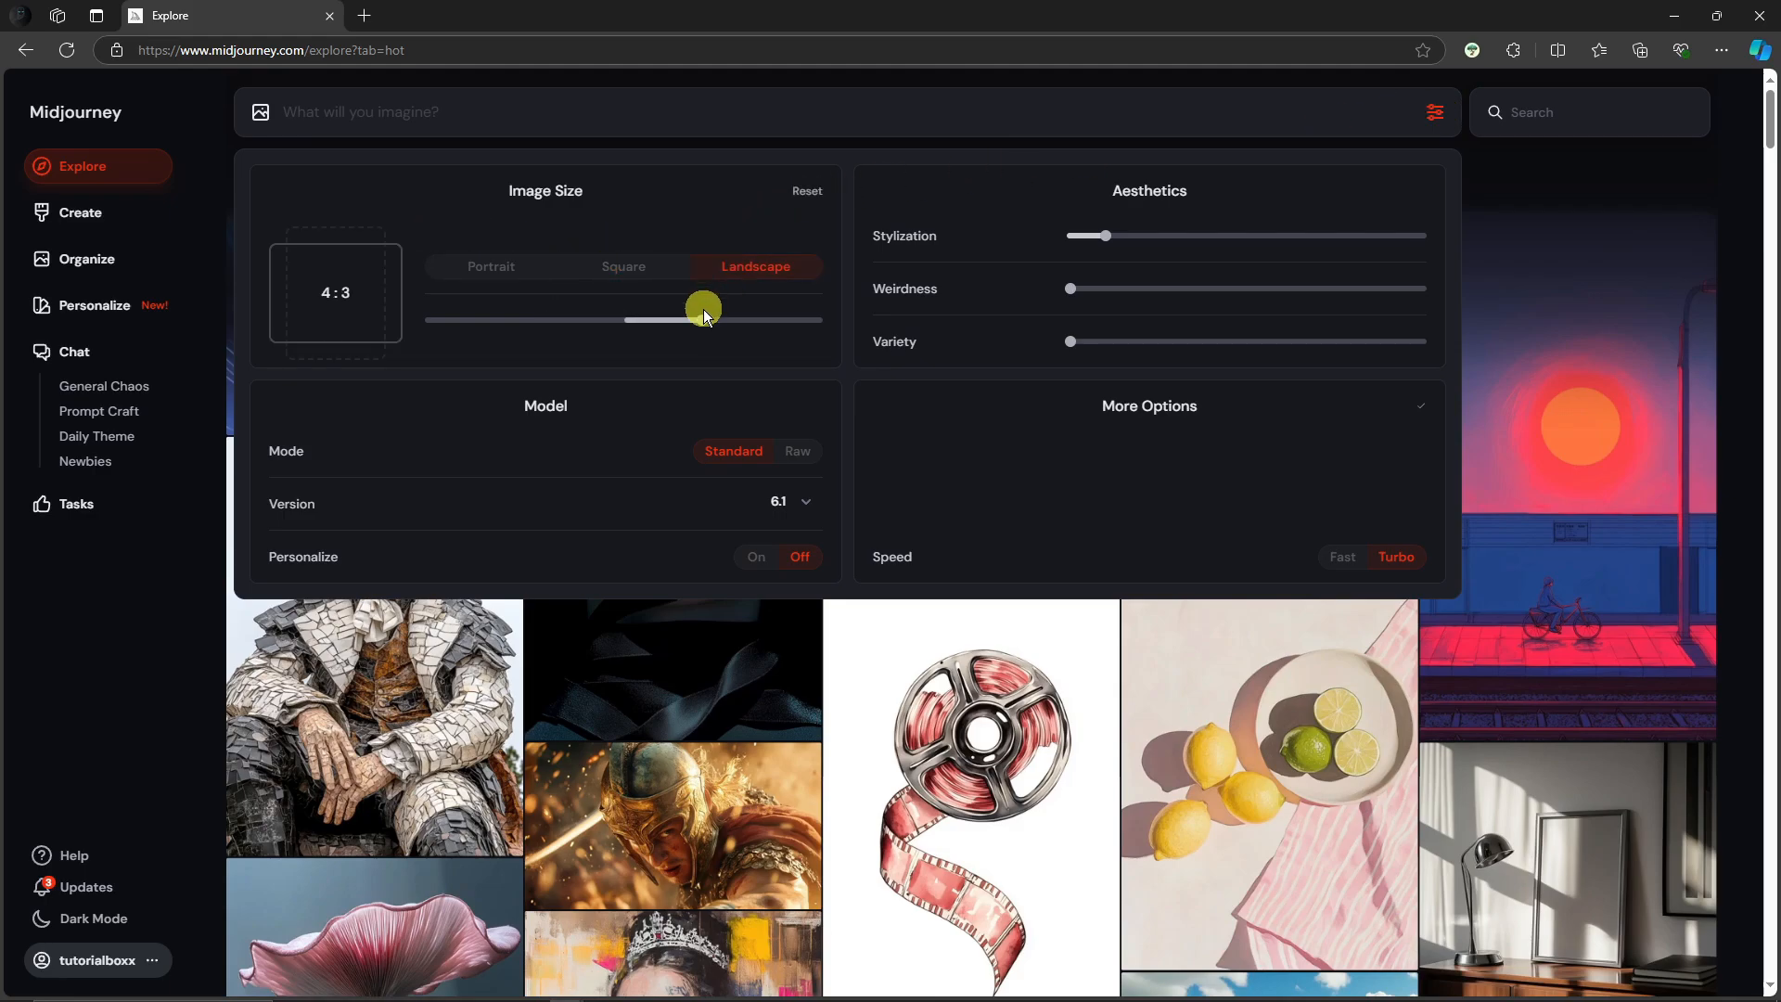
left_click_drag(697, 320, 547, 320)
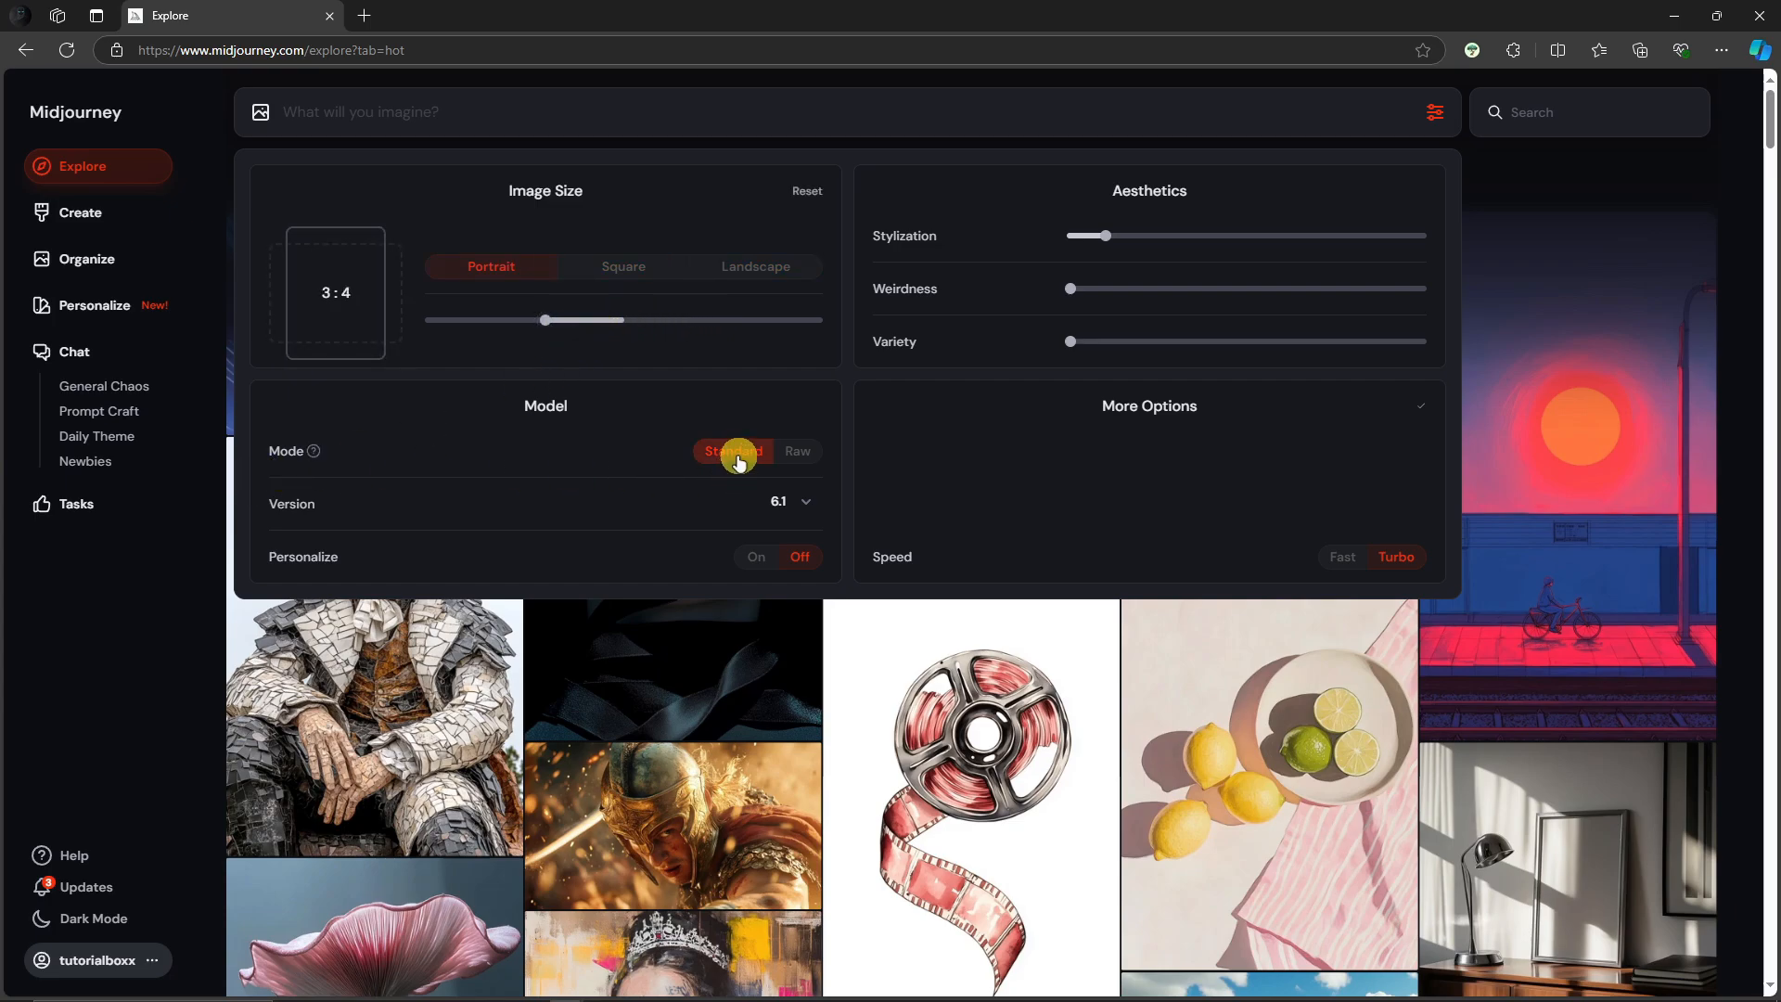
Try the Raw model mode, view the available model versions, restore Standard mode and close the image settings.
left_click(795, 452)
left_click(739, 452)
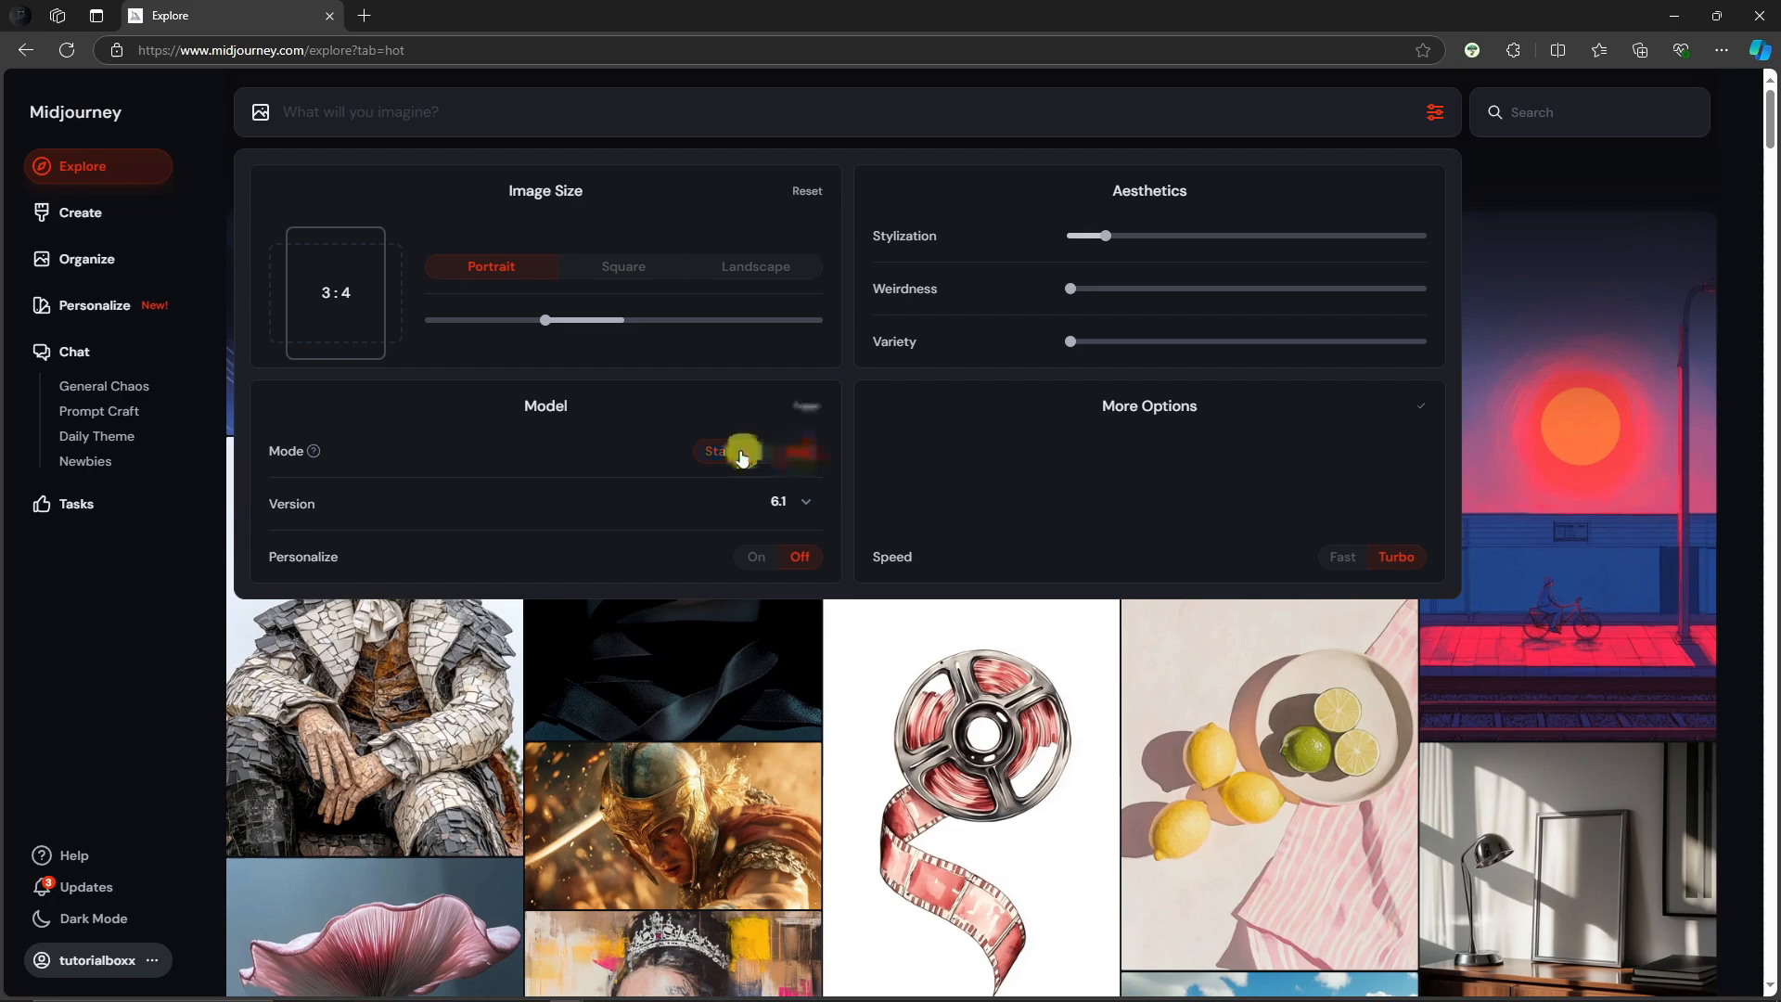
left_click(783, 455)
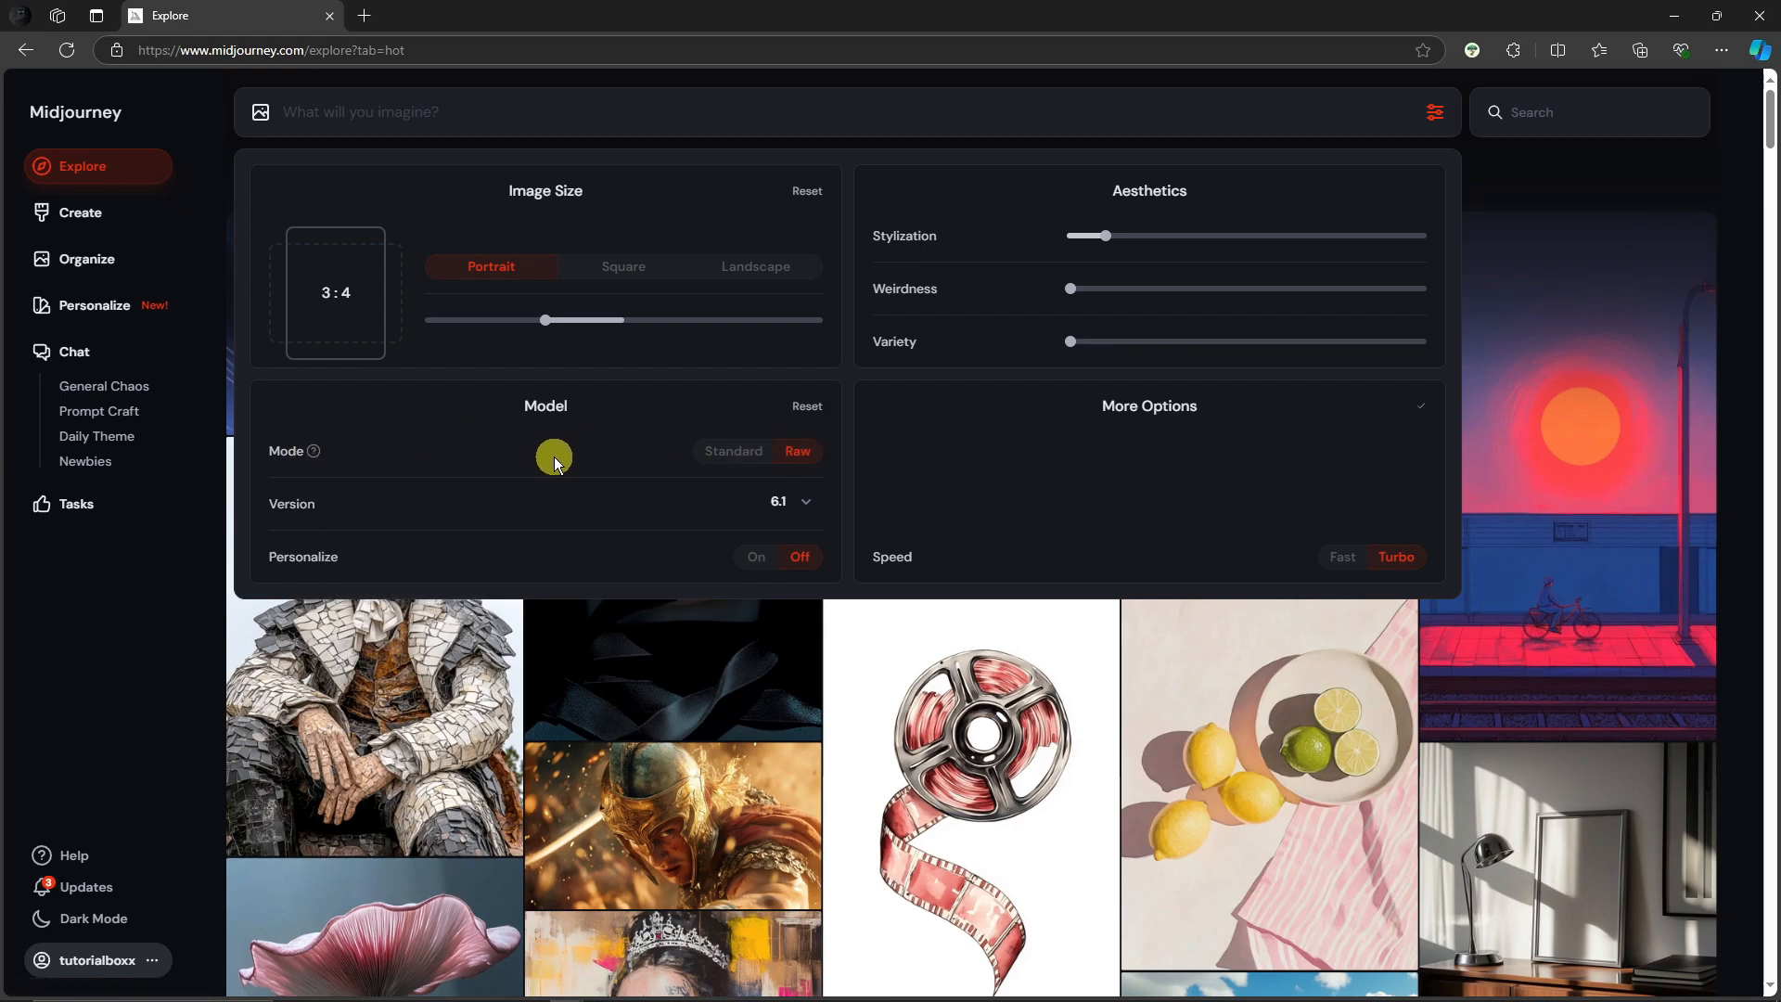
left_click(805, 502)
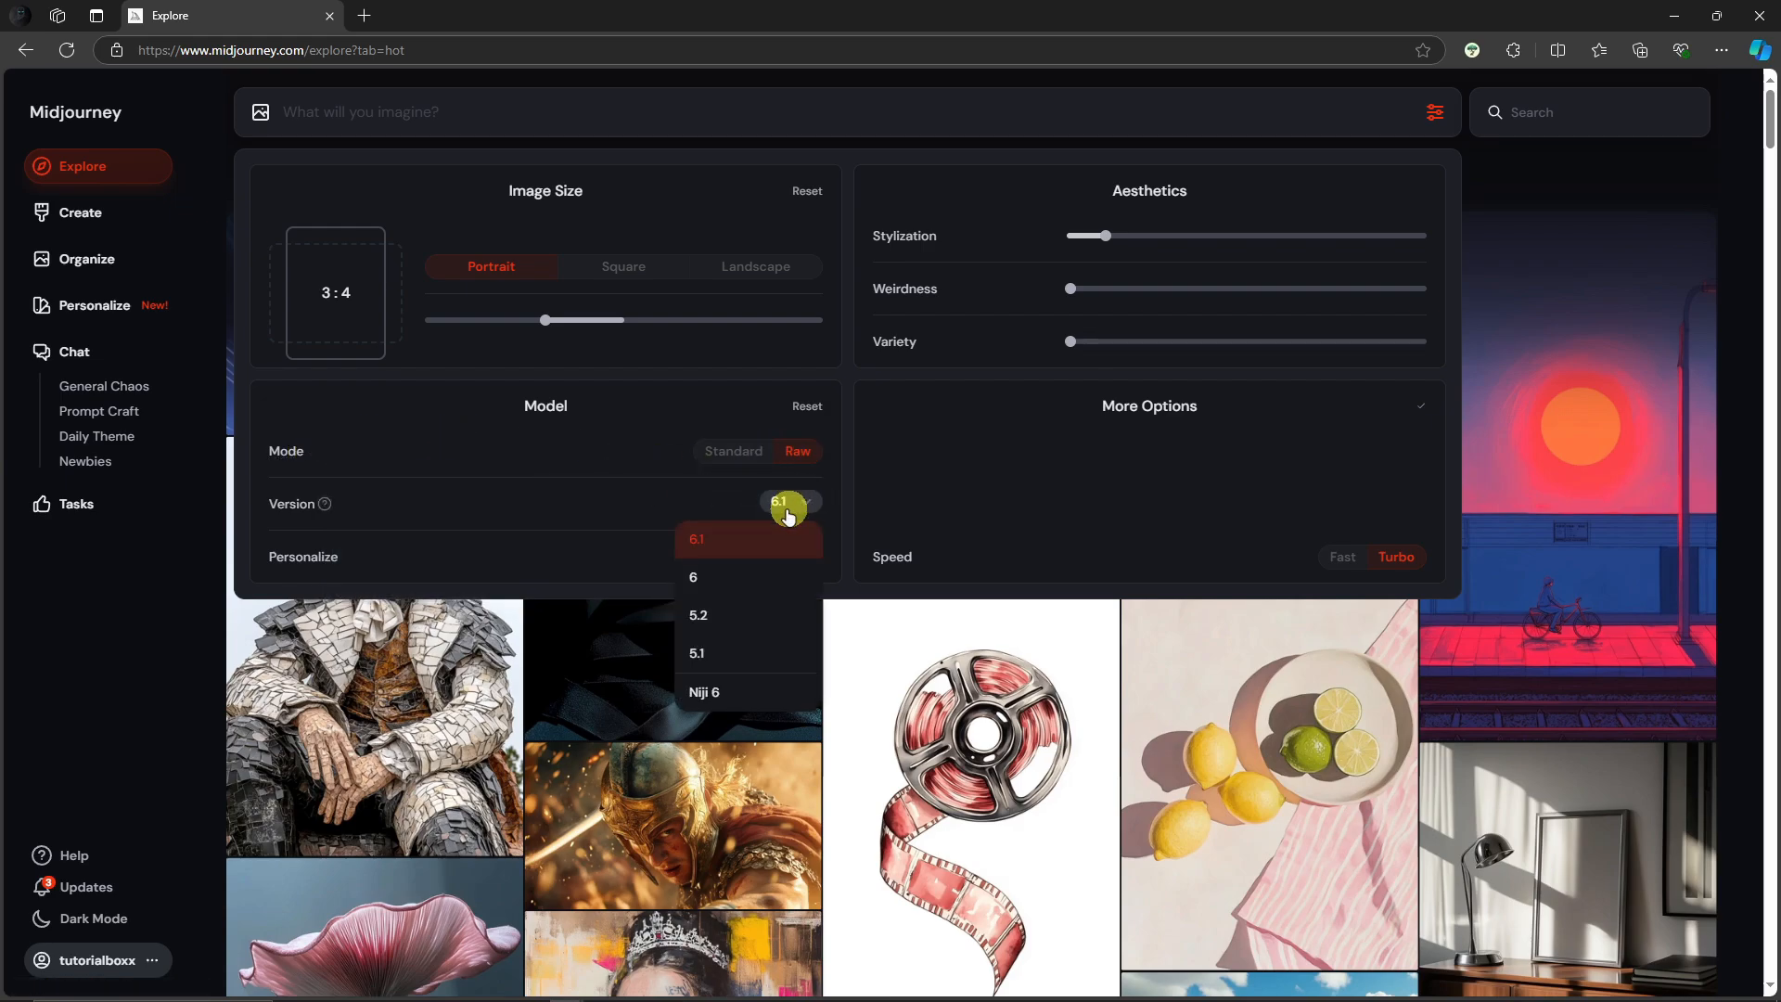
left_click(566, 508)
left_click(733, 451)
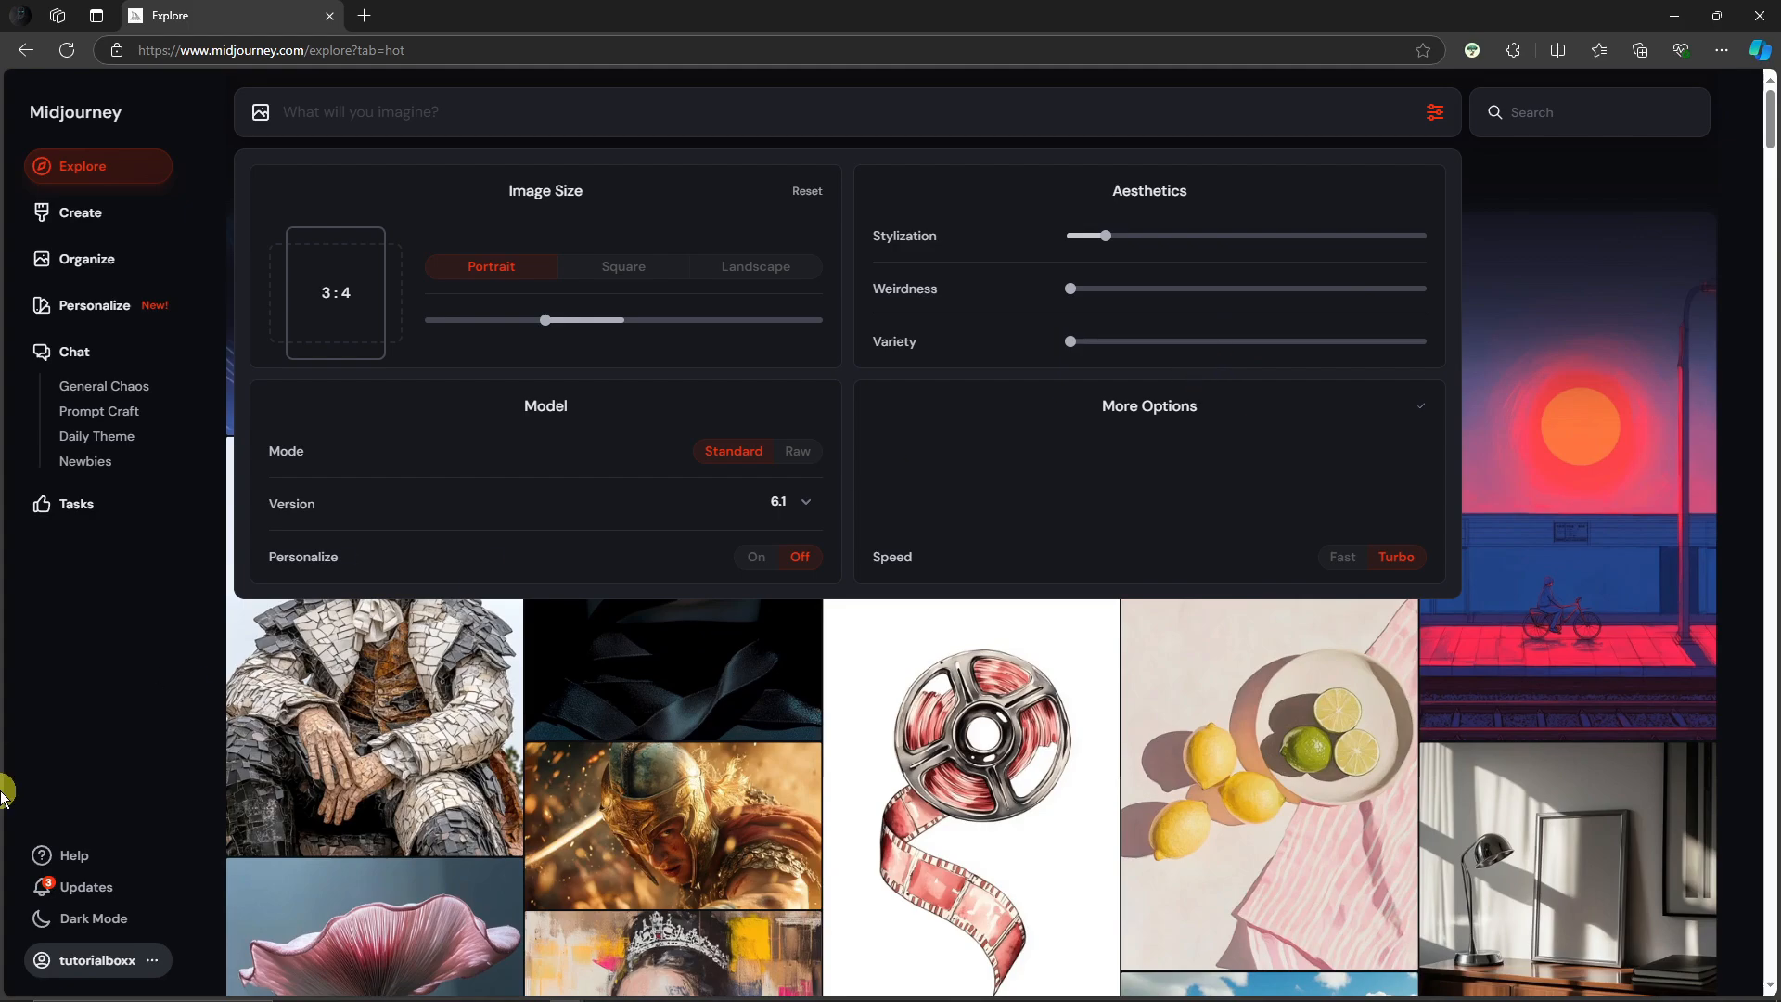
left_click(1435, 111)
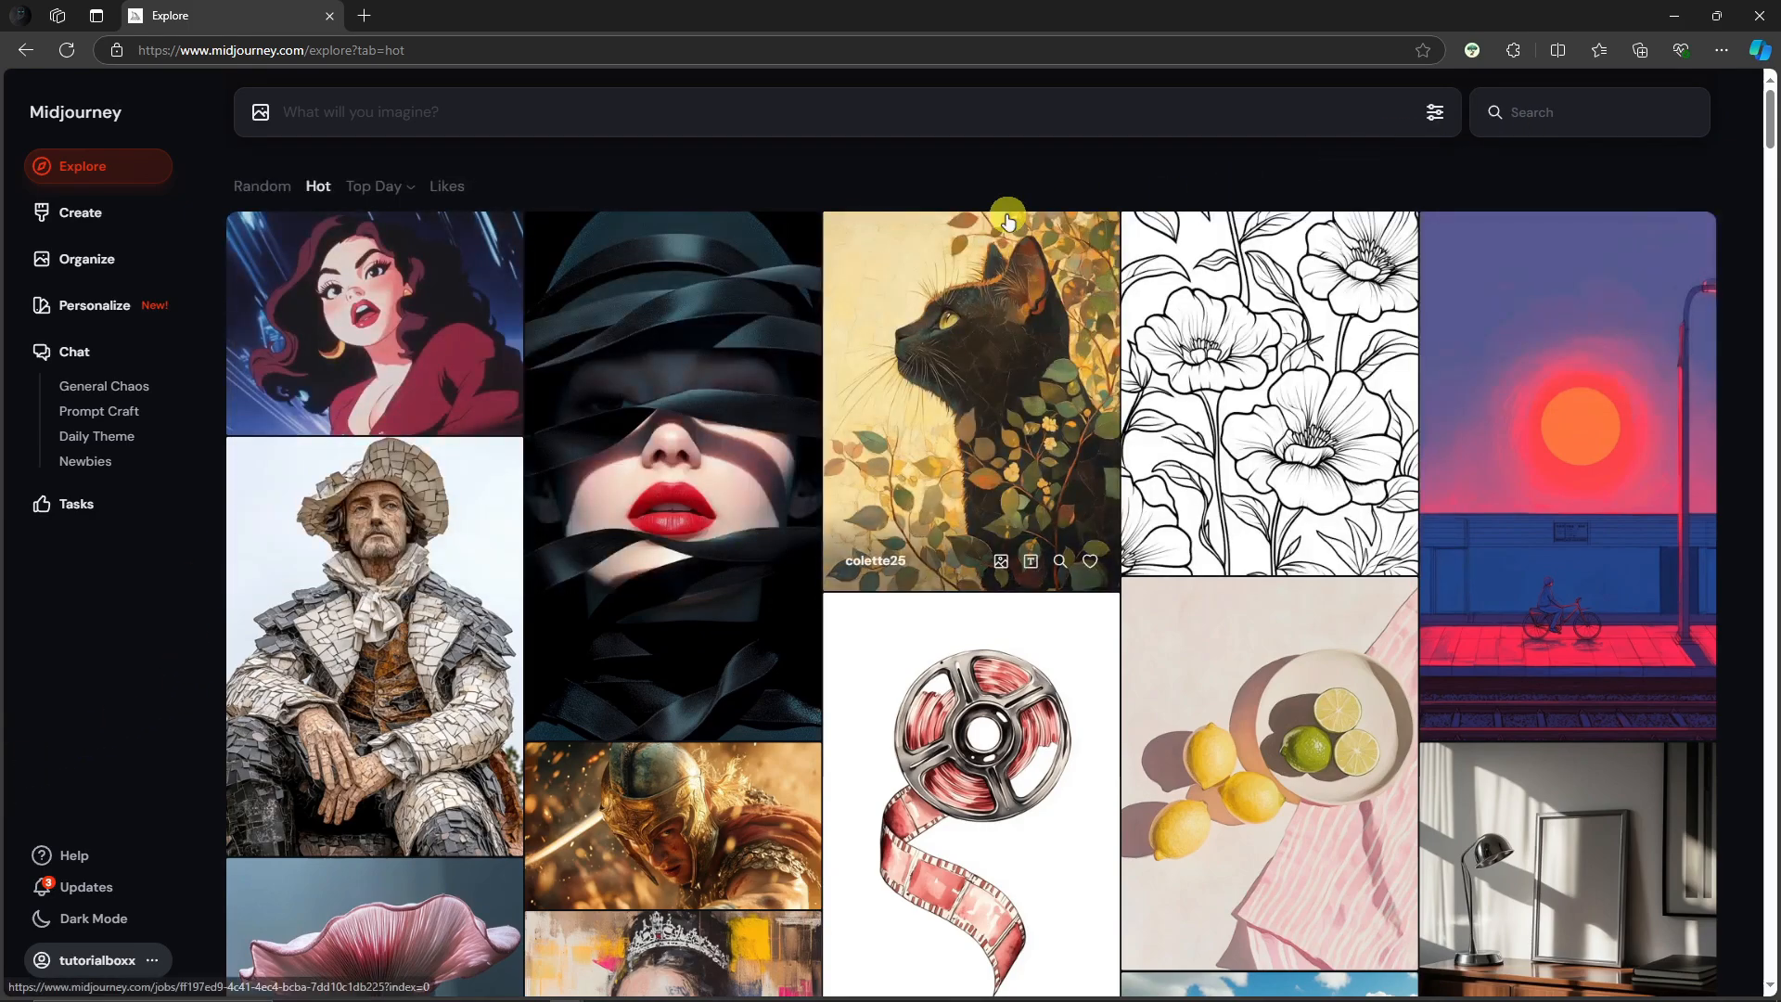
Look at the Create, Organize, Personalize and Chat pages, and return to Explore.
left_click(85, 215)
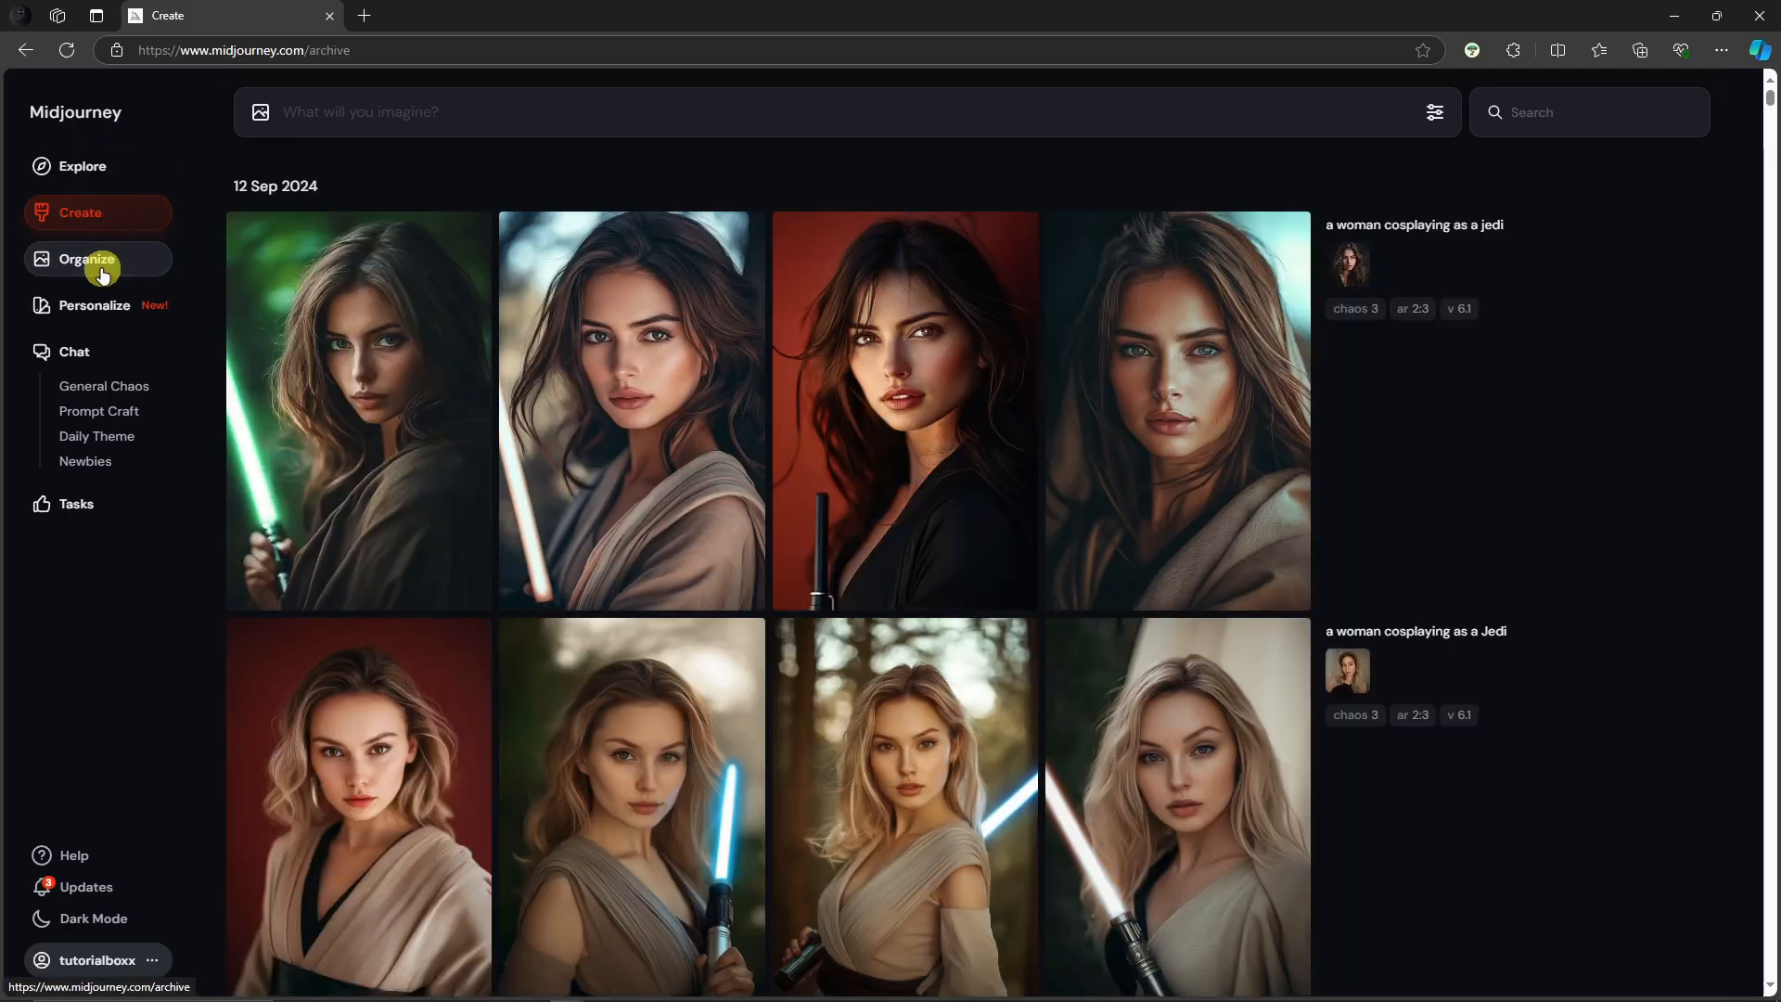
left_click(101, 269)
left_click(107, 306)
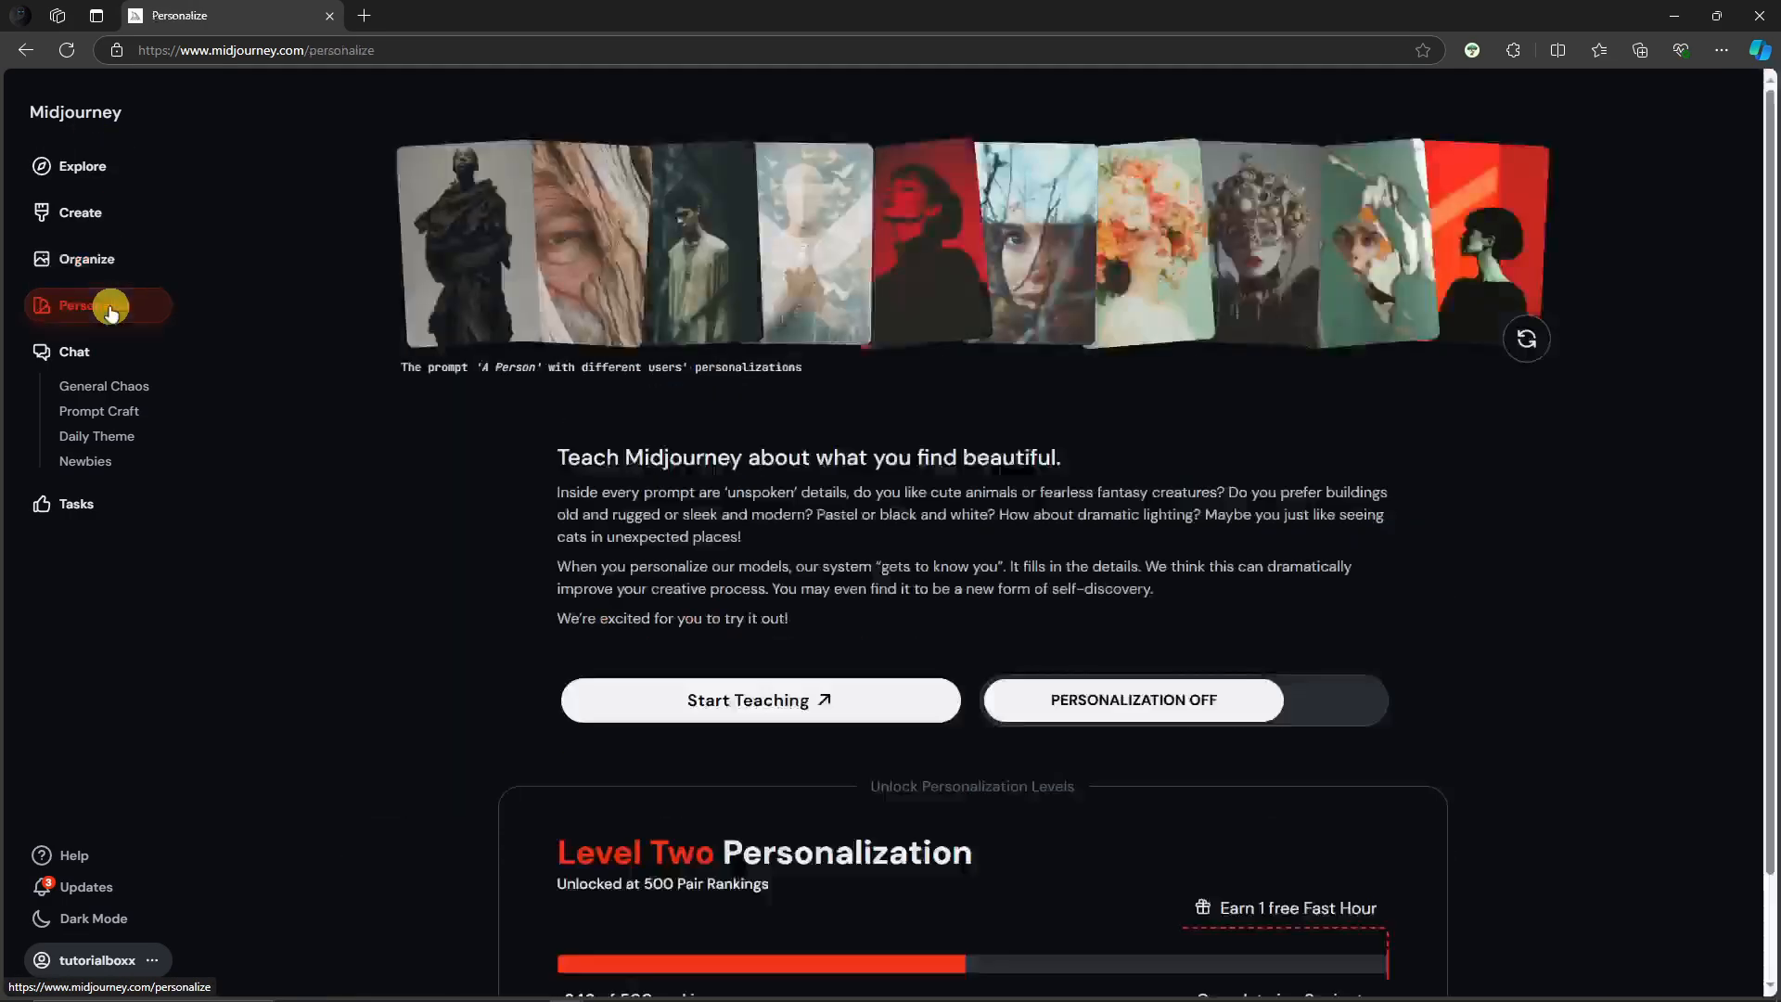
left_click(102, 351)
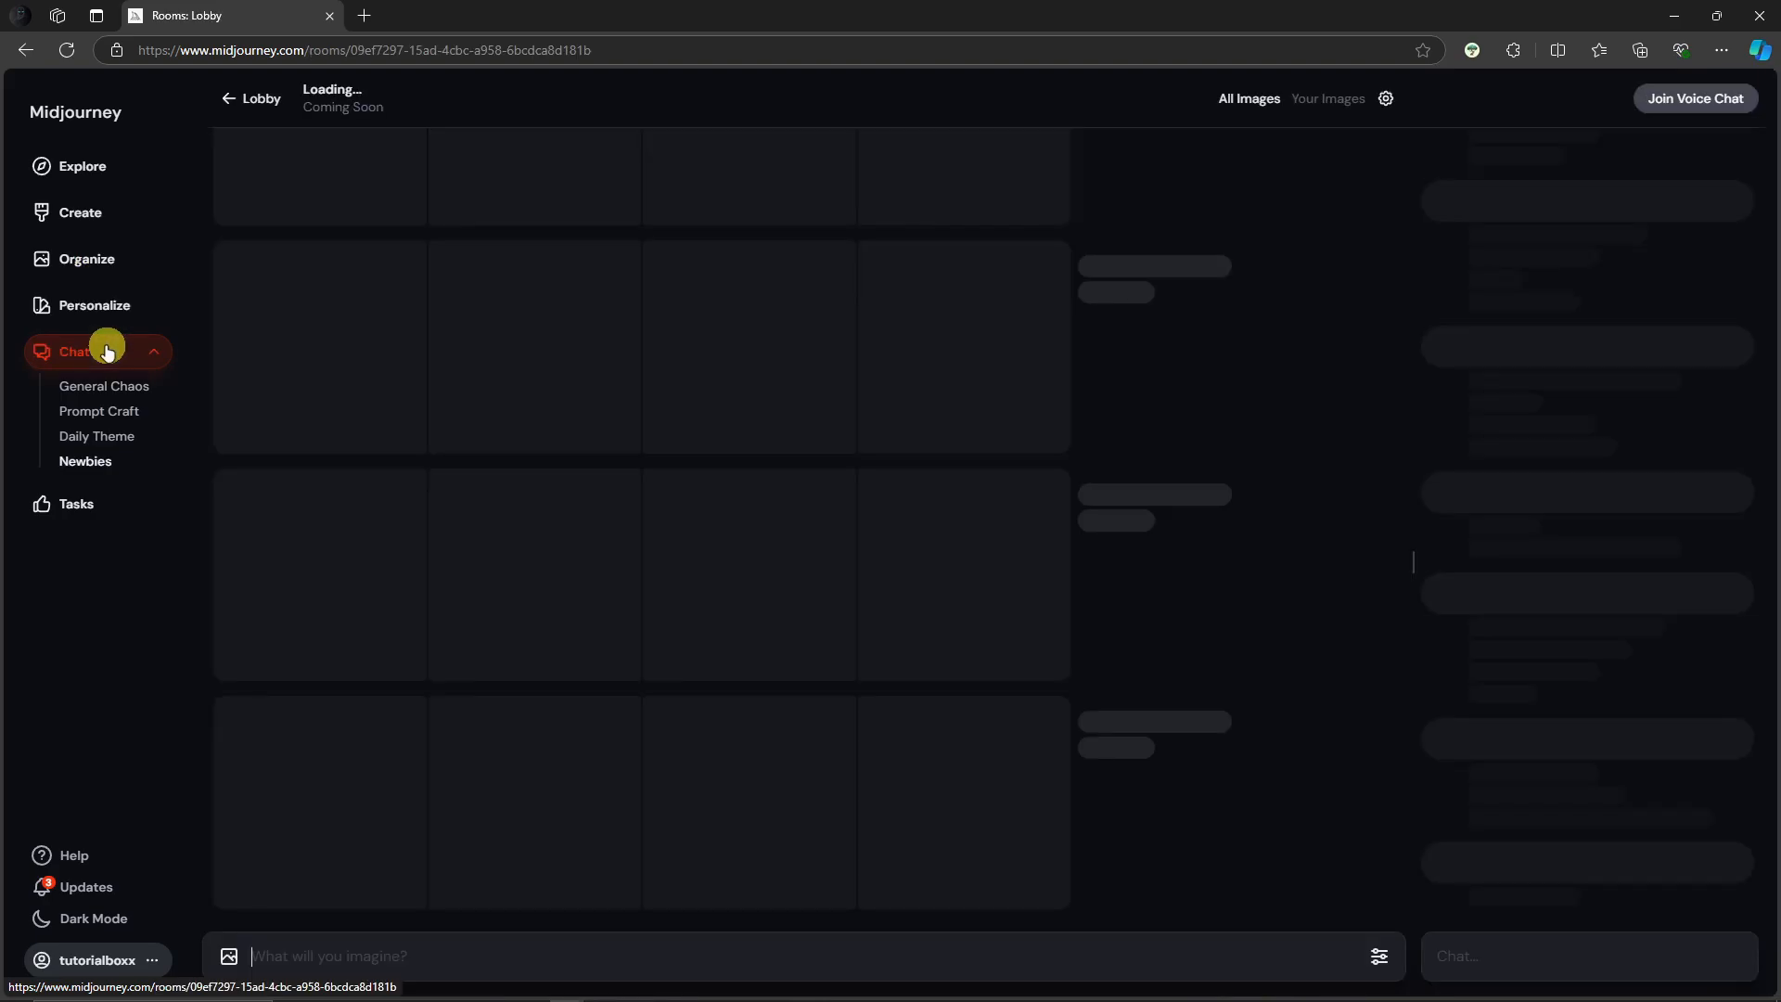
left_click(90, 164)
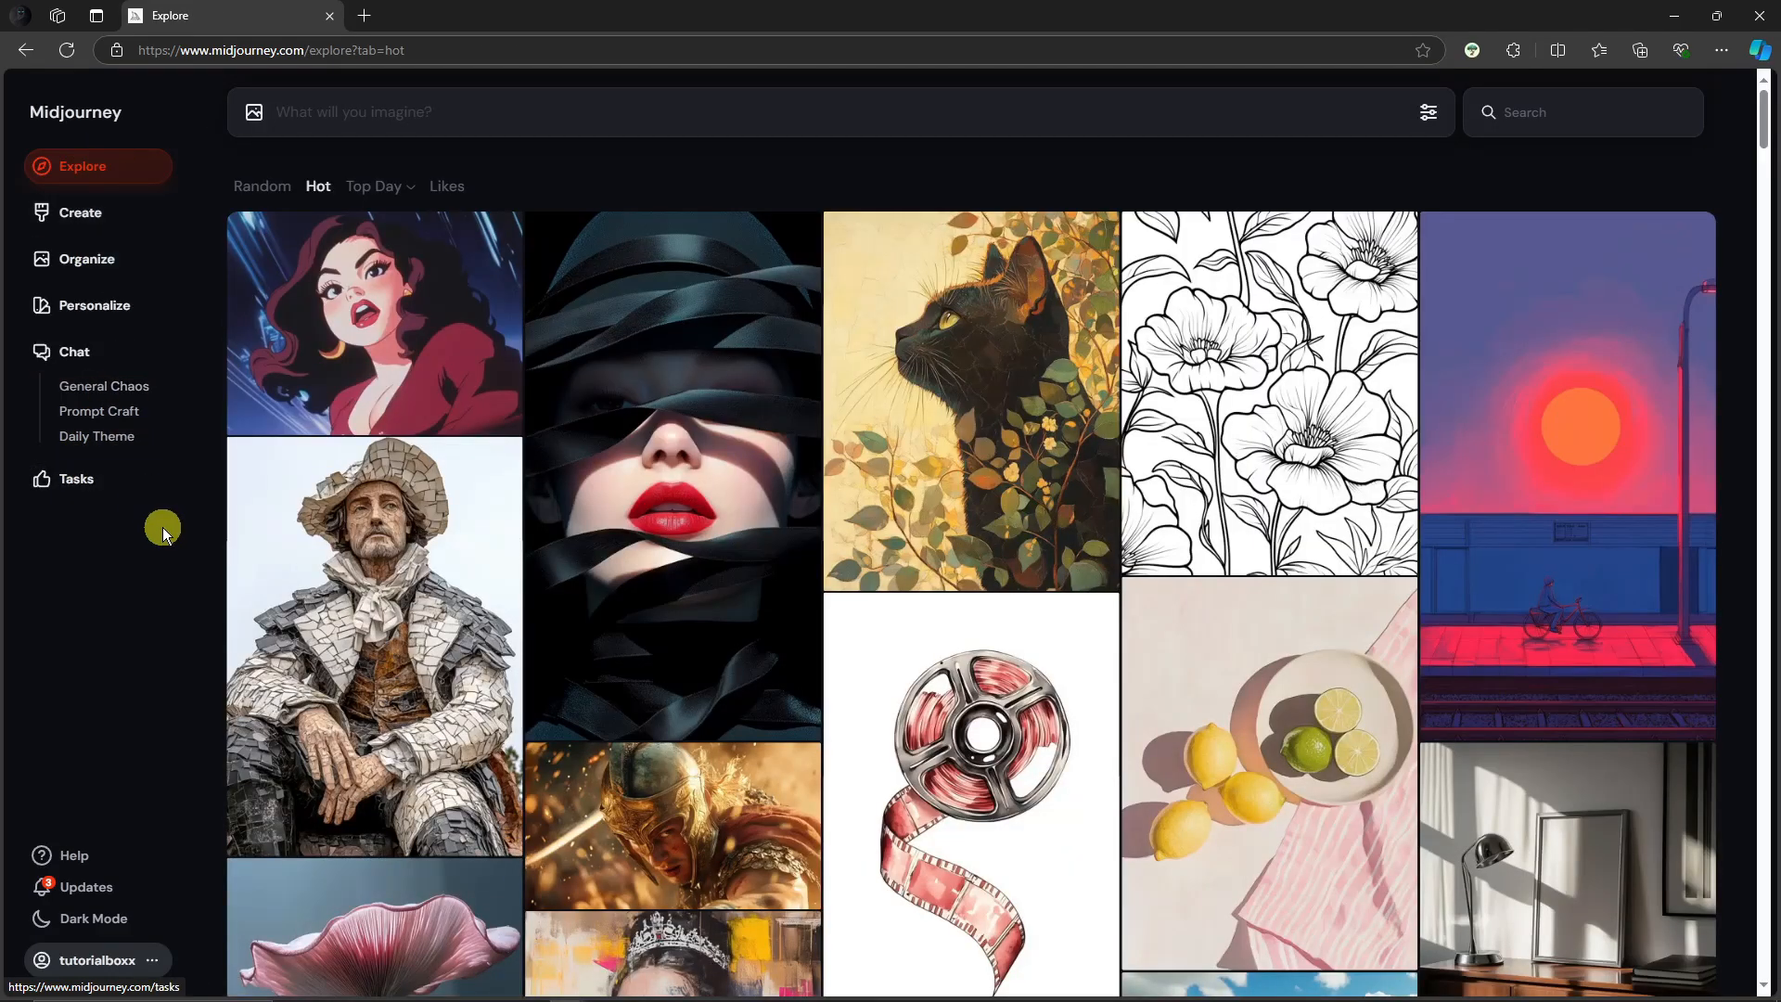
Preview Light Mode and set the interface theme to Dark Mode.
left_click(107, 919)
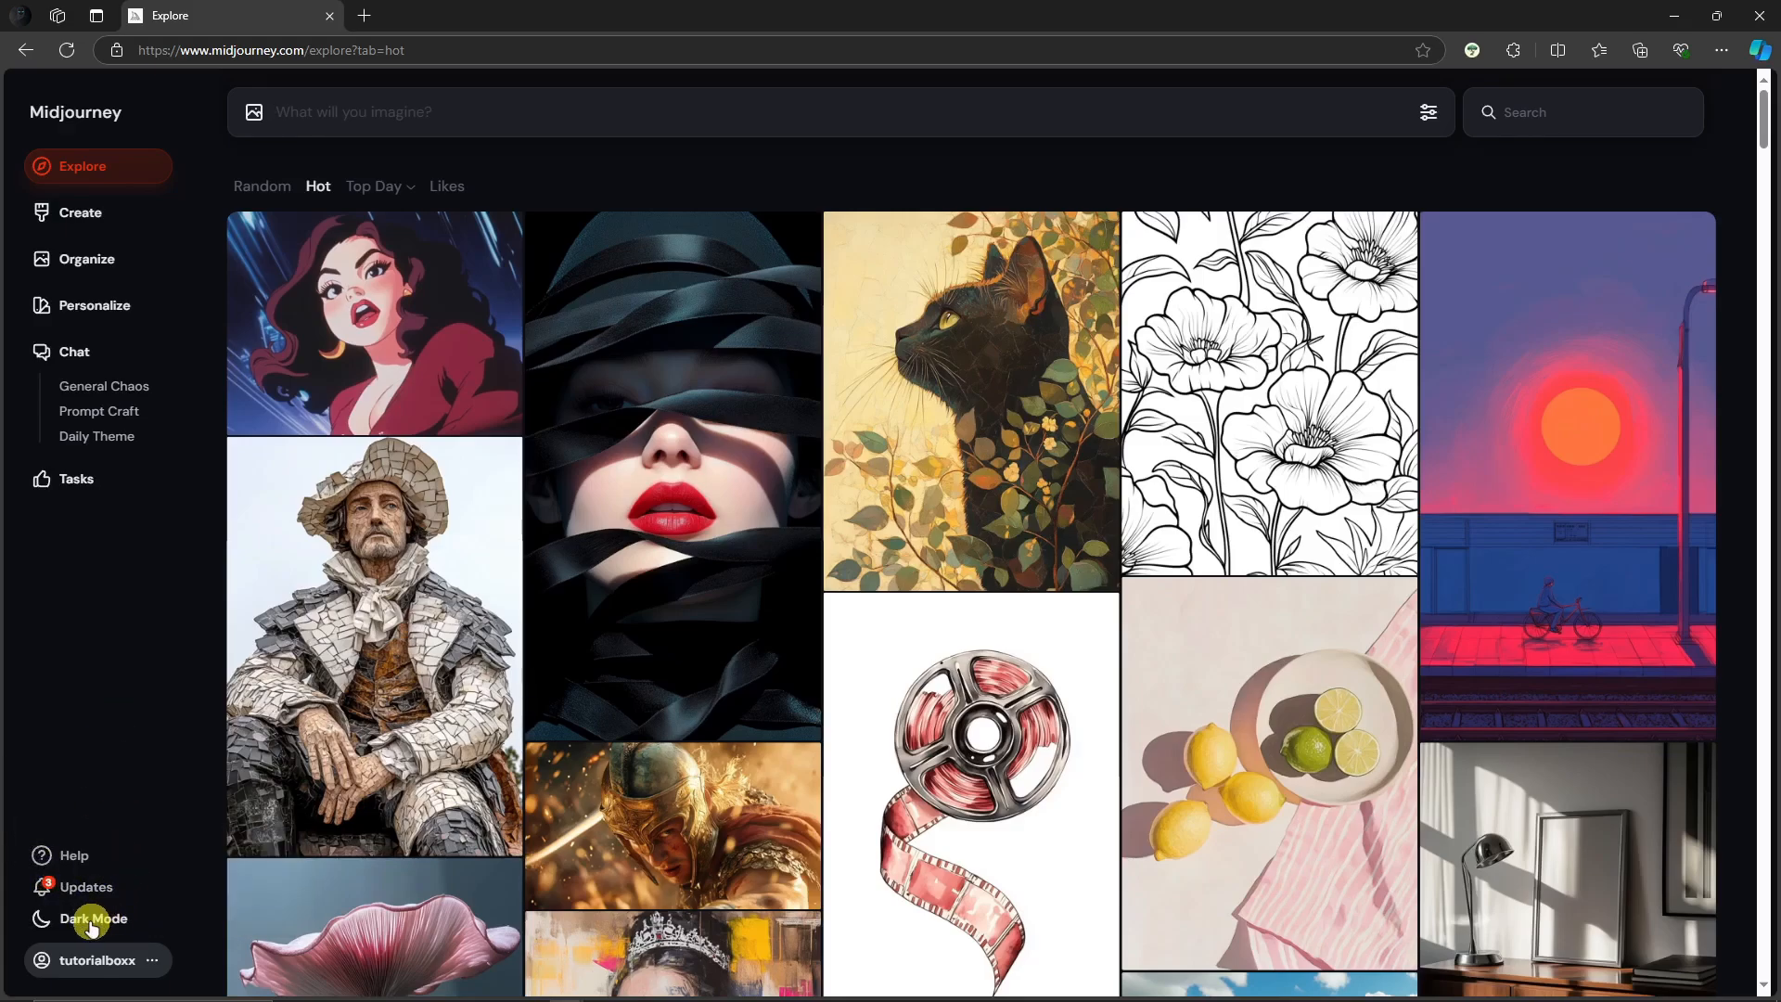
mouse_move(91, 921)
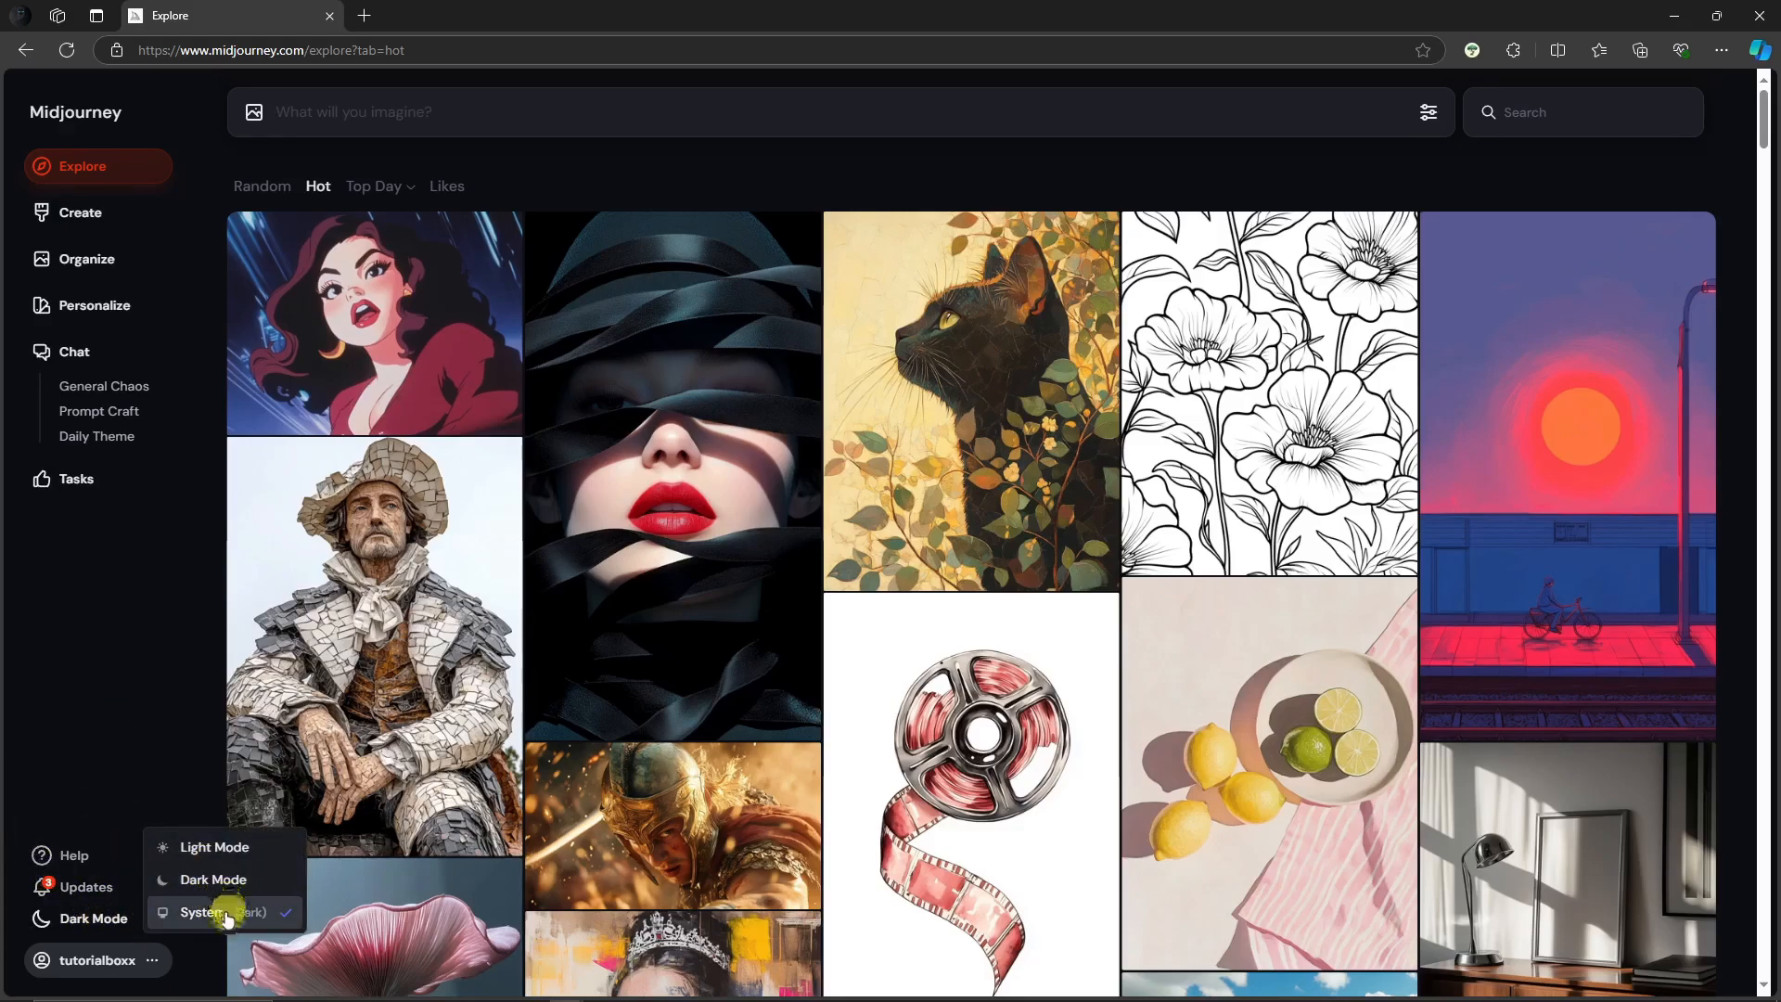
left_click(109, 921)
left_click(214, 849)
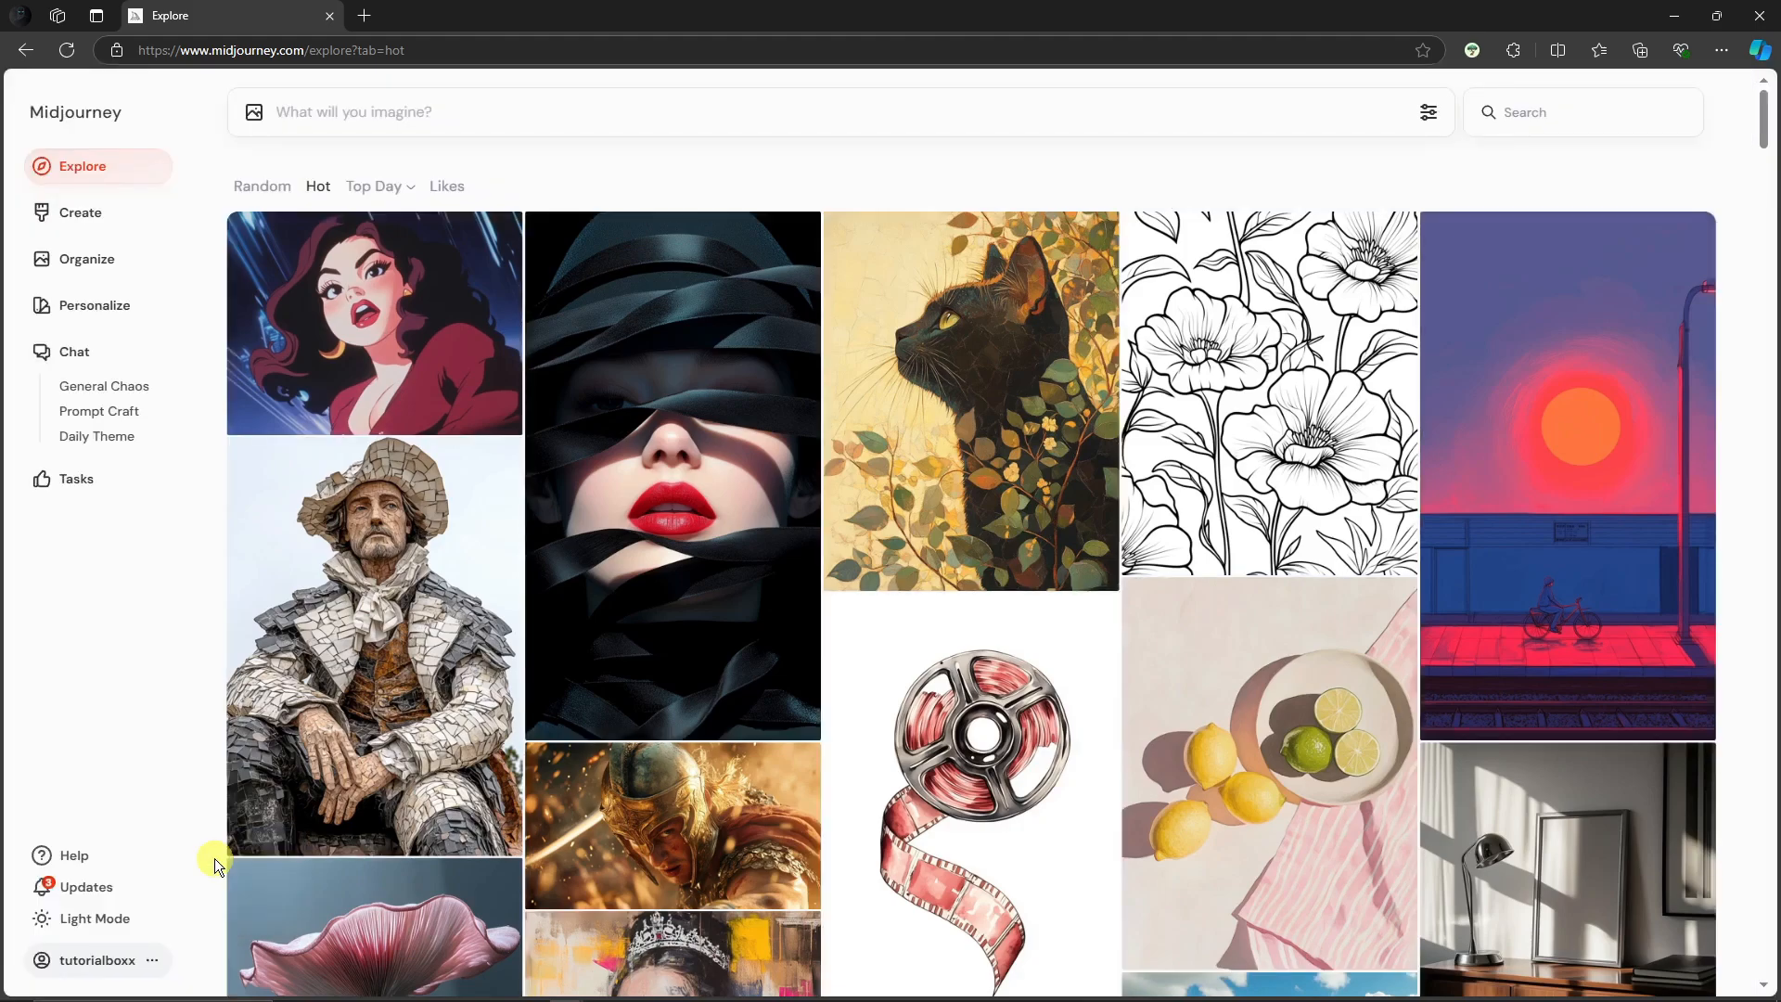
mouse_move(126, 896)
left_click(186, 879)
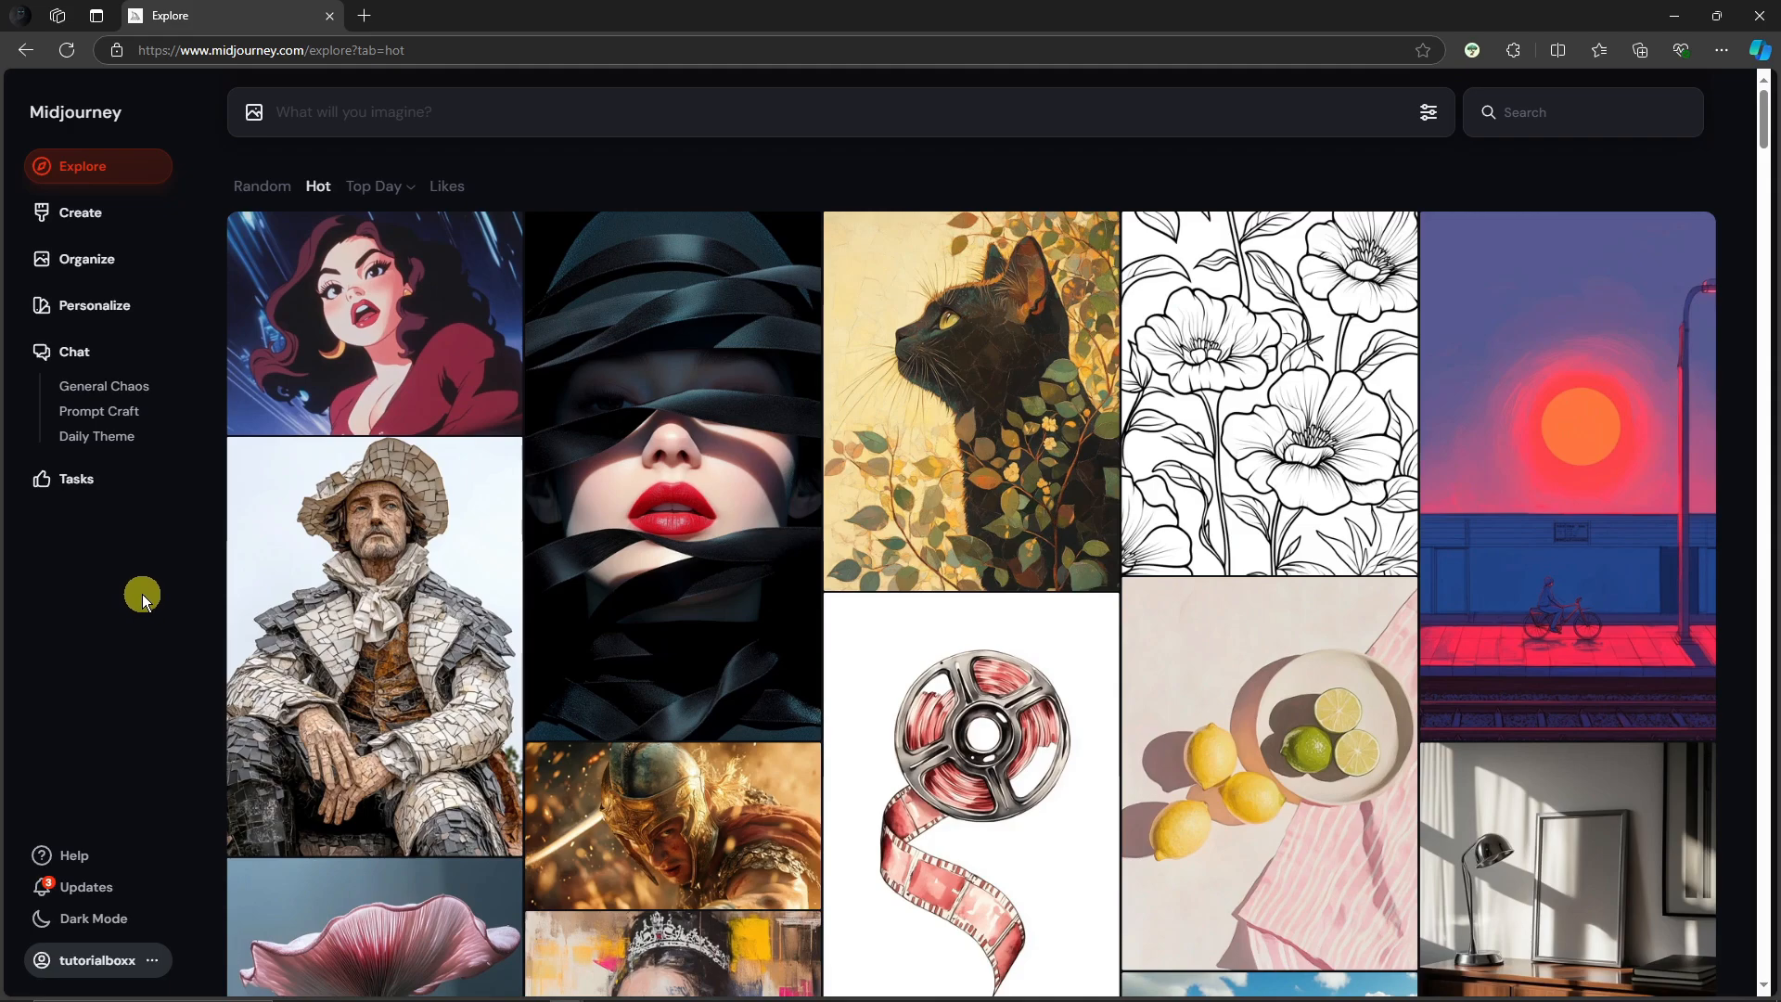
Open the images of the woman in red, the black-ribbon face and the mosaic man to examine their prompts.
left_click(348, 107)
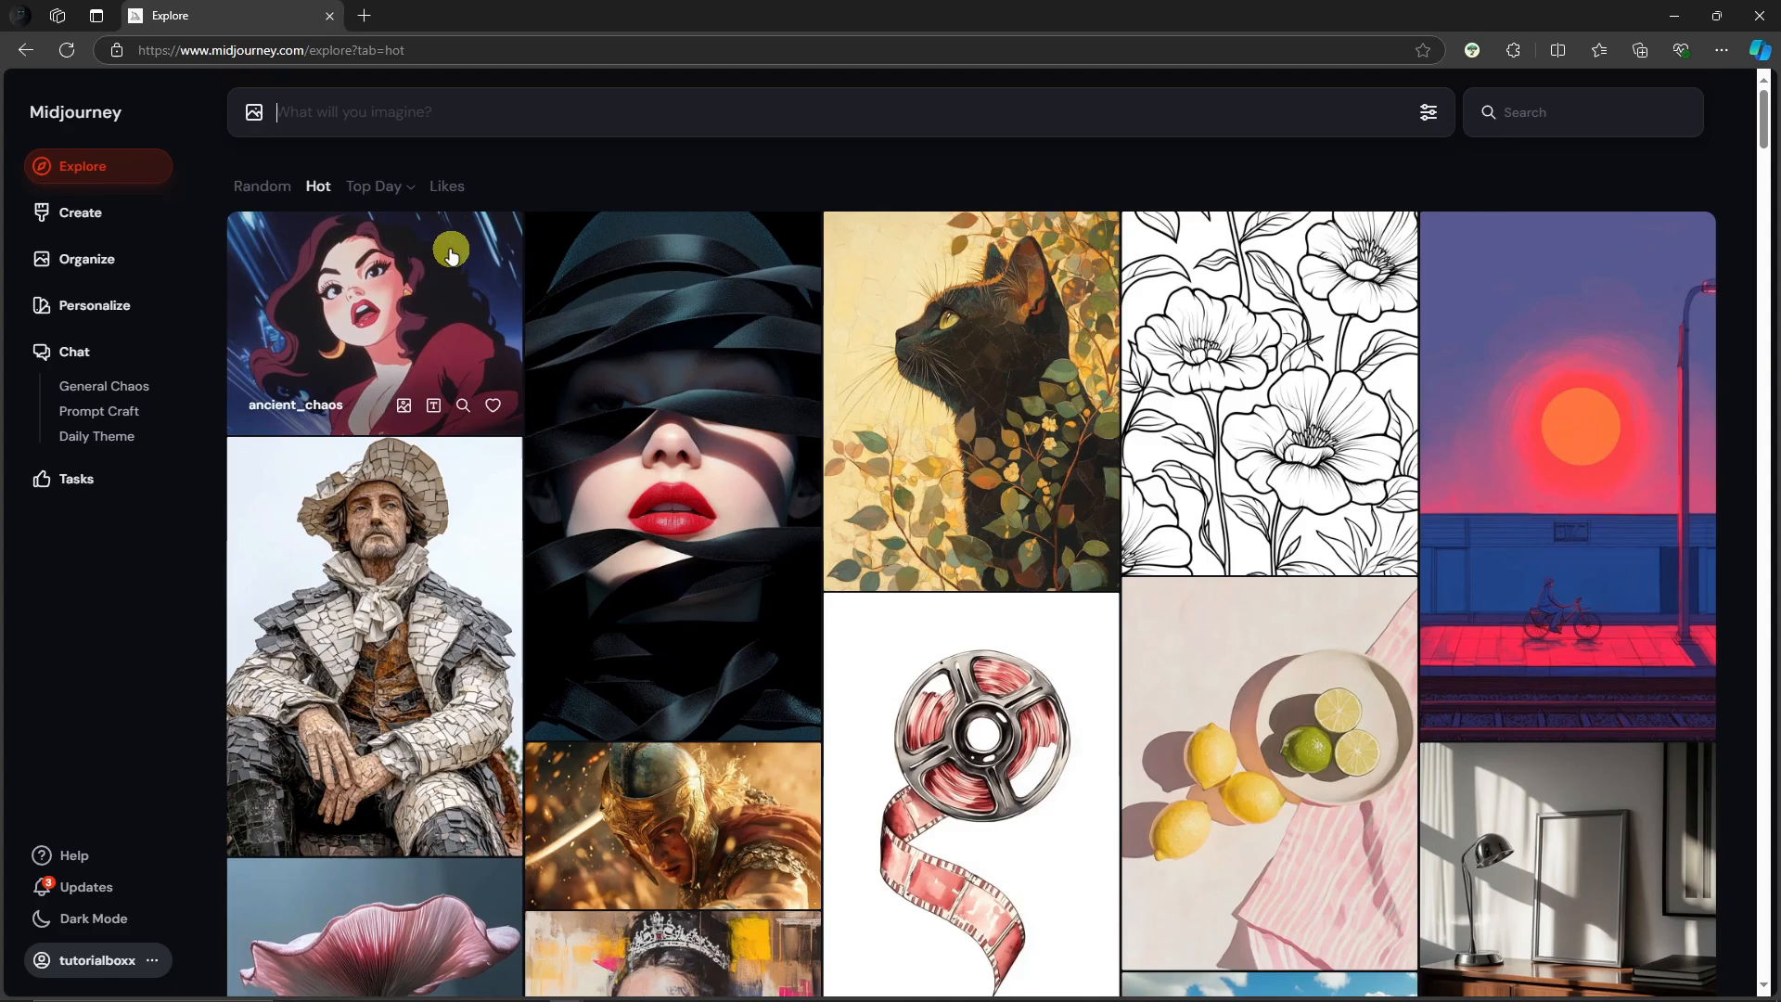
left_click(493, 248)
left_click(1339, 178)
left_click(690, 399)
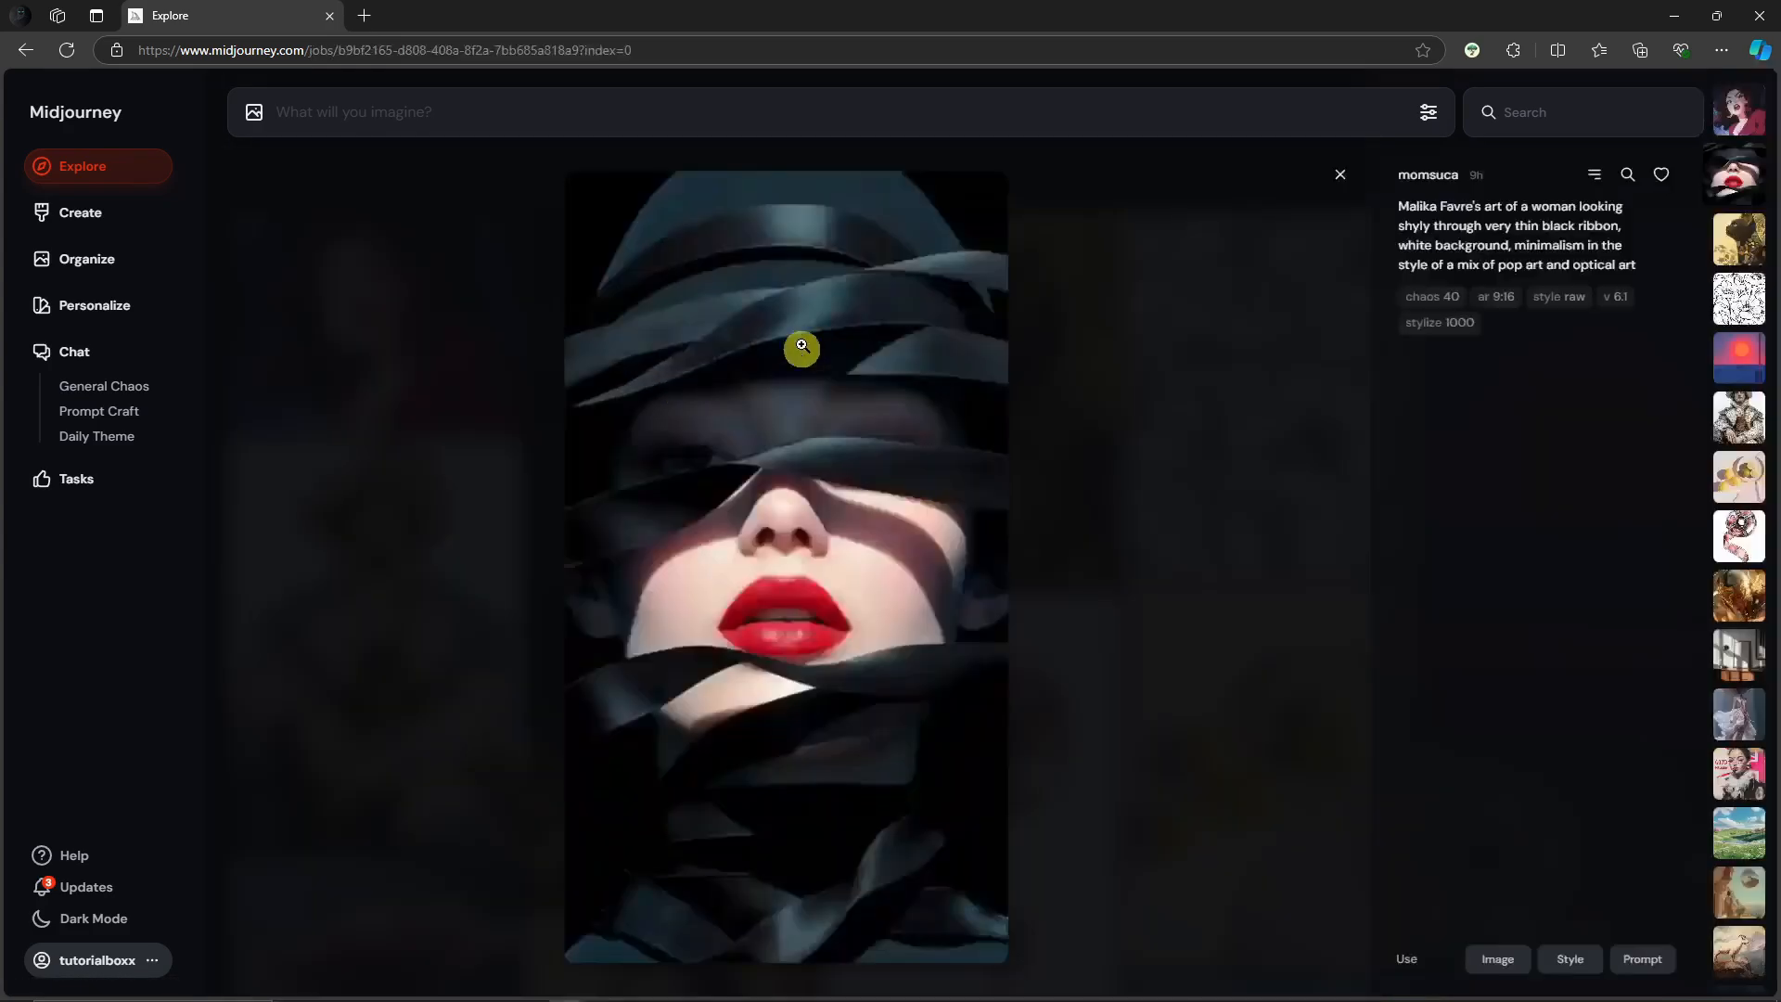
left_click(1339, 175)
left_click(374, 649)
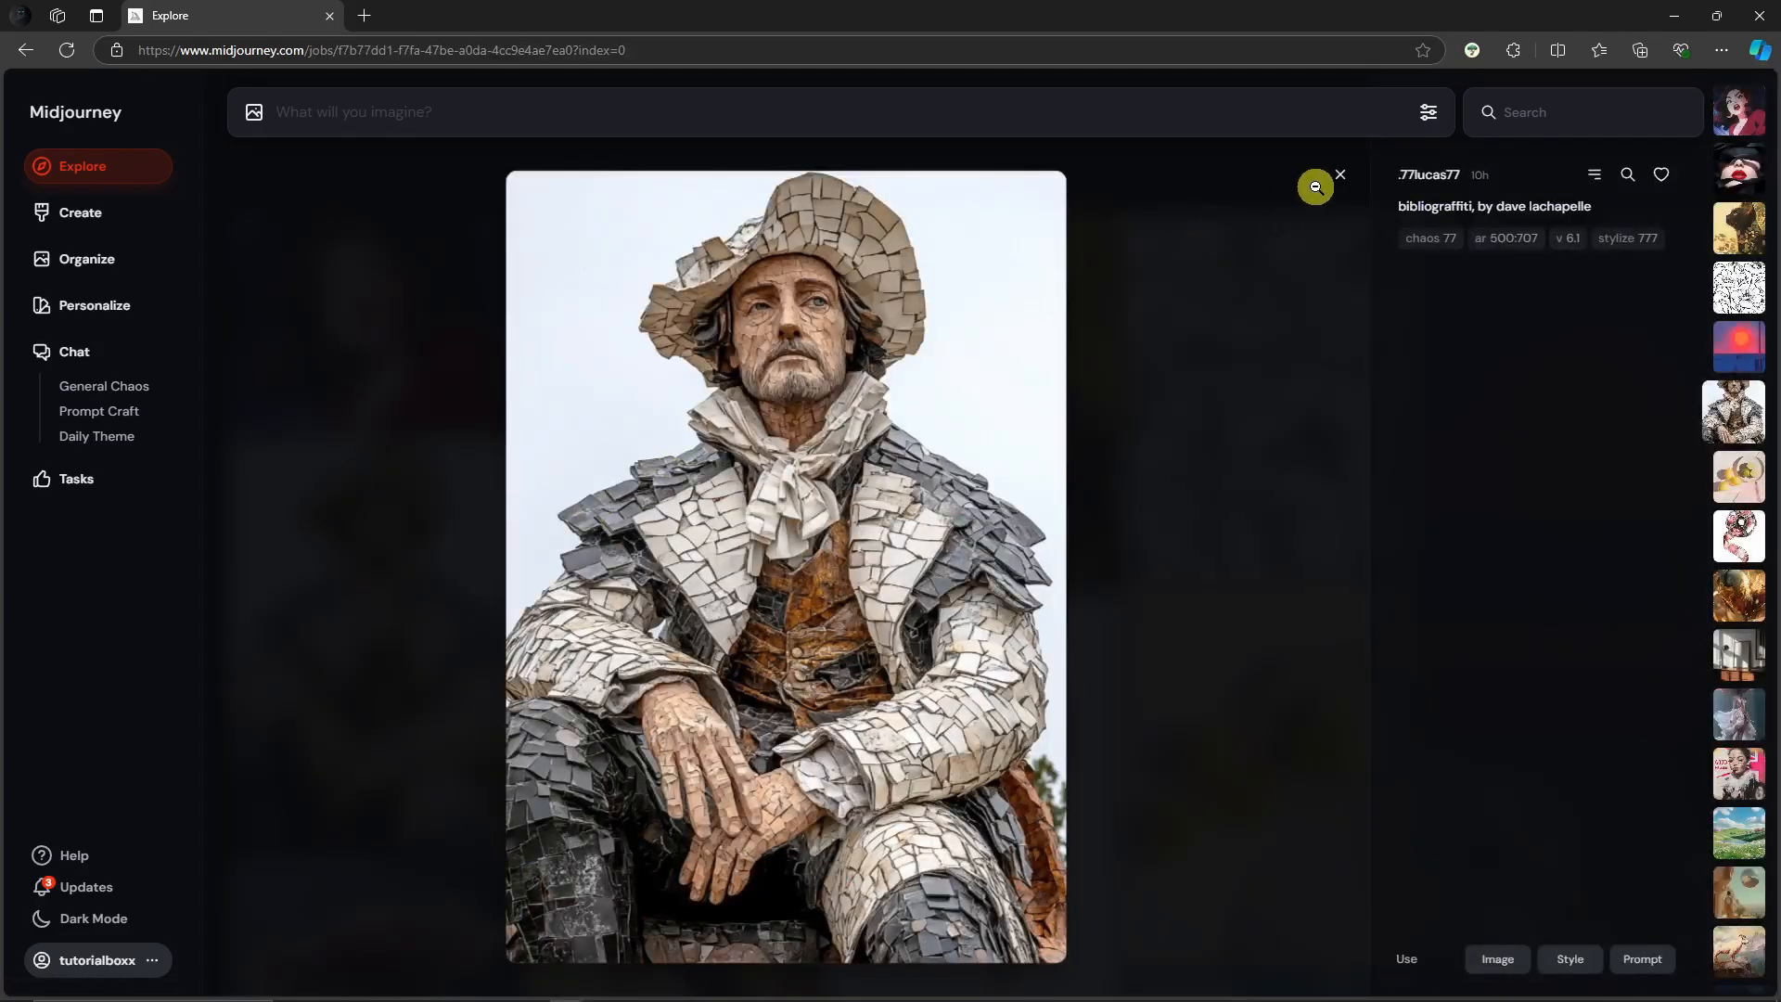
left_click(1340, 175)
Open the images of the helmeted warrior, the crowned woman and the wooden boat to examine their prompts.
scroll(597, 358, "down", 3)
left_click(706, 453)
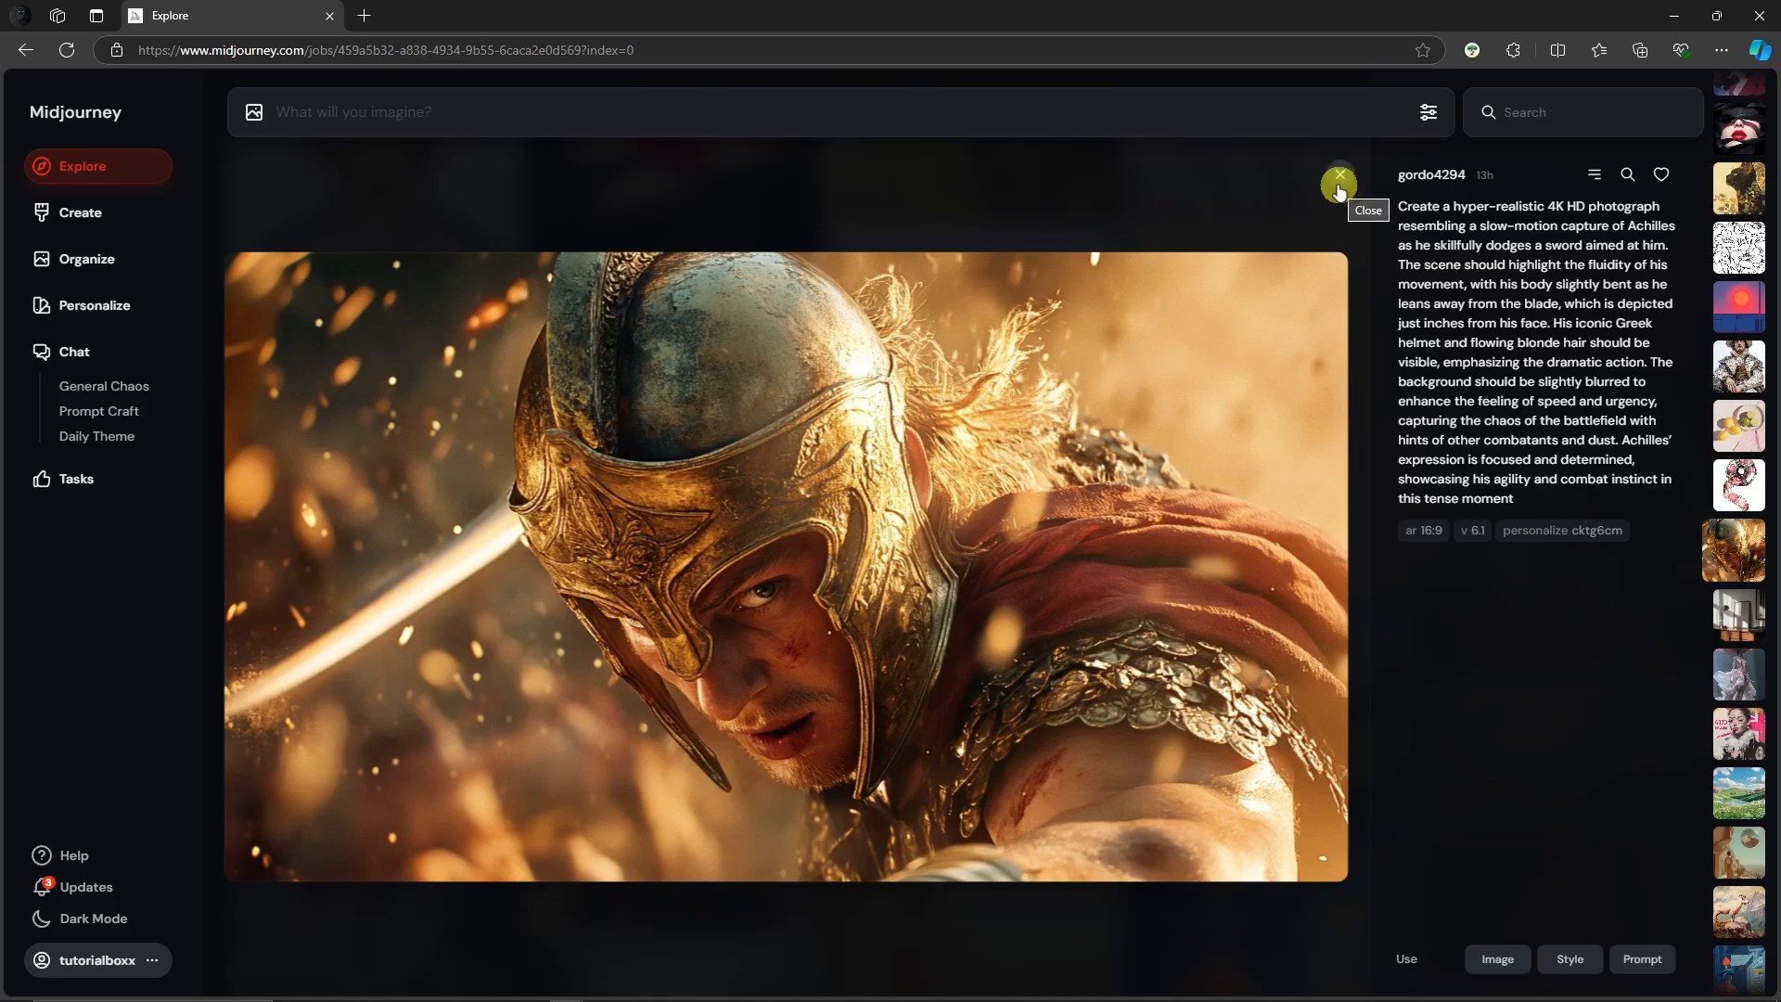
left_click(1339, 178)
scroll(802, 486, "down", 3)
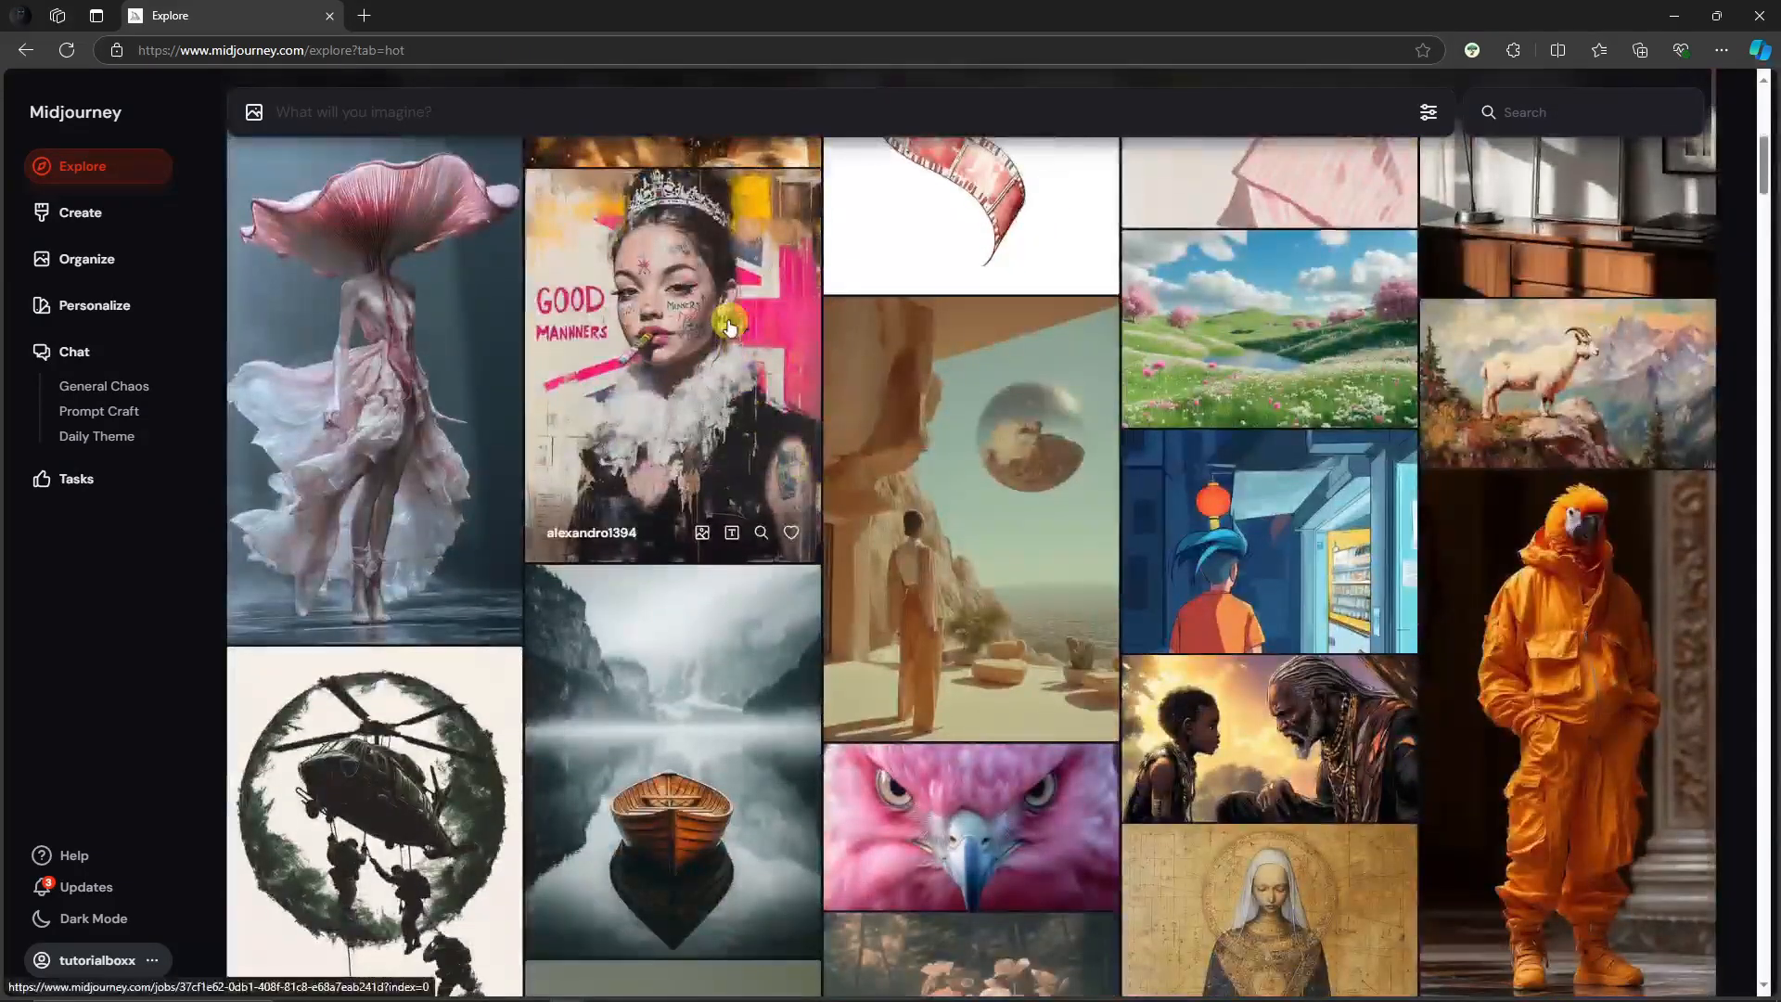
left_click(802, 486)
left_click(1345, 176)
scroll(815, 536, "down", 3)
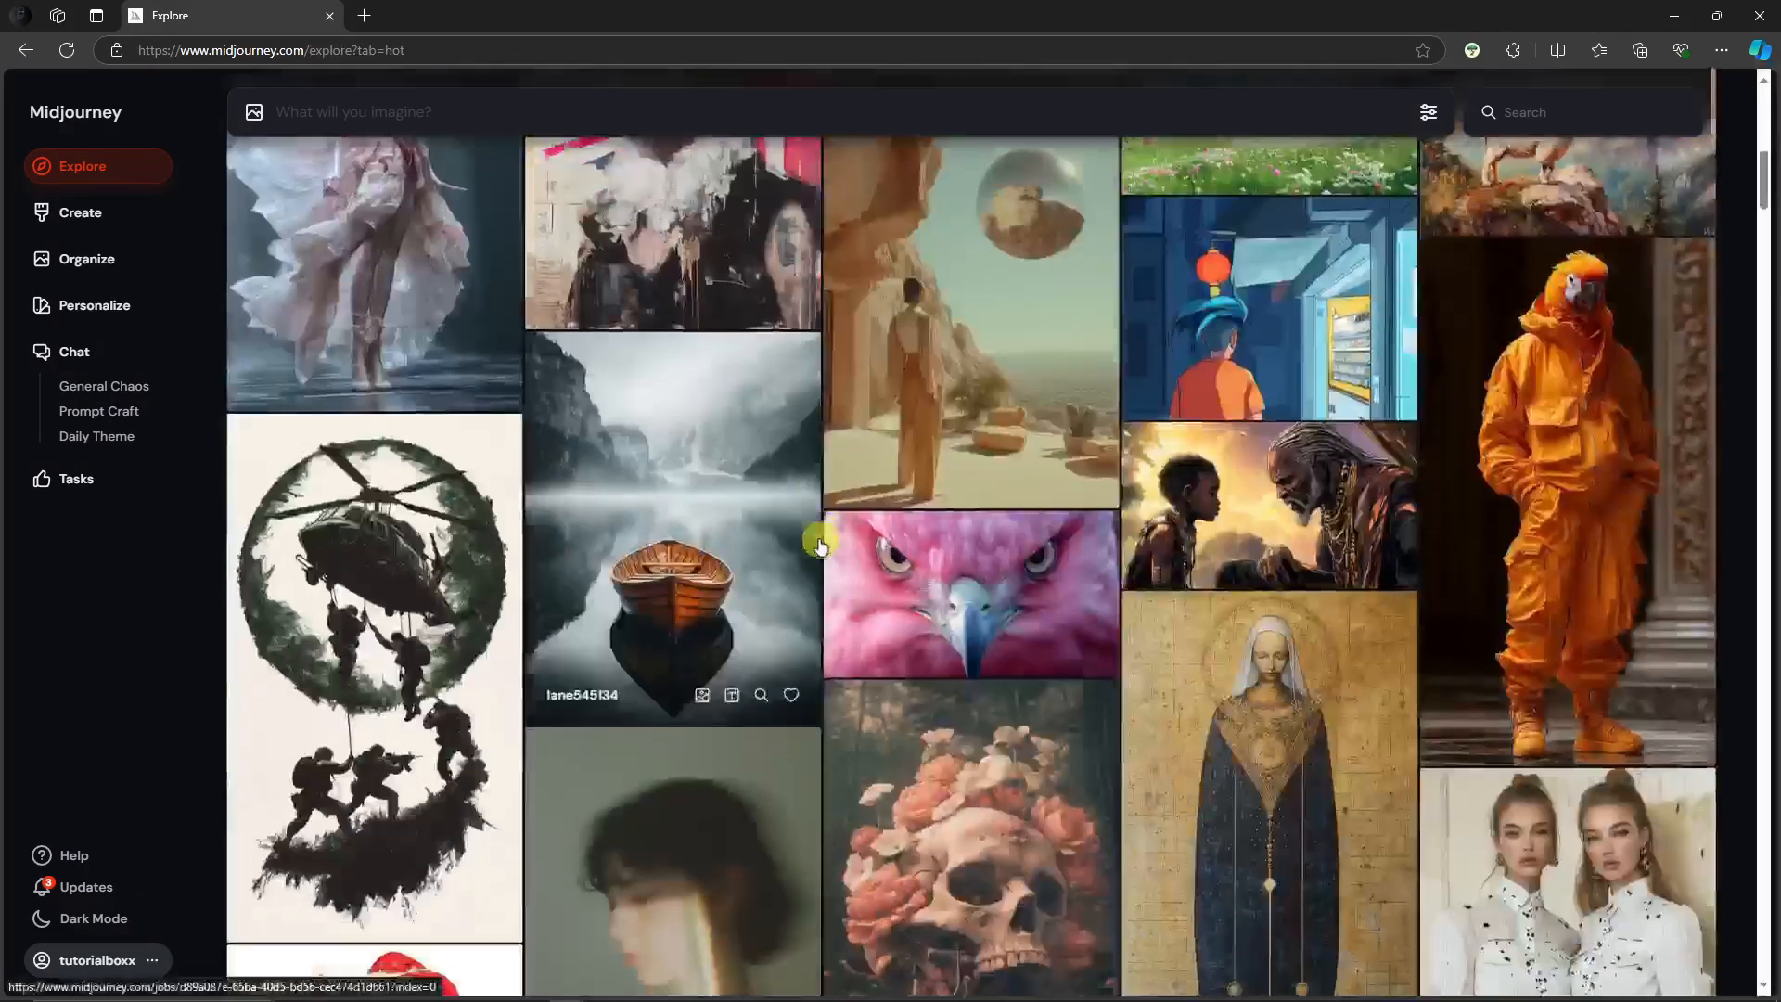
left_click(797, 520)
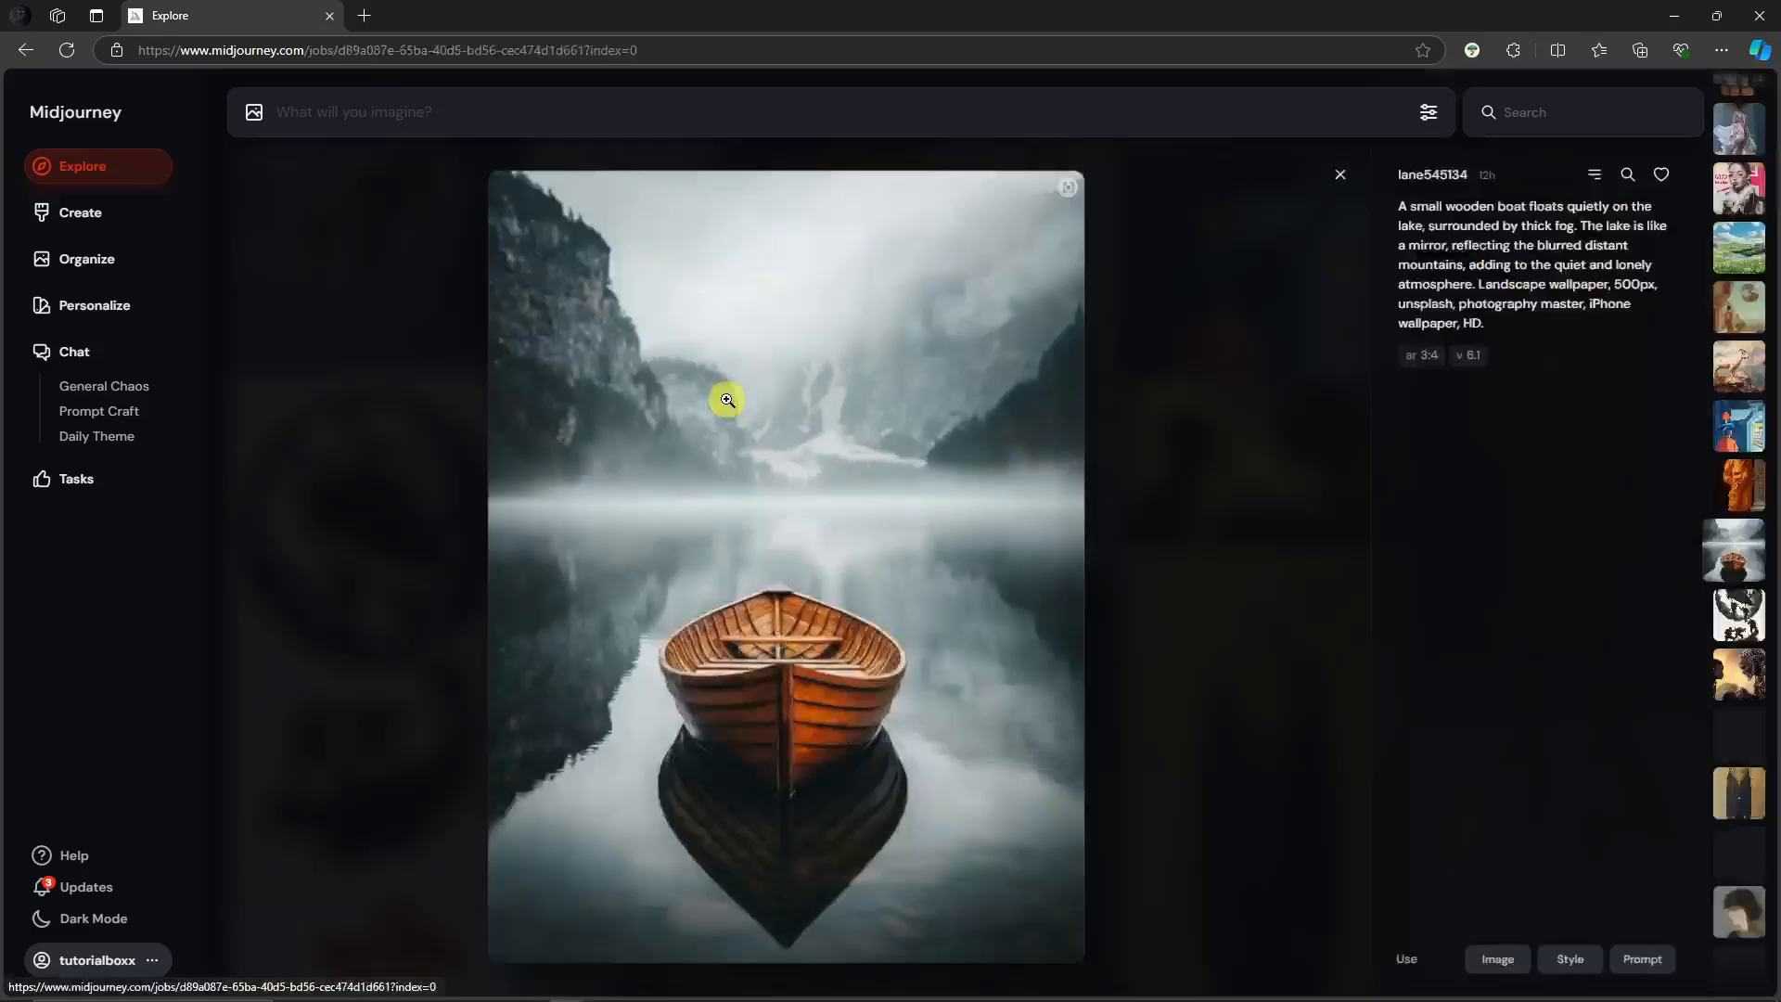
left_click(1339, 174)
Open the image of the flower-covered skull to examine its prompt, and close it.
scroll(1205, 475, "down", 3)
scroll(1205, 475, "down", 3)
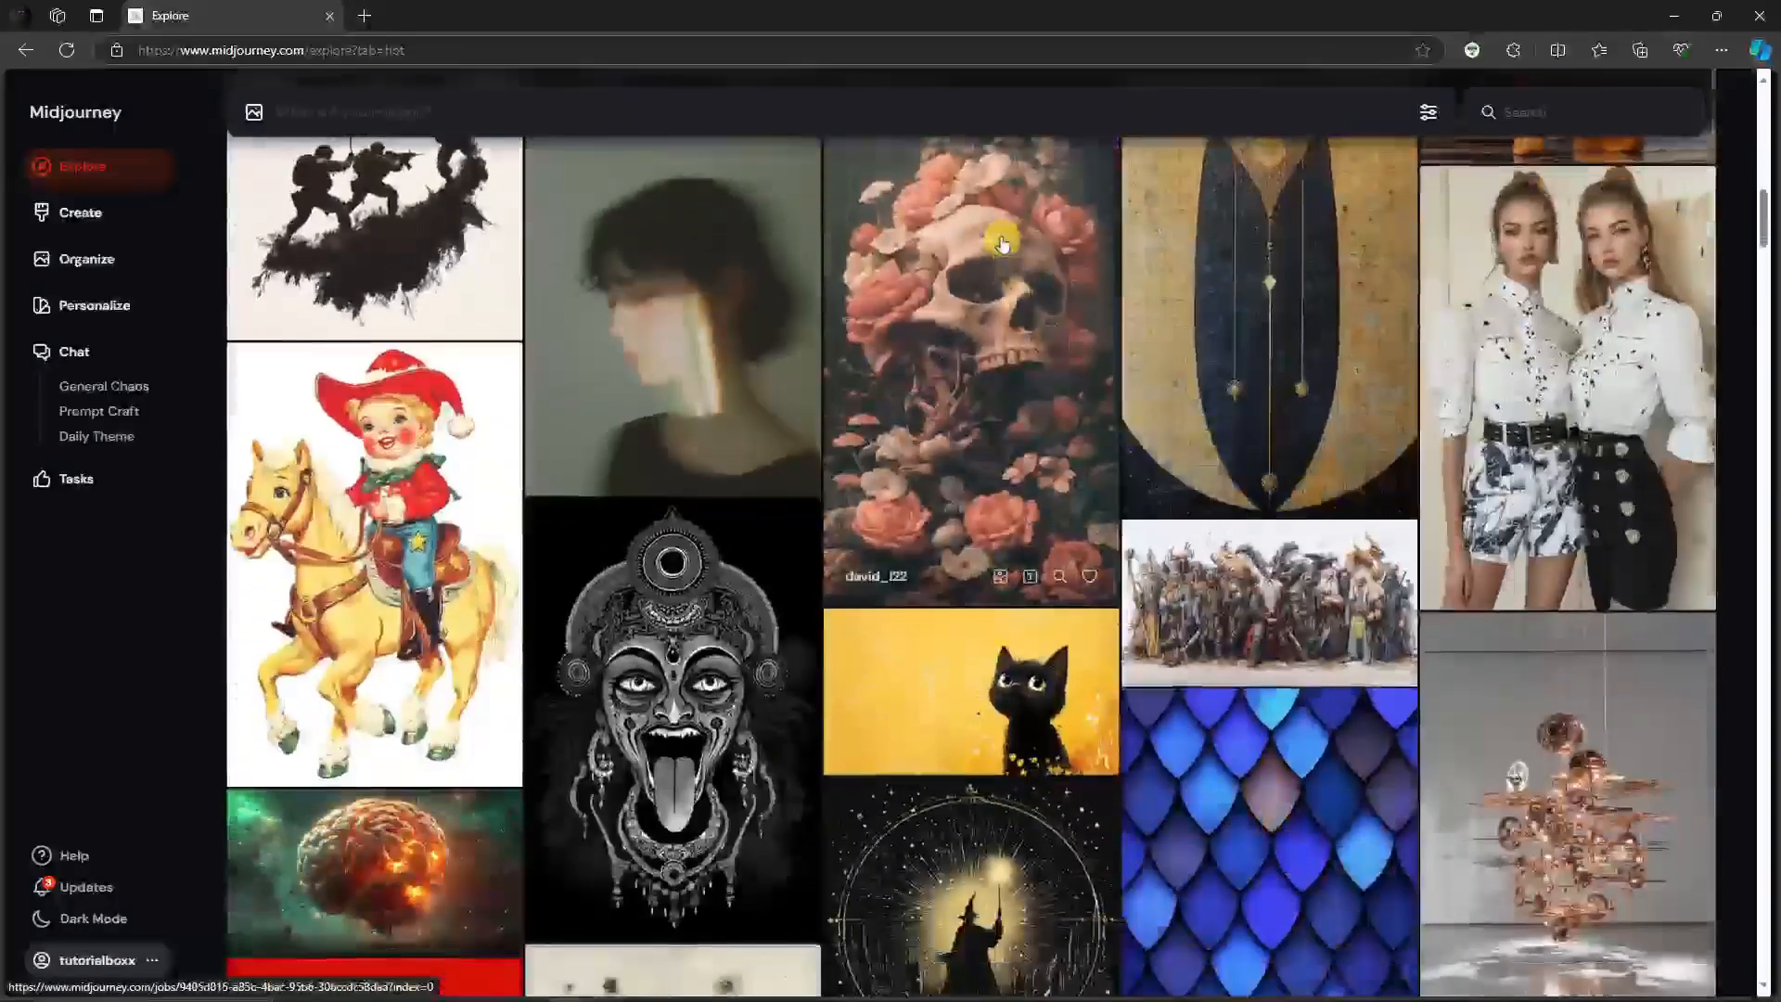
left_click(999, 232)
left_click(1339, 174)
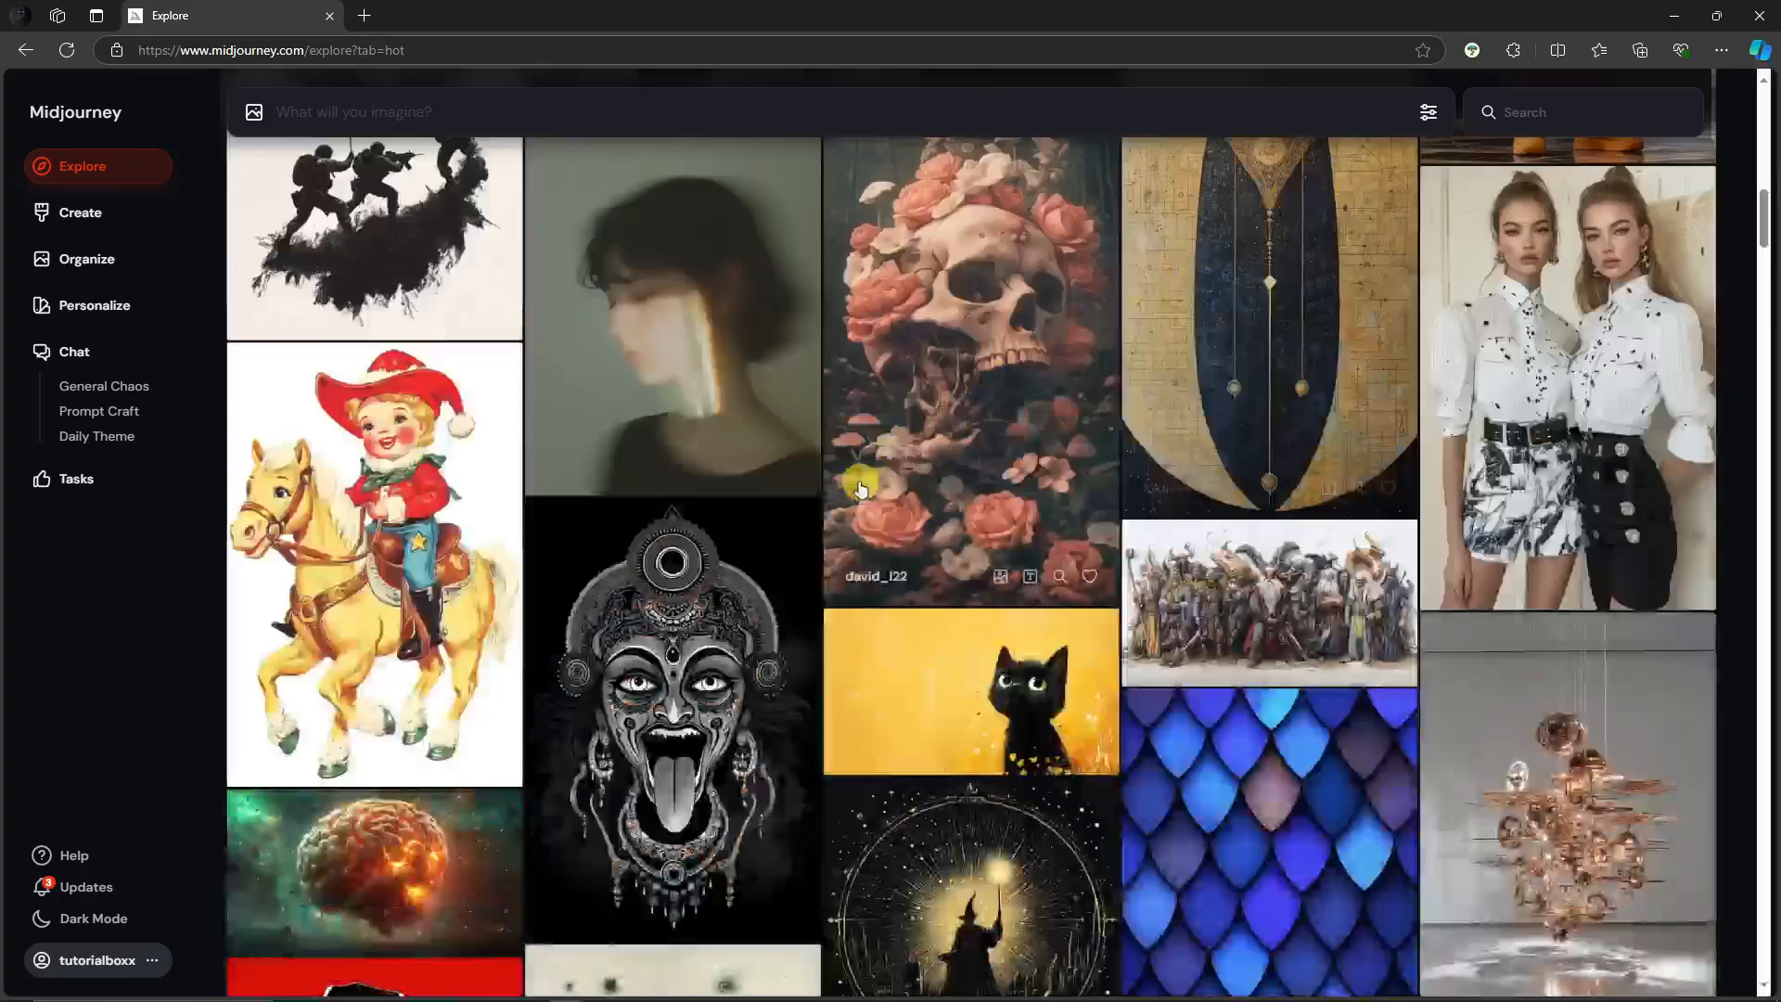
Generate images from the prompt "A girl standing in a park".
scroll(855, 483, "up", 5)
scroll(925, 487, "up", 2)
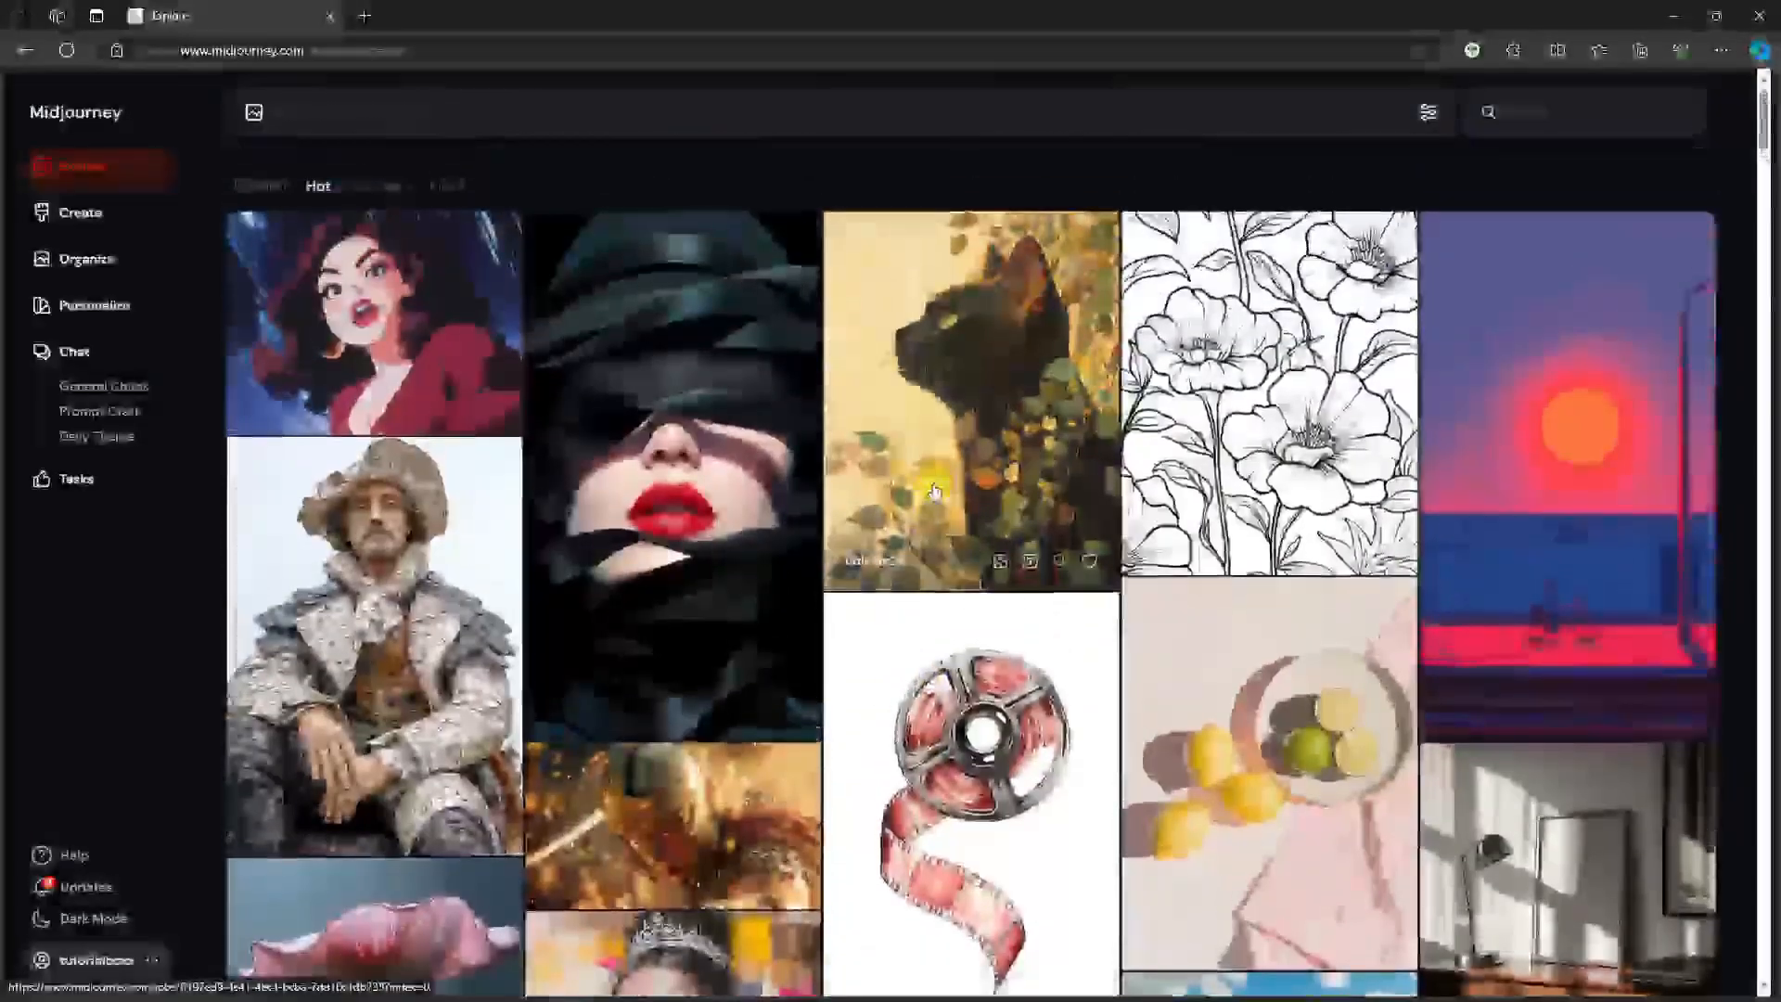
left_click(367, 106)
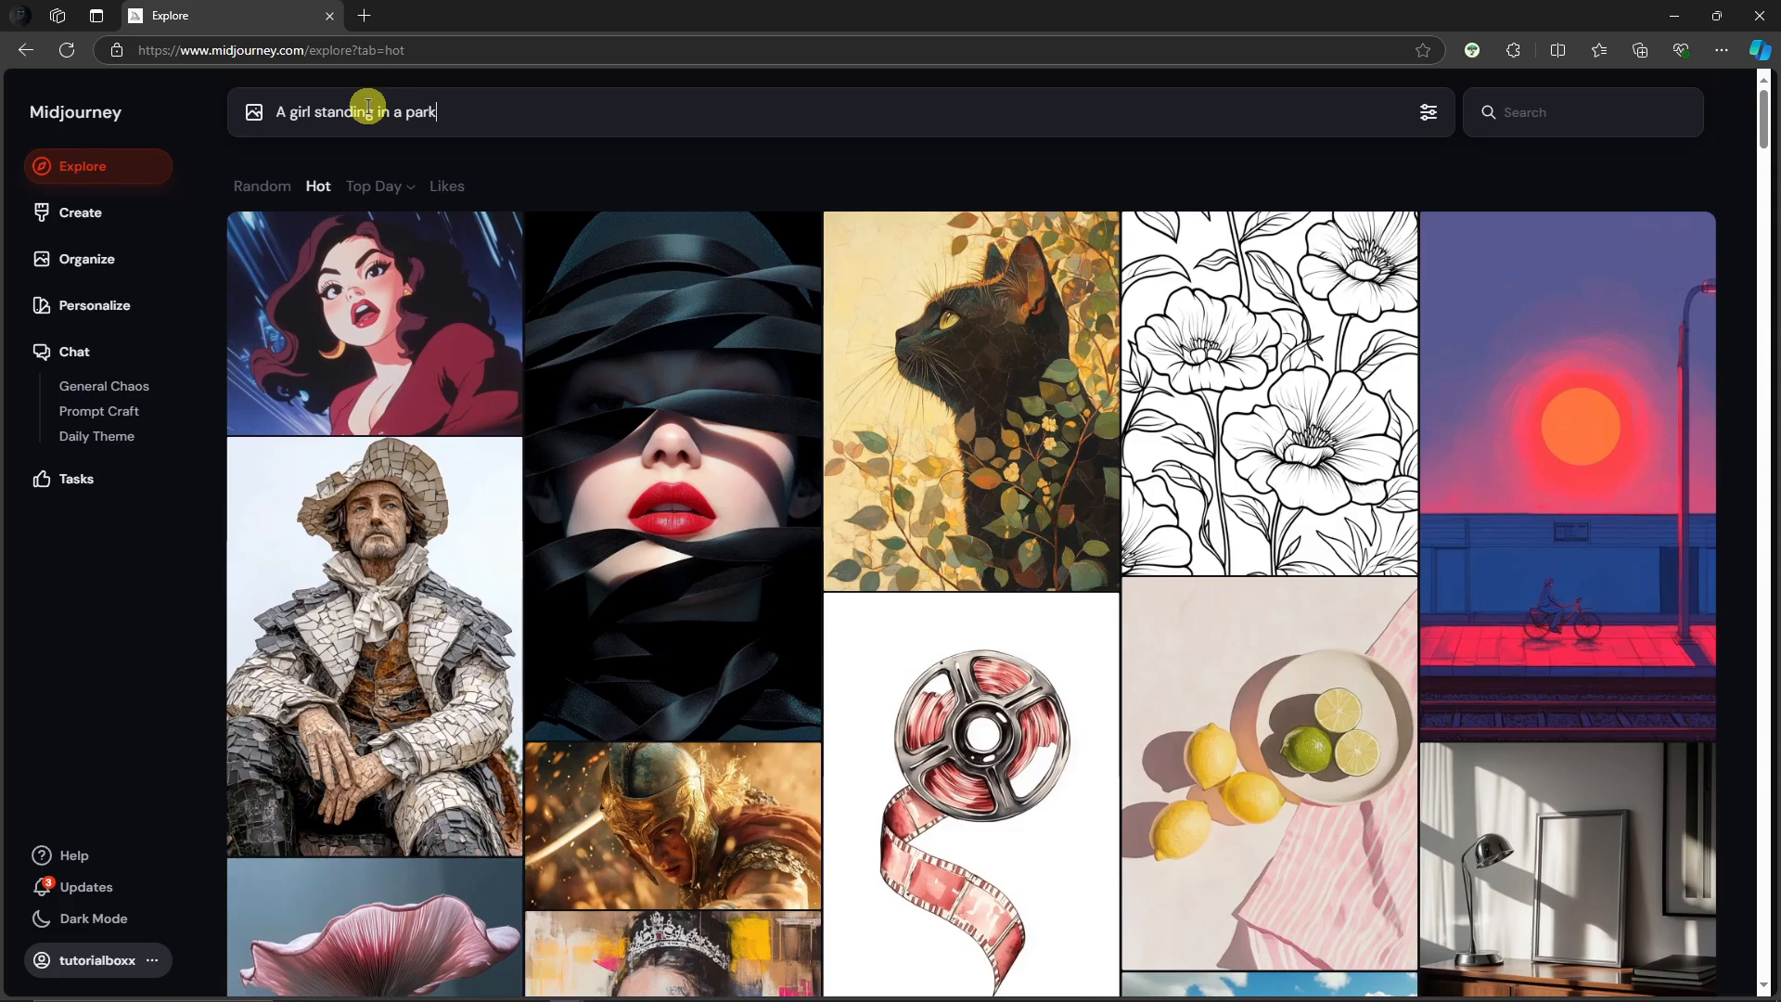
key("Return")
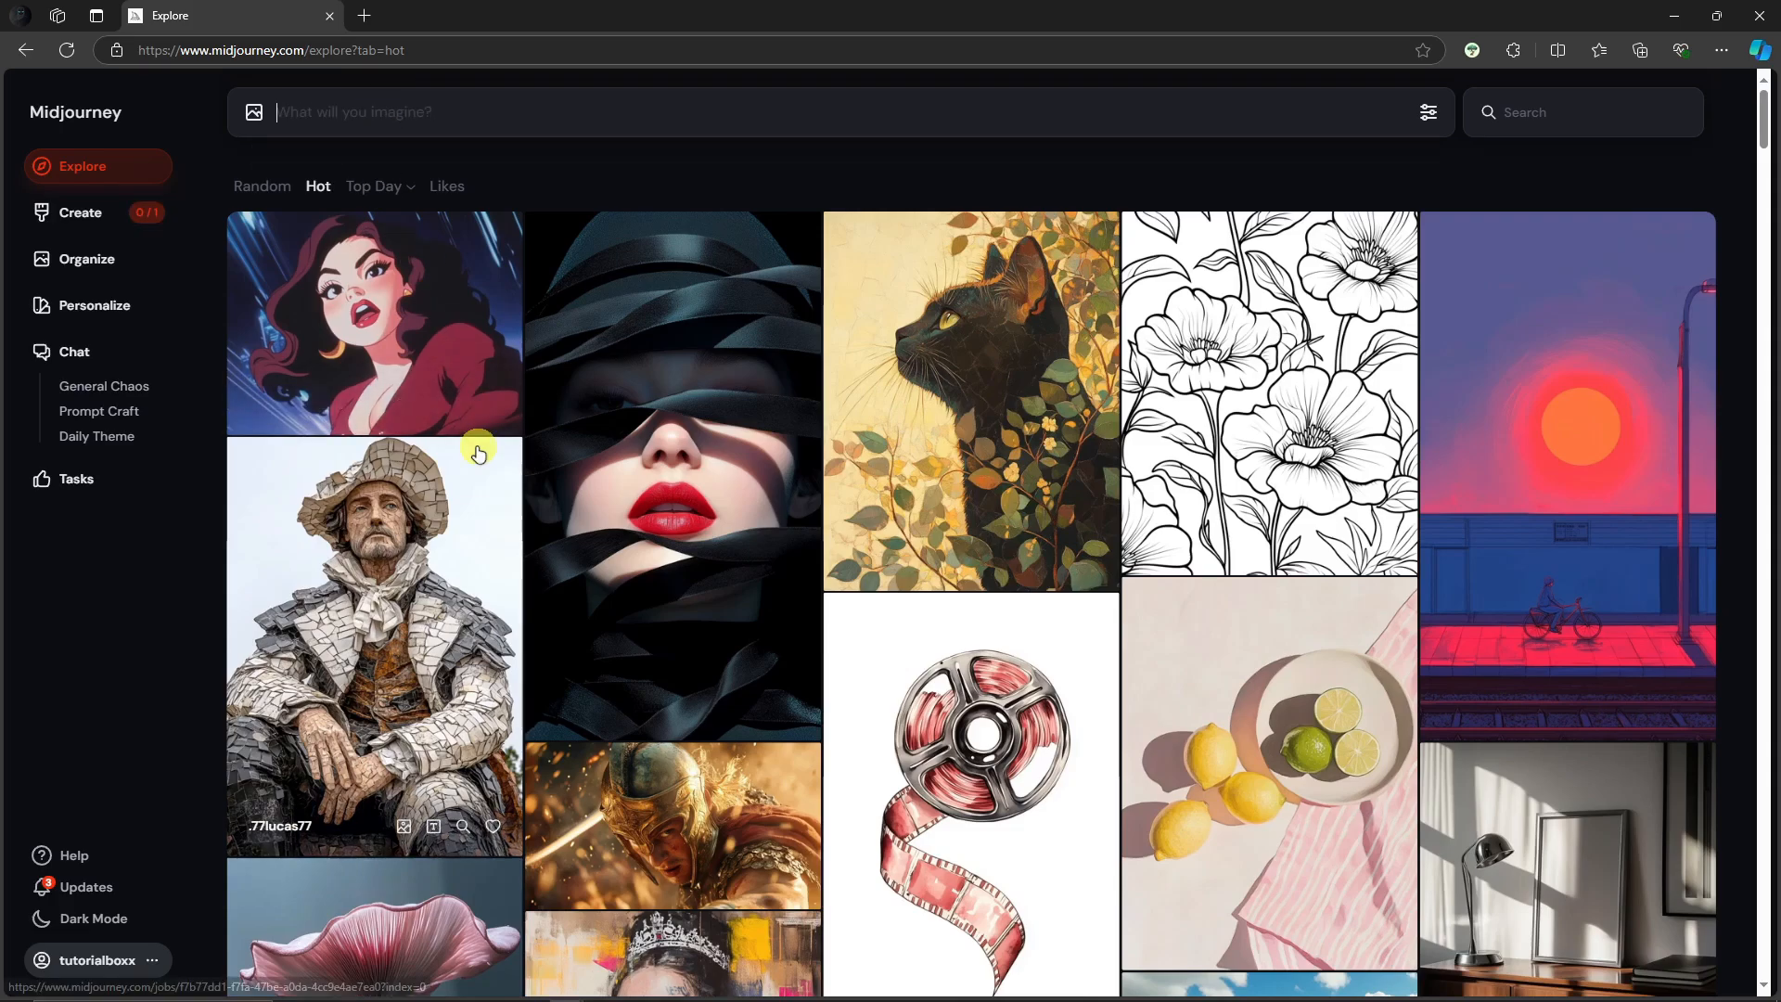
Reopen the mosaic man image, close it, and open the helmeted warrior image to examine its detailed prompt.
left_click(450, 510)
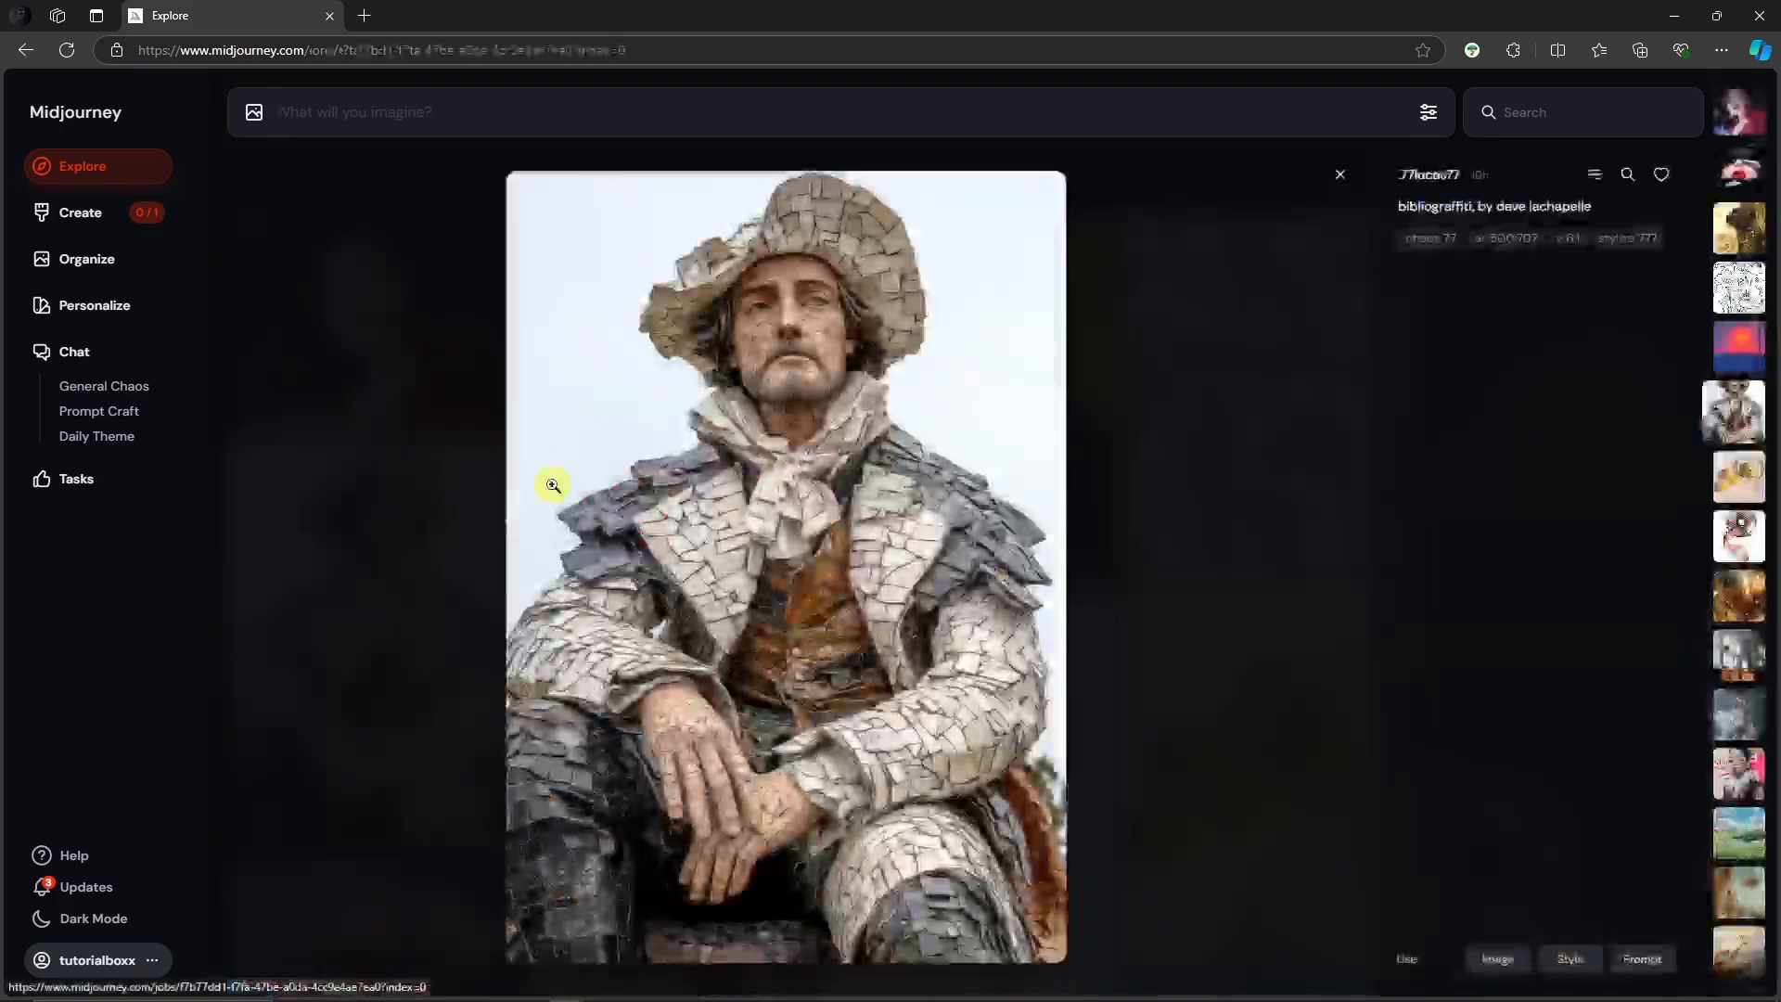
left_click(1340, 174)
left_click(686, 795)
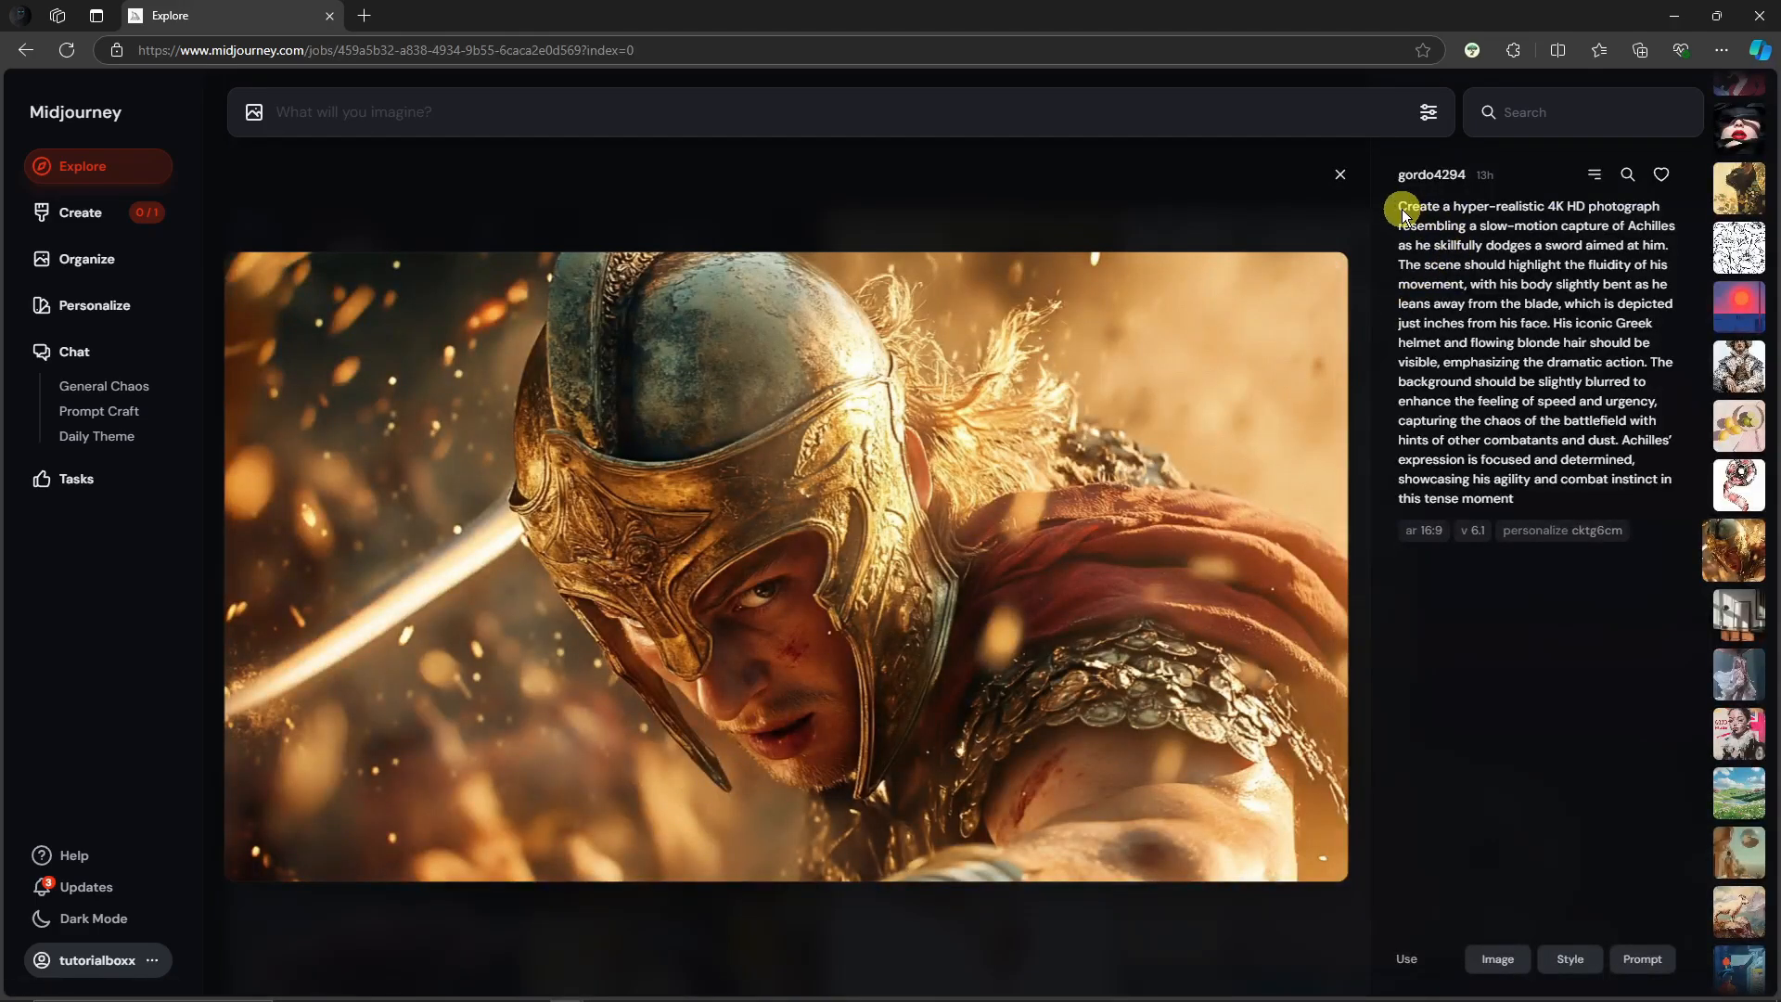
Read through the helmeted warrior's full prompt, and view the first generated image of the girl standing in a park.
left_click_drag(1402, 212, 1577, 520)
left_click(1339, 174)
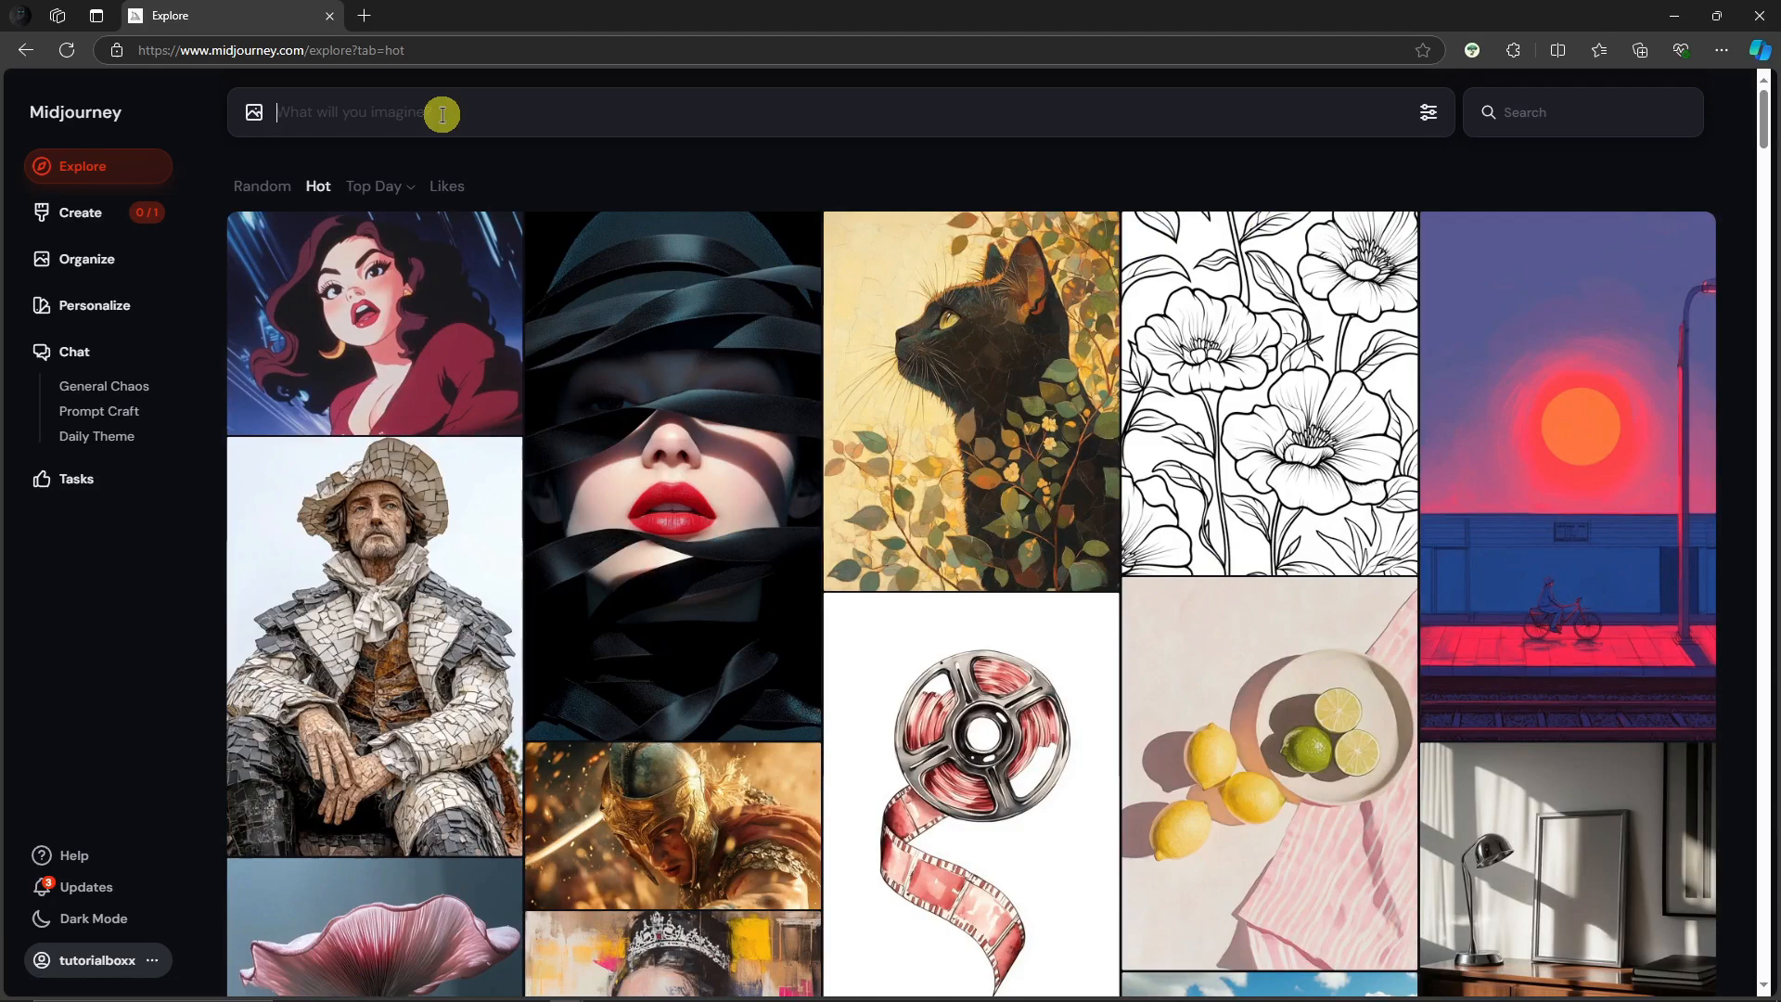
left_click(36, 213)
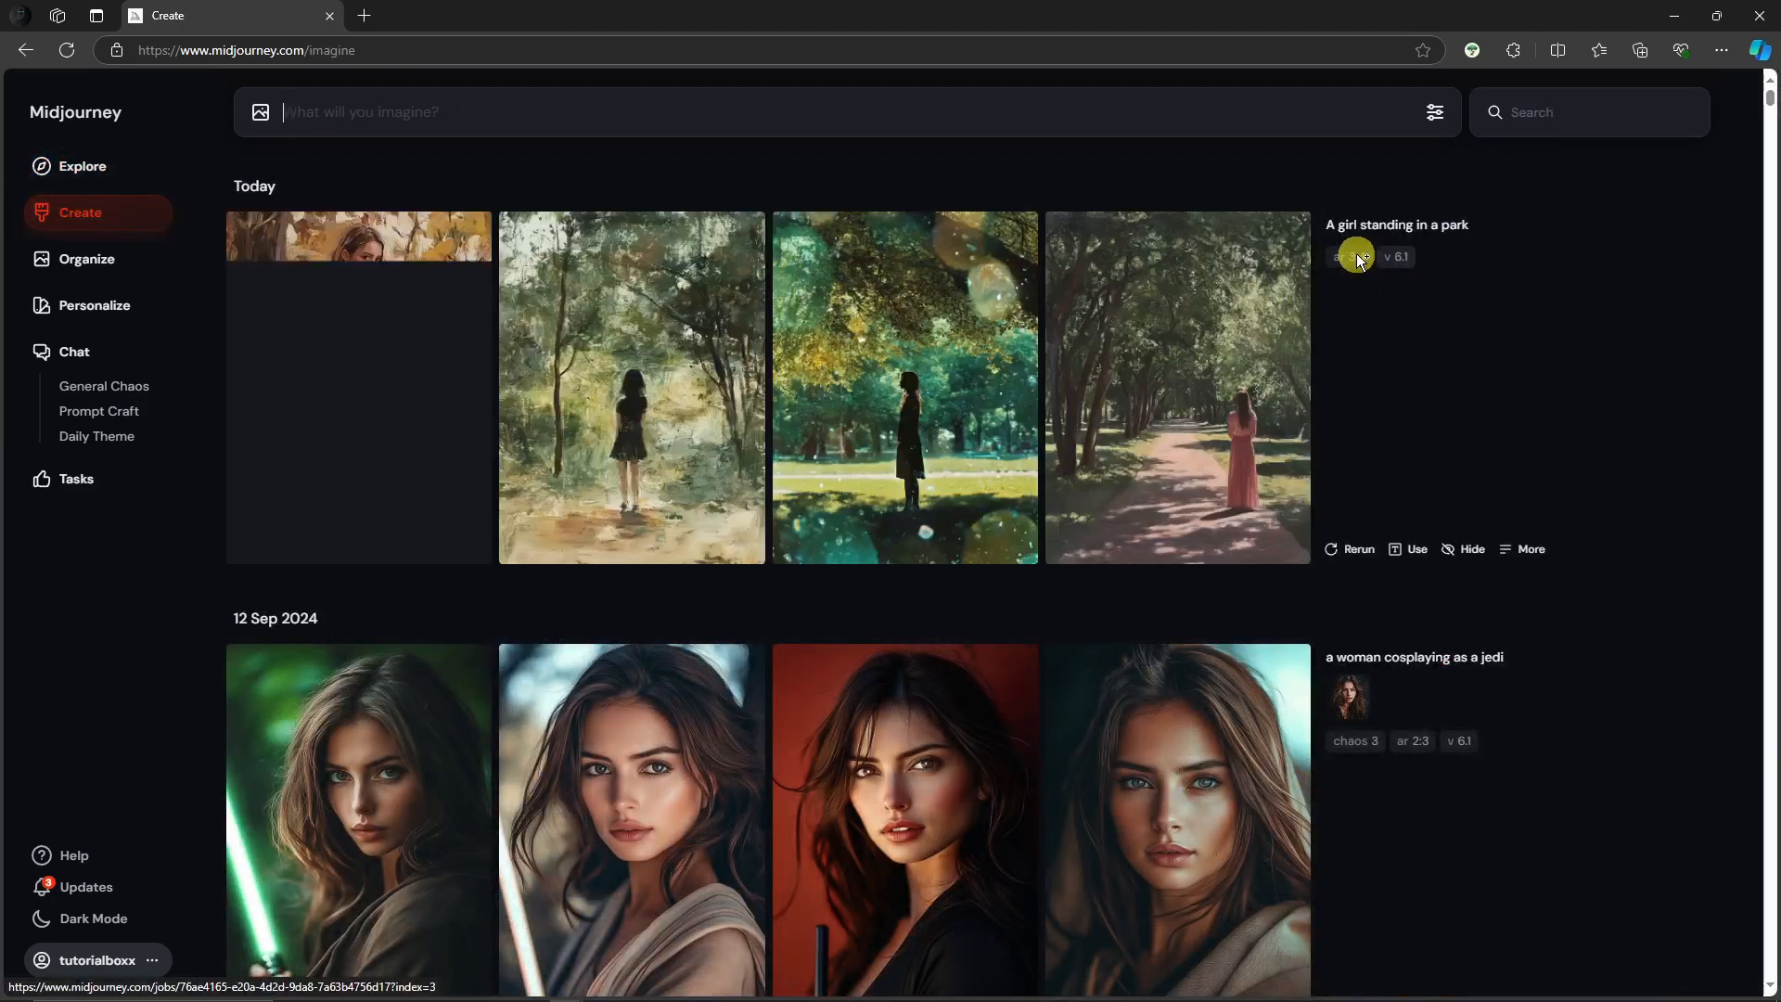
left_click(364, 283)
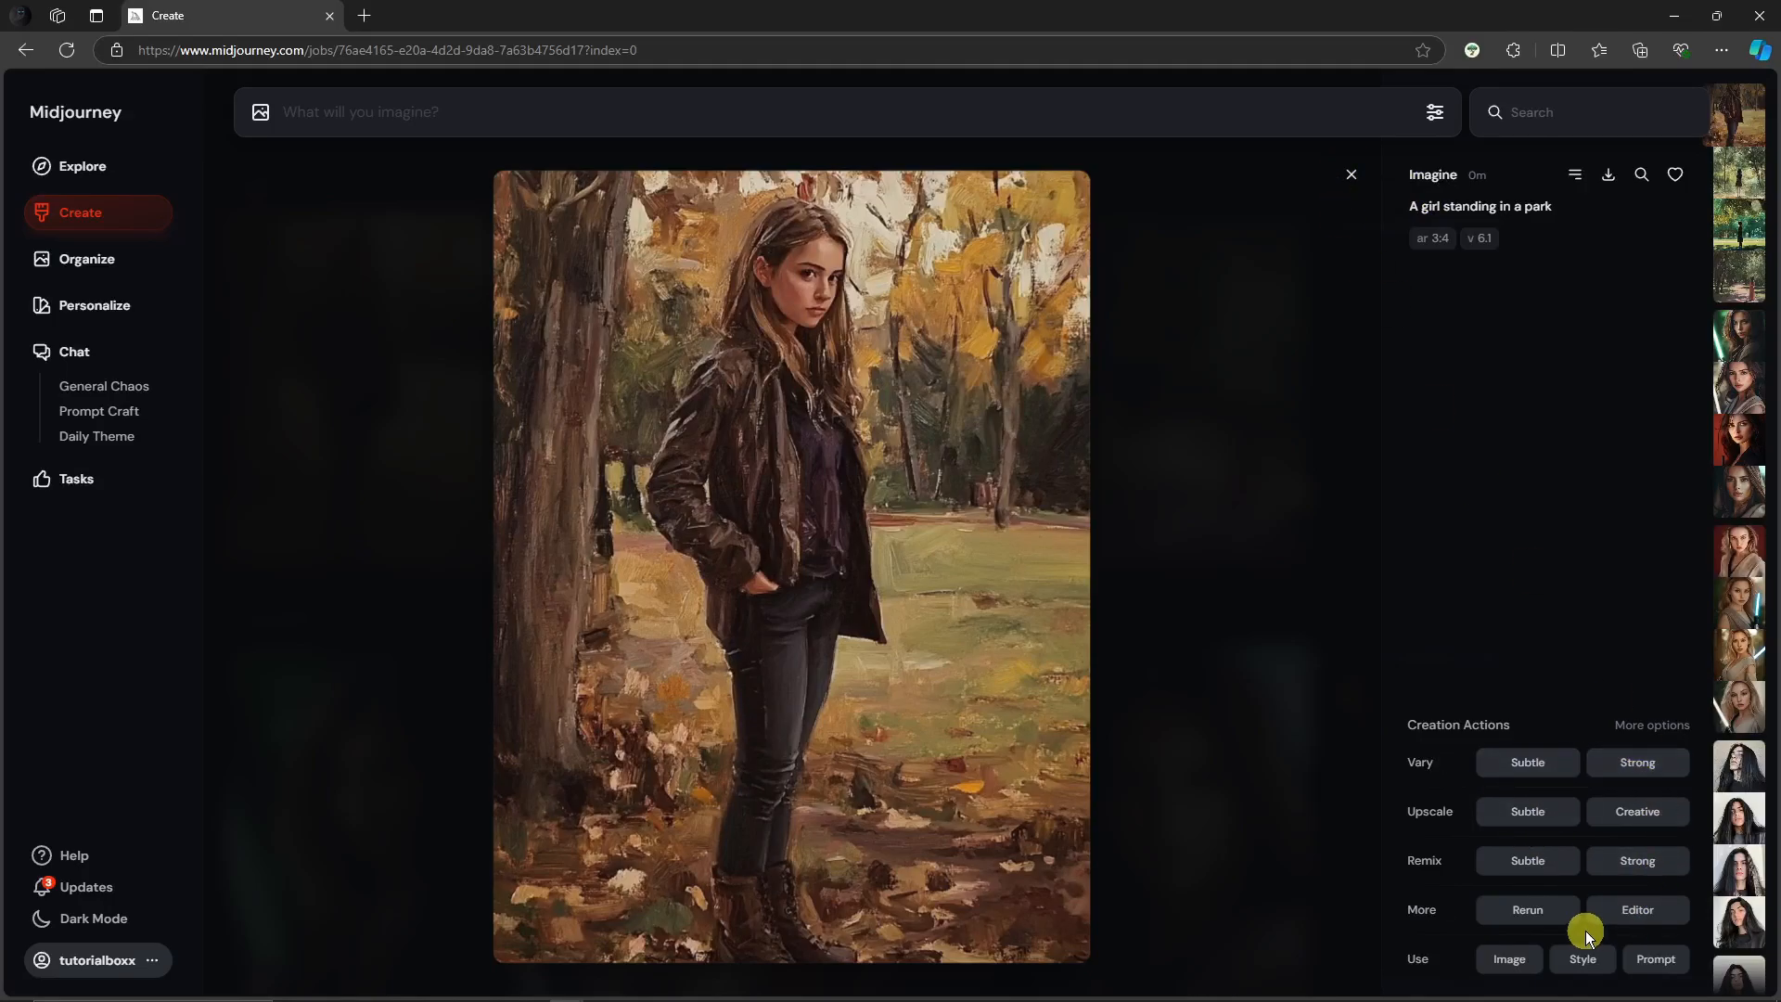
left_click(1352, 175)
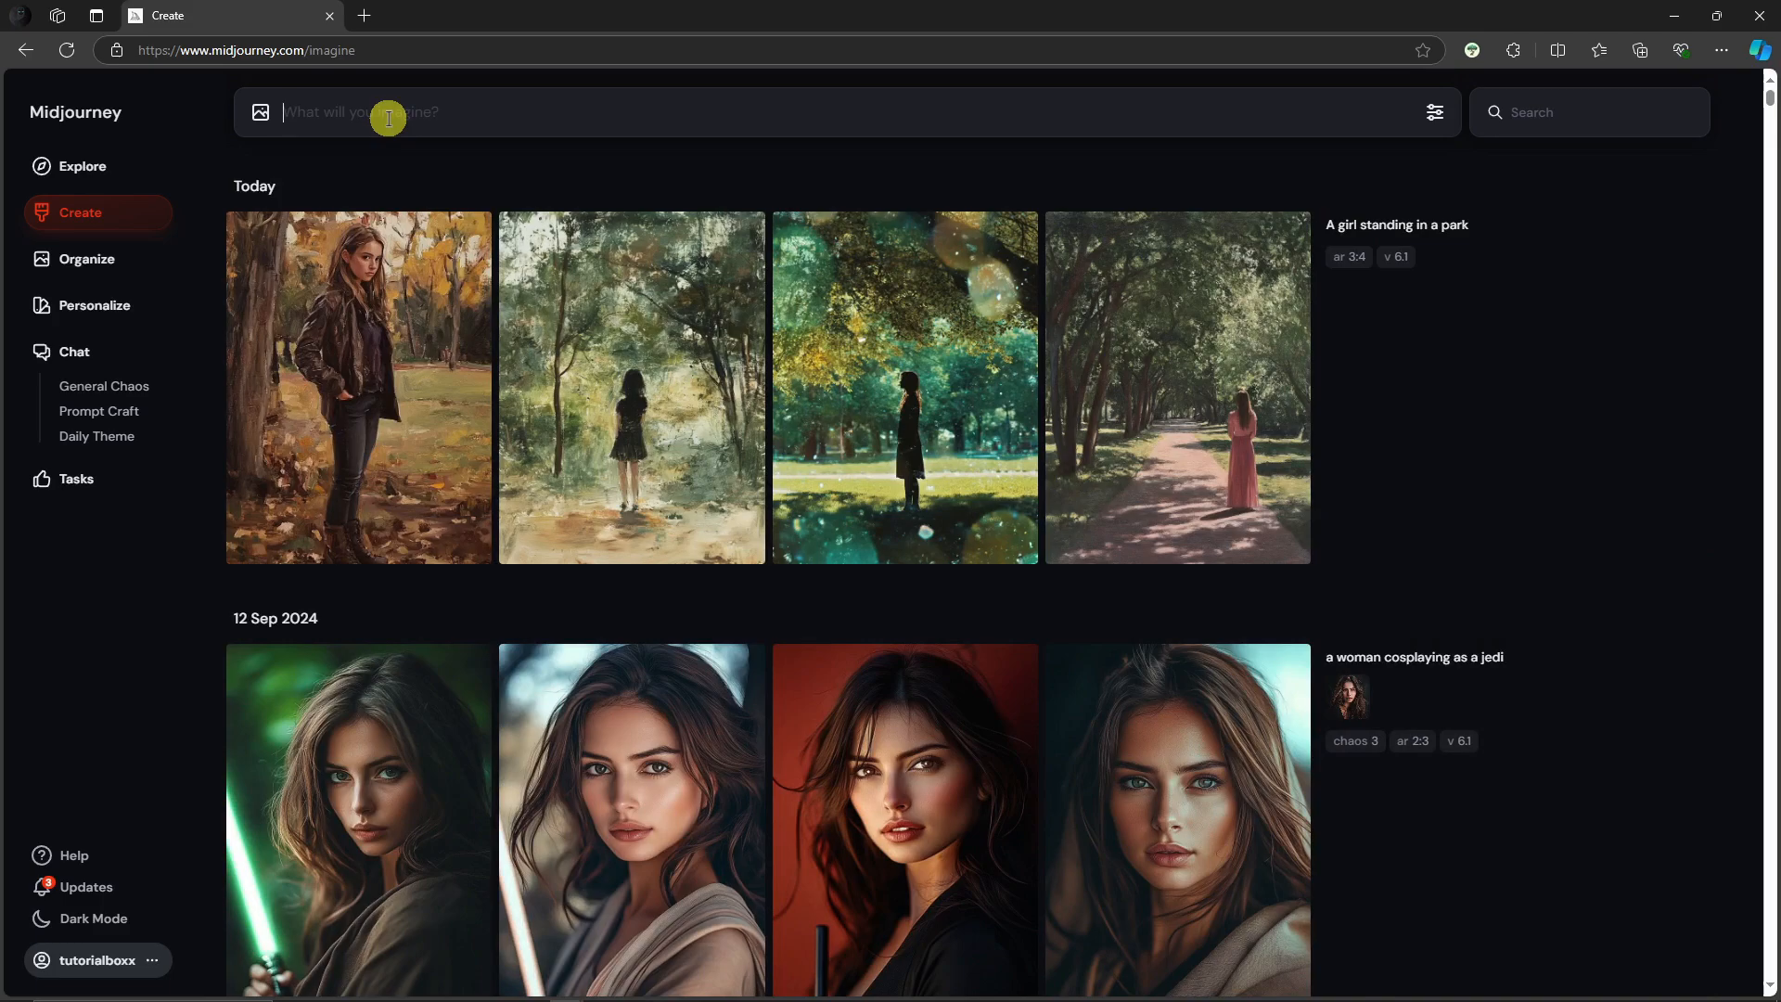
Generate images from the prompt "A woman in park" with the dark-haired woman's uploaded portrait as an image prompt.
left_click(263, 114)
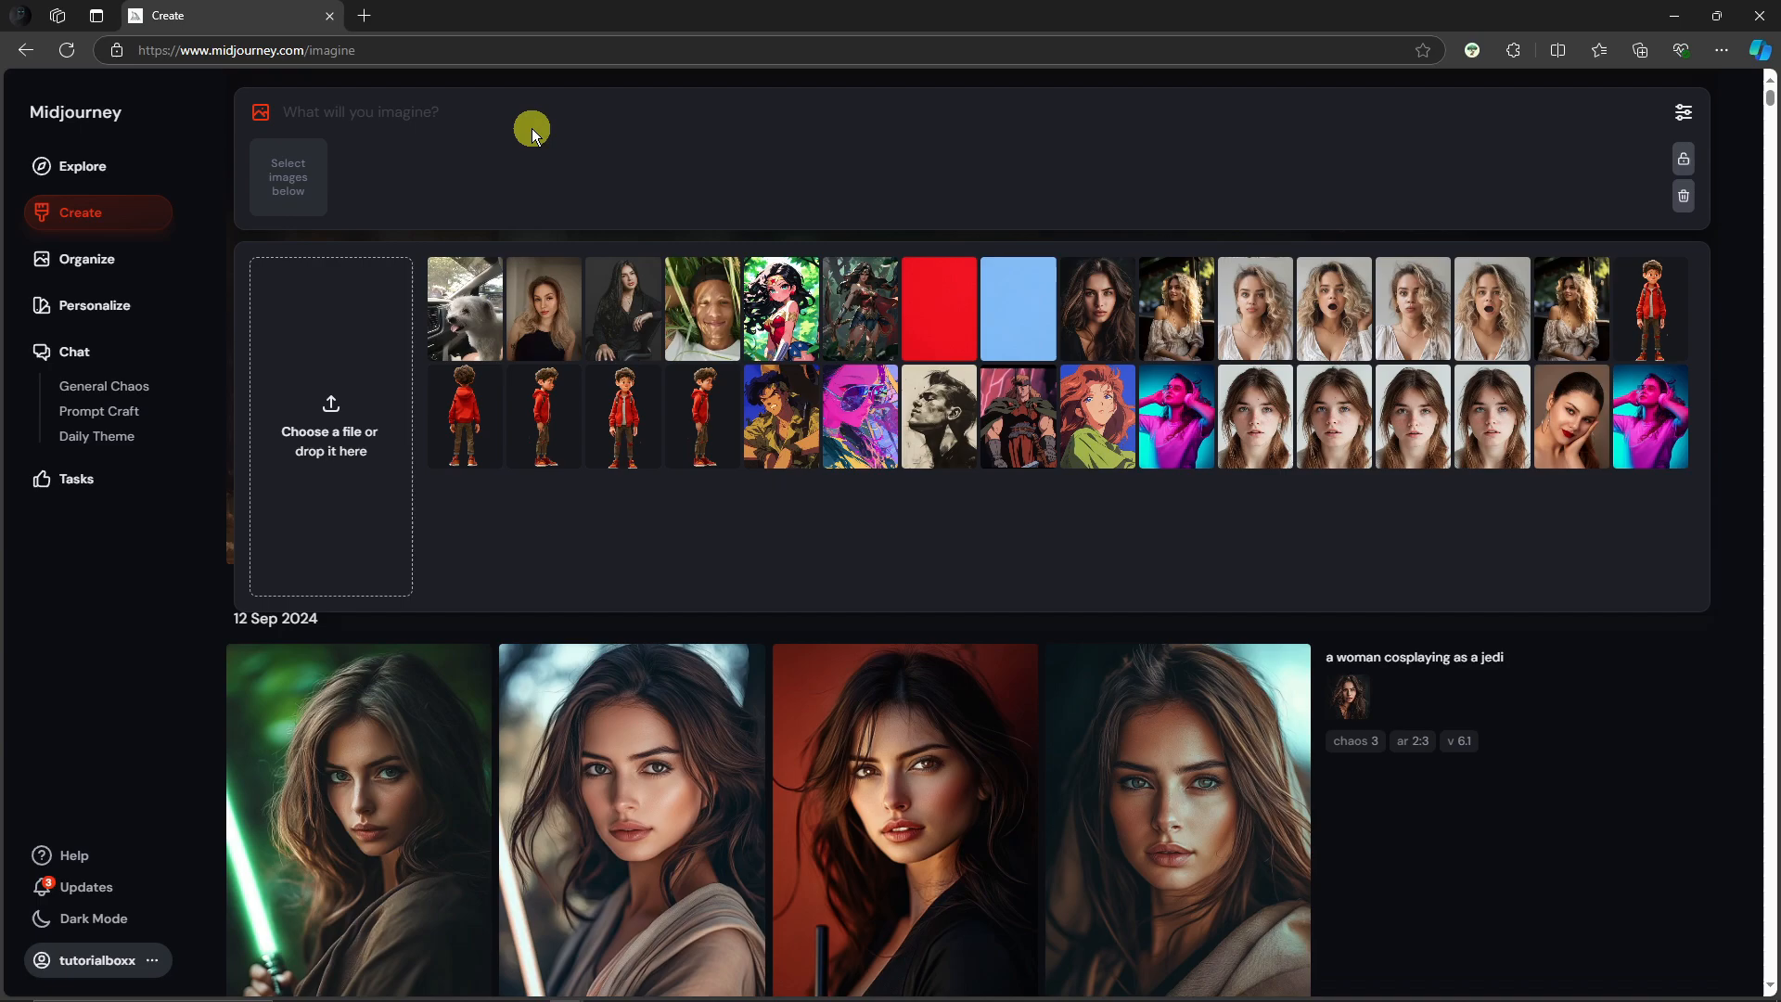
left_click(264, 117)
left_click(265, 122)
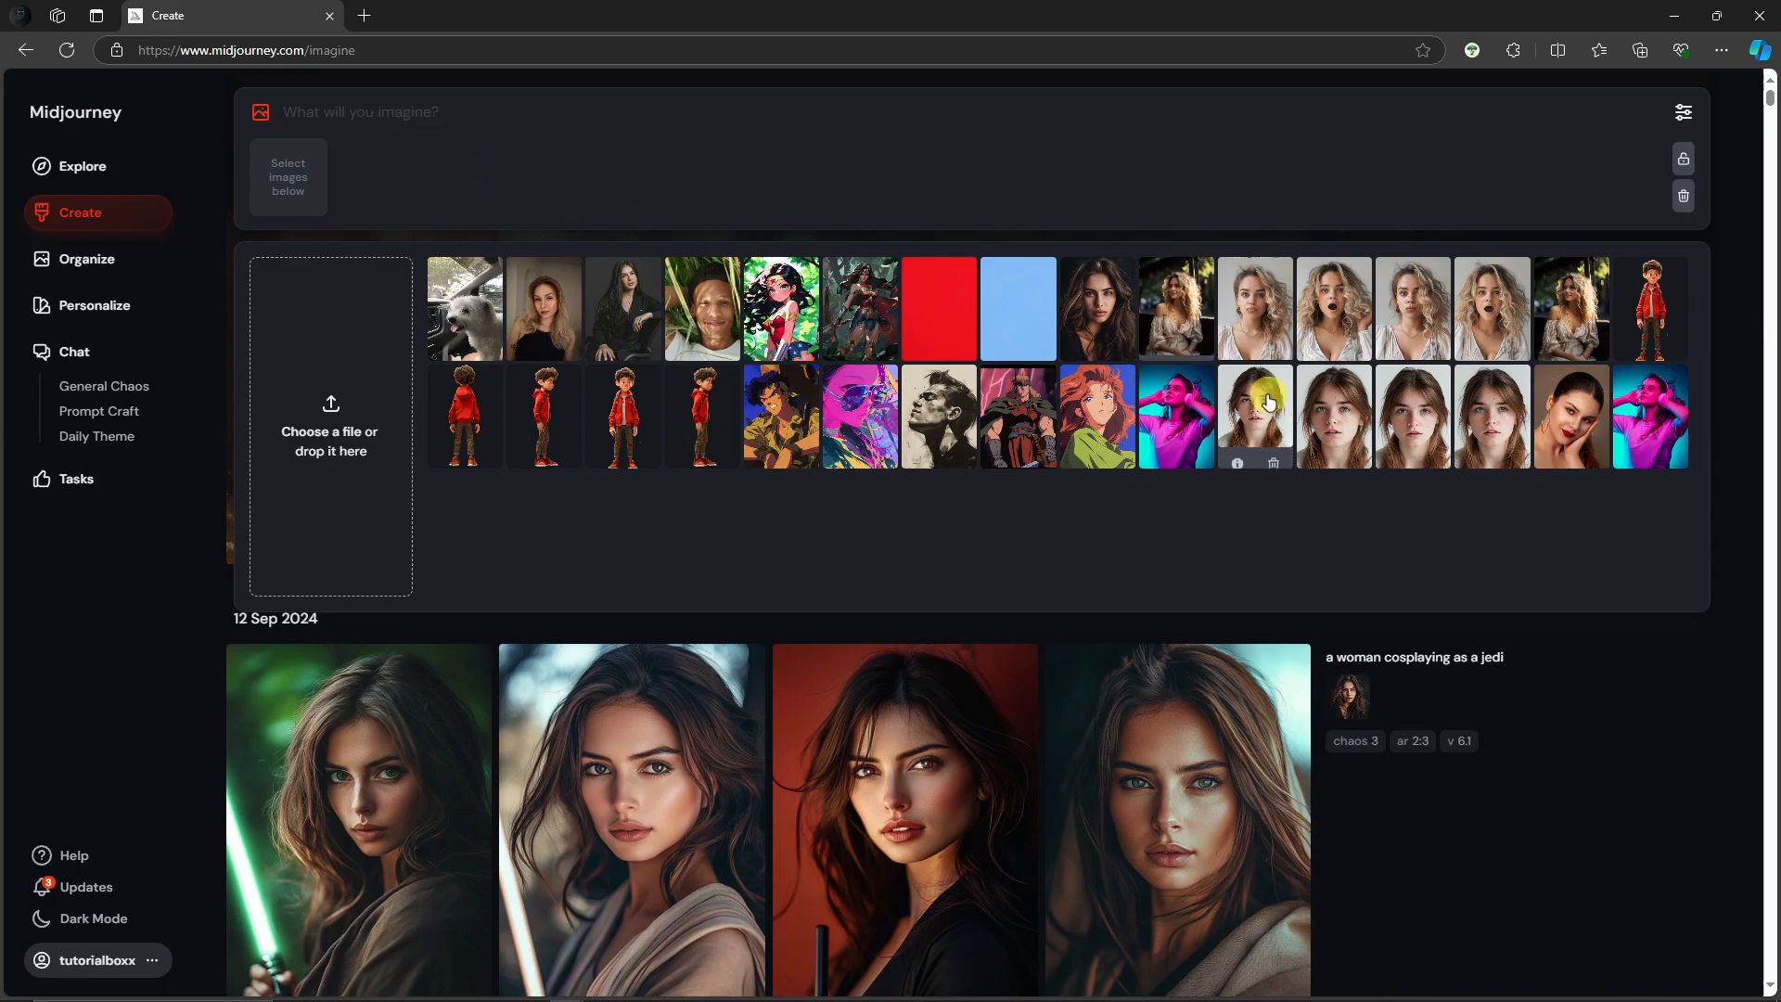
left_click(1095, 289)
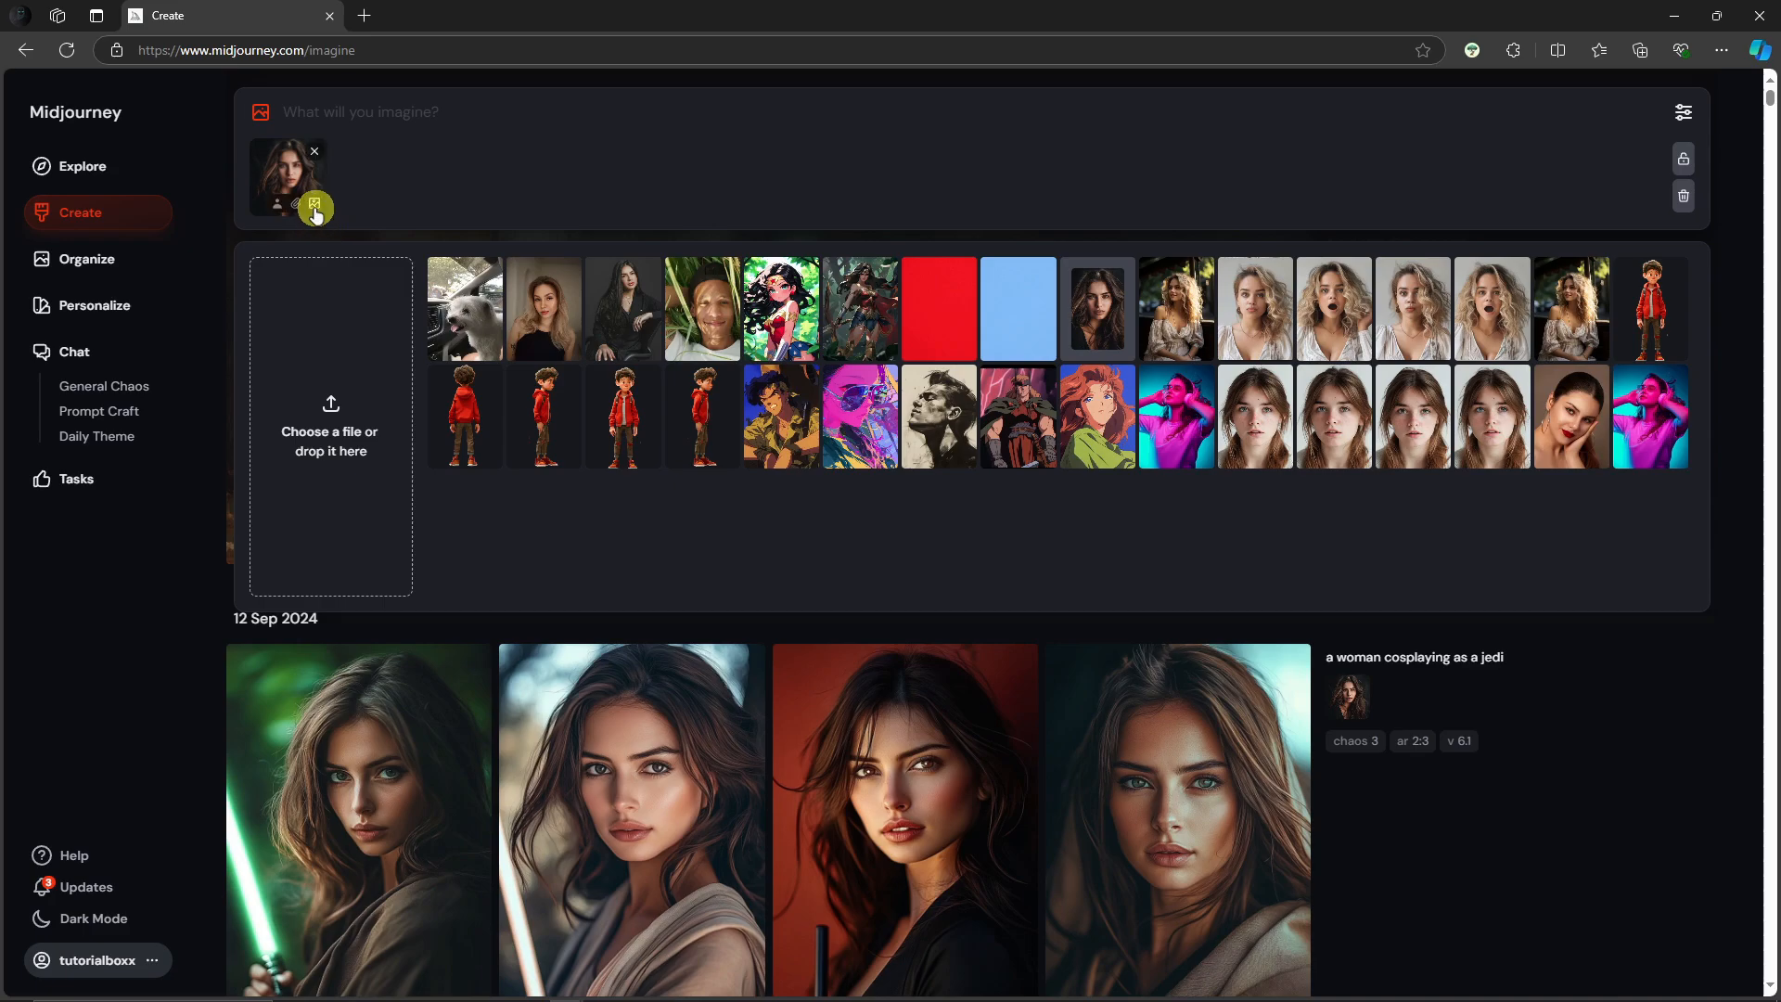
left_click(336, 102)
type("W")
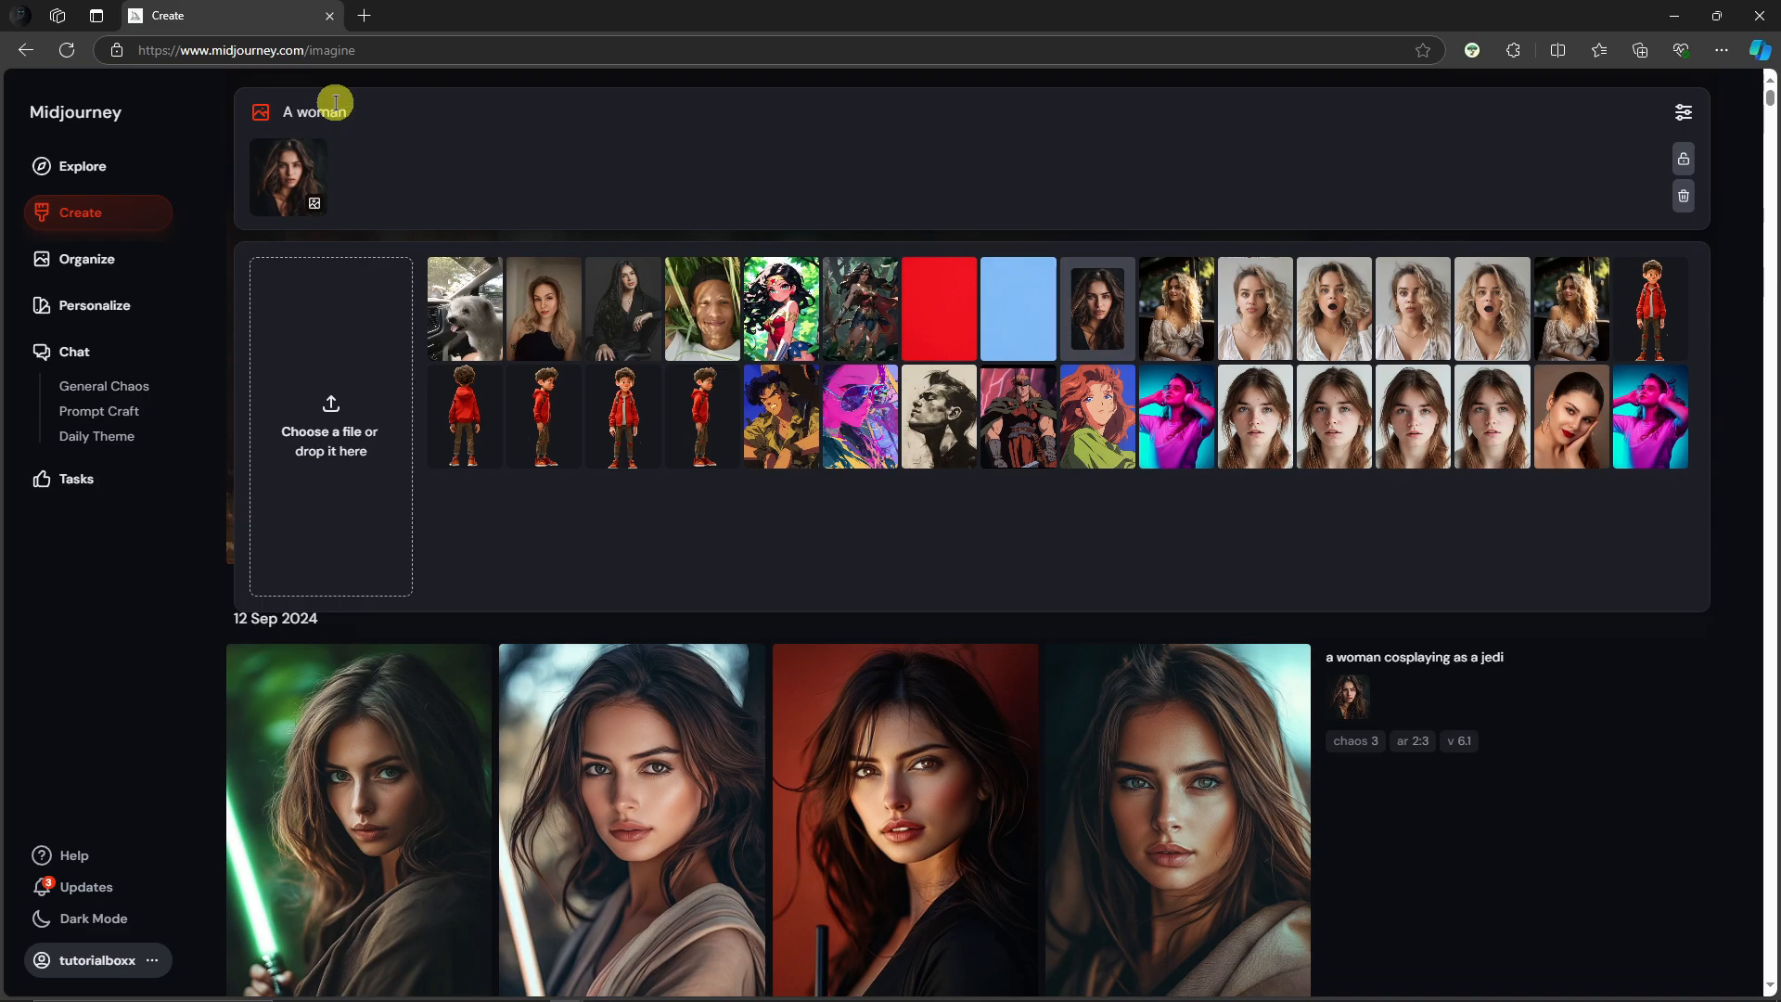
key("BackSpace")
key("BackSpace")
key("Return")
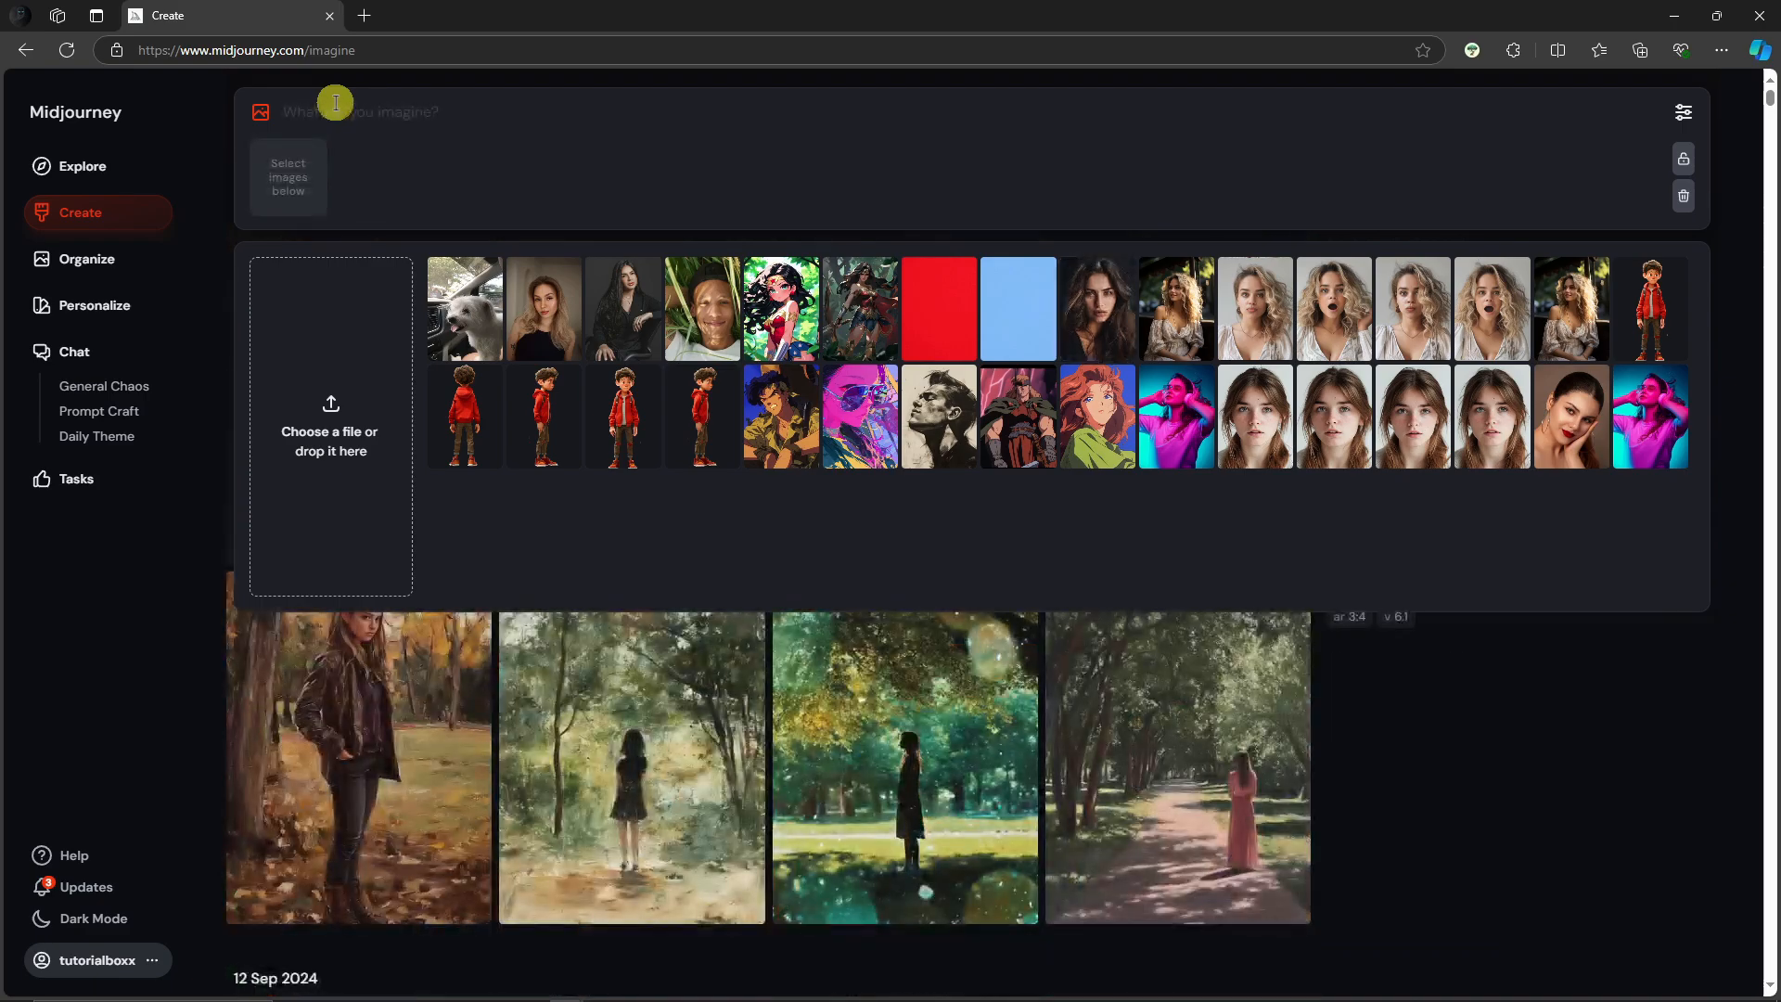
Generate images from the prompt "A young boy in a park" using the dark-haired woman's portrait as a style reference.
left_click(1112, 302)
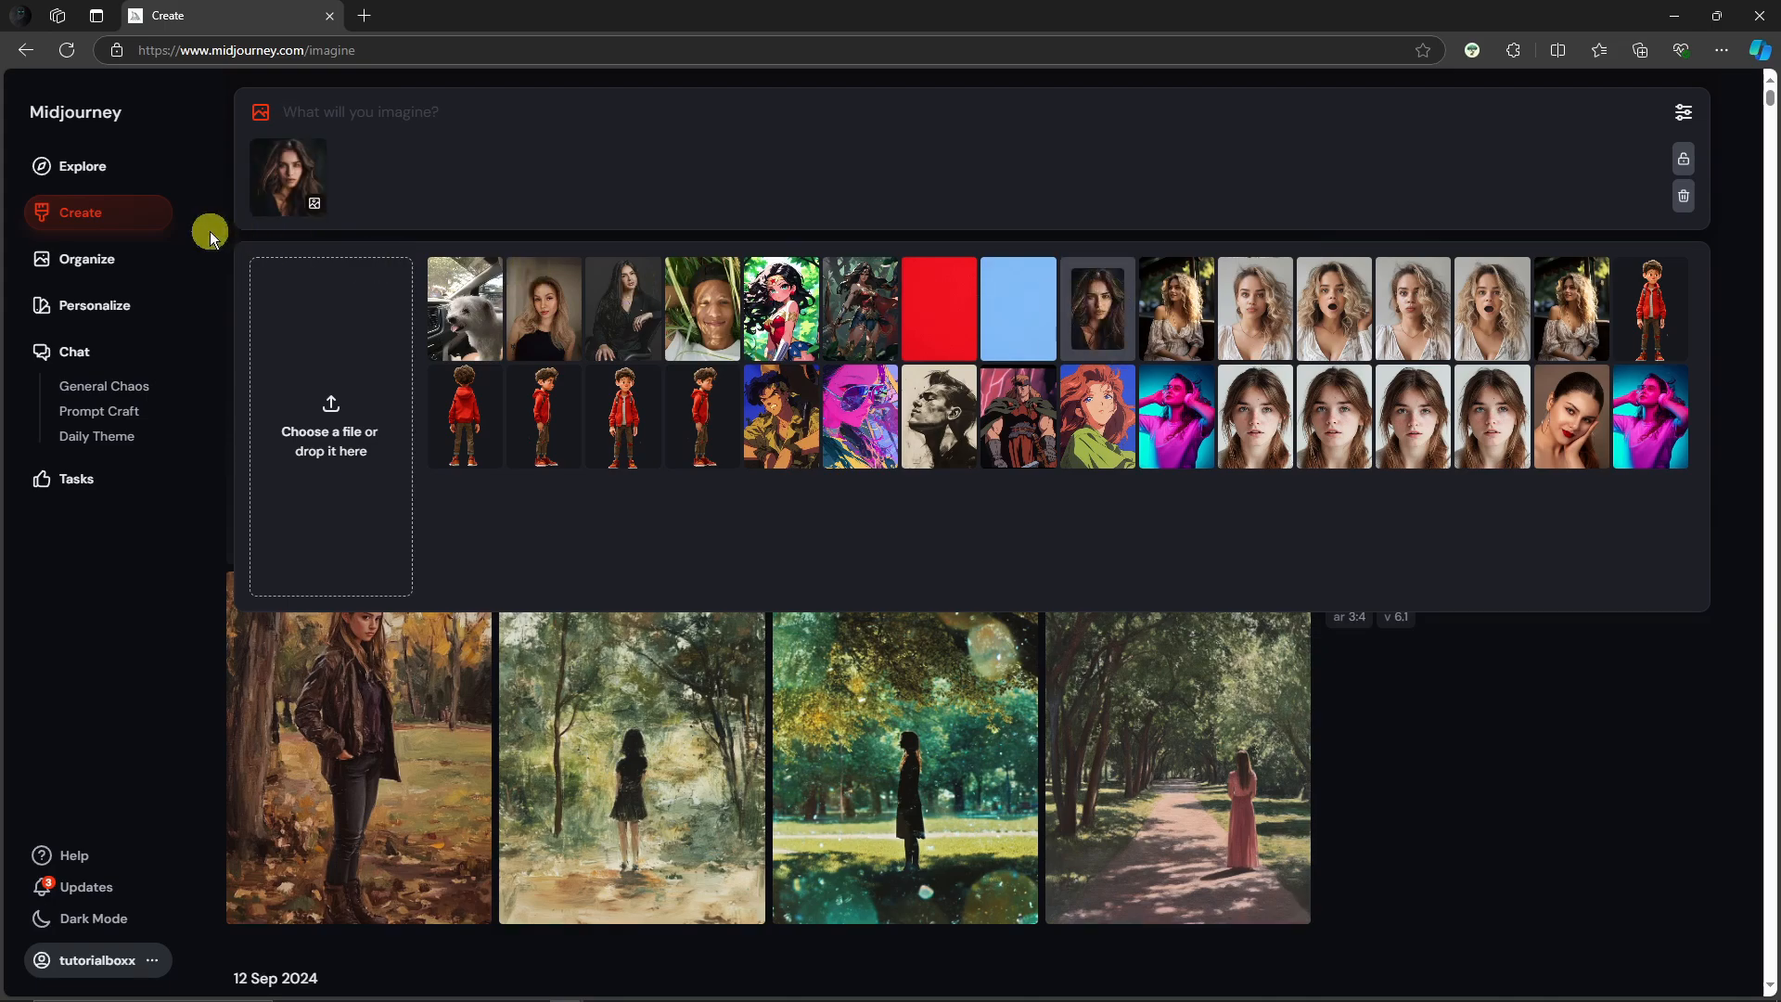
mouse_move(296, 216)
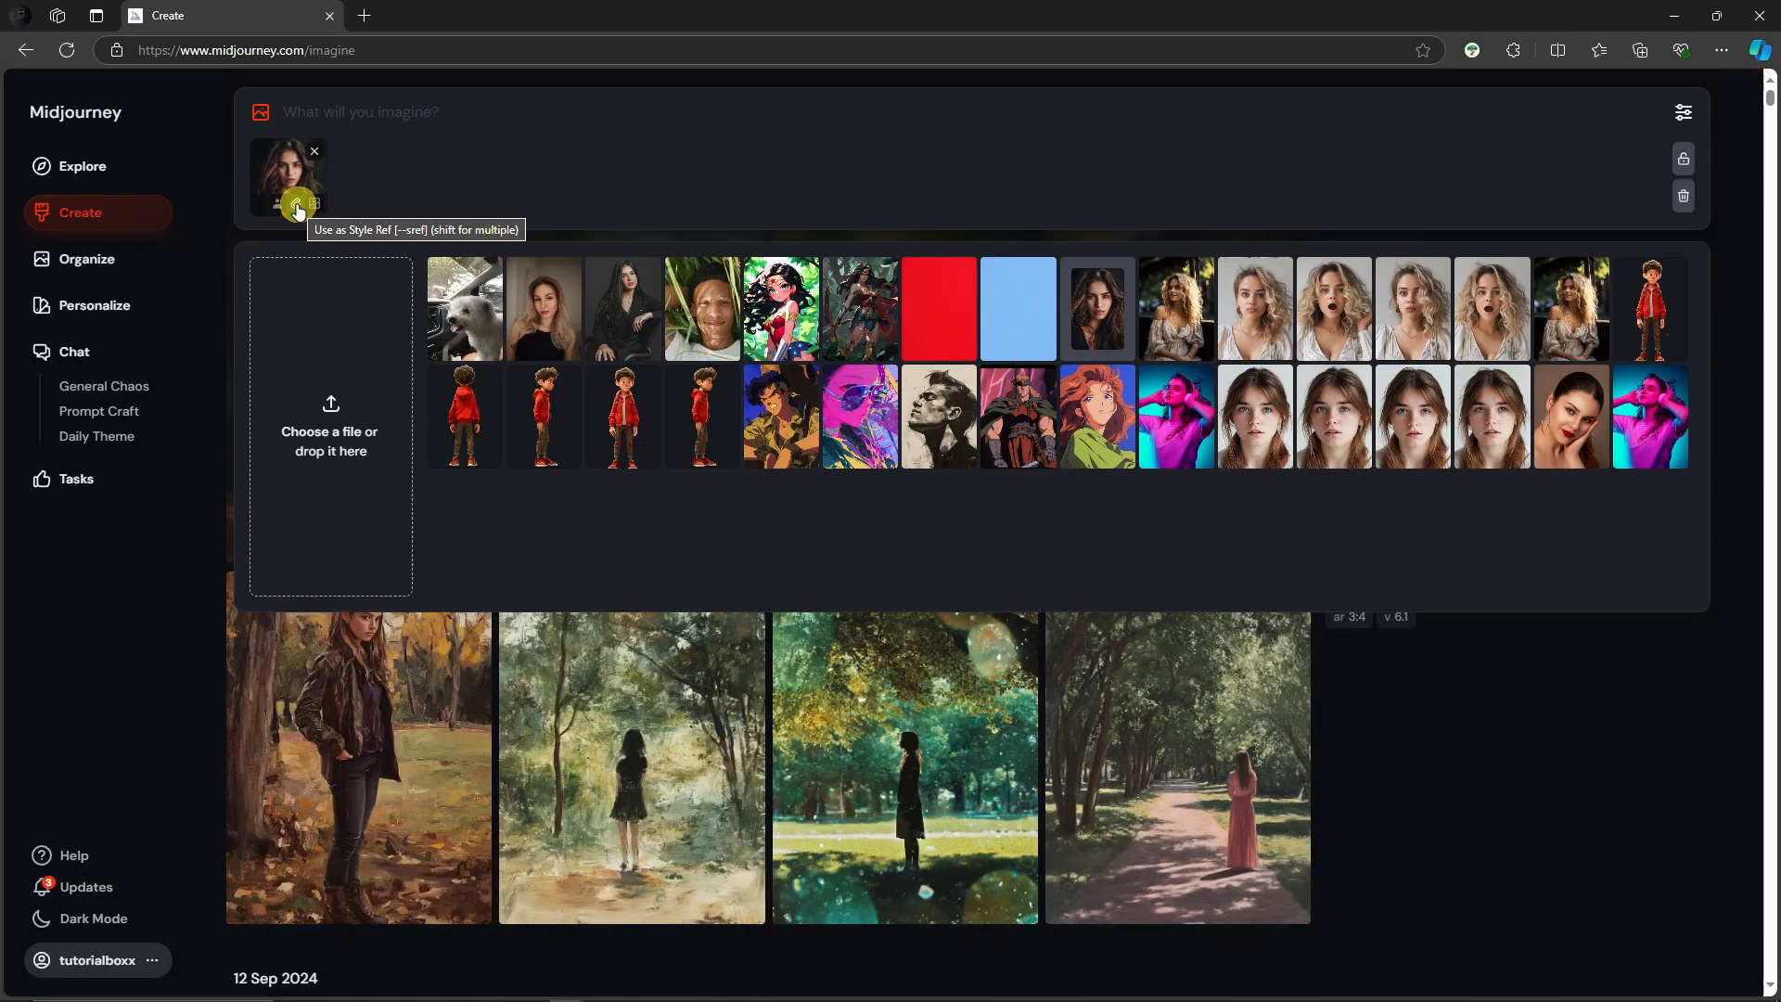
left_click(297, 206)
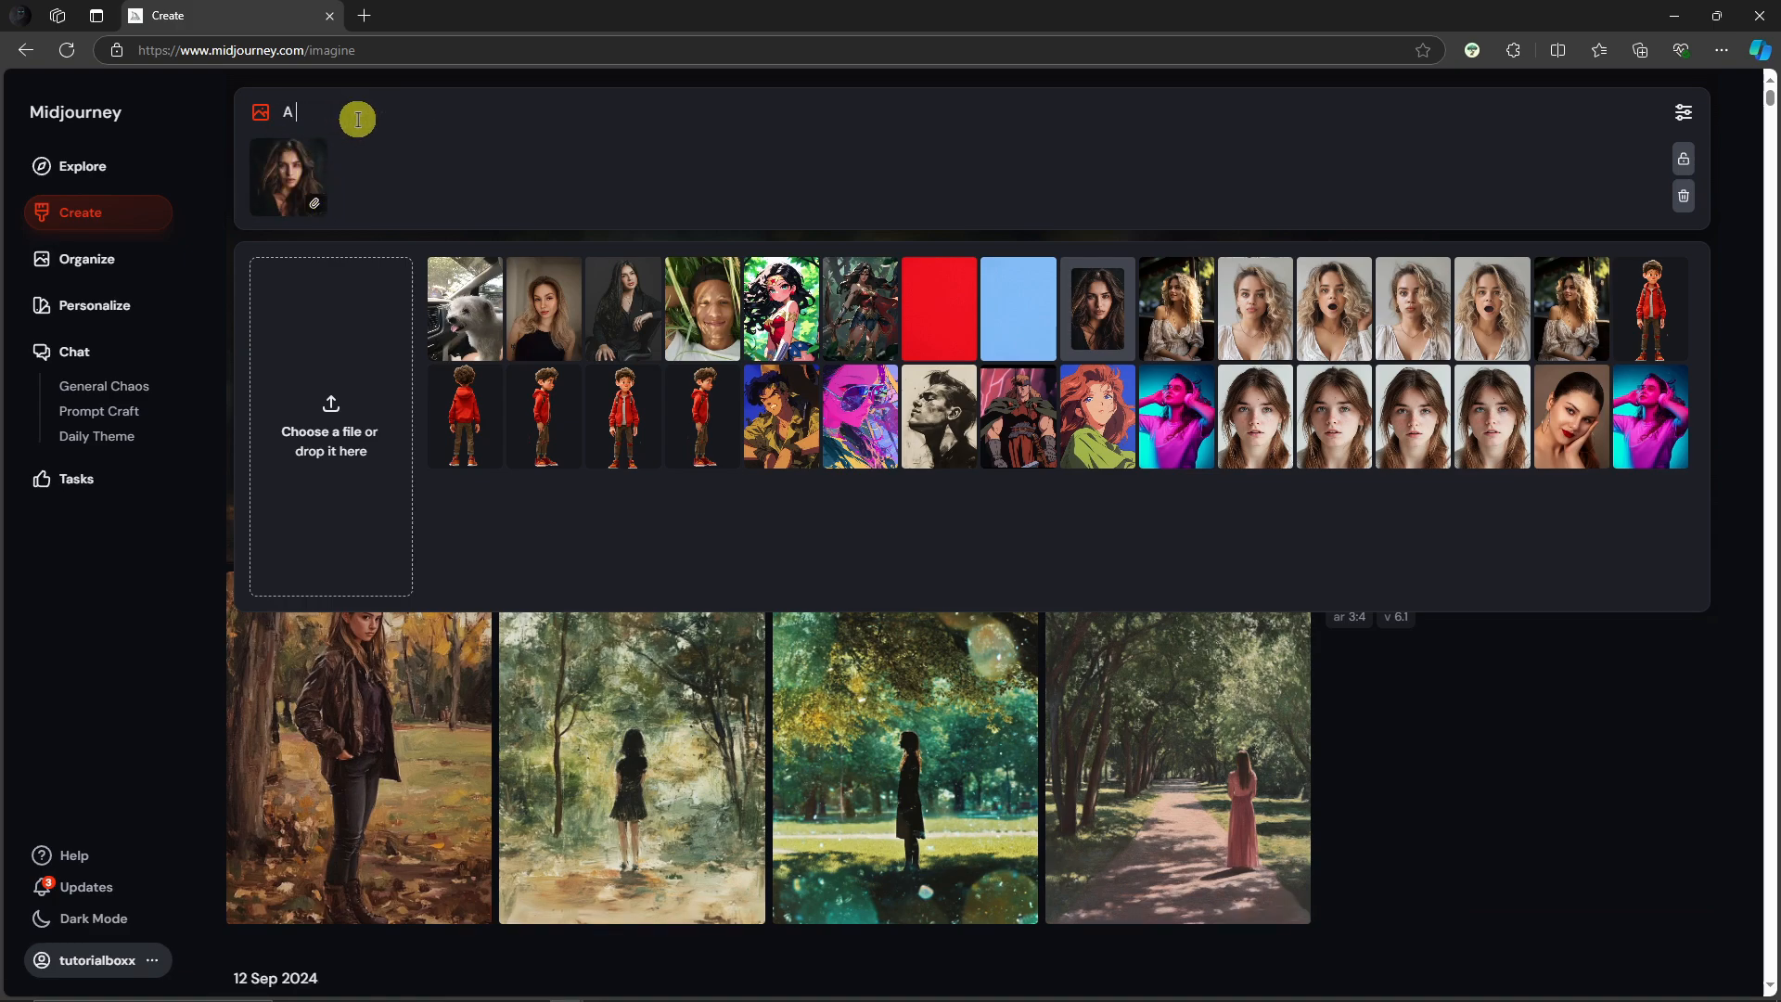
type("A young boy in a park")
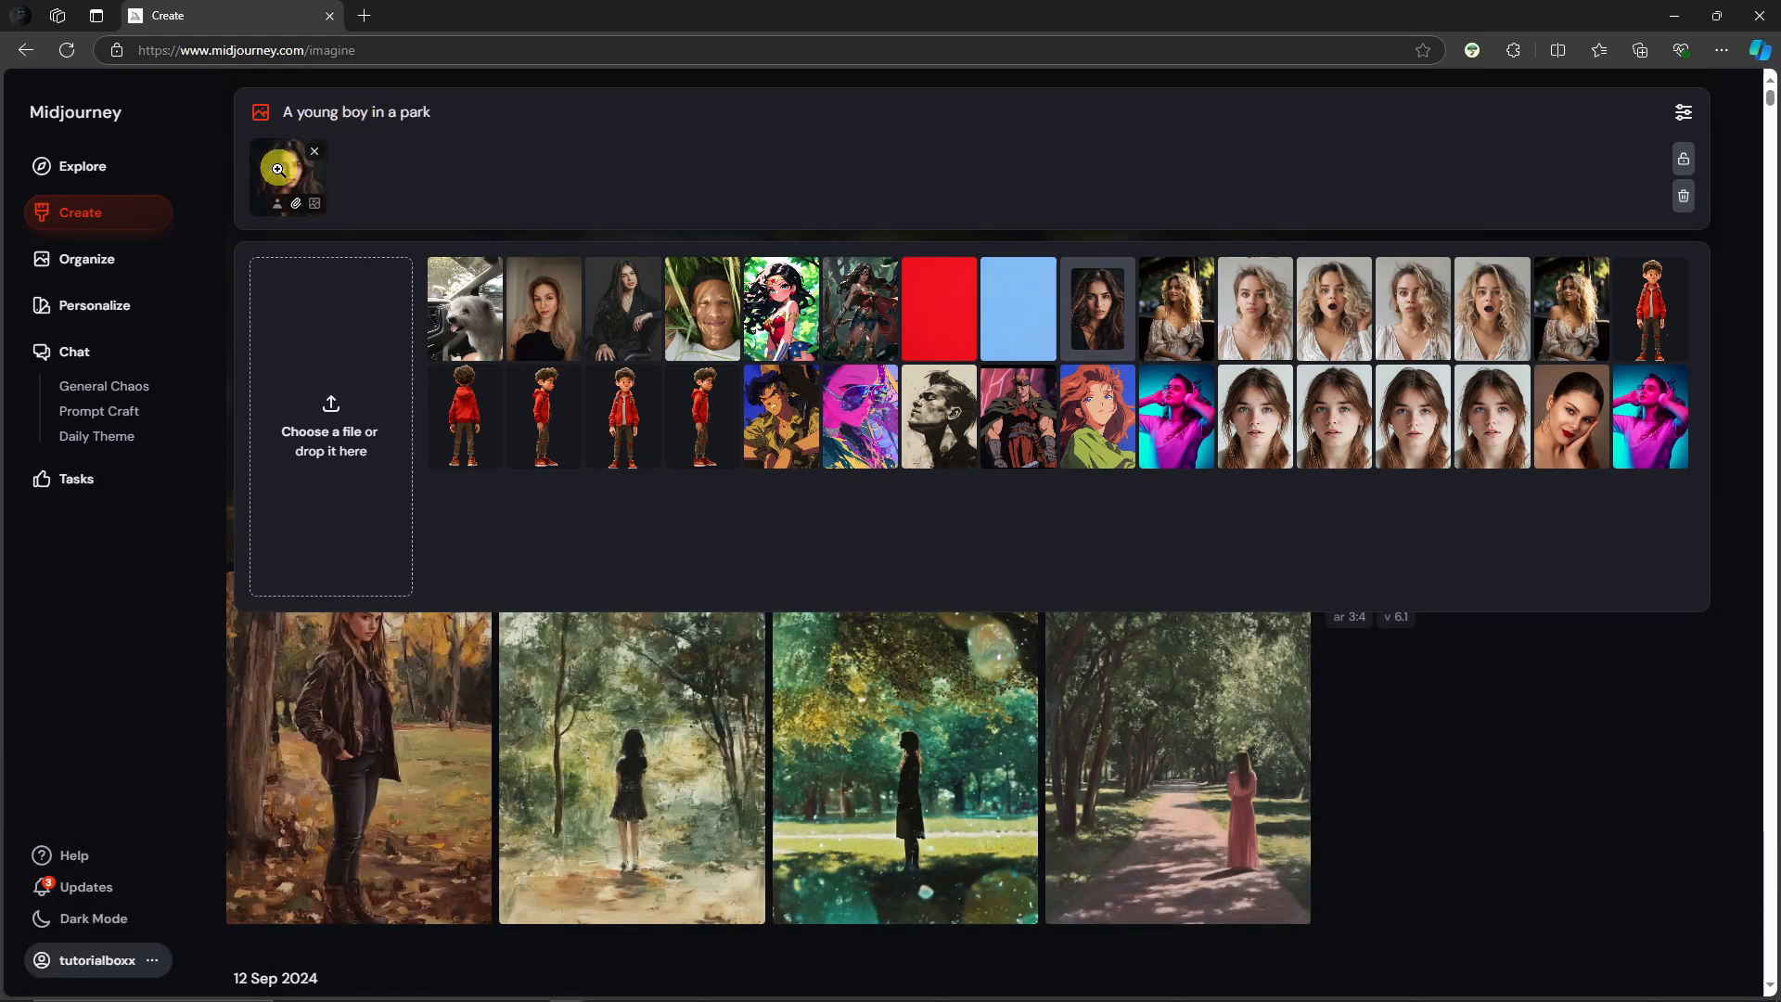
key("Return")
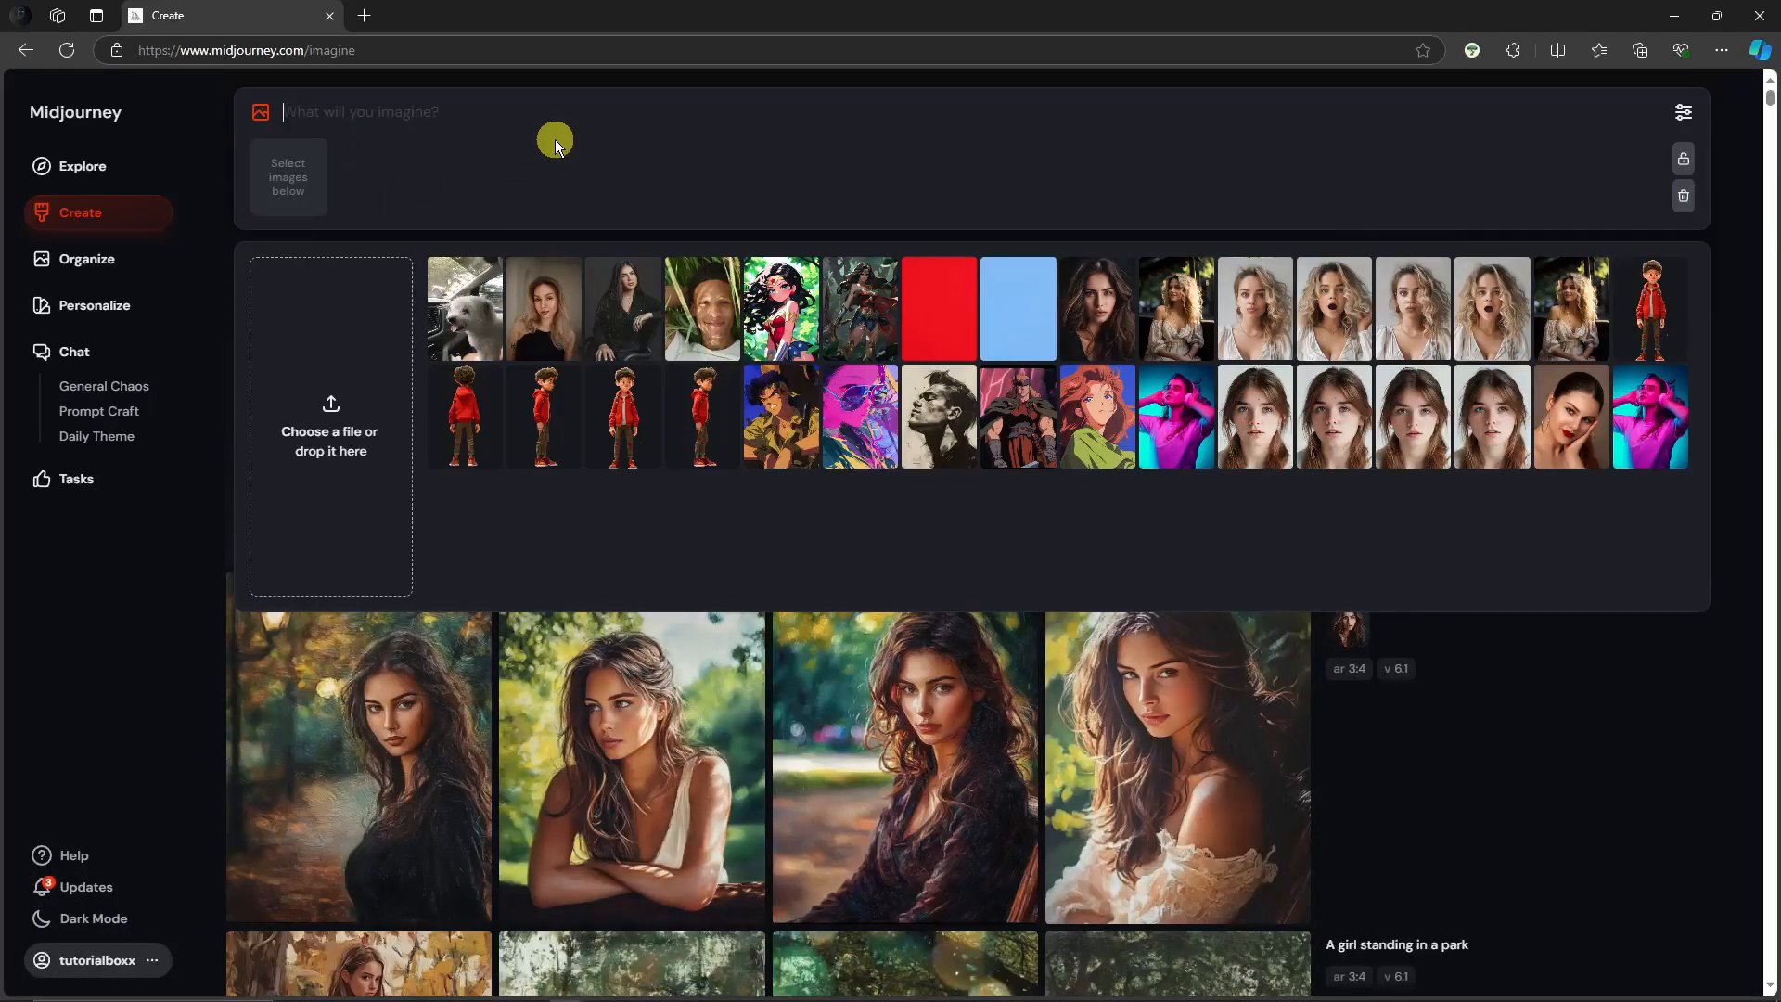
Open the first "A woman in park" image to examine it, and close it.
mouse_move(1099, 295)
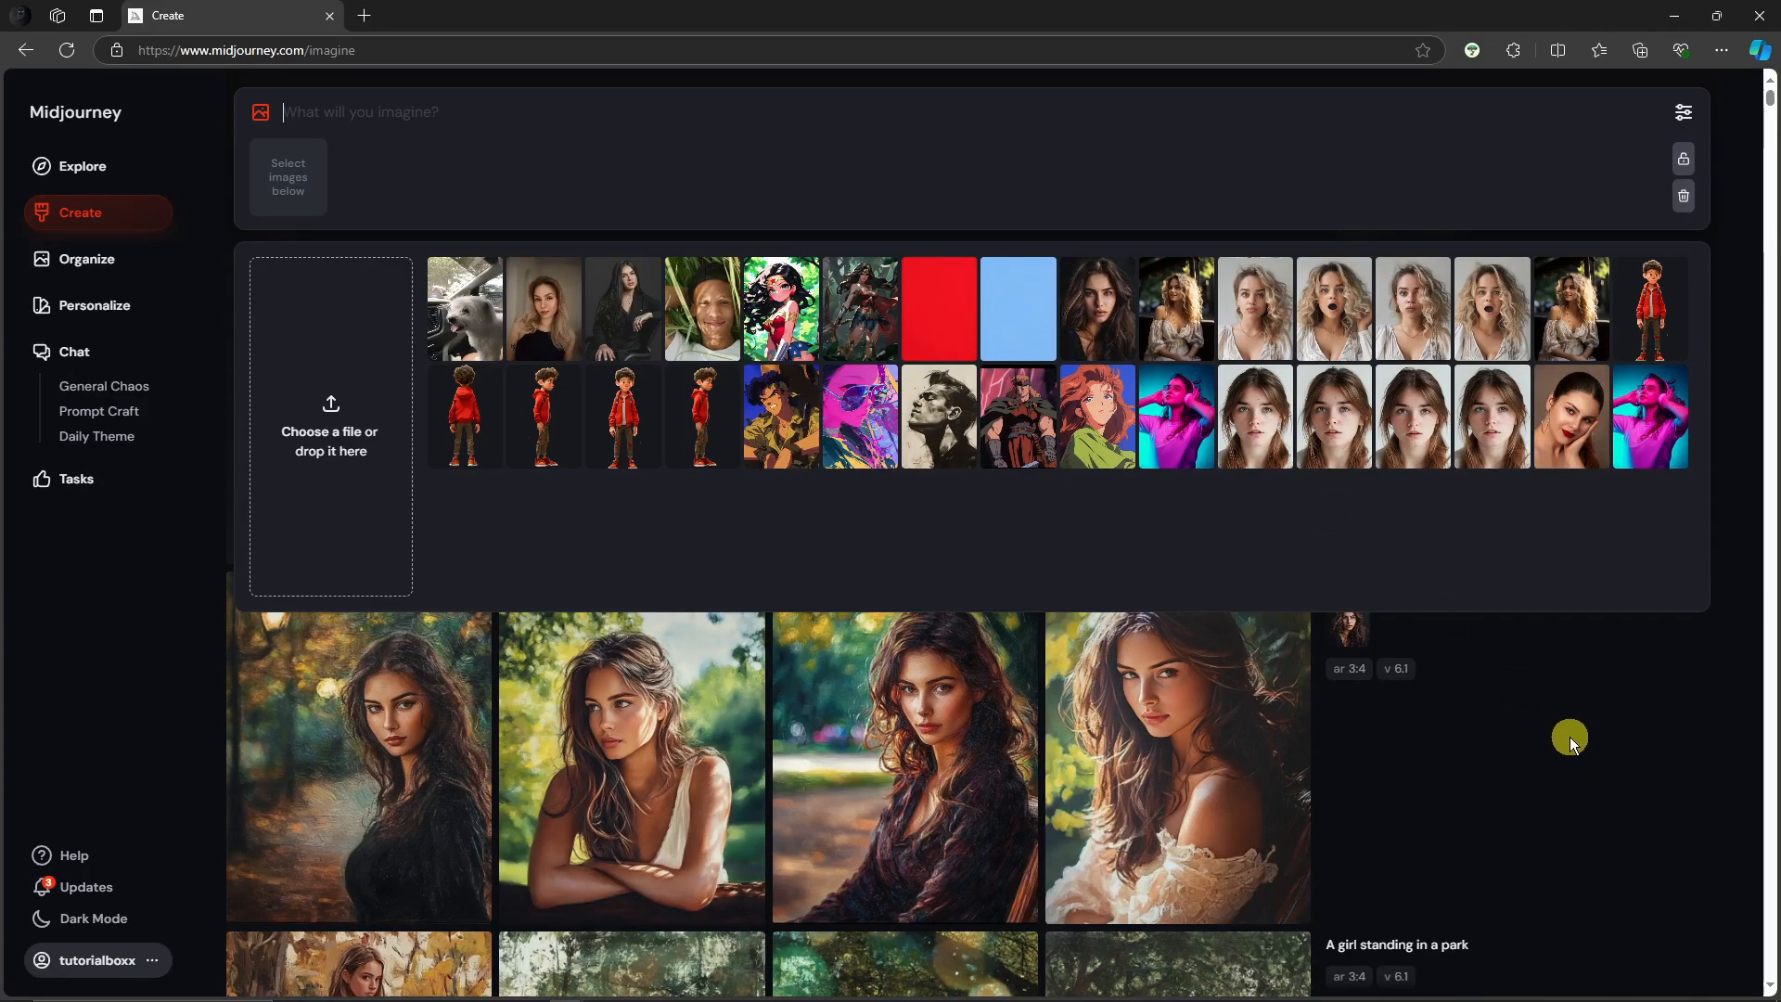
left_click(1571, 736)
scroll(1567, 733, "down", 4)
left_click(449, 298)
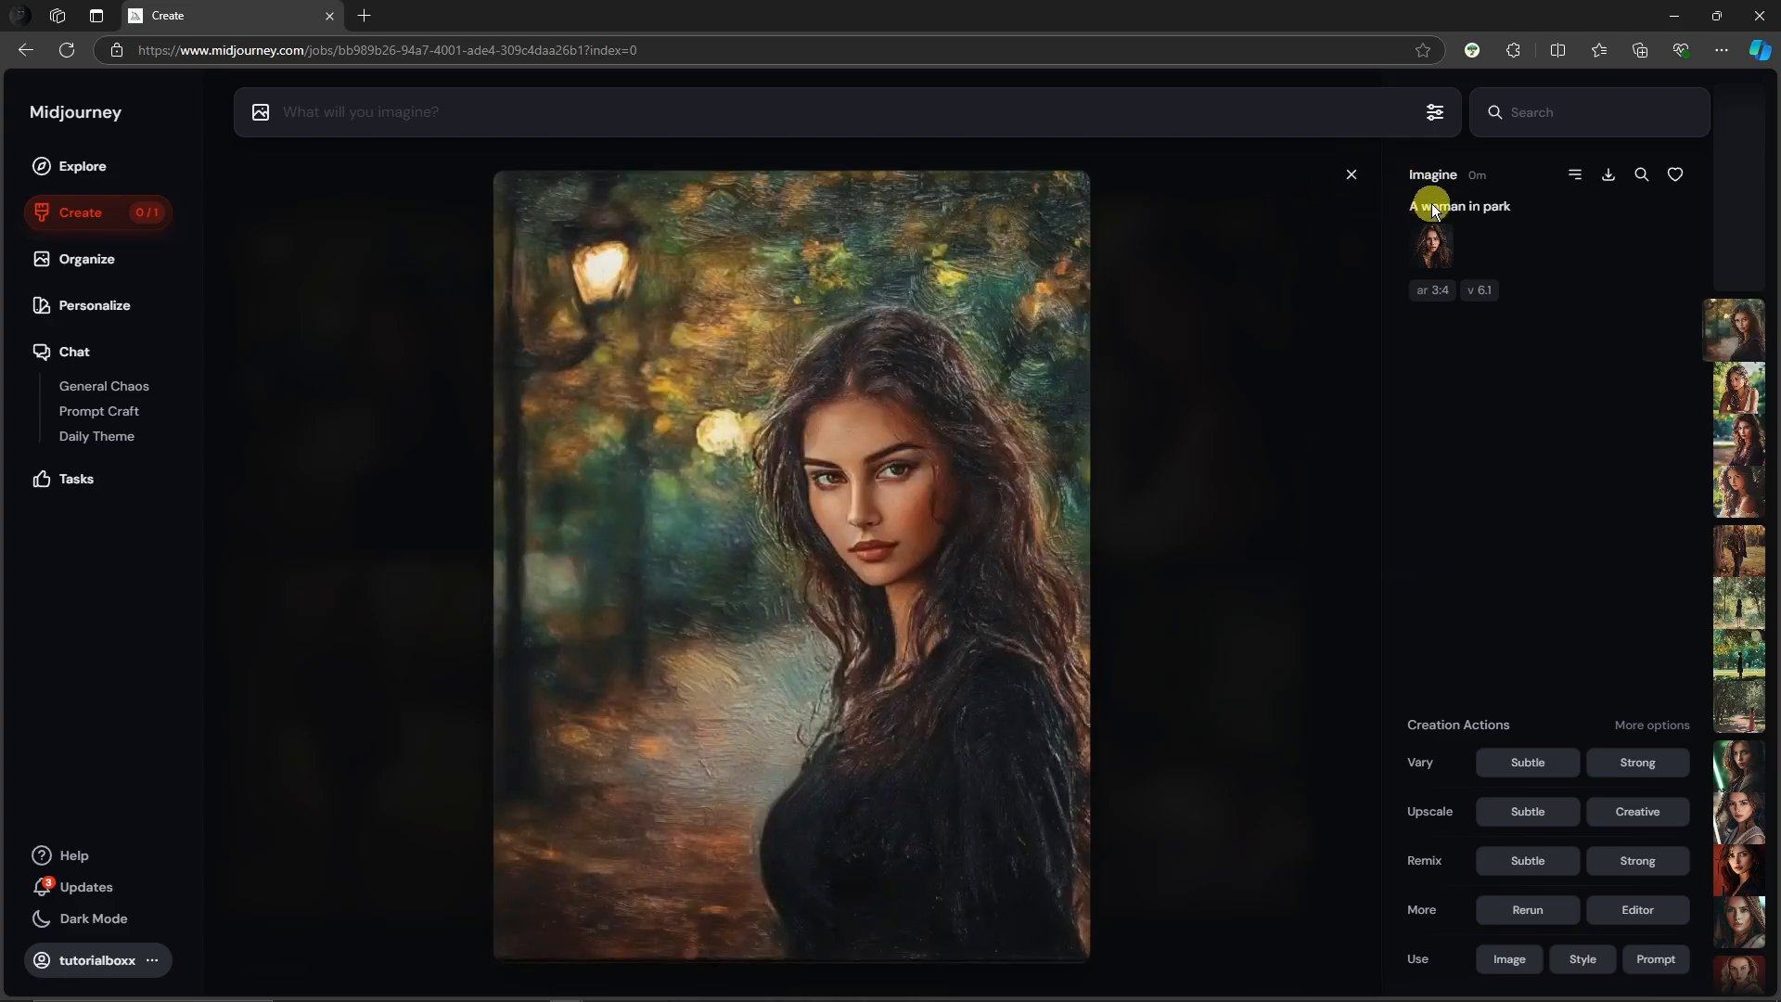
left_click(1352, 175)
Open the second "A woman in park" image and compare it with the other images of that set.
left_click(662, 343)
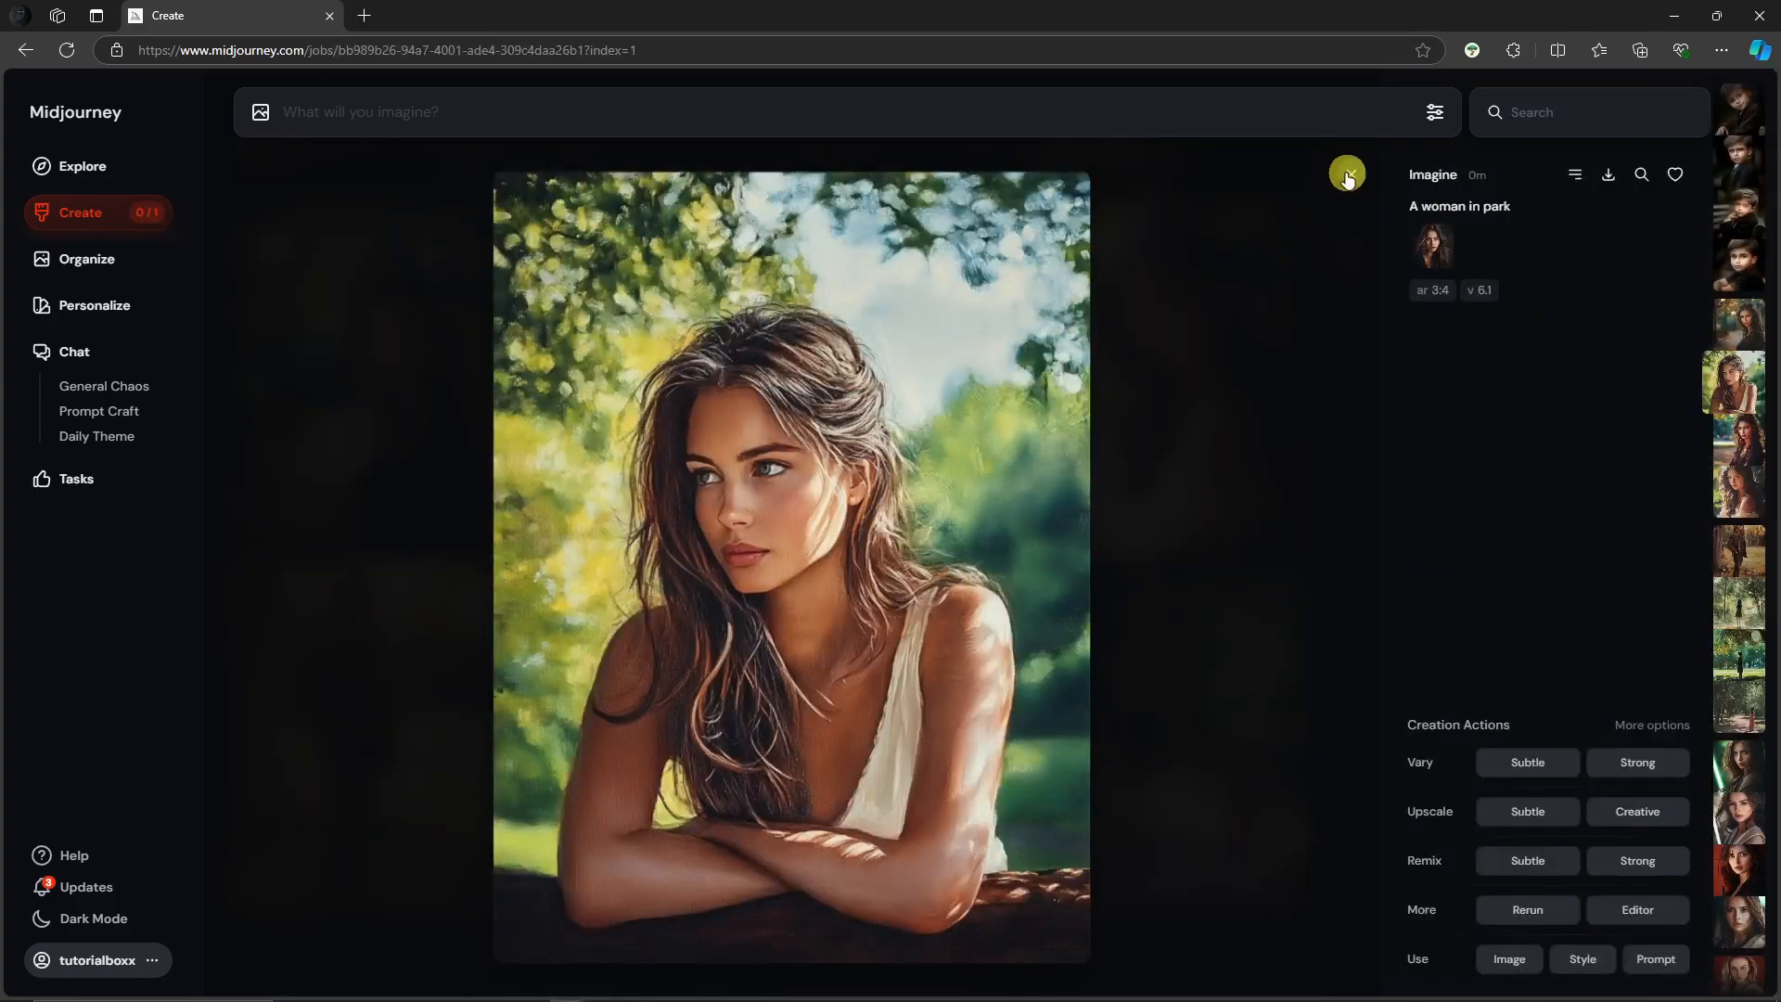
key("Right")
key("Right")
key("Left")
key("Left")
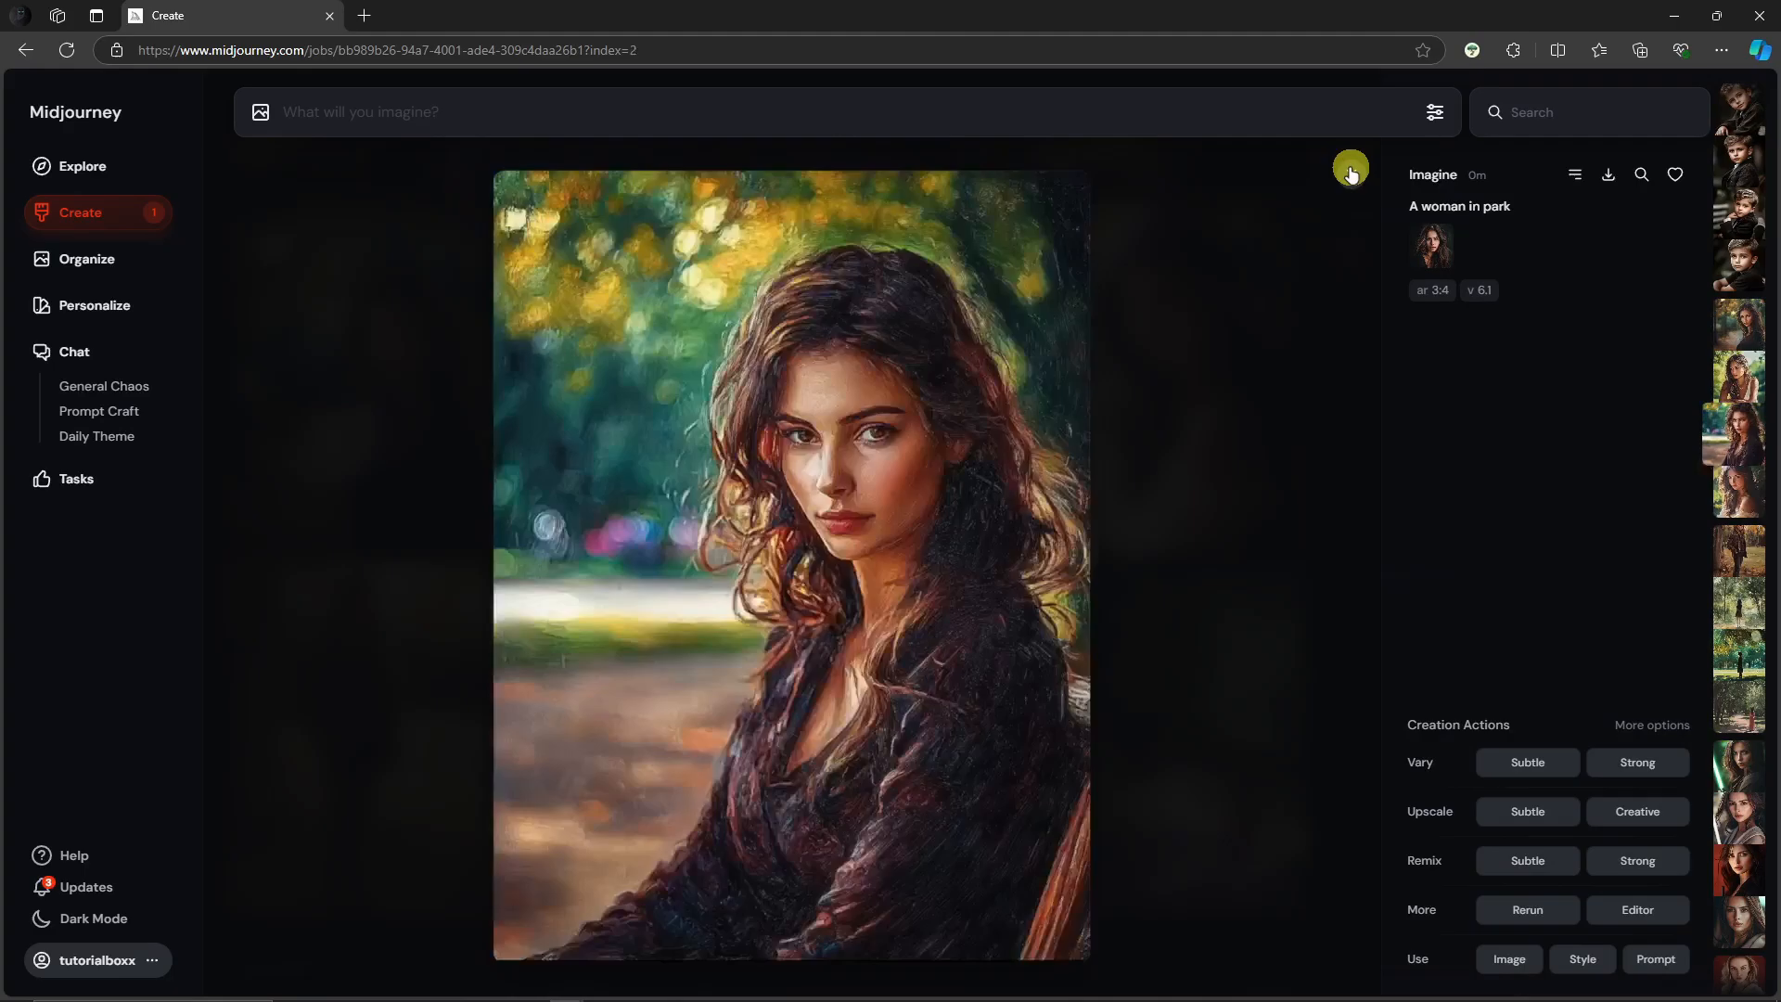
key("Left")
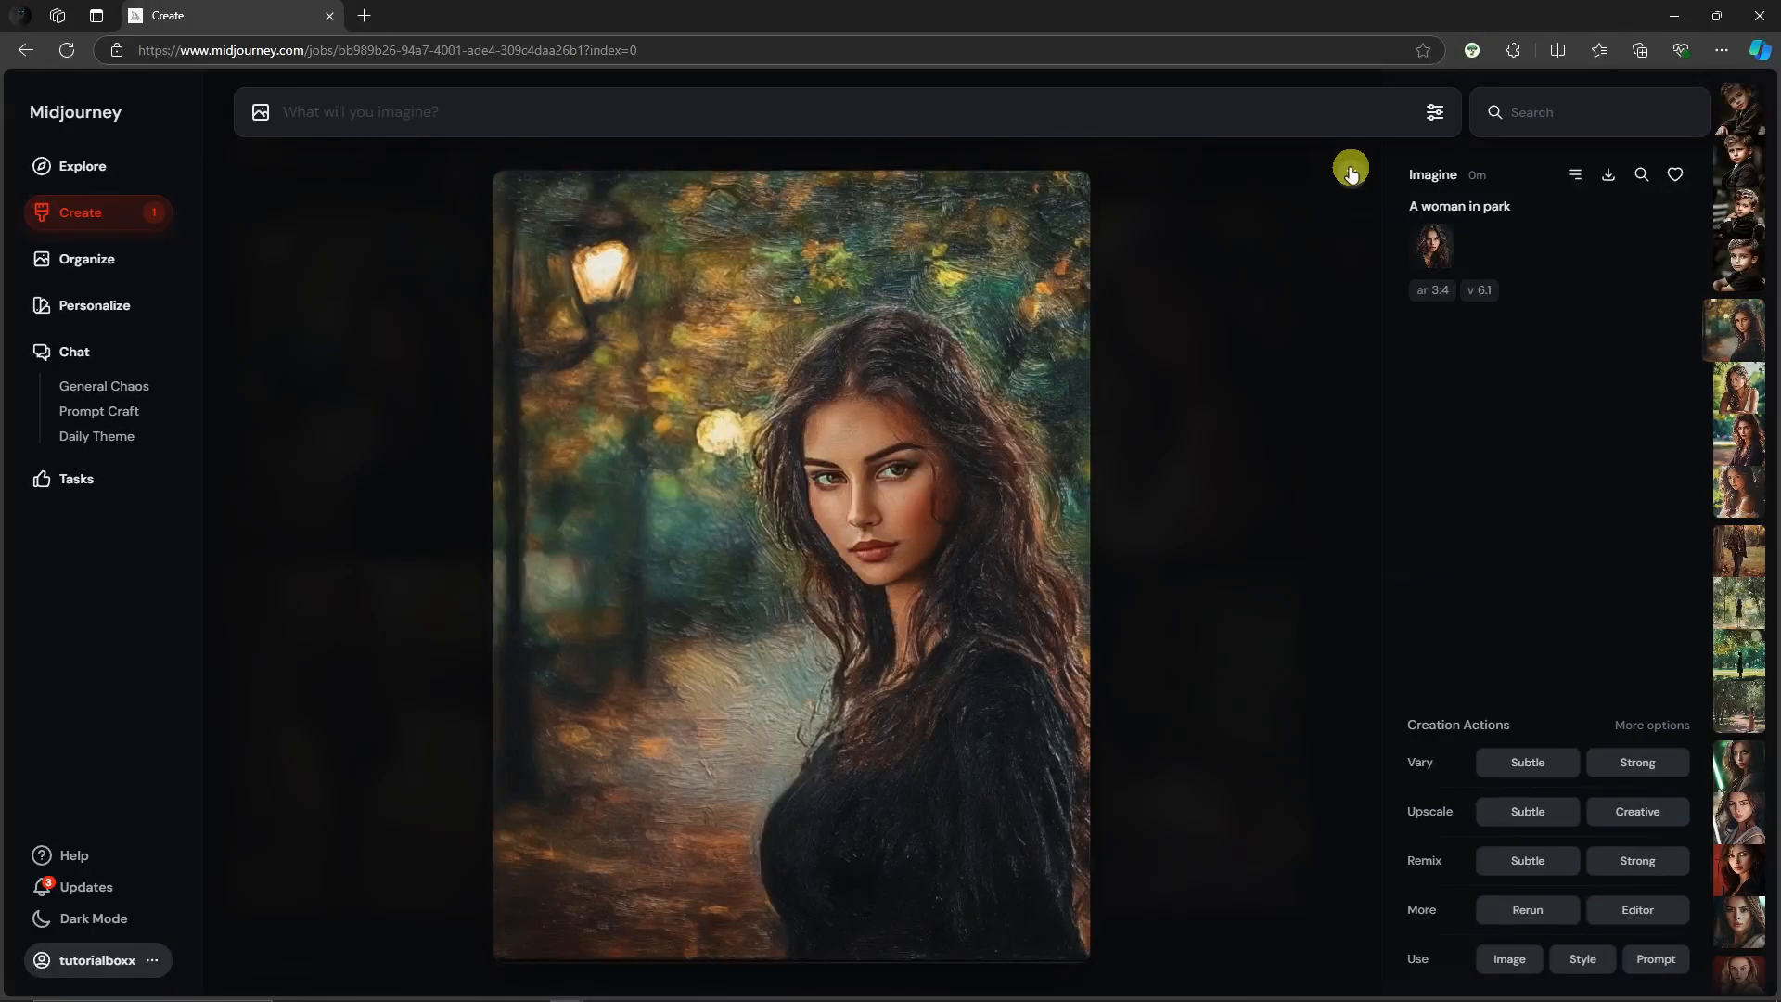
key("Right")
key("Right")
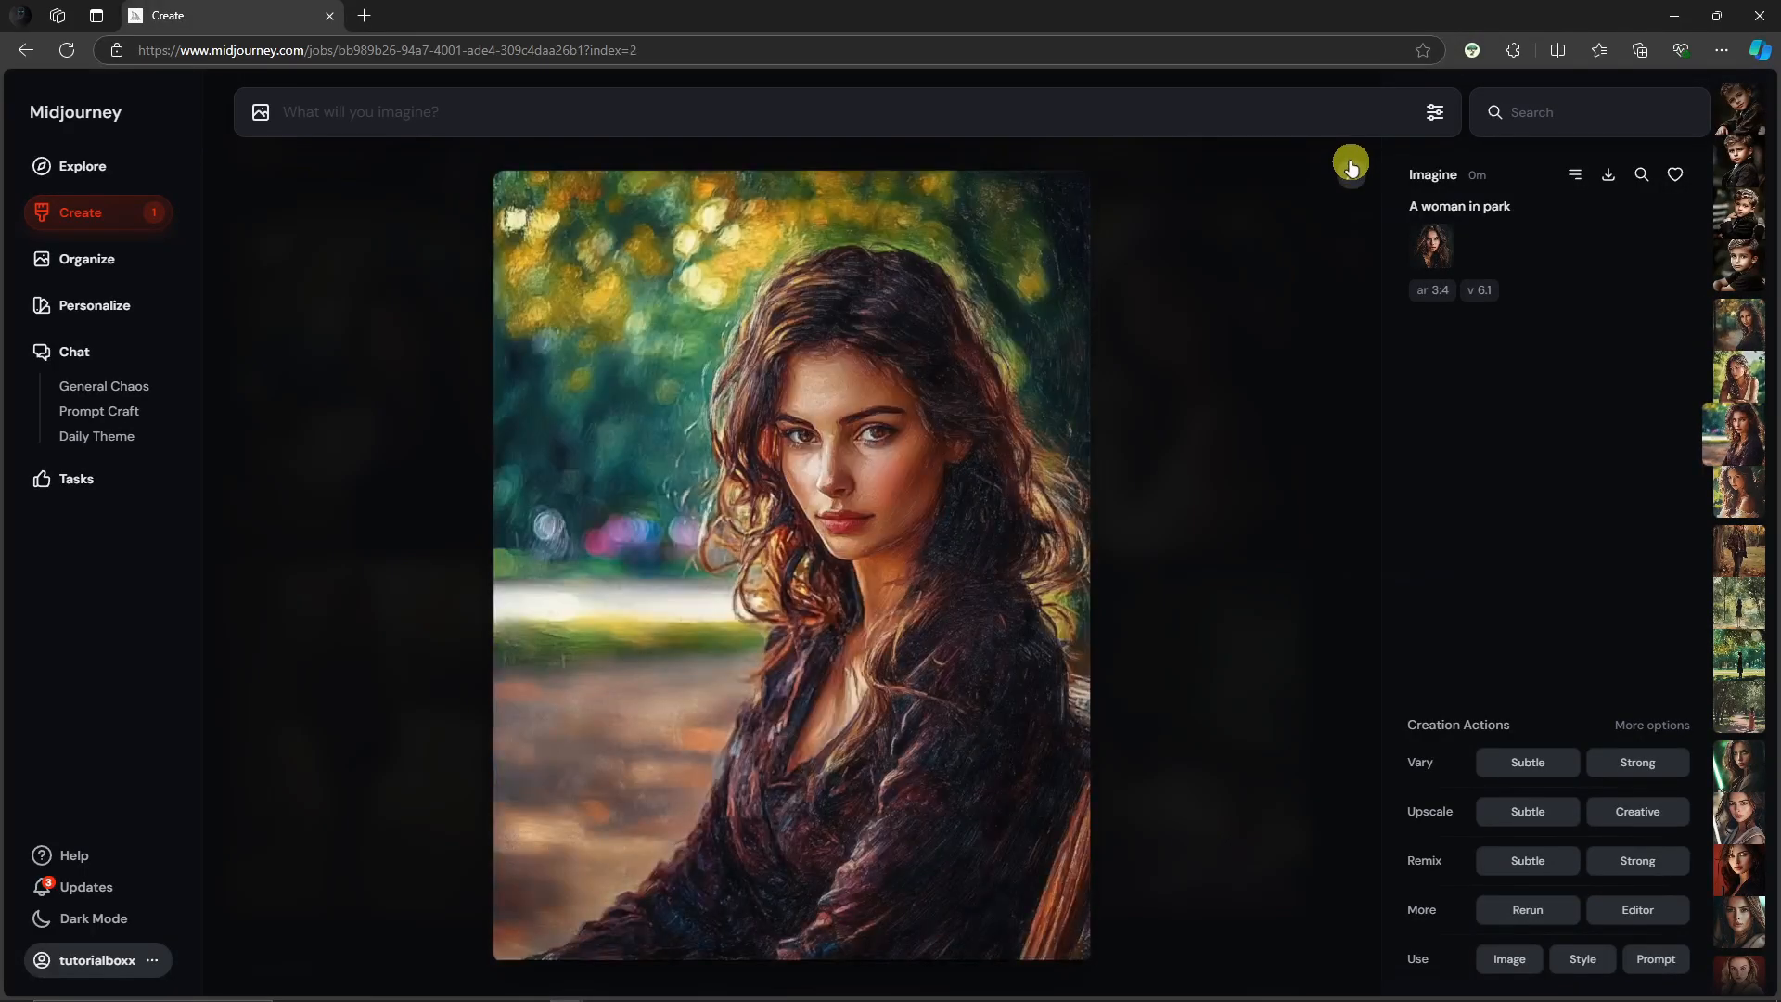
key("Right")
key("Left")
key("Left")
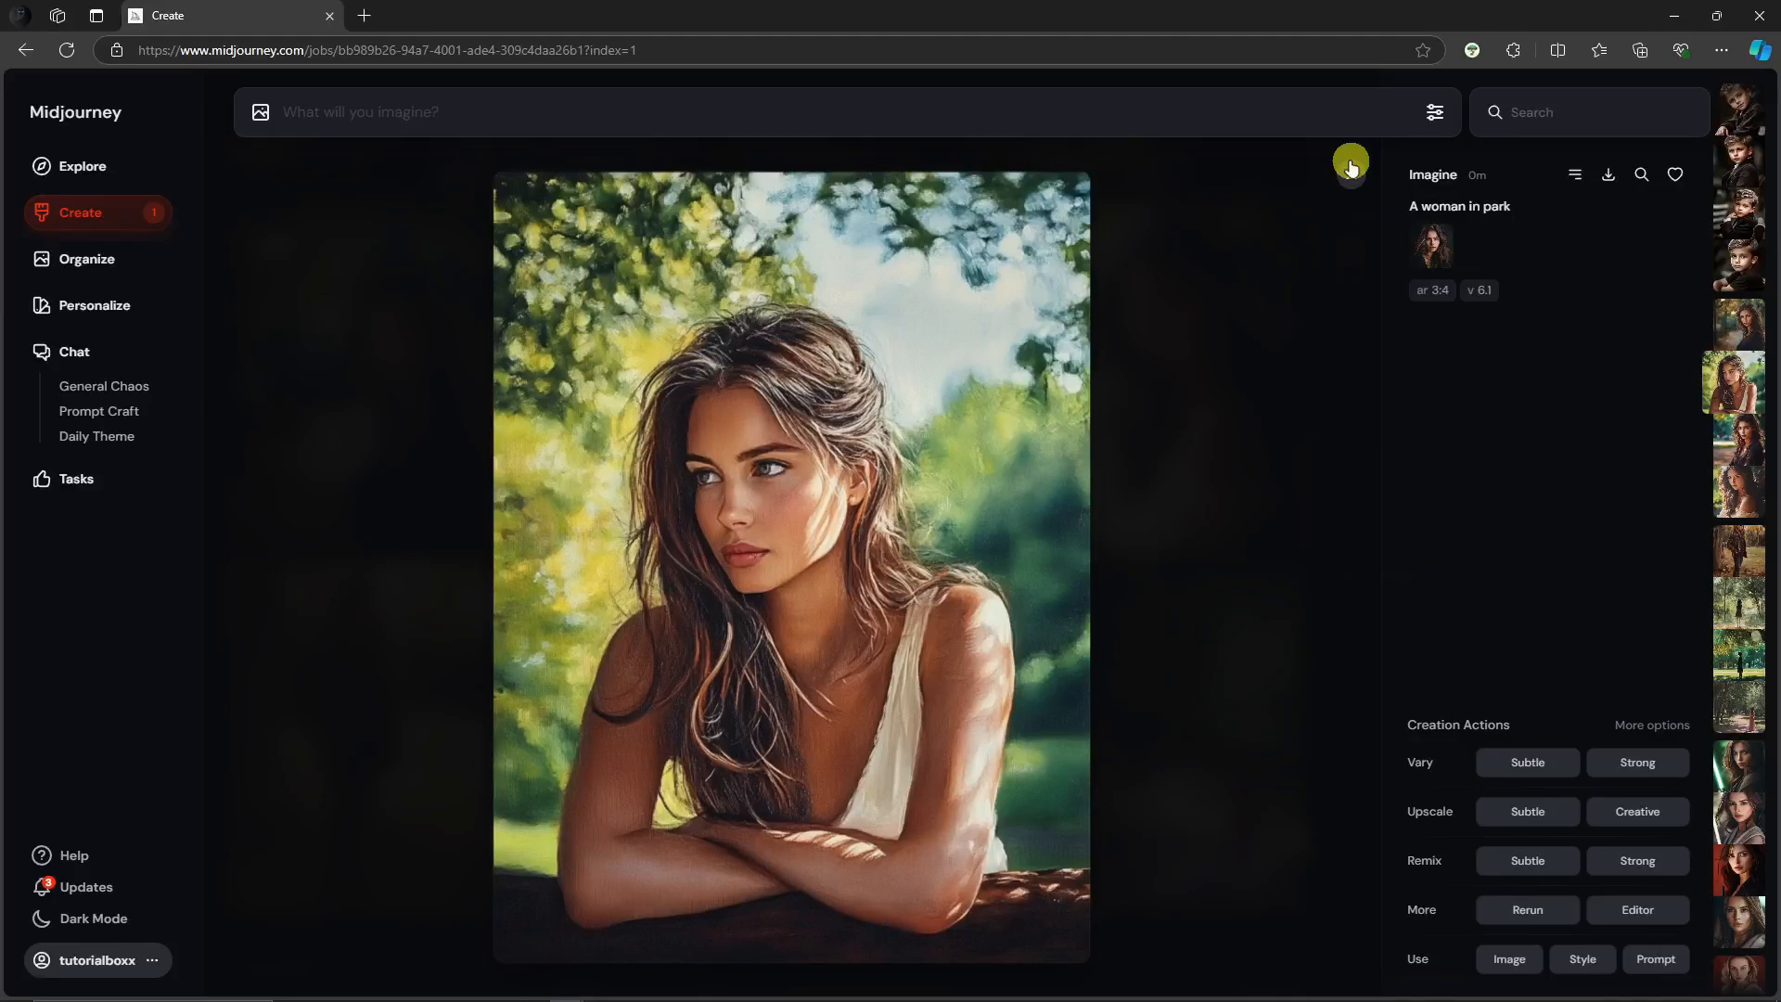
key("Left")
key("Right")
key("Left")
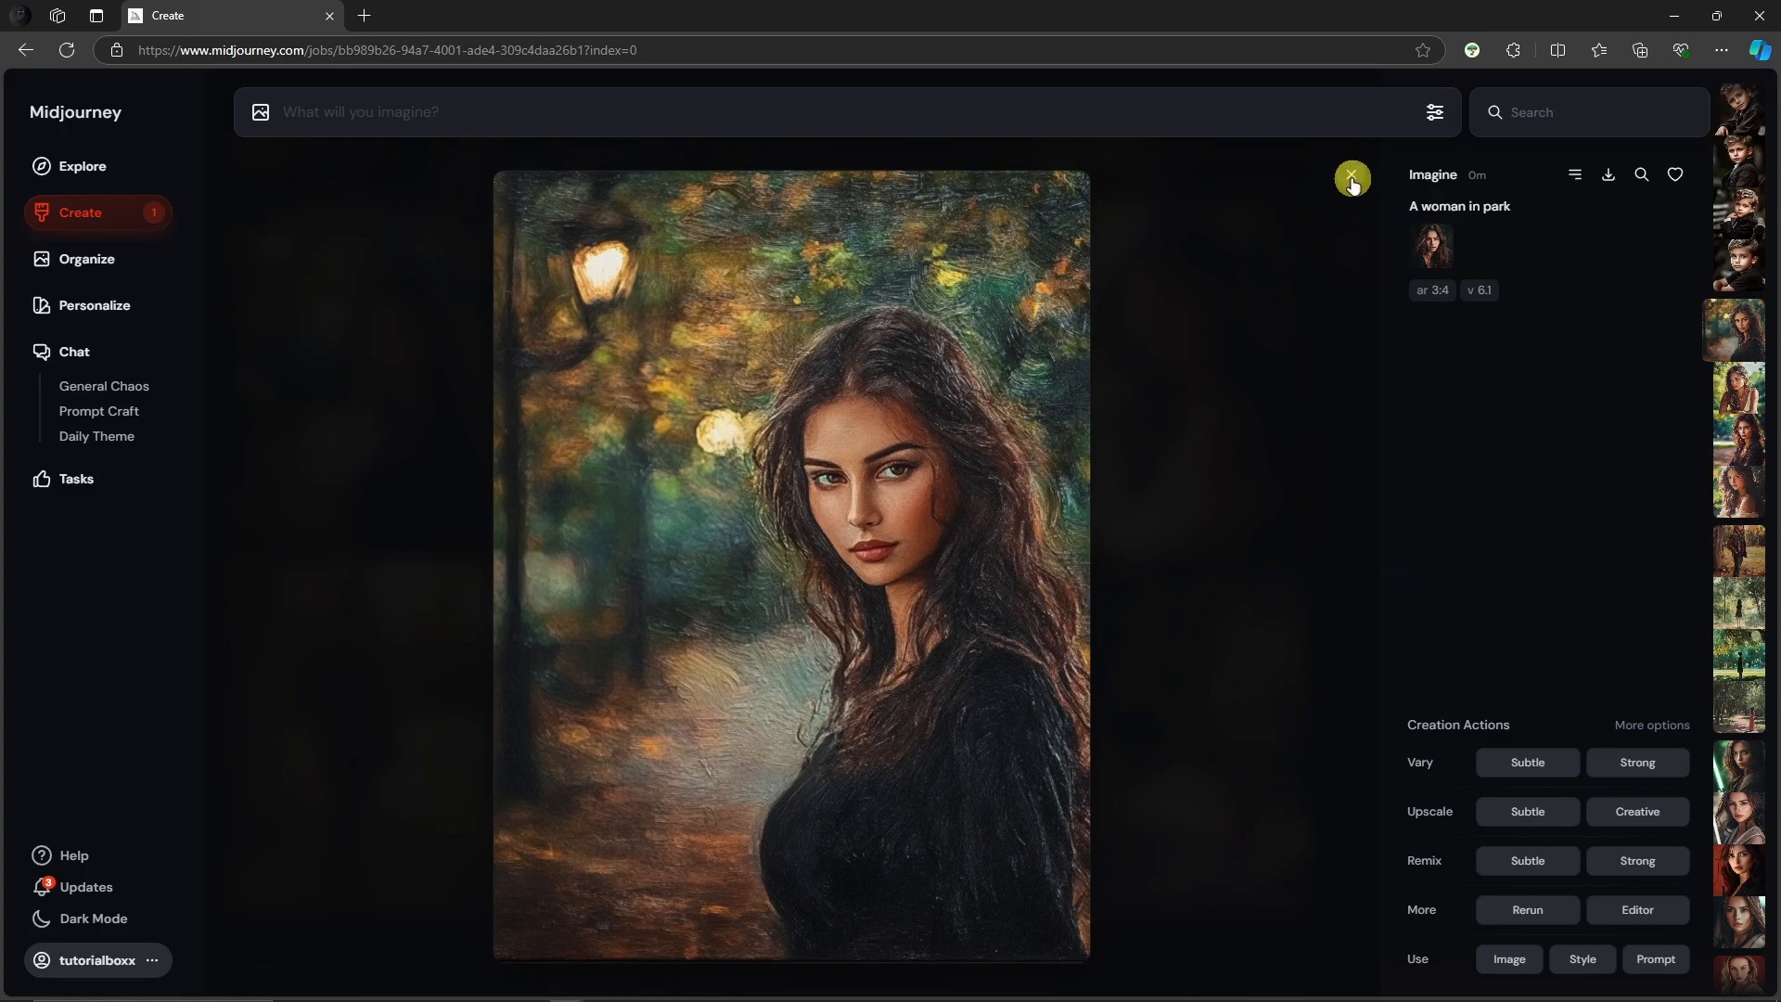
left_click(1352, 169)
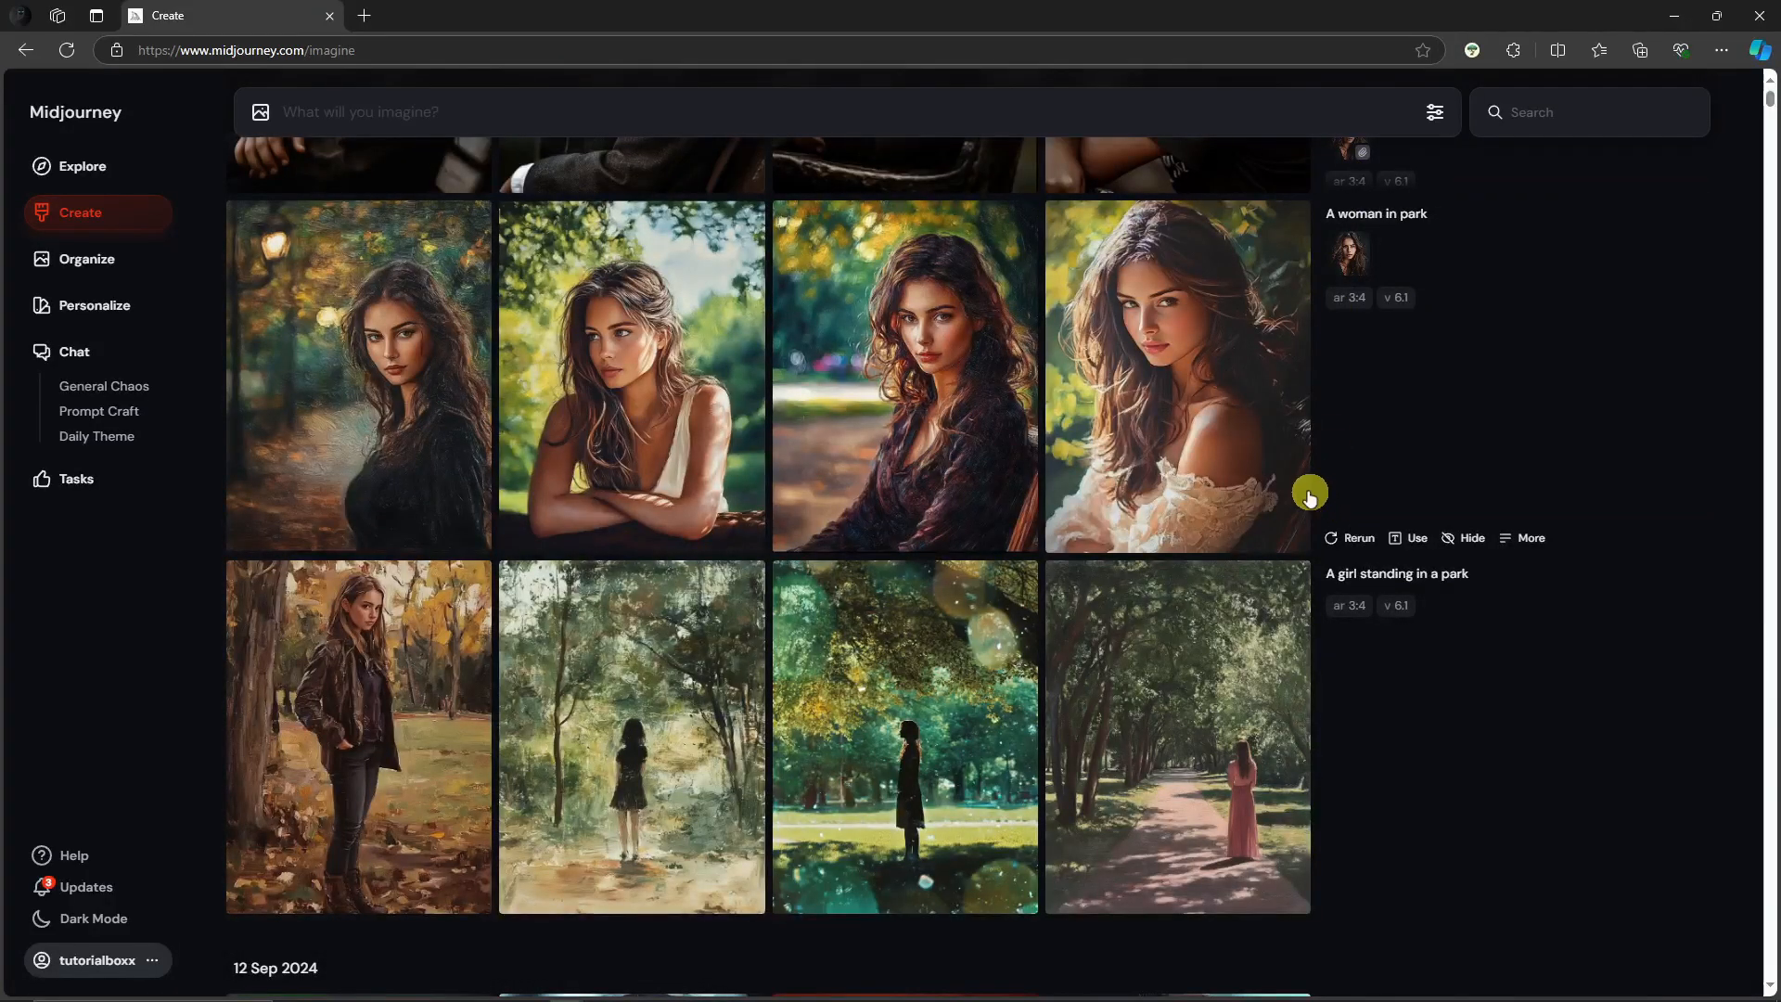
Open the fourth "A young boy in a park" image and look through the set for the influence of the style reference.
left_click(1069, 165)
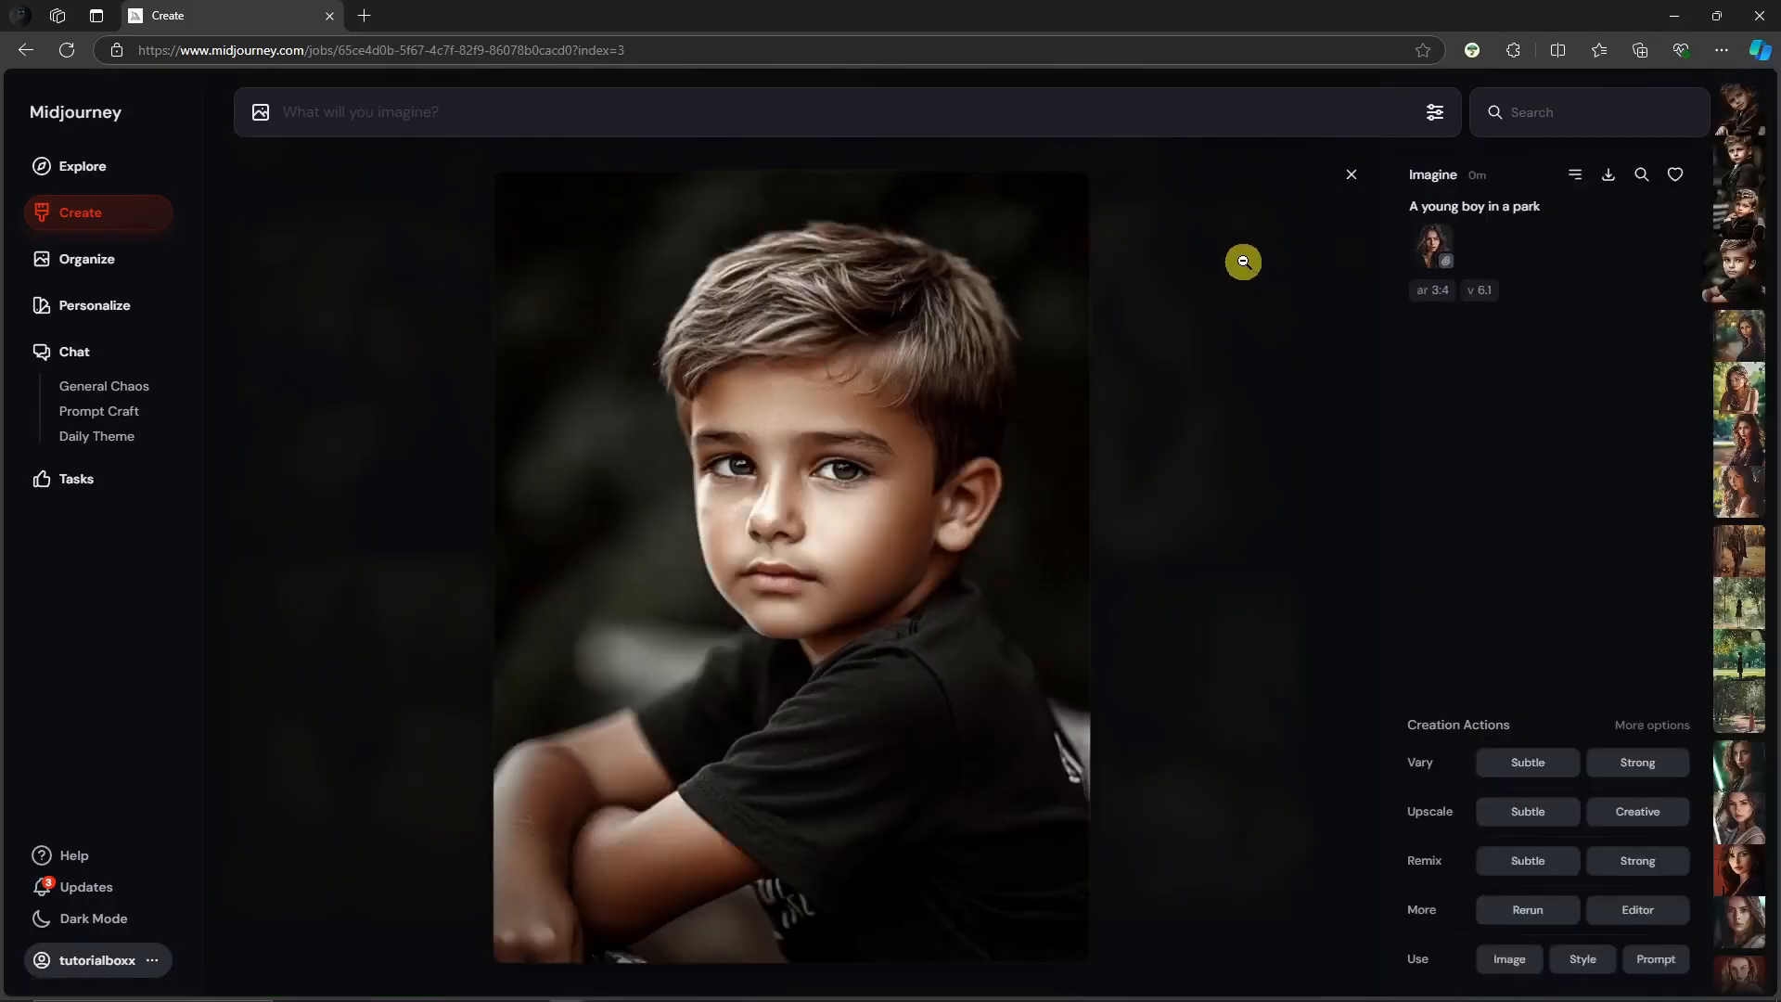
key("Left")
key("Left")
key("Left")
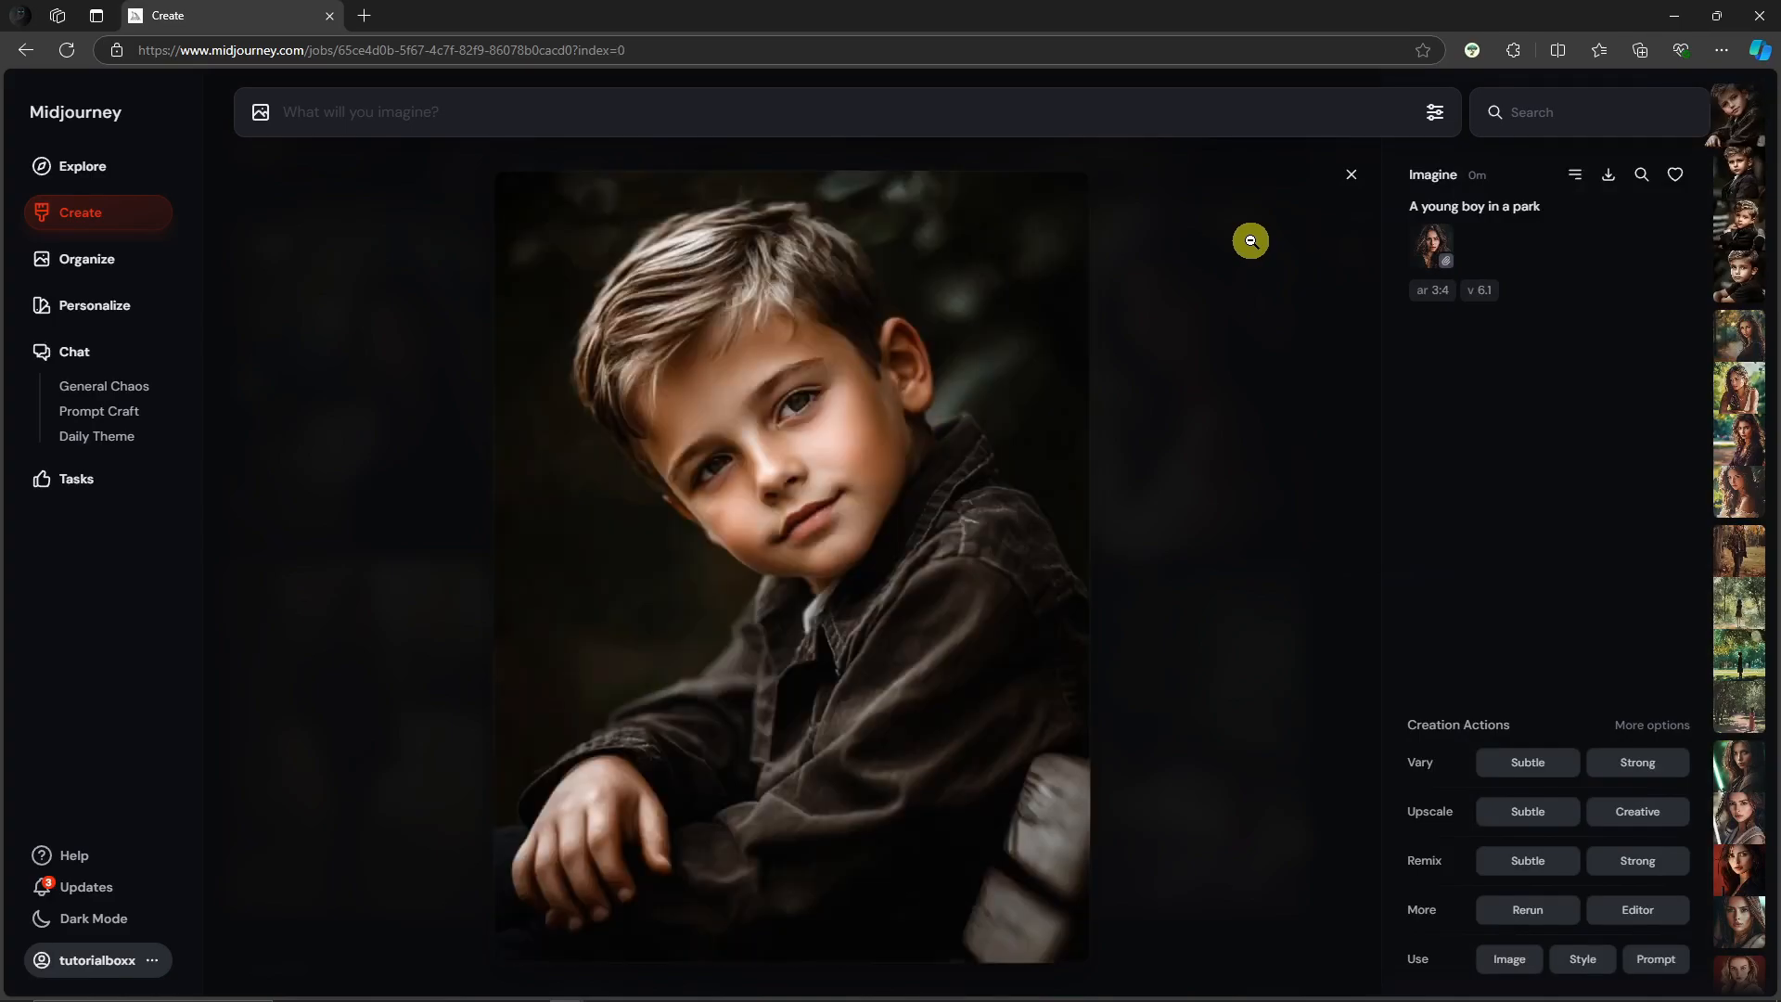
key("Right")
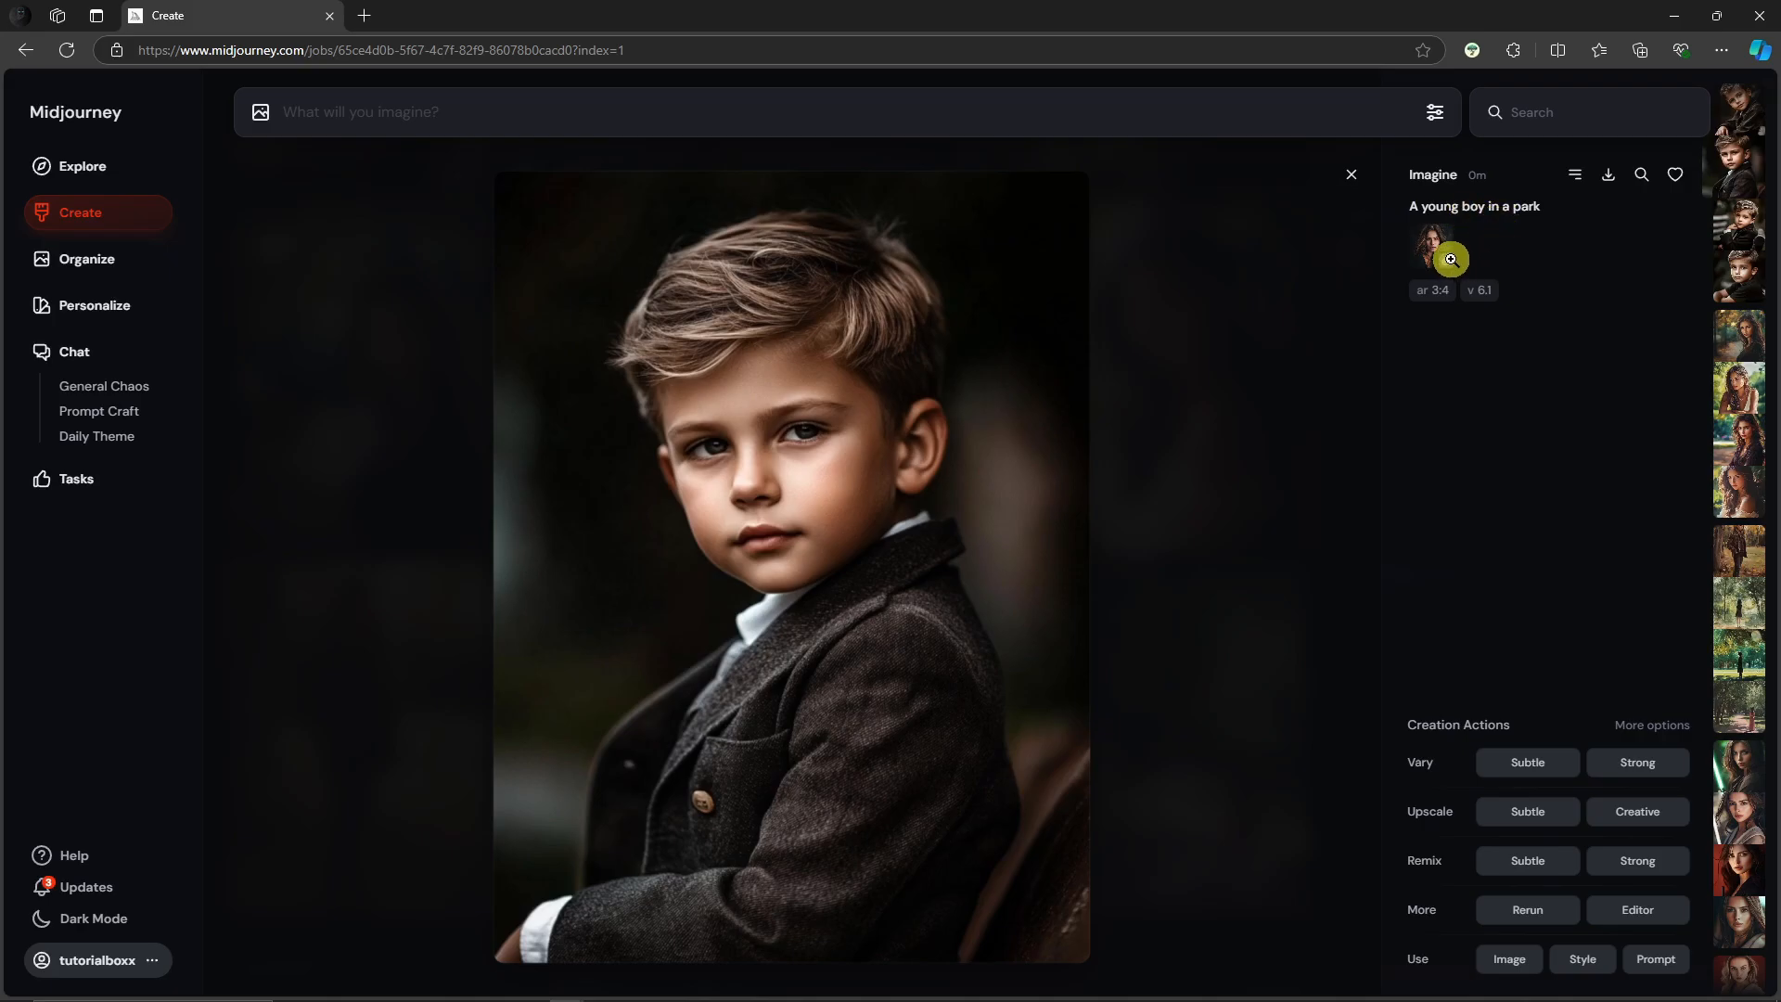
left_click(1353, 175)
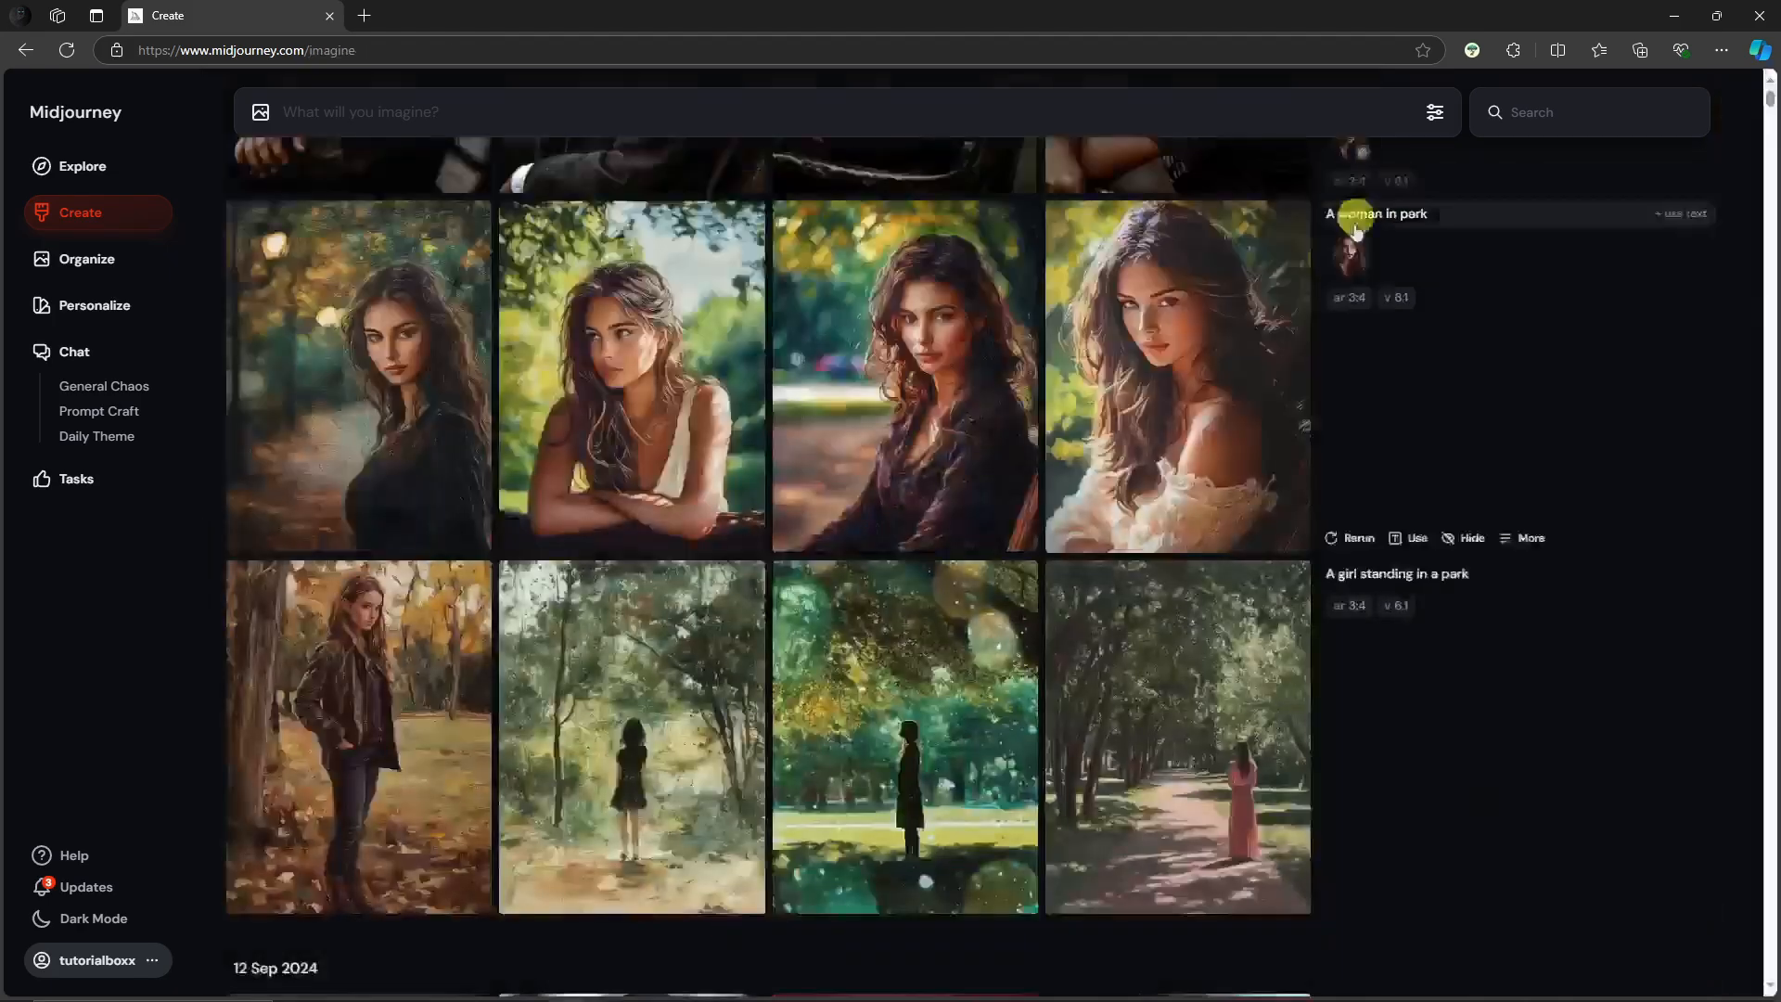
Reopen the image of the boy in the black T-shirt to examine it again, and close it.
scroll(1000, 389, "up", 1)
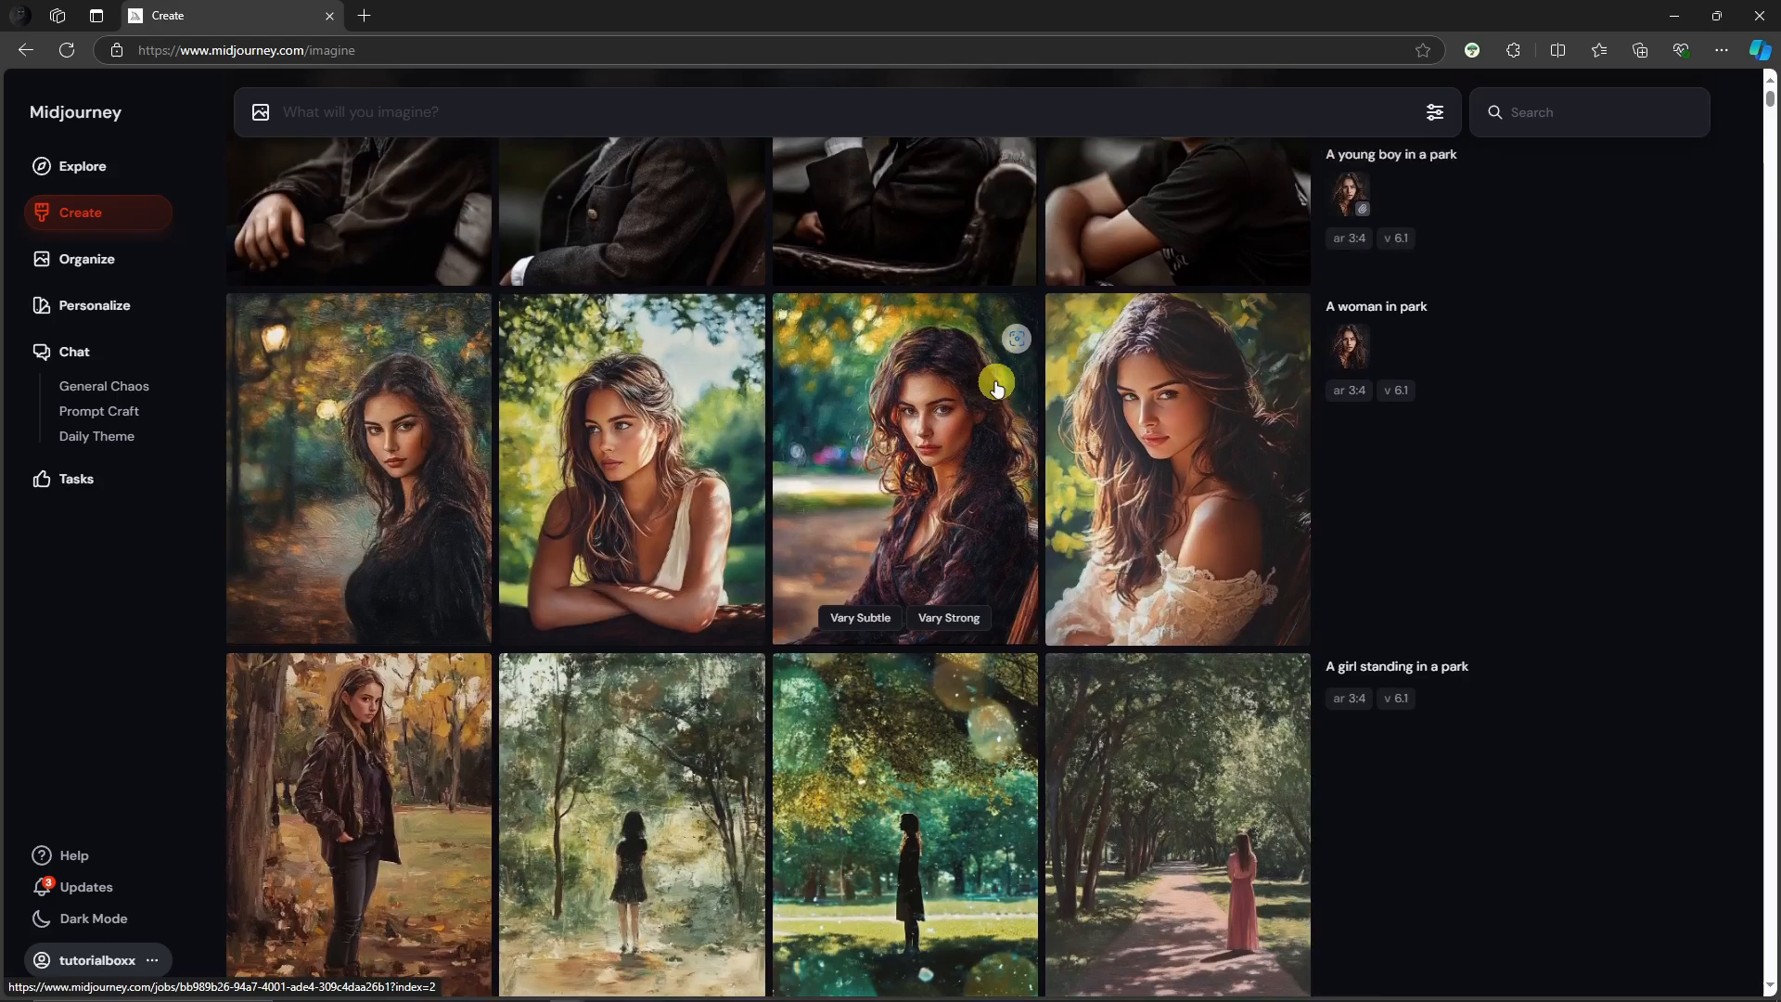
scroll(985, 451, "up", 1)
left_click(1170, 199)
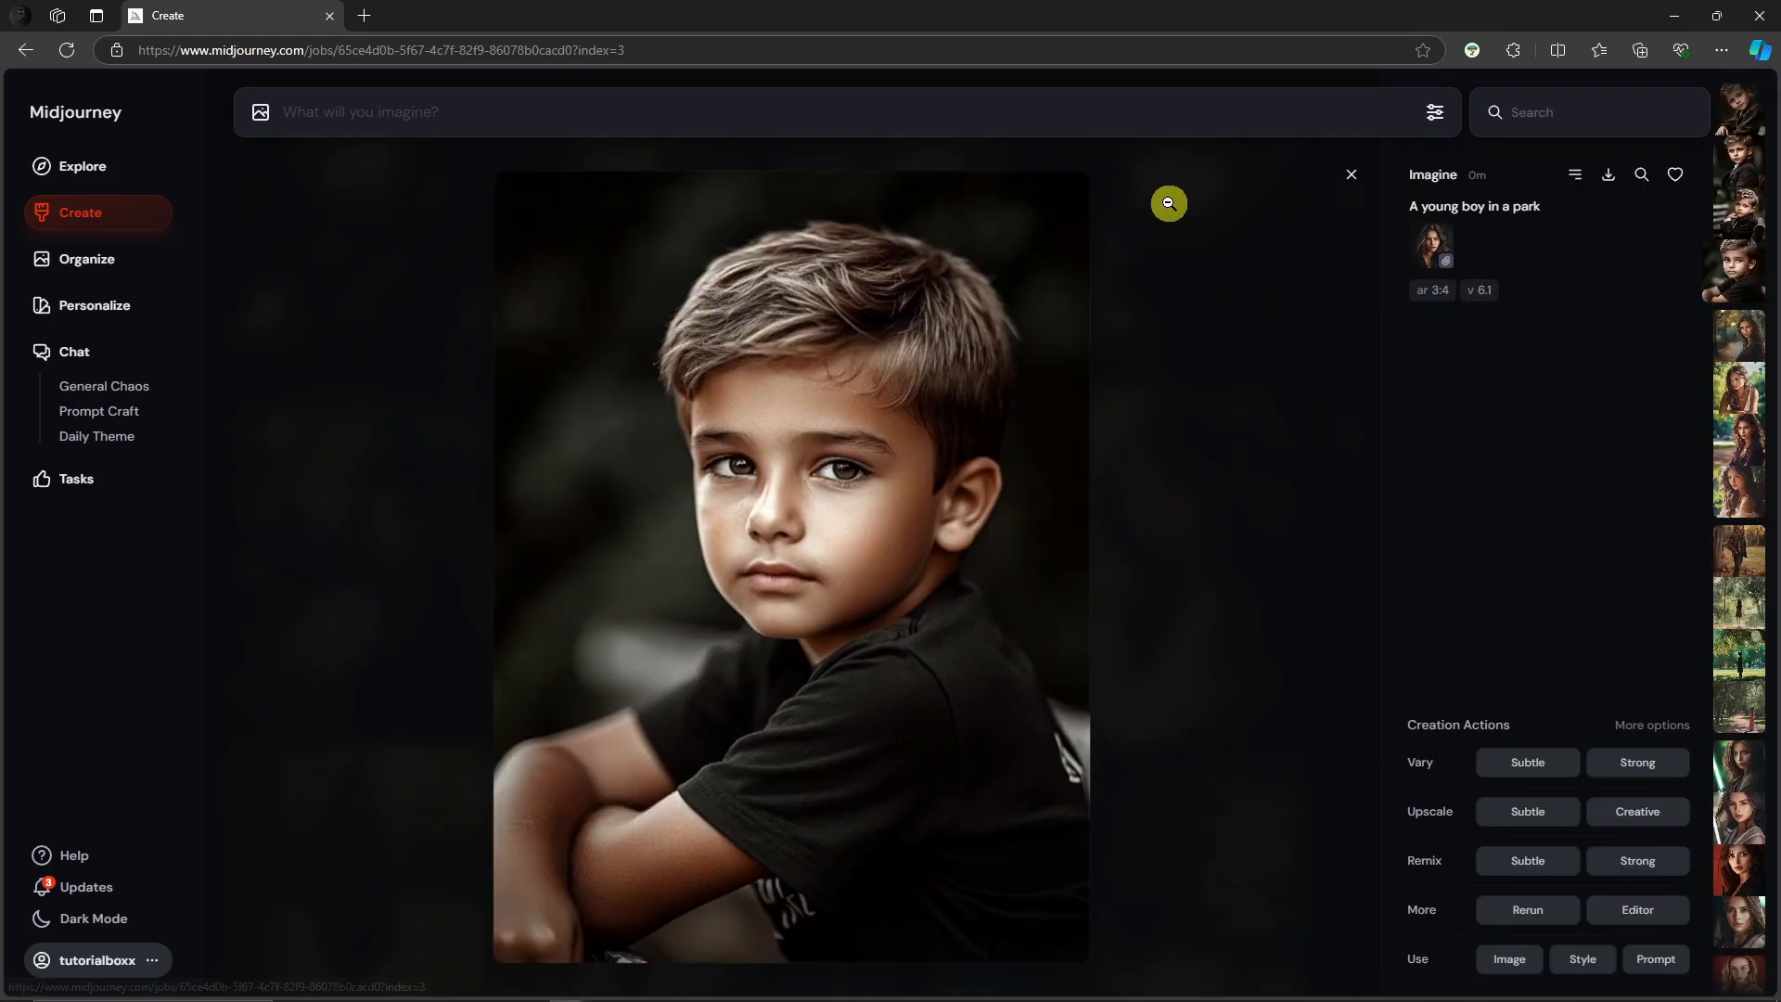
scroll(1170, 196, "up", 2)
left_click(1351, 174)
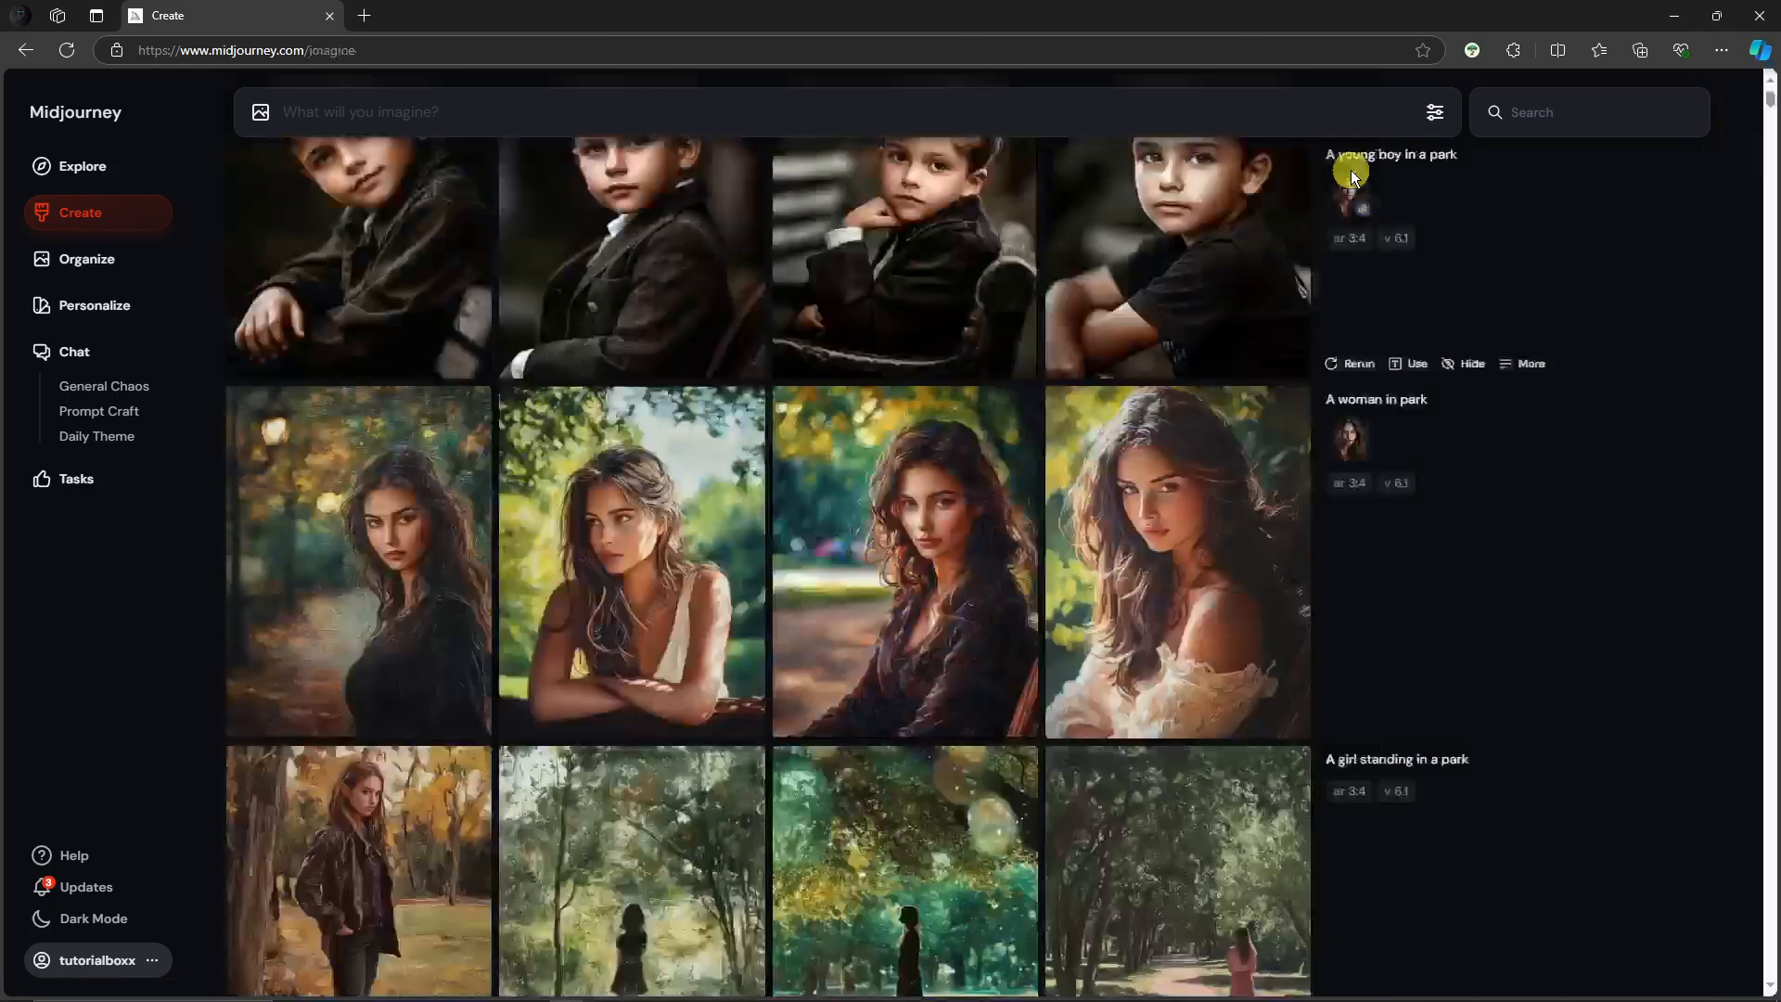
Generate images from the prompt "A woman wearing a red suit" using the dark-haired woman's portrait as a character reference.
left_click(261, 111)
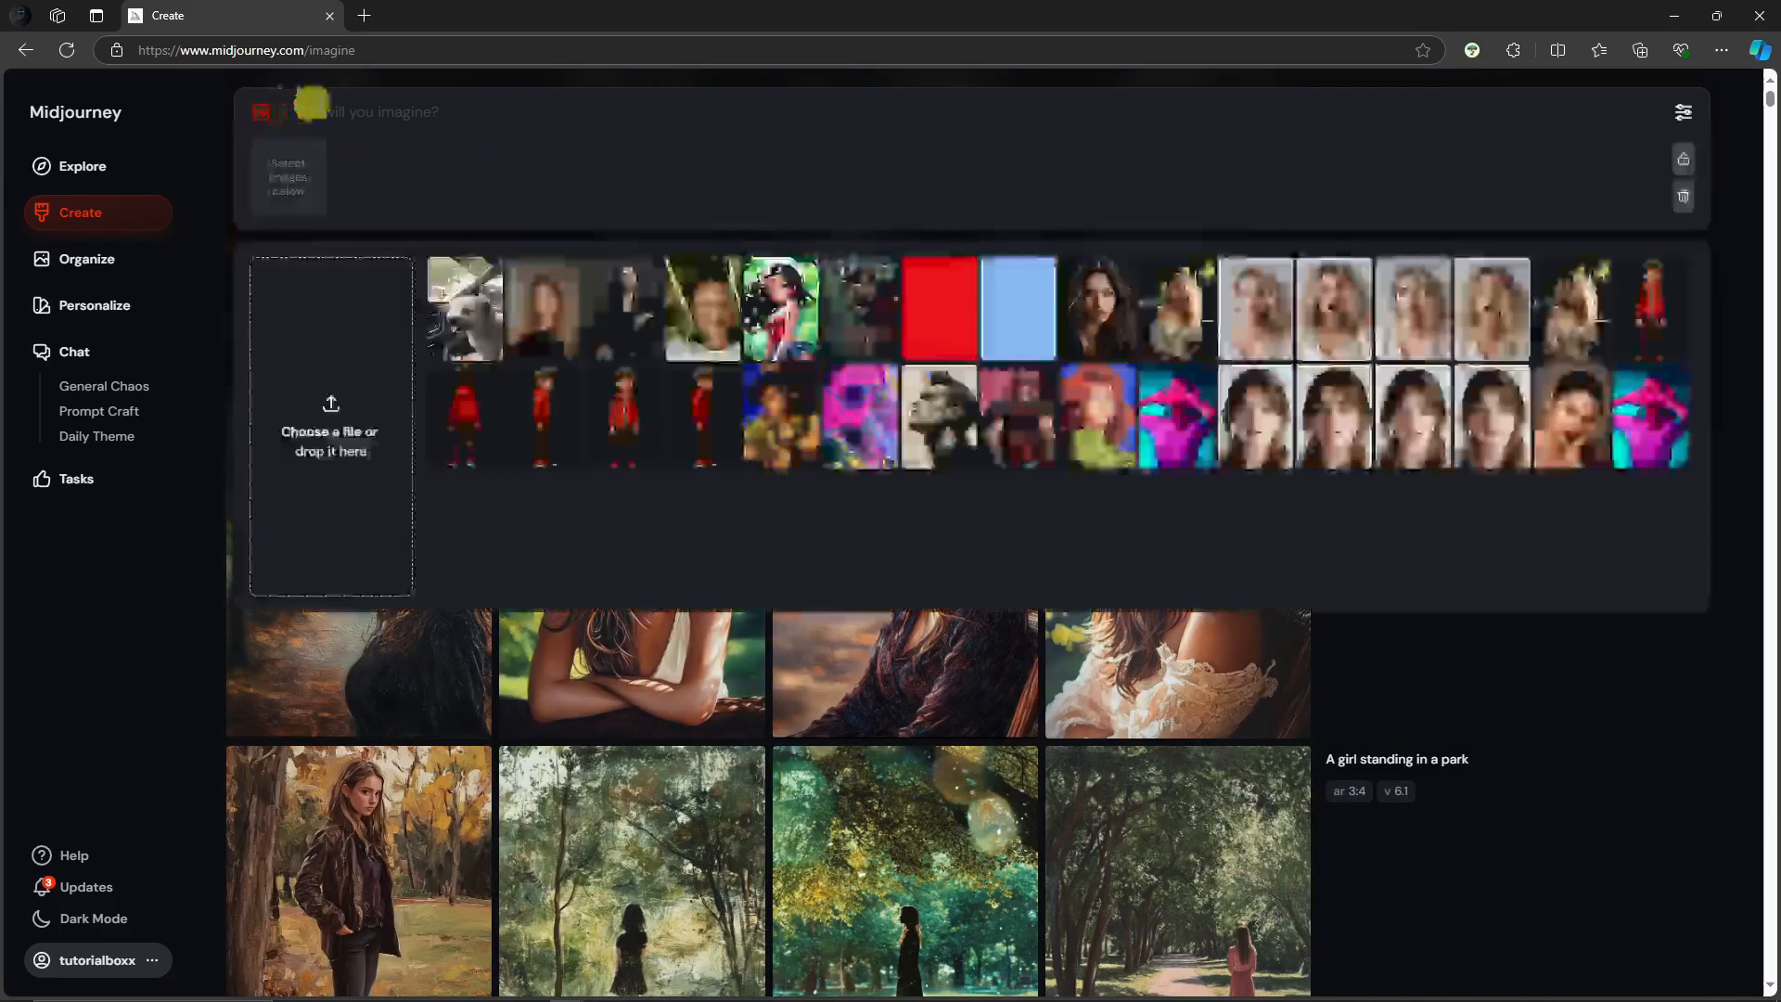
left_click(1104, 295)
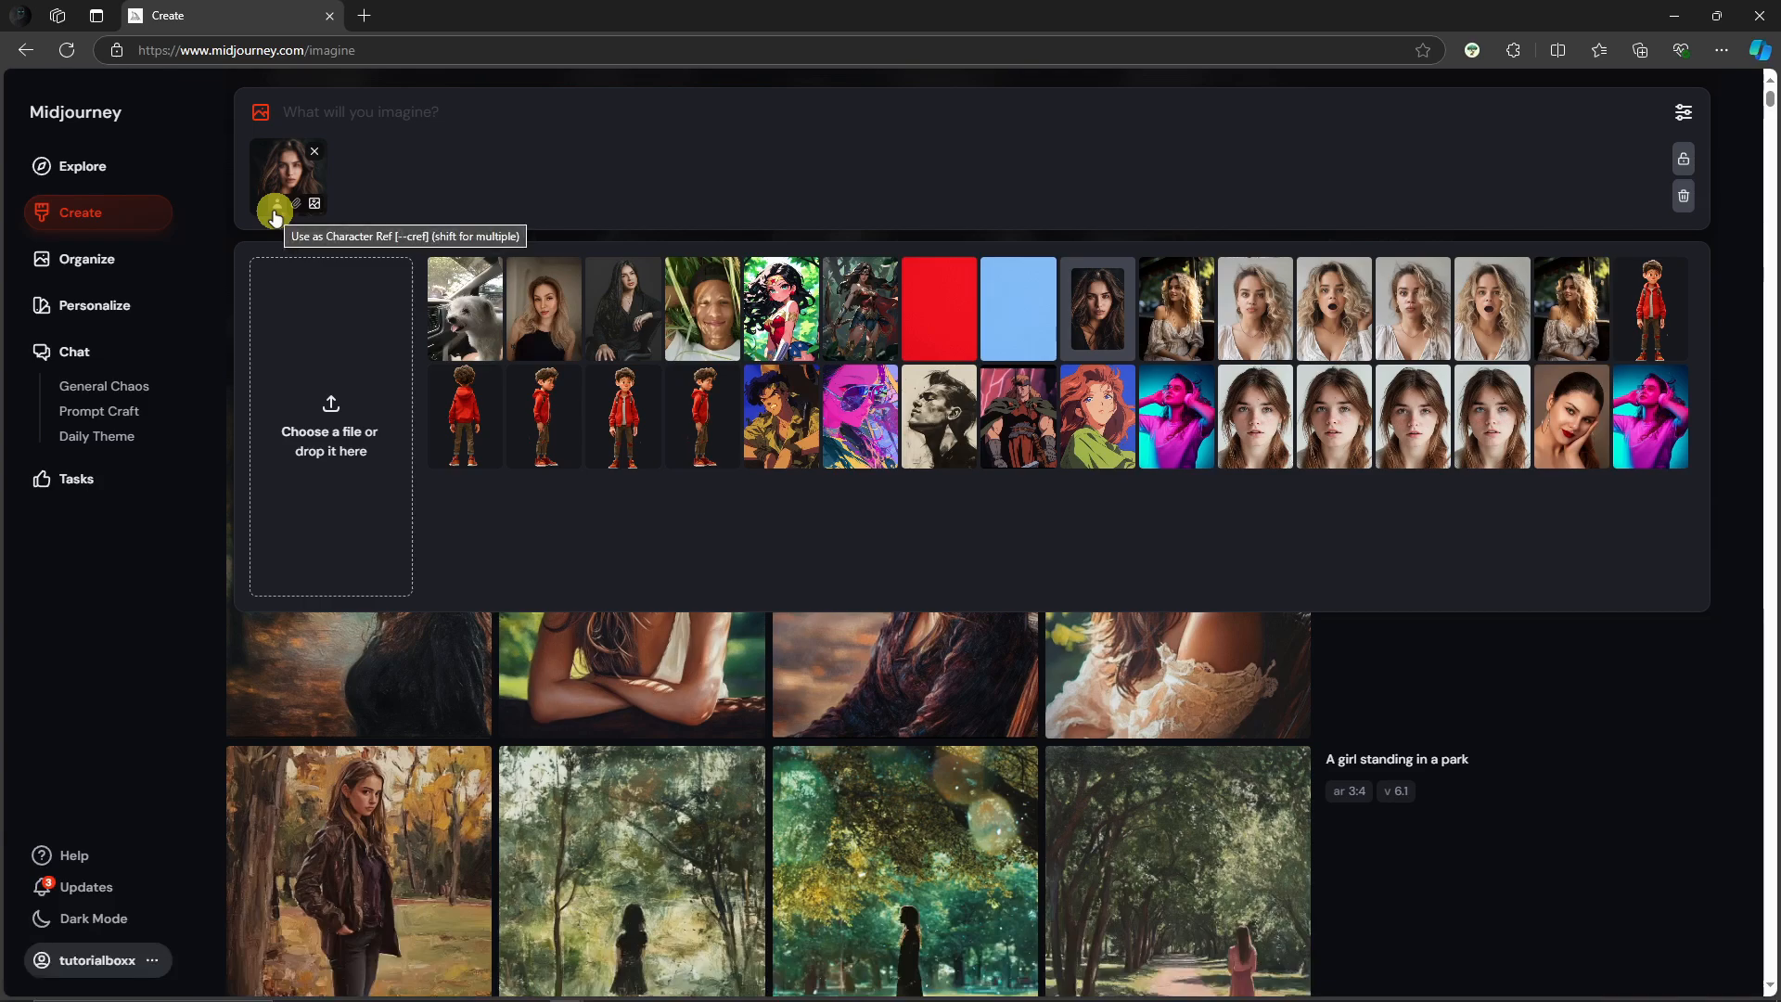
left_click(275, 215)
left_click(376, 108)
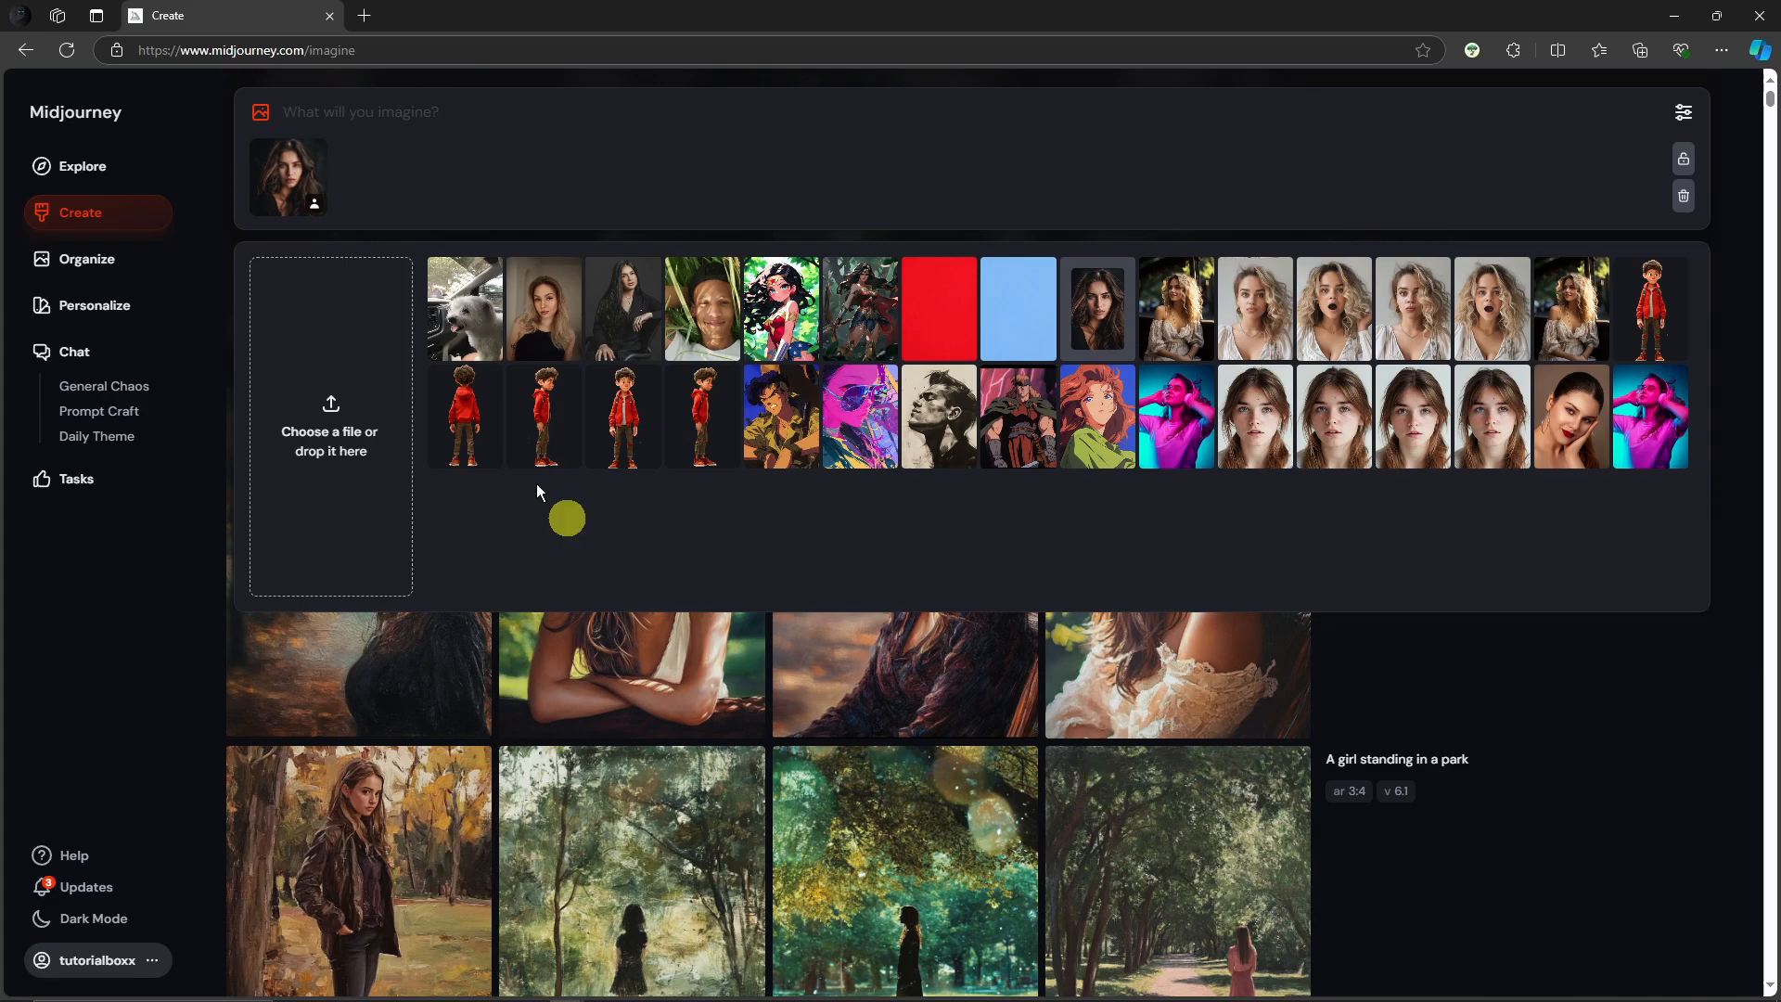
mouse_move(311, 210)
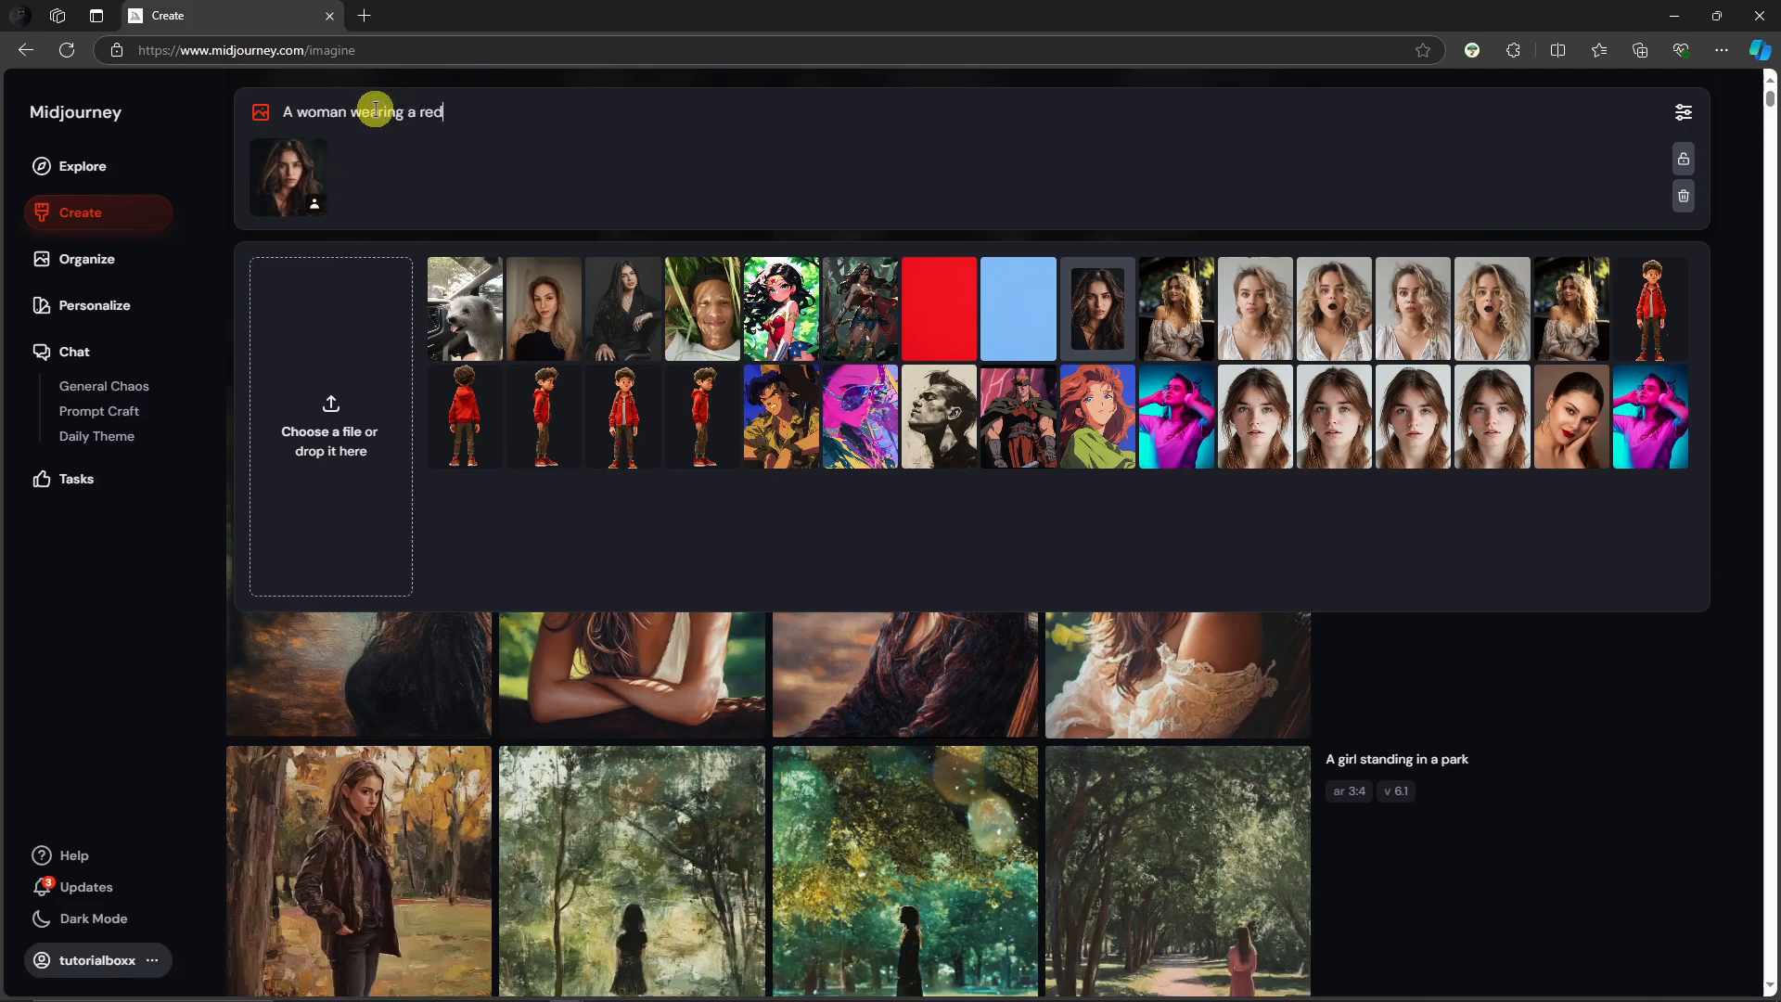
key("Return")
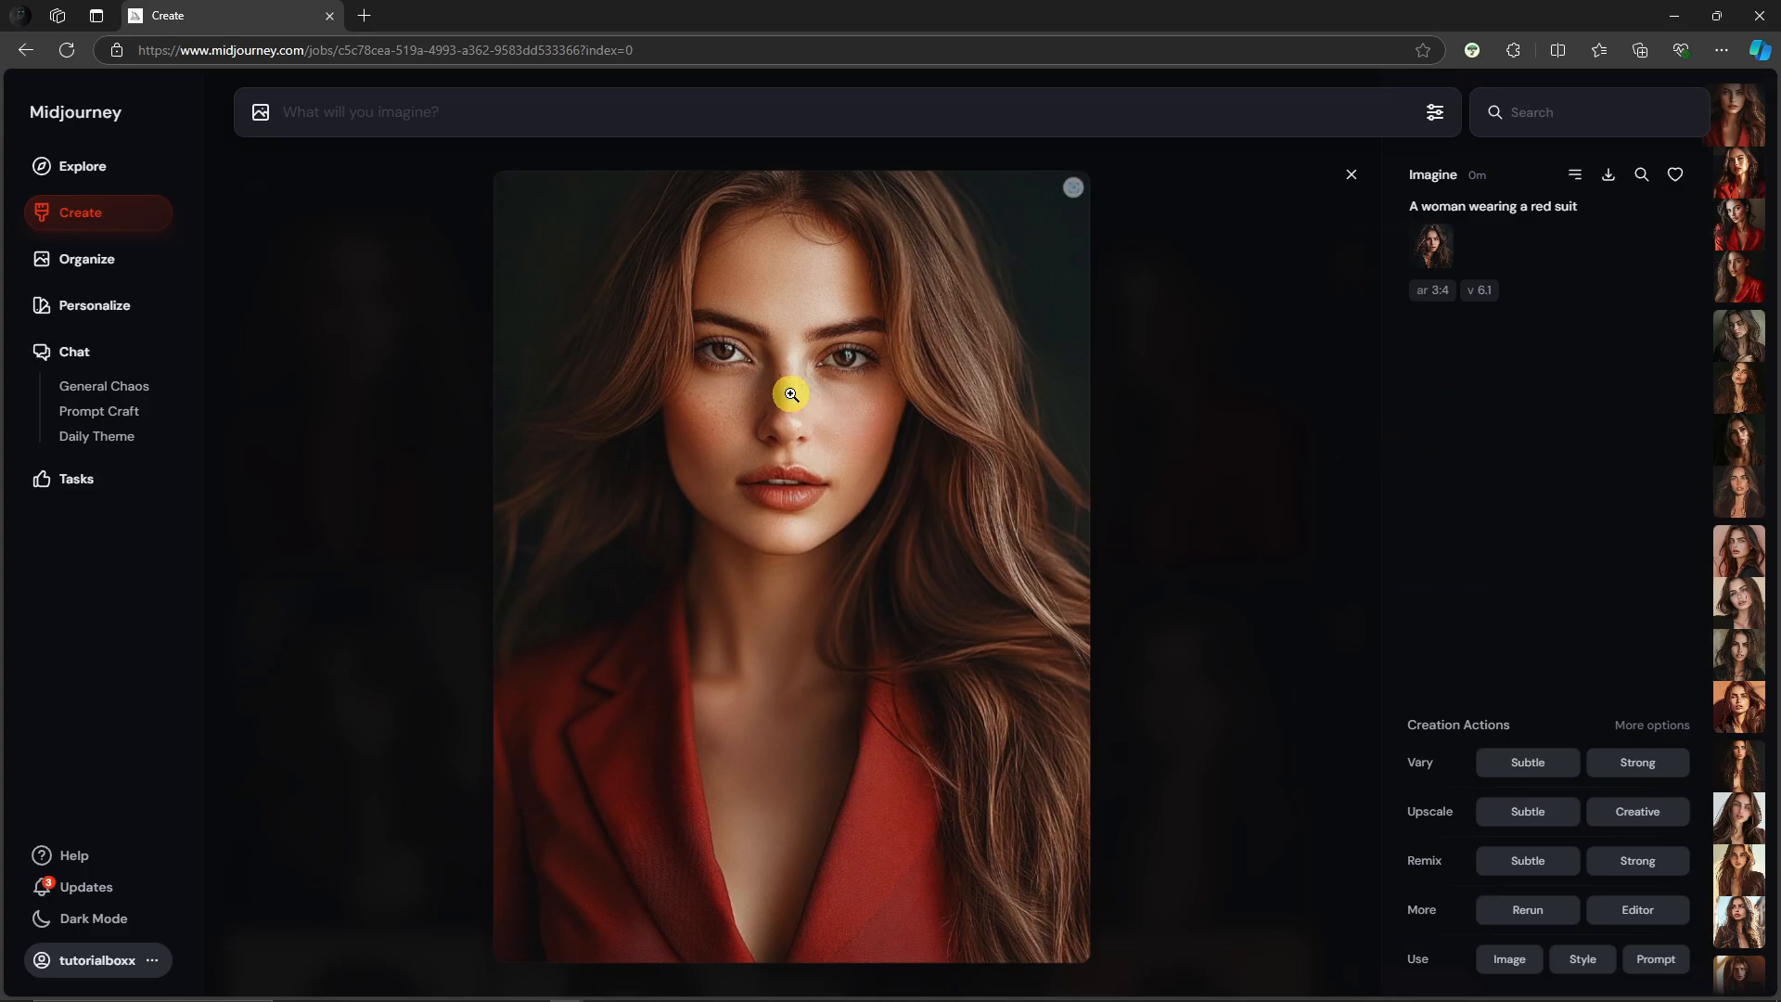
Look through all four images of the newest "A woman wearing a red suit" set and close the viewer.
key("Right")
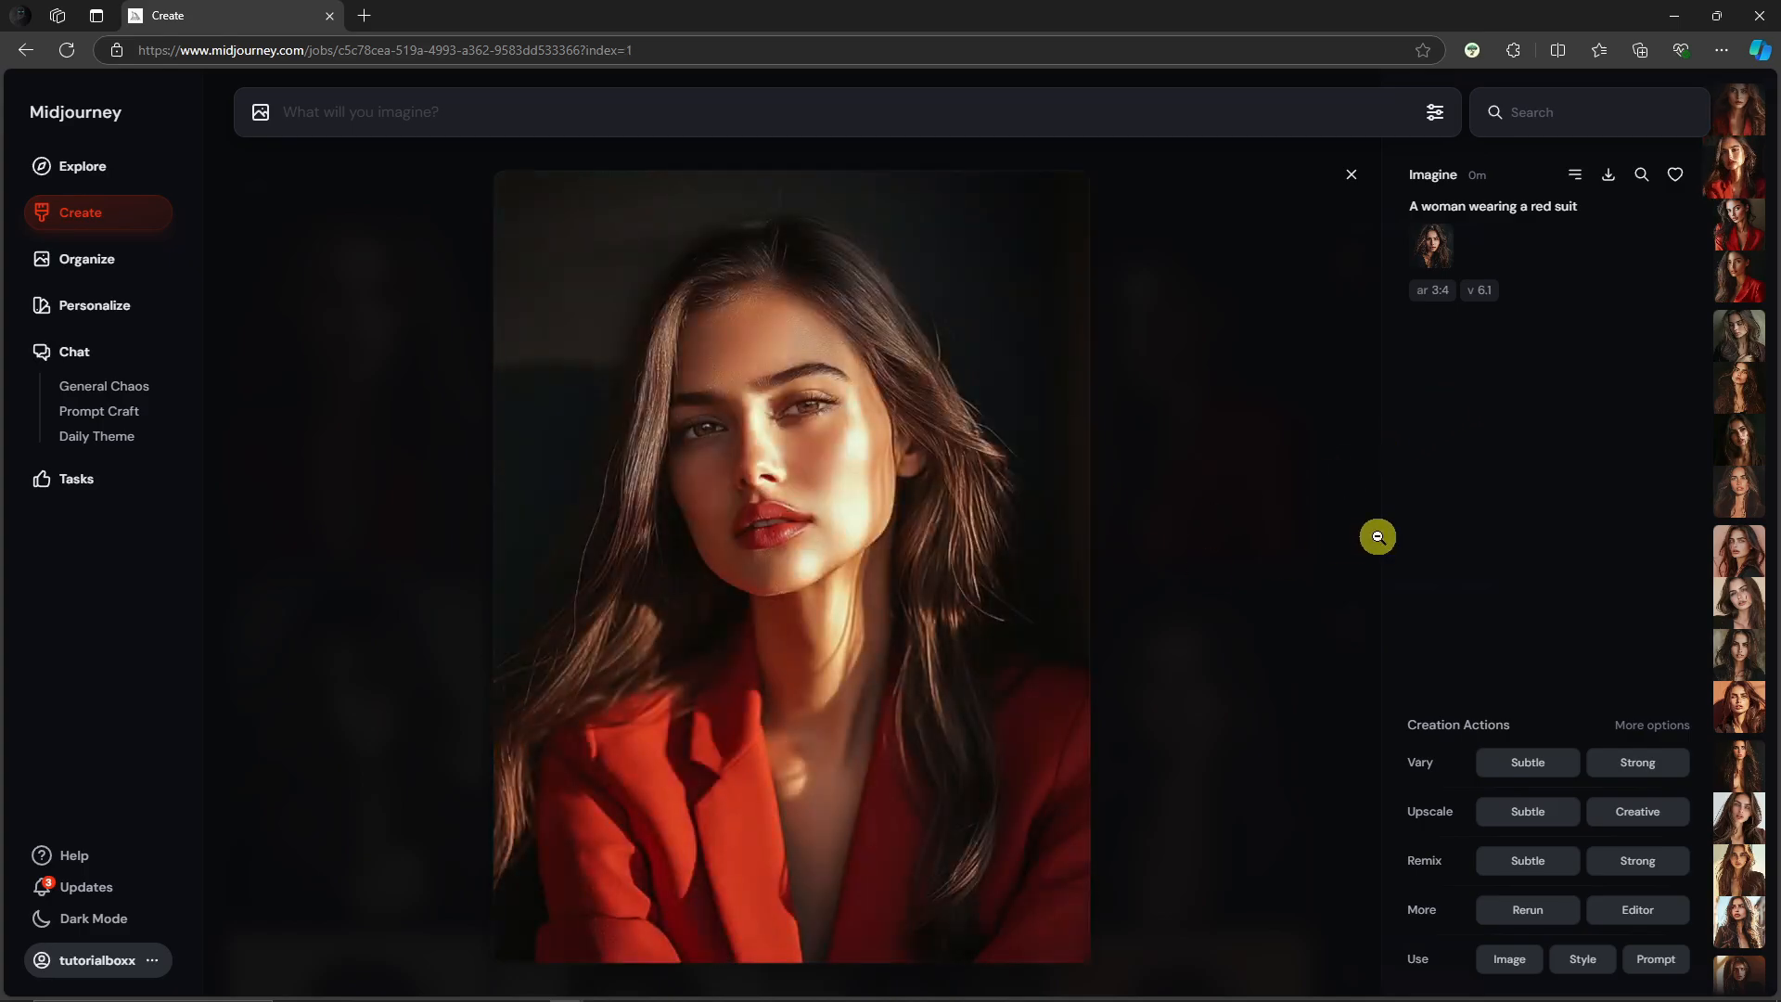
key("Right")
key("Right")
key("Left")
key("Left")
key("Left")
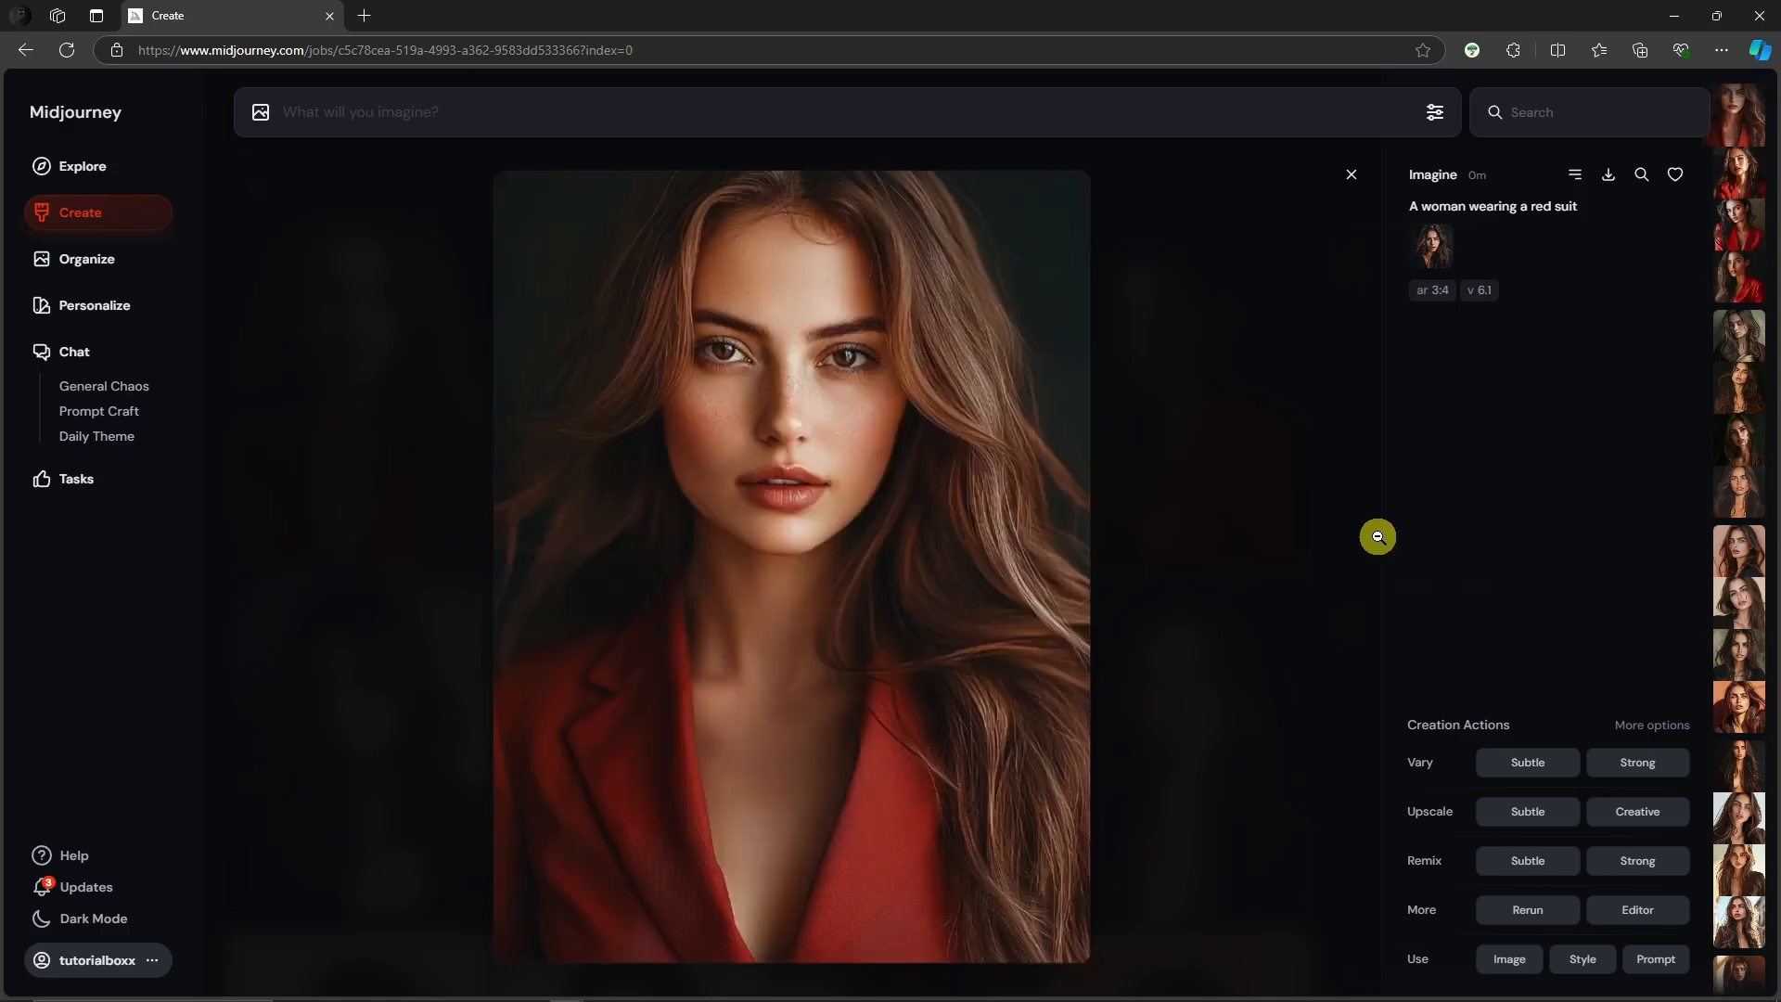
left_click(1356, 178)
Open the first "A woman wearing a red jacket" image, examine it enlarged, and compare it with the rest of that set.
left_click(329, 663)
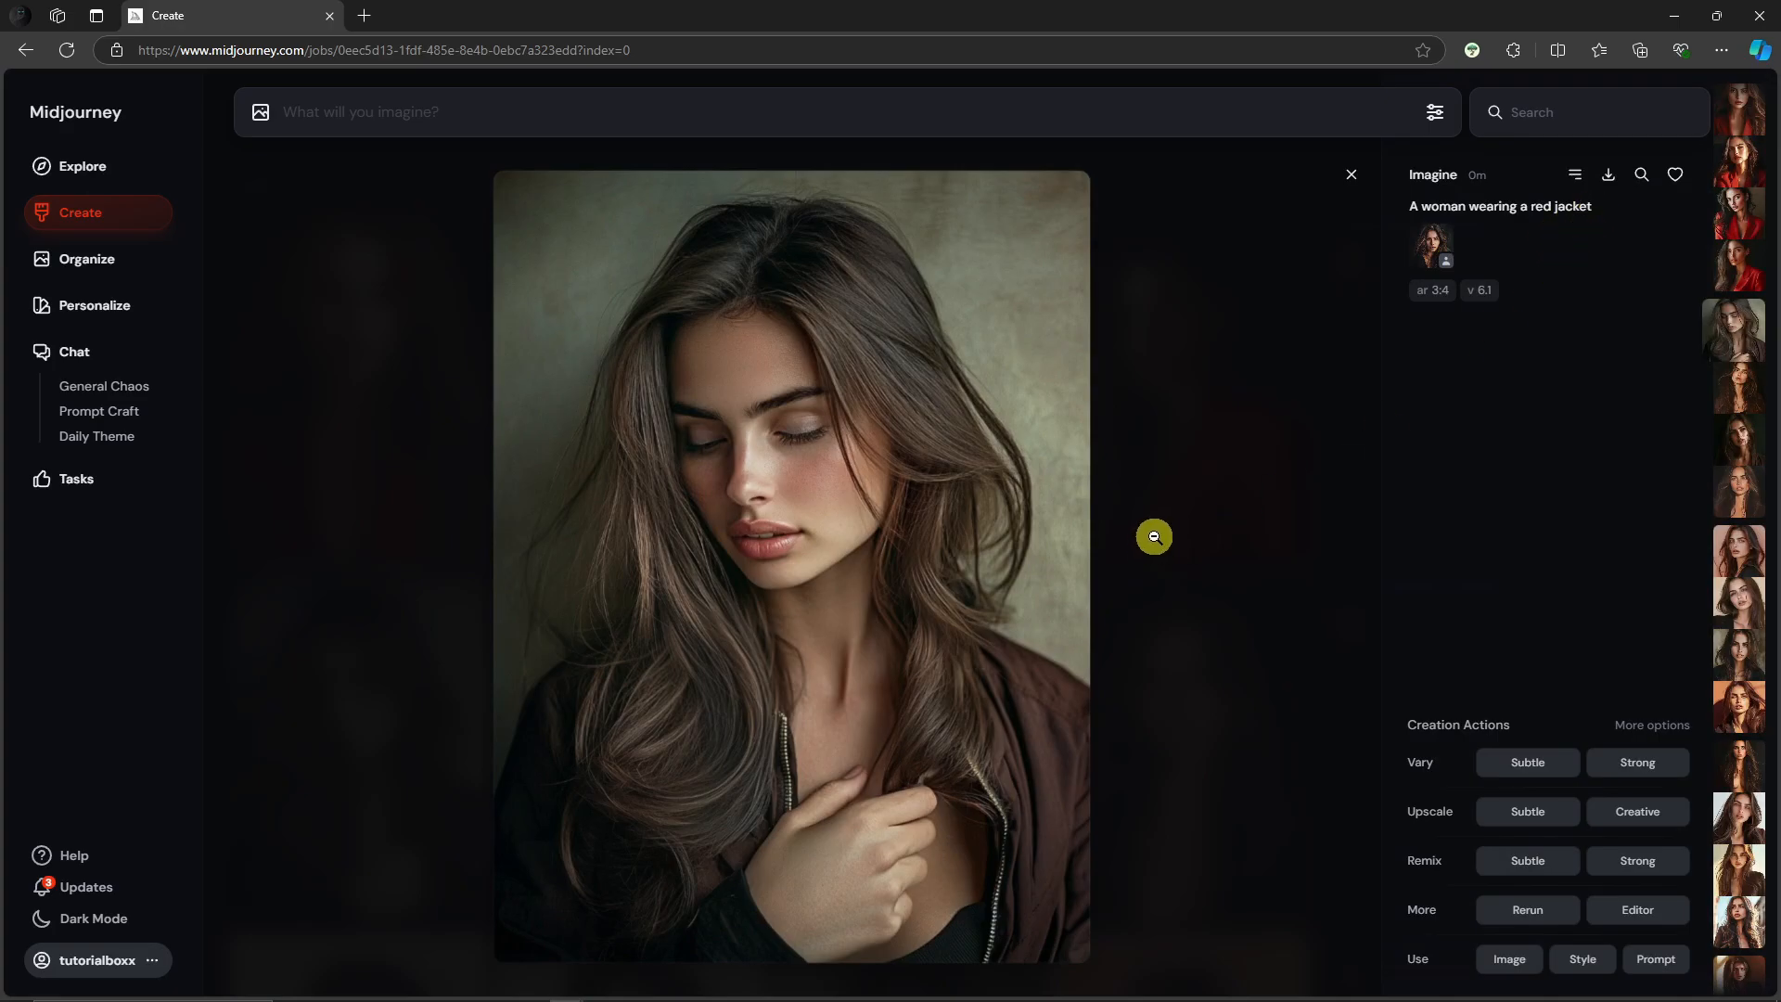
left_click(1037, 705)
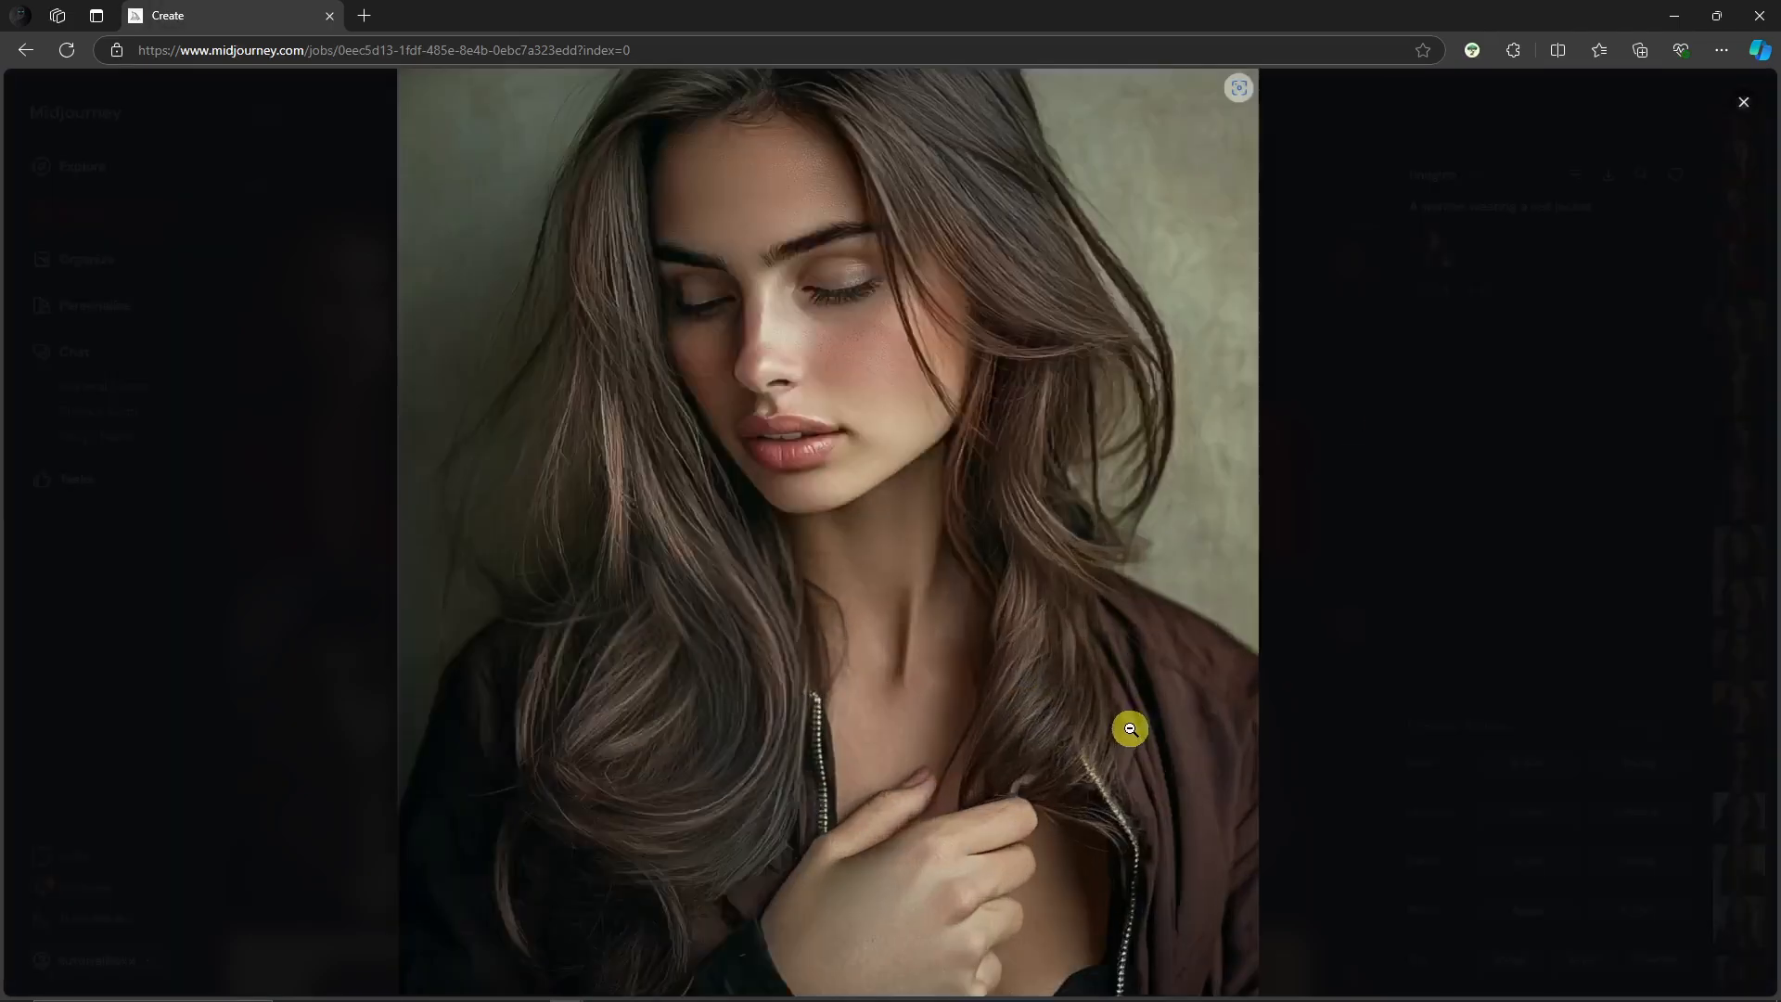
left_click(1140, 680)
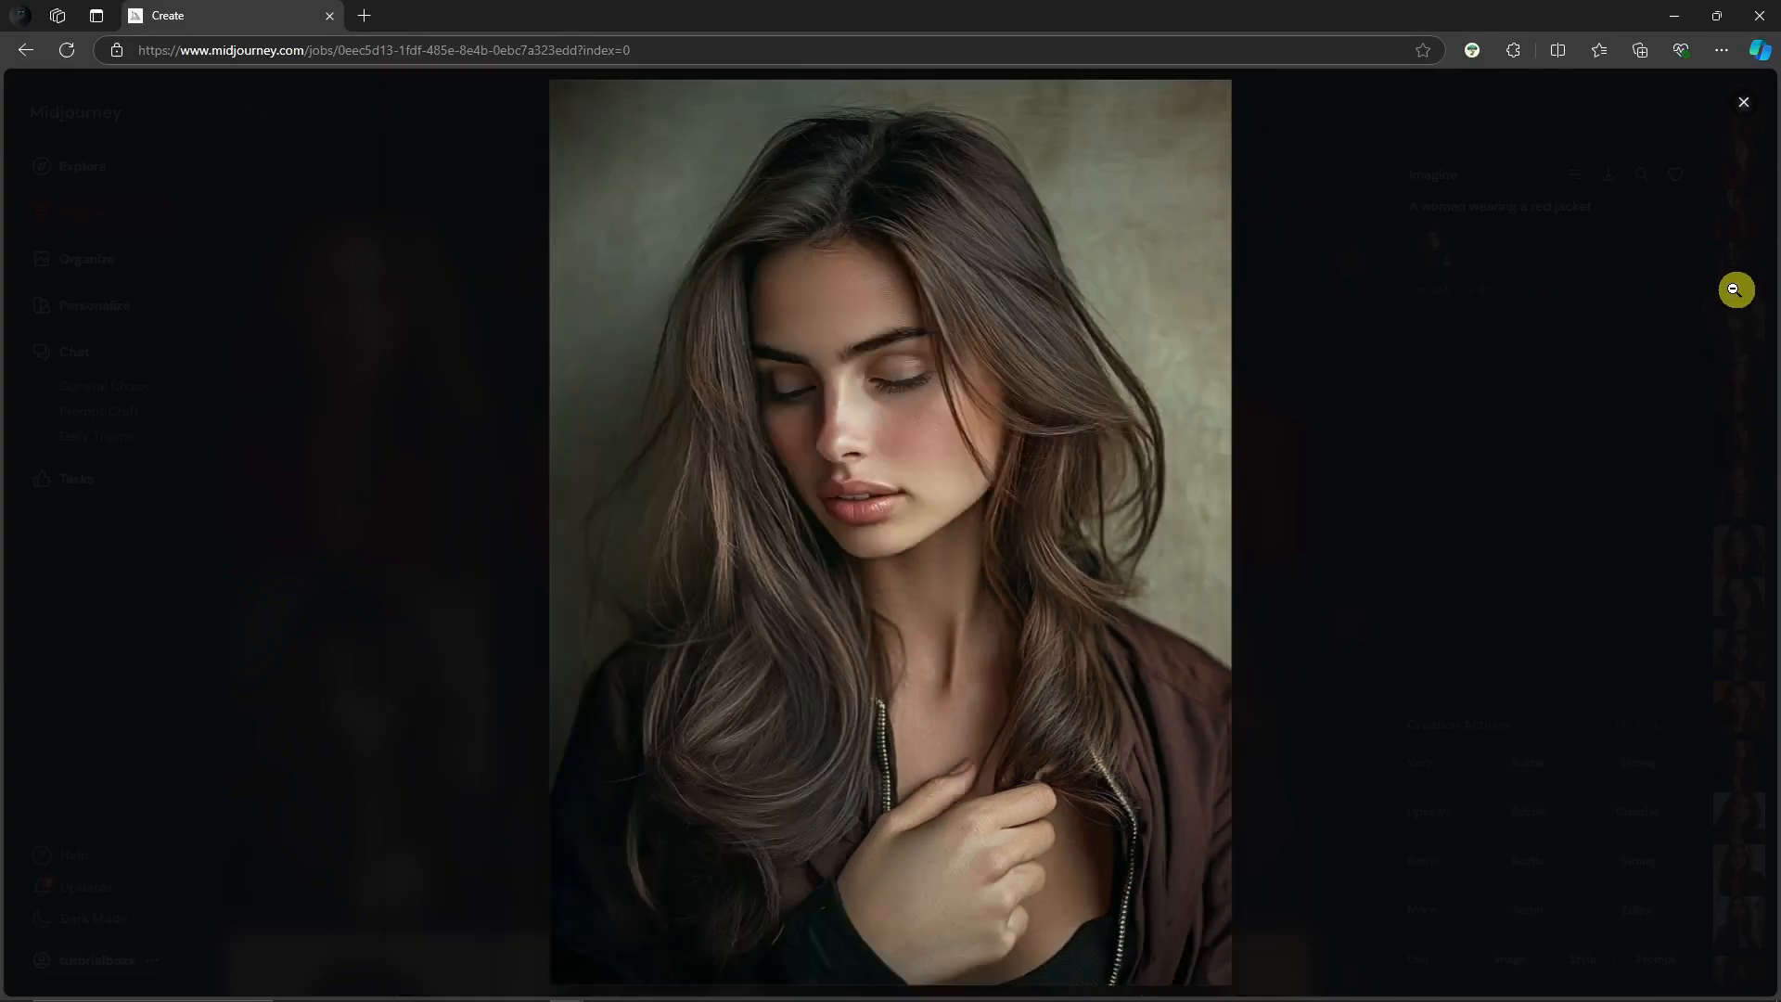
left_click(1743, 102)
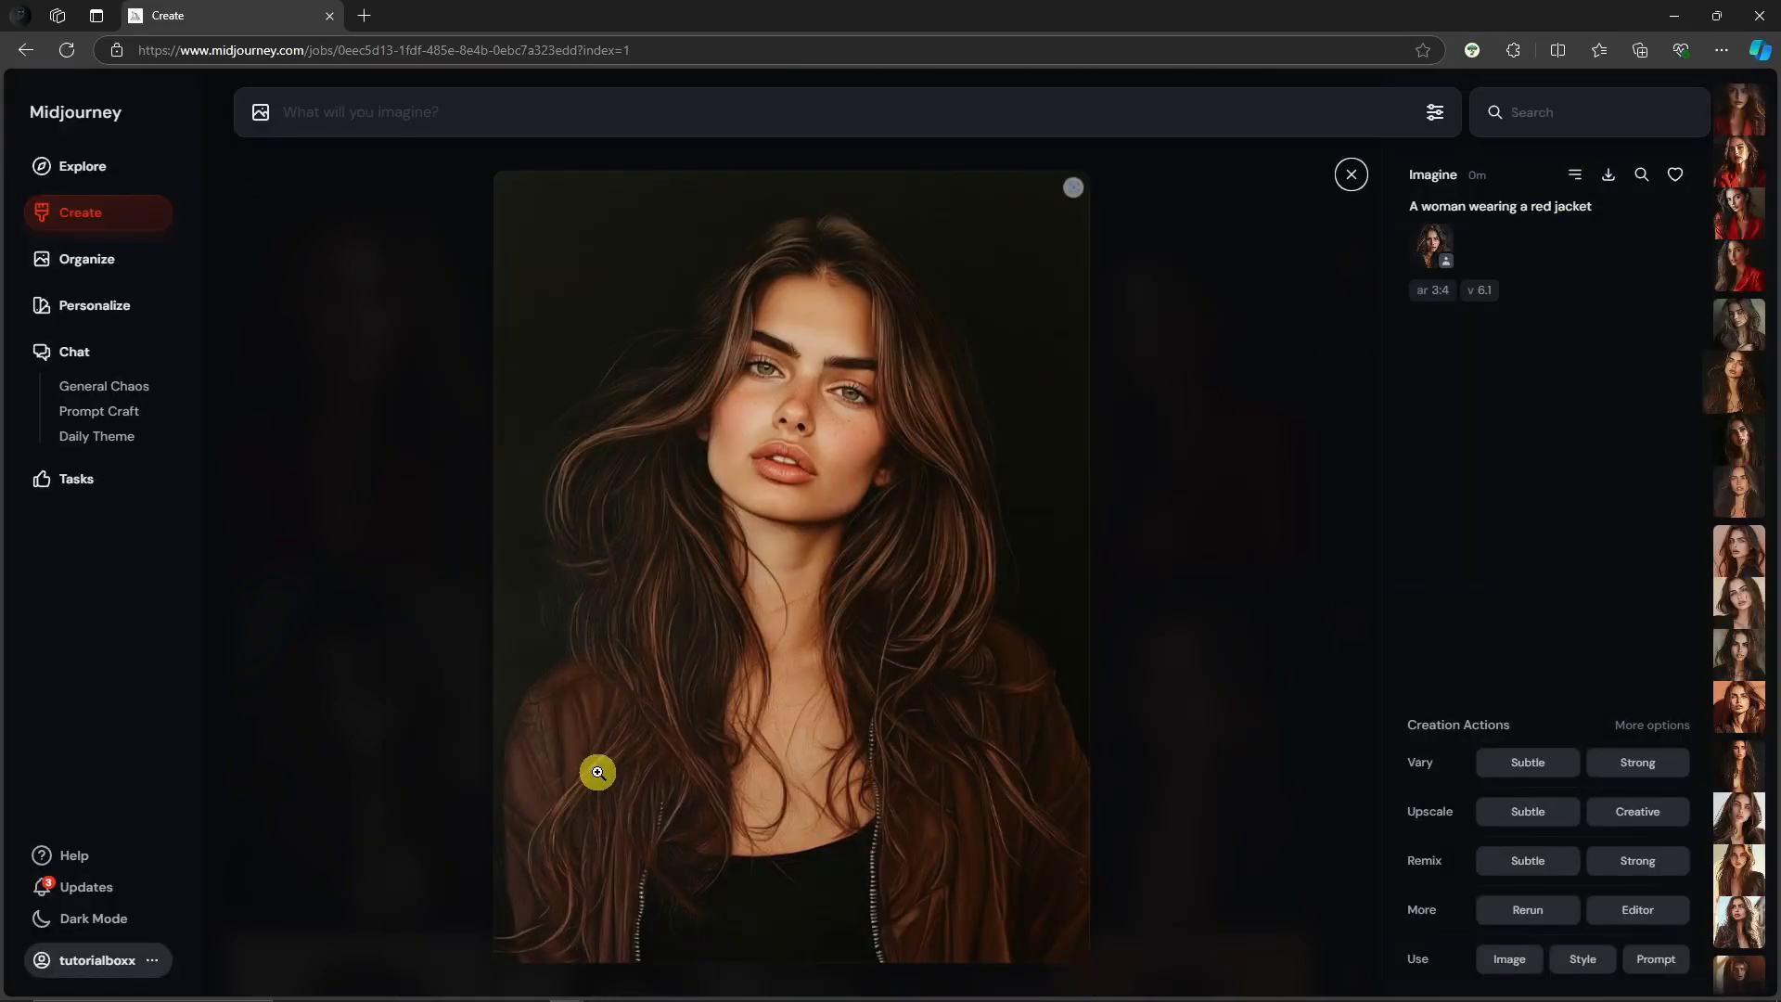
key("Right")
key("Right")
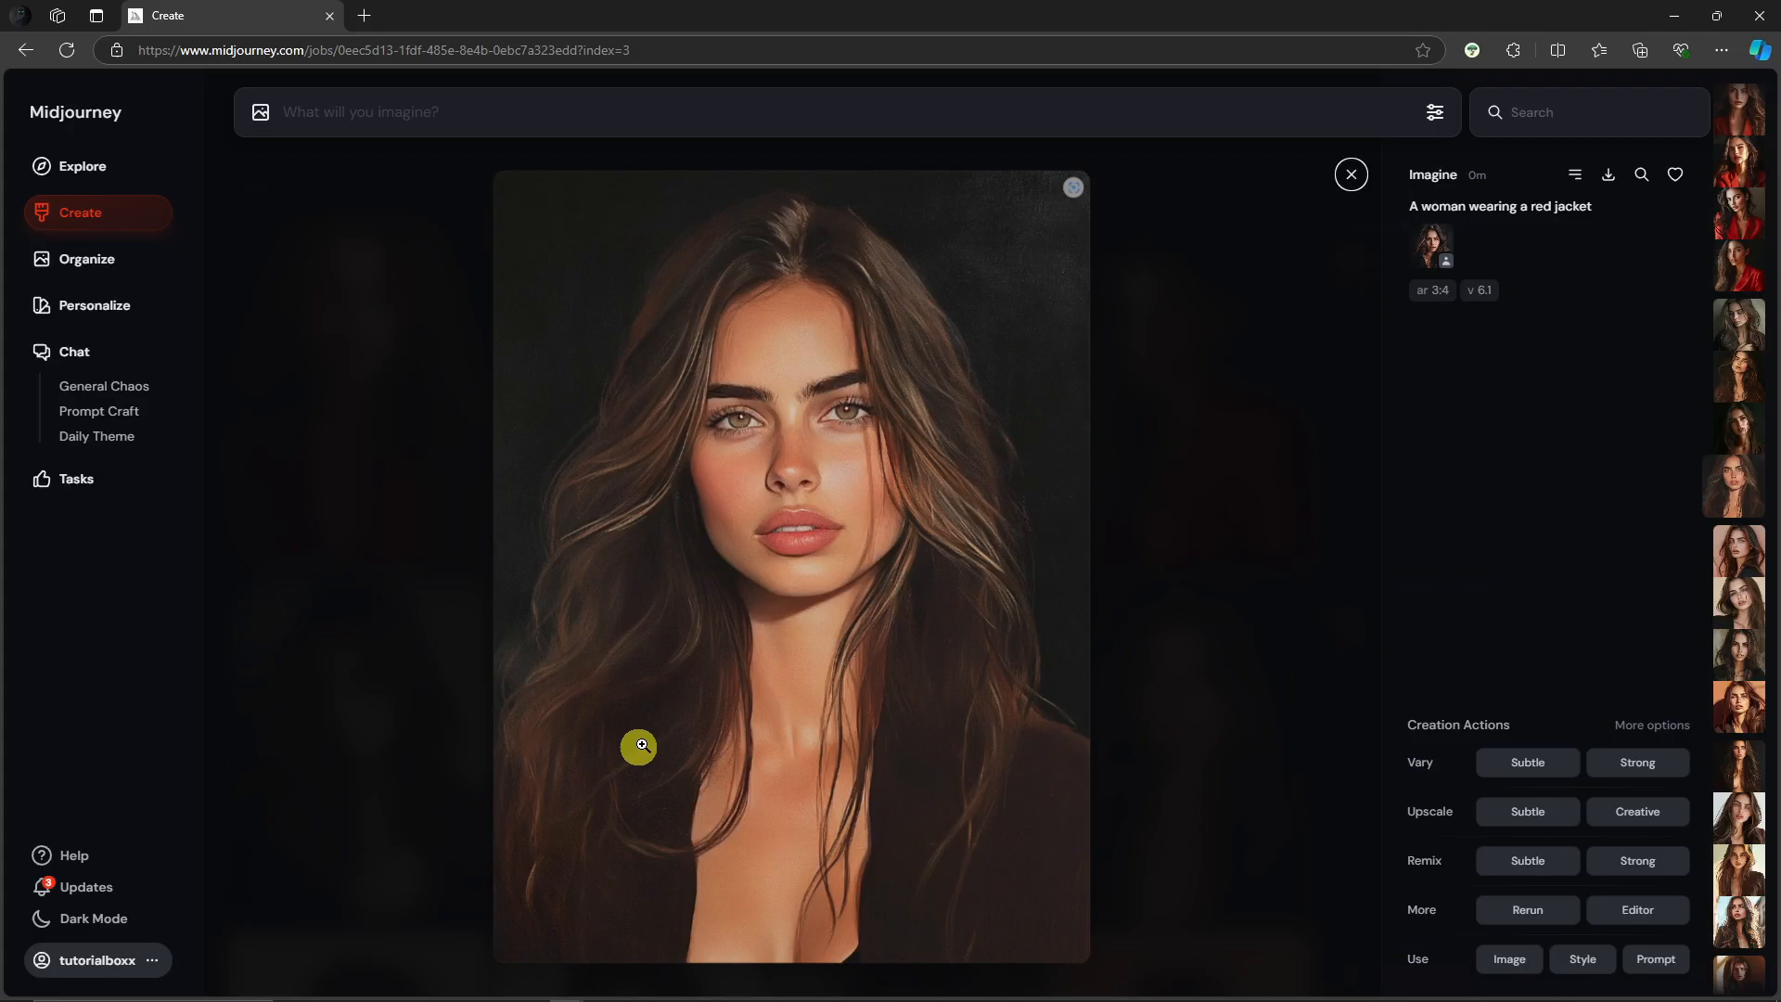
left_click(1350, 175)
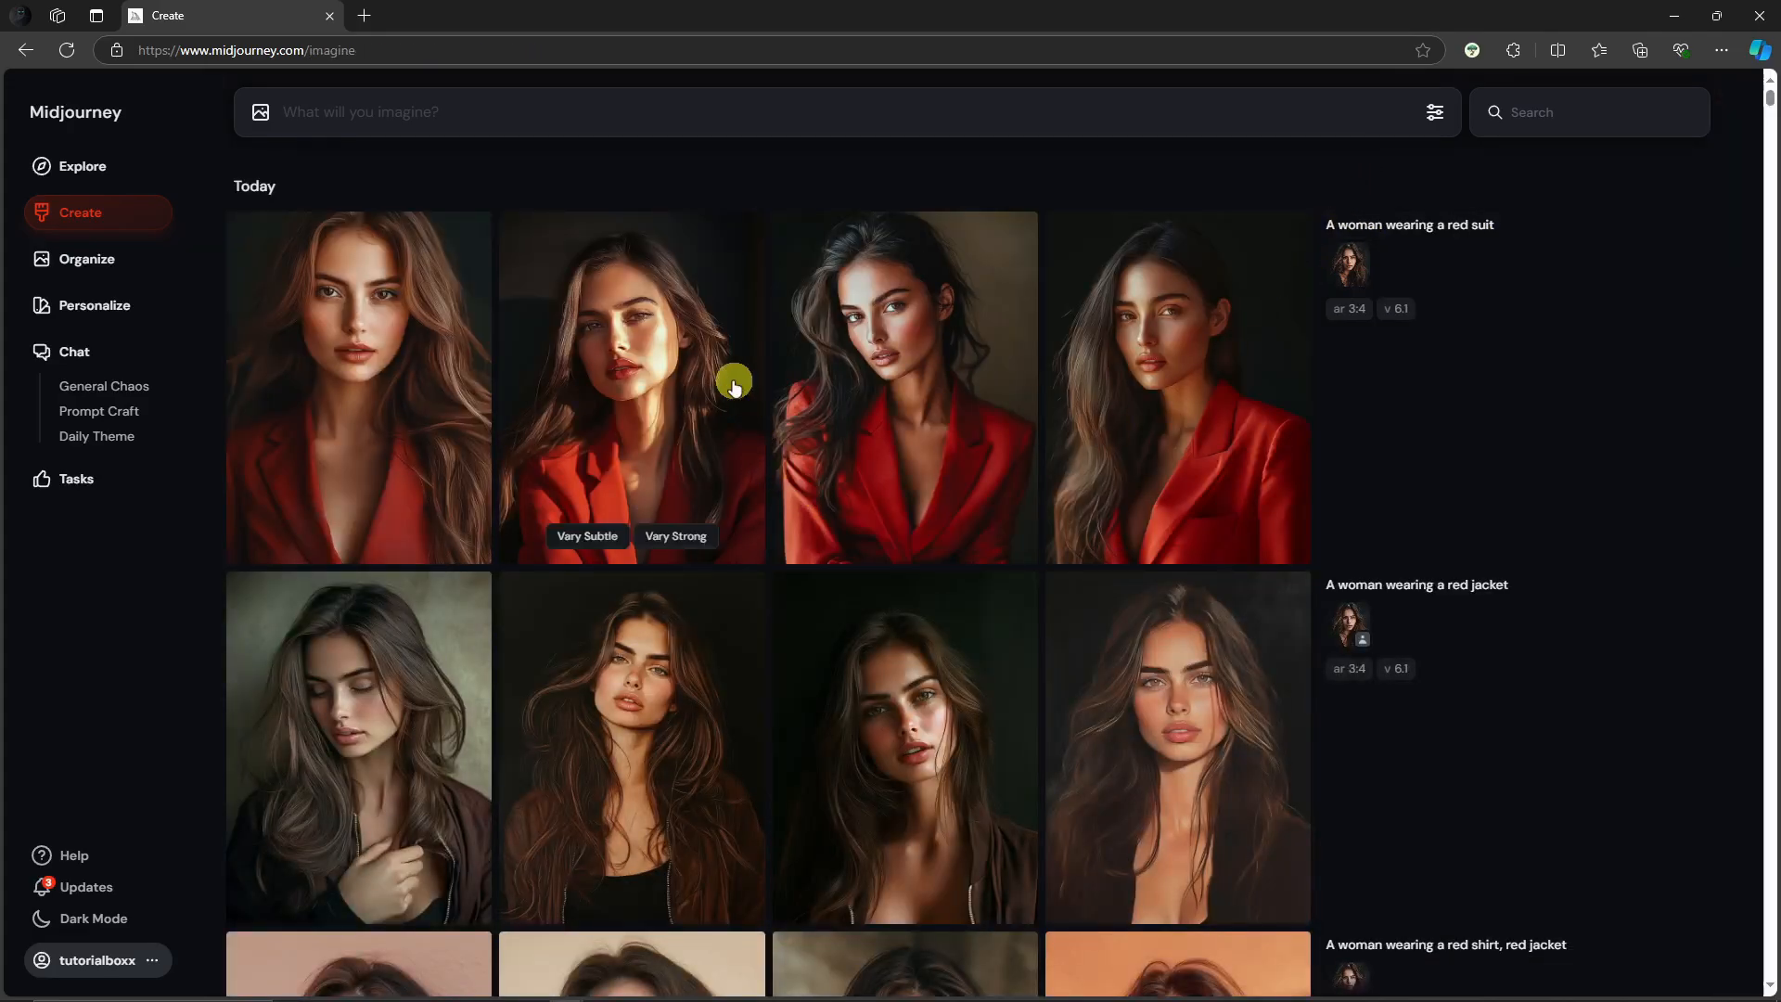
Look over the uploaded images available as references and dismiss the image picker.
left_click(263, 112)
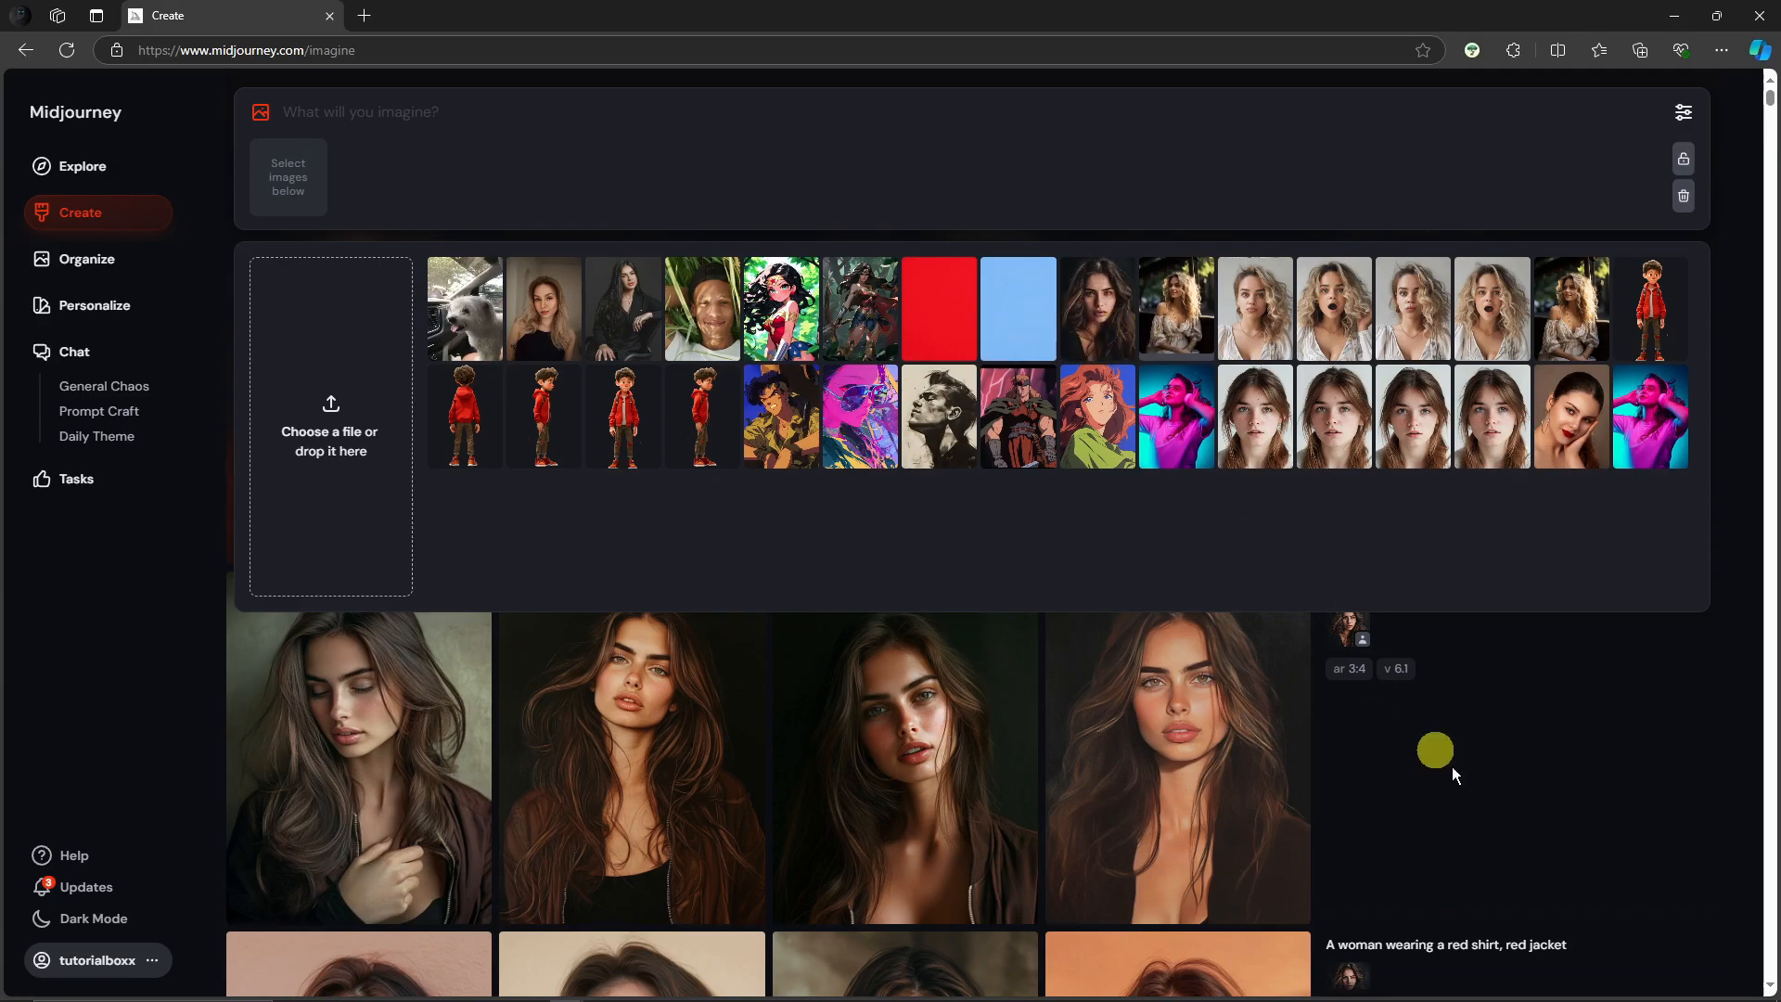
left_click(1537, 861)
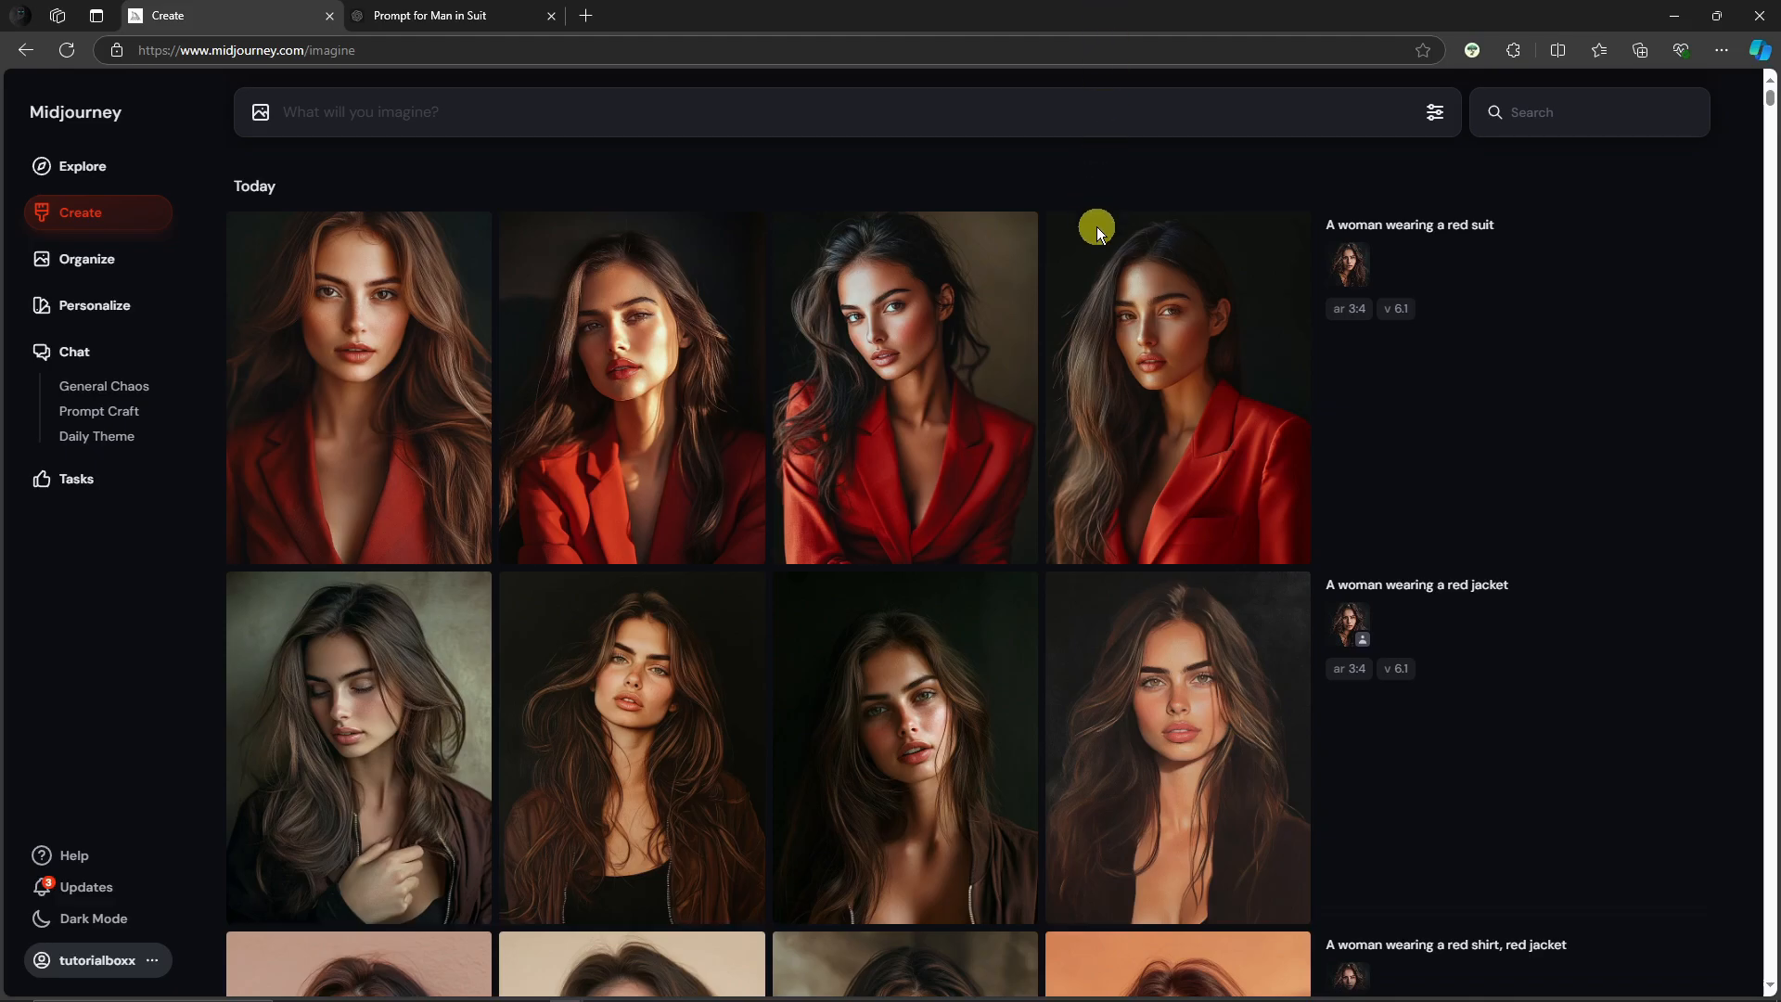
Find the earlier blonde "a woman cosplaying as a Jedi" set and examine its four images one by one.
scroll(1095, 229, "down", 8)
scroll(1137, 227, "down", 20)
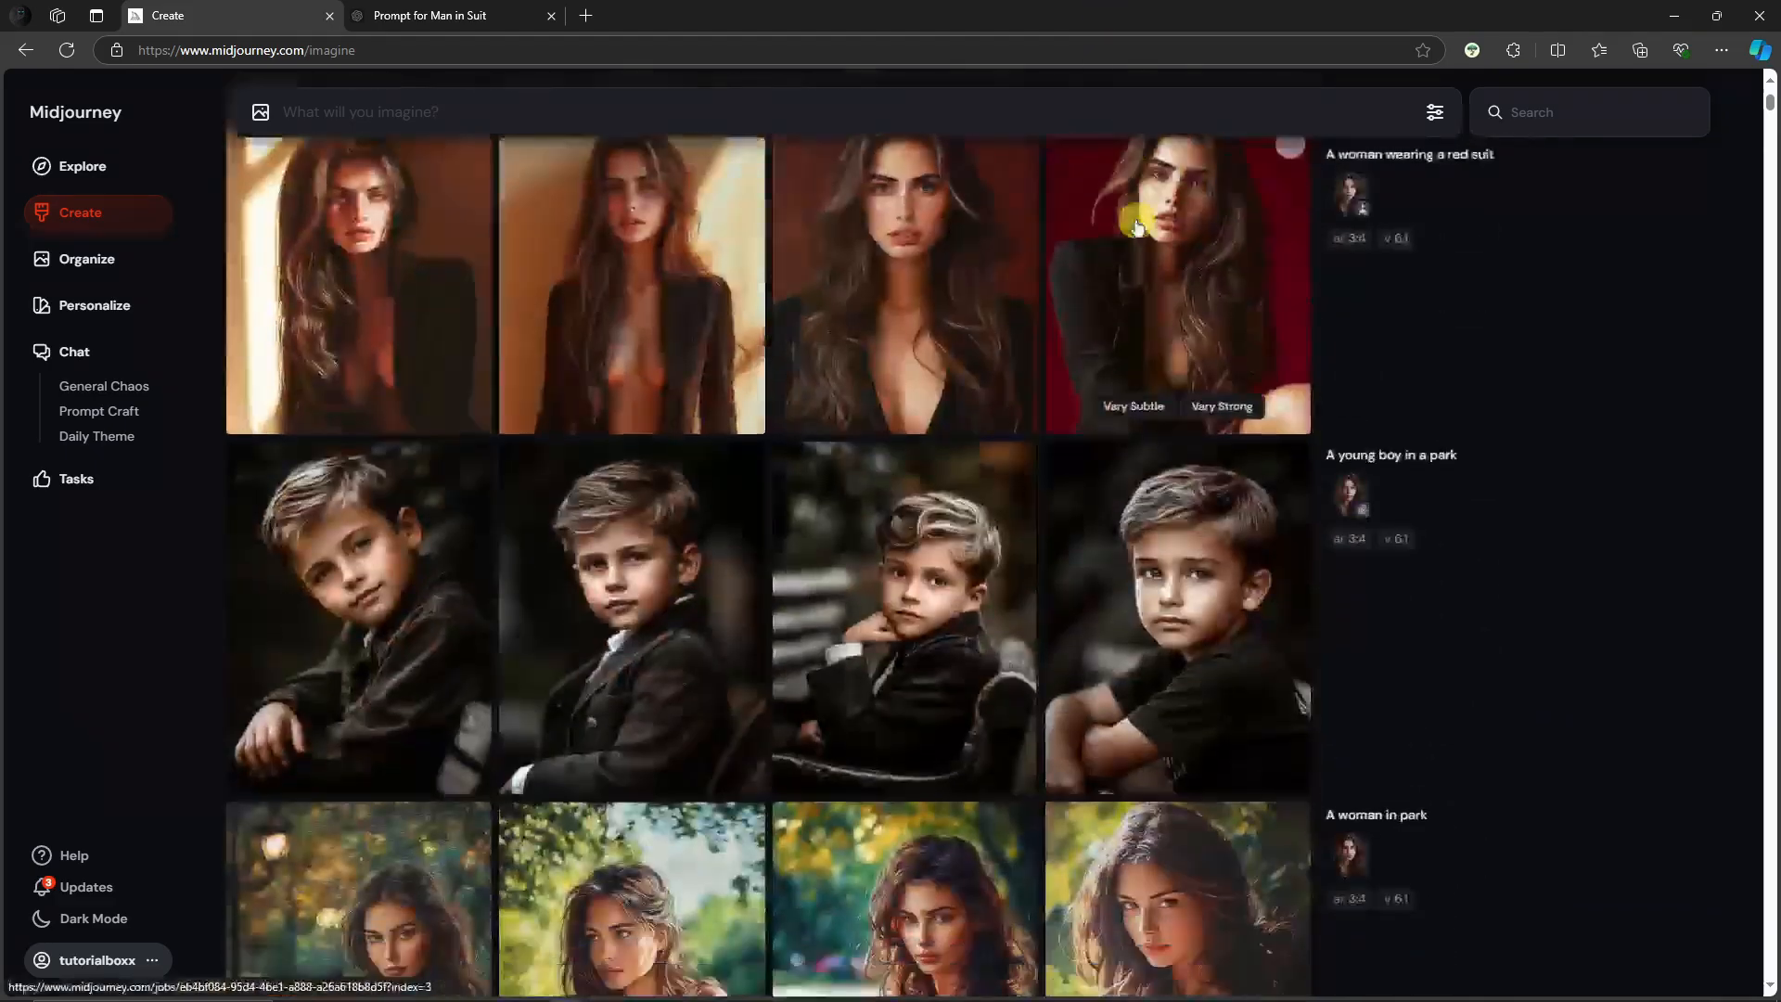
scroll(1137, 226, "down", 4)
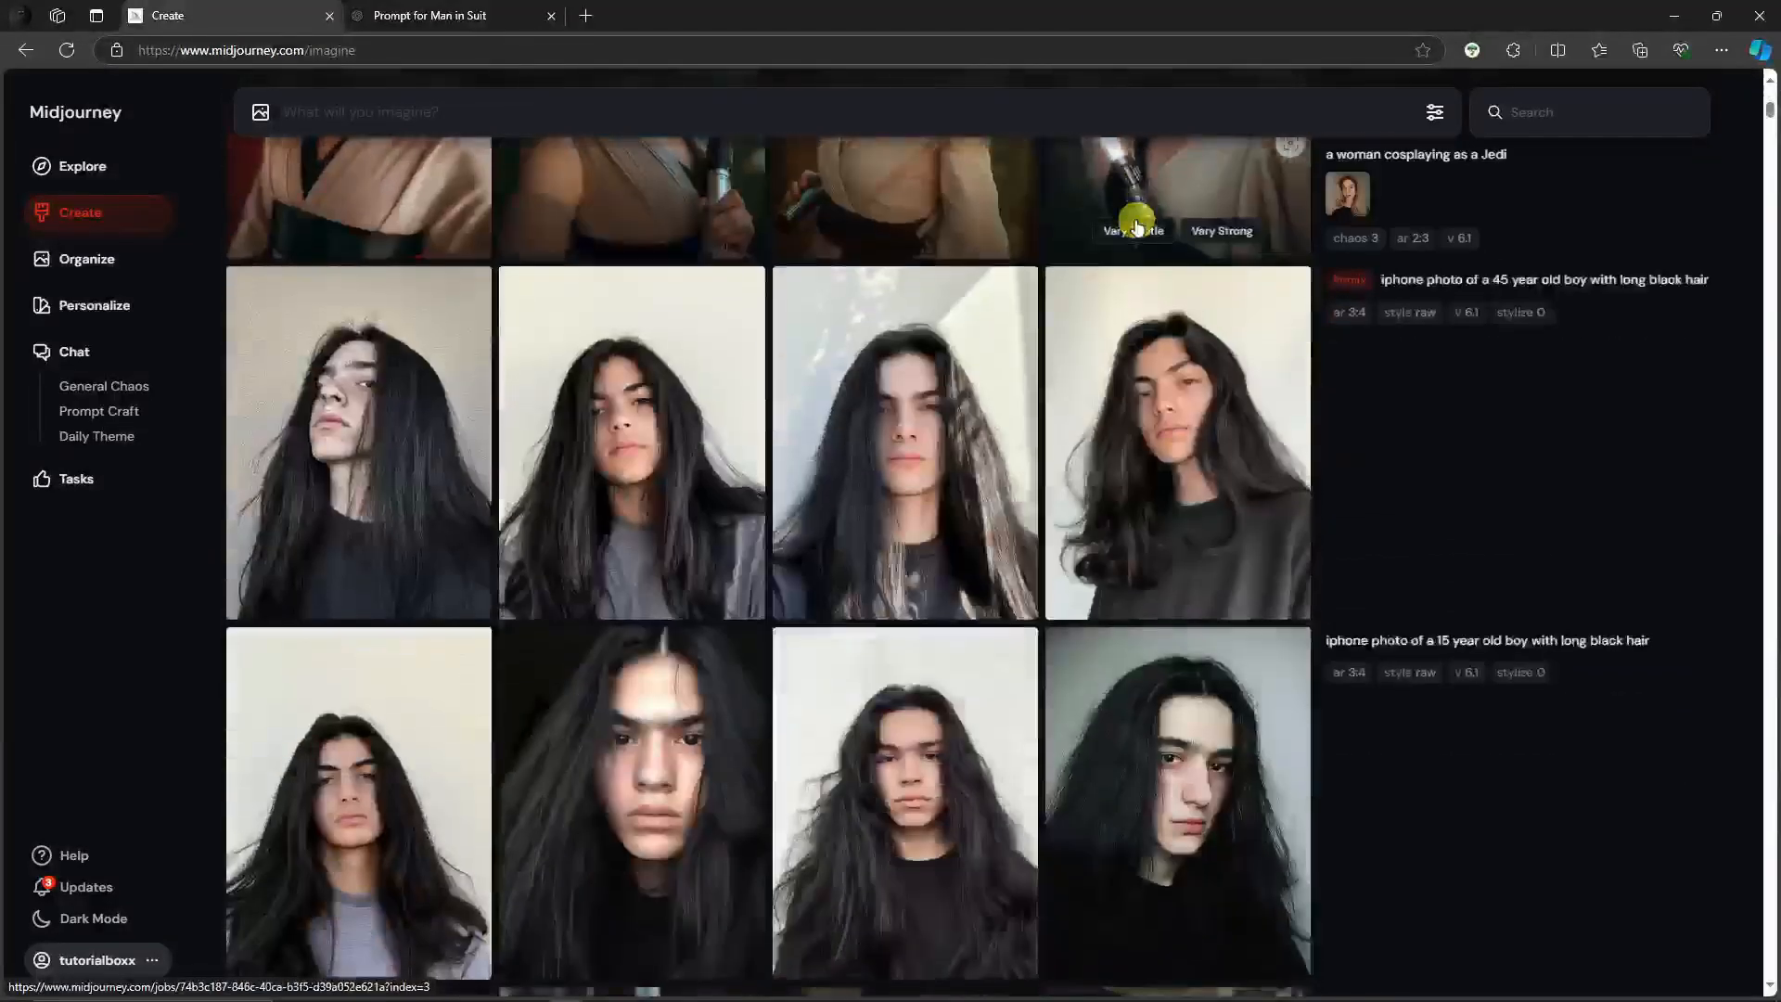
scroll(1127, 237, "up", 4)
left_click(296, 394)
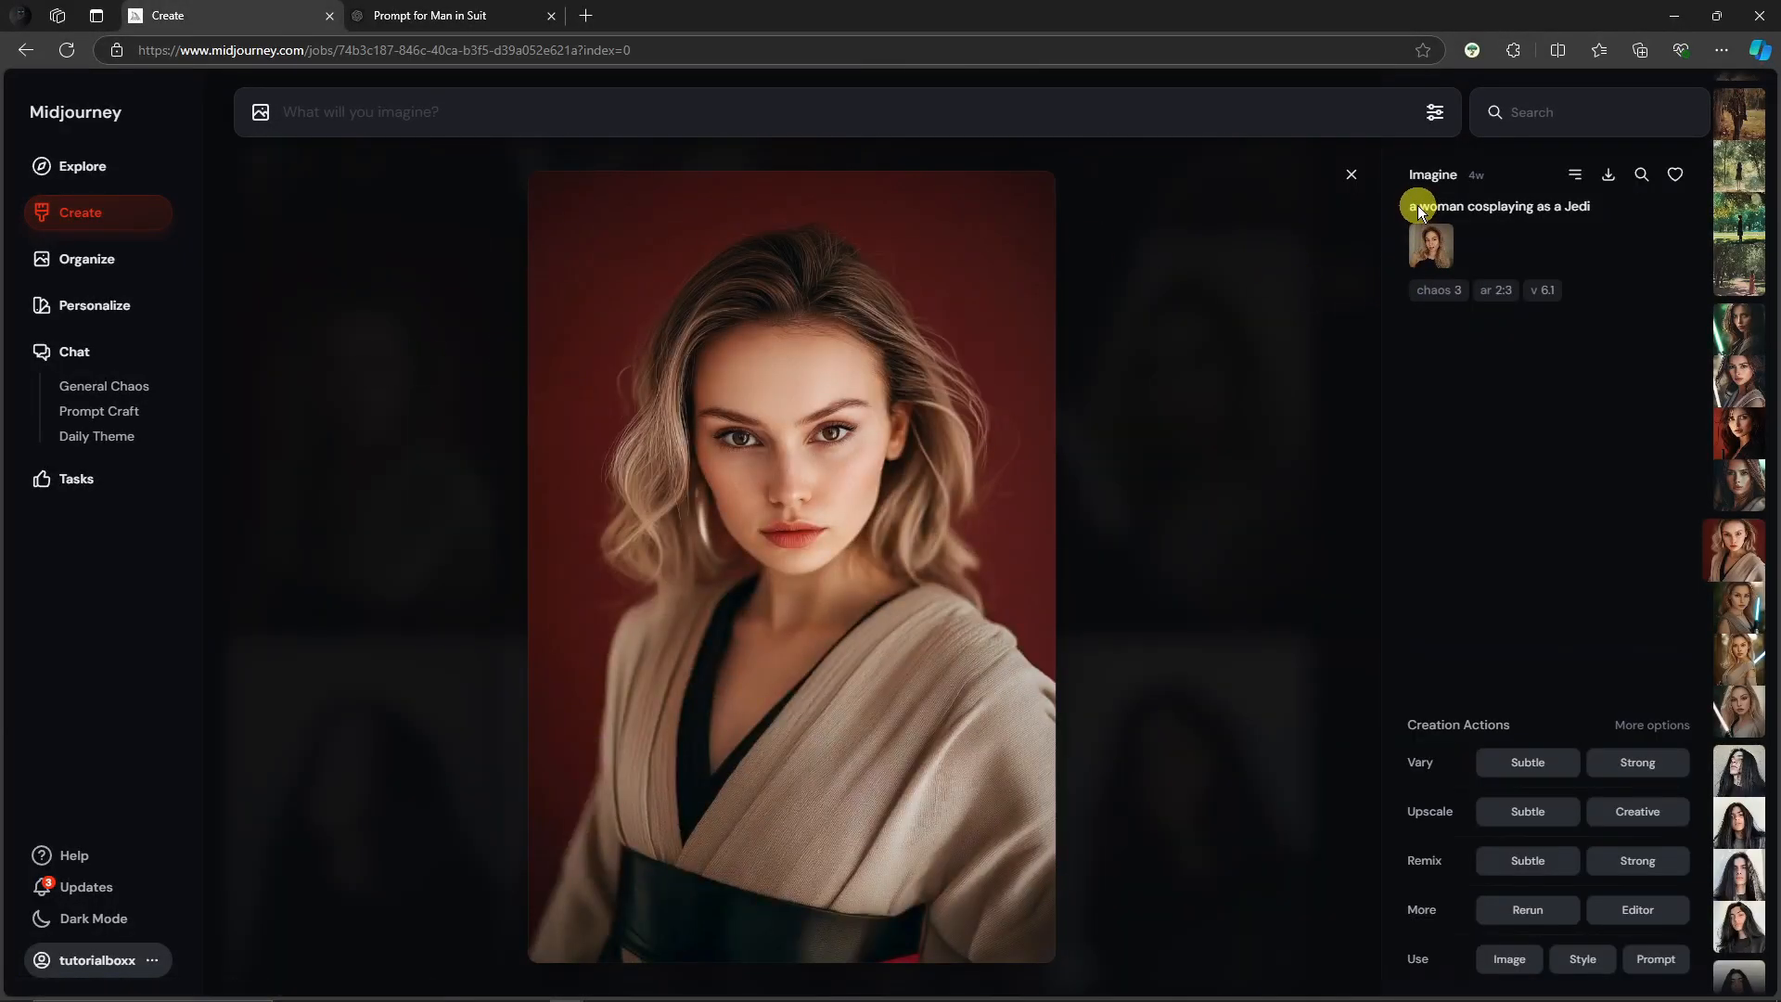
key("Down")
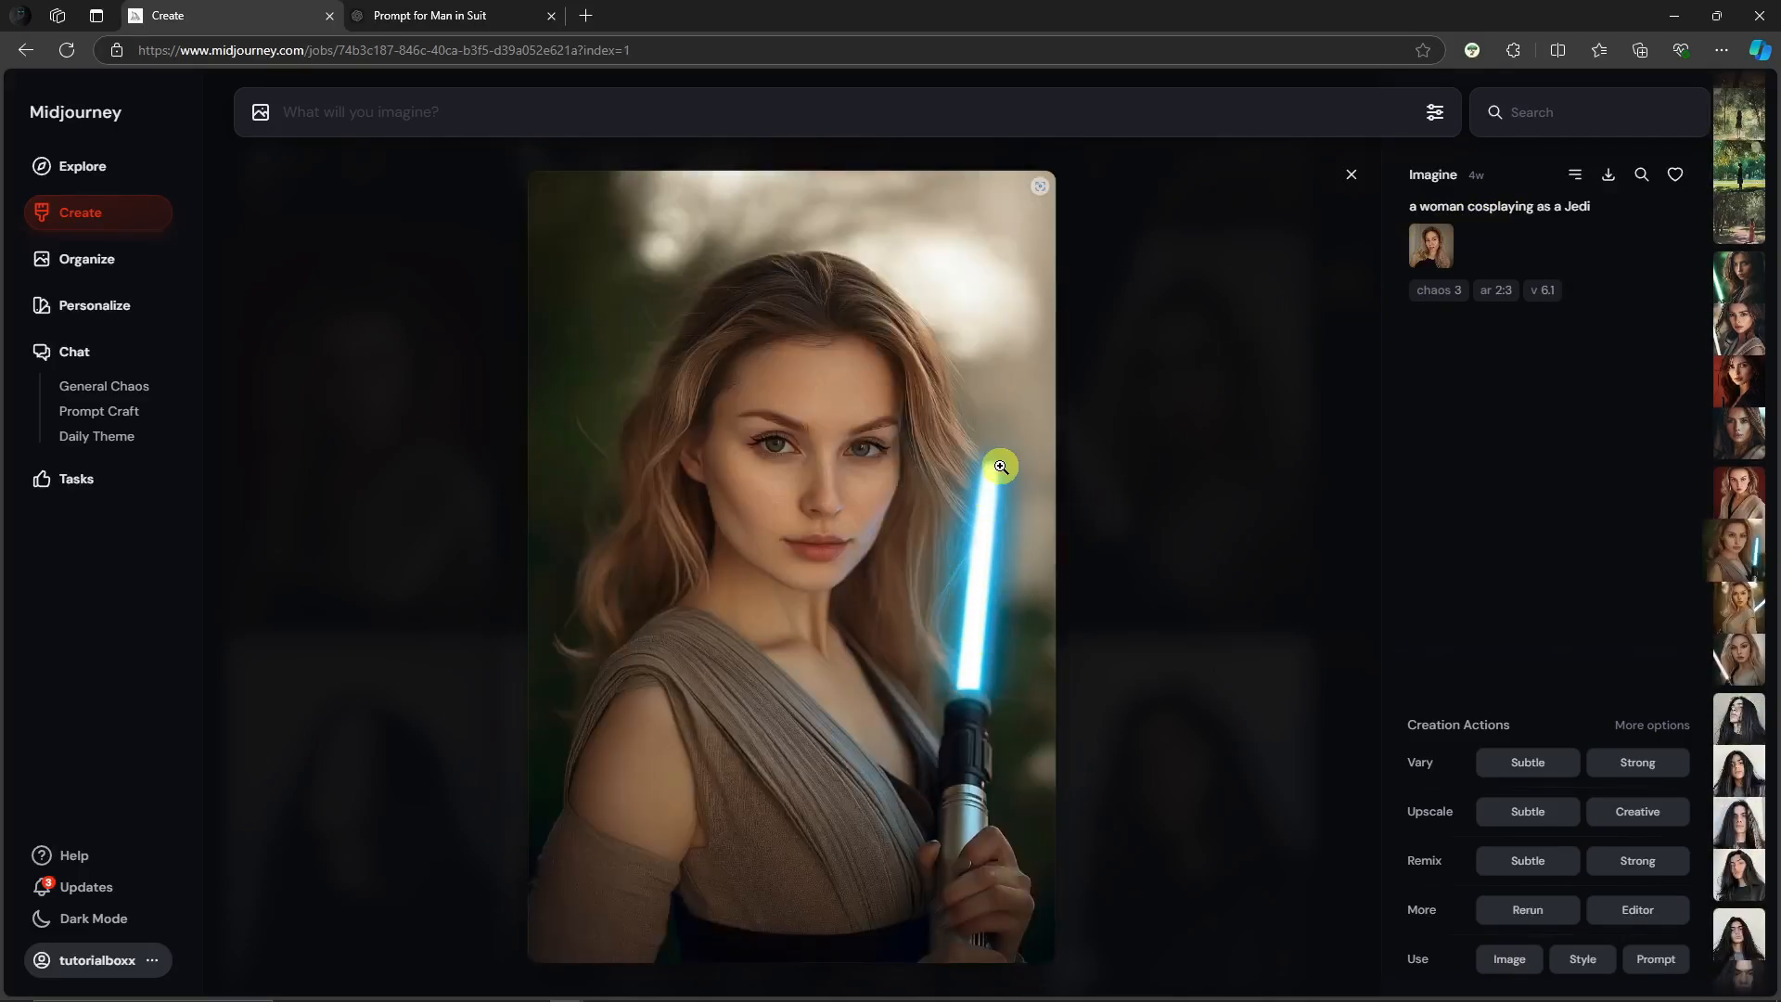
key("Down")
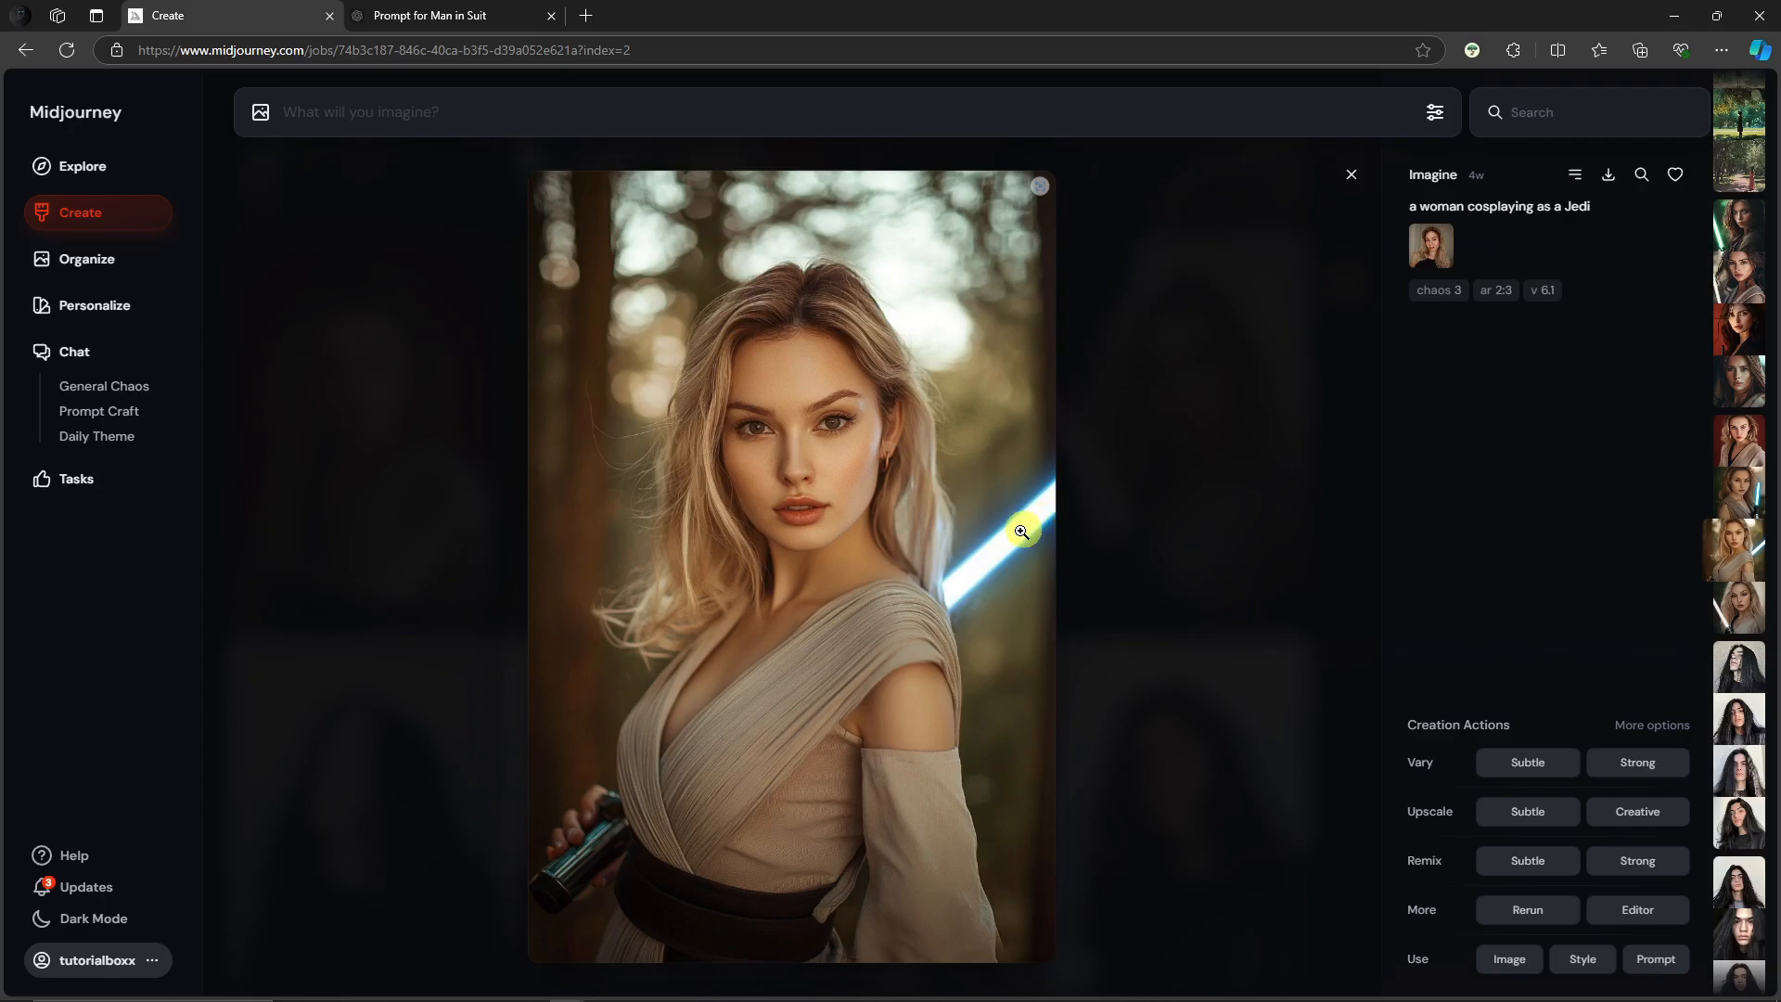
key("Down")
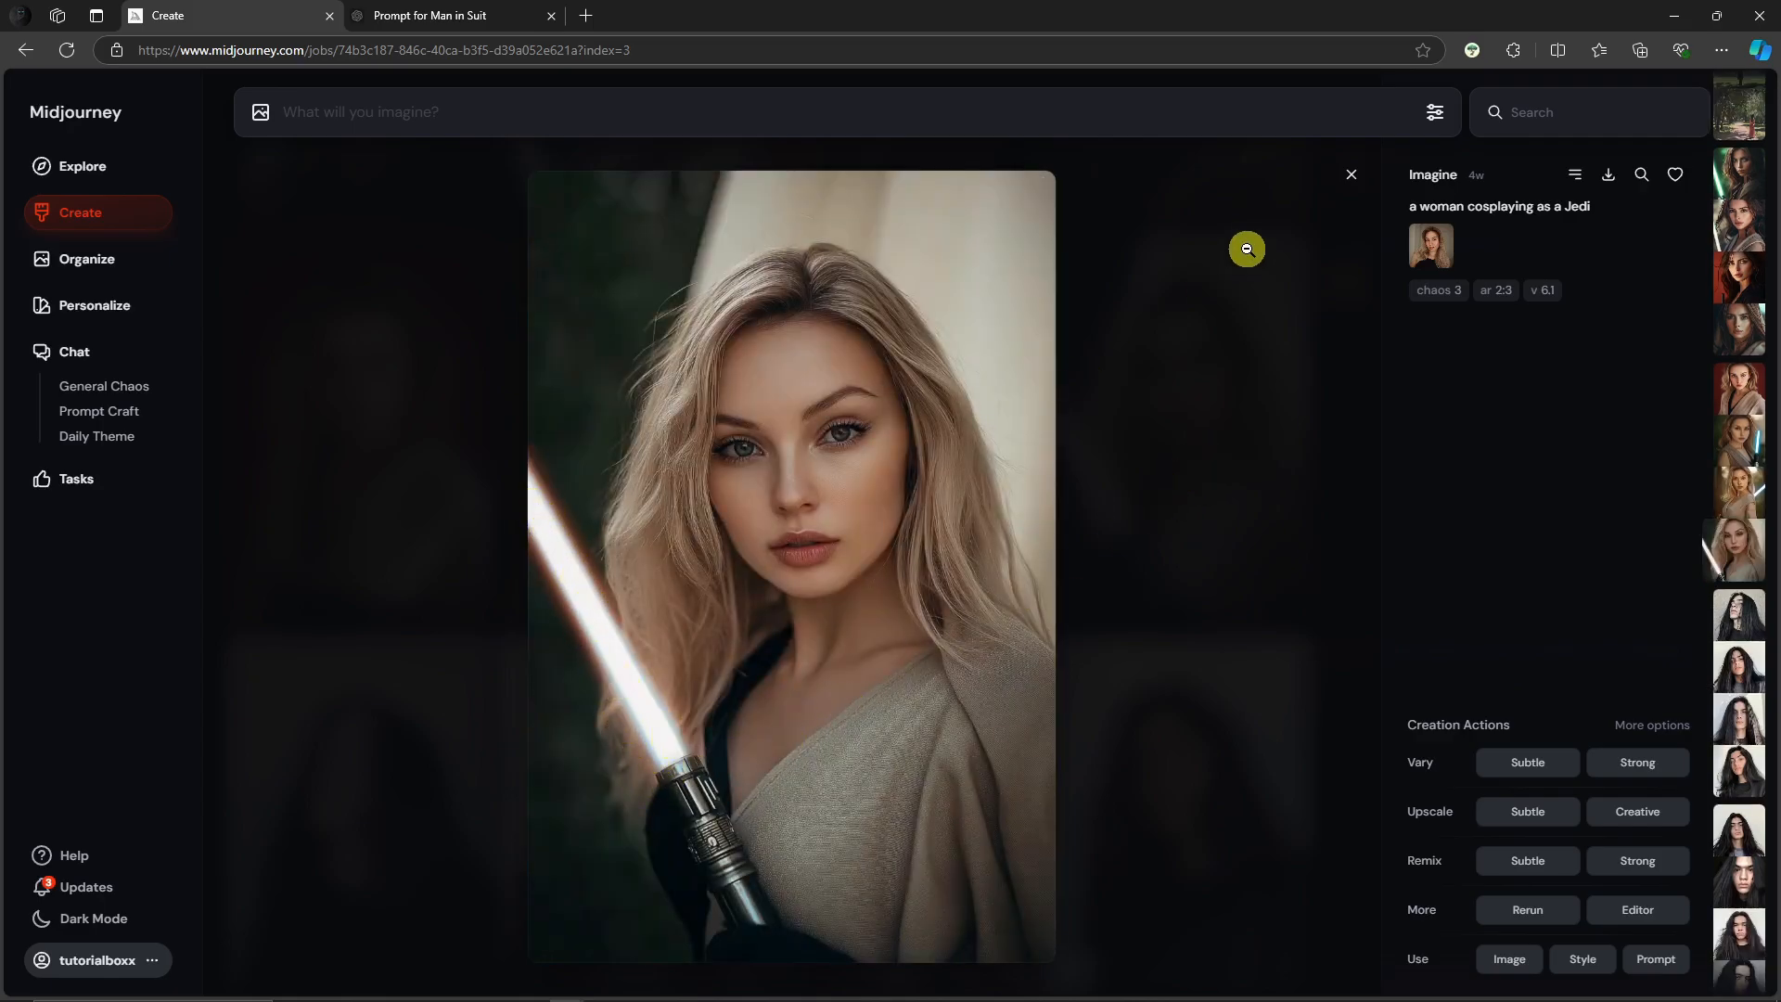
left_click(1351, 174)
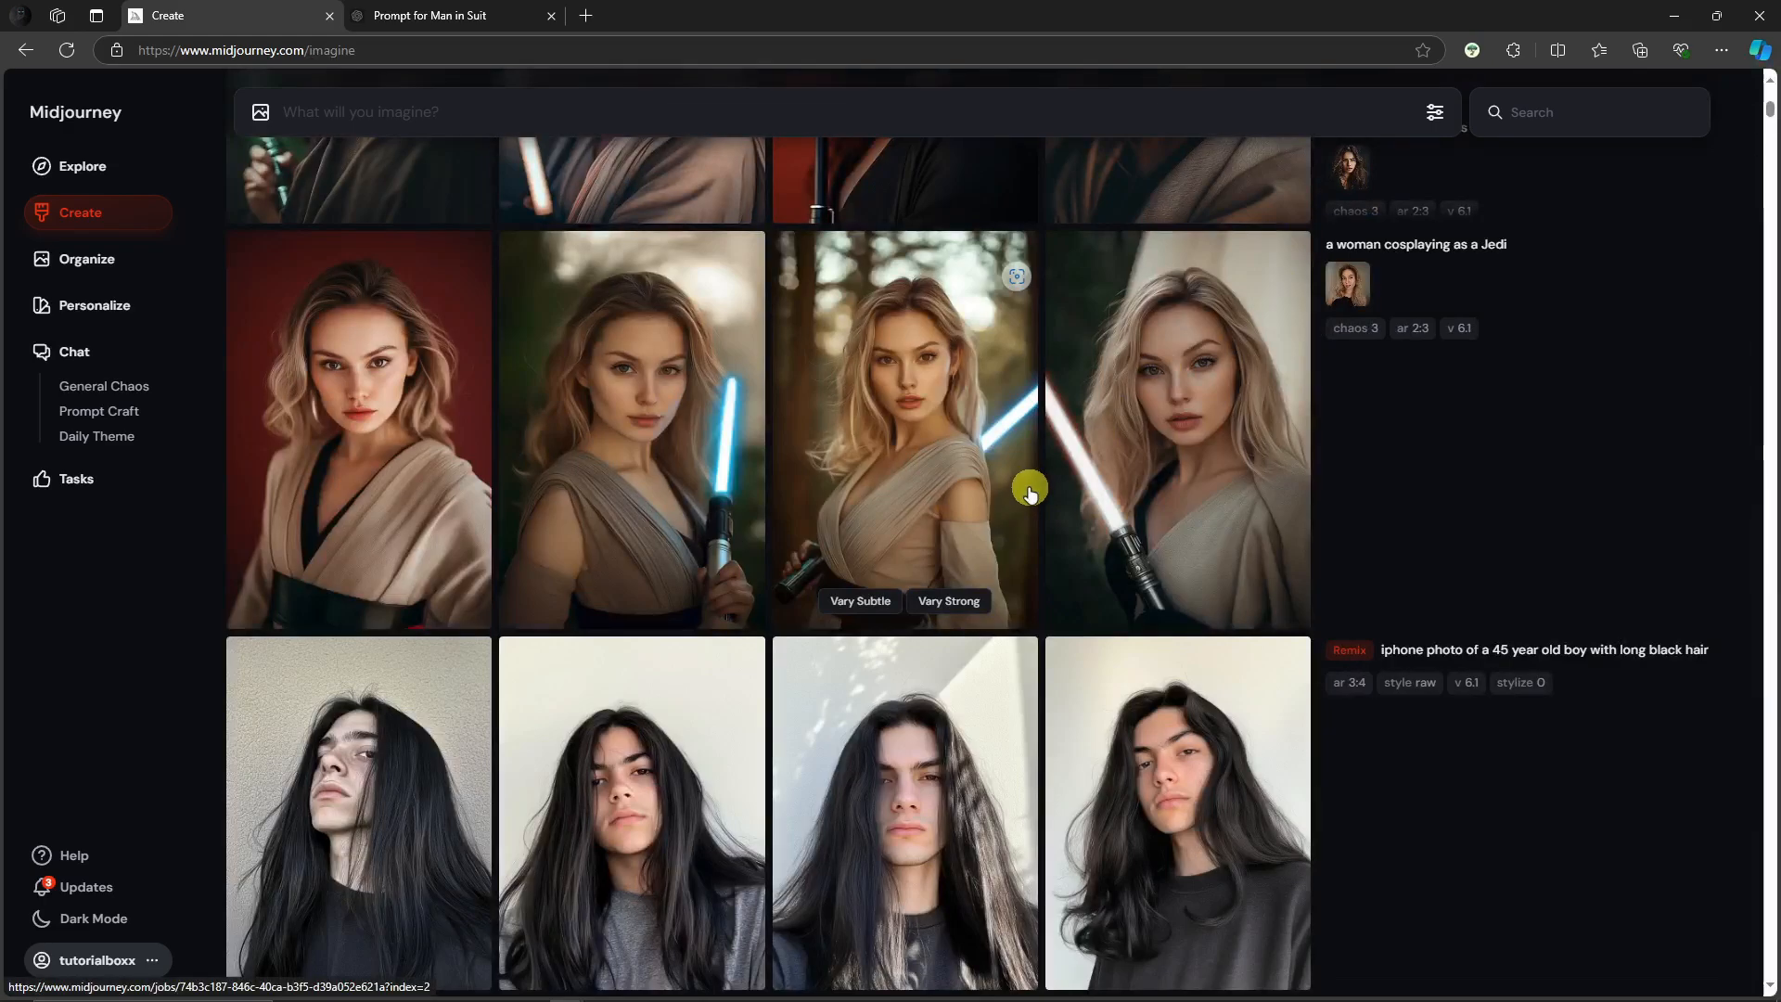
Bring up the Notepad note "1. Fully defined your prompts", move it lower over the images, and minimize it.
scroll(1030, 491, "up", 2)
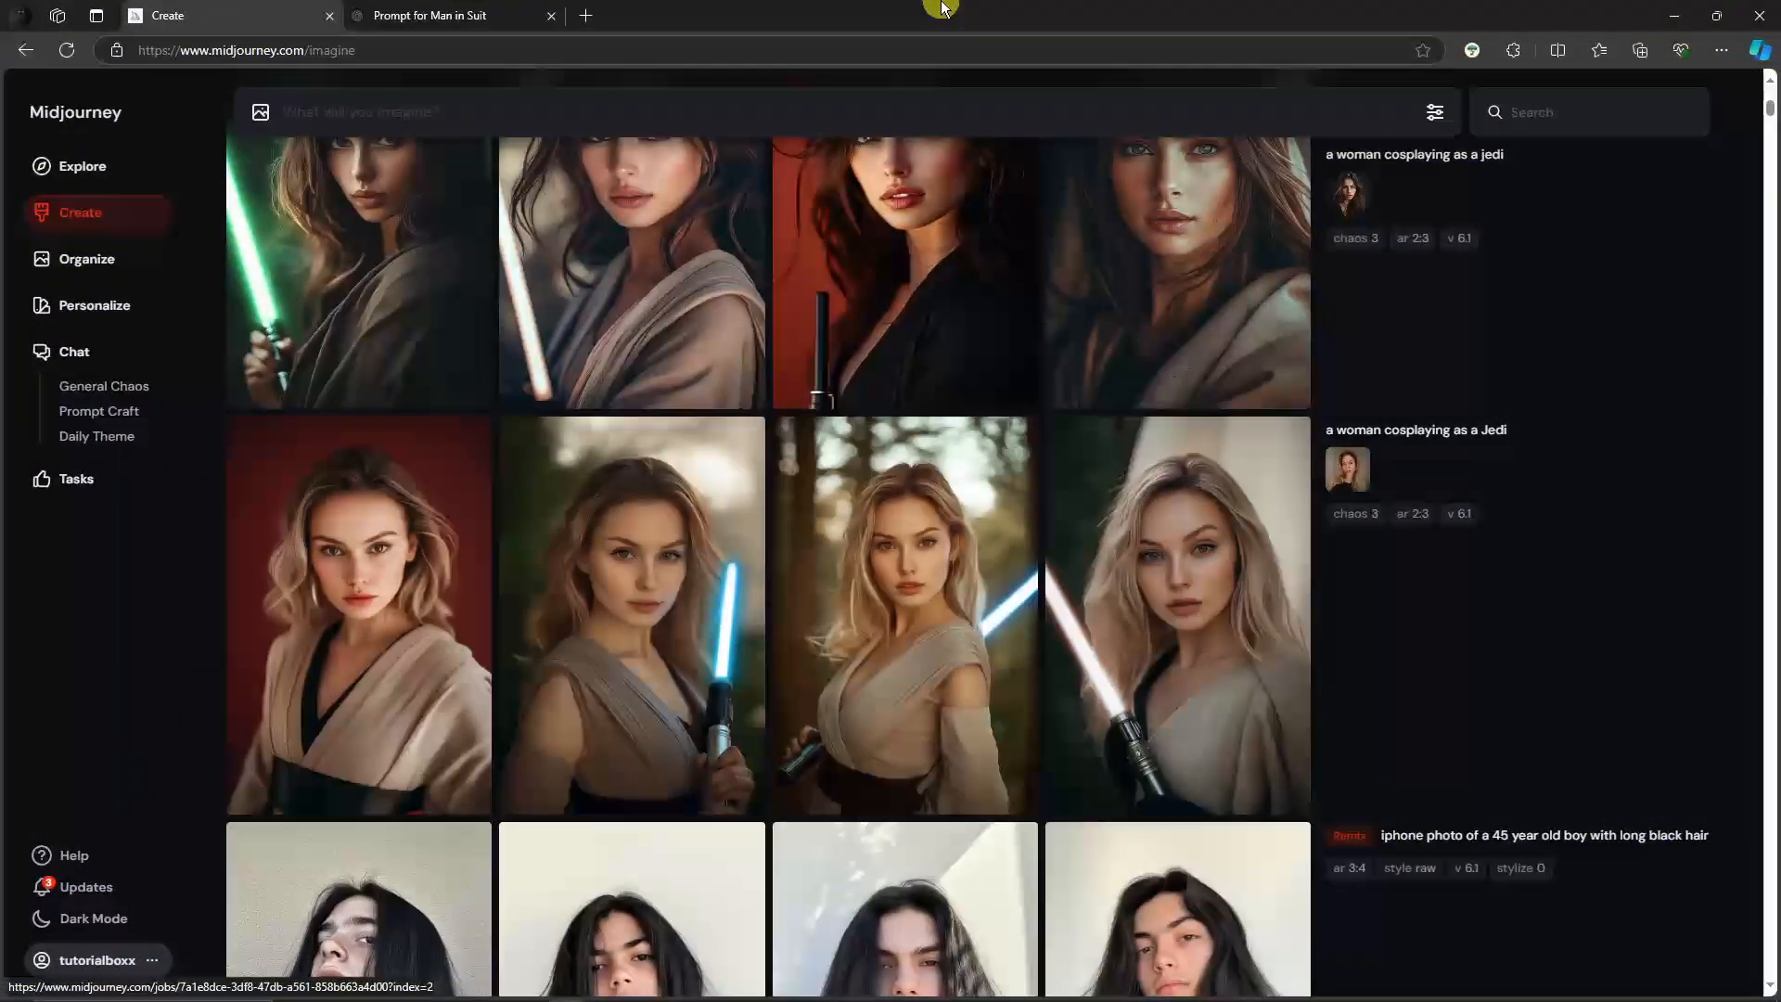
right_click(966, 992)
left_click(739, 992)
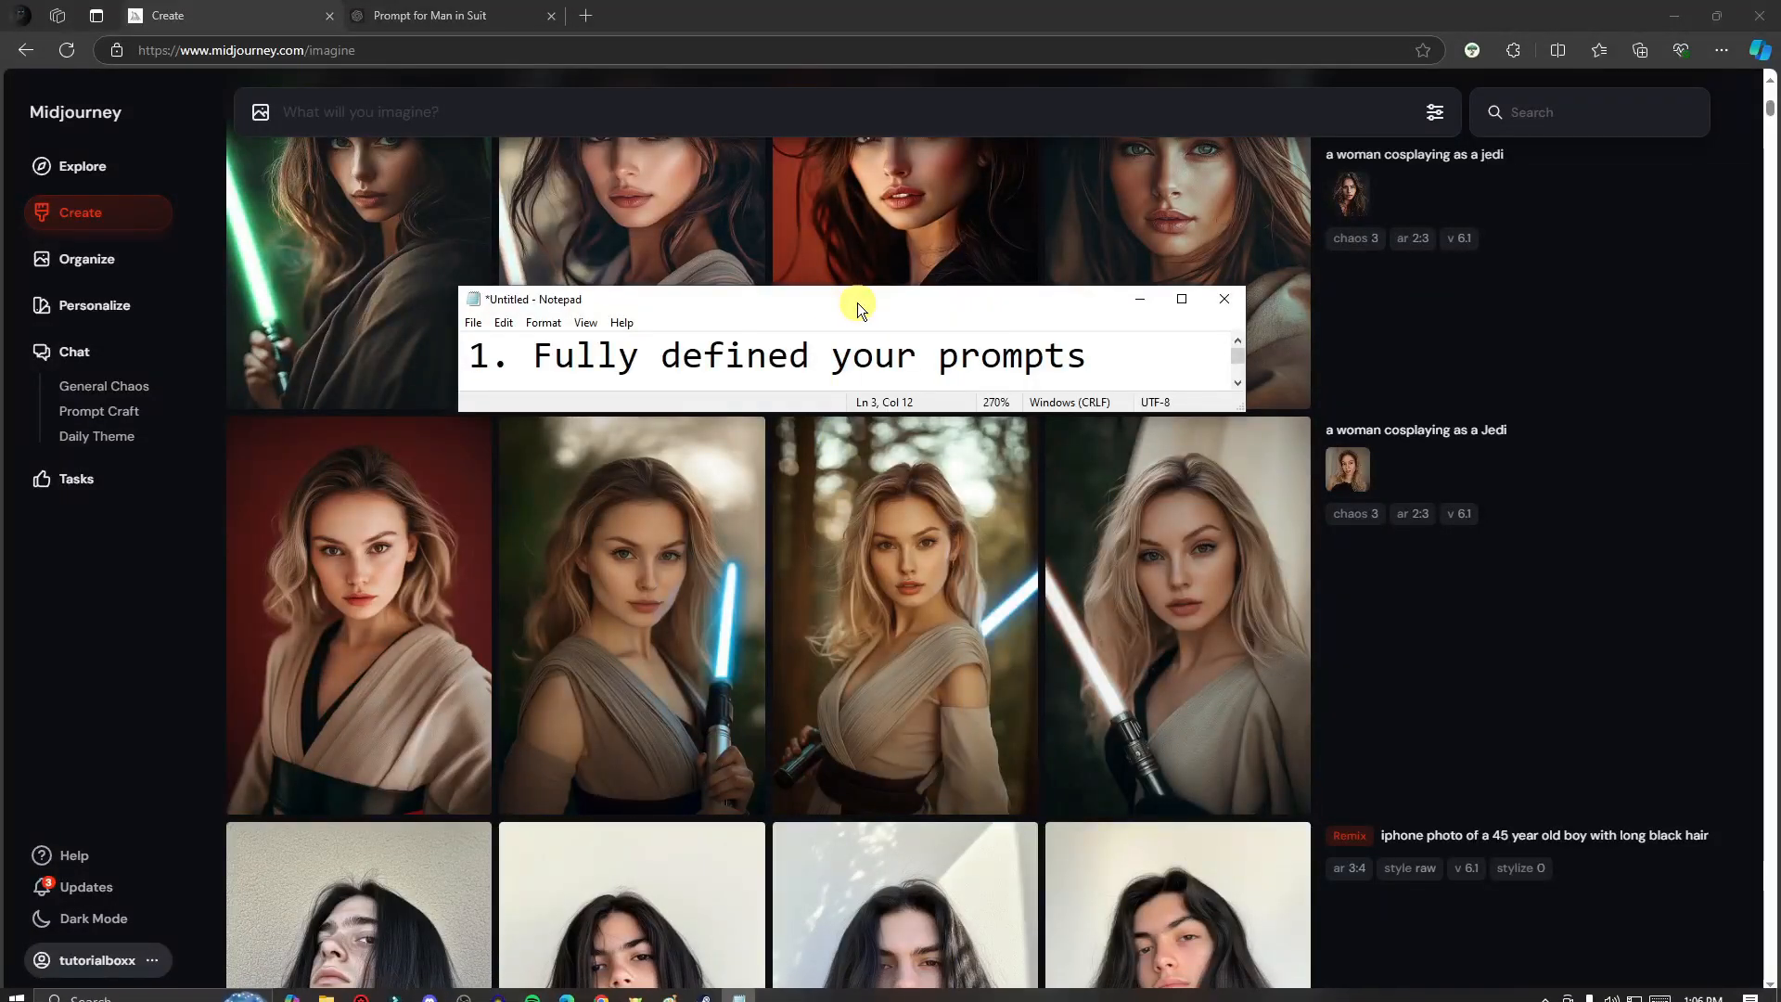
left_click_drag(857, 302, 834, 470)
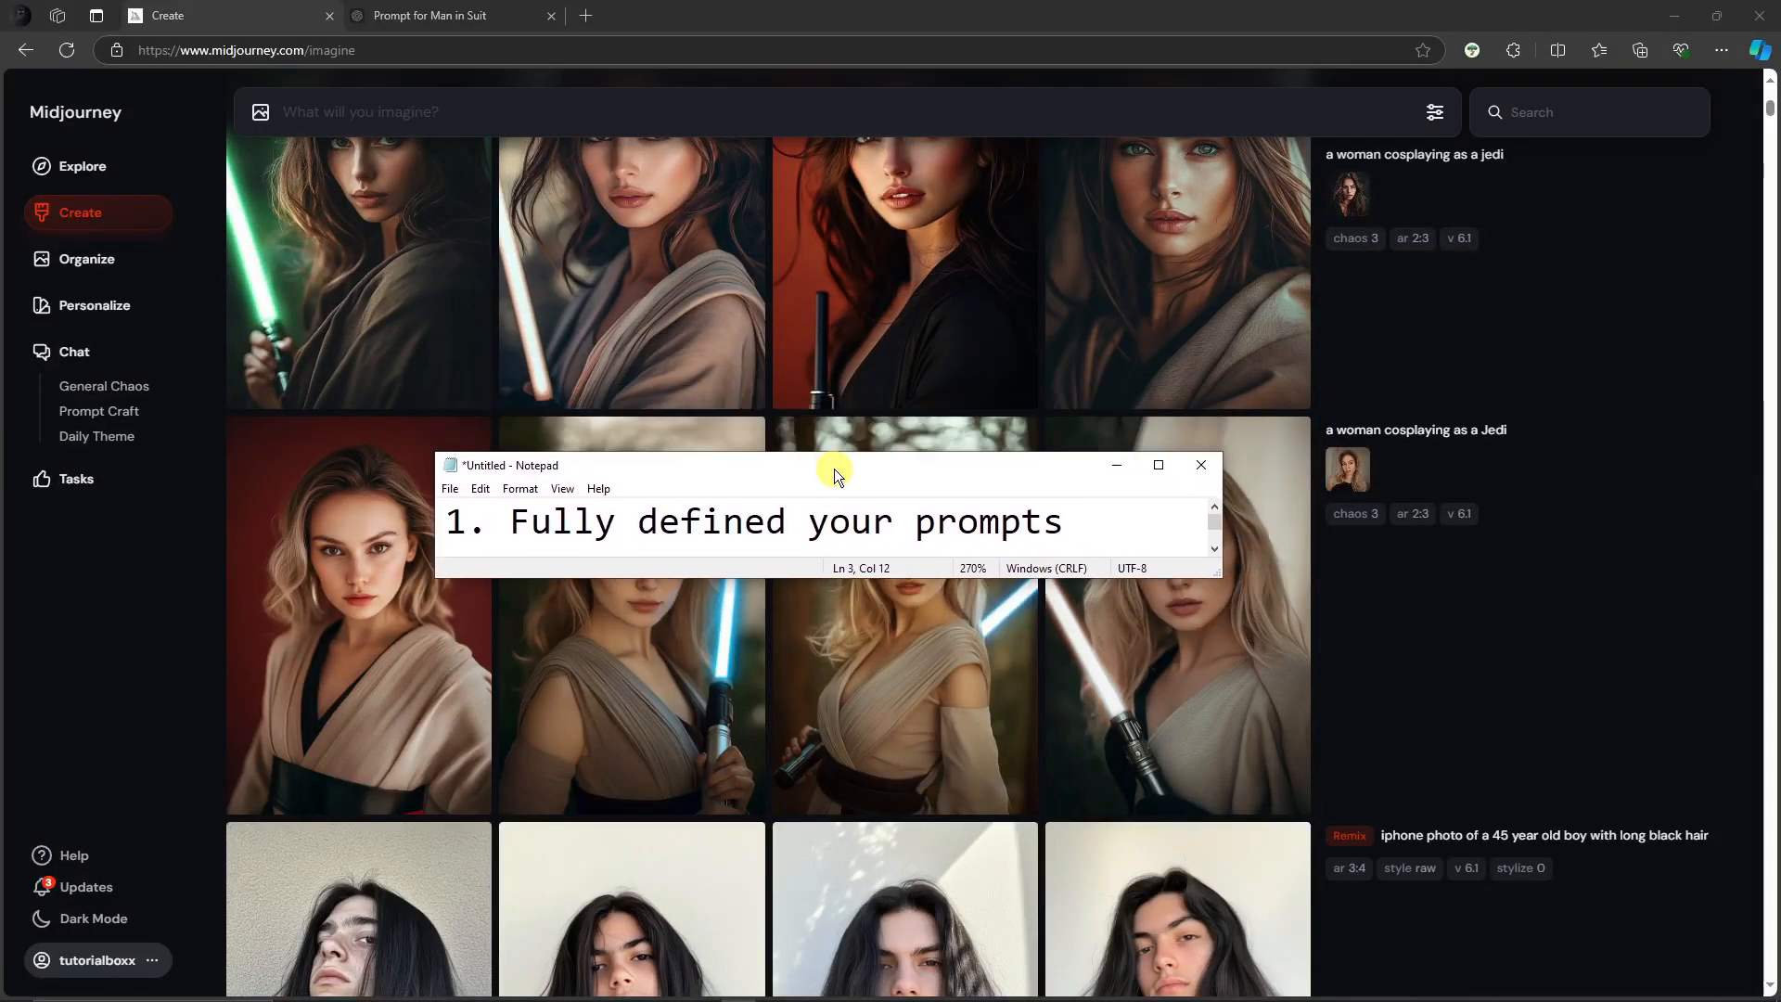
left_click(1119, 465)
In the Explore gallery, open the image of the warrior in the golden helmet and highlight its full prompt text for reading.
scroll(922, 529, "up", 15)
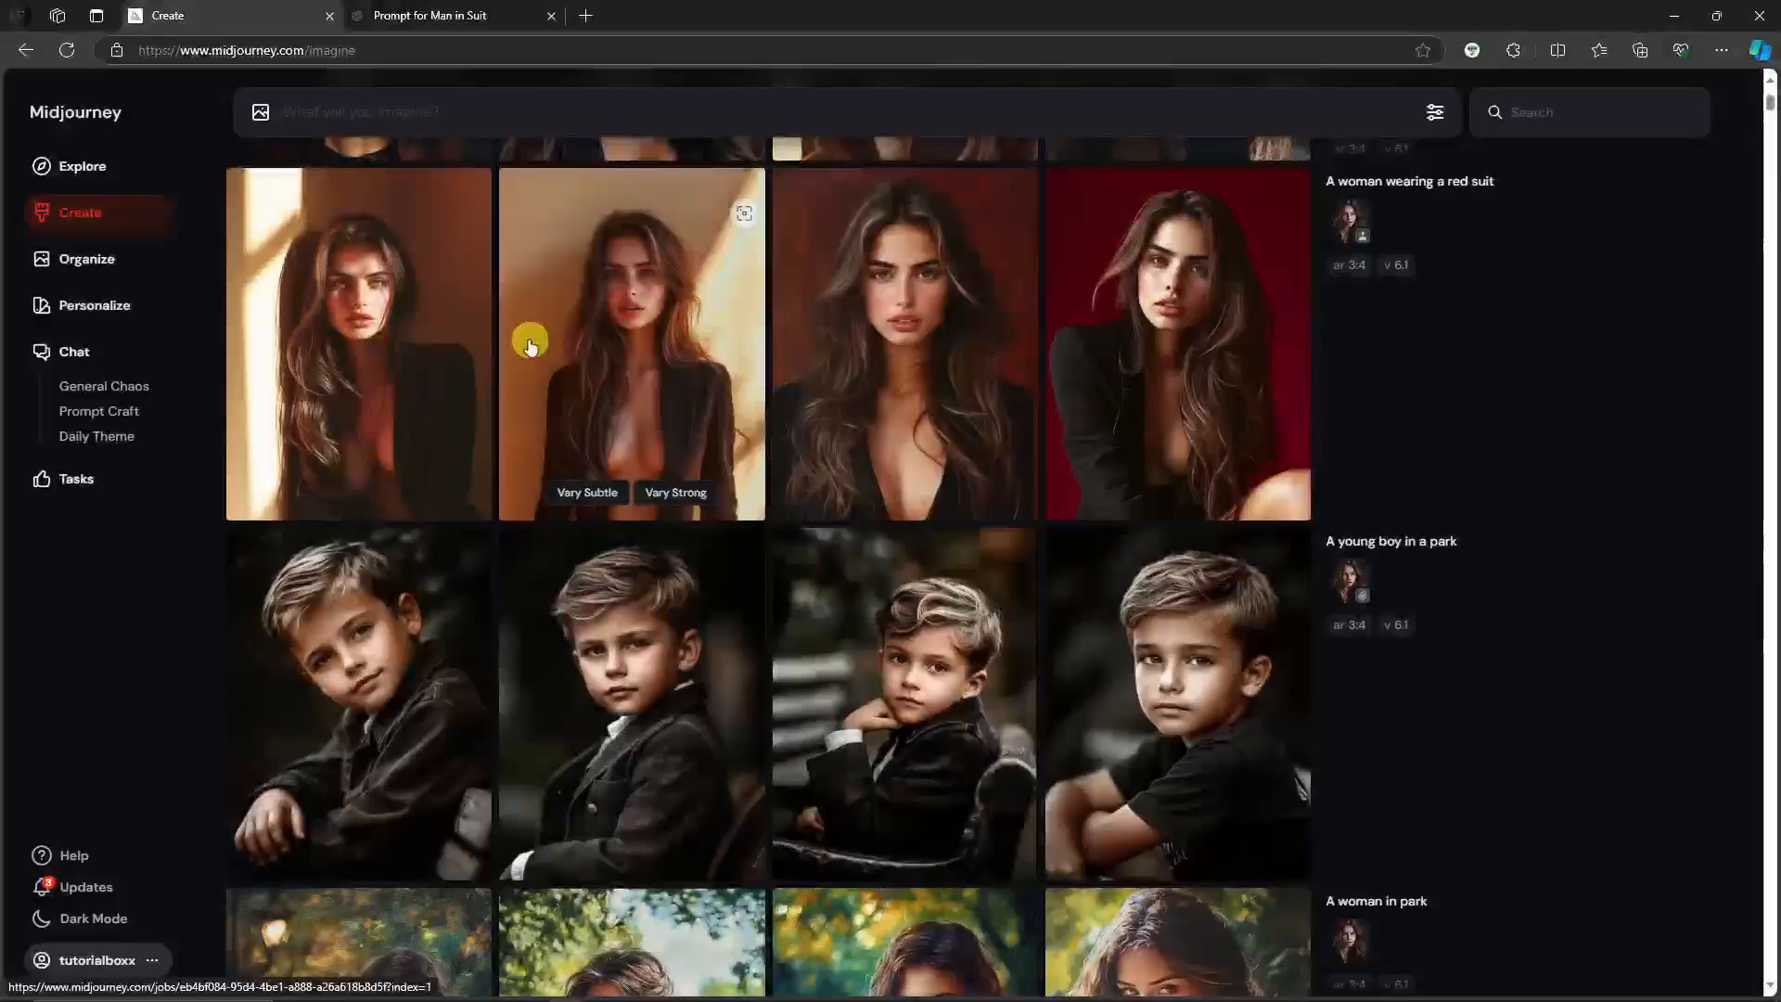
scroll(955, 340, "up", 10)
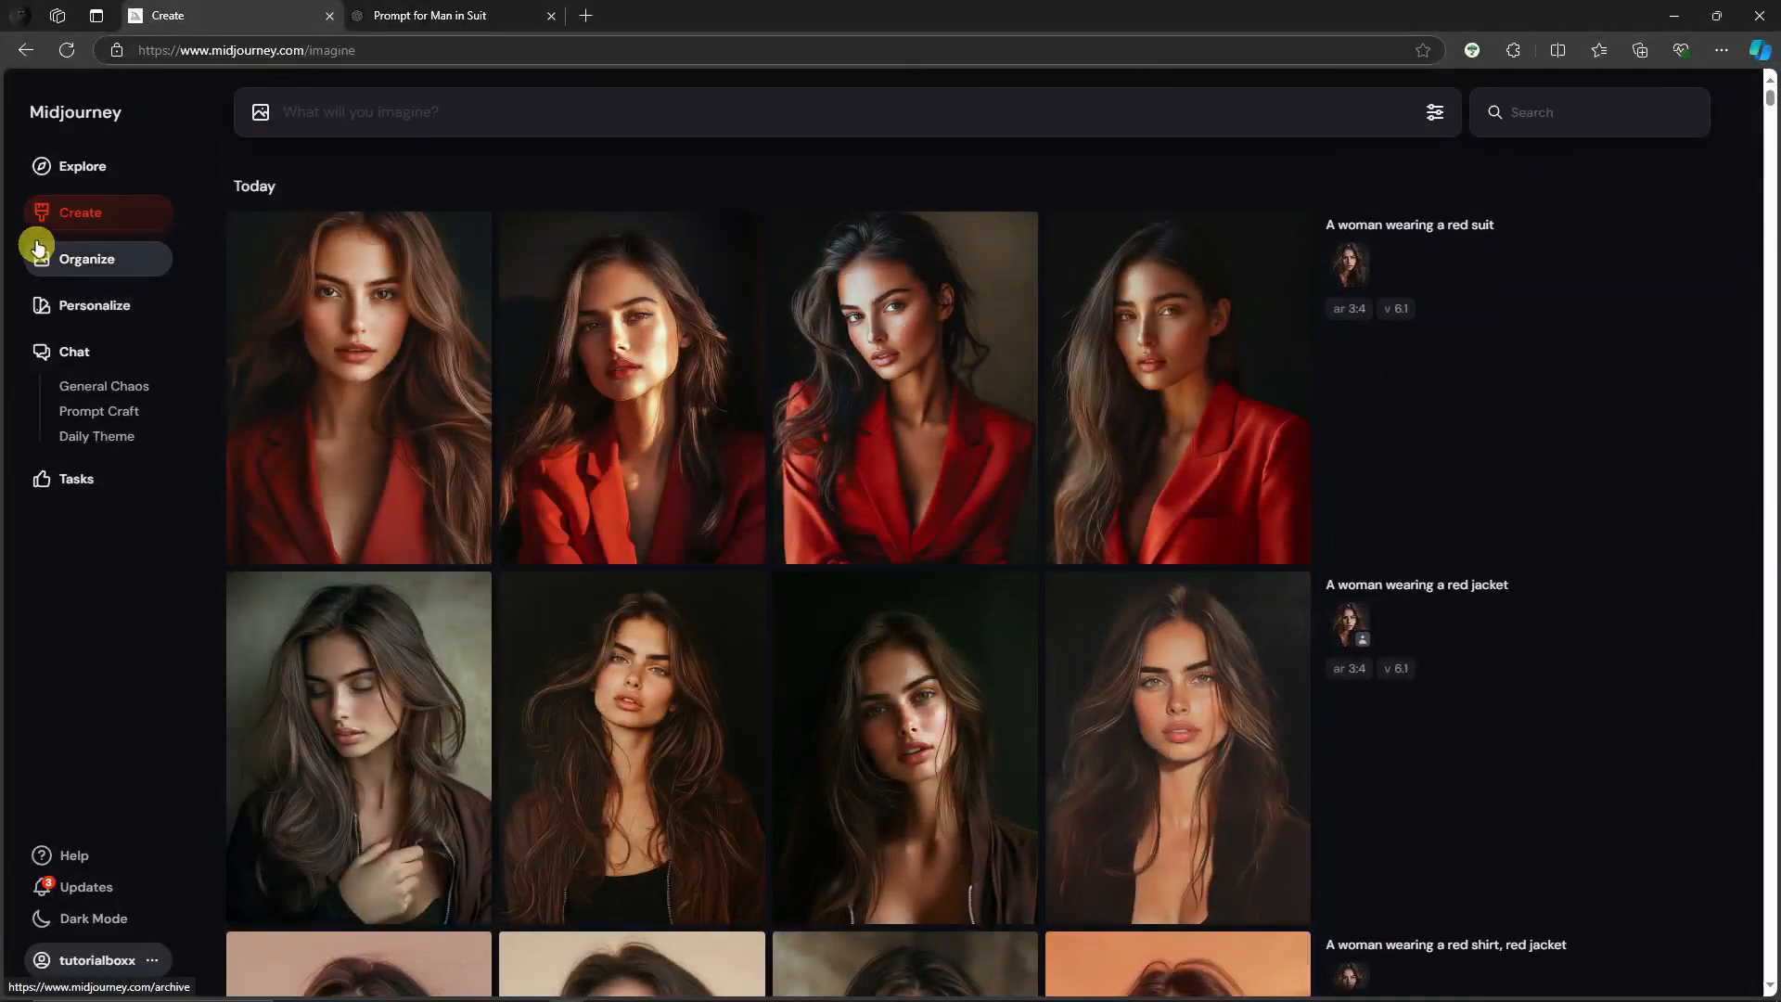
left_click(54, 165)
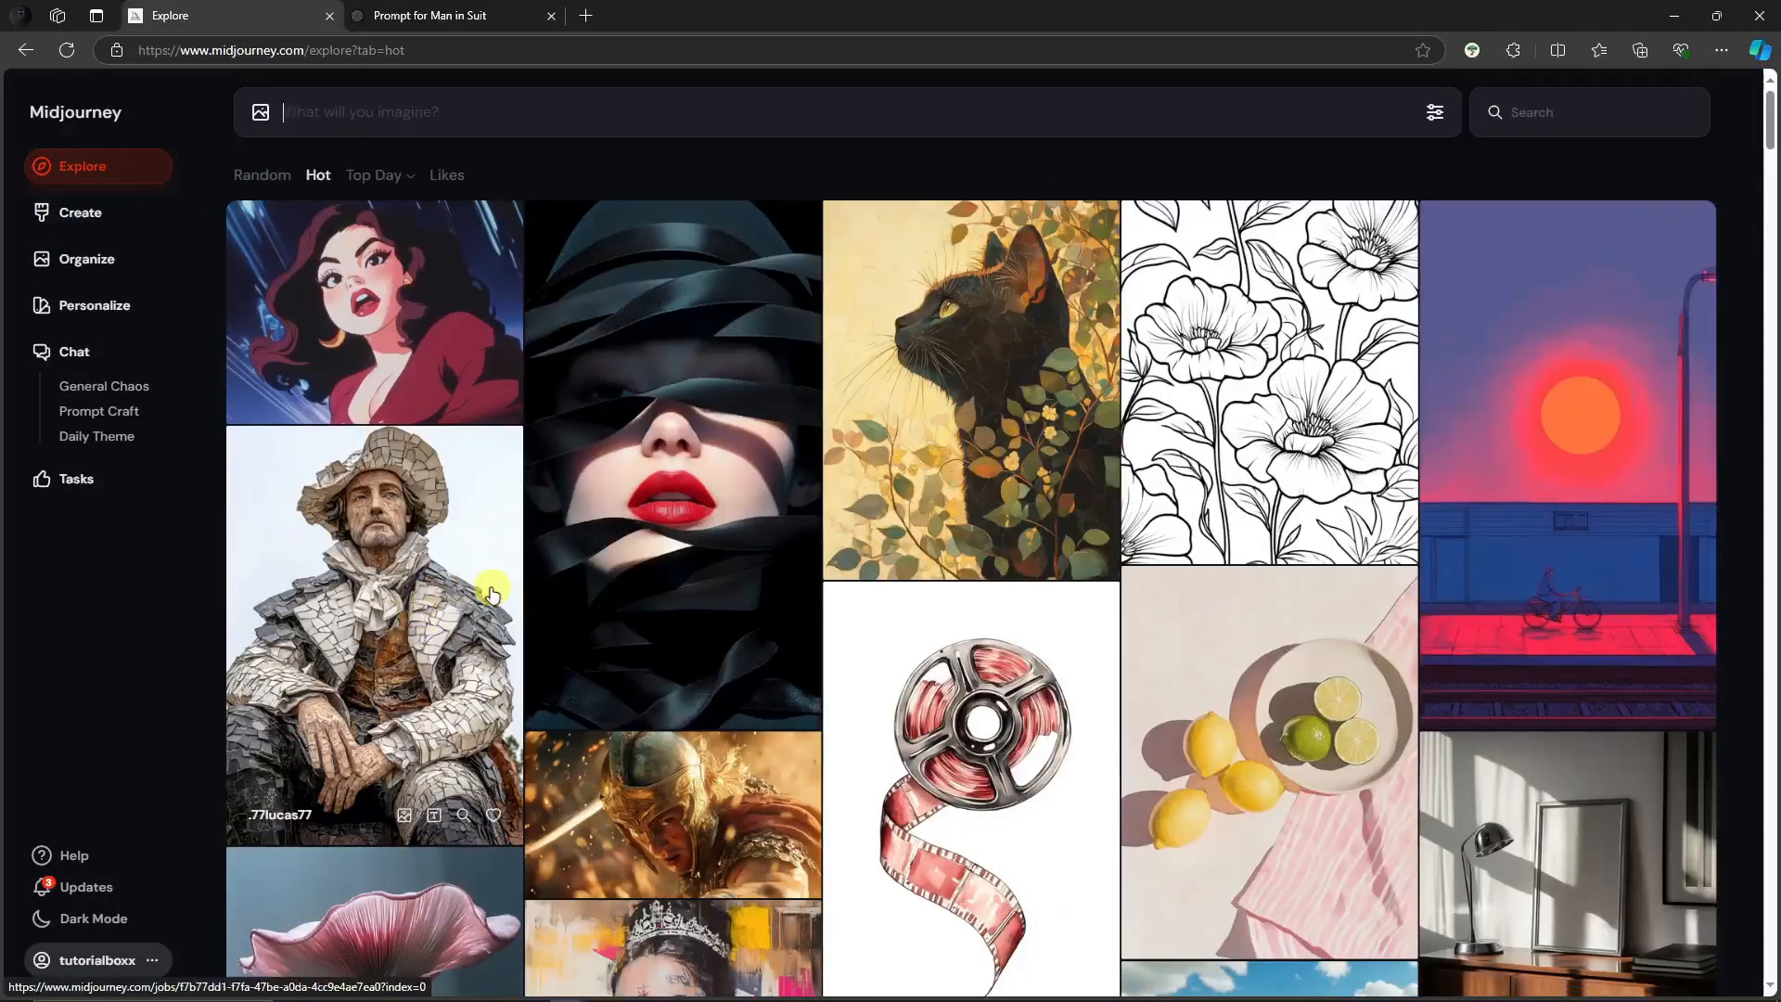
scroll(492, 590, "down", 5)
left_click(664, 349)
left_click_drag(1406, 195, 1526, 497)
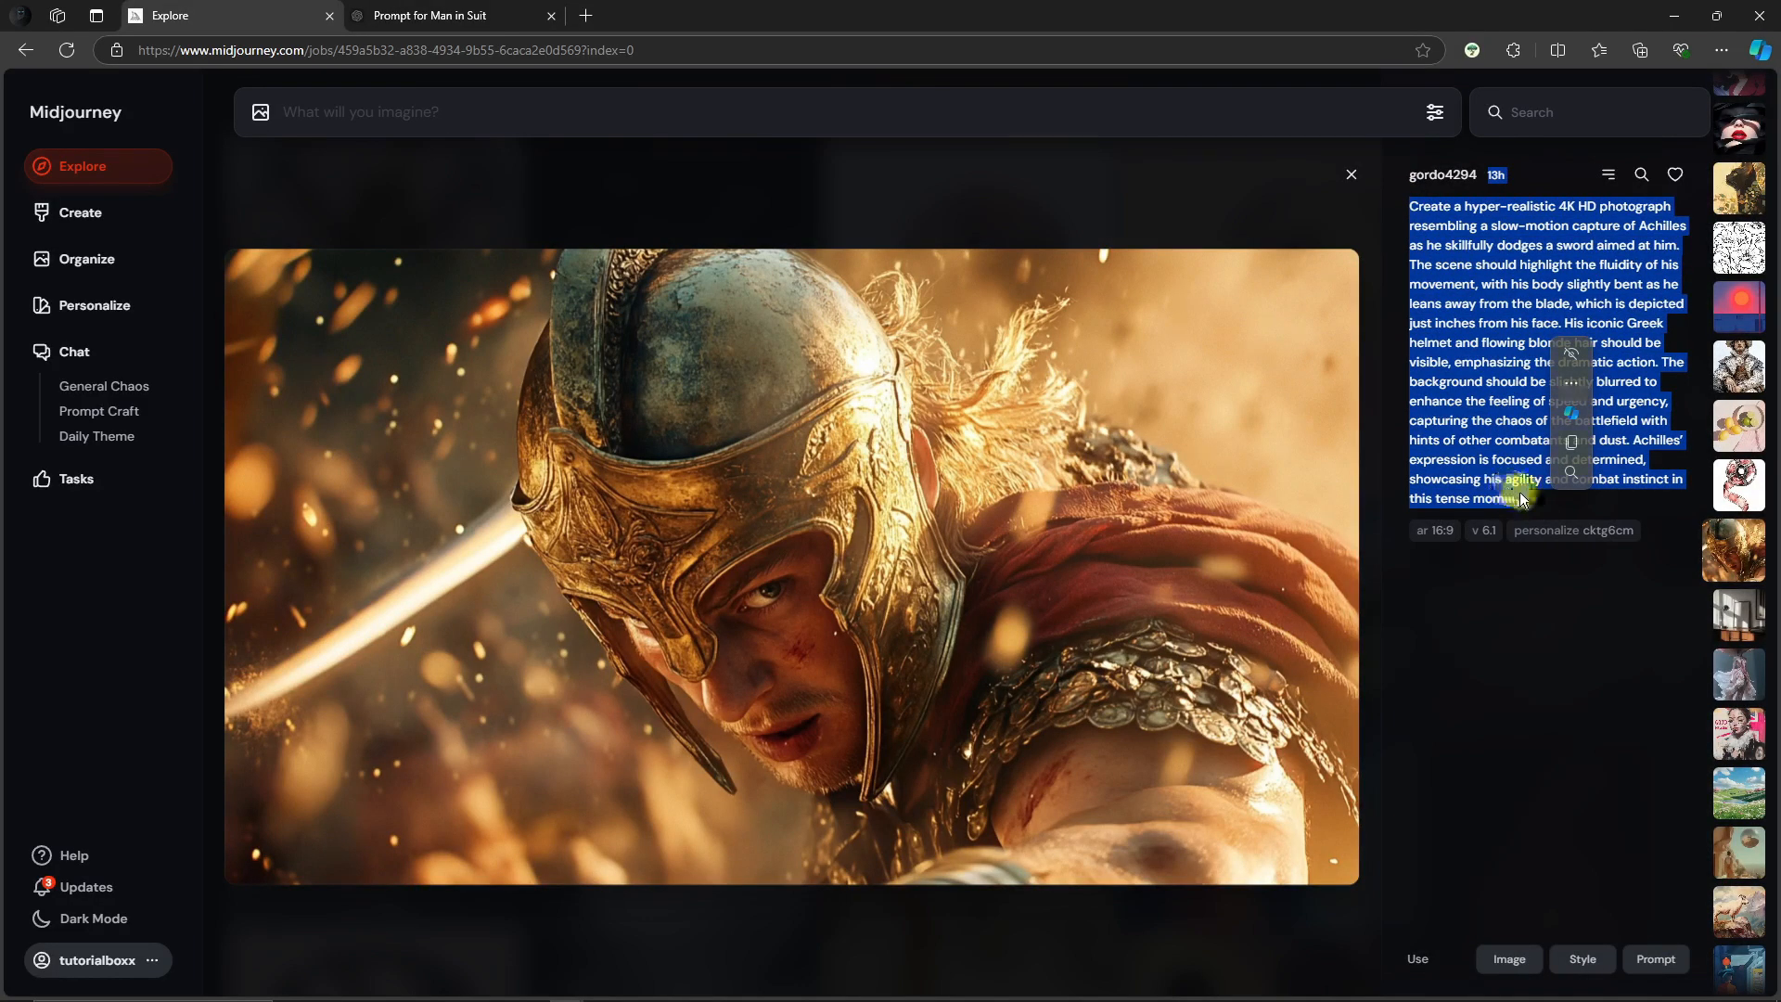
left_click(676, 362)
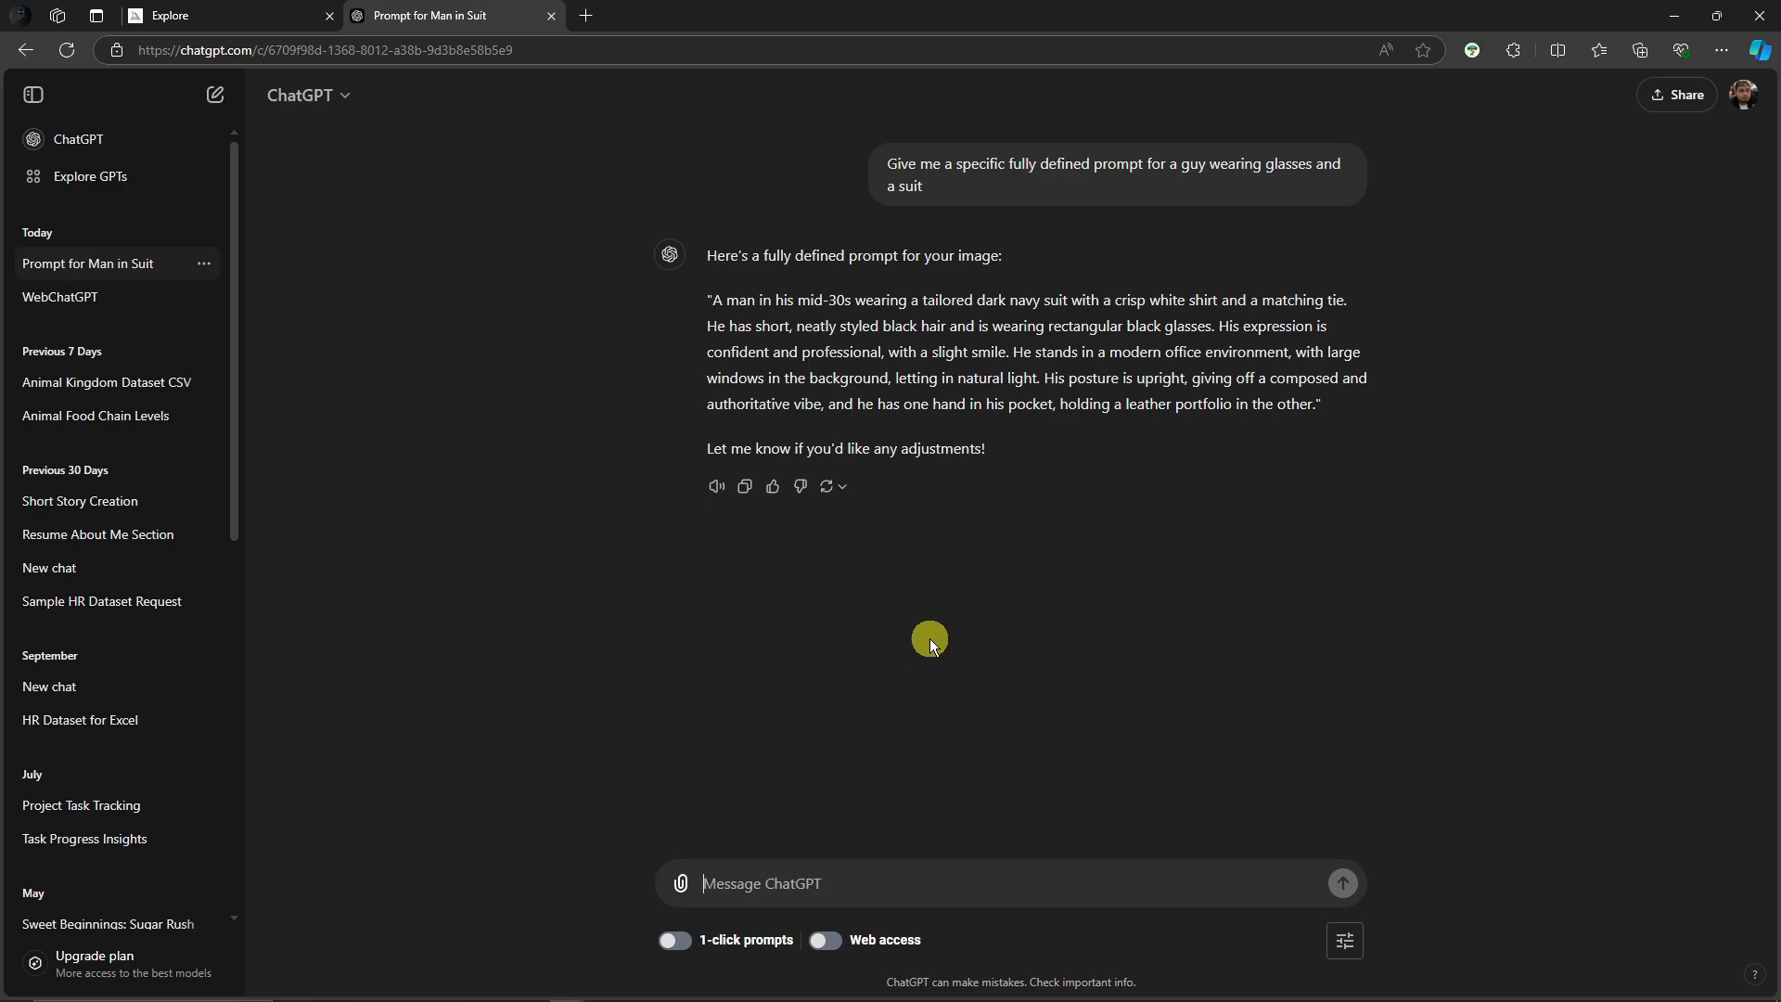
In the ChatGPT chat "Prompt for Man in Suit", copy the generated prompt about a man in his mid-30s in a dark navy suit.
left_click_drag(889, 170, 1040, 164)
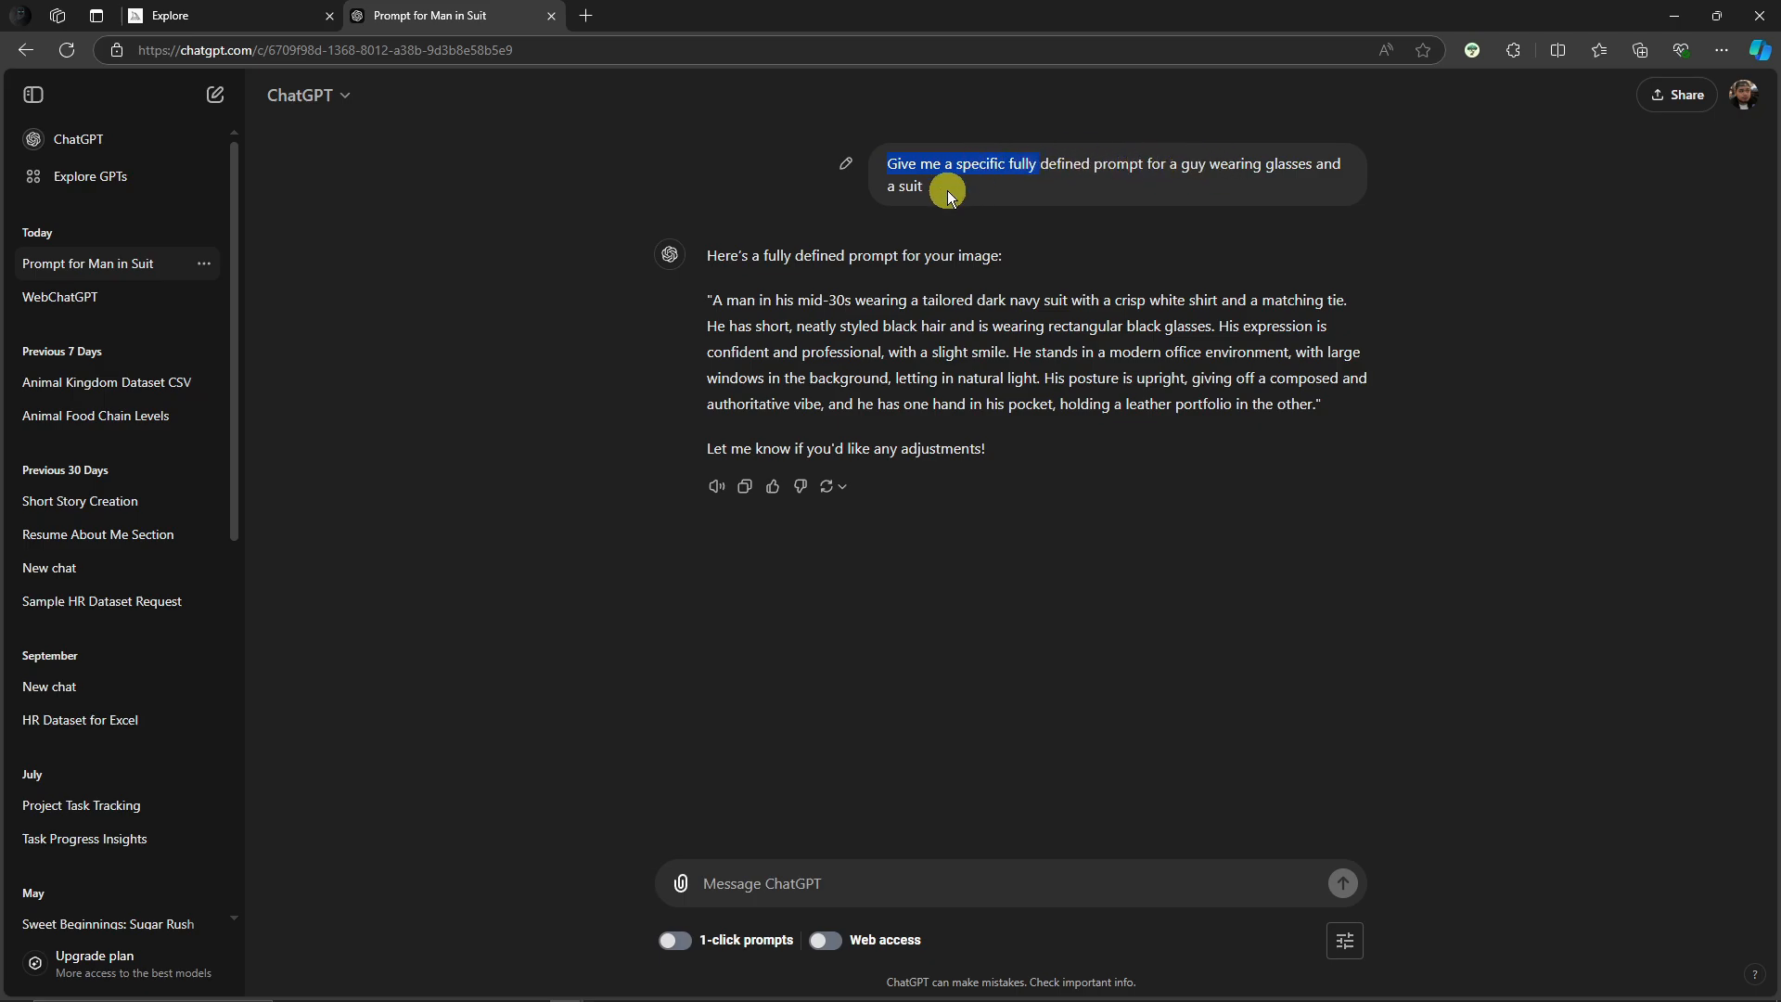
left_click_drag(1203, 376, 1318, 404)
right_click(842, 310)
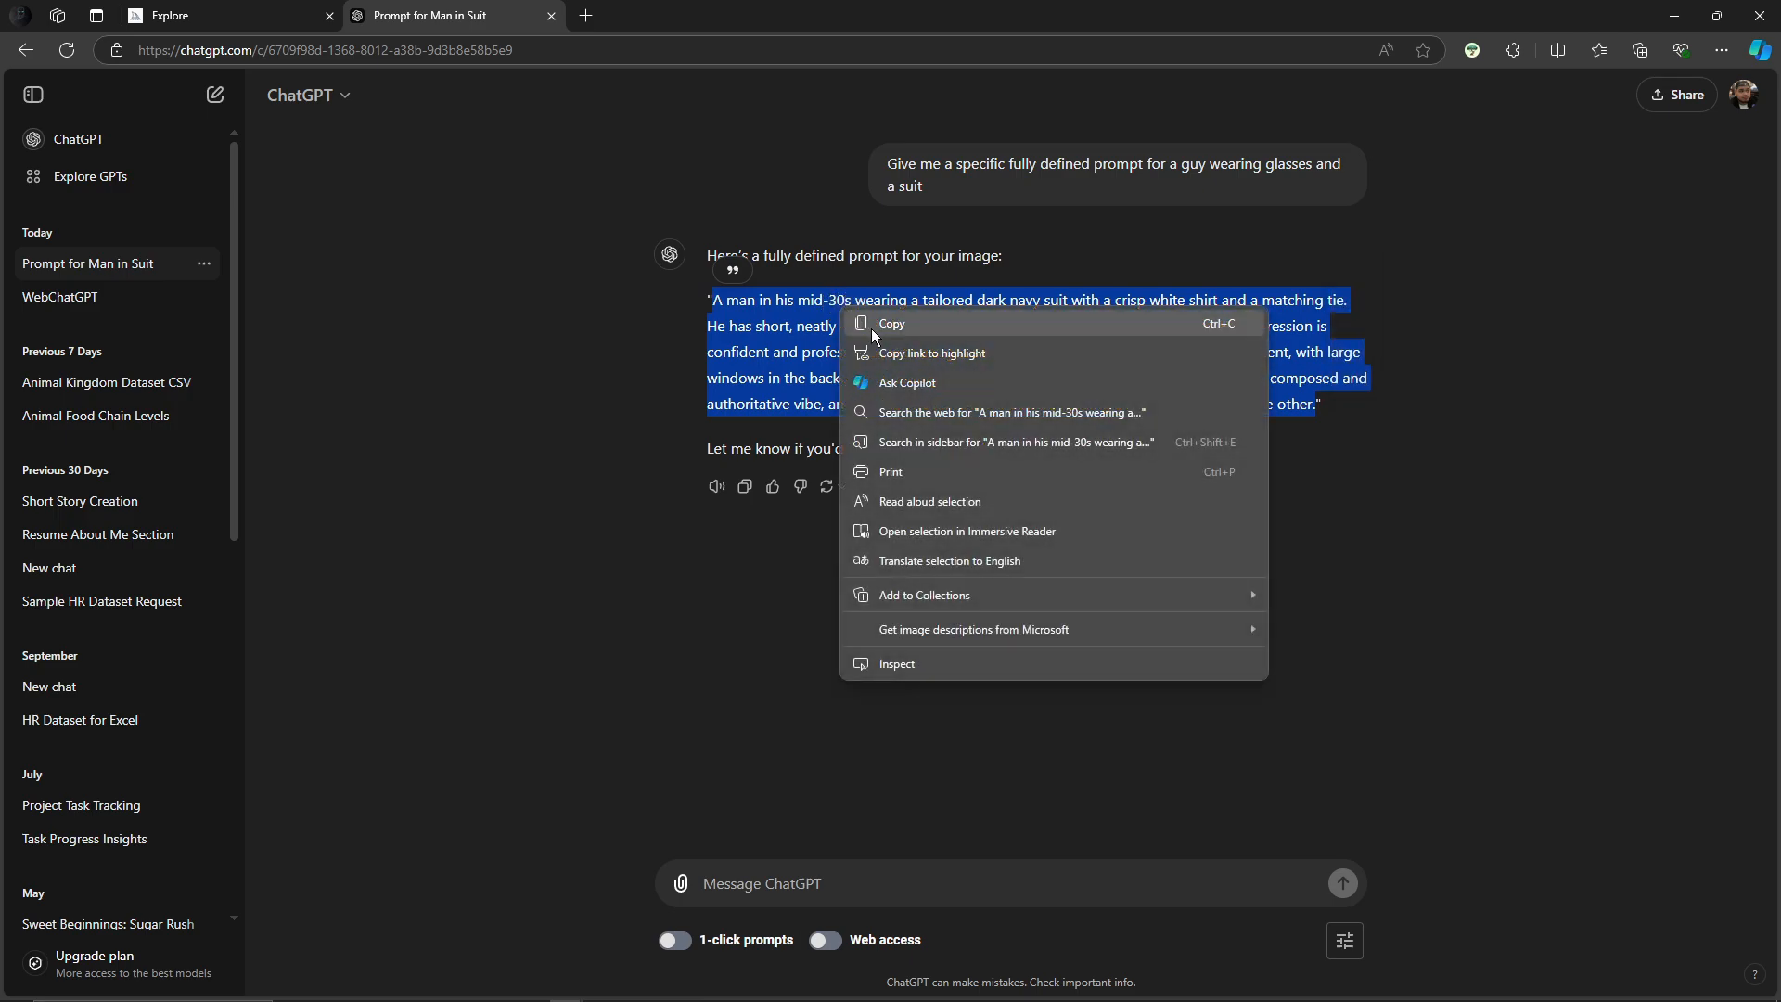
left_click(891, 322)
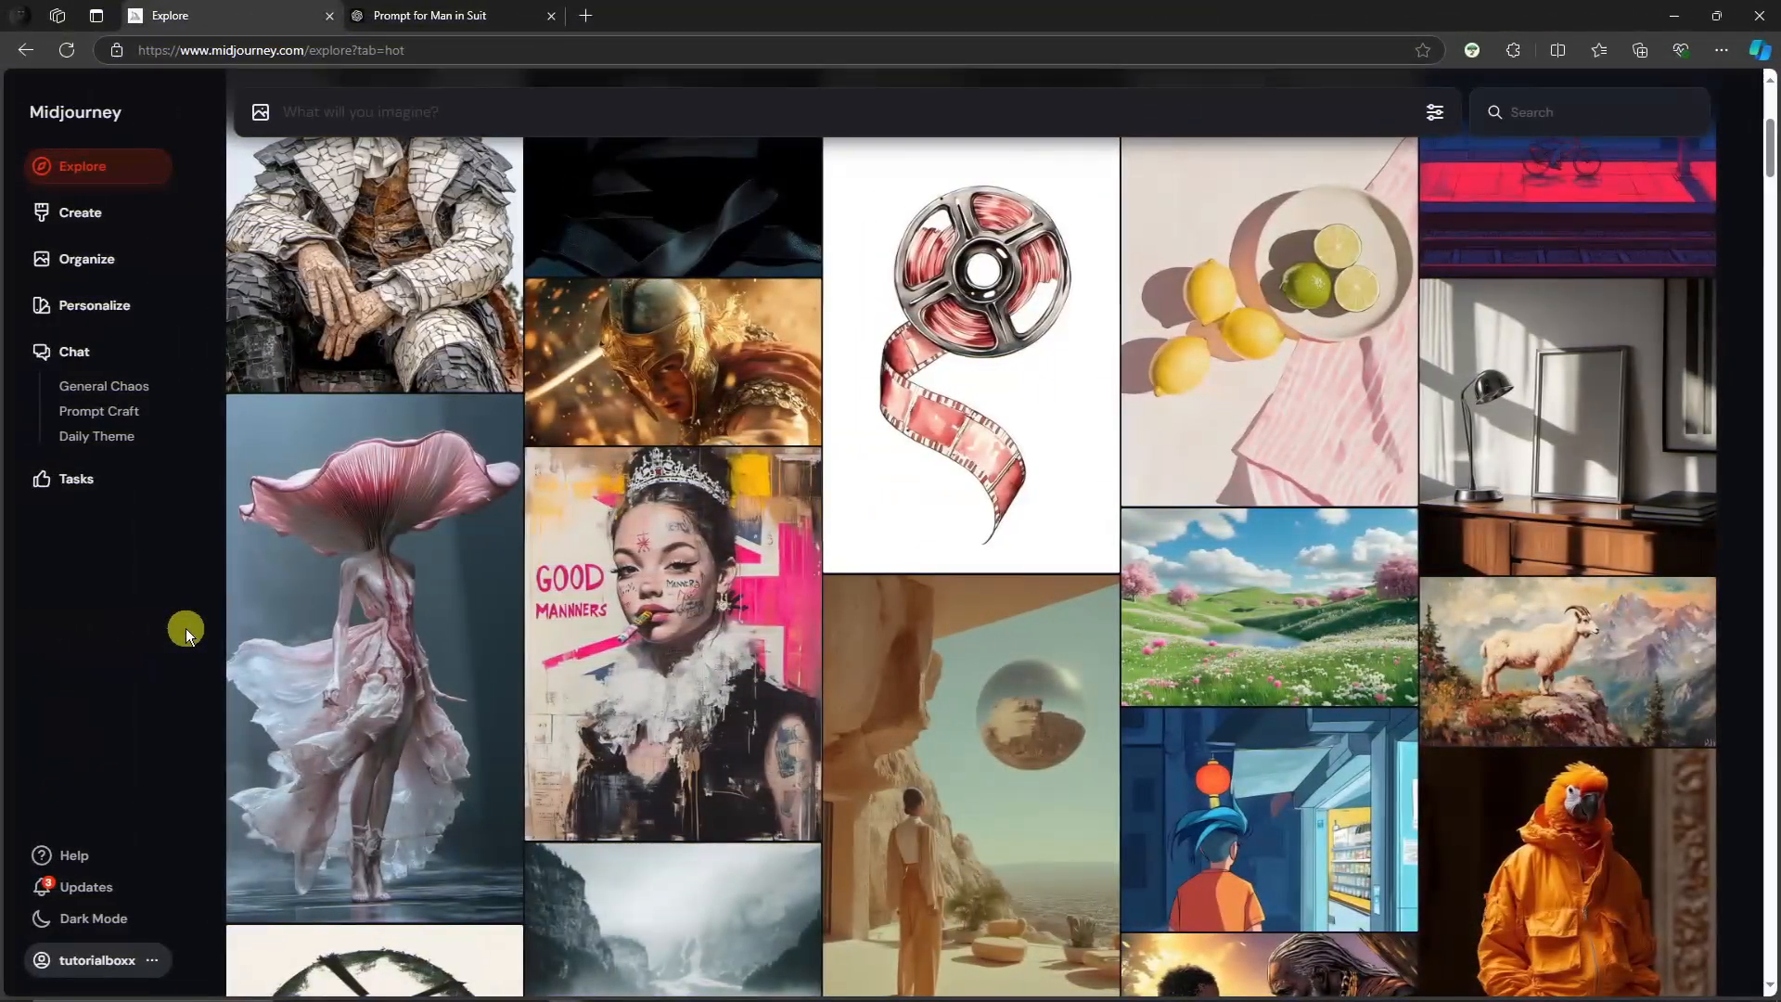
Paste the copied prompt into Midjourney's prompt field and review the image settings, including the stylization and the model version choices.
left_click(383, 116)
key("ctrl+v")
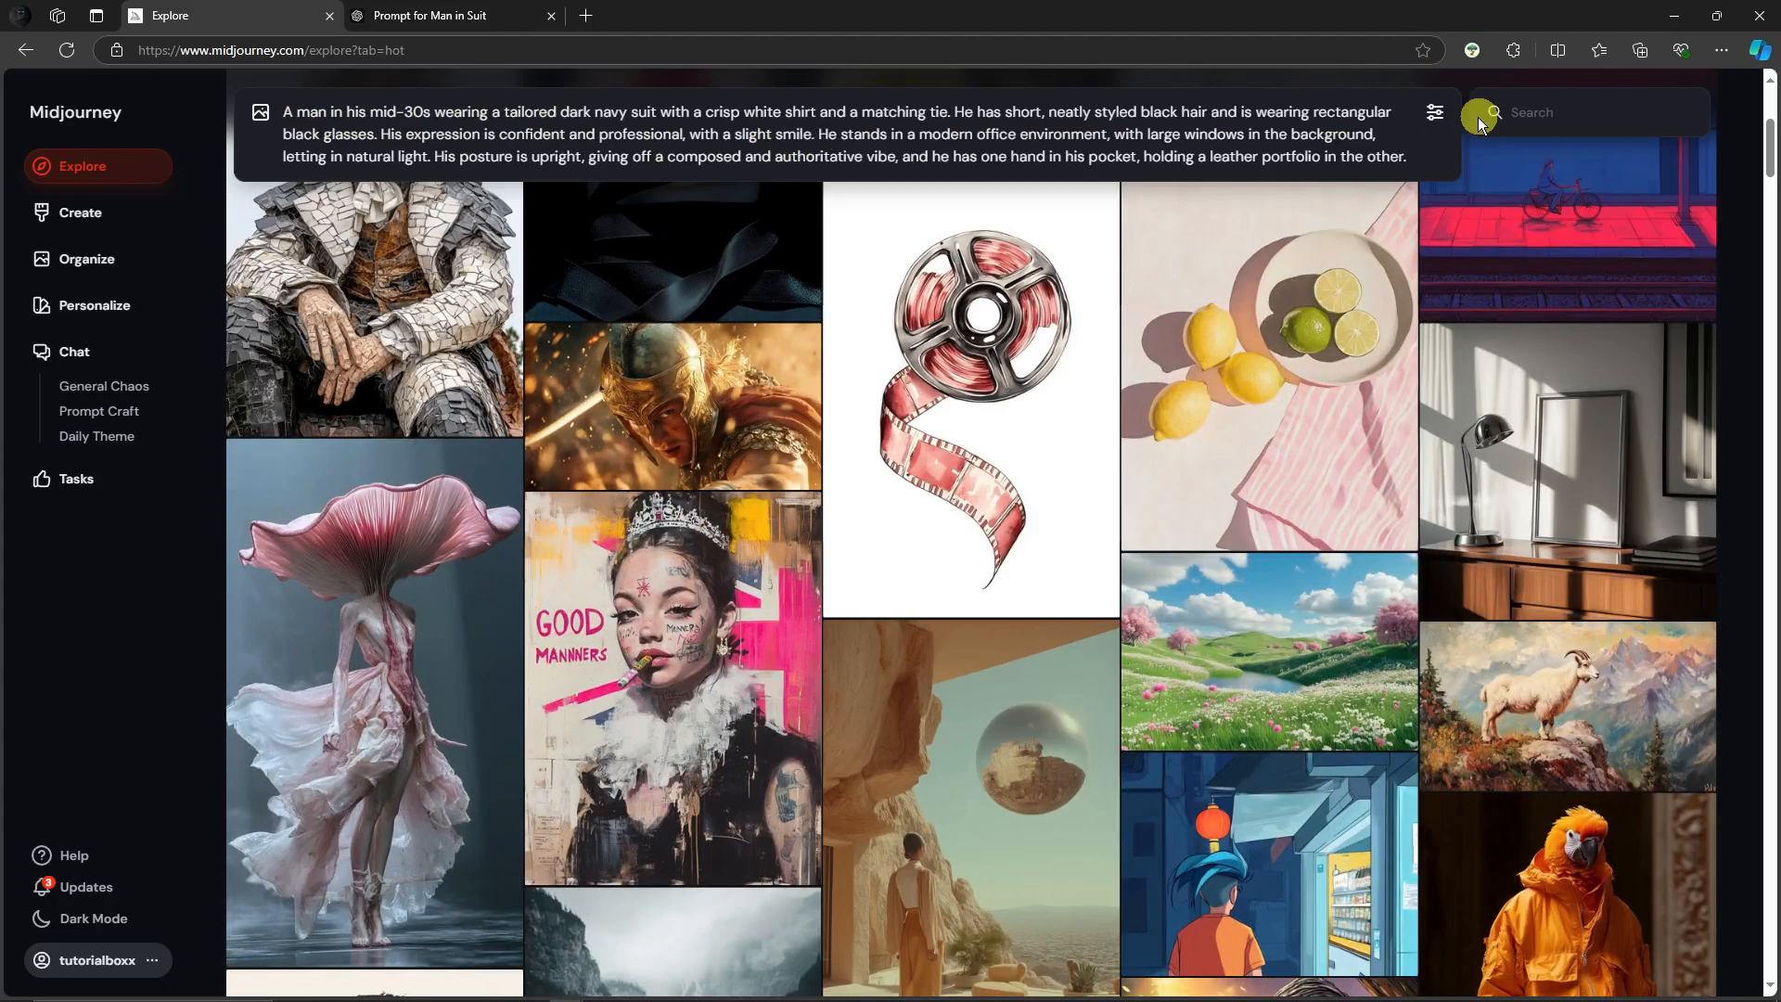
left_click(1435, 114)
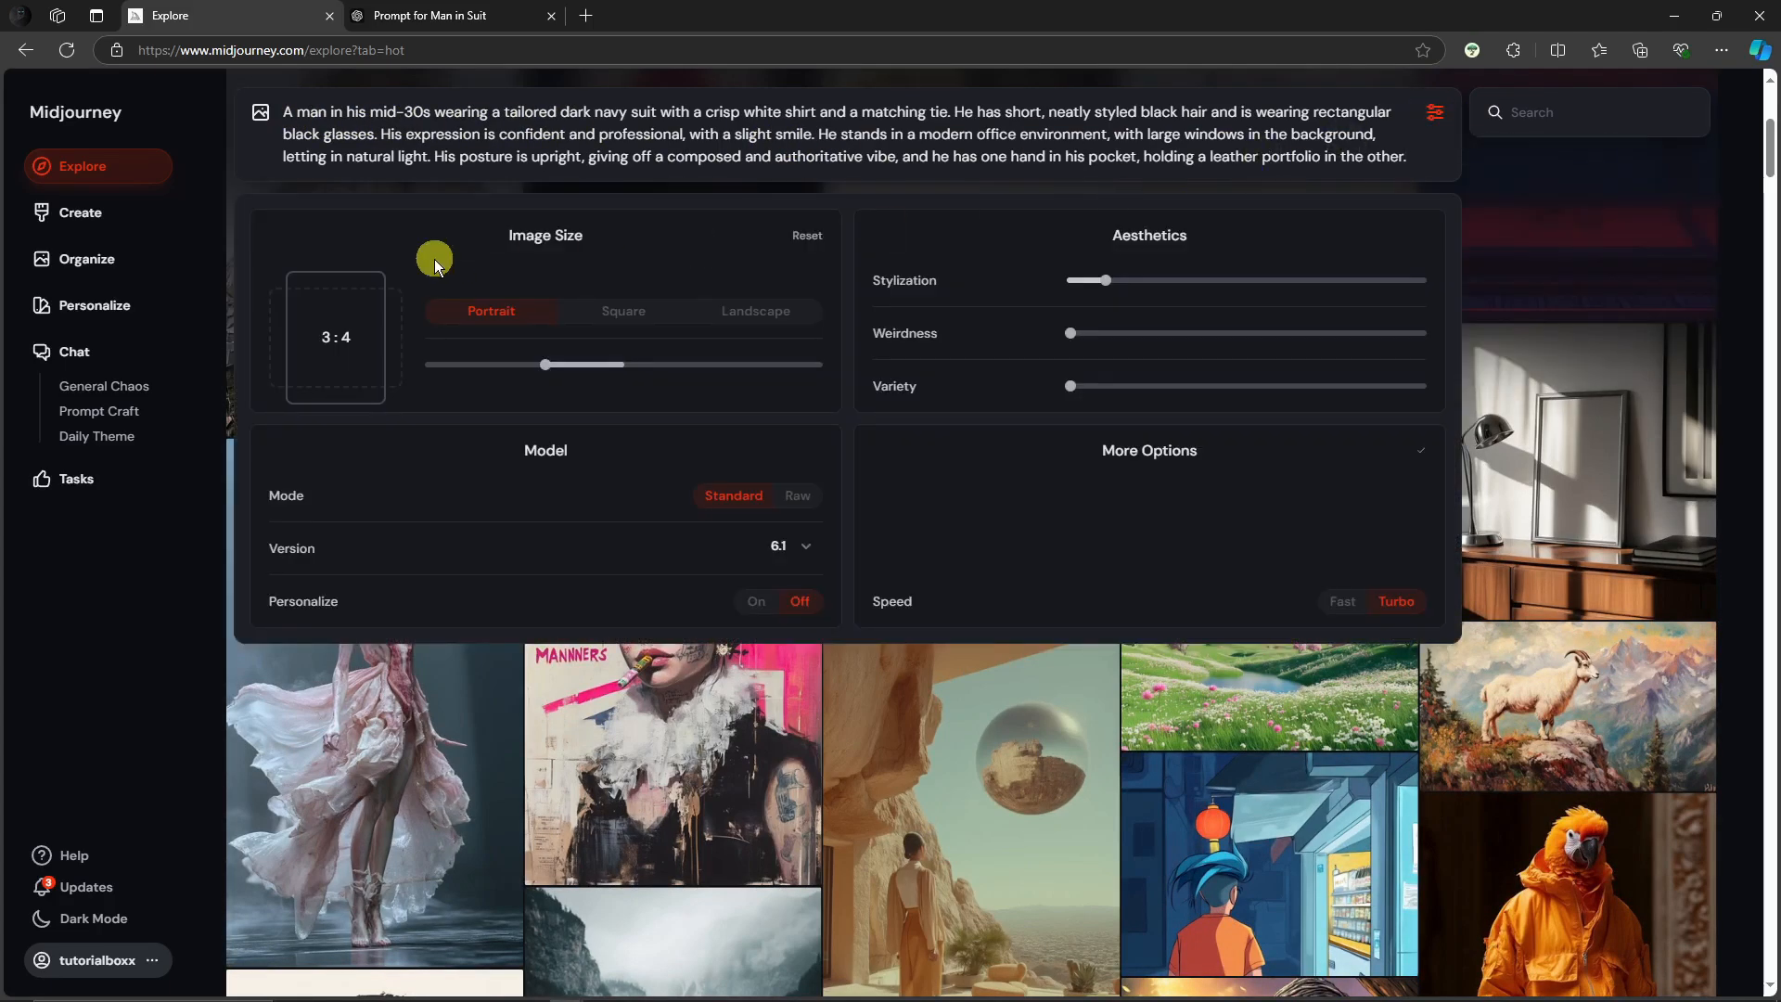
mouse_move(1105, 286)
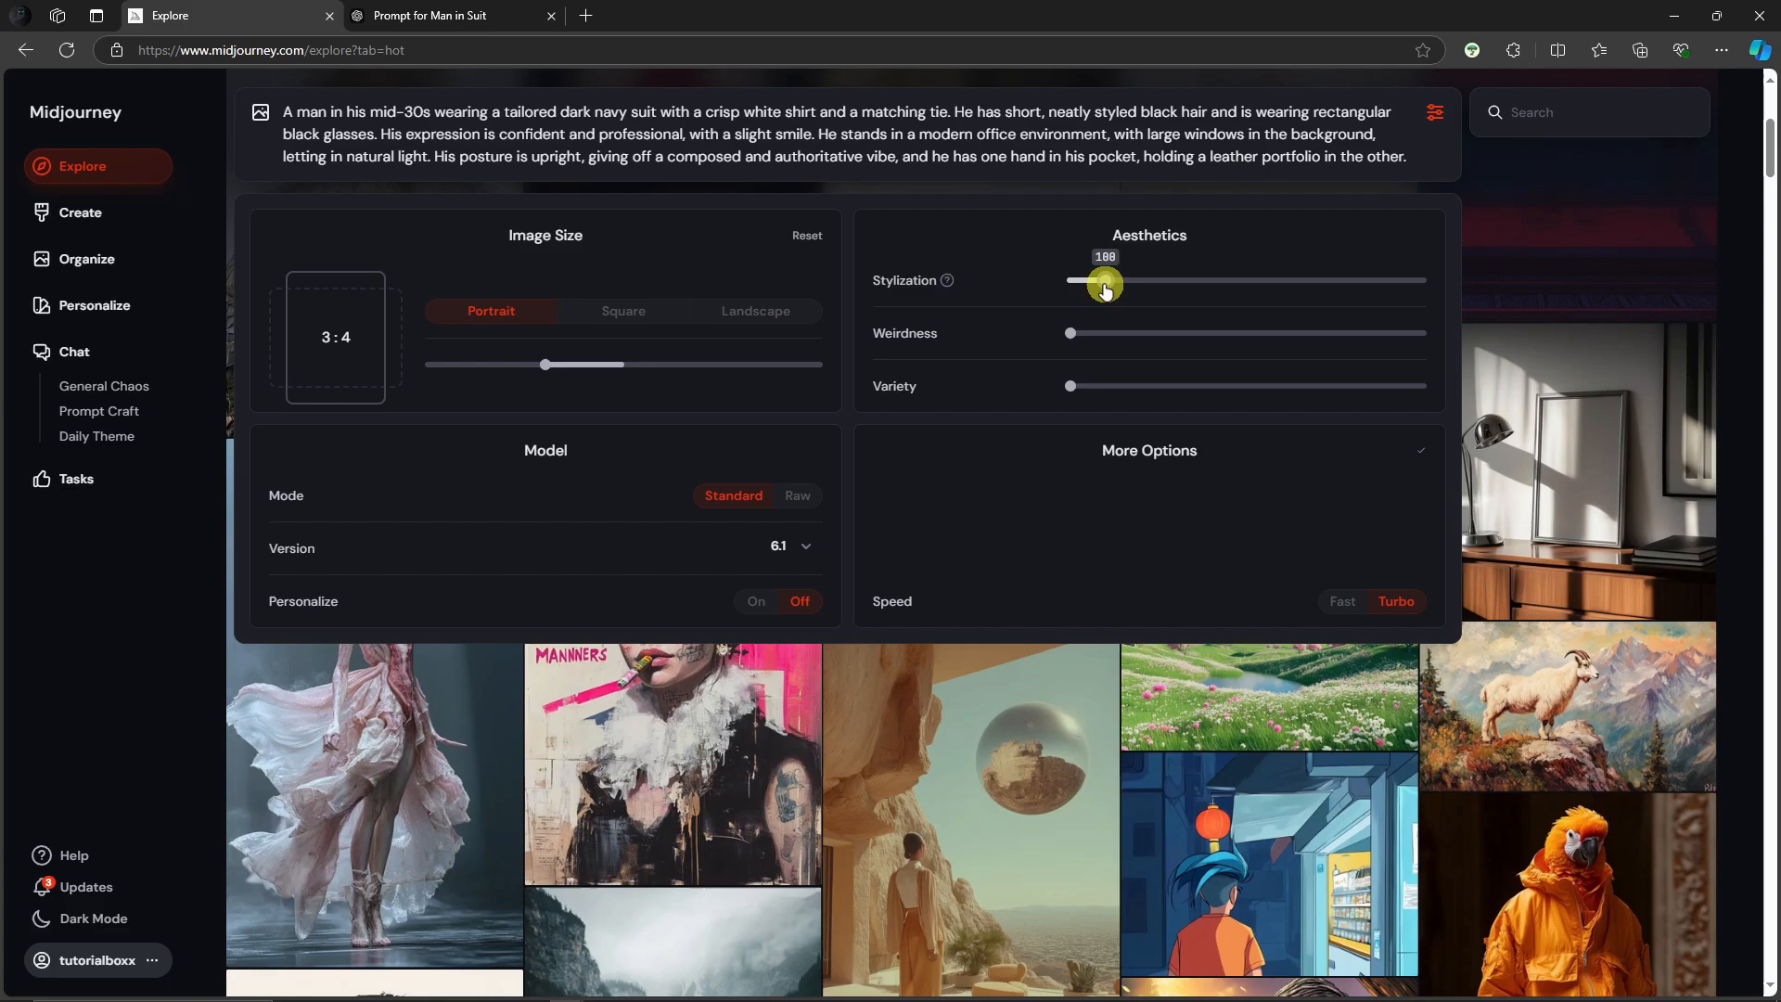
left_click(788, 547)
left_click(956, 538)
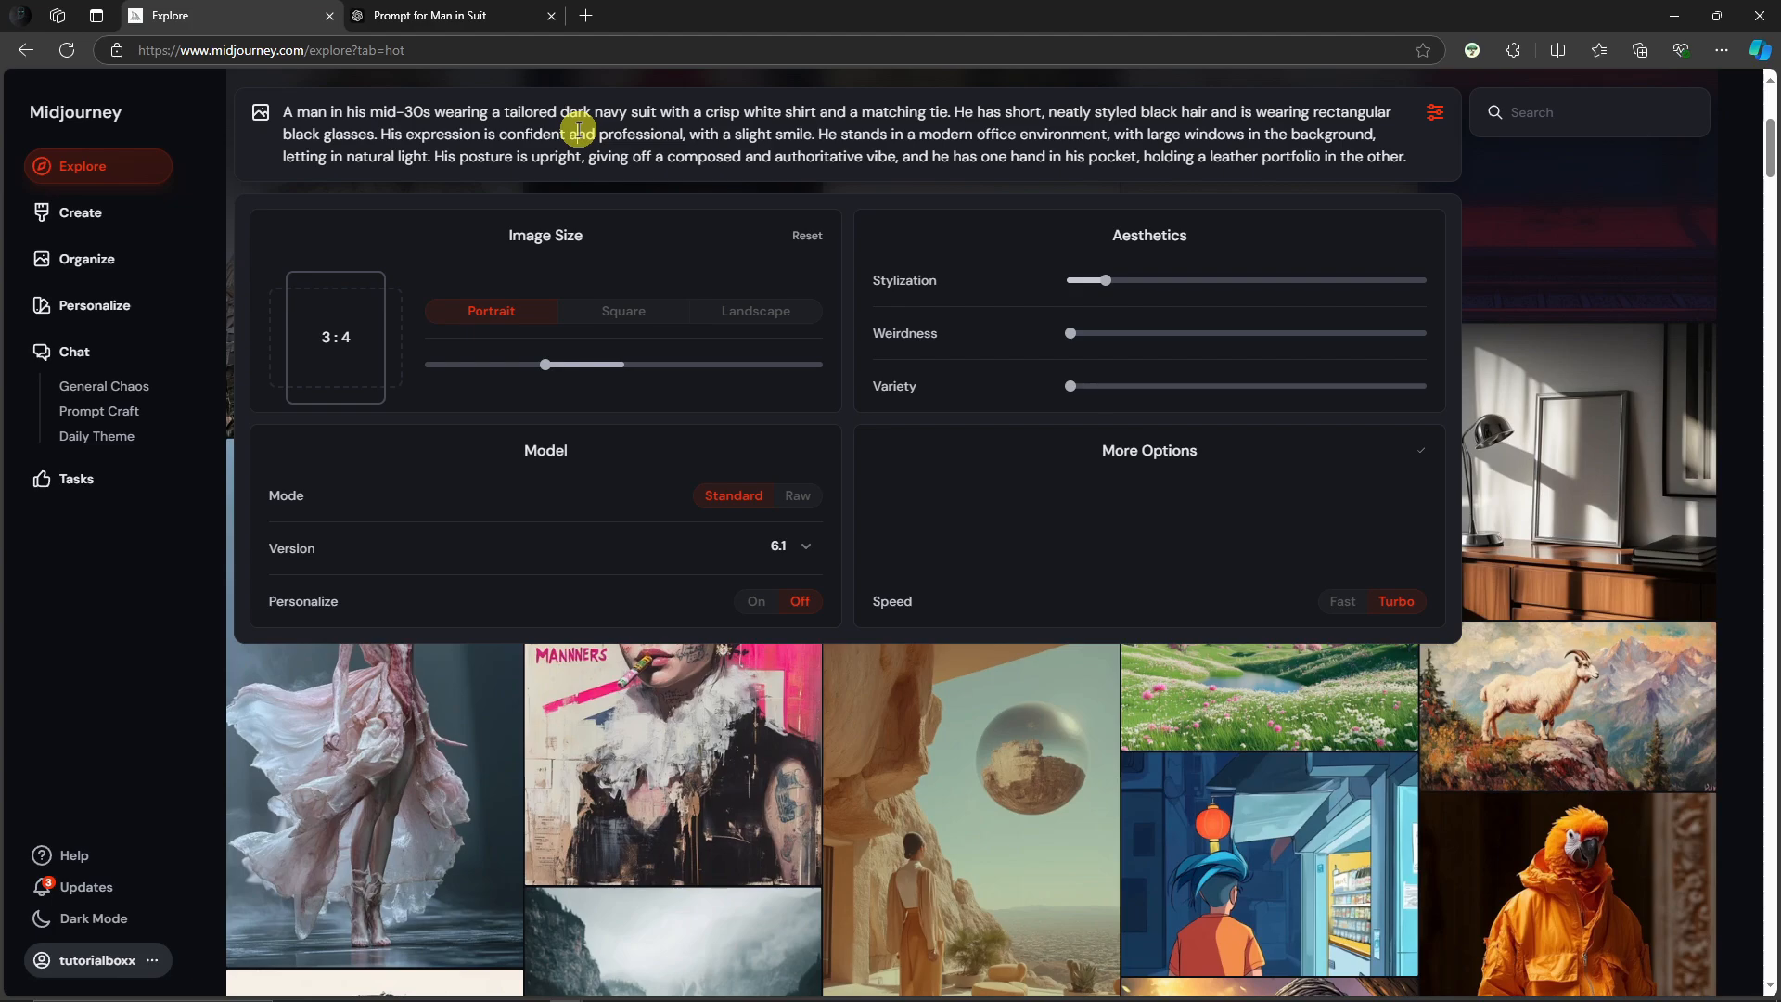
Generate images from the pasted prompt about the man in the navy suit and show them among the created images.
key("Return")
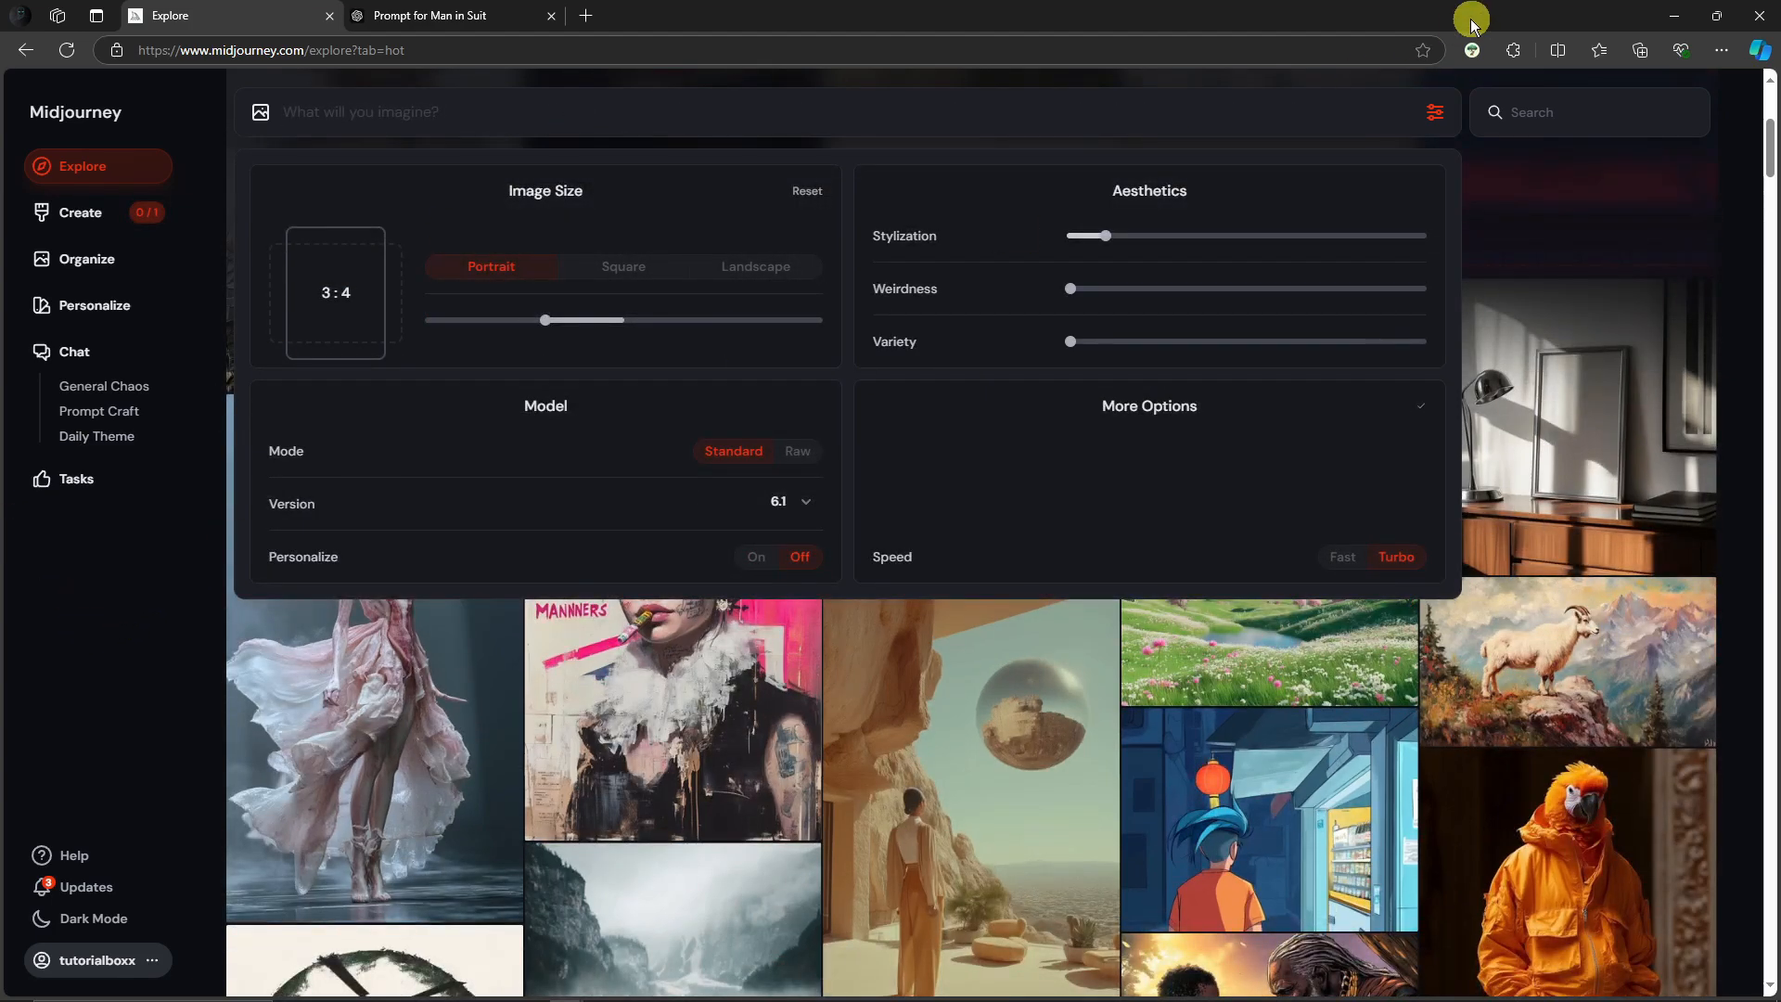
left_click(1435, 111)
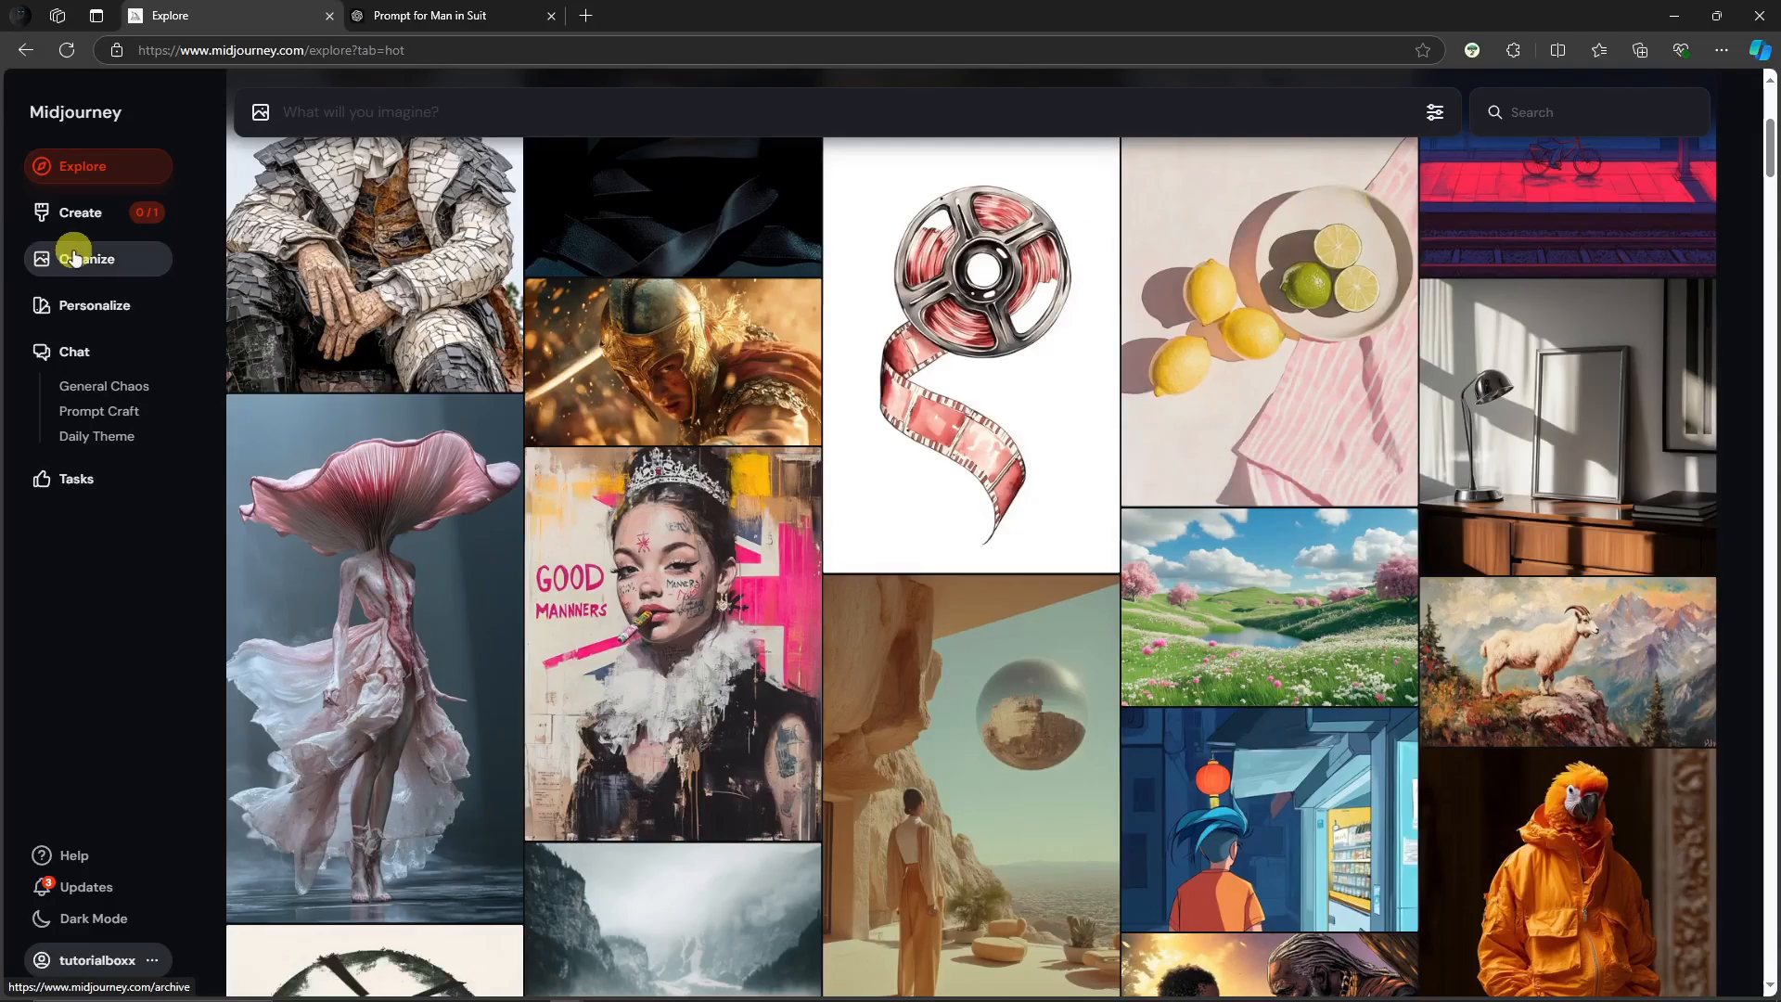
left_click(116, 222)
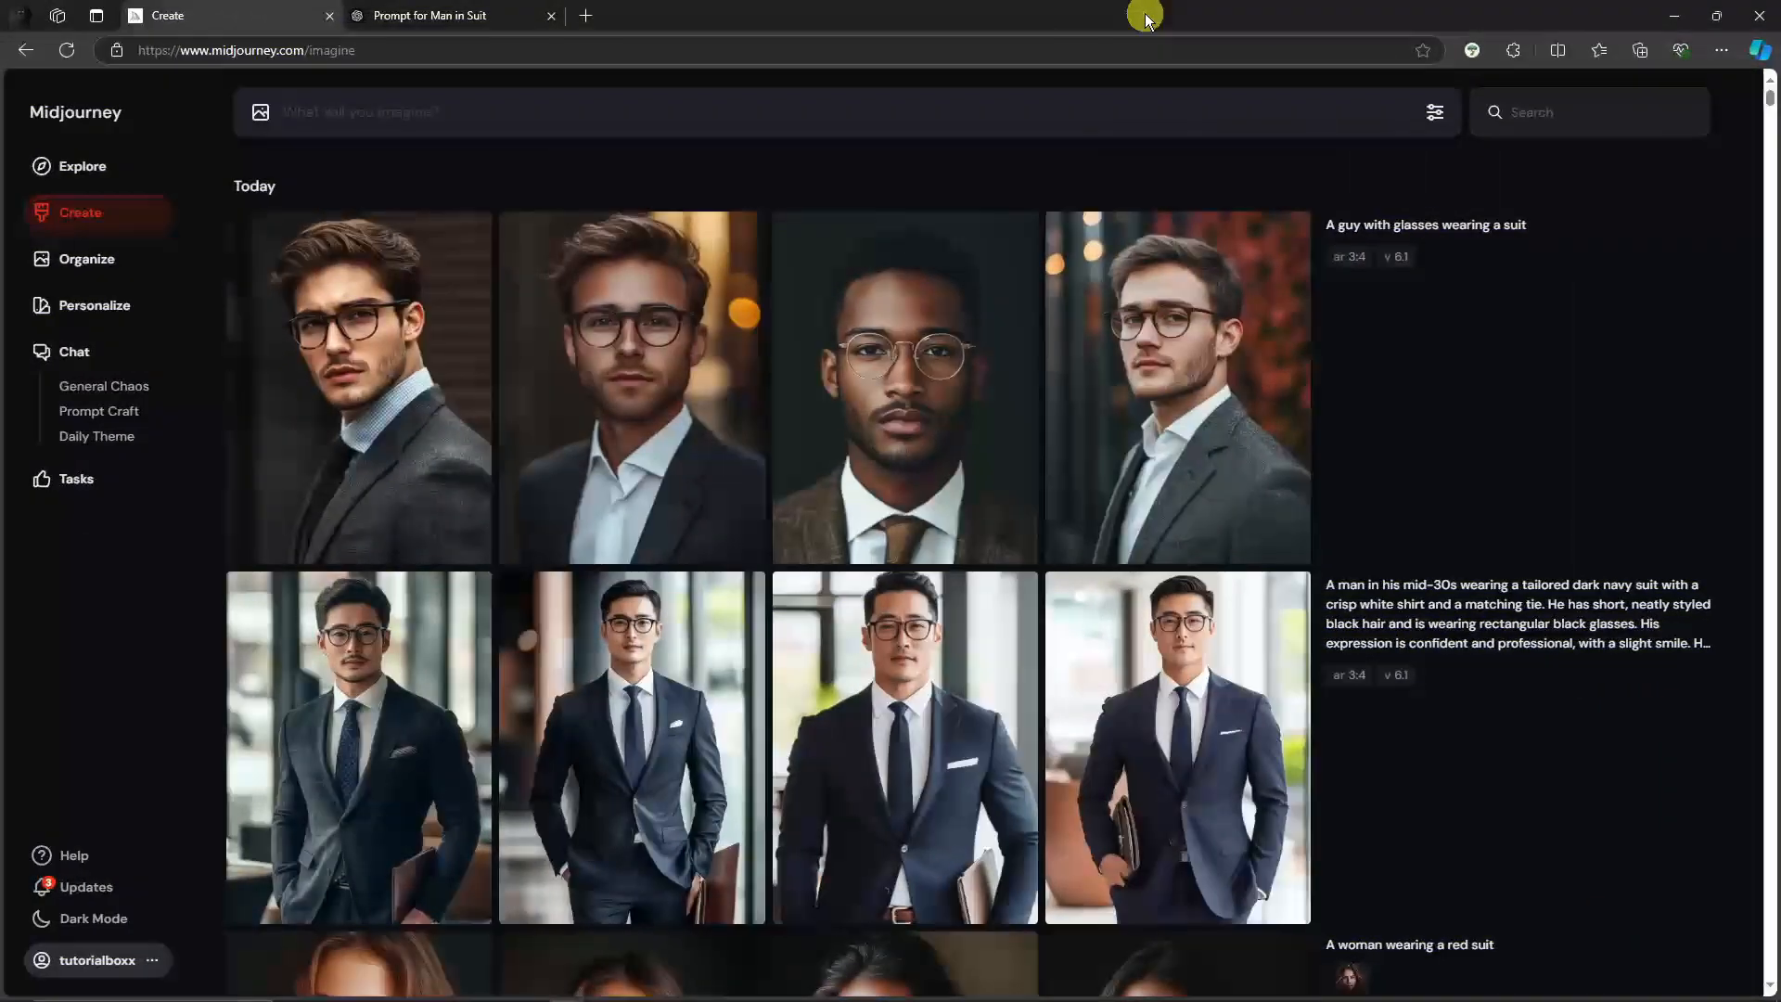
Page through the enlarged images generated from the prompt about the man in the dark navy suit, comparing them with the prompt text.
scroll(1178, 306, "down", 2)
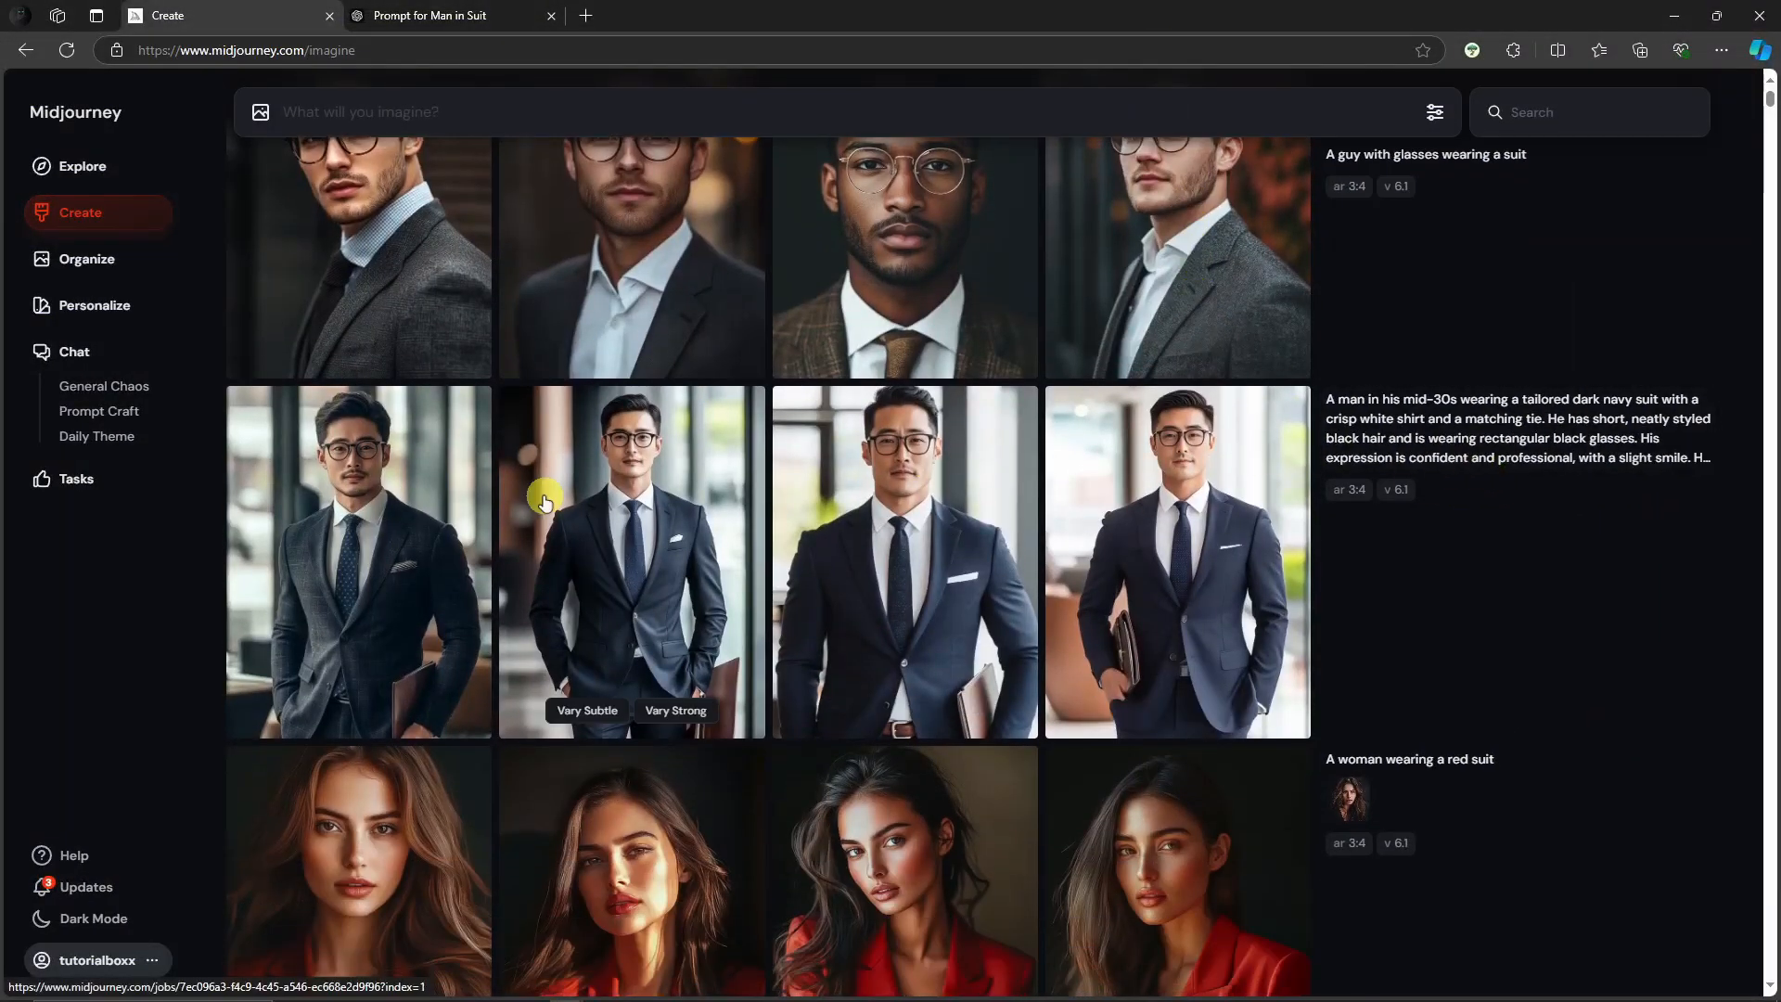
left_click(362, 460)
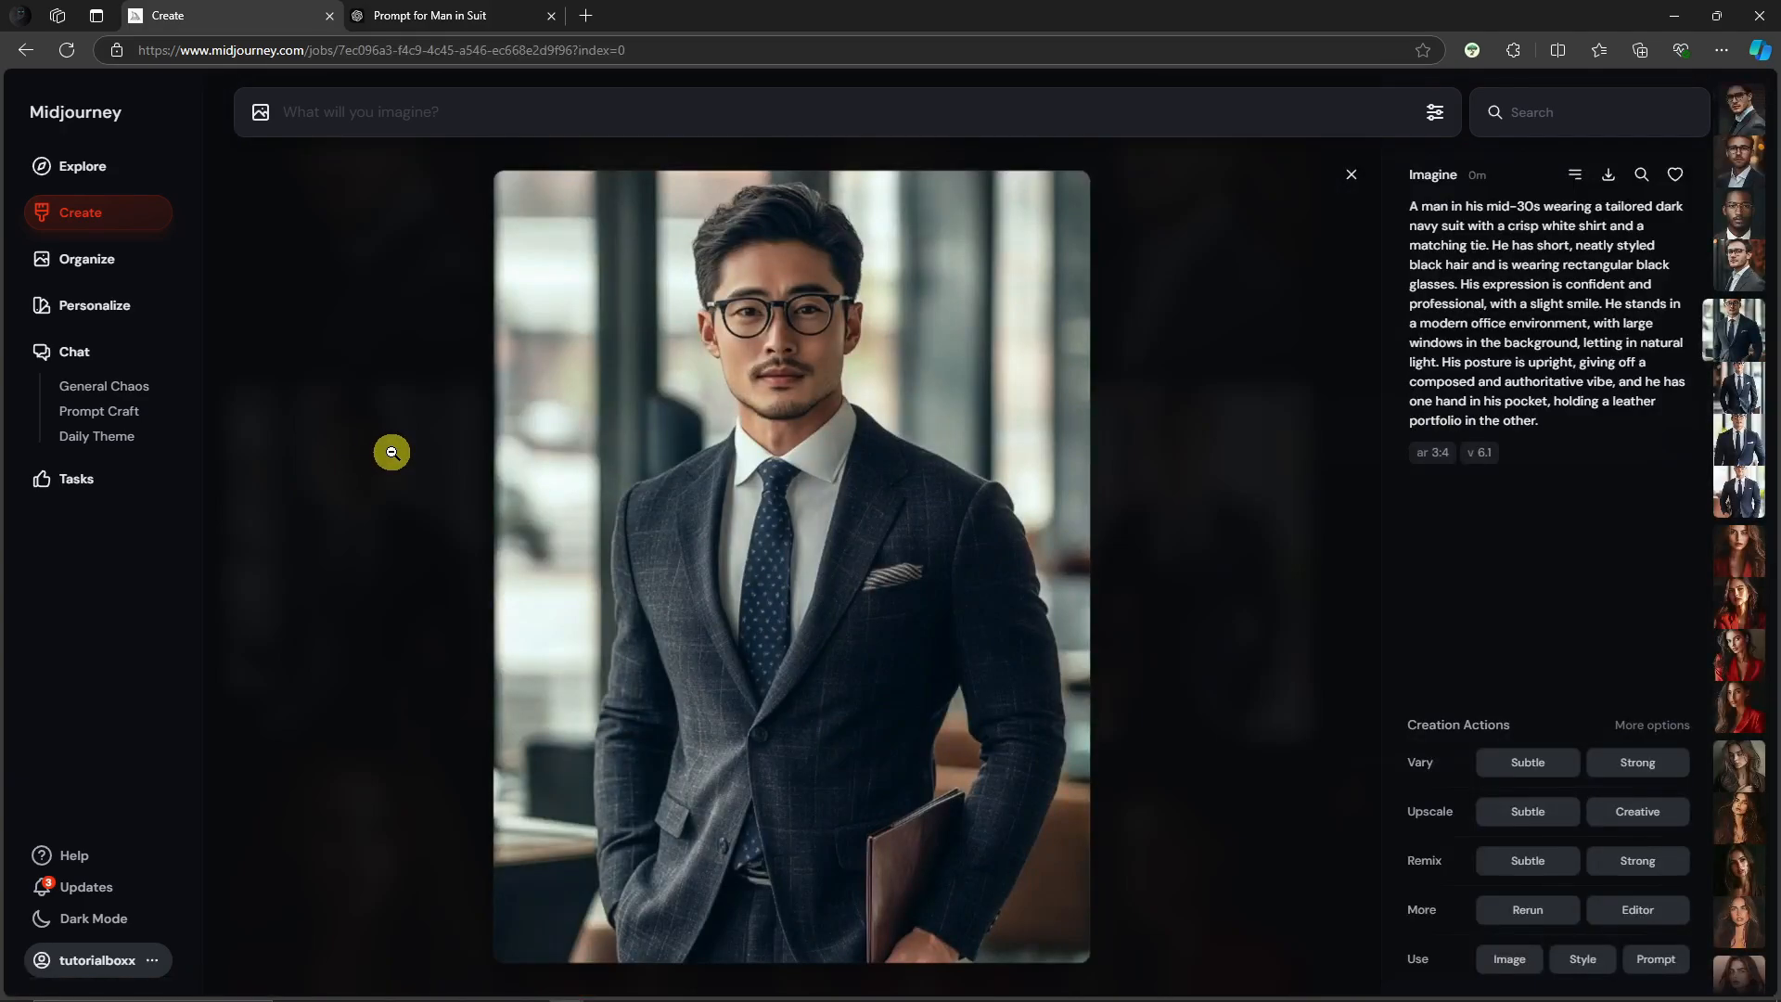
key("Right")
key("Right")
key("Right")
key("Left")
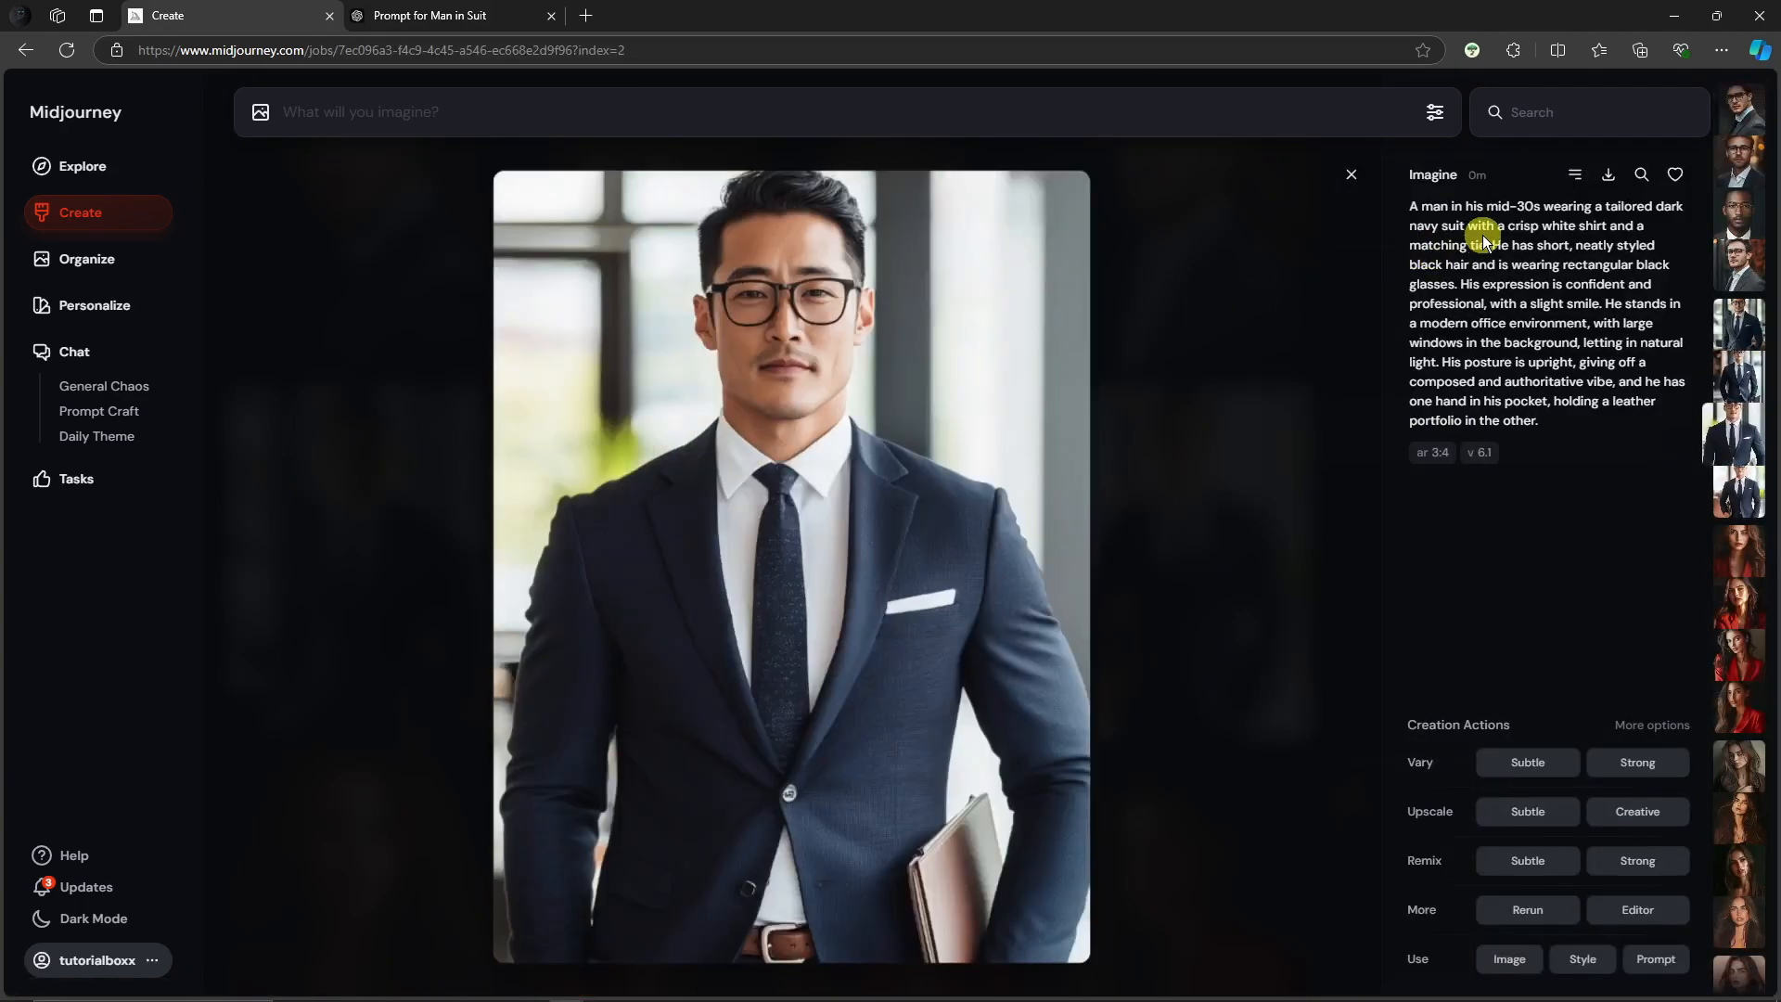
key("Left")
key("Left")
key("Right")
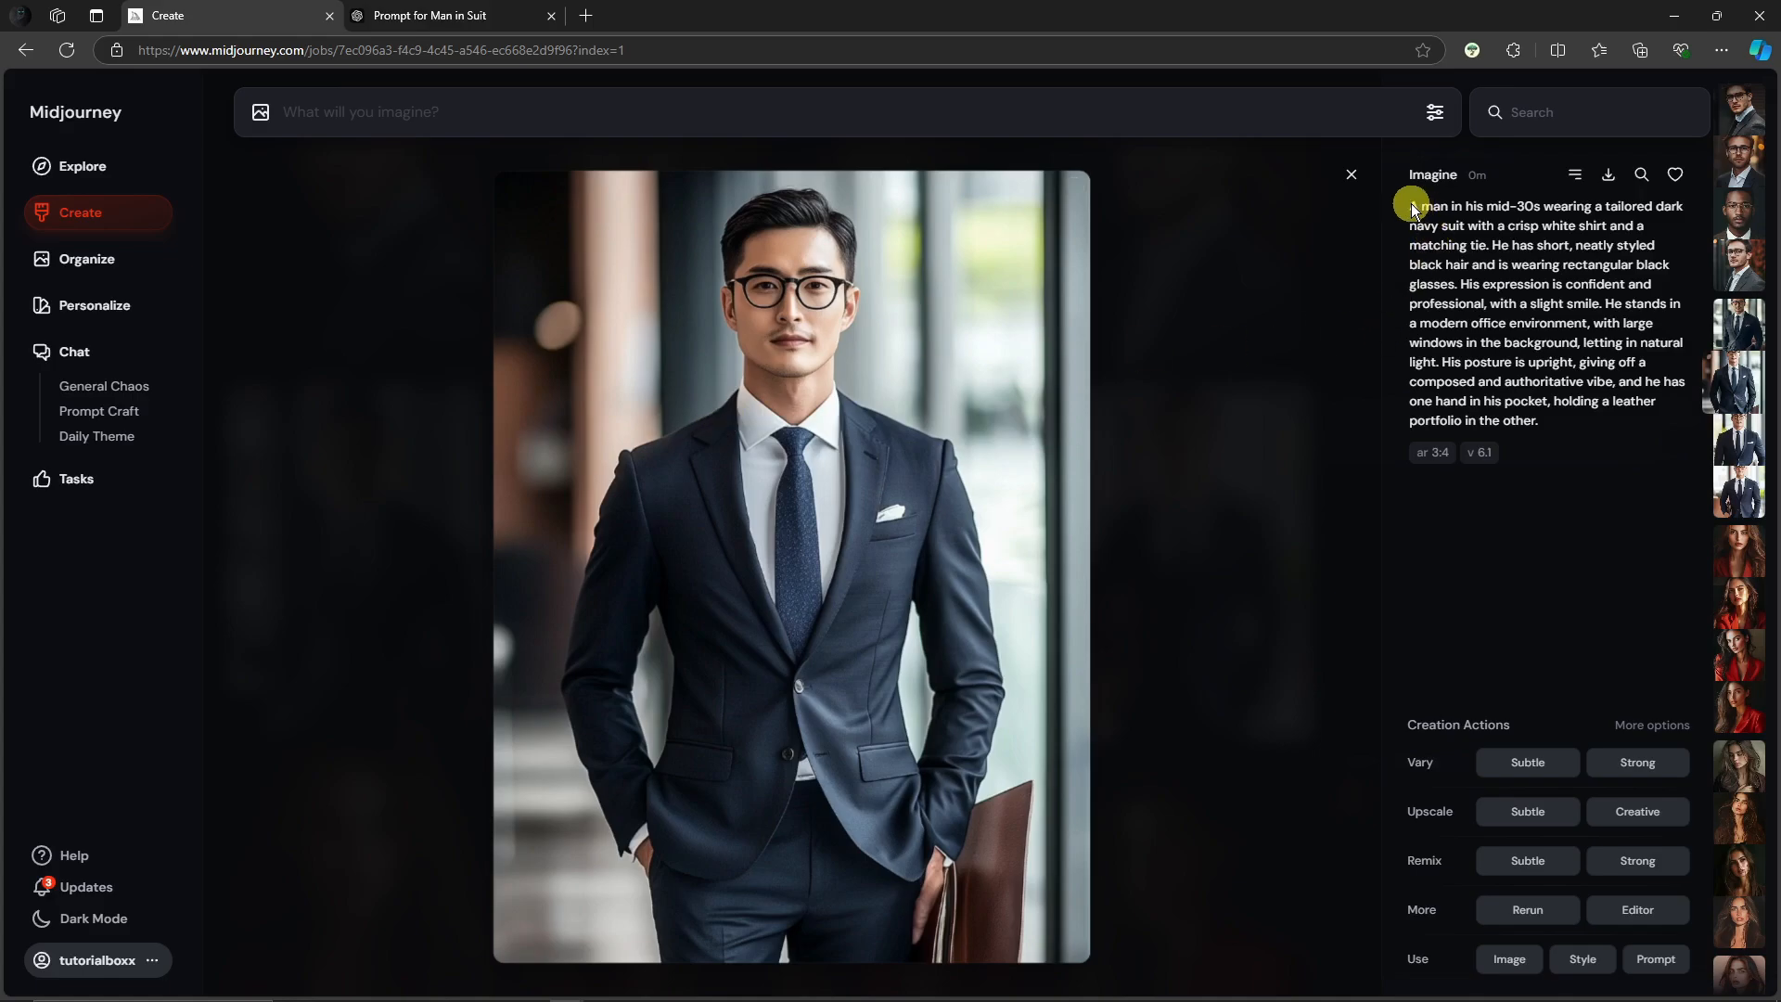
key("Right")
key("Right")
key("Left")
key("Left")
key("Left")
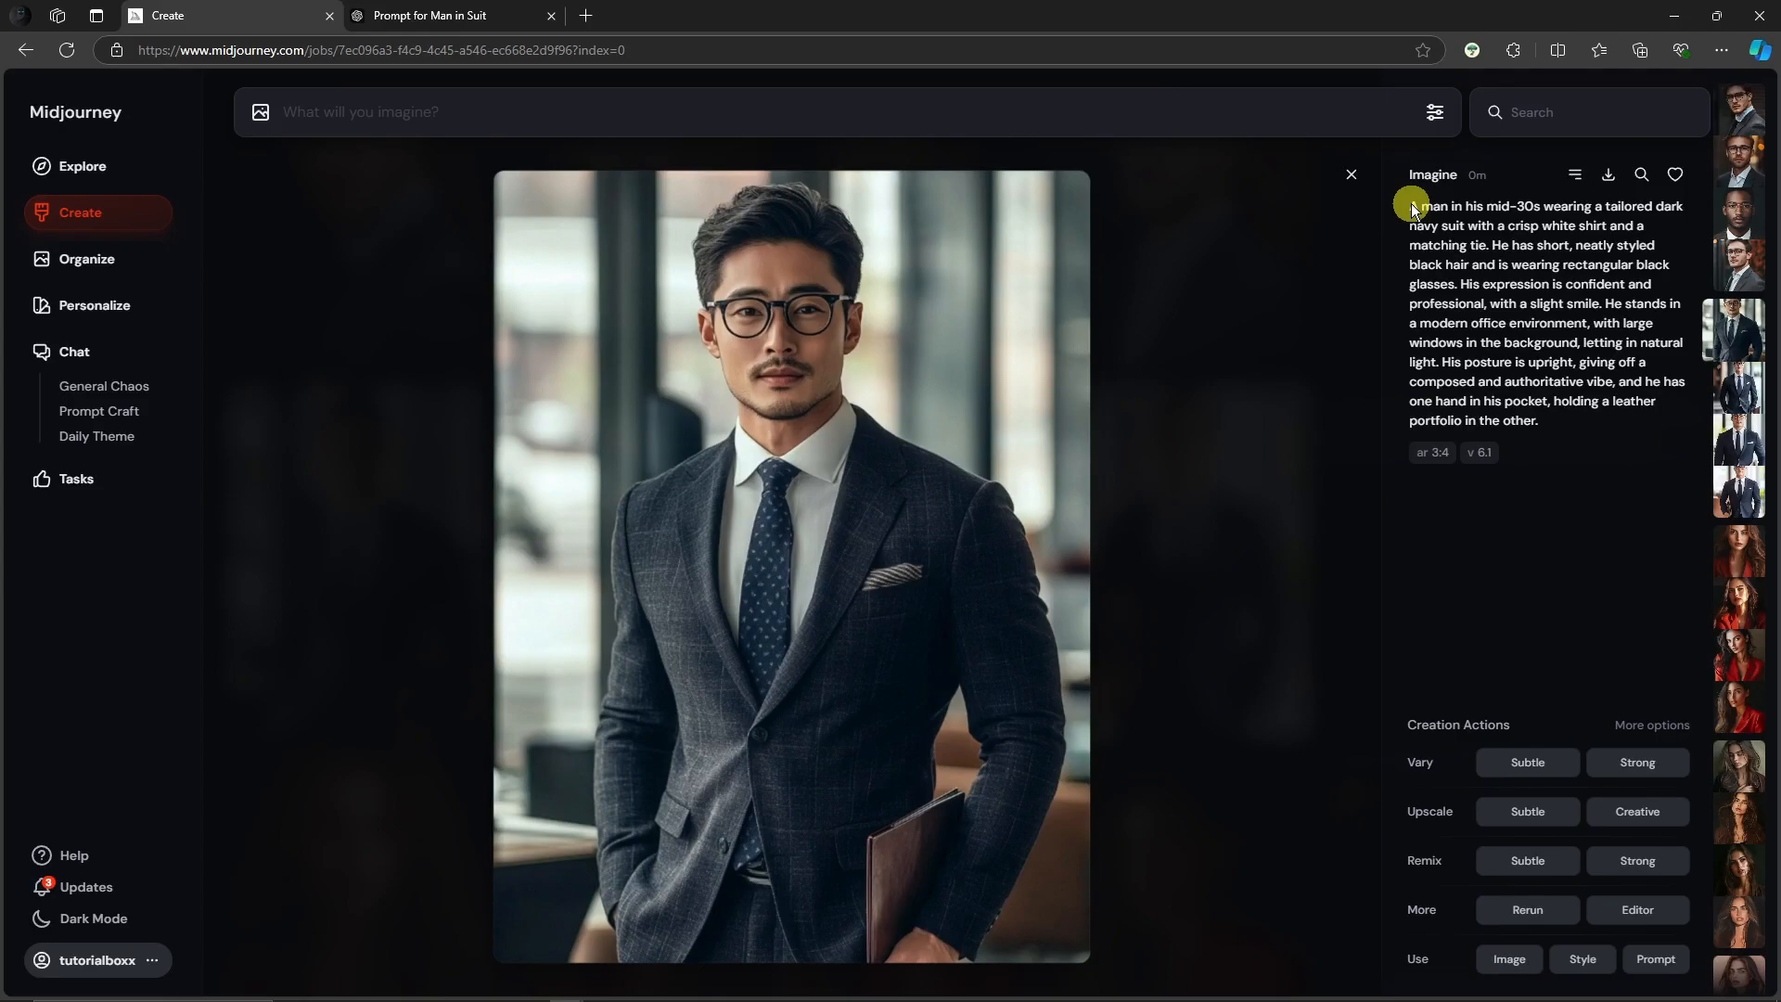
left_click(1351, 174)
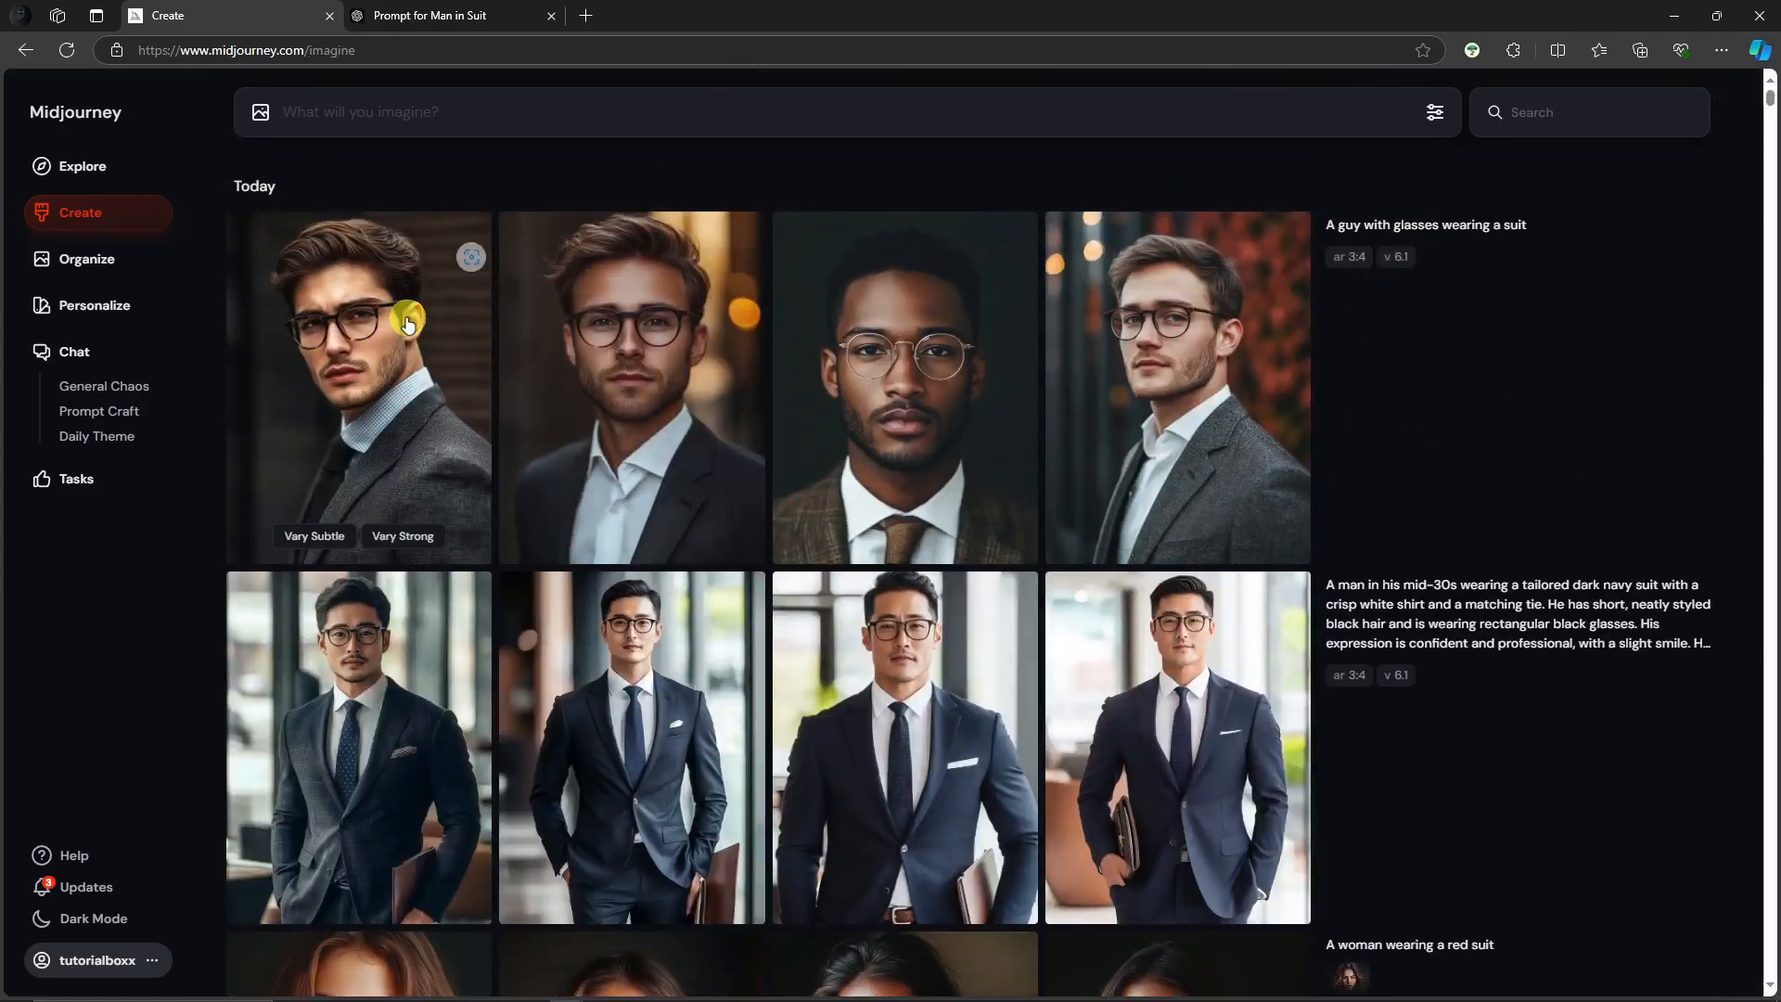
Open the images generated from "A guy with glasses wearing a suit", highlight their short prompt and look through the set.
left_click(408, 323)
left_click_drag(1405, 206, 1614, 213)
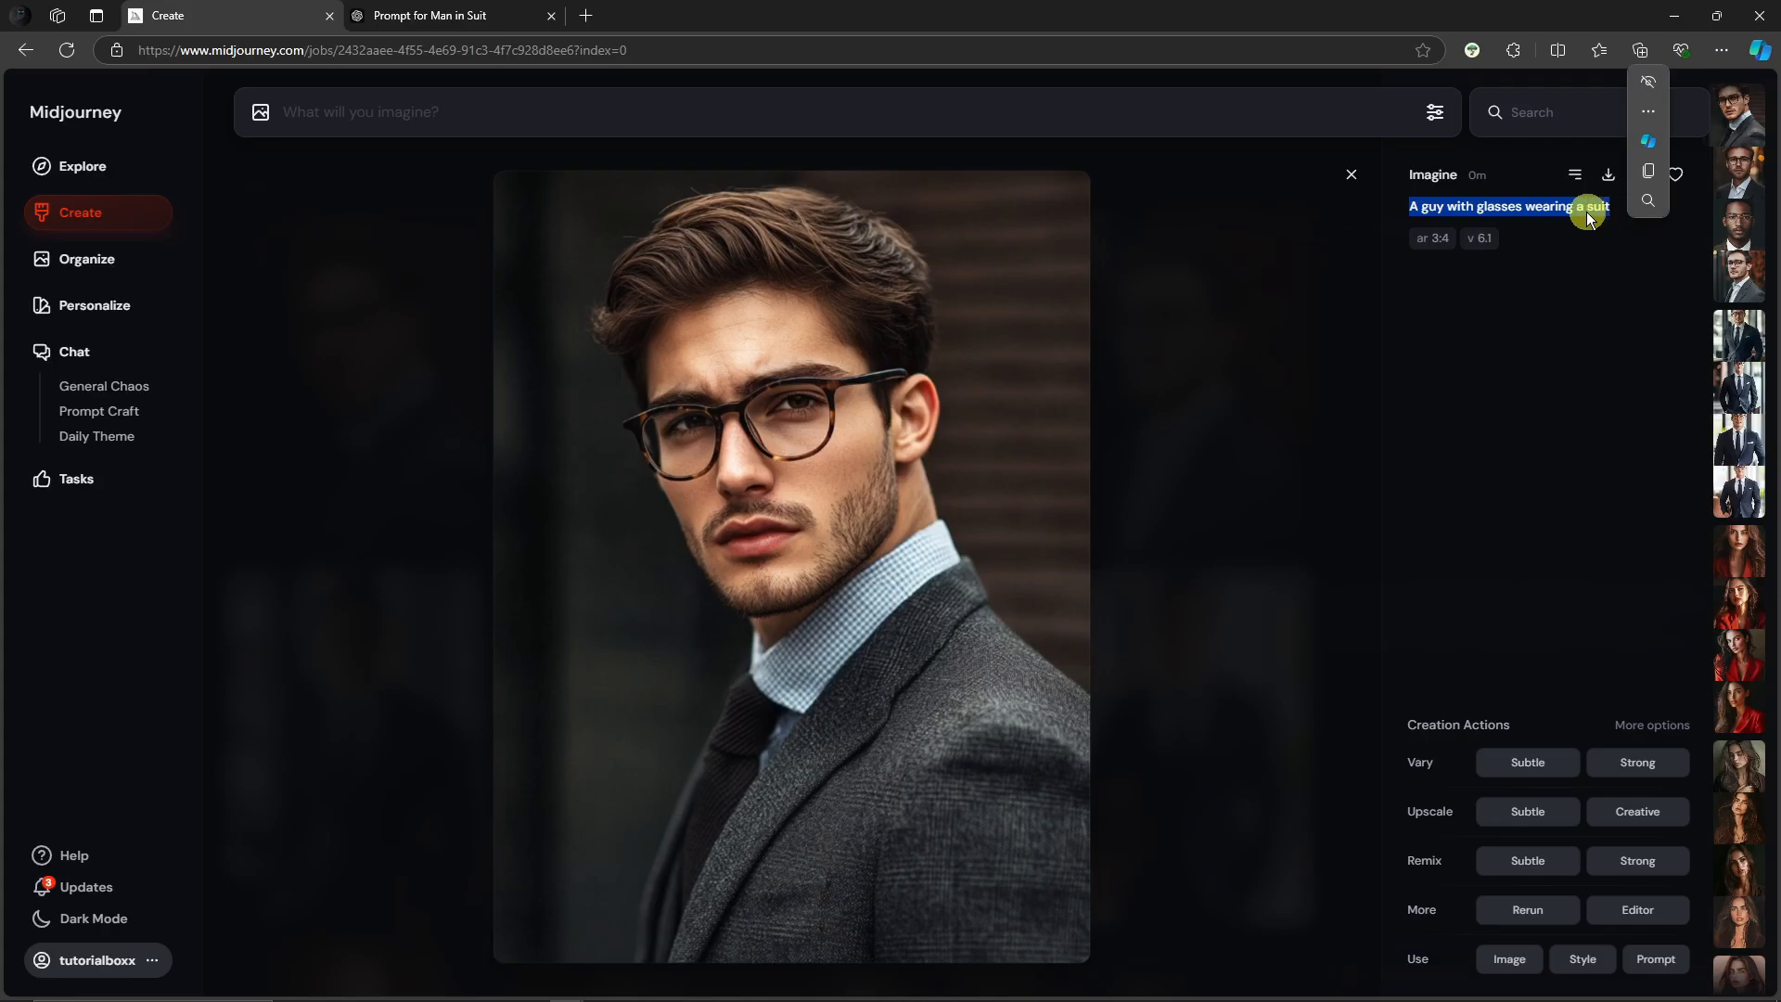
key("Right")
key("Right")
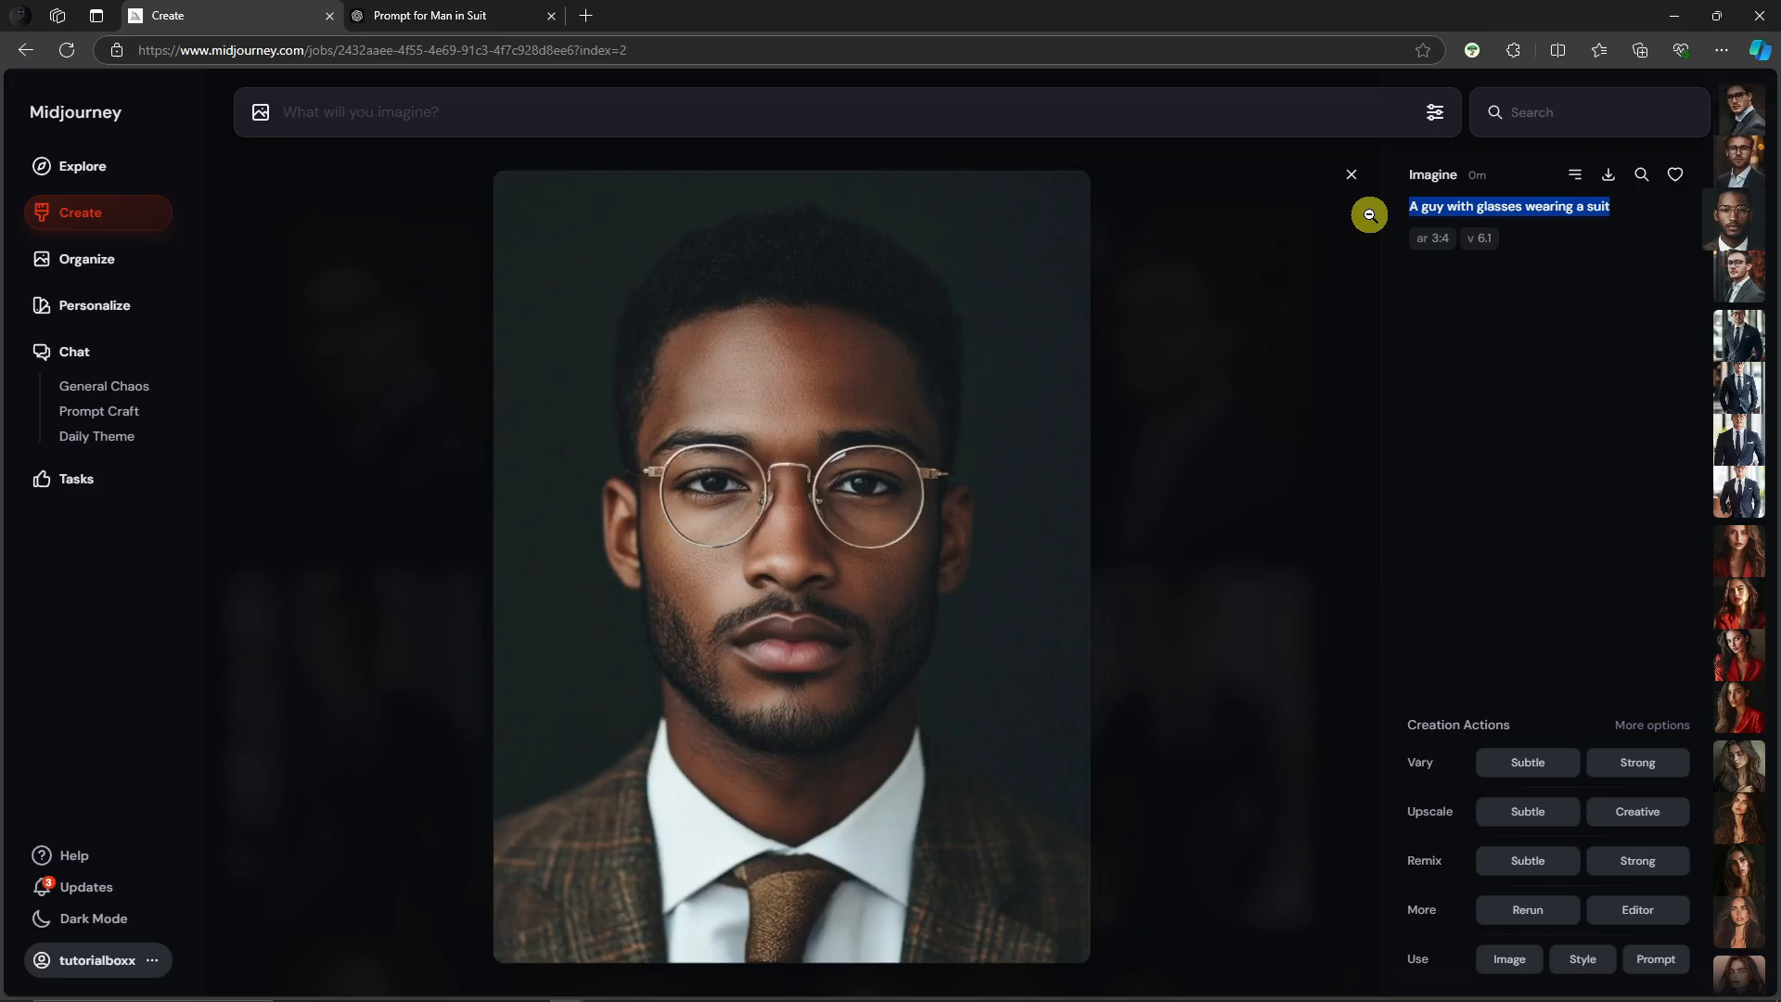
key("Right")
left_click(1349, 178)
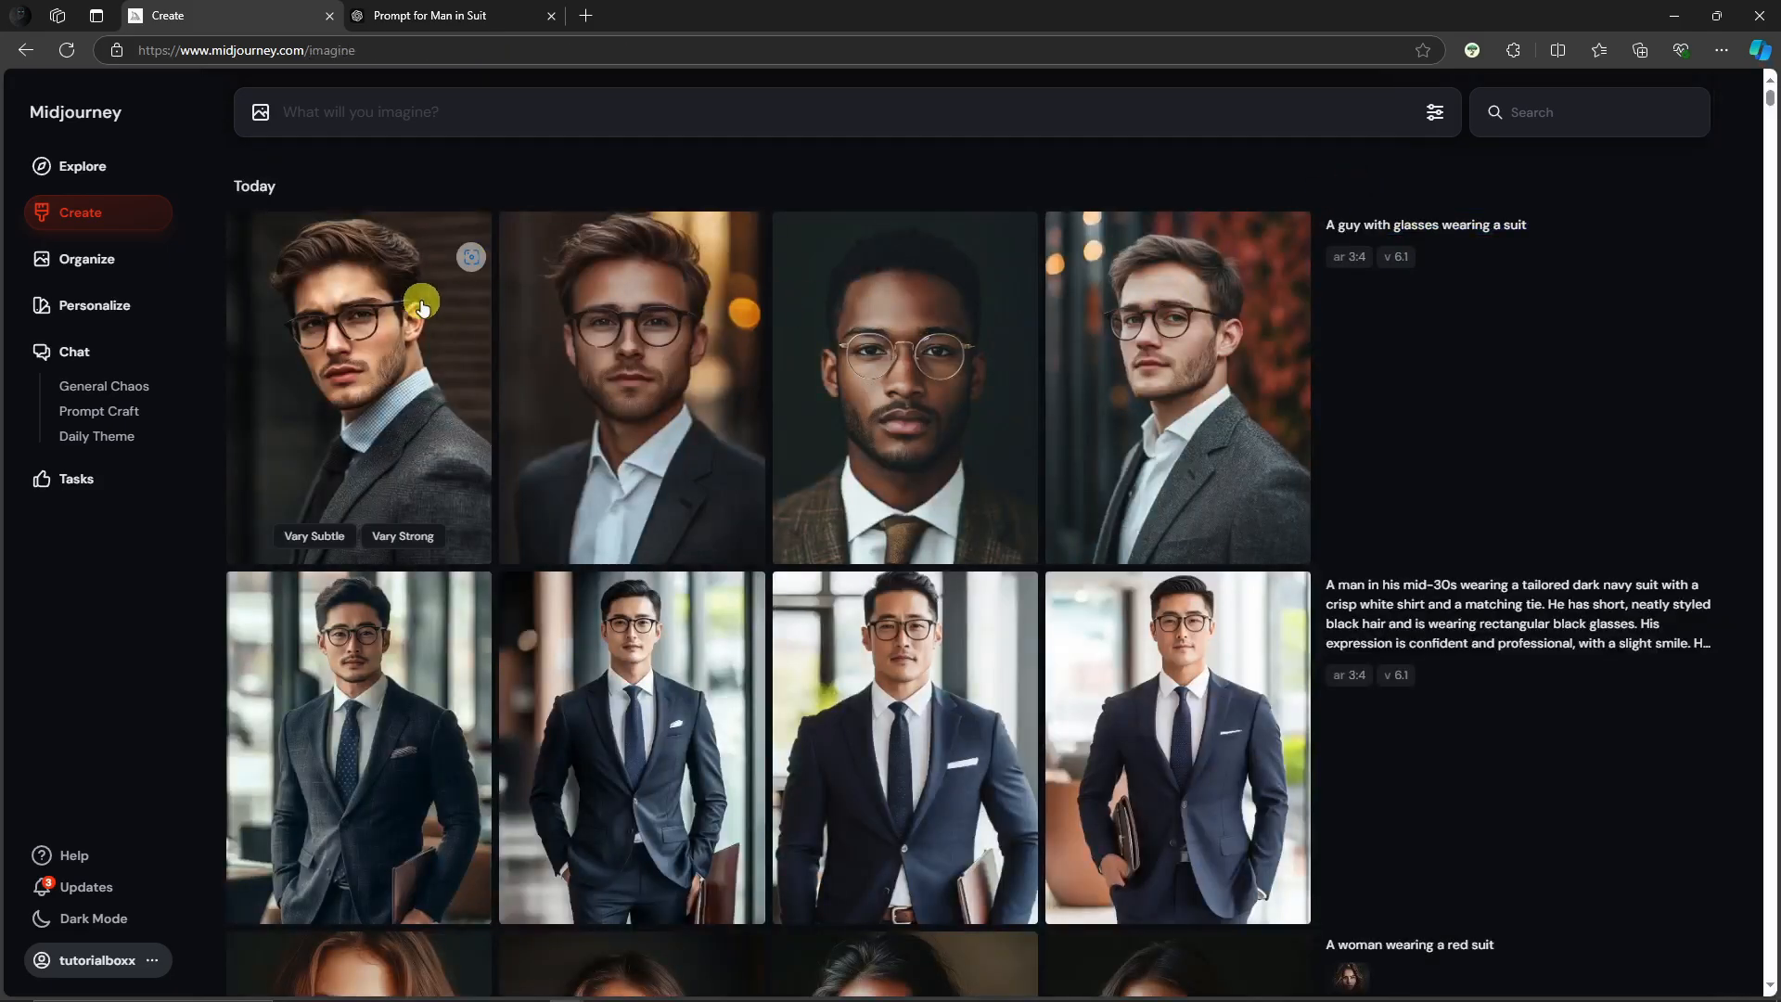
View the "A guy with glasses wearing a suit" images one by one again to compare how the men differ.
left_click(397, 350)
key("Right")
key("Left")
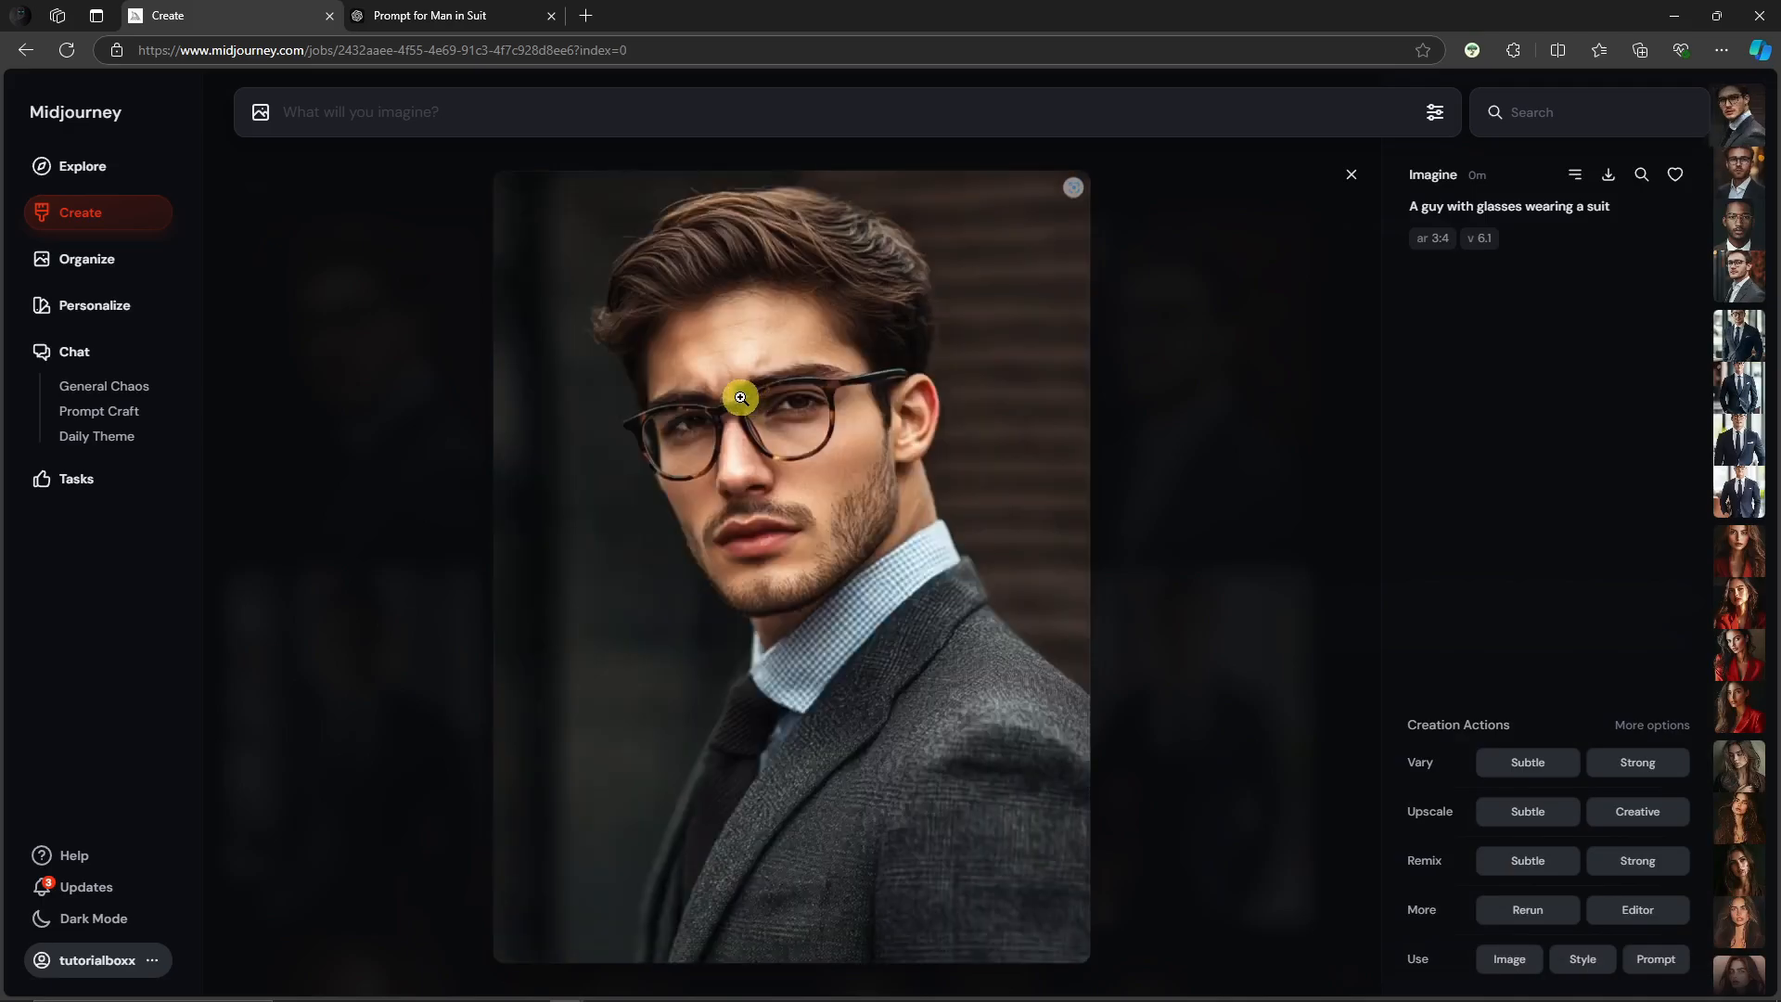
key("Right")
key("Right")
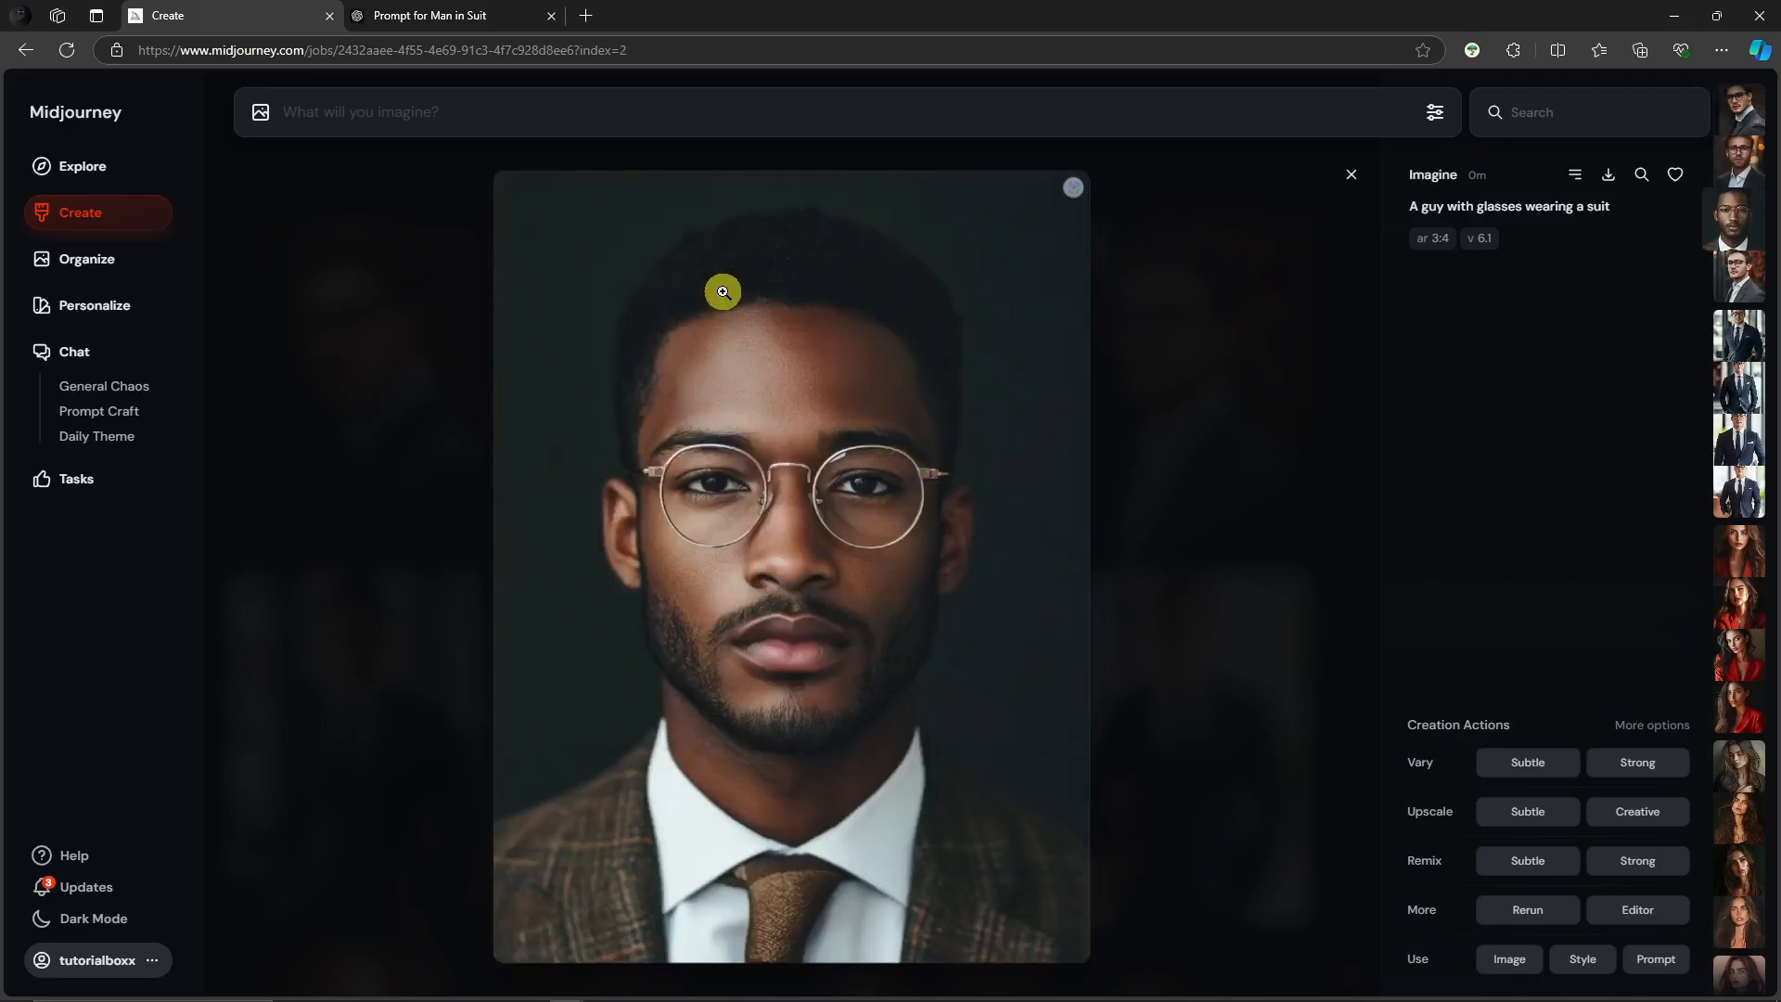
key("Right")
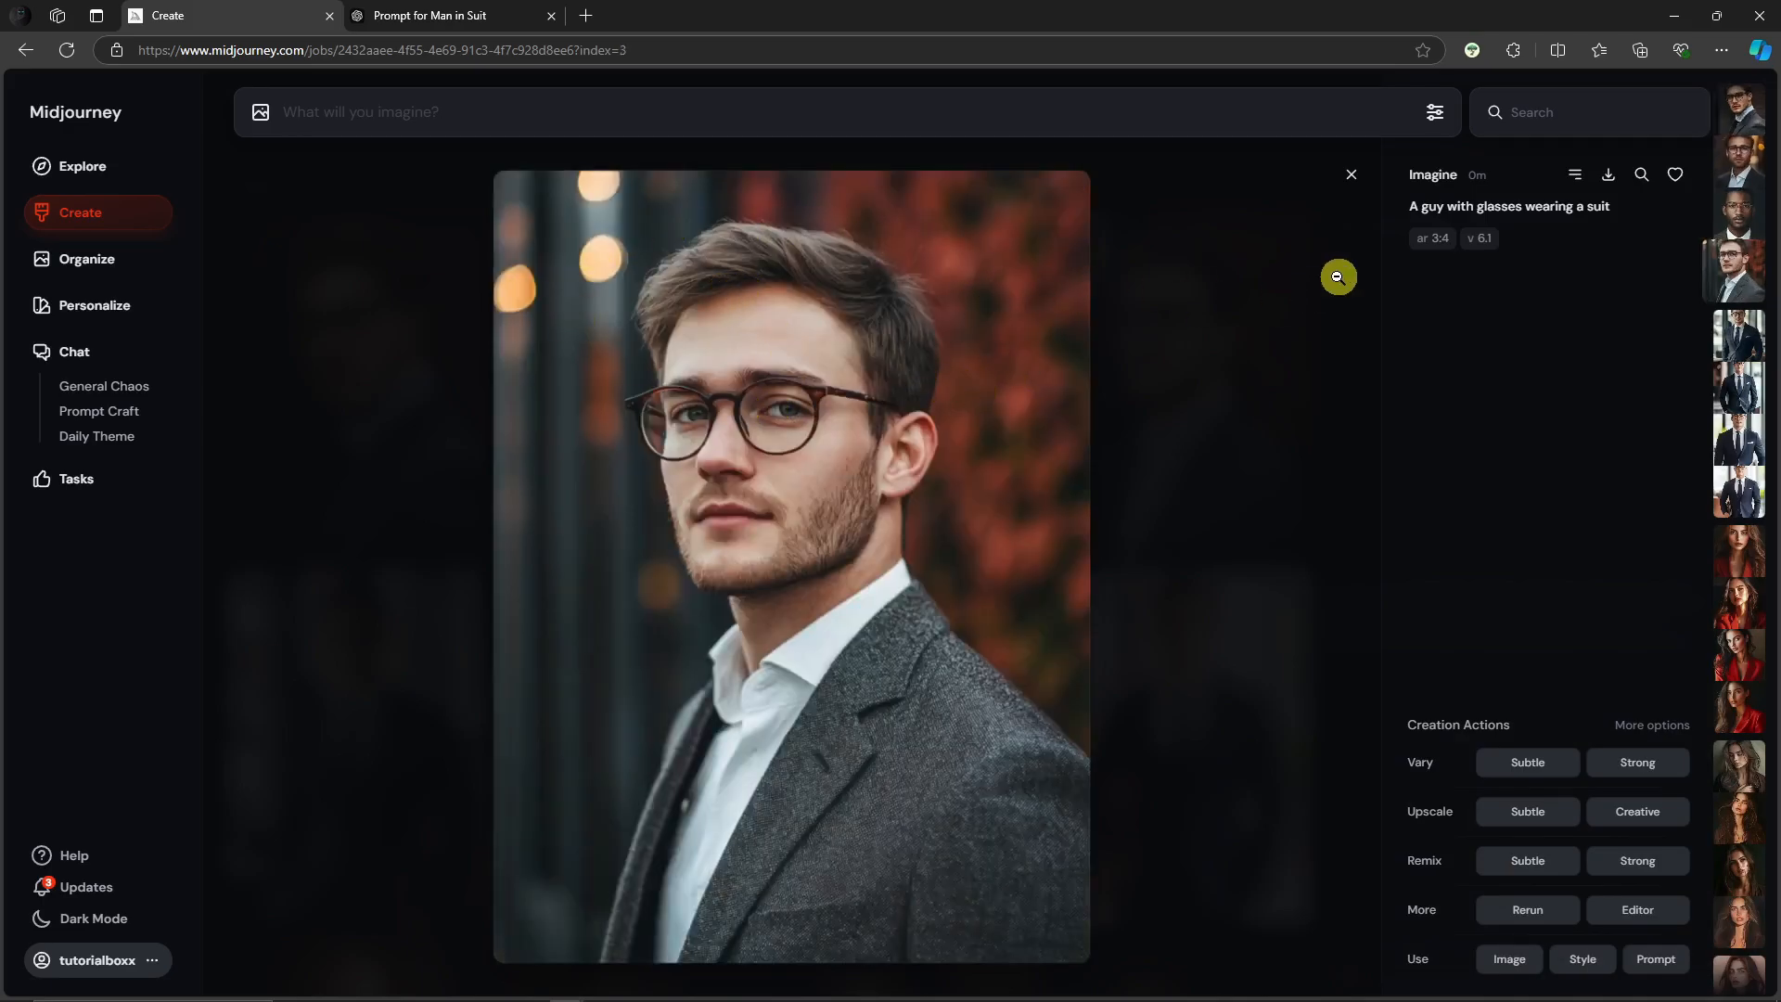
left_click(1351, 174)
Enlarge the navy suit images once more and step through the set to check their consistency.
left_click(367, 674)
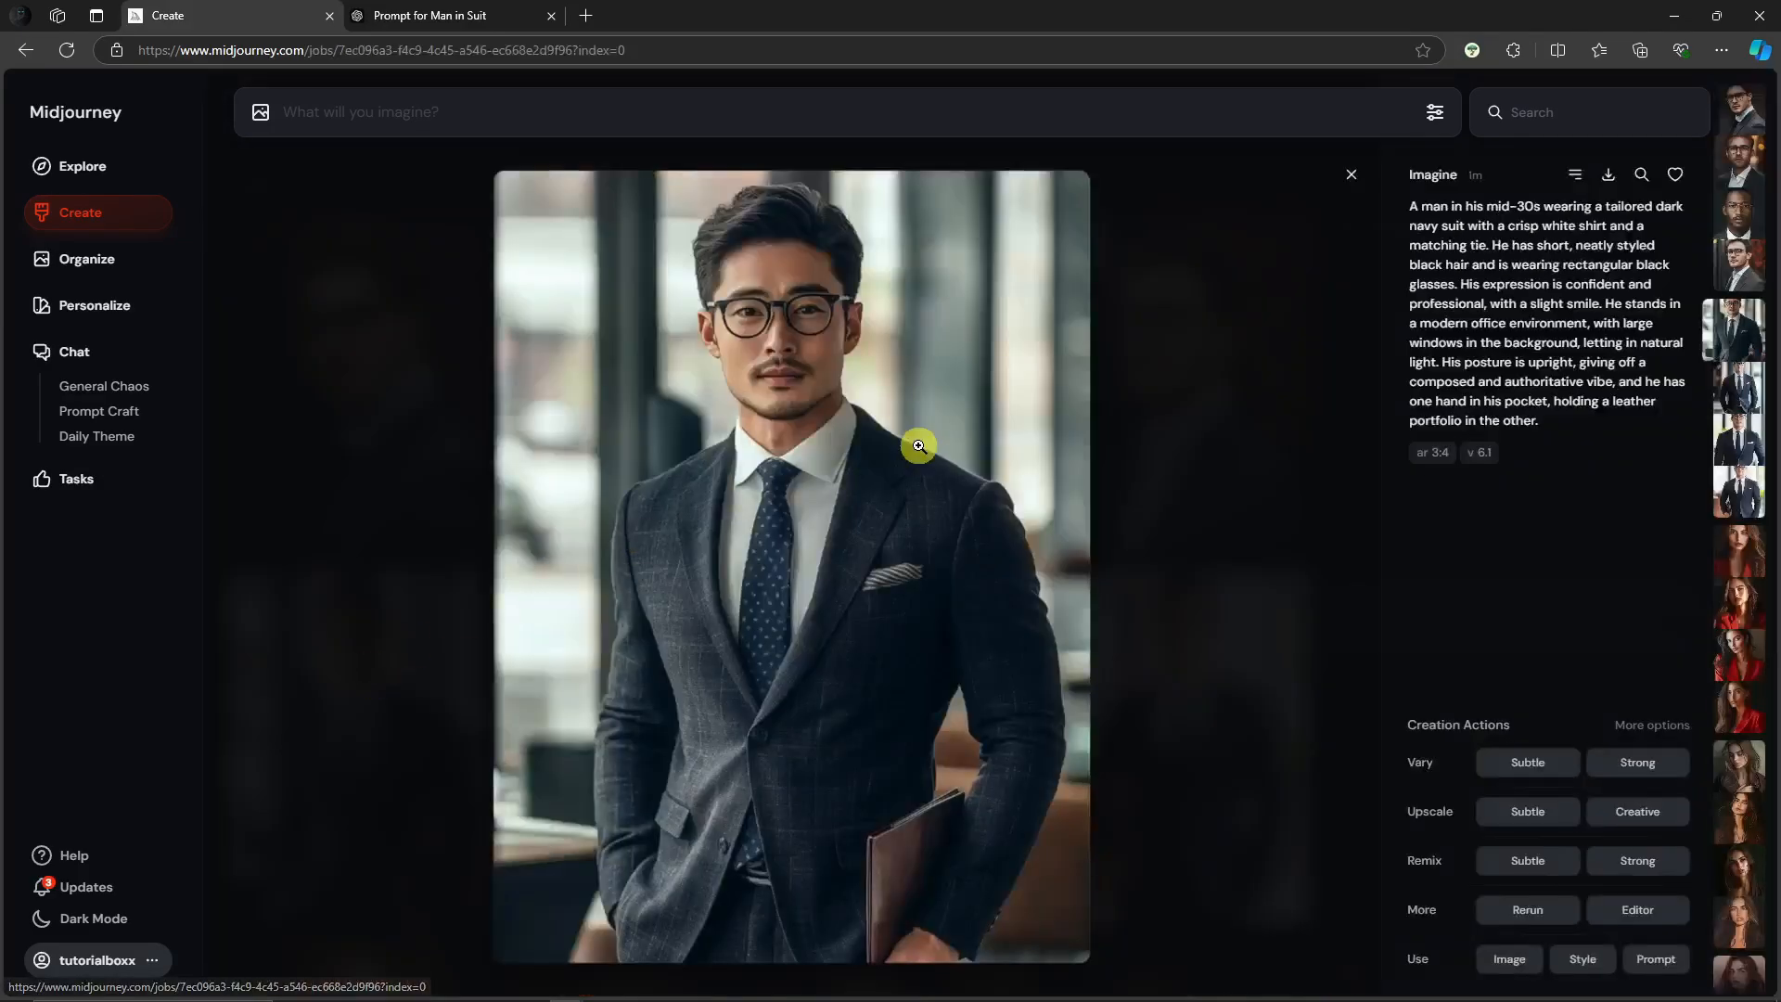
key("Right")
key("Right")
key("Right")
key("Left")
key("Left")
key("Left")
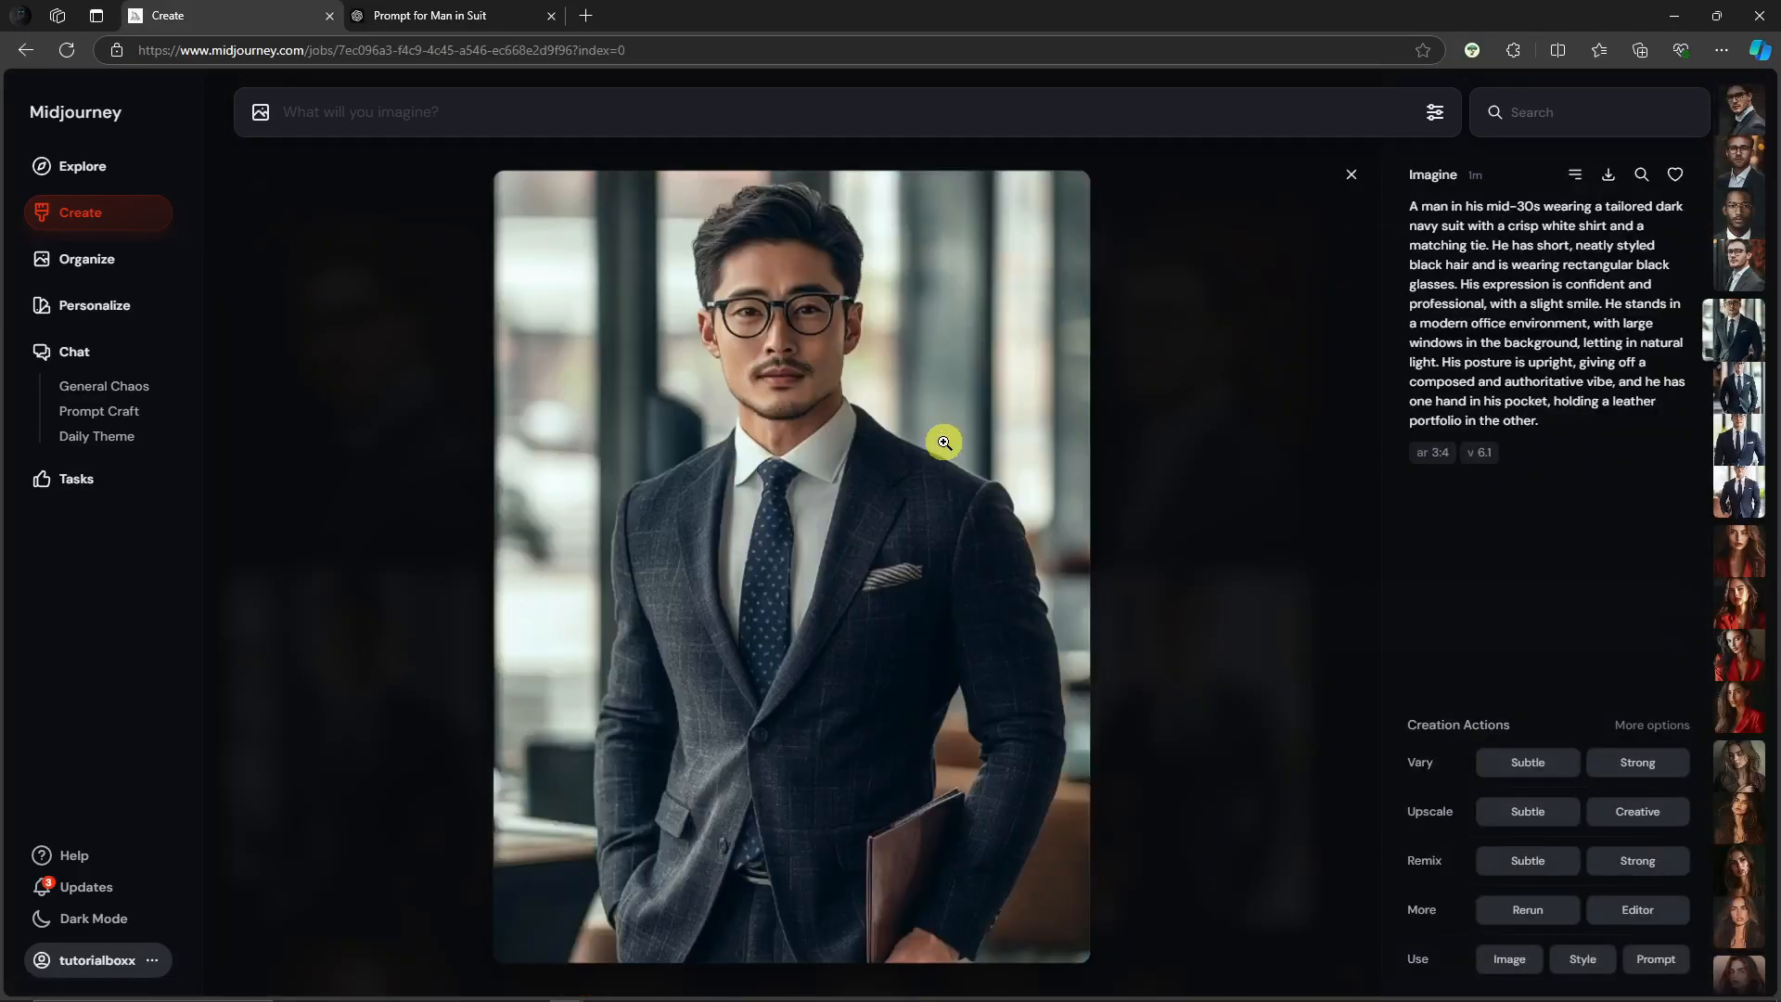
left_click(1351, 175)
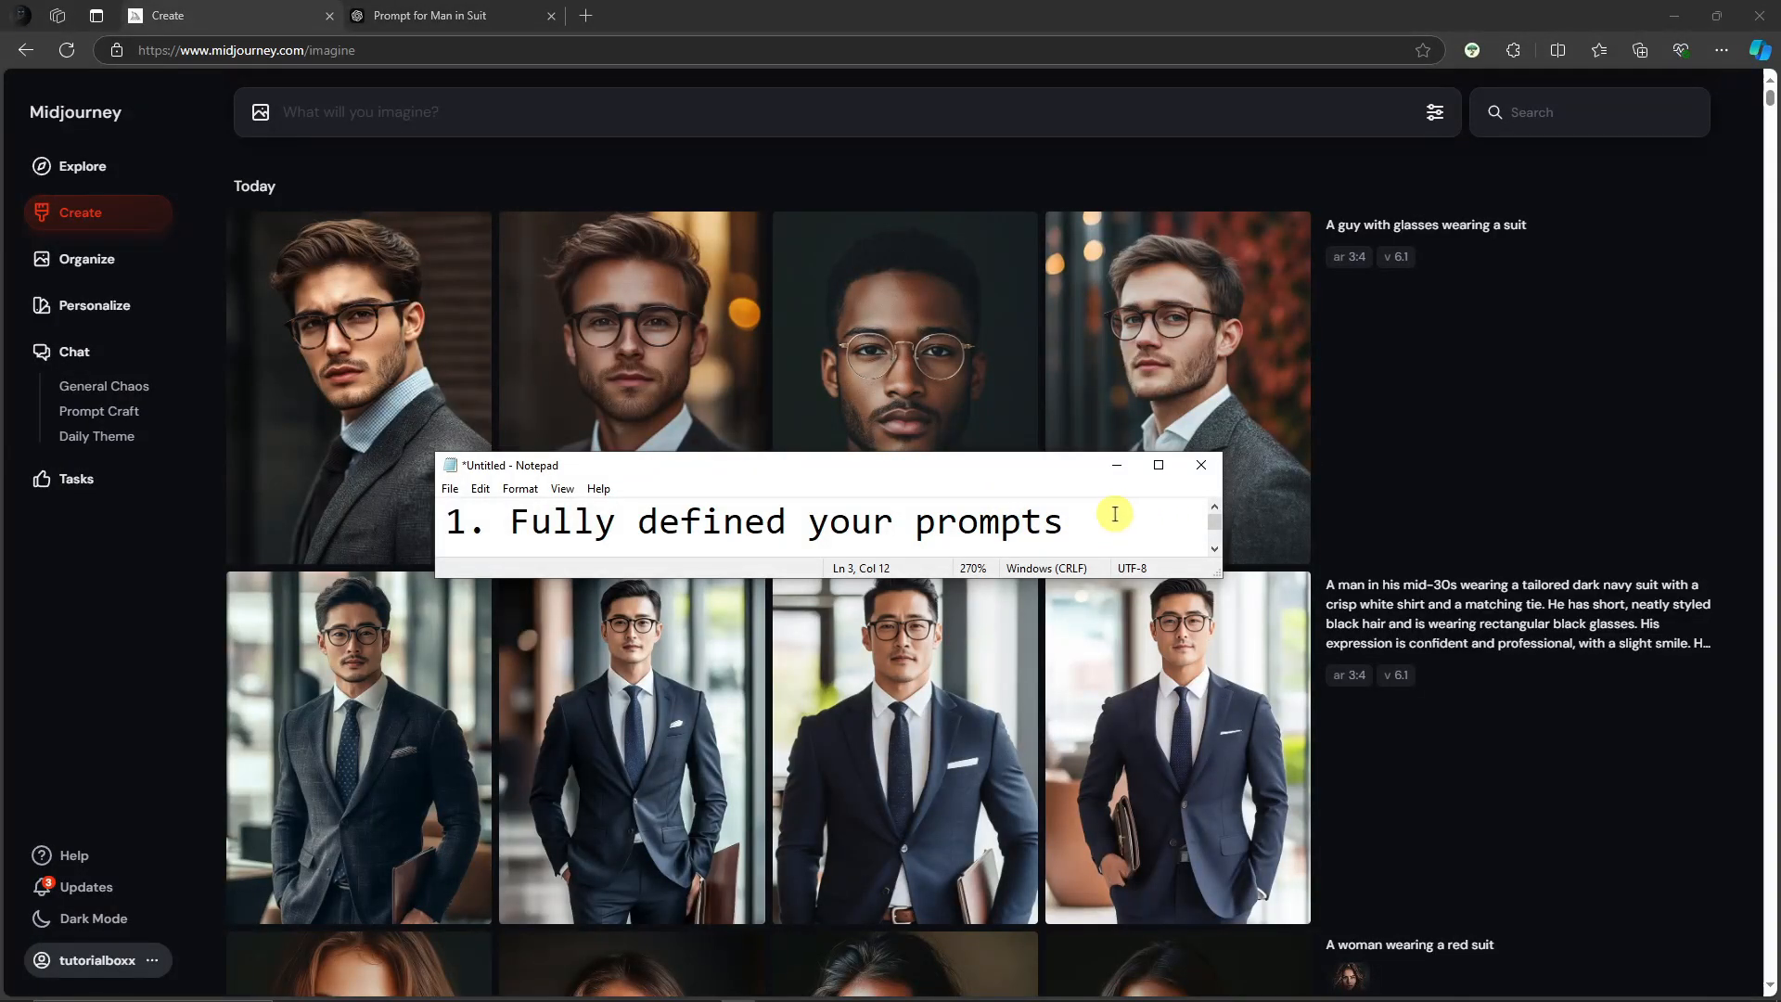
Show the second tip, "Set seed", in the Notepad notes and minimize the window.
scroll(1122, 516, "down", 2)
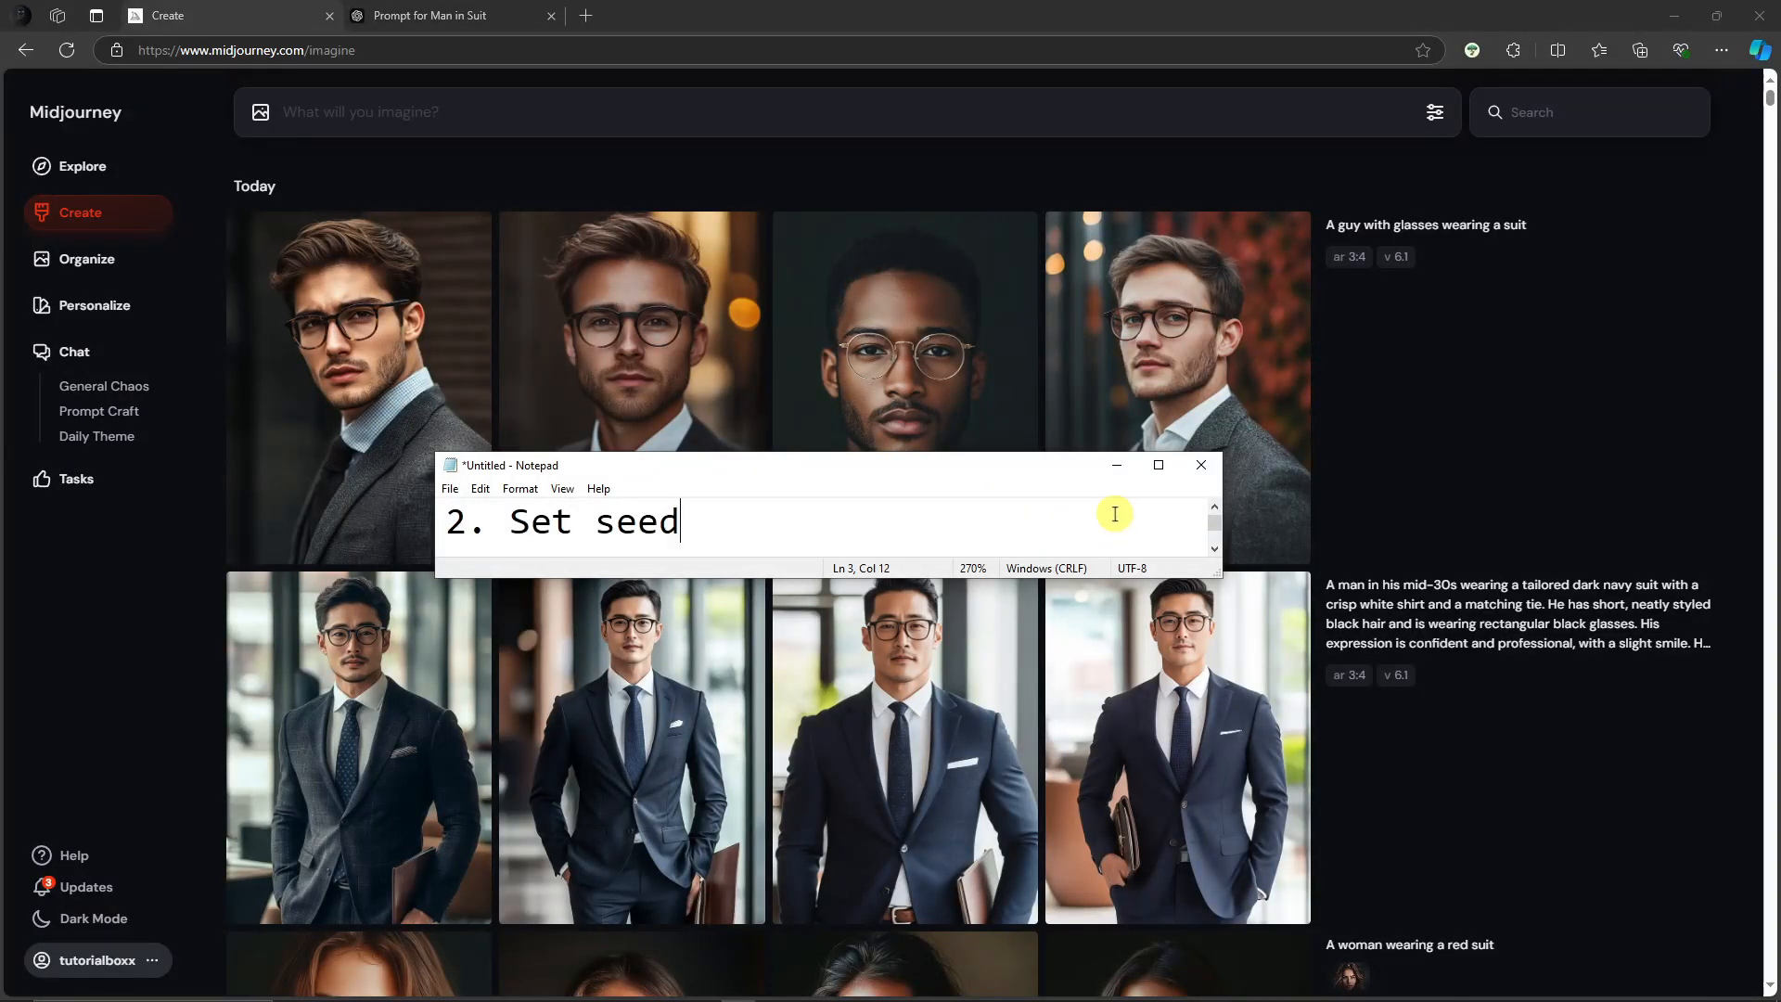
left_click(1117, 465)
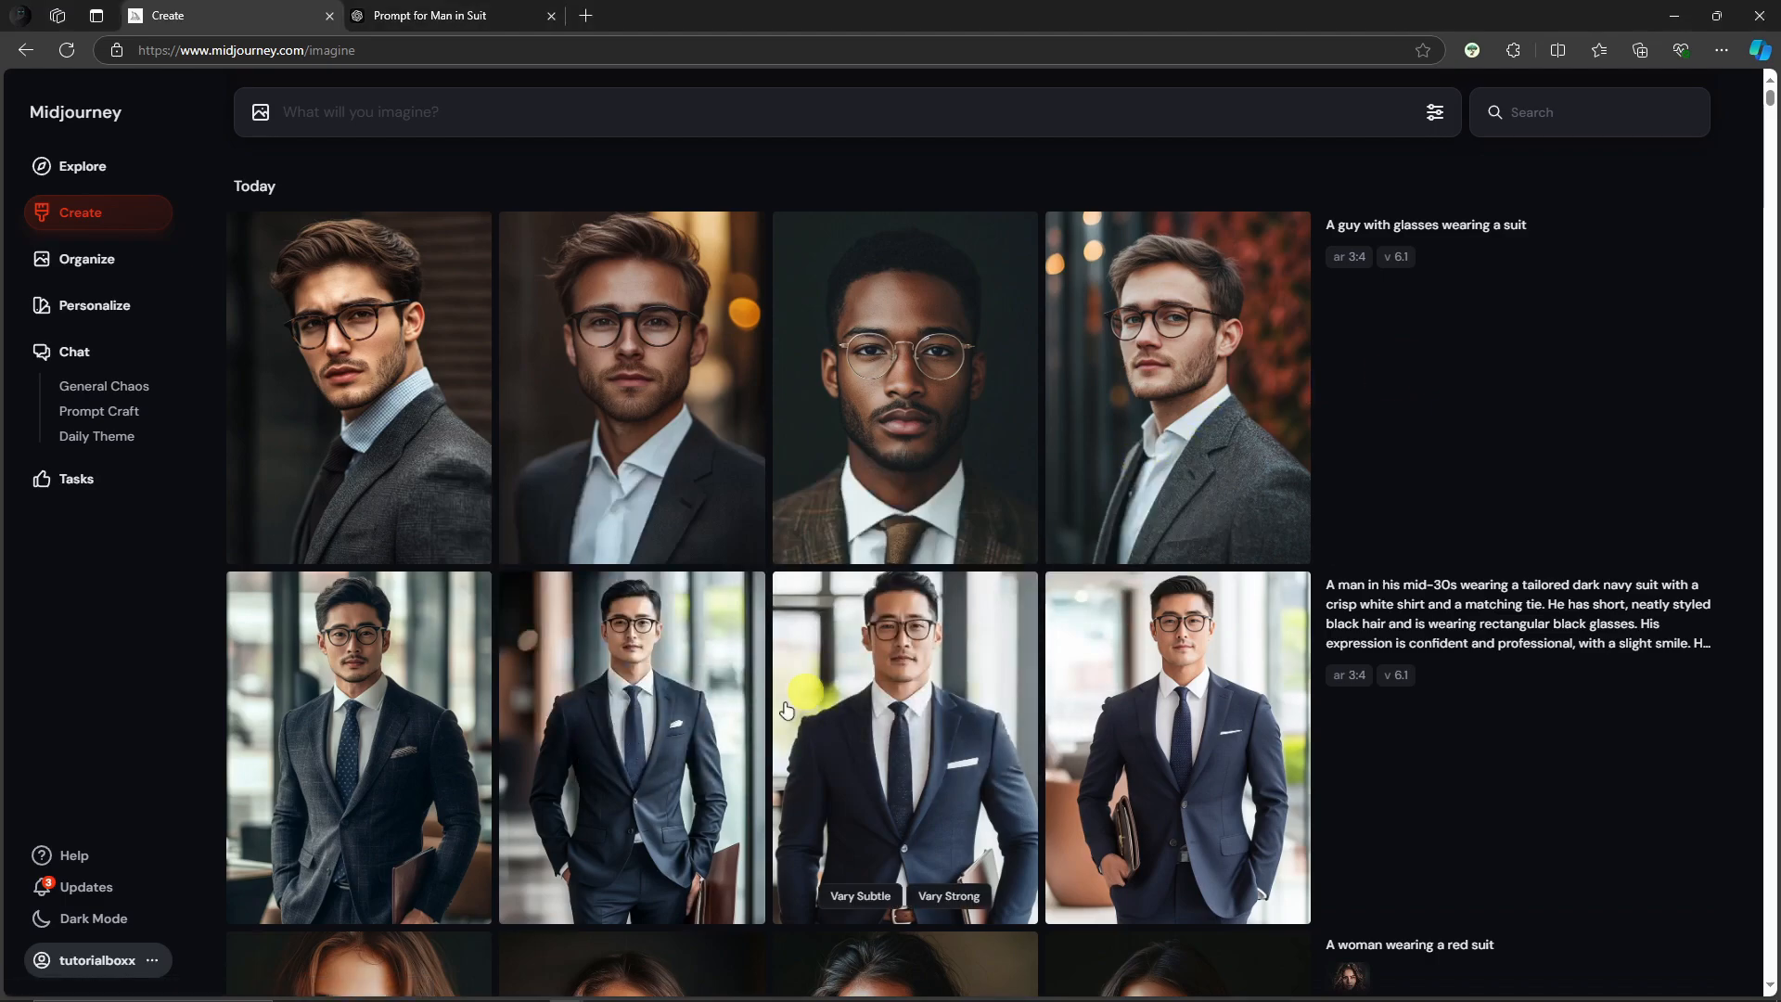
Open the third navy suit image and review the additional creation actions available for it.
left_click(935, 664)
scroll(1539, 529, "down", 2)
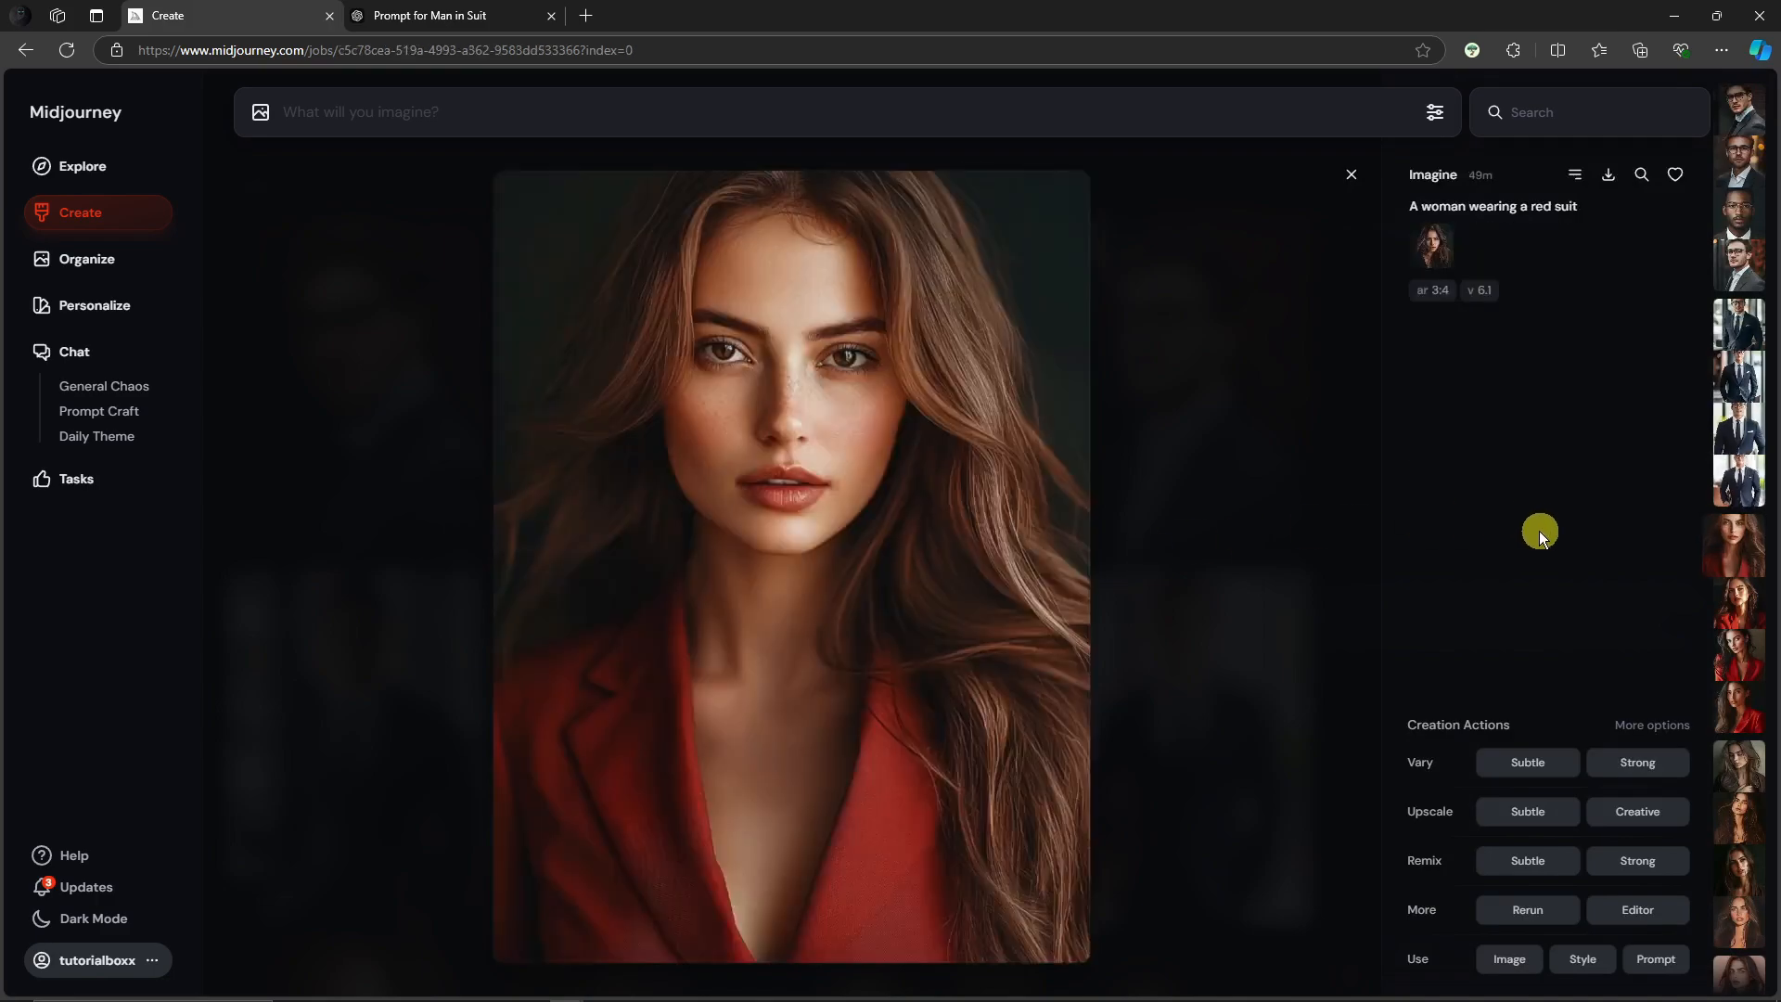
scroll(1540, 531, "up", 2)
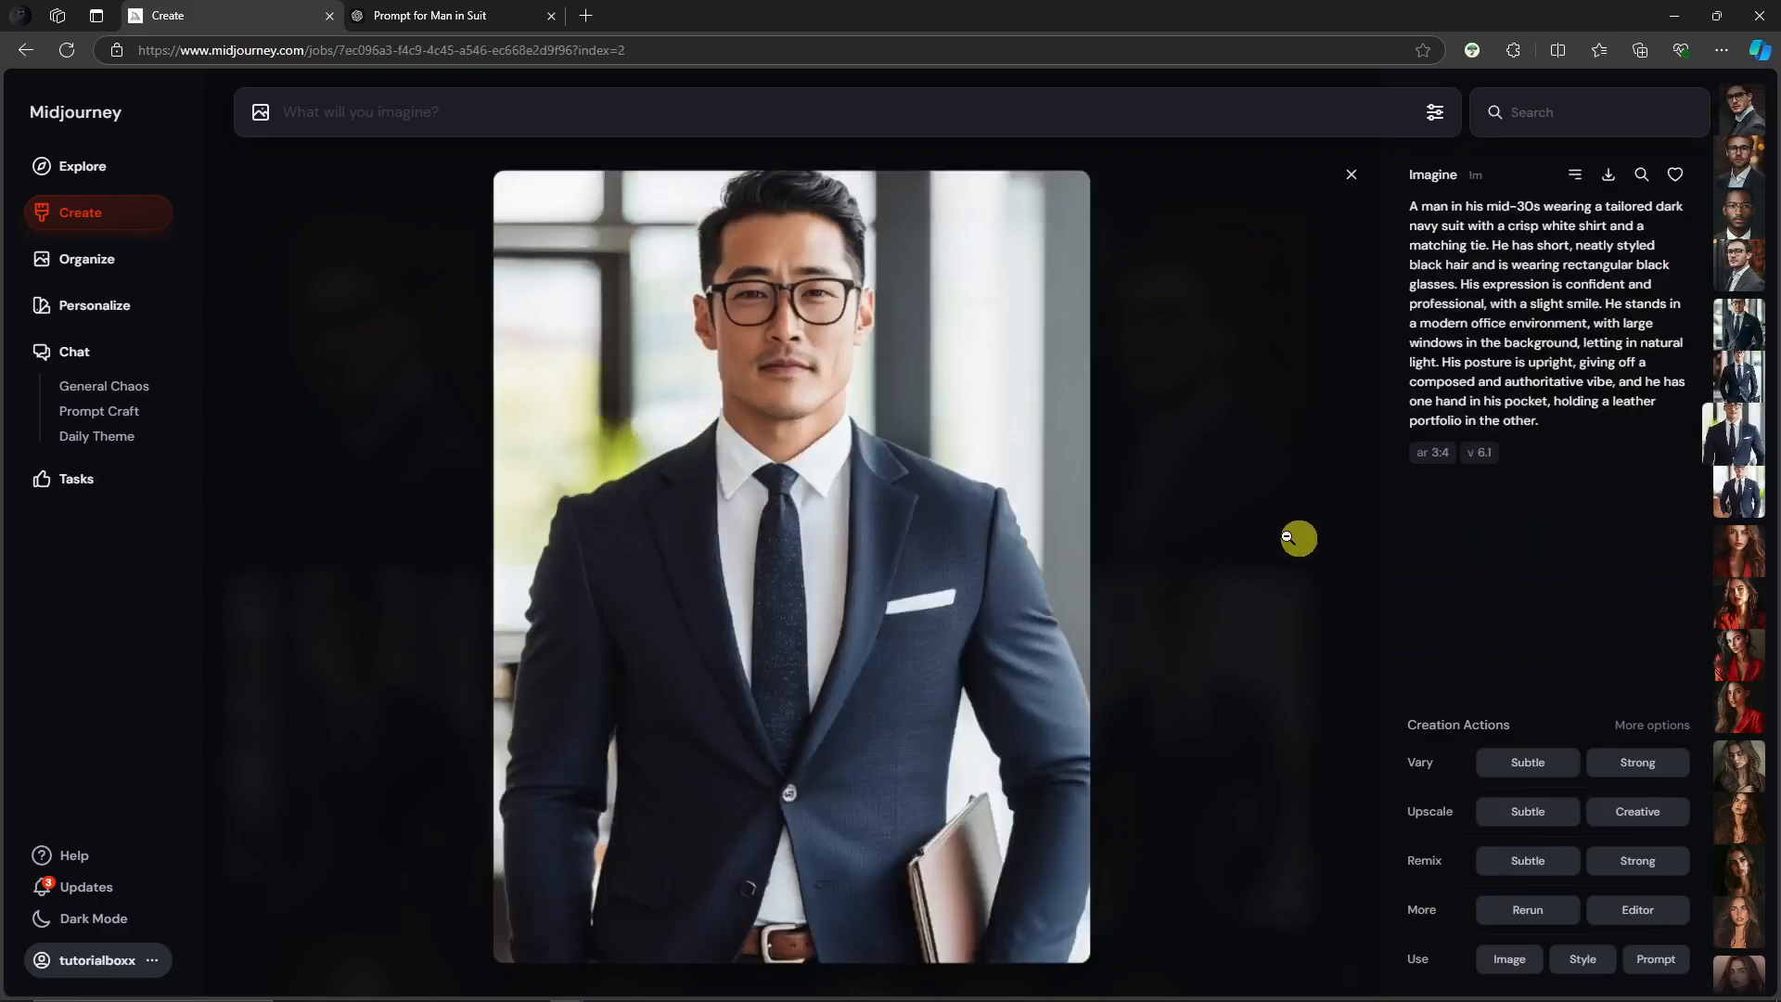
left_click(1657, 726)
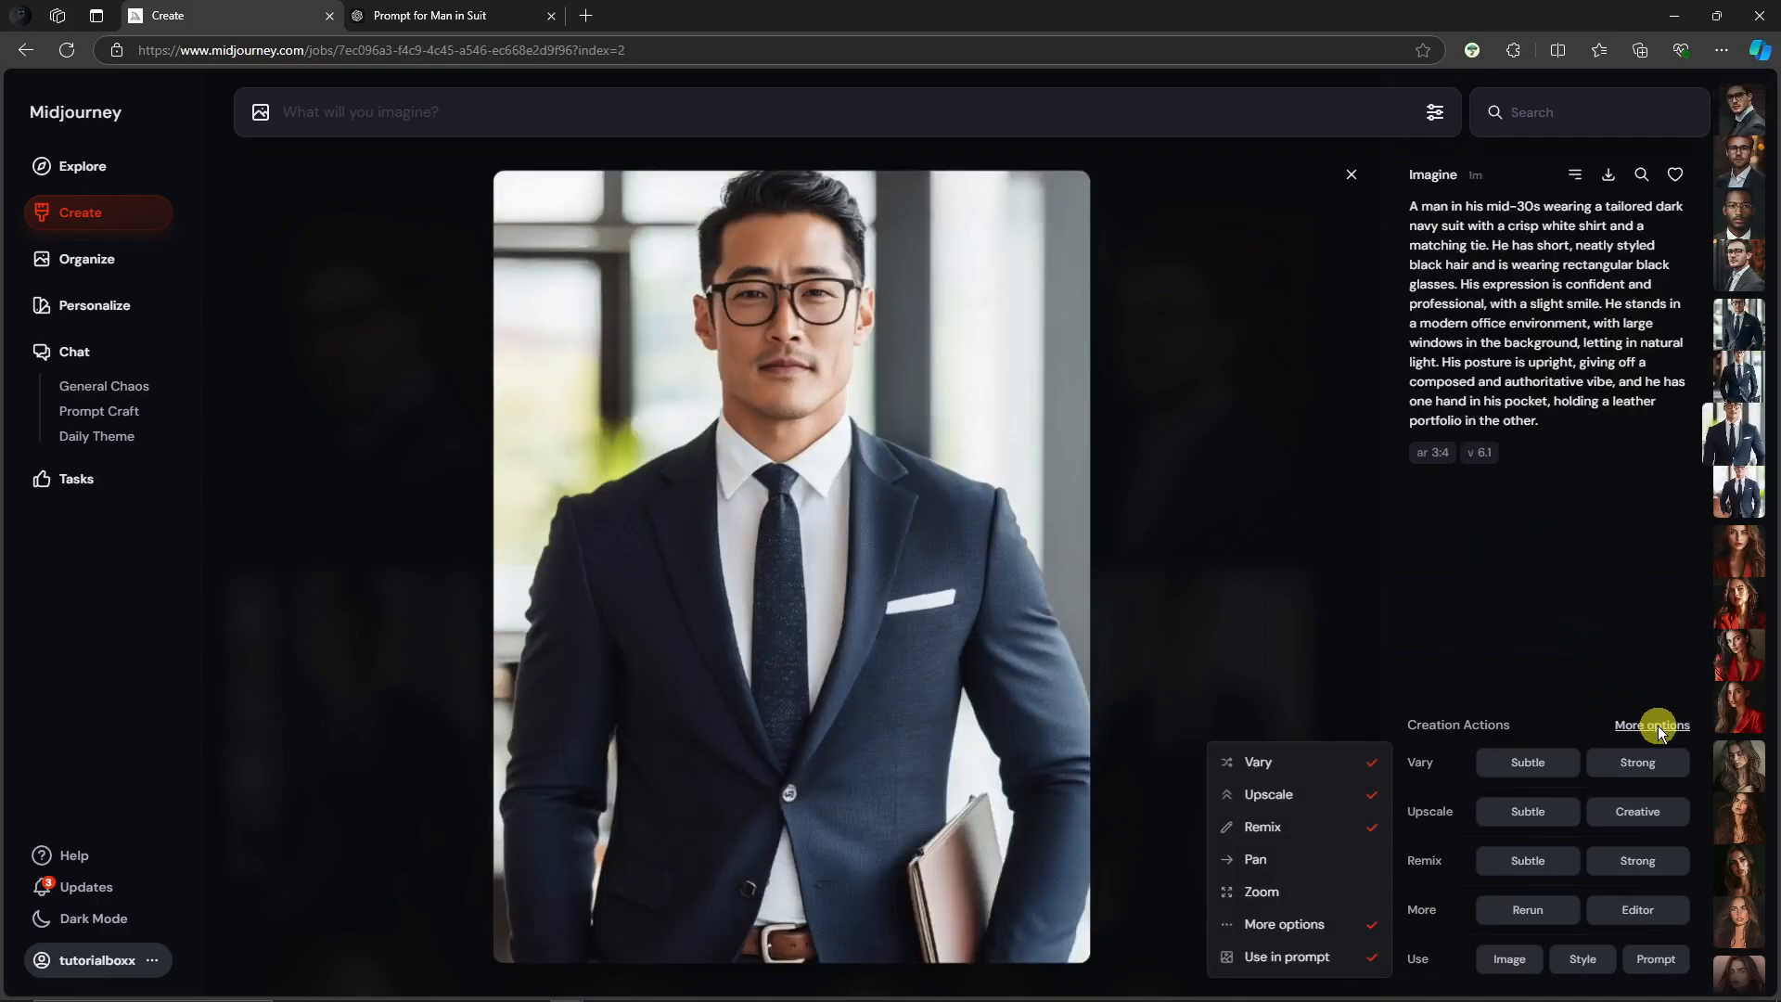
left_click(1340, 179)
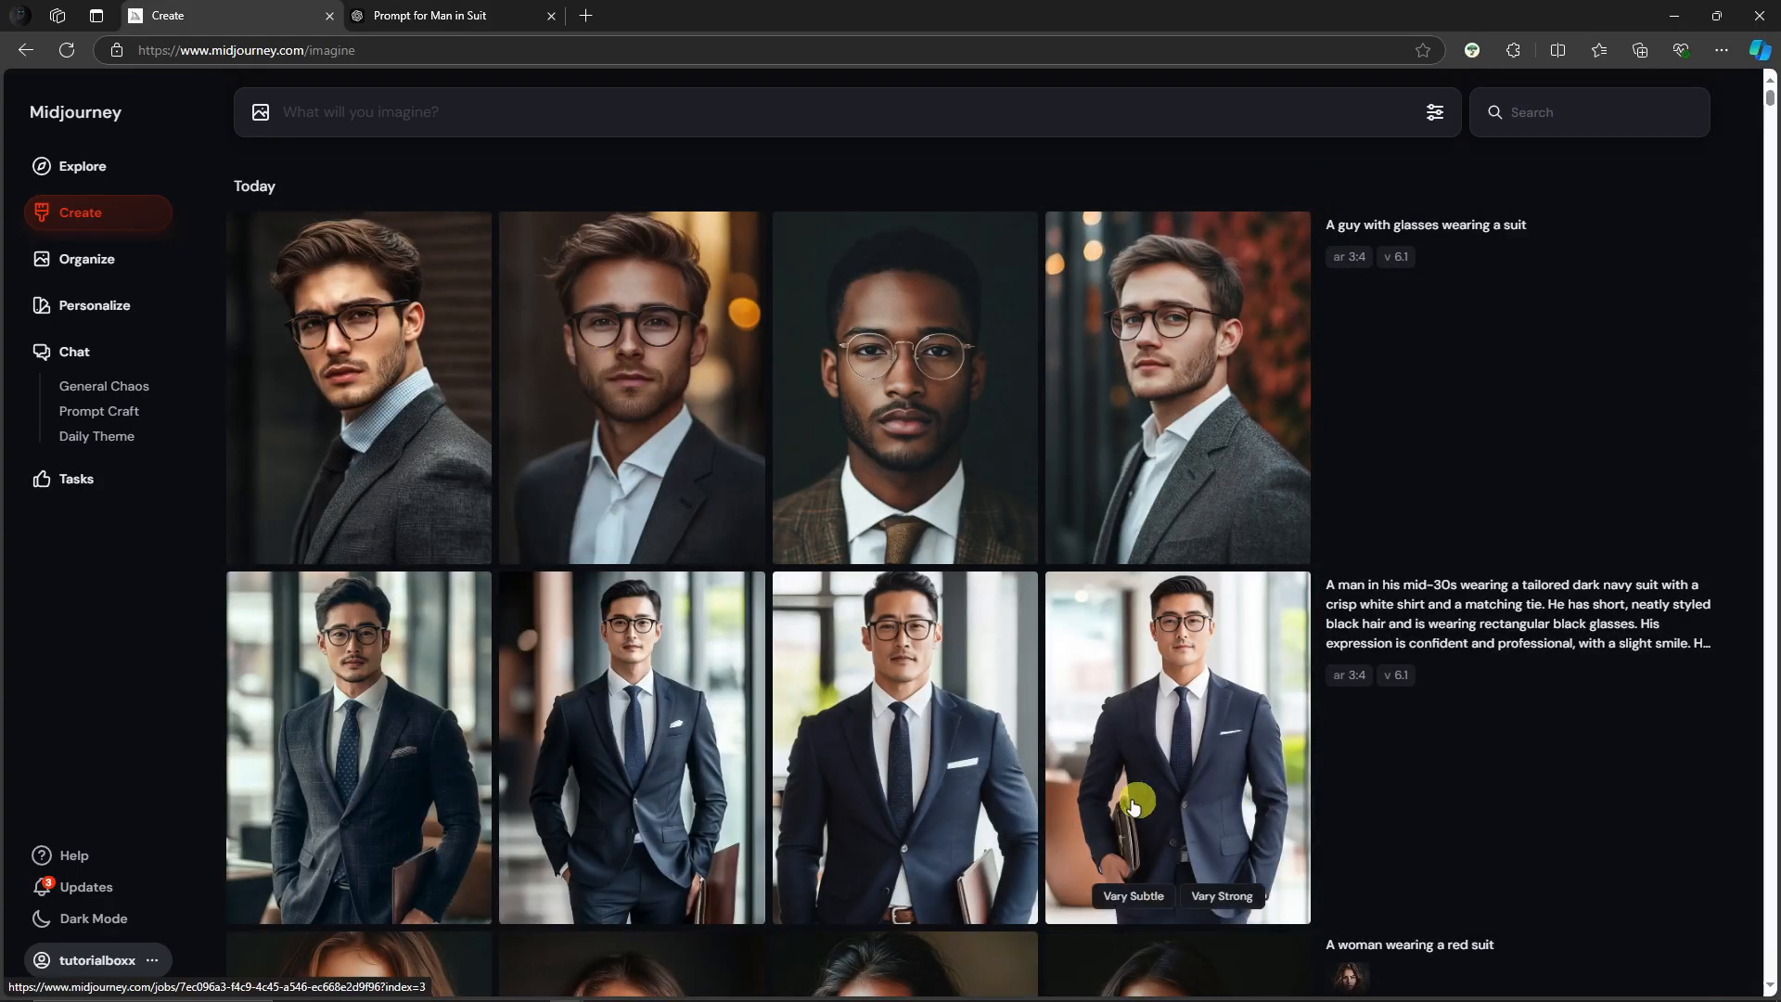
Reuse the navy suit prompt text, append "--seed 1" to it and generate the images.
left_click(1496, 615)
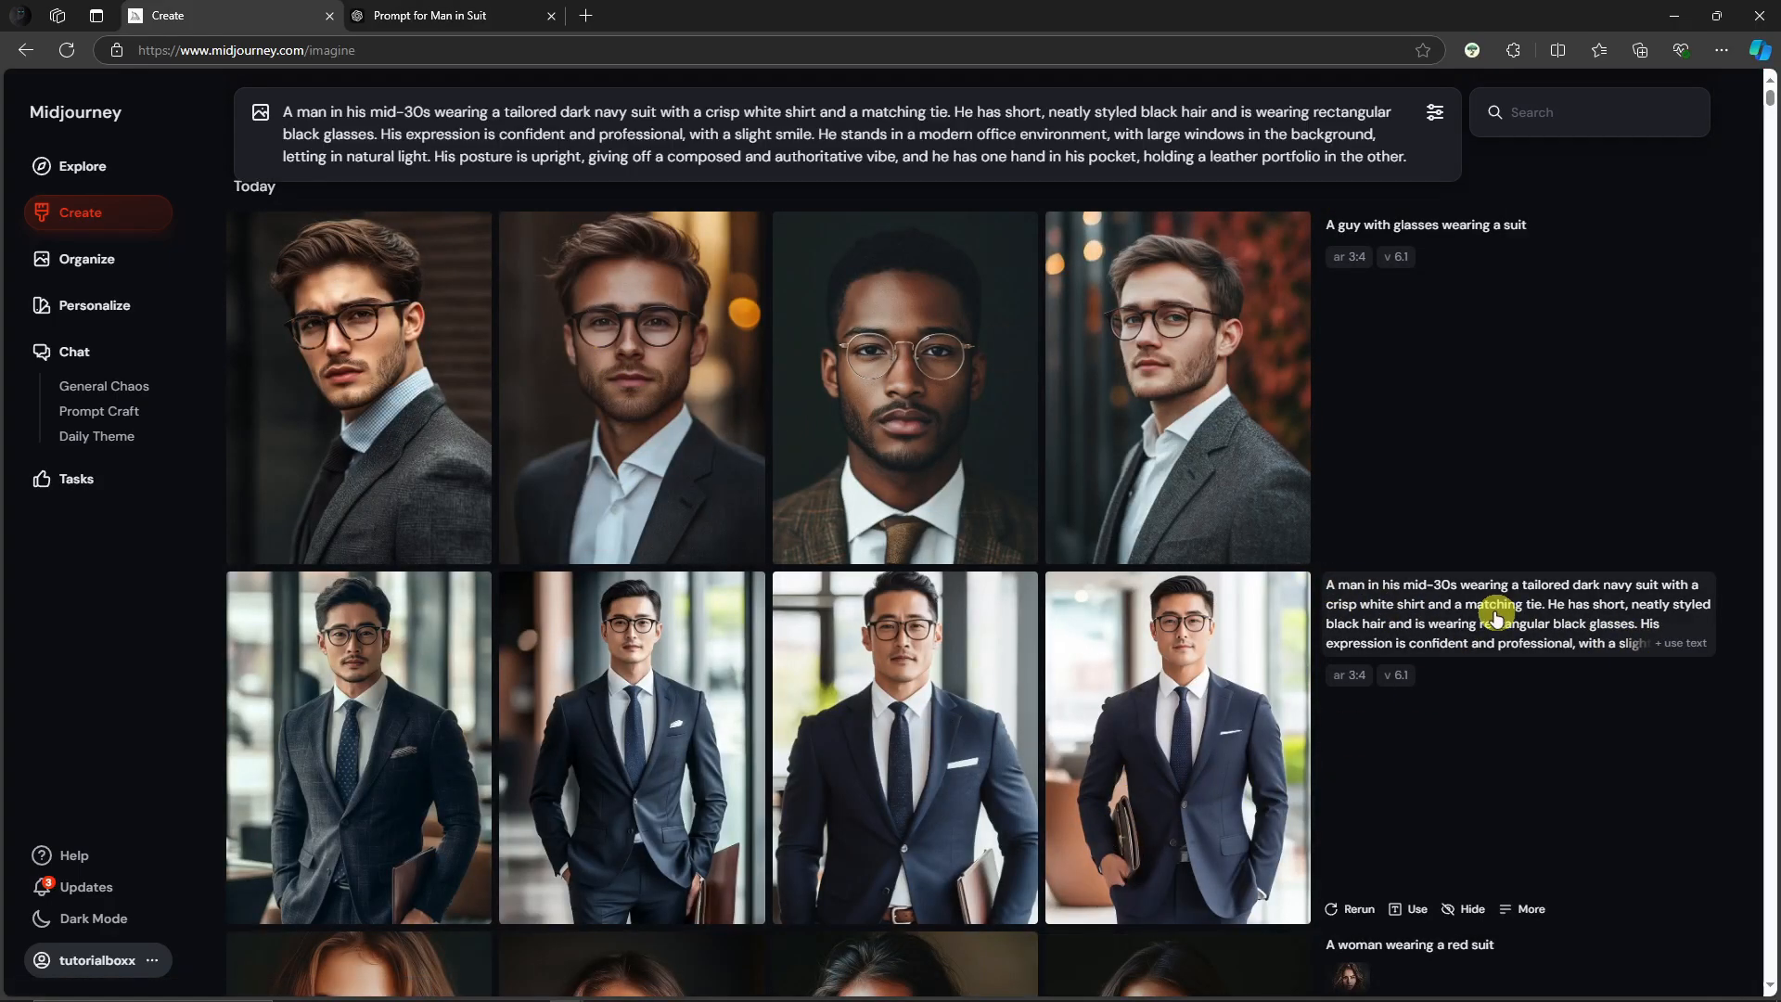
left_click(1407, 157)
type("-")
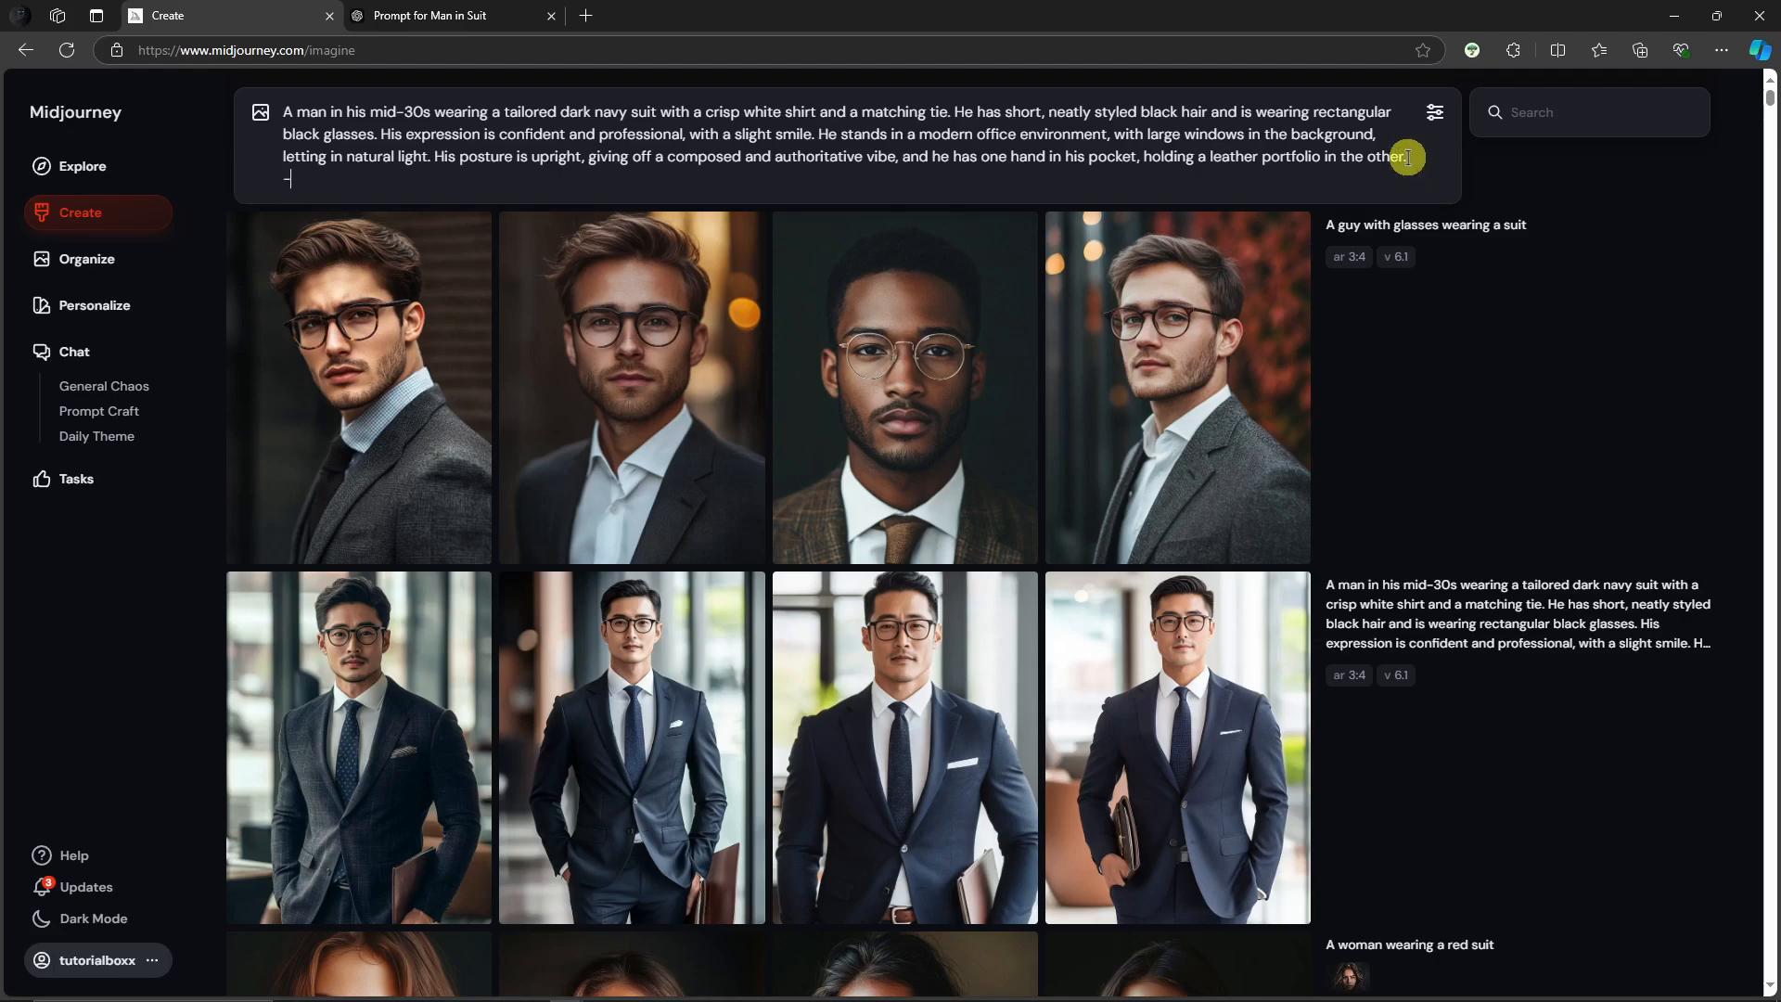
type("-seed 1")
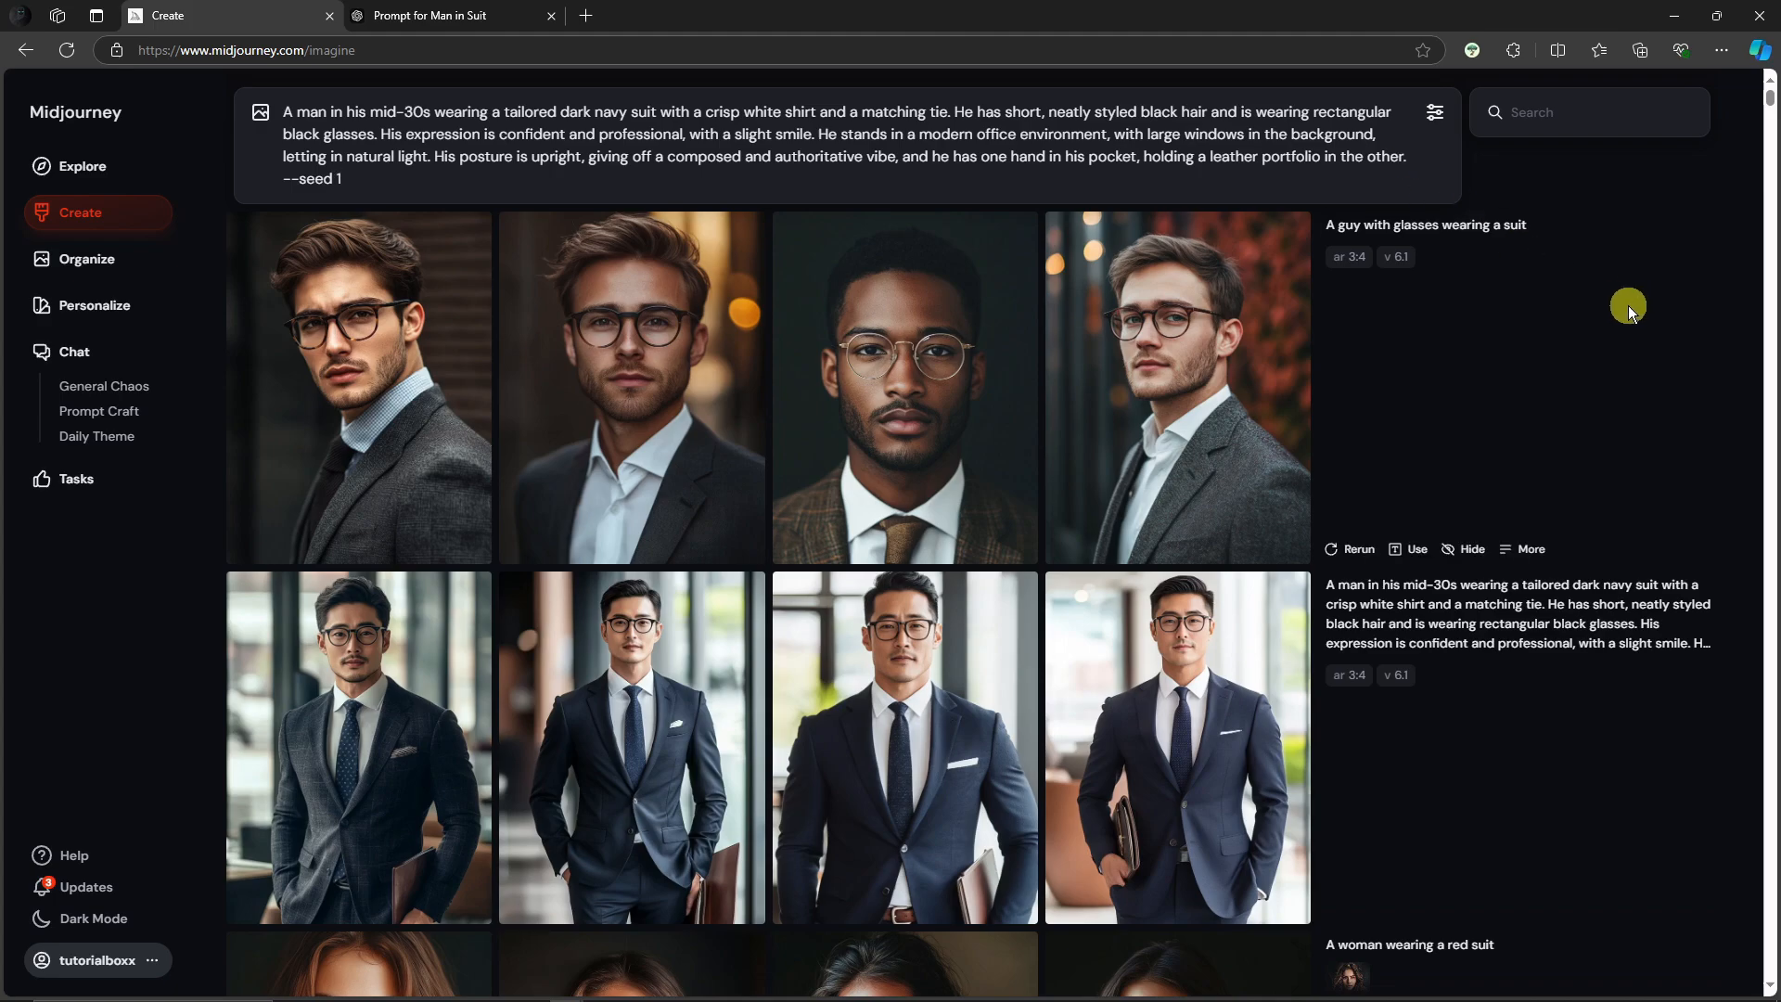
key("Return")
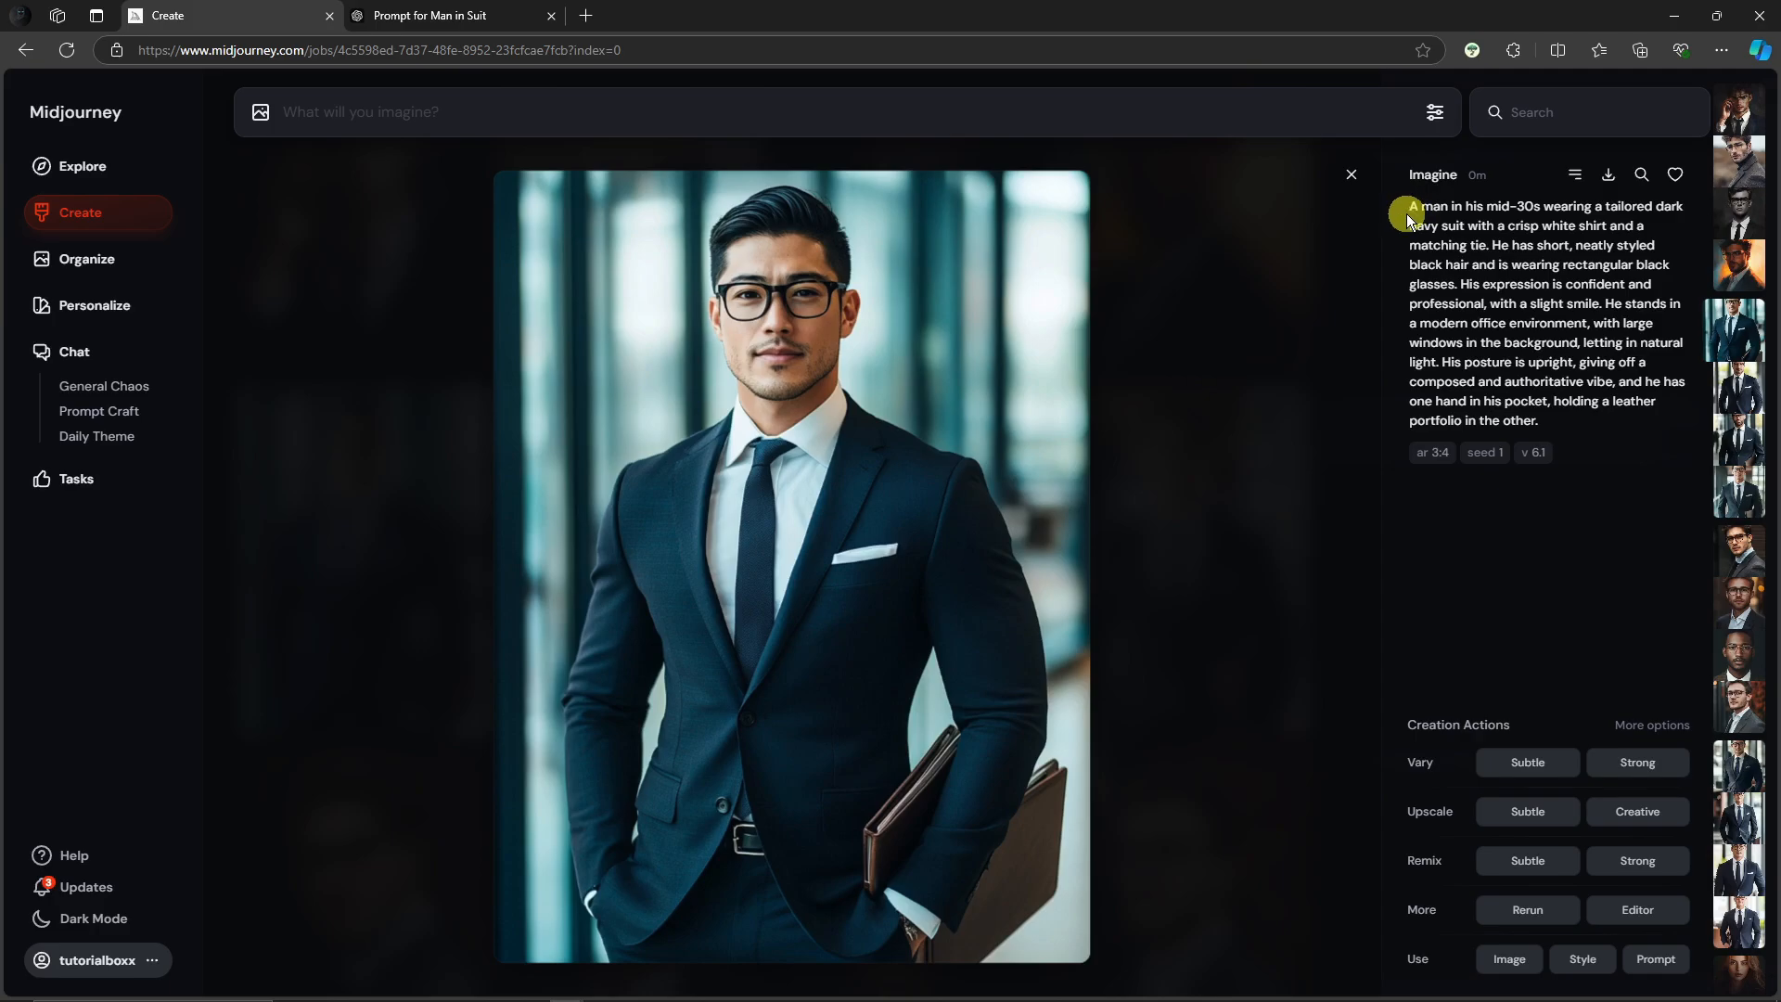
Check the seed parameter of the new navy suit images and look through the enlarged set.
mouse_move(1487, 454)
key("Right")
key("Right")
key("Left")
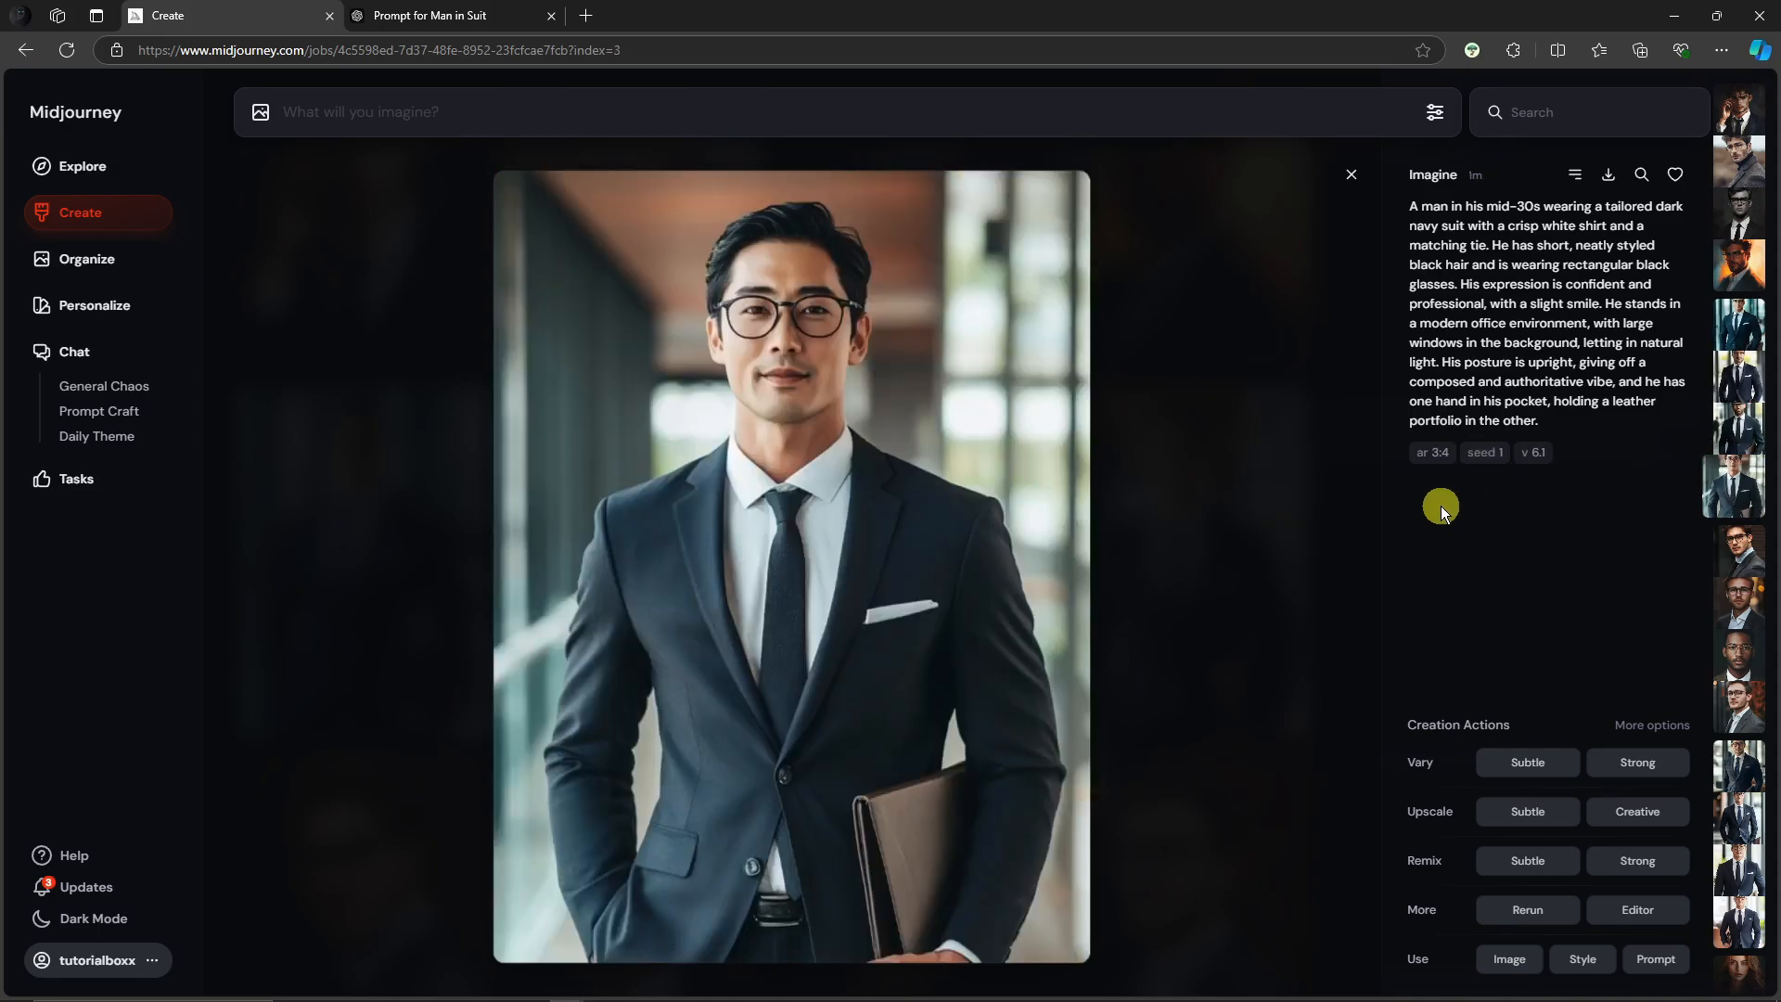
key("Left")
left_click(1353, 173)
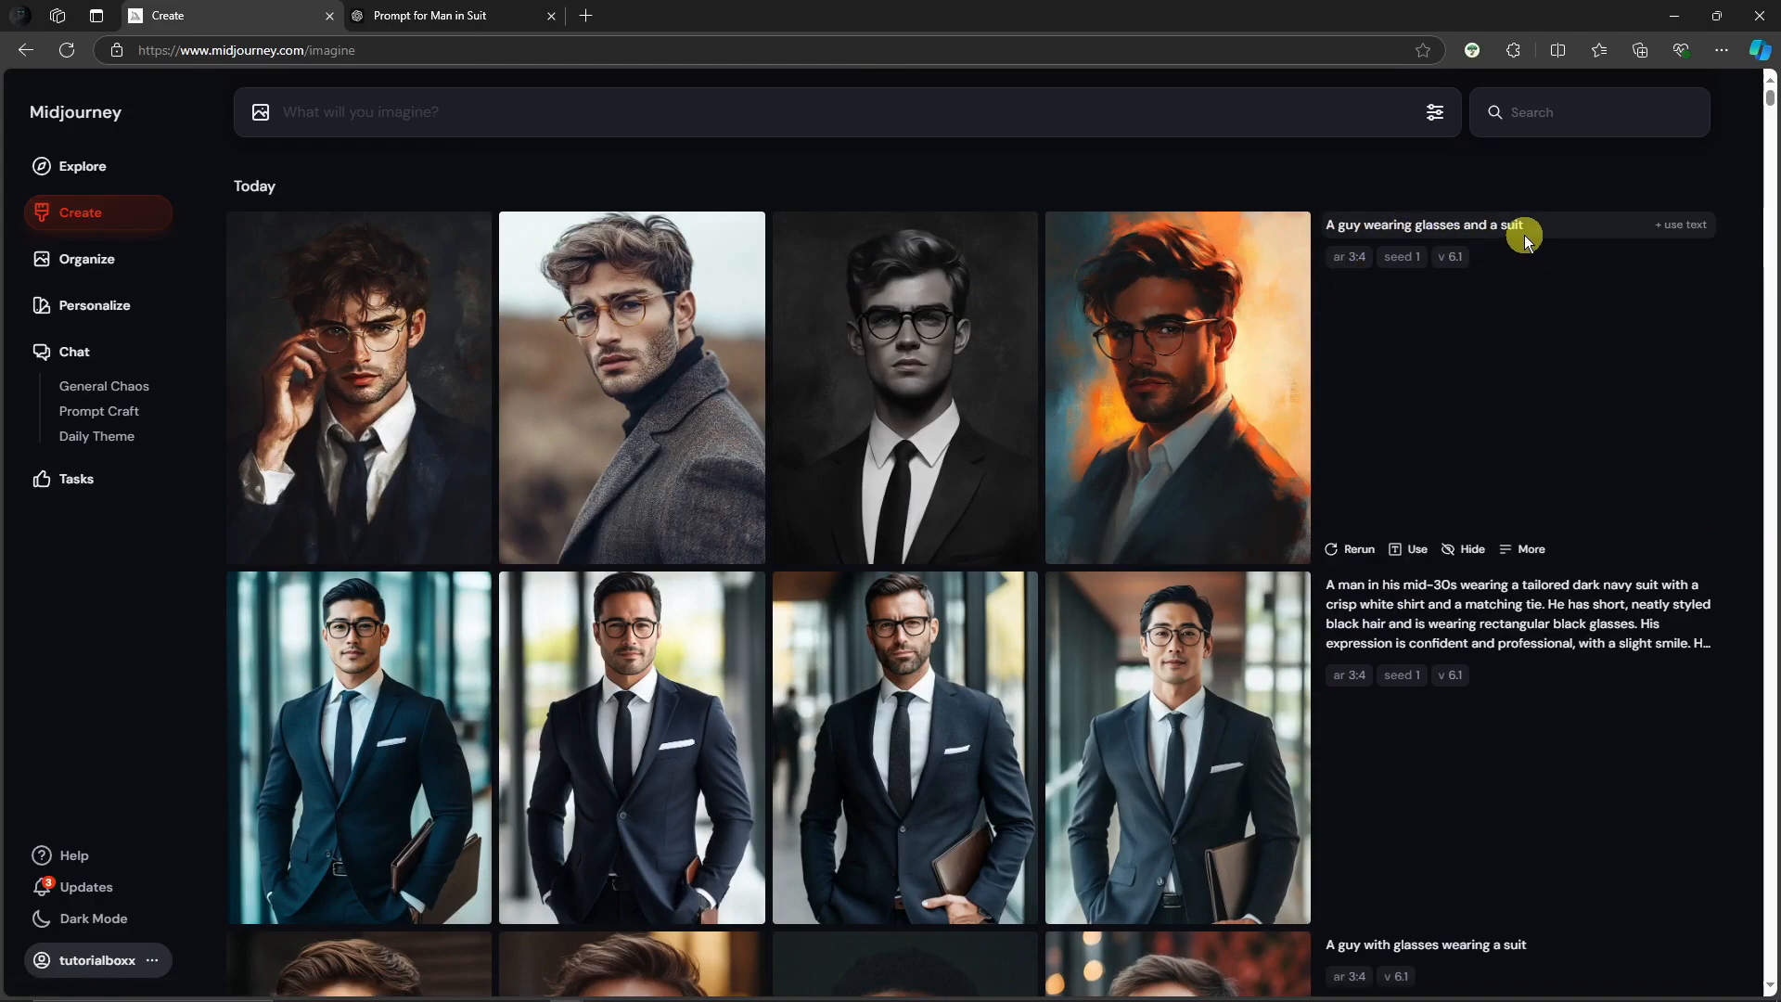
Look through the enlarged images generated from "A guy wearing glasses and a suit" with seed 1.
left_click(320, 313)
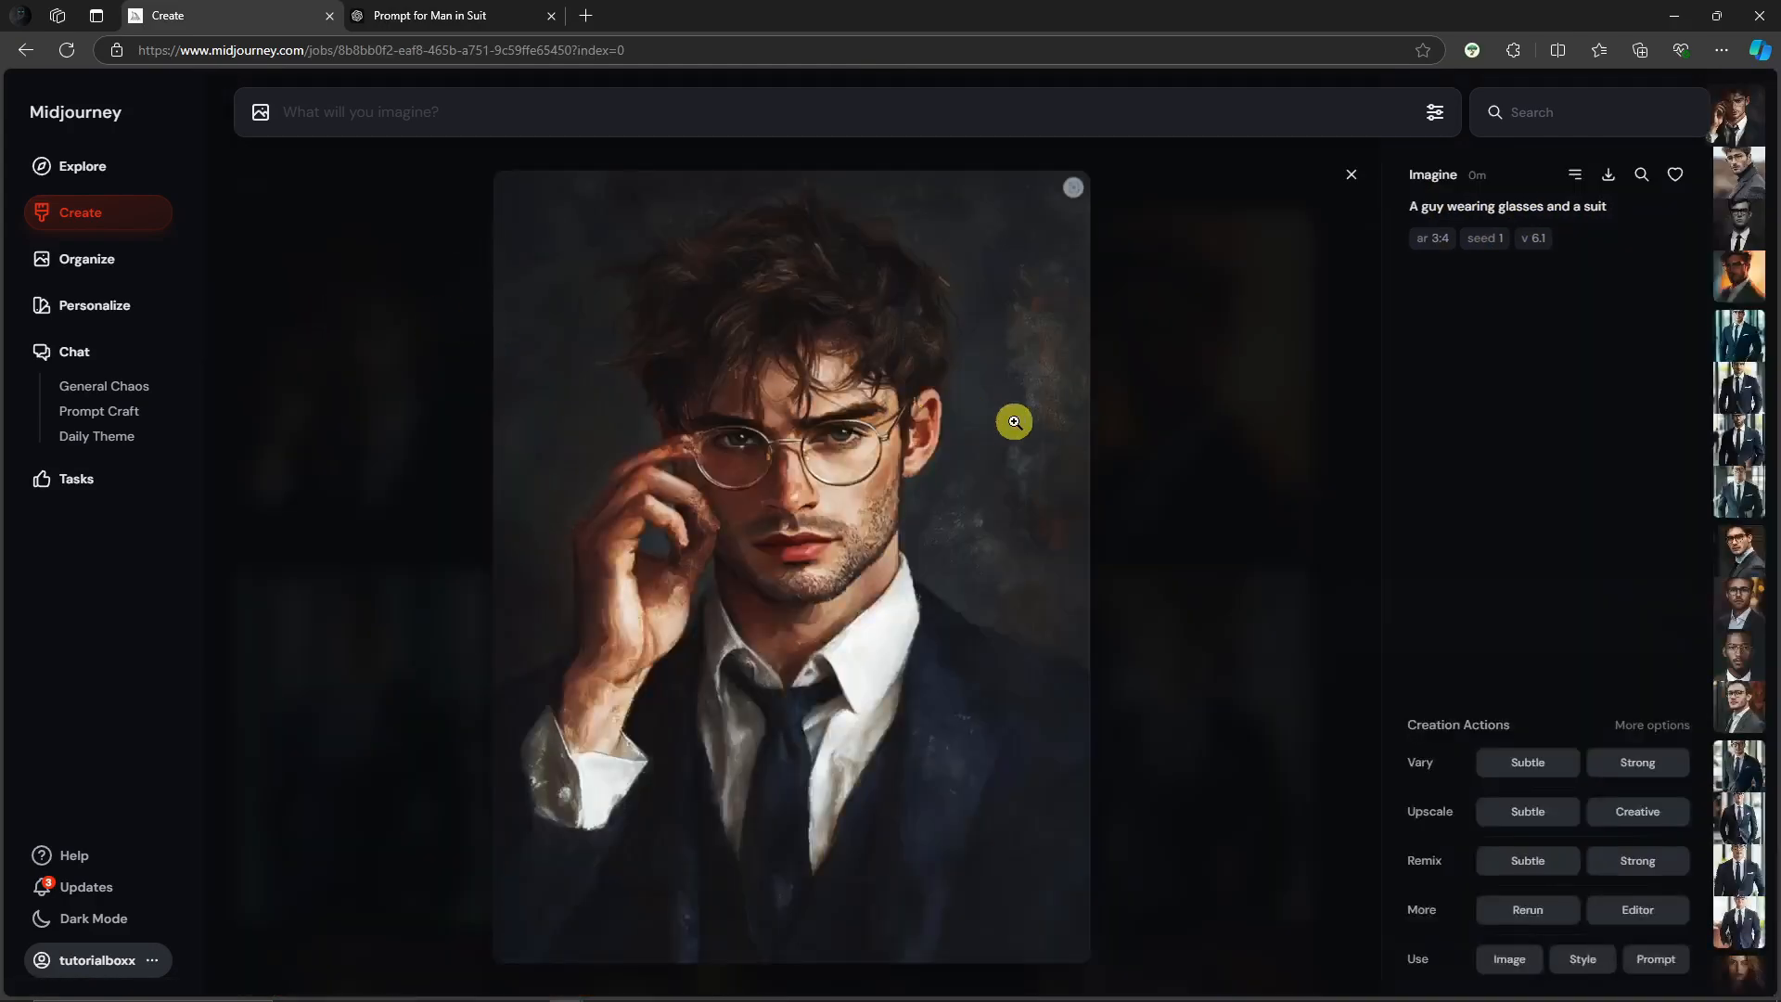
scroll(1014, 422, "down", 3)
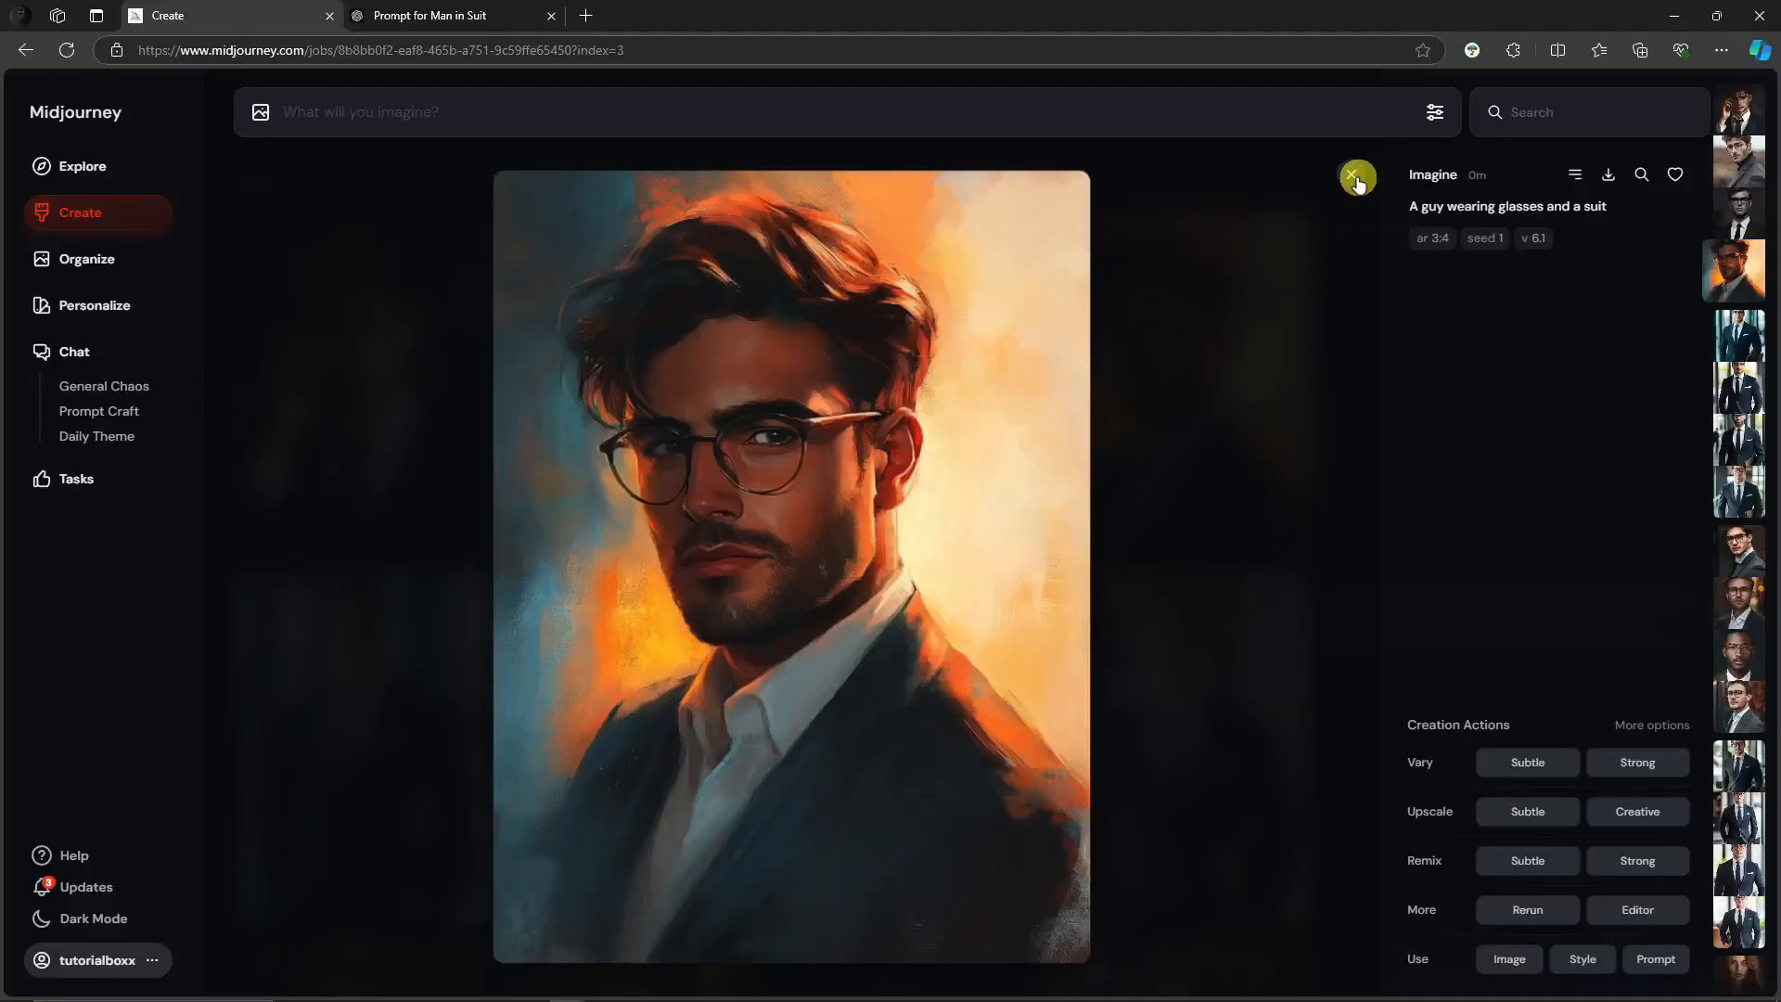
left_click(1354, 177)
Compare the enlarged navy suit images generated with seed 1 and show the description of the seed parameter.
scroll(1433, 451, "down", 2)
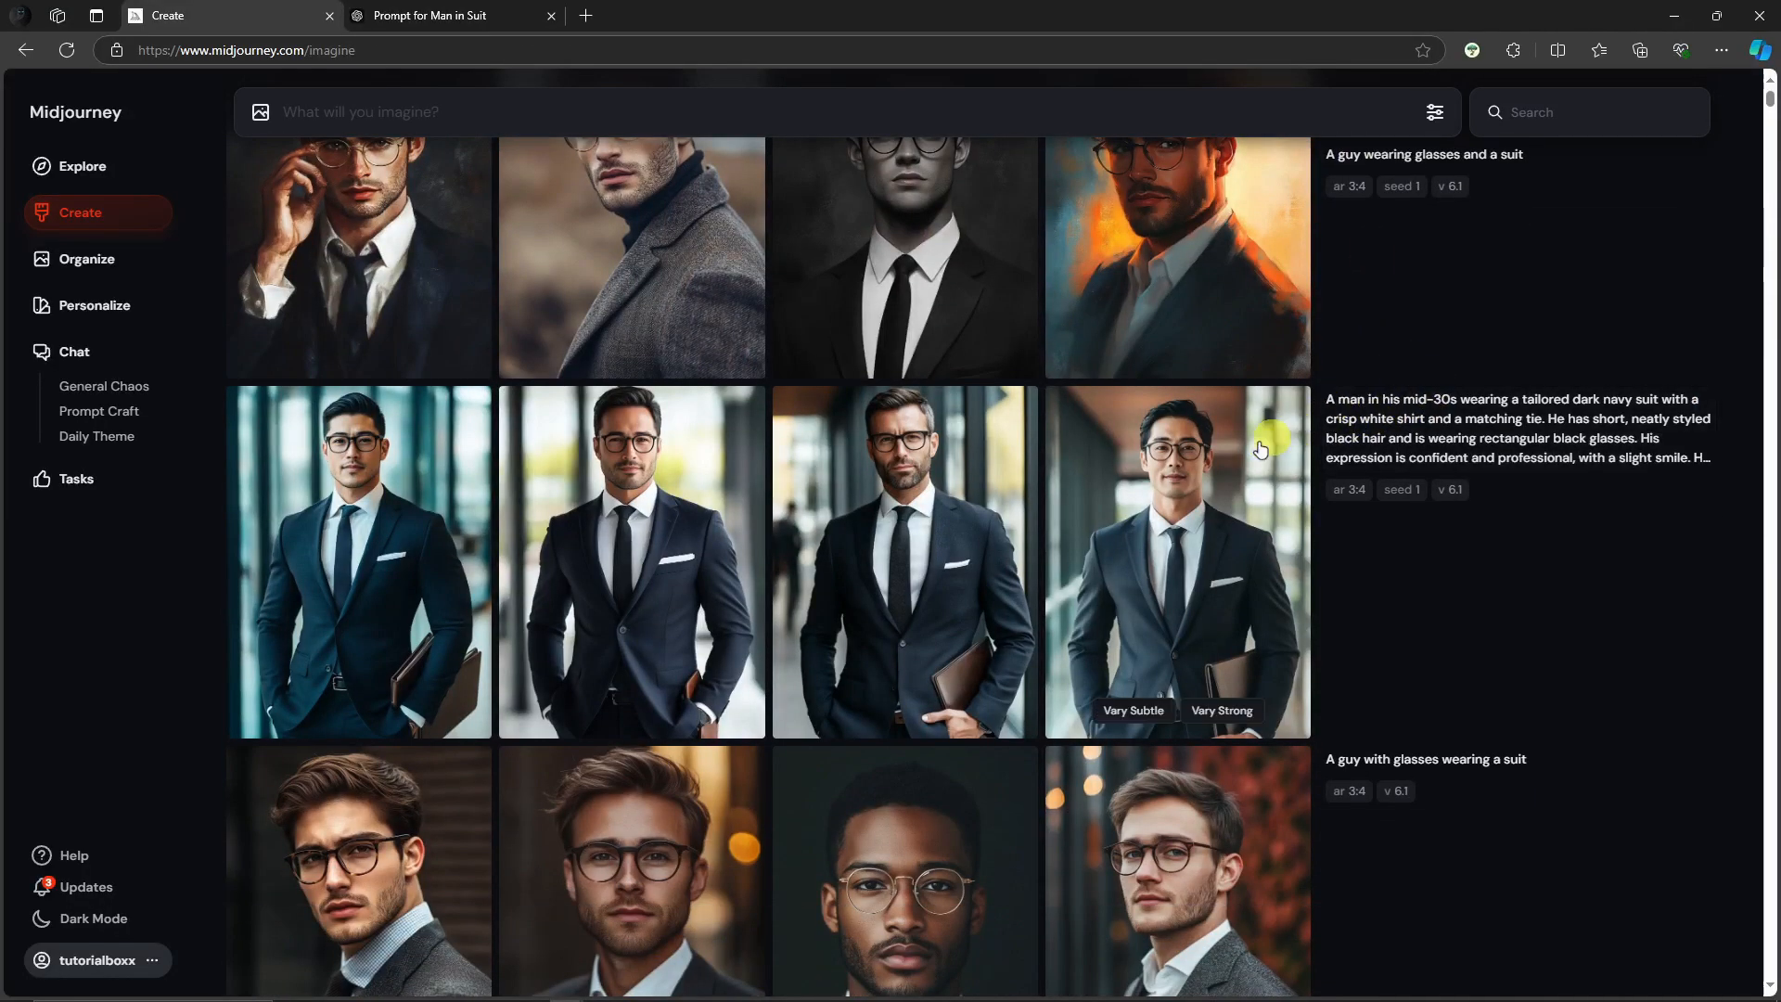
left_click(466, 430)
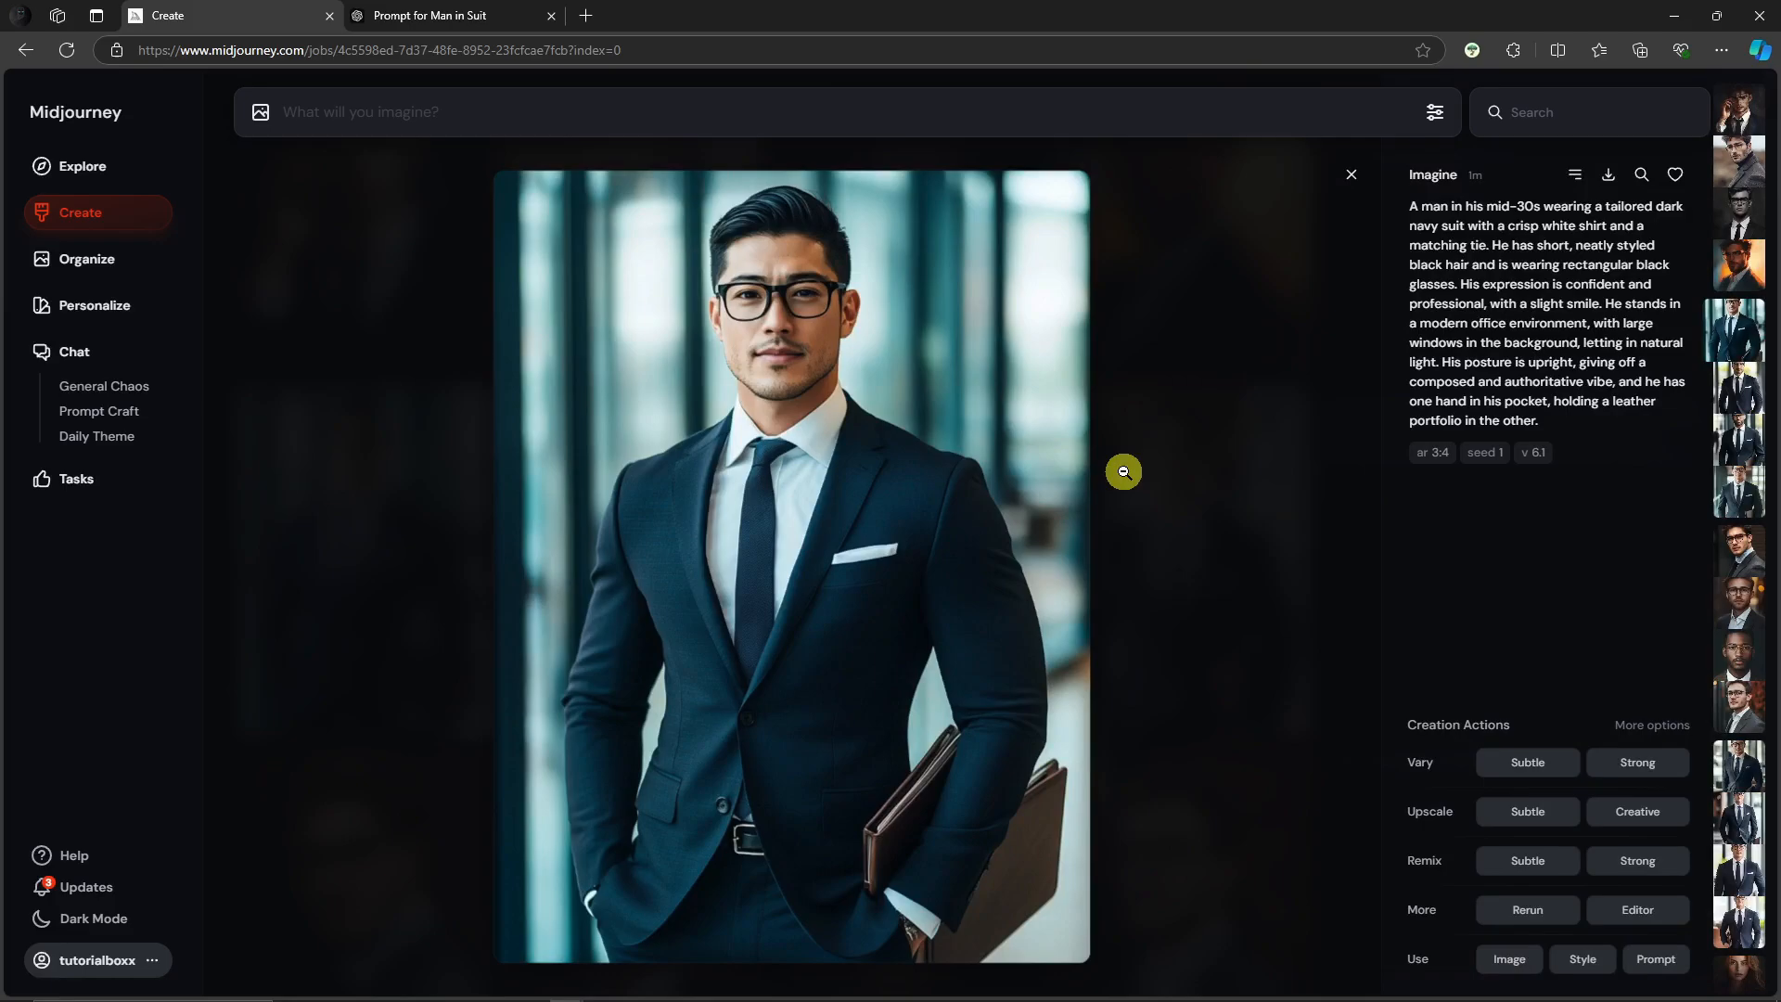
scroll(1465, 371, "down", 1)
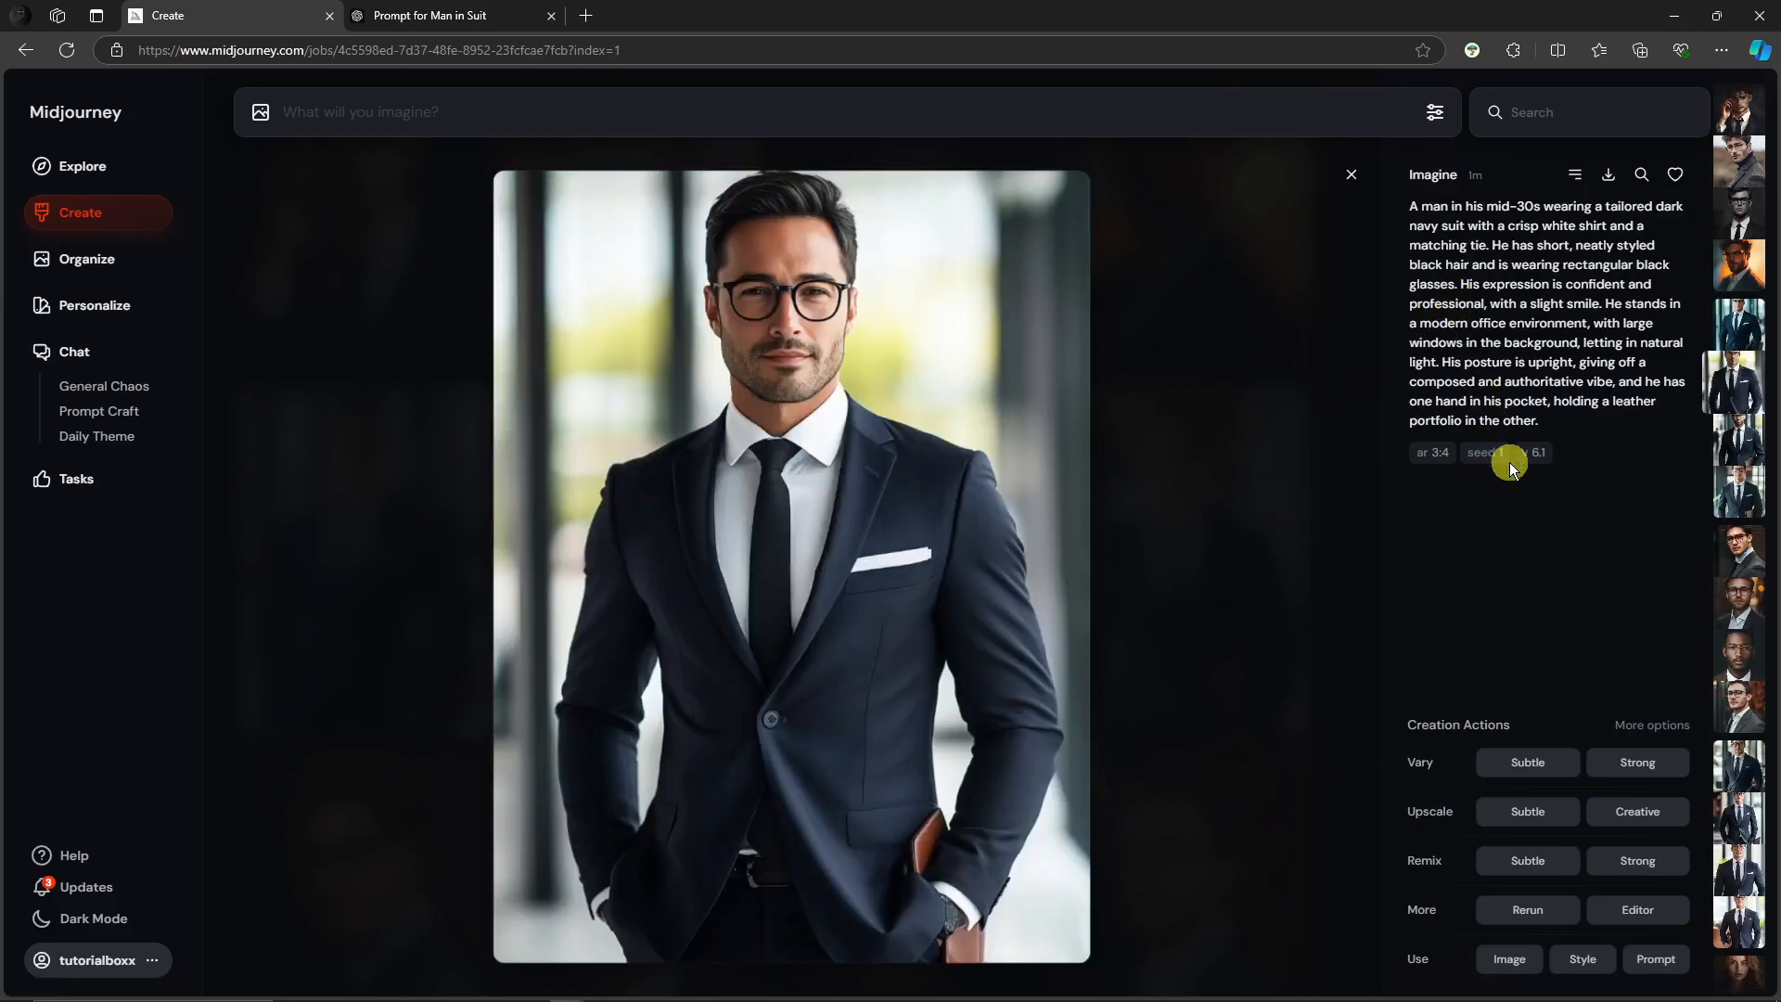
scroll(1508, 455, "down", 1)
left_click(1352, 175)
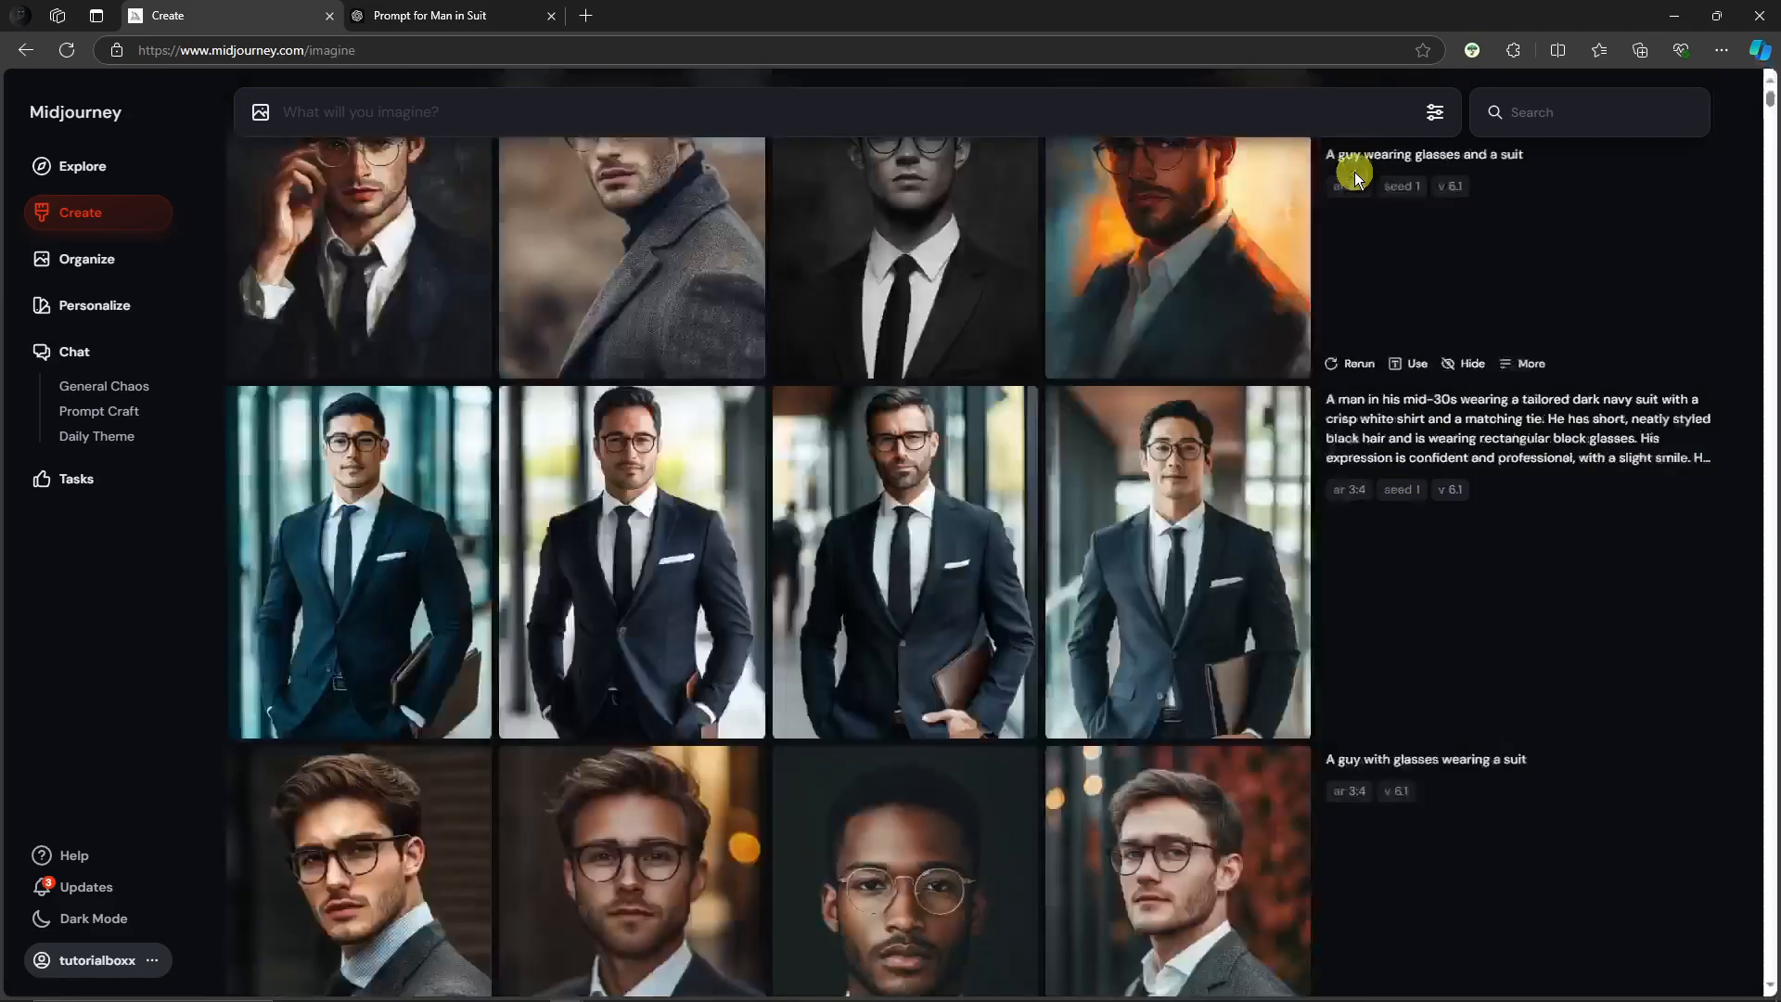
left_click(442, 453)
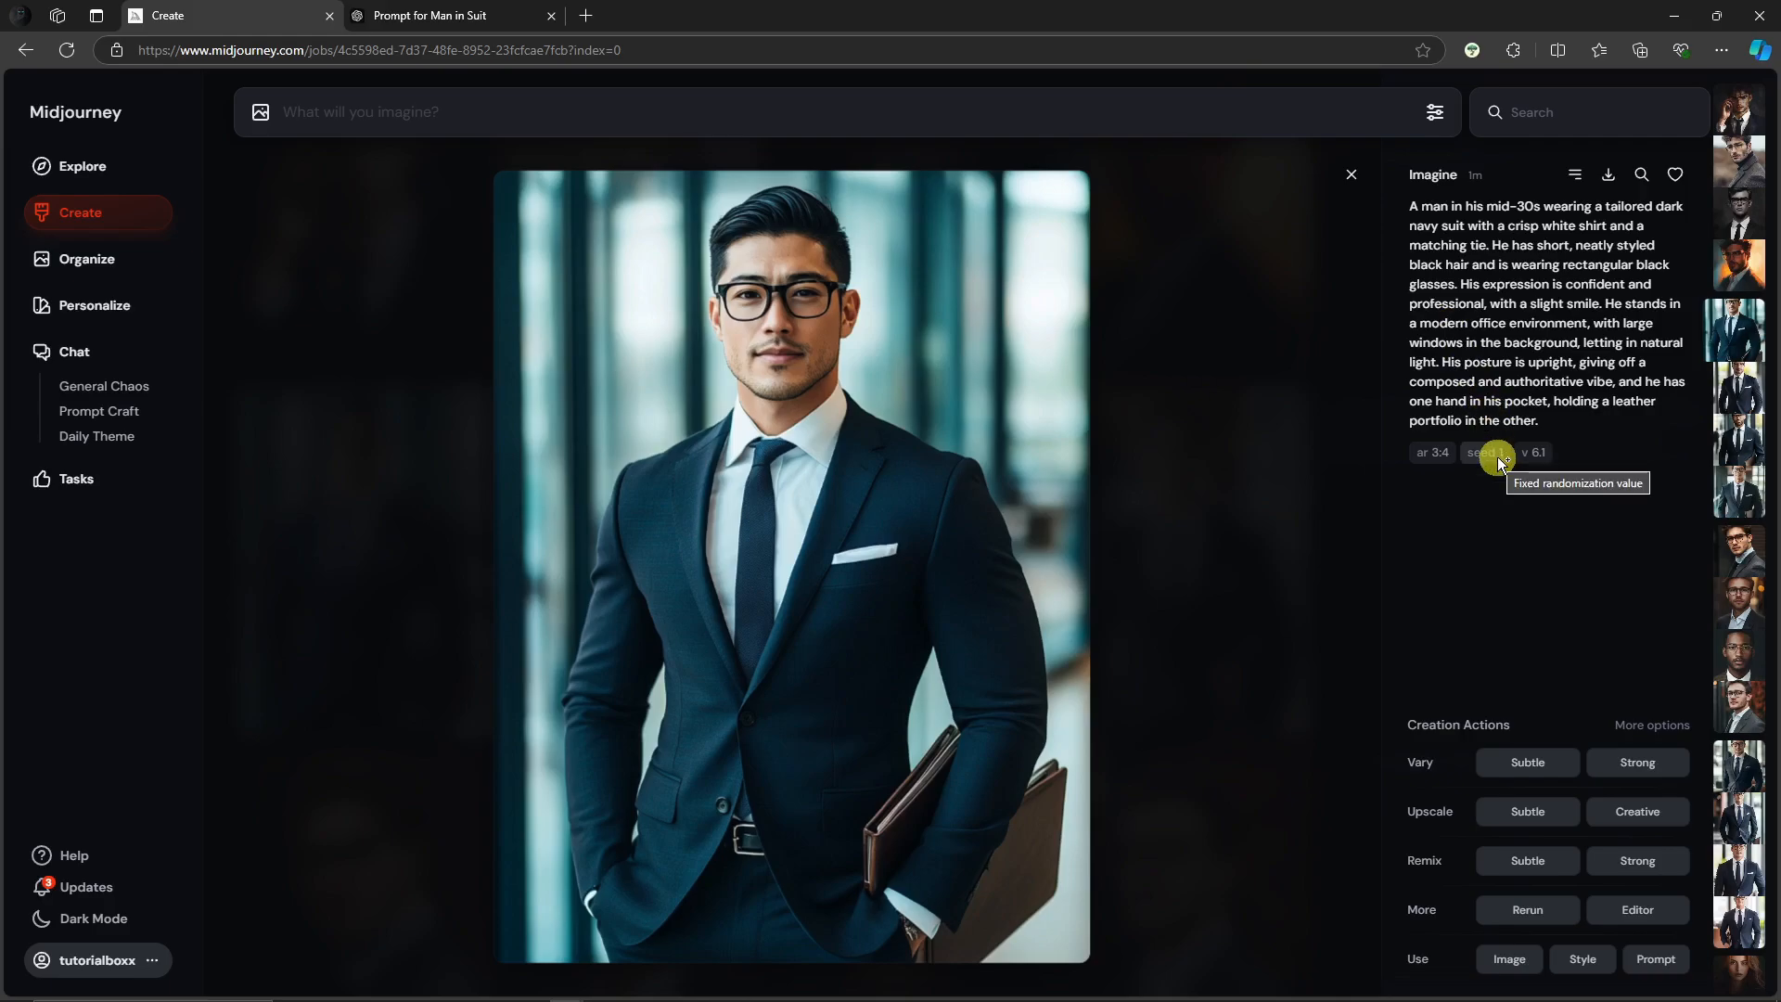
left_click(1354, 172)
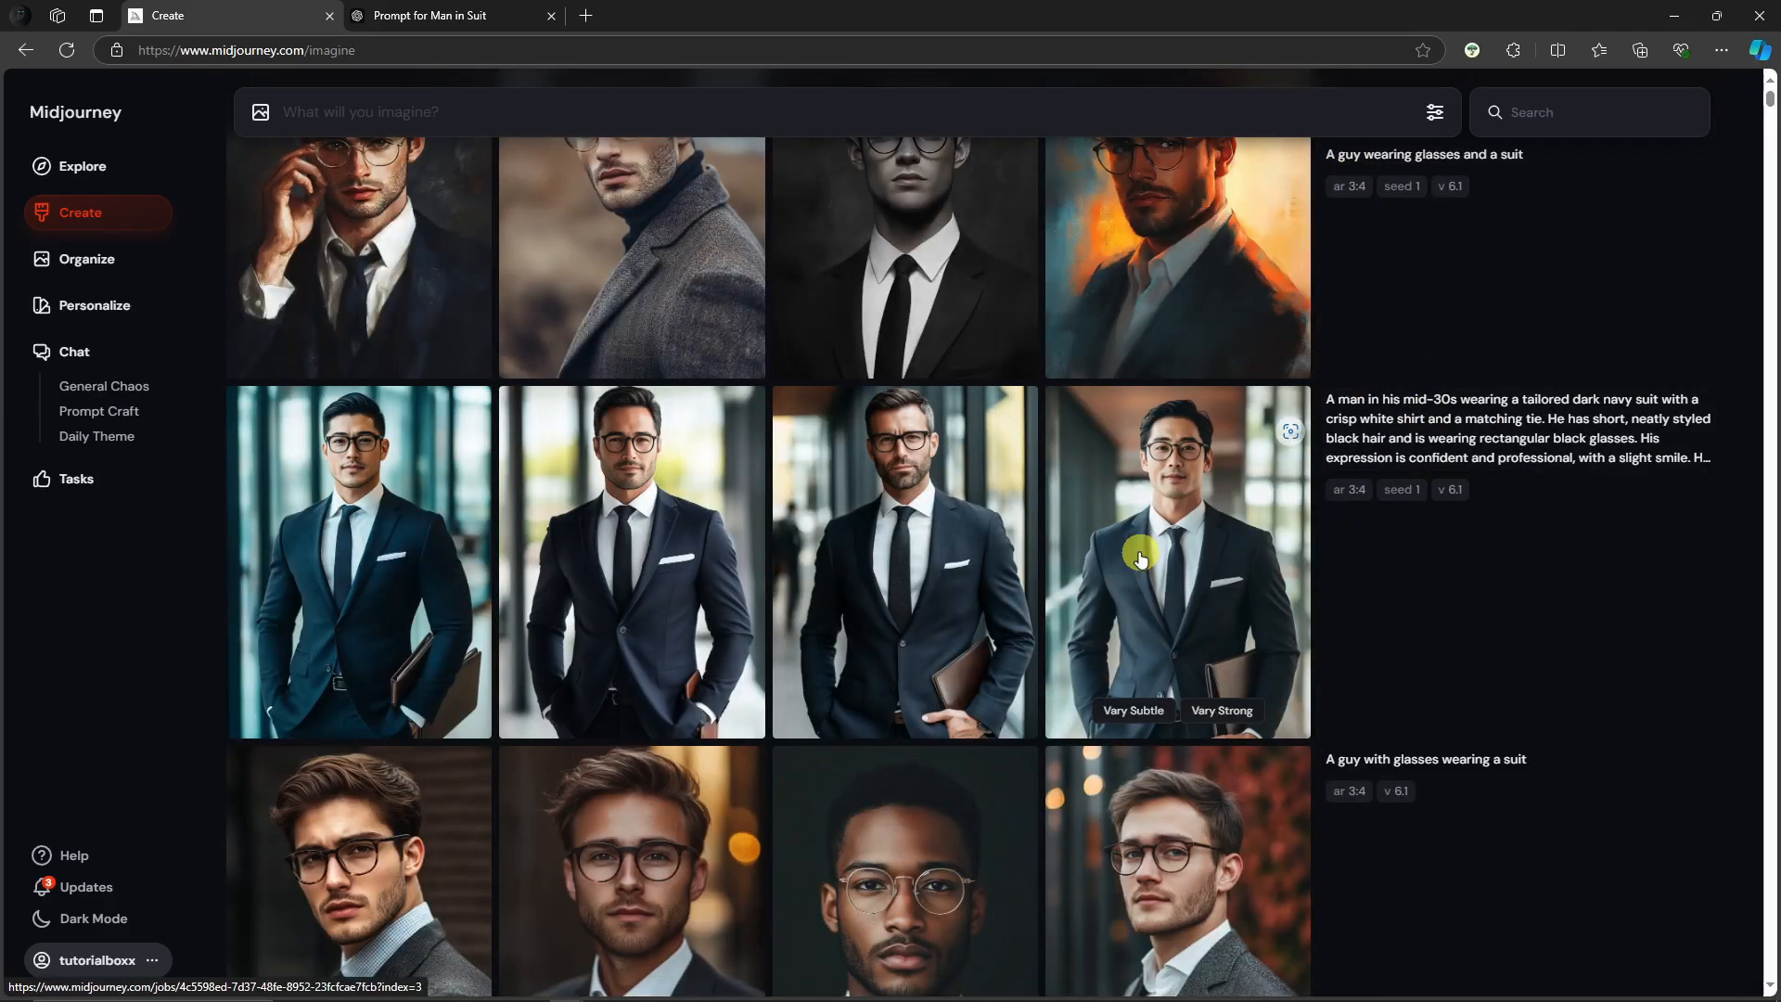
View the first seed 1 navy suit image enlarged and show the third tip in the Notepad notes.
left_click(447, 484)
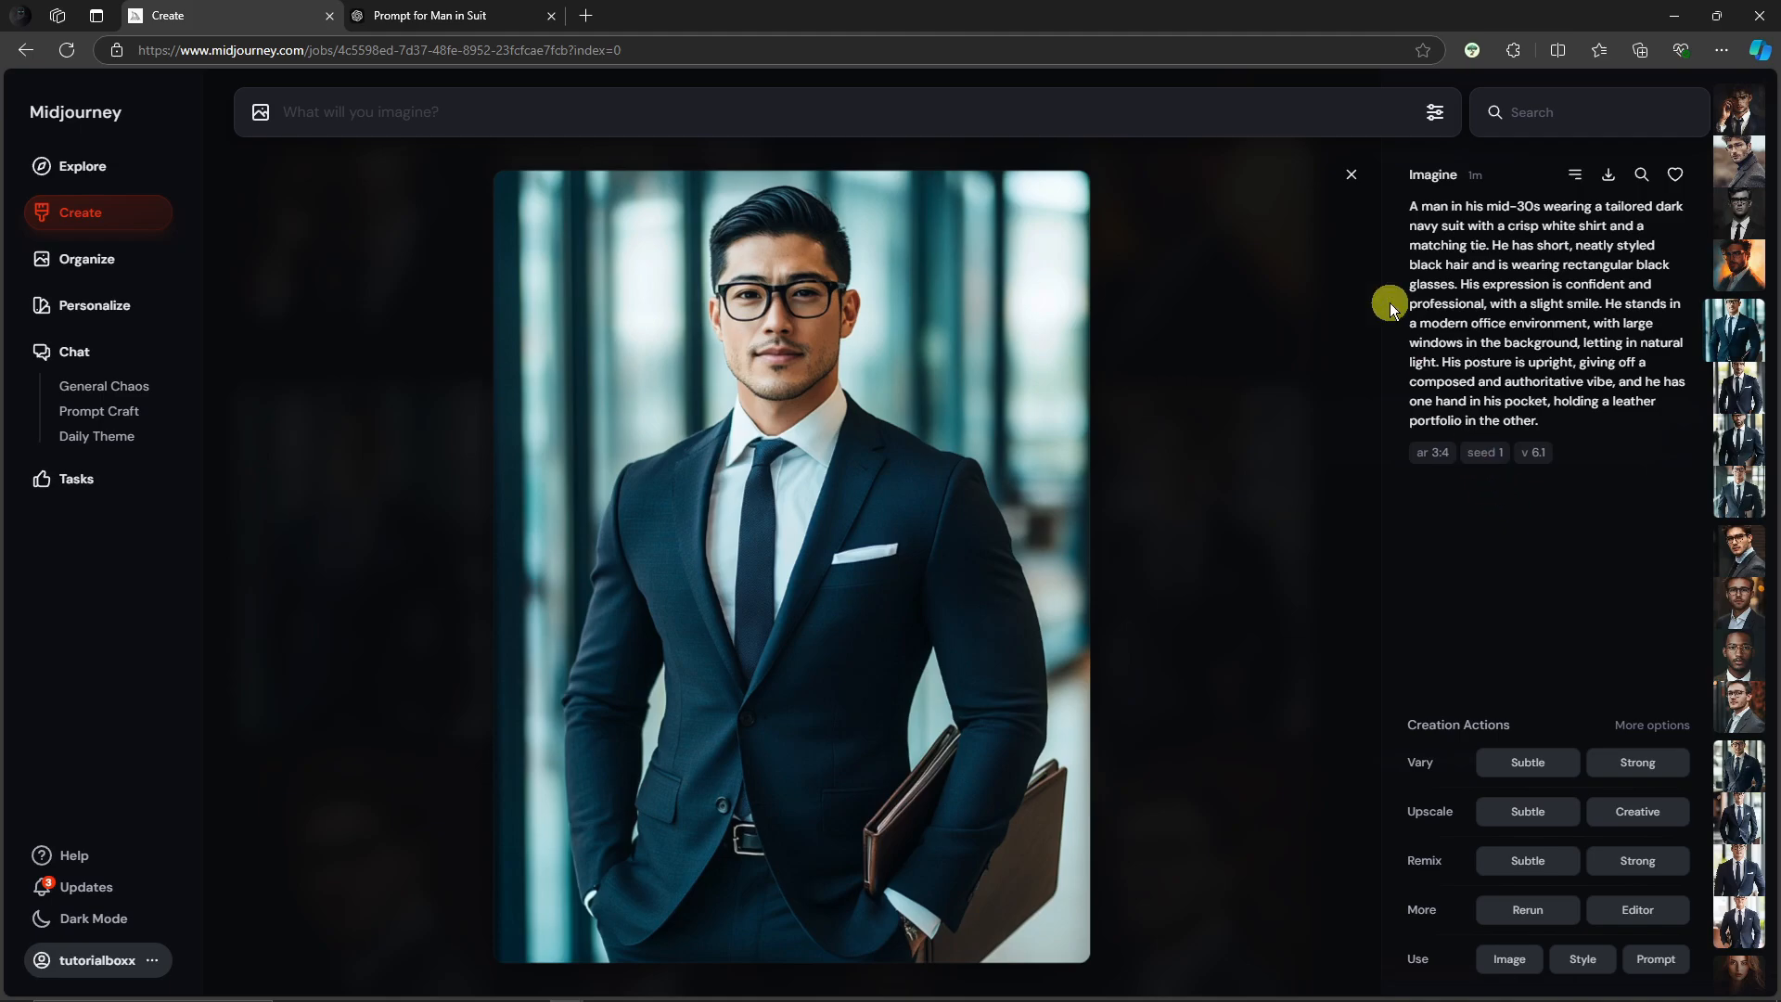
left_click(1351, 175)
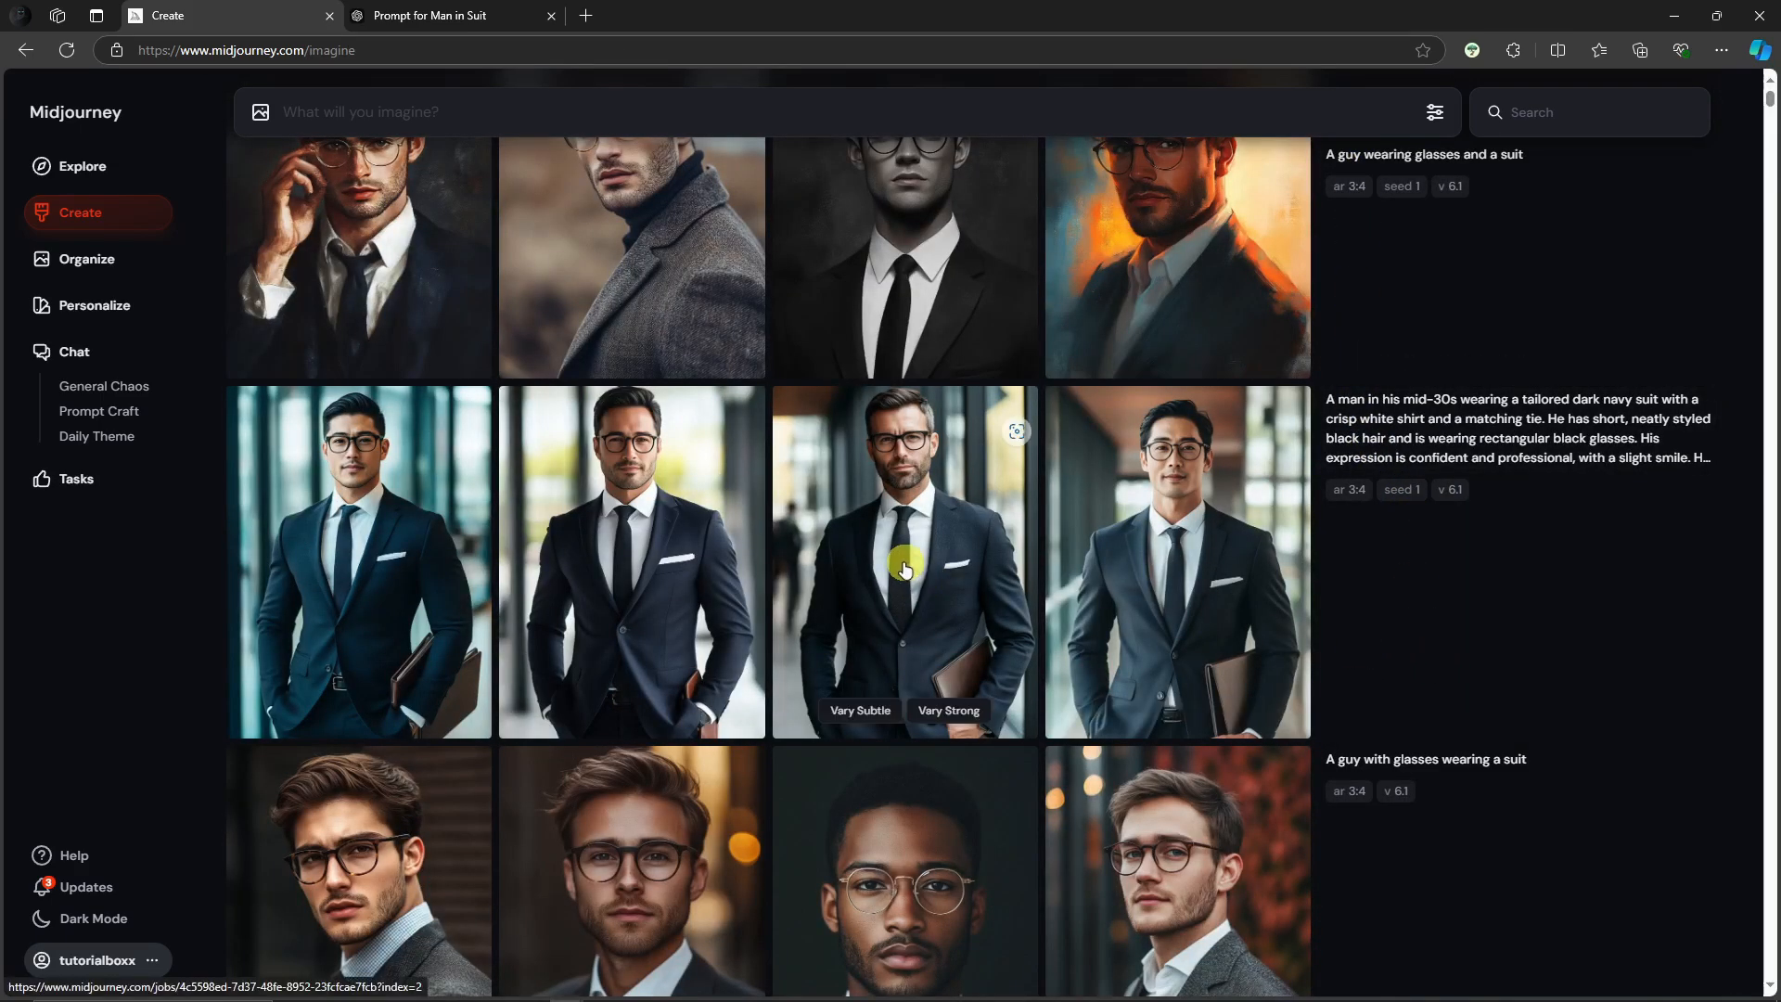
left_click(739, 995)
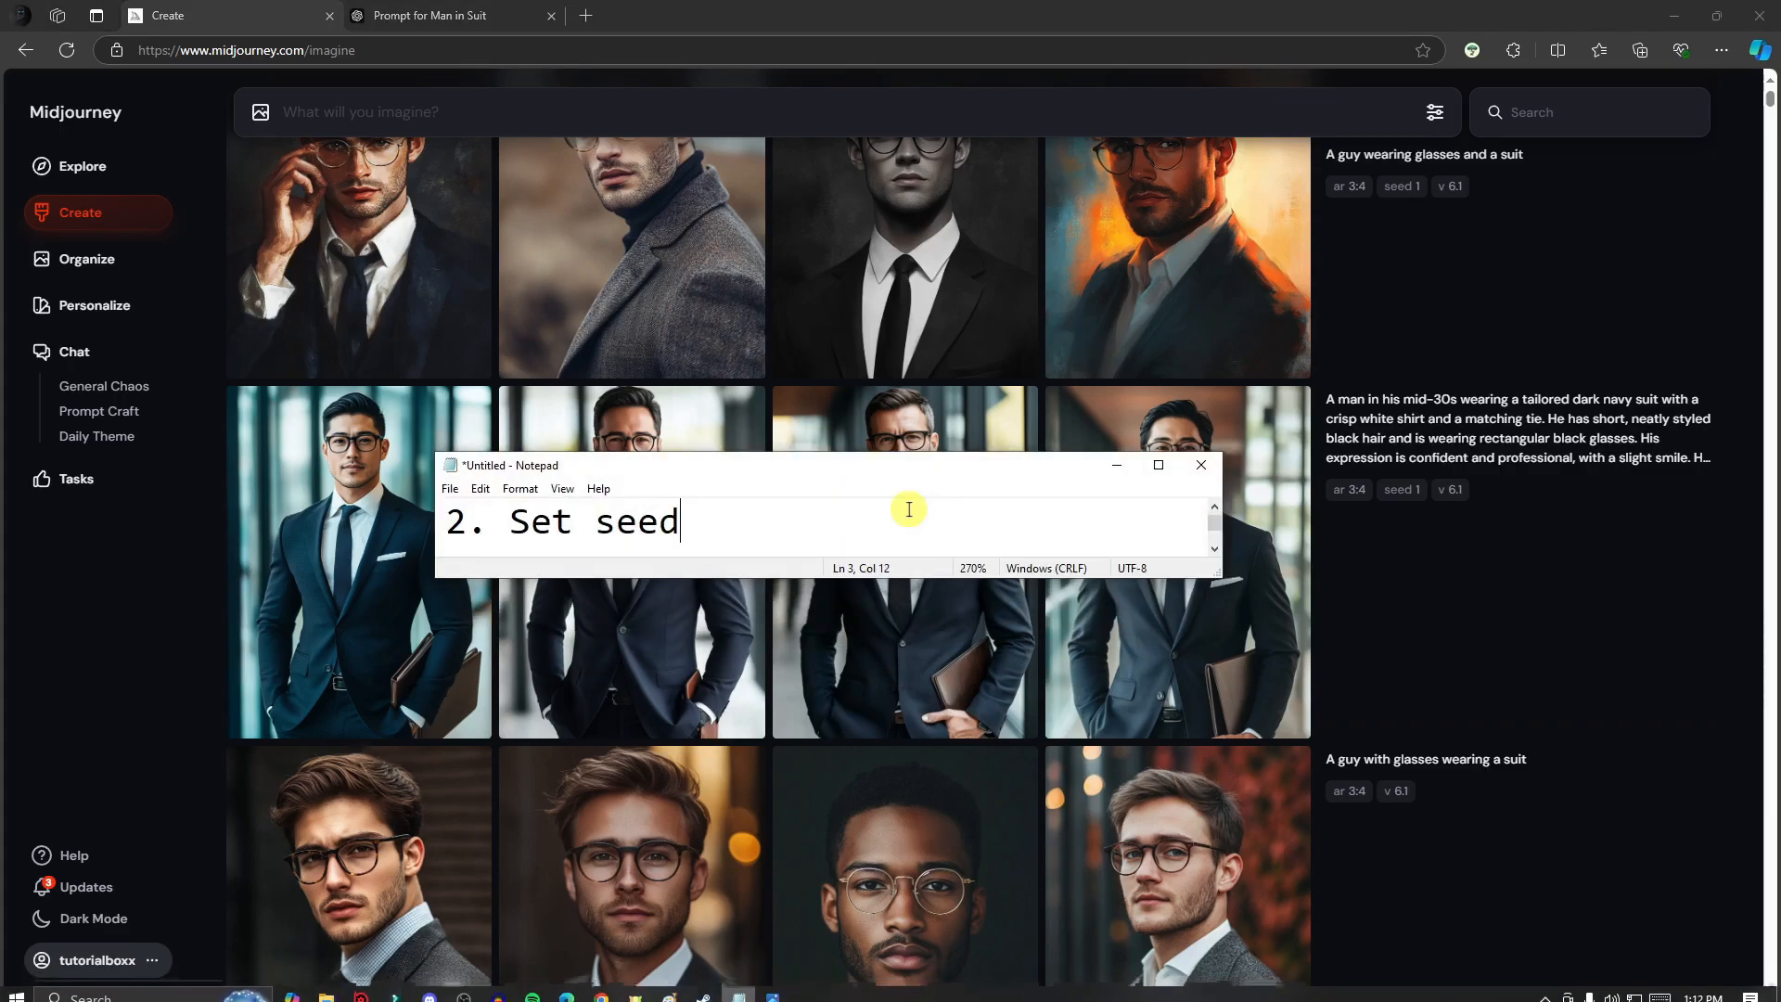
scroll(1046, 534, "down", 1)
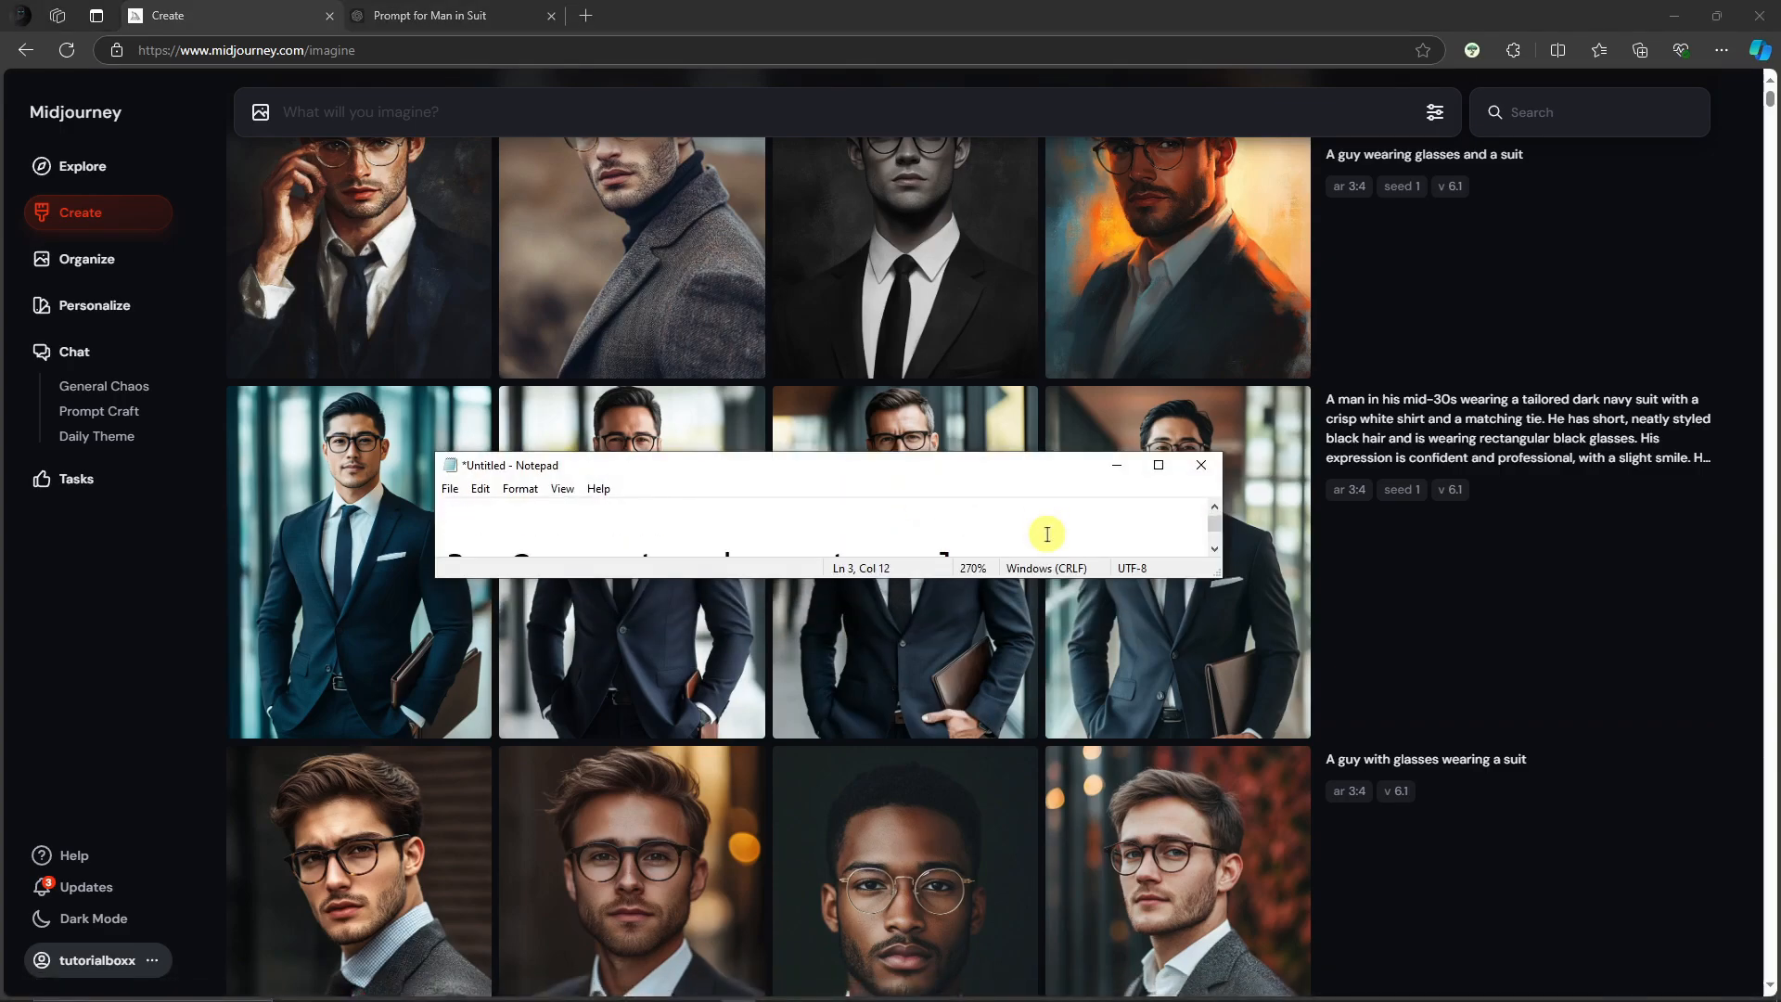
scroll(1046, 533, "down", 1)
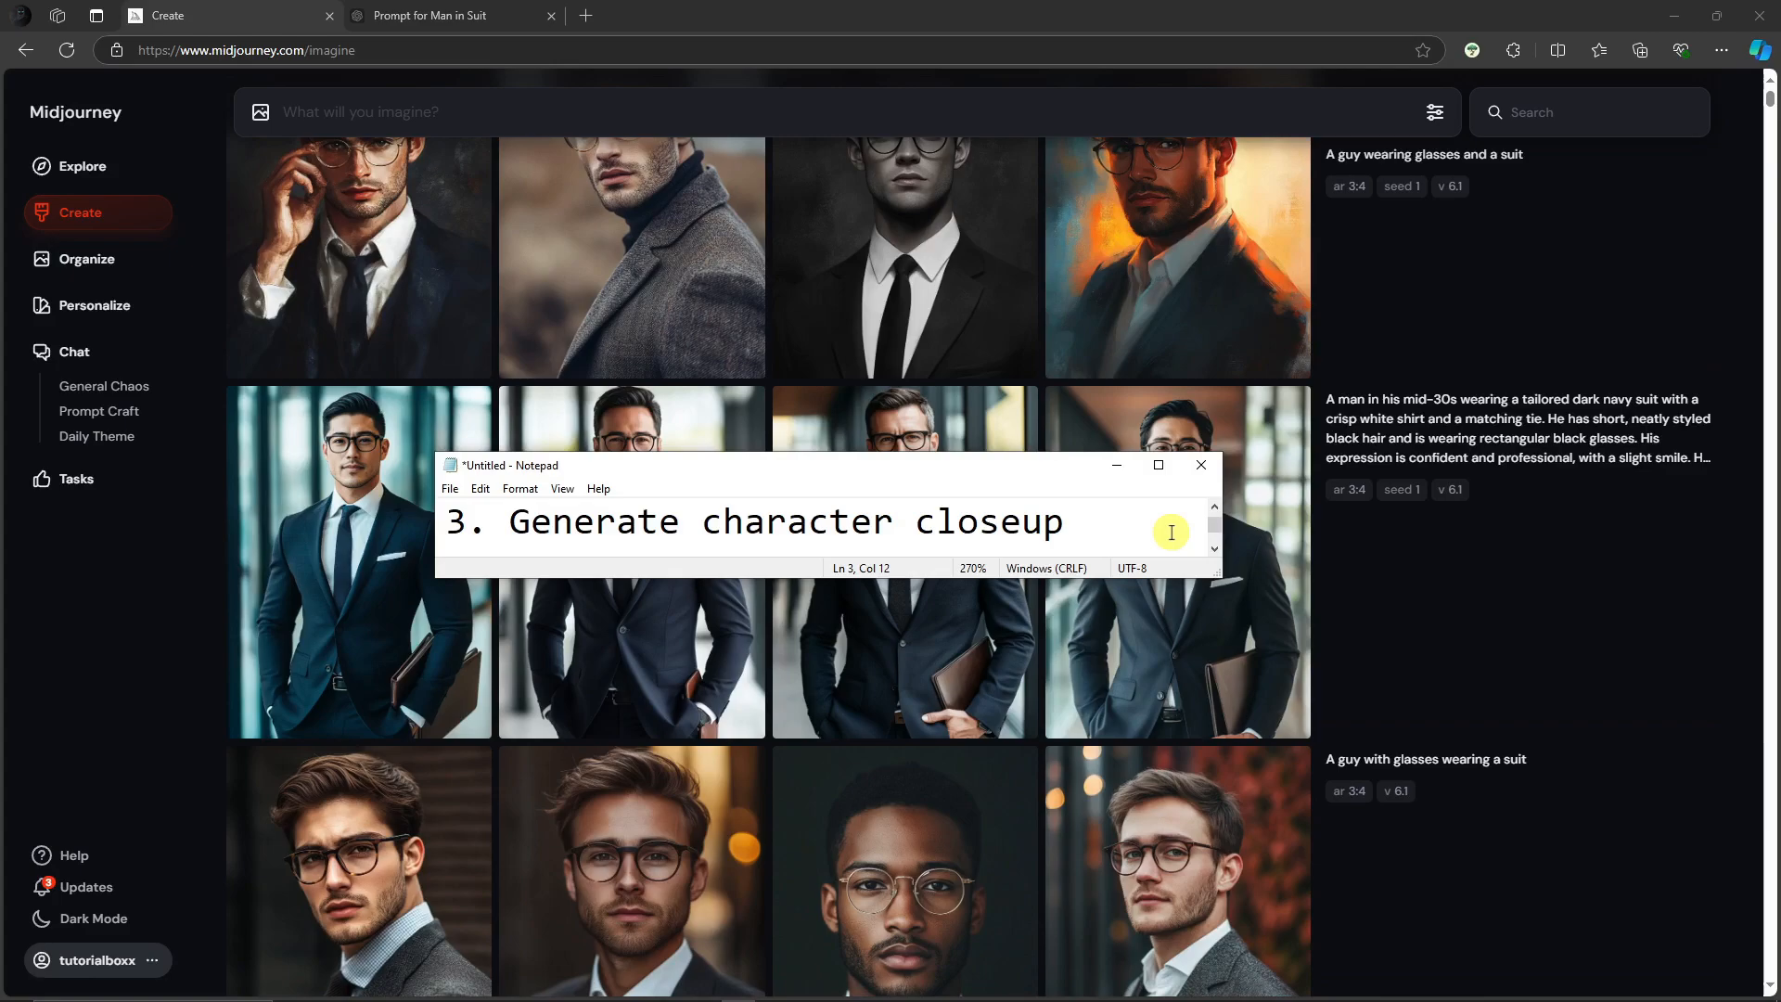
left_click(147, 672)
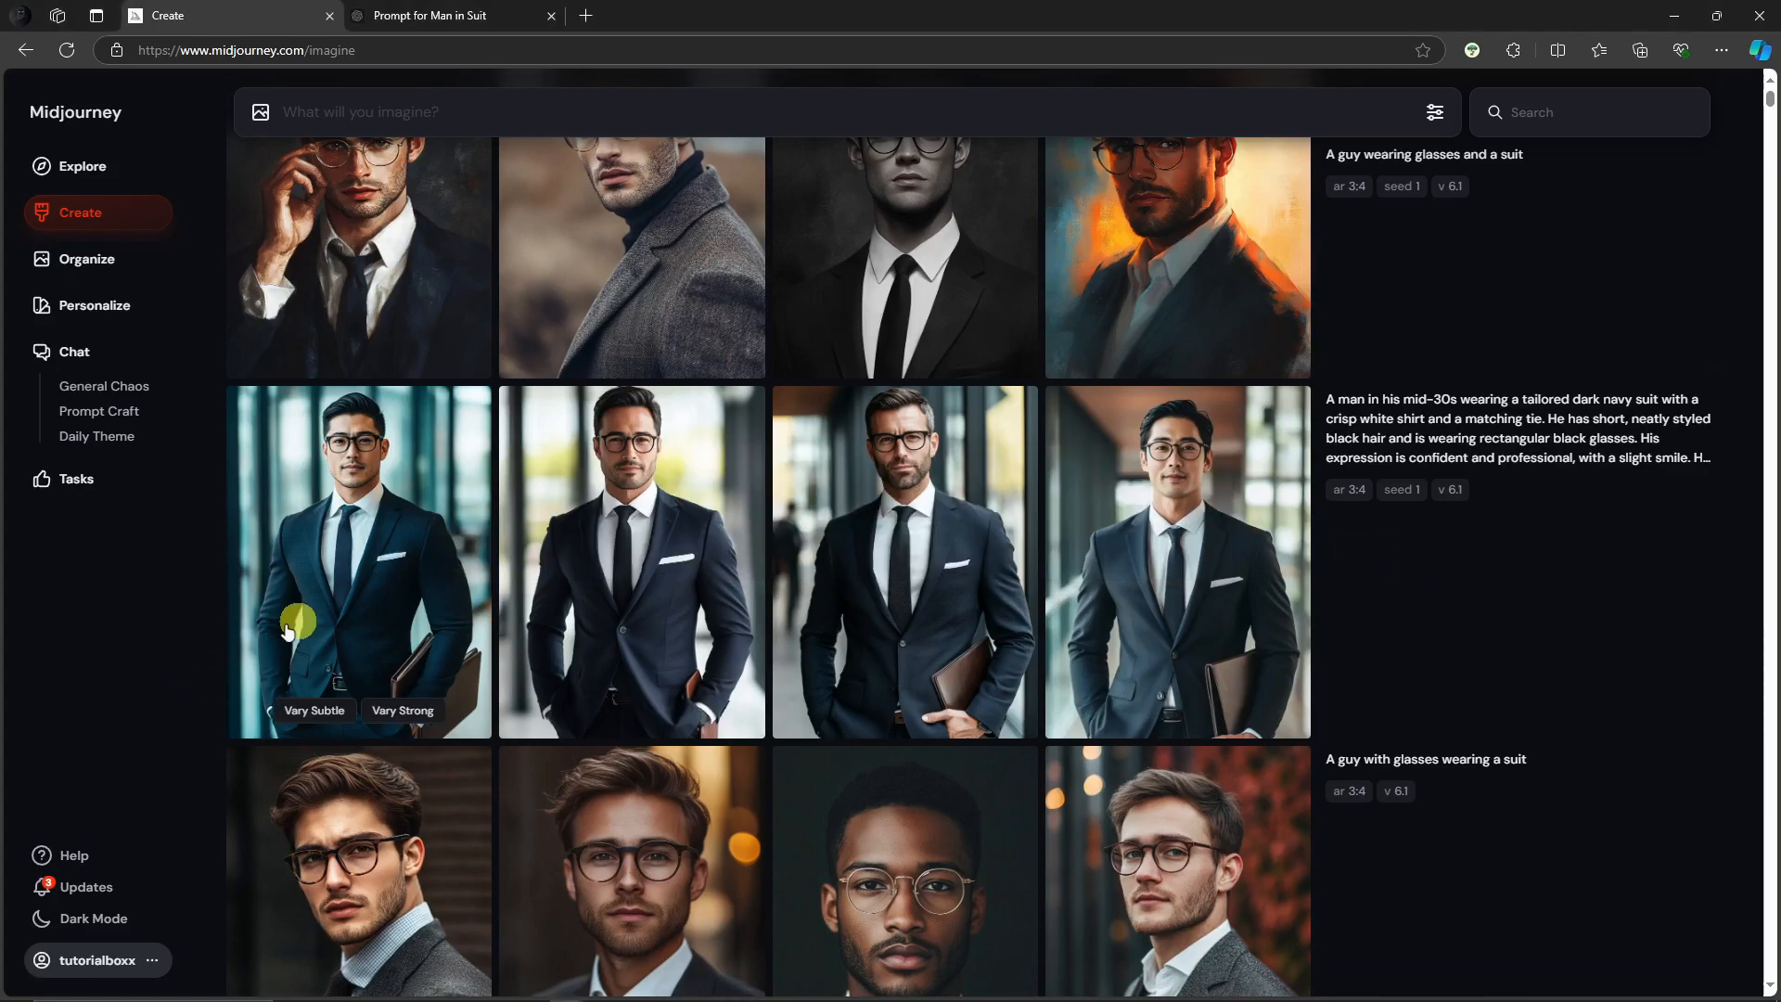
Reuse the seed 1 navy suit prompt text and change its opening to "A close-up photo of a man".
left_click(1405, 418)
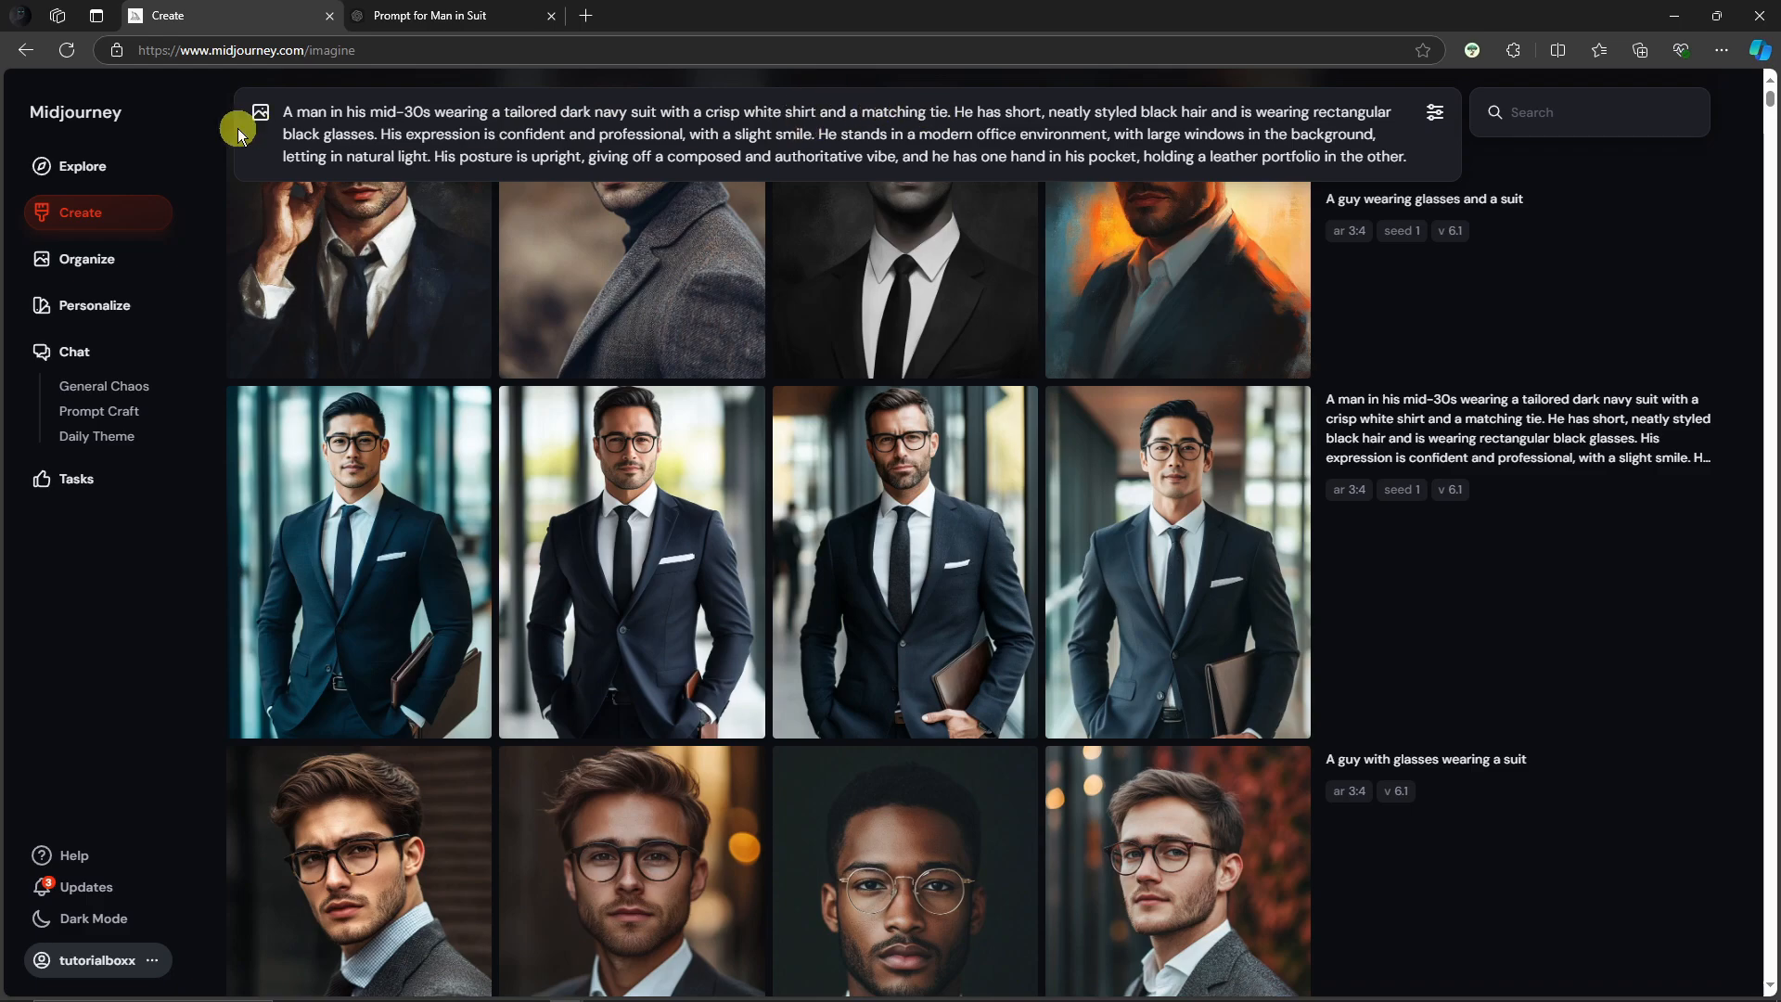
left_click(297, 114)
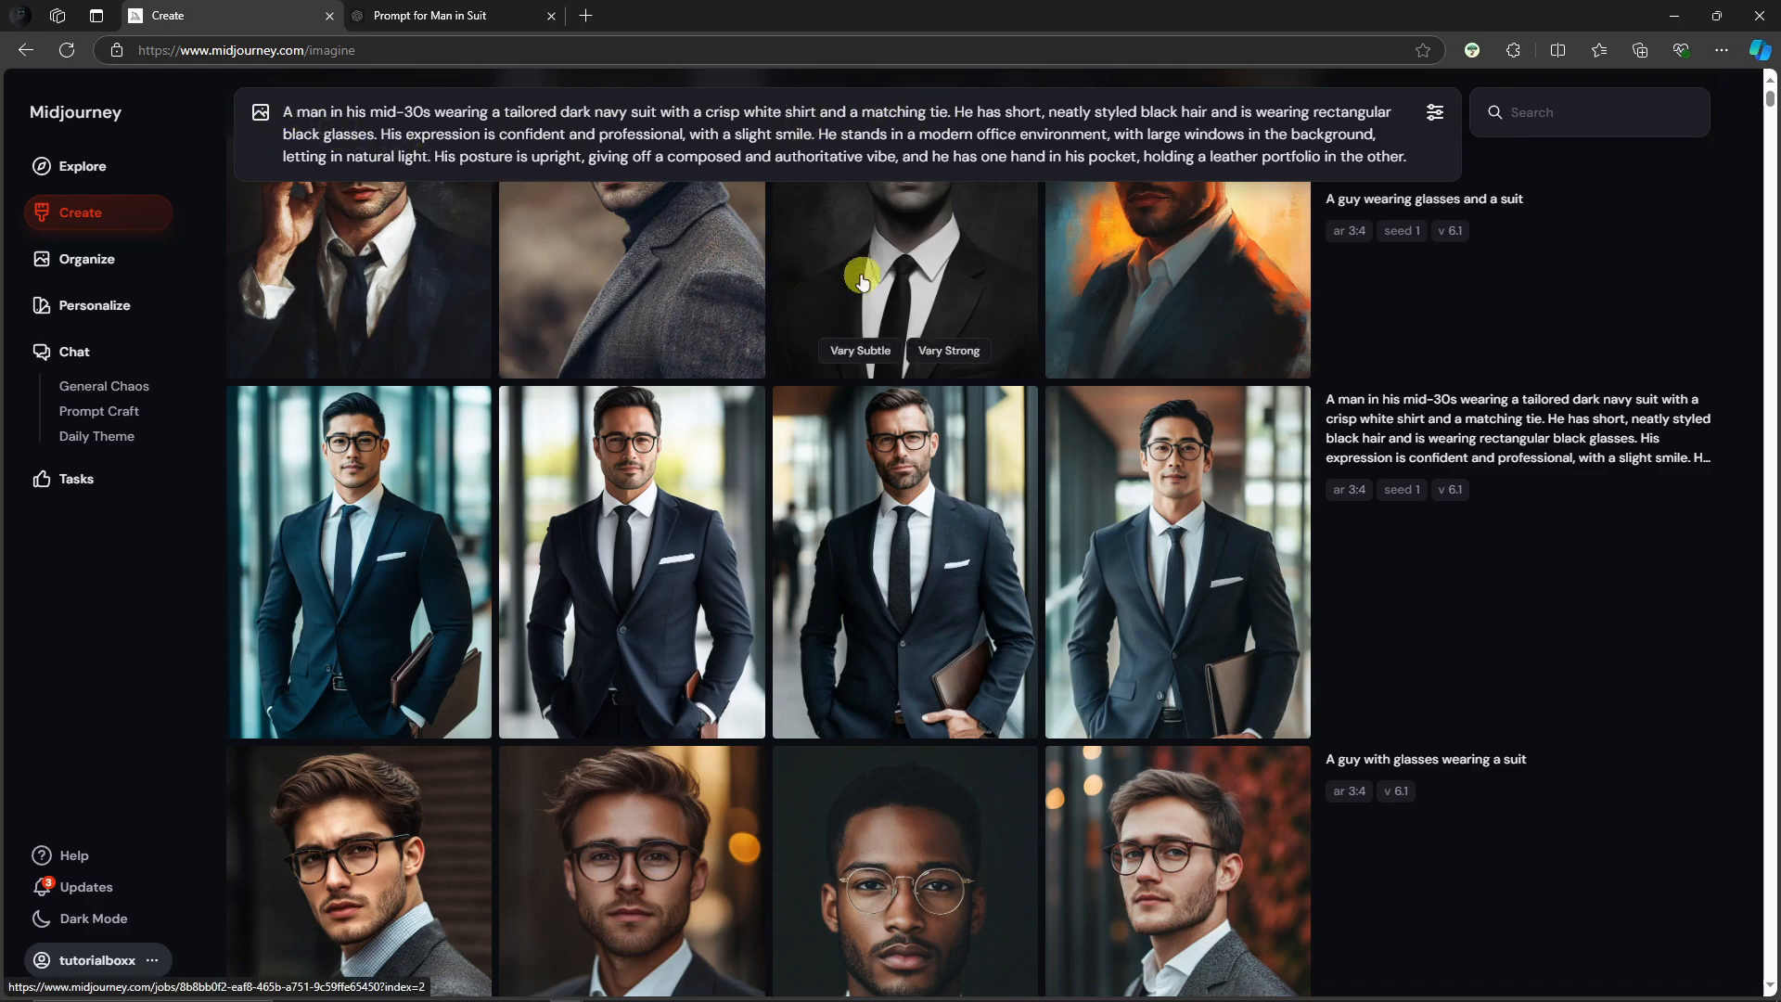
type("close up")
key("BackSpace")
key("BackSpace")
key("BackSpace")
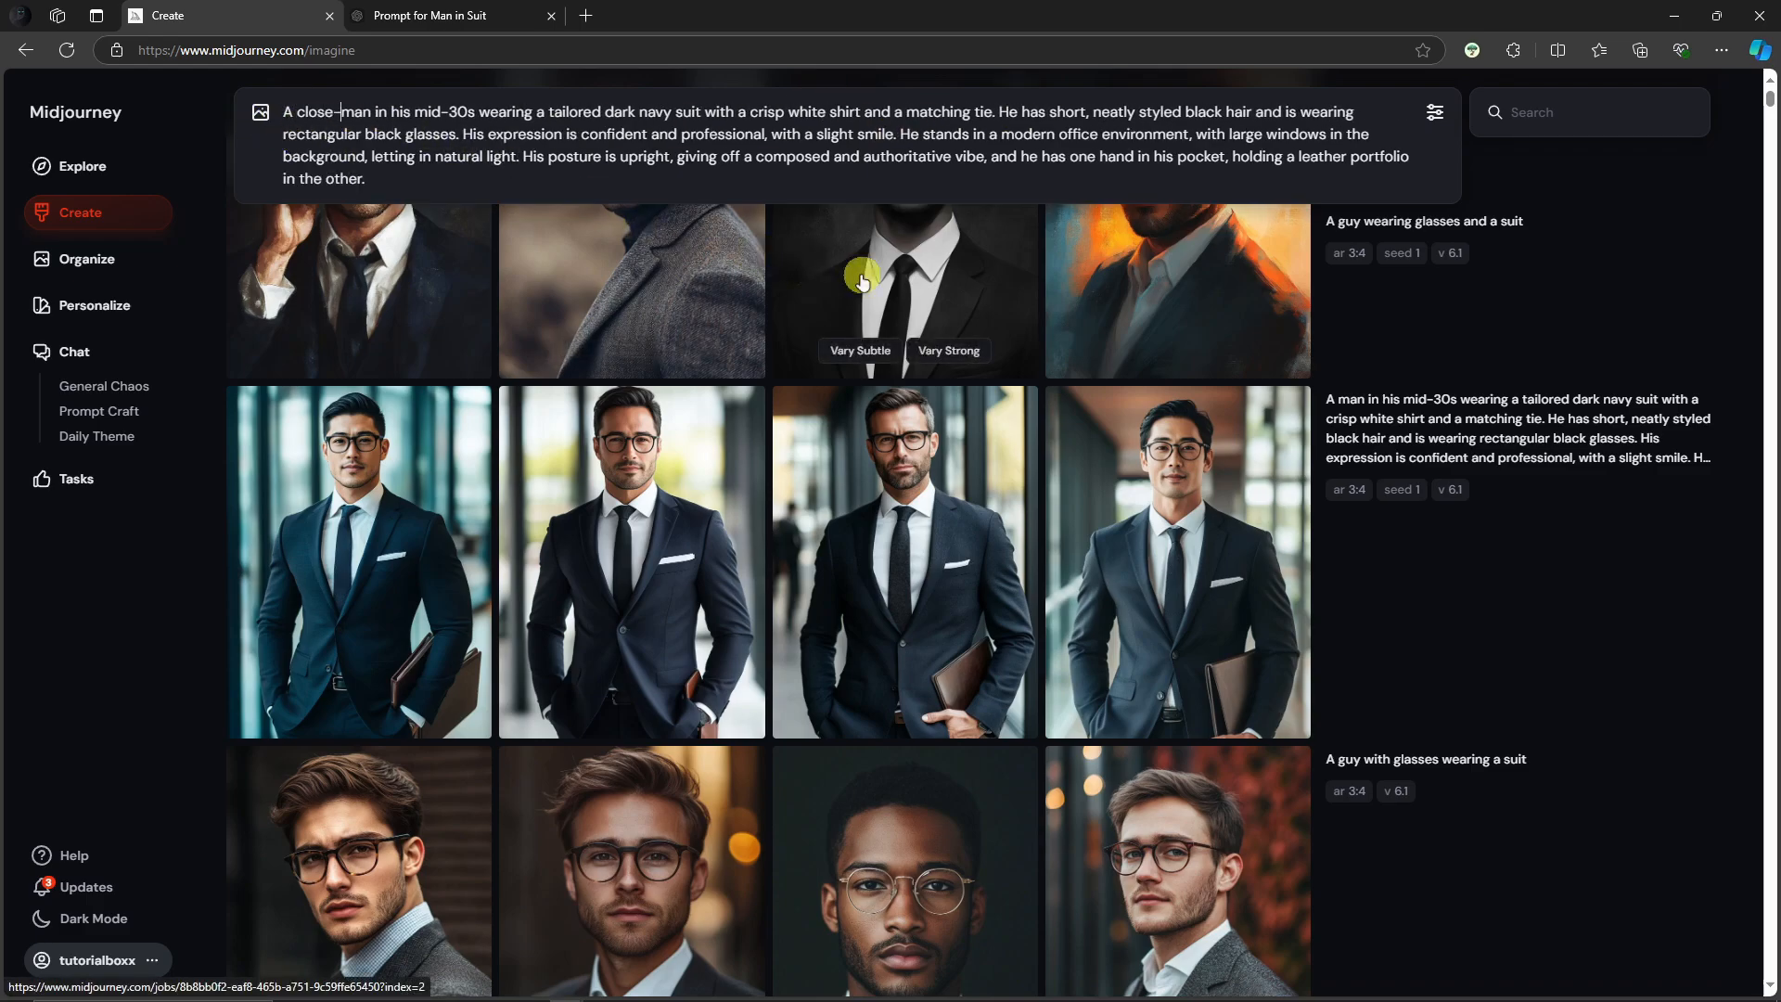
type("-up ")
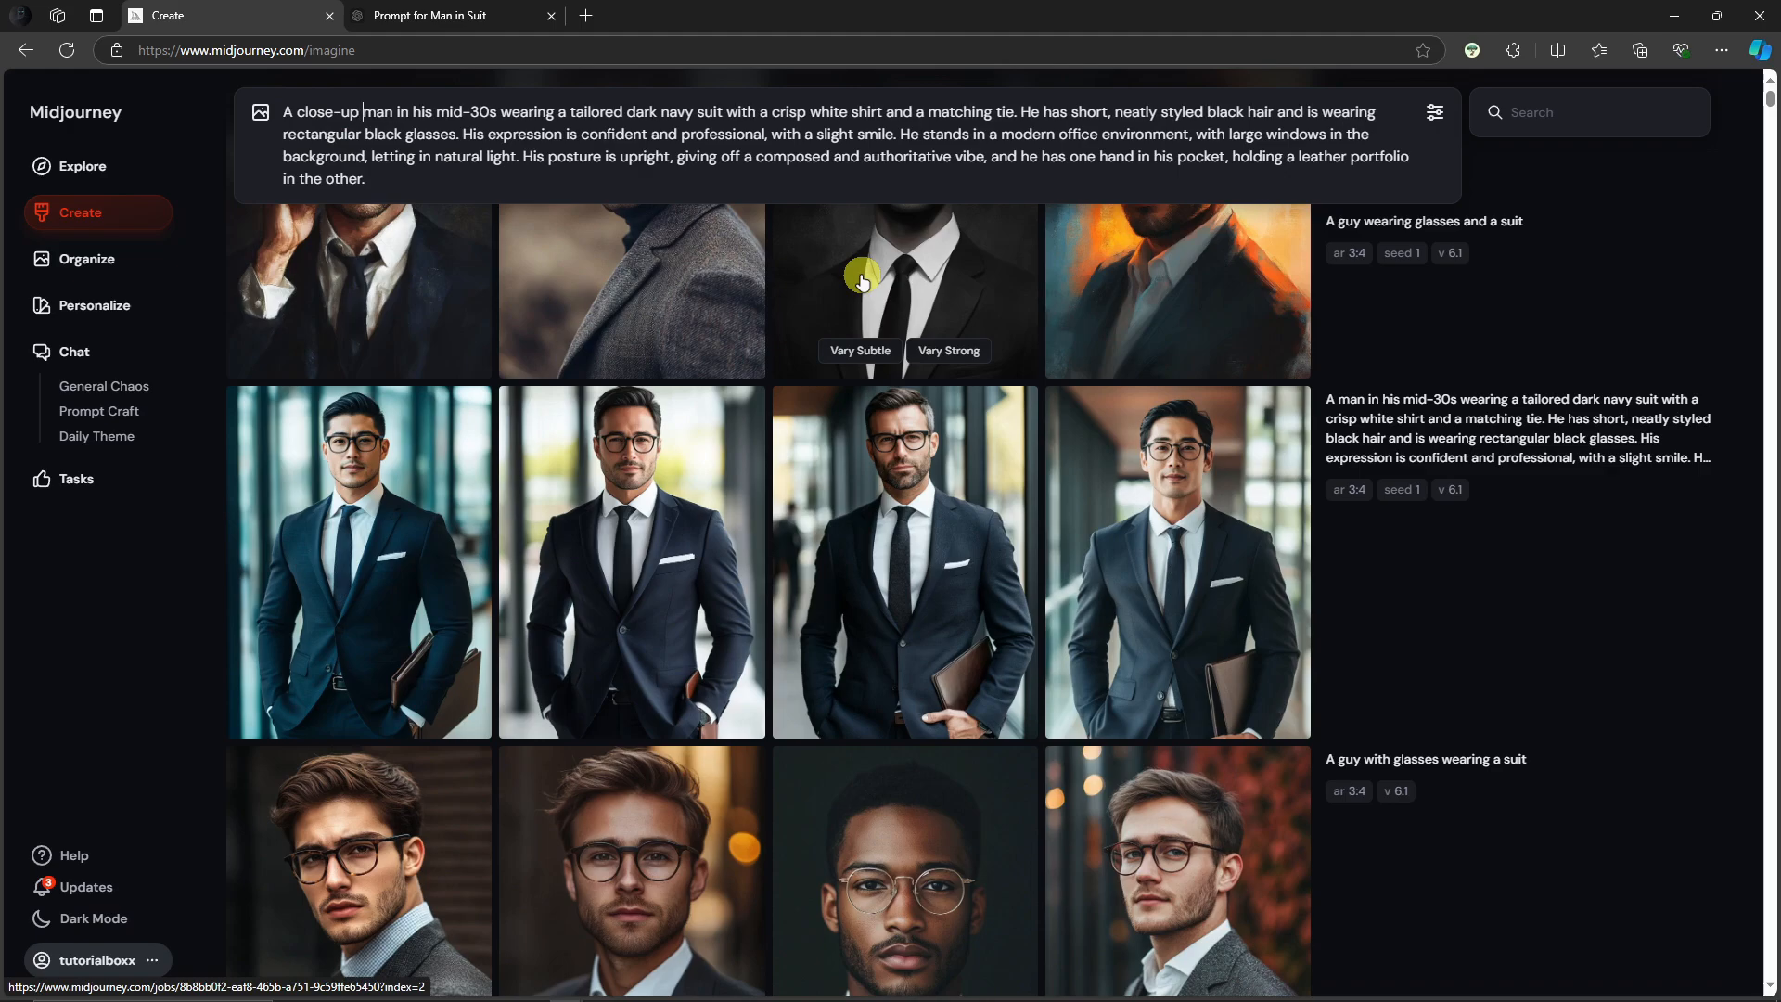
type("photo of a ma")
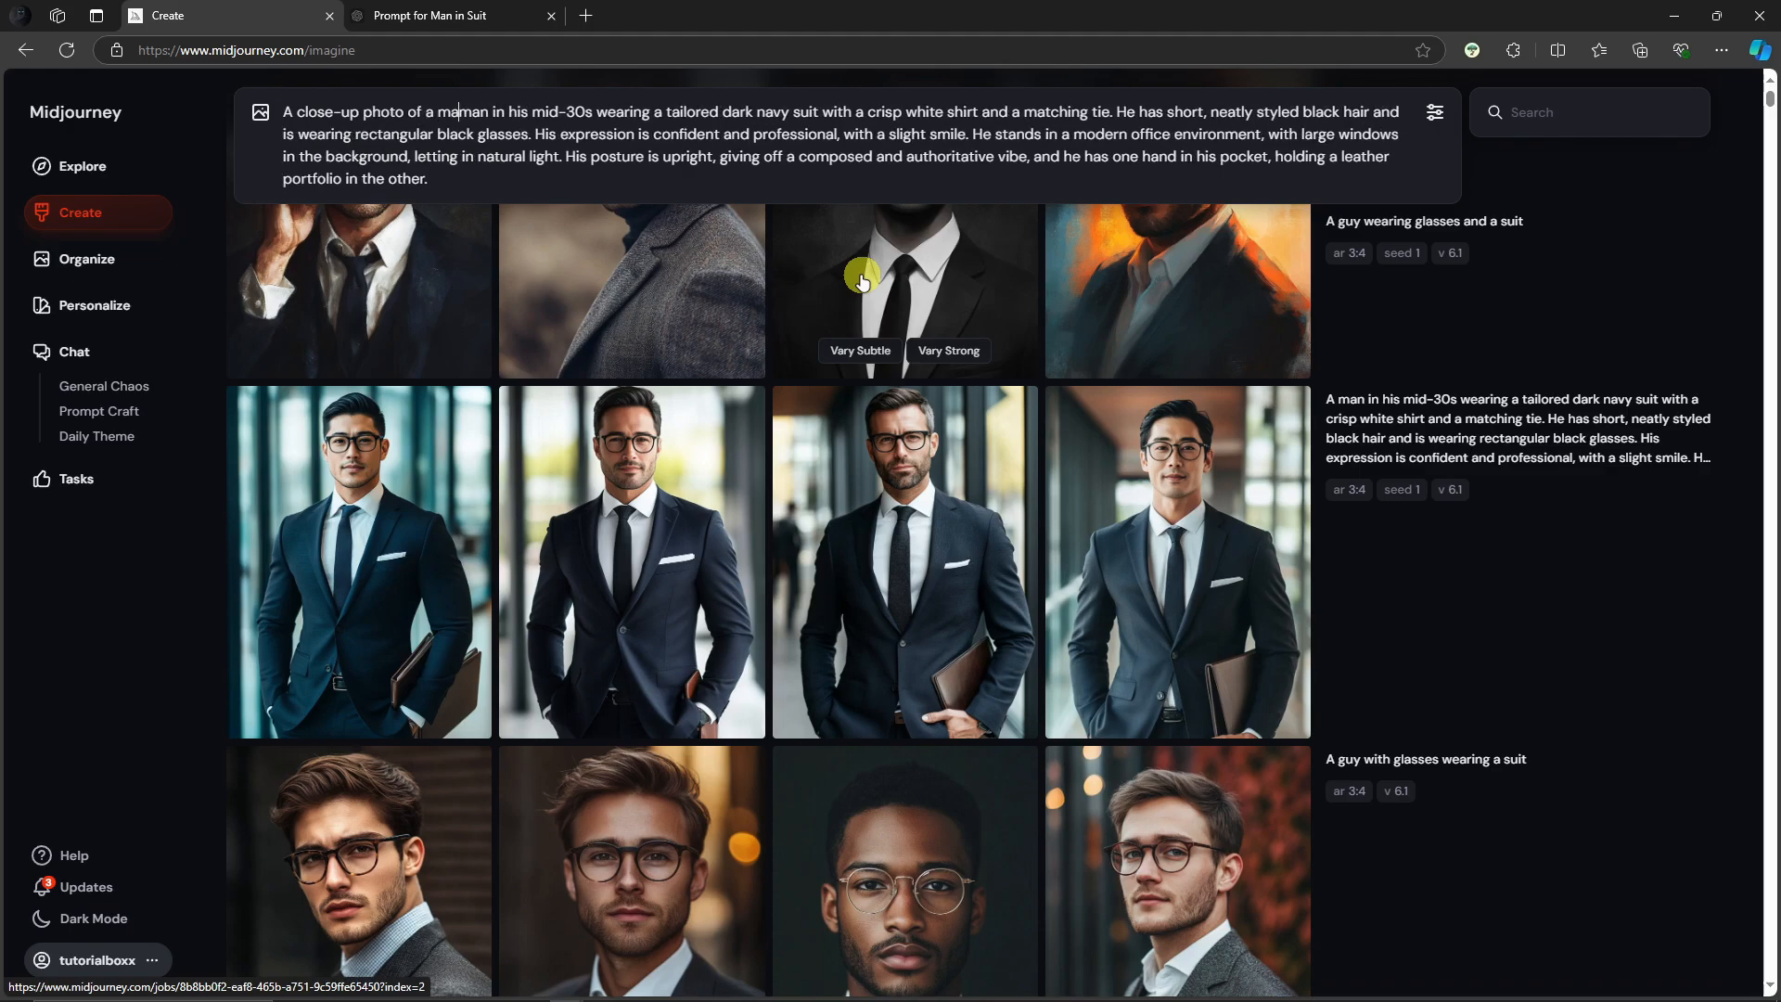
type("n")
key("Delete")
key("Delete")
key("Delete")
key("Delete")
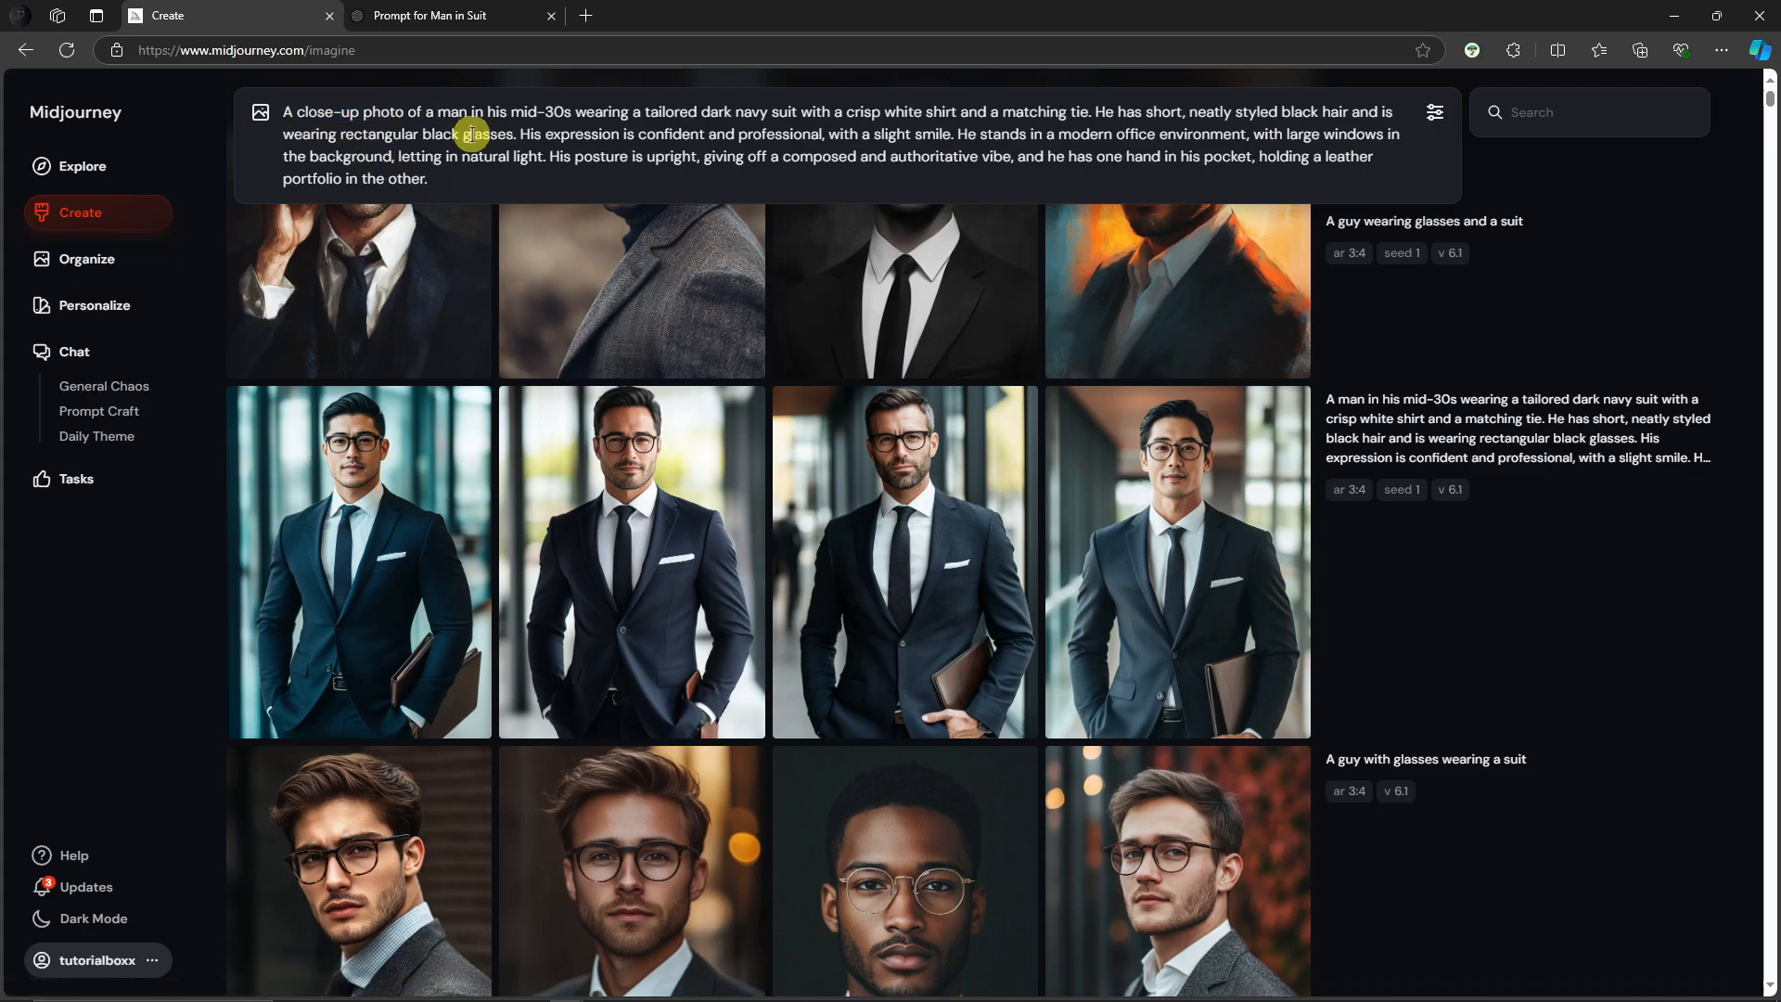
Generate the close-up images without a seed and view the first one enlarged.
key("Return")
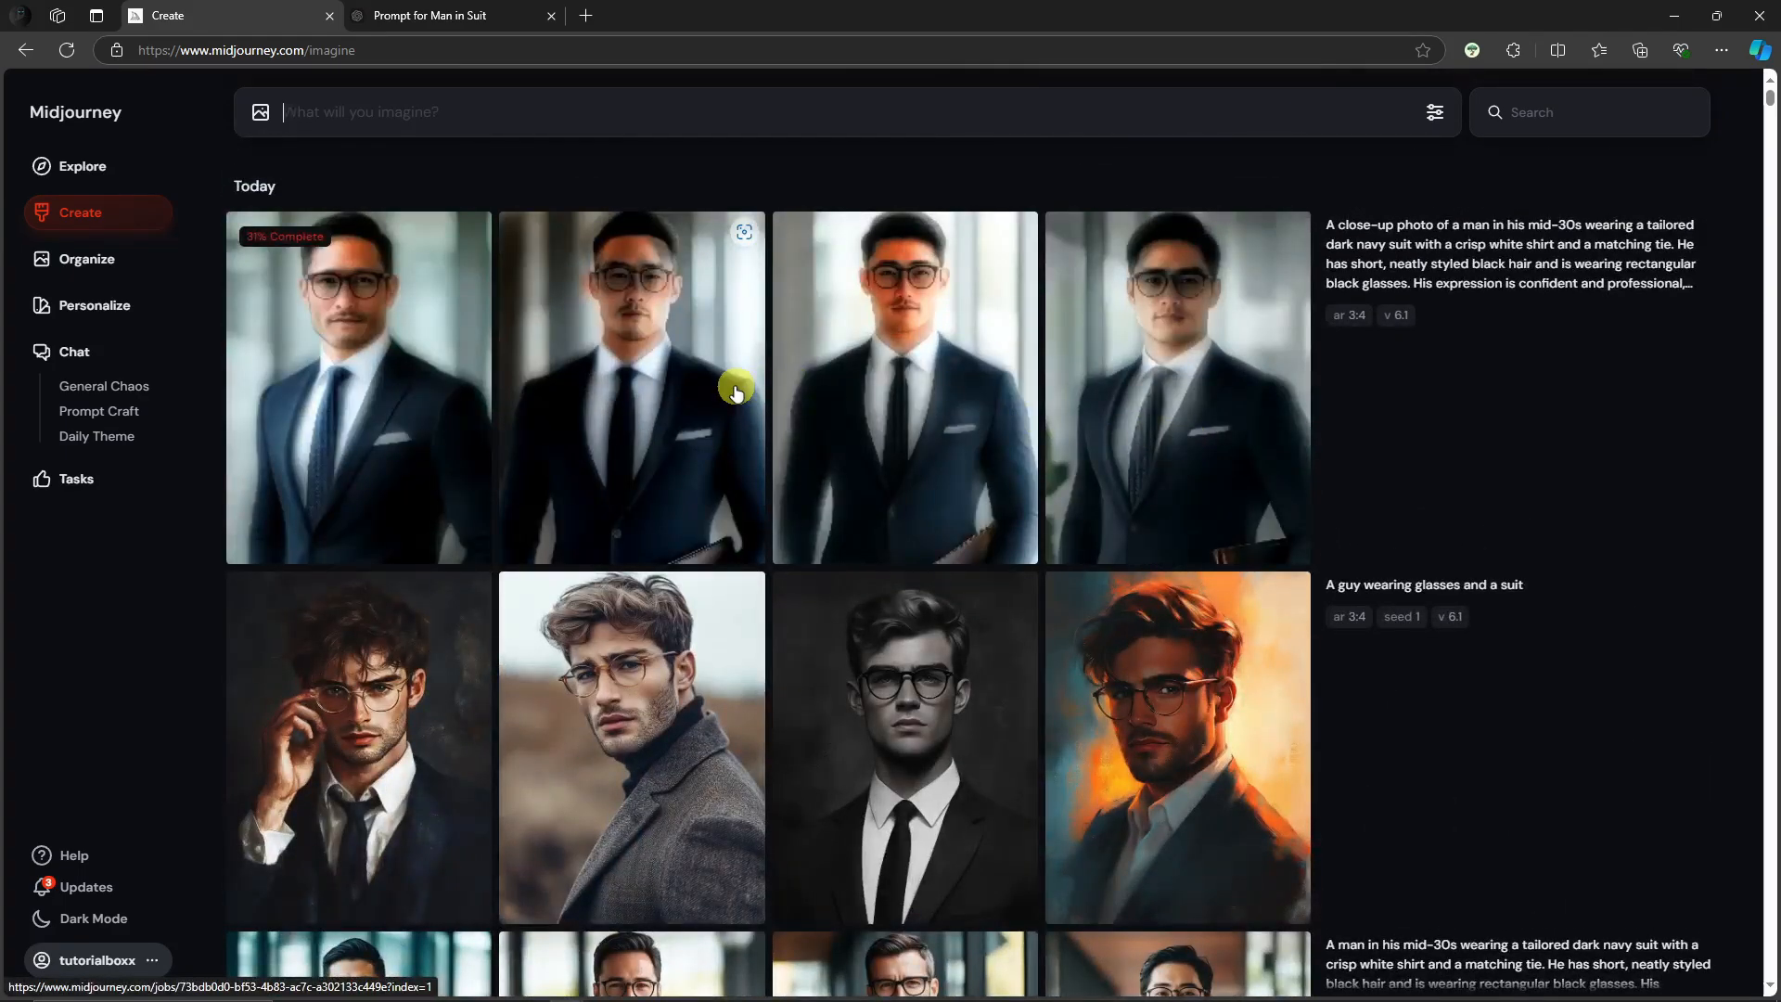
left_click(374, 340)
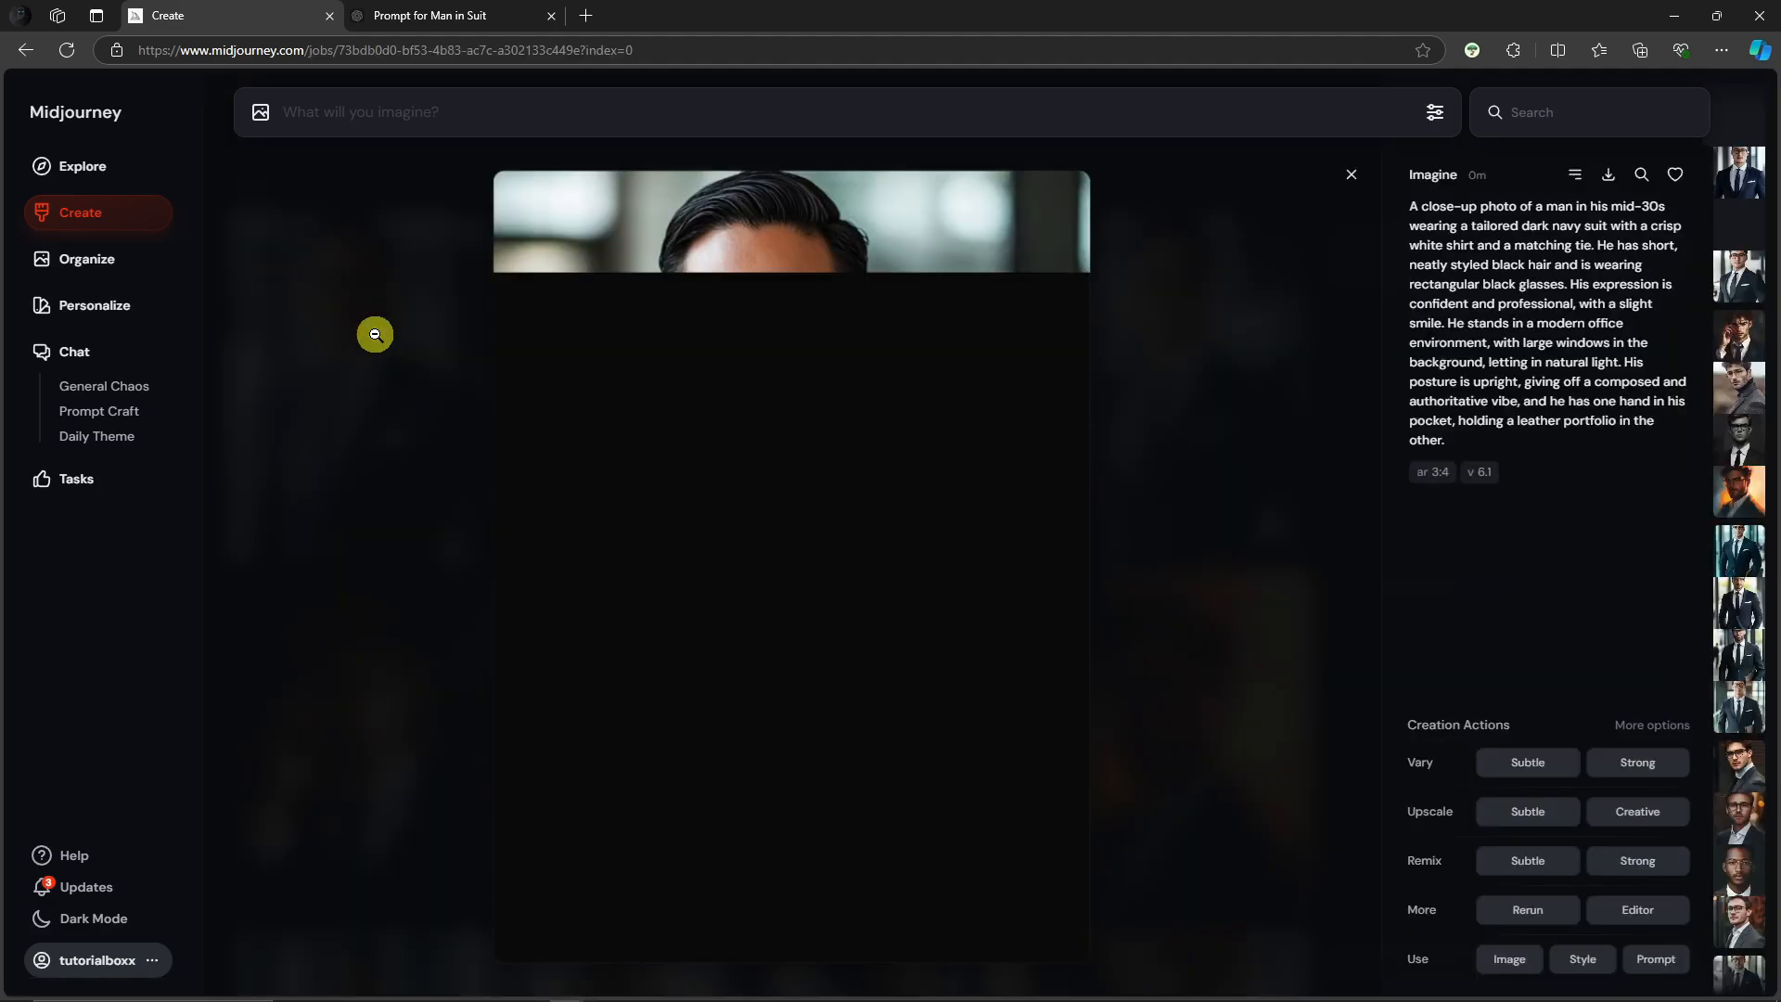
left_click(1353, 178)
Reuse the close-up photo prompt, append "--seed 1" to it and generate the images.
left_click(1420, 240)
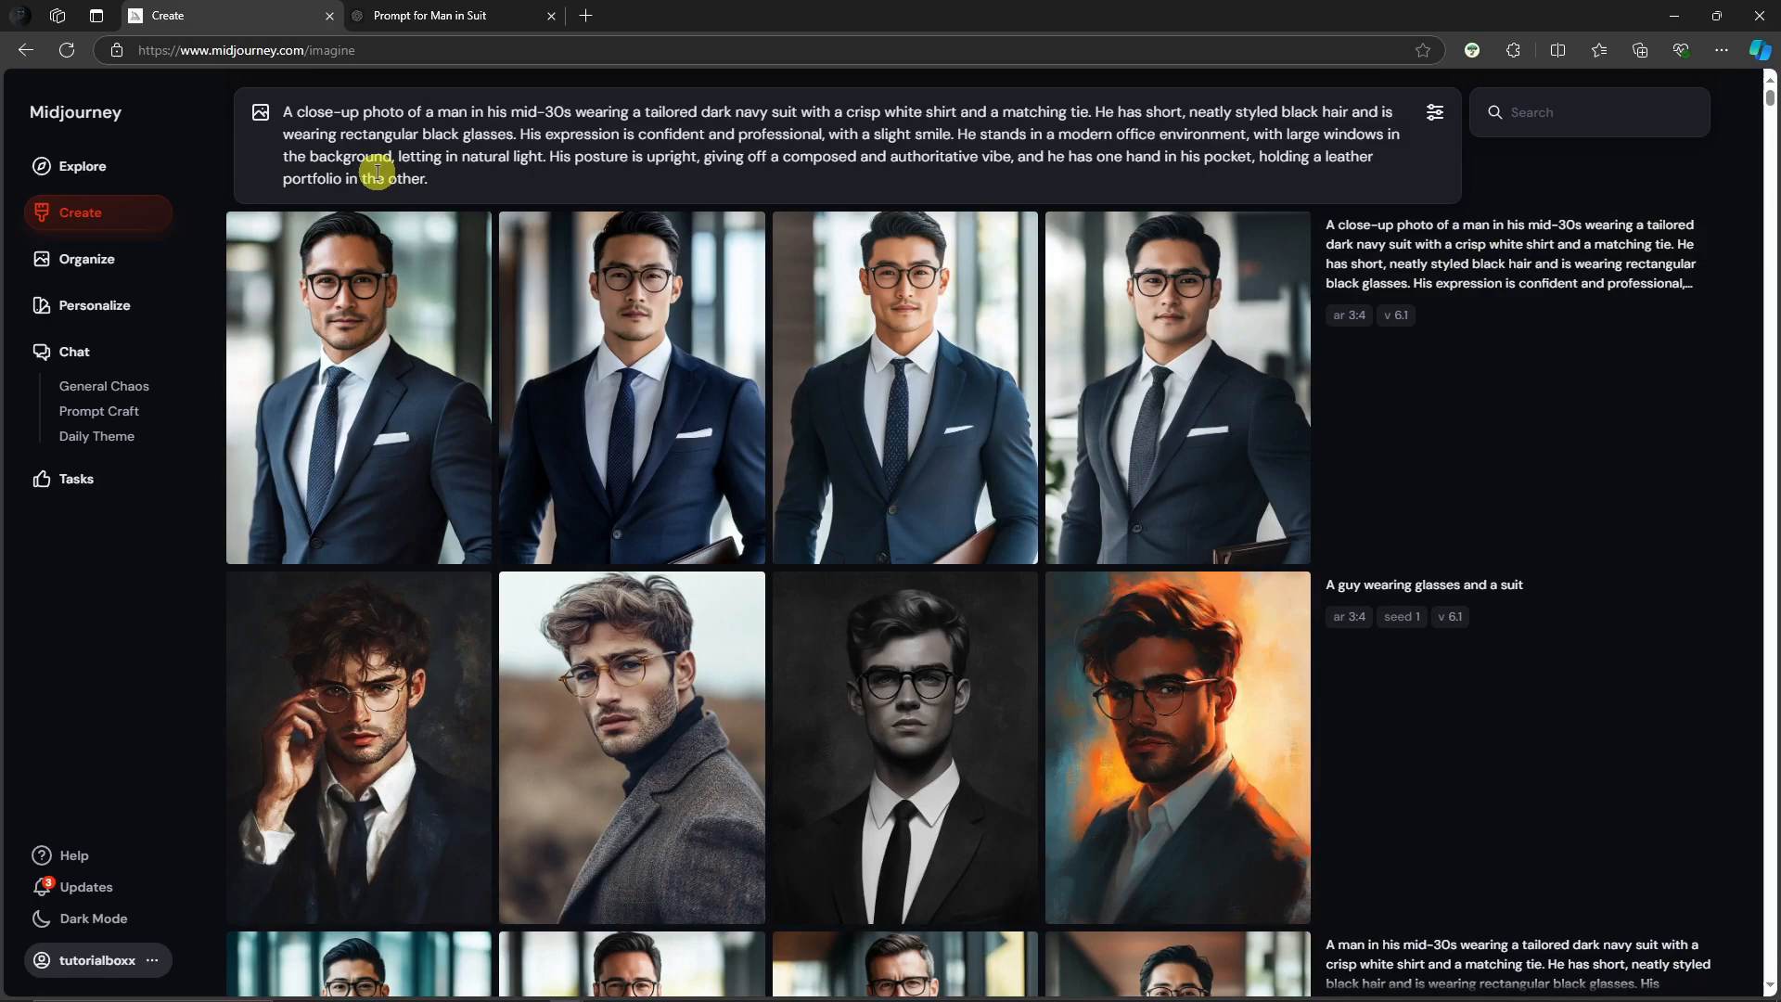
left_click_drag(285, 113, 470, 170)
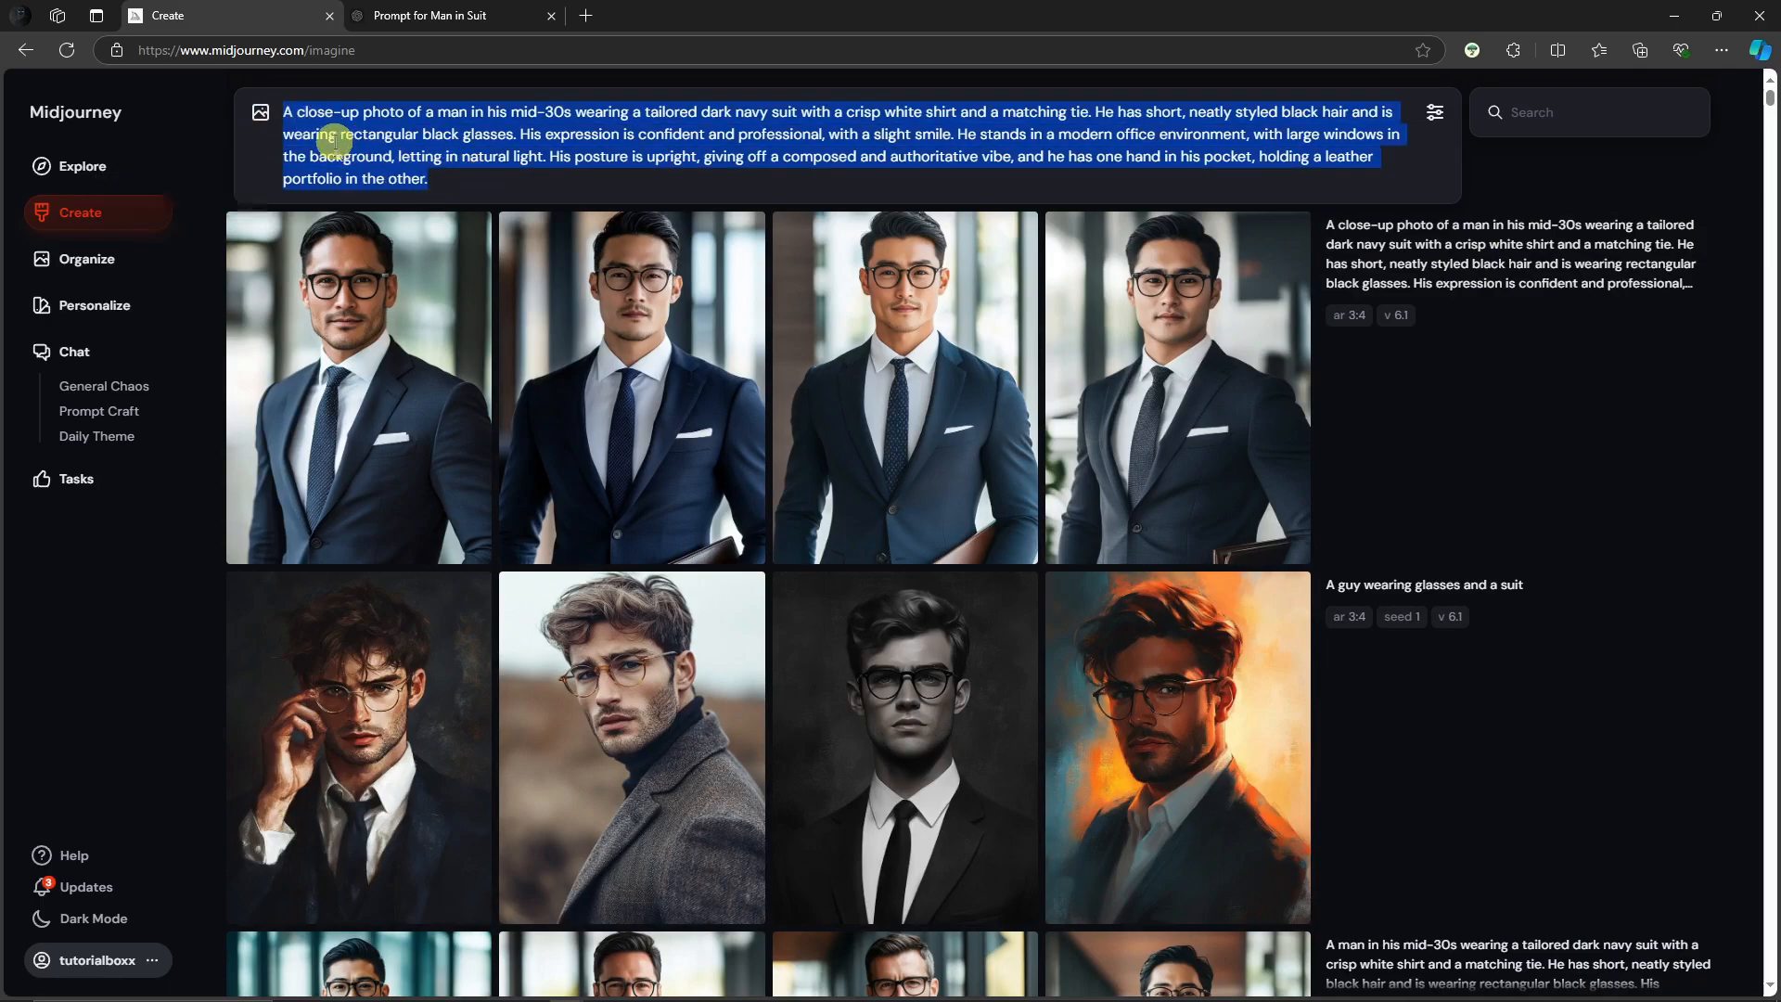
left_click(295, 111)
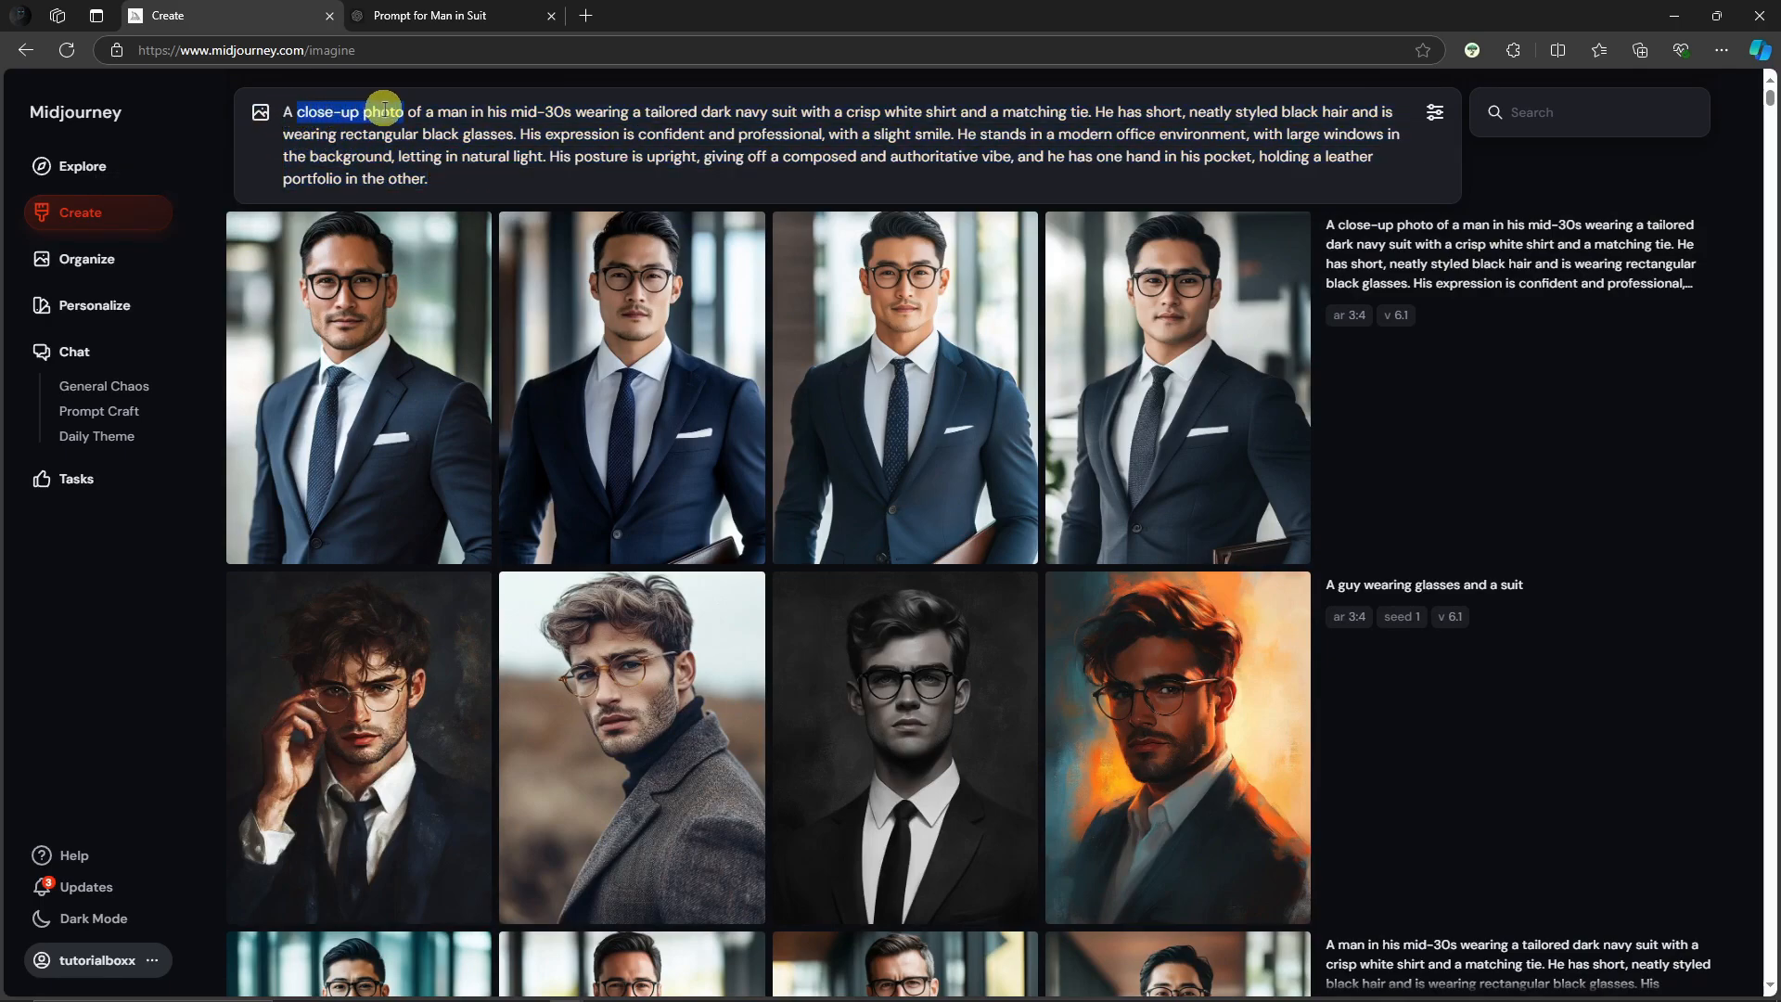
left_click(469, 180)
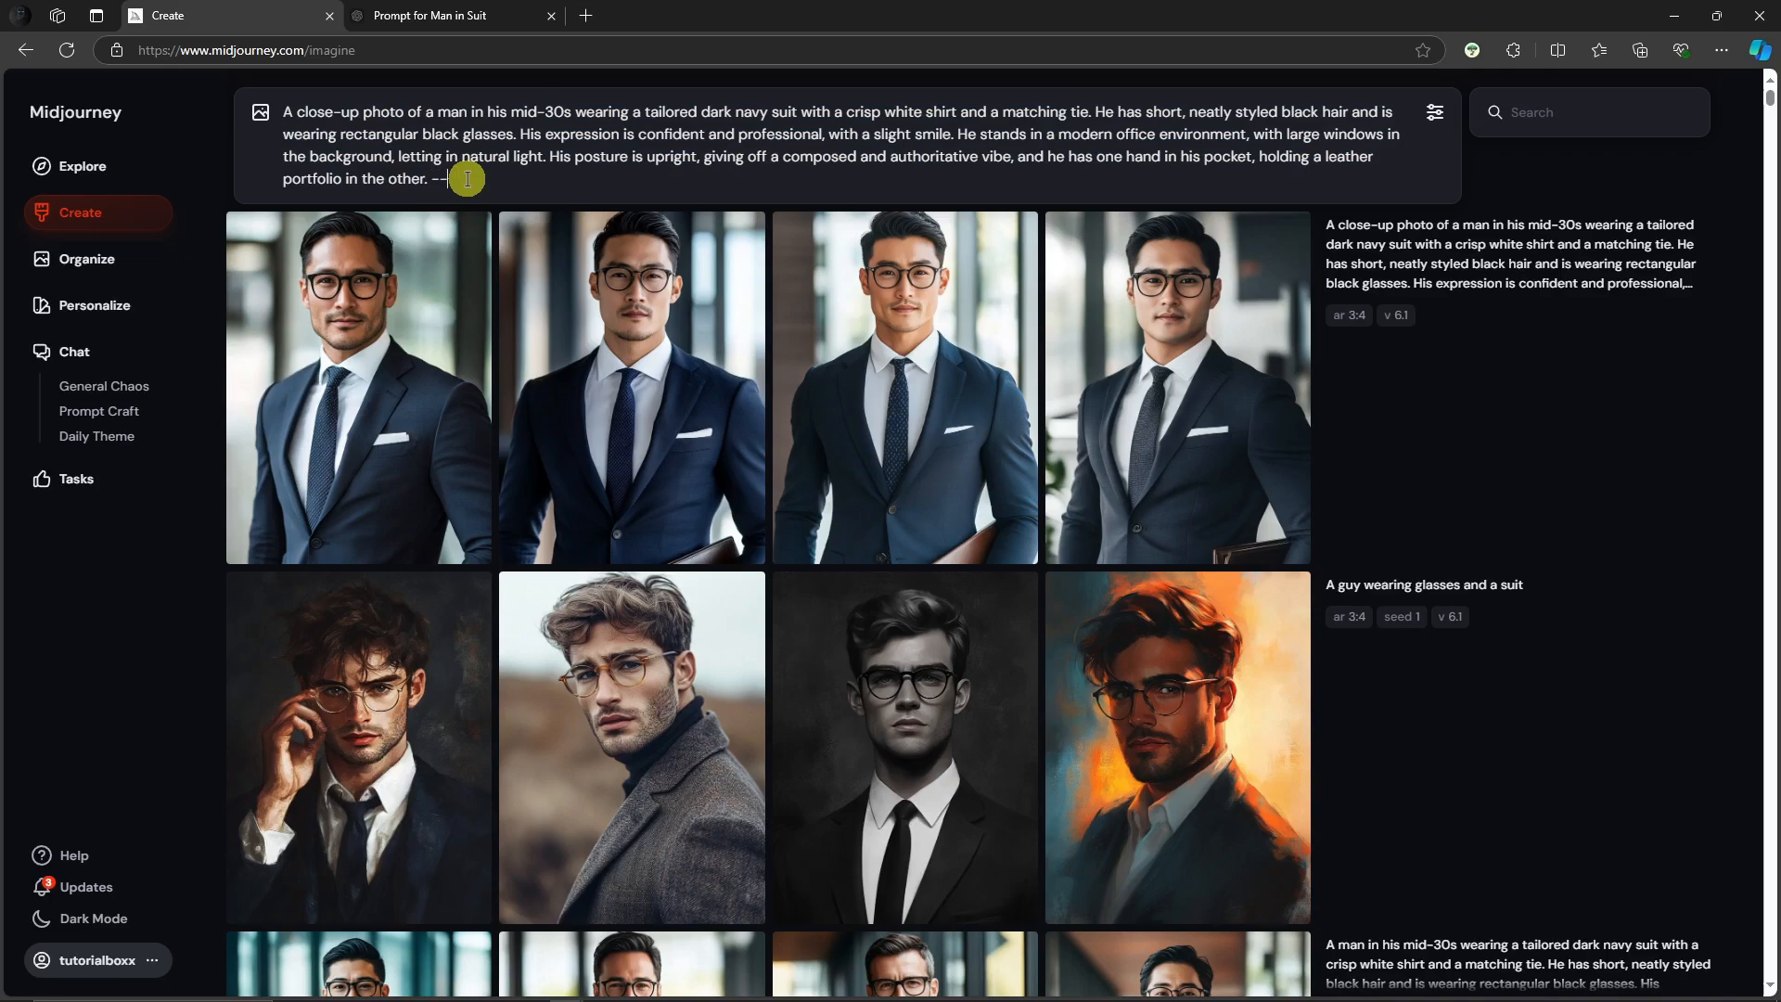
type("--seed 1")
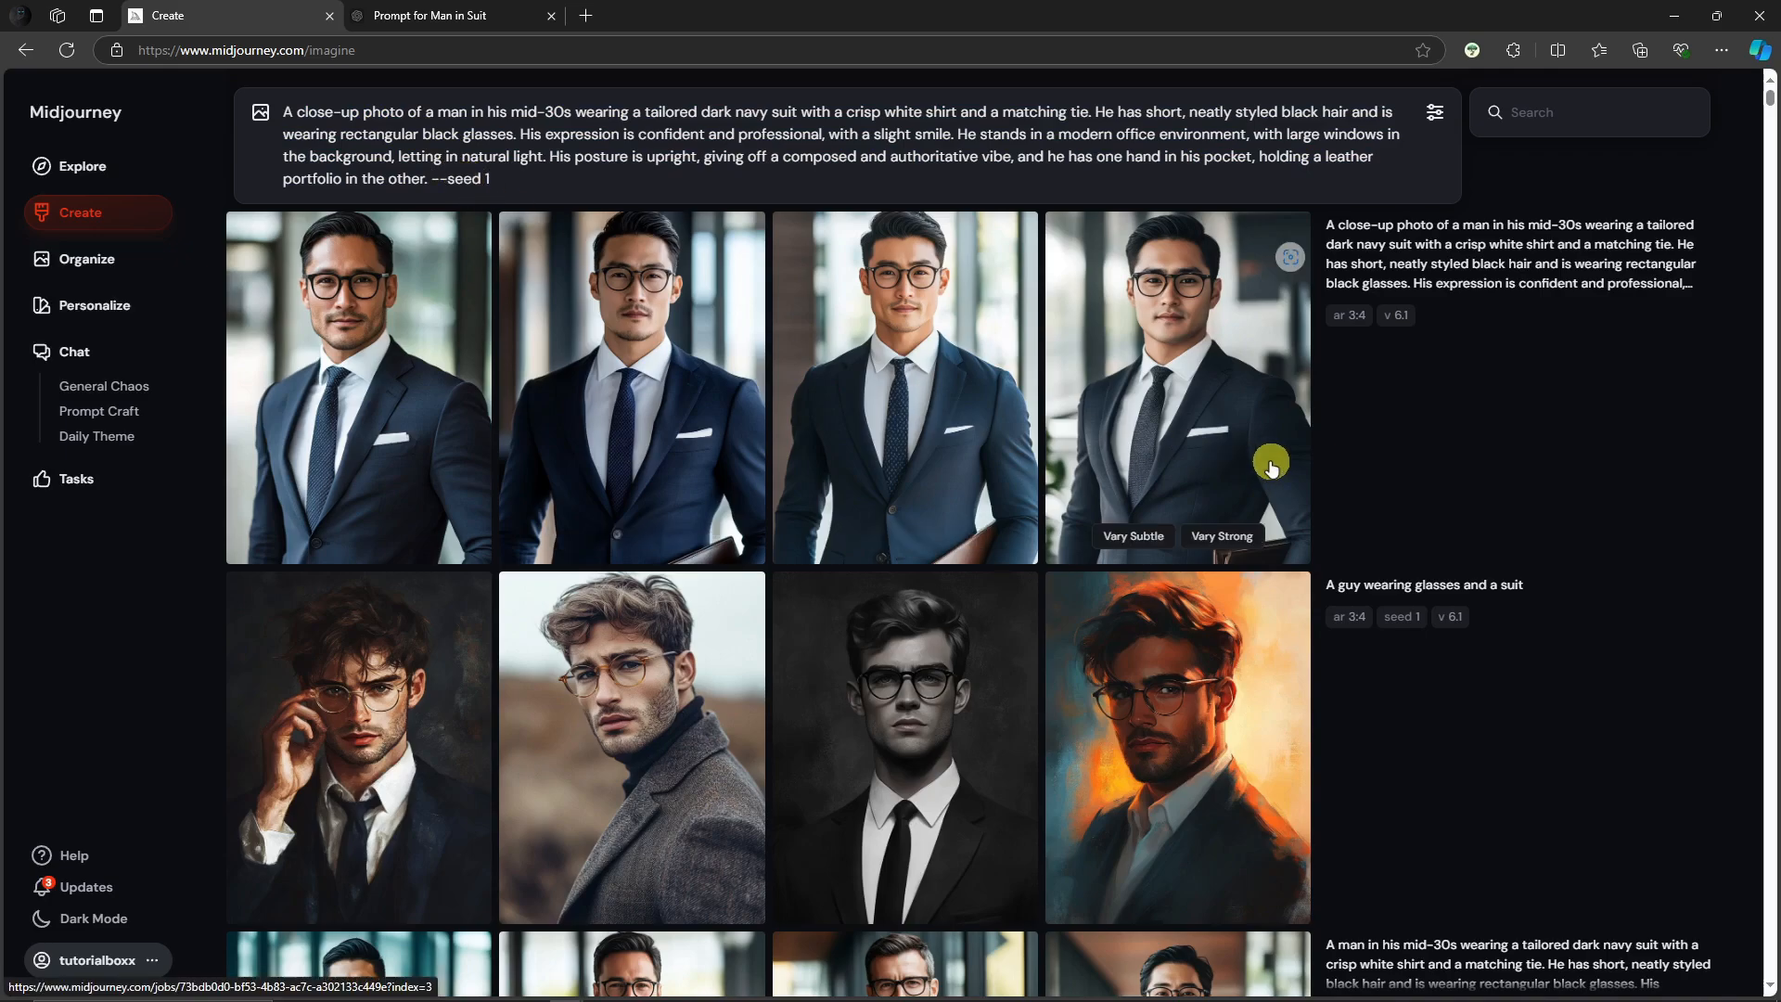
key("Return")
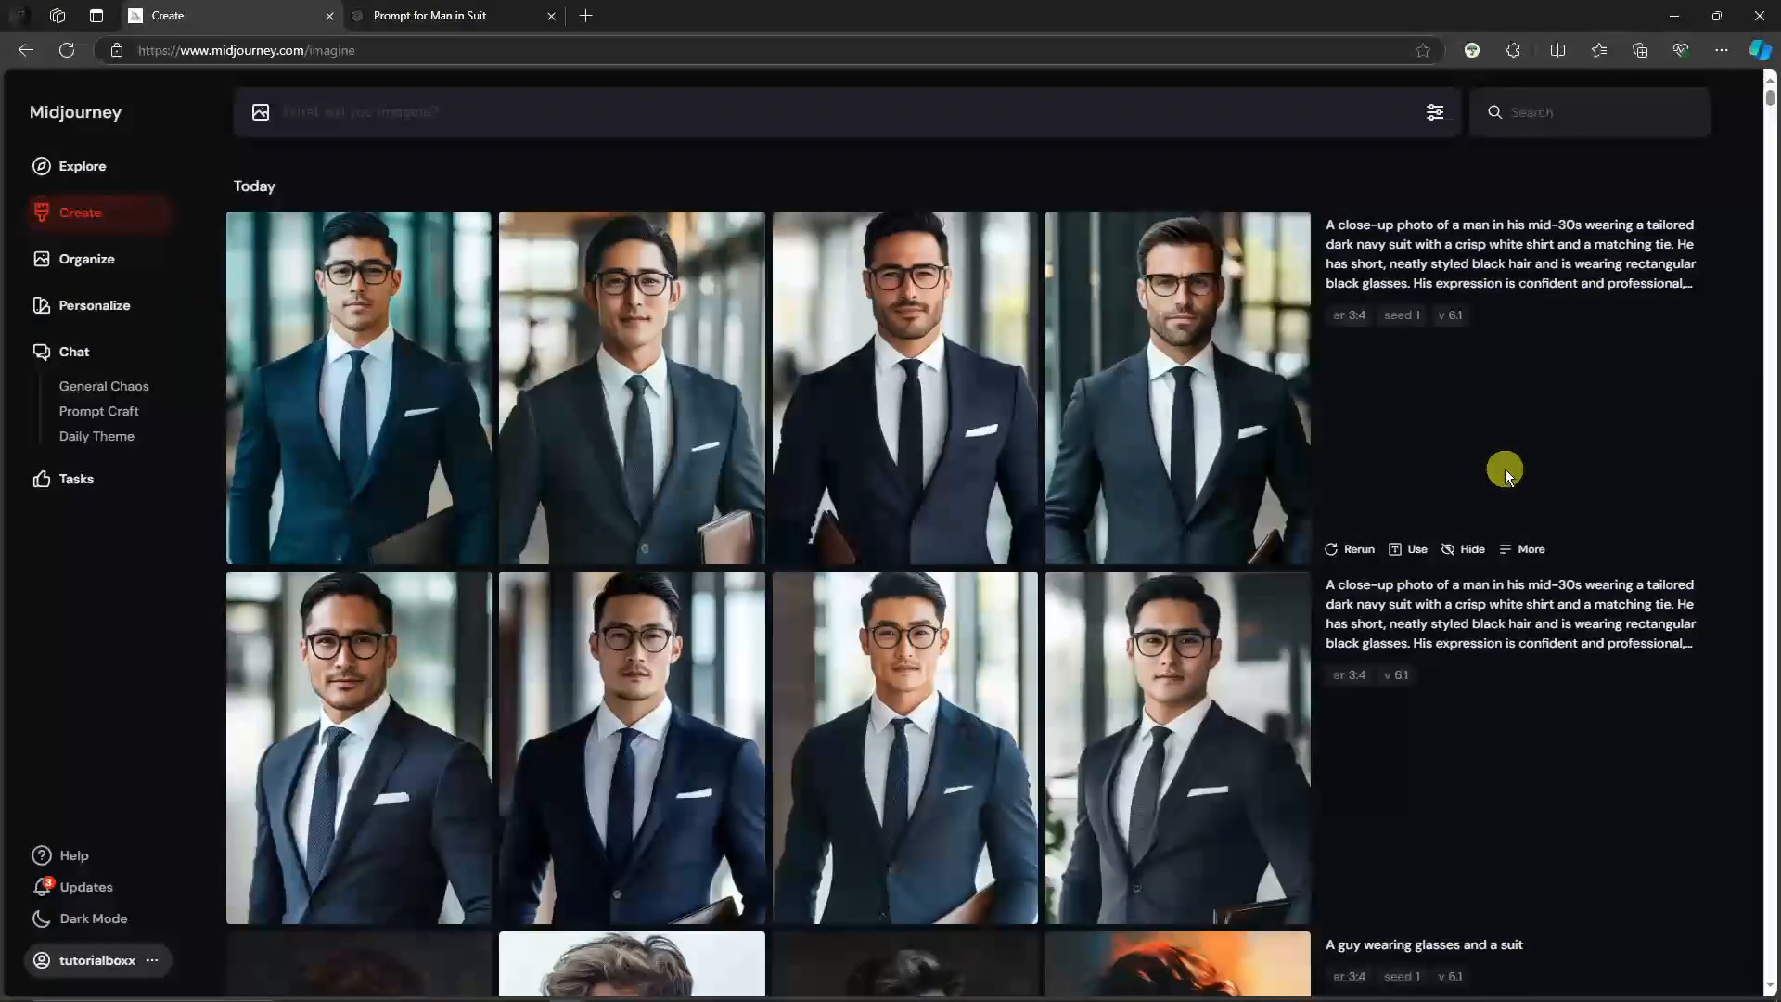
Look through the enlarged close-up images generated with seed 1.
left_click(426, 297)
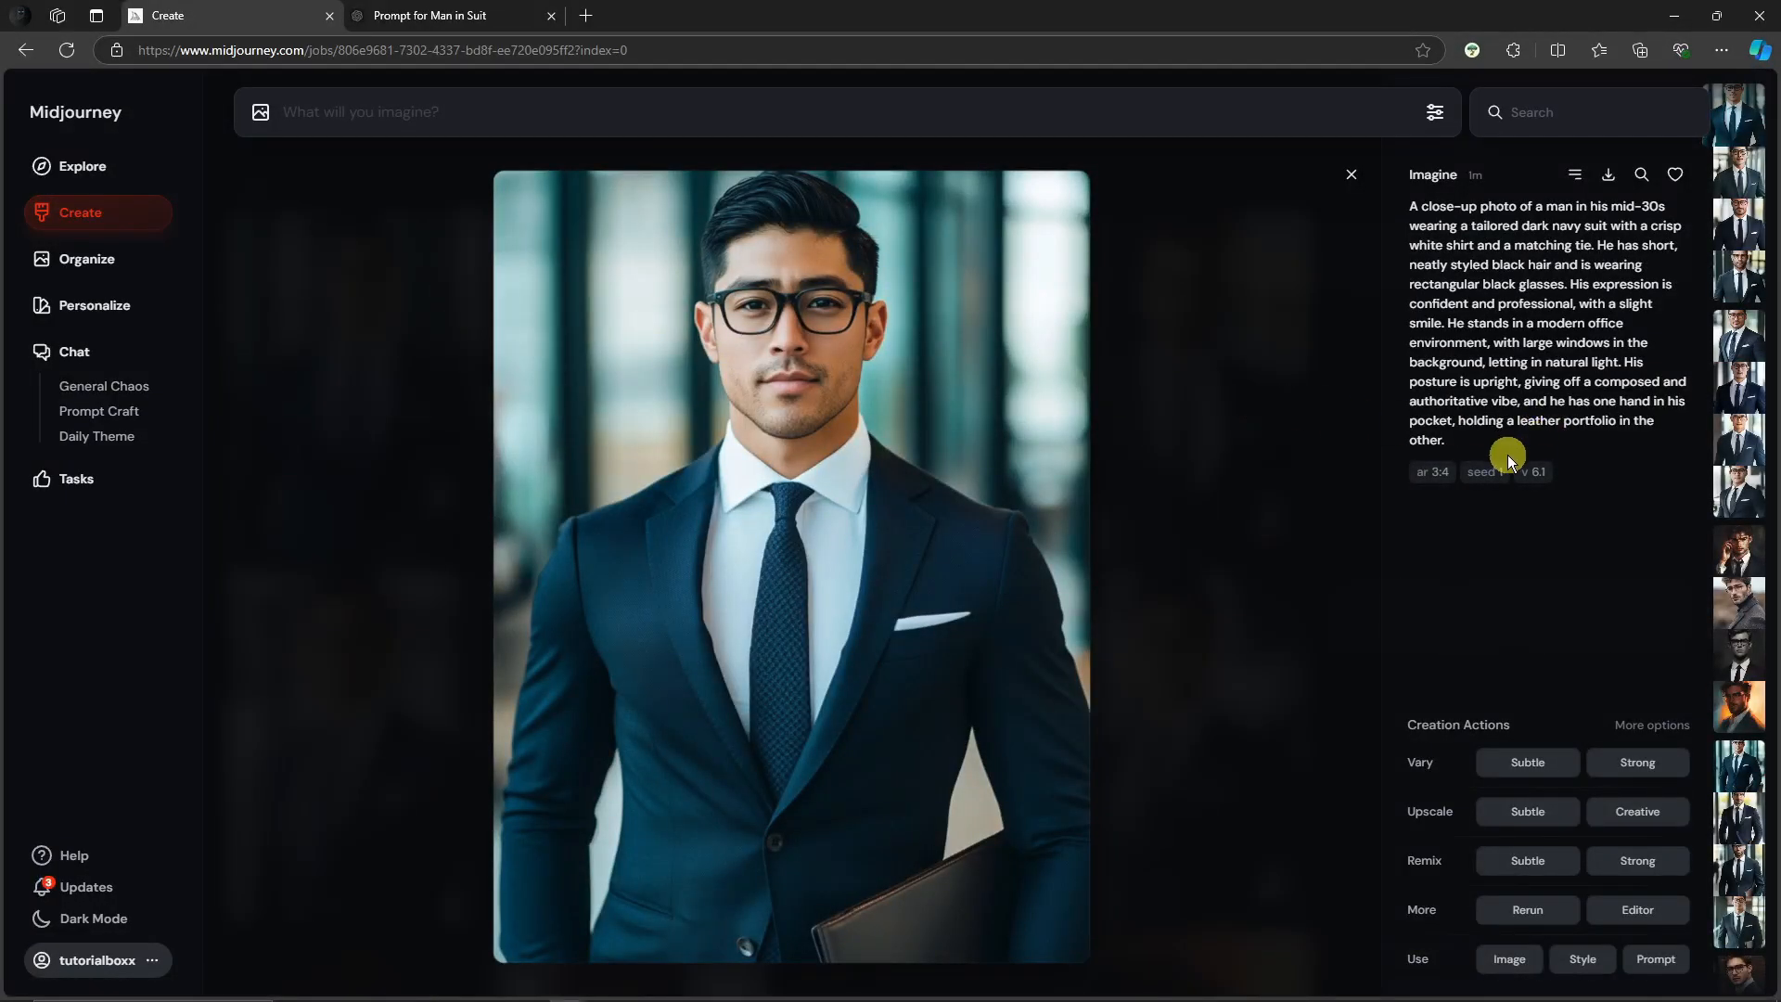
key("Right")
key("Right")
key("Right")
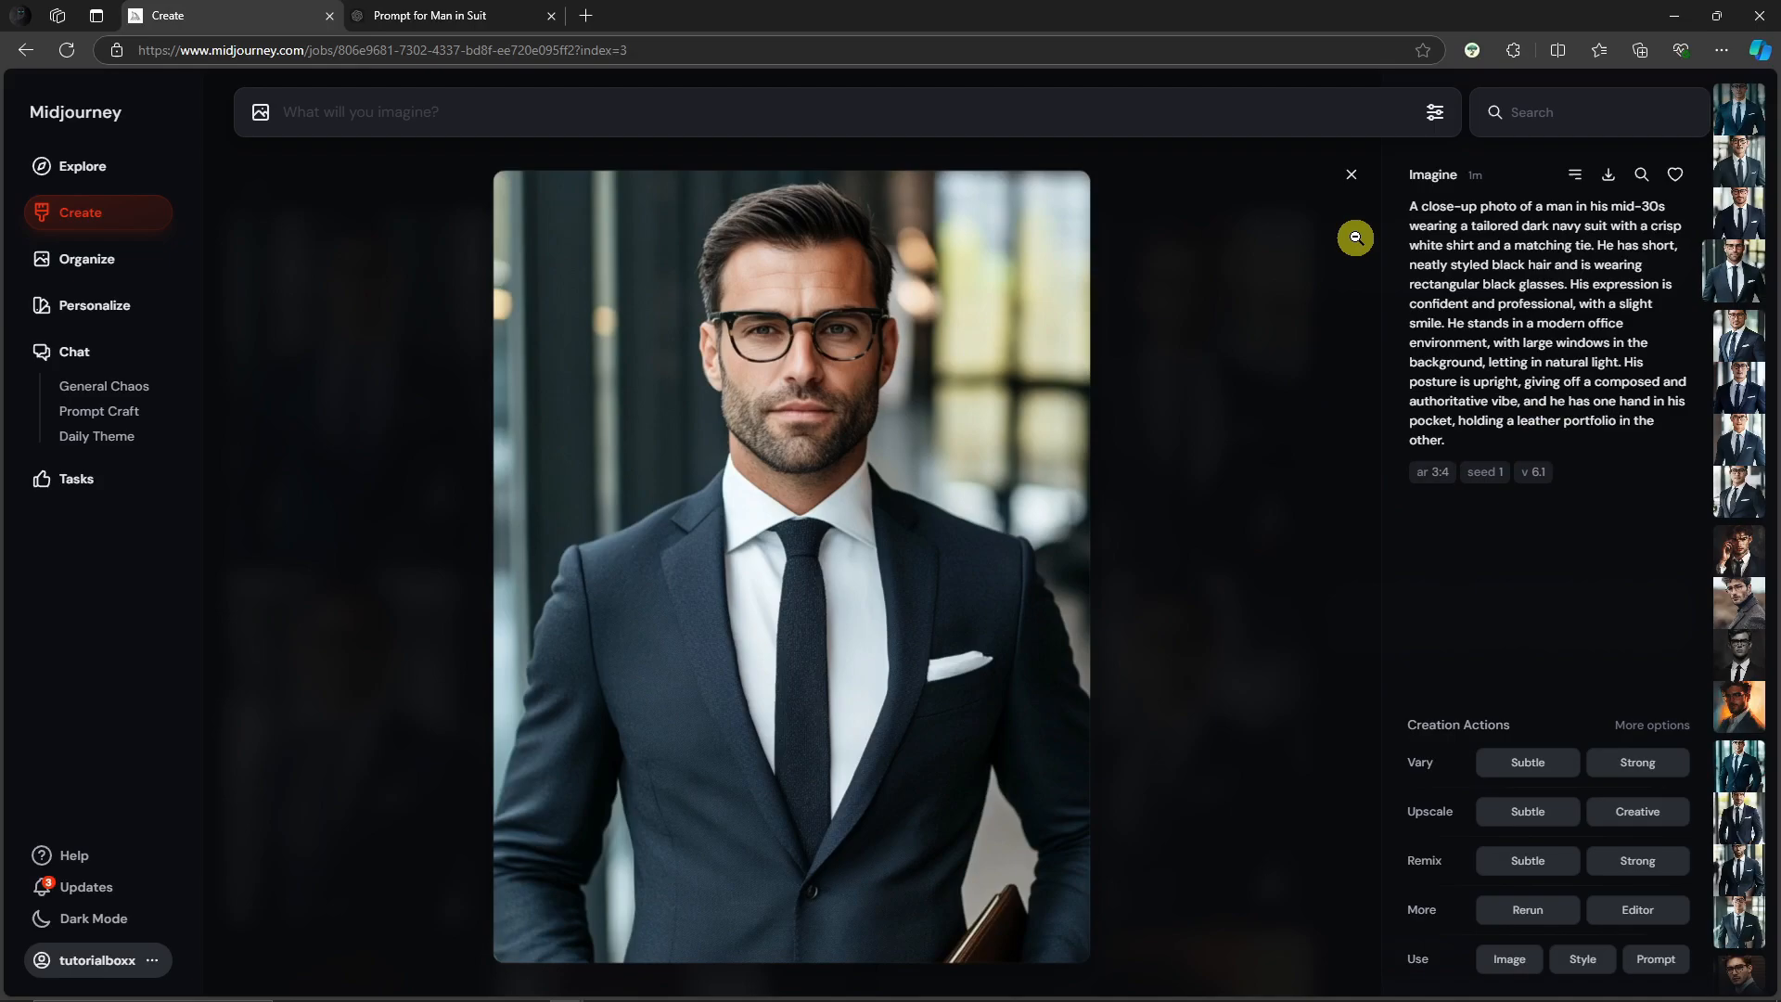
key("Left")
key("Left")
left_click(1353, 178)
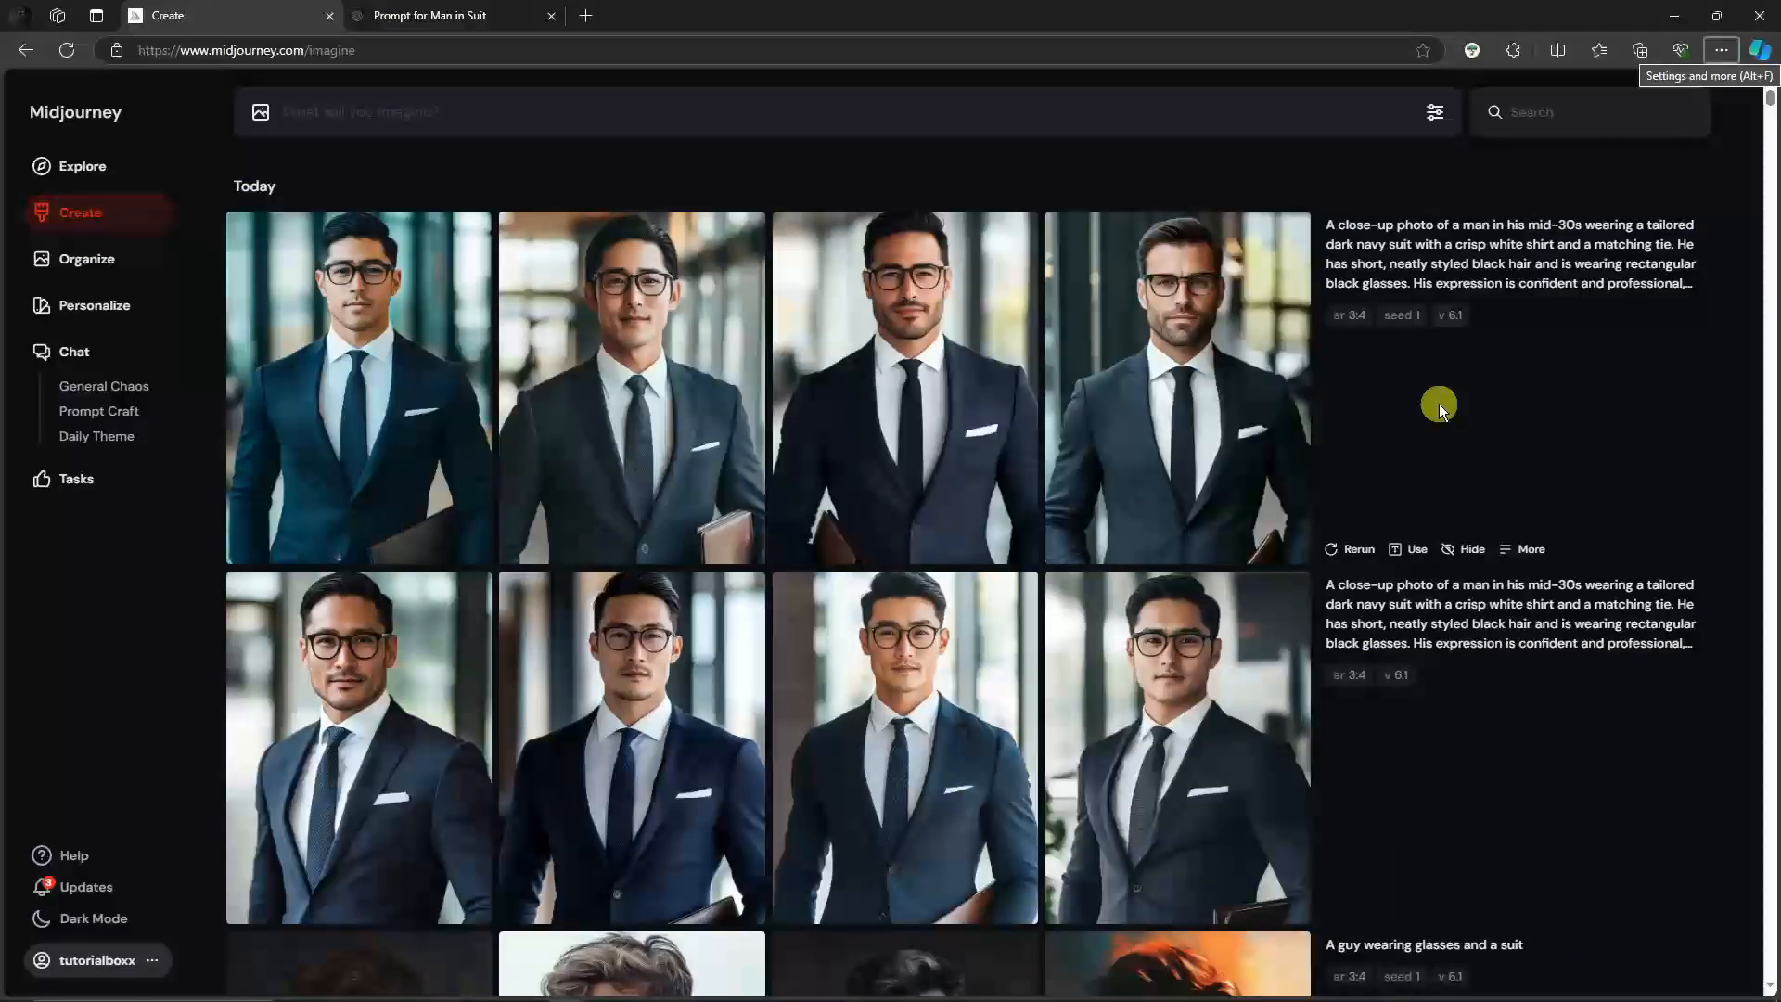
Show the fourth tip in the Notepad notes and put the notes away.
left_click(739, 996)
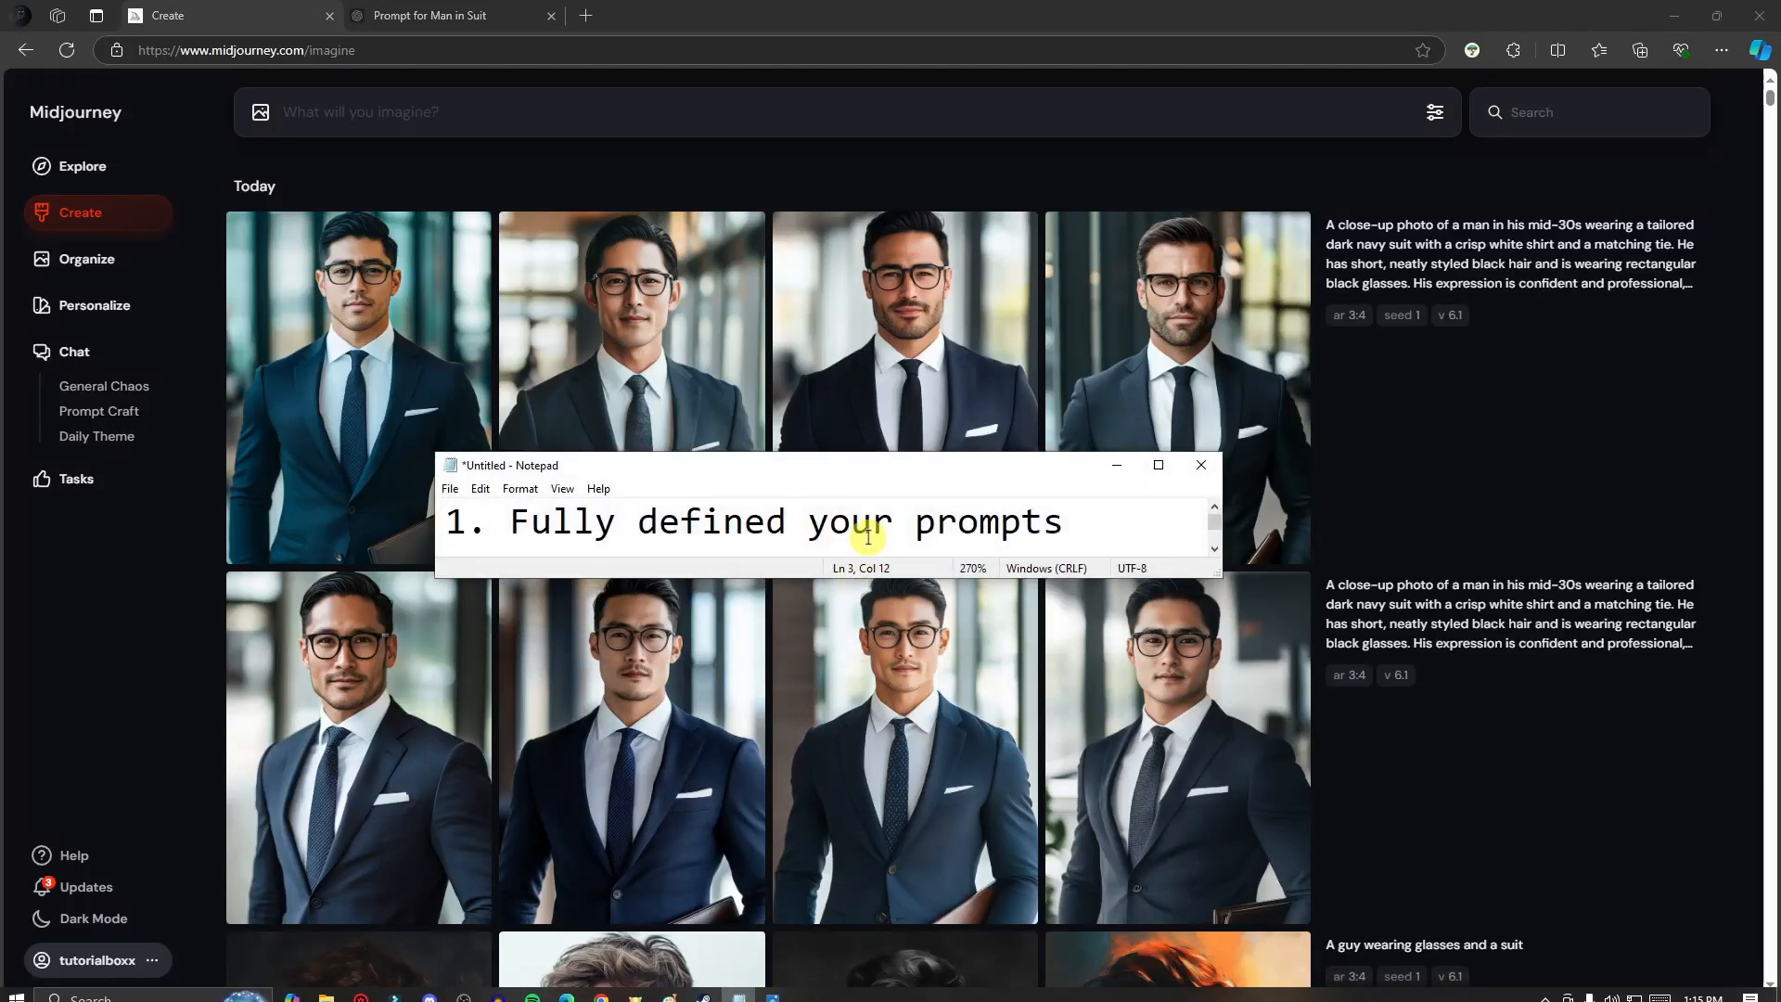
scroll(868, 537, "down", 3)
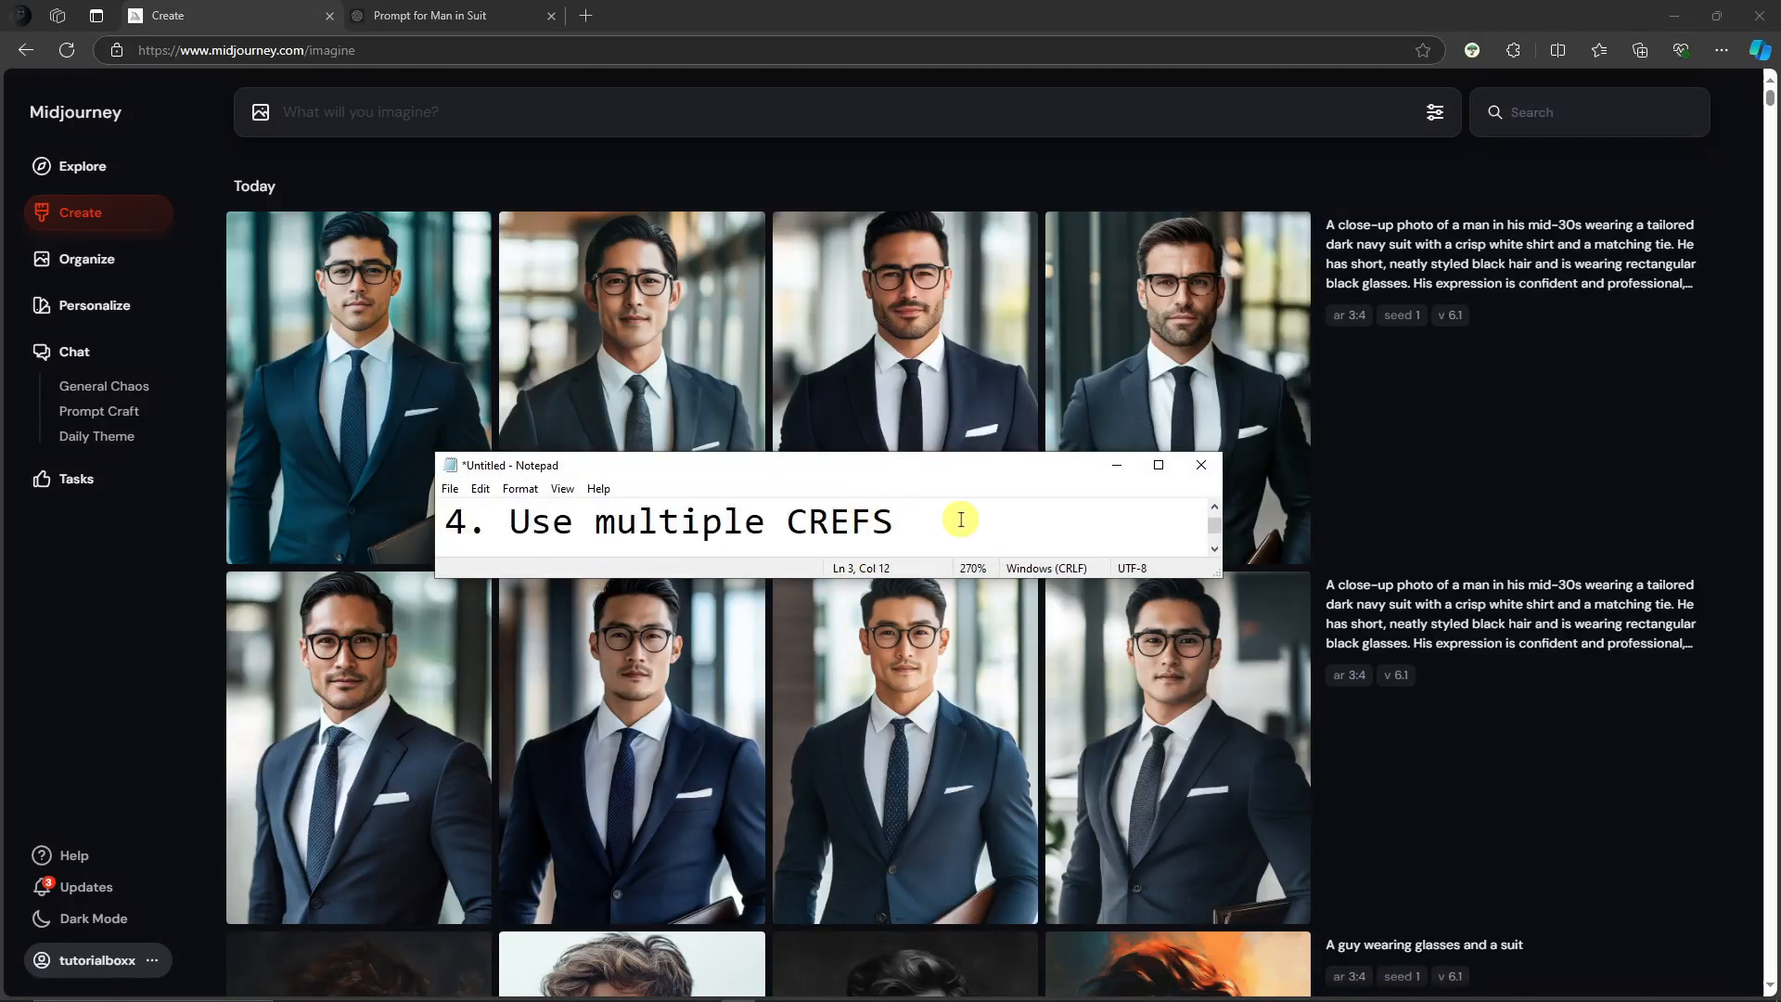
left_click(1116, 466)
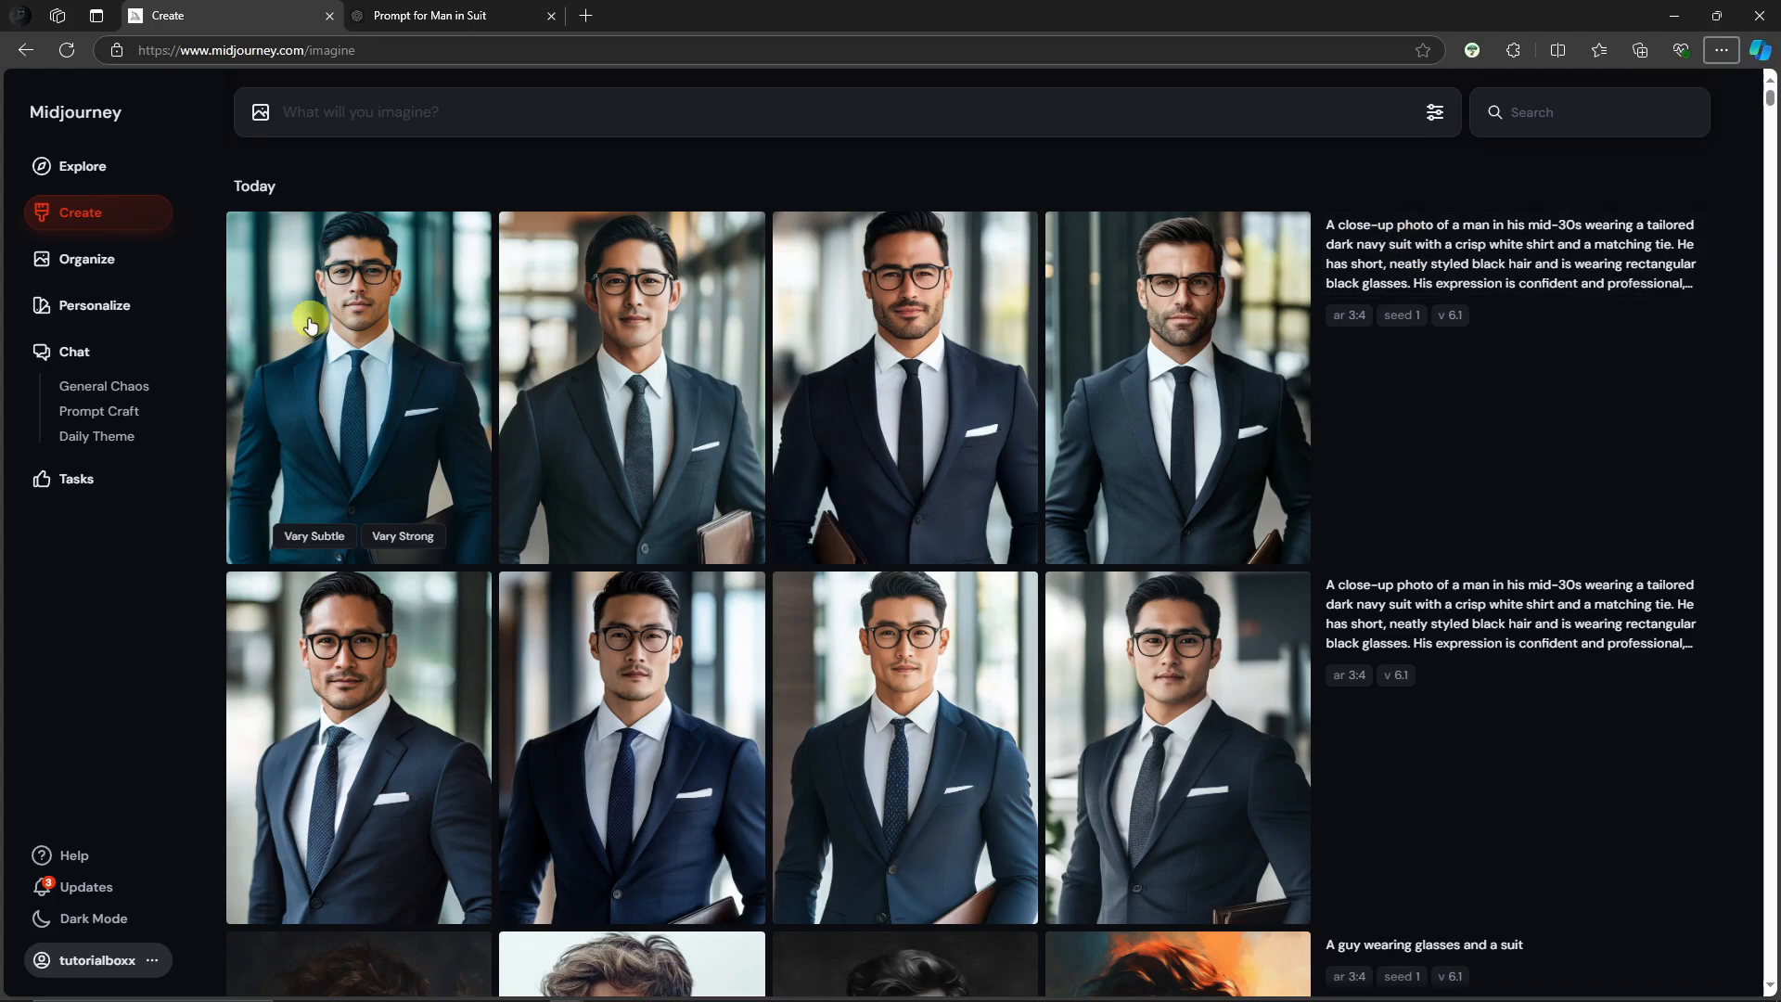
Compare the four enlarged seed 1 close-ups for how consistent the man looks.
left_click(445, 345)
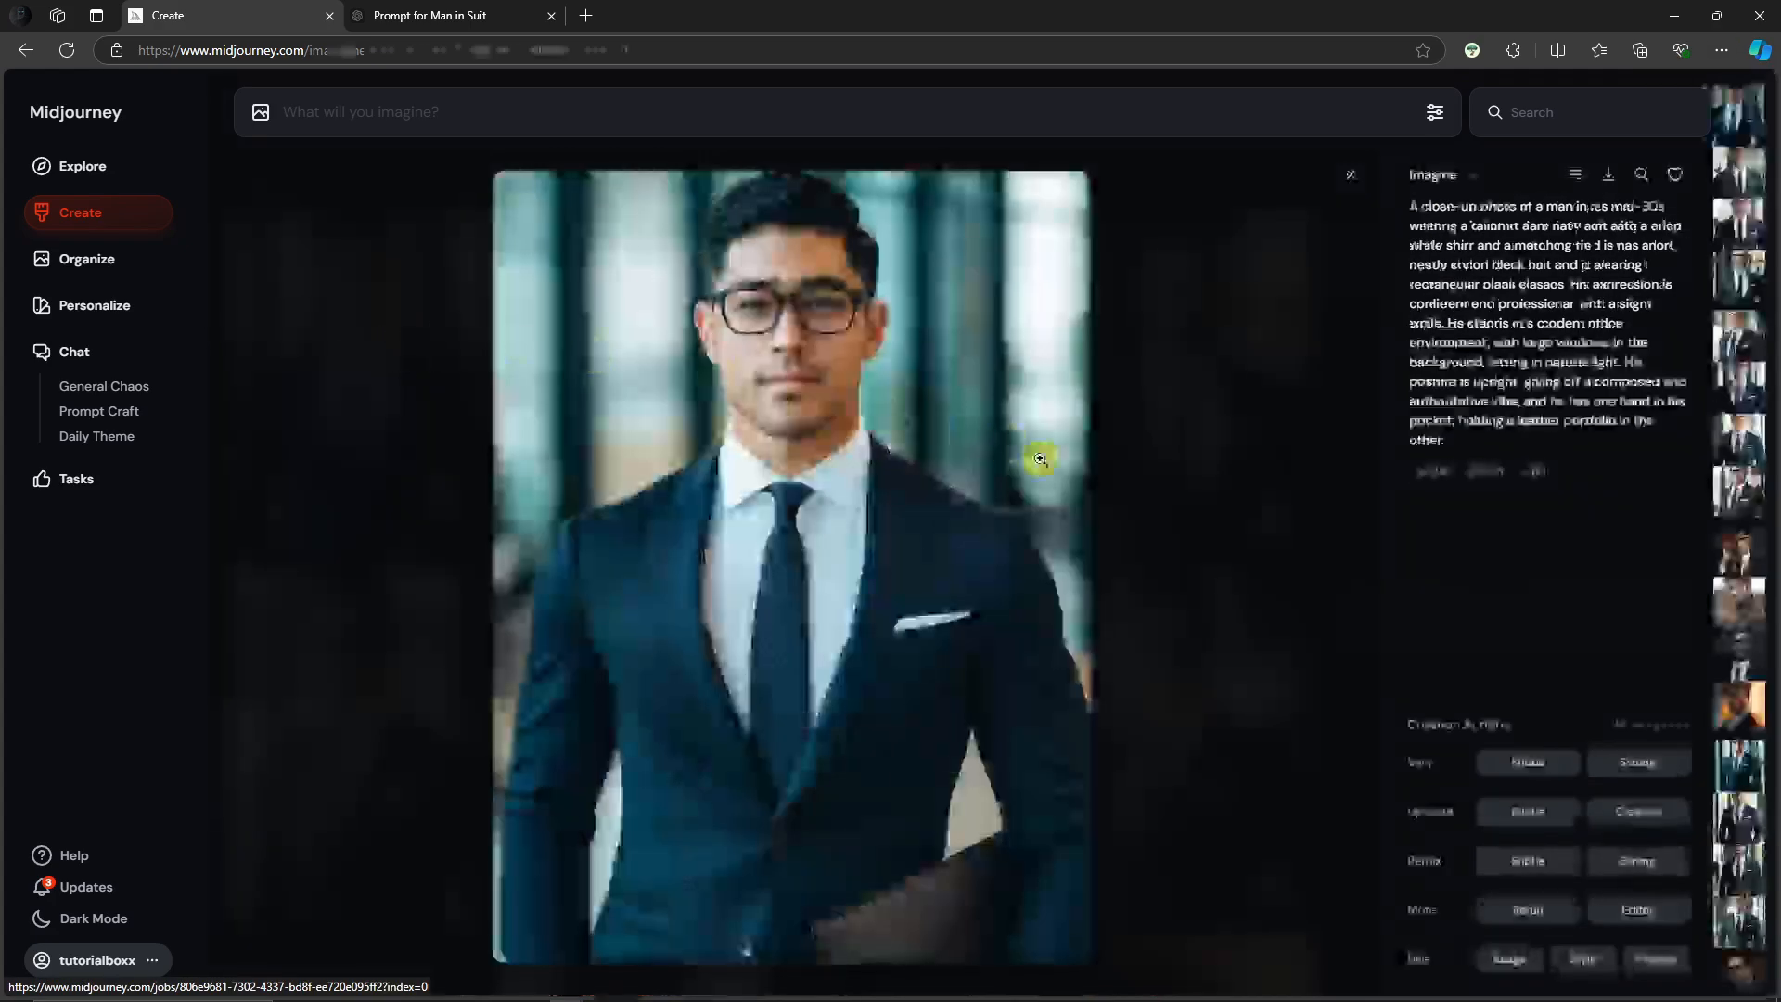
key("Right")
key("Right")
key("Right")
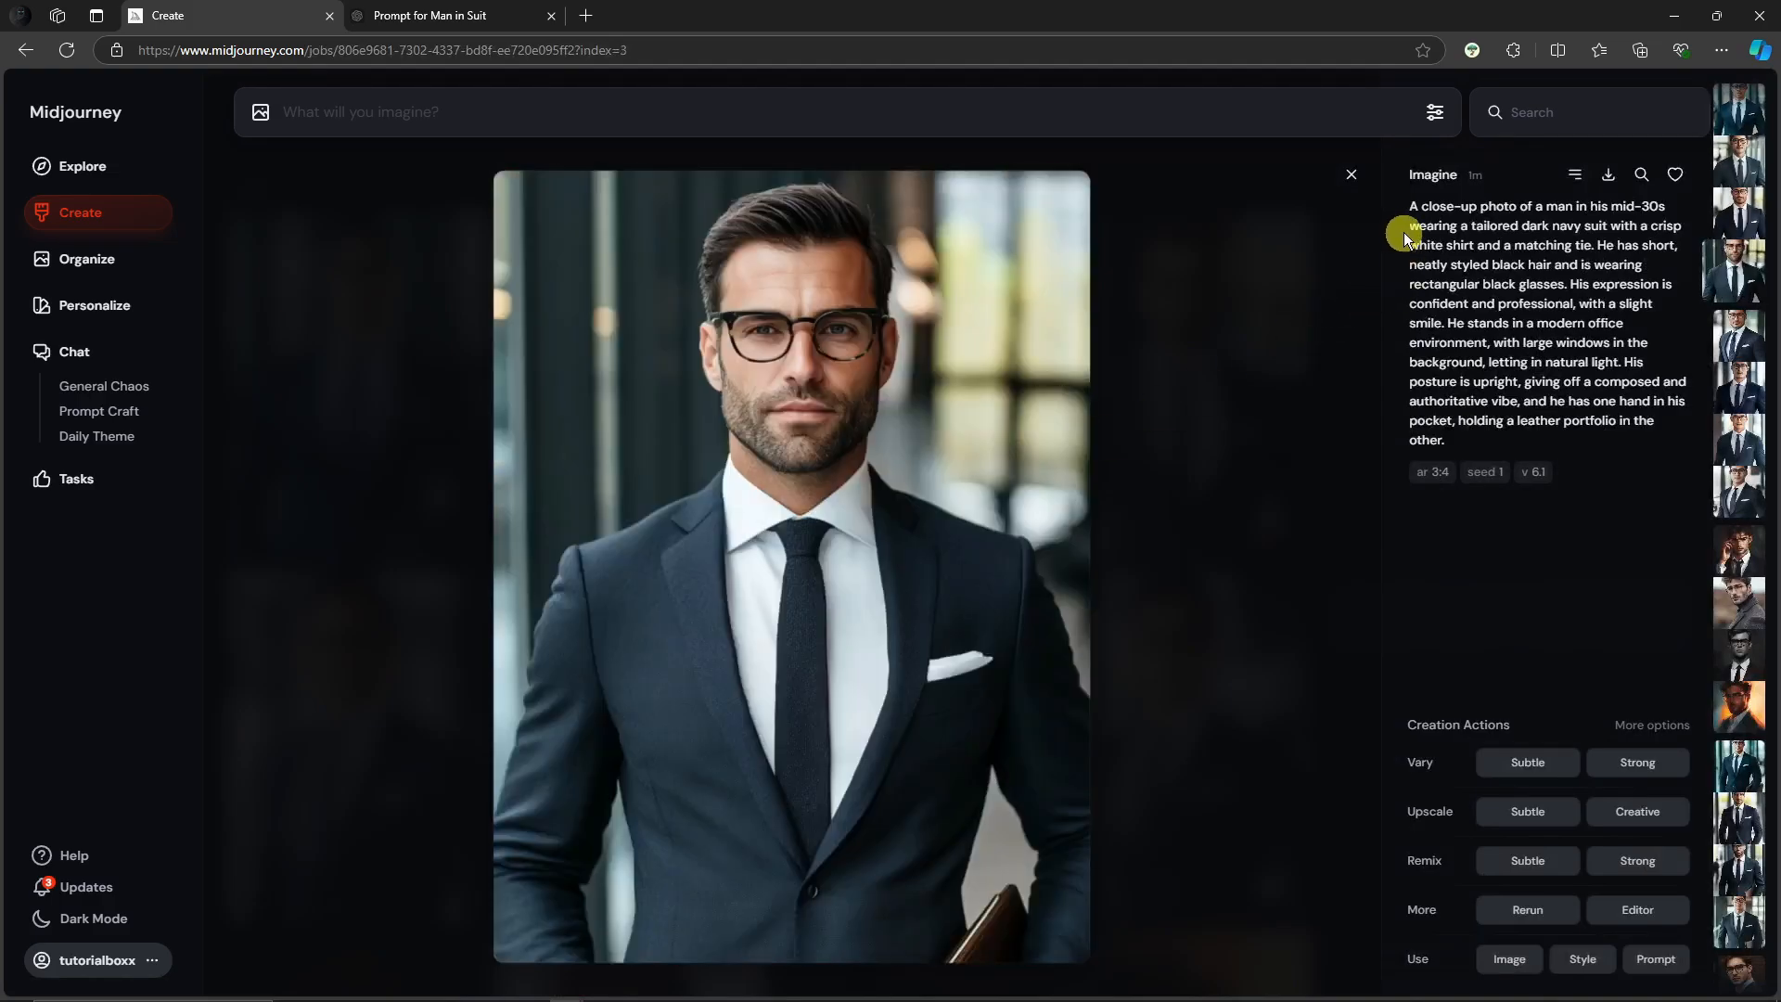
left_click(1353, 179)
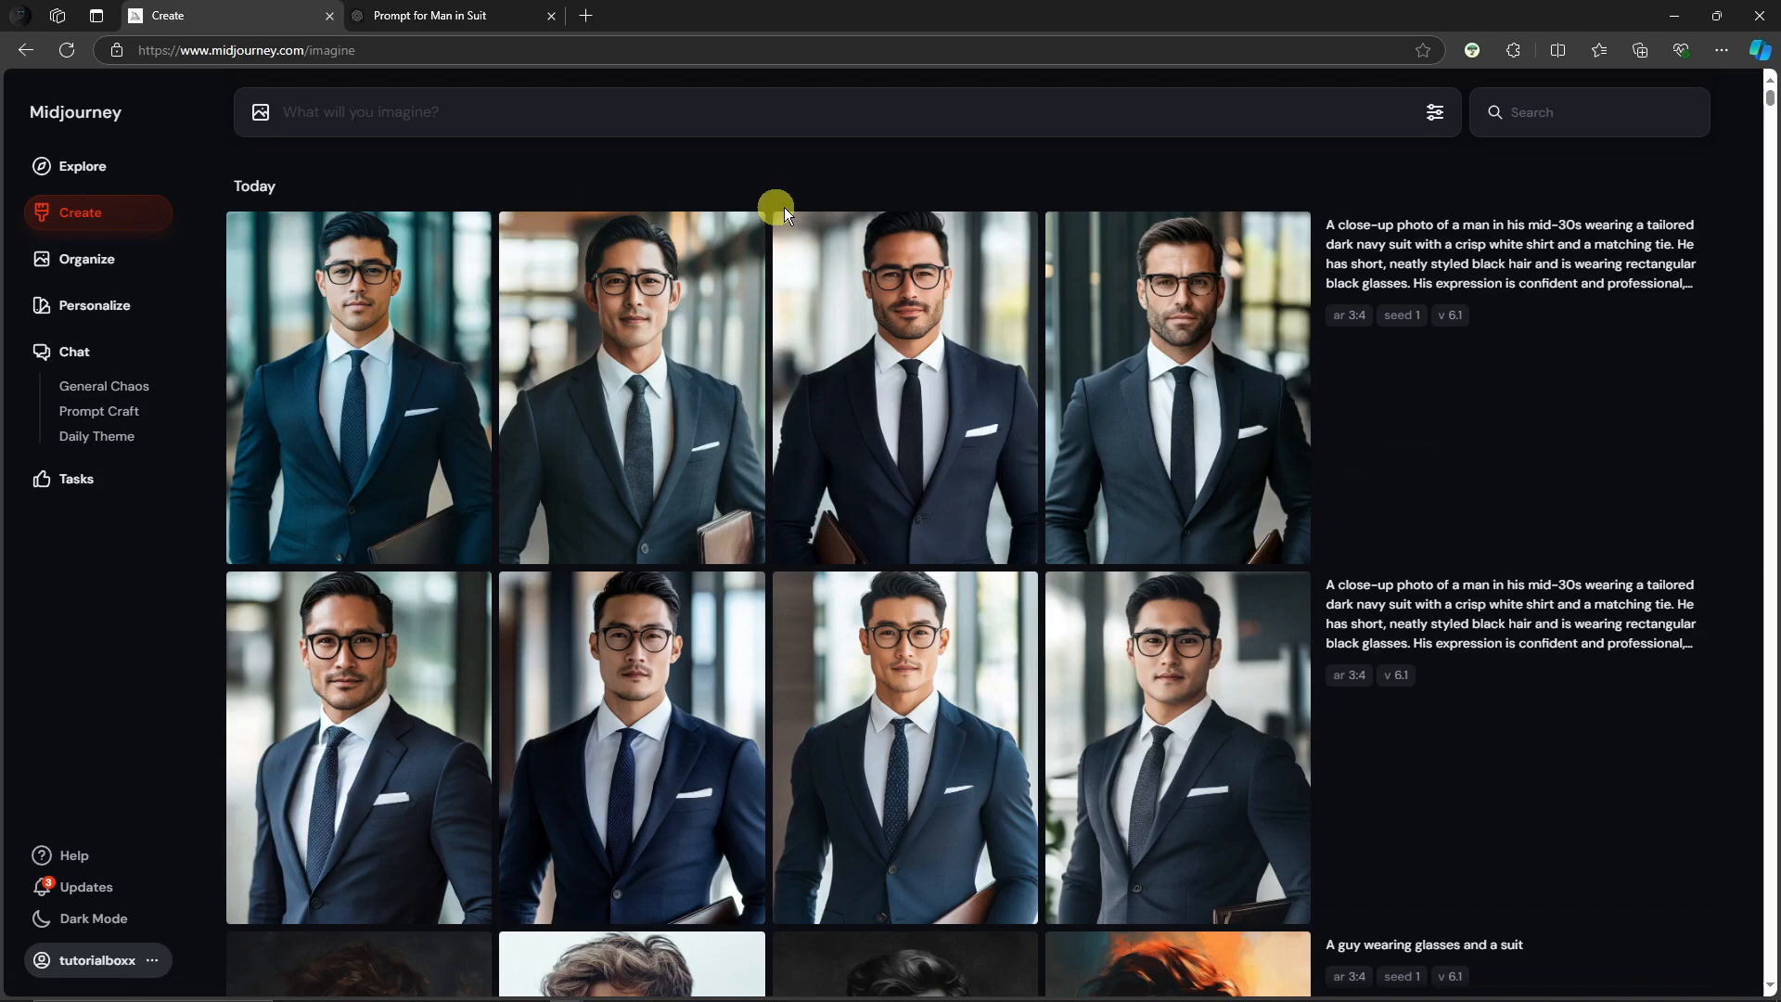
Upload the first two navy suit images from the Downloads folder and add both to the prompt as image references.
left_click(260, 115)
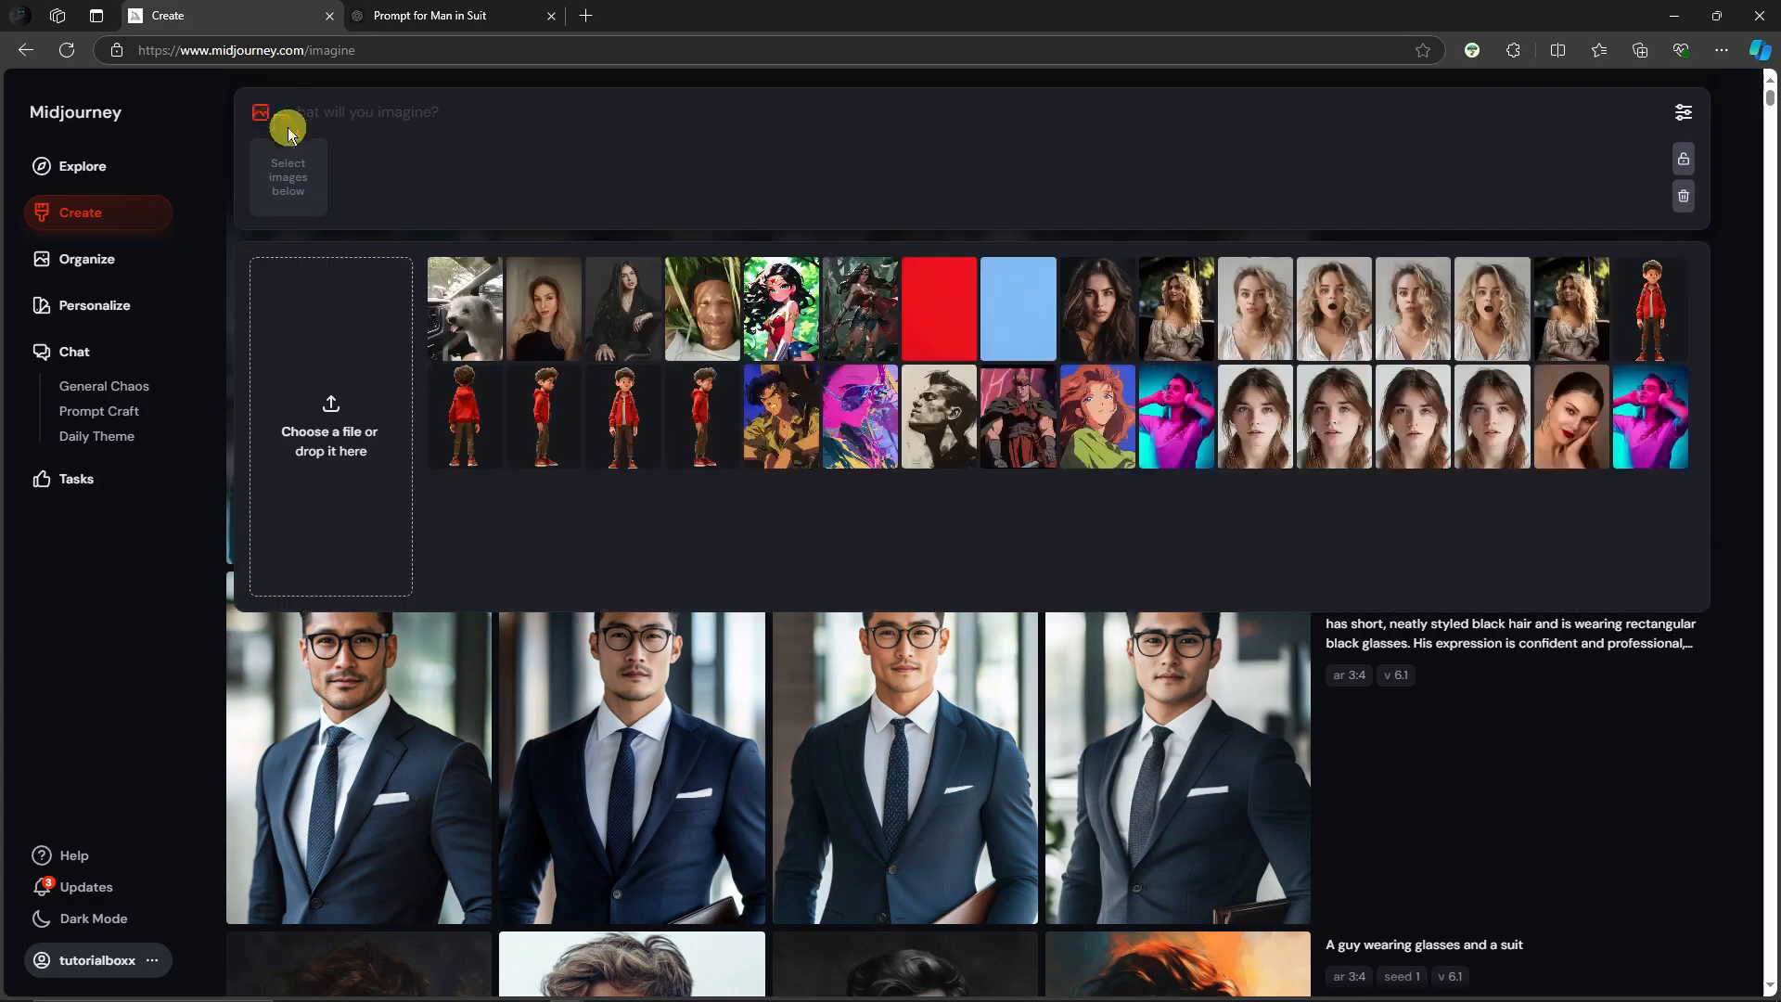
left_click(346, 394)
left_click(94, 170)
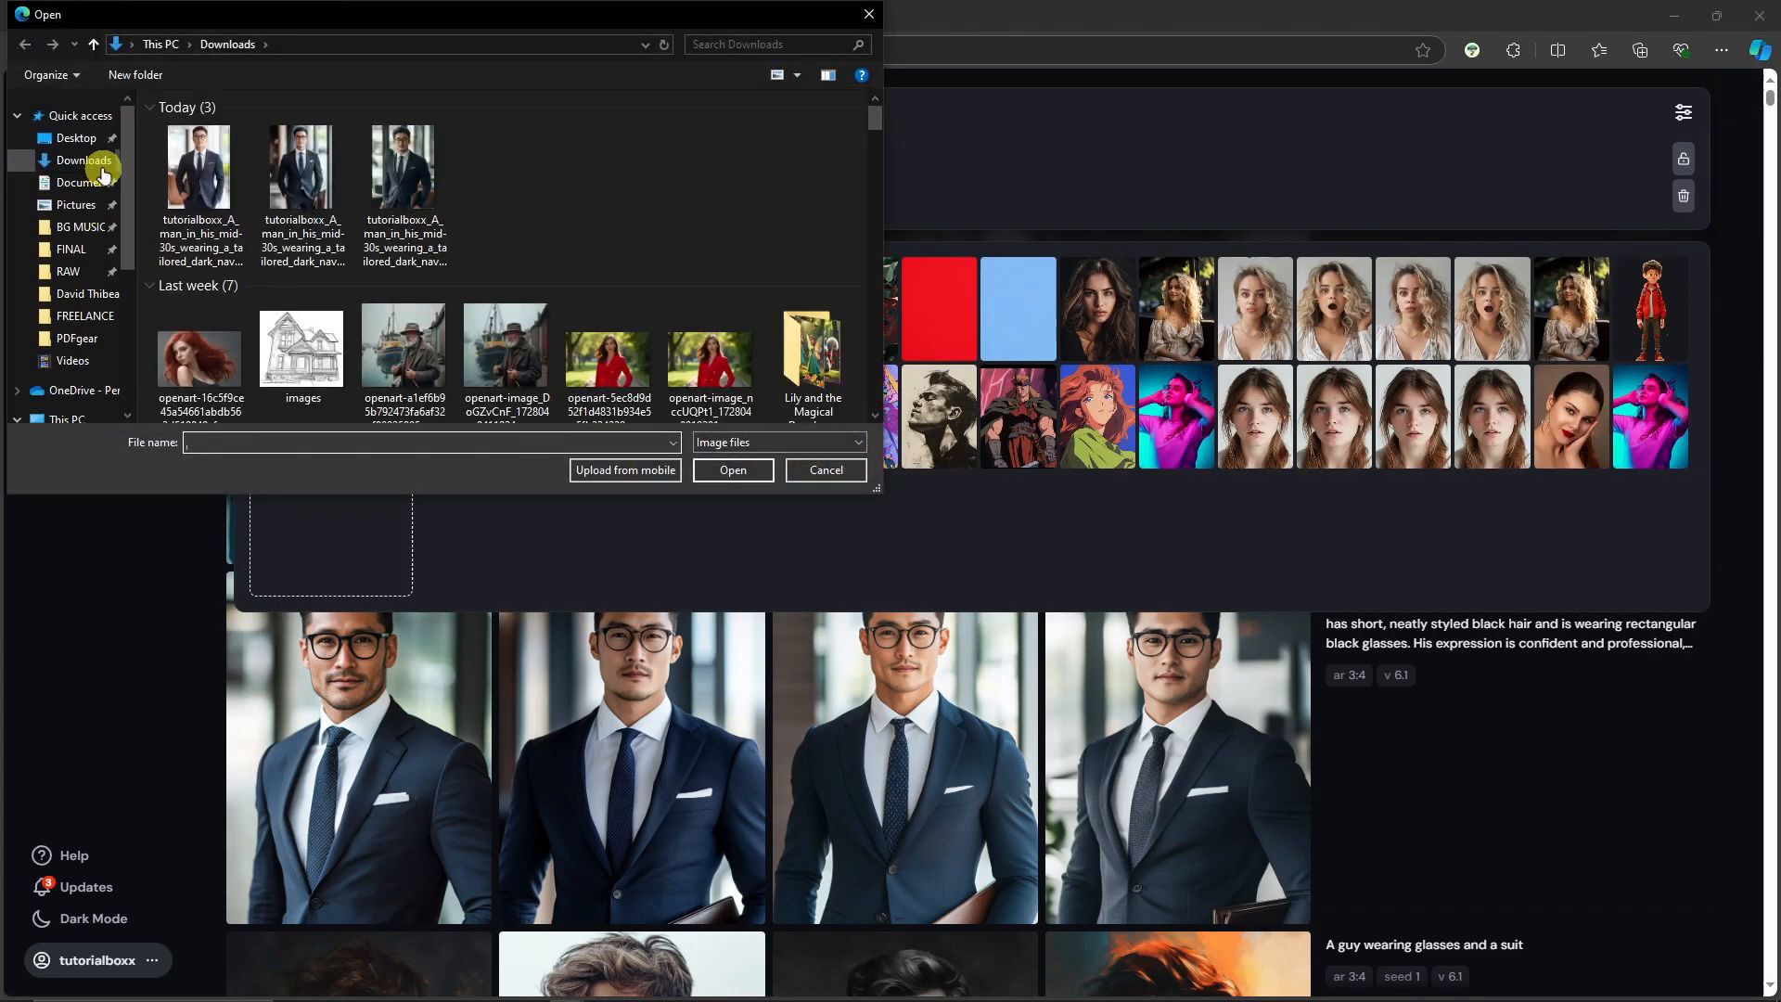
left_click(208, 184)
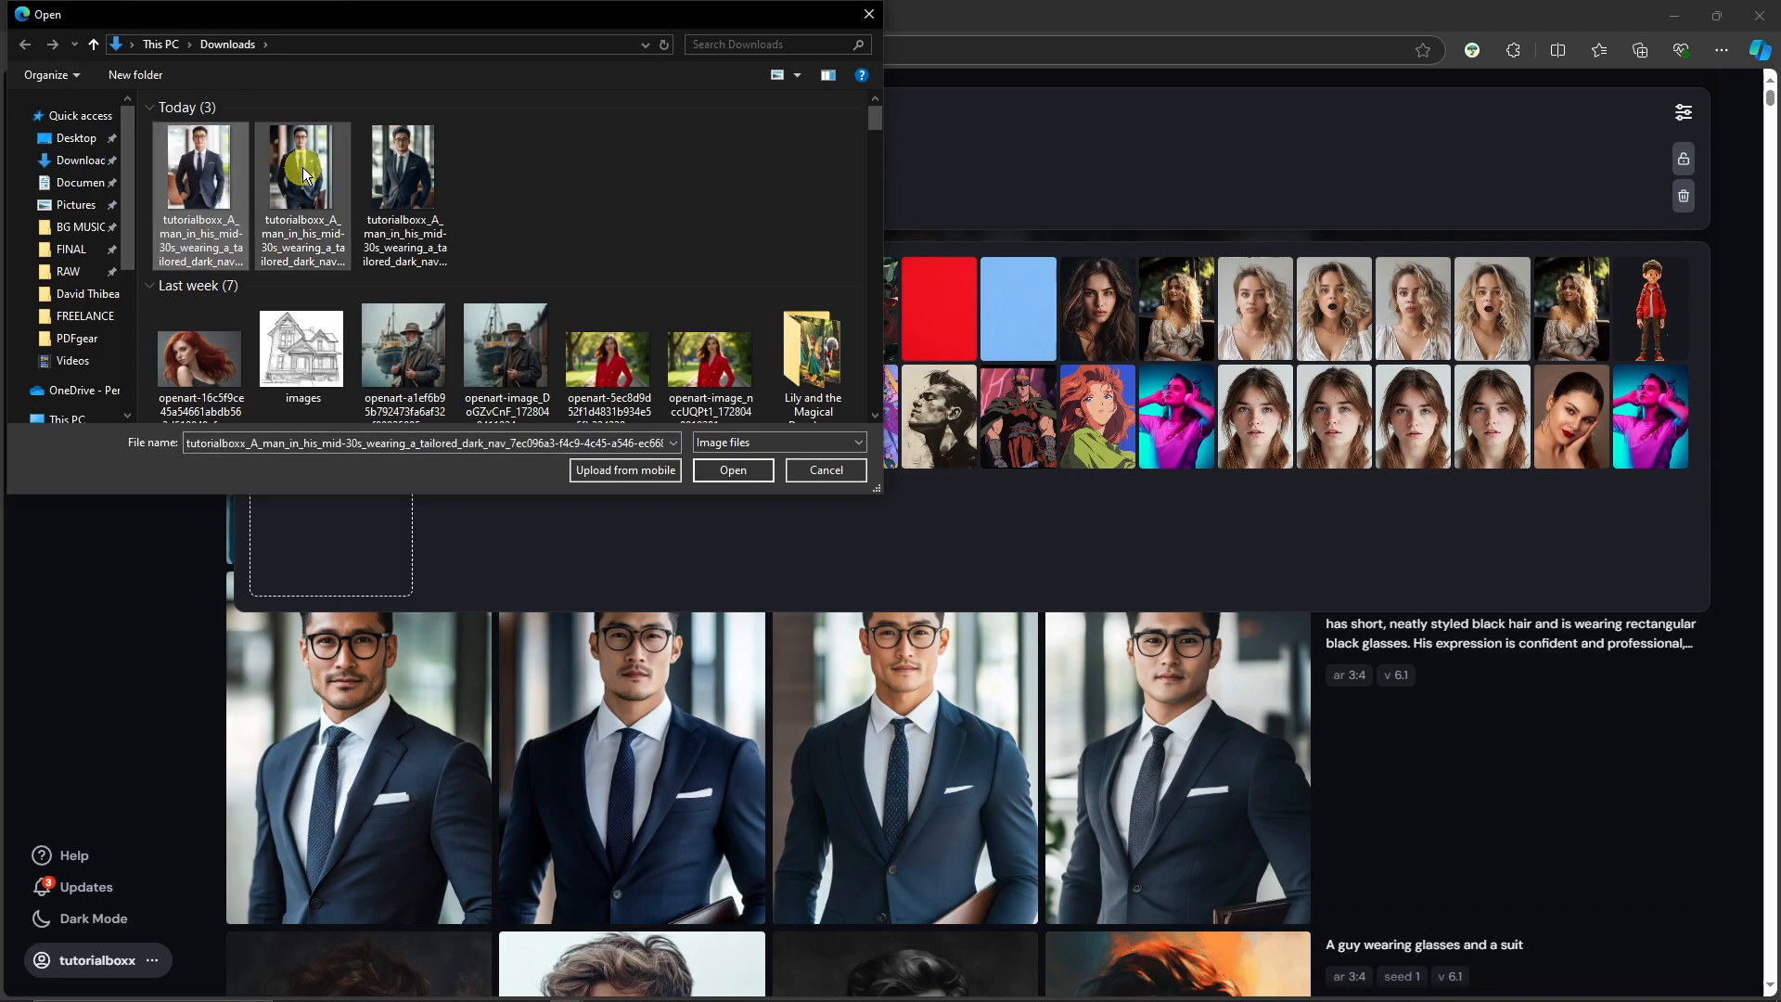
left_click(300, 167, "ctrl")
left_click(735, 470)
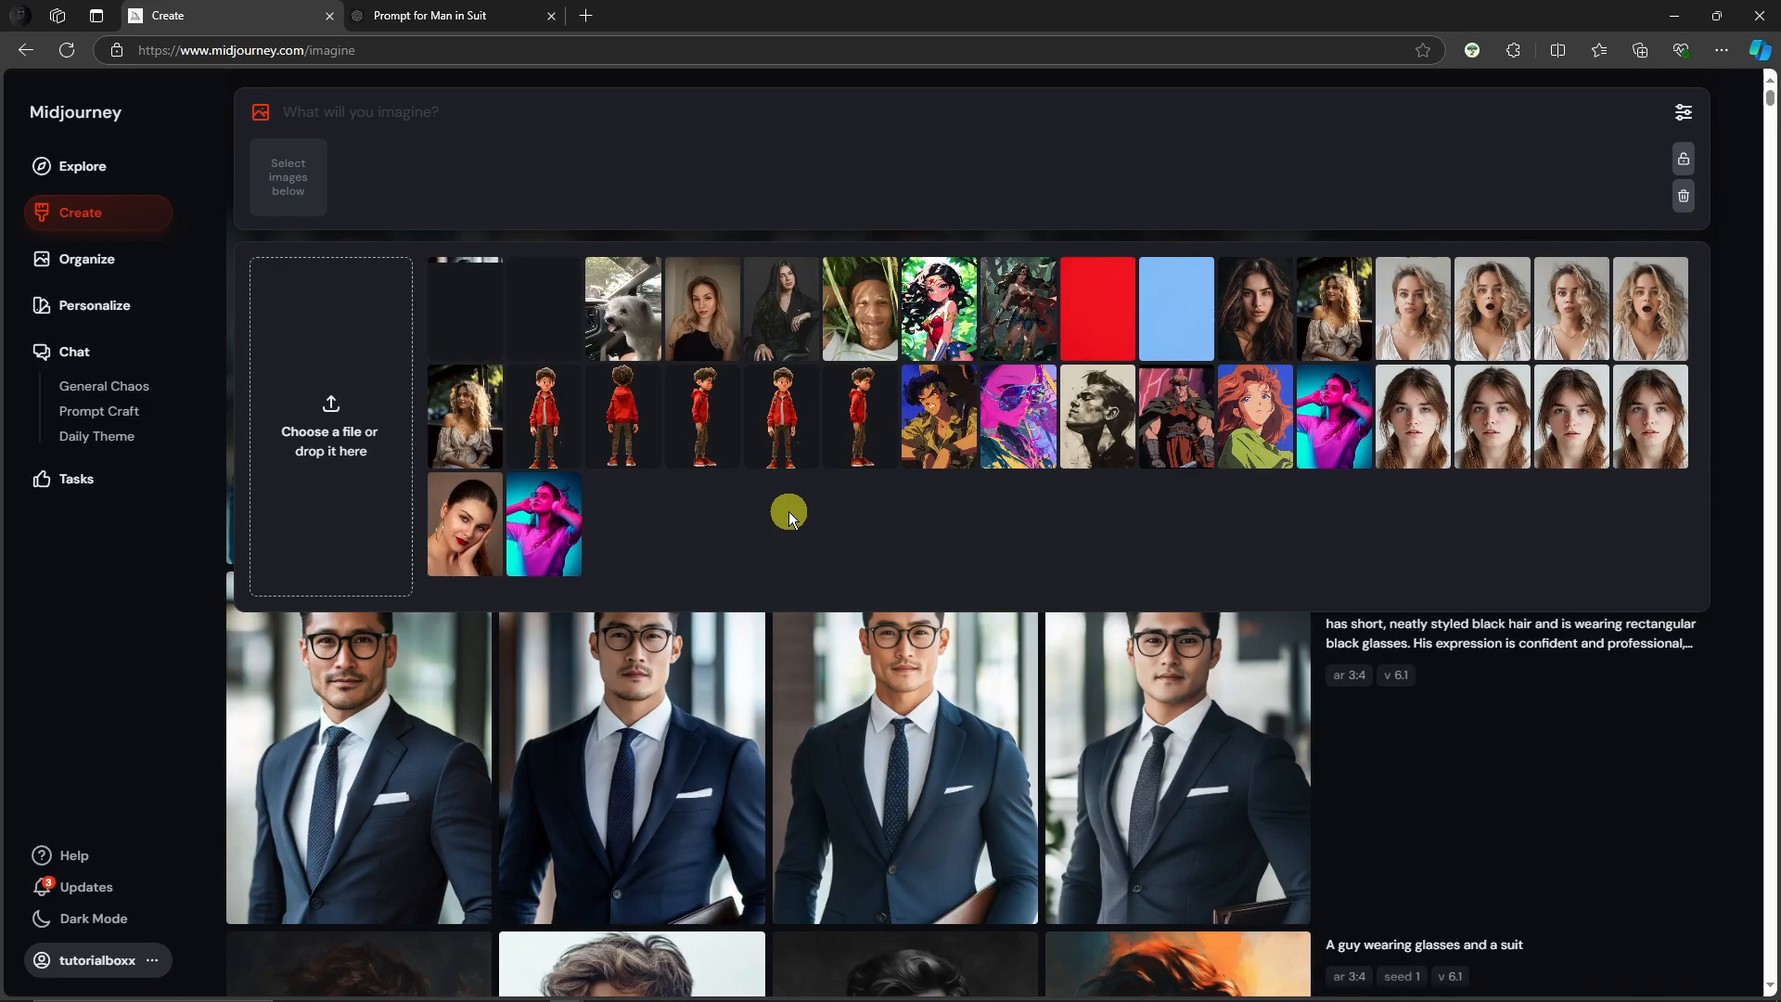
left_click(463, 308)
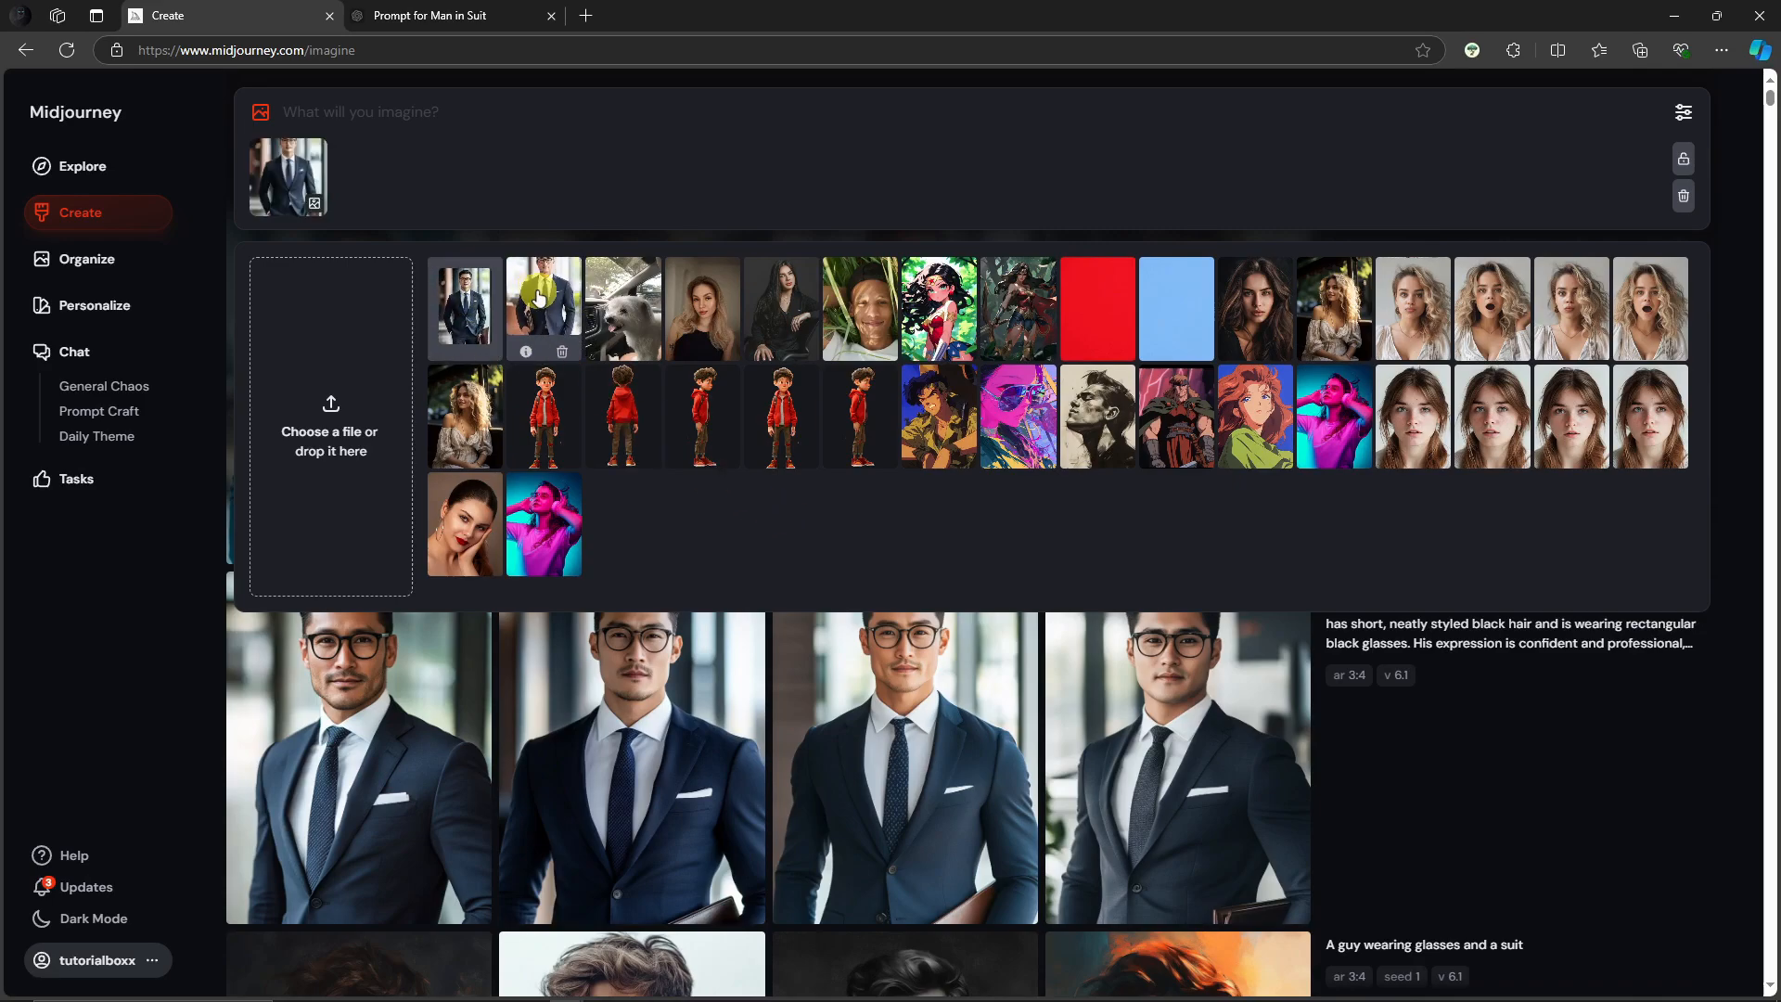
left_click(539, 298)
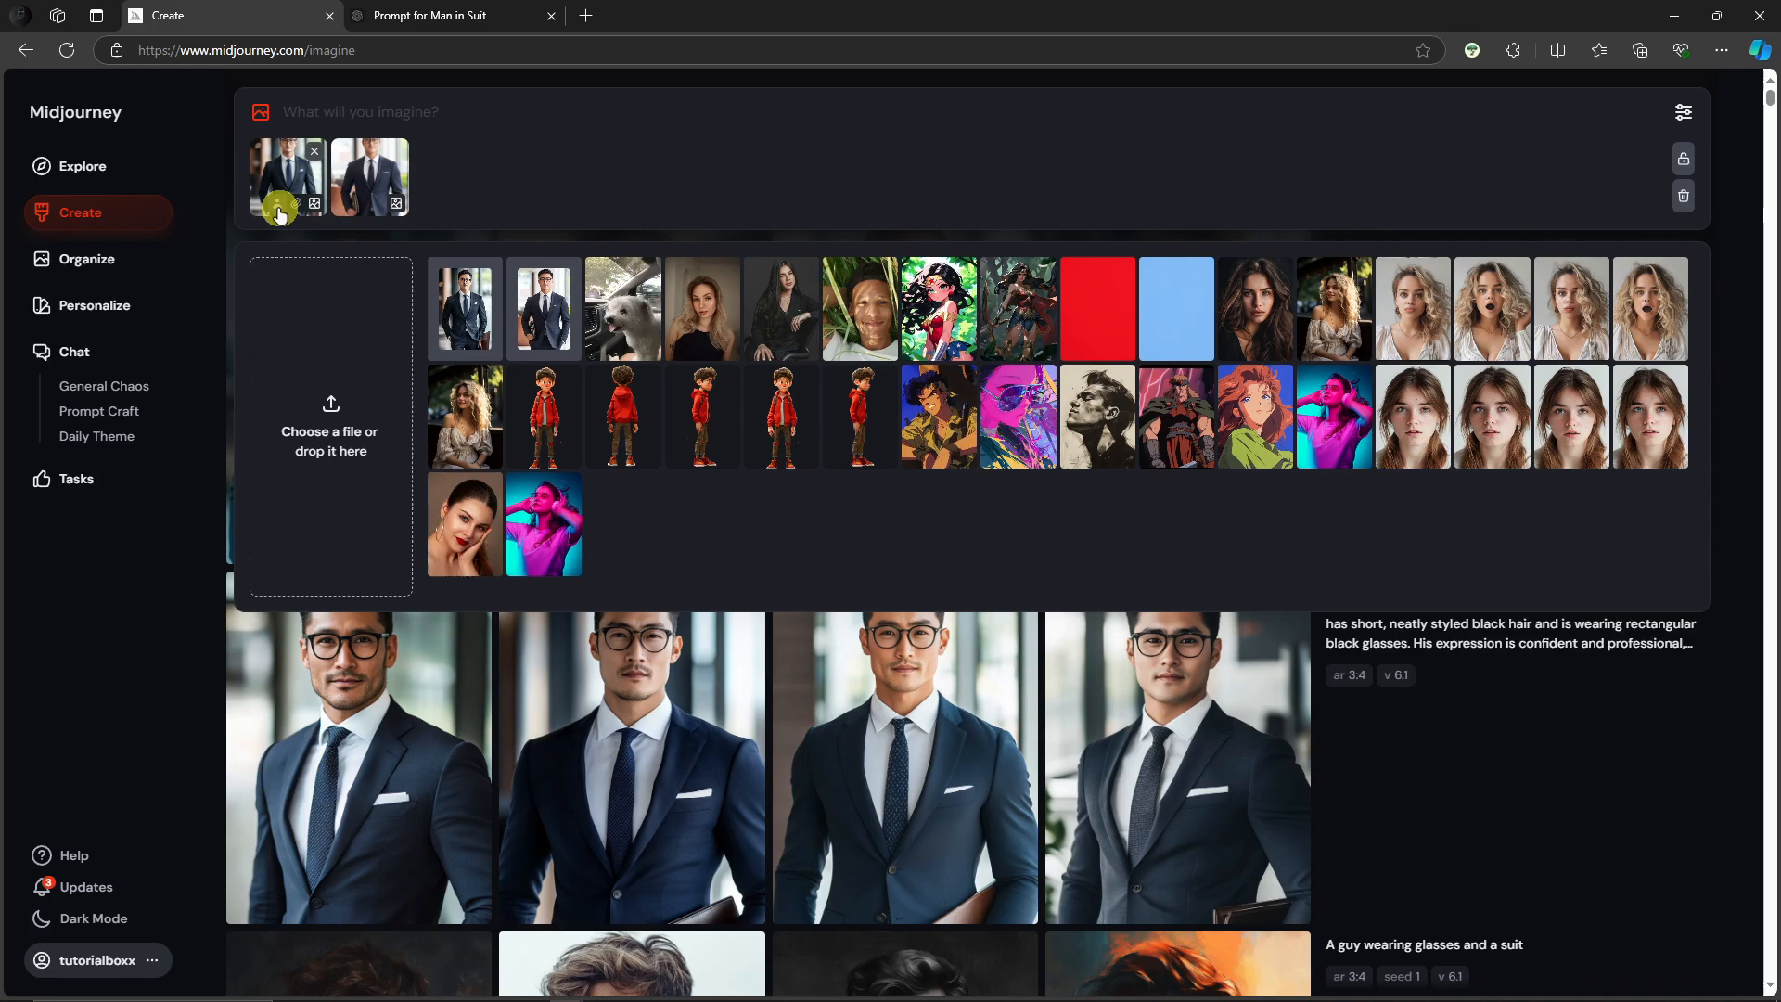
Set both navy suit reference images as character references and check the fourth tip in the Notepad notes.
left_click(278, 208)
left_click(366, 208)
left_click(364, 210)
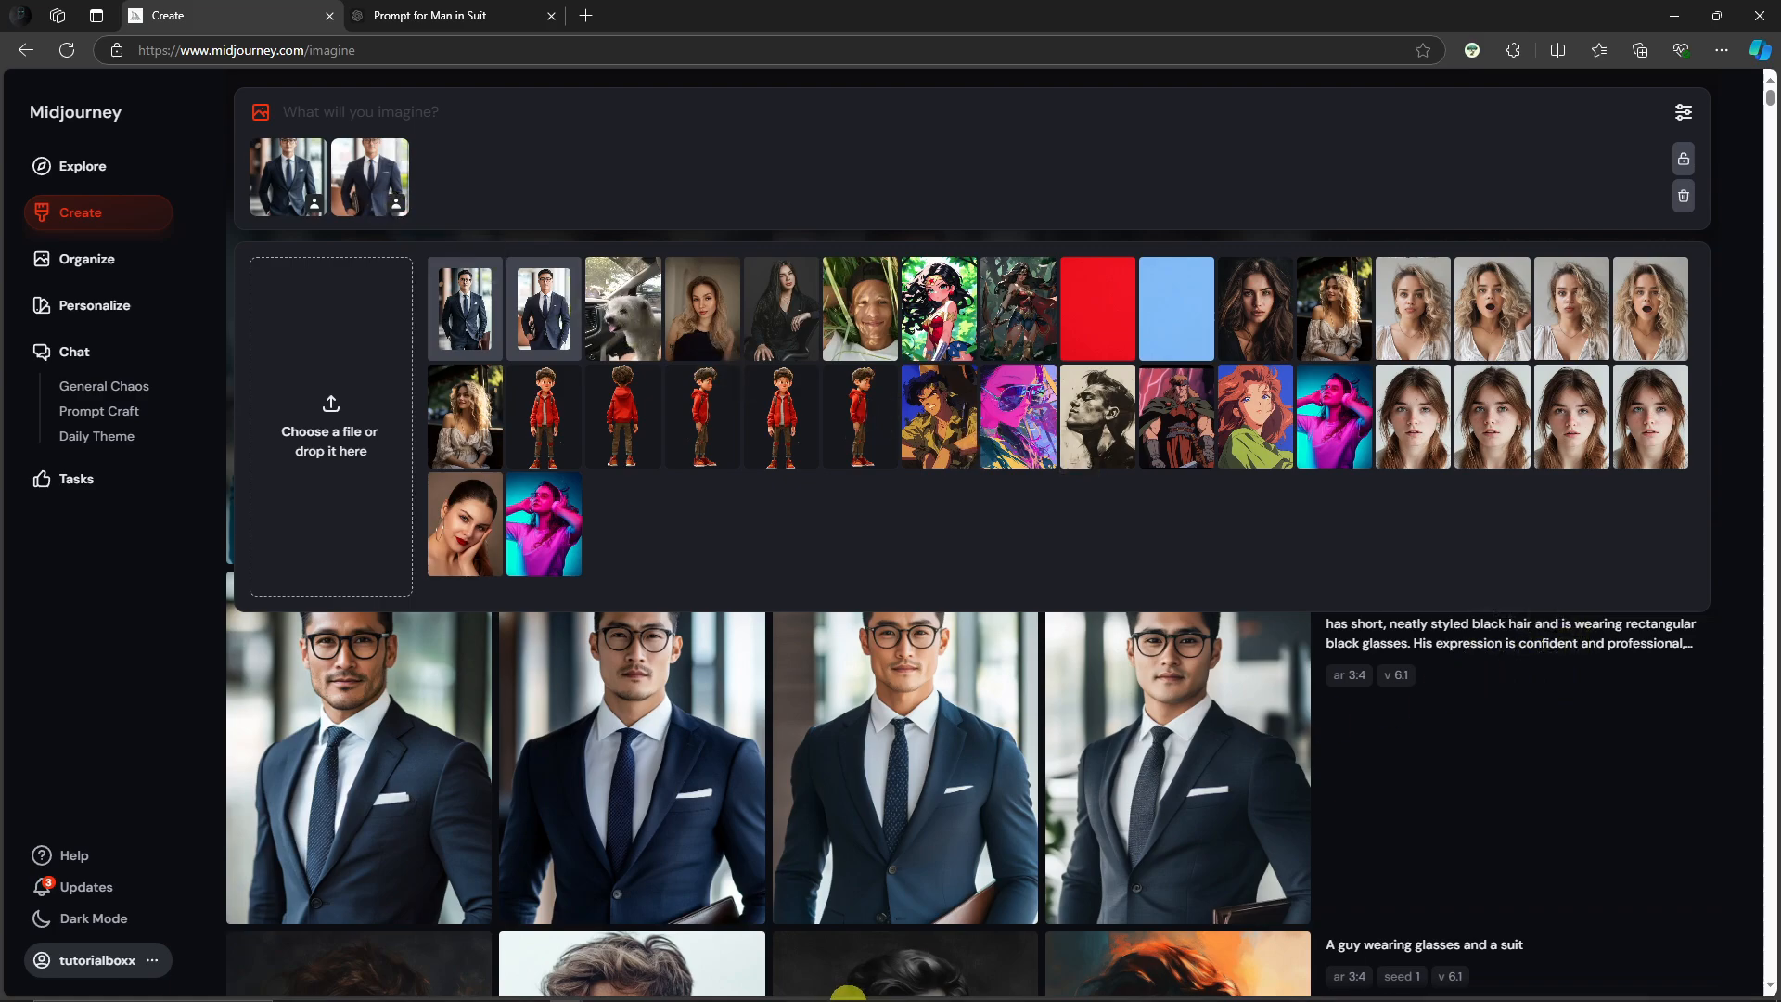
left_click(566, 988)
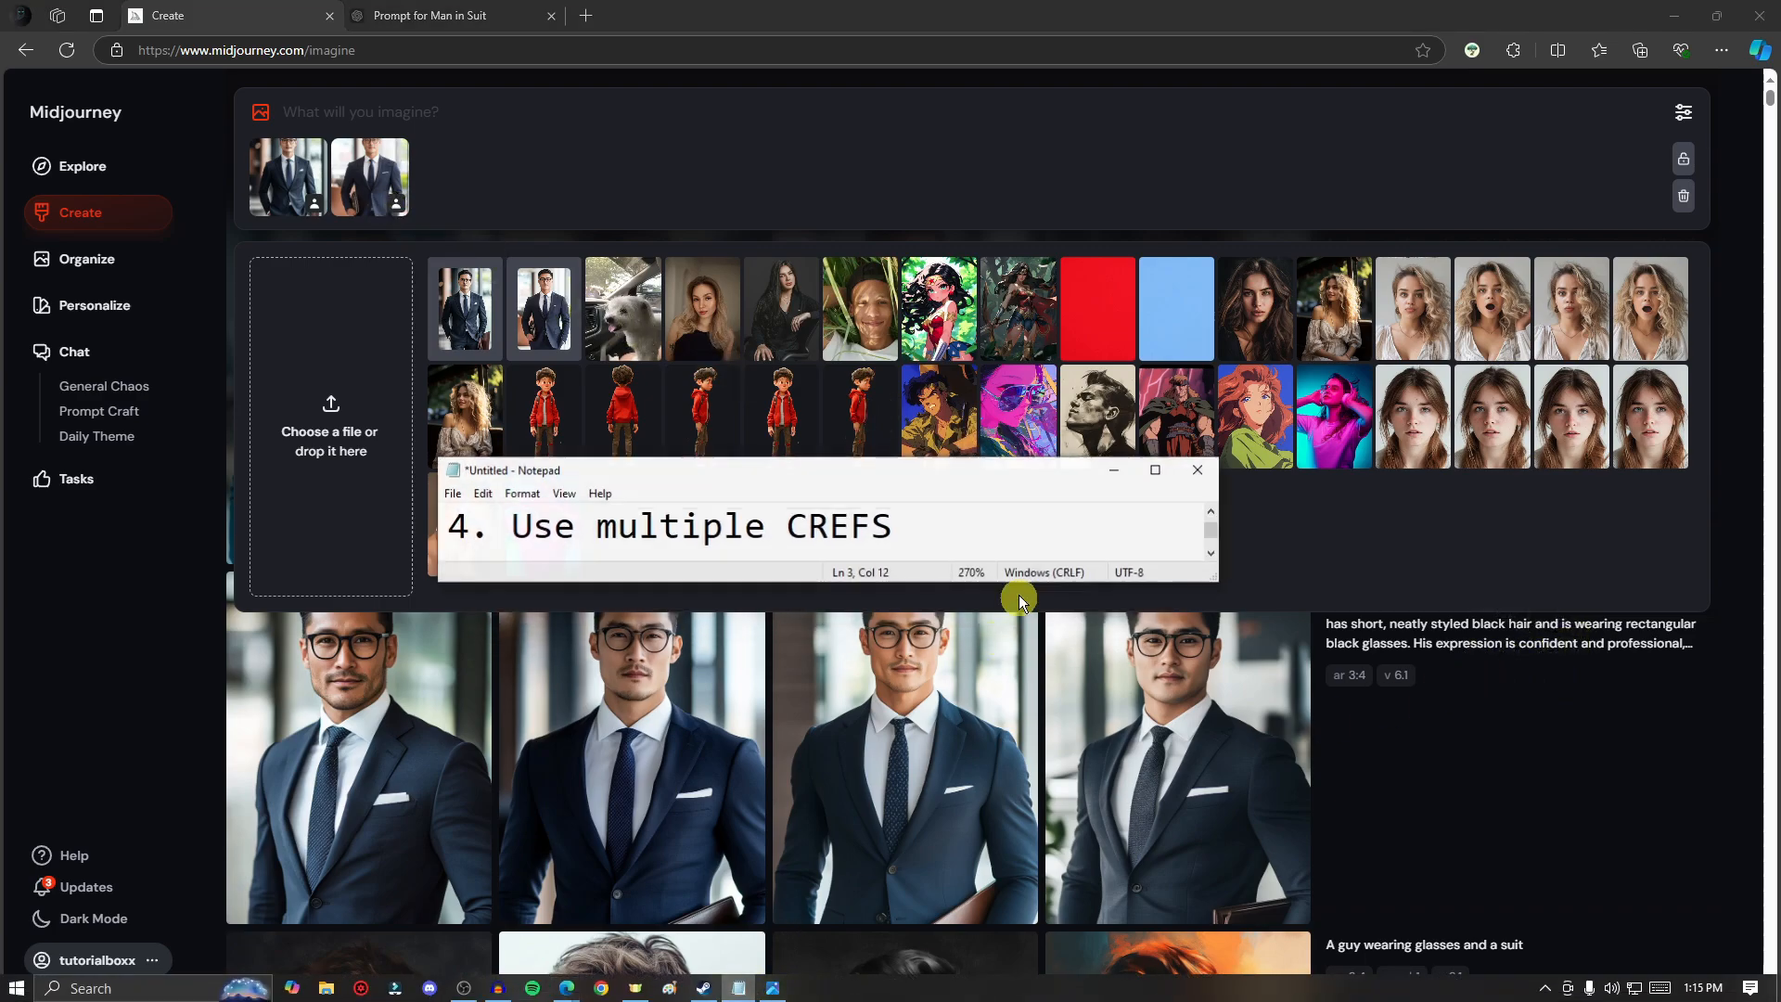
left_click(1118, 467)
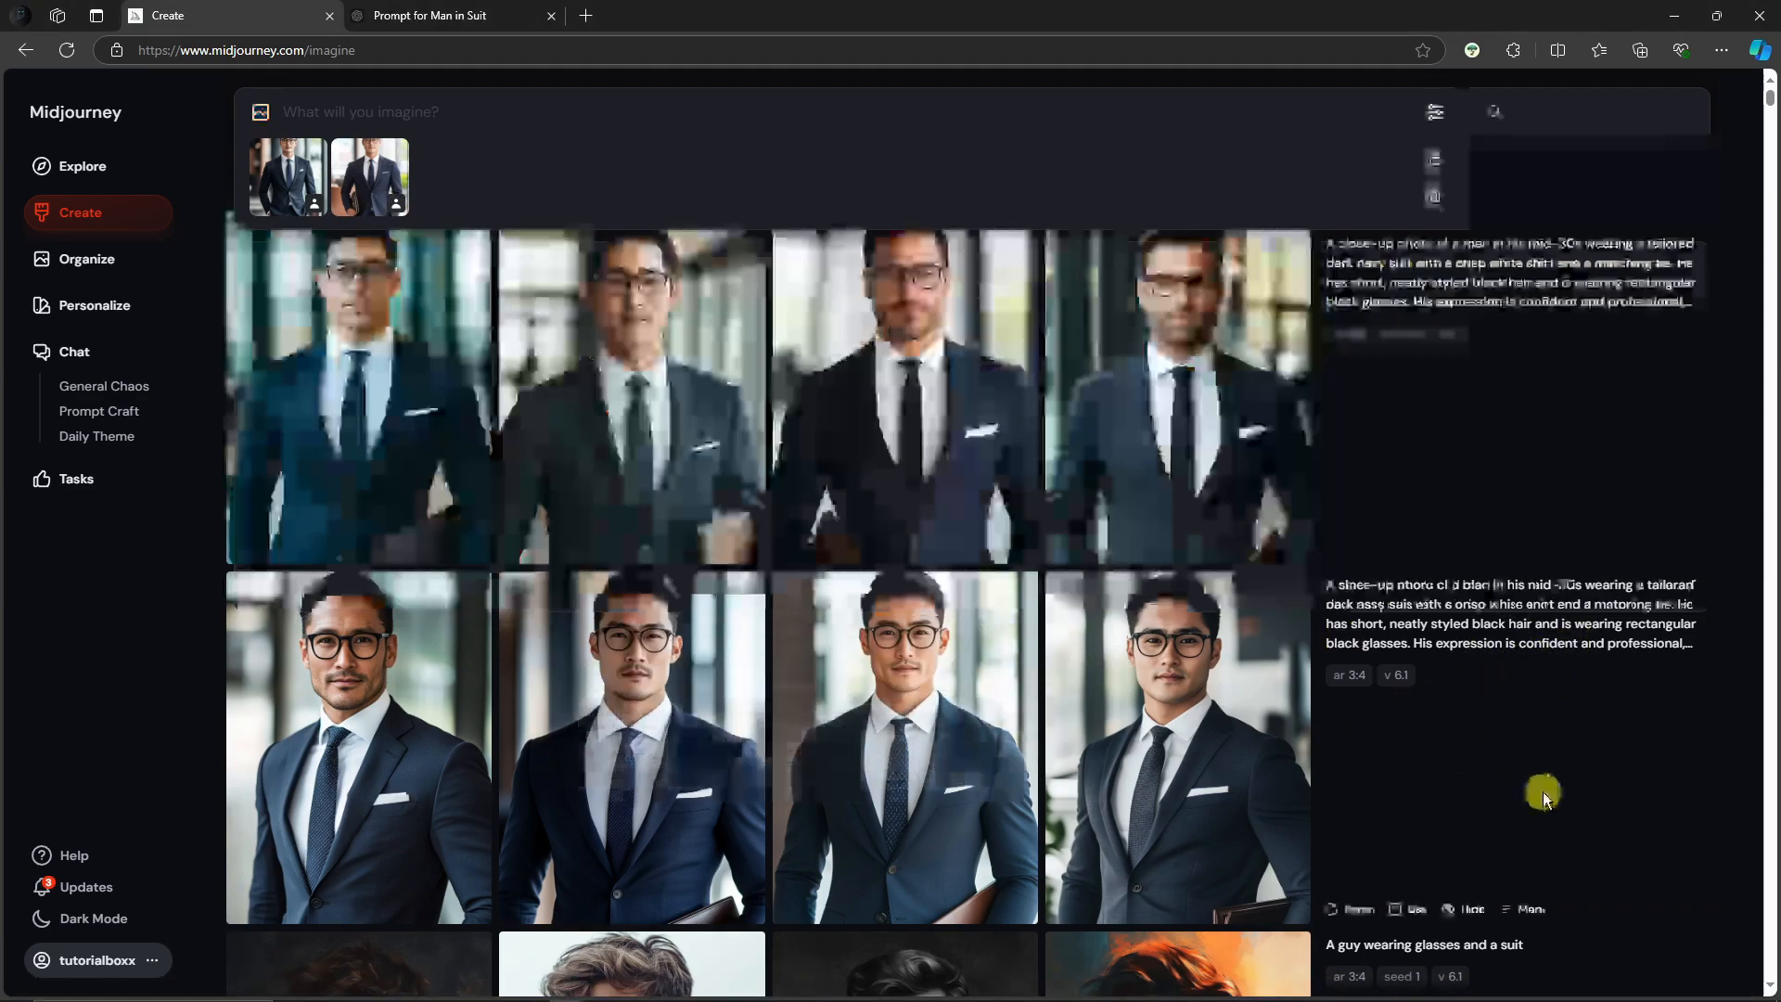
Reuse the close-up prompt text with the two character references and generate images without a seed and with seed 1.
right_click(1381, 266)
left_click(1371, 376)
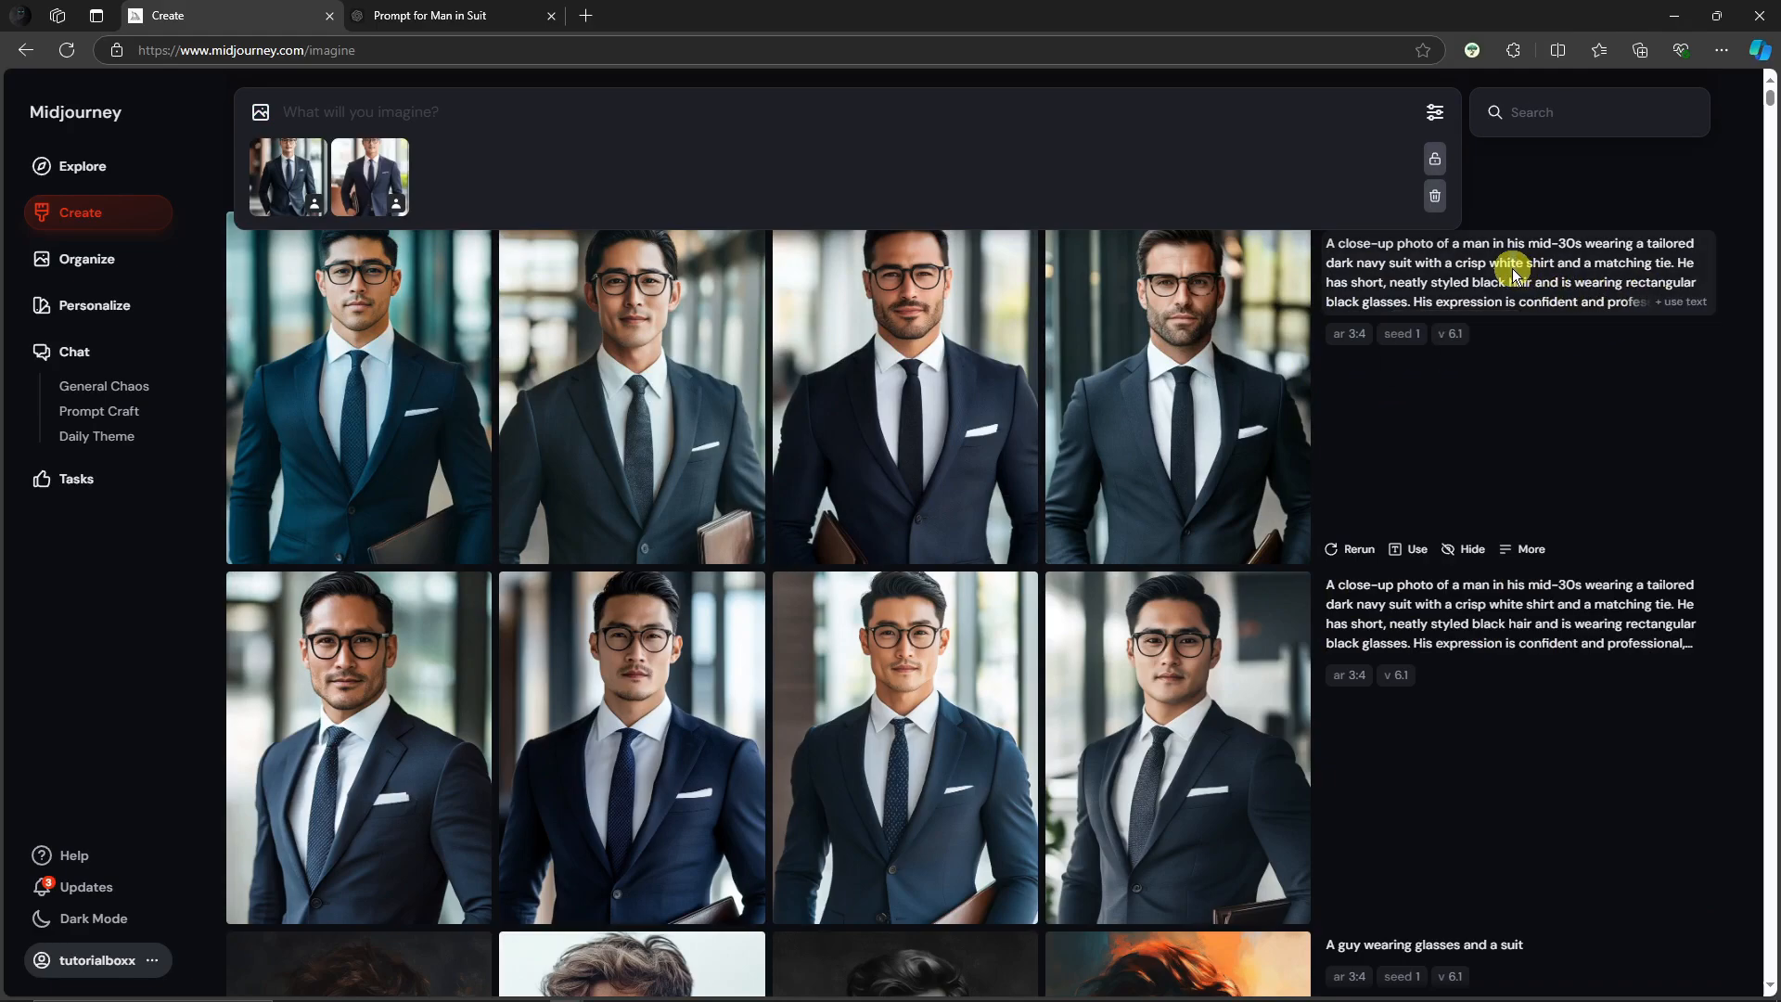
left_click(1483, 278)
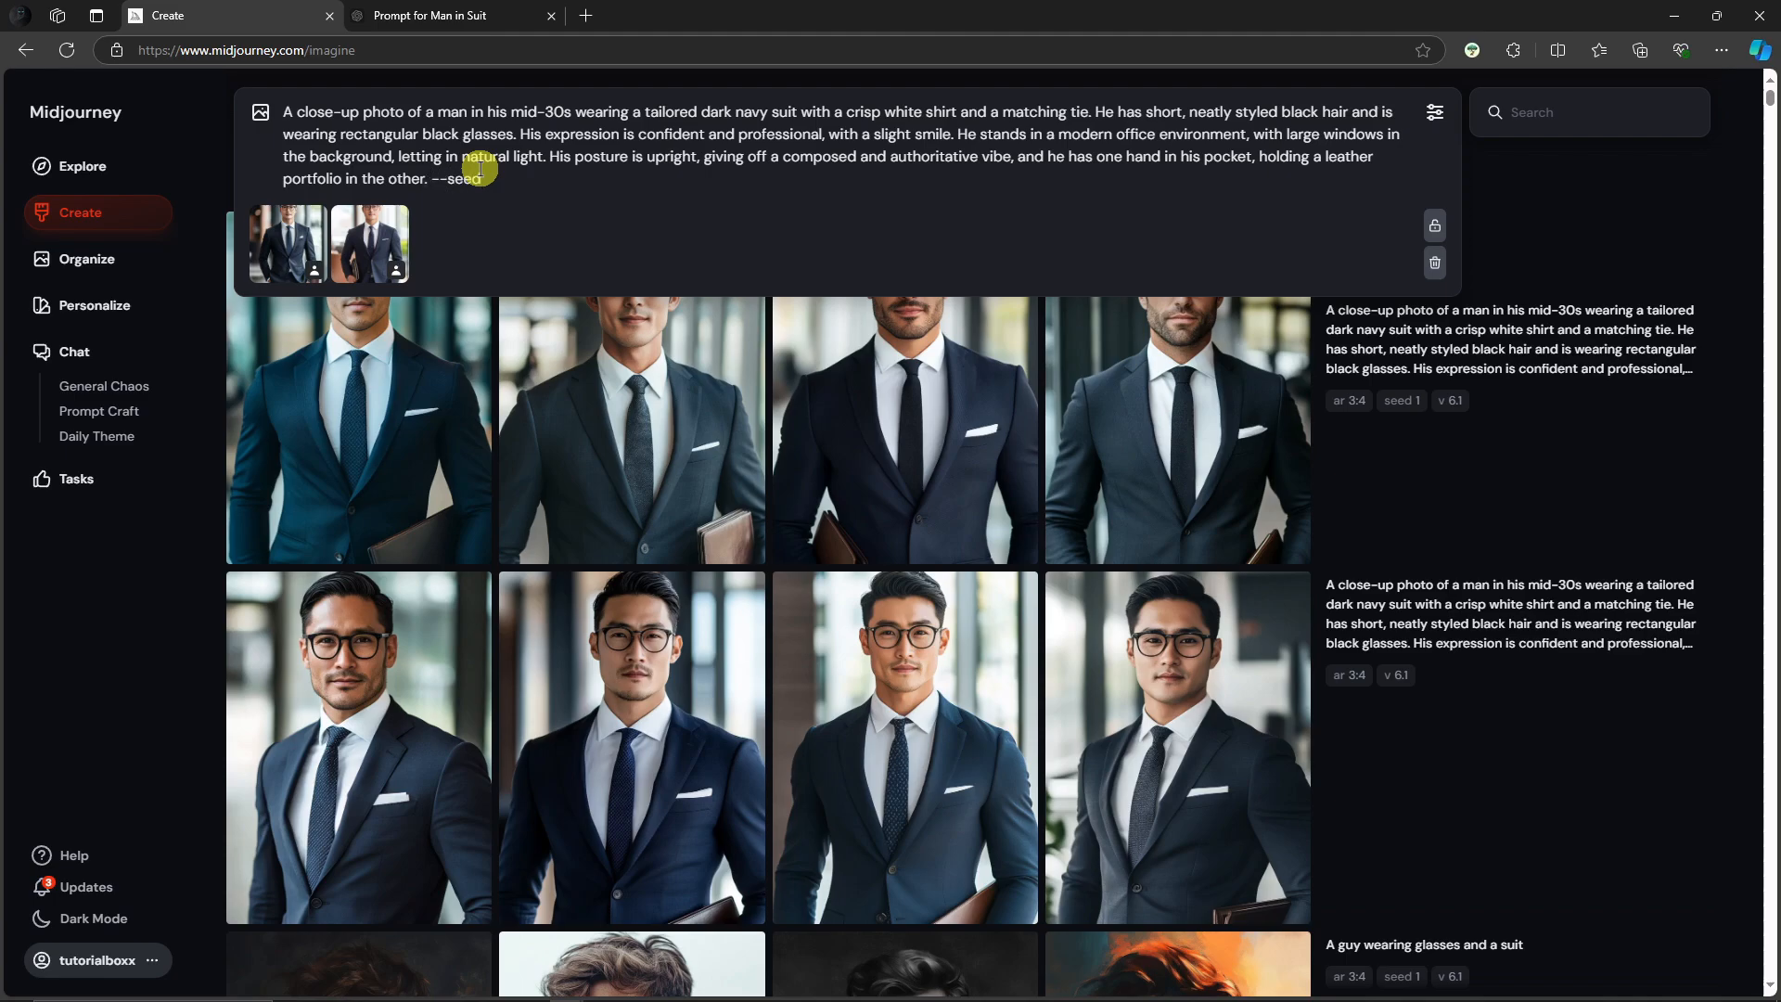
key("BackSpace")
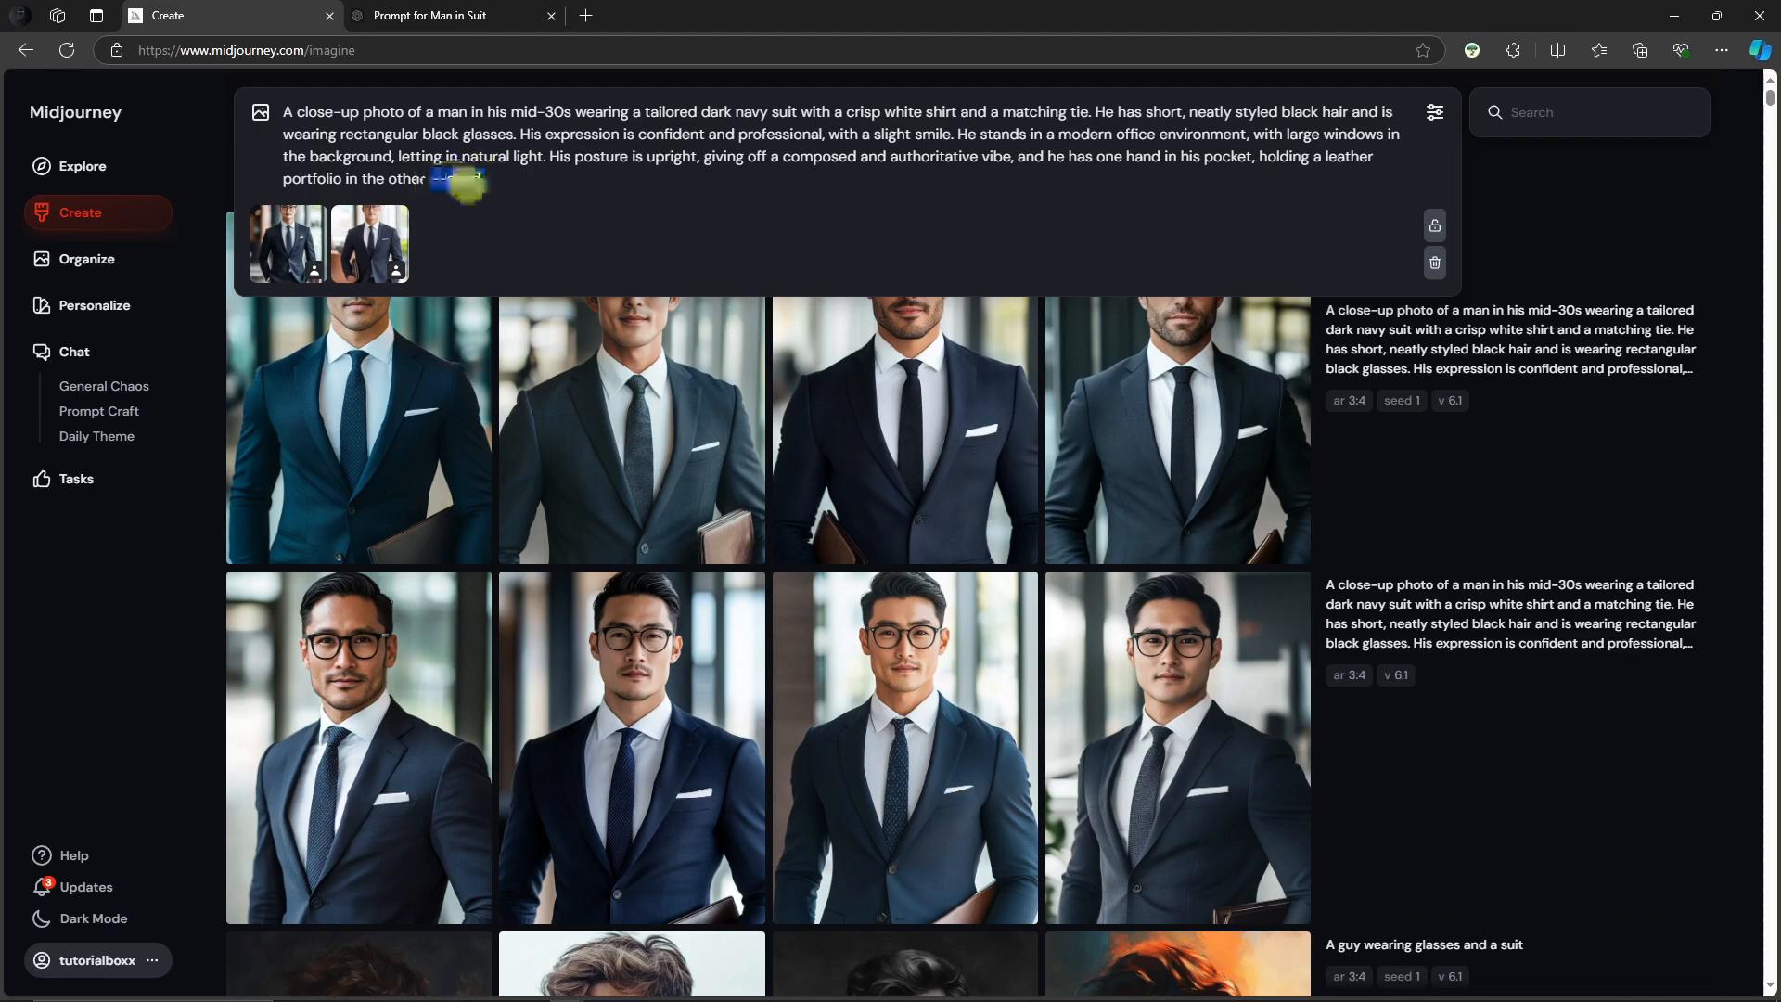
key("Return")
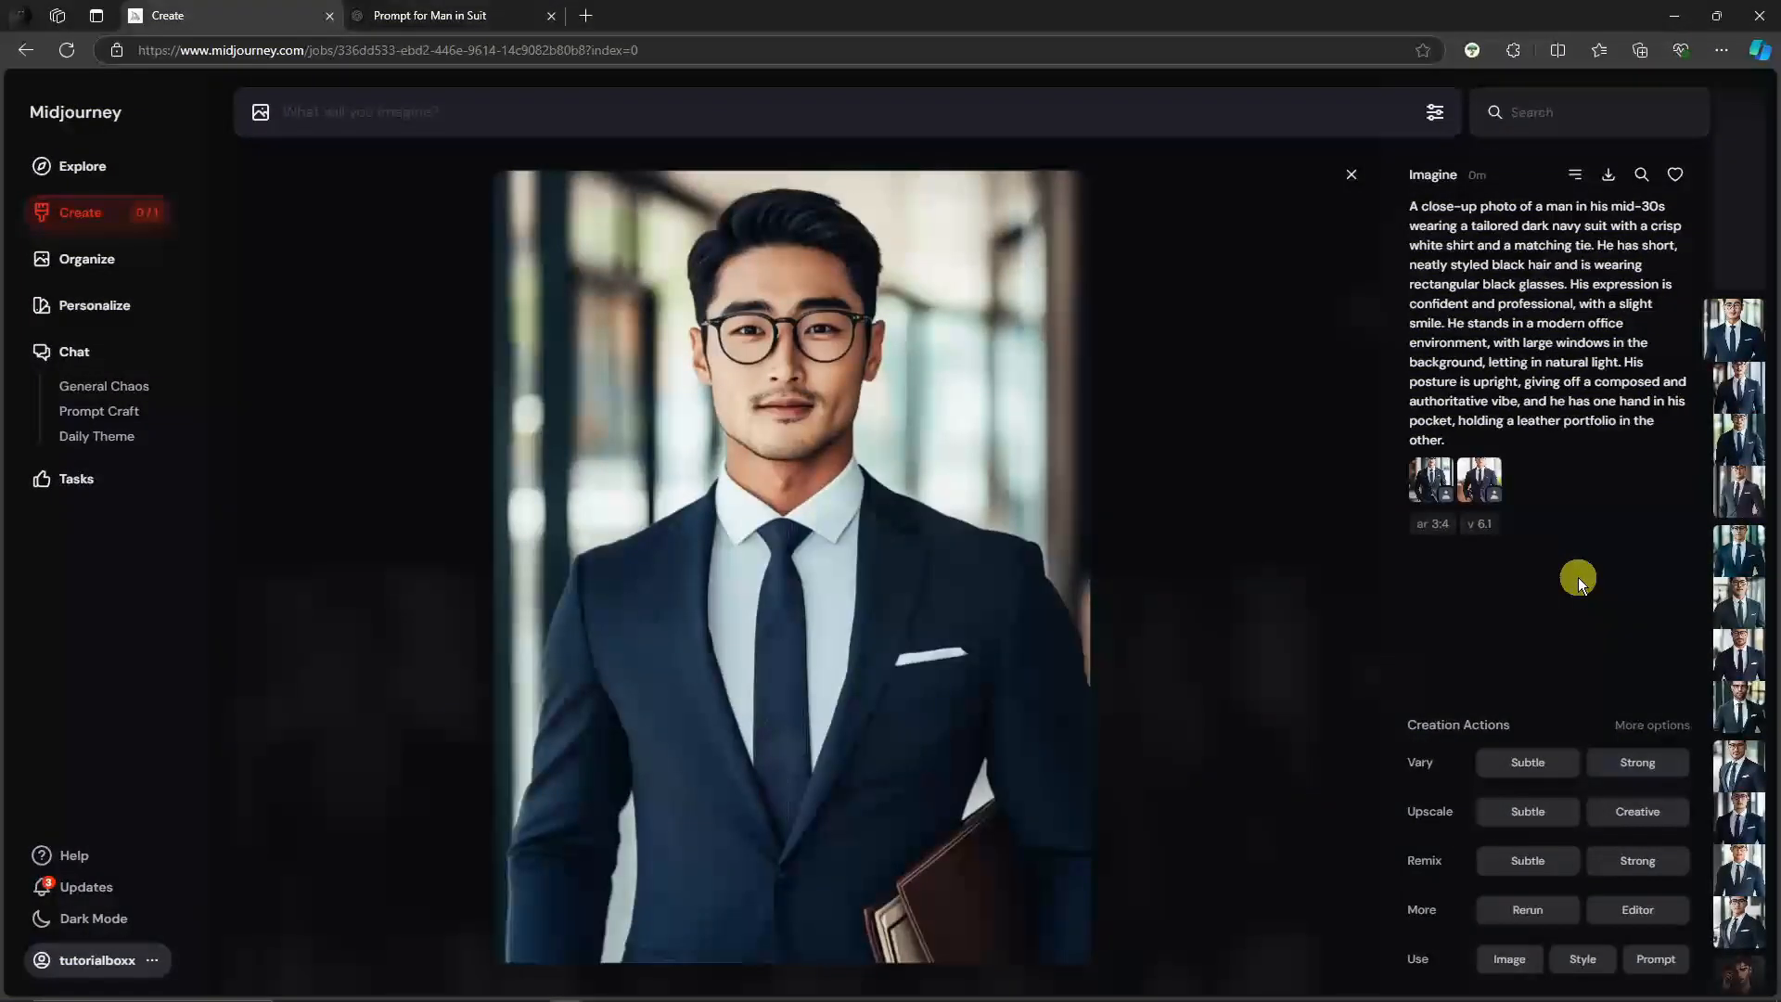
Compare the four enlarged images generated without a seed for how consistent the man's face looks.
key("Right")
key("Right")
key("Right")
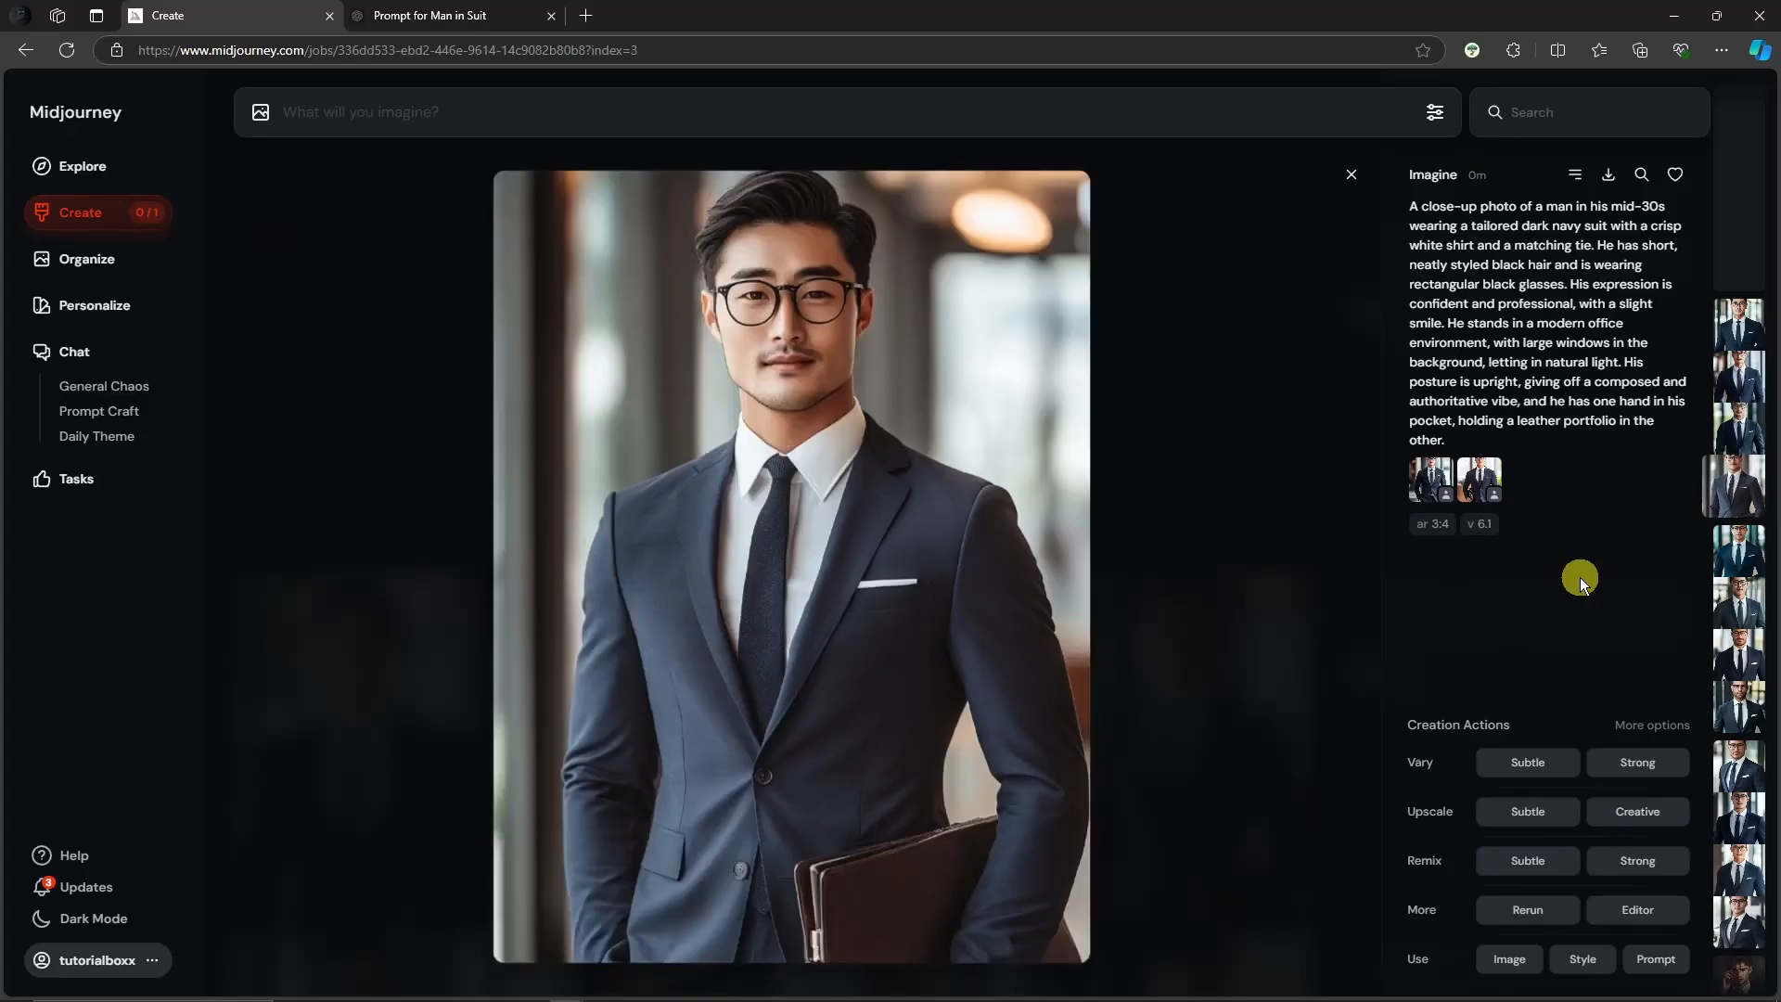
key("Left")
key("Left")
key("Left")
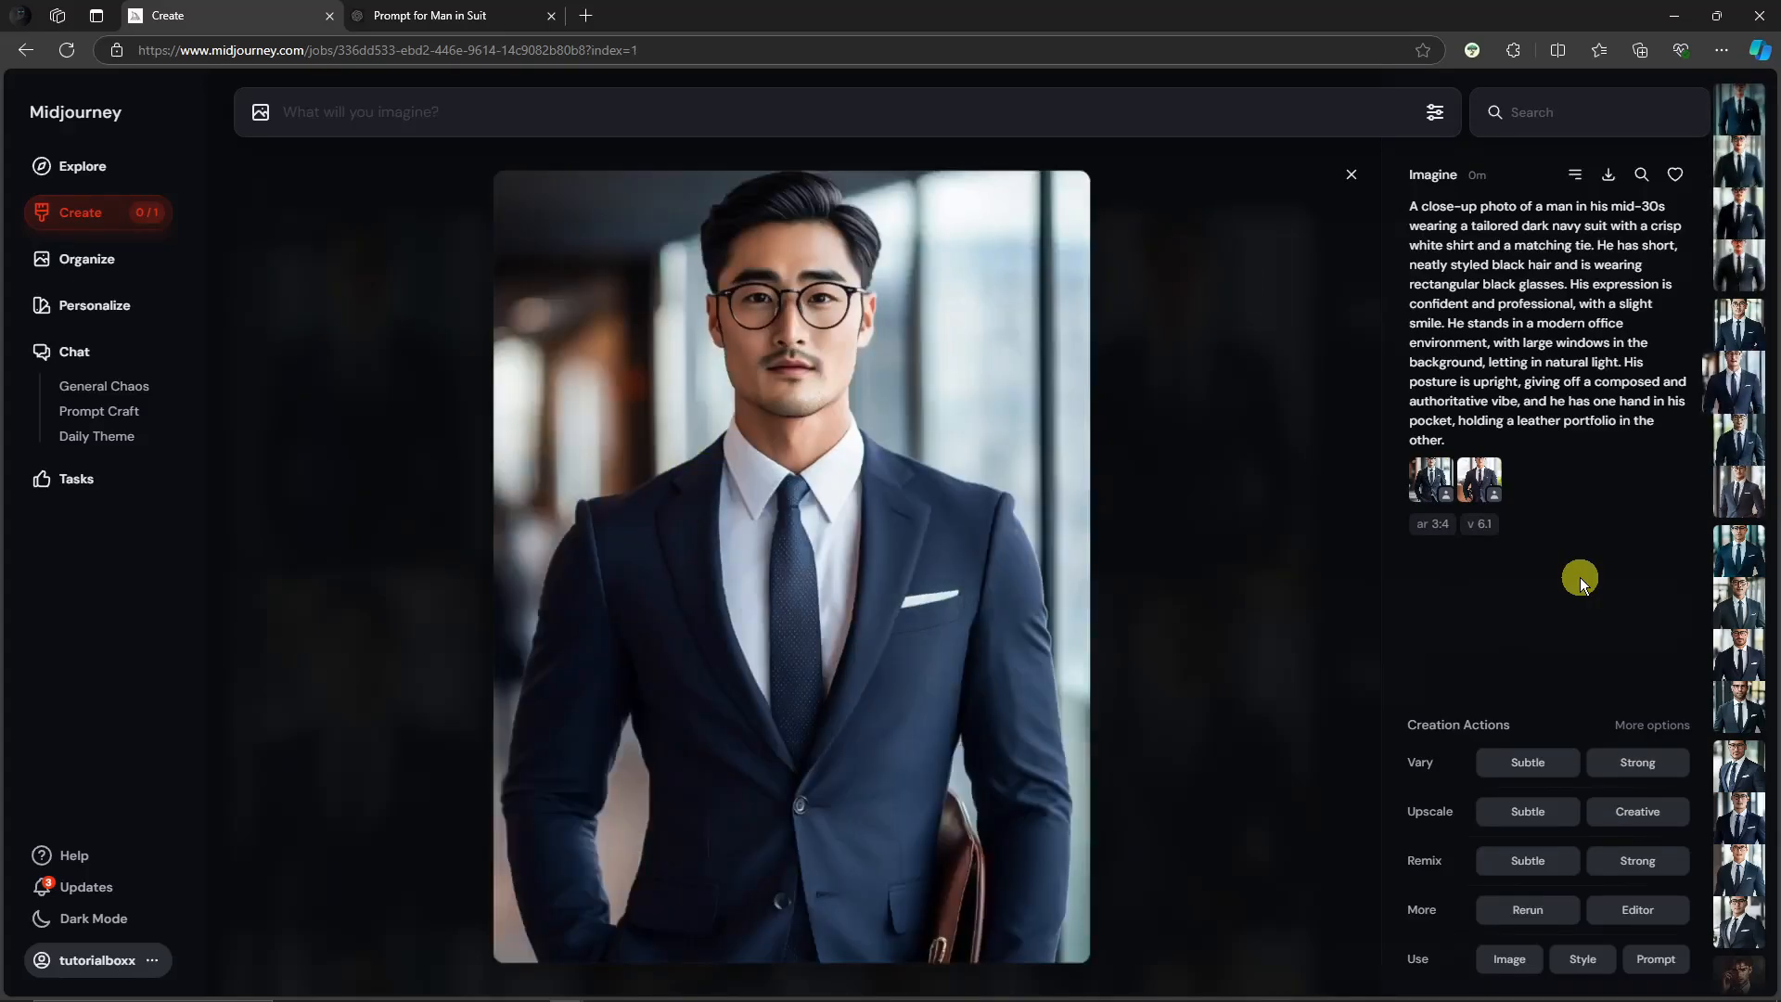
key("Right")
key("Right")
key("Right")
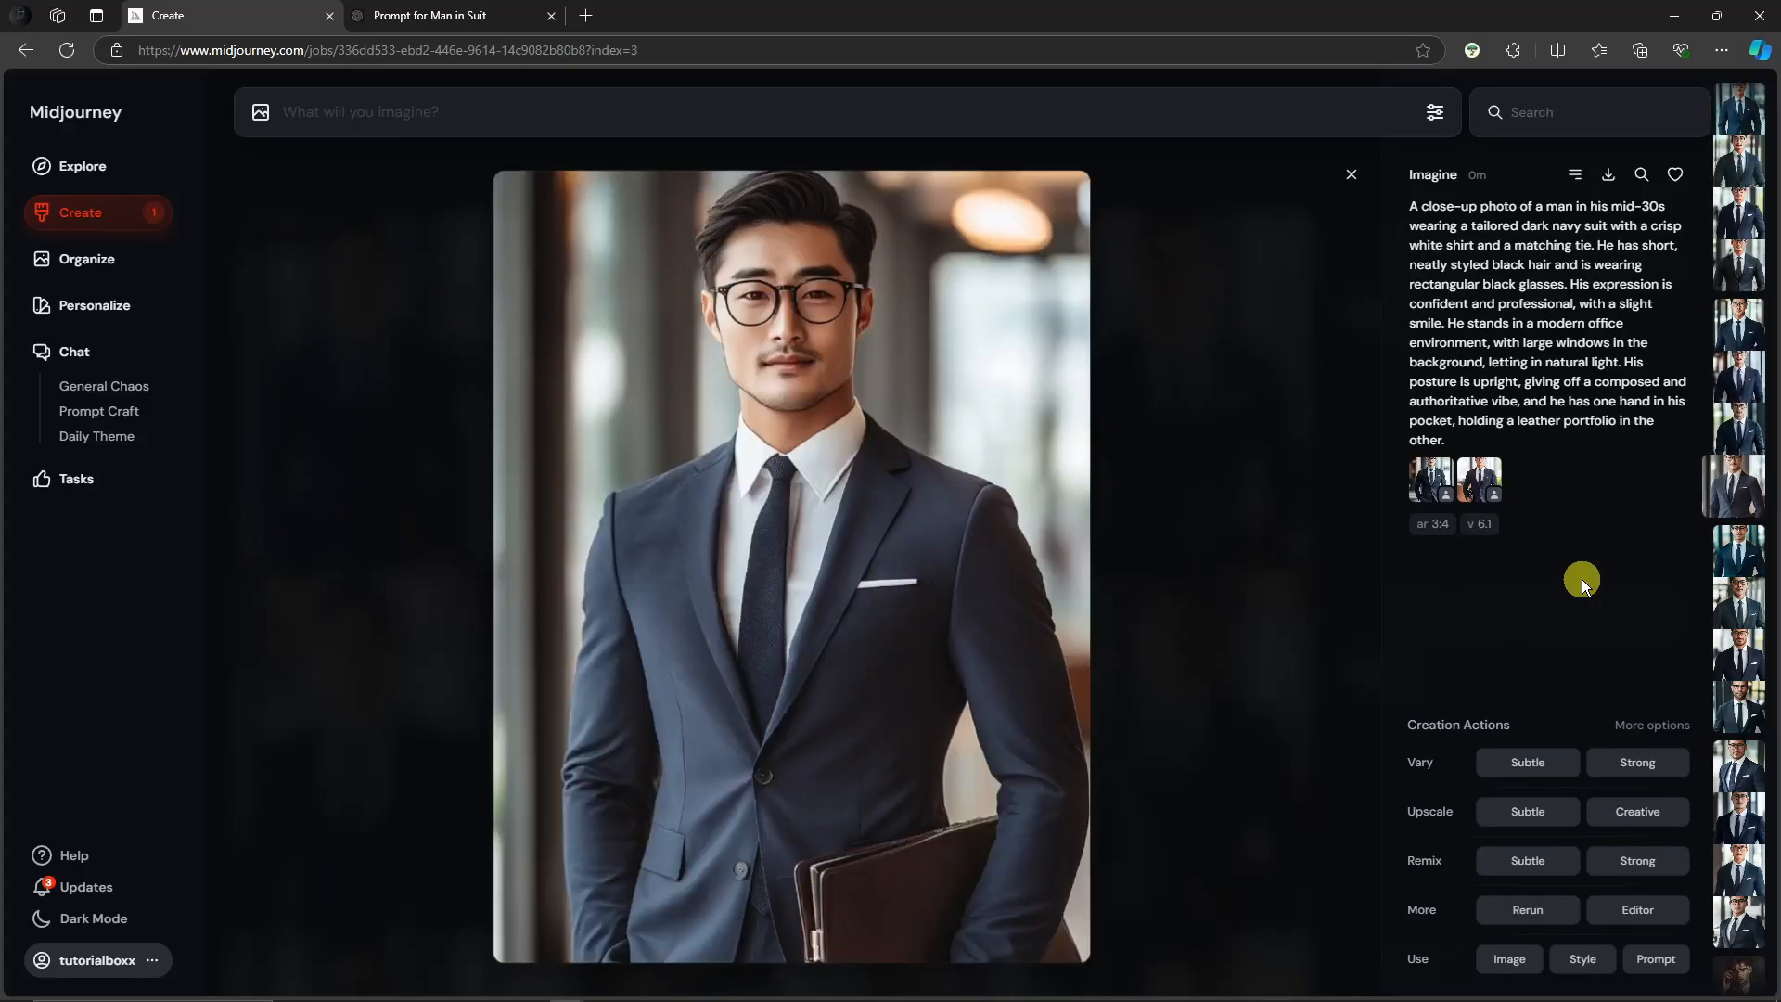
key("Left")
key("Left")
key("Left")
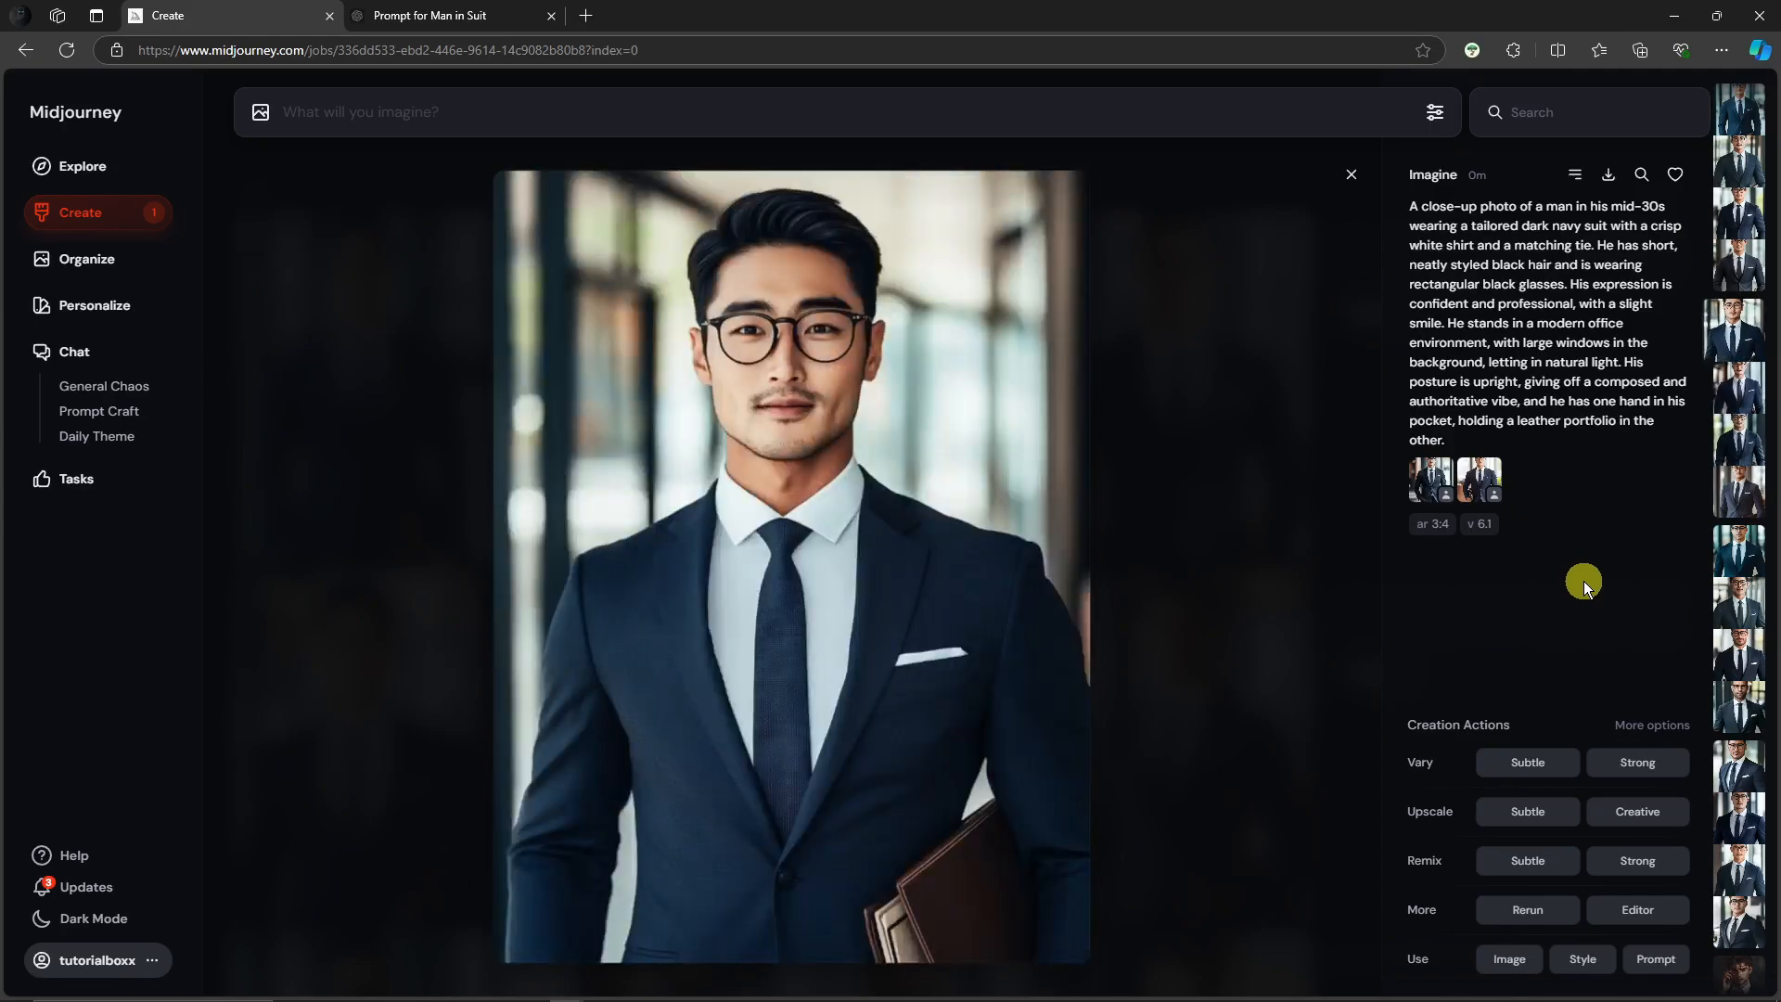
key("Right")
key("Right")
key("Right")
key("Left")
key("Left")
key("Left")
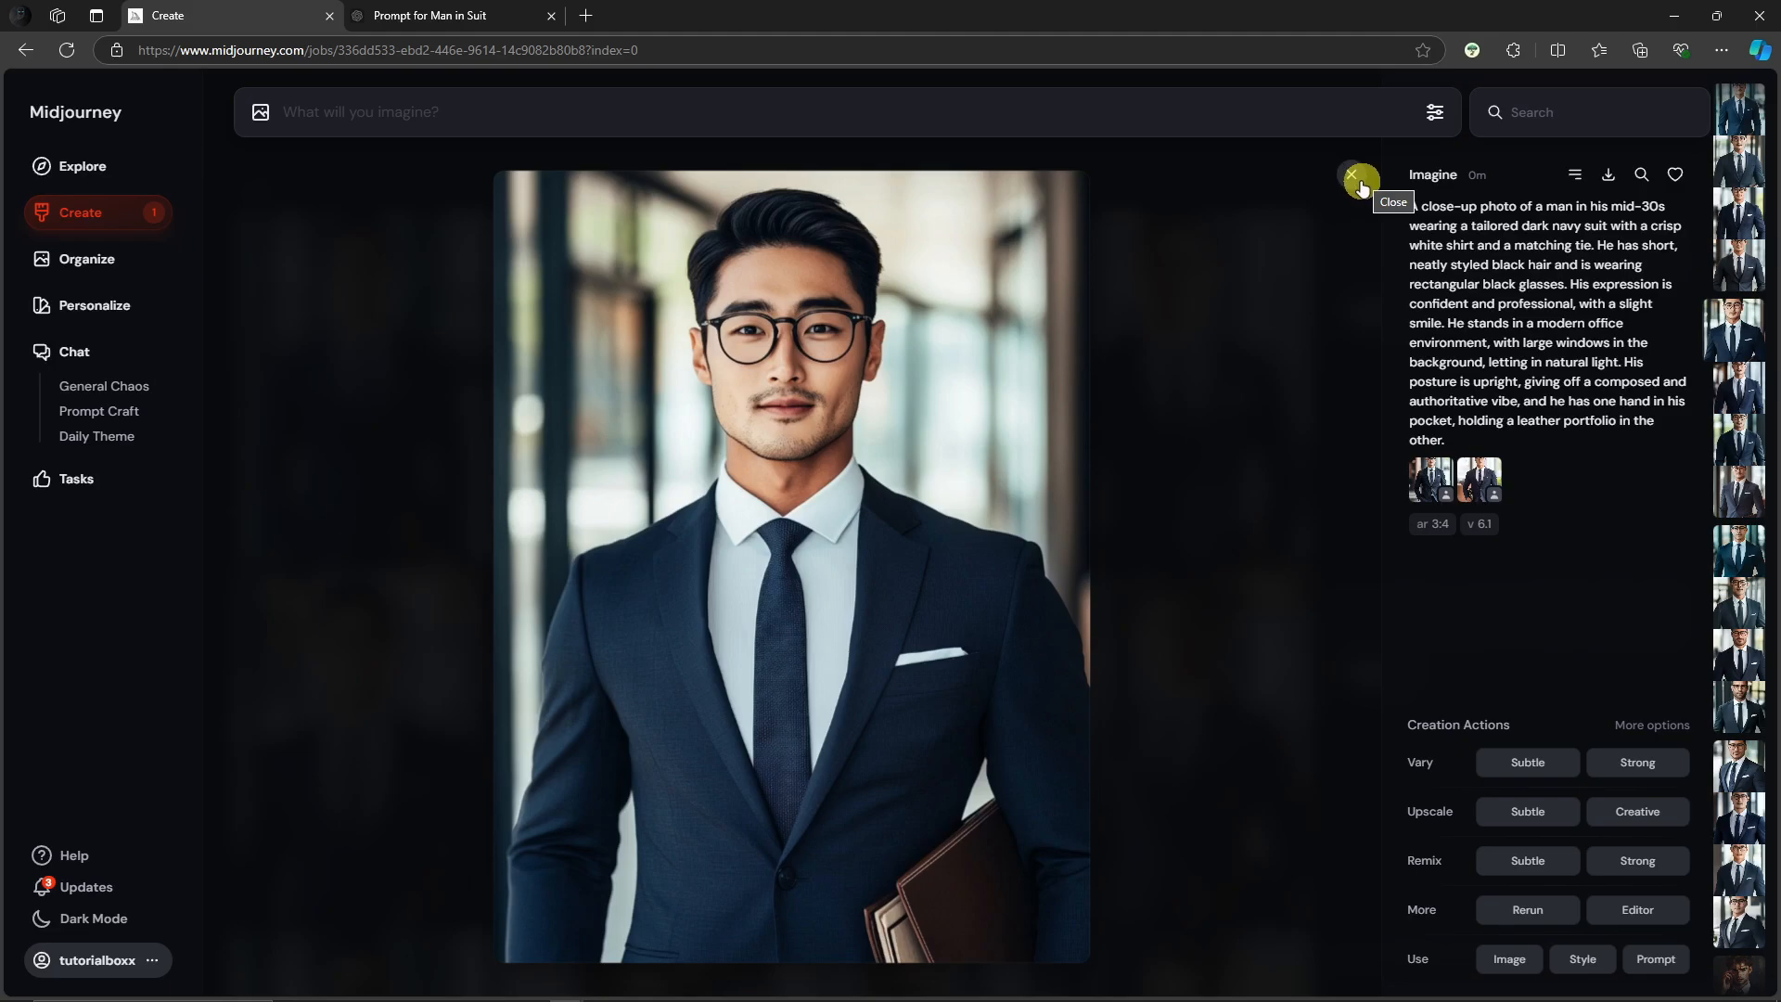
left_click(1354, 178)
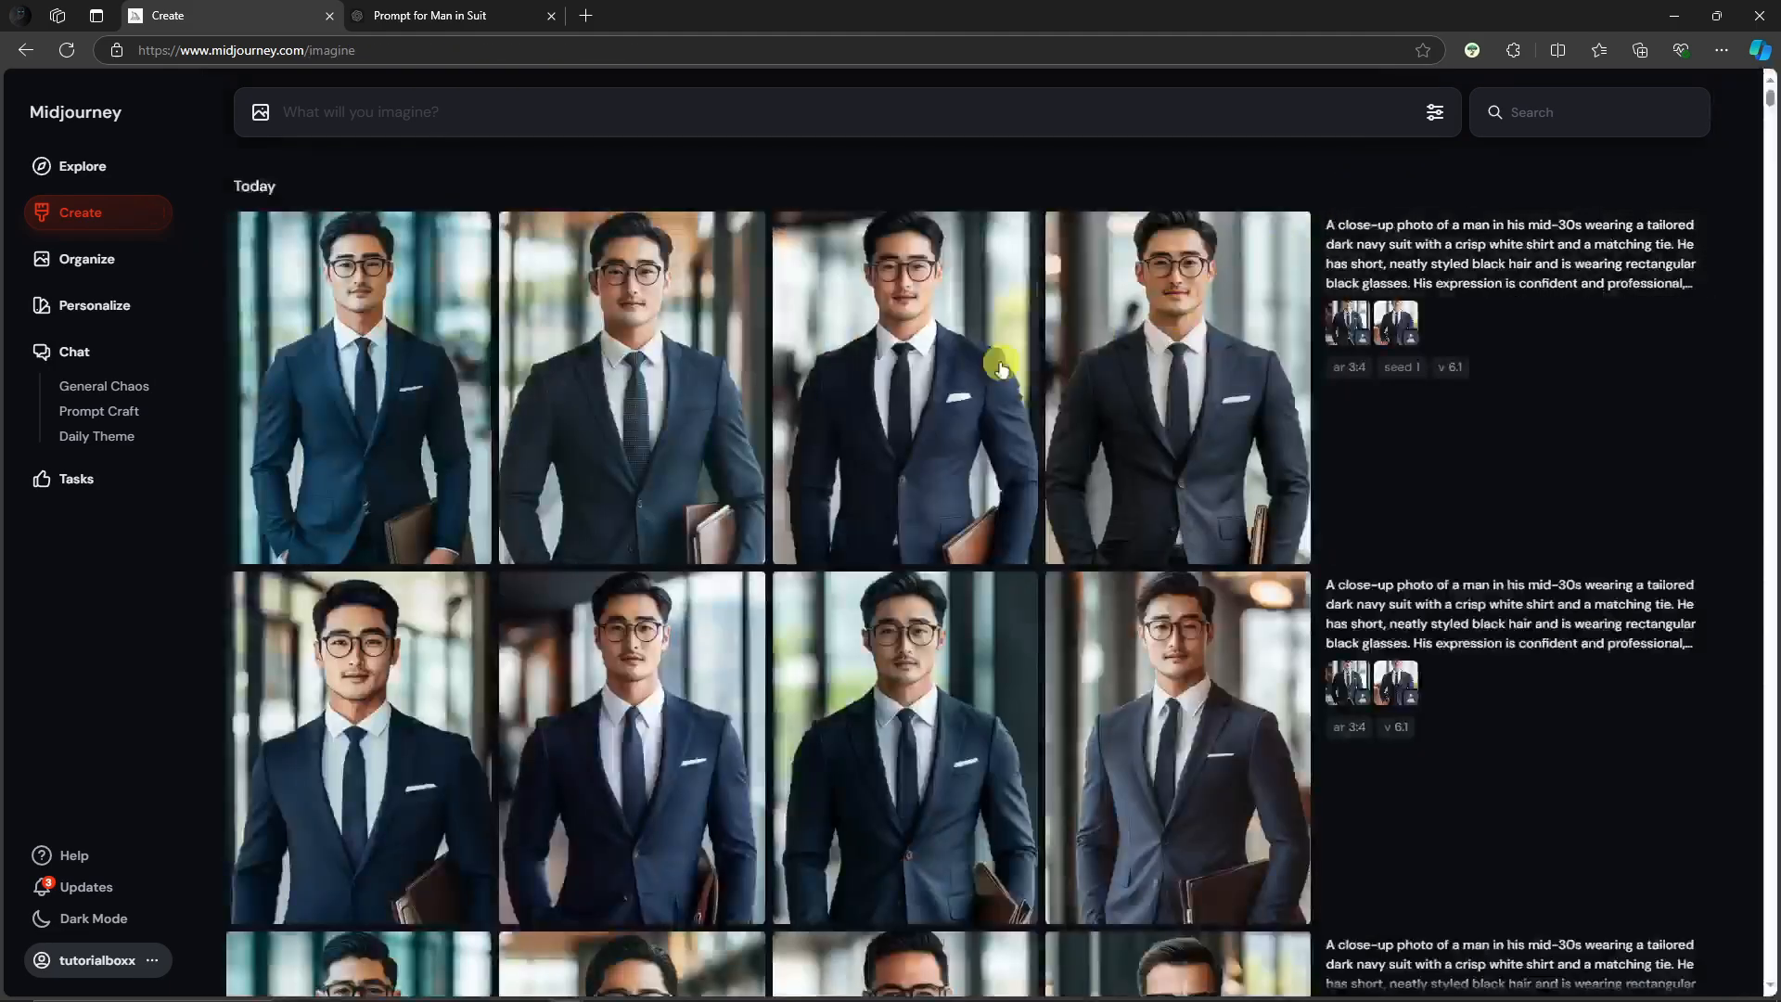
Look through the enlarged images generated with seed 1 and two character references.
left_click(748, 304)
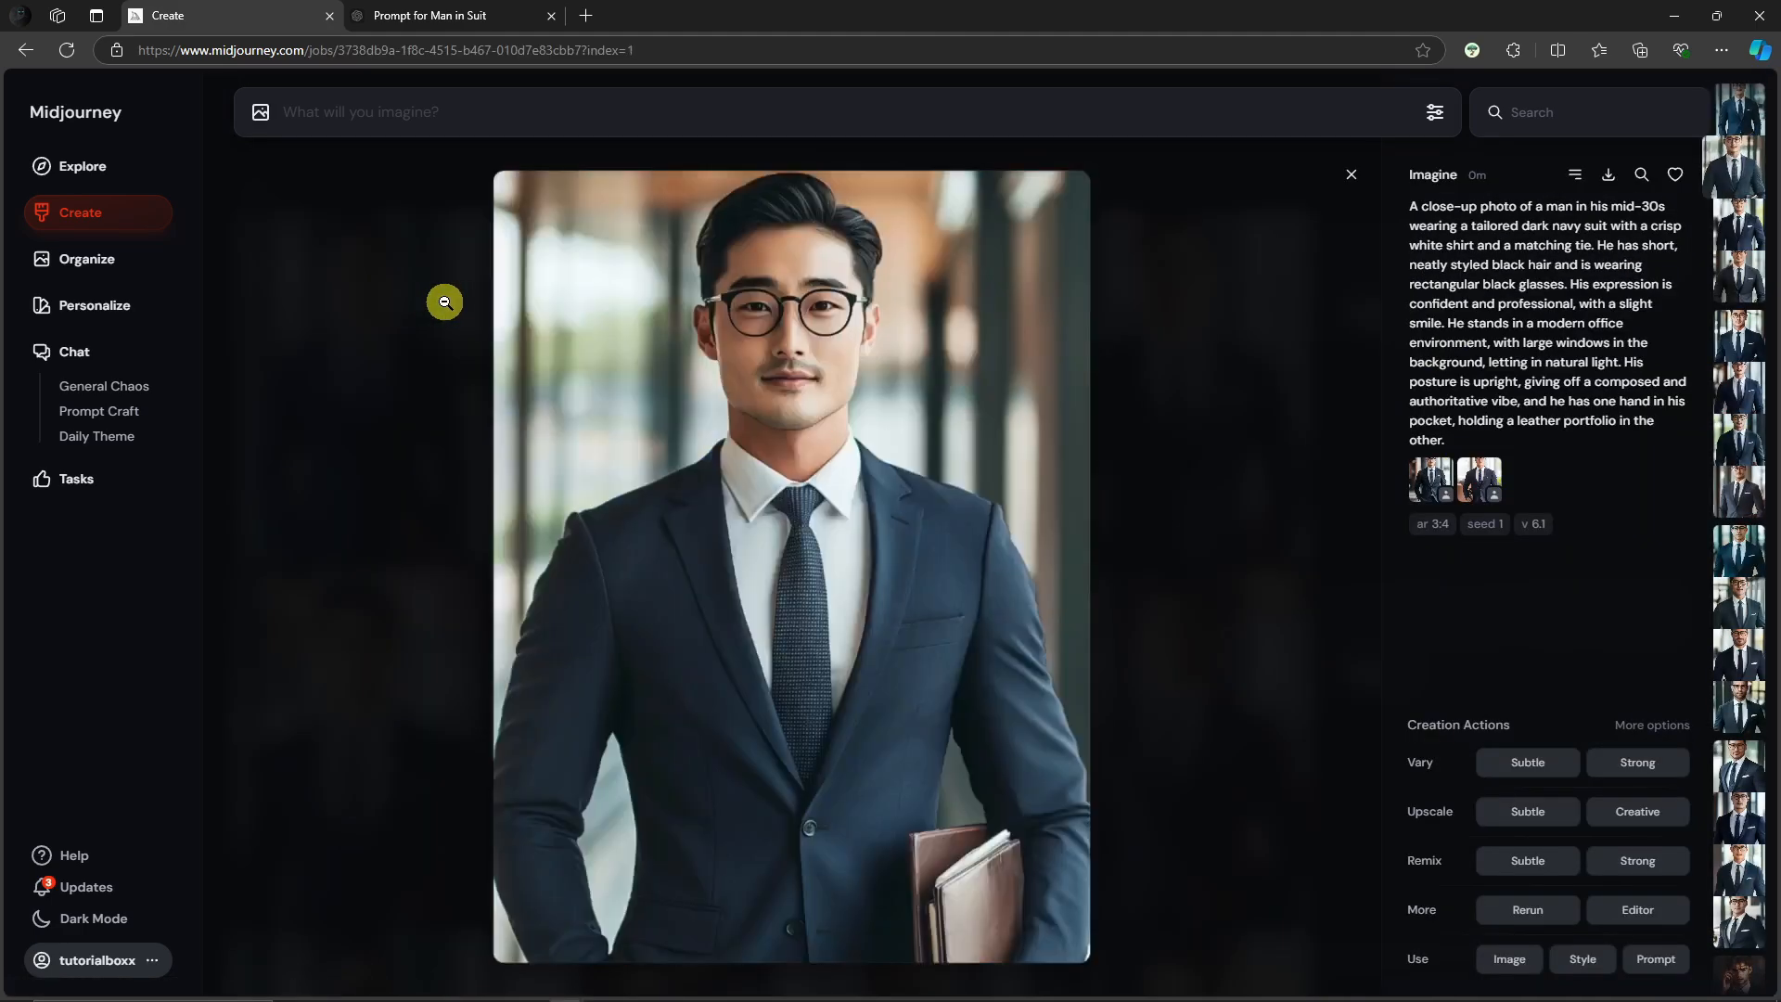
key("Right")
key("Right")
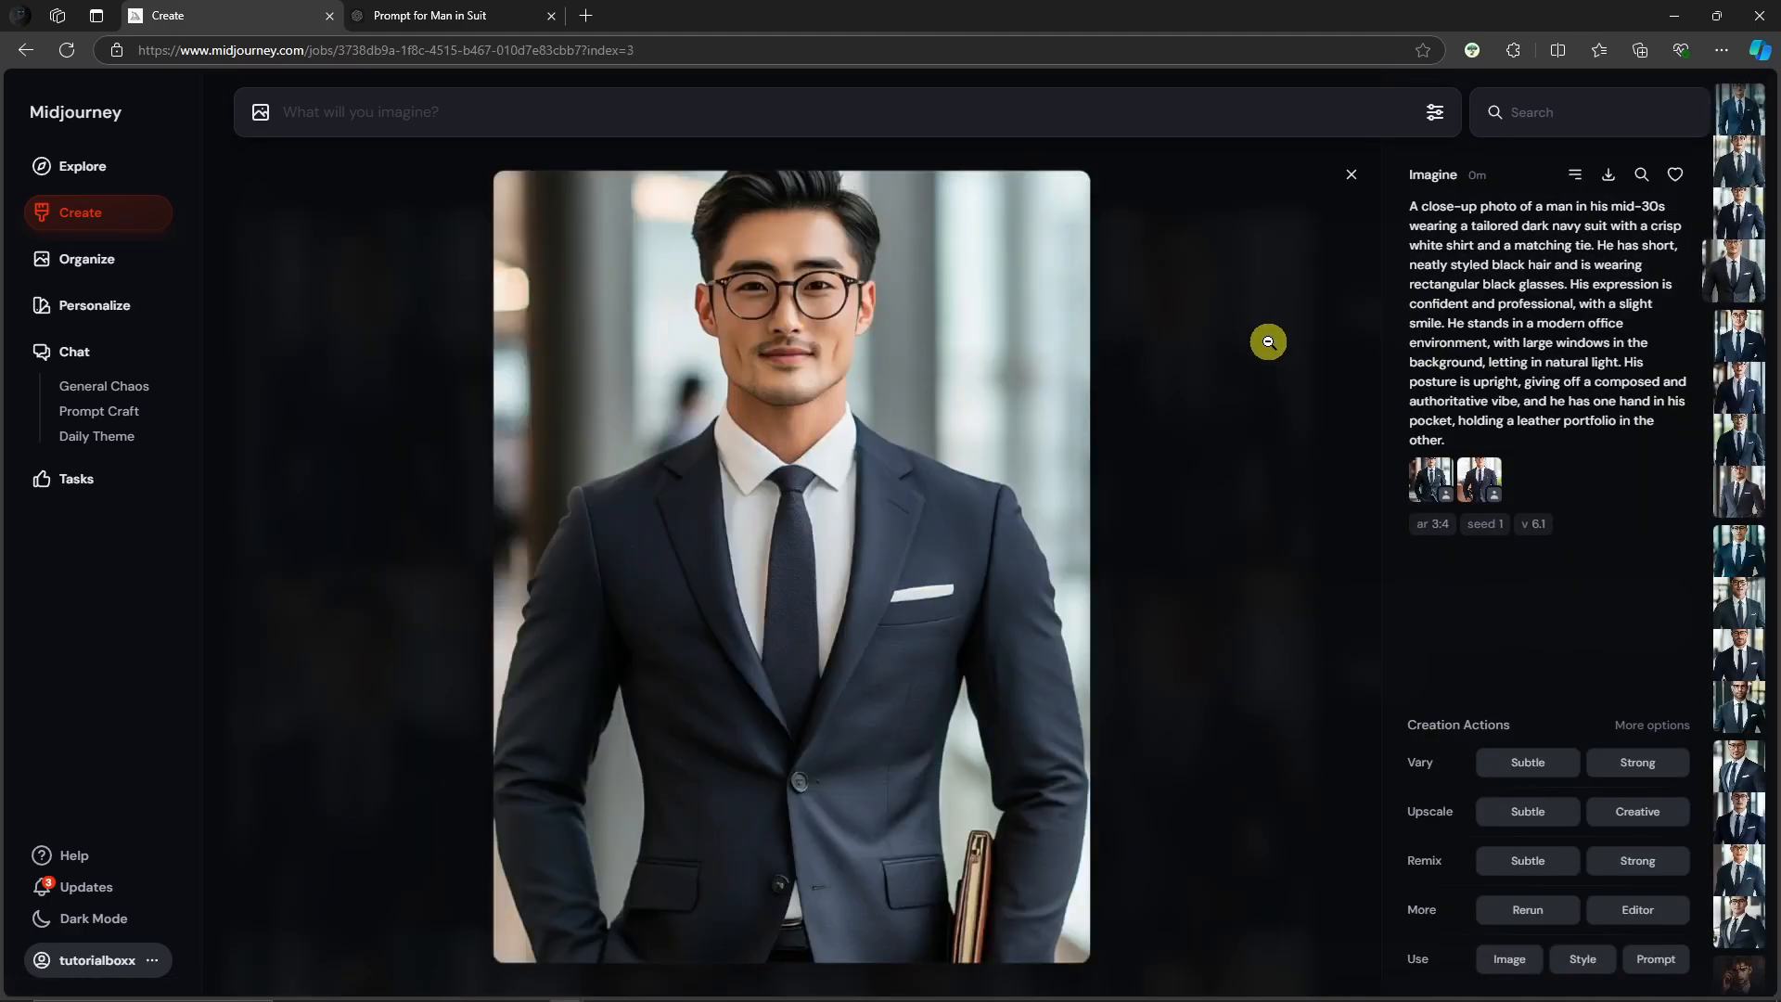
left_click(1352, 176)
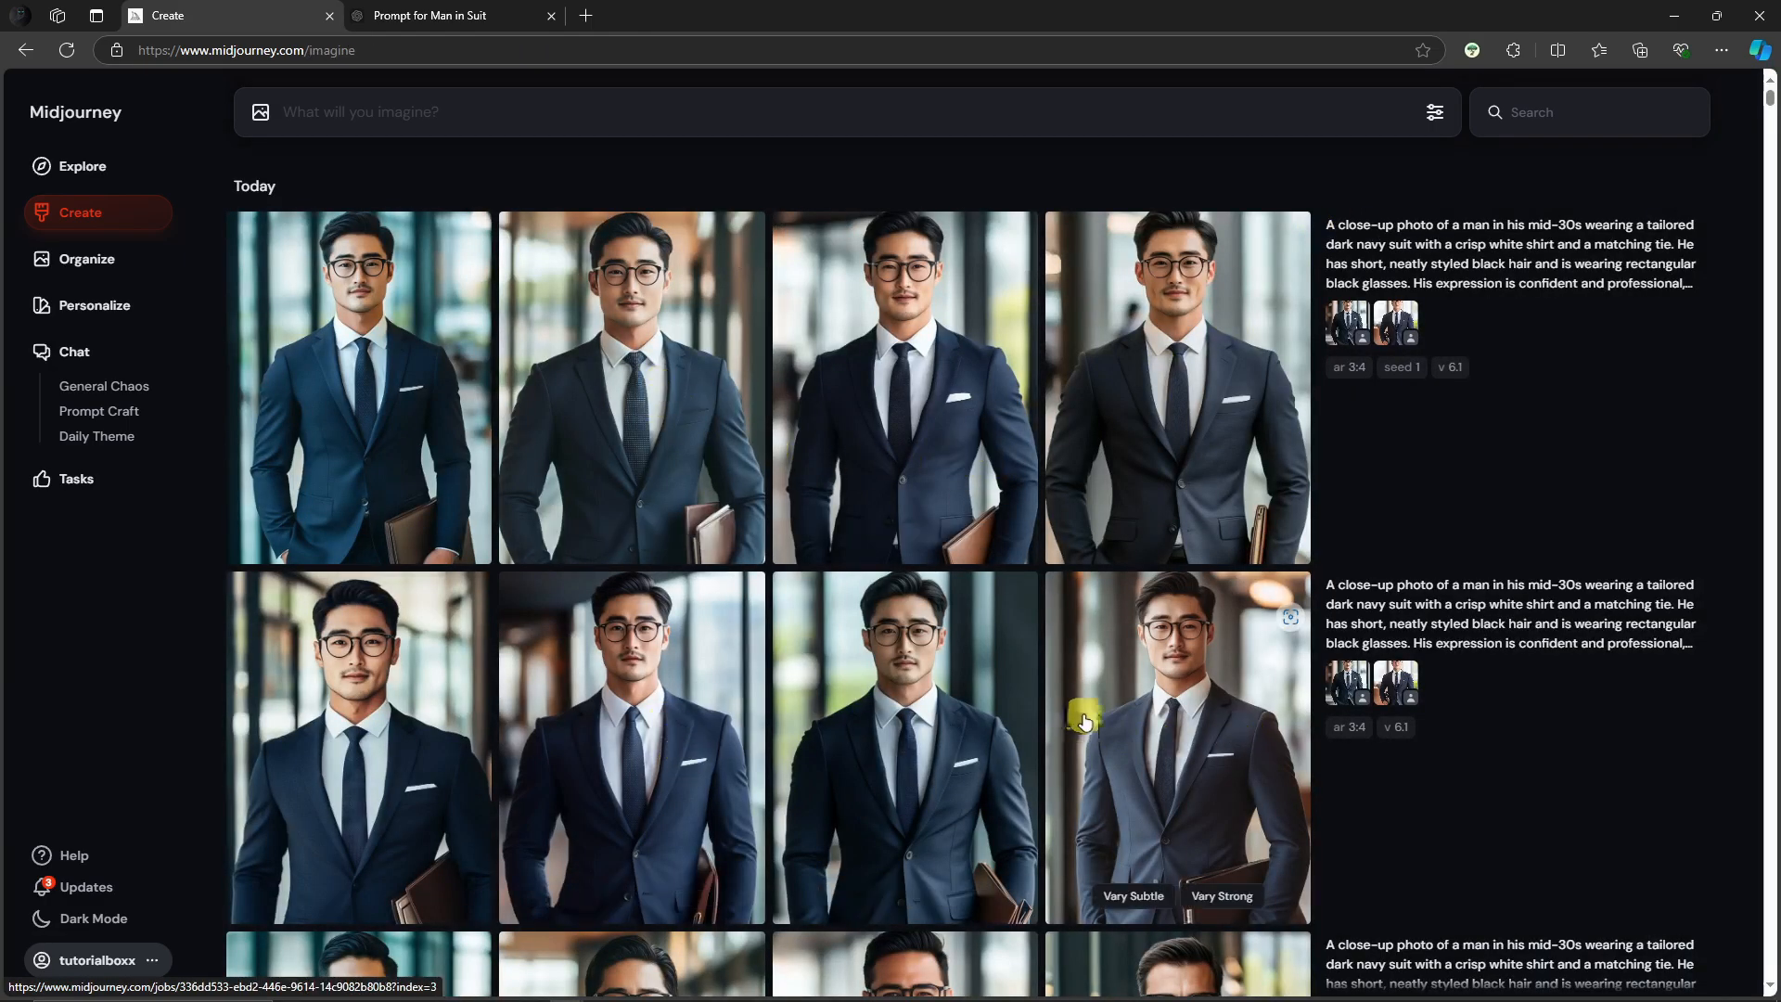
Download the enlarged seed 1 images made with the two character references.
left_click(413, 343)
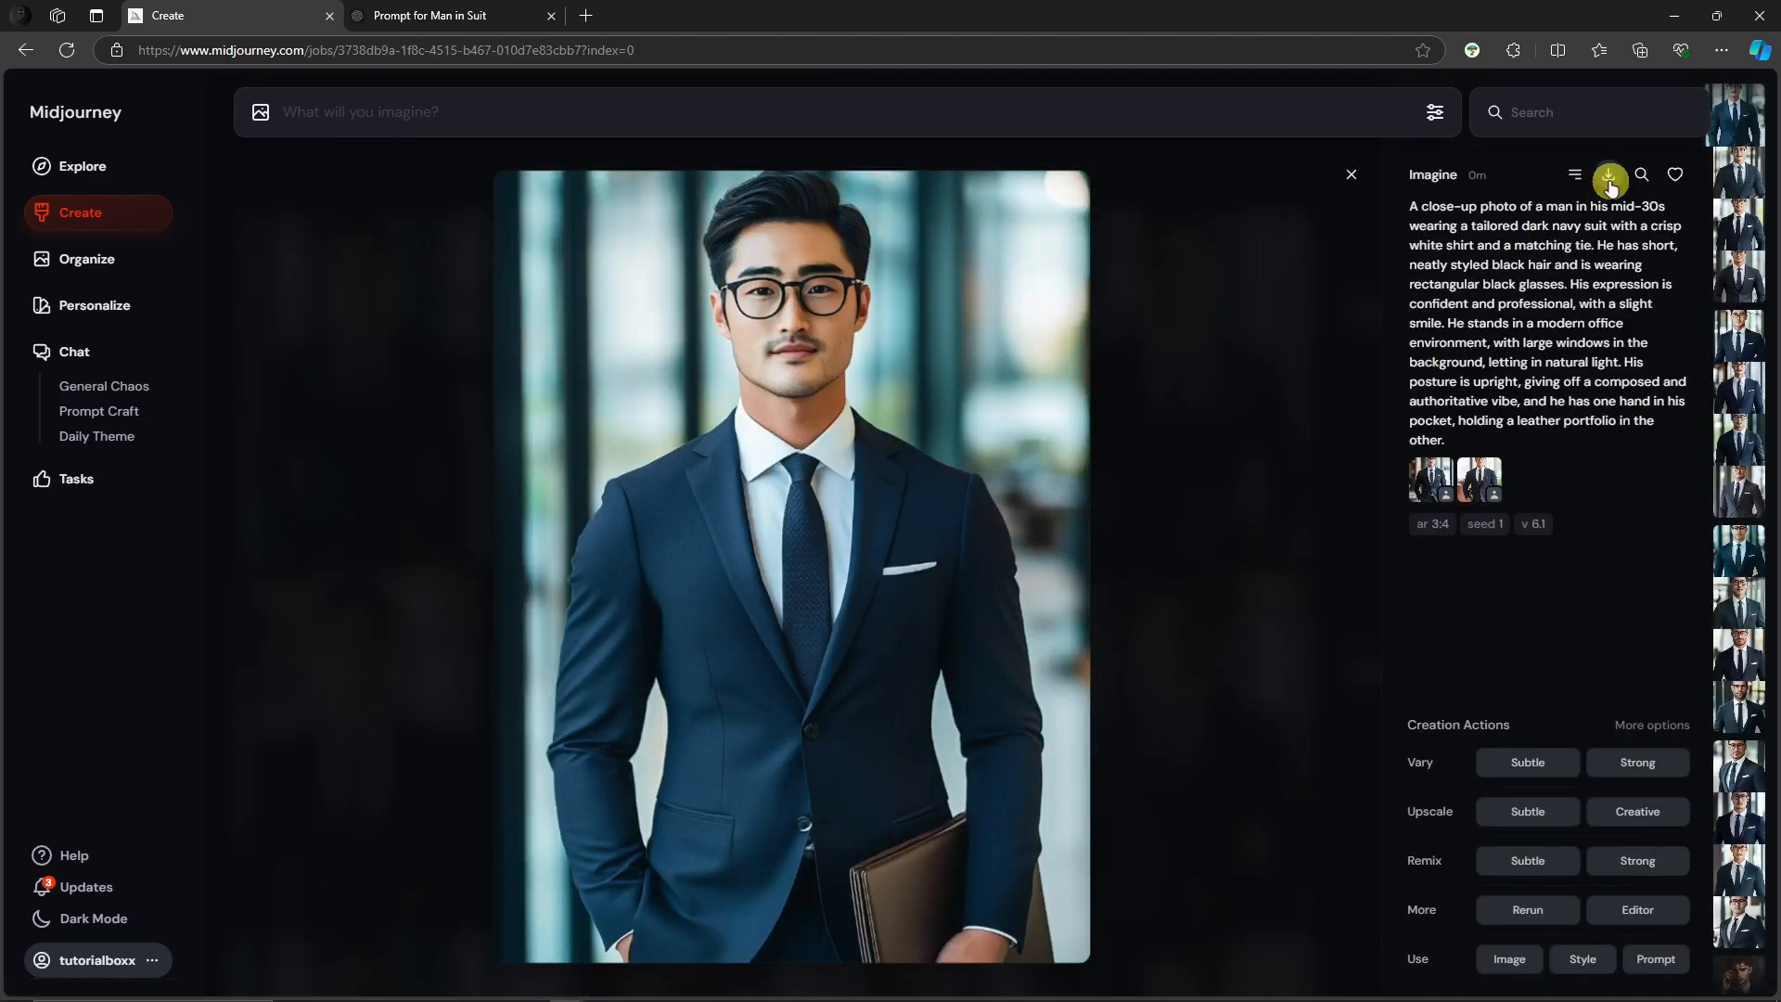
key("Right")
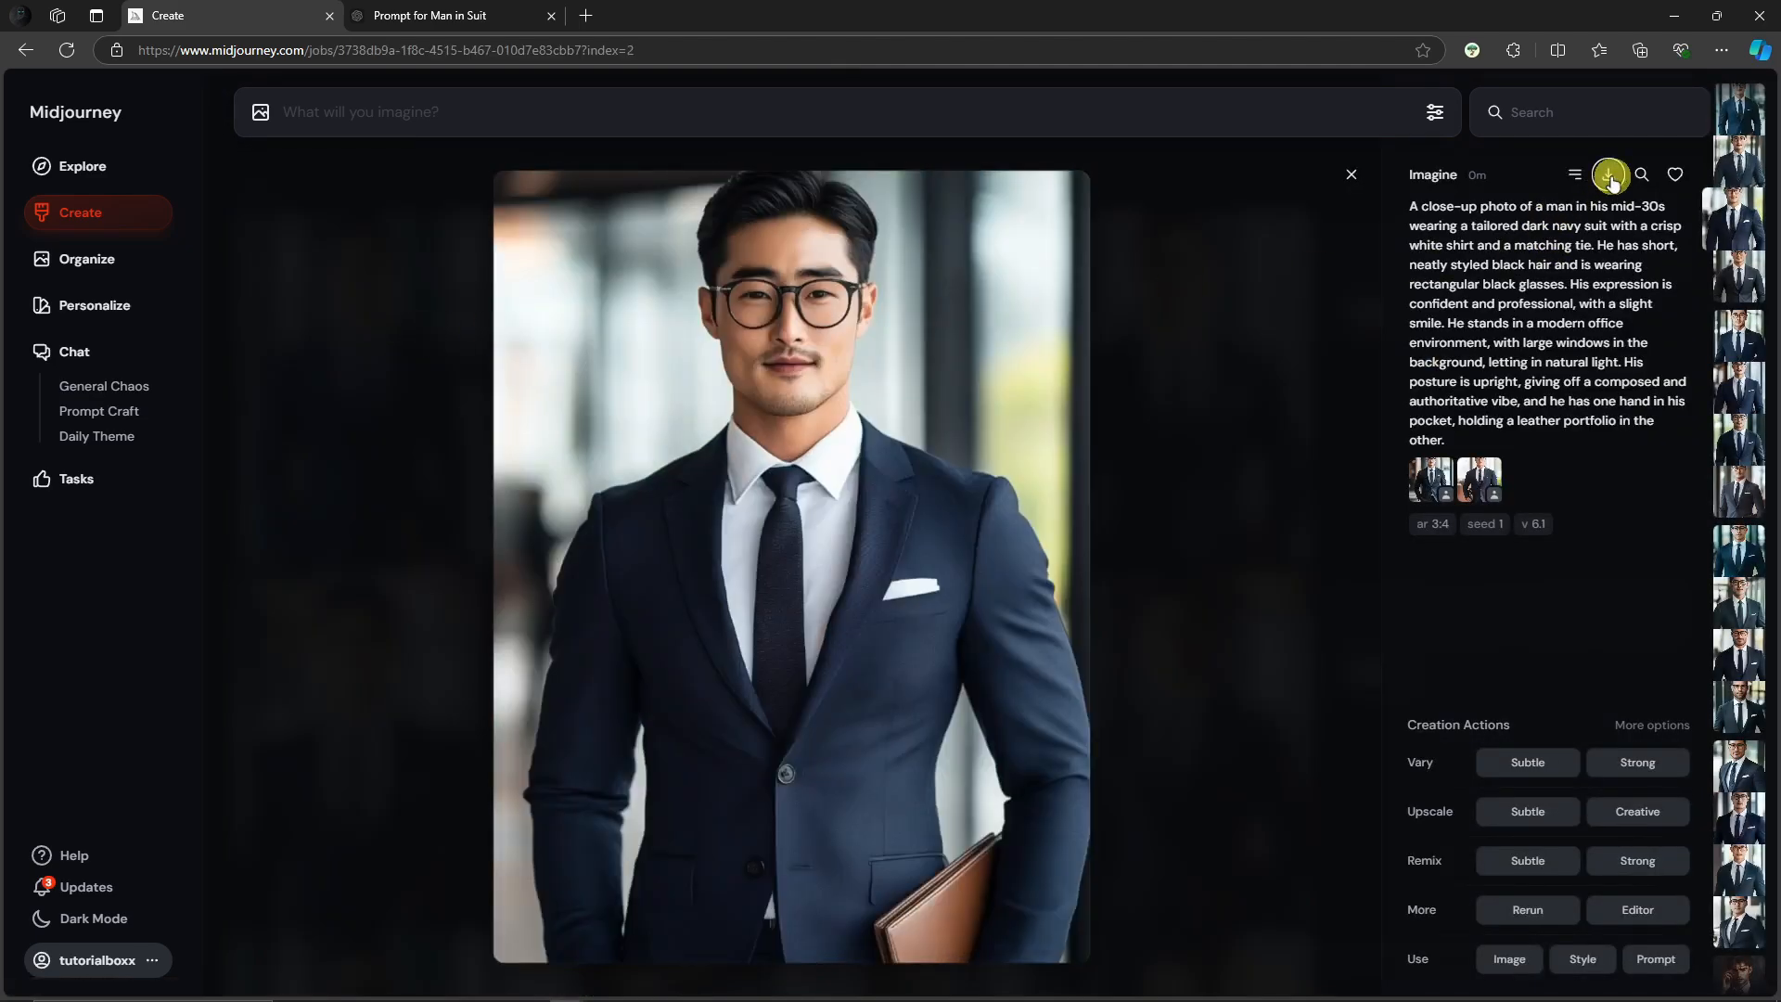
left_click(1610, 177)
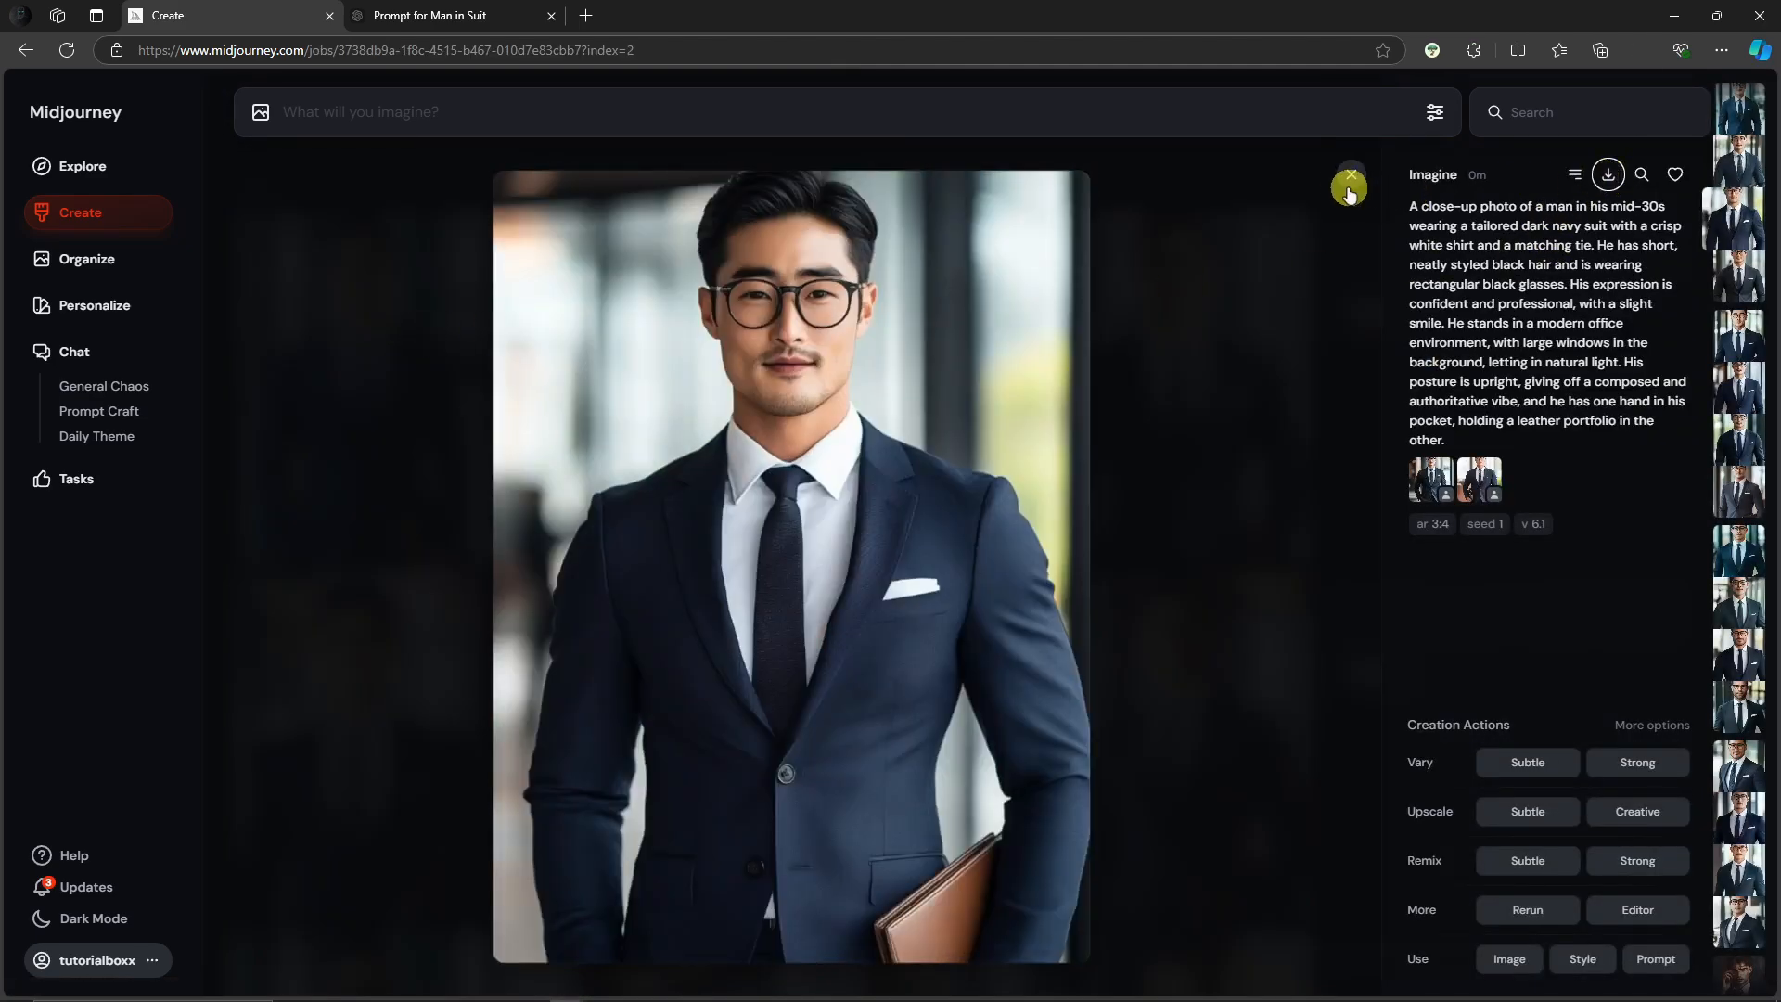
Close the enlarged image and put the same close-up prompt text of the man back into the prompt.
left_click(403, 260)
left_click(354, 81)
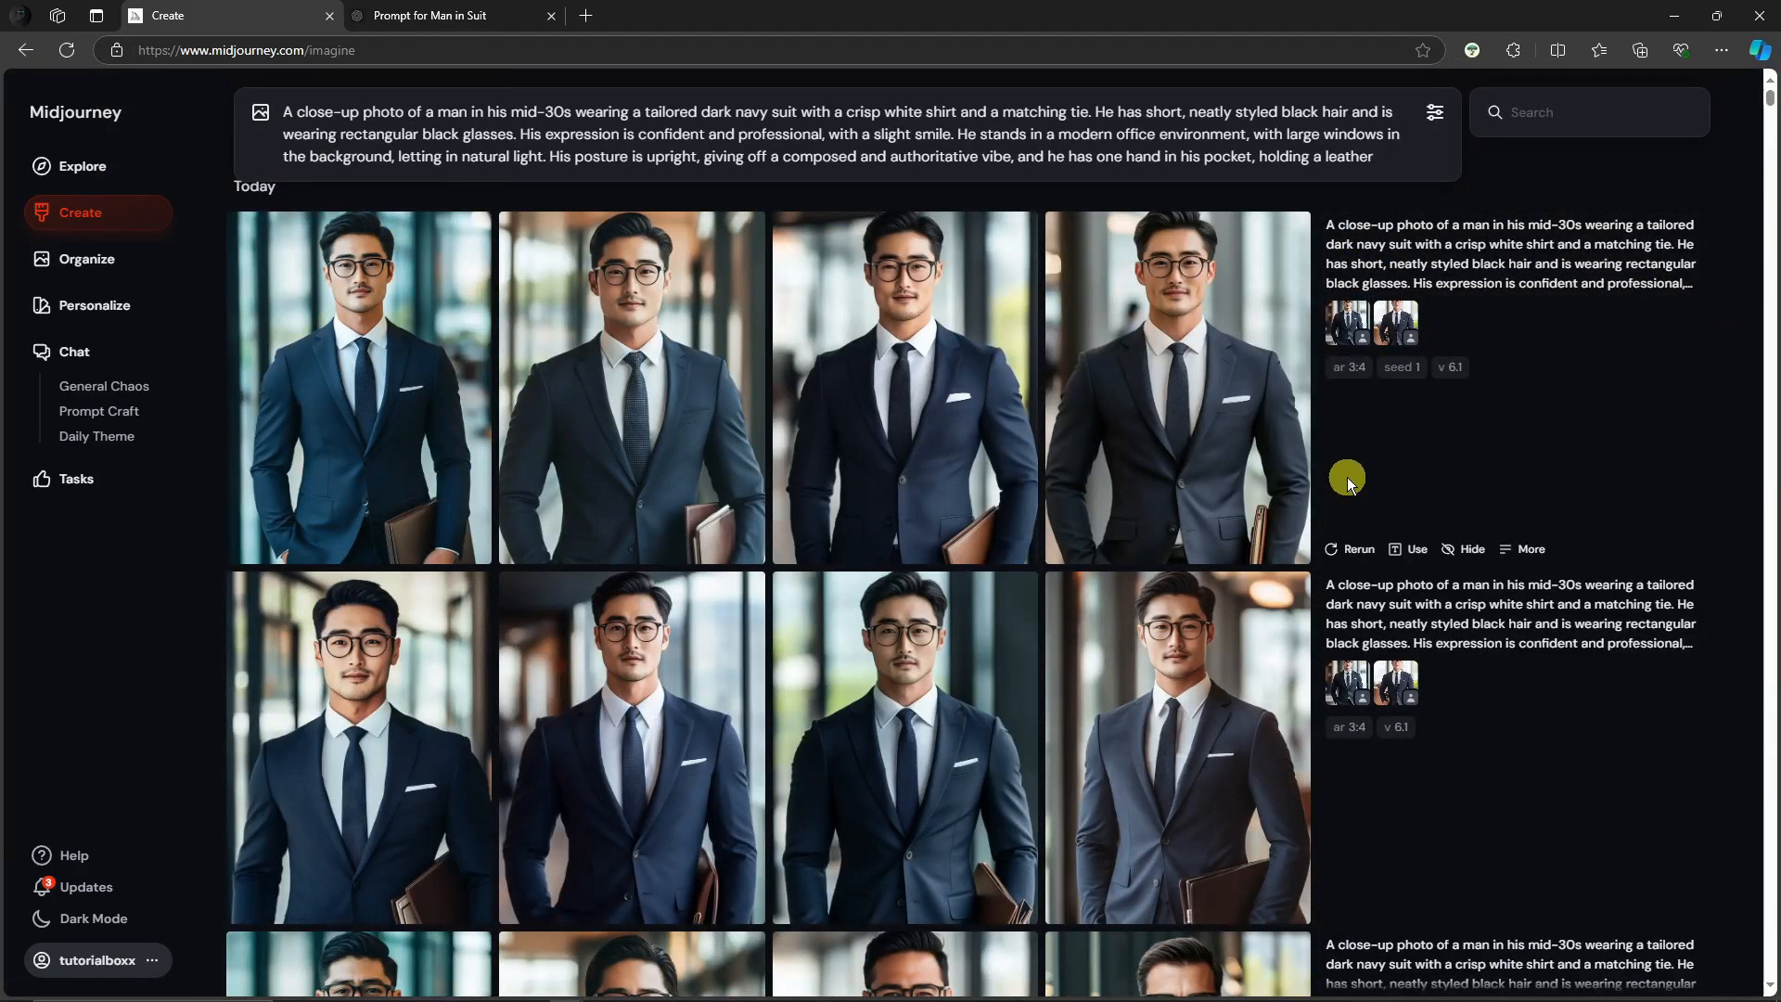
left_click_drag(282, 113, 1401, 136)
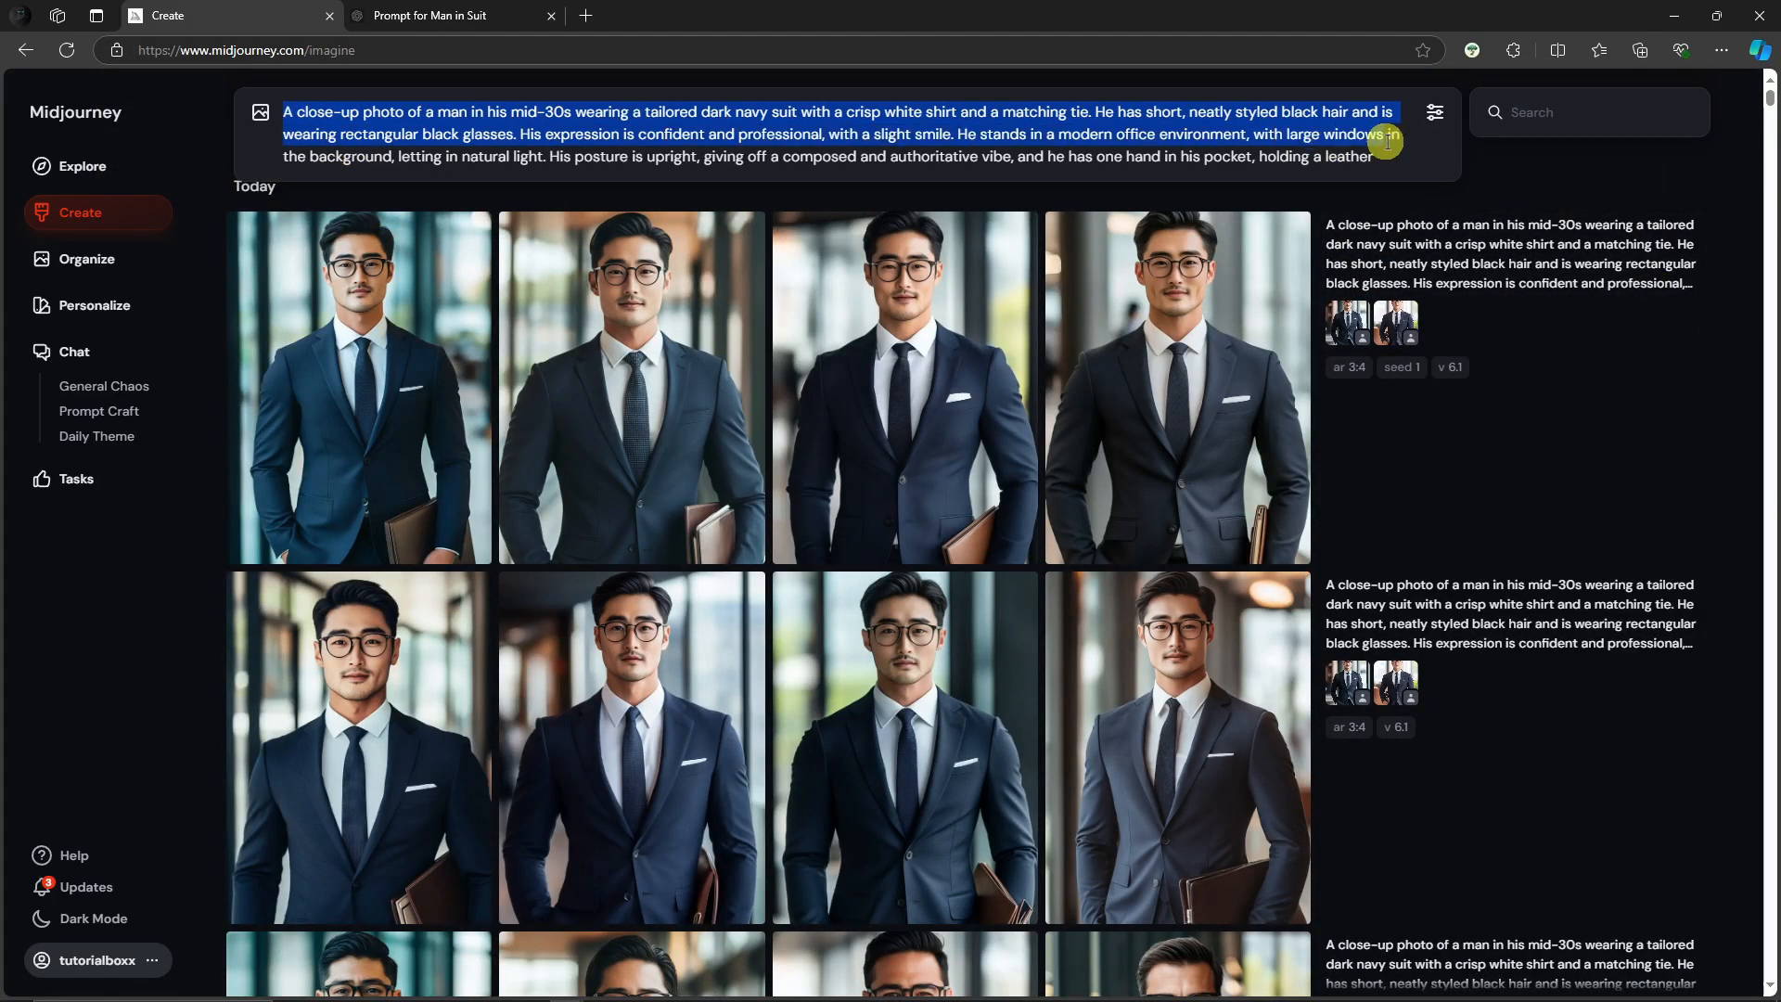
Upload four of today's navy suit images from the Downloads folder to the image library.
left_click(261, 115)
left_click(362, 377)
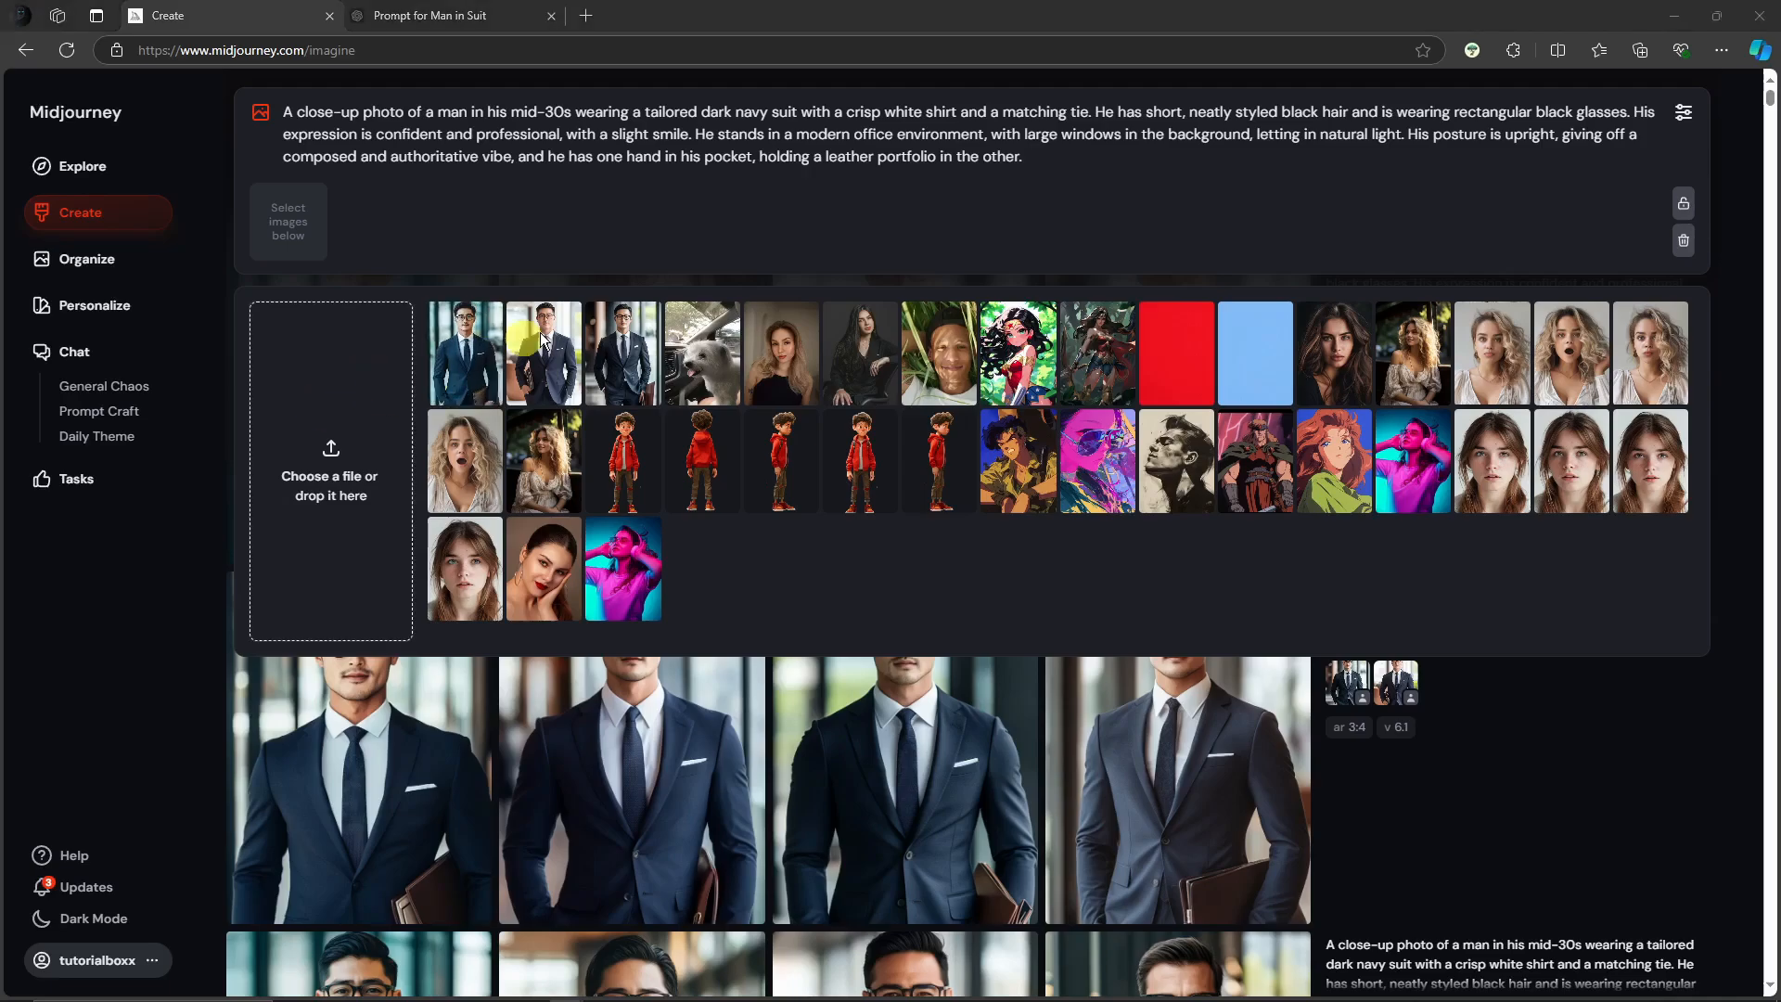
left_click(195, 172)
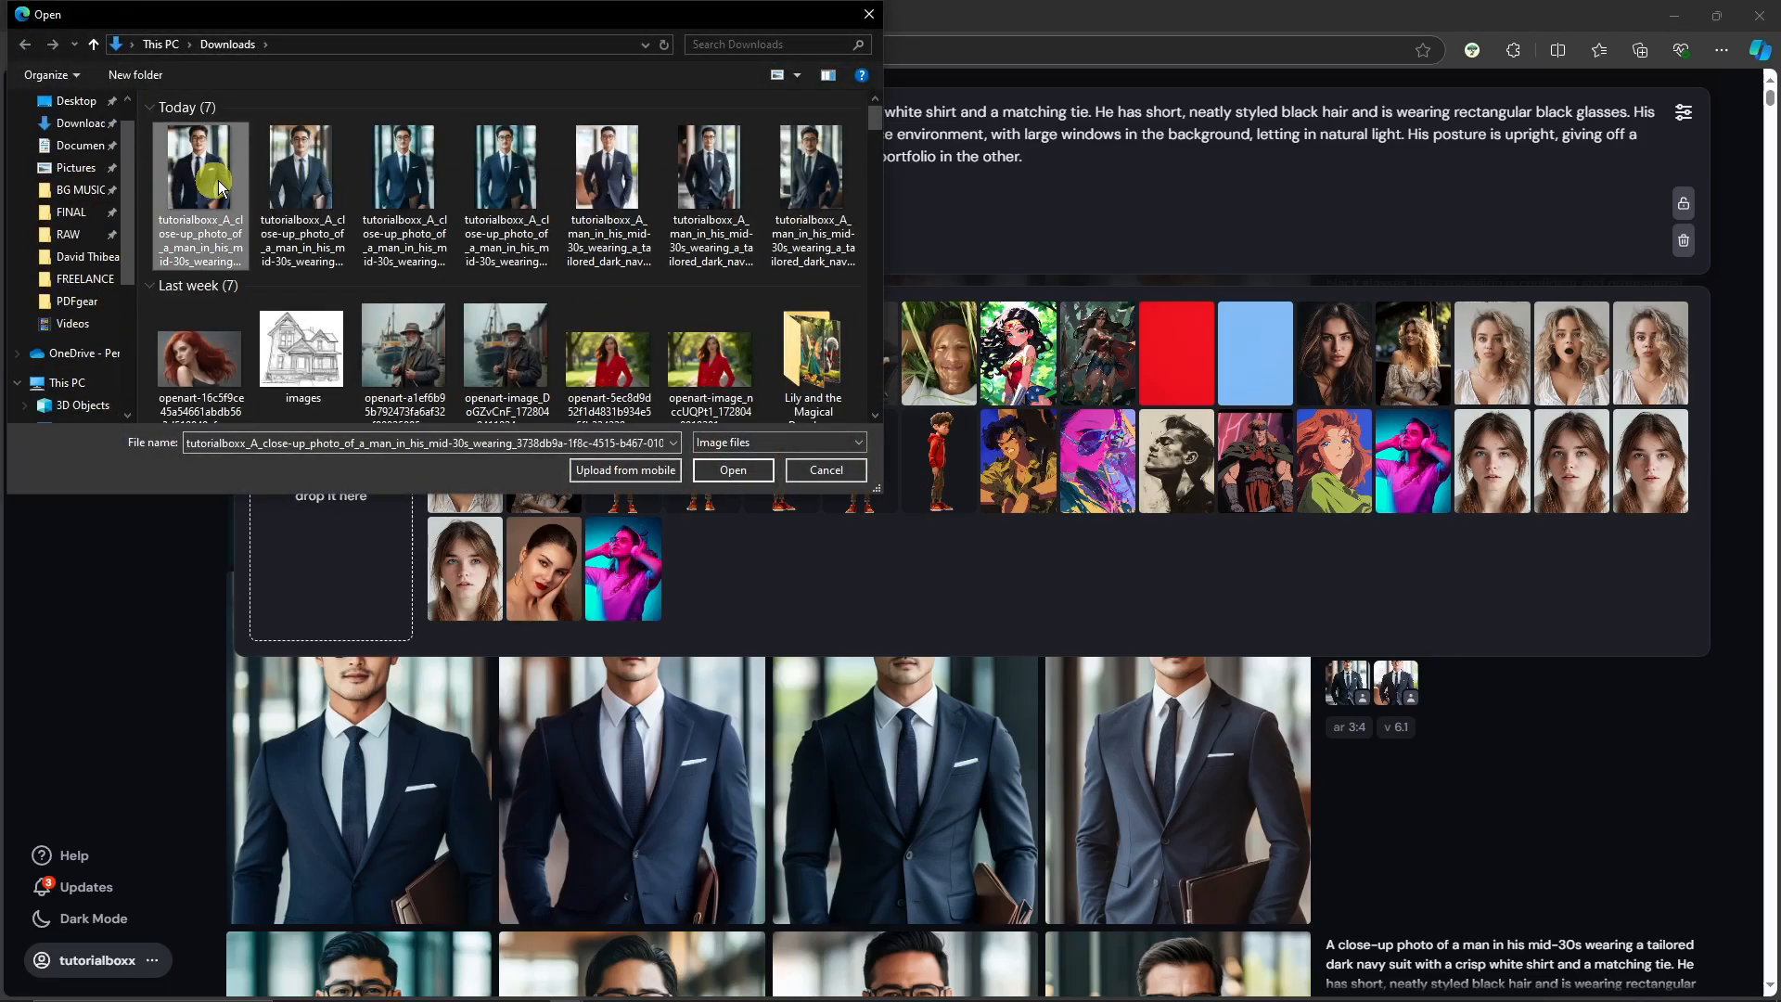
left_click(309, 186, "ctrl")
left_click(404, 171, "ctrl")
left_click(506, 171, "ctrl")
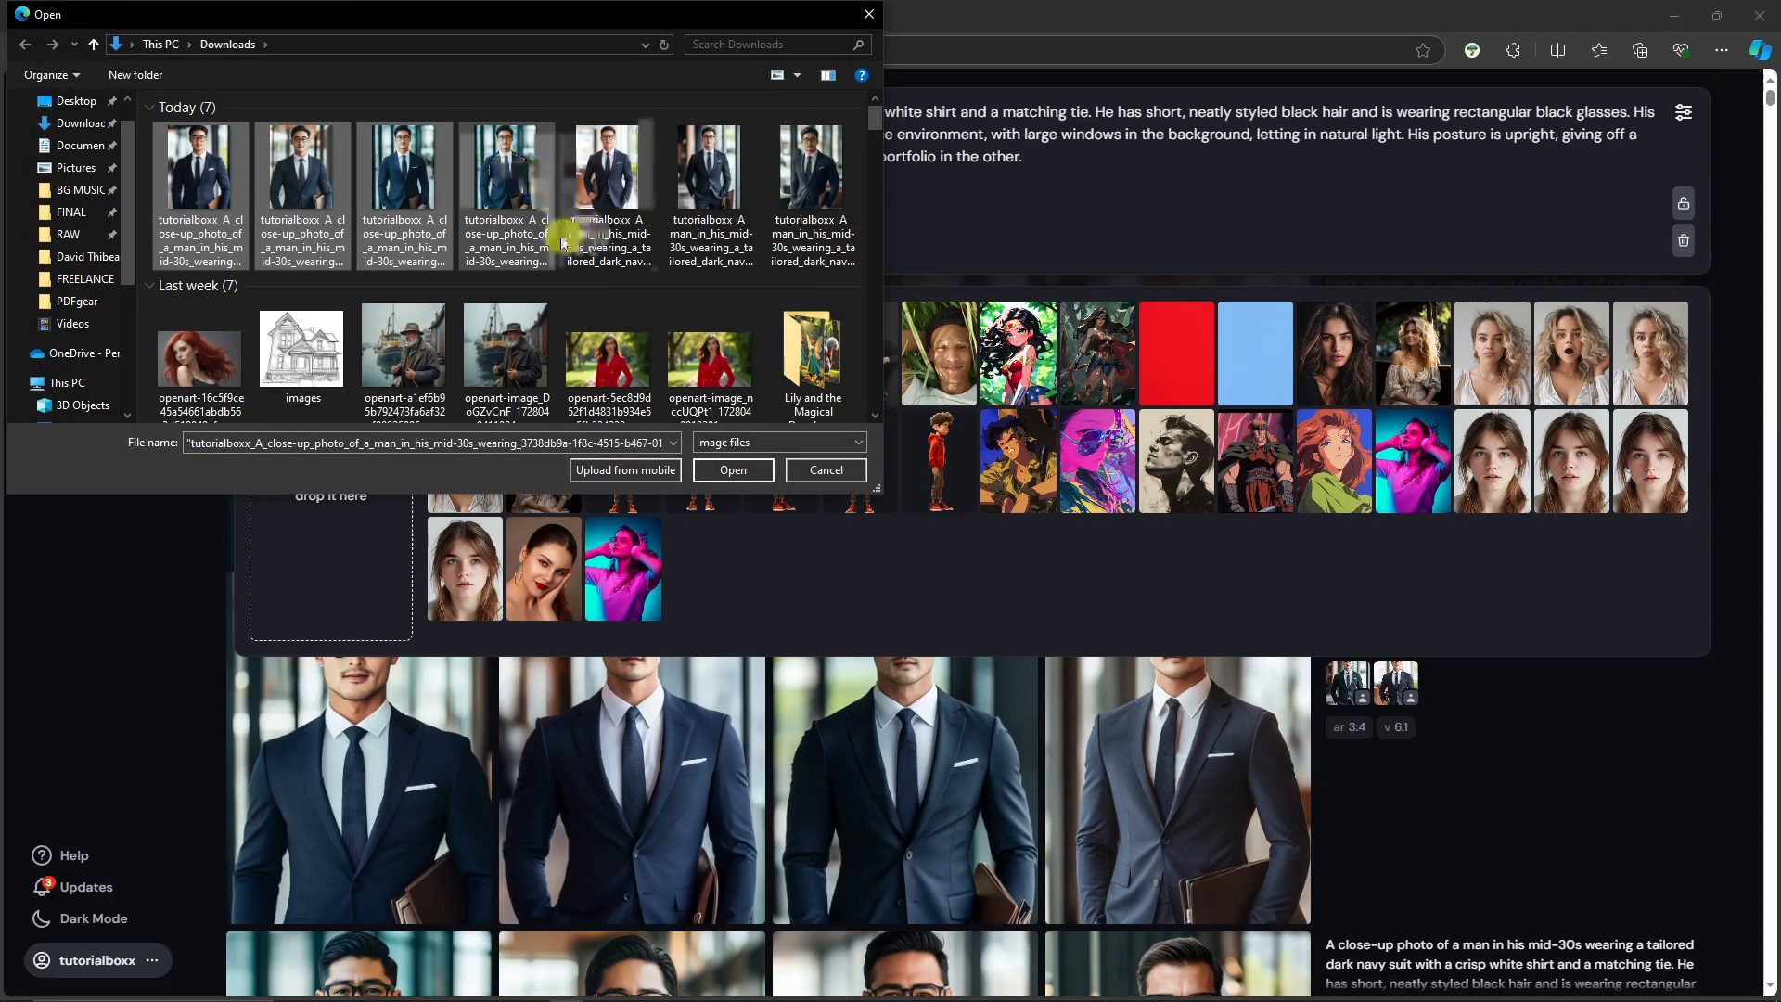
left_click(710, 177, "ctrl")
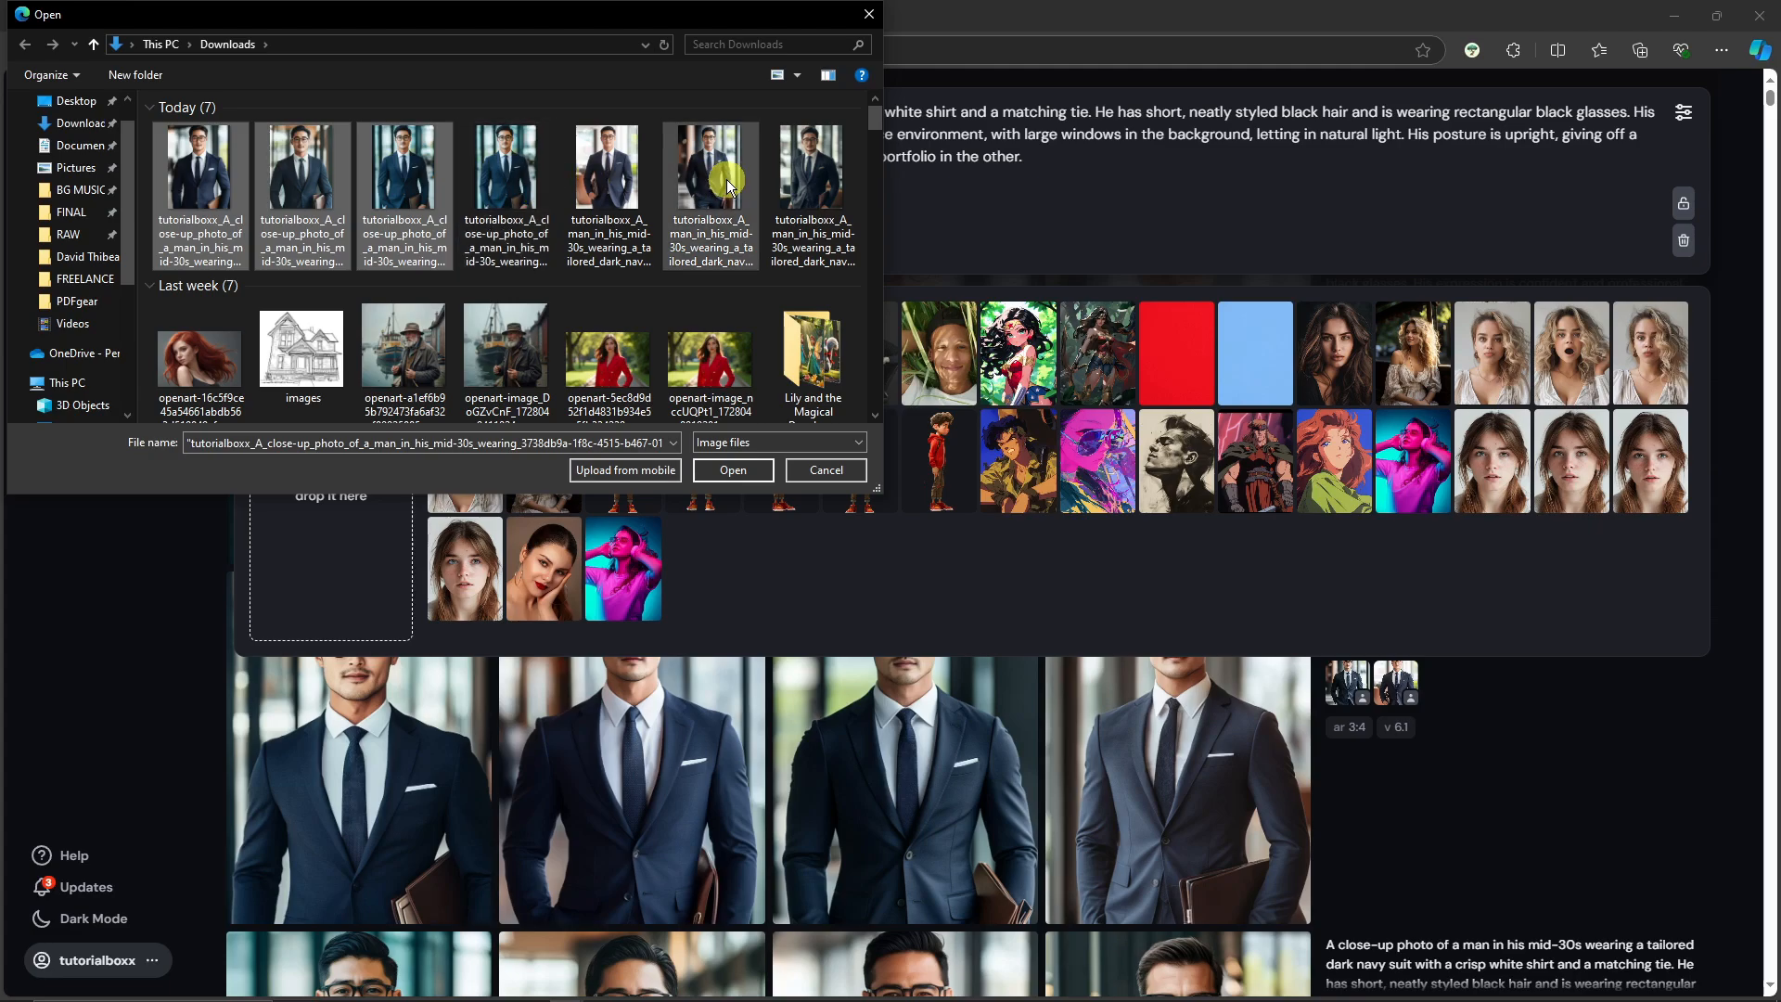
left_click(733, 471)
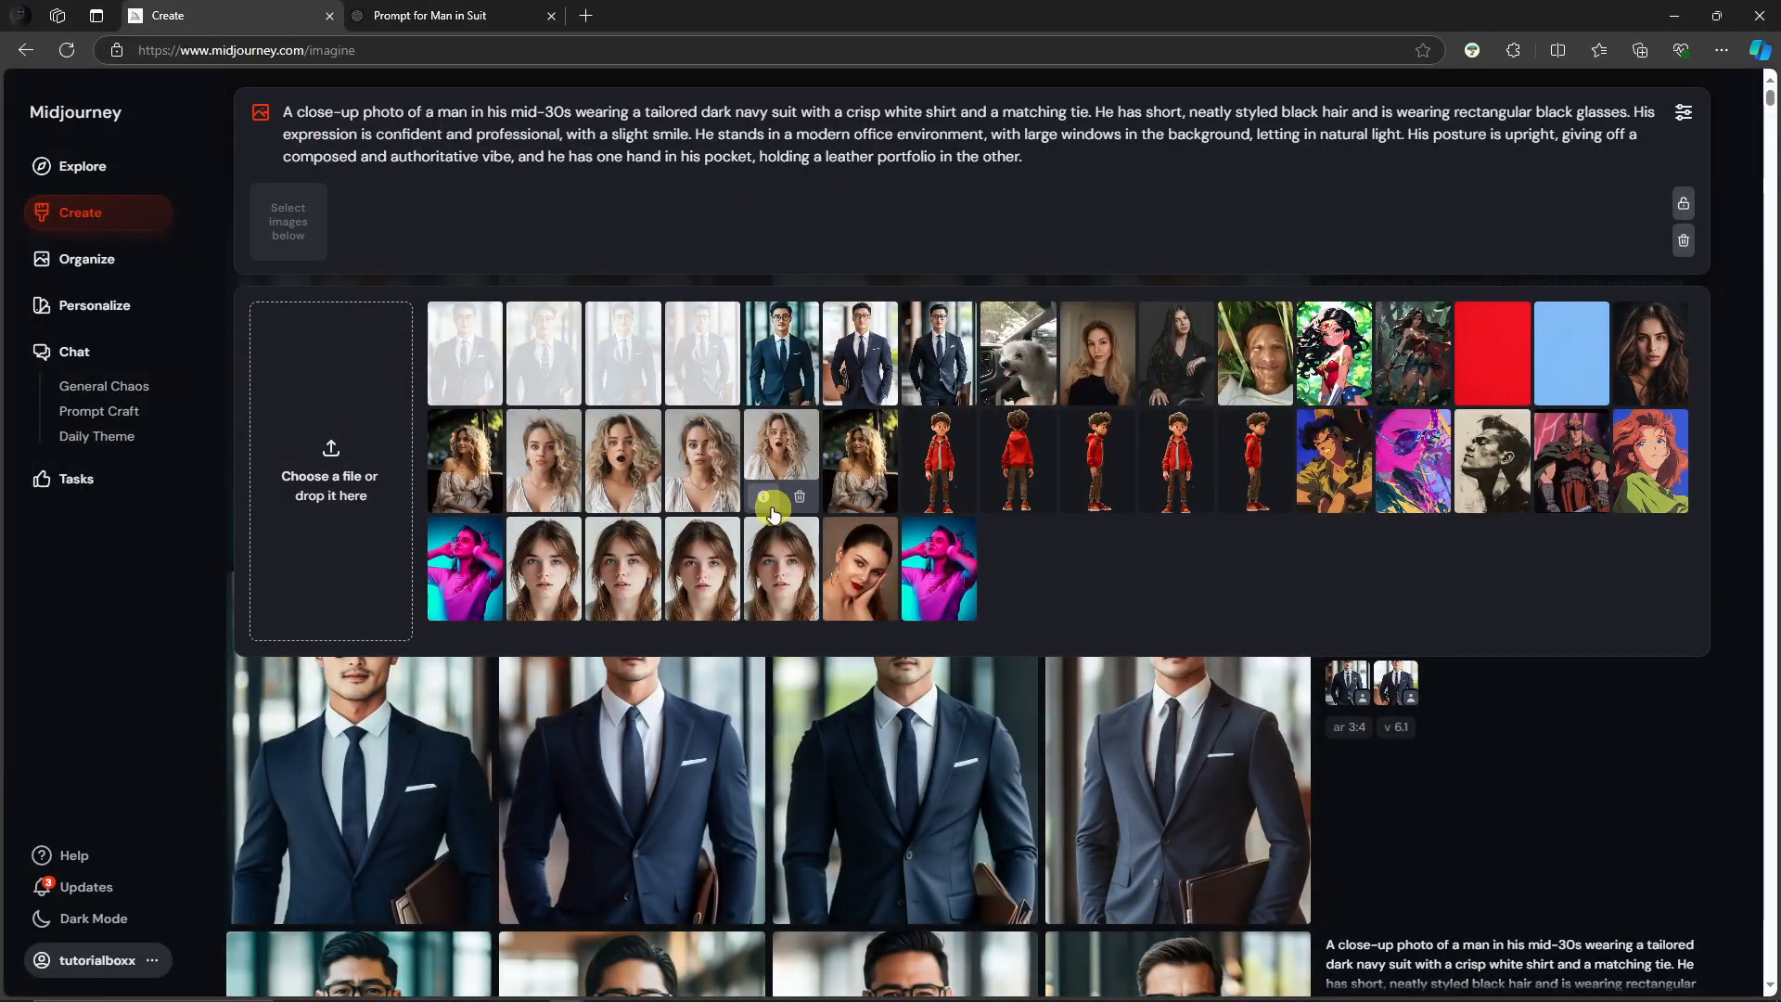
Add four of the navy suit images from the library to the prompt as references.
left_click(784, 336)
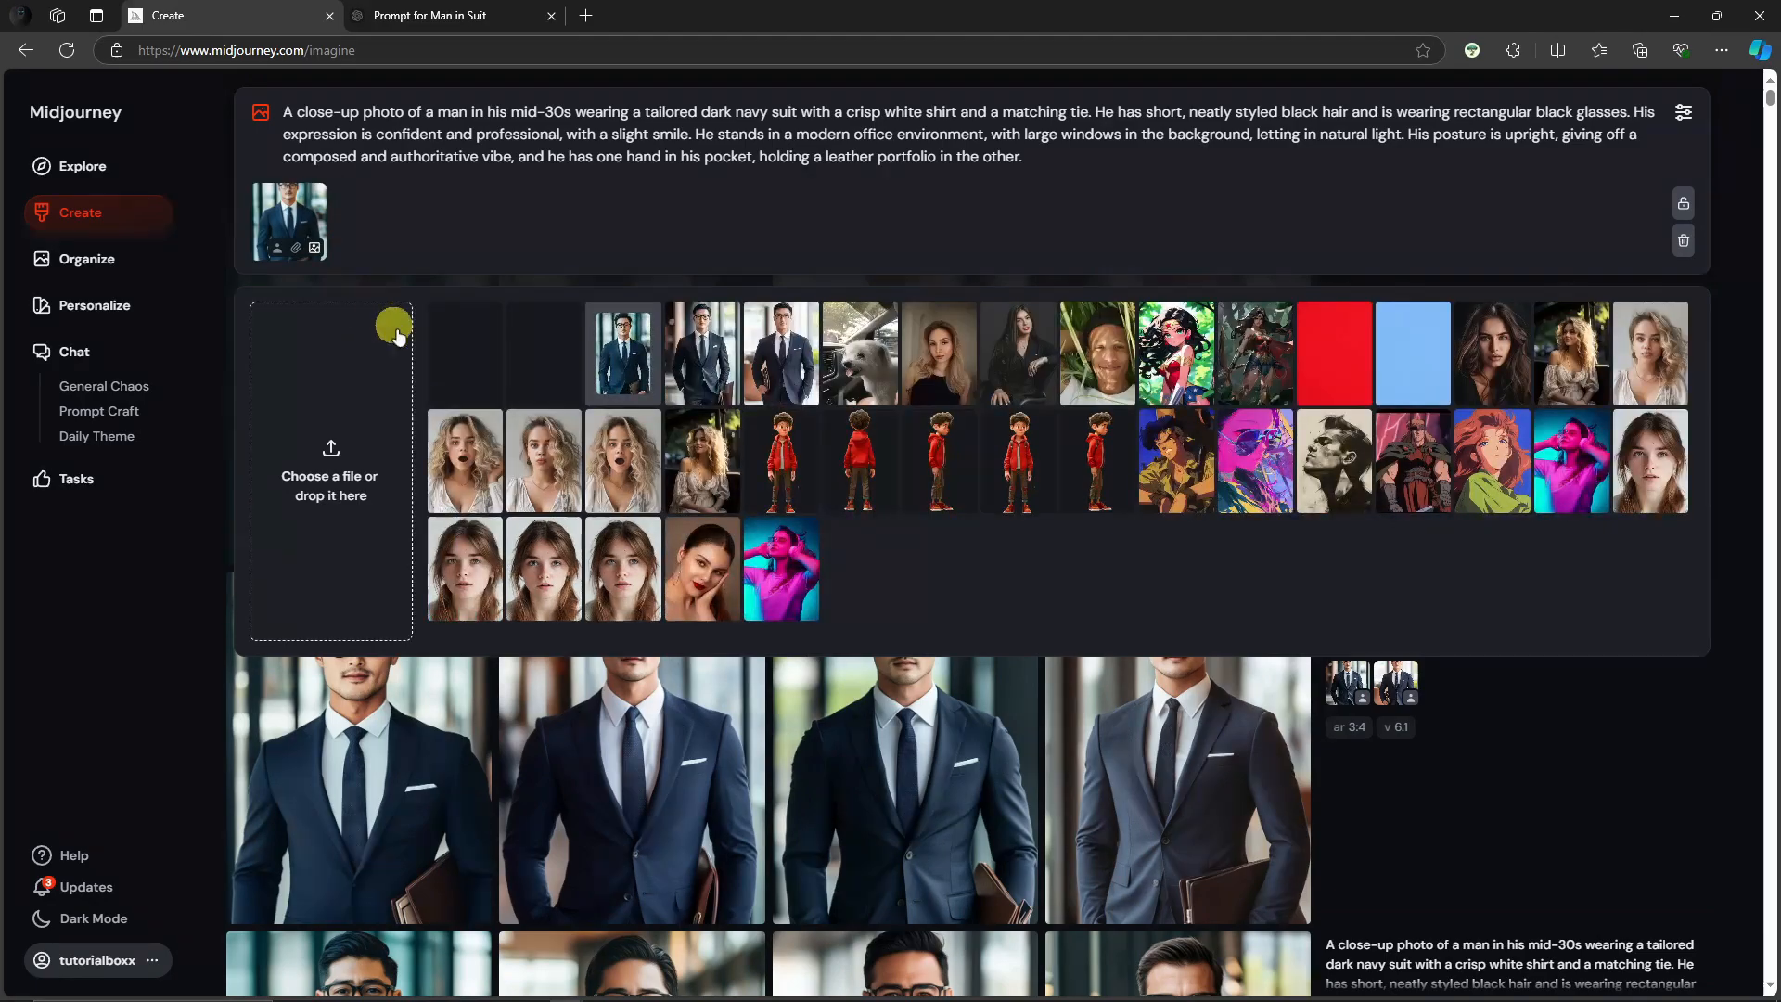
left_click(548, 337)
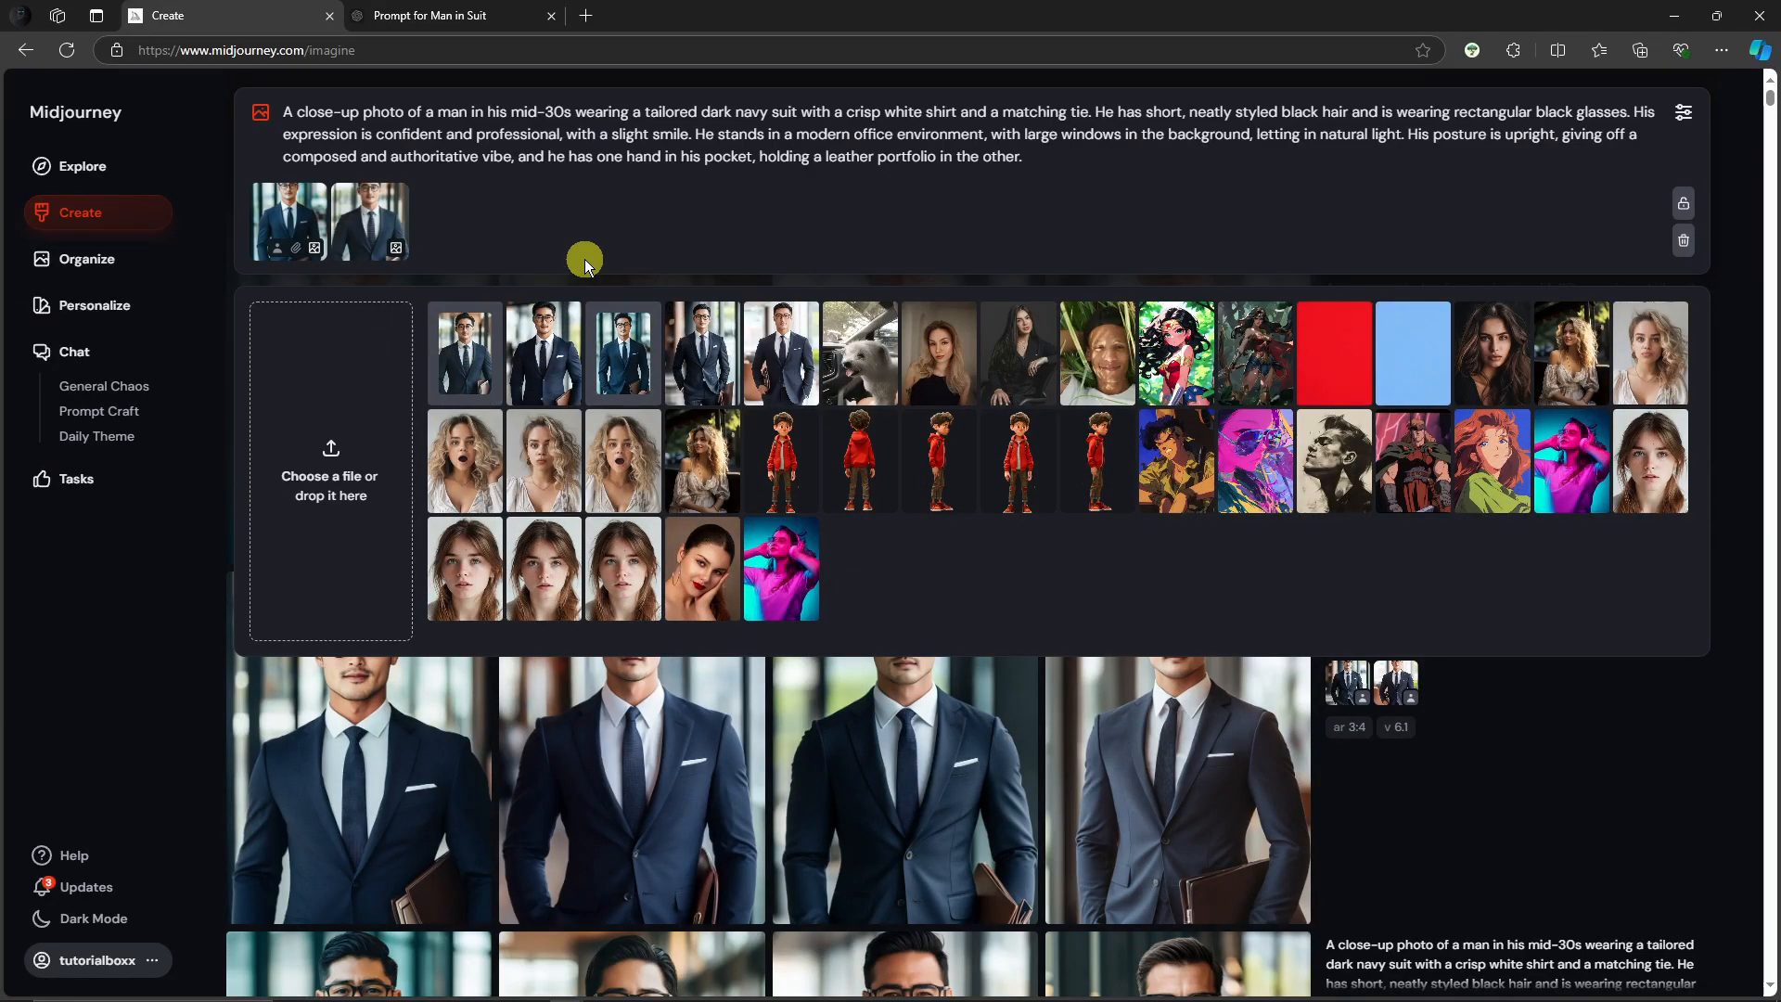
left_click(545, 339)
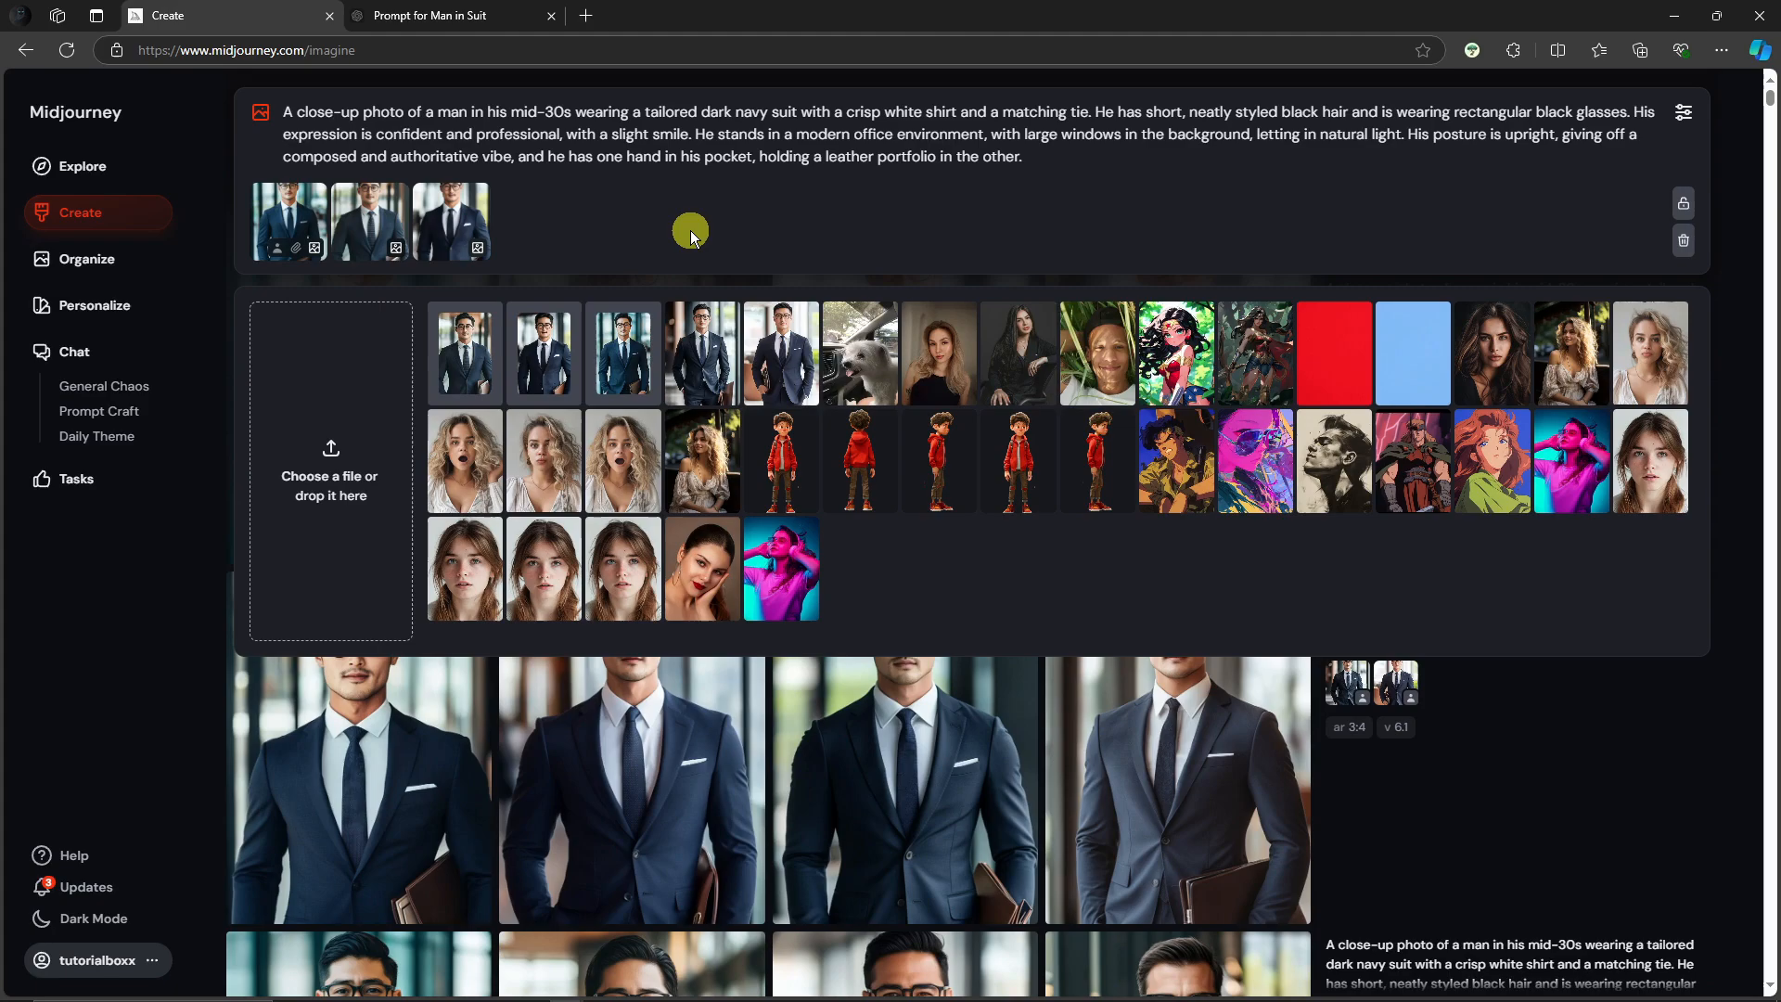
left_click(702, 352)
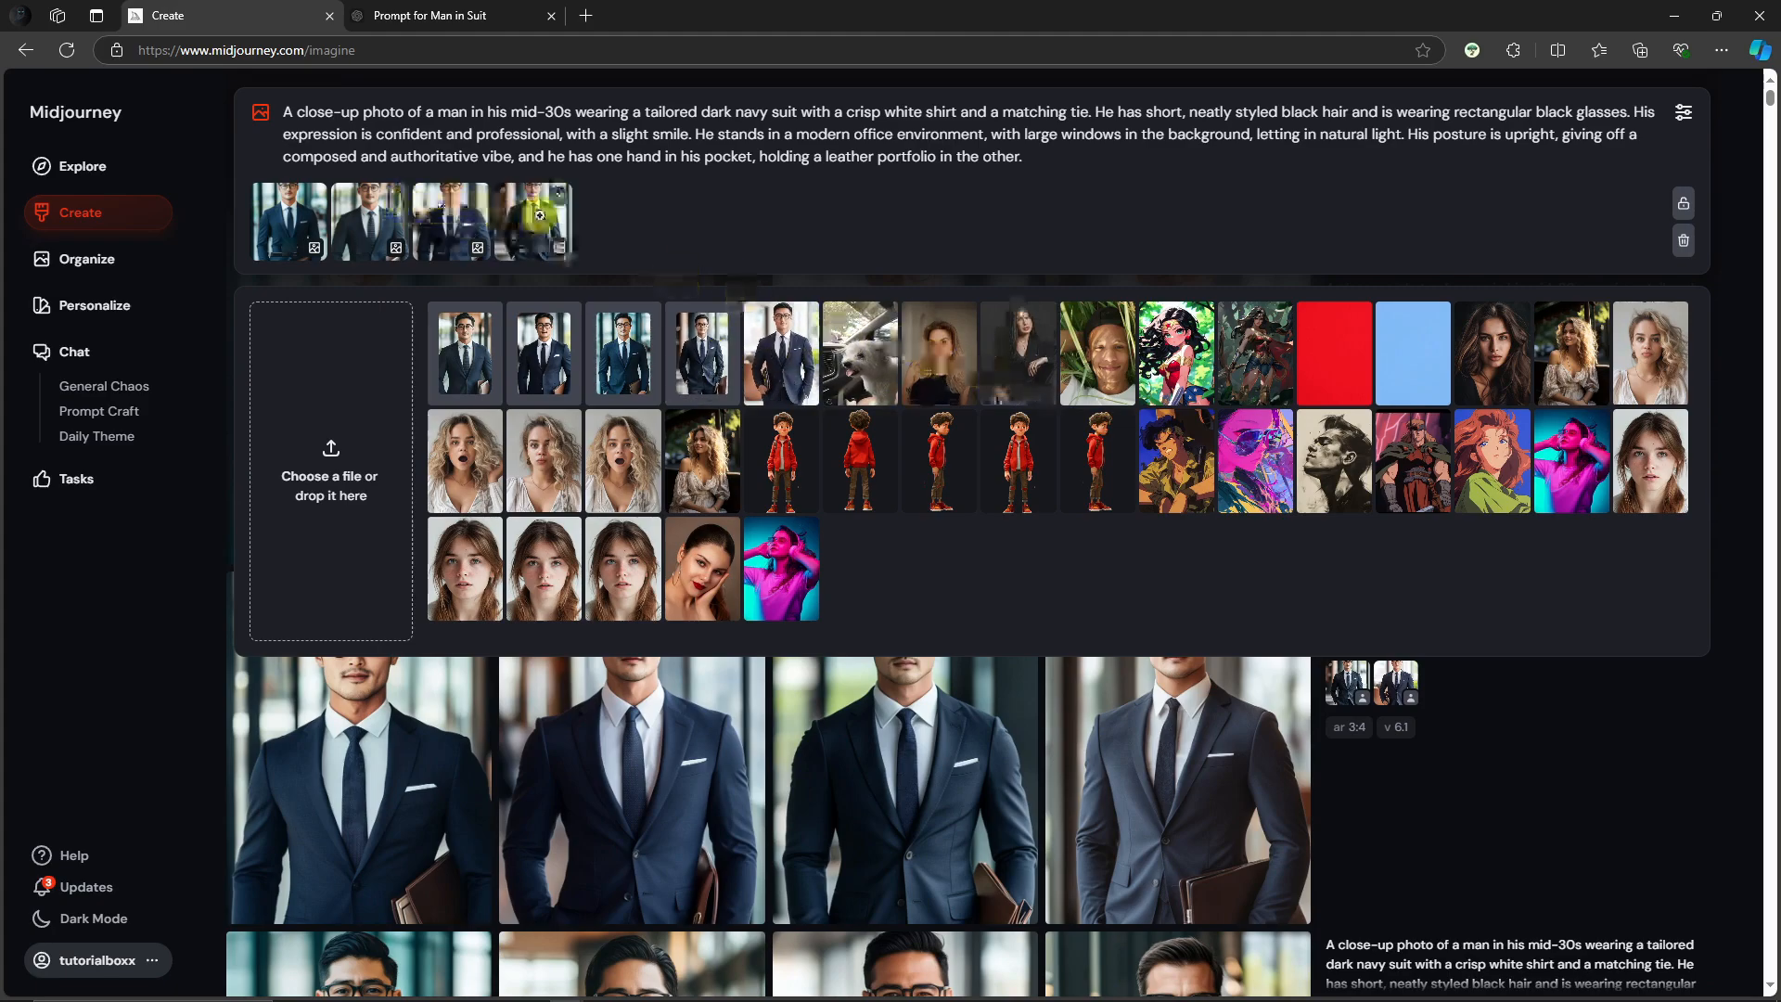
Set three of the added images as character references and generate the prompt with seed 1.
left_click(277, 252)
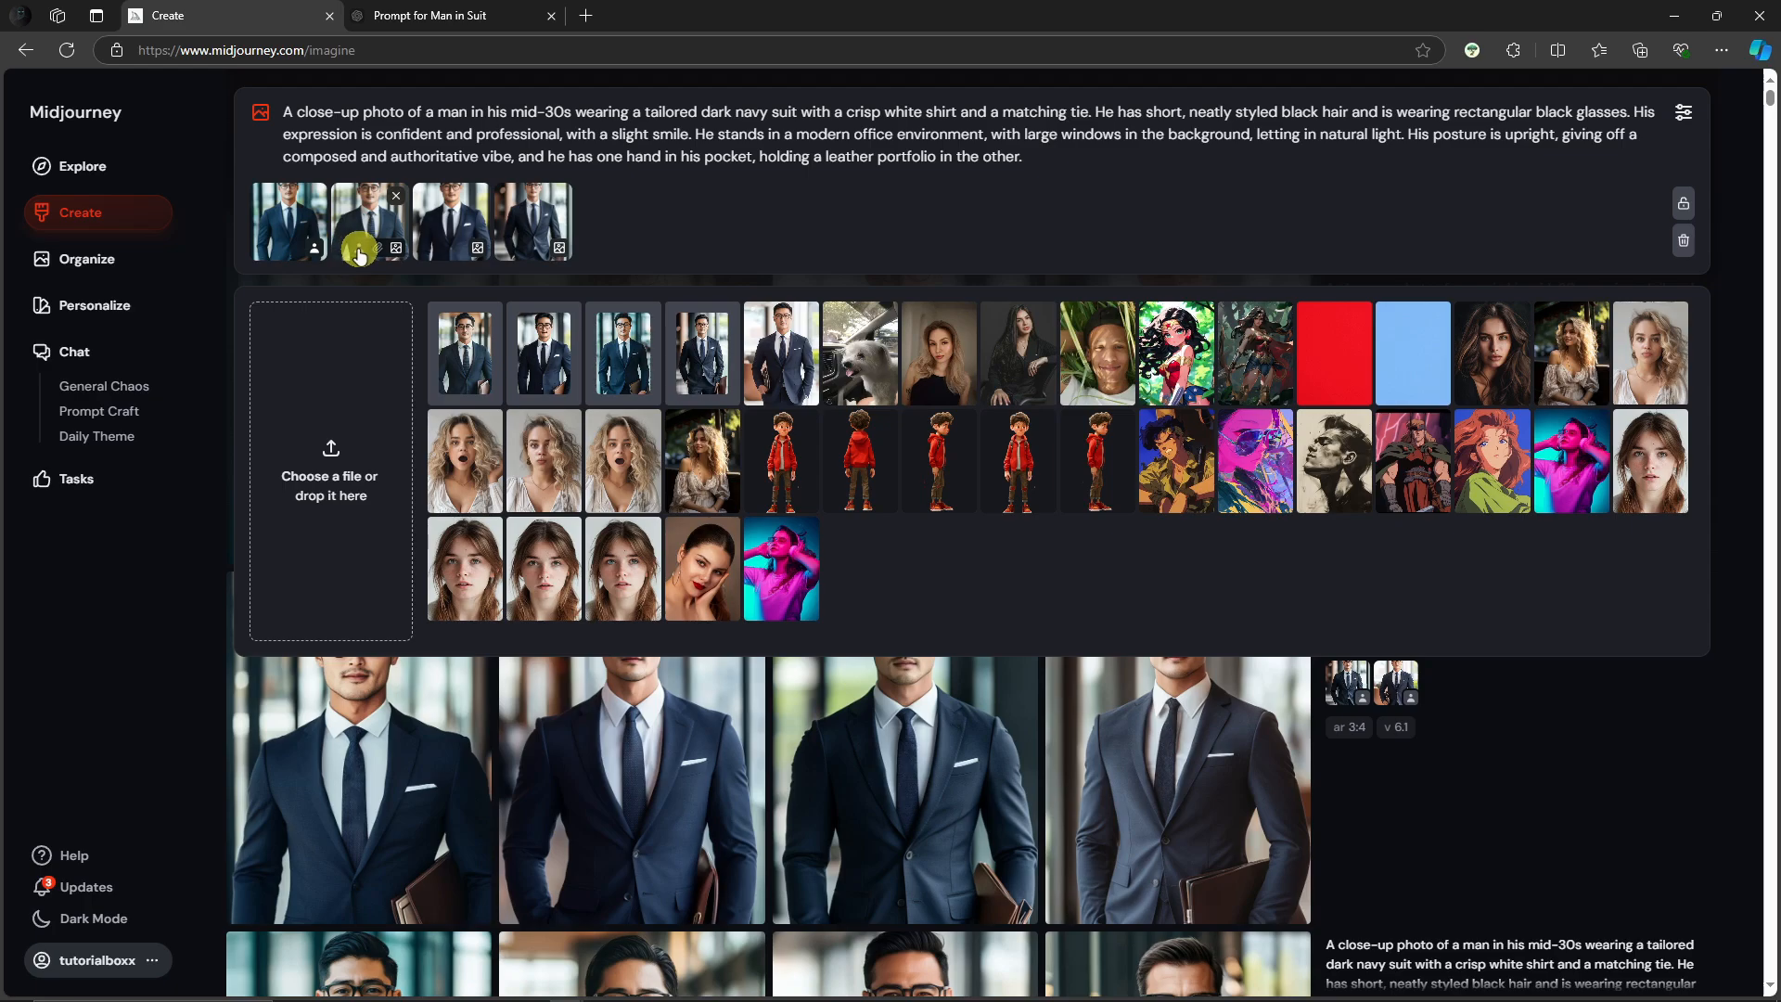
left_click(360, 253)
left_click(446, 254)
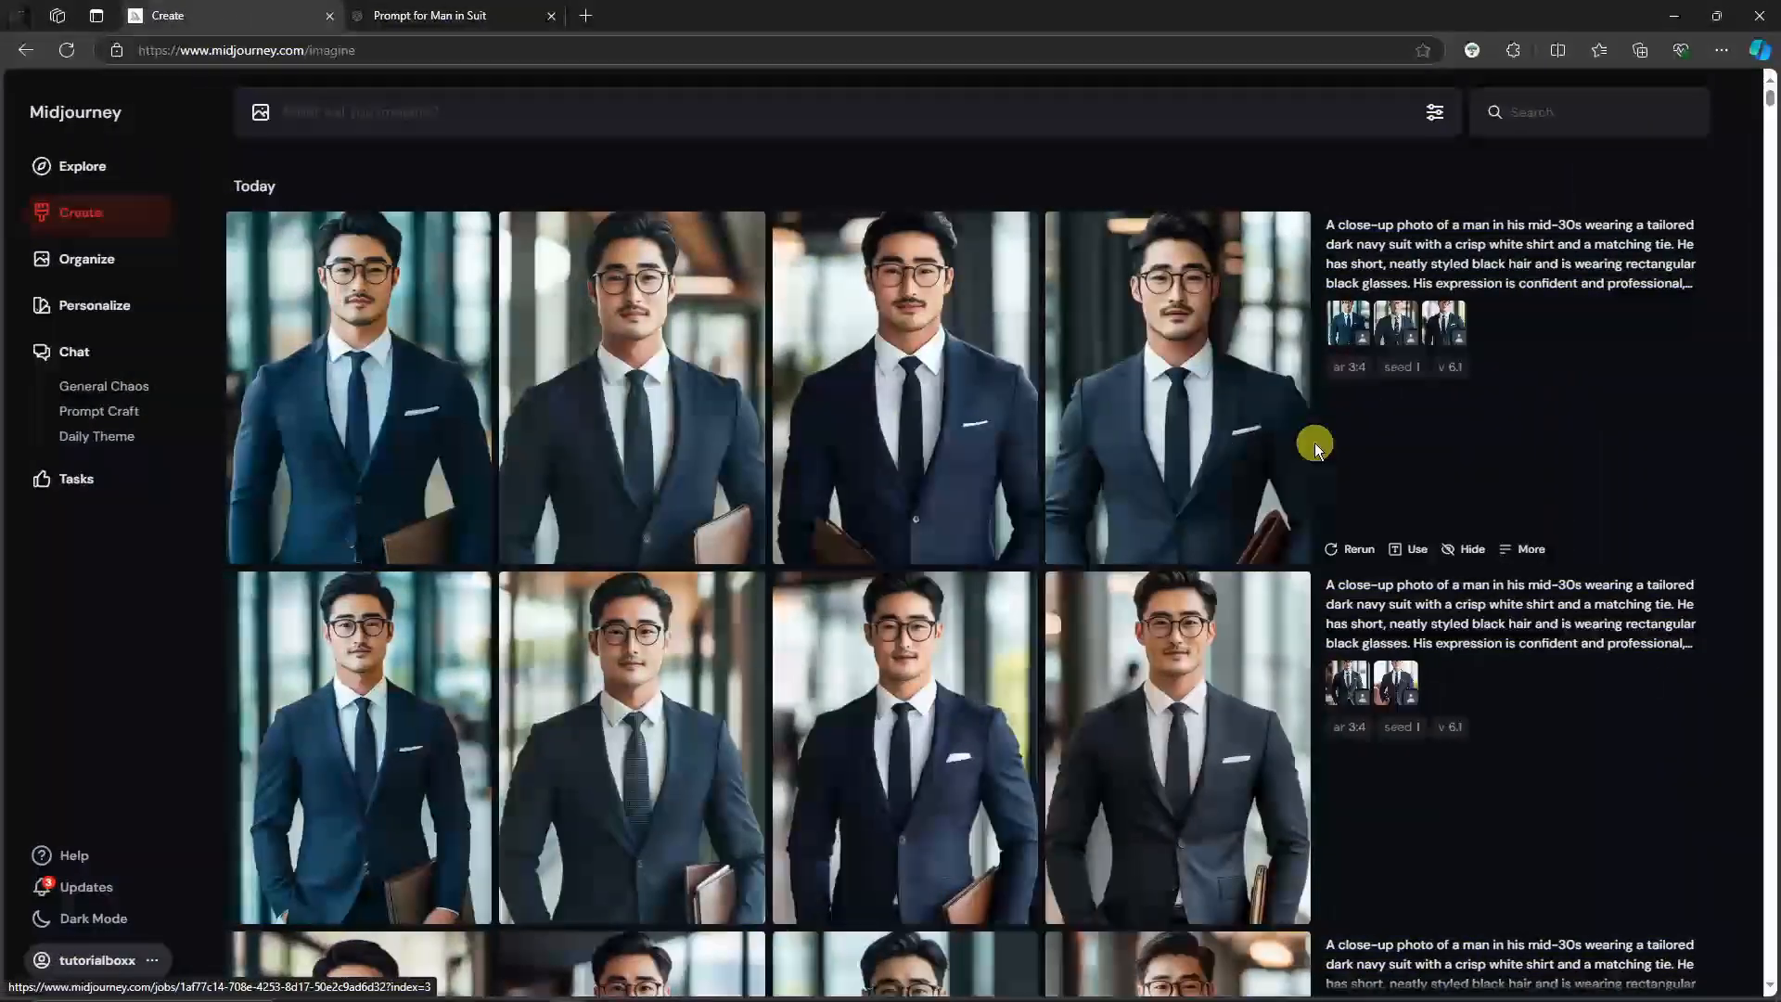
Look through the four enlarged images generated with seed 1 and three character references.
left_click(387, 271)
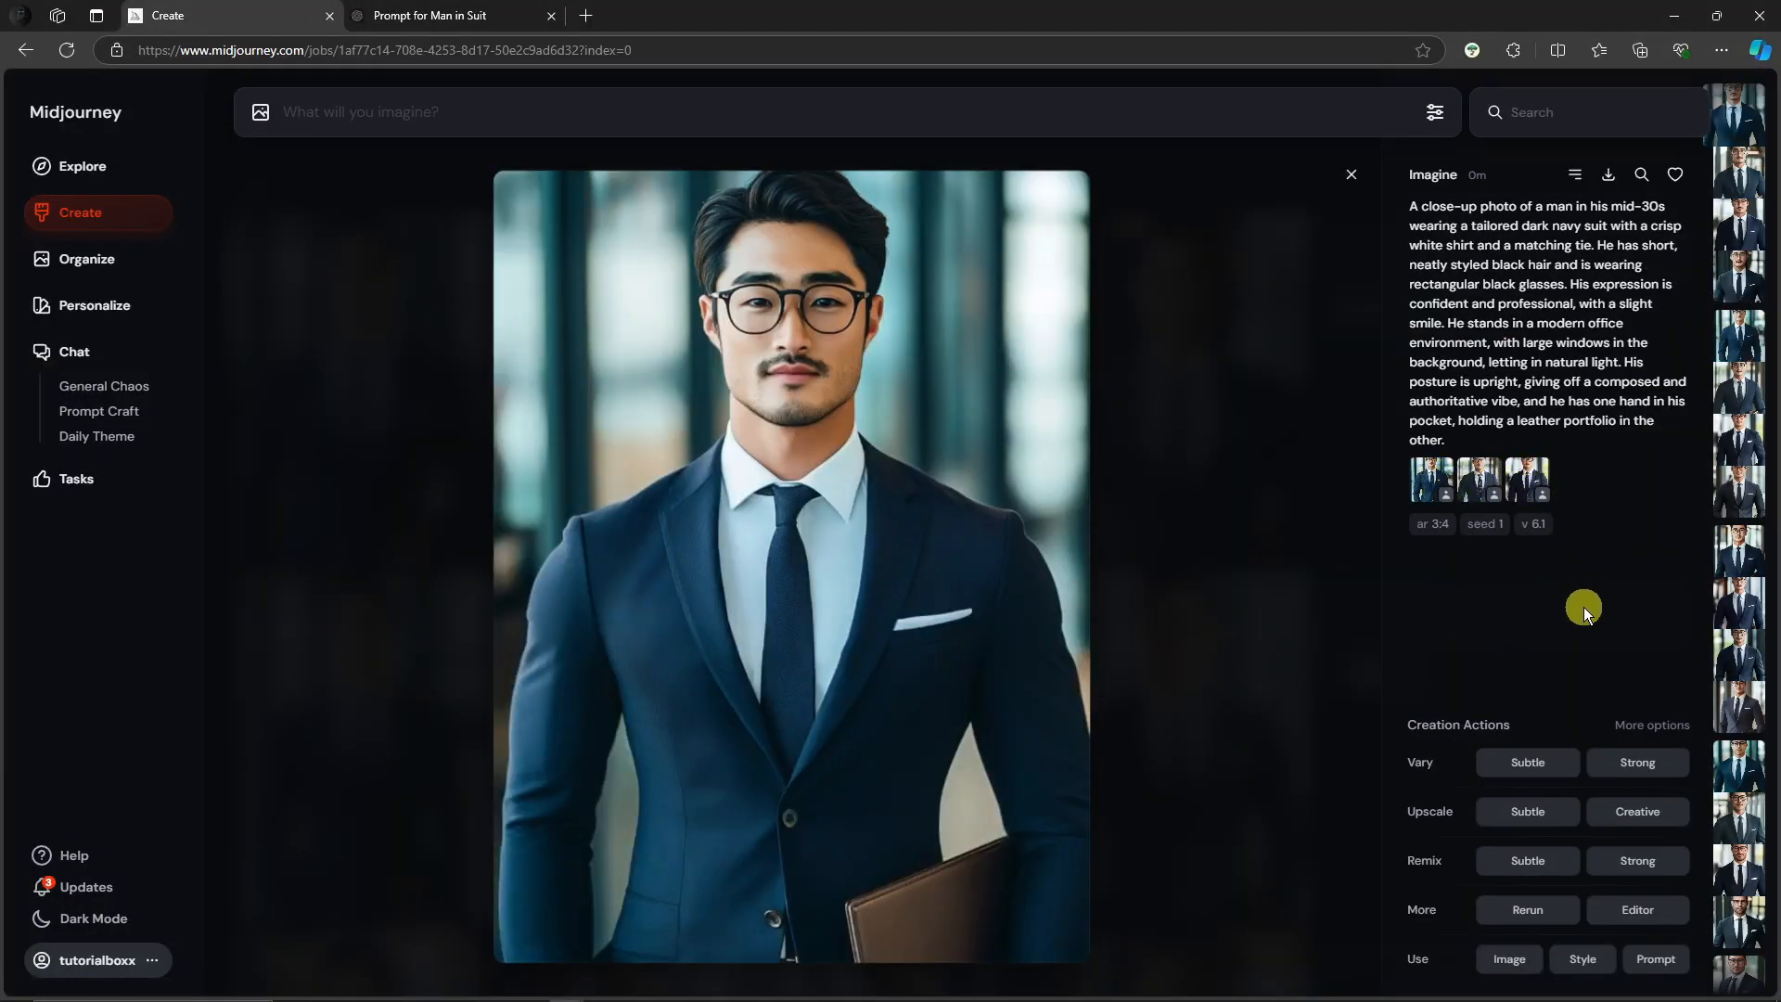
key("Down")
key("Down")
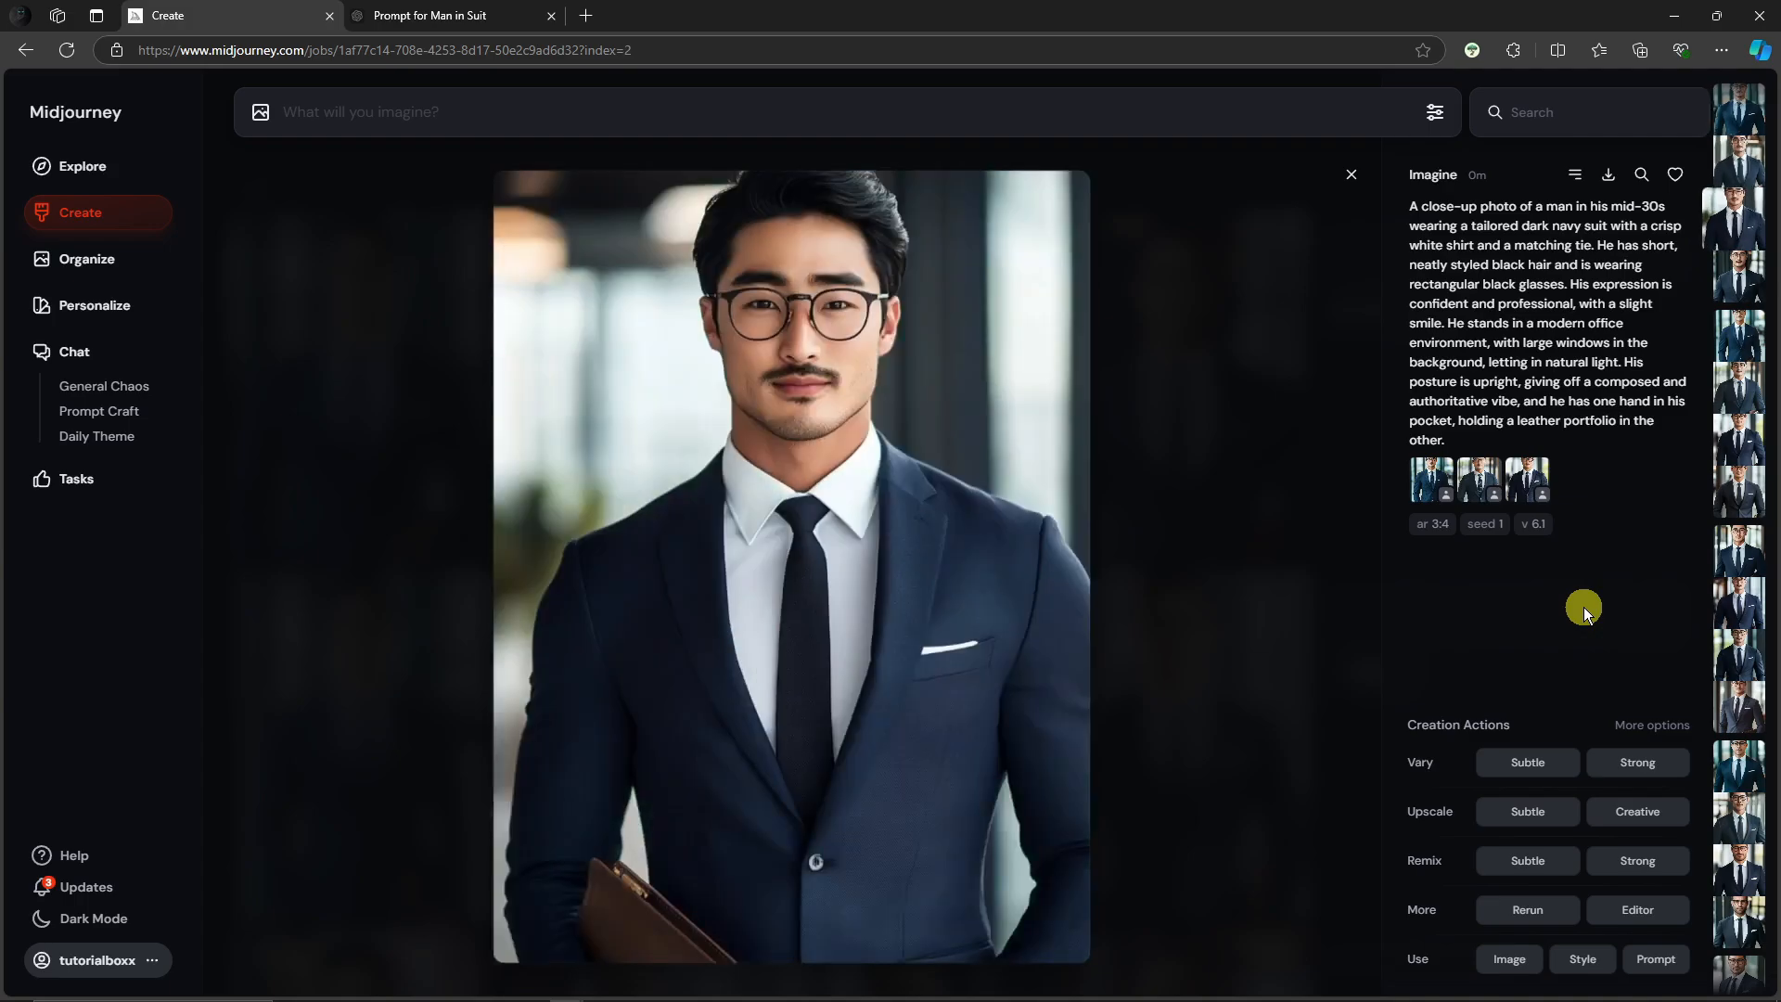
key("Down")
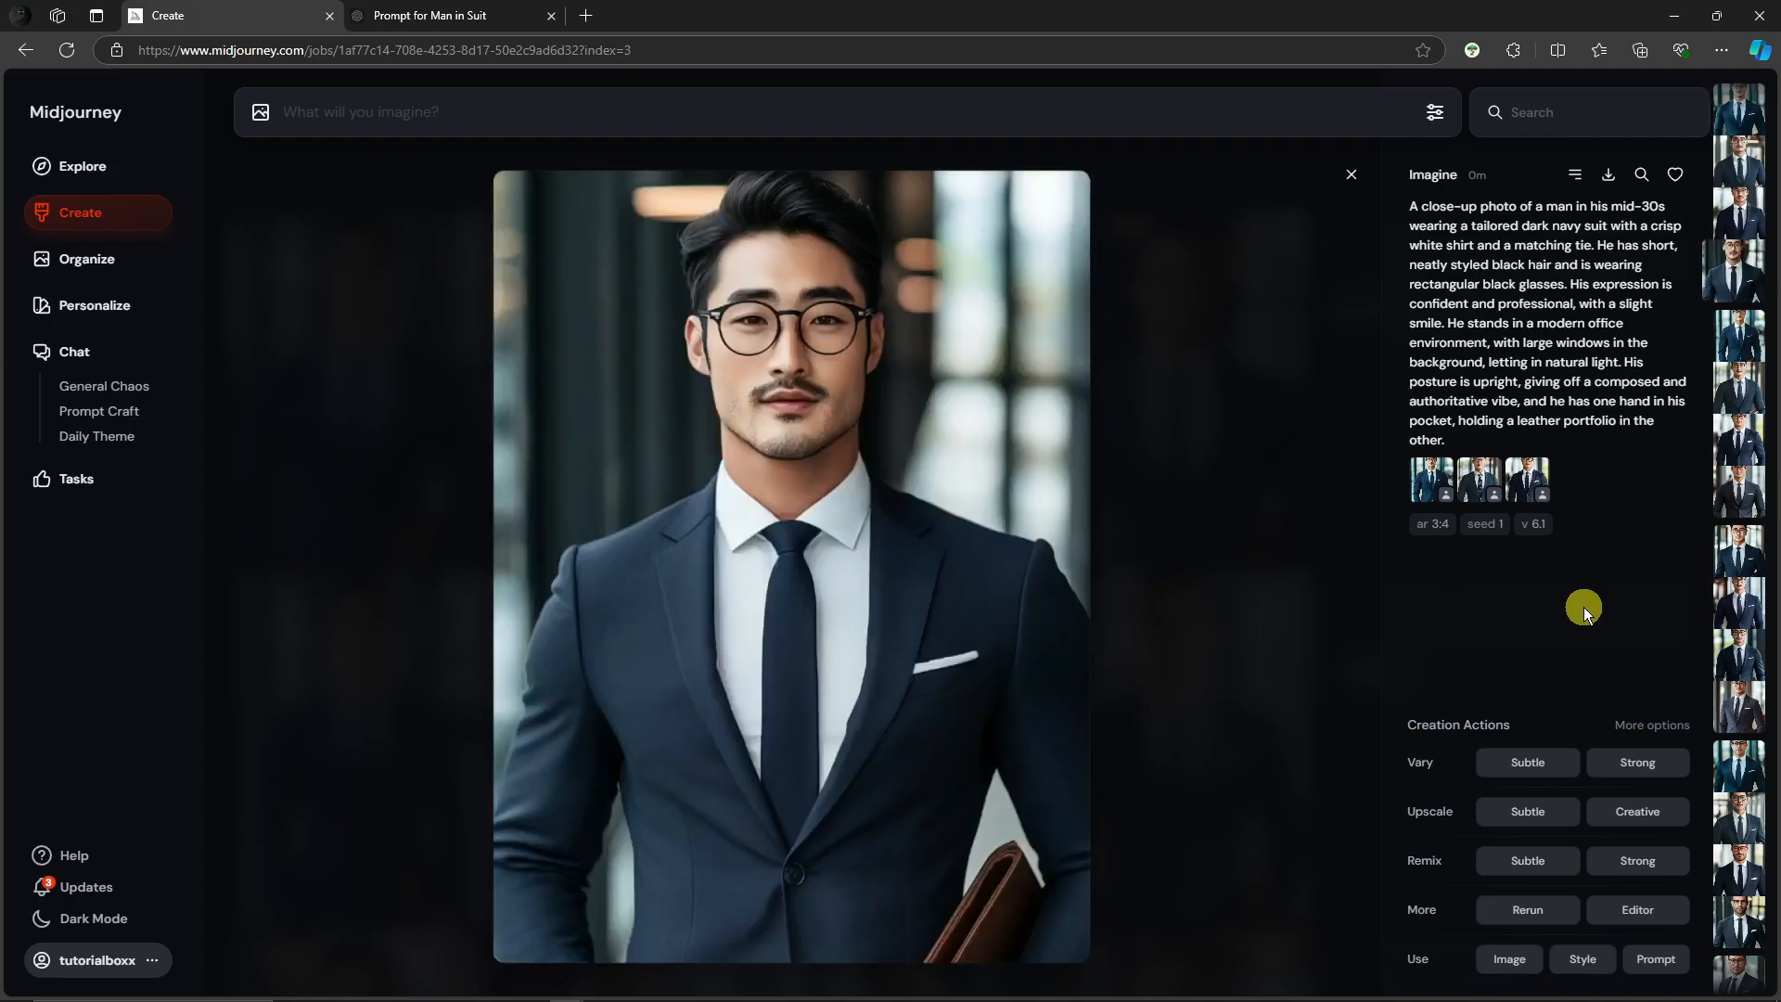
Close the enlarged image and view the fifth tip, "Follow a prompt framework", in the Notepad notes.
left_click(1349, 176)
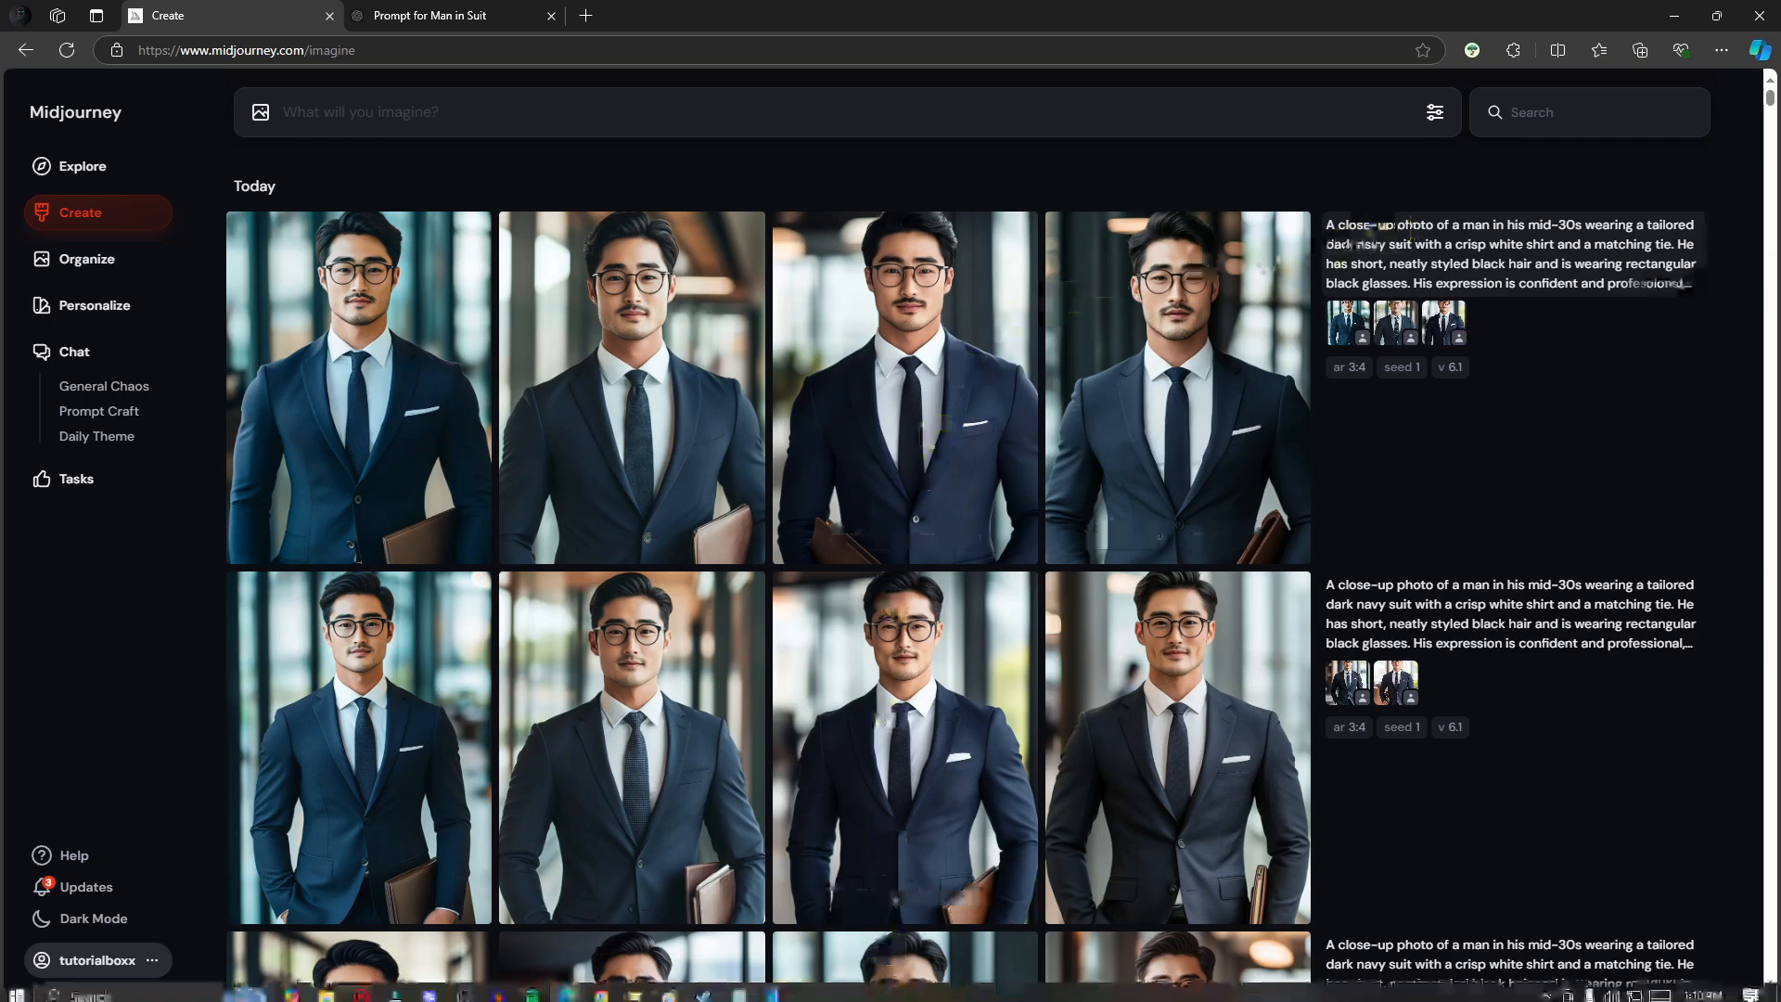
left_click(740, 989)
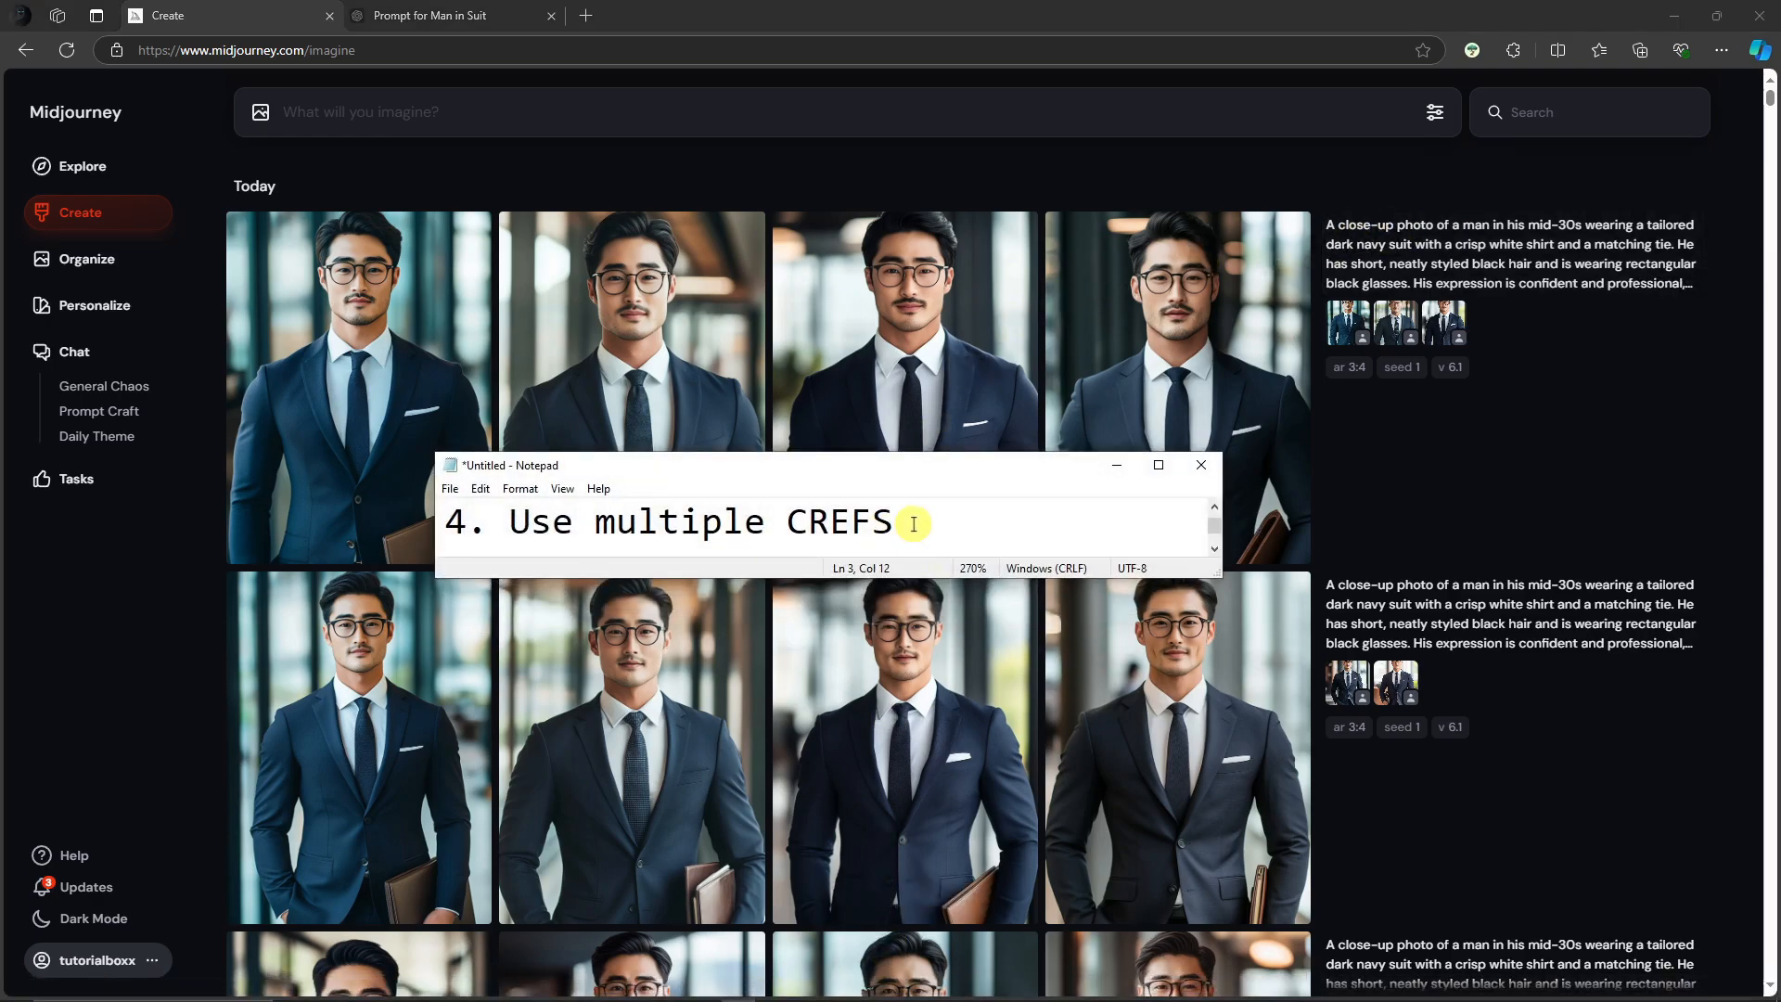
scroll(1123, 528, "down", 1)
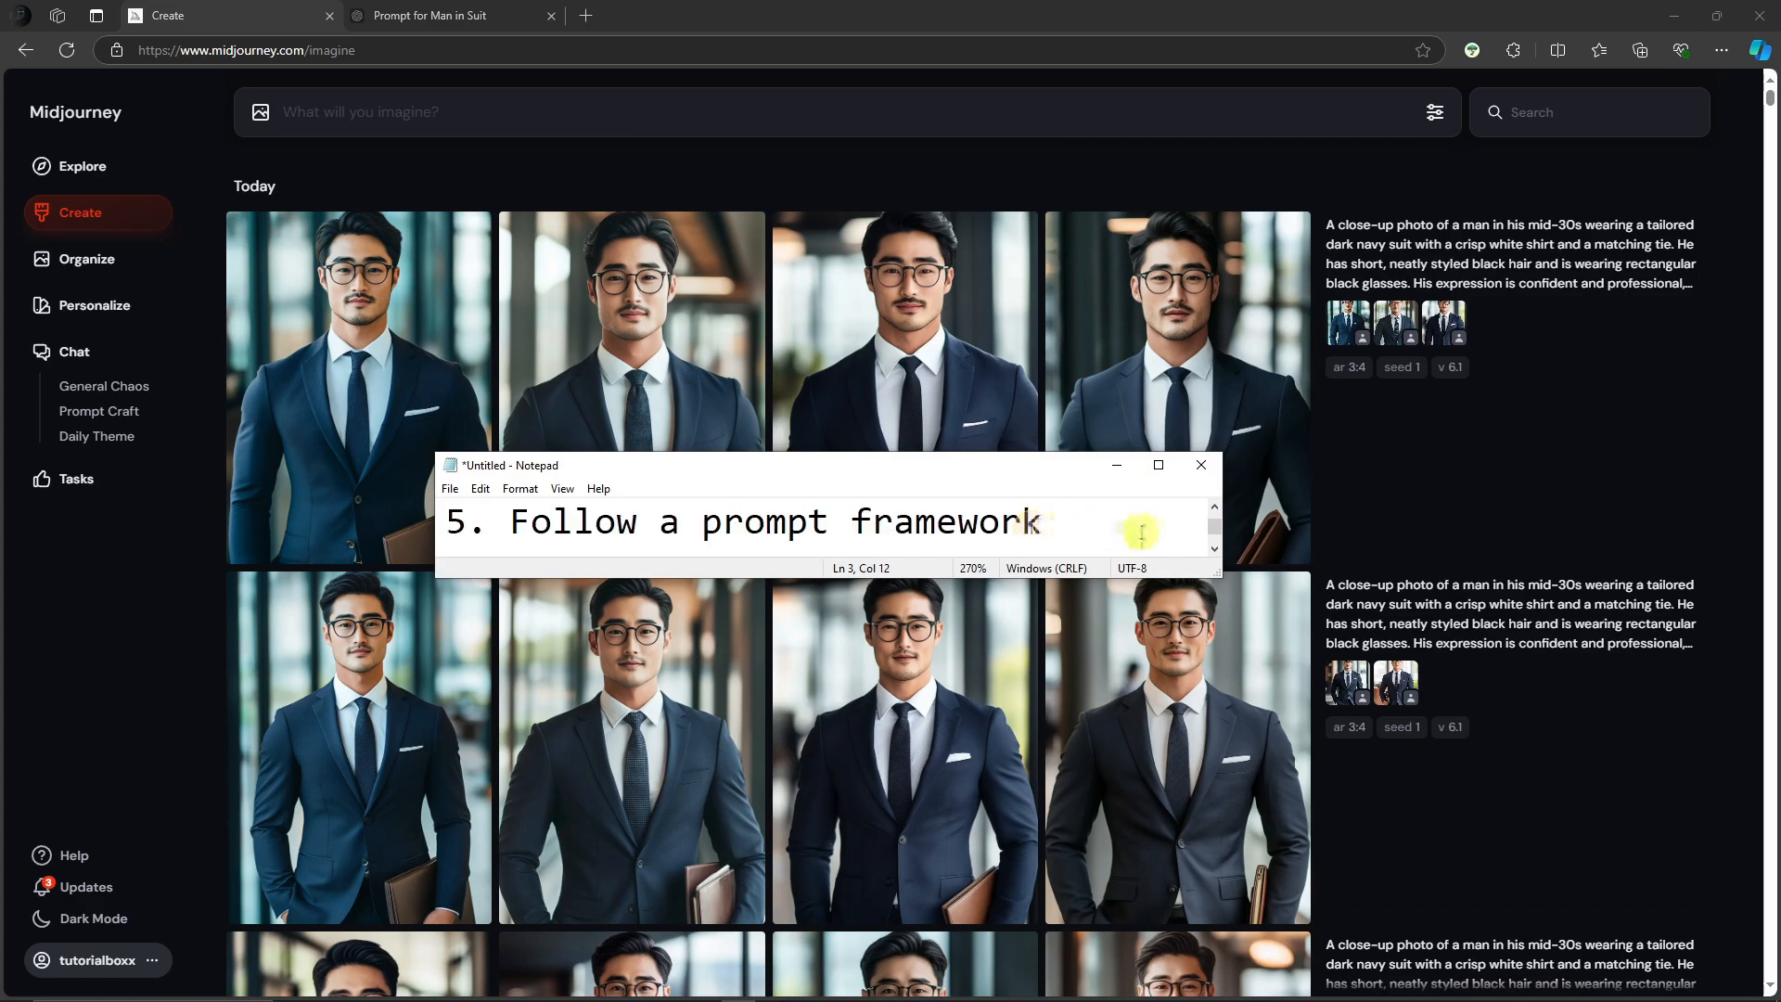
left_click(1117, 465)
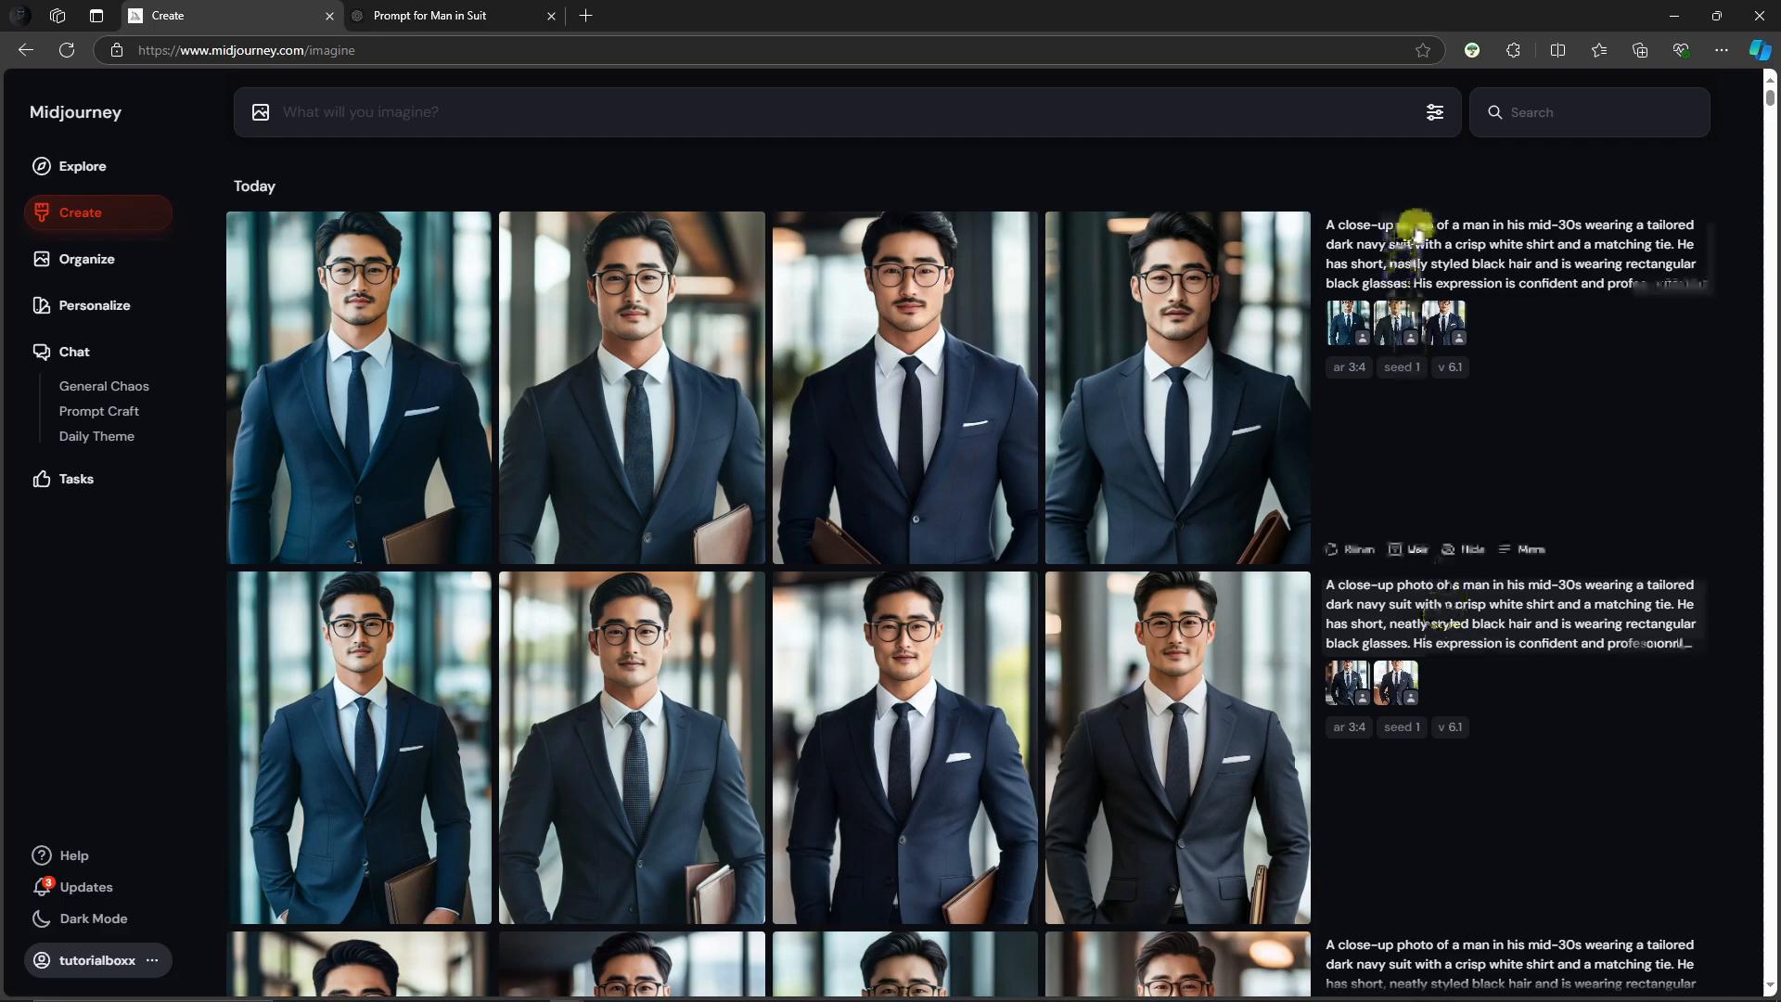
Reuse the newest navy suit prompt in the prompt bar and examine its full wording.
left_click(1416, 228)
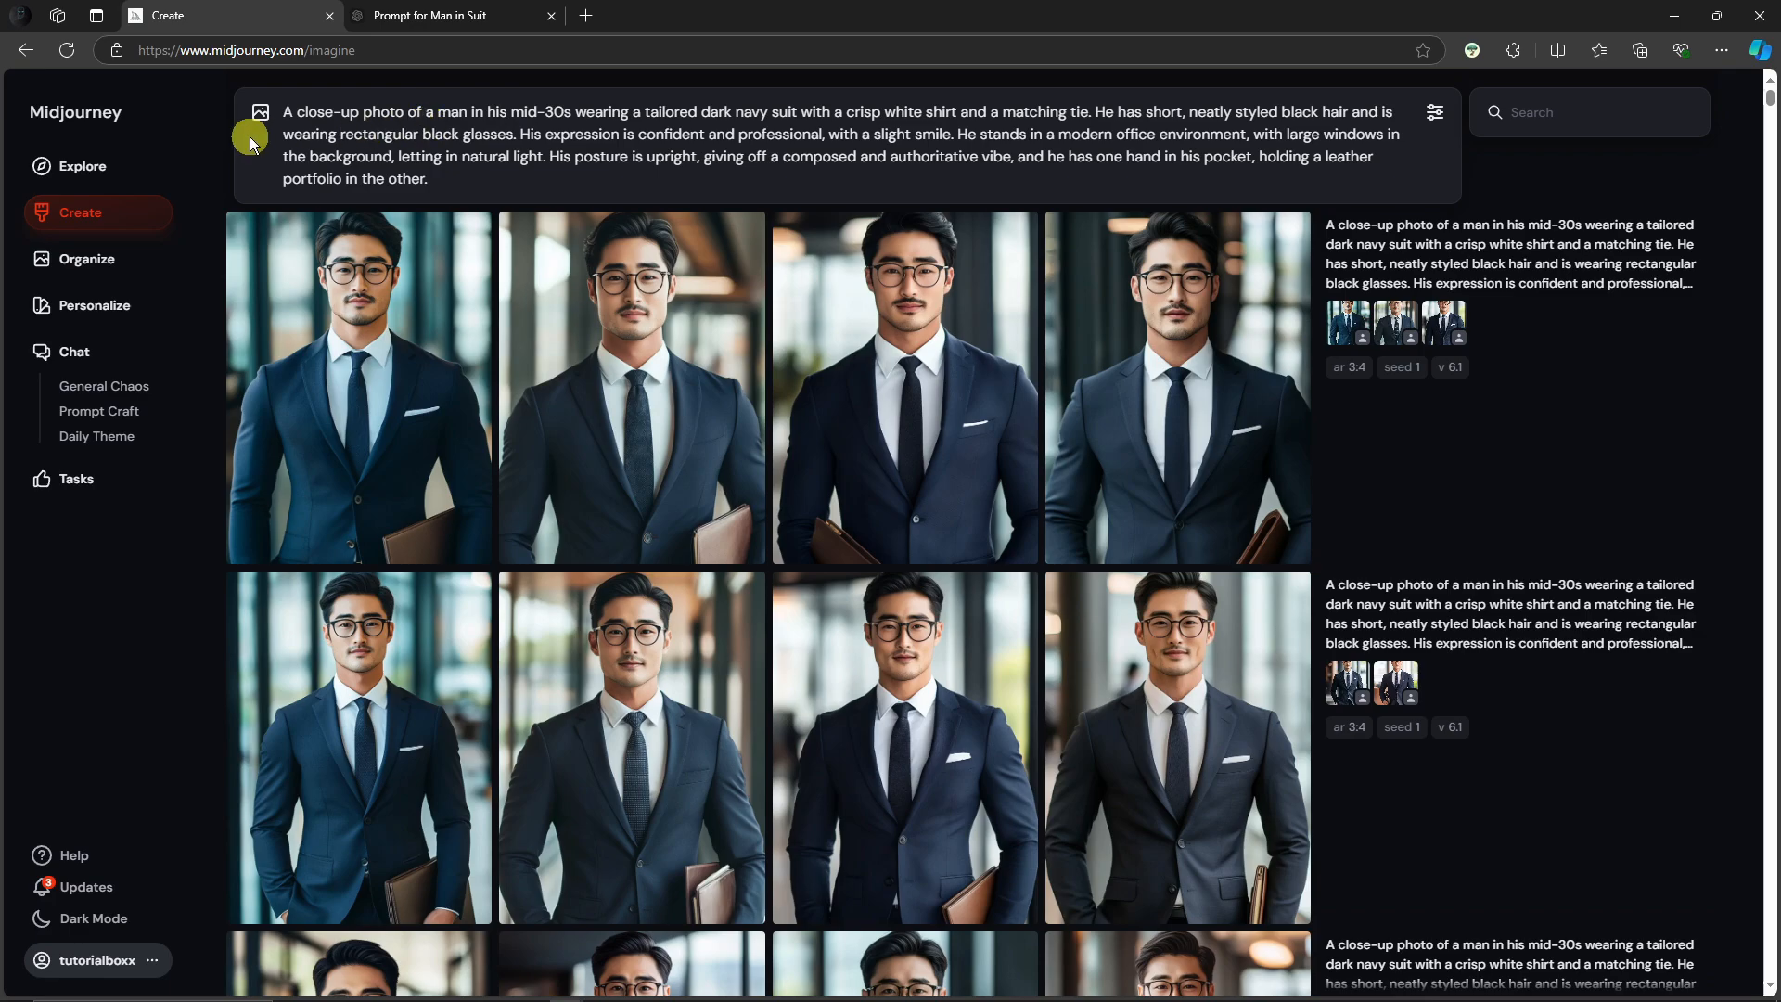
left_click_drag(297, 115, 1149, 116)
left_click(700, 134)
left_click(884, 111)
left_click(1148, 116)
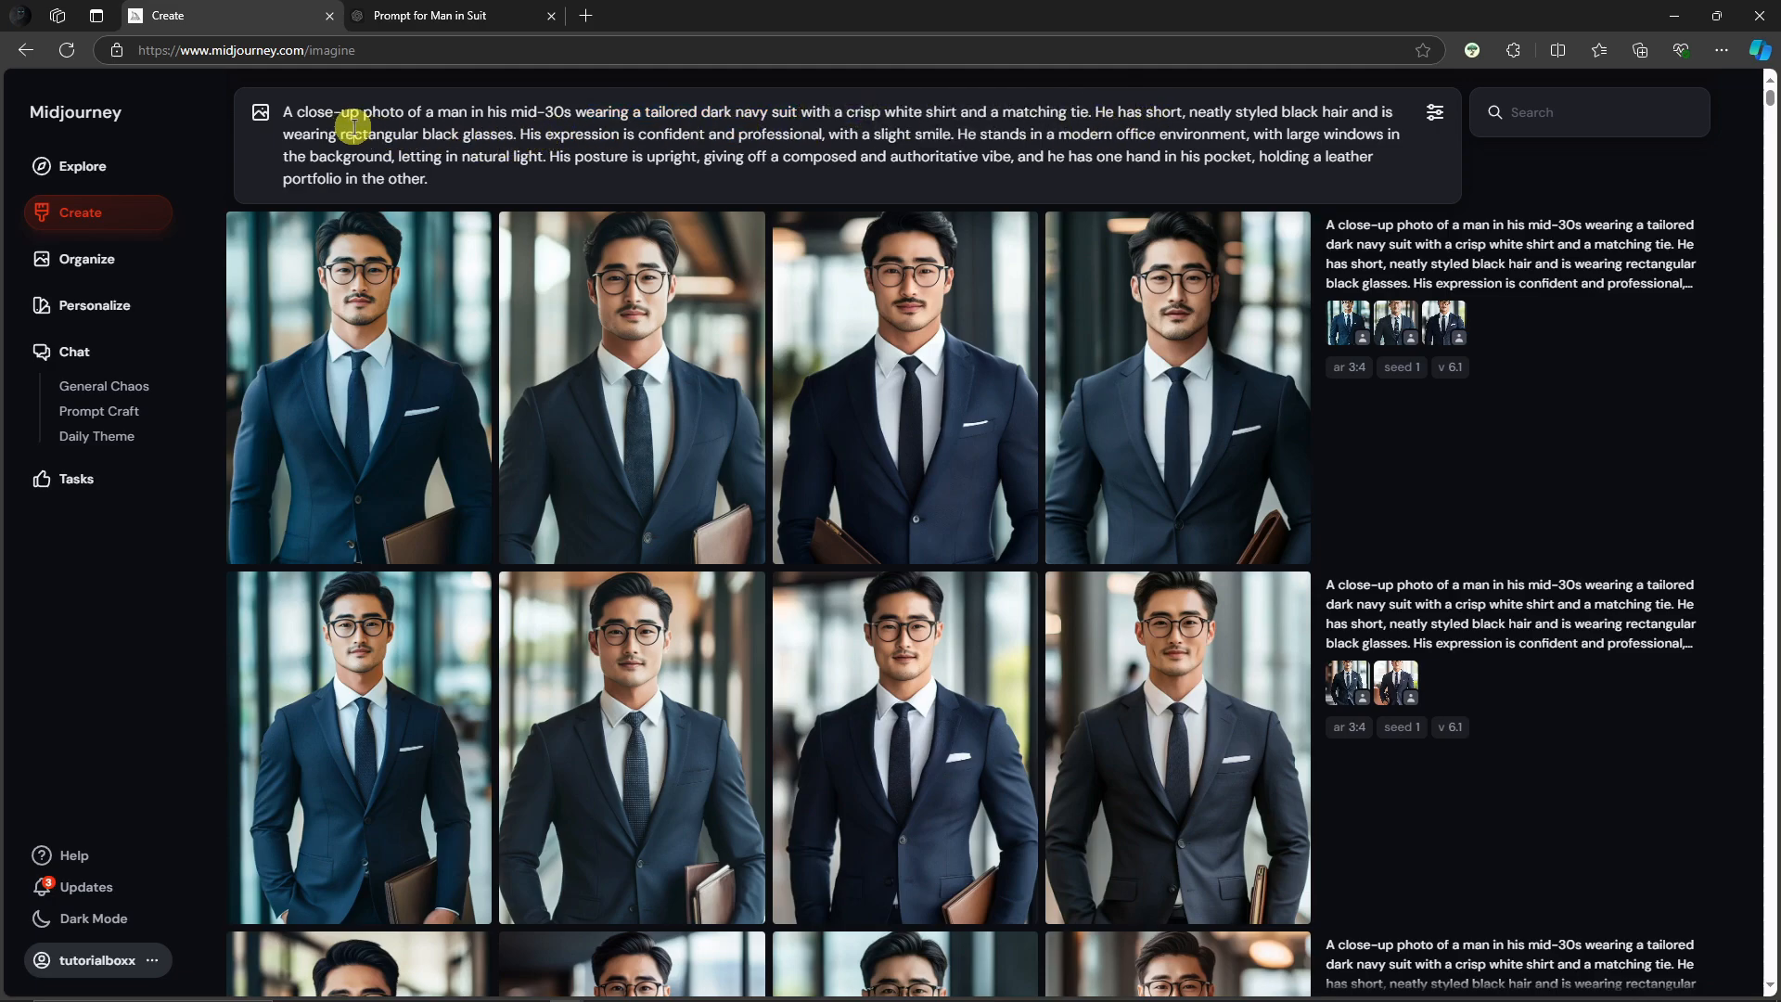
left_click_drag(354, 134, 1113, 135)
left_click_drag(498, 192, 286, 116)
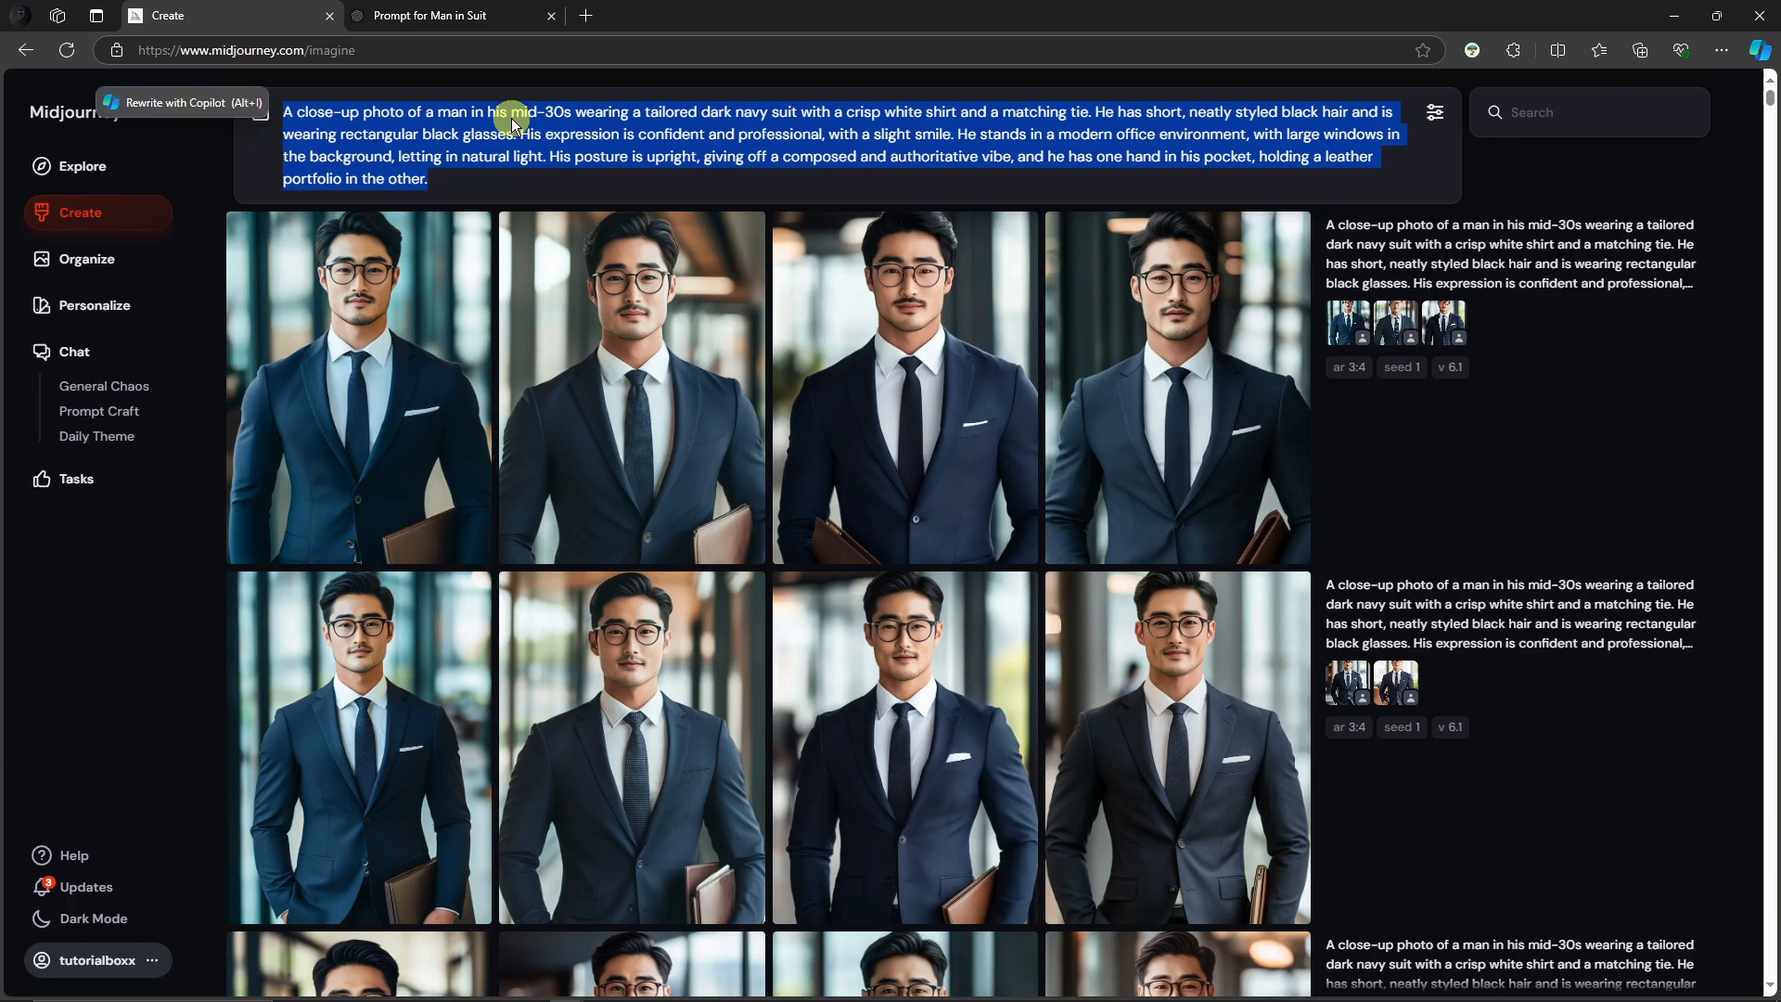
left_click(562, 127)
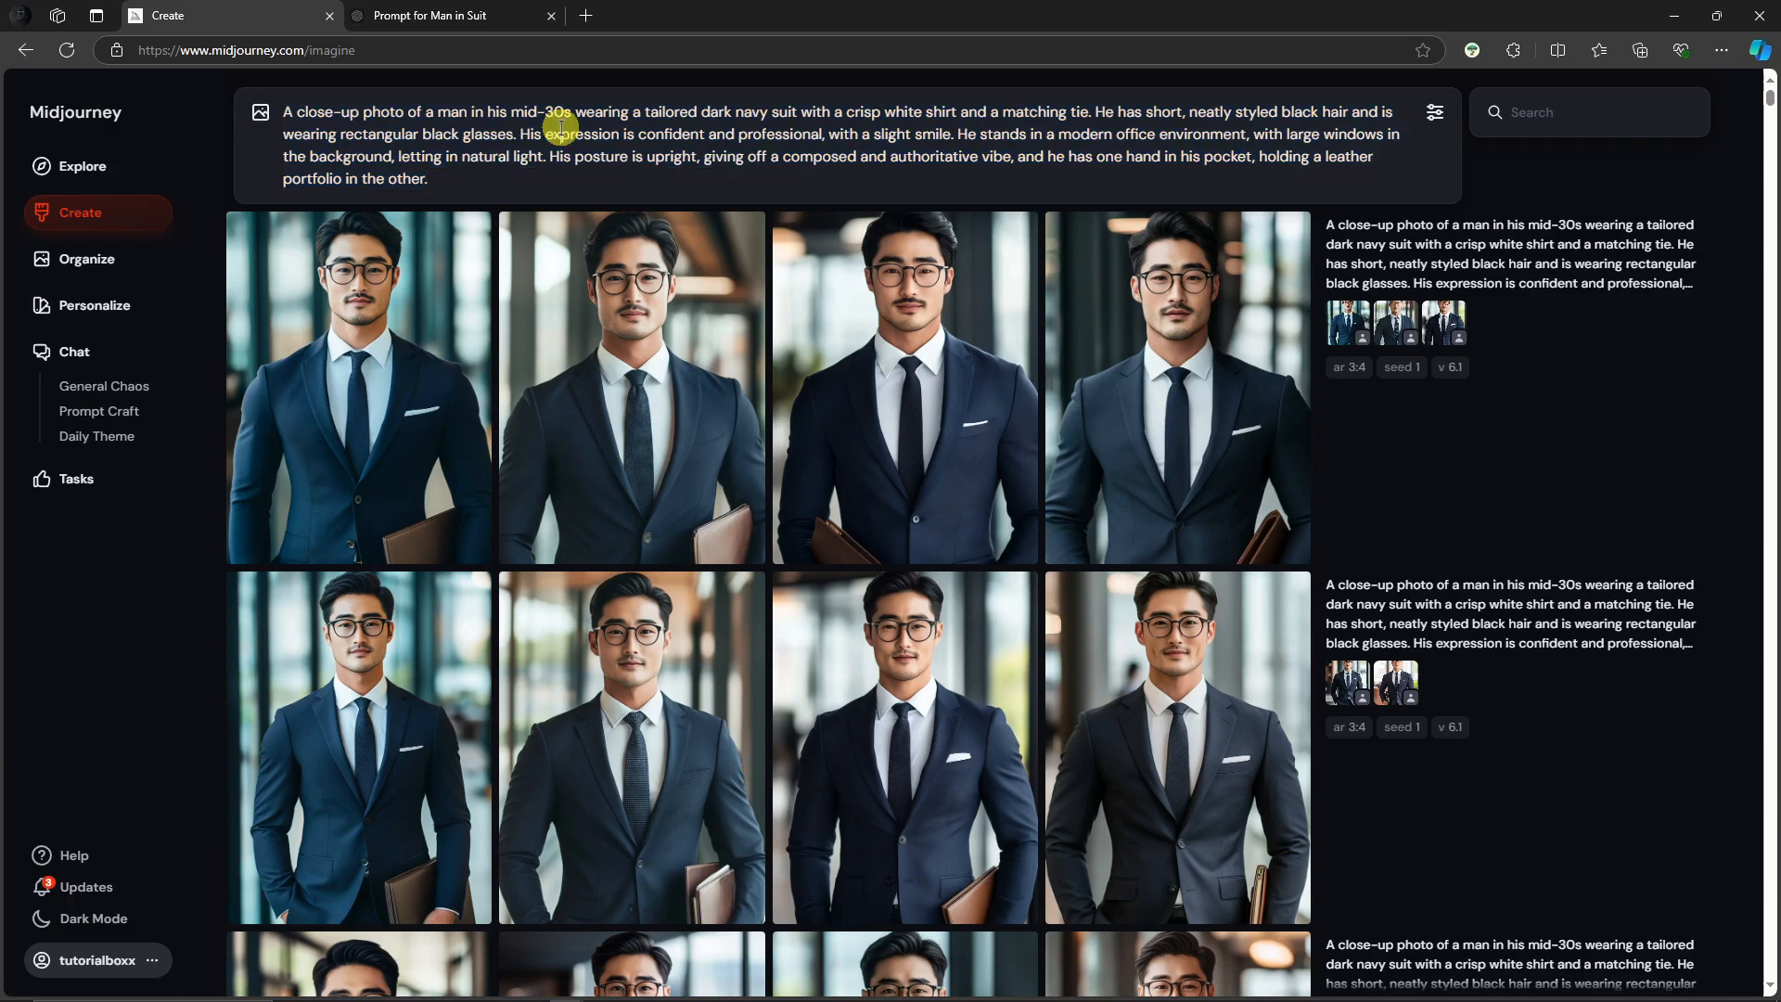
Examine the prompt's clothing, age, close-up, pocket and portfolio details.
left_click_drag(576, 113, 935, 112)
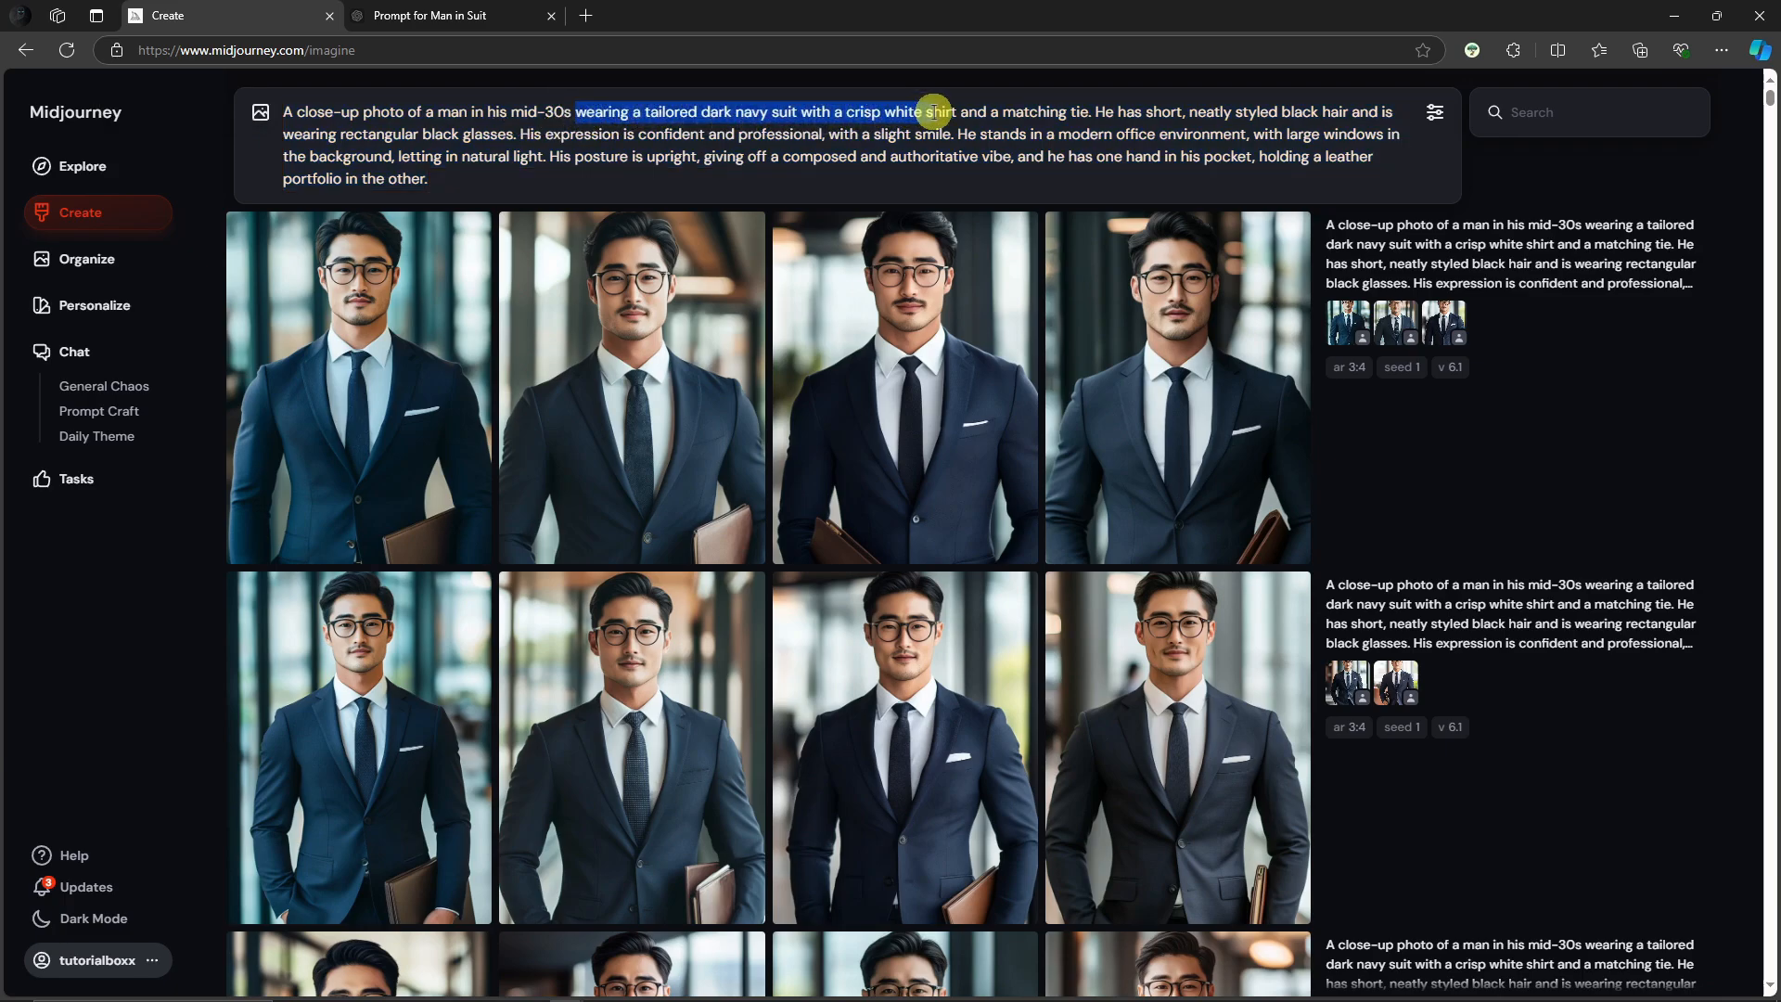
left_click(553, 119)
left_click_drag(546, 114, 573, 115)
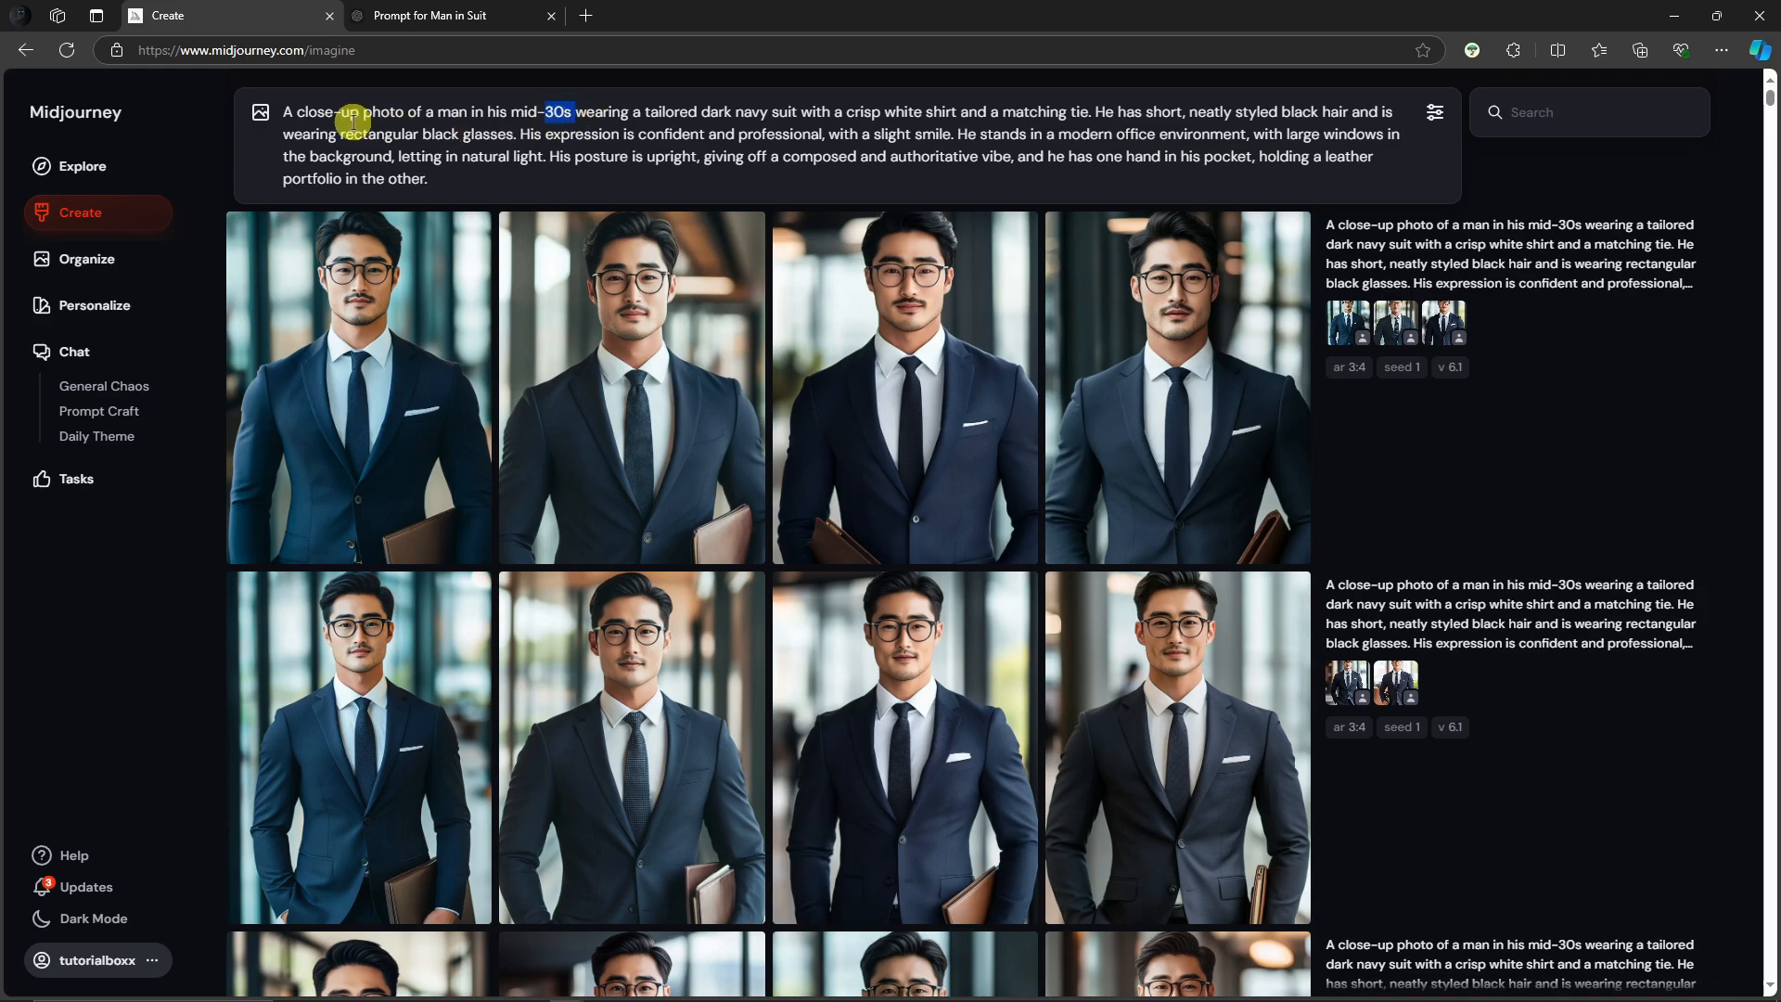
left_click_drag(293, 113, 362, 113)
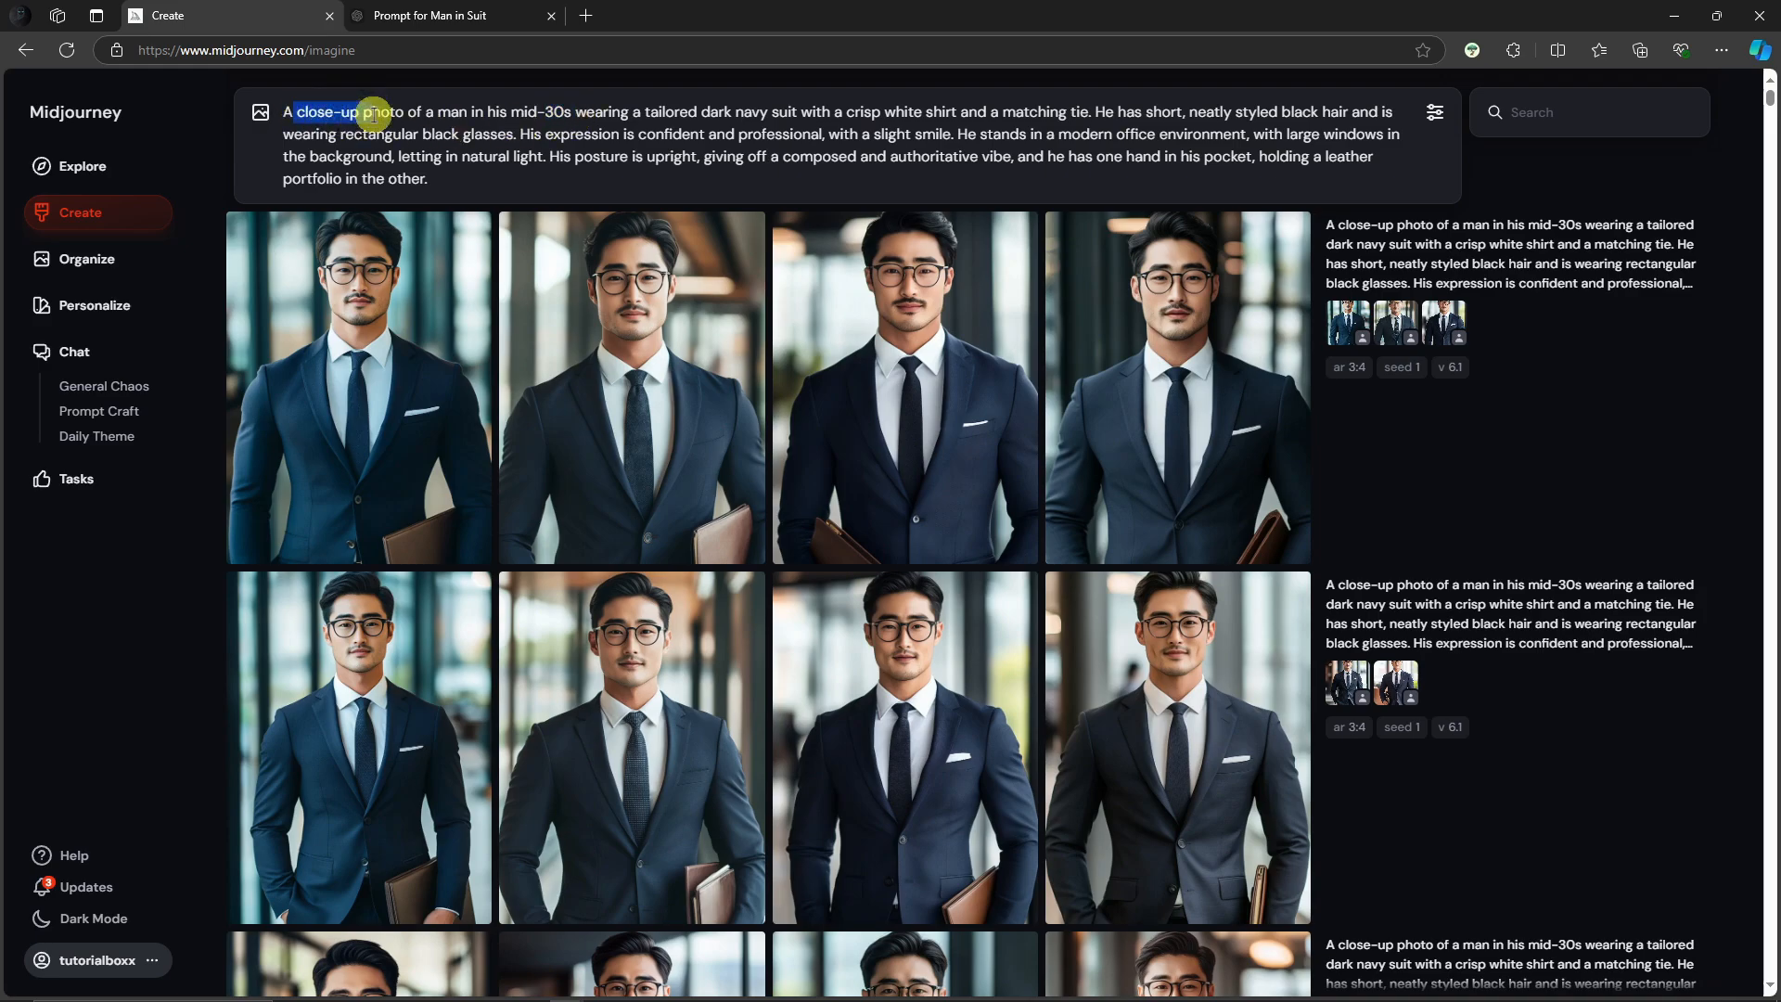
left_click(568, 125)
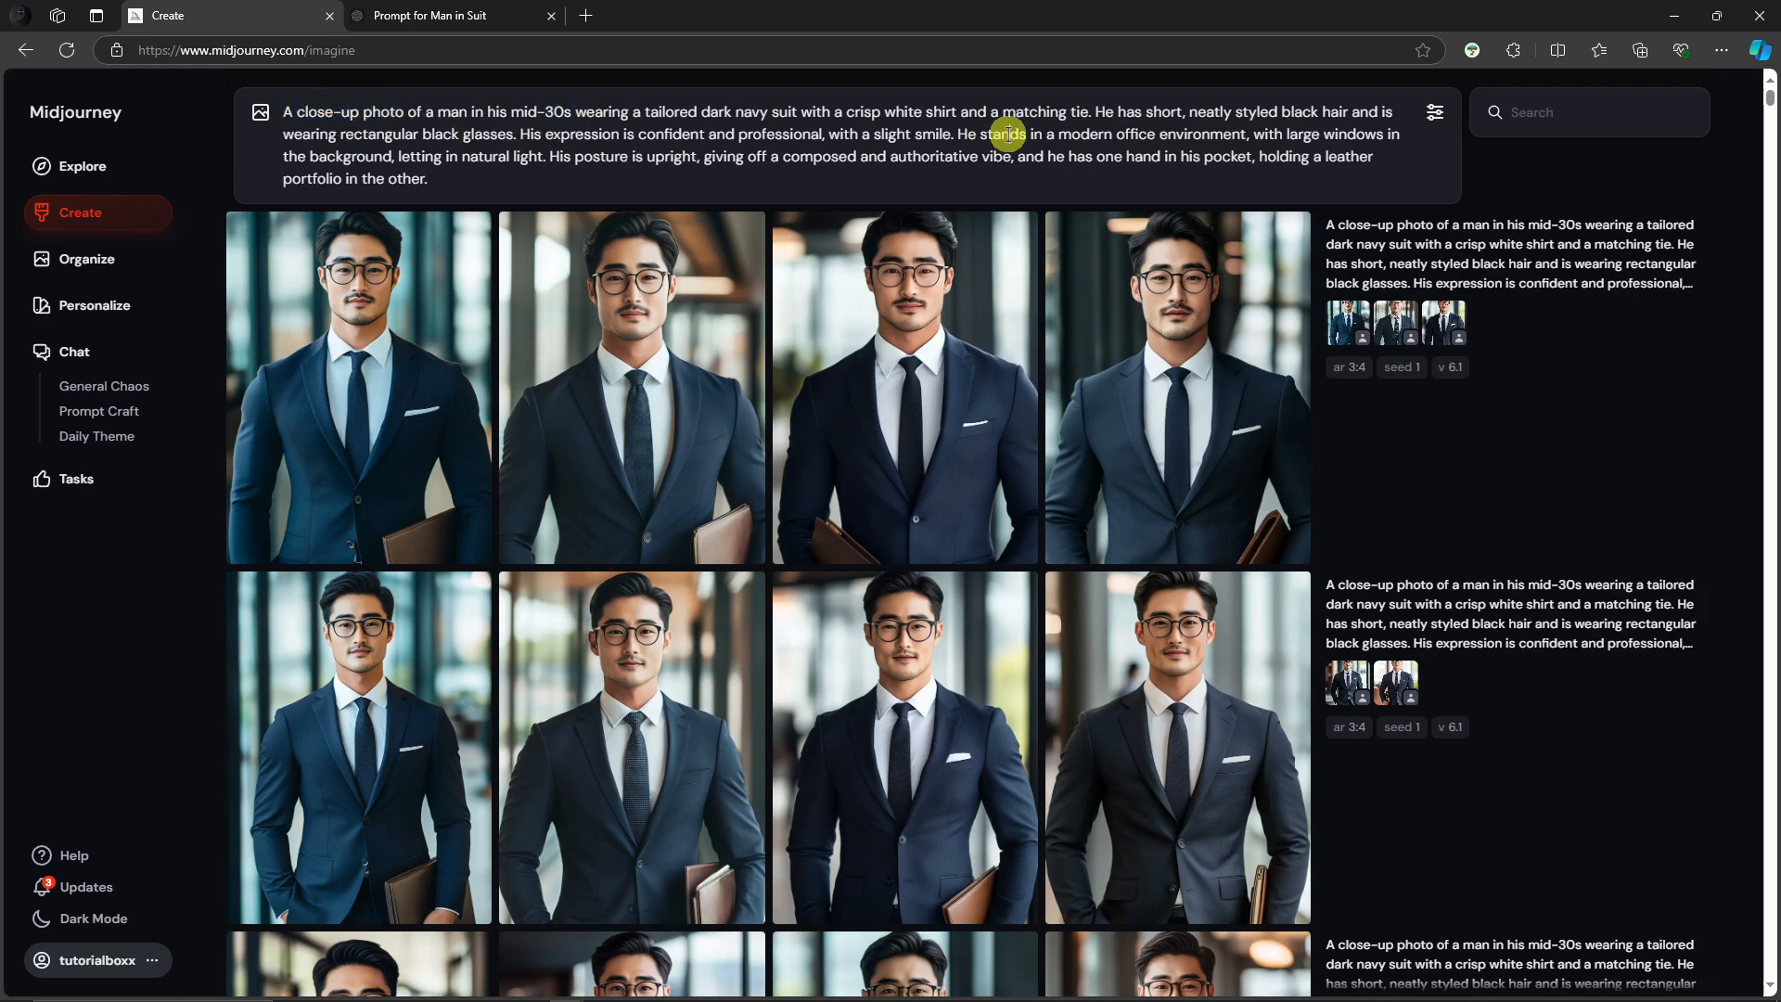
left_click_drag(1178, 156, 1260, 156)
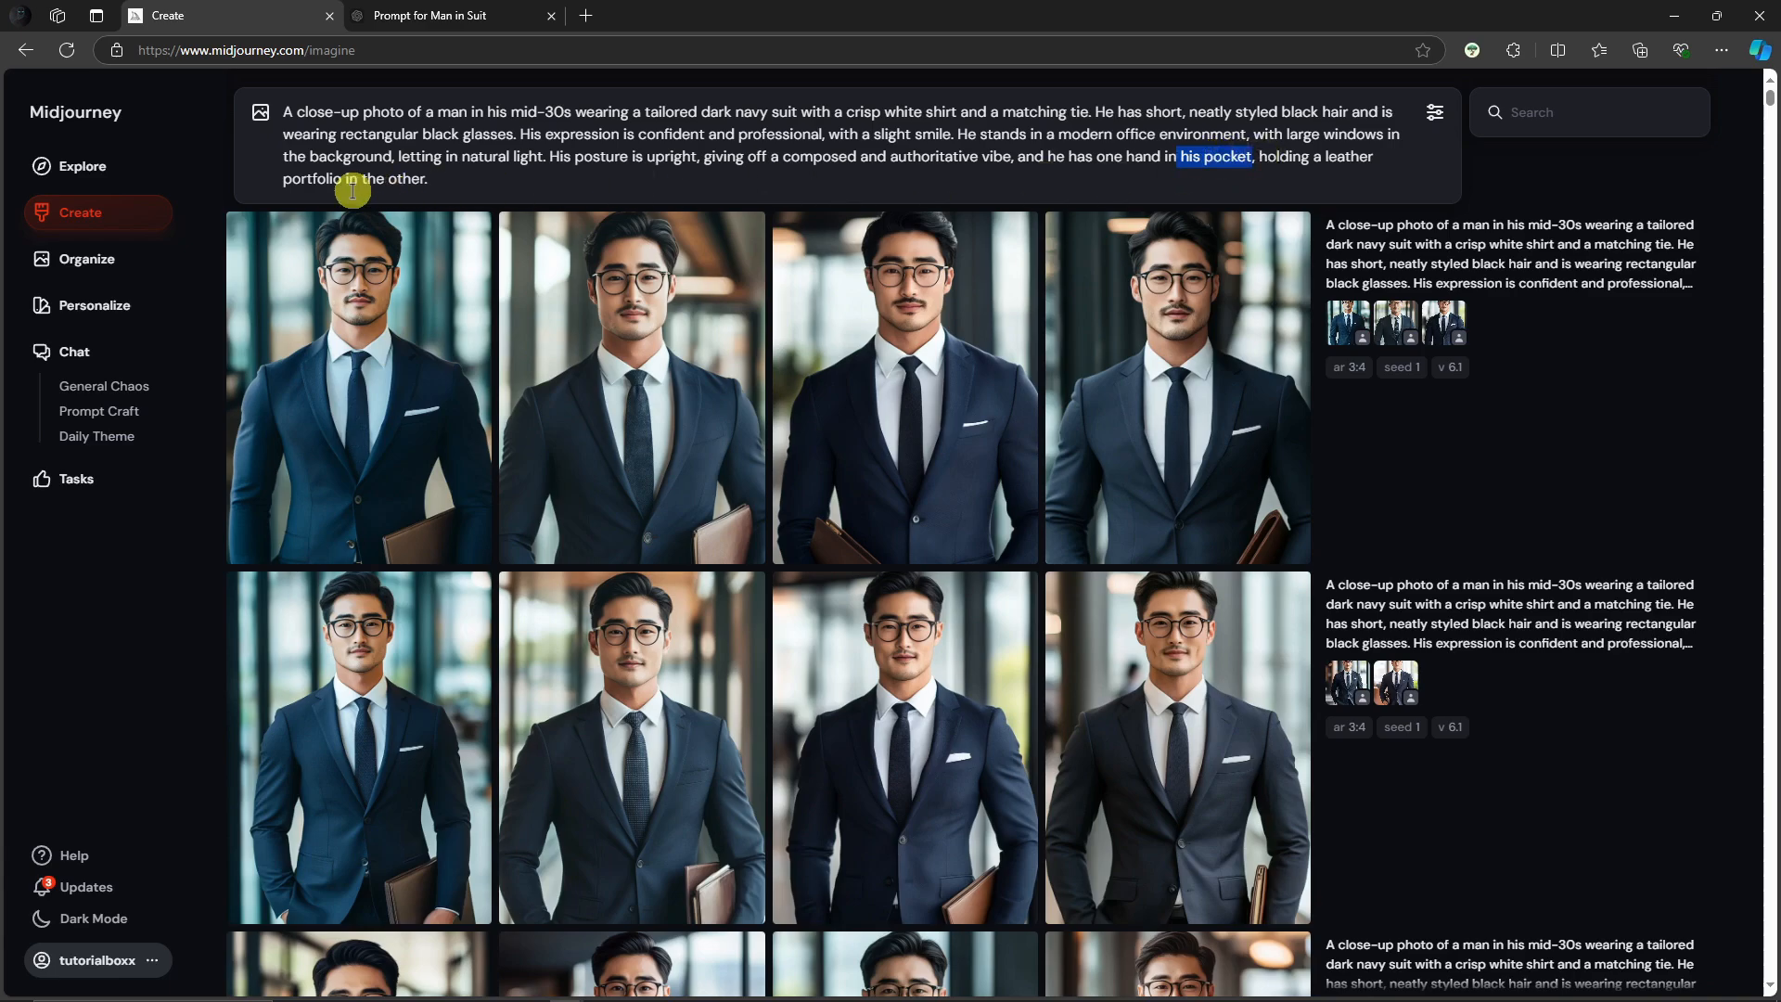
left_click_drag(292, 178, 425, 178)
left_click(770, 153)
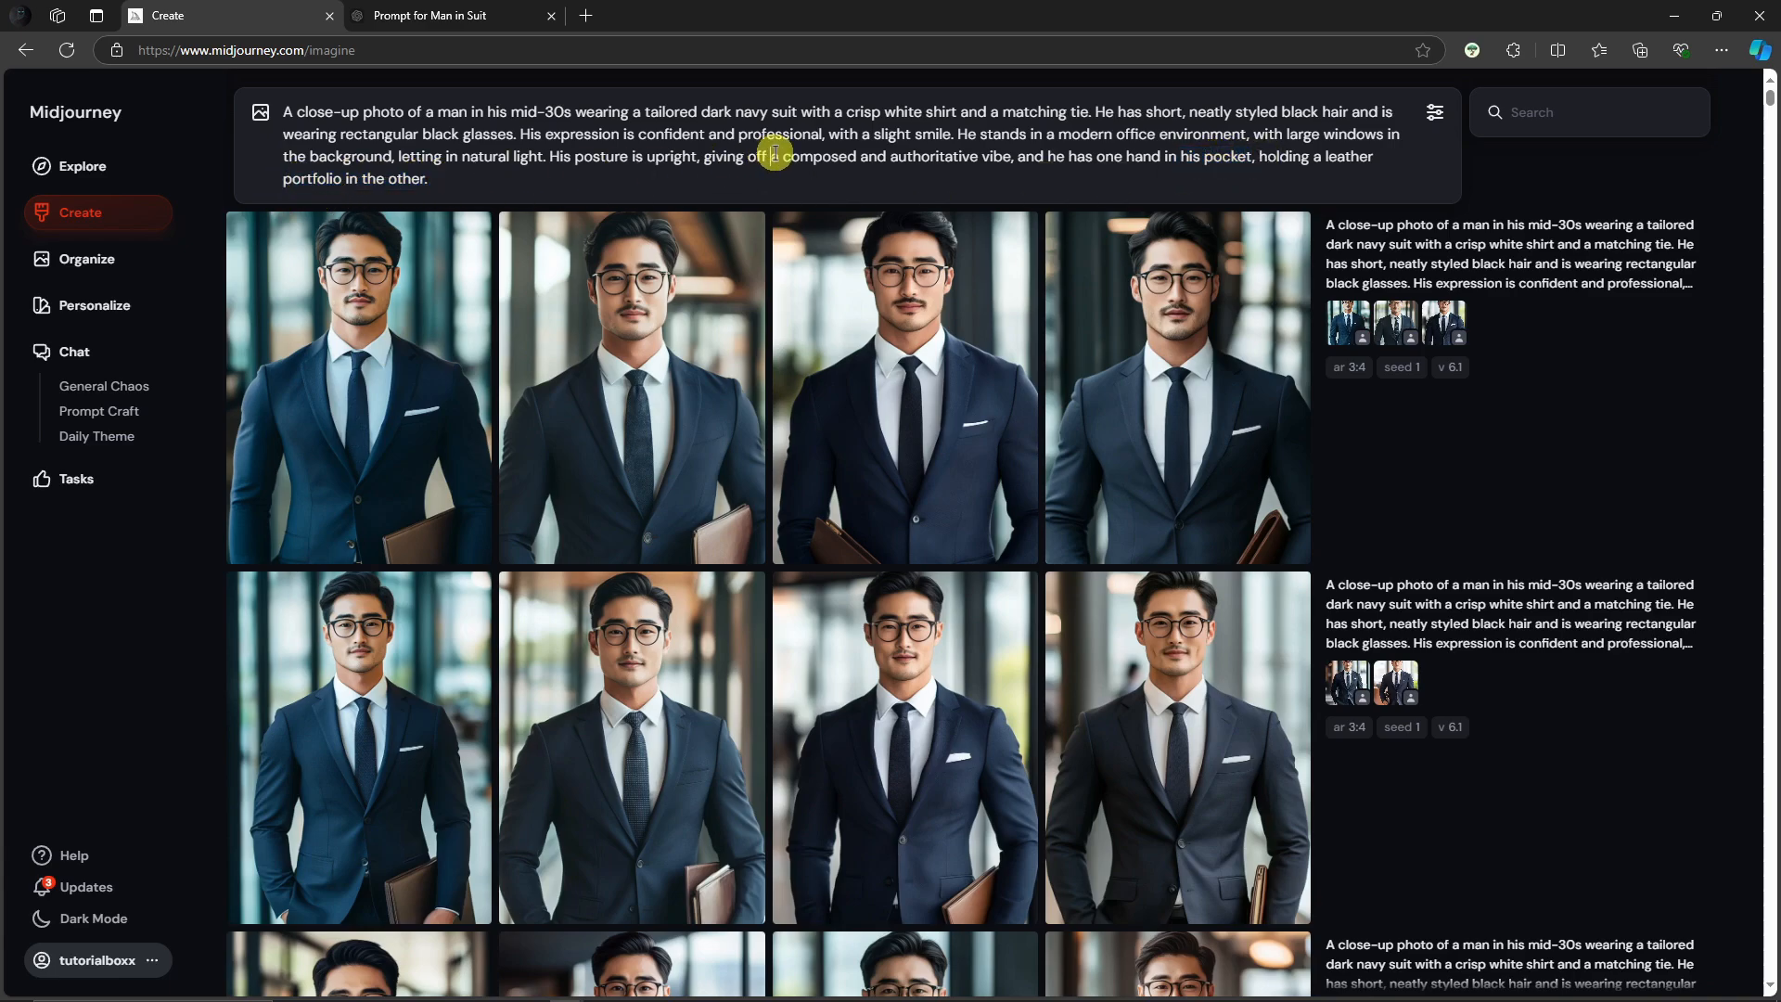
Switch to the photo viewer and read the enlarged Prompt Framework Template in 3.jpg.
left_click(773, 988)
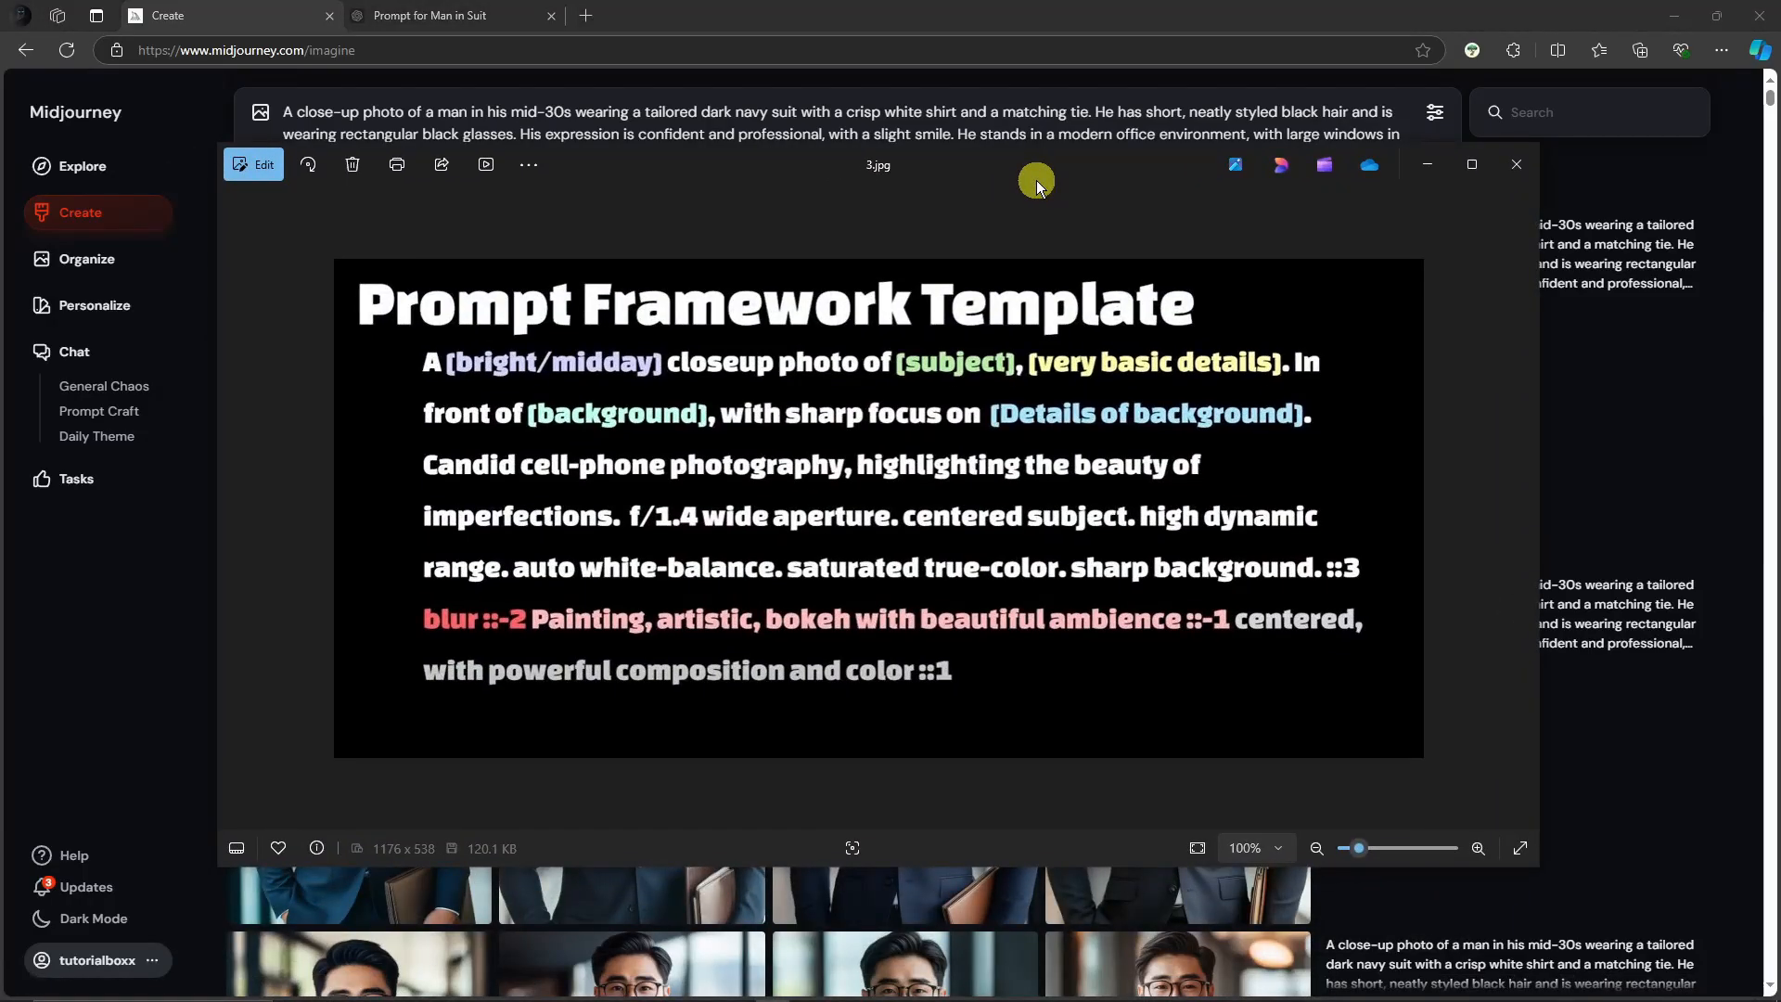
scroll(1061, 326, "up", 2)
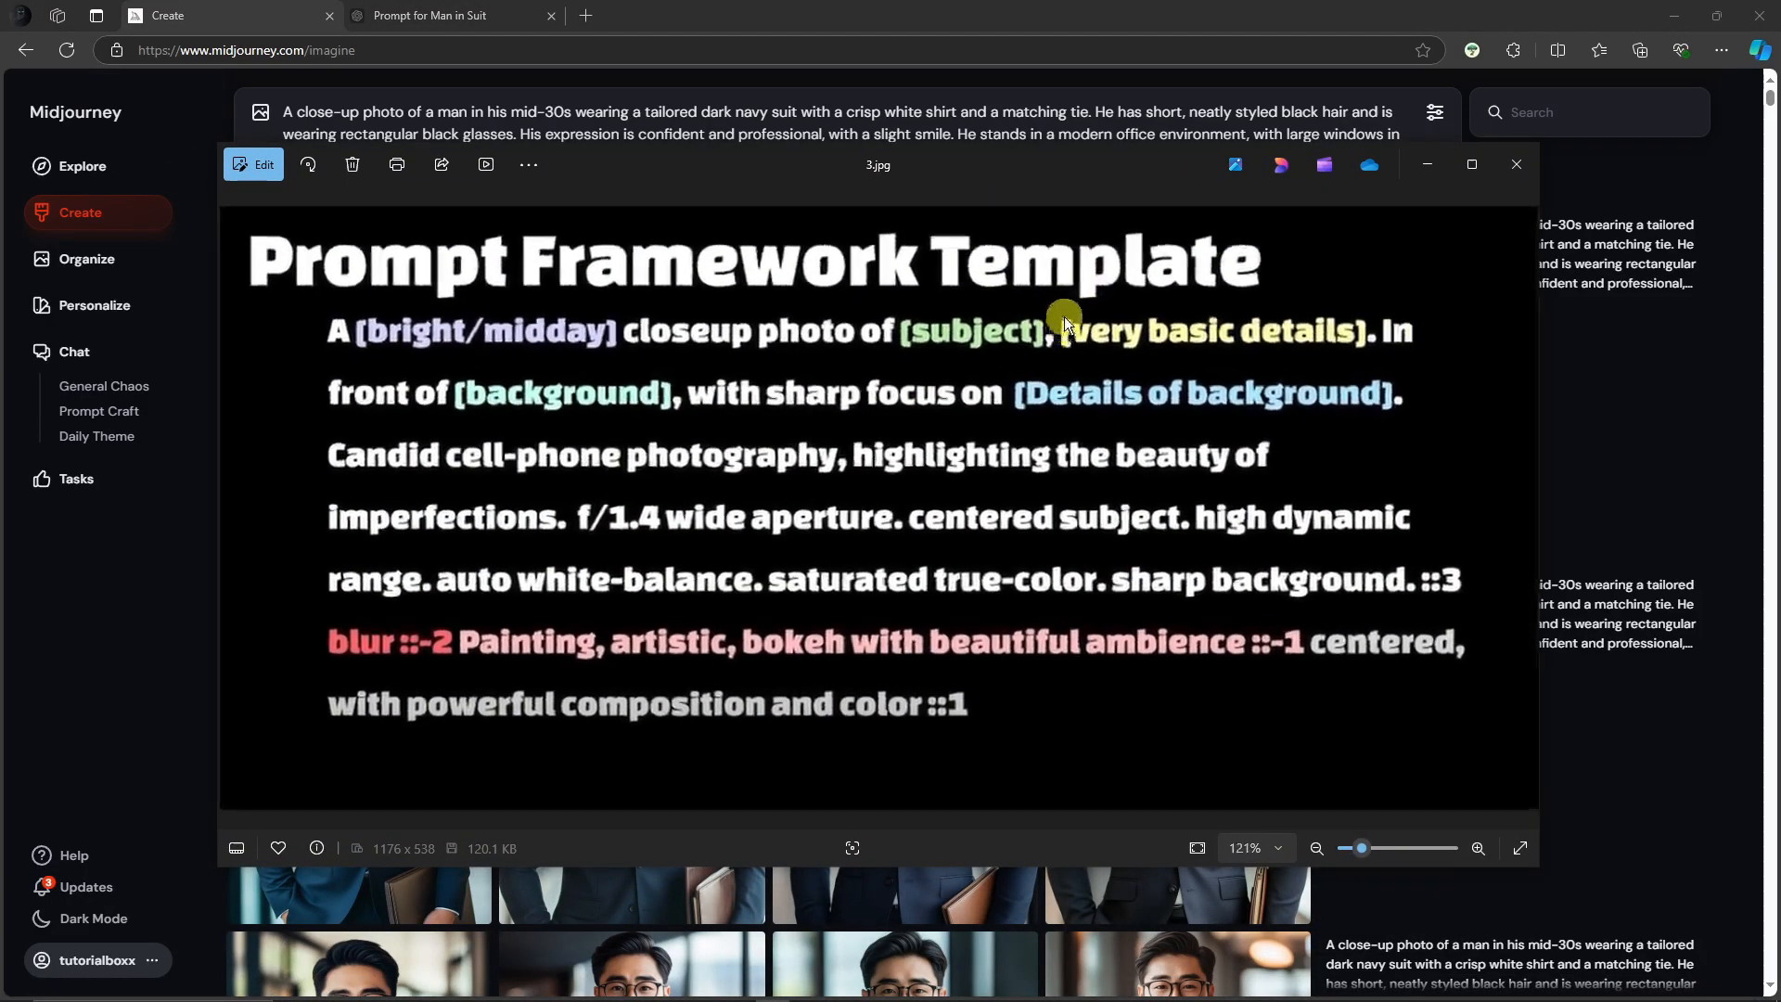
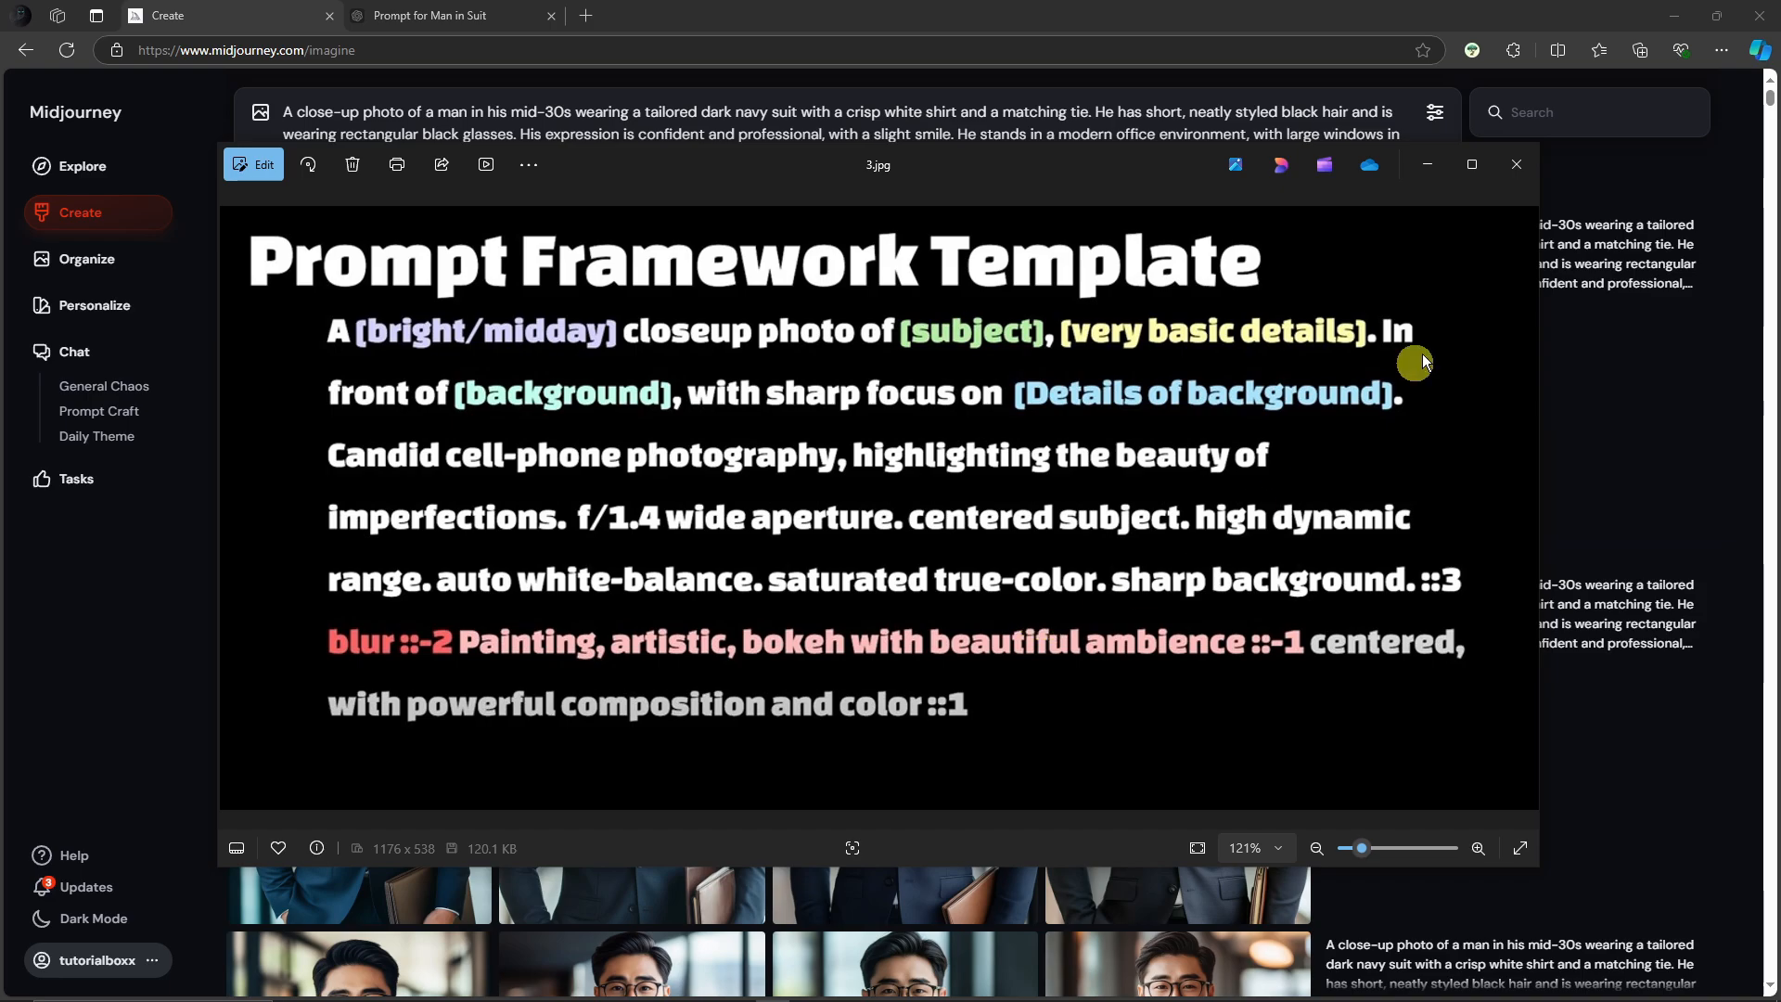
left_click(1428, 166)
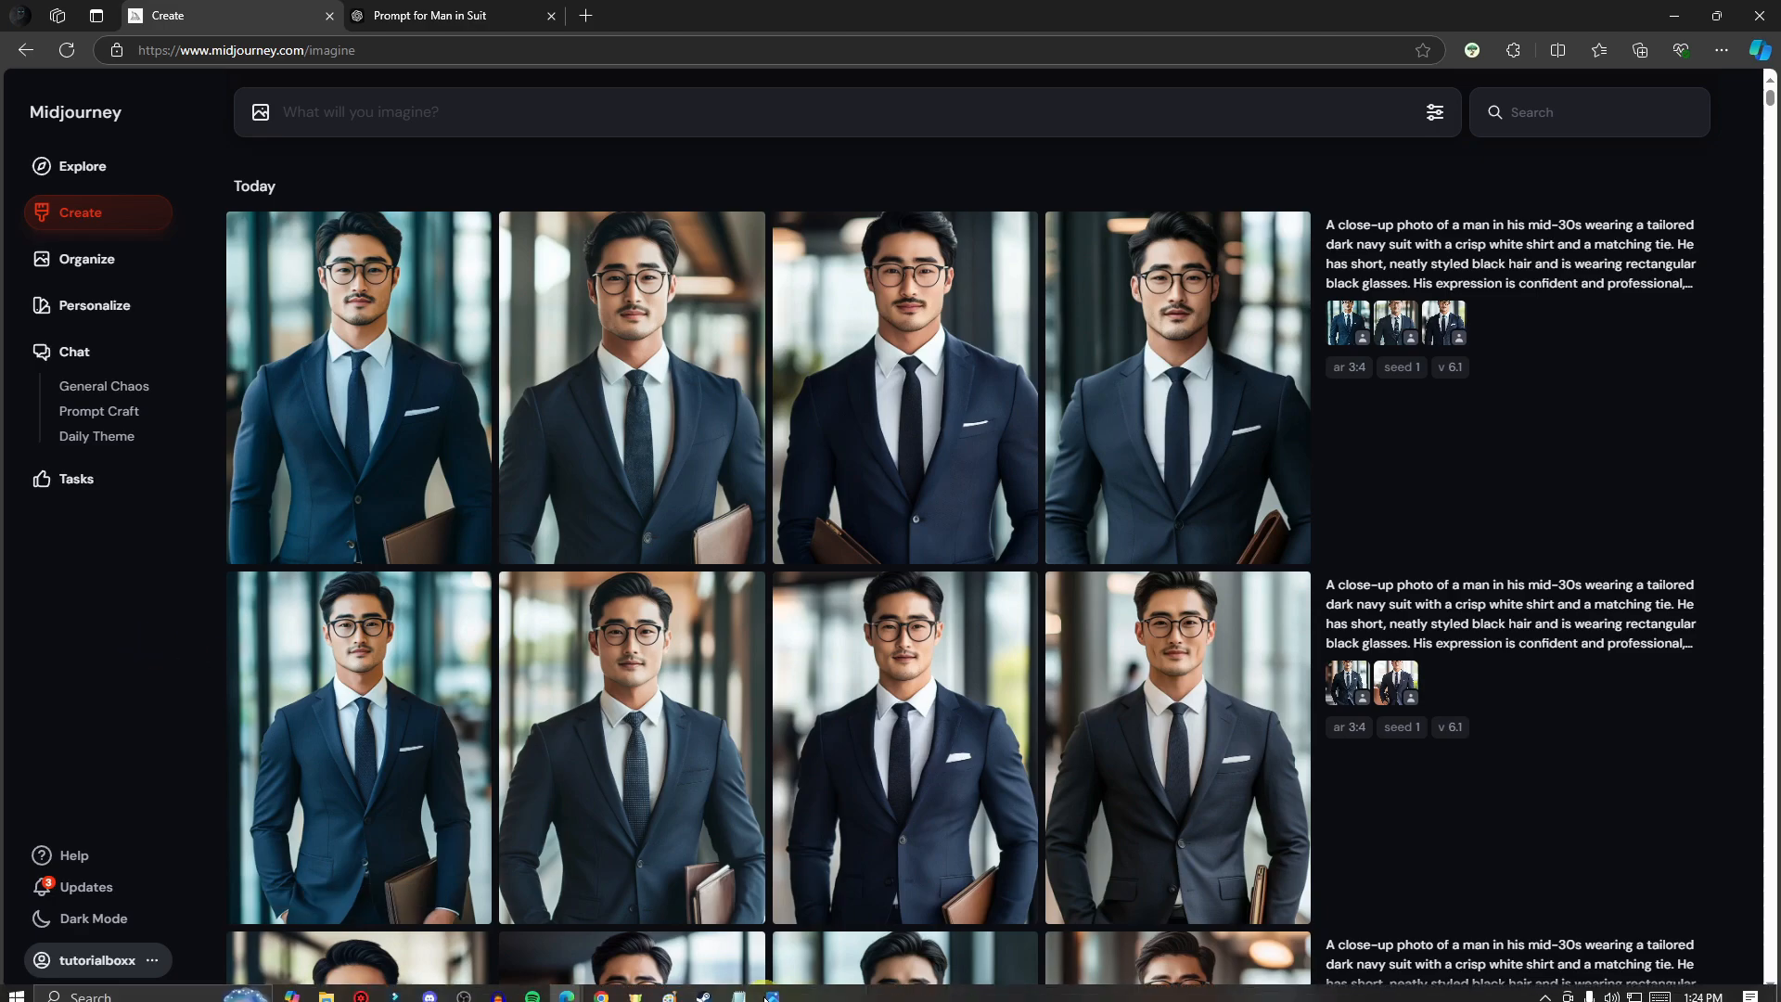
Copy the six-panel photo collage prompt of the old woman from Notepad into Midjourney's prompt bar.
left_click(740, 990)
key("ctrl+a")
key("ctrl+c")
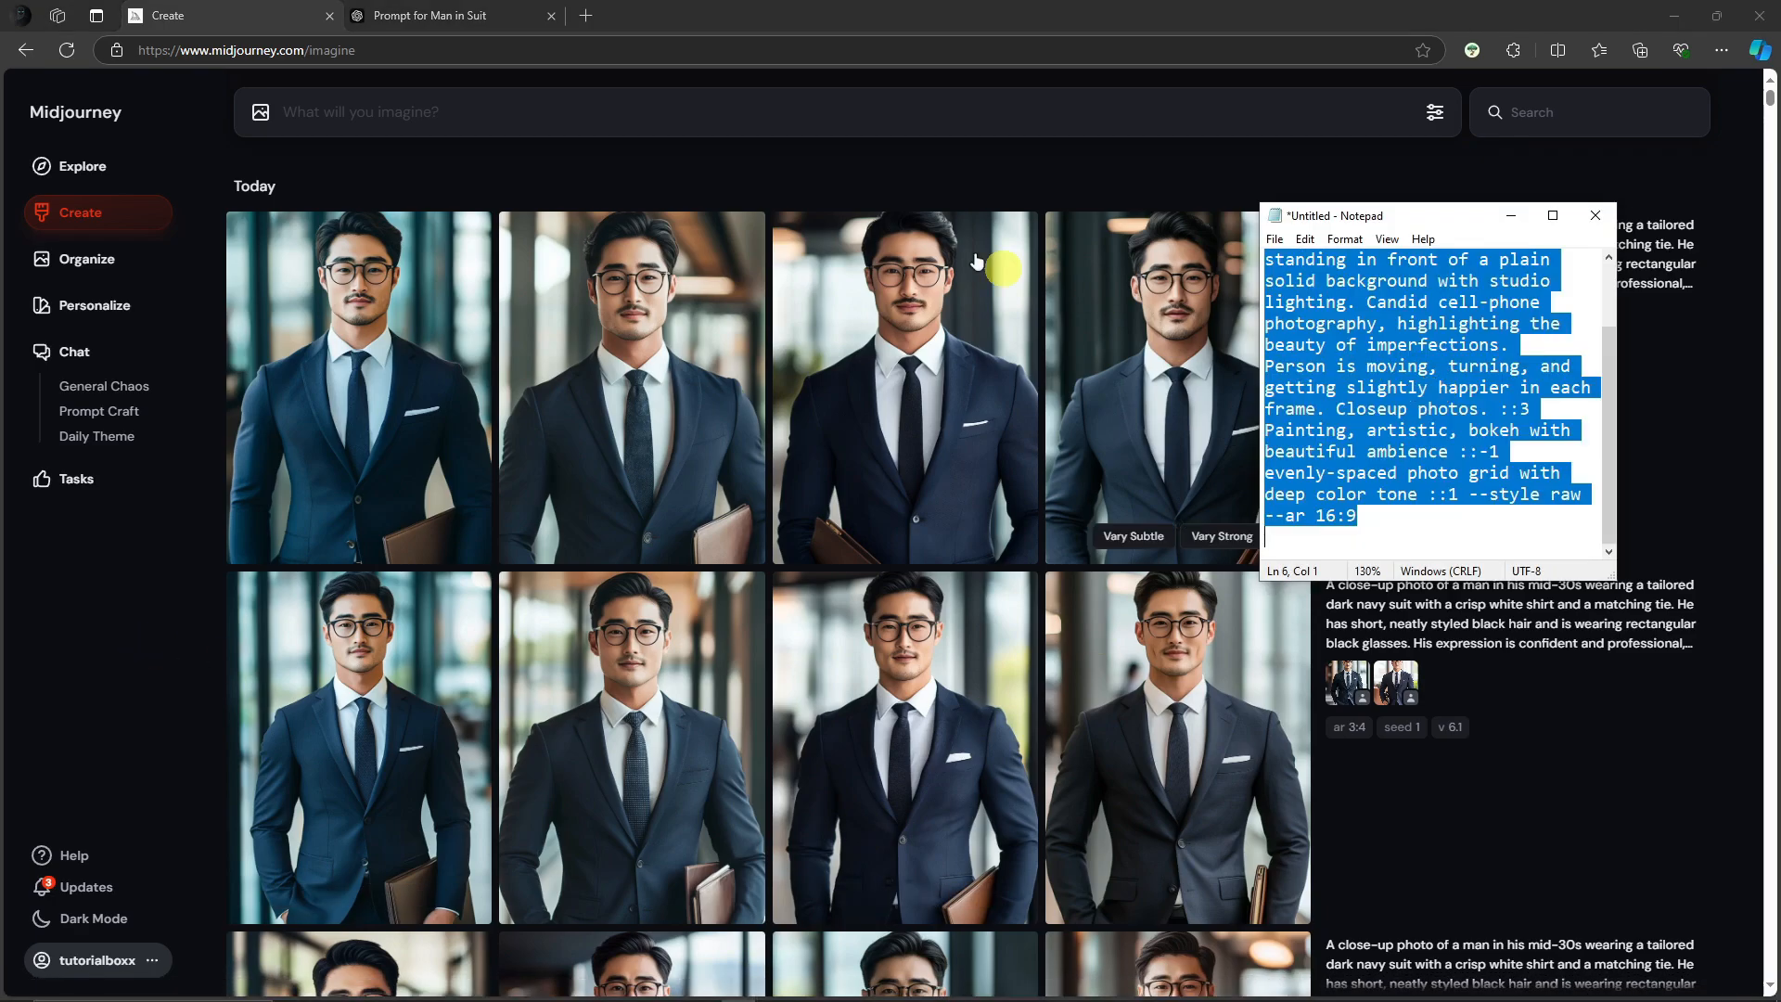
left_click(708, 113)
key("ctrl+v")
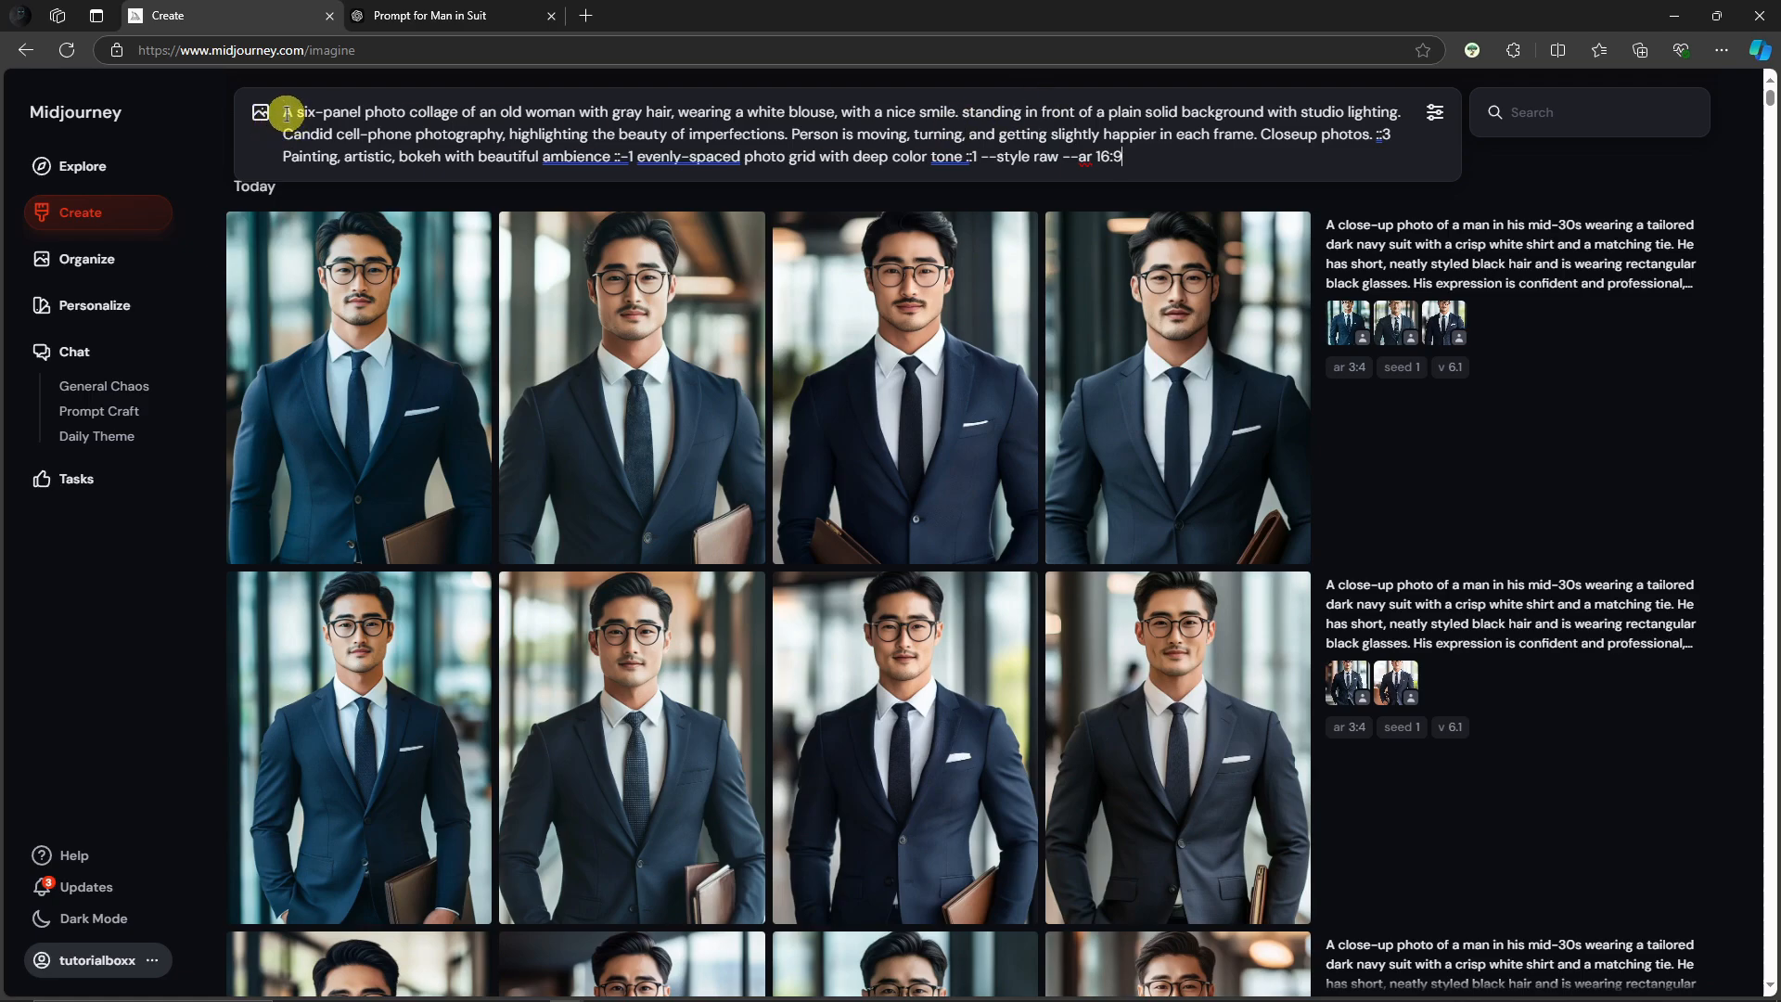
Review the six-panel collage wording and the woman's description in the prompt, and generate the images.
left_click_drag(278, 111, 1175, 148)
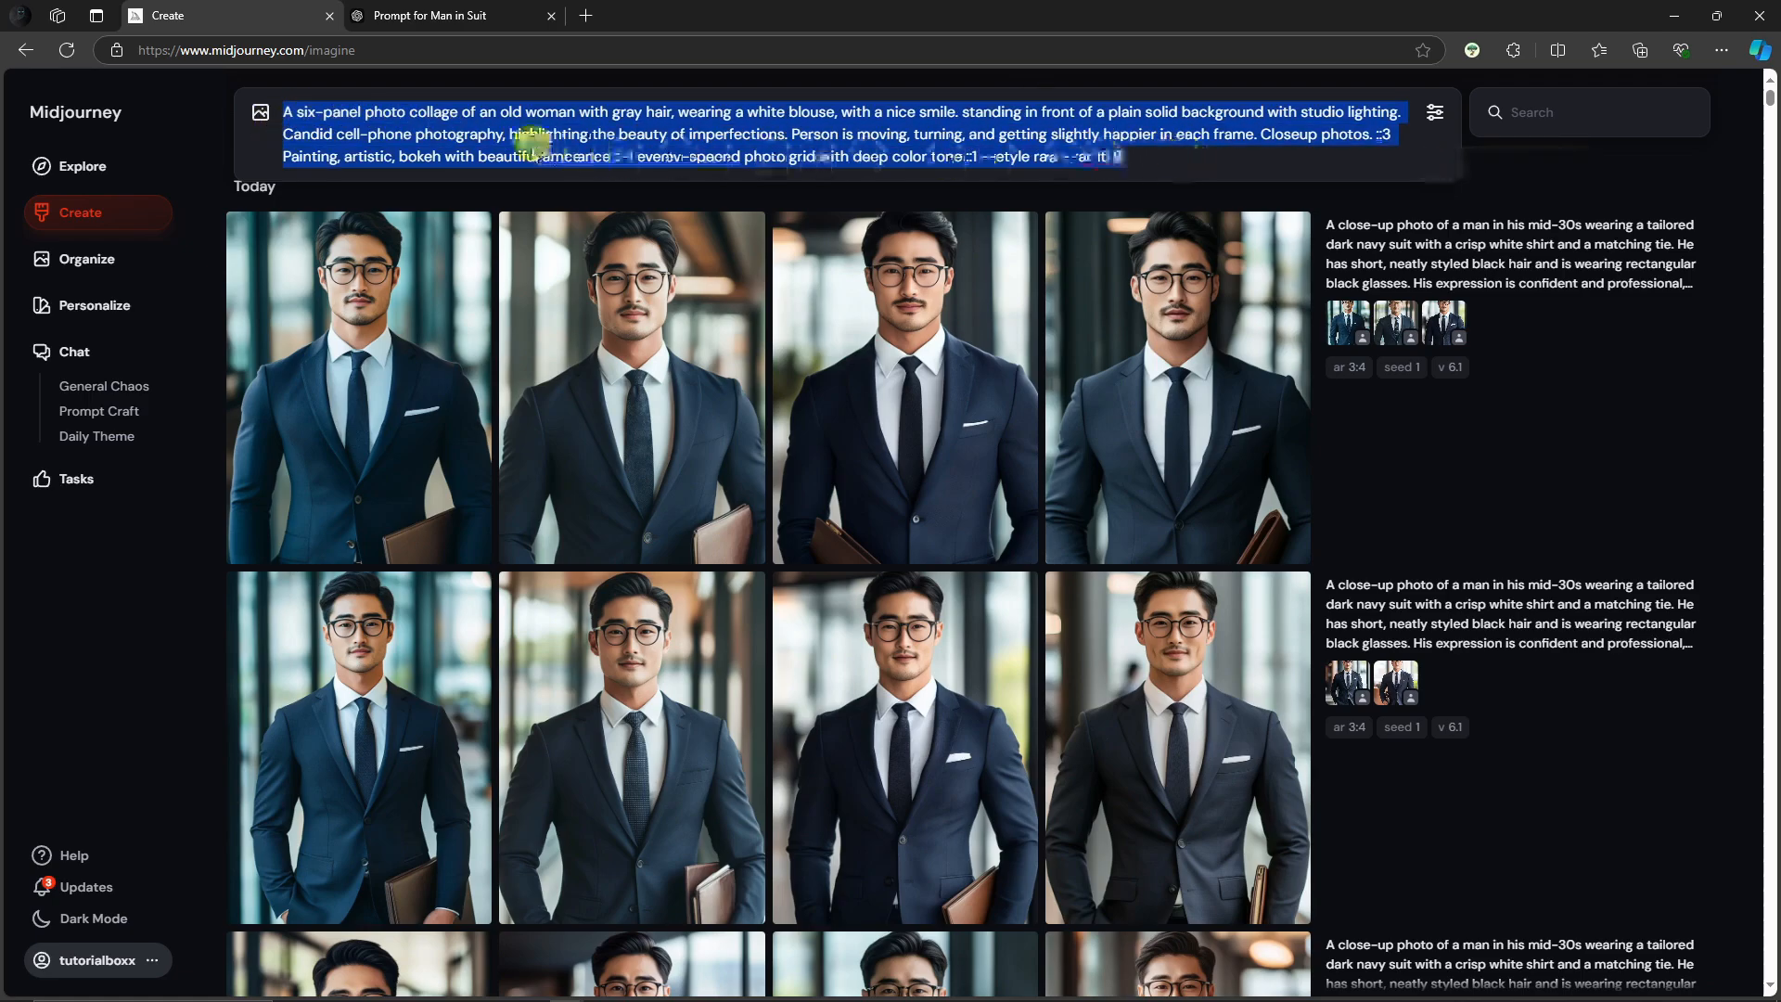
left_click_drag(297, 111, 438, 111)
left_click(596, 107)
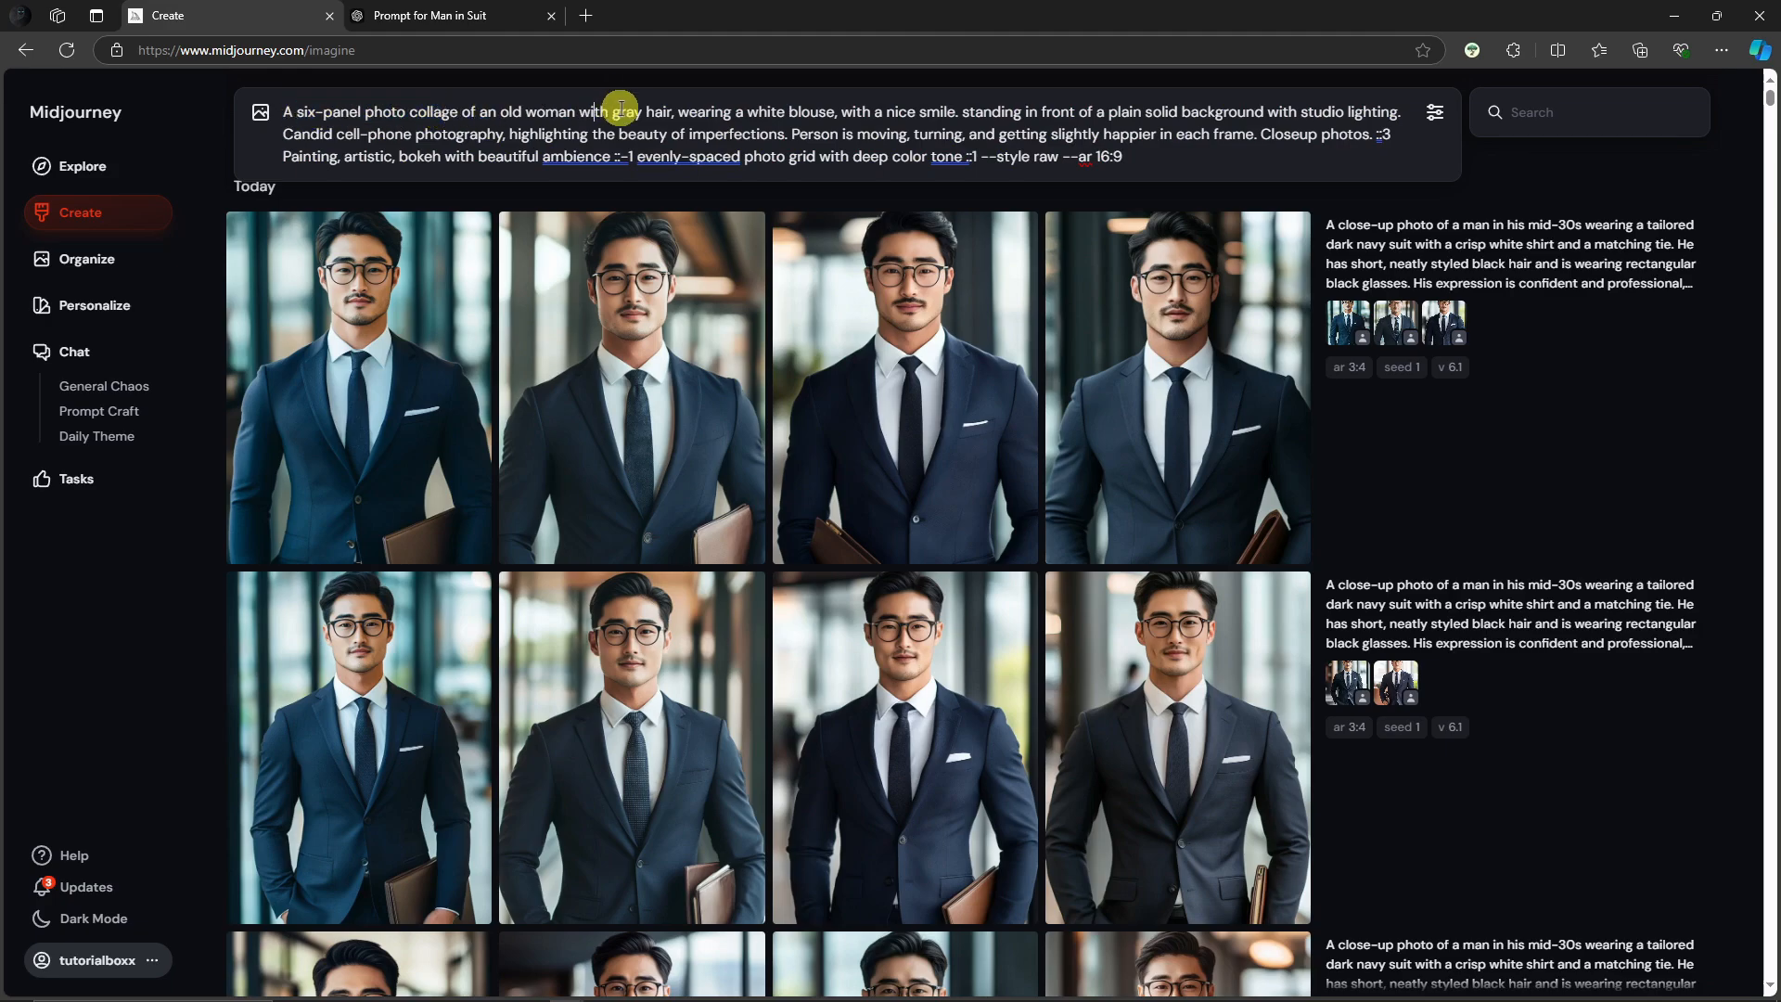
left_click_drag(609, 112, 960, 113)
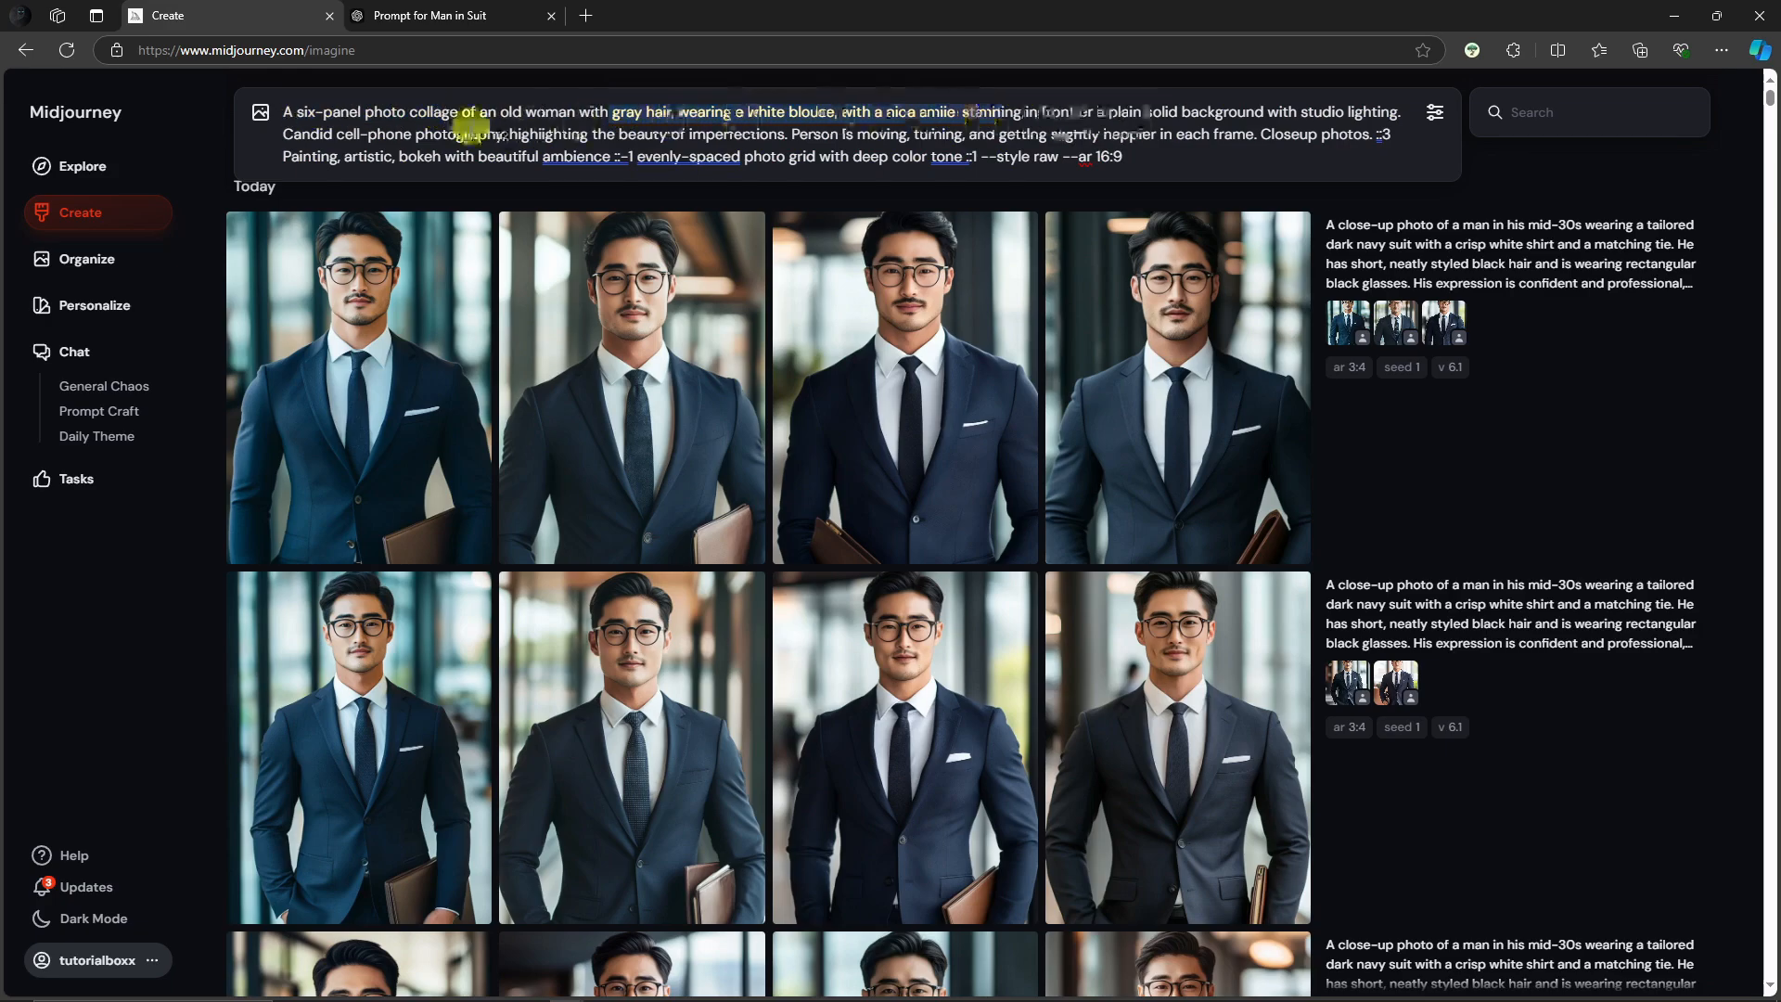
left_click(472, 125)
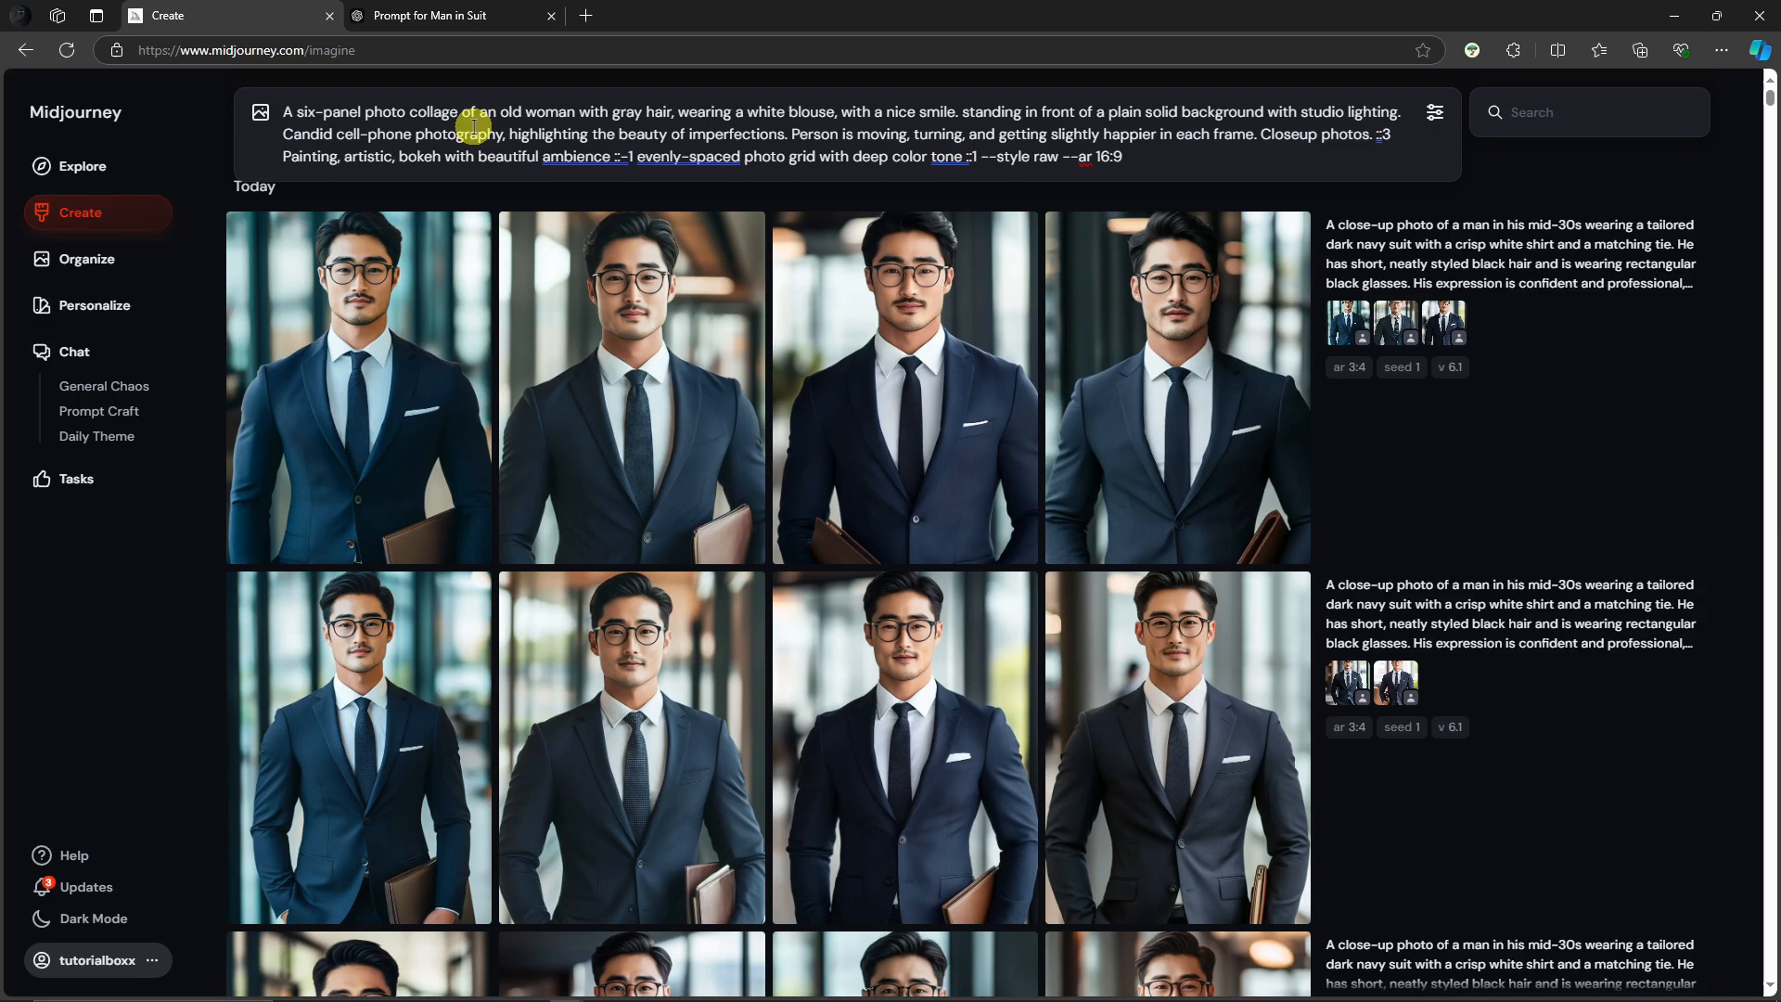
left_click_drag(292, 112, 450, 111)
left_click(634, 113)
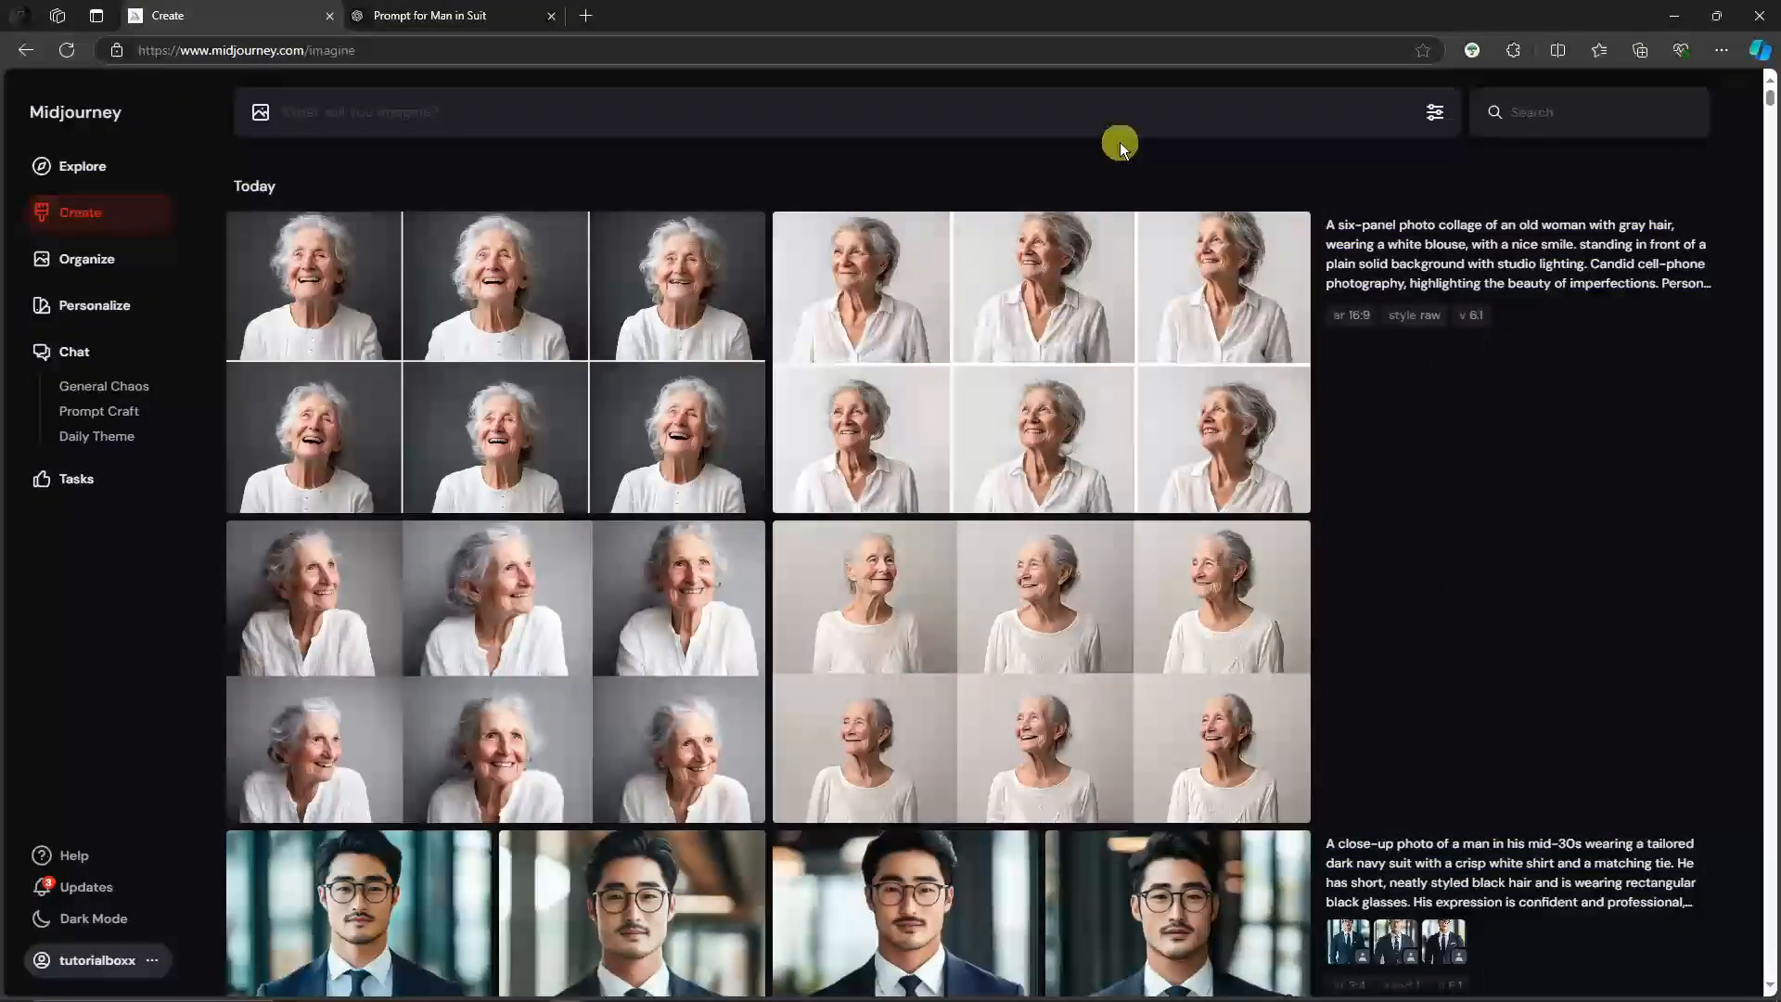
Enlarge the generated six-panel collages of the old woman and compare the character's consistency across them.
left_click(427, 286)
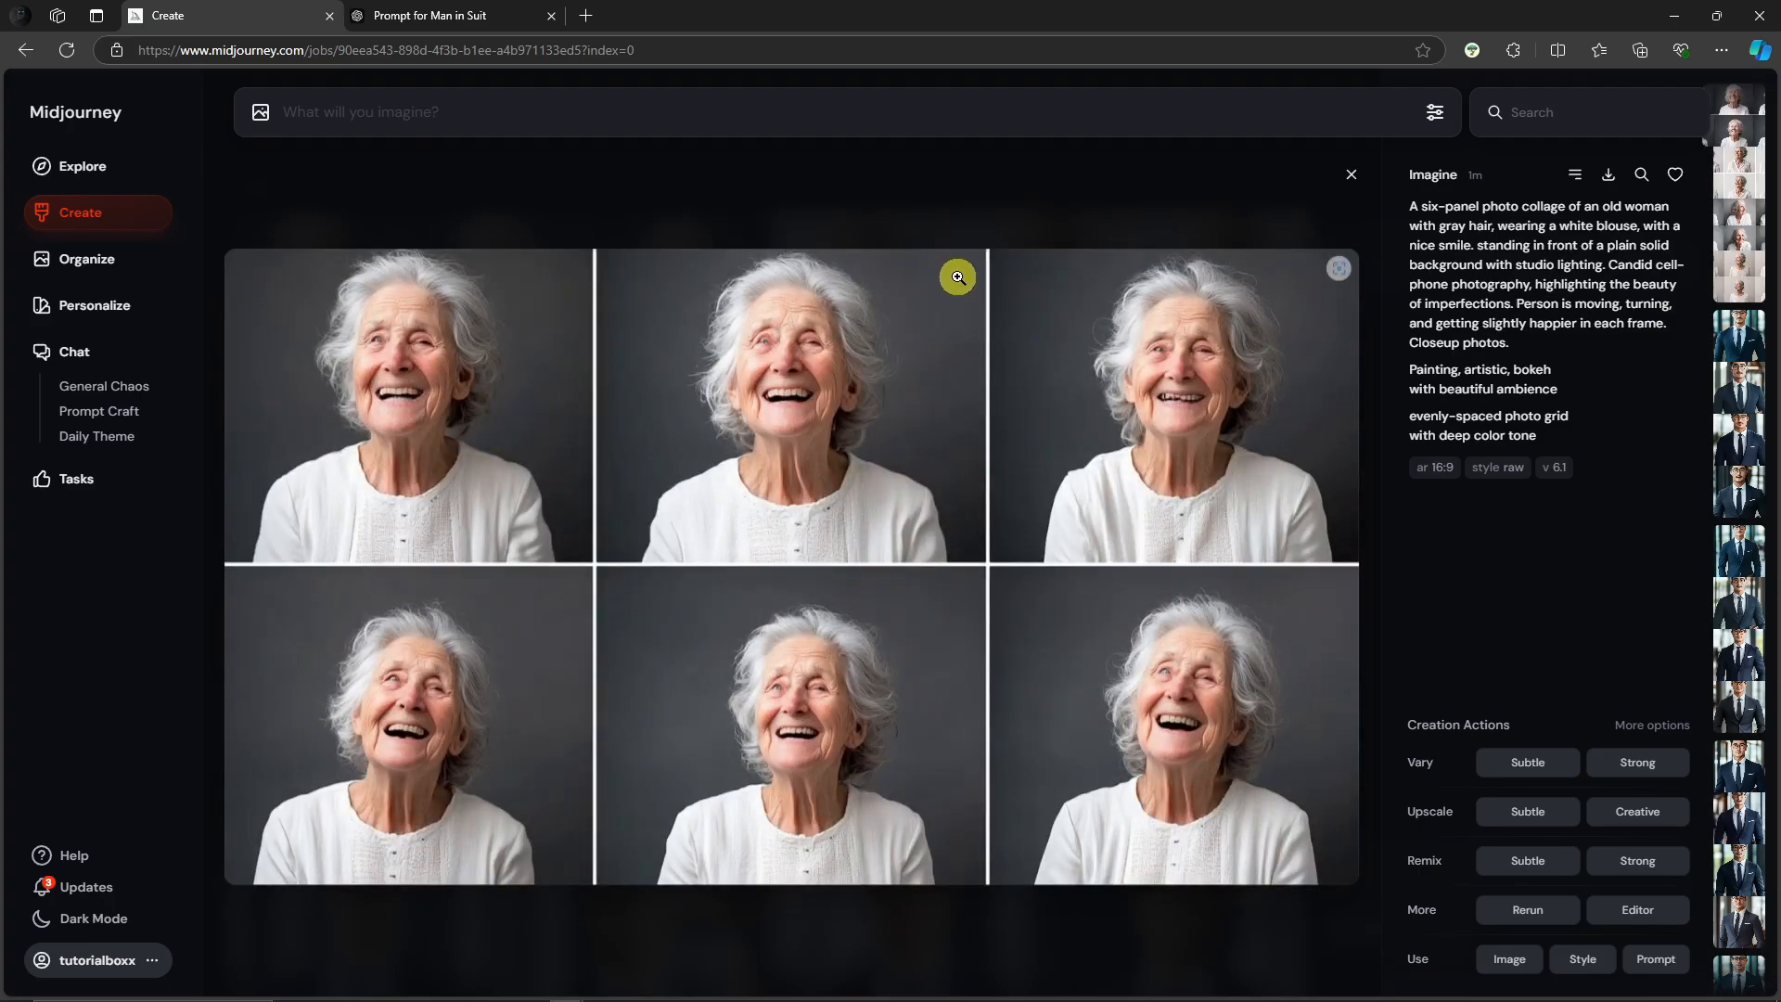
mouse_move(1536, 238)
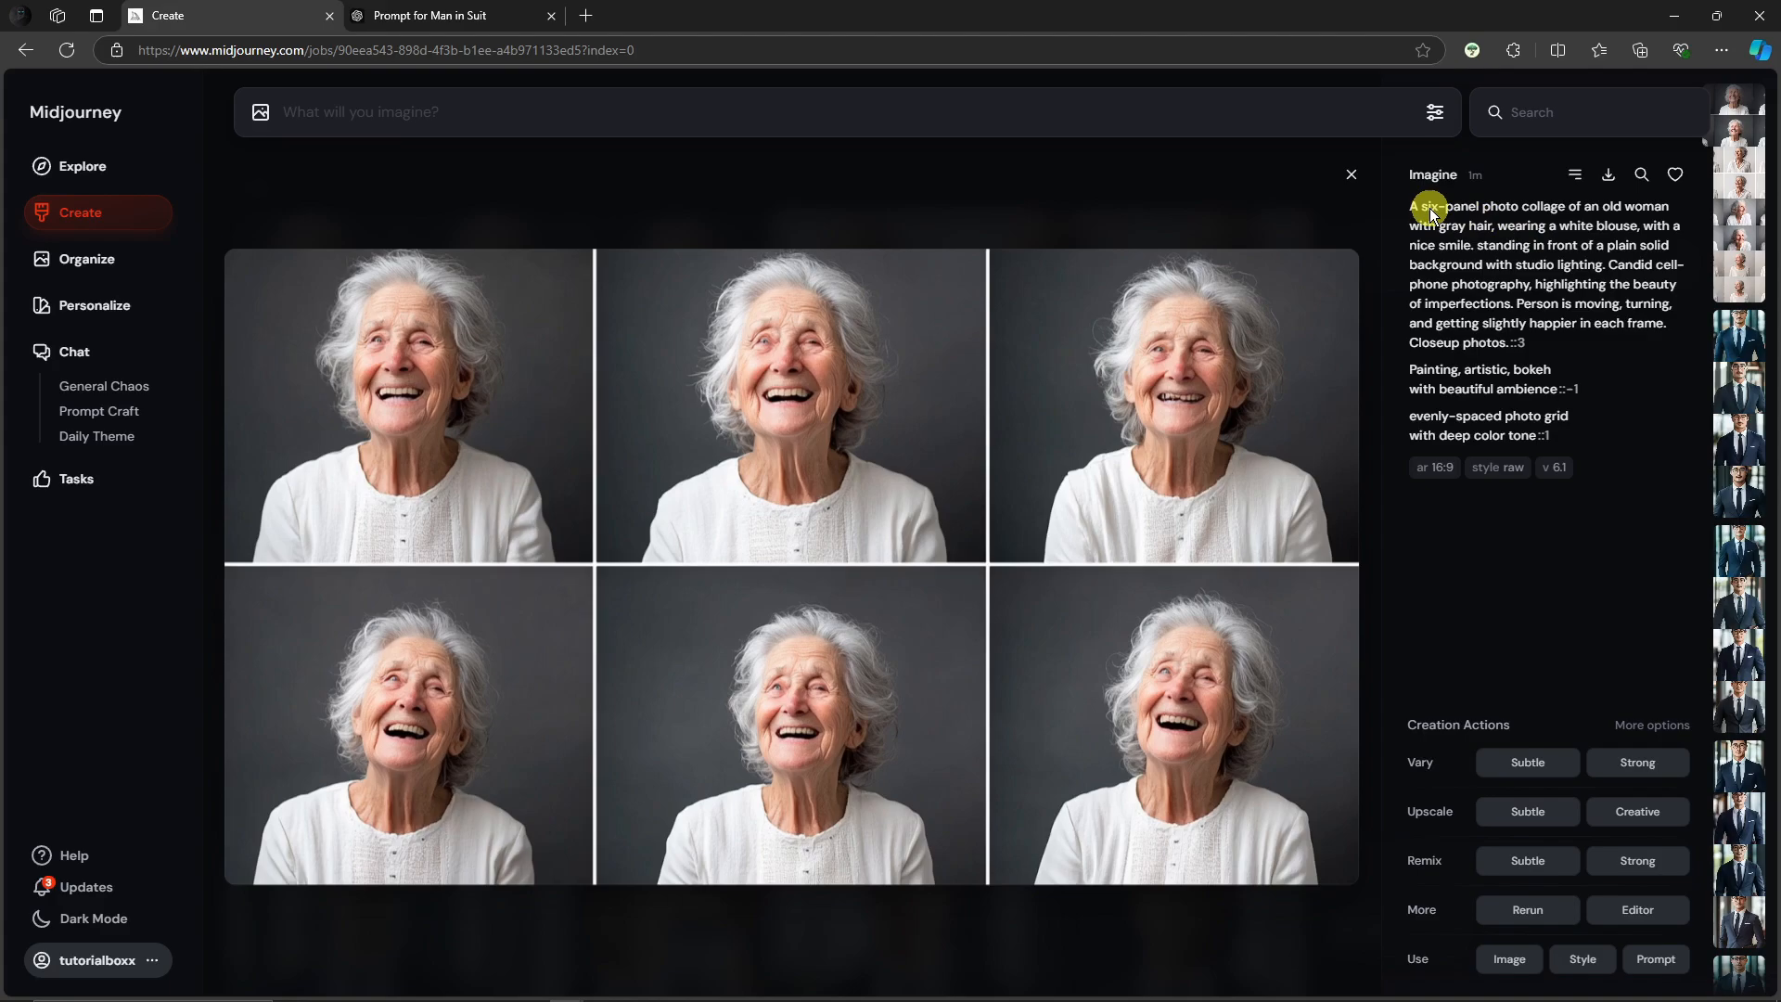
key("Right")
key("Right")
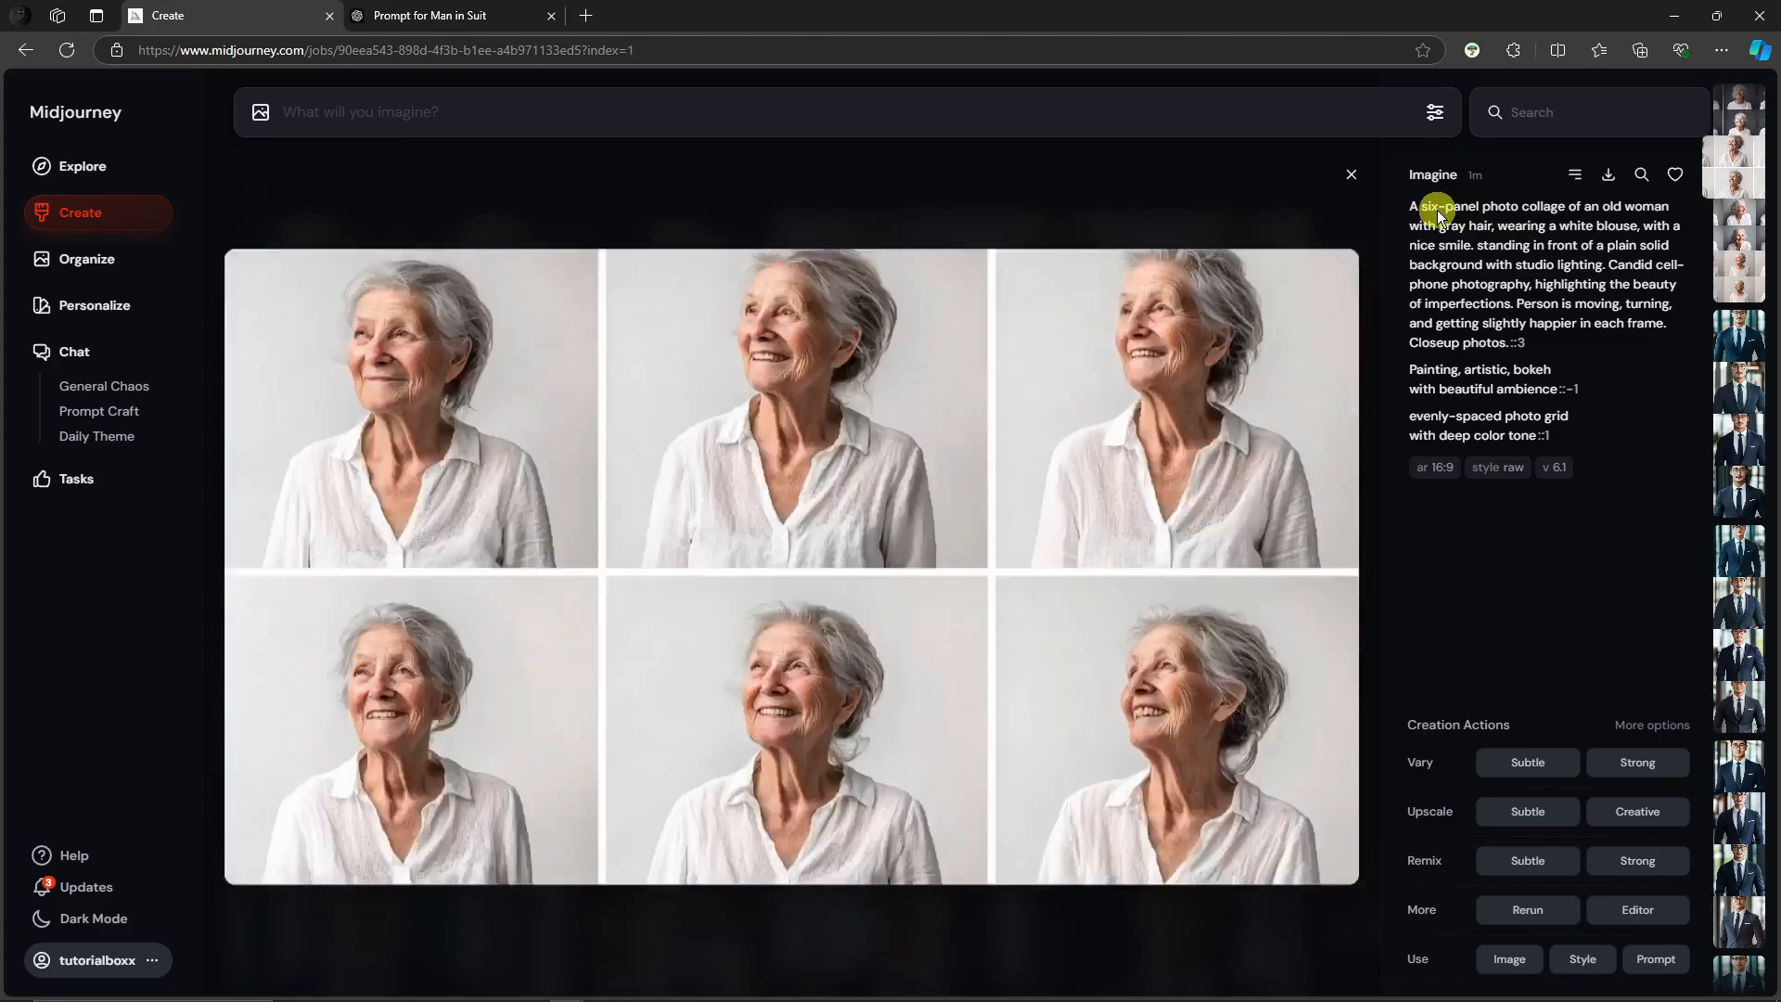
key("Left")
key("Left")
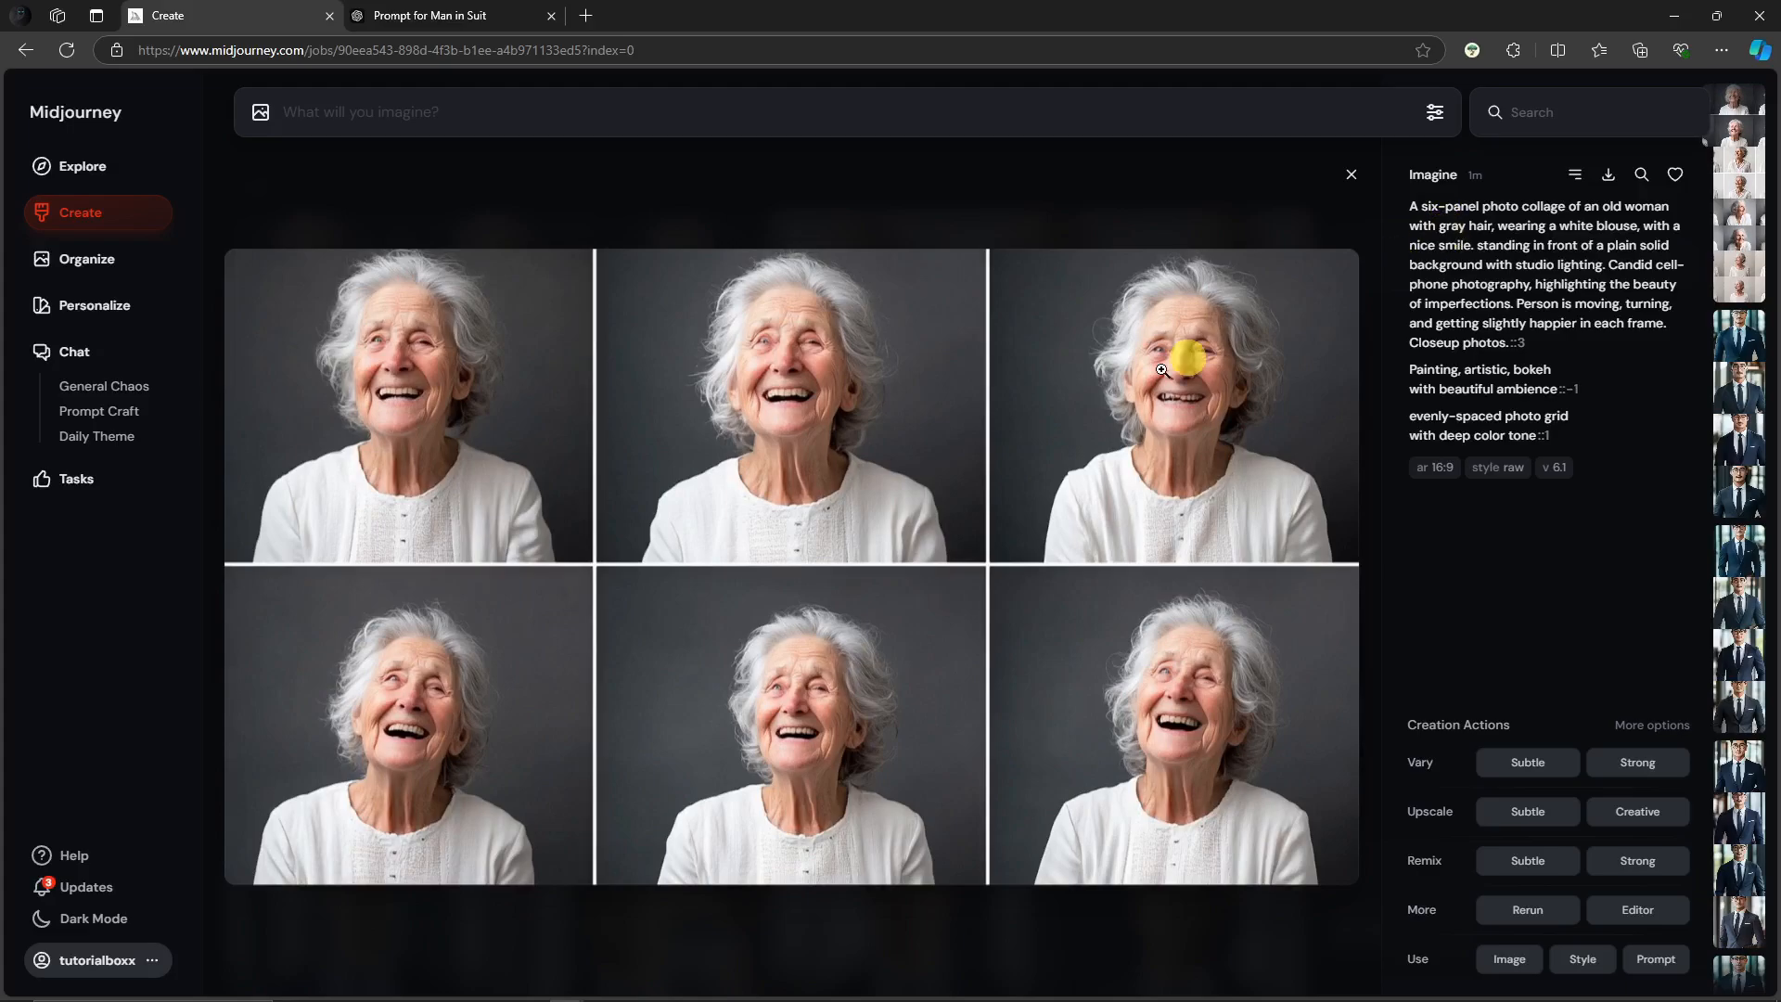
key("Right")
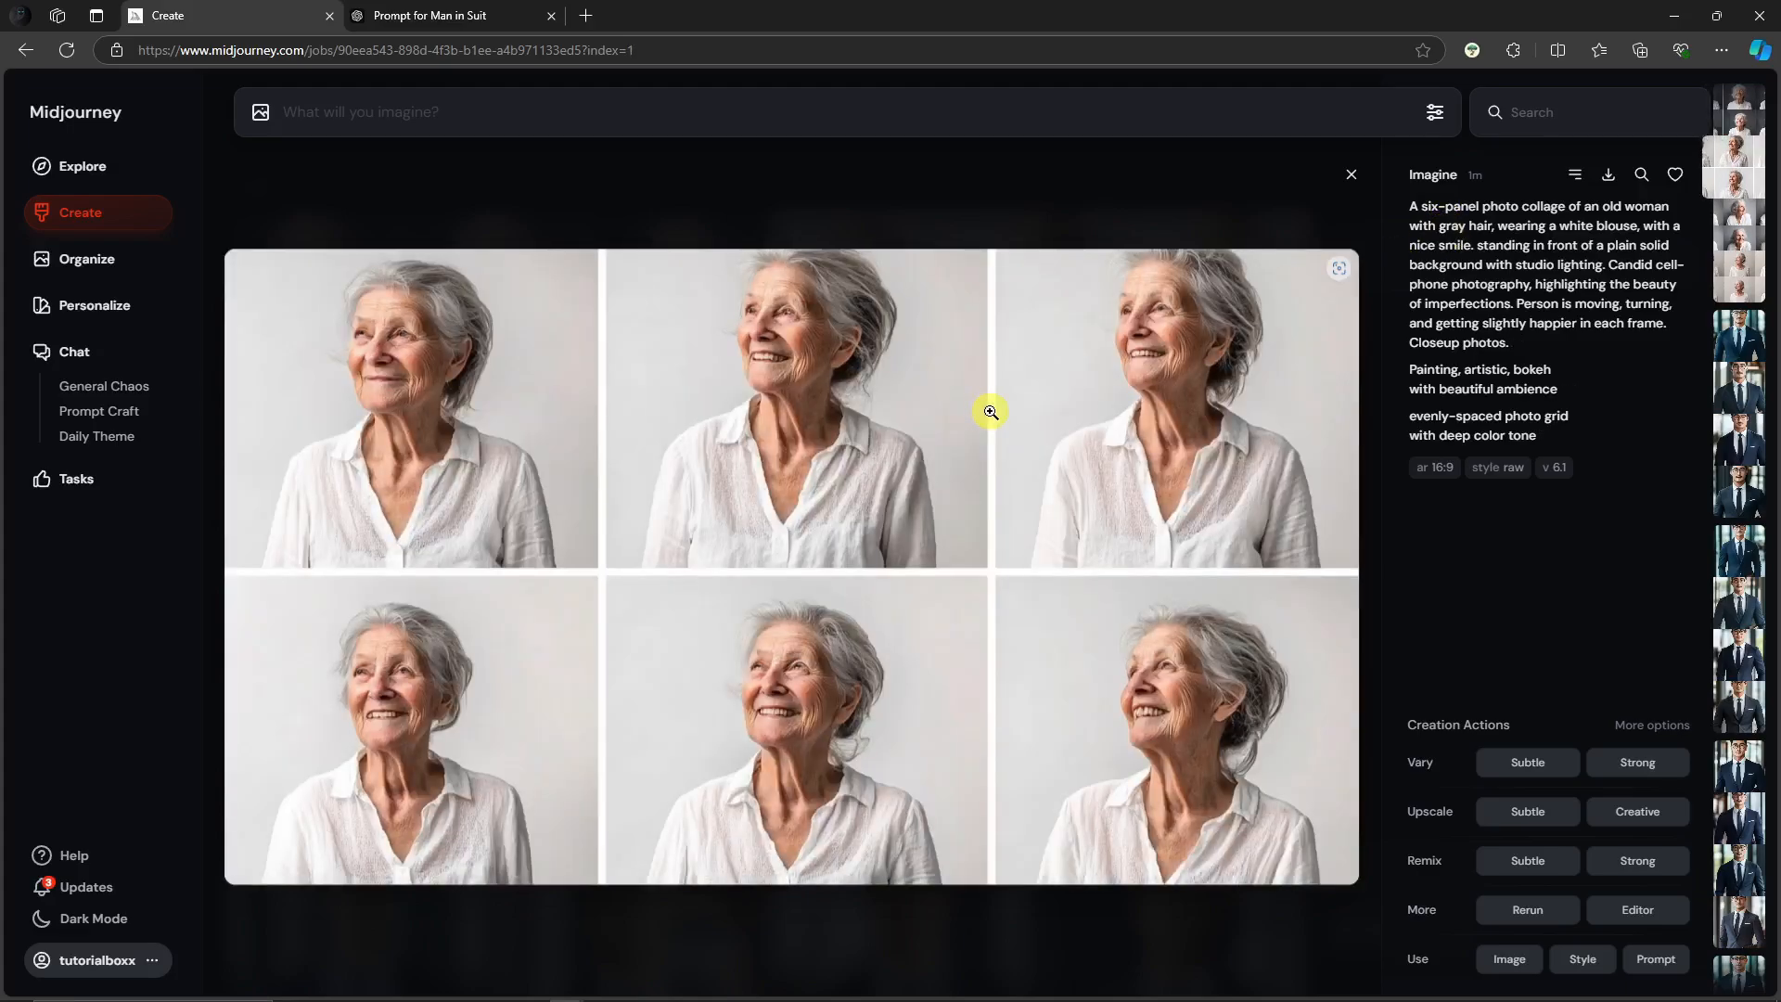
key("Right")
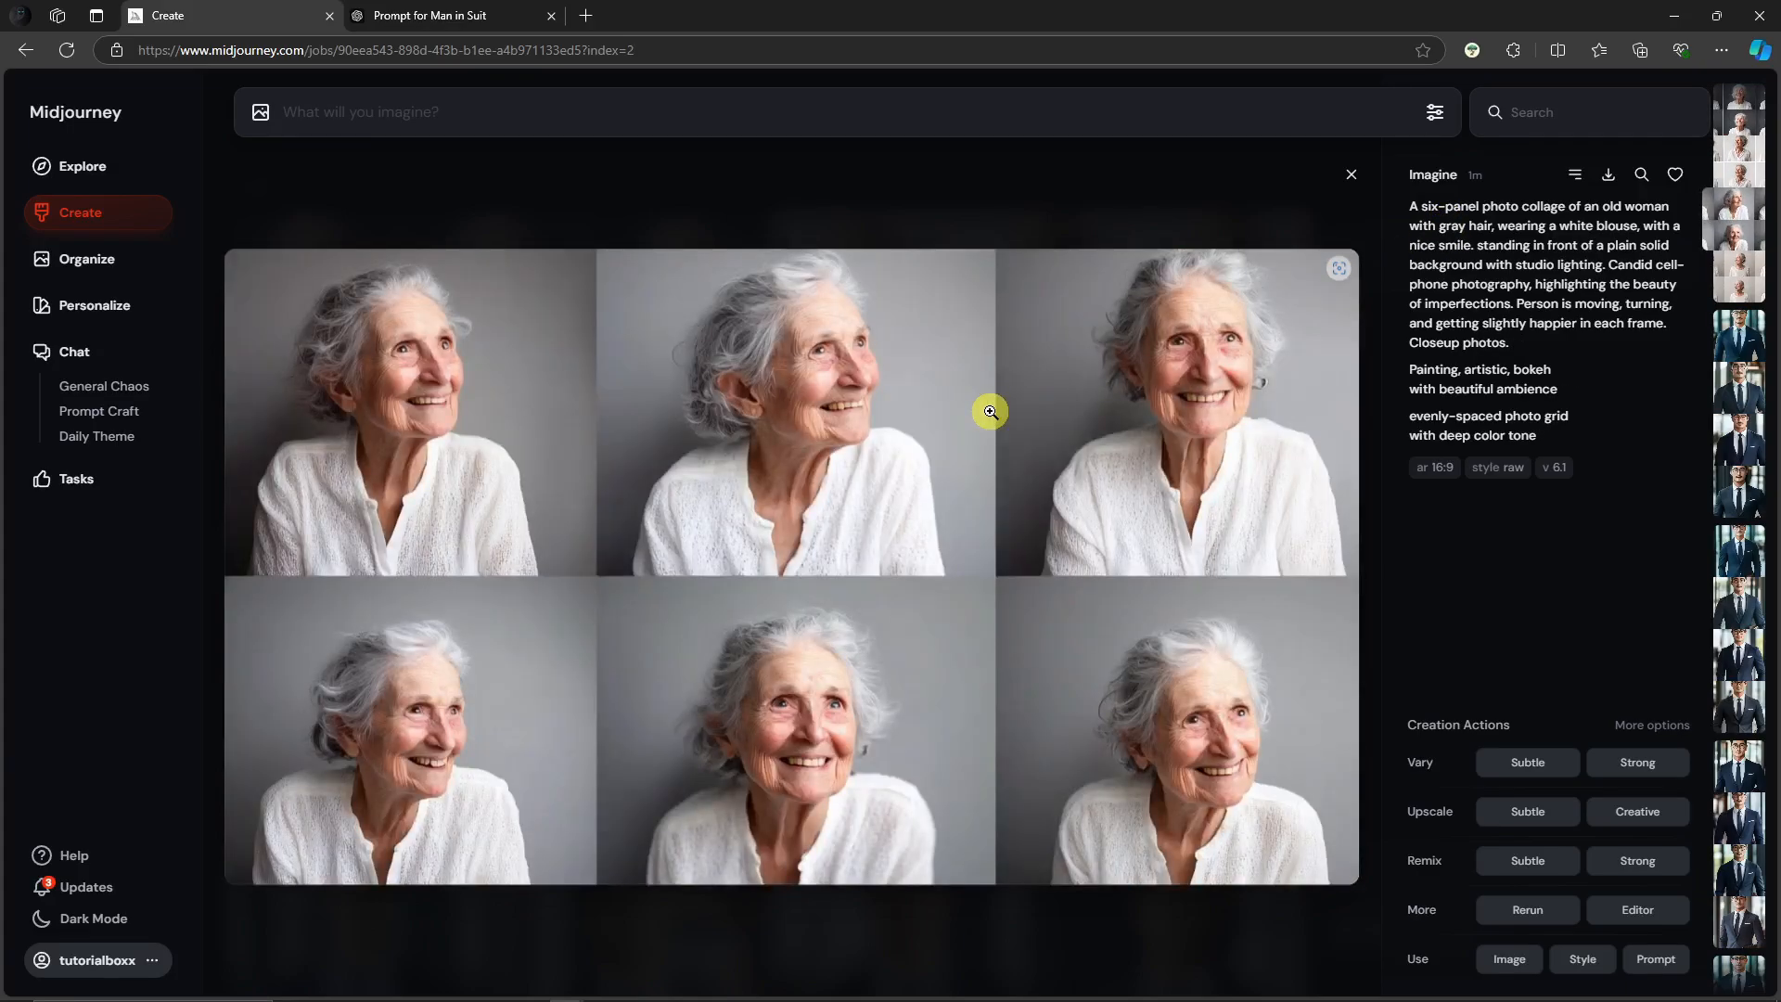
key("Right")
key("Left")
key("Left")
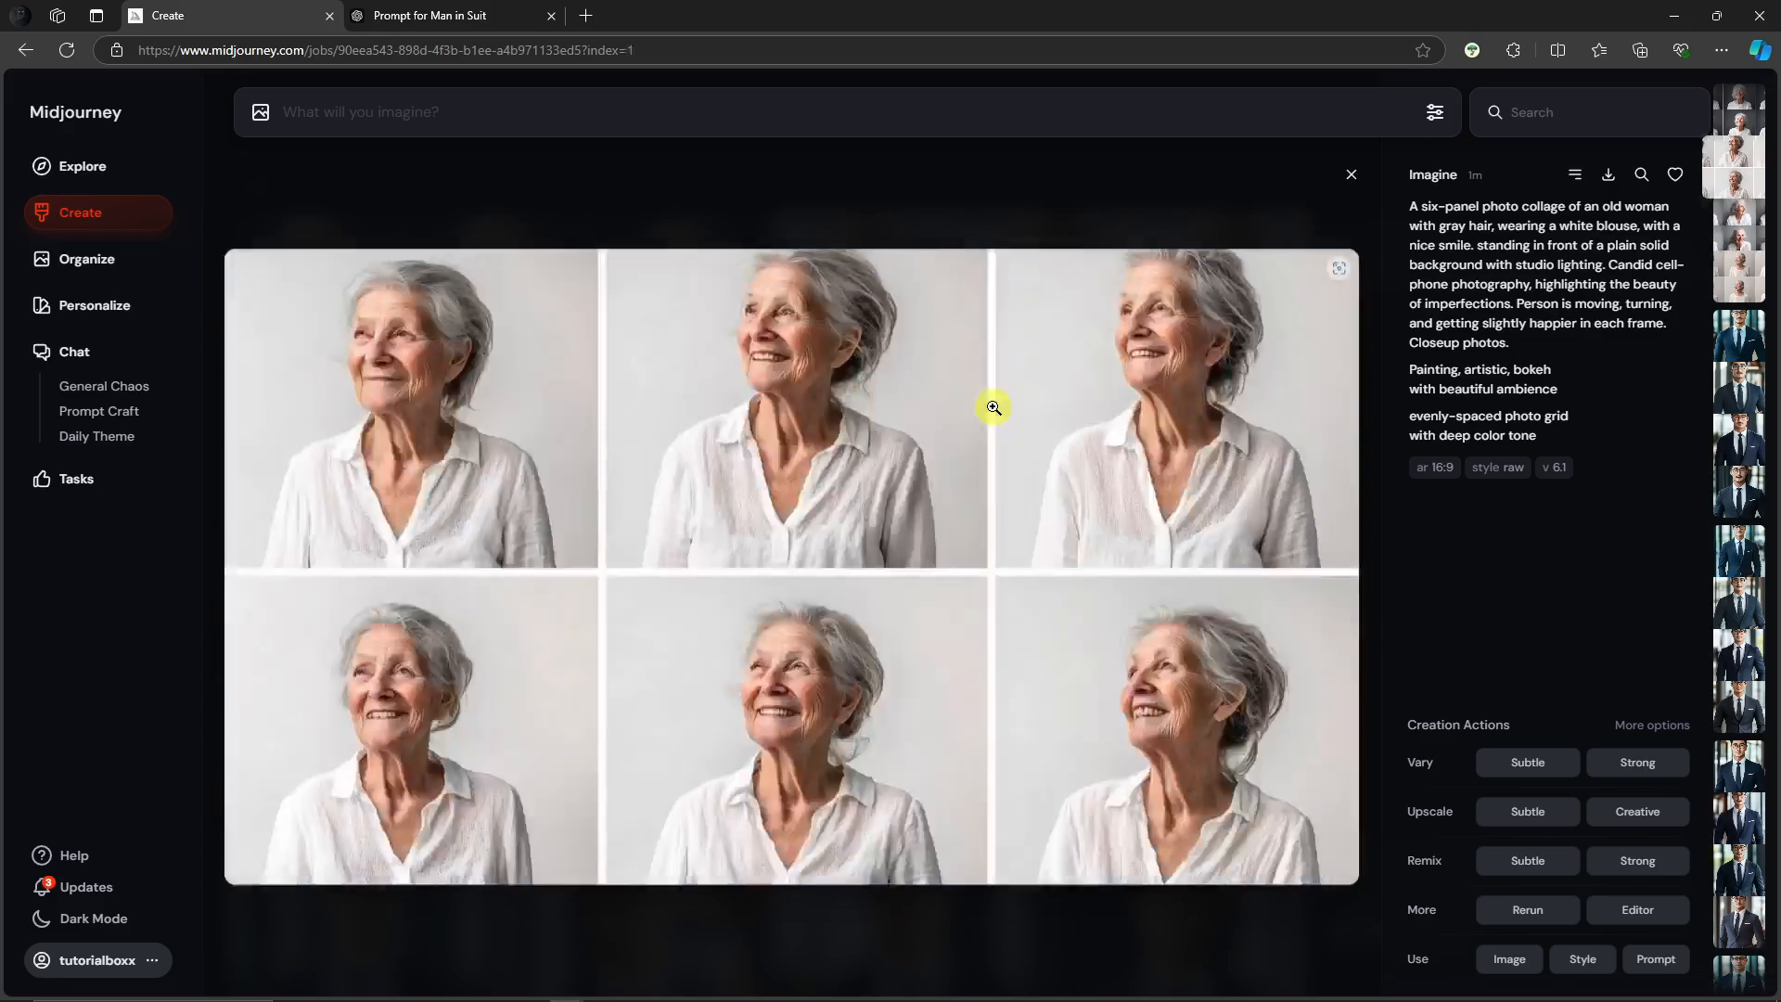
key("Left")
key("Right")
key("Right")
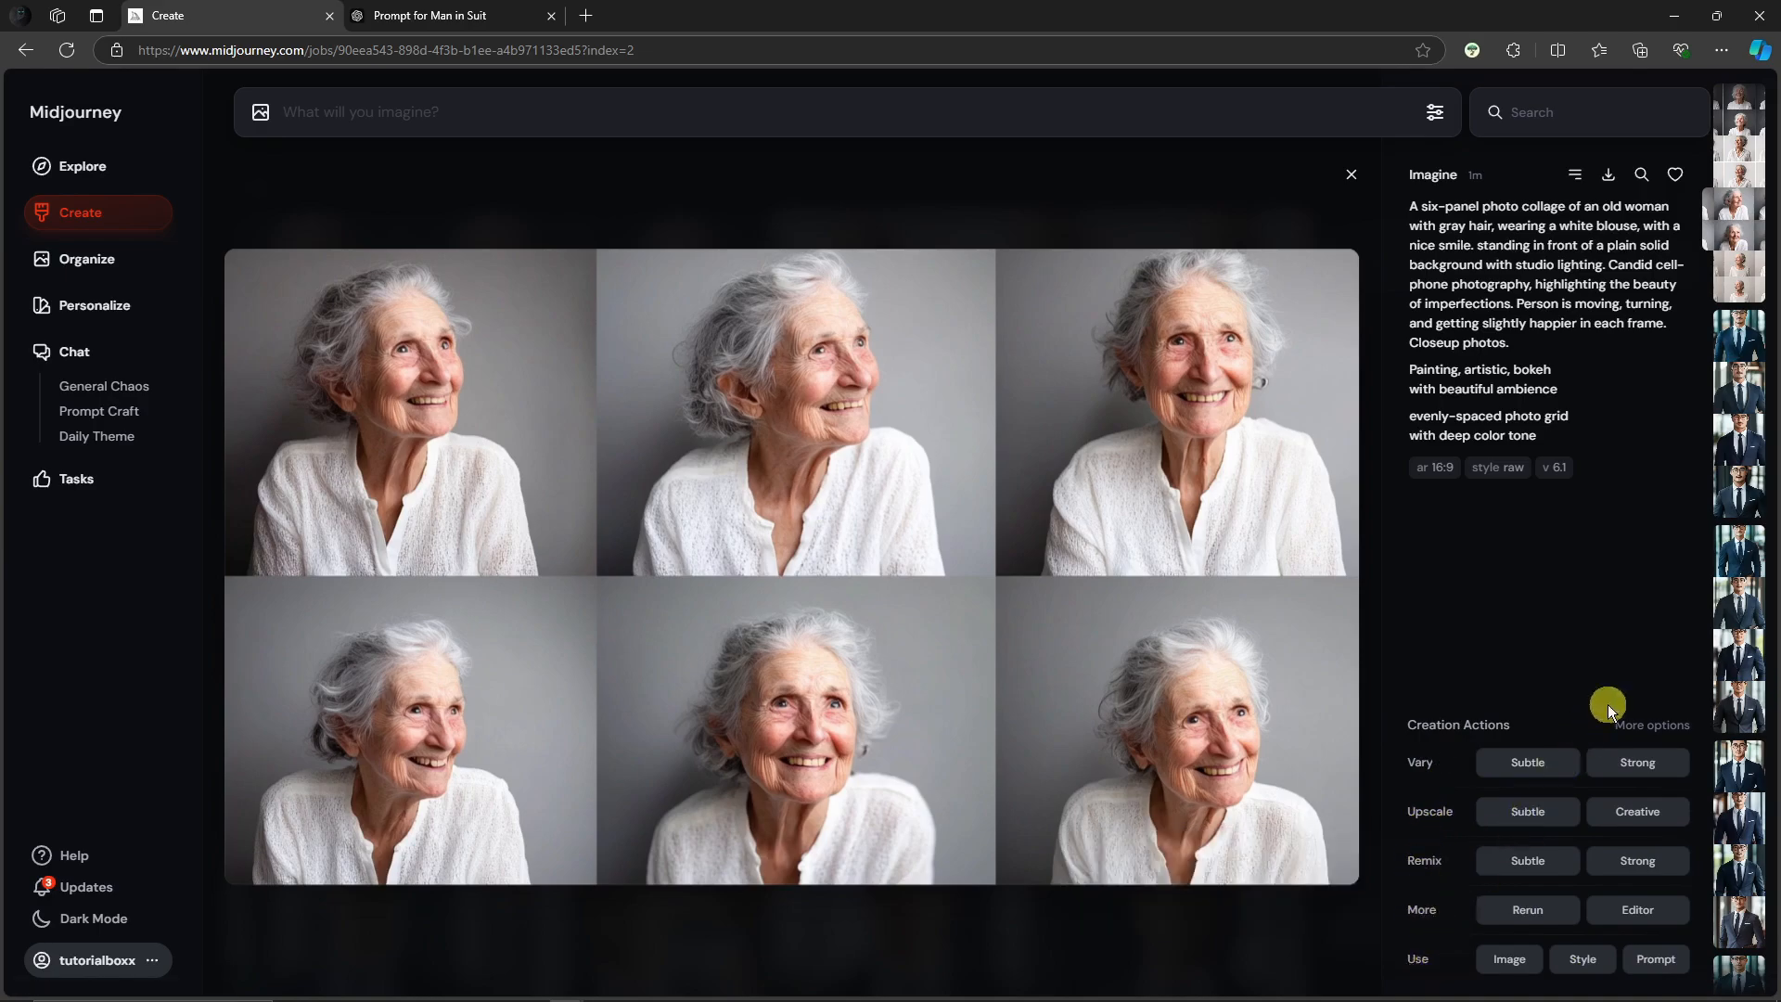
Open the list of additional creation actions for the third old-woman collage.
left_click(1645, 727)
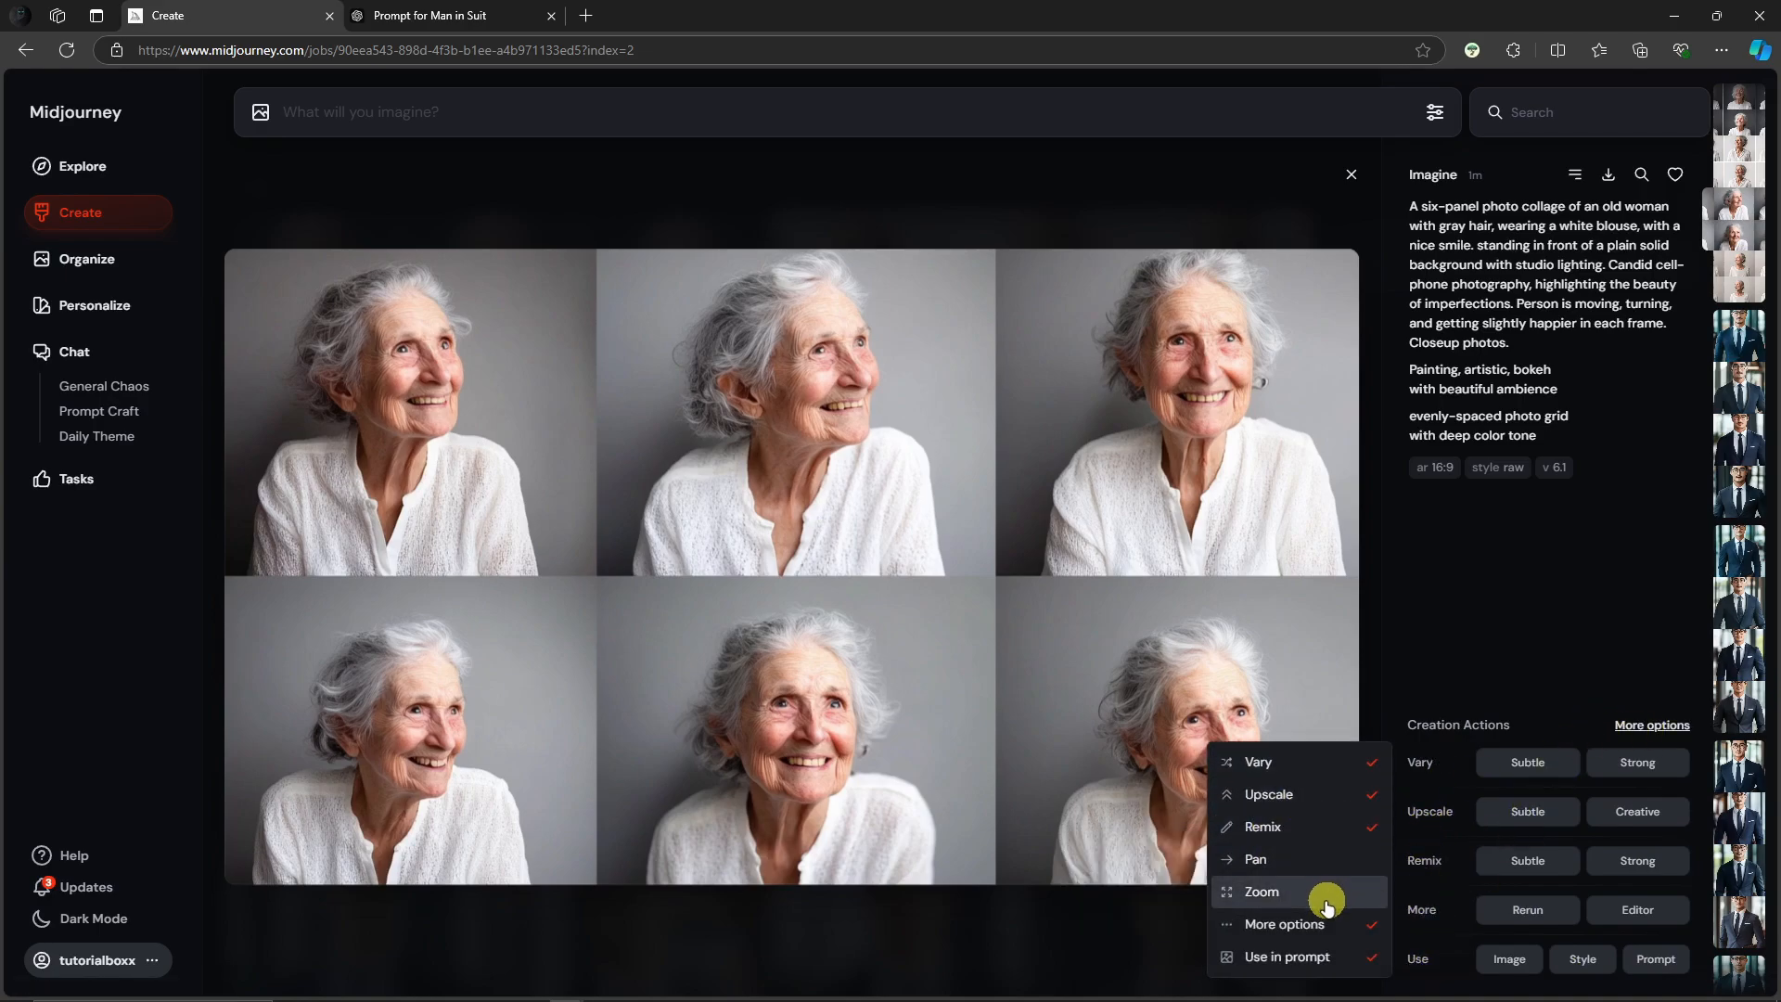
Upscale the open six-panel collage of the old woman with the Subtle option and close the image view.
left_click(1445, 620)
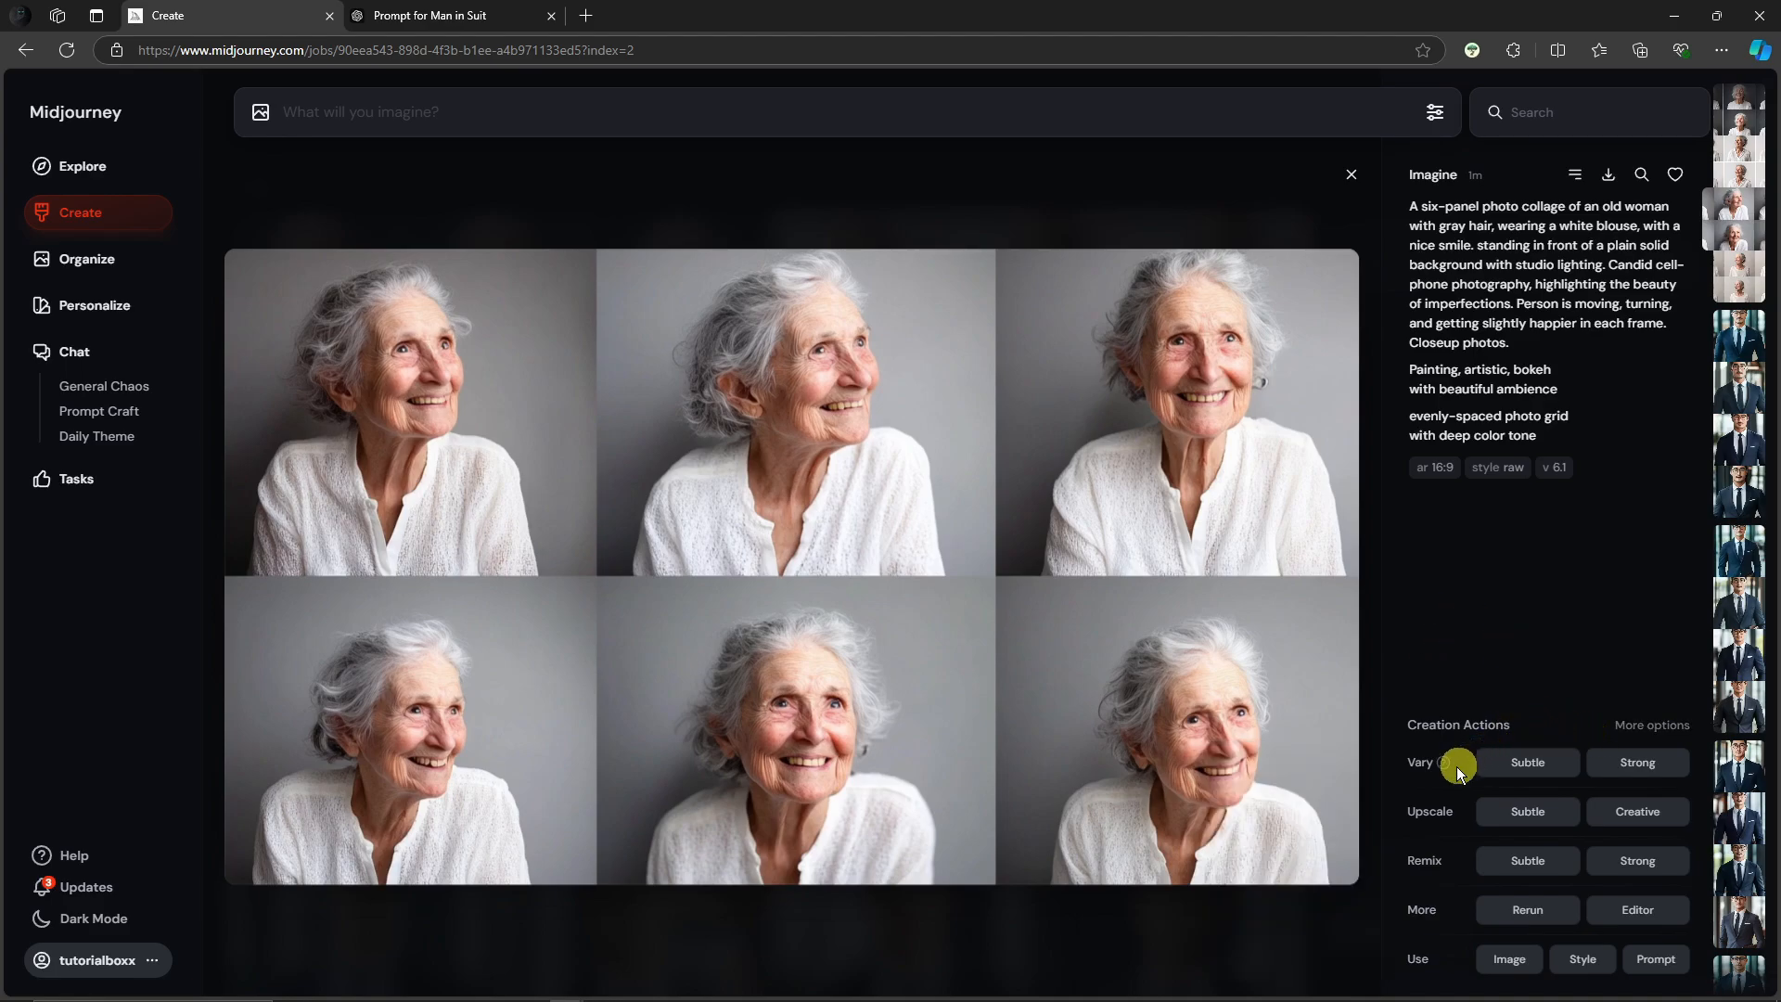
left_click(1527, 813)
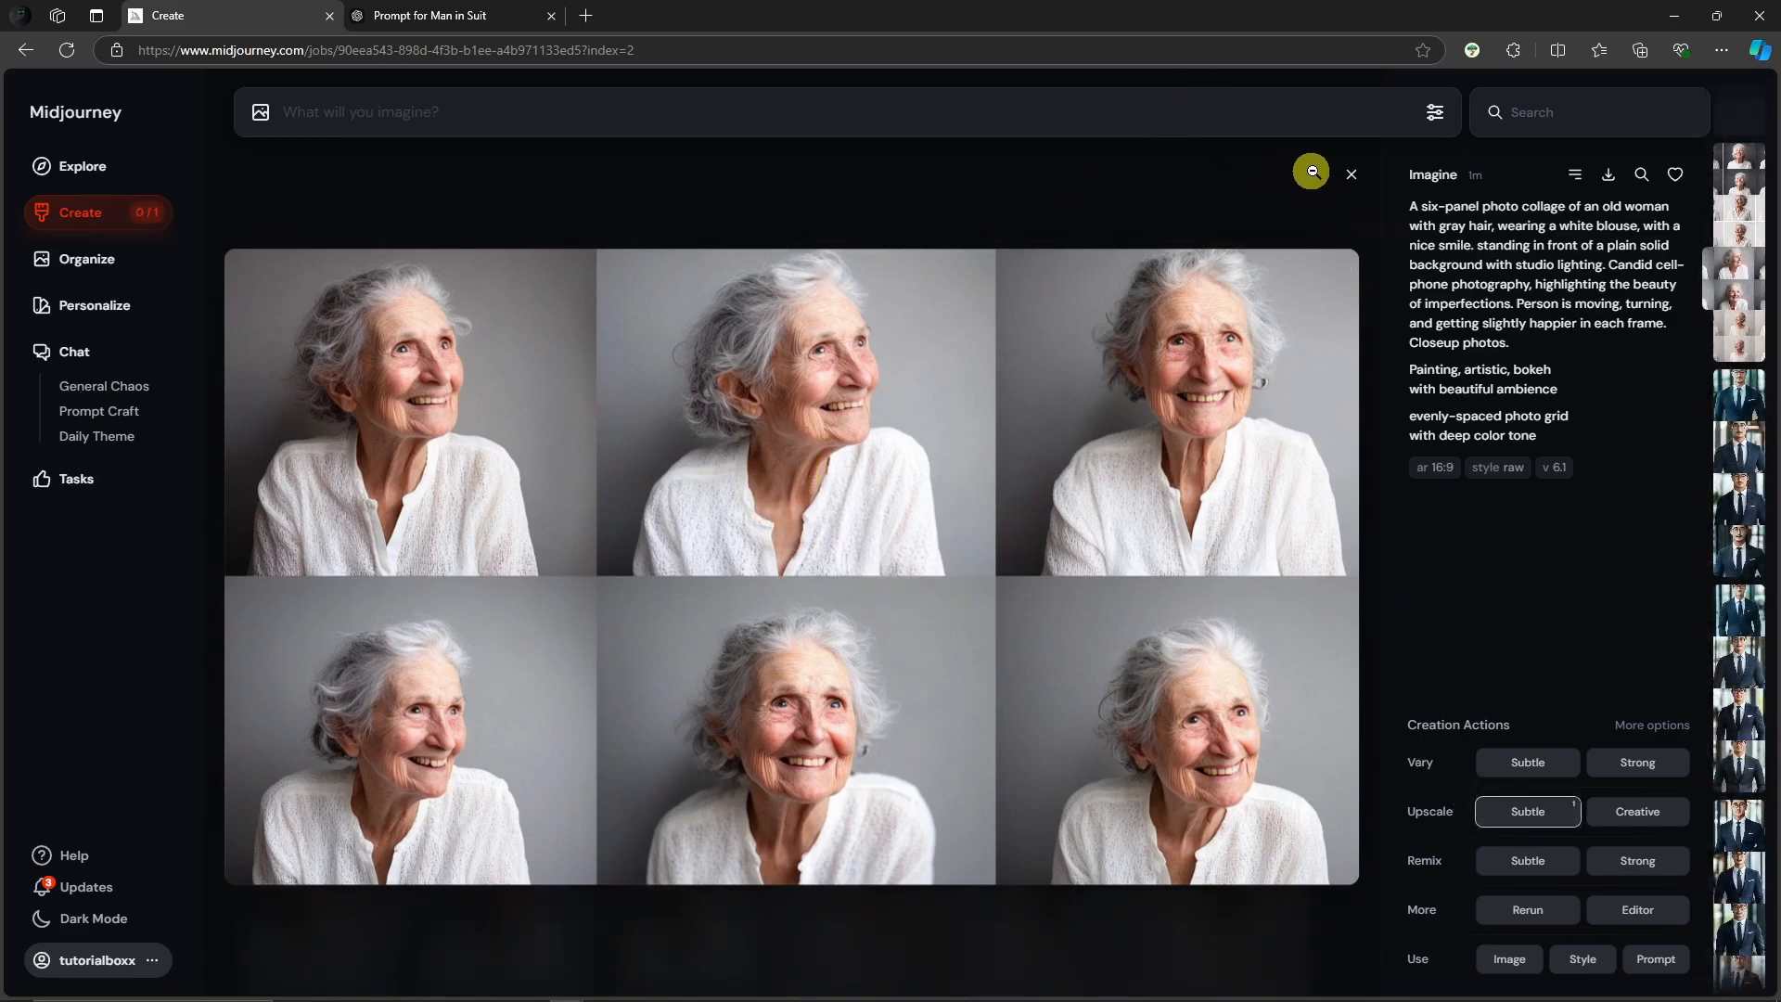
left_click(1351, 175)
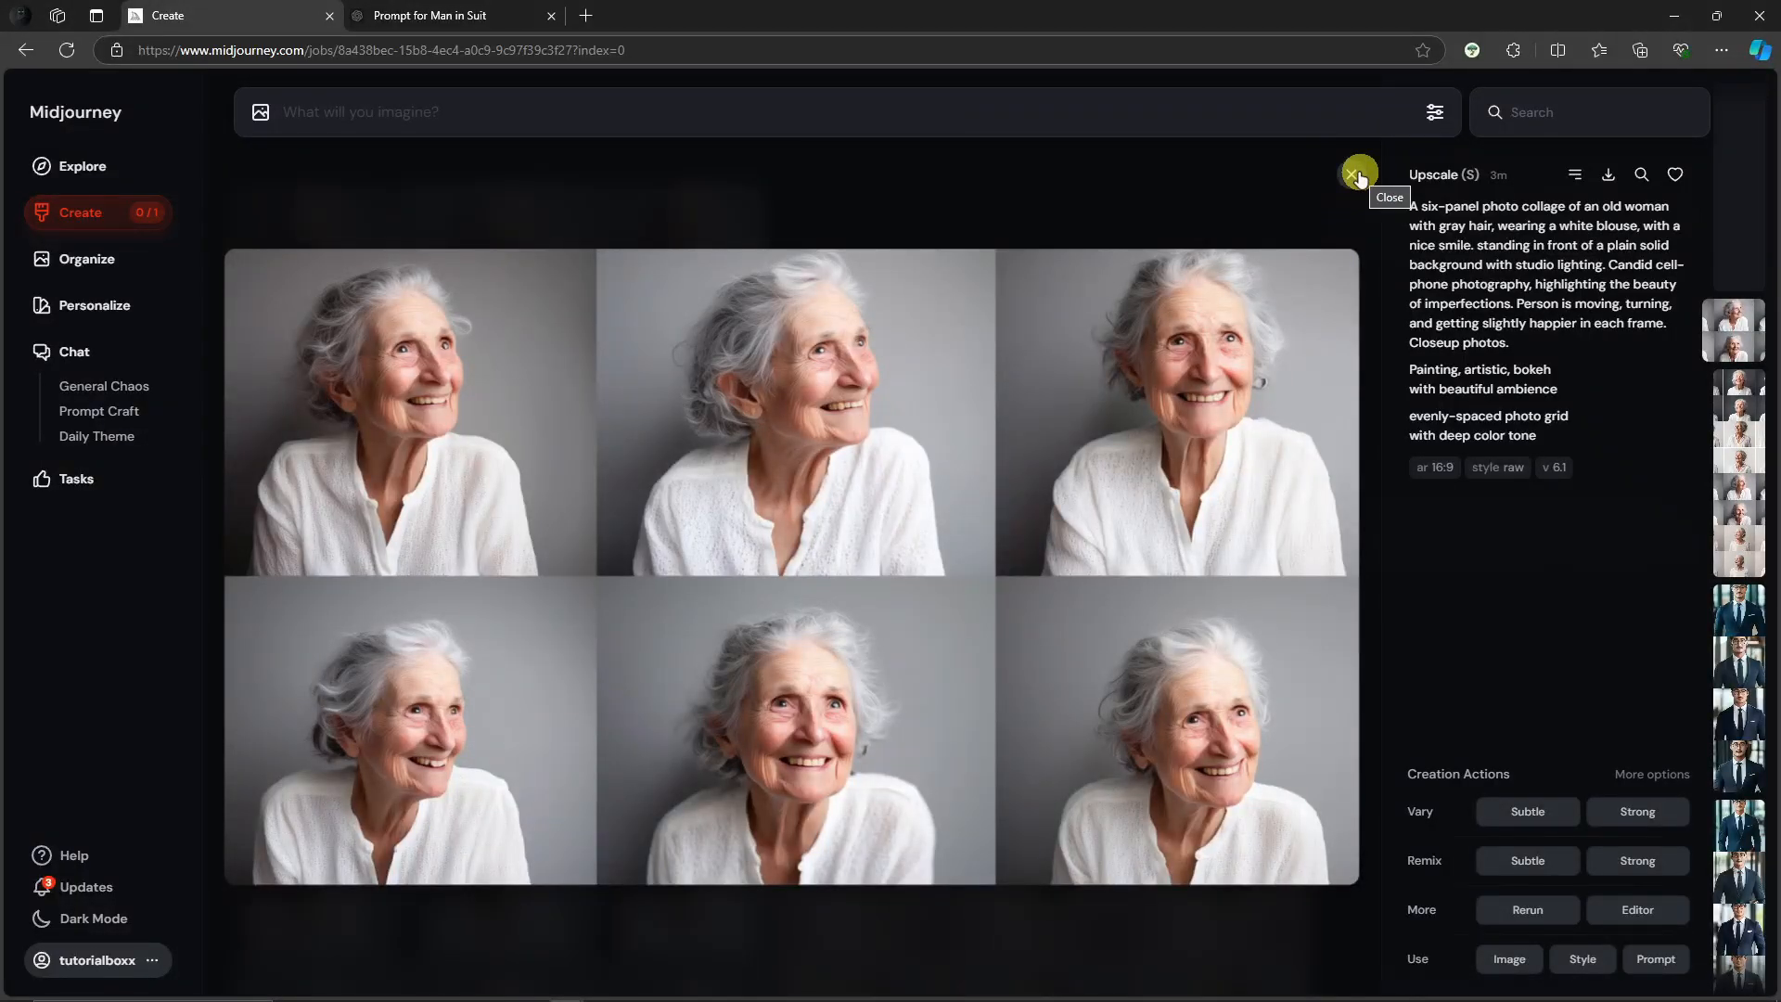
mouse_move(1471, 178)
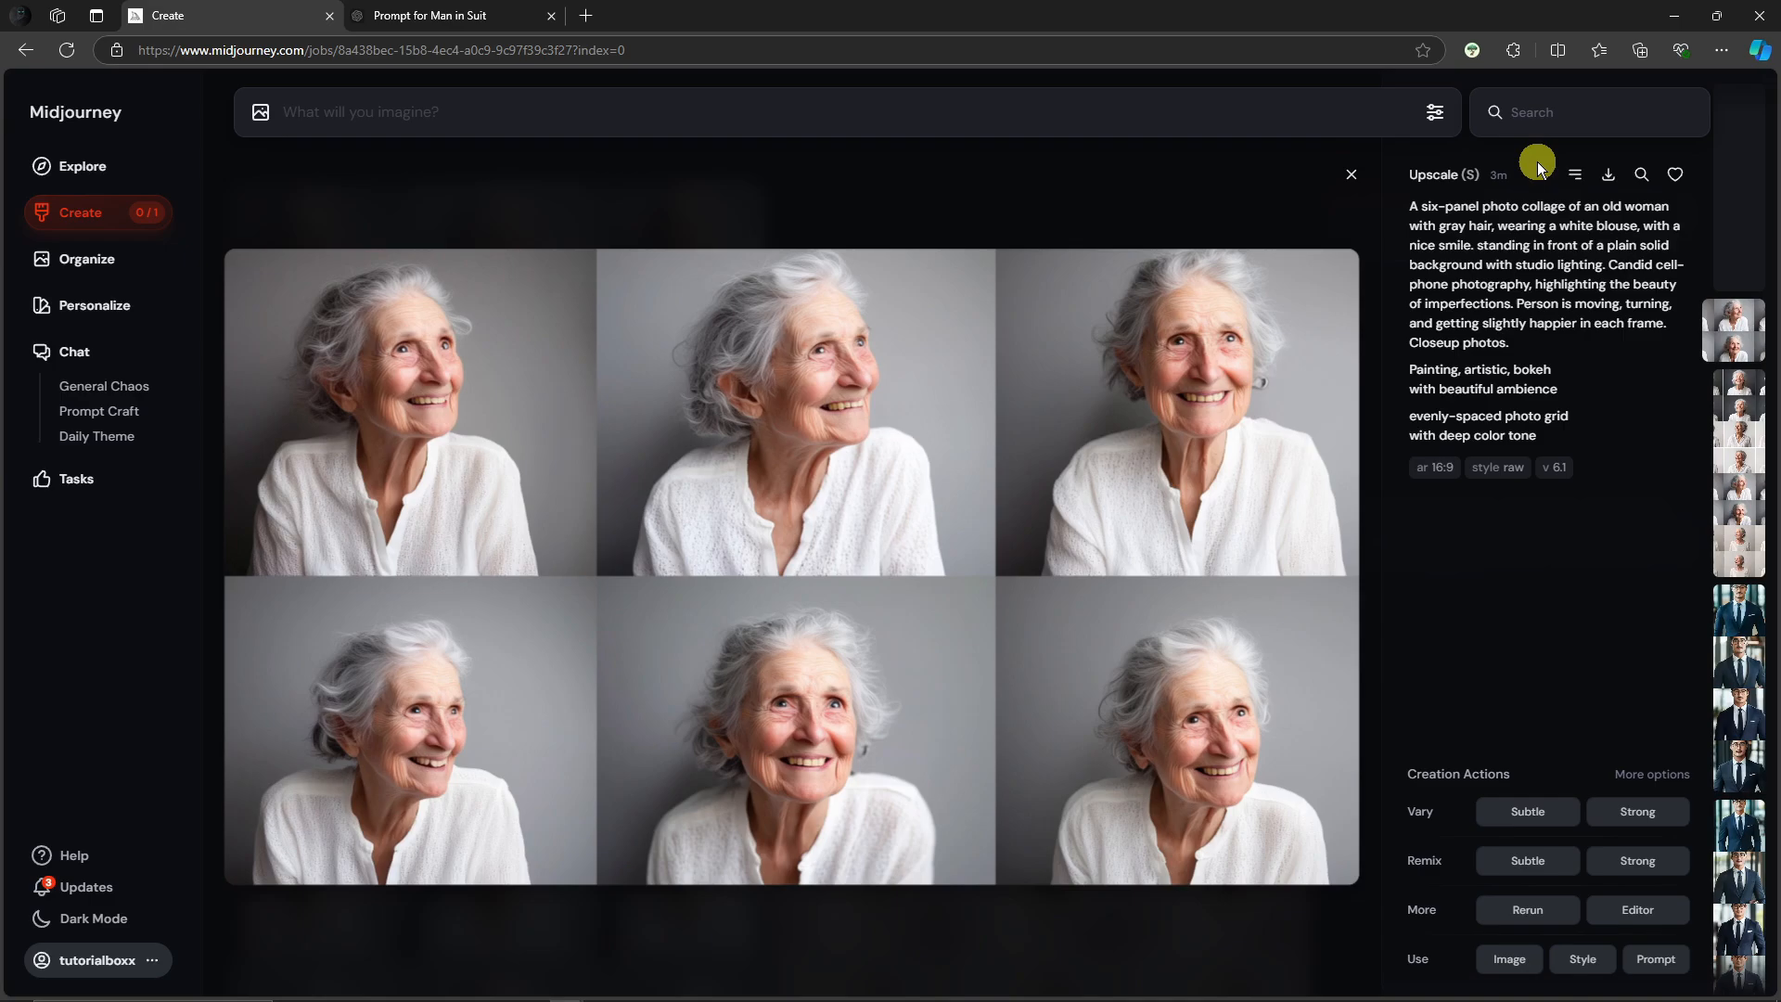
left_click(143, 988)
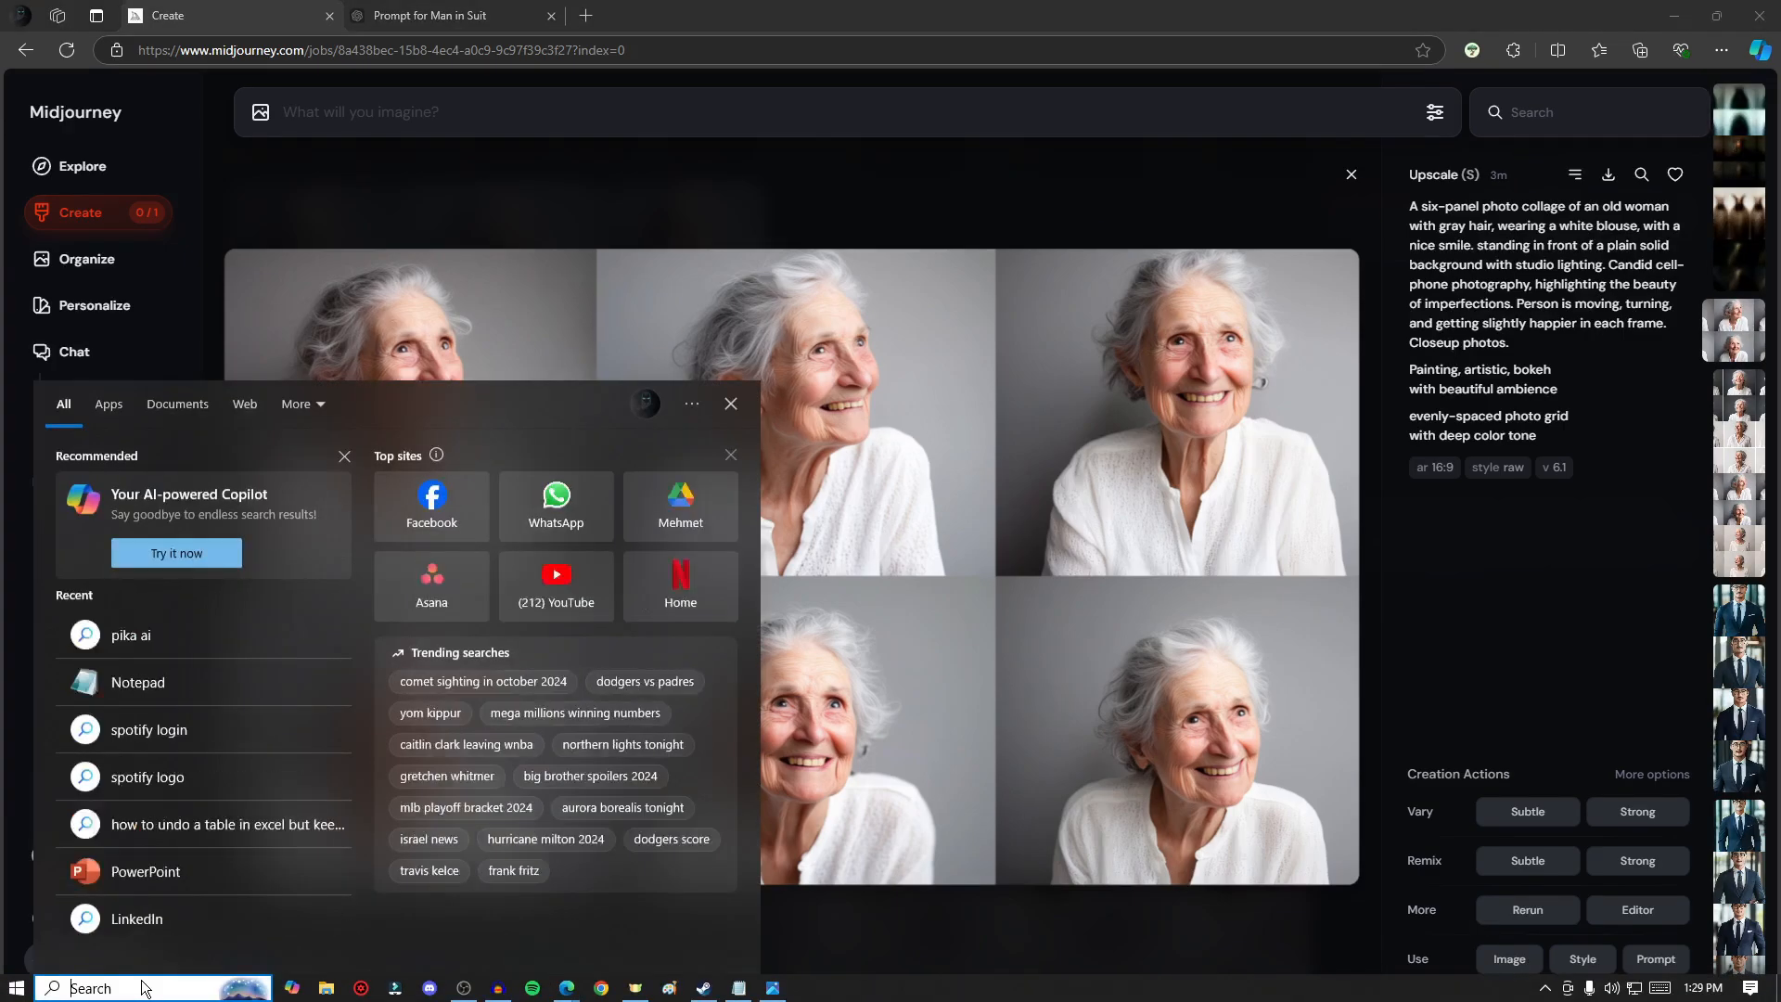
type("sni")
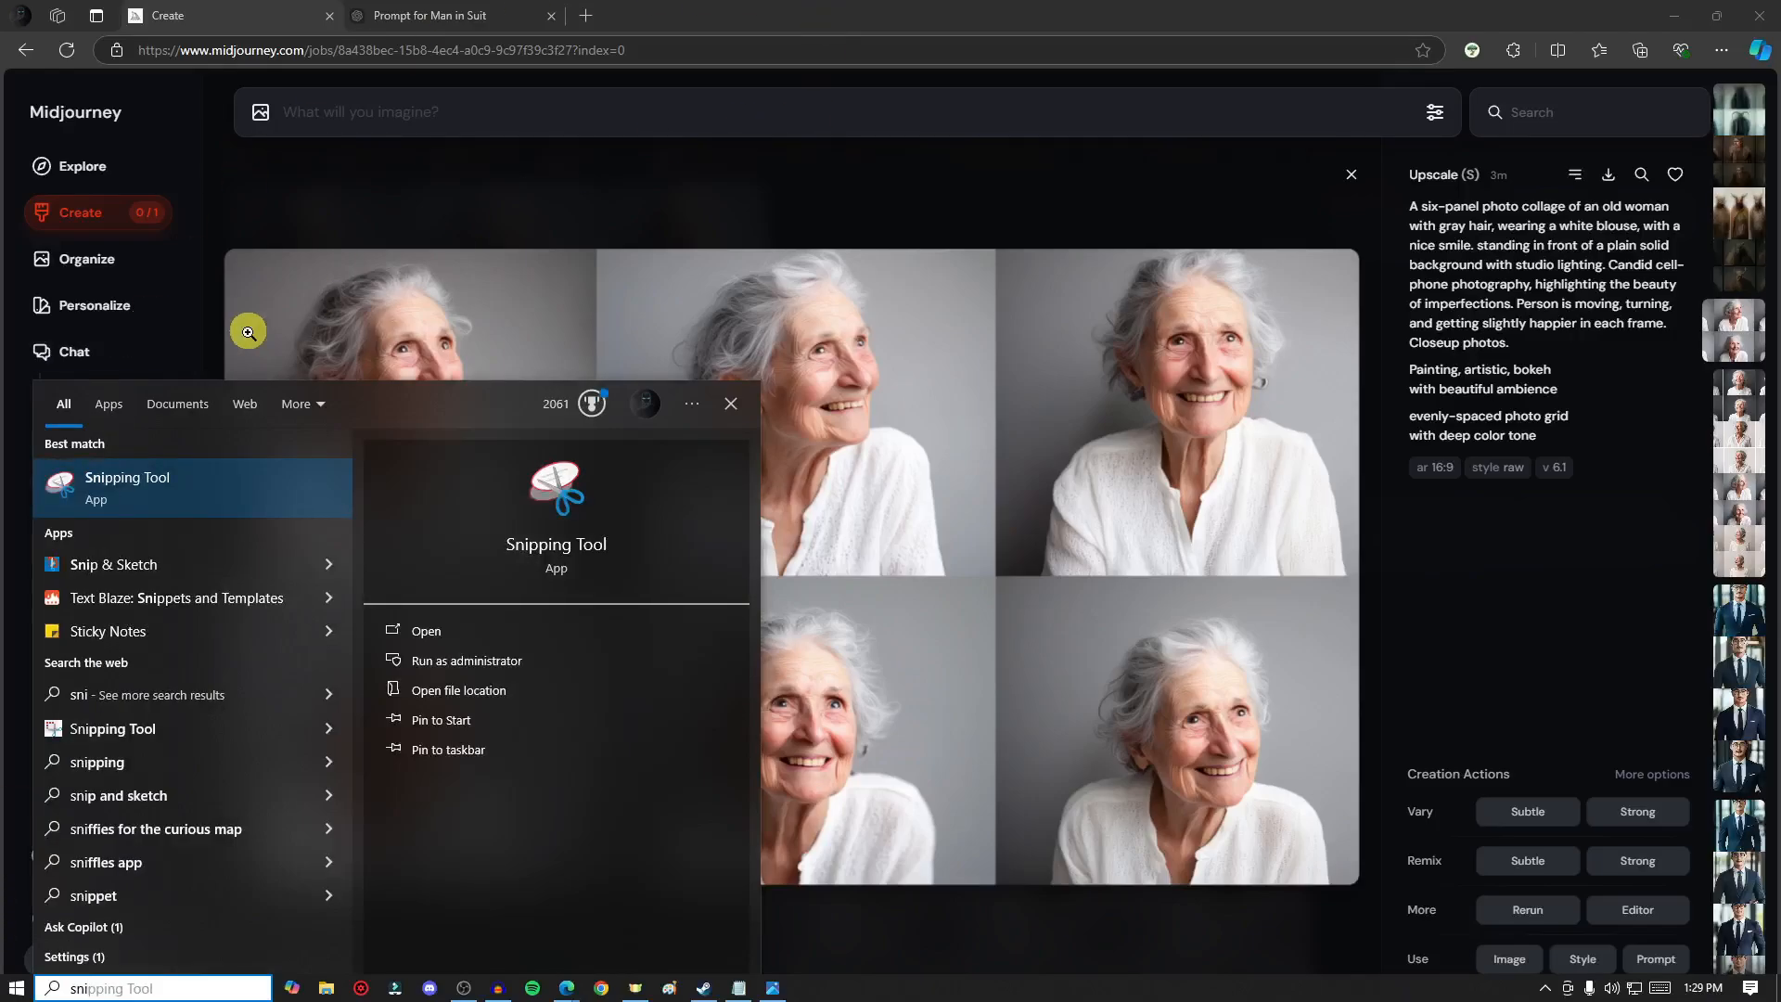
left_click(342, 191)
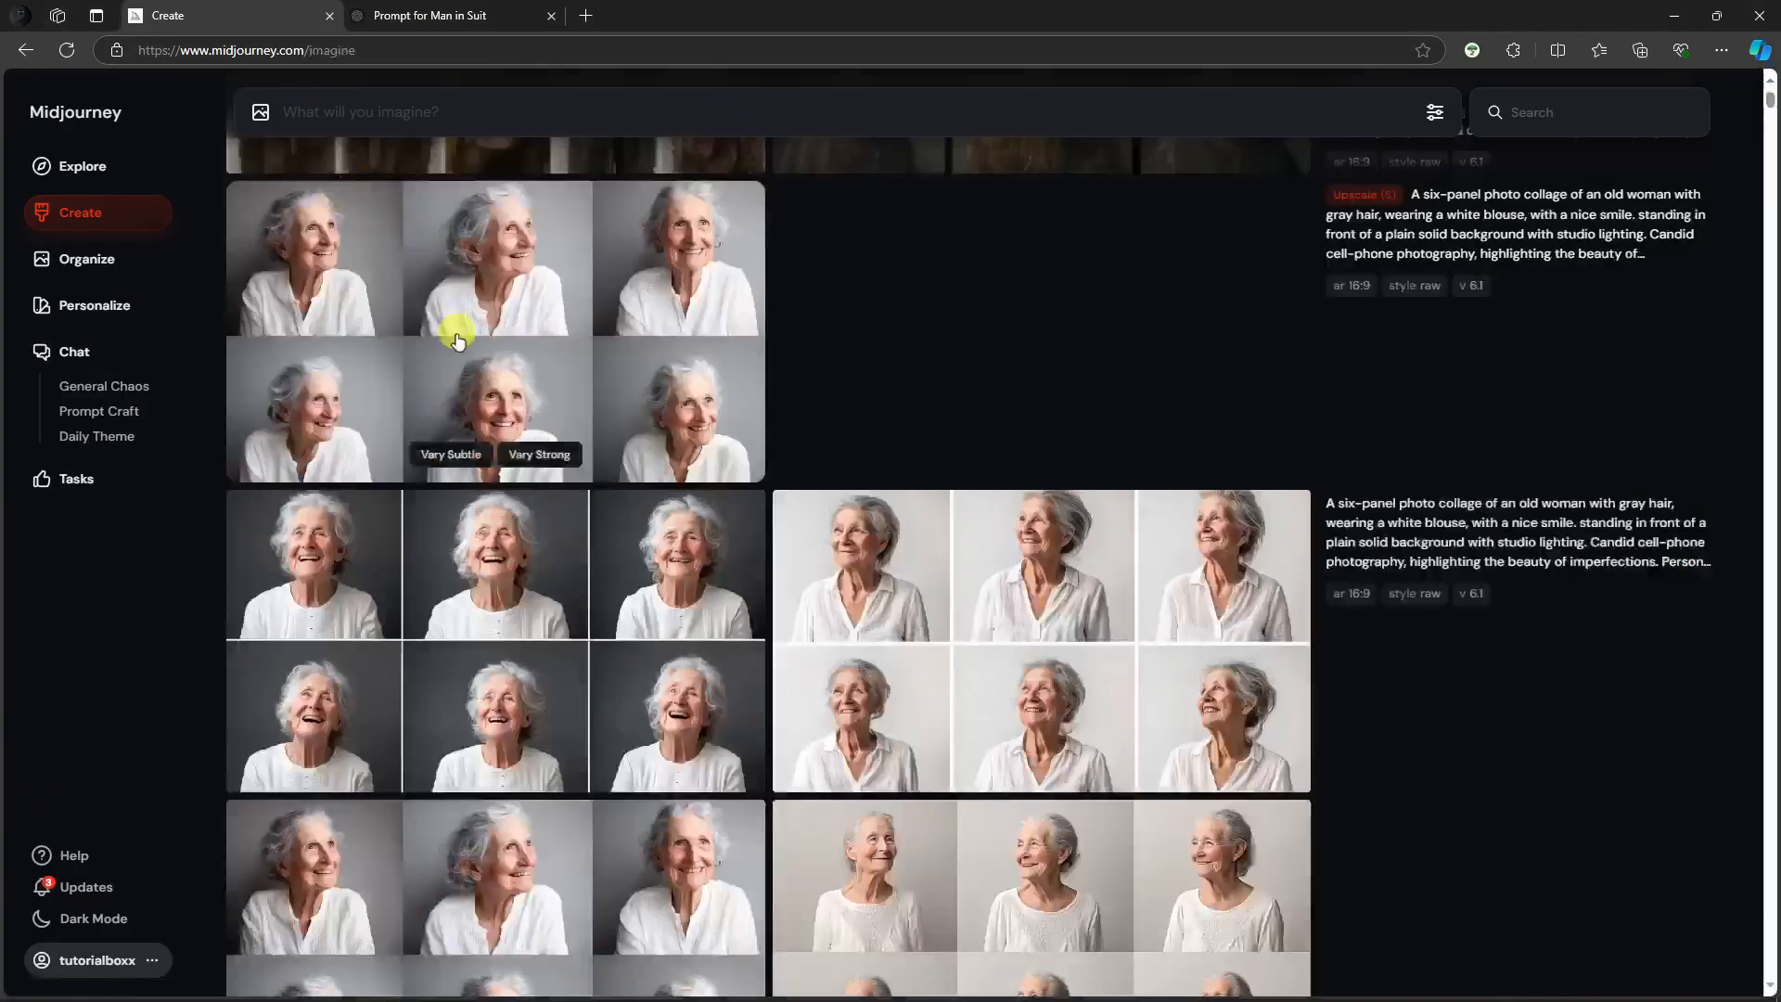
left_click(458, 339)
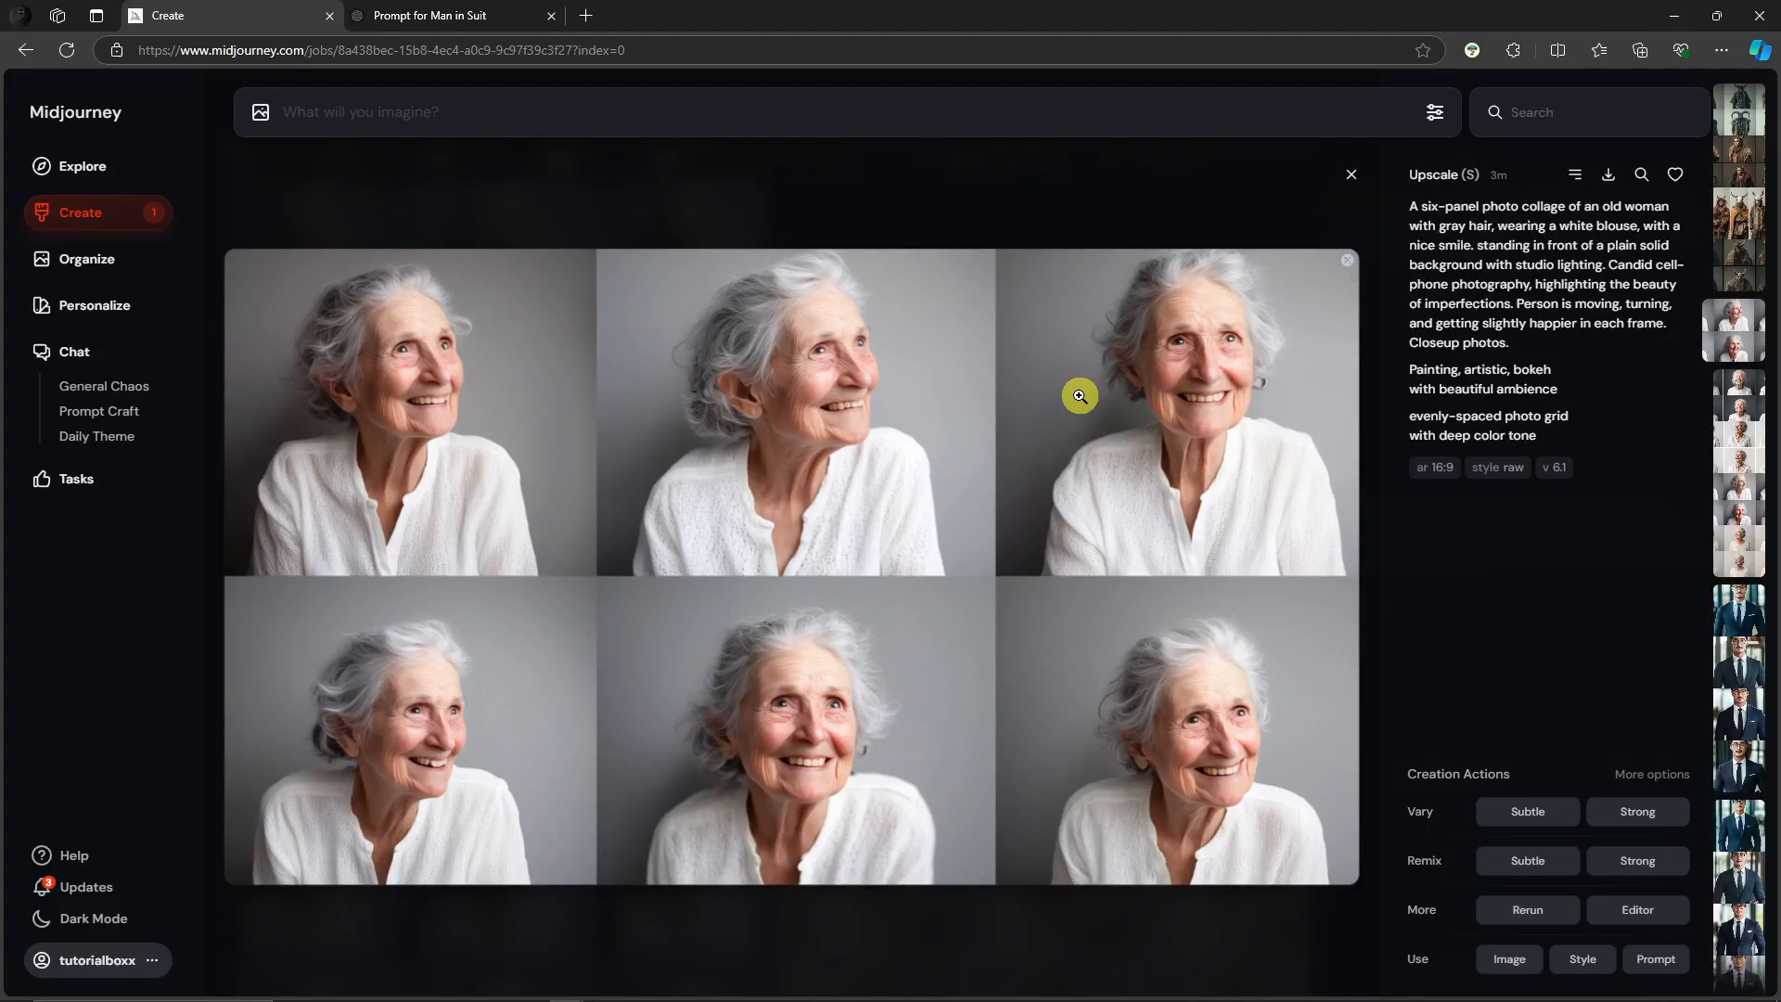
Take a screenshot of only the lower-middle portrait in the upscaled collage and save it to the Desktop as 4.
key("Print")
left_click_drag(598, 580, 608, 595)
key("Escape")
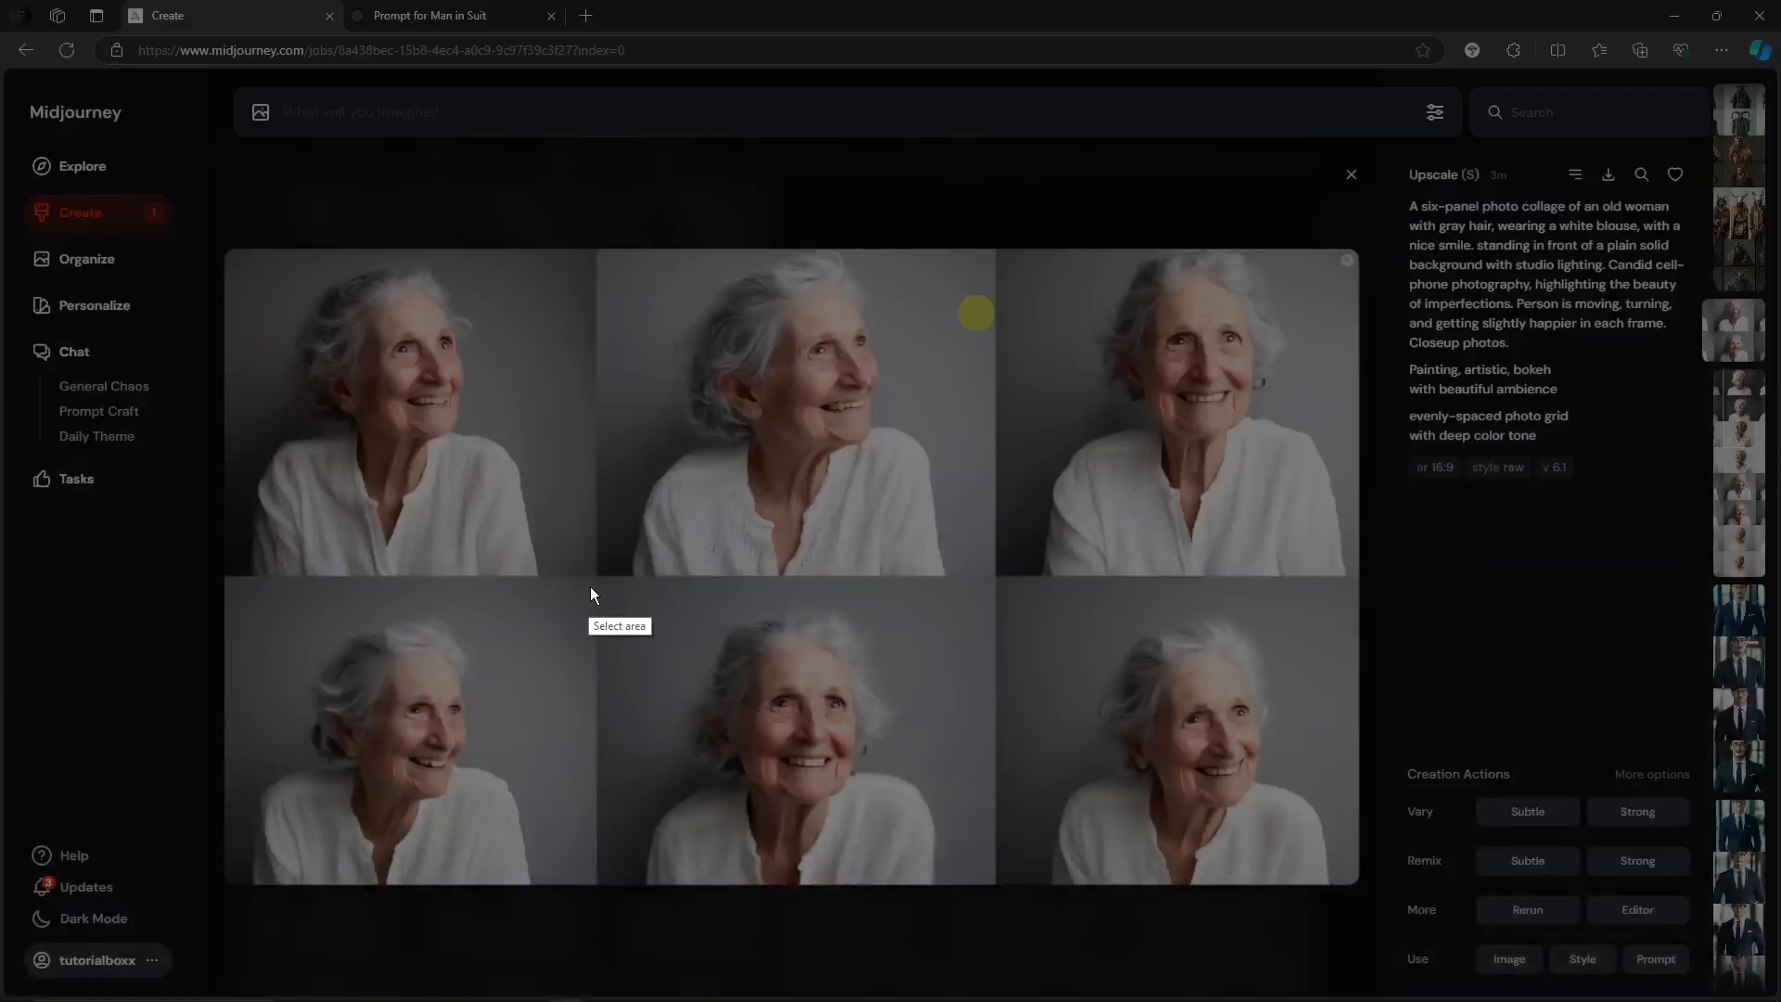
left_click_drag(599, 573, 994, 886)
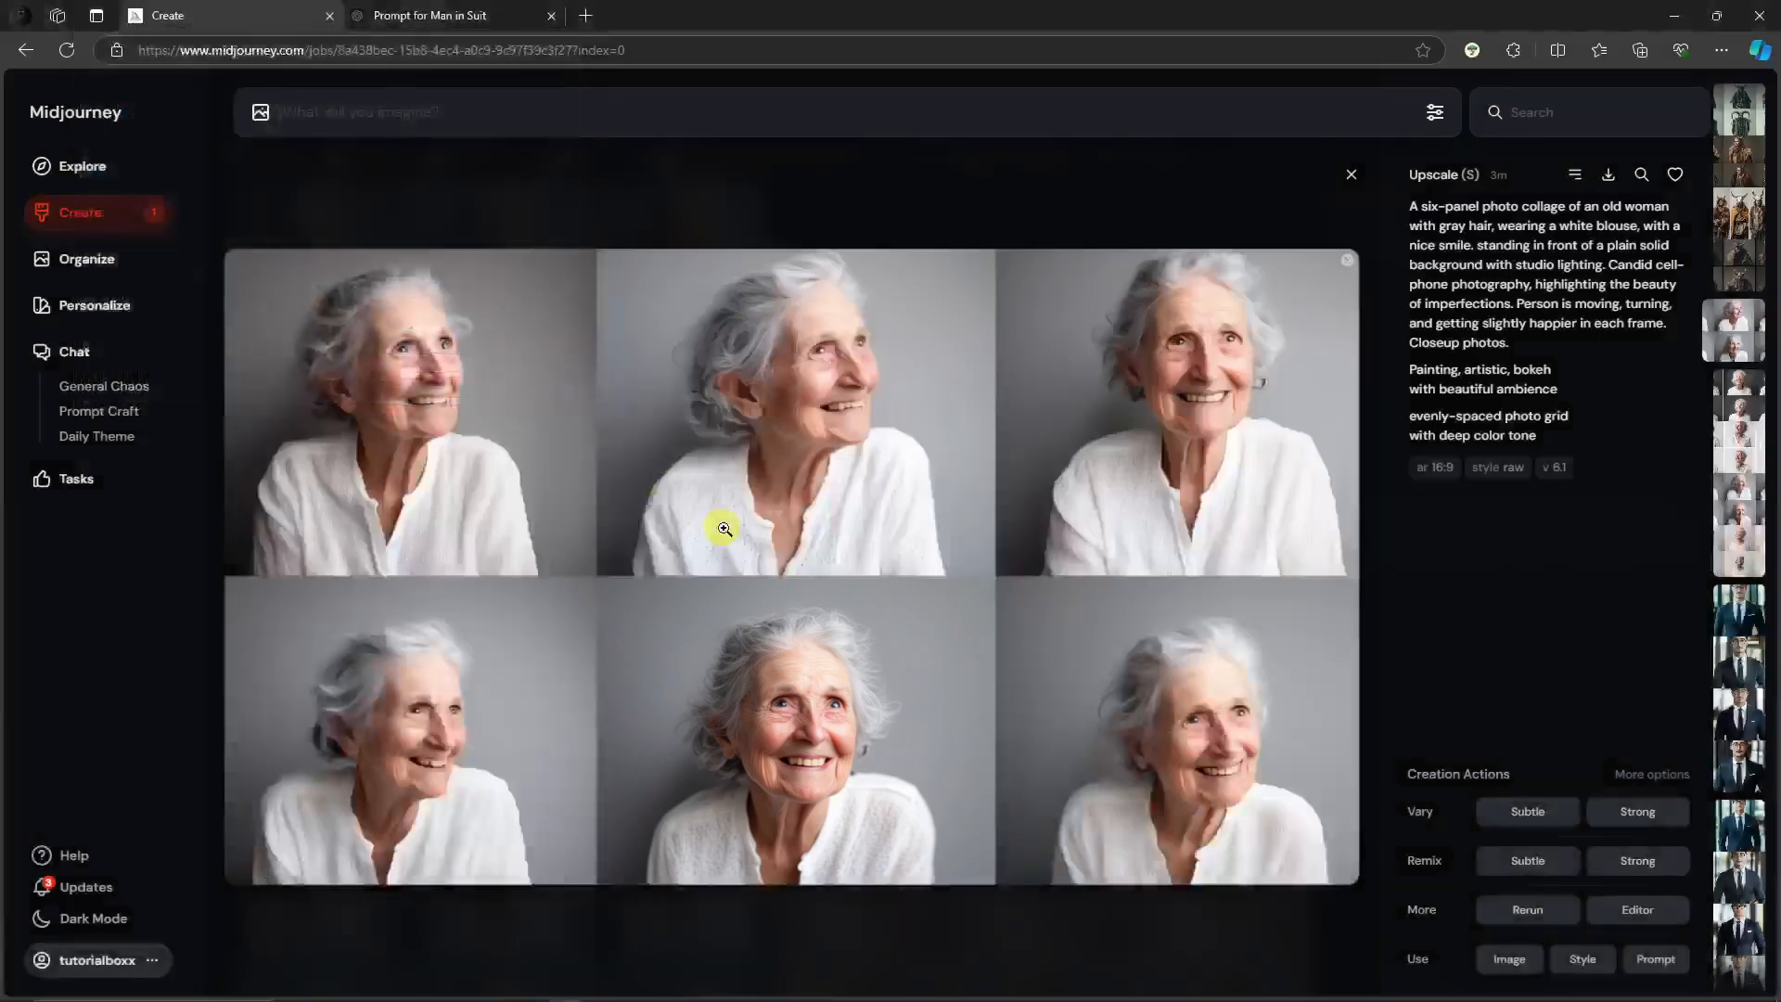
Take a screenshot of the upper-left portrait in the collage and save it to the Desktop as JPEG file 5.
key("Print")
left_click_drag(225, 251, 594, 570)
left_click(562, 594)
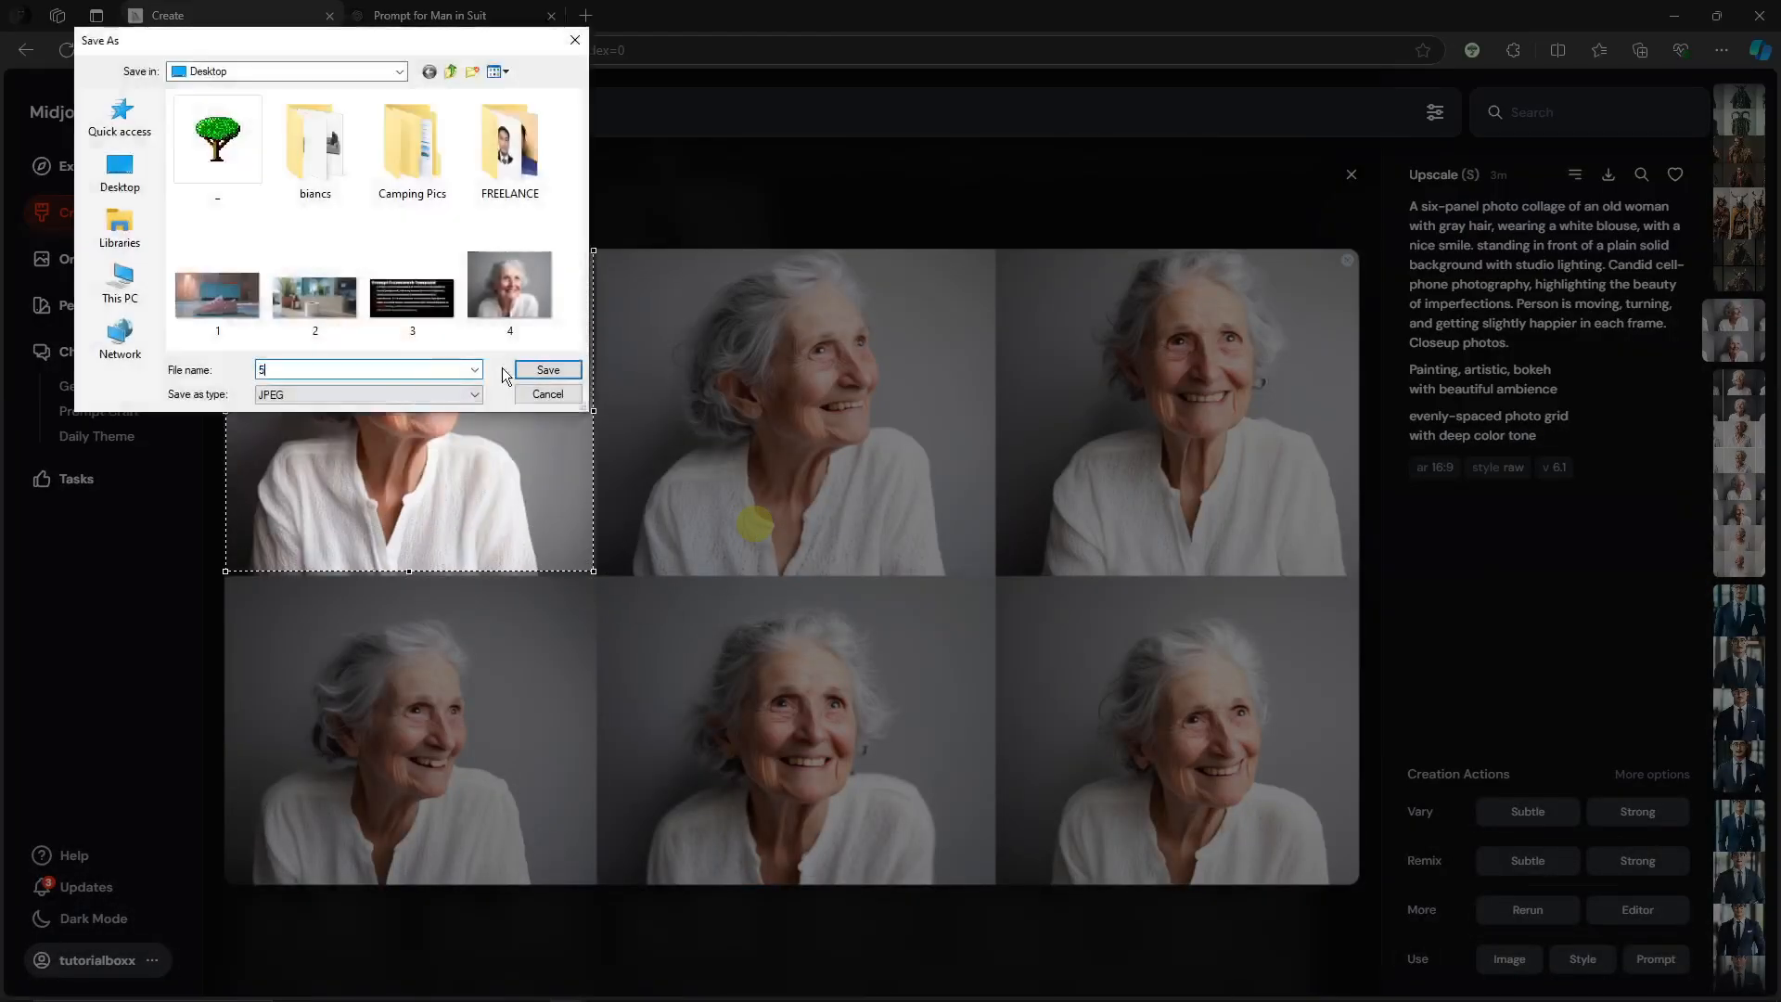
type("5")
left_click(548, 369)
Take a screenshot of the upper-right portrait in the collage and save it to the Desktop as JPEG file 6.
key("Print")
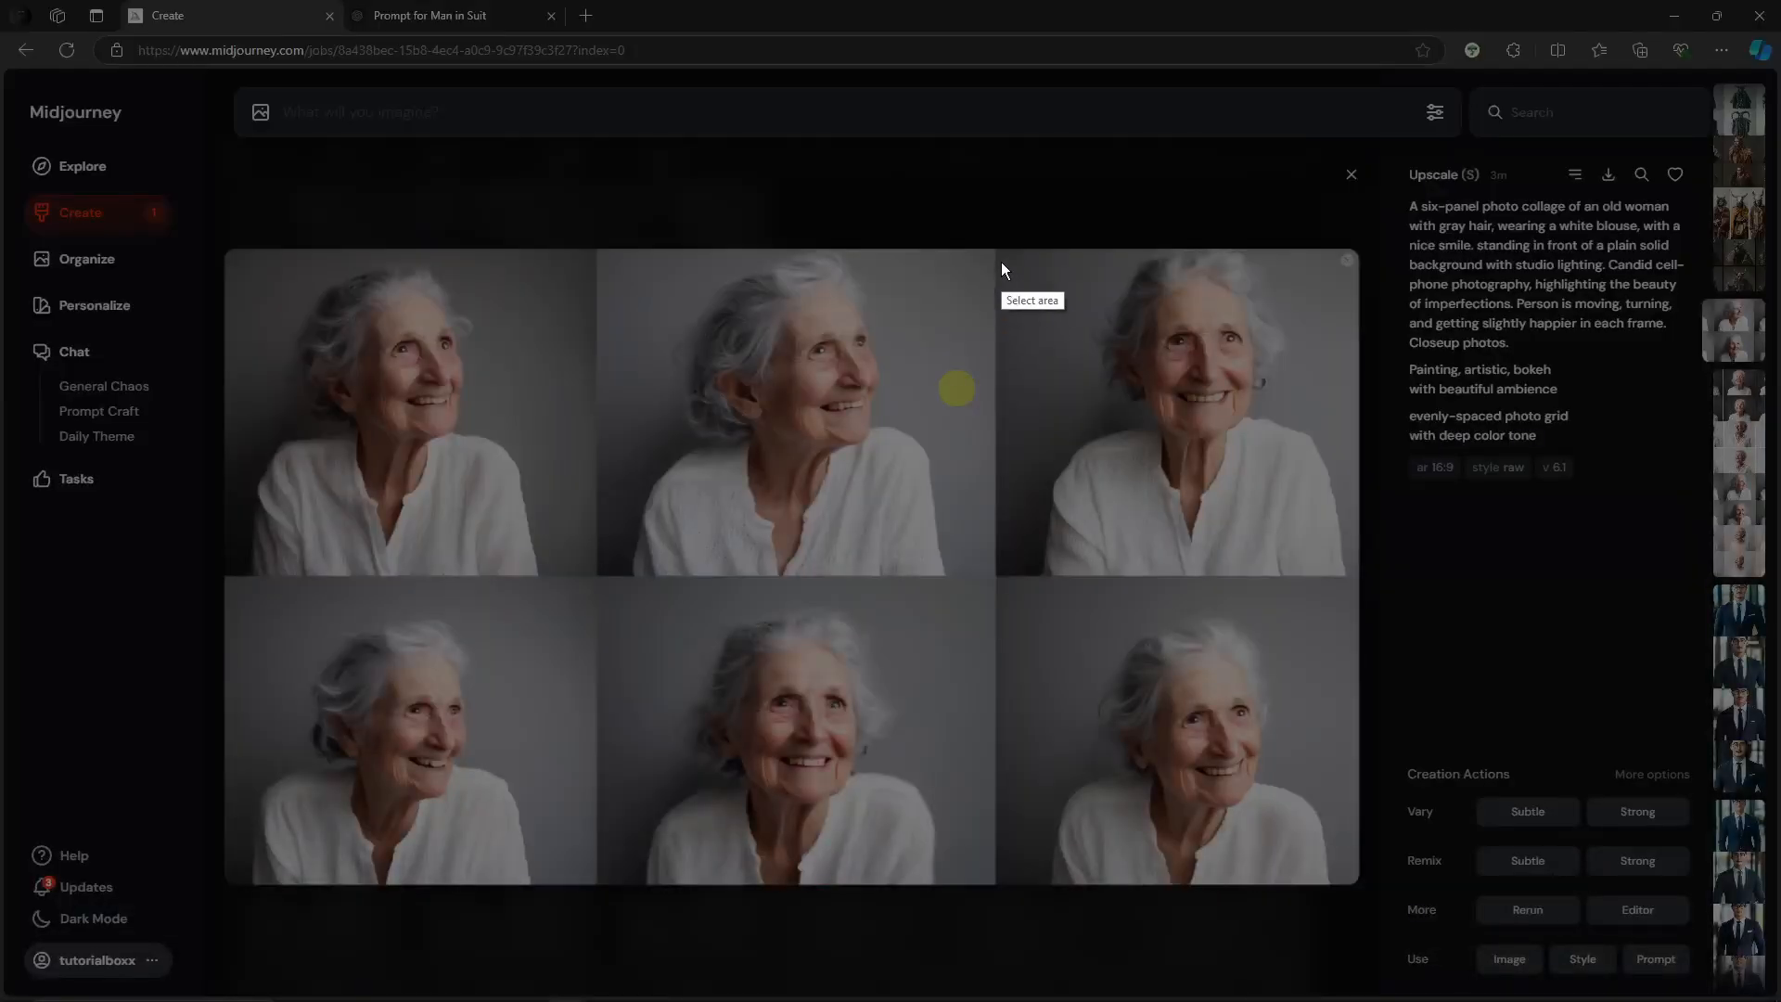
left_click_drag(994, 250, 1331, 580)
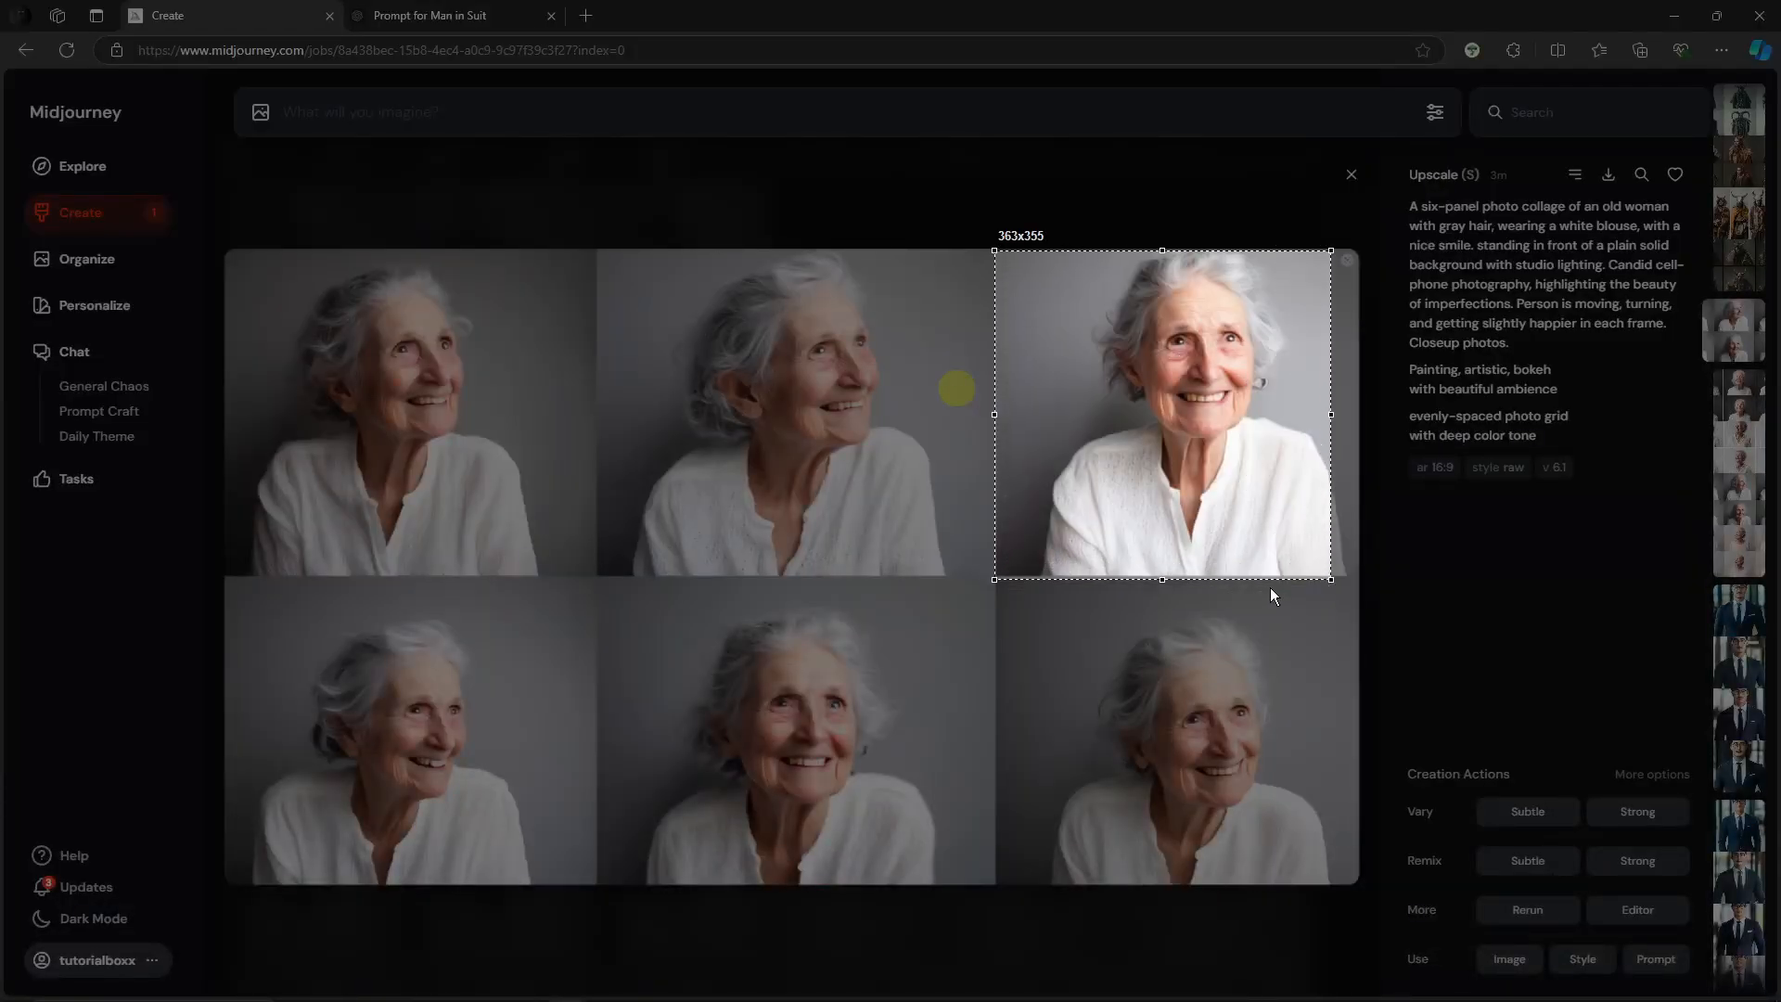
left_click(1273, 592)
type("5")
left_click(548, 369)
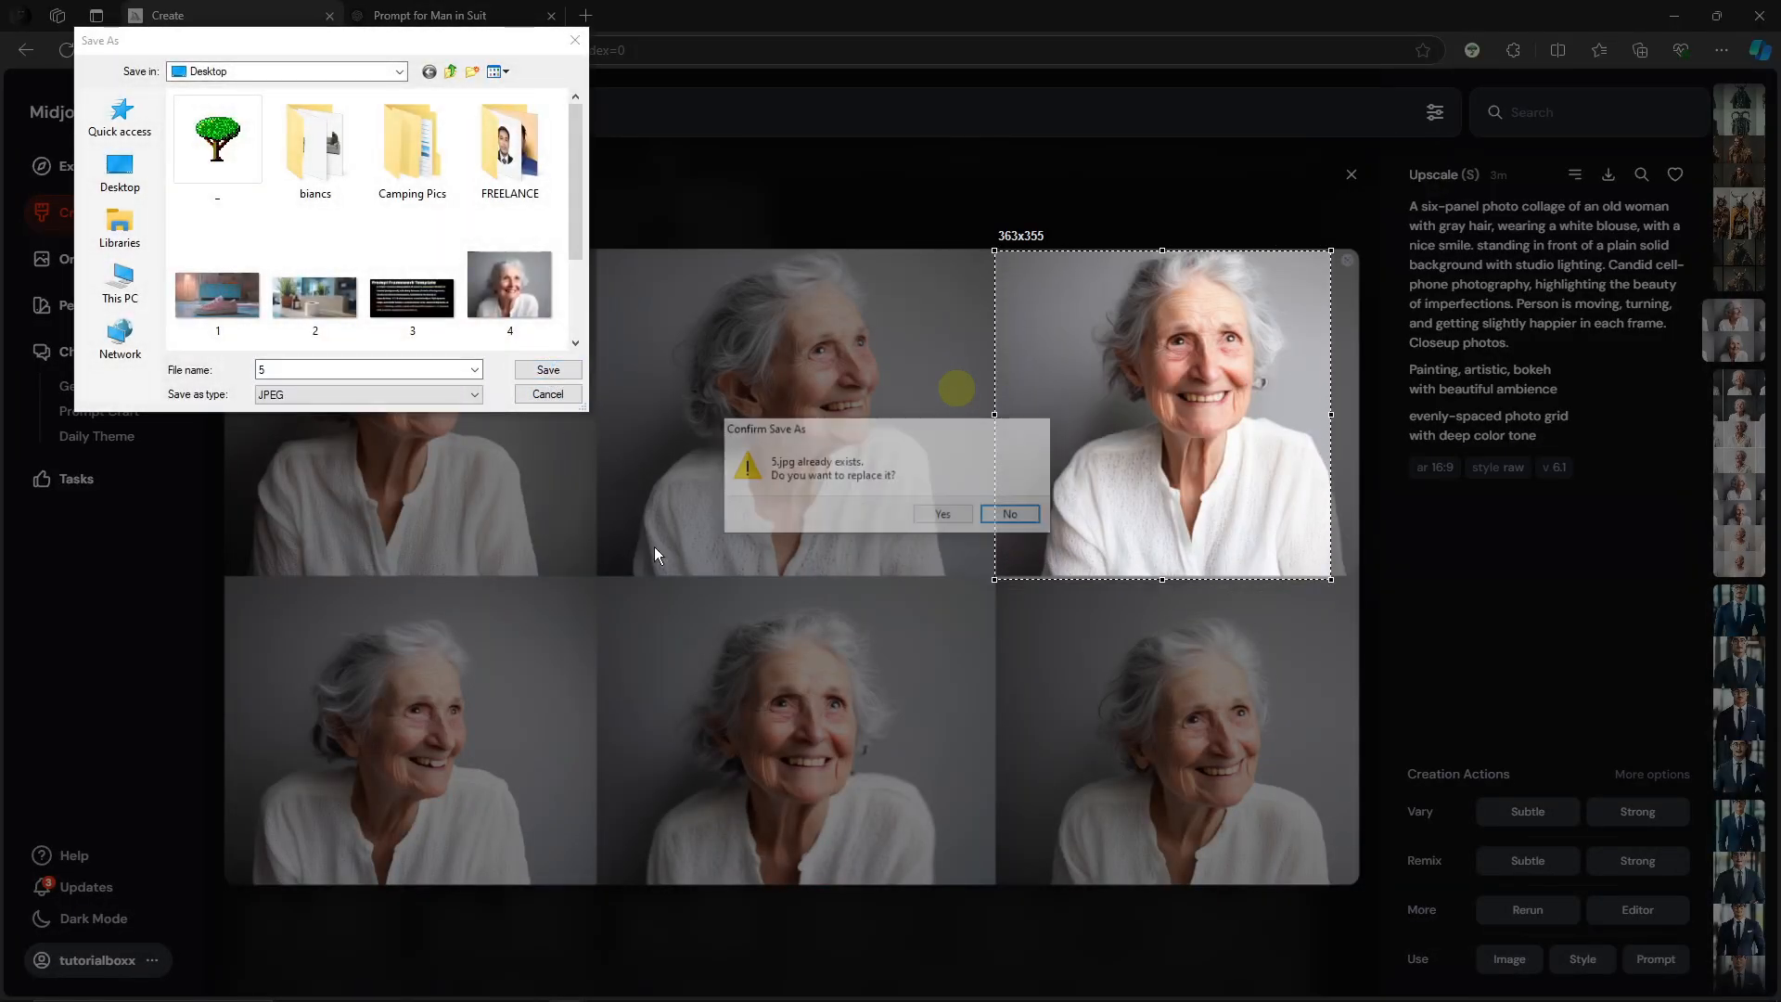
left_click(1011, 515)
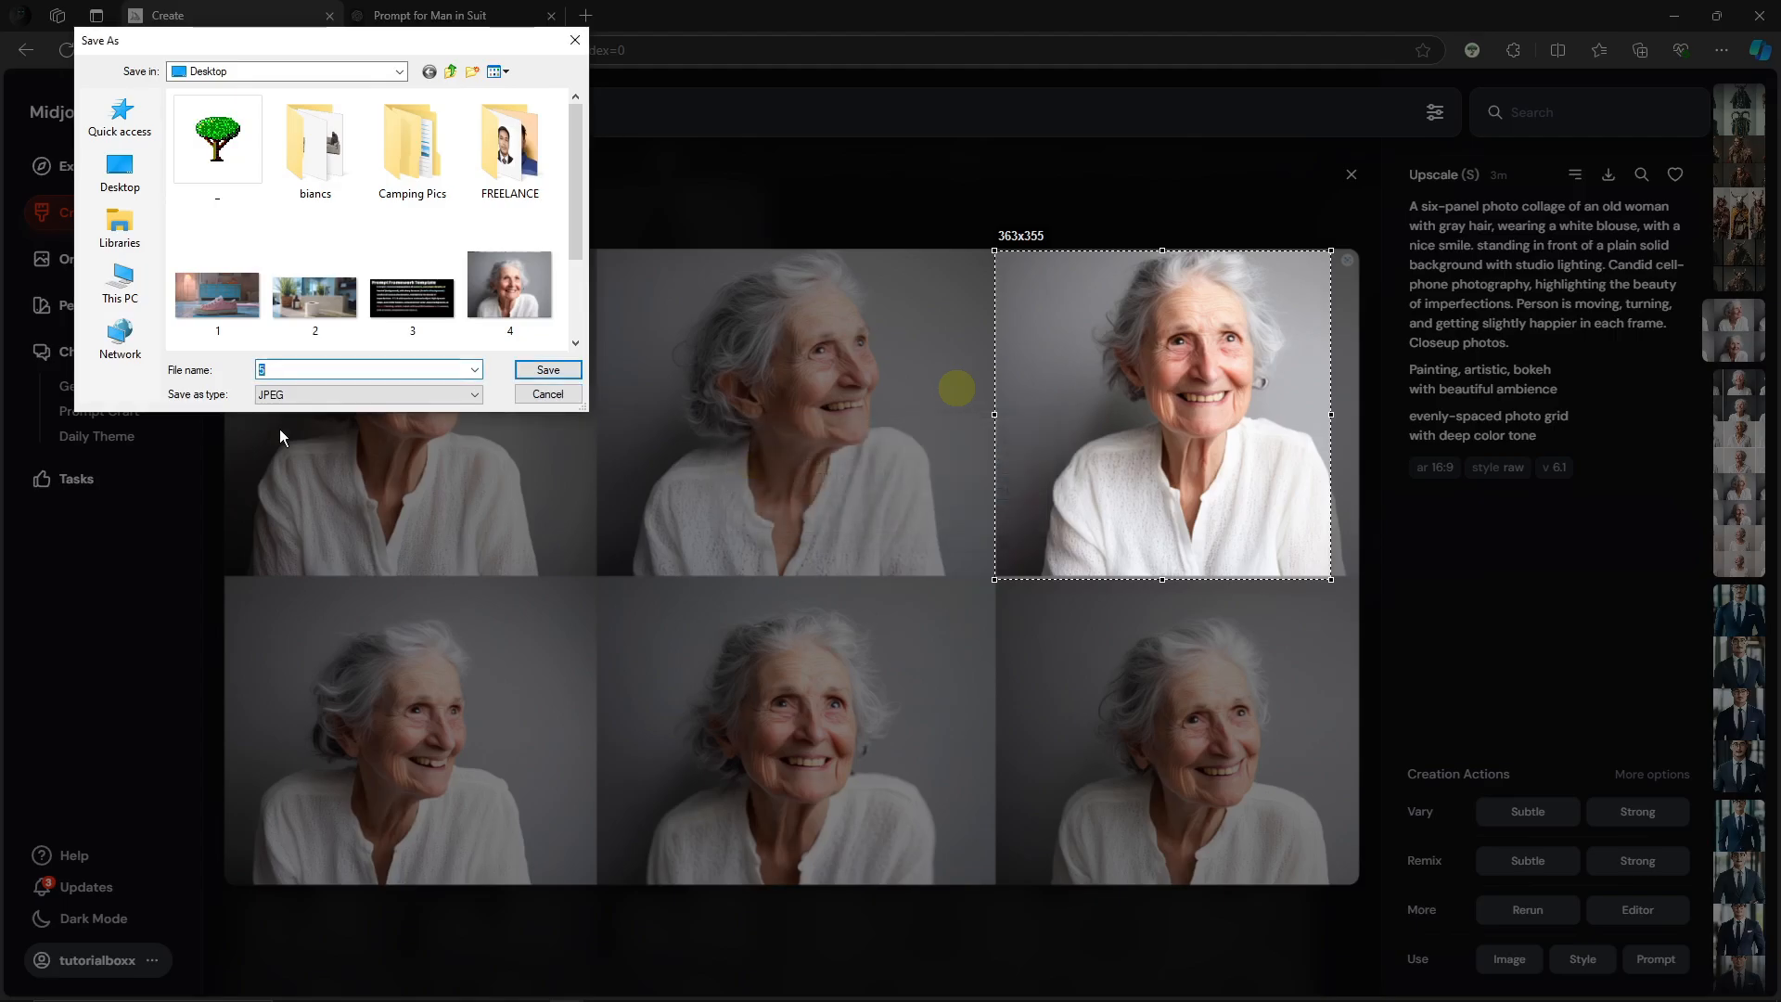
type("6")
key("Return")
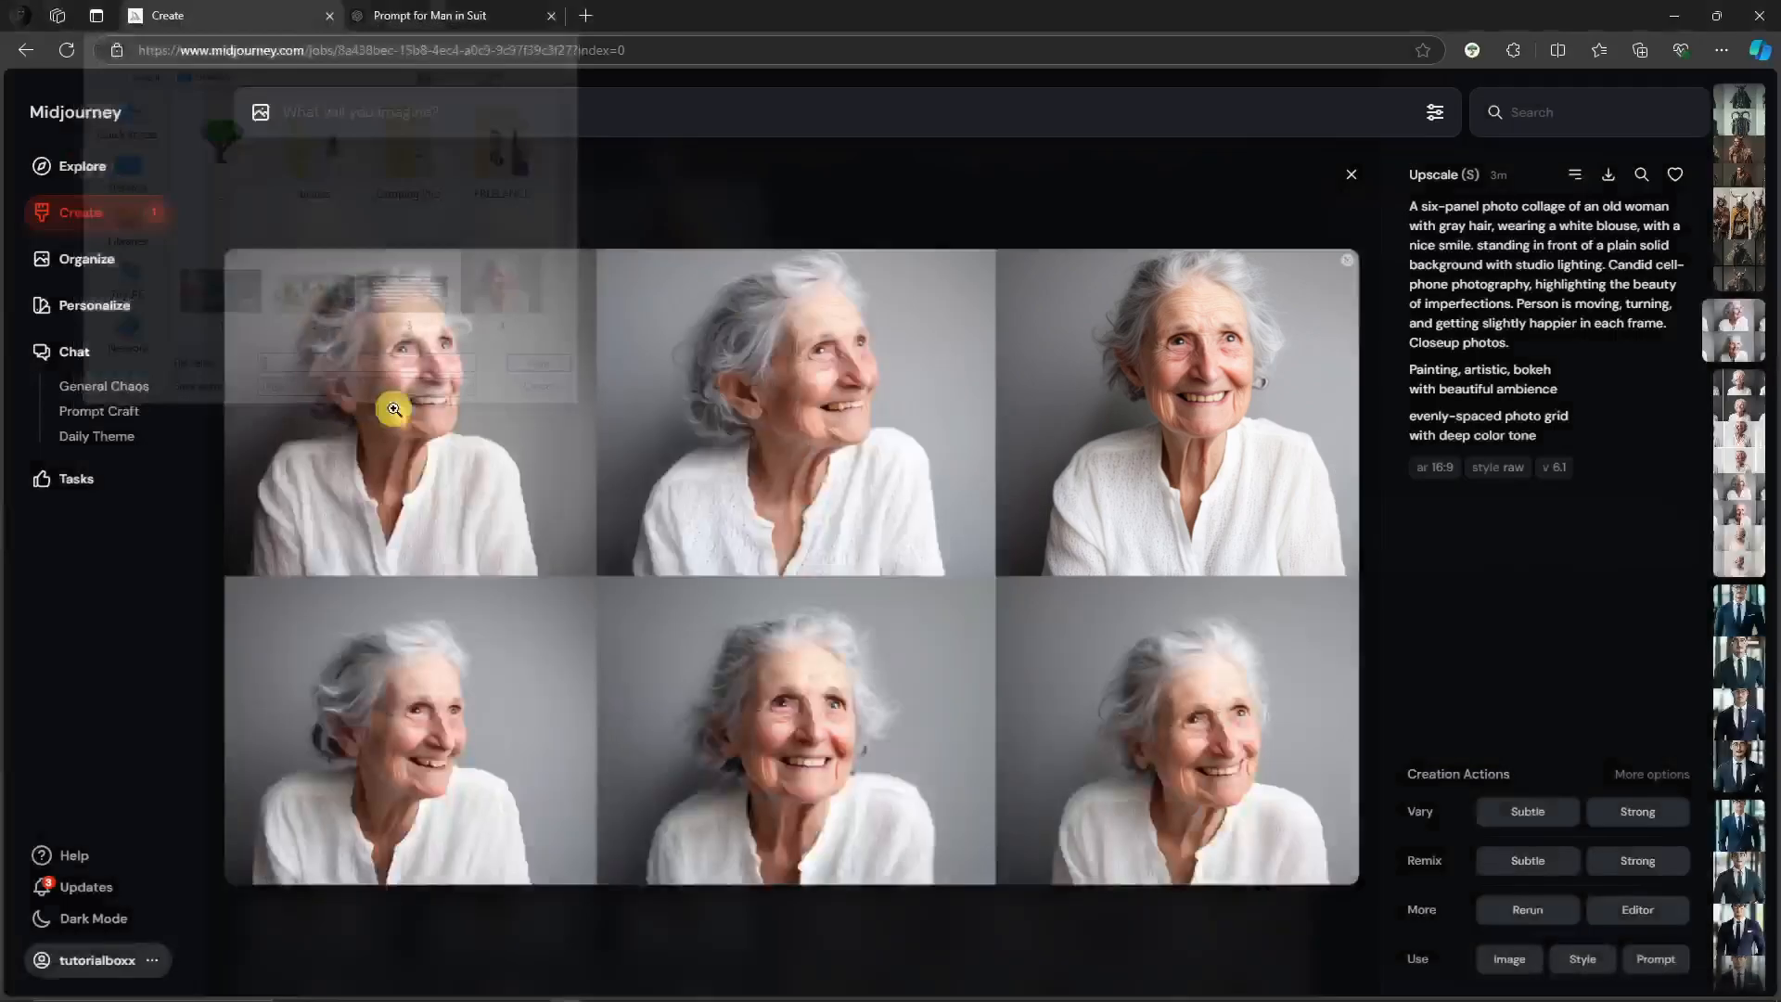
Take a screenshot of the lower-right portrait in the collage and save it to the Desktop as JPEG file 7.
key("Print")
key("Escape")
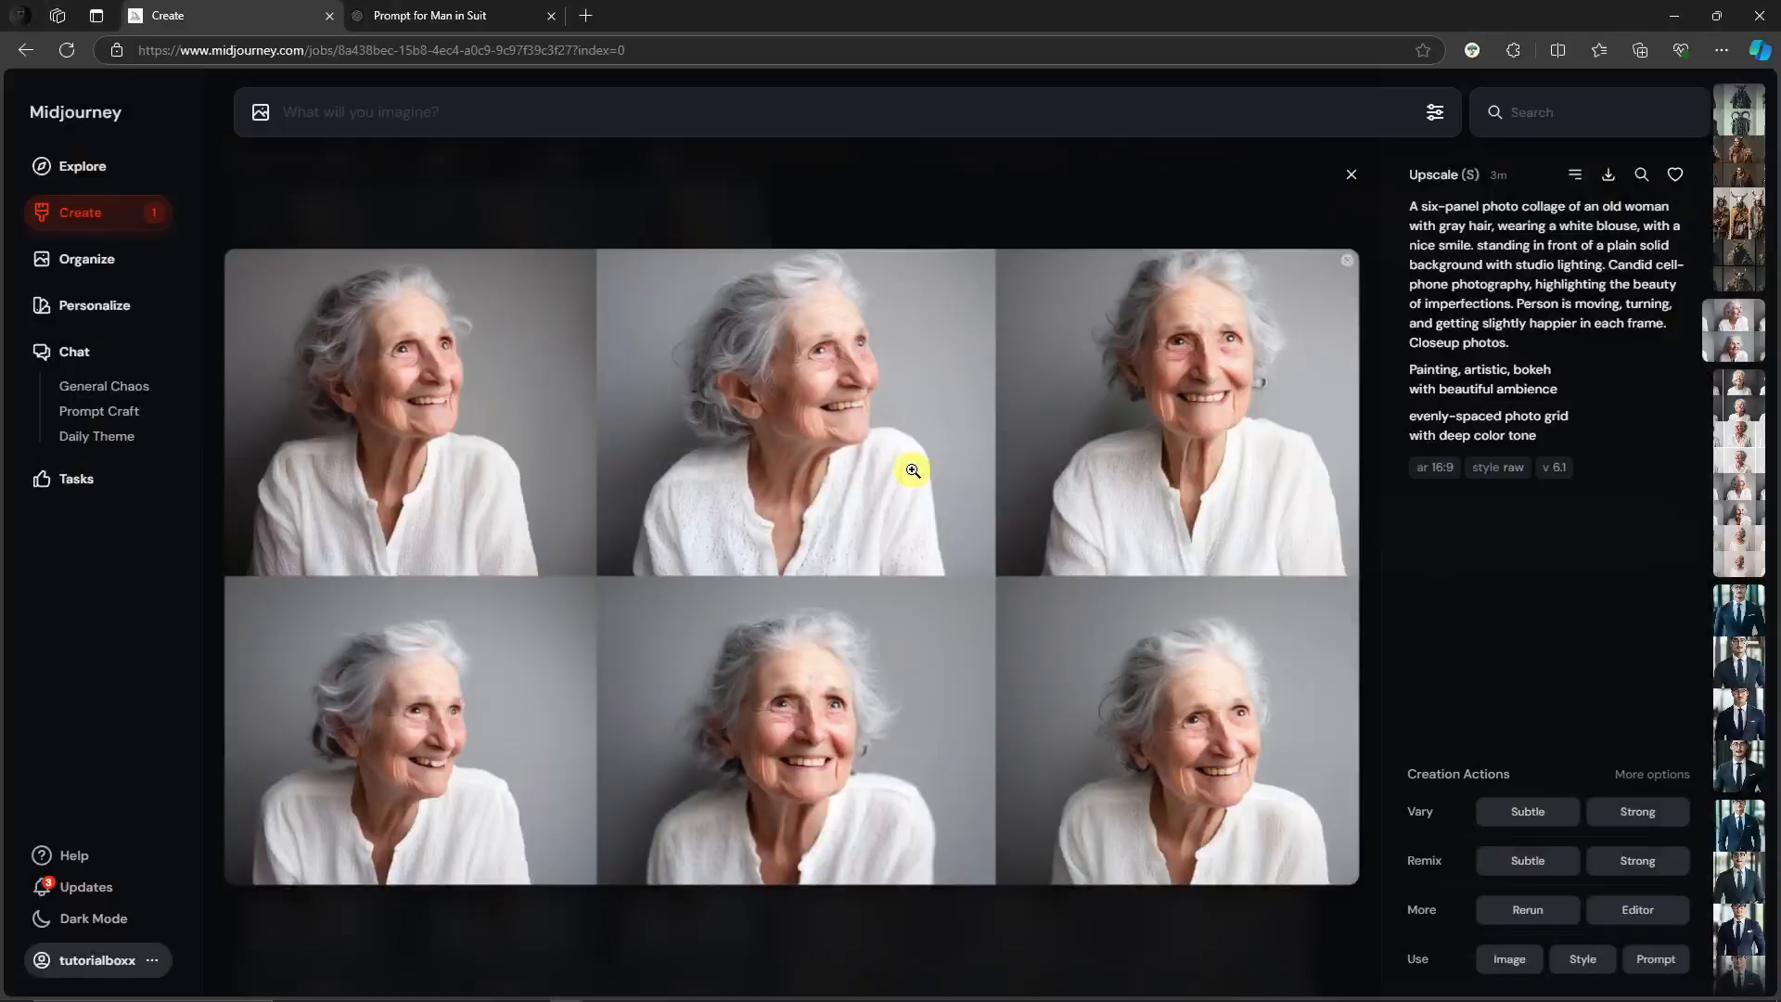
key("Print")
left_click_drag(999, 579, 1356, 882)
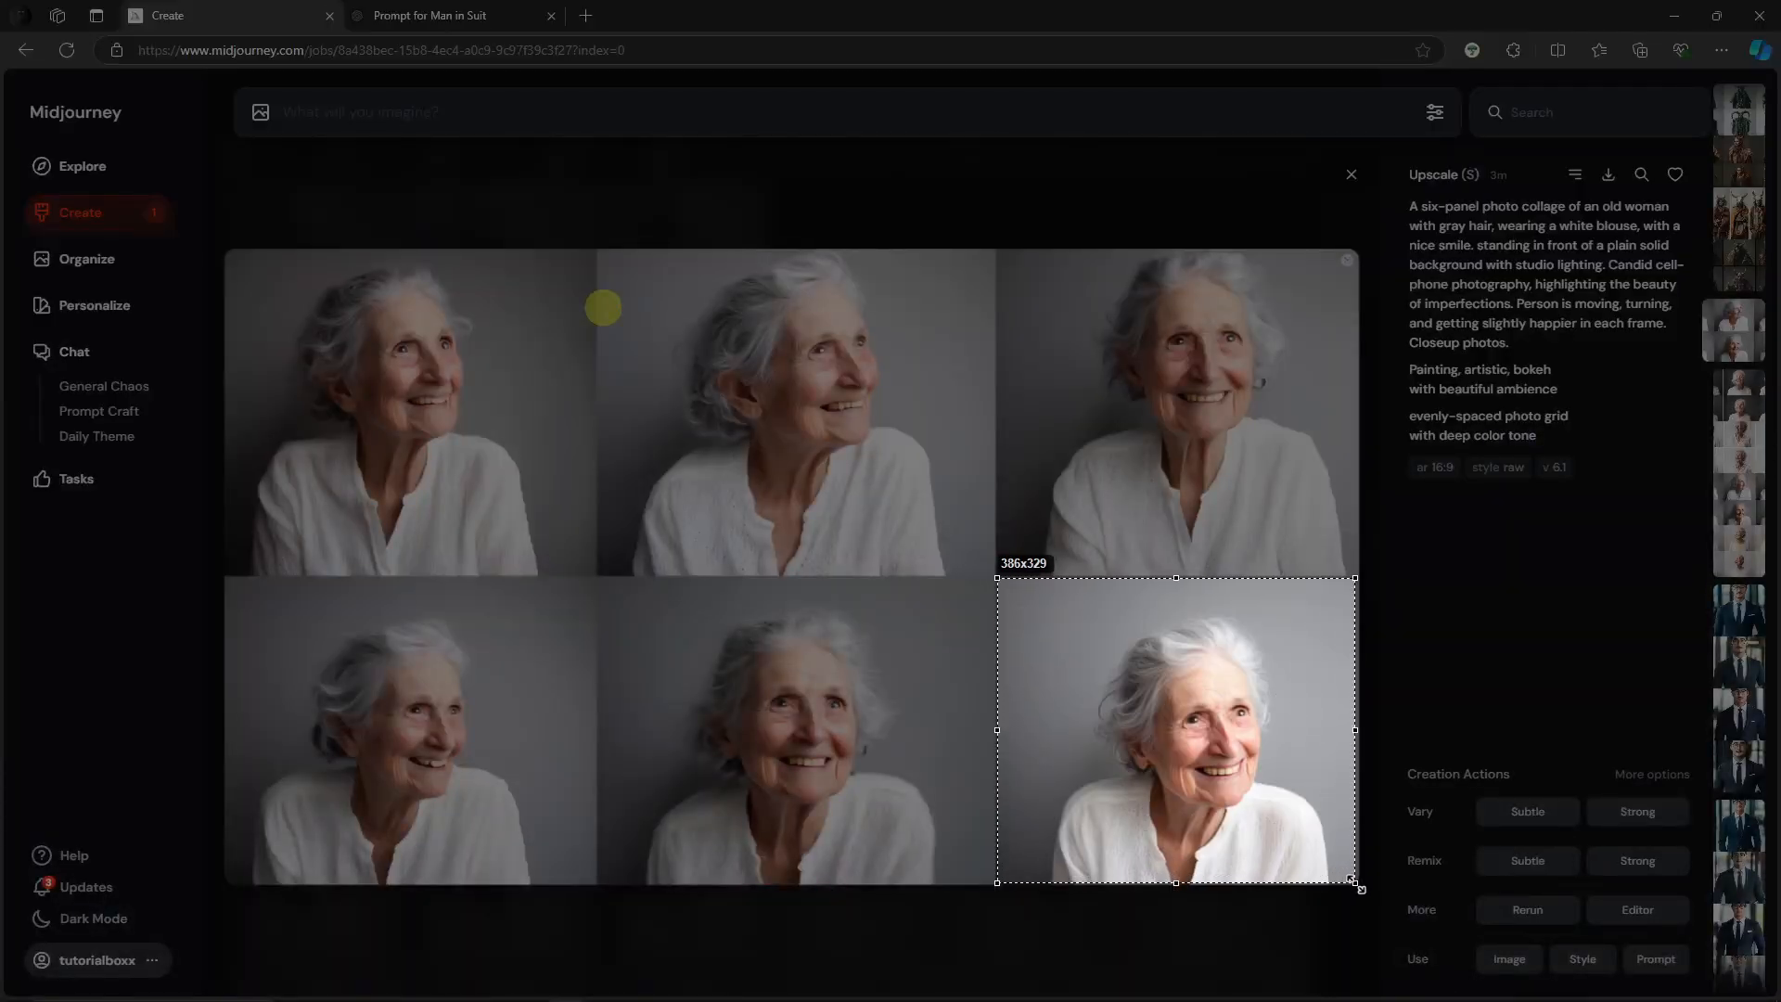
key("ctrl+s")
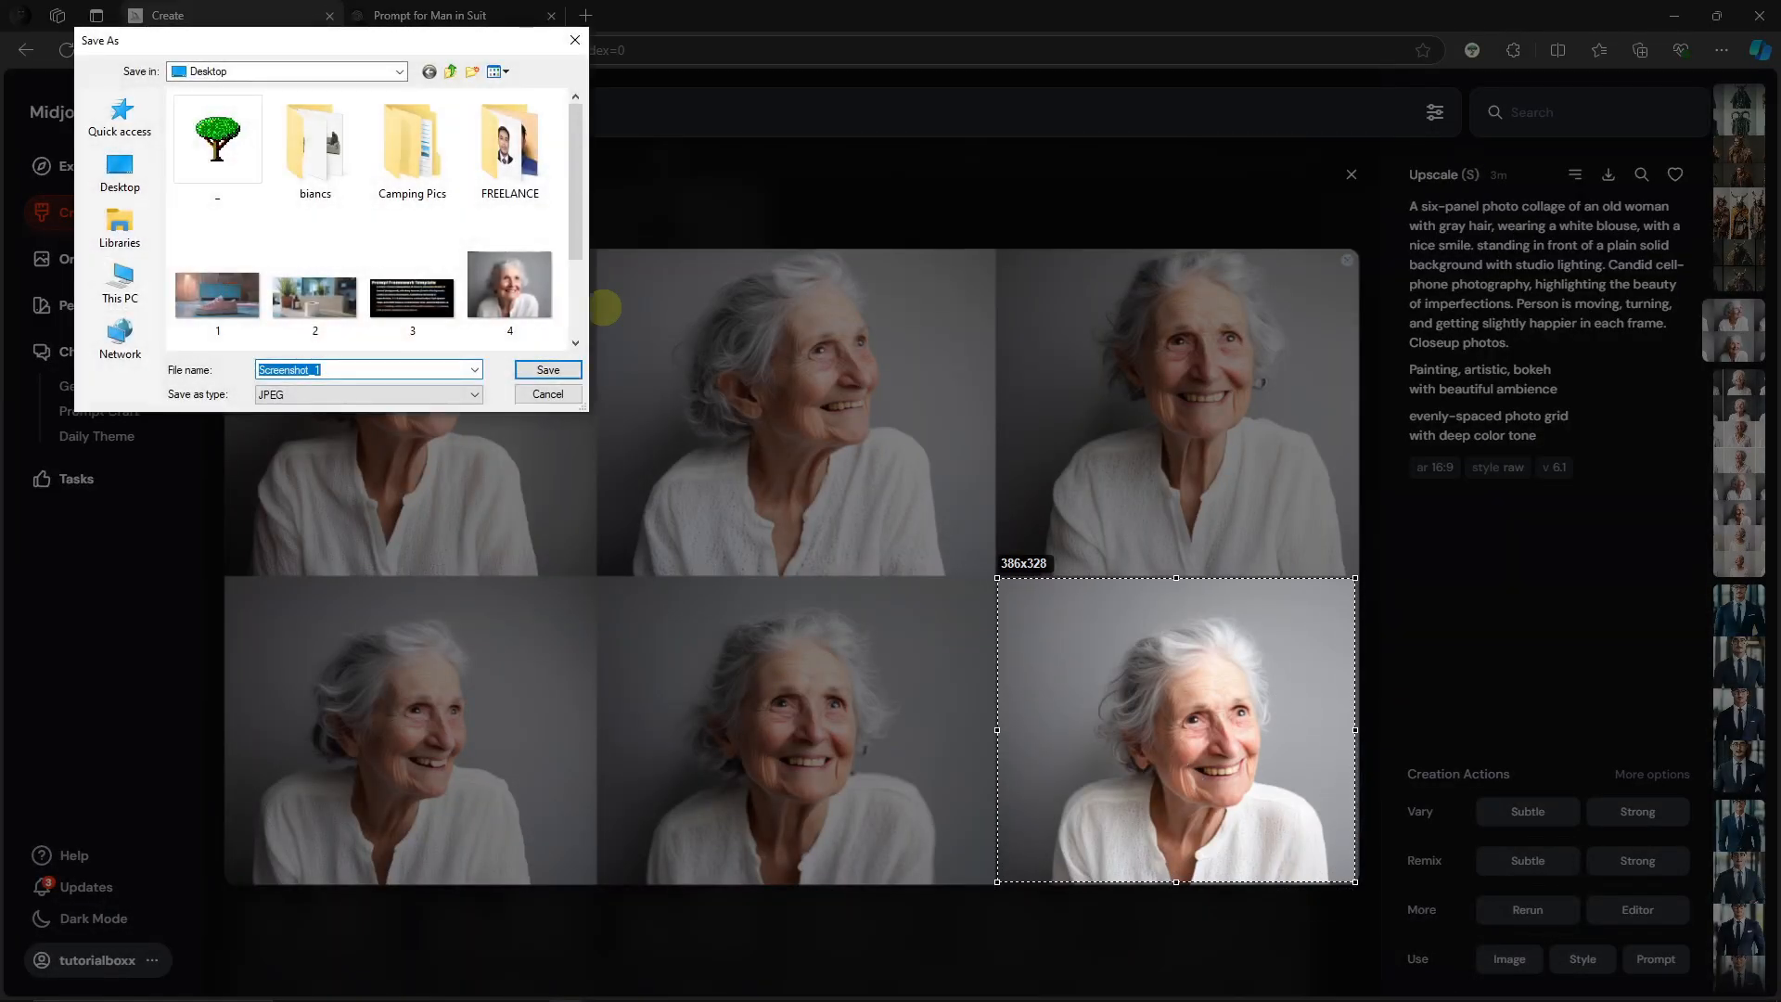
left_click(518, 397)
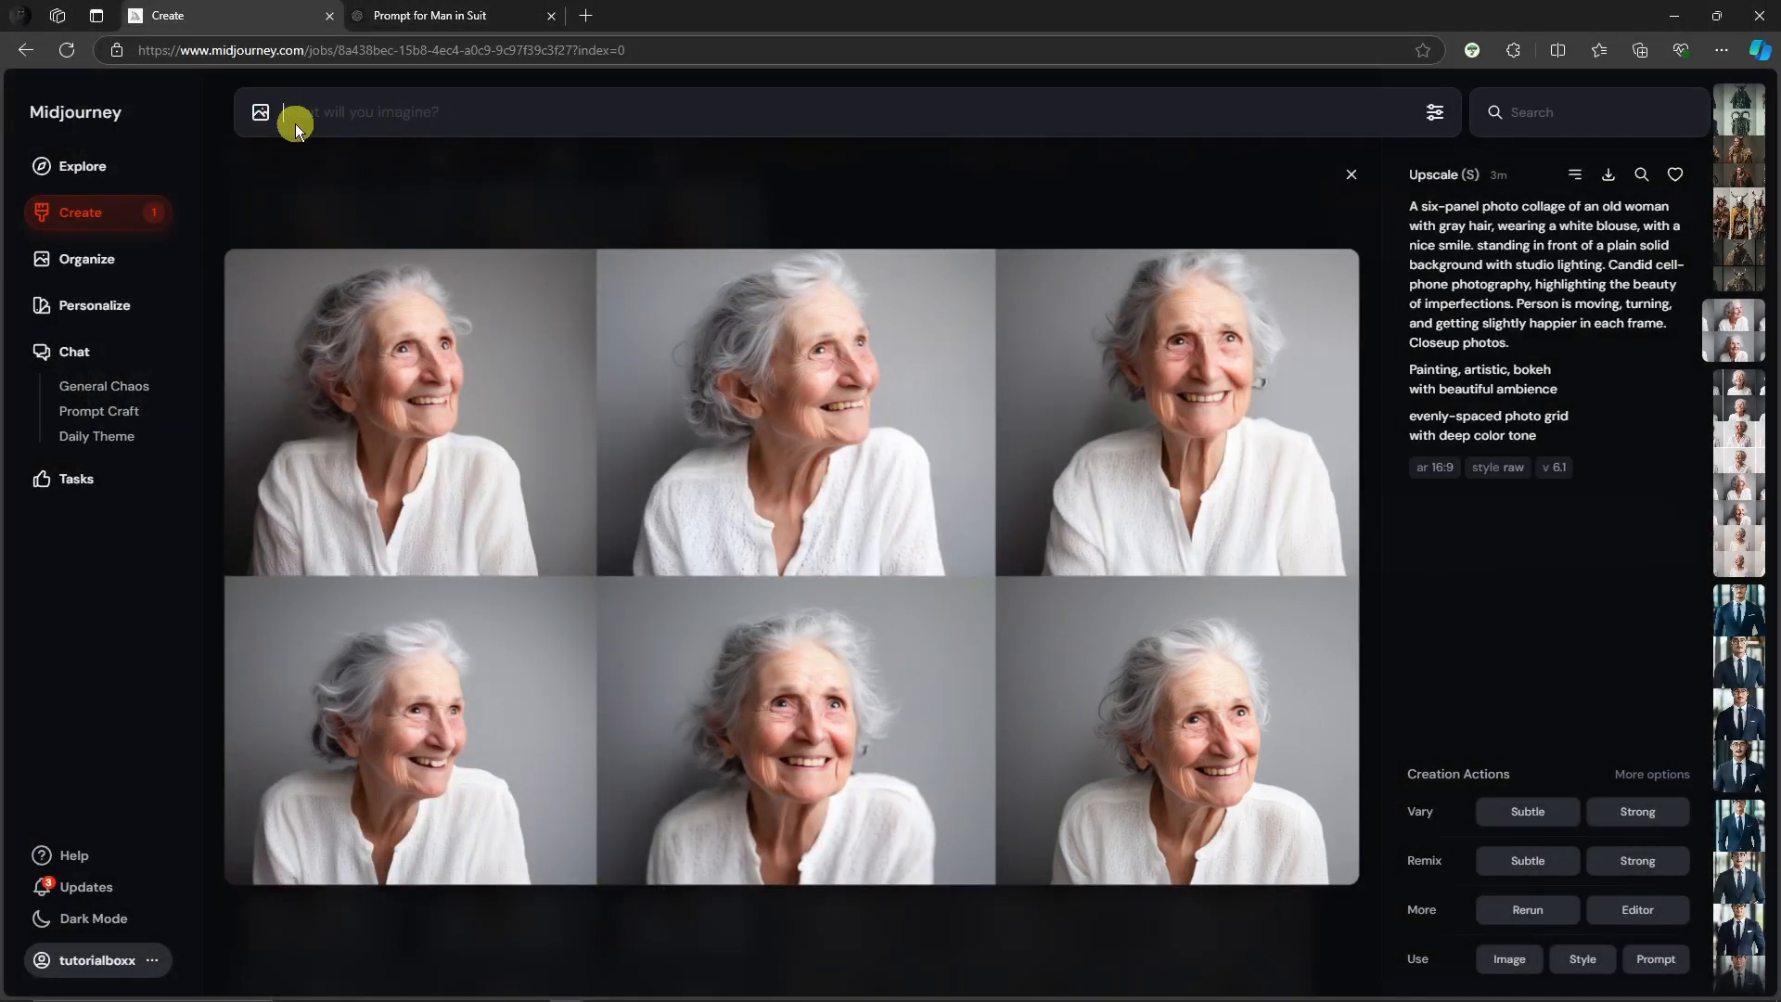
Upload the portrait files 4, 5, 6 and 7 from the Desktop as prompt images.
left_click(261, 112)
left_click(378, 387)
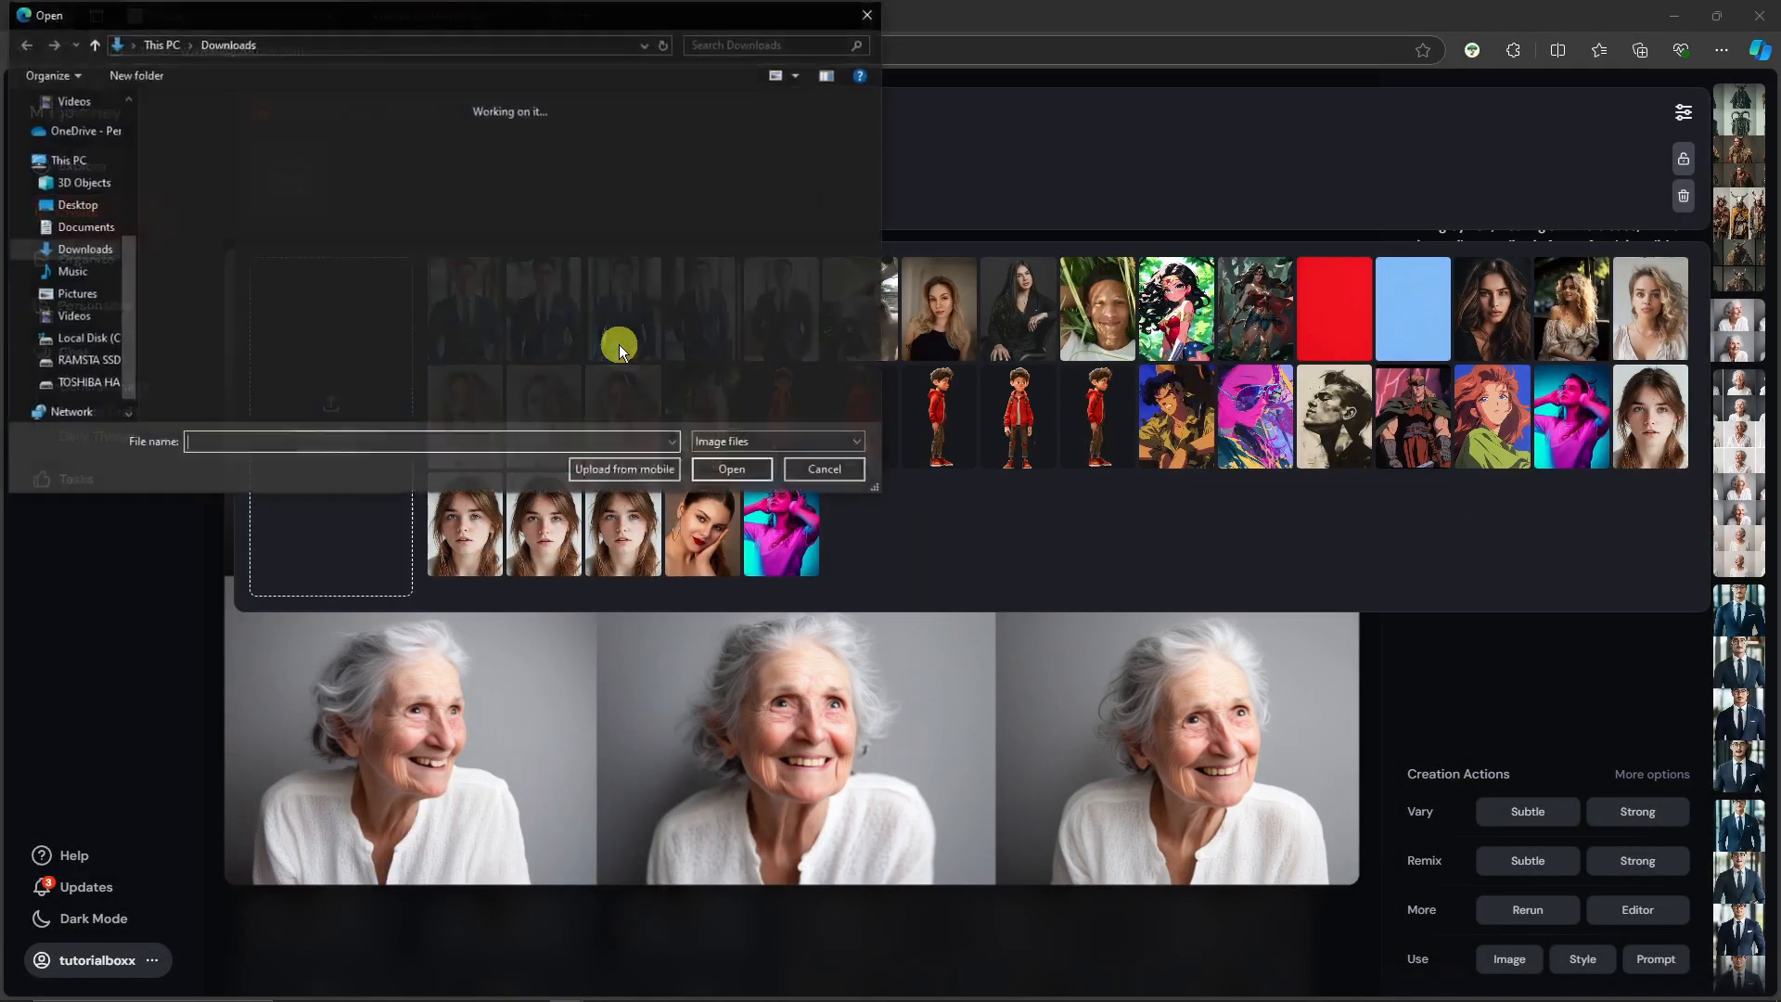
left_click(74, 138)
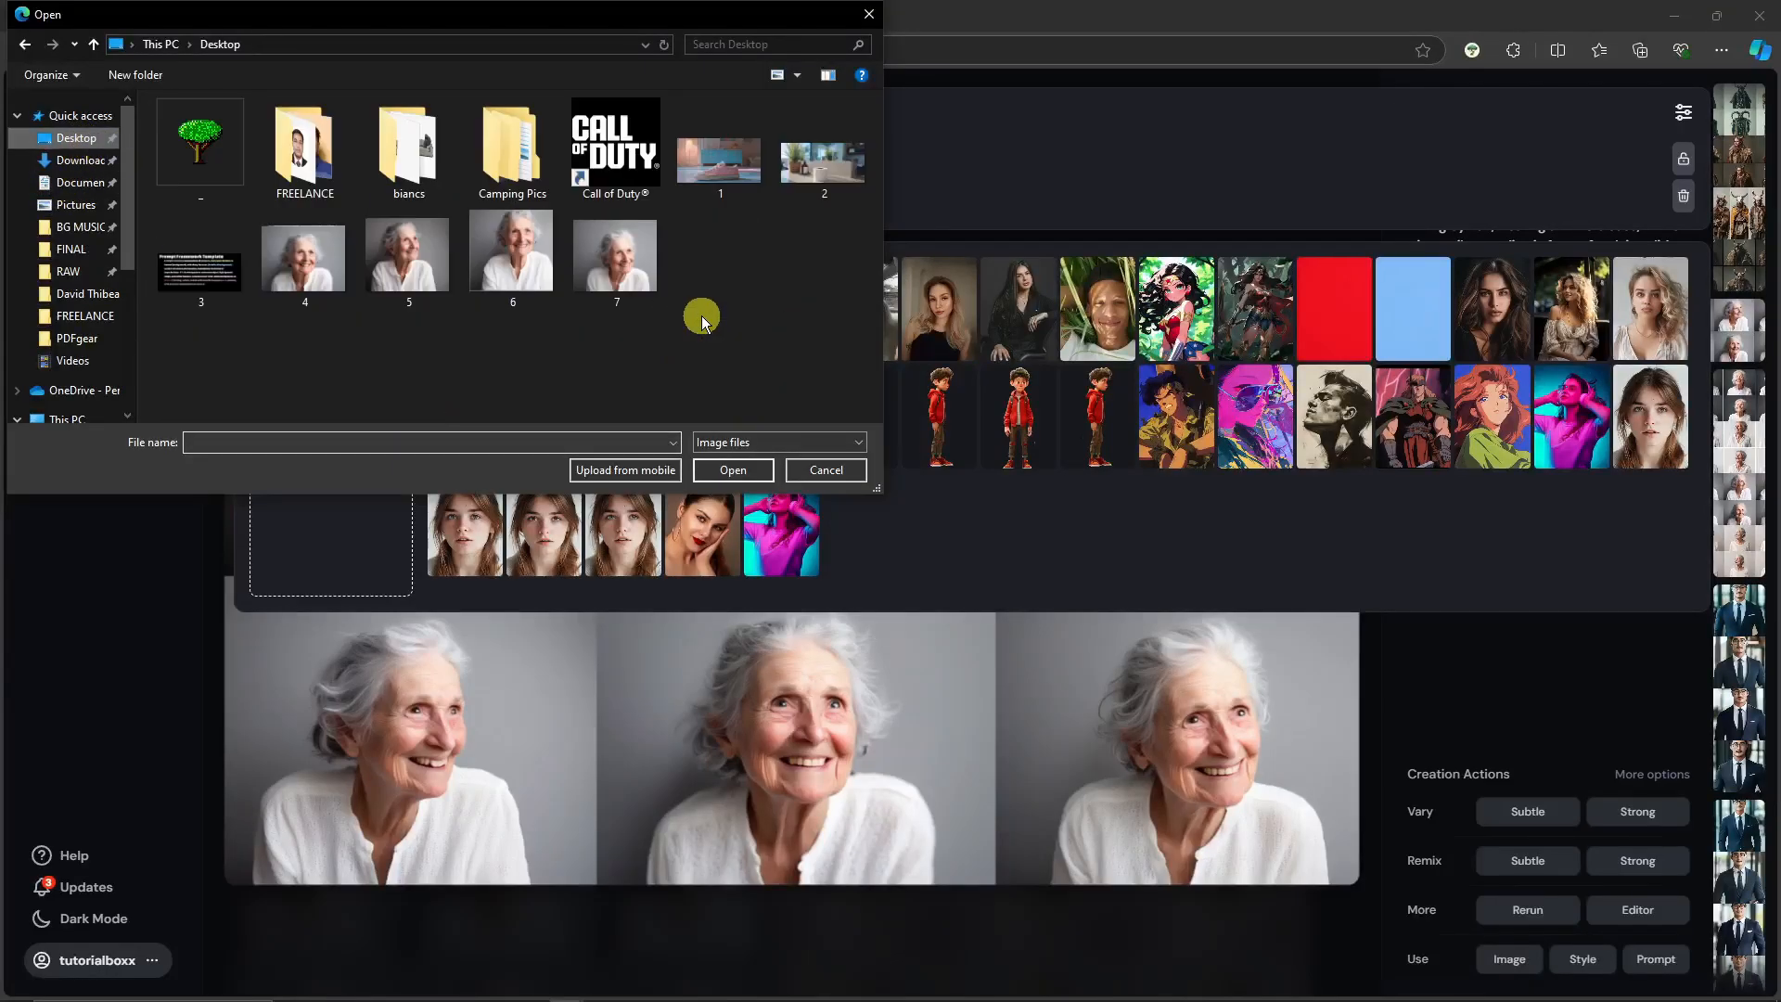
left_click(304, 255)
left_click(624, 258, "shift")
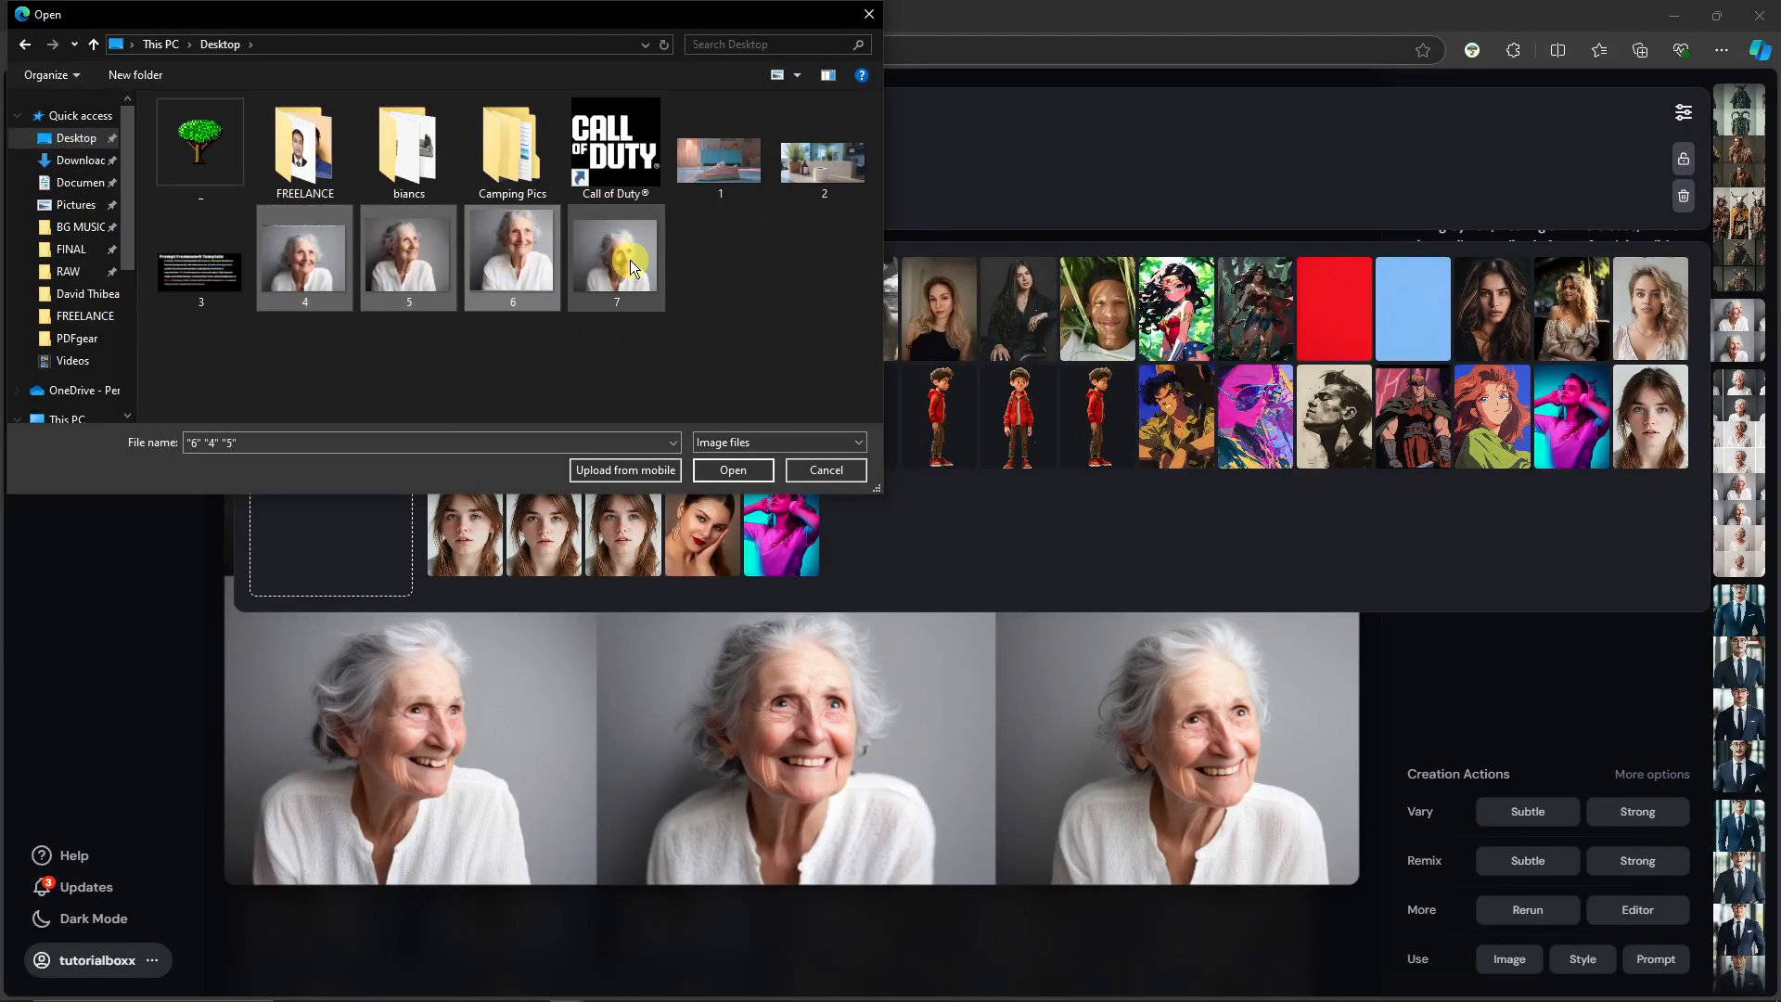
left_click(733, 470)
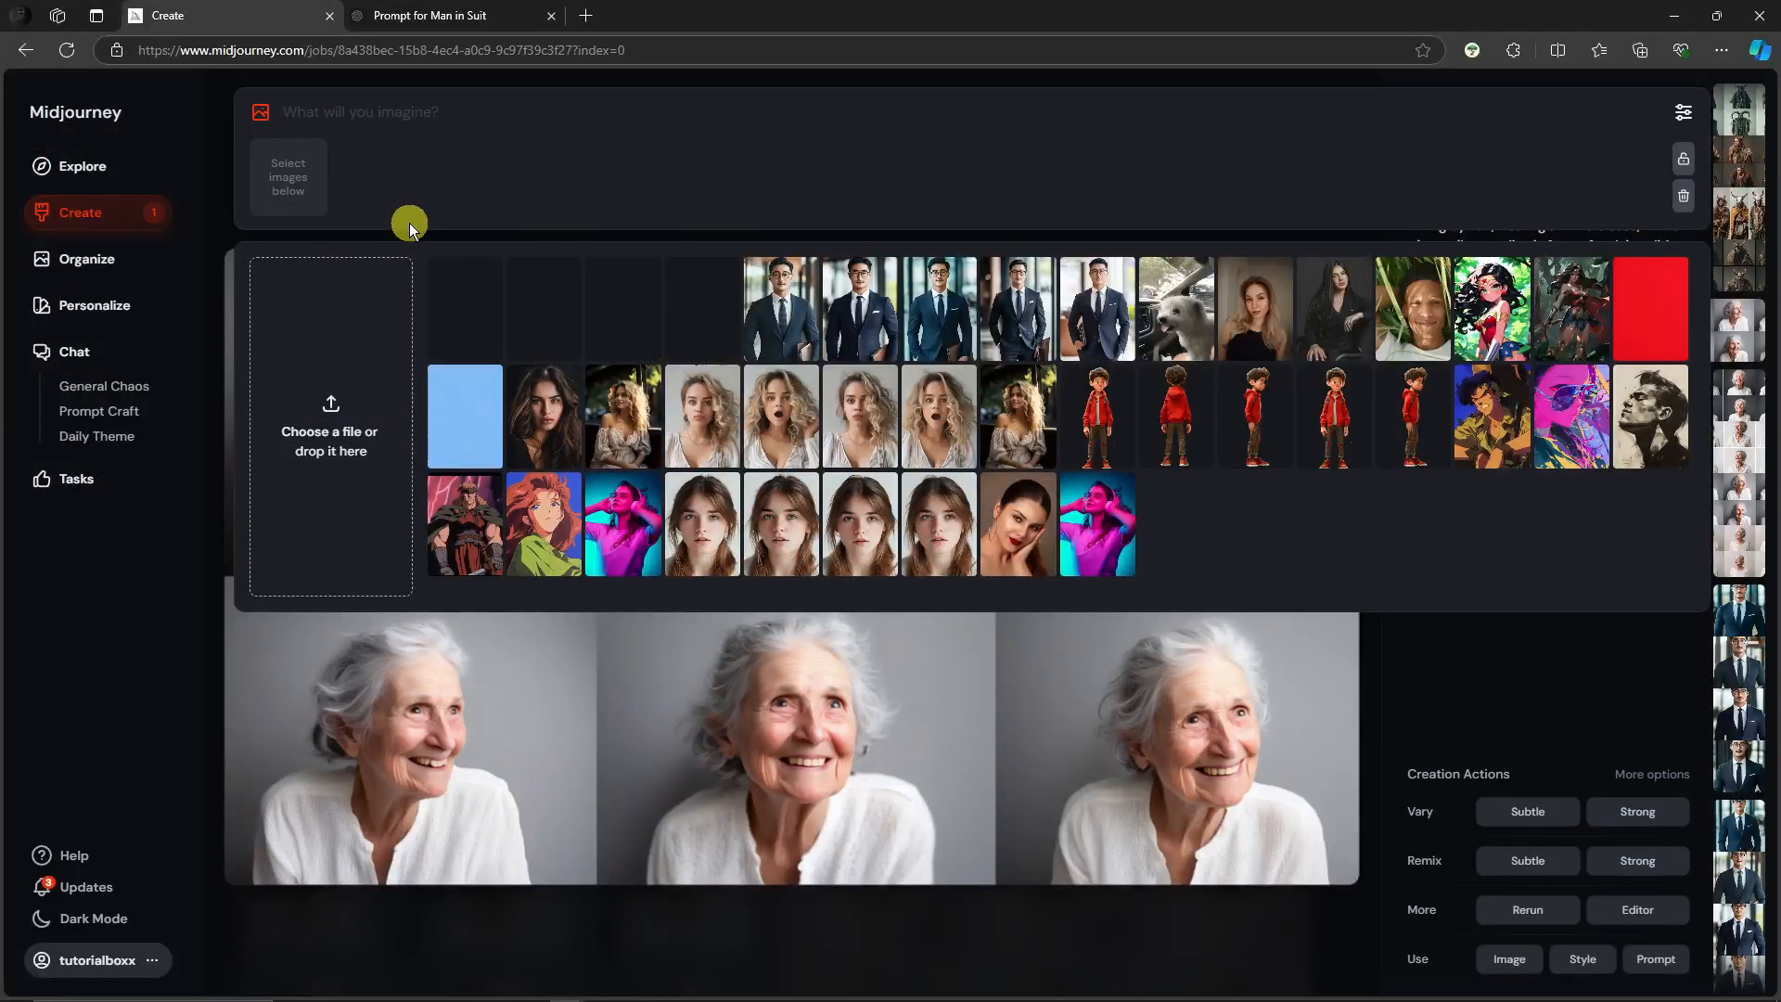
Add the four uploaded portraits of the old woman to the prompt as reference images.
left_click(463, 301)
left_click(547, 308)
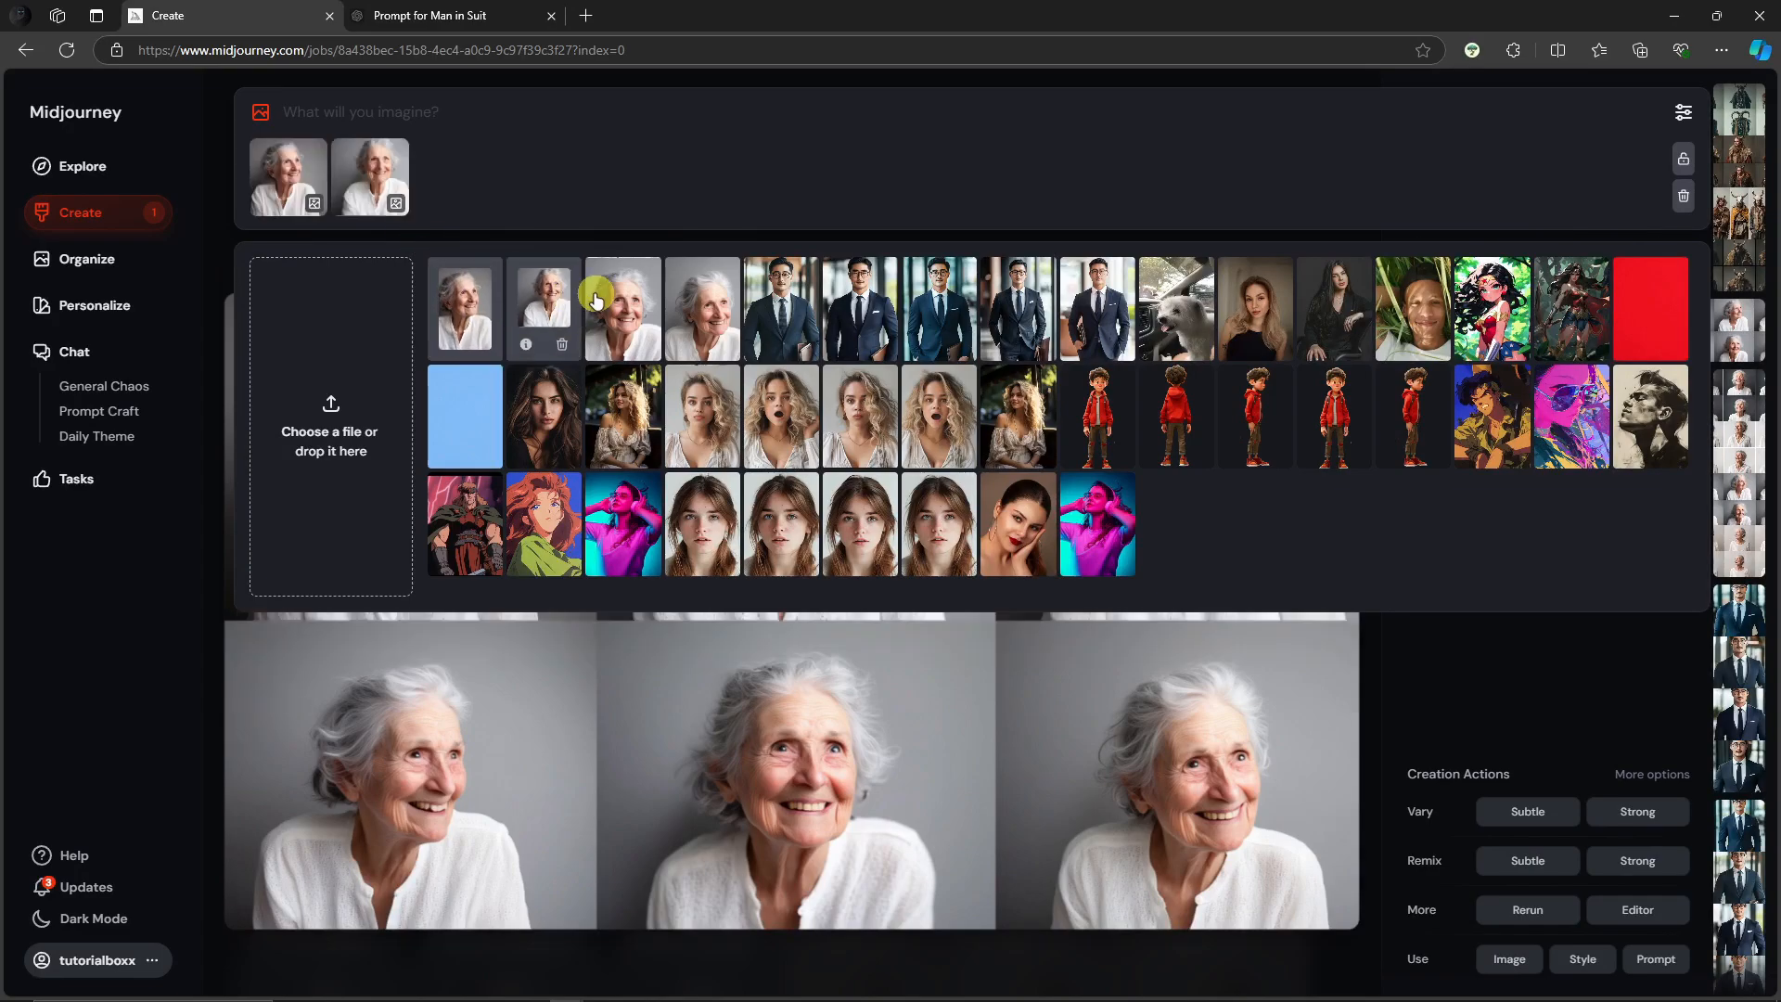
left_click(623, 308)
left_click(702, 308)
Set all four reference portraits in the prompt to be used as character references.
left_click(282, 213)
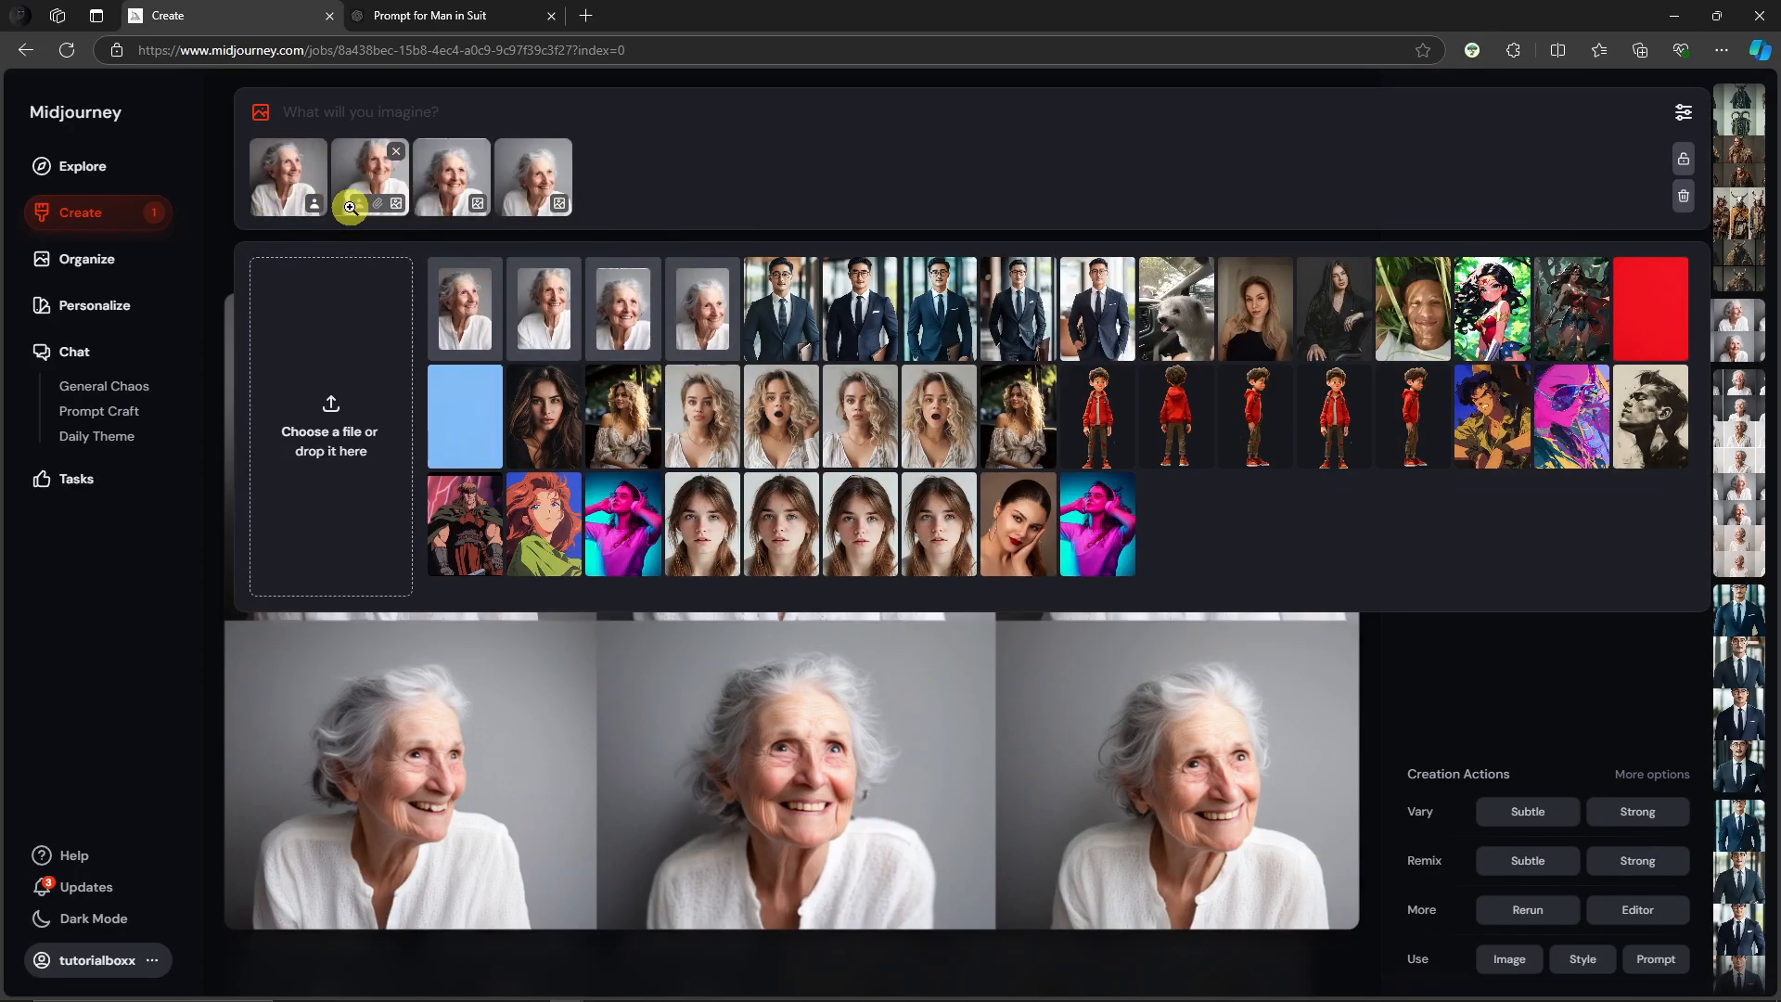
left_click(371, 210)
left_click(441, 204)
left_click(519, 201)
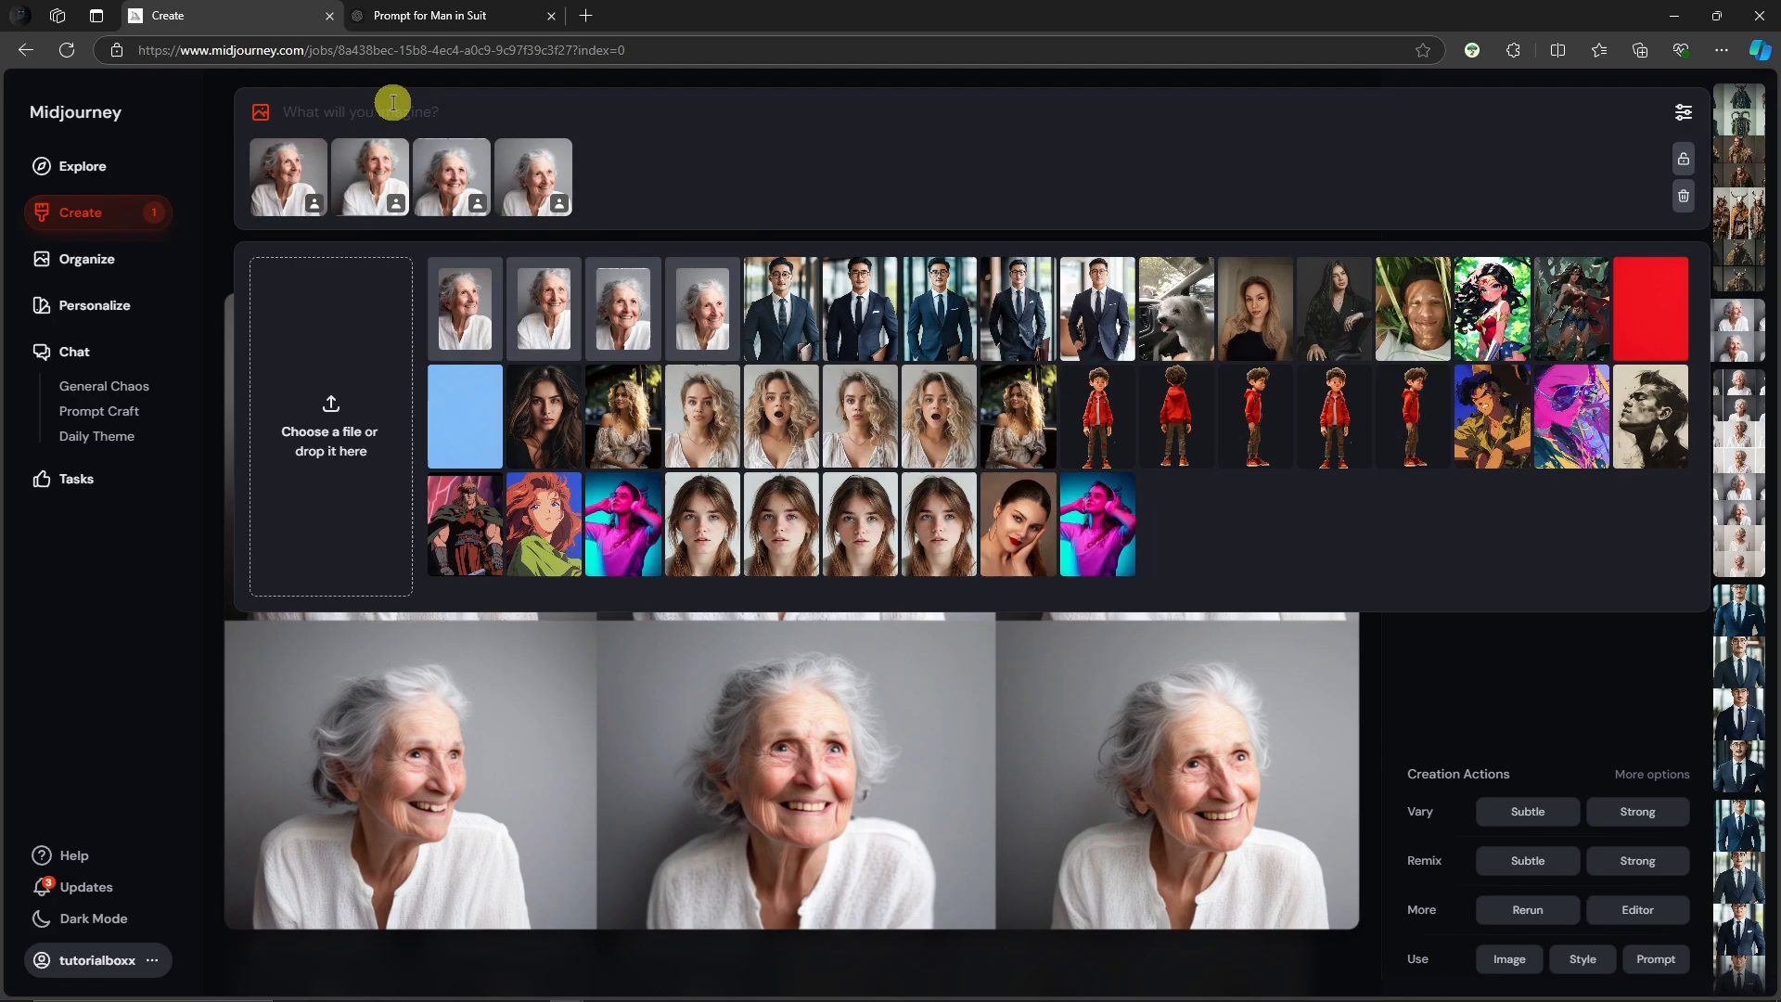
Generate images with the prompt "An older woman wearing glasses" using the character references.
left_click(390, 105)
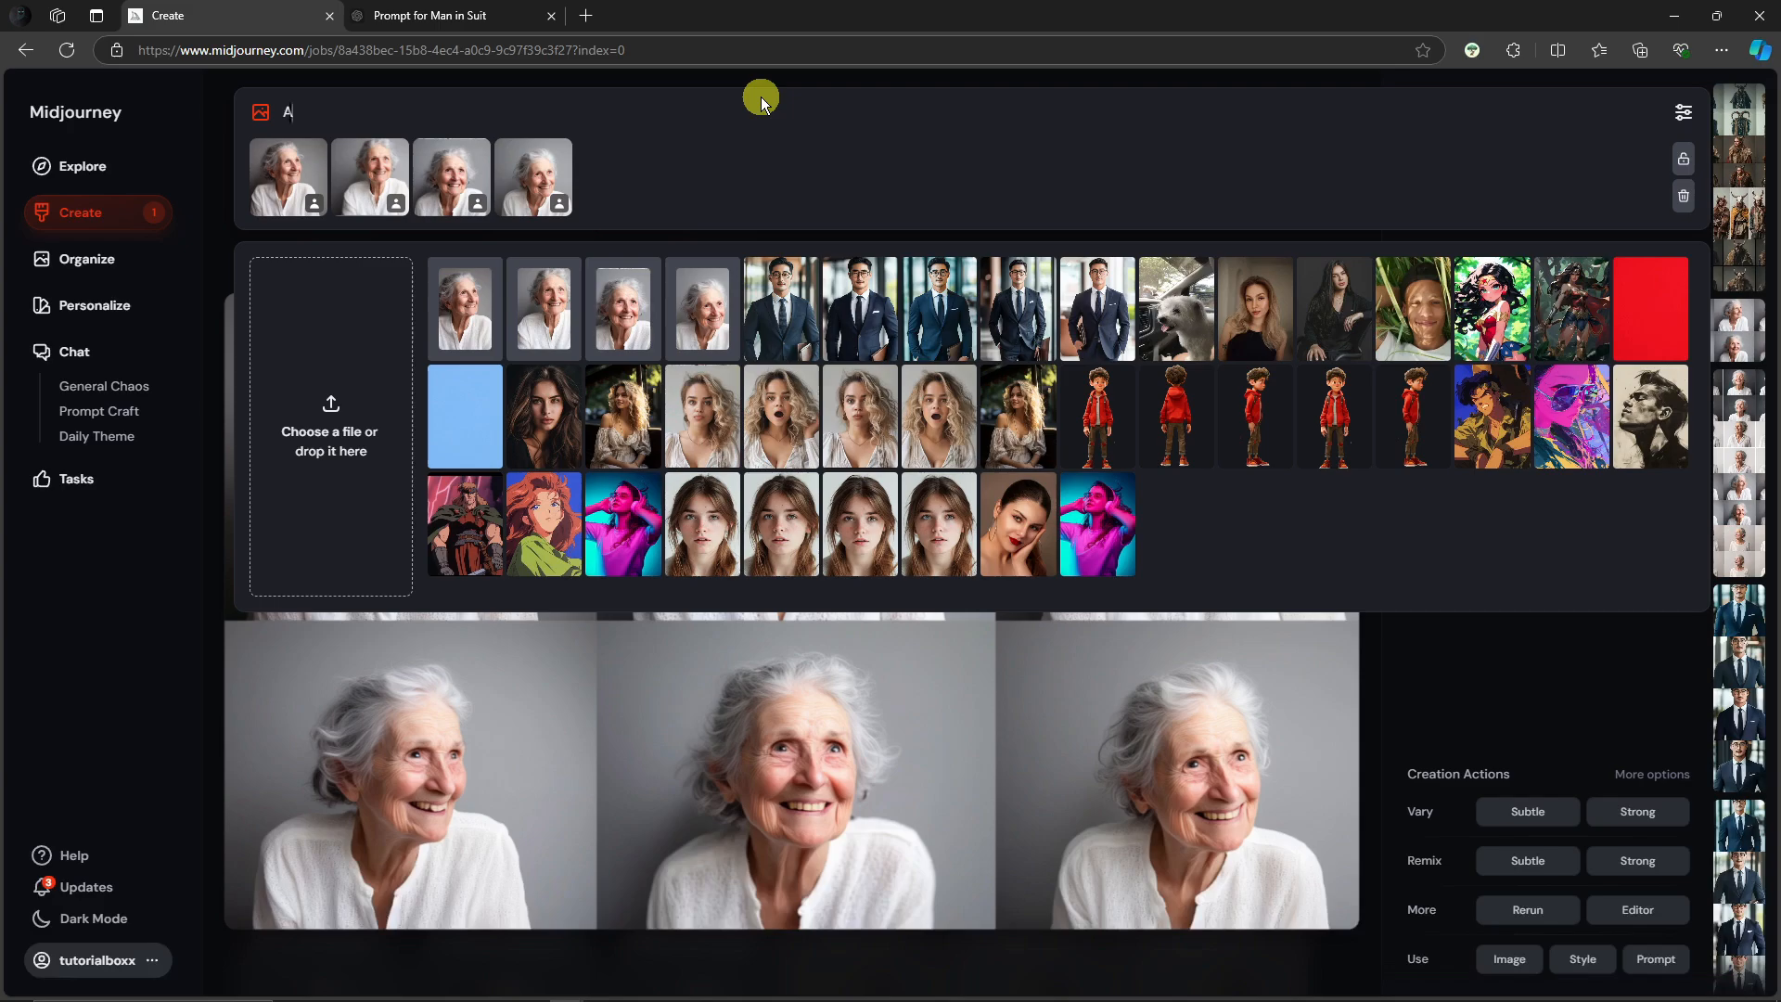
type("An older woman wearing glasses")
key("Return")
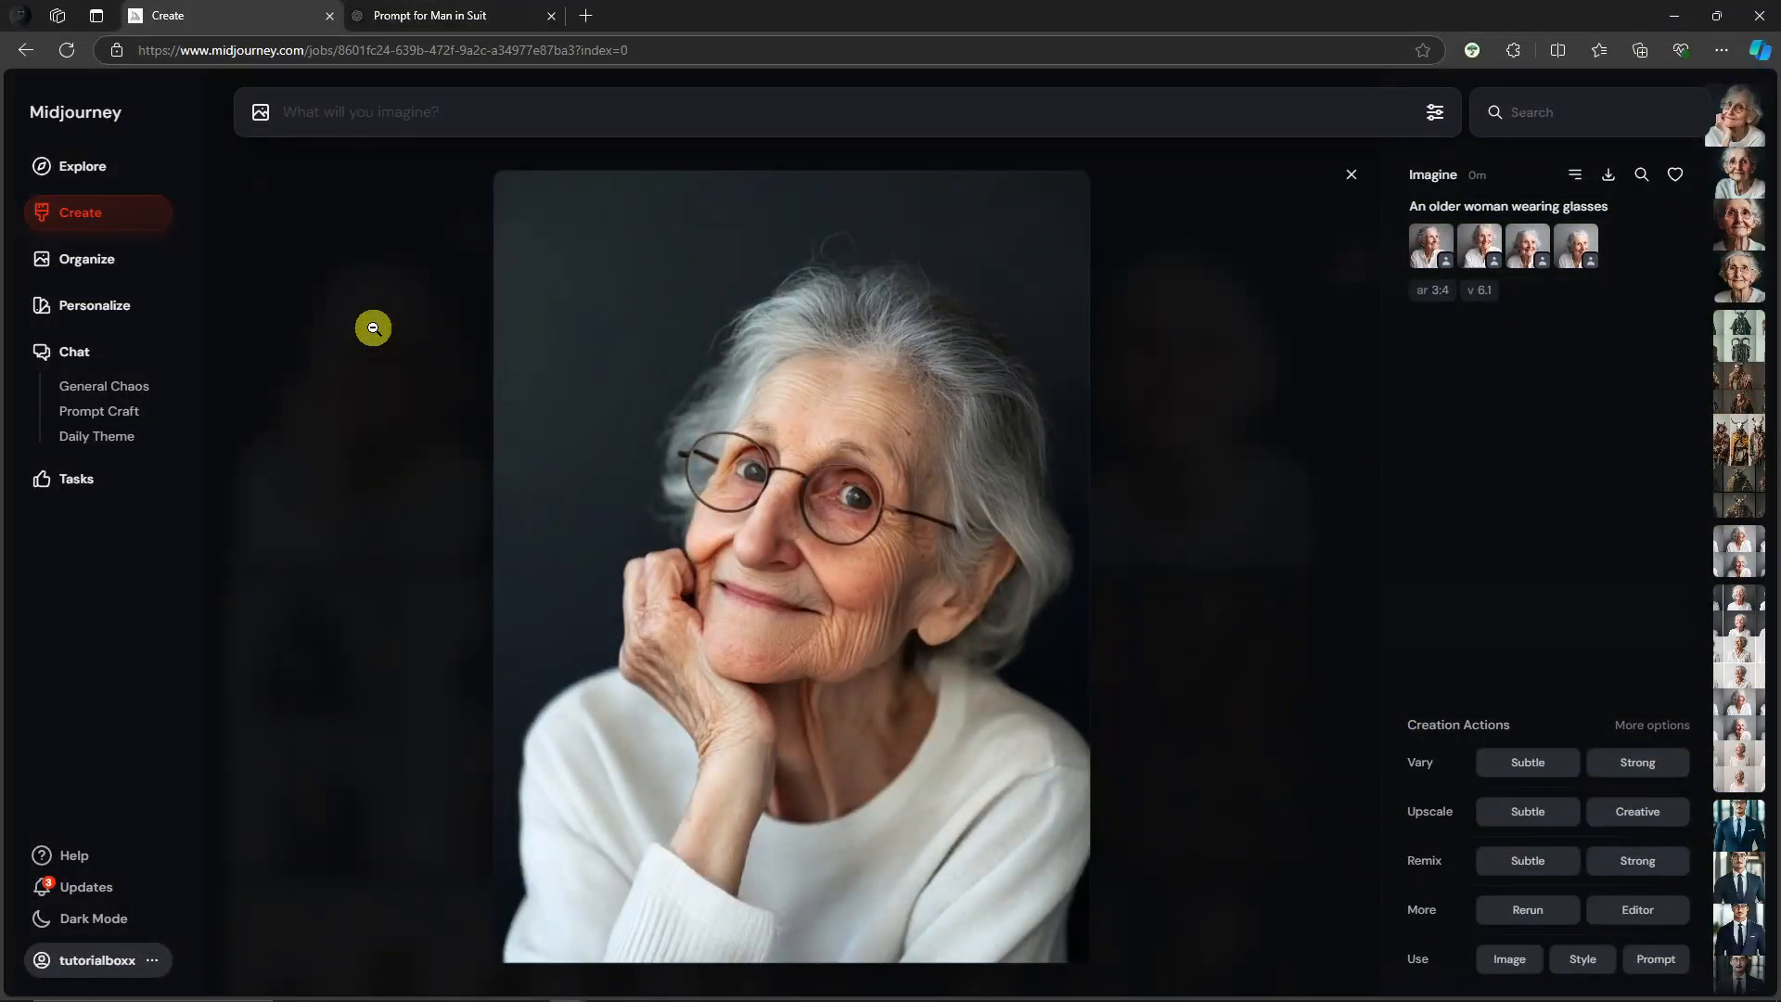
Examine the four generated images of the woman with glasses for character consistency, and close the image view.
key("Right")
key("Right")
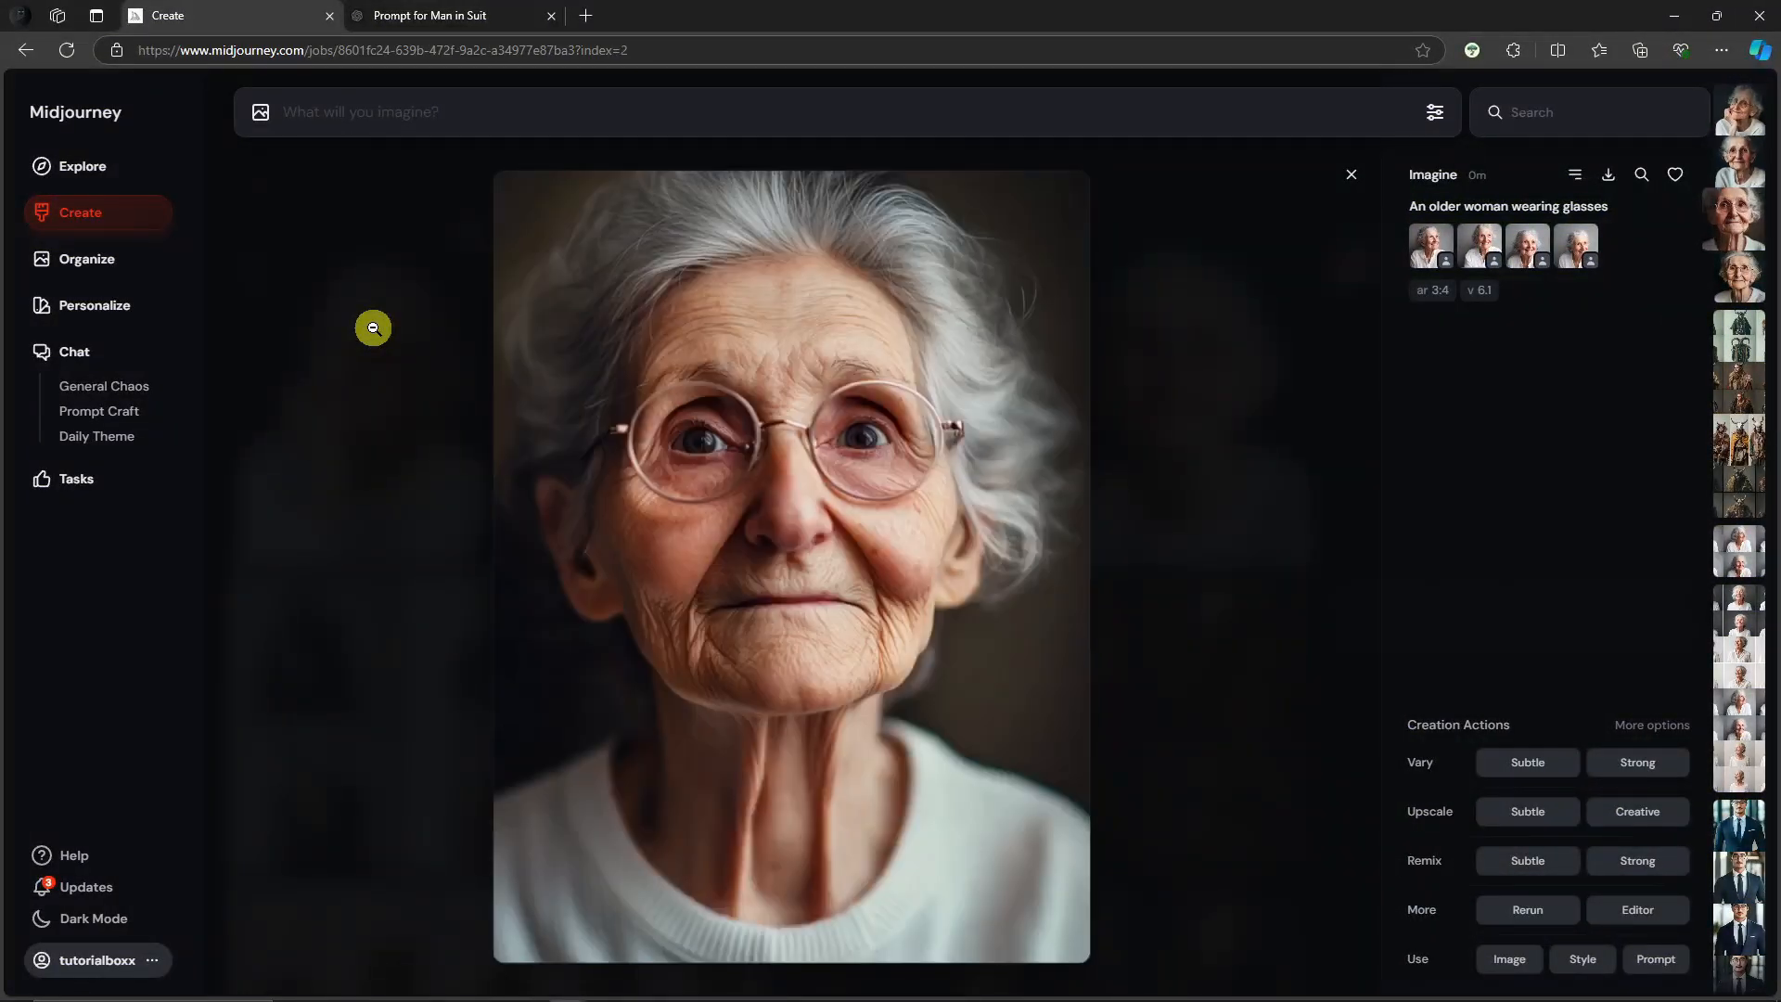
key("Right")
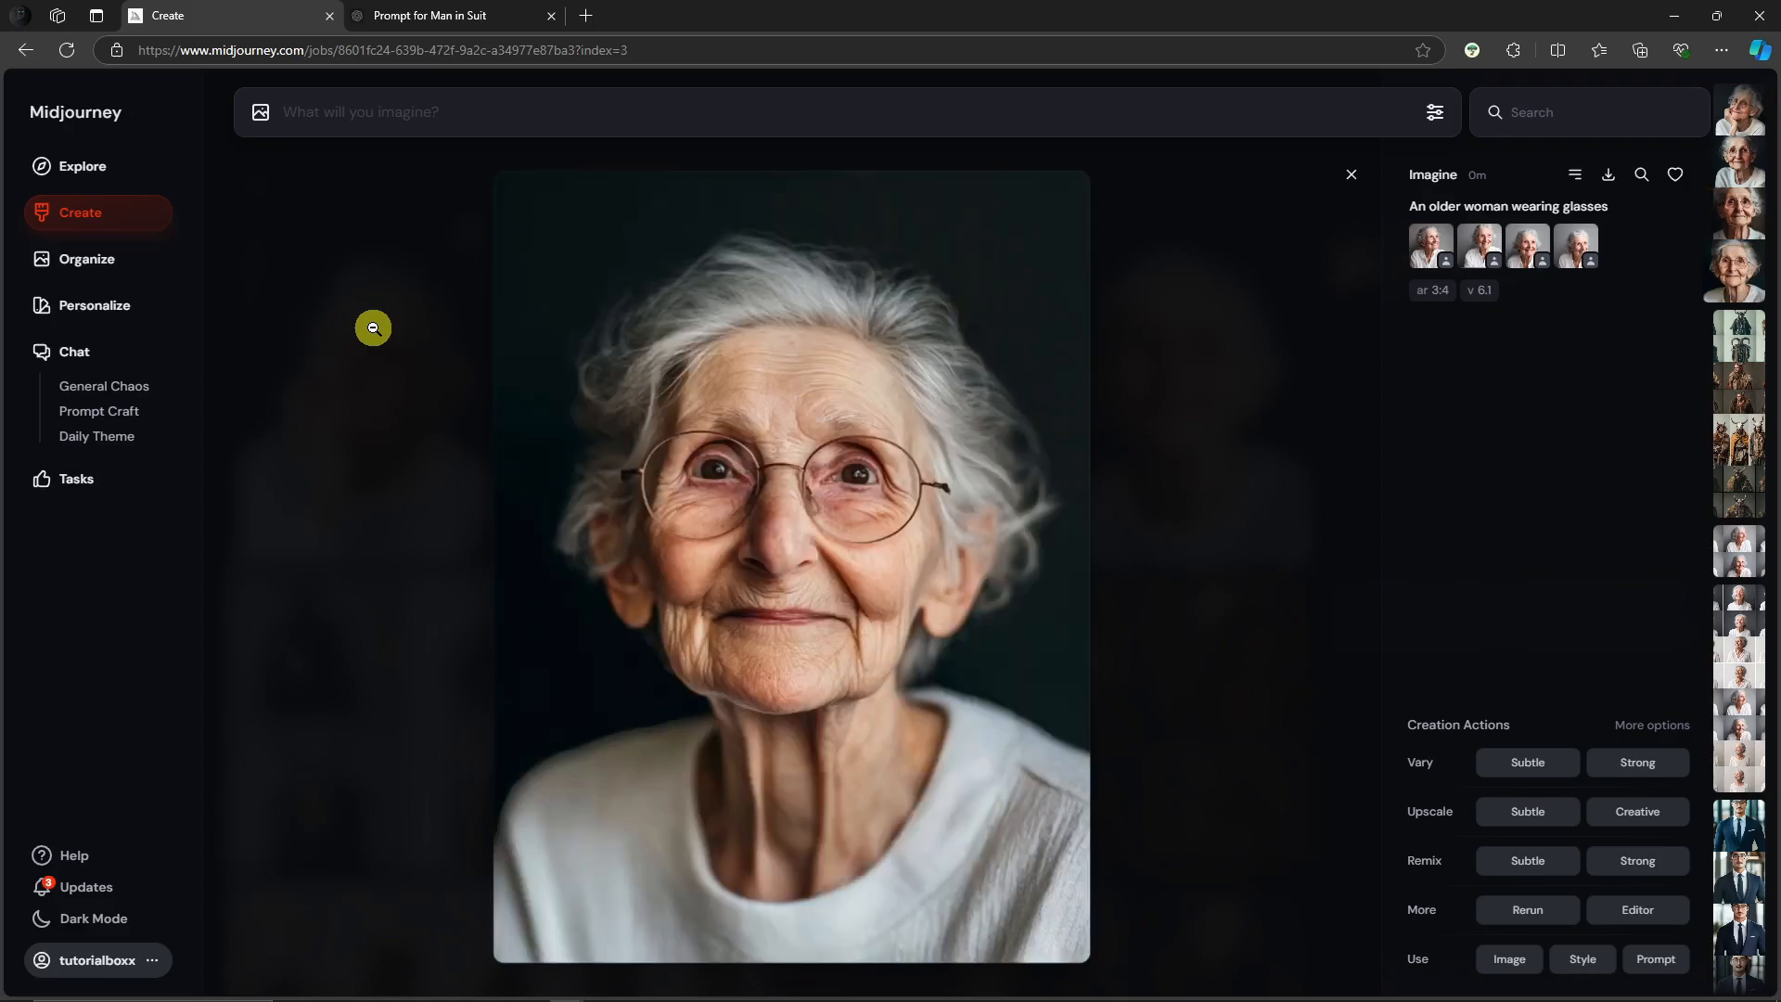
key("Left")
key("Left")
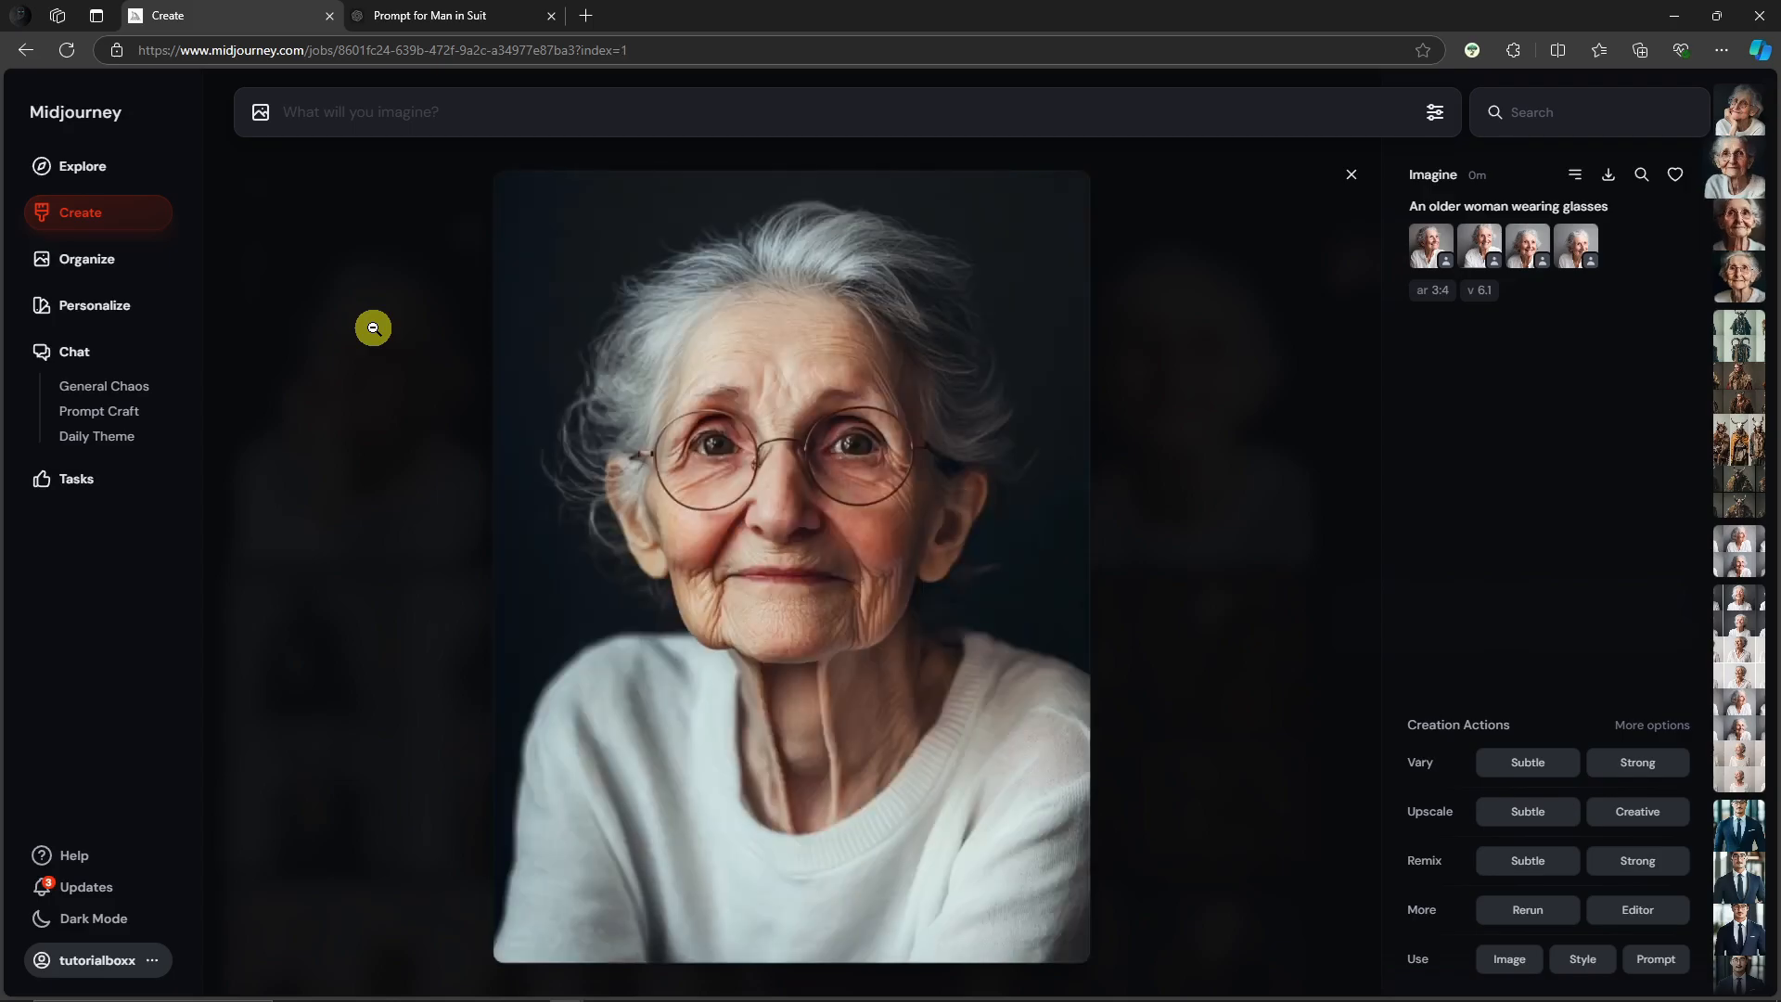
key("Left")
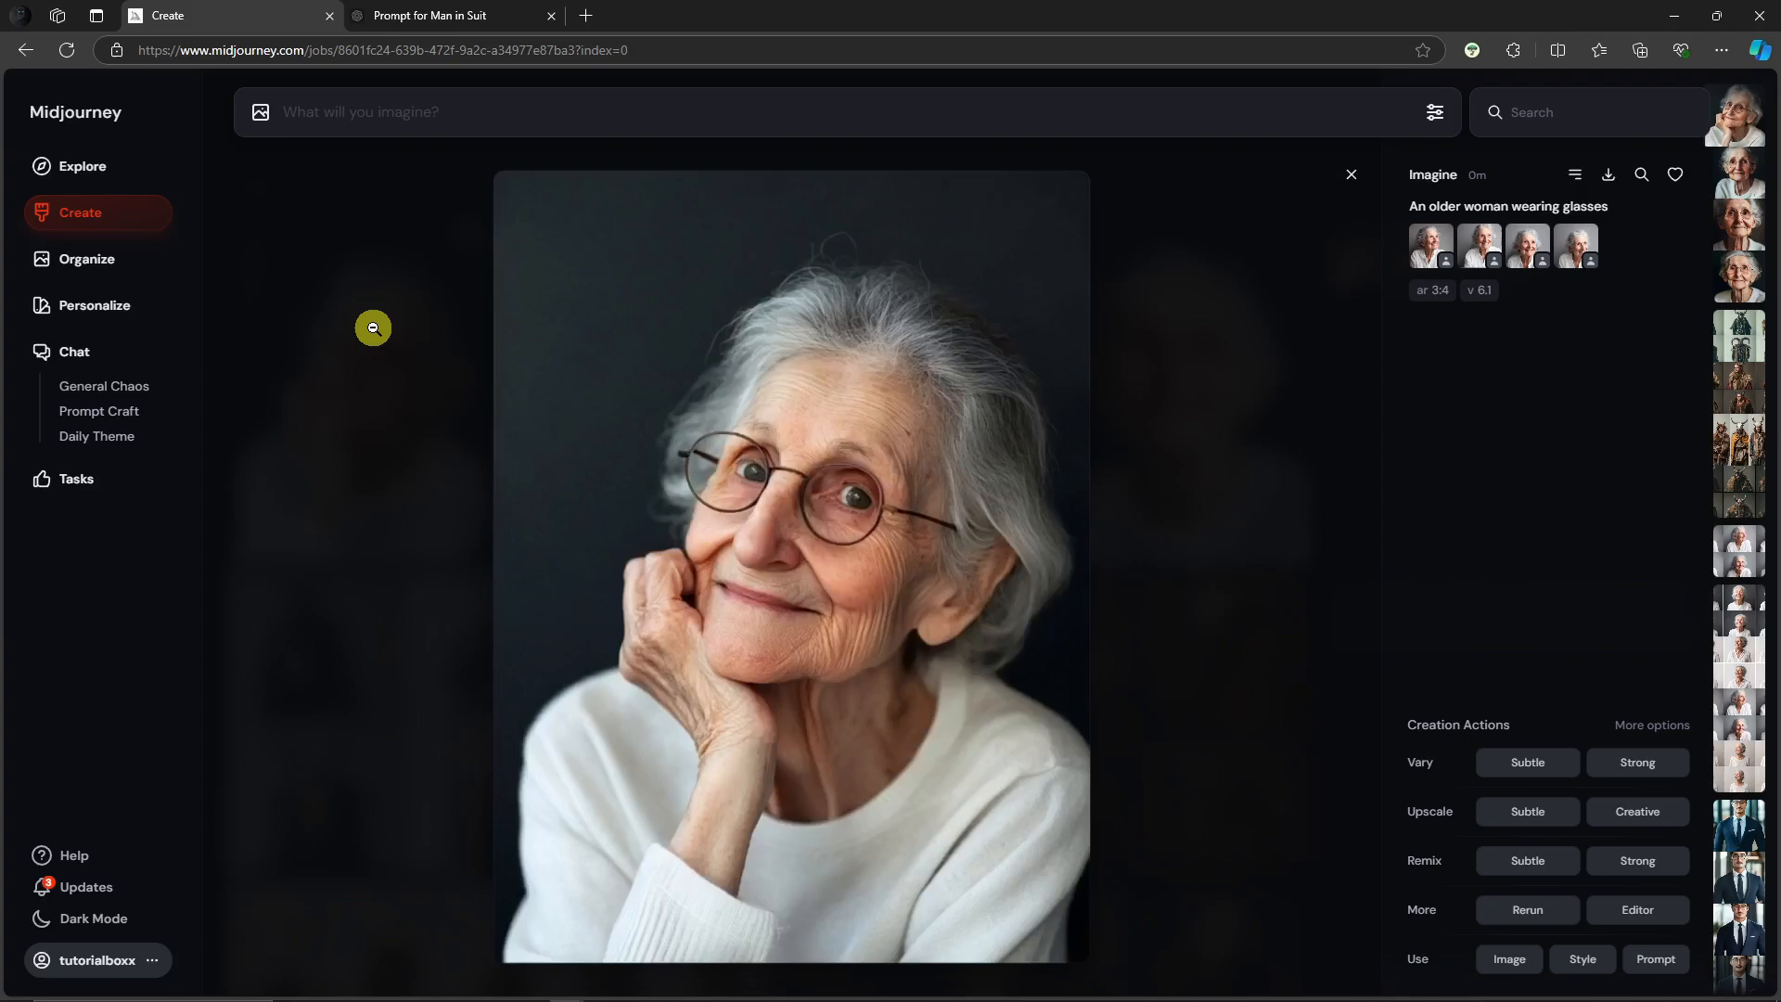
key("Right")
key("Right")
key("Left")
key("Left")
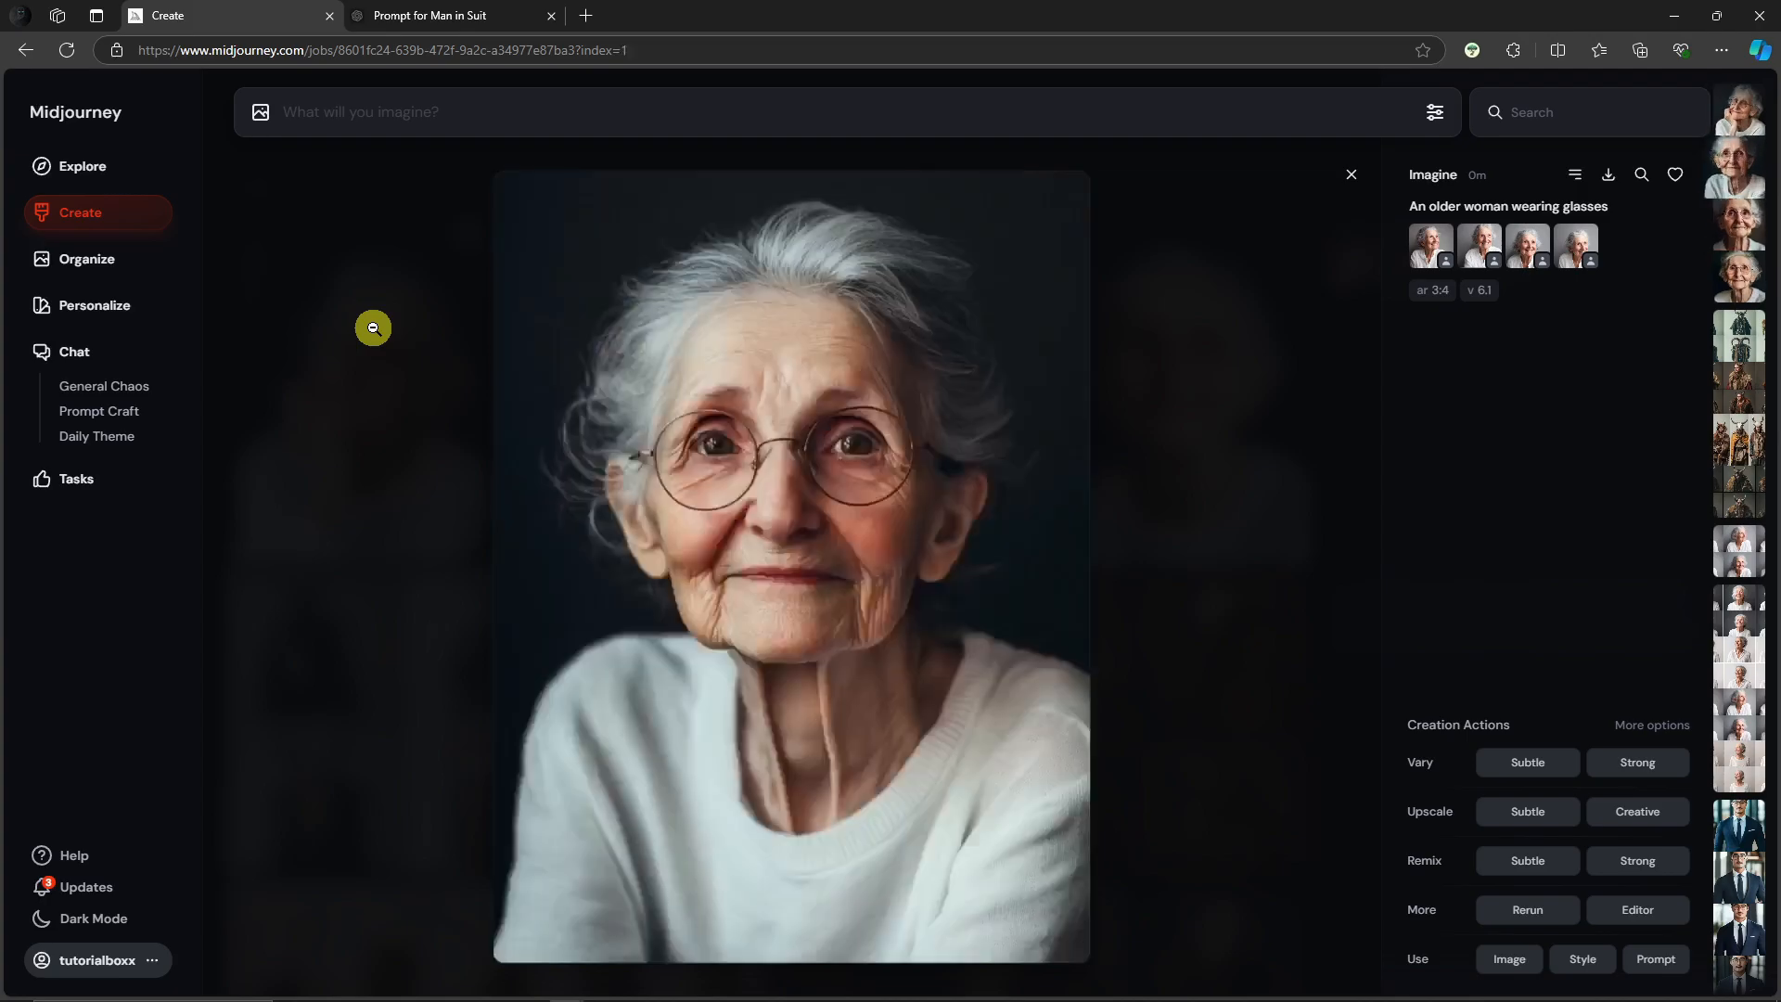
key("Right")
left_click(1351, 176)
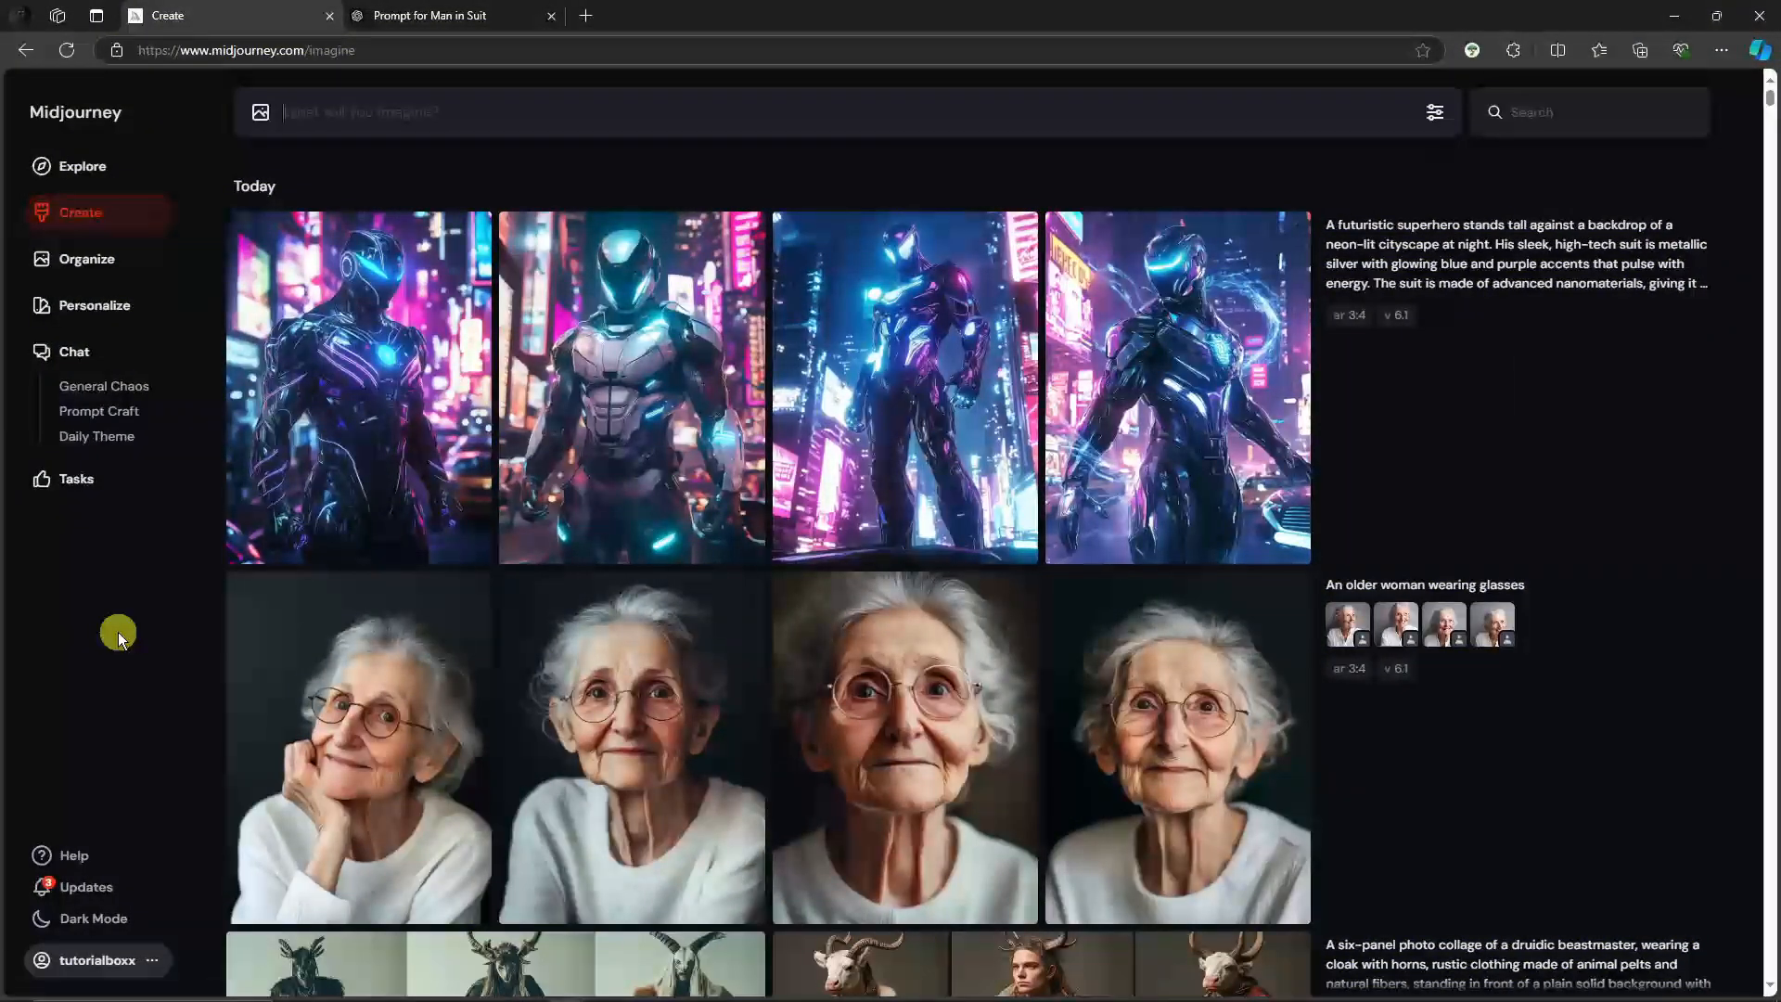
Look over the first futuristic superhero image and read its full prompt, and close the image view.
left_click(317, 469)
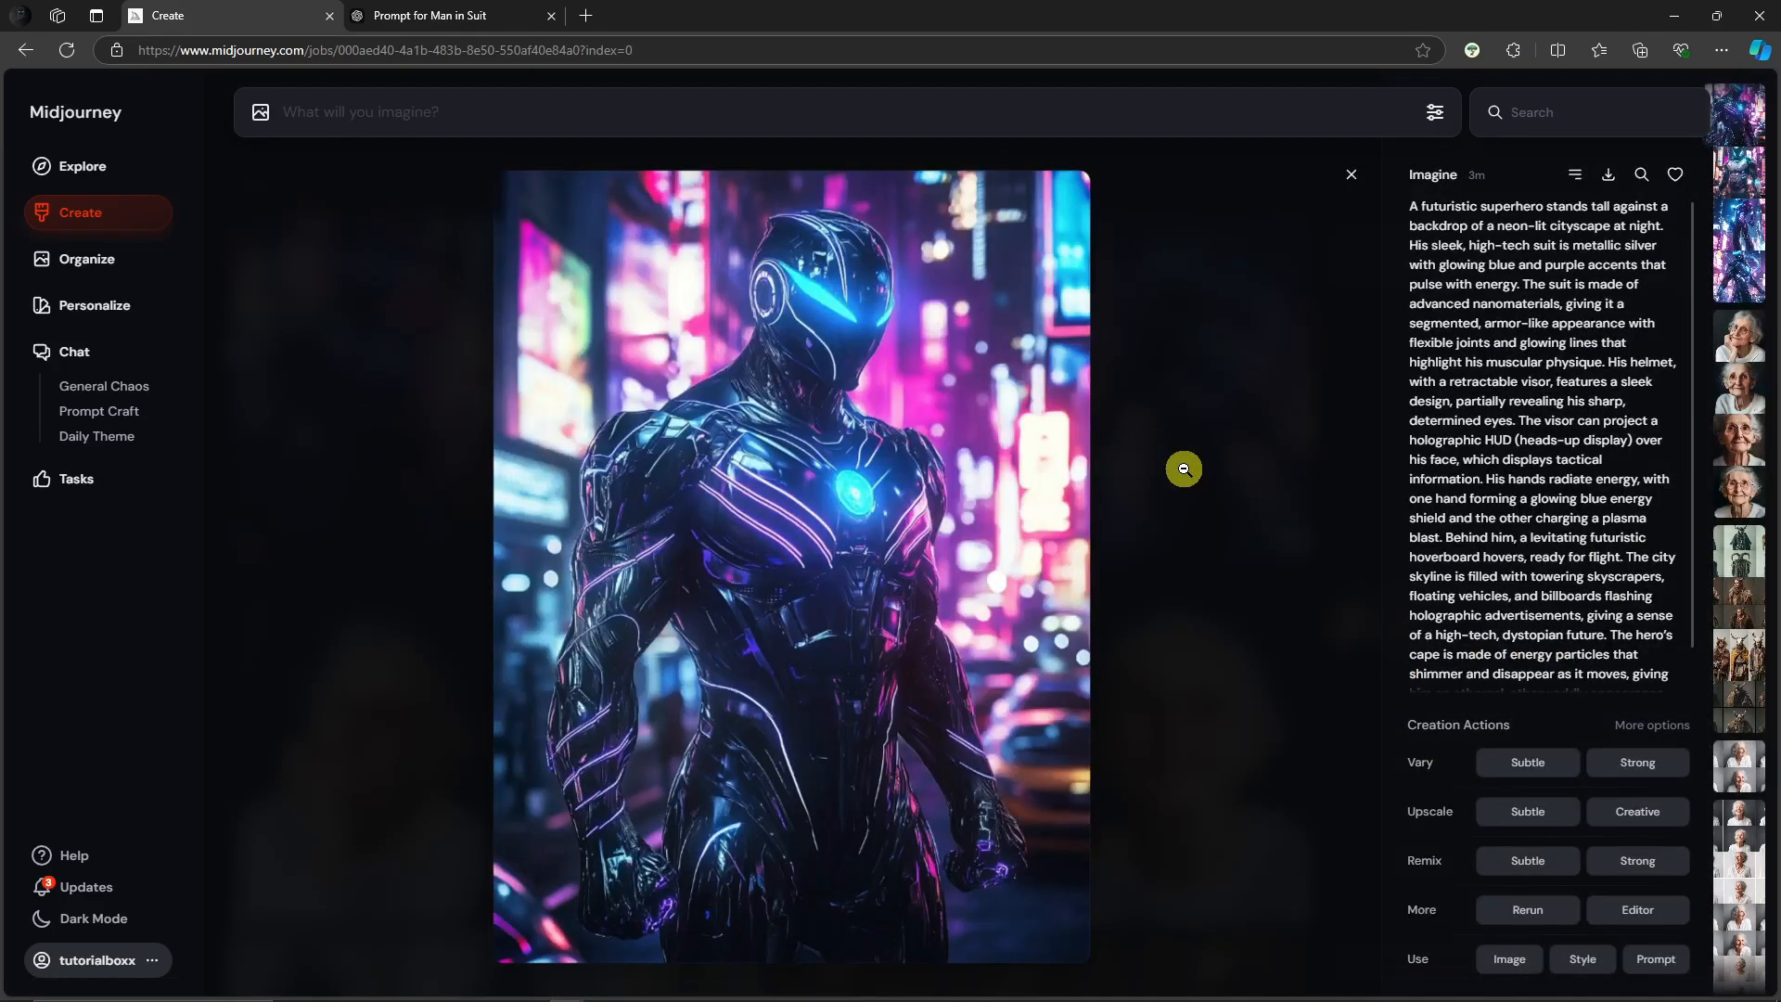
scroll(1490, 330, "down", 1)
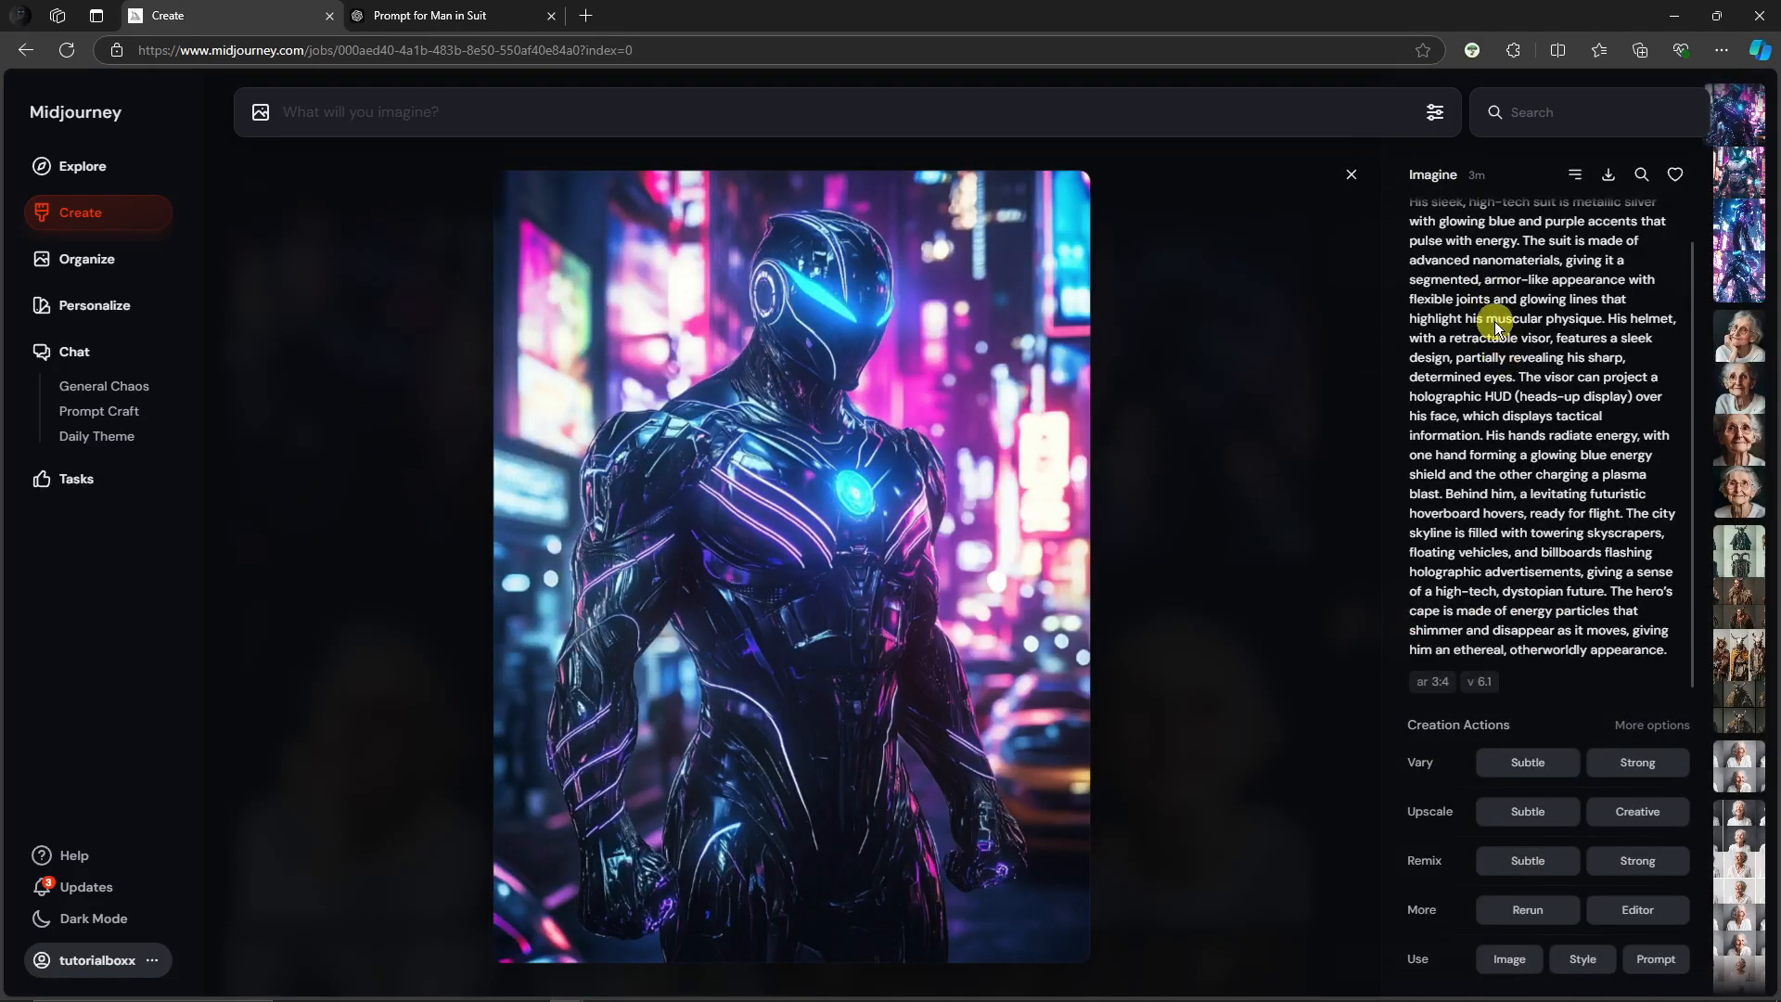
left_click(1350, 174)
mouse_move(642, 378)
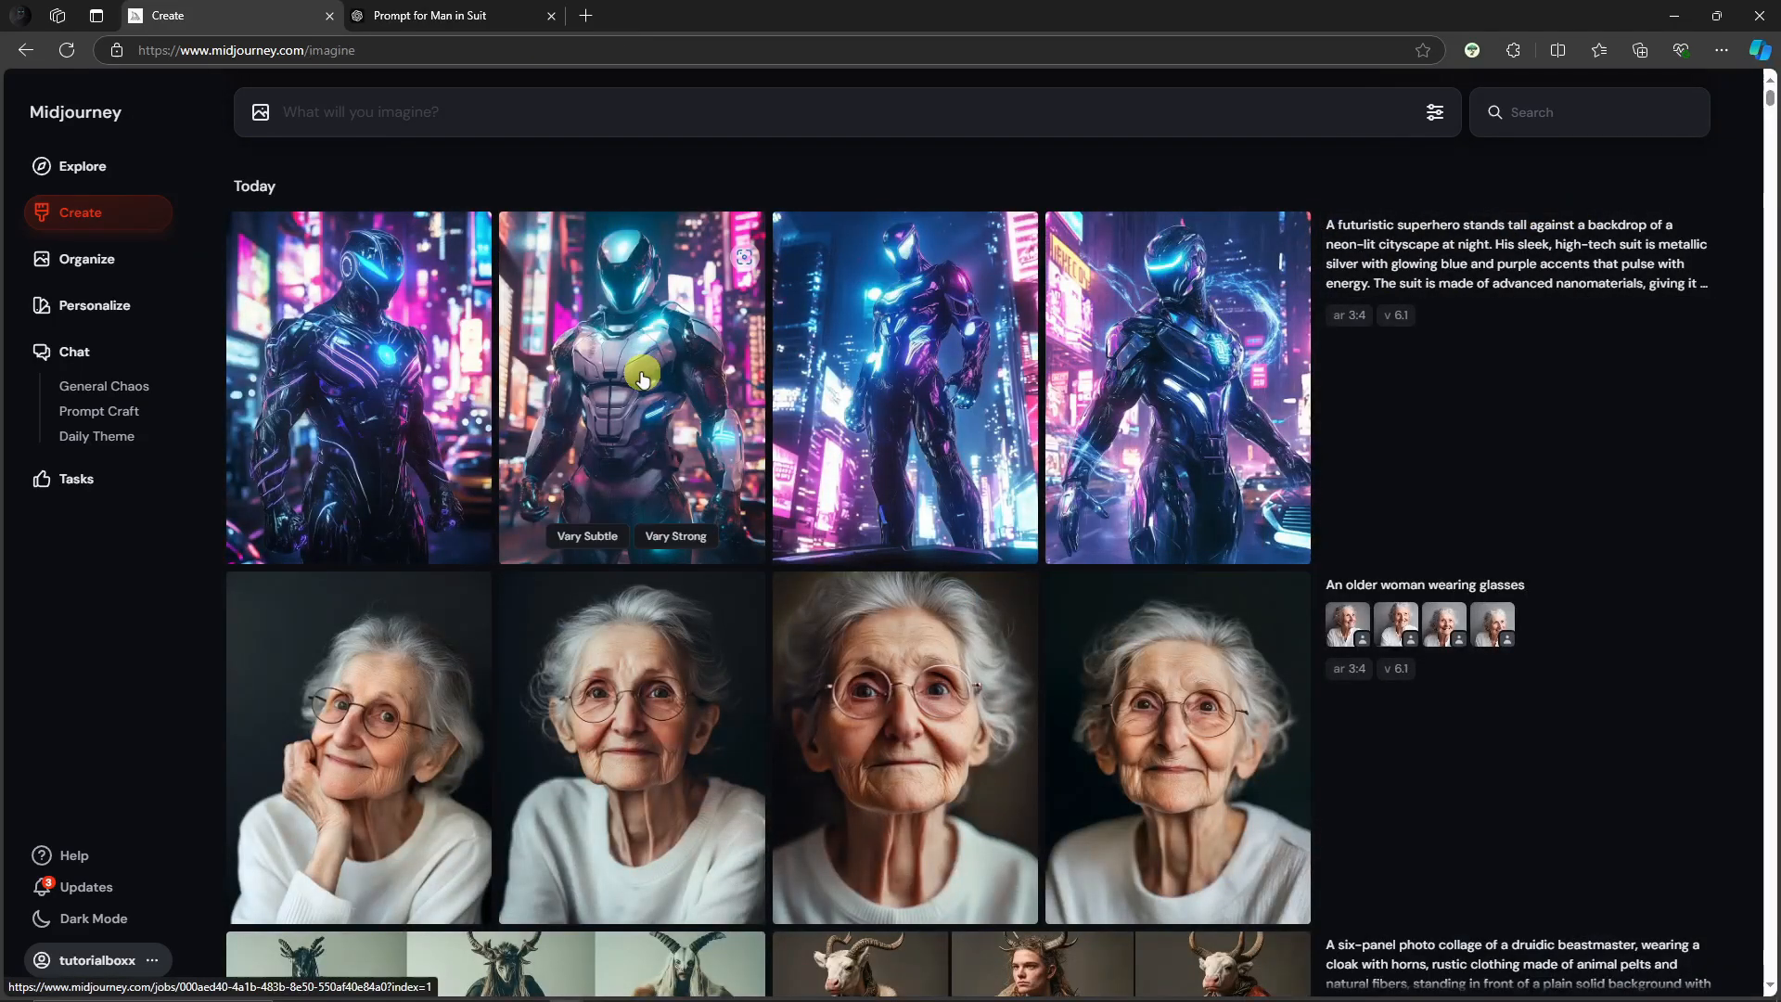
Open the first superhero image full size and copy the image to the clipboard.
right_click(434, 343)
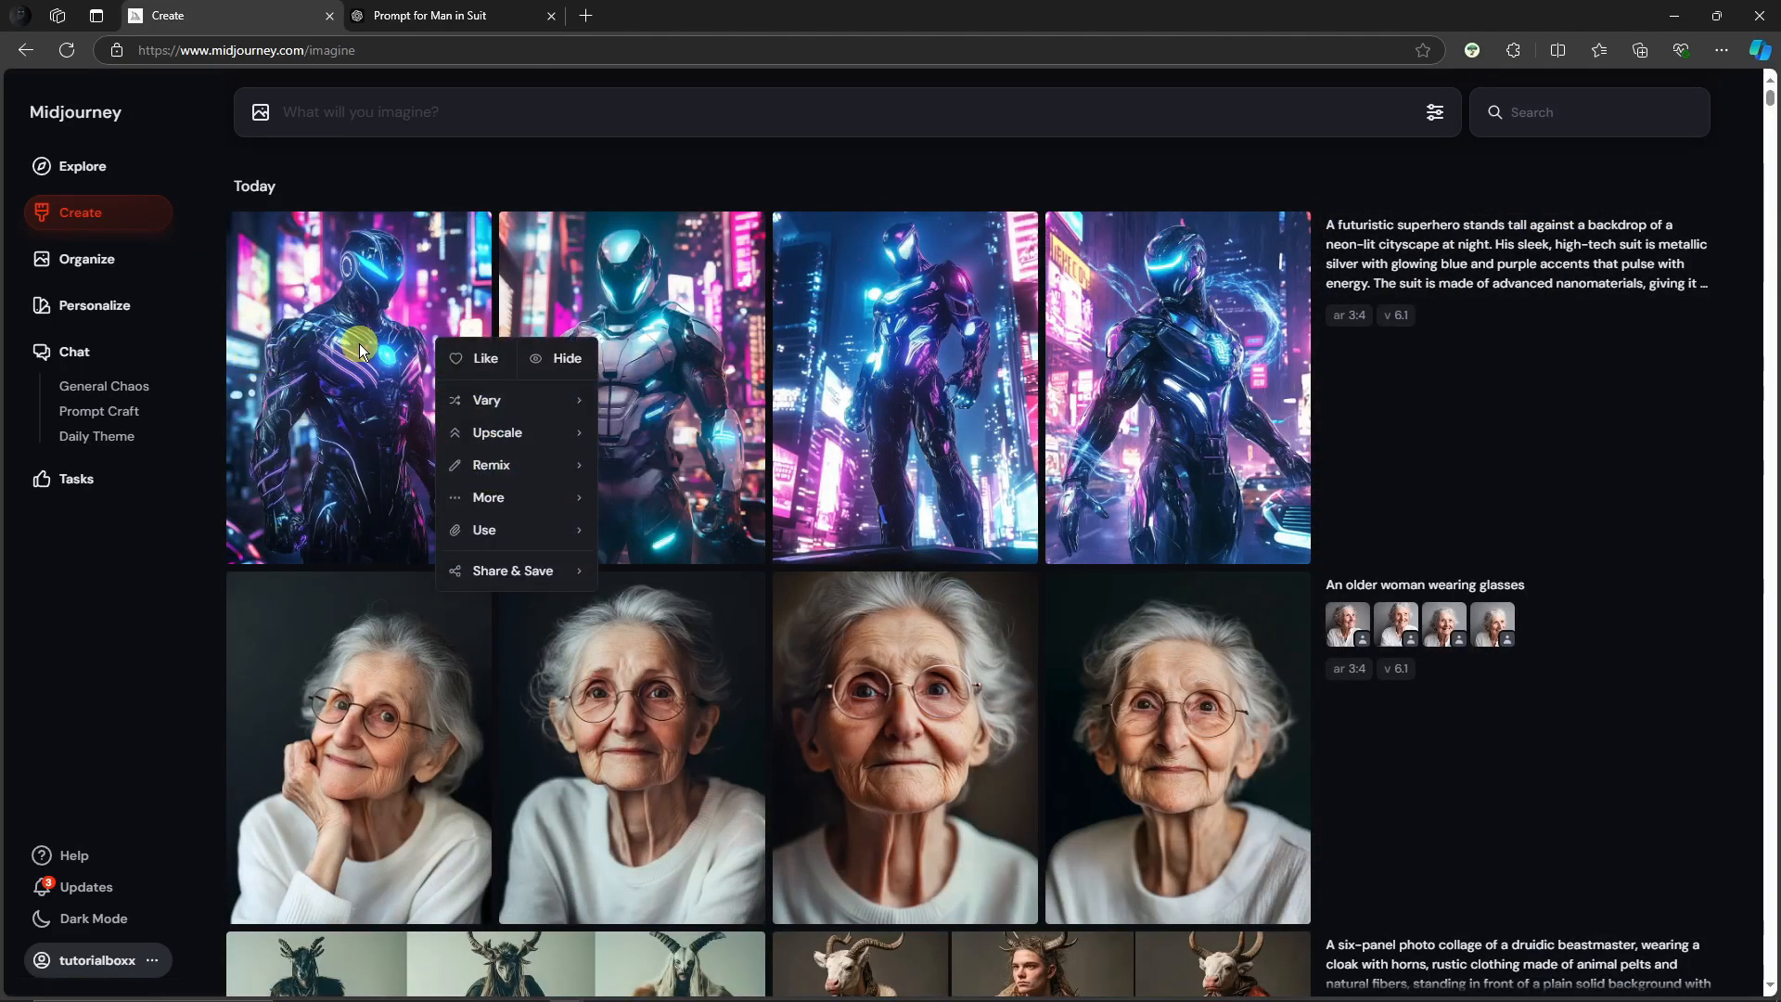
left_click(145, 548)
left_click(350, 395)
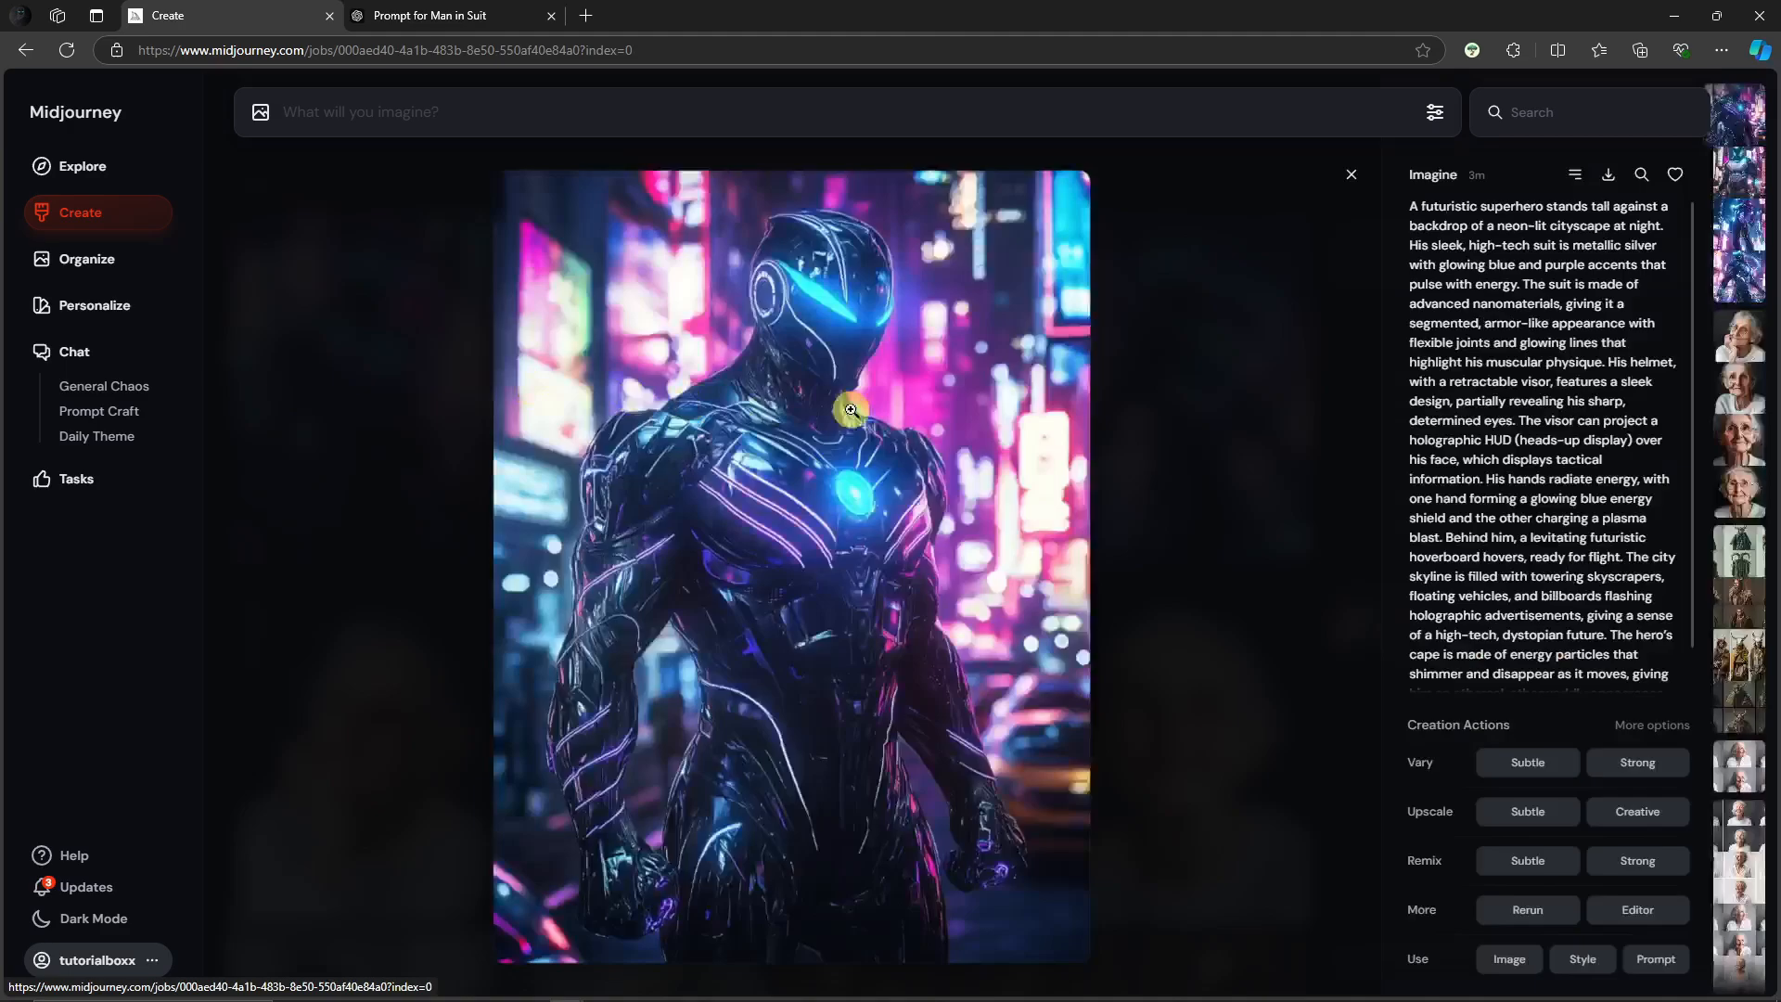
right_click(850, 409)
left_click(914, 493)
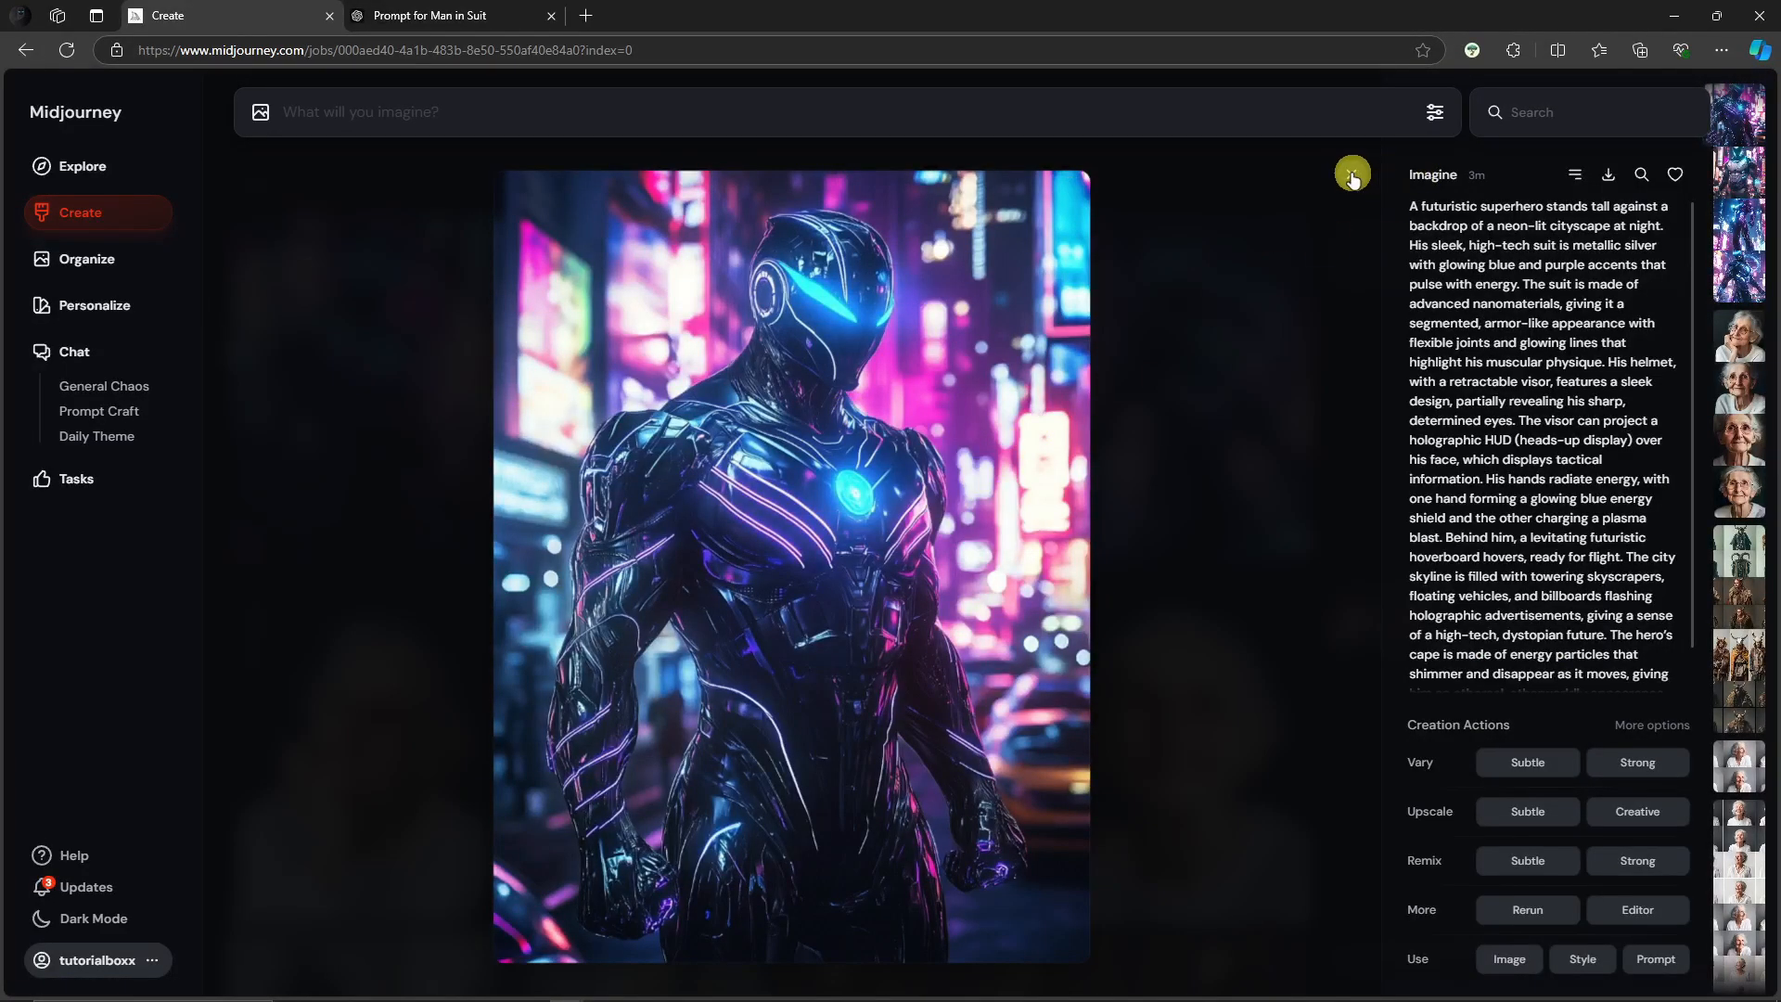
Open the superhero image in the editor and extend the canvas to its right by about one image width.
left_click(1655, 909)
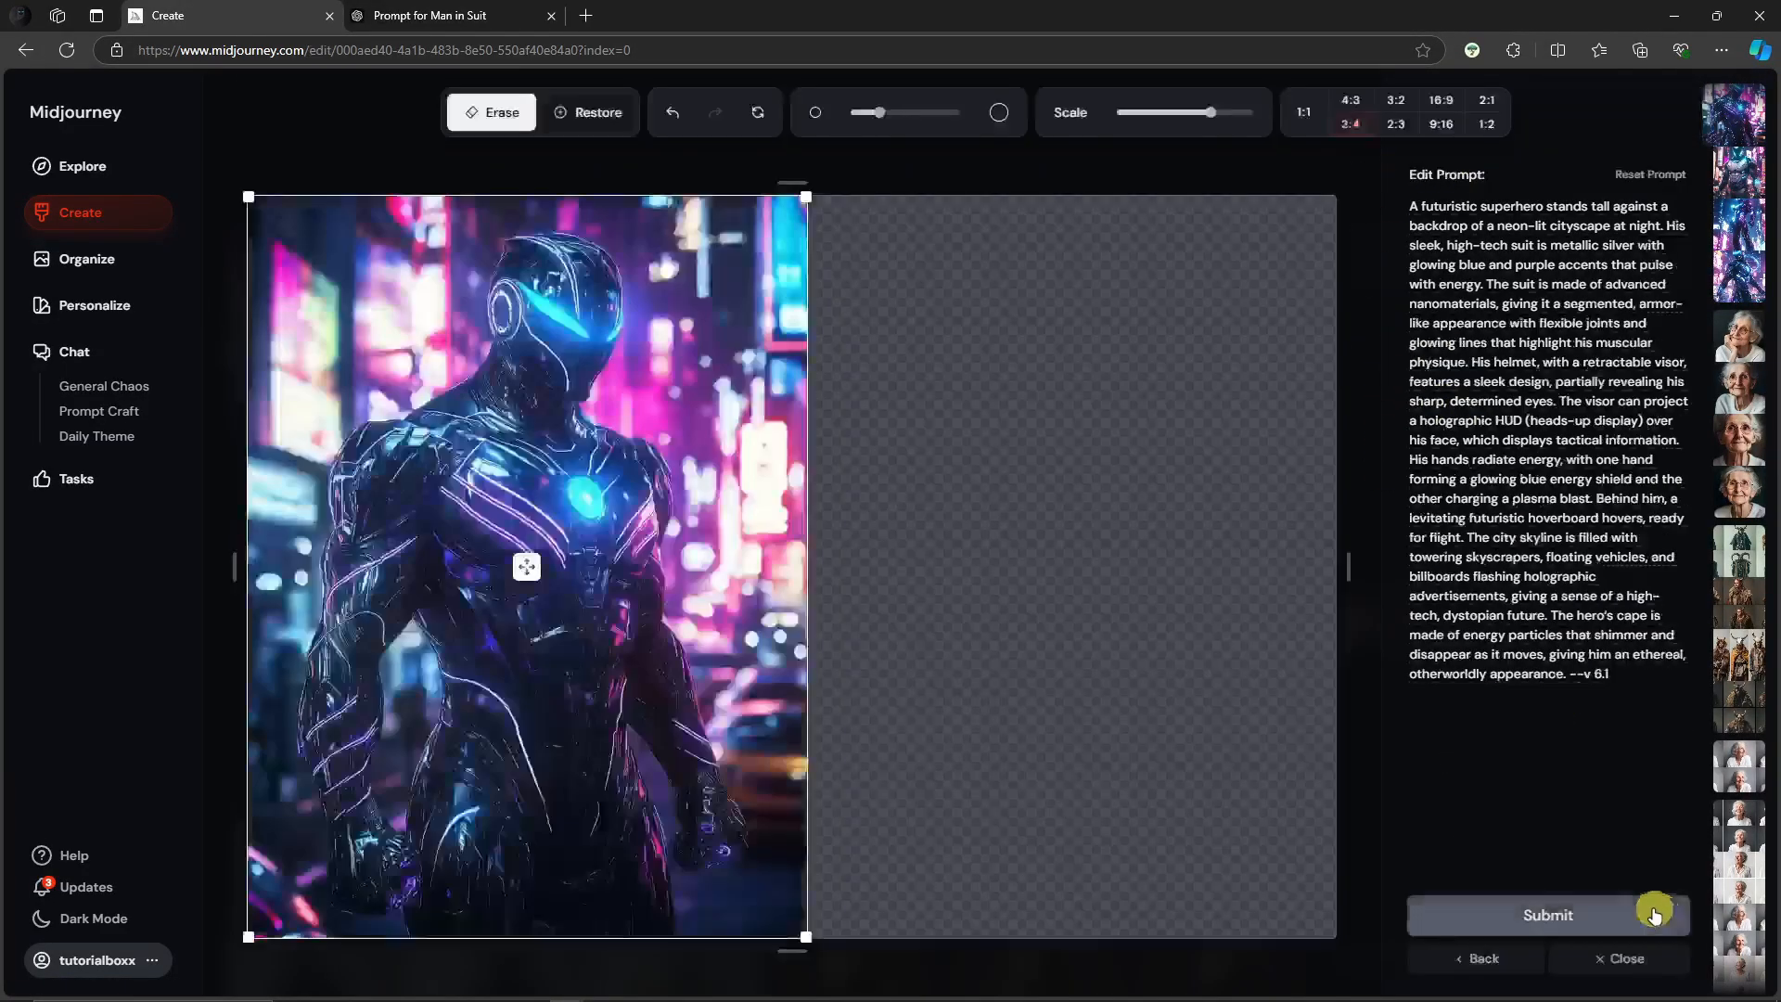
mouse_move(1348, 561)
left_mouse_down()
mouse_move(1021, 553)
mouse_move(1355, 560)
left_mouse_up()
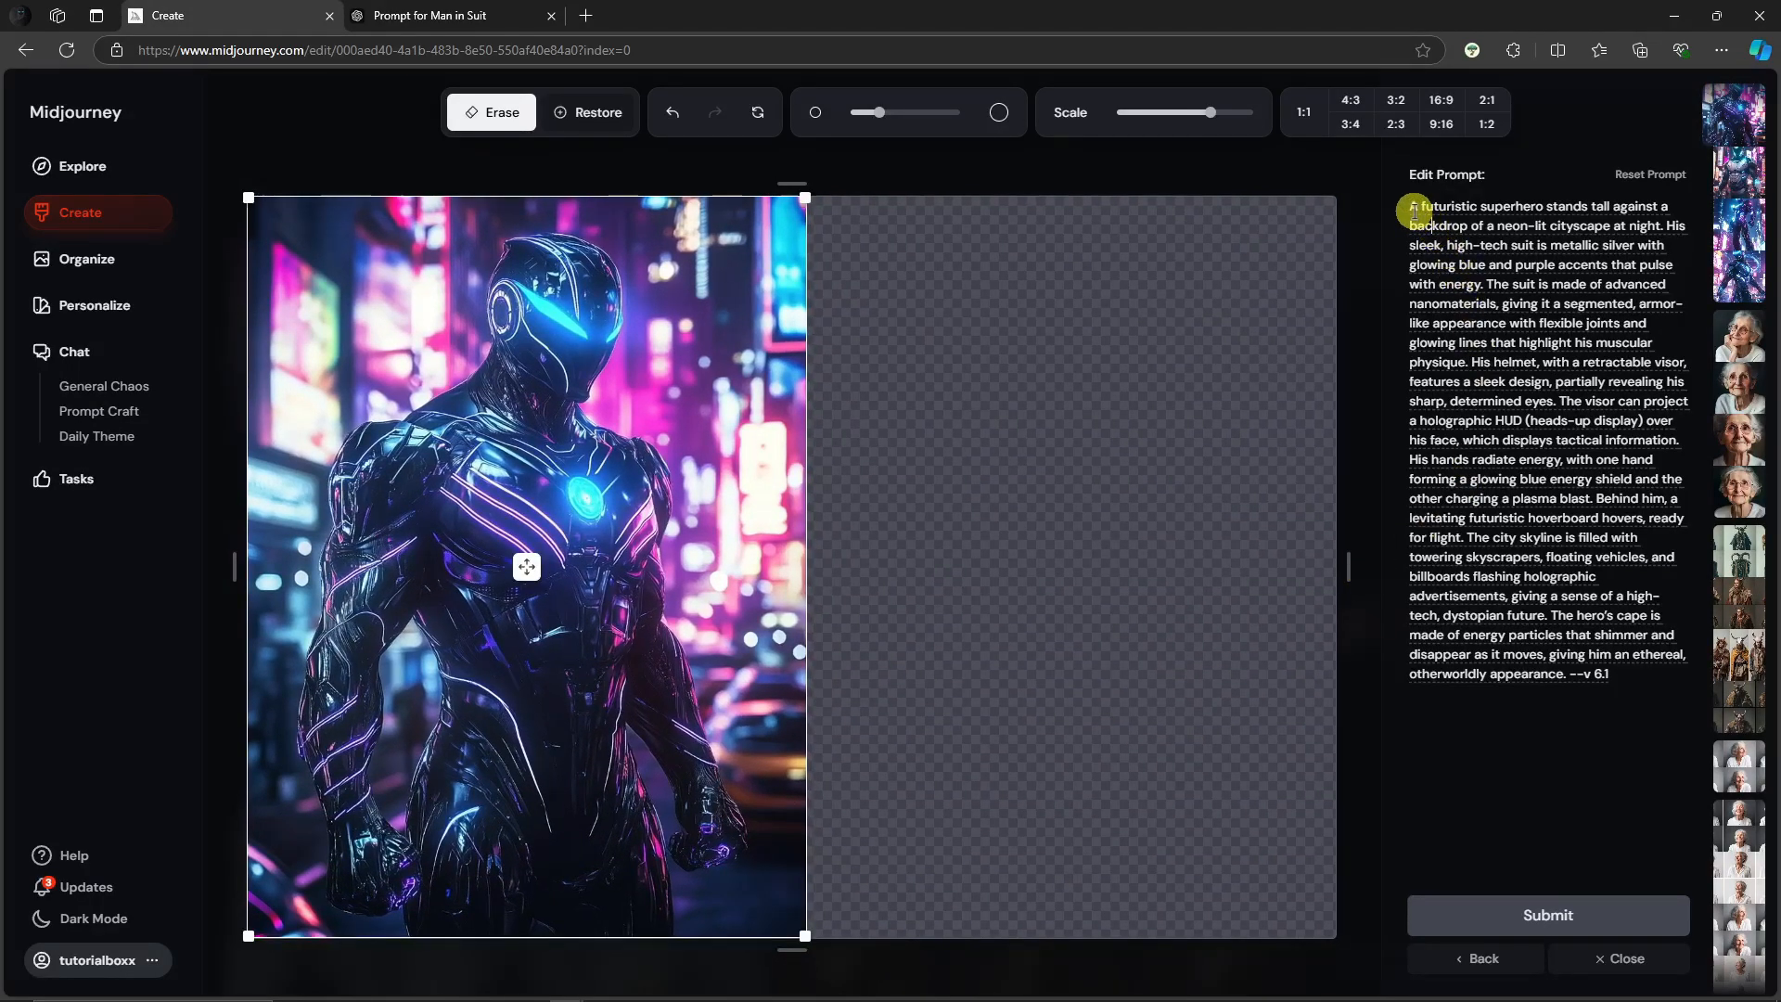
Replace the edit prompt text with "A high resolution photo of the same superhero, seen in multiple angles", keeping the --v 6.1 parameter.
left_click_drag(1408, 206, 1574, 685)
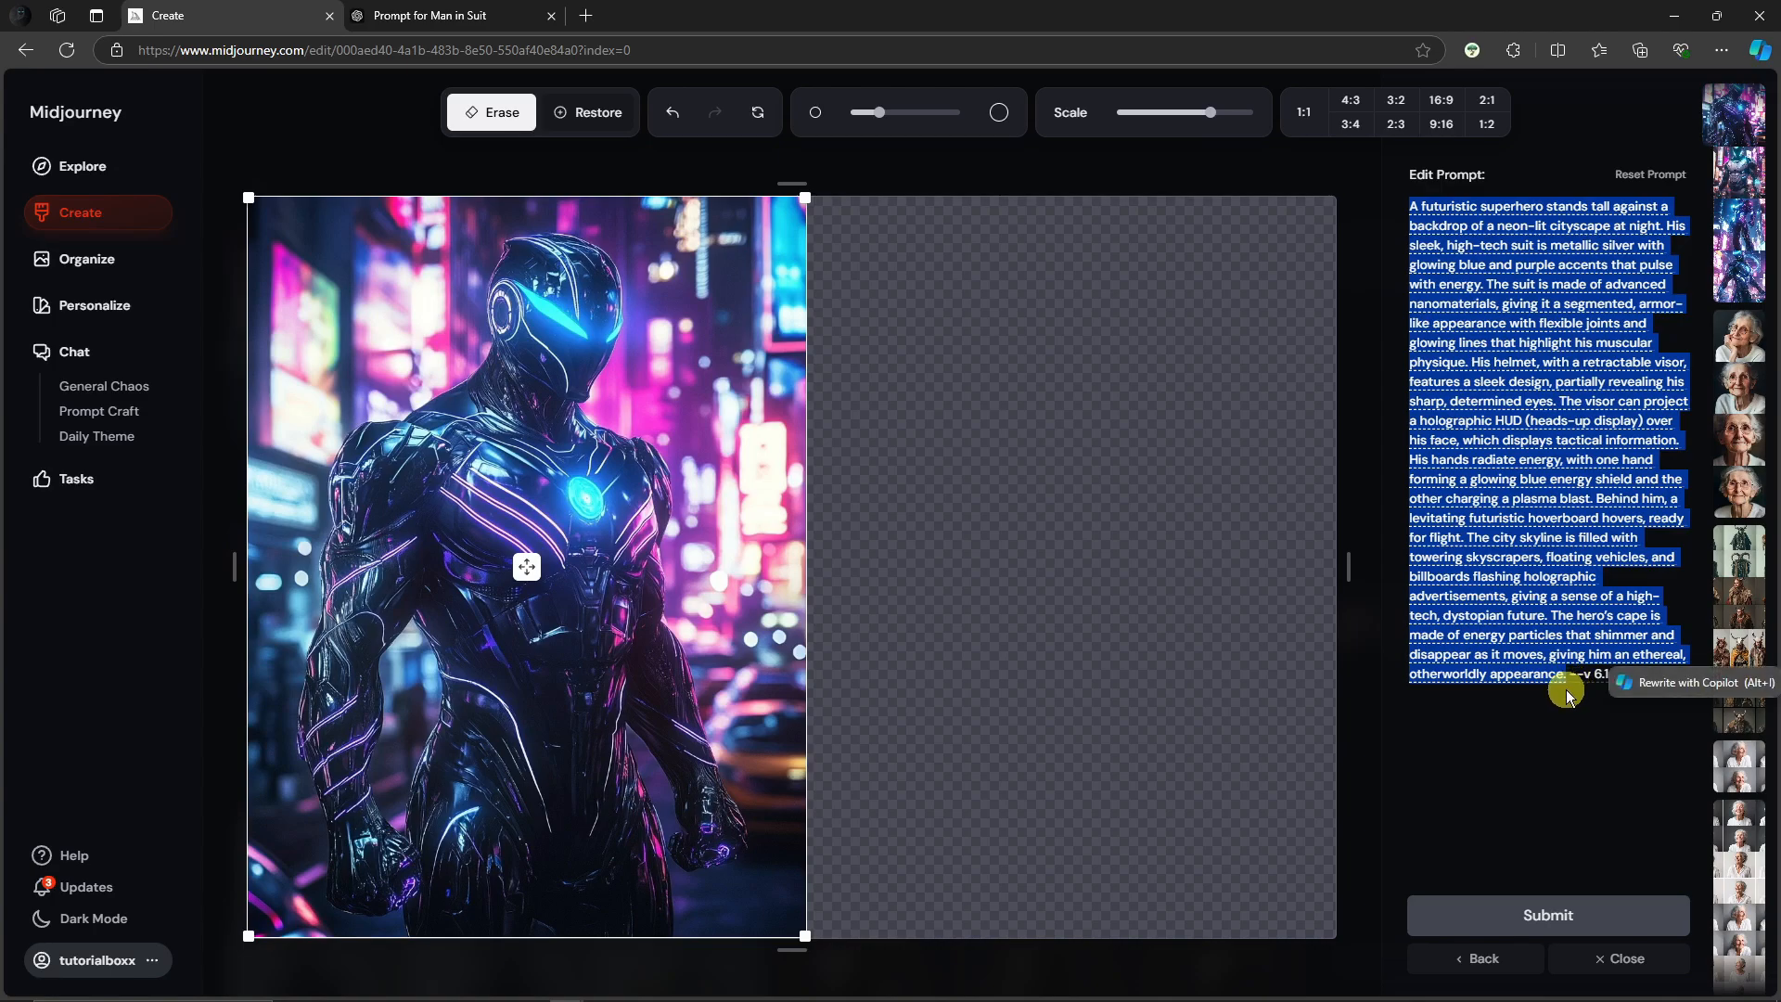
key("BackSpace")
left_click(739, 988)
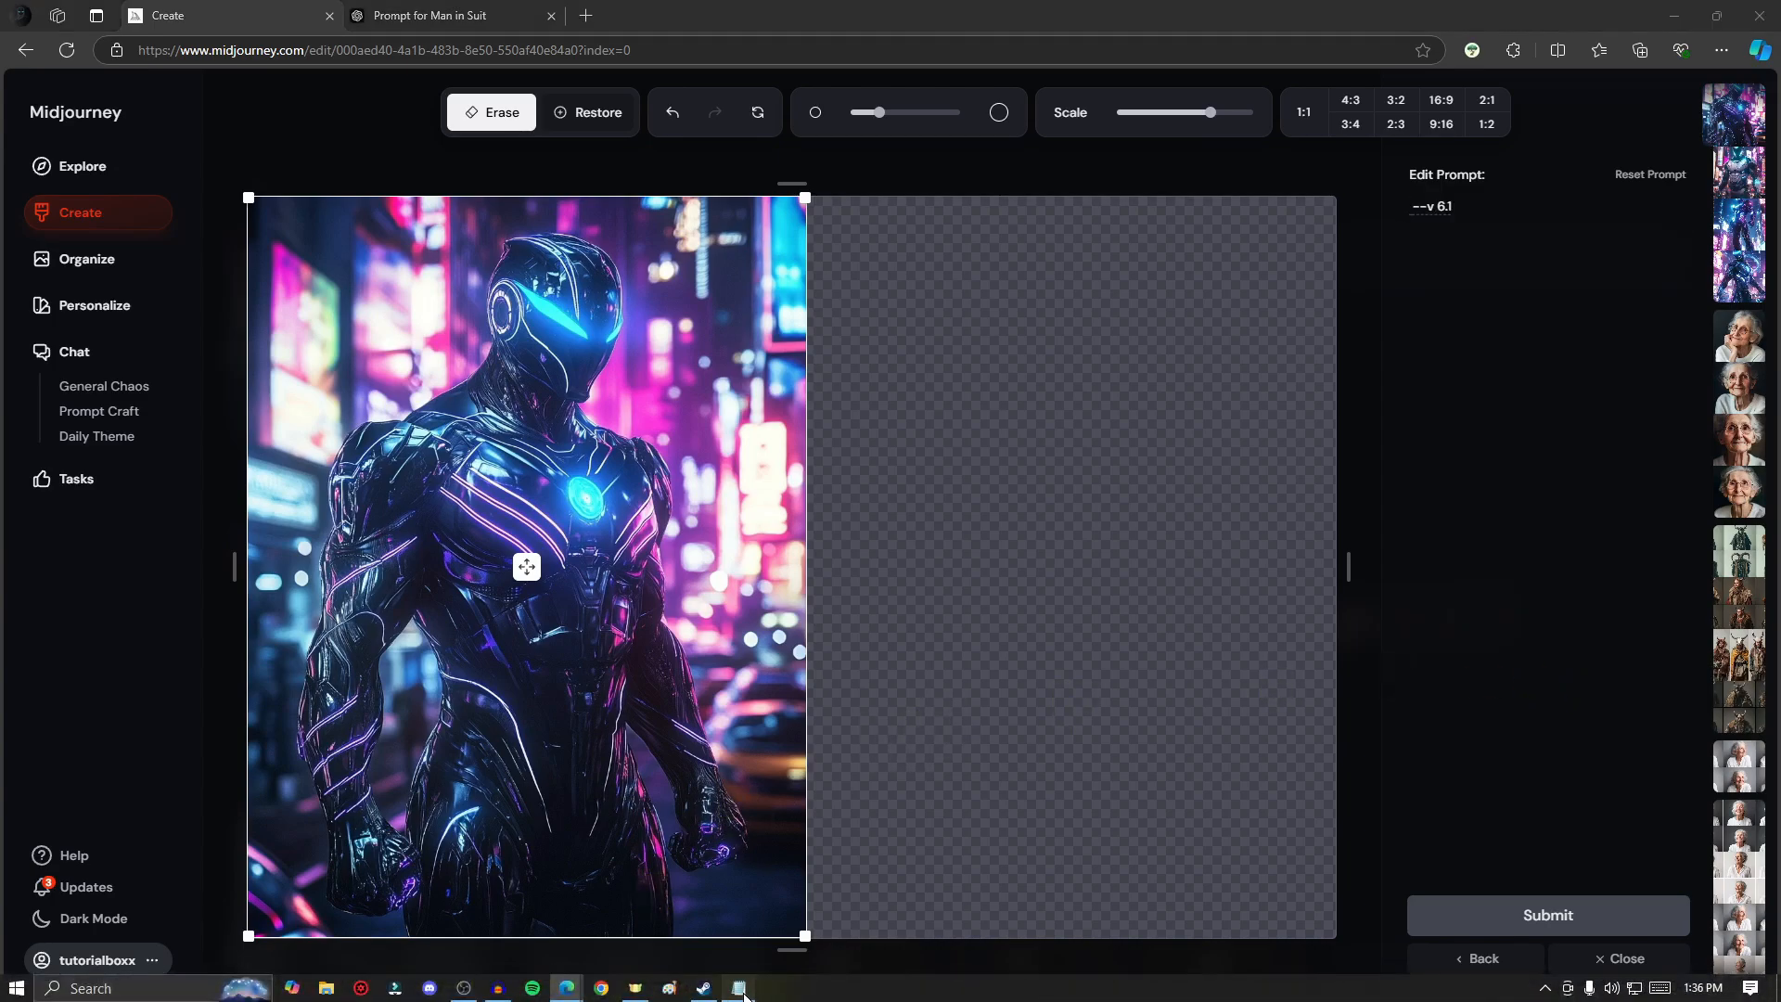
left_click_drag(1405, 206, 1078, 255)
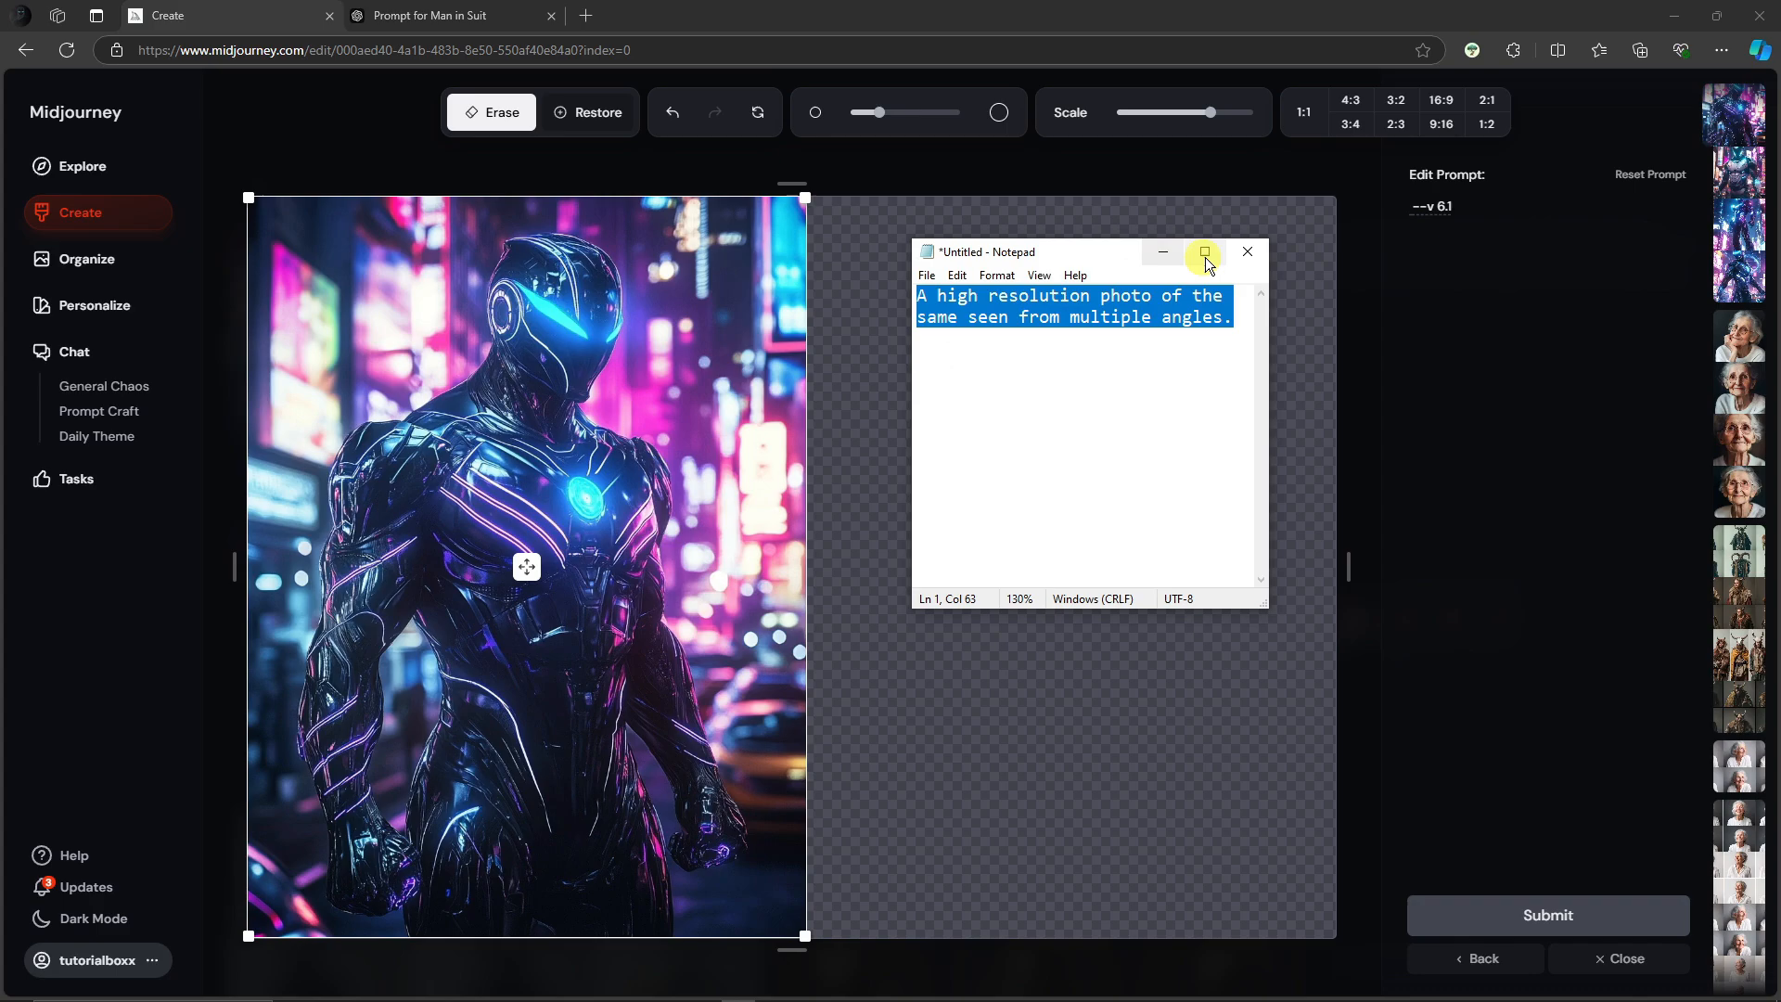
left_click(1405, 213)
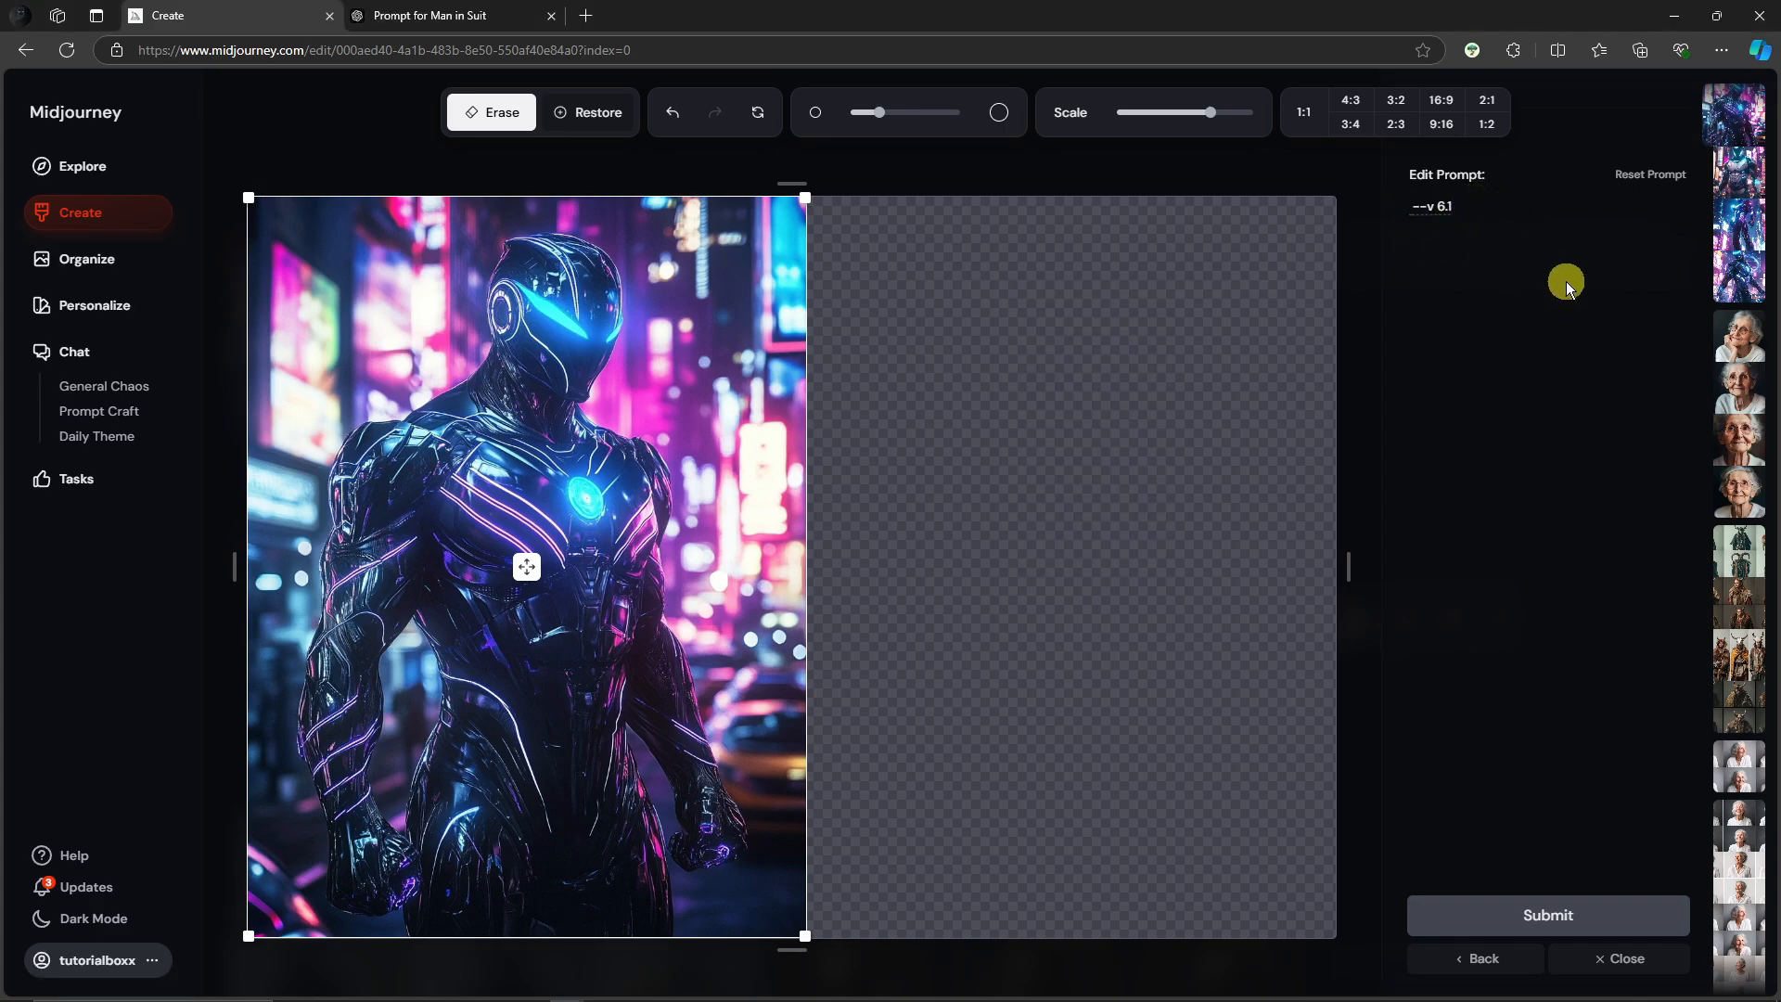
left_click(1416, 207)
type("A p")
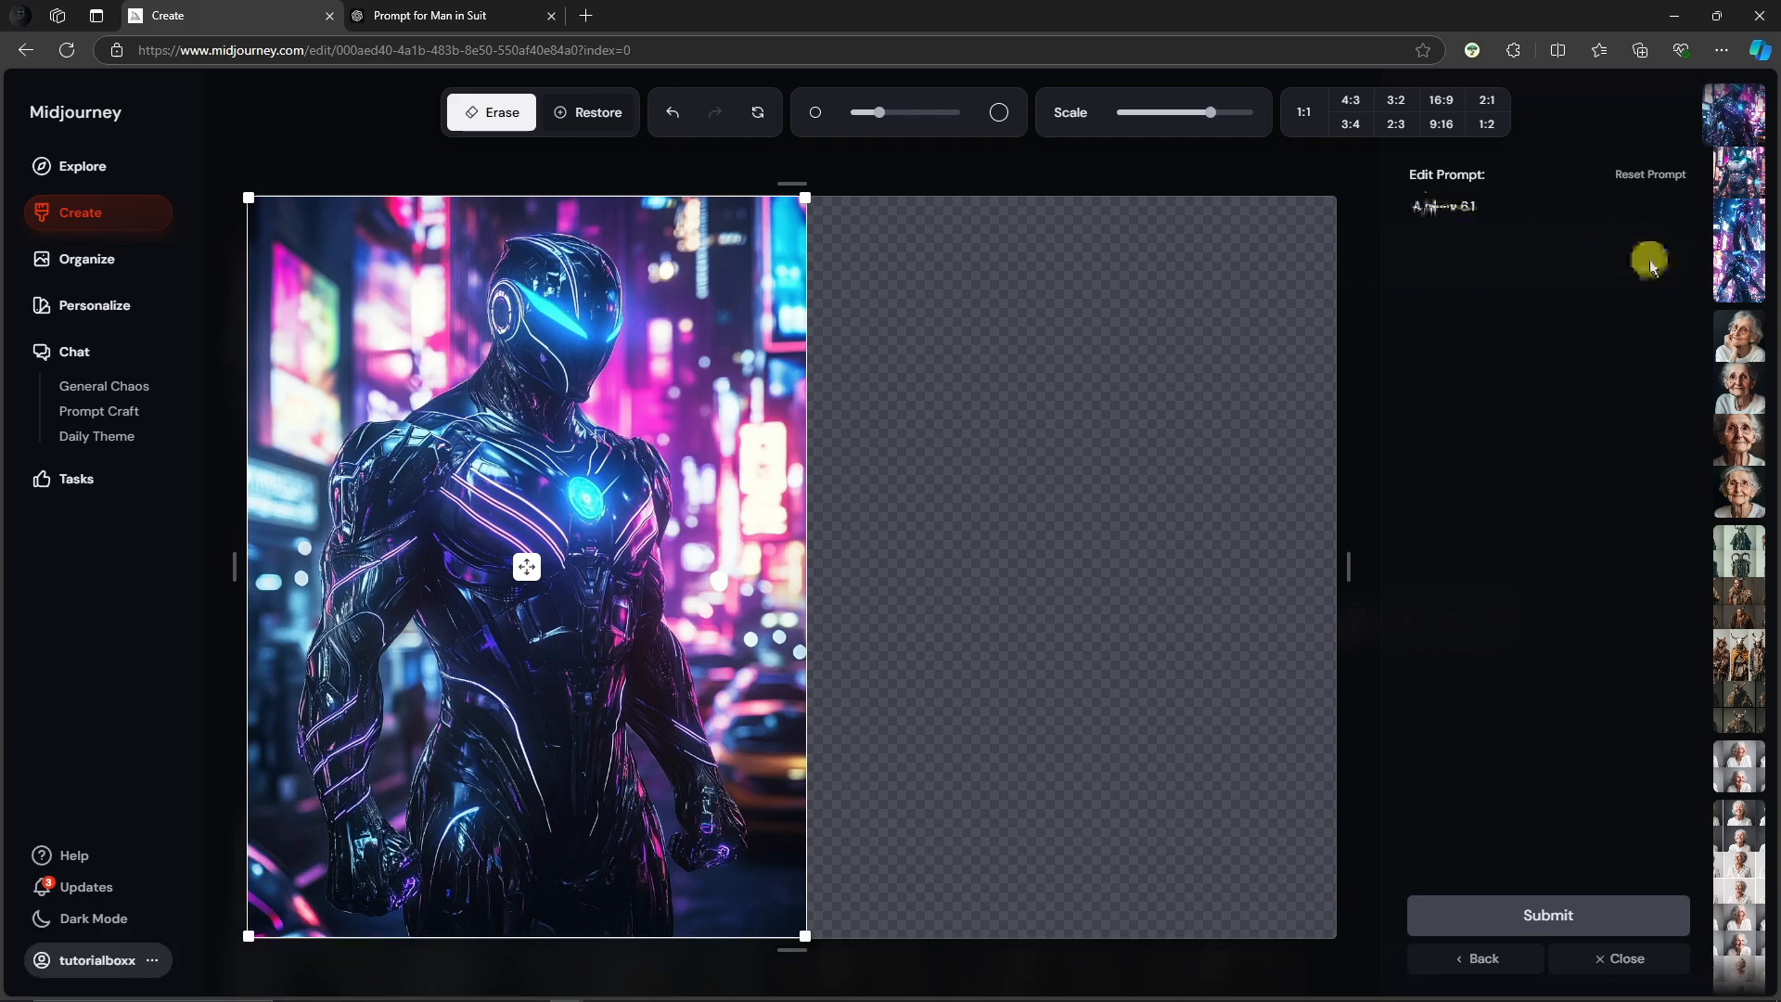
type("igh resolutio")
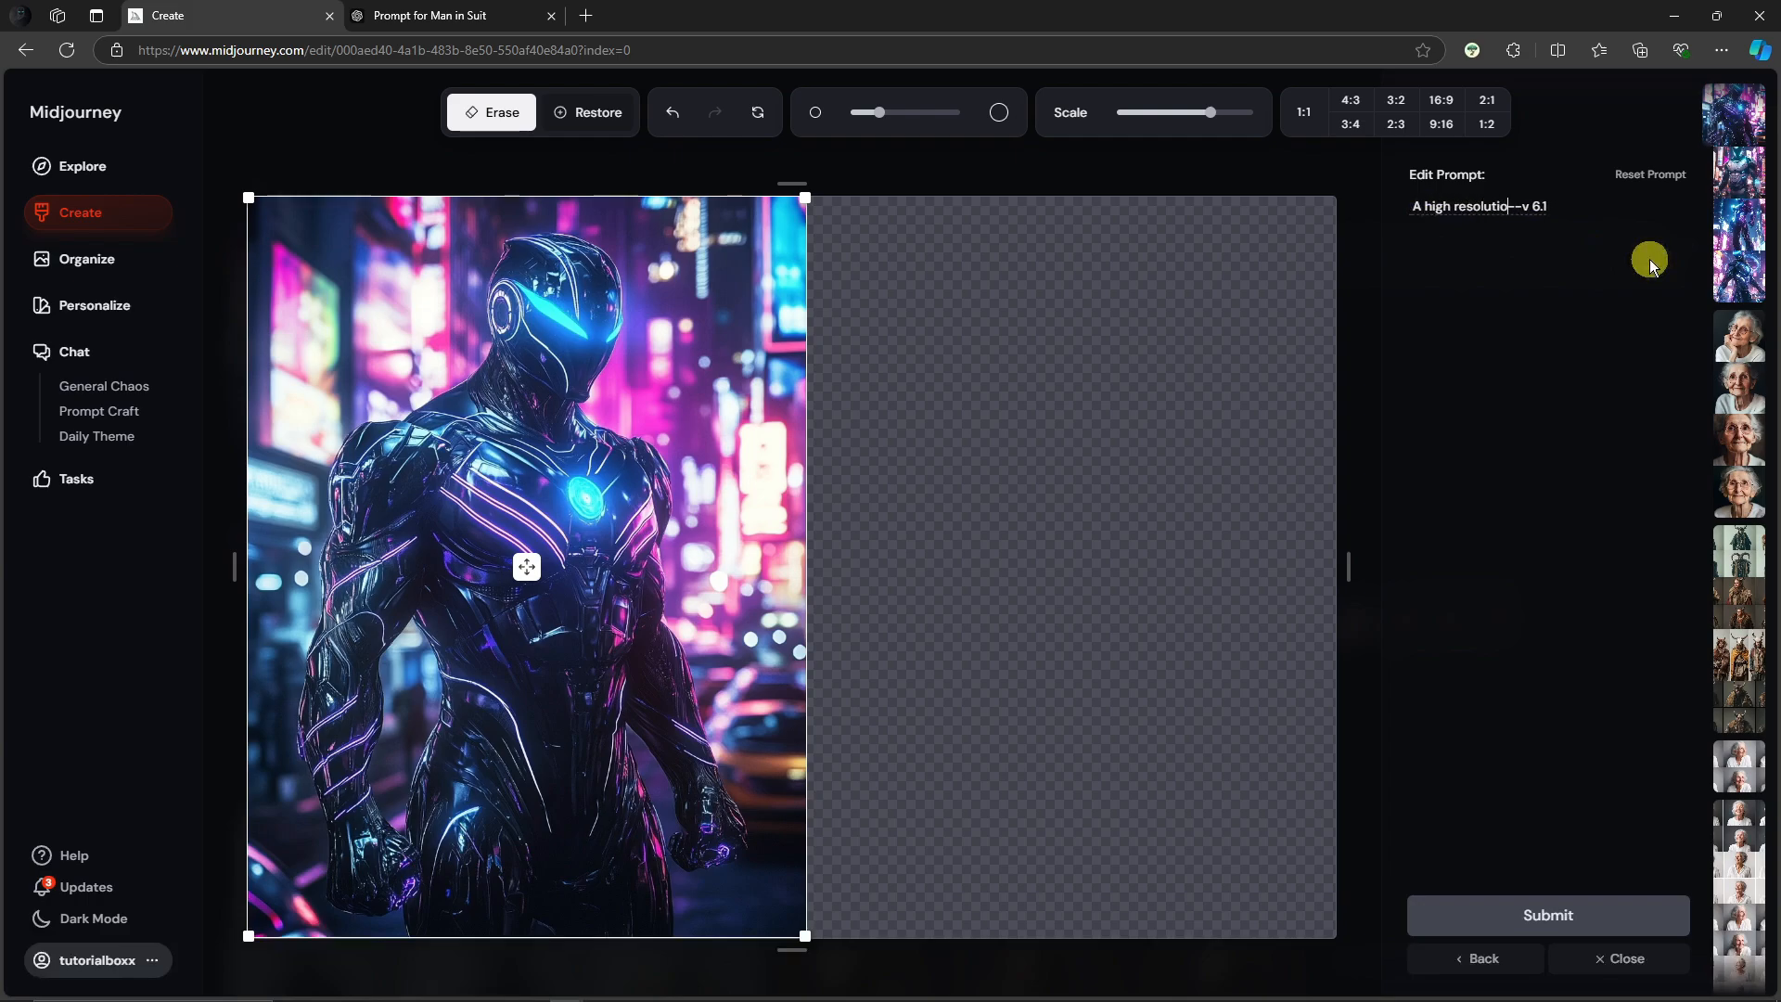
type("n photo of thi")
type(" same")
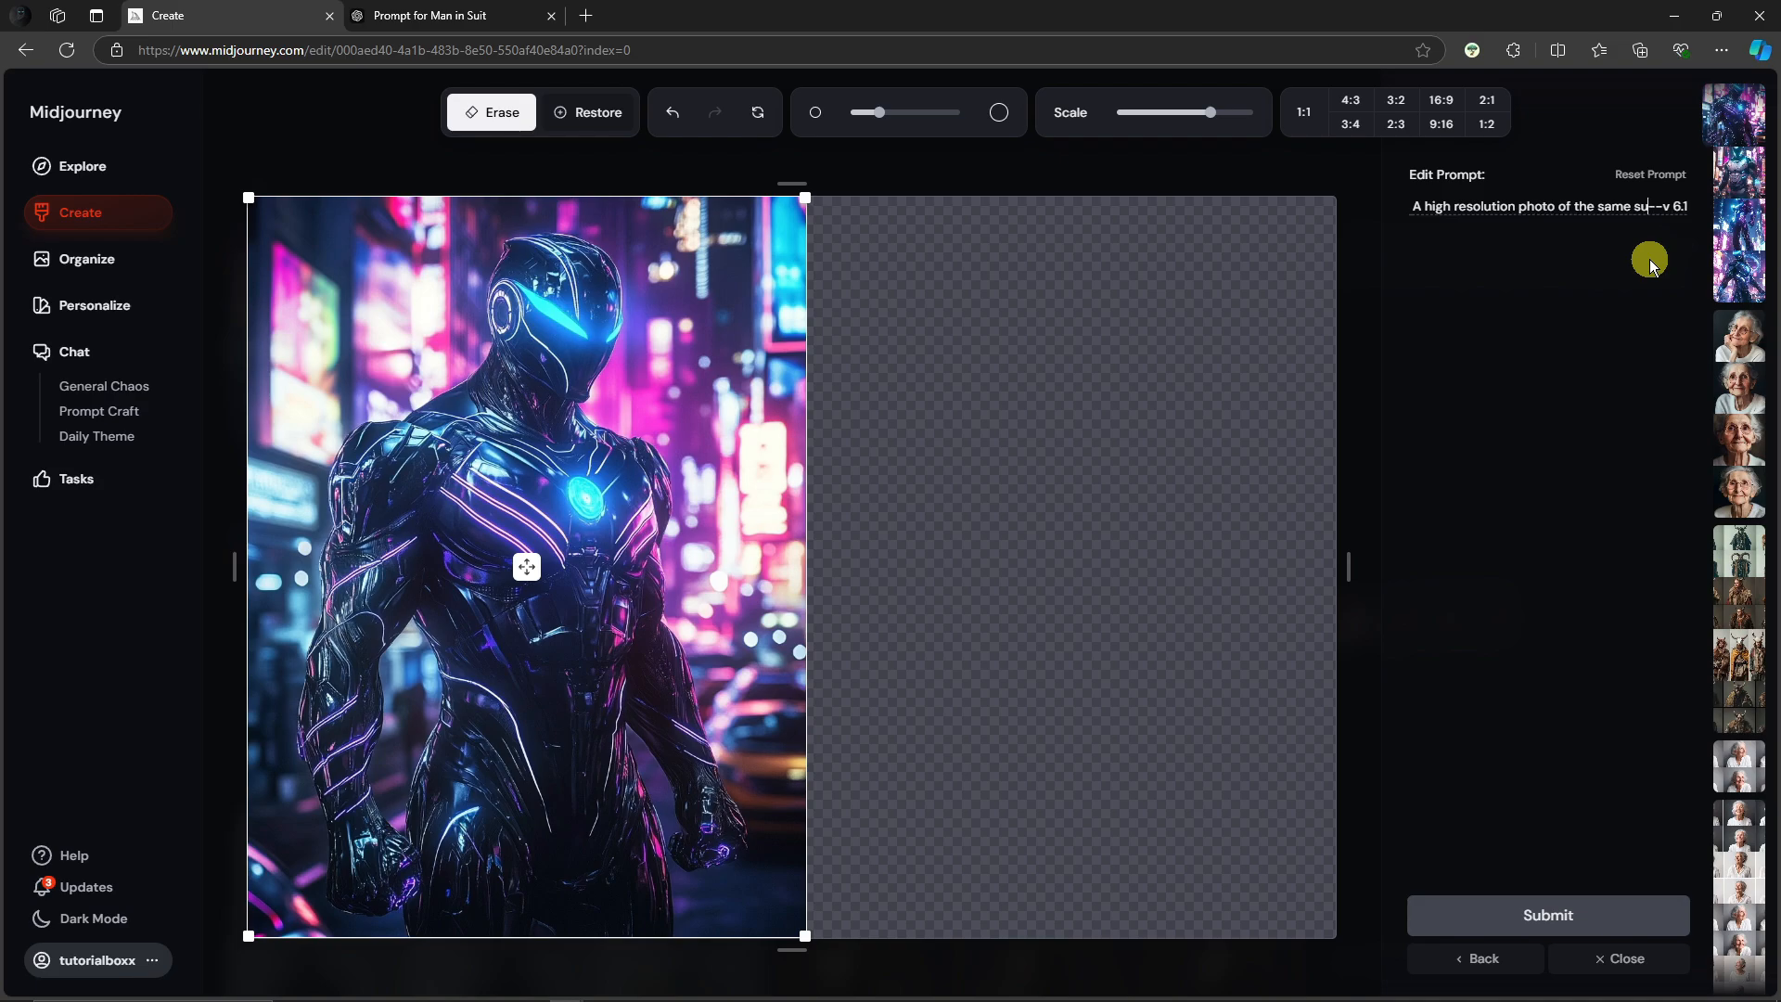
type("superhero, seen in multiple angles")
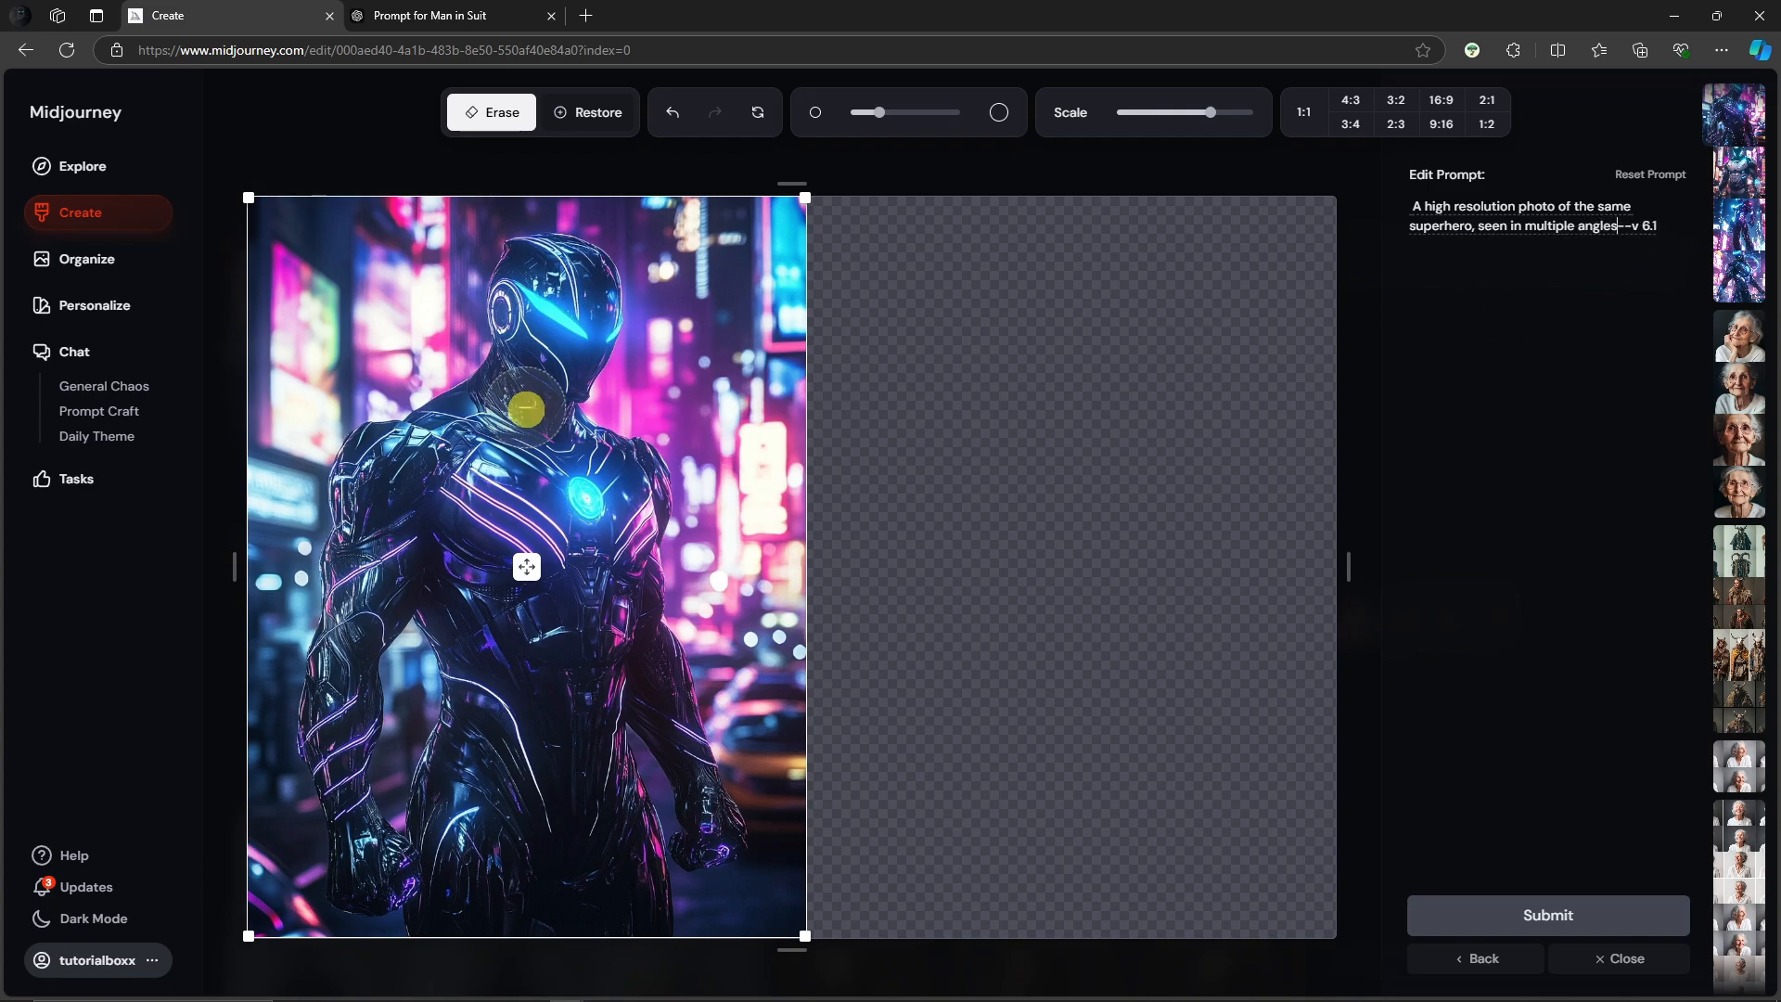
Paste the copied superhero image into the edit prompt as a character reference and submit the edit.
key("ctrl+v")
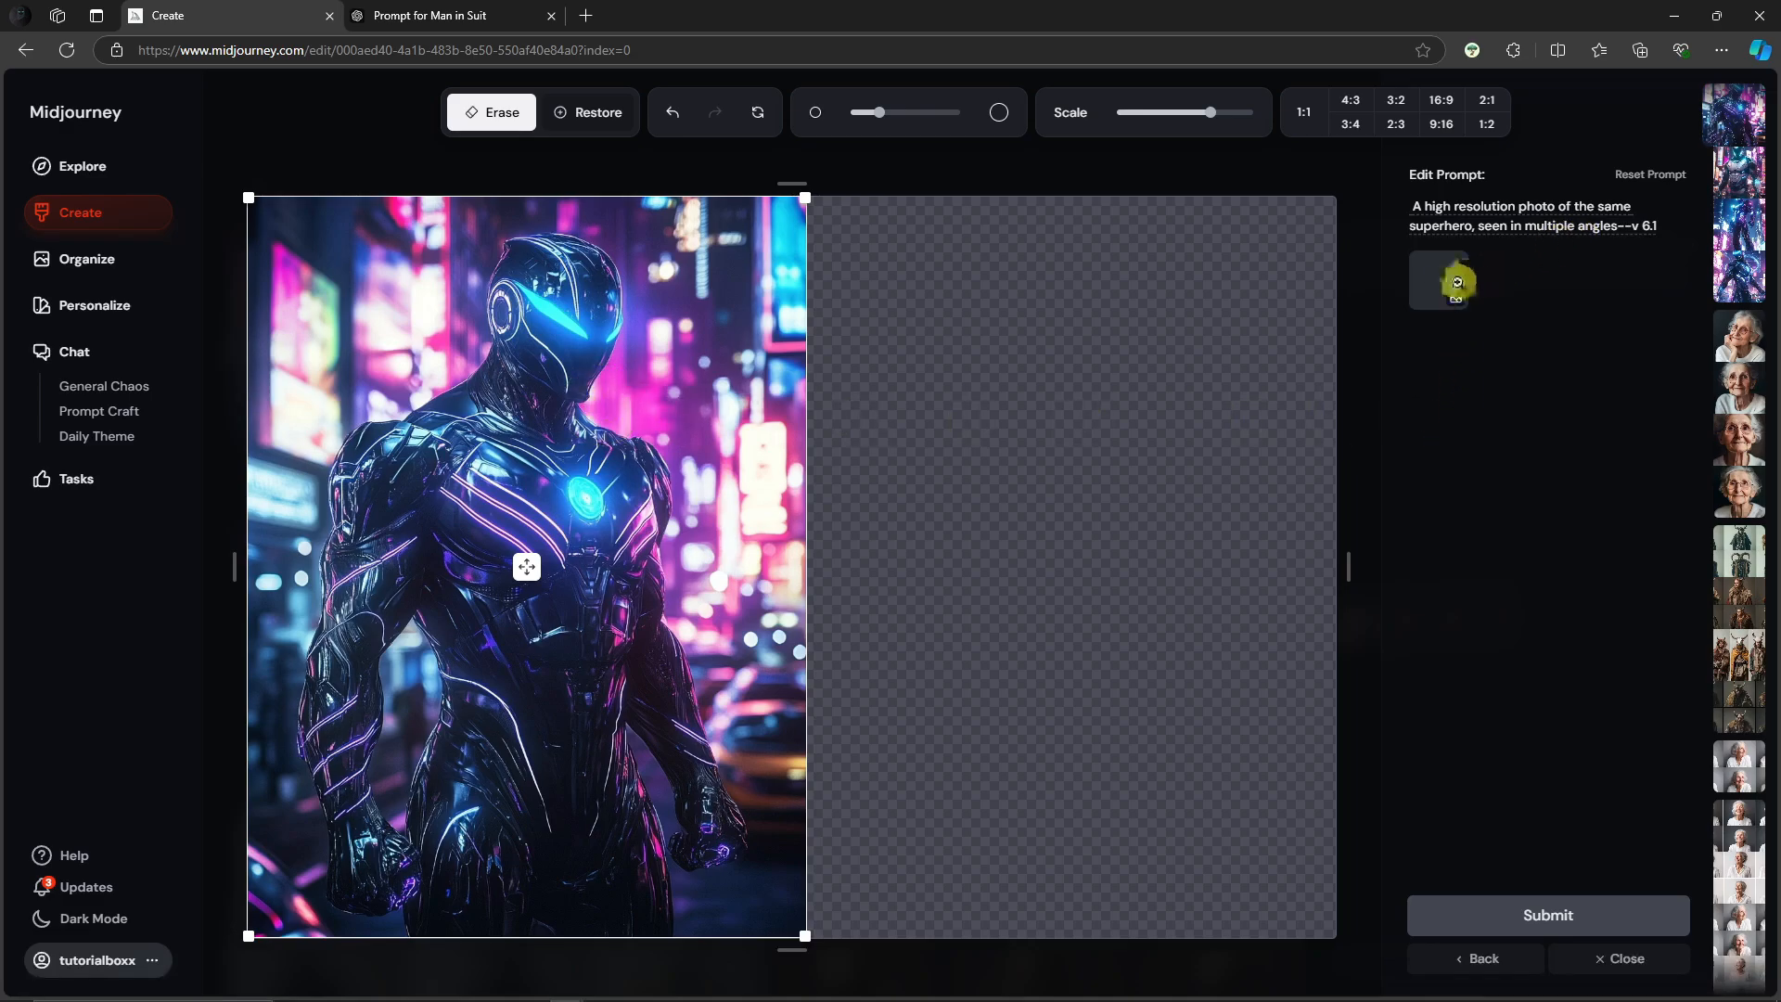
mouse_move(1427, 303)
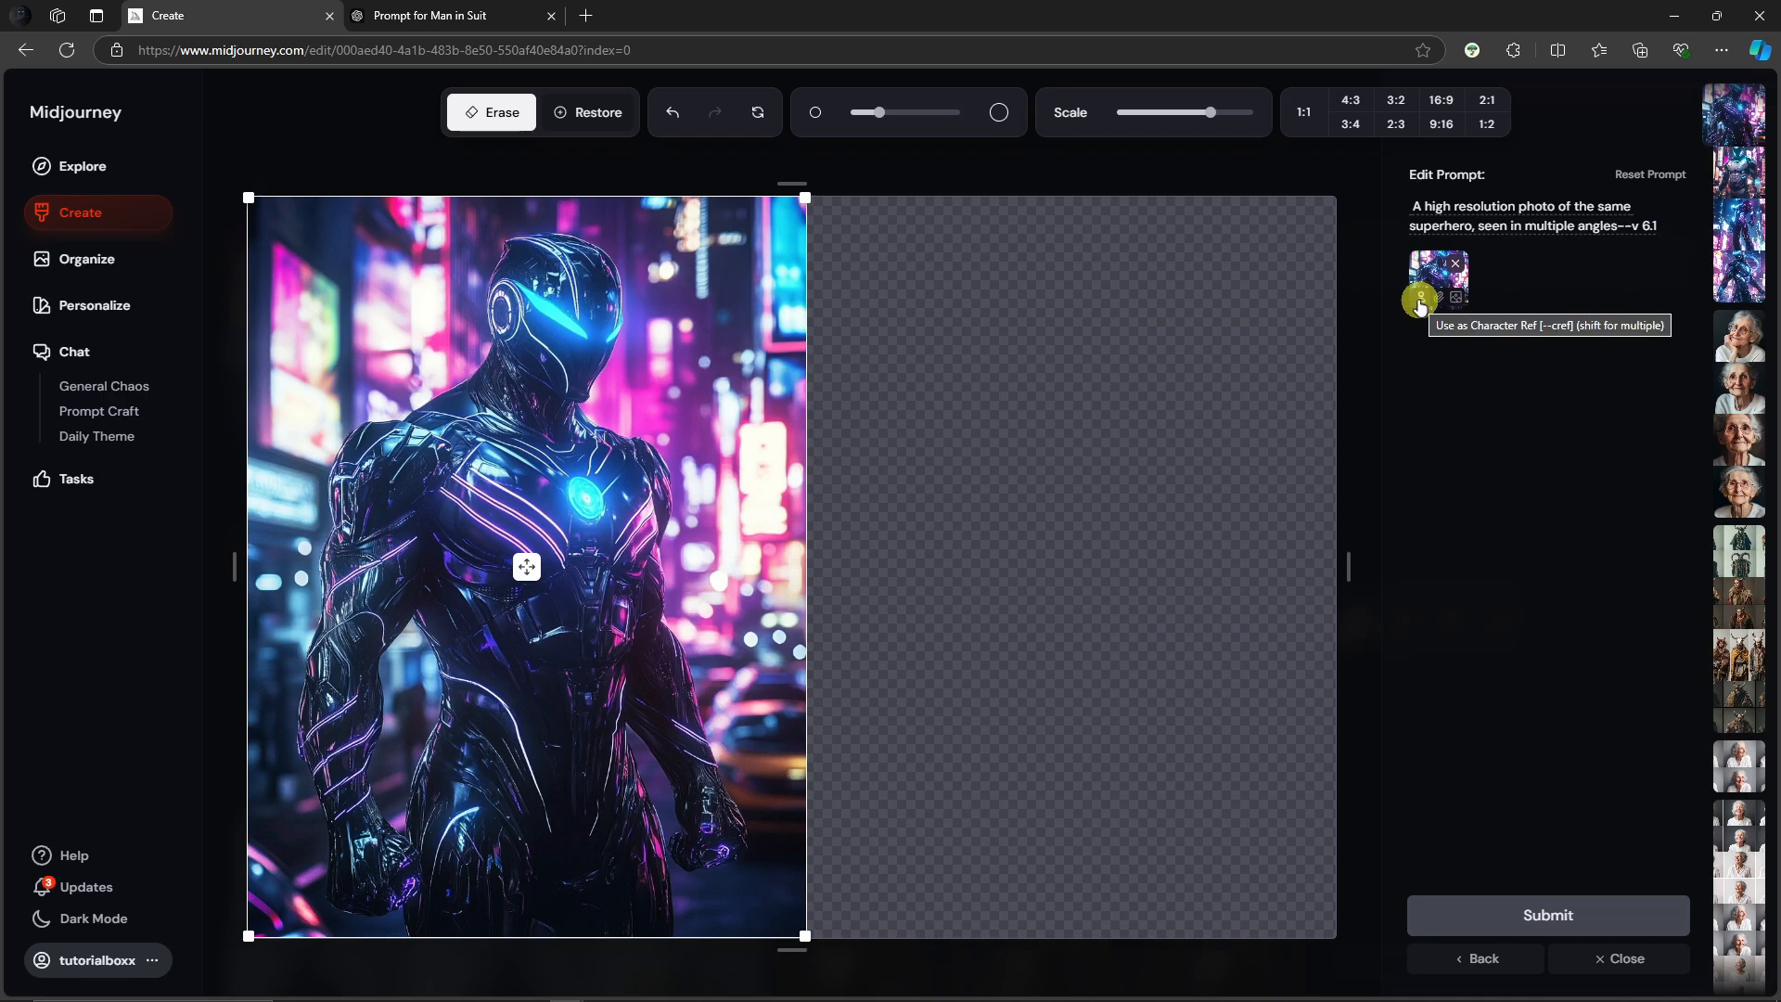
left_click(1420, 303)
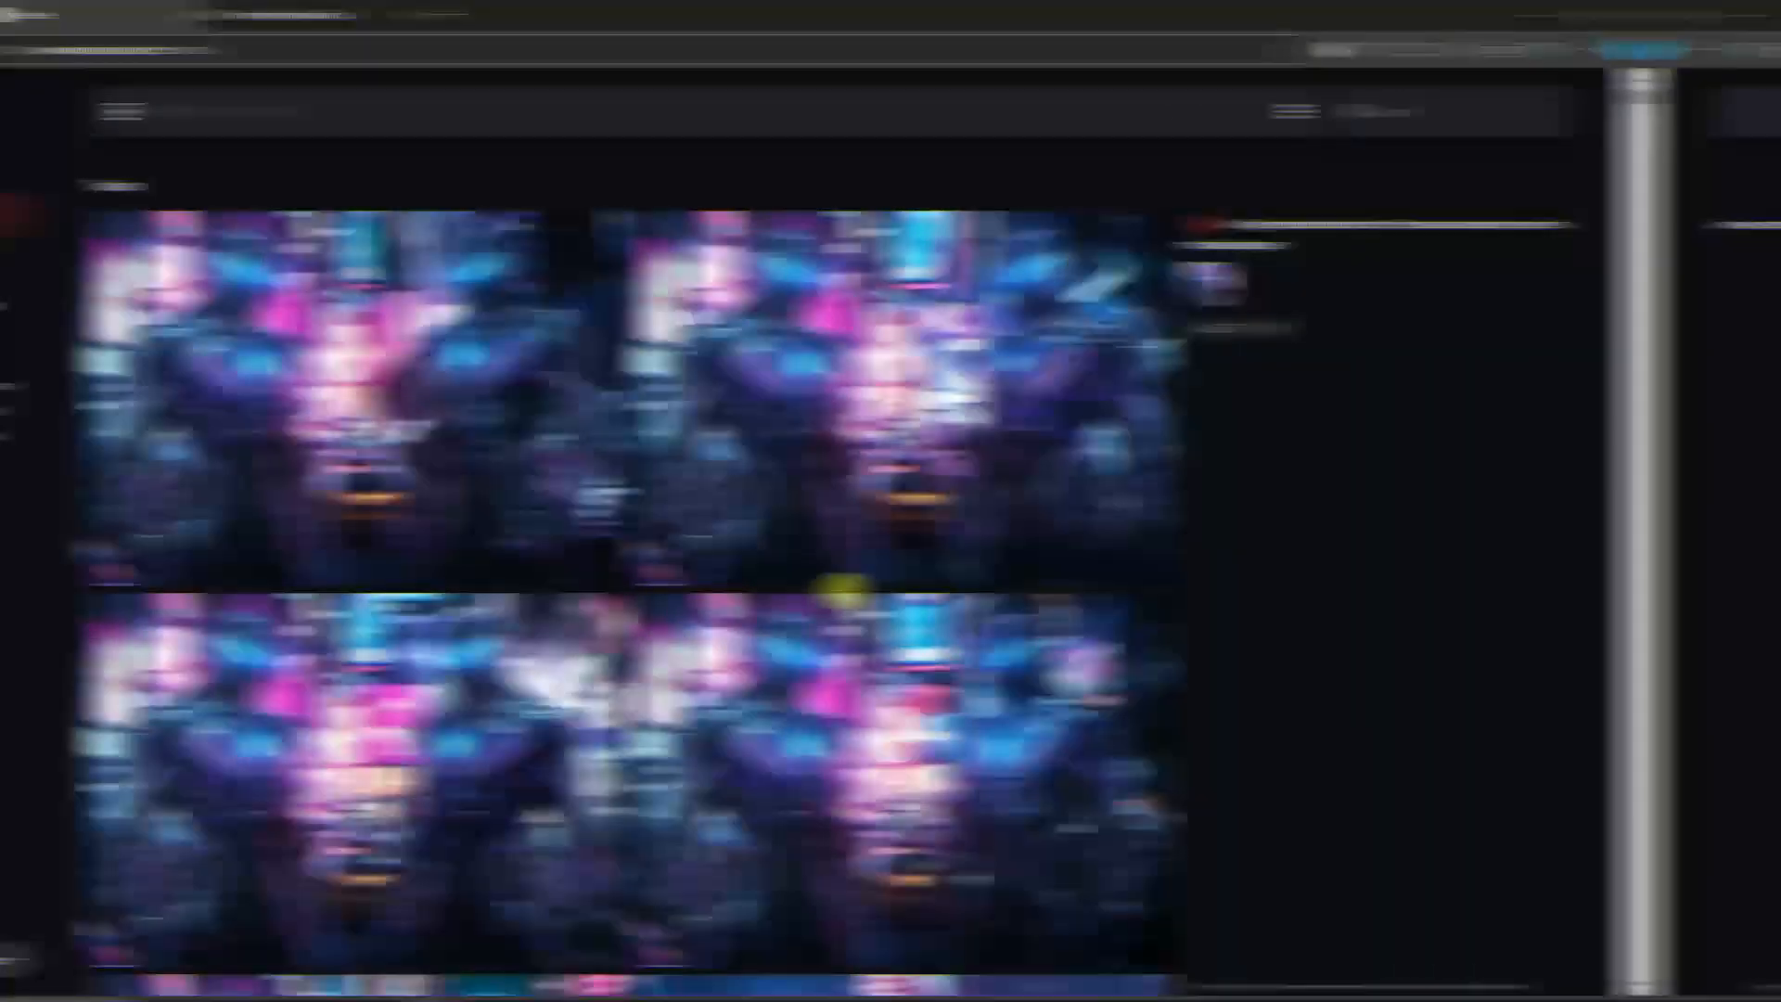
Open the first two-superhero result in the editor and save a 521x453 screenshot of the right-hand figure to the Desktop as JPEG "8".
left_click(616, 354)
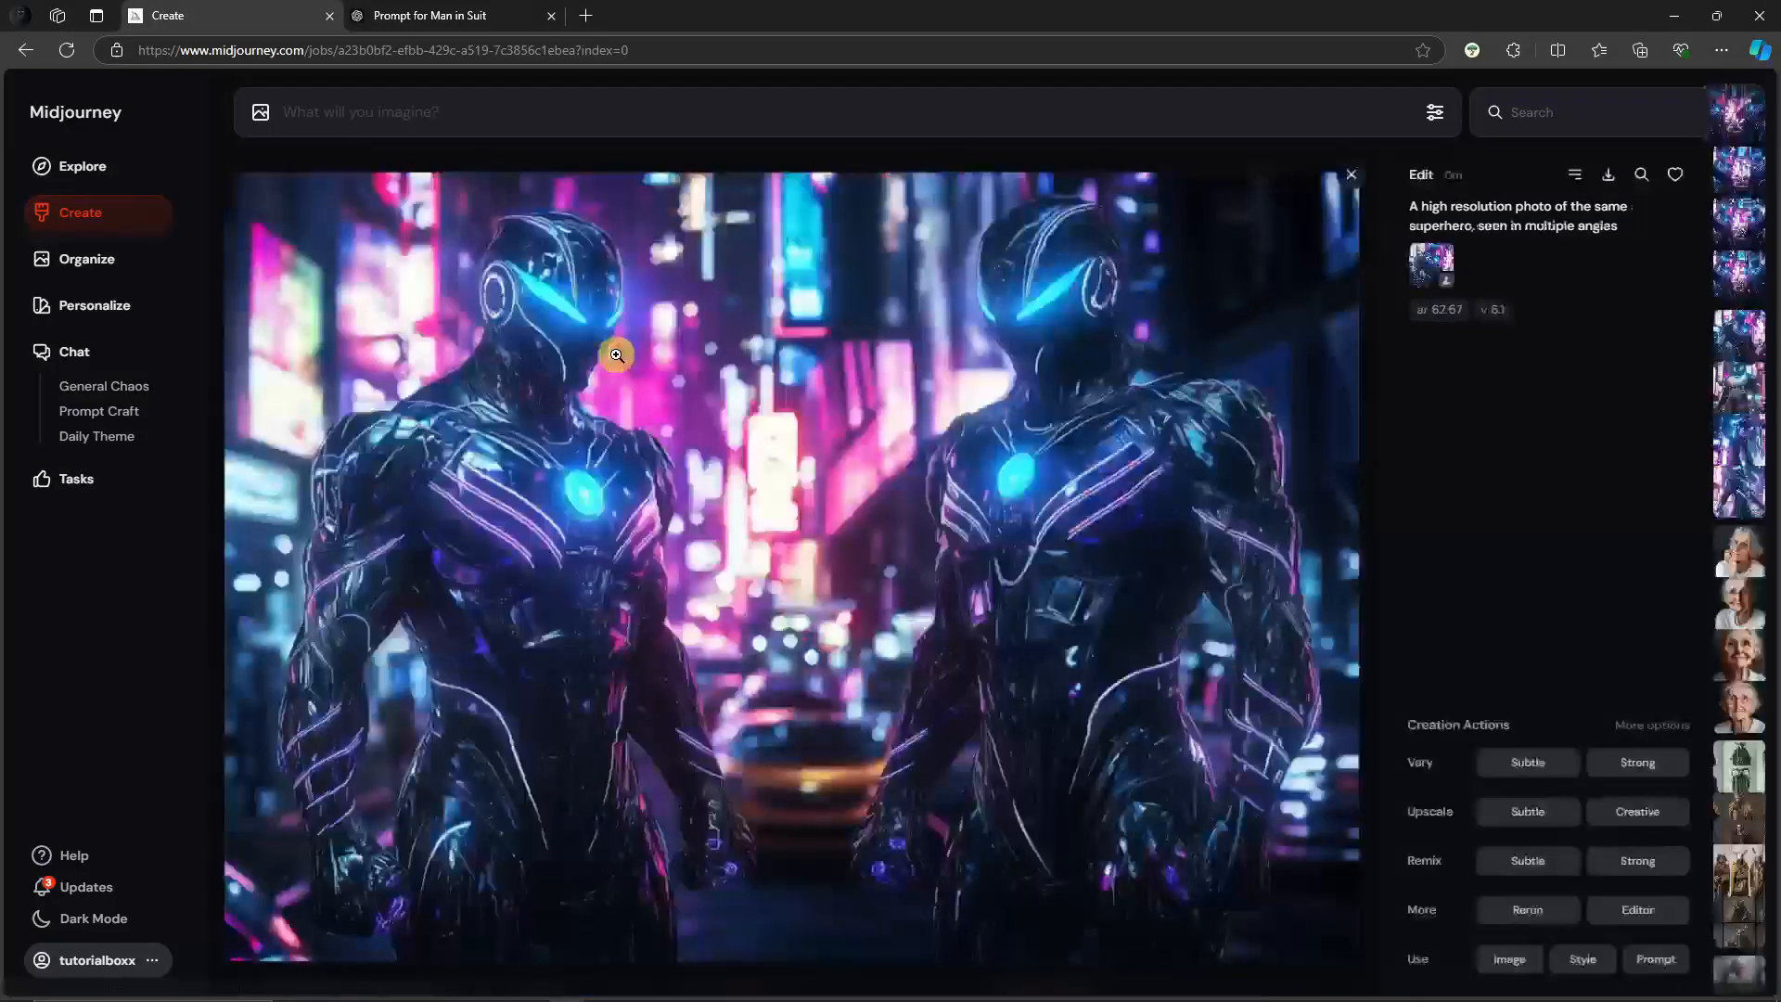
left_click(1637, 909)
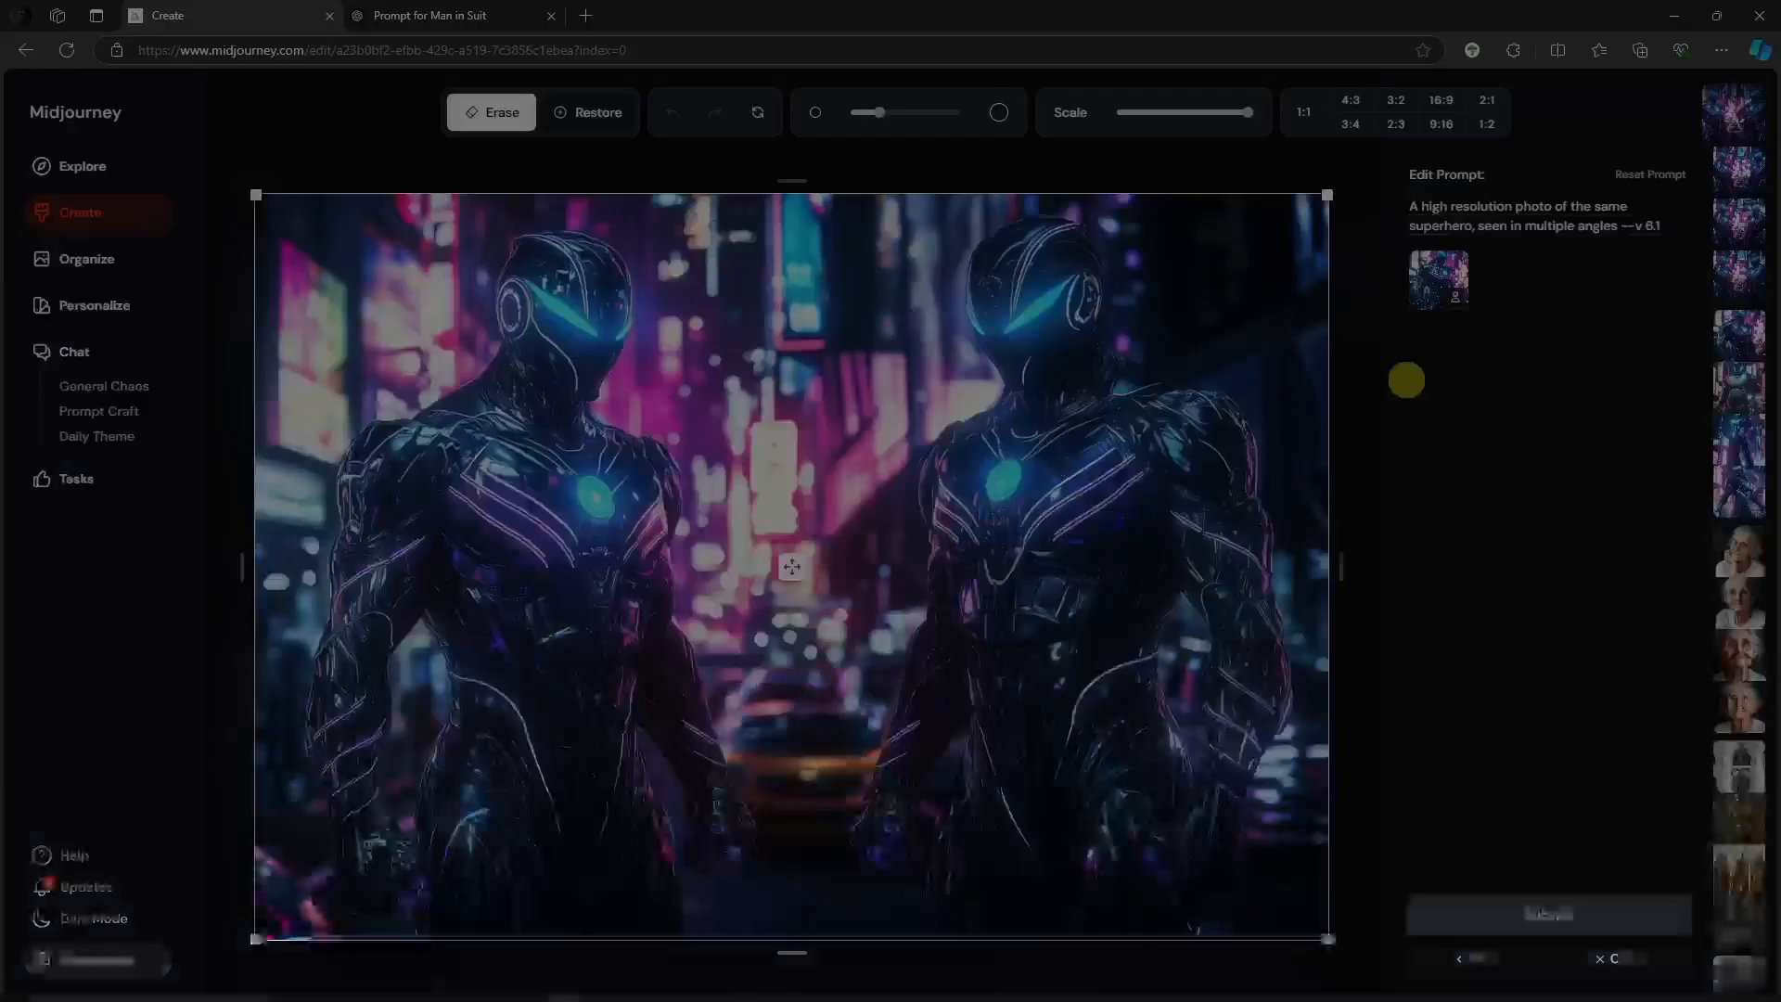
left_click_drag(1123, 458, 1327, 619)
key("ctrl+s")
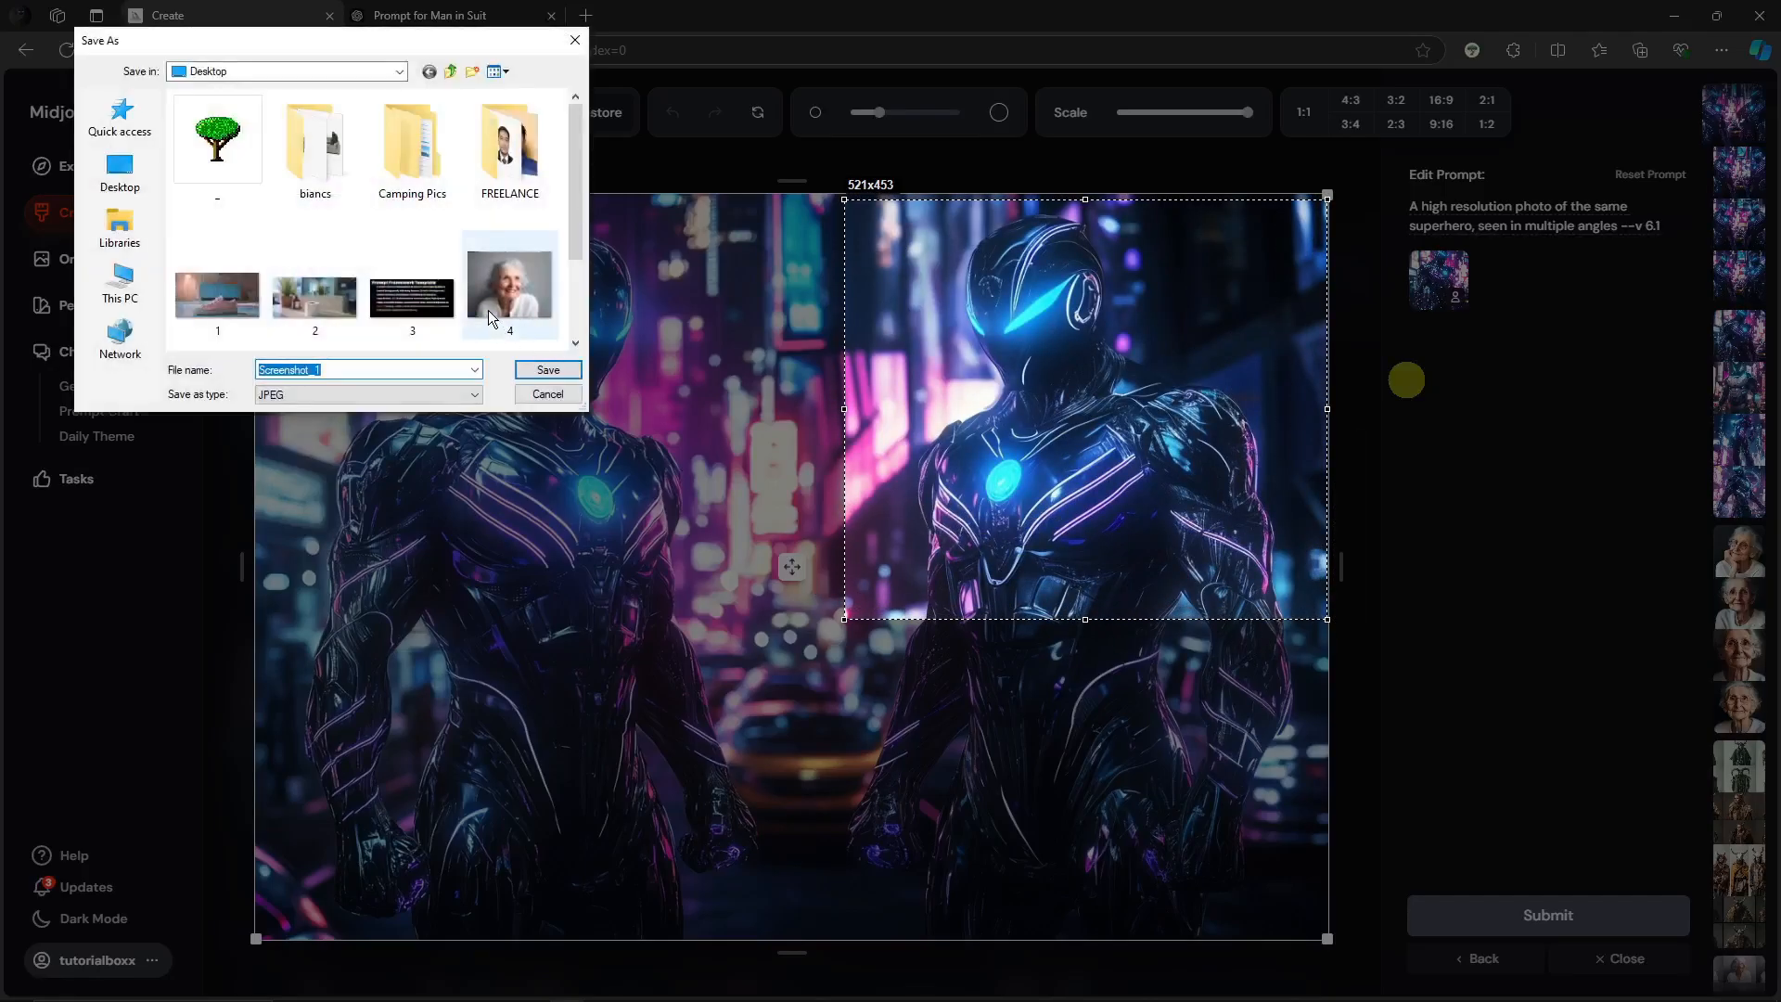
scroll(496, 320, "down", 3)
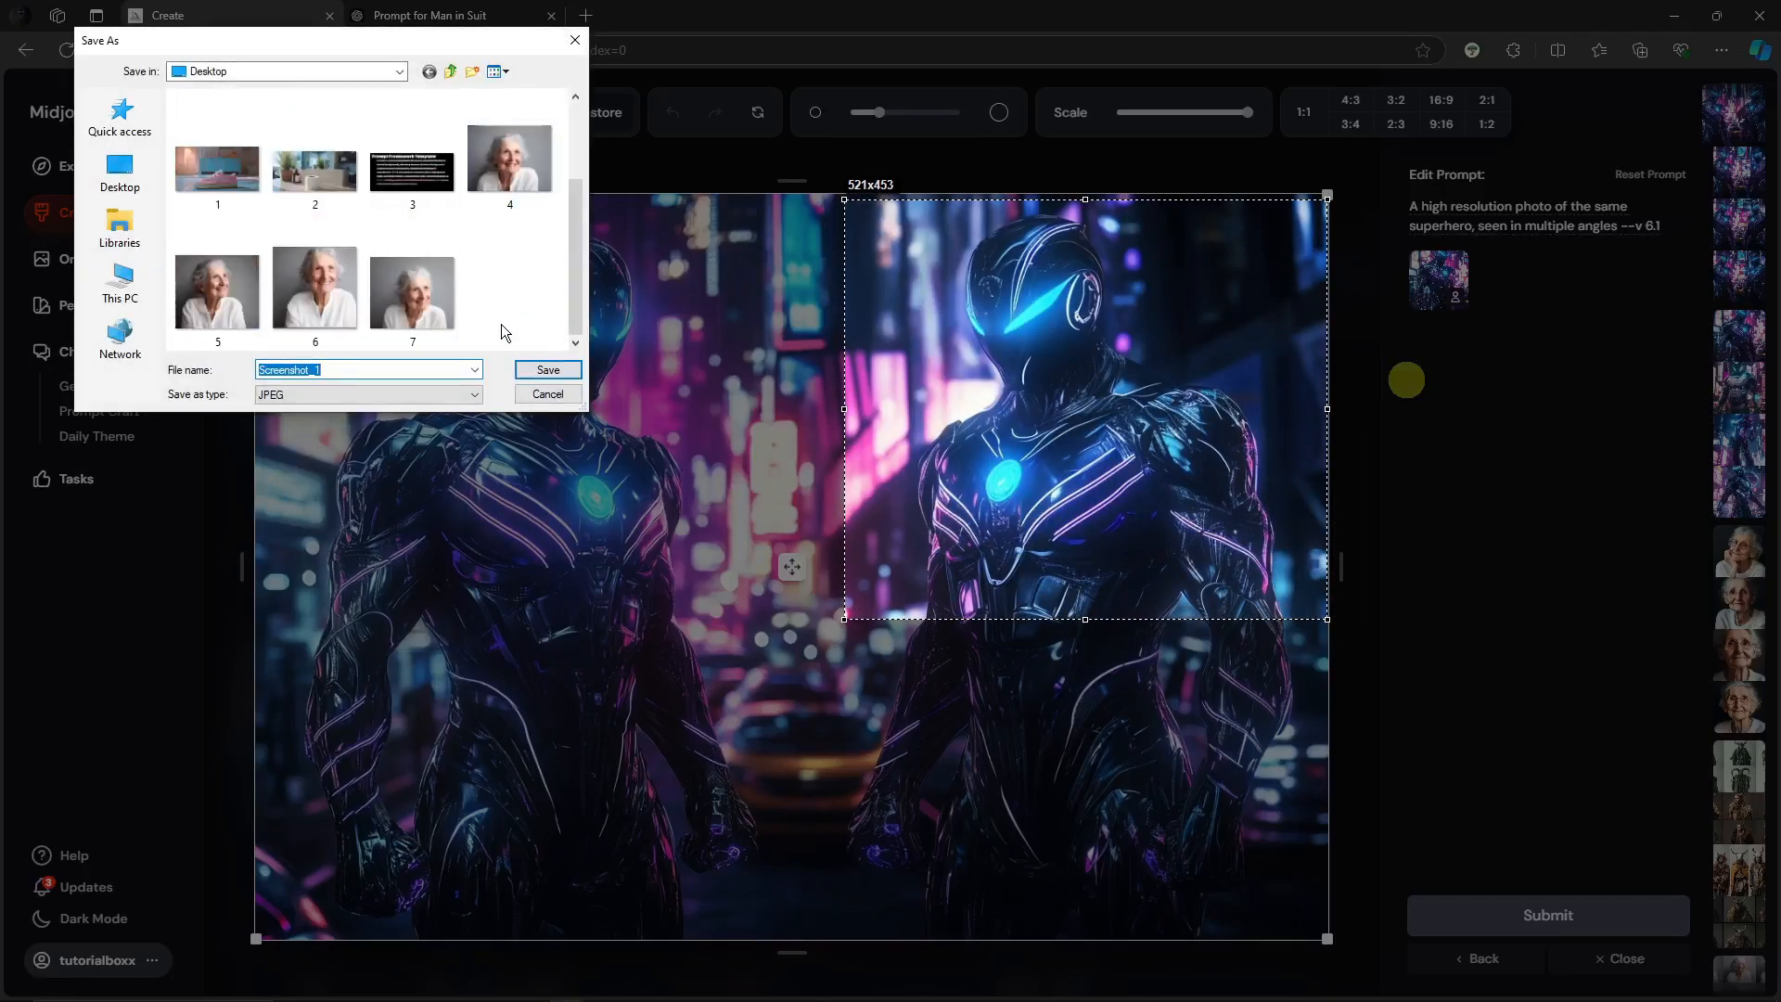
type("8")
left_click(560, 368)
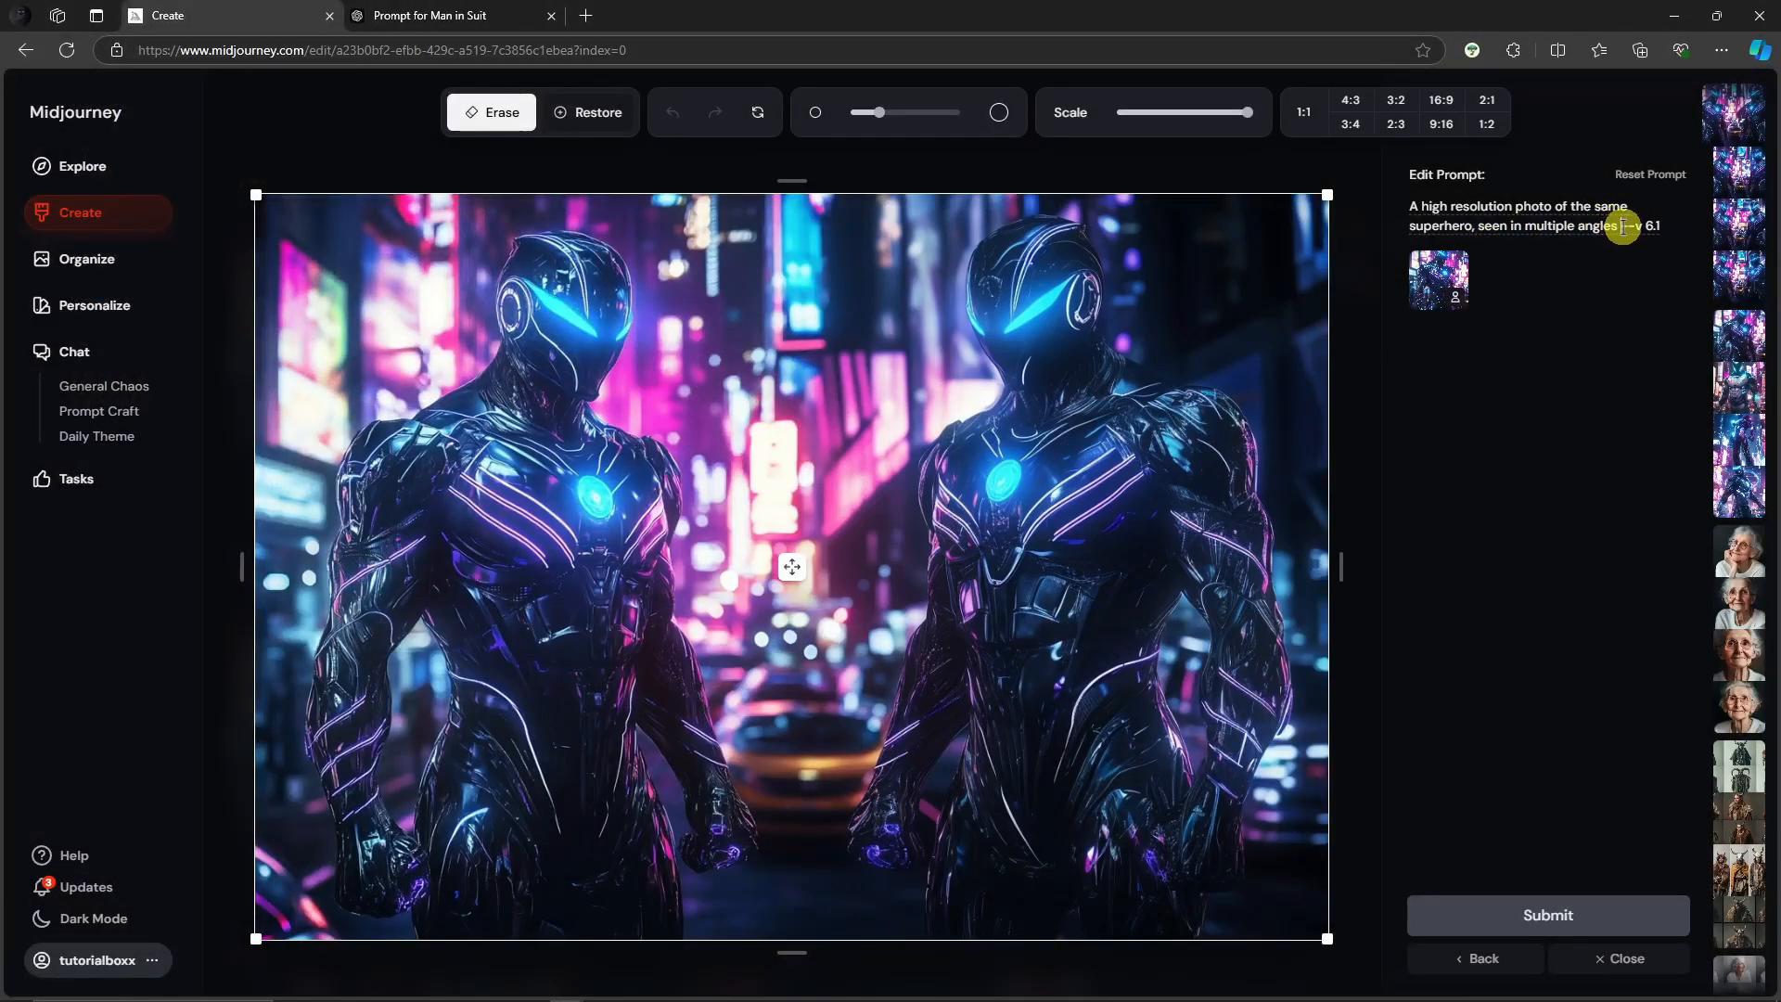
Copy the two-superhero image from its image view and add it to the edit prompt as a second character reference.
left_click(1507, 979)
right_click(848, 404)
left_click(918, 491)
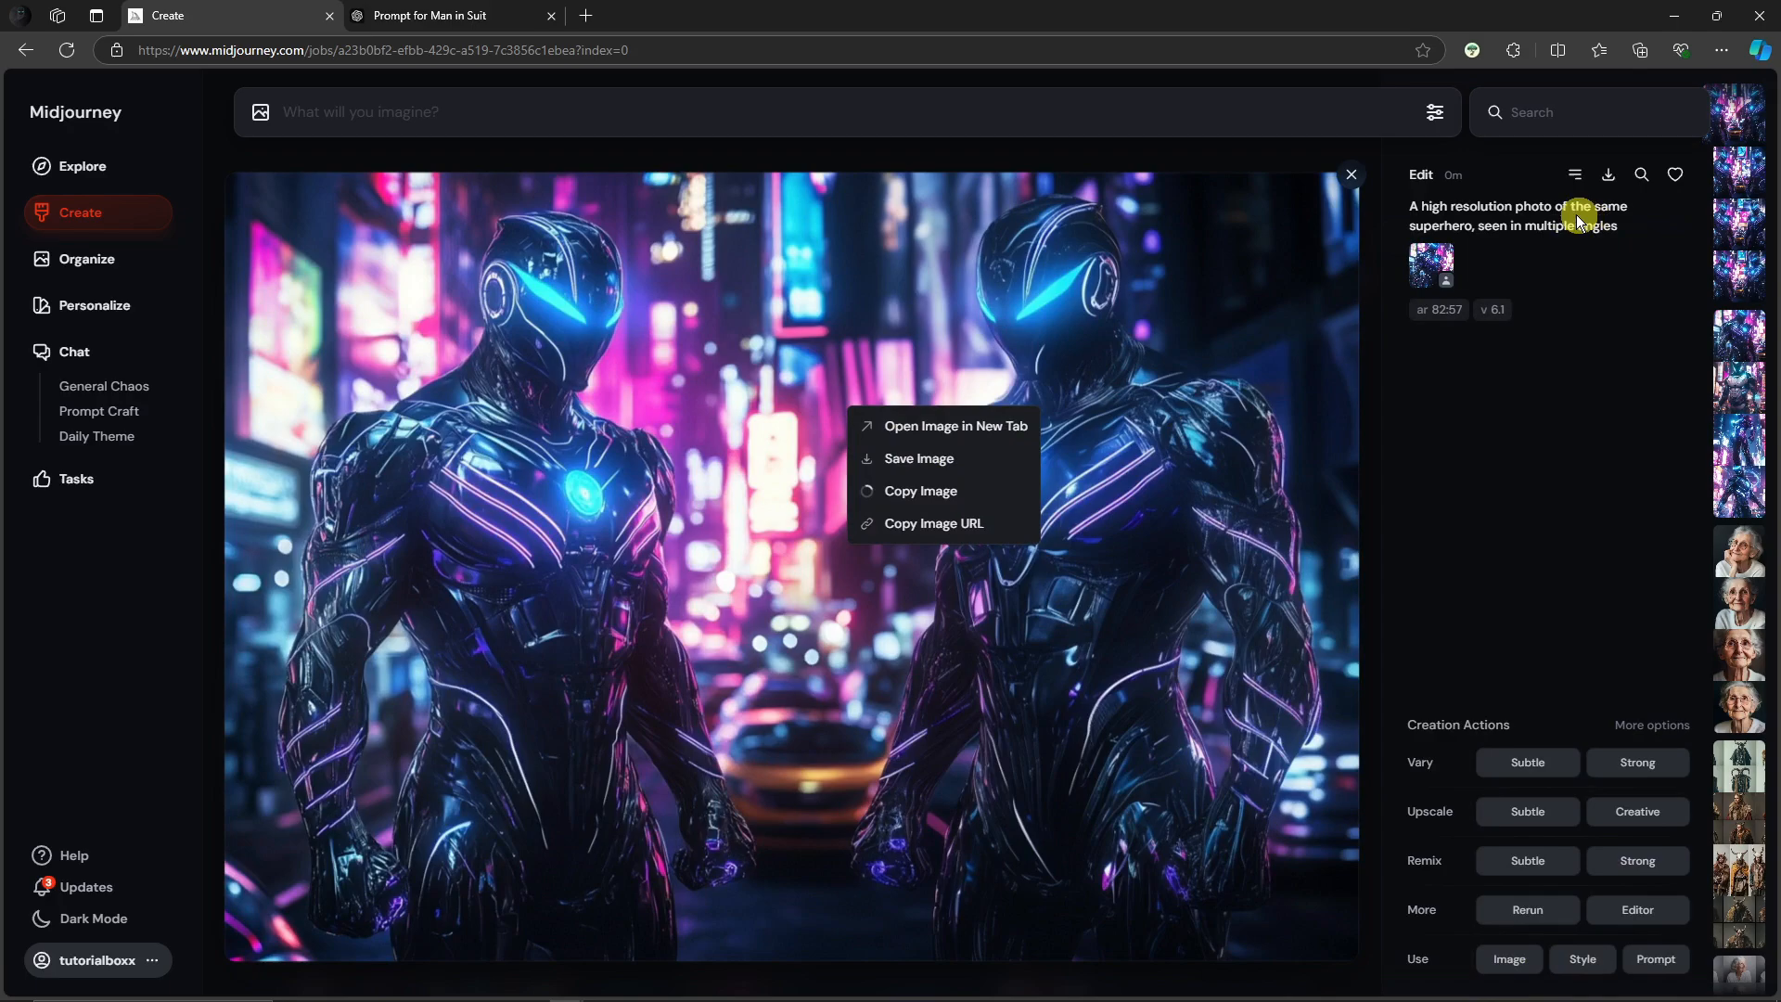
left_click(1660, 905)
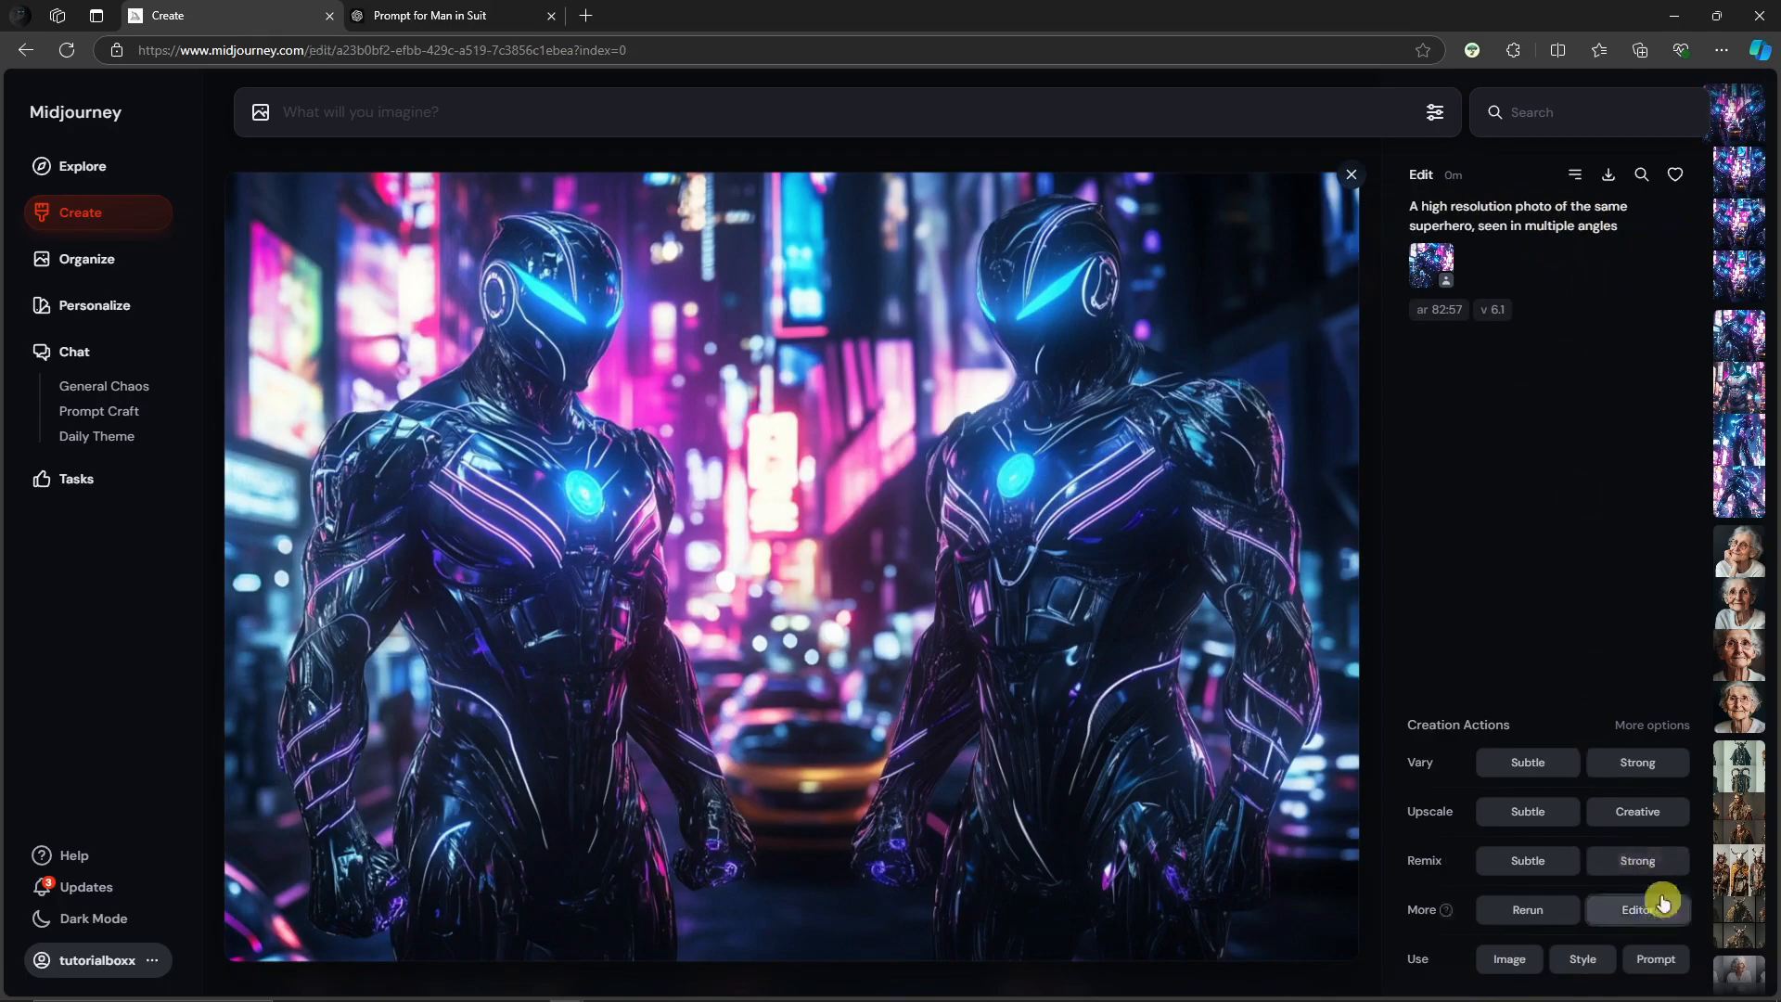
key("ctrl+v")
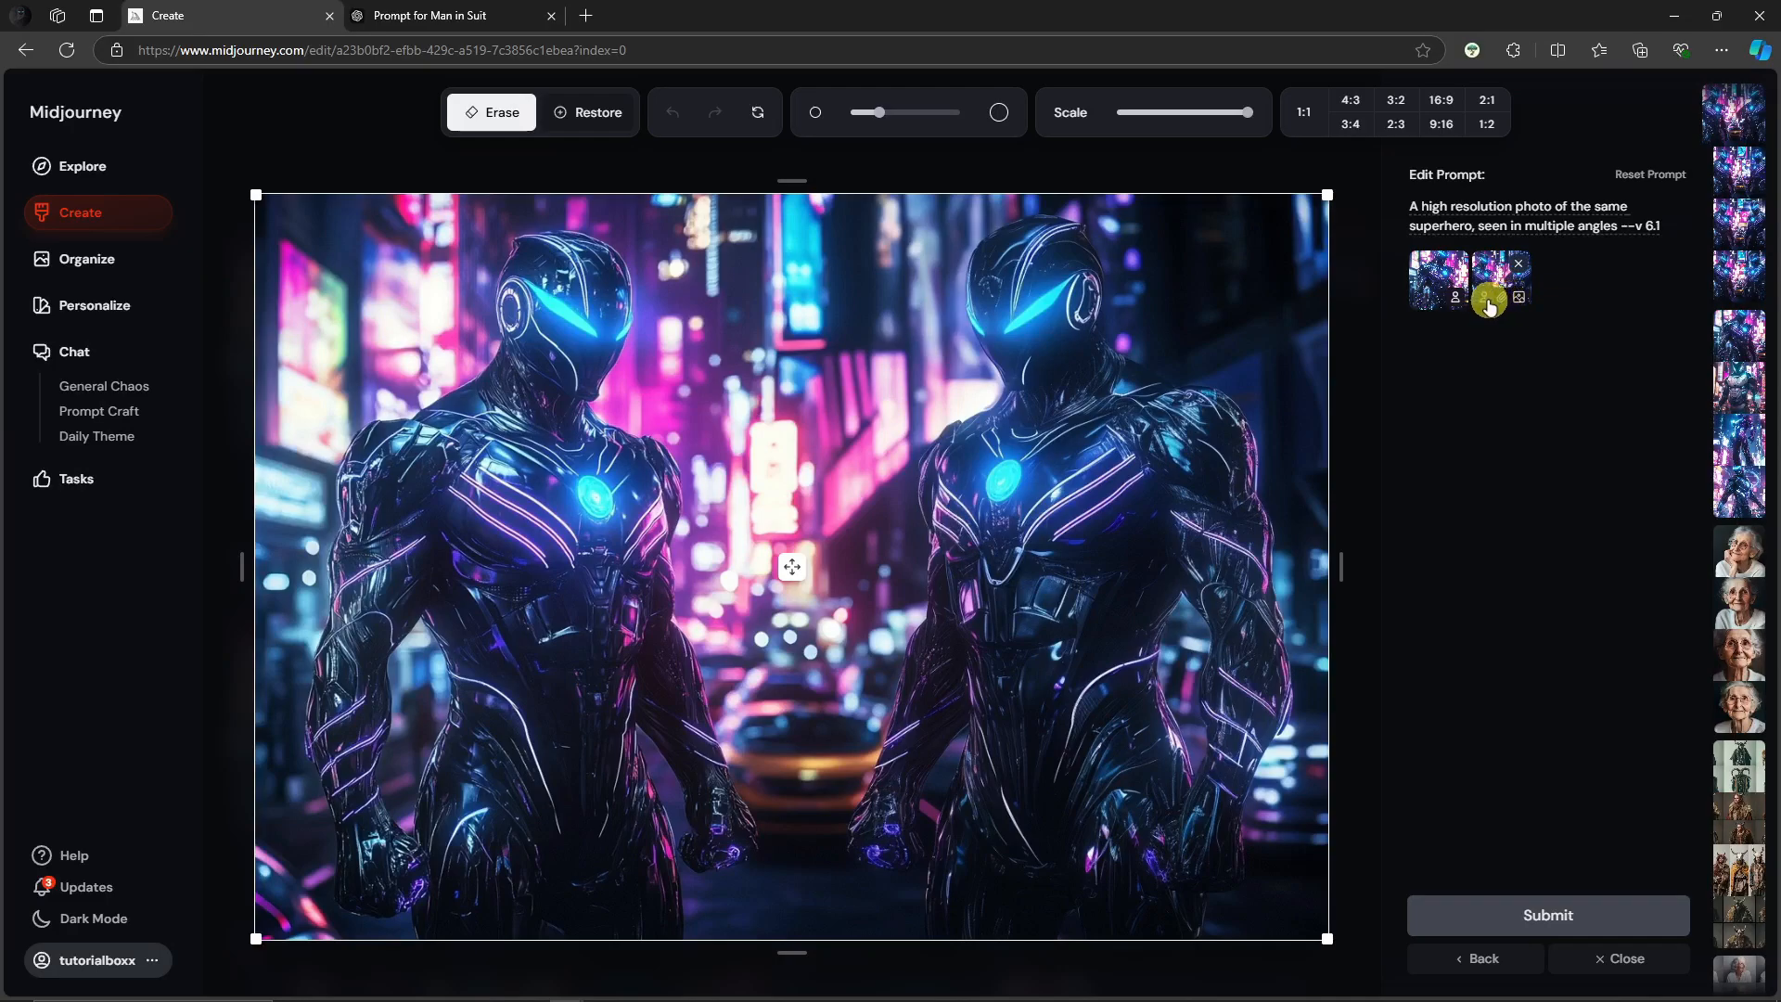
left_click(1488, 300)
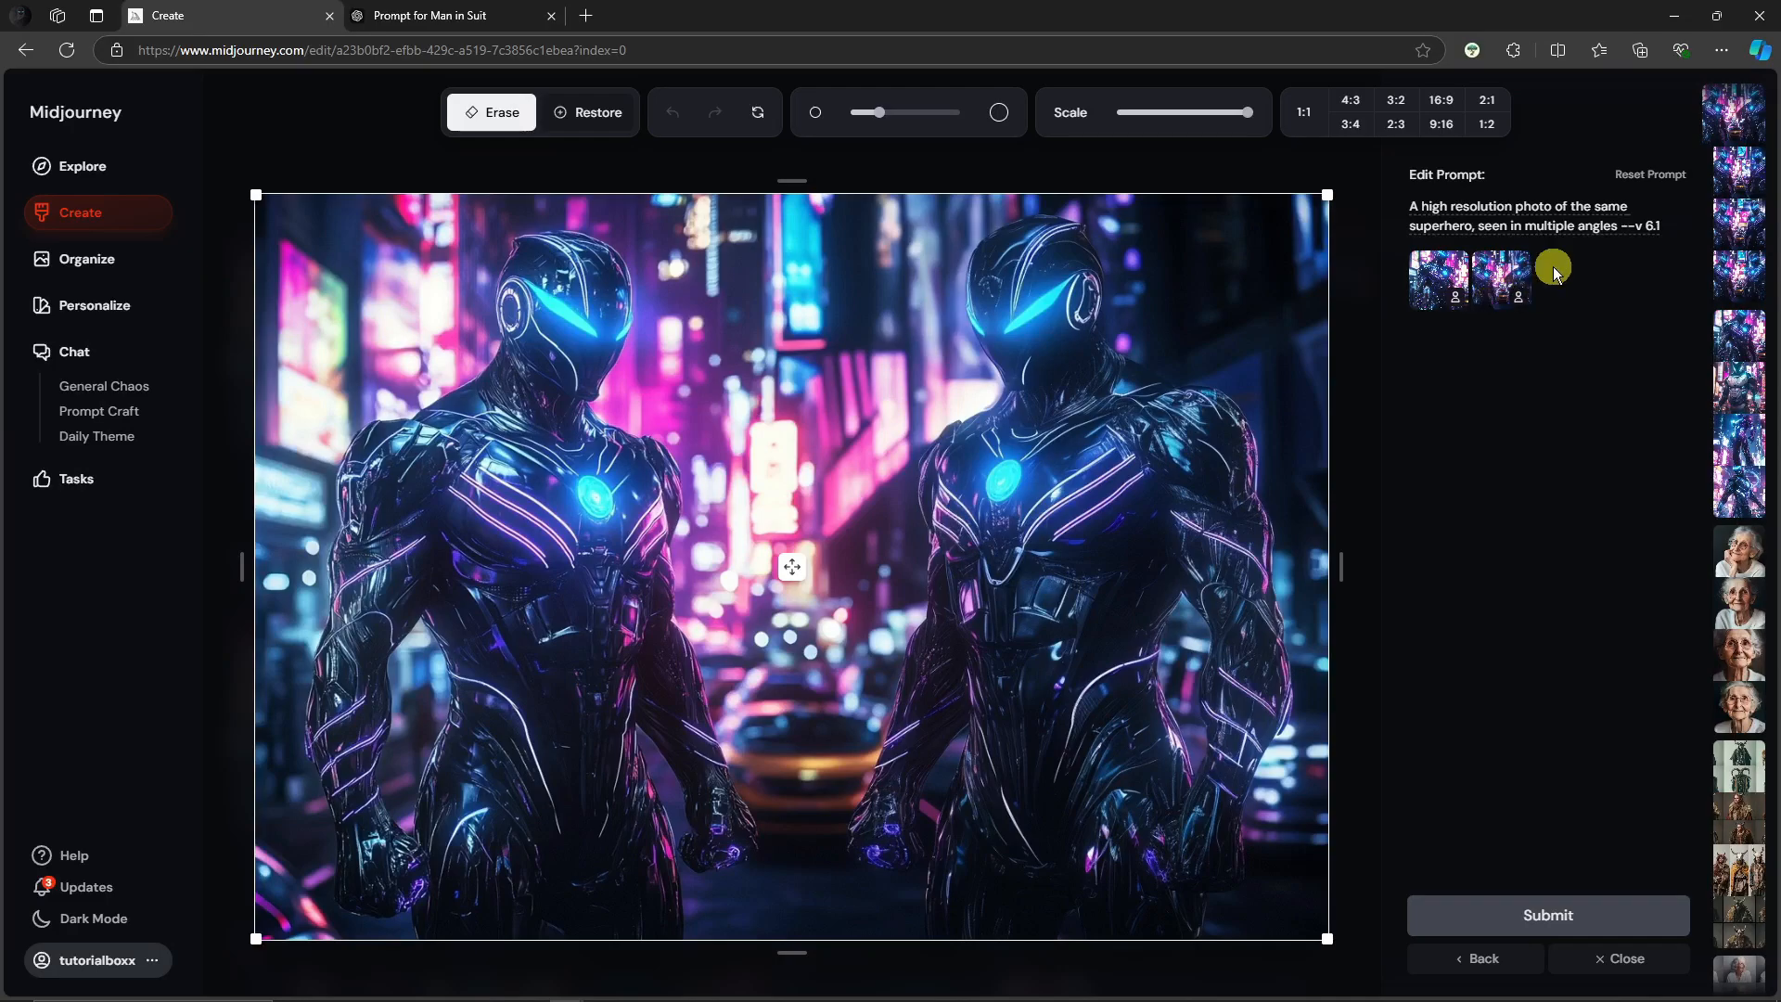
Append ", shown in front and back" to the superhero edit prompt before the --v 6.1 parameter.
left_click(1588, 925)
left_click_drag(1524, 876, 1440, 875)
left_click(1618, 227)
type(", shown in front and back")
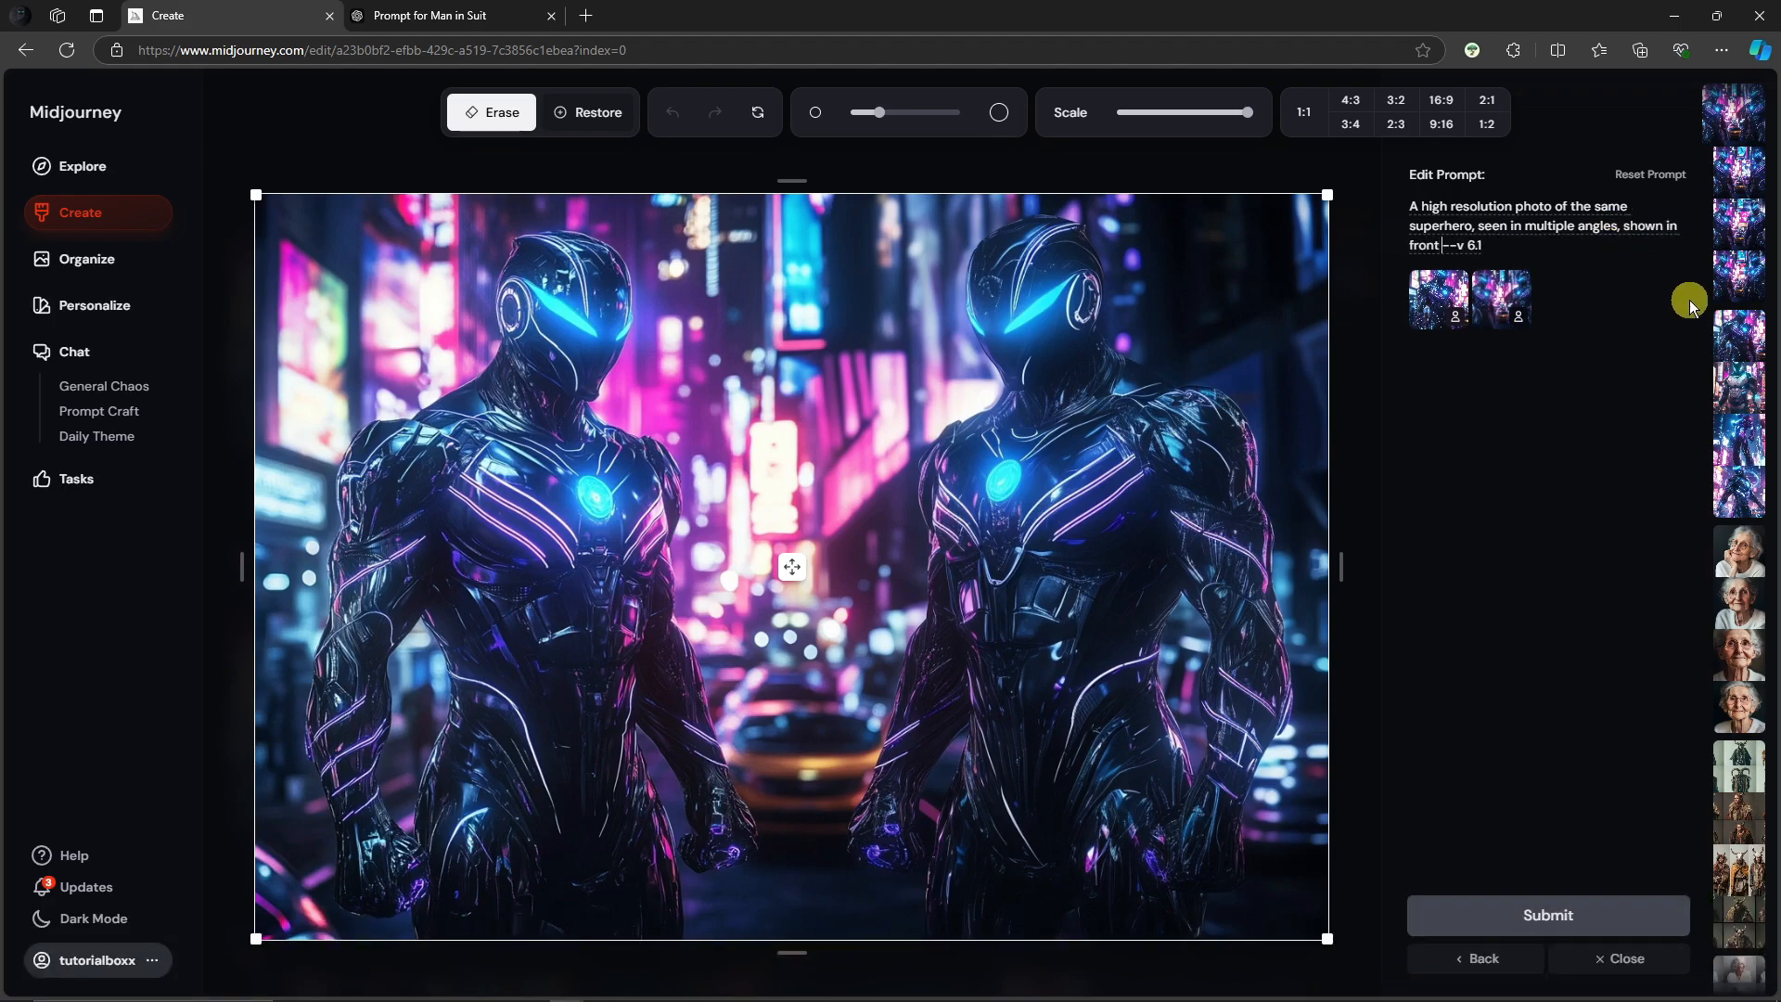
Extend the canvas to the right of the two superheroes by about a third of the image width and submit the edit.
left_click(1577, 912)
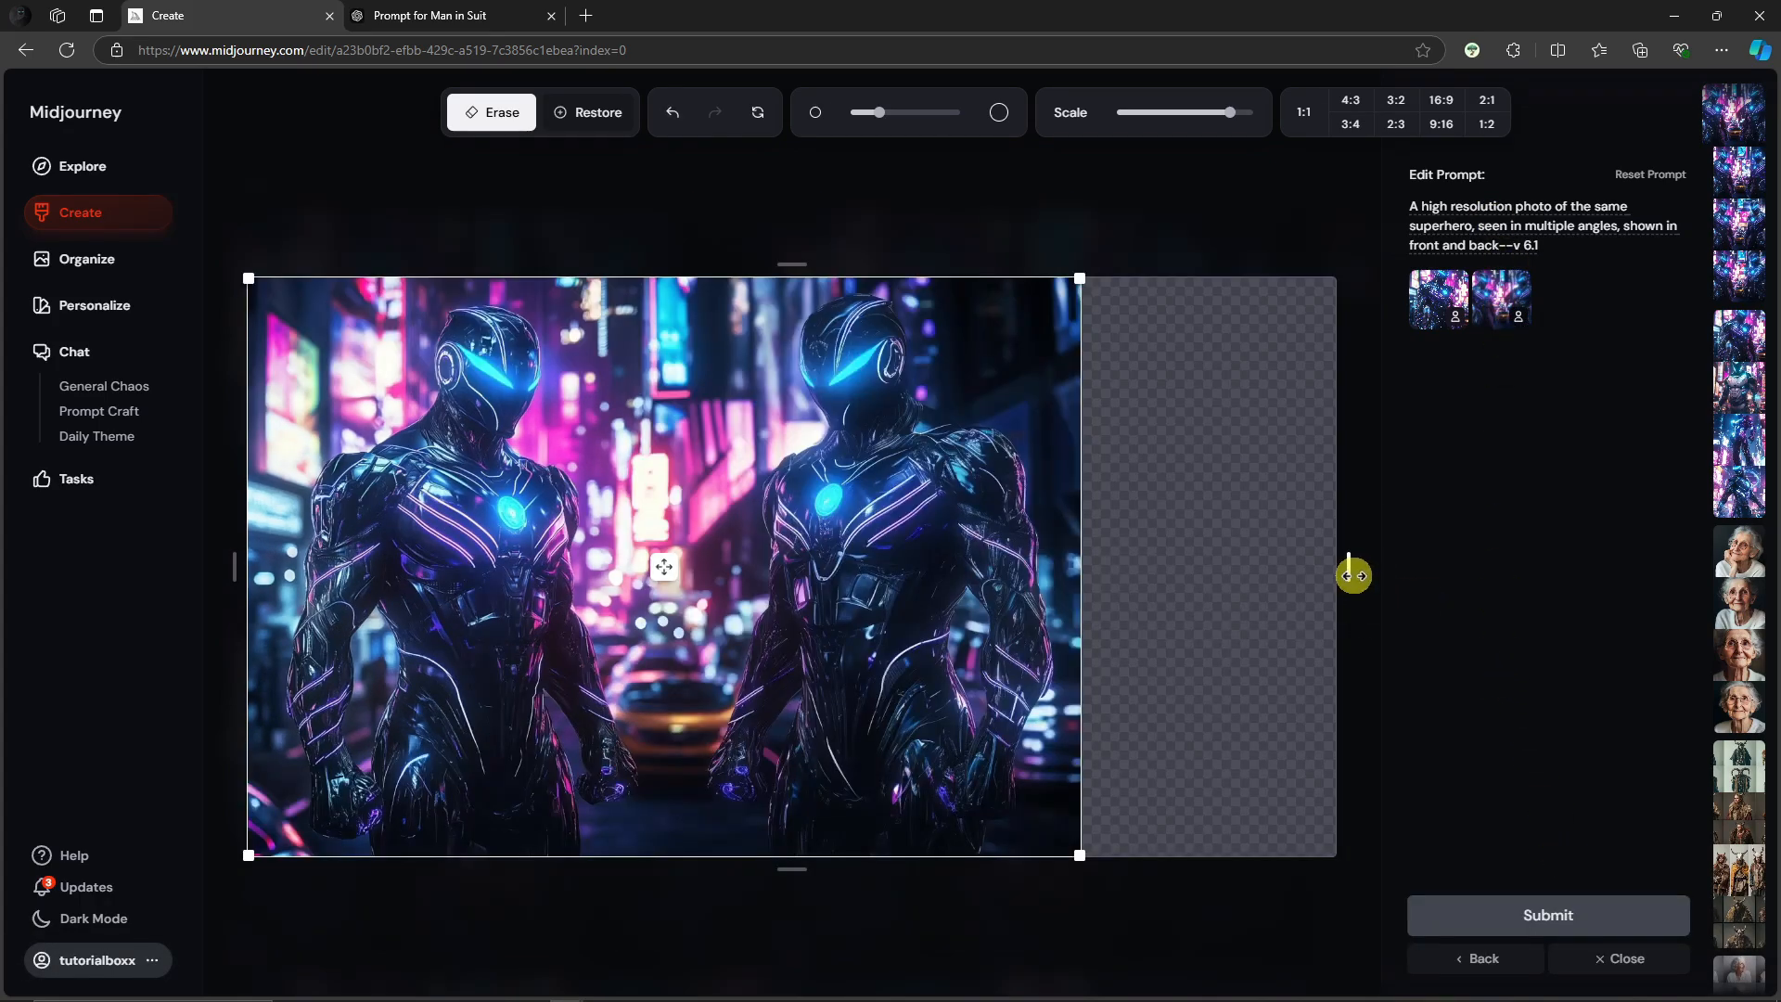
left_click_drag(1353, 573, 1367, 573)
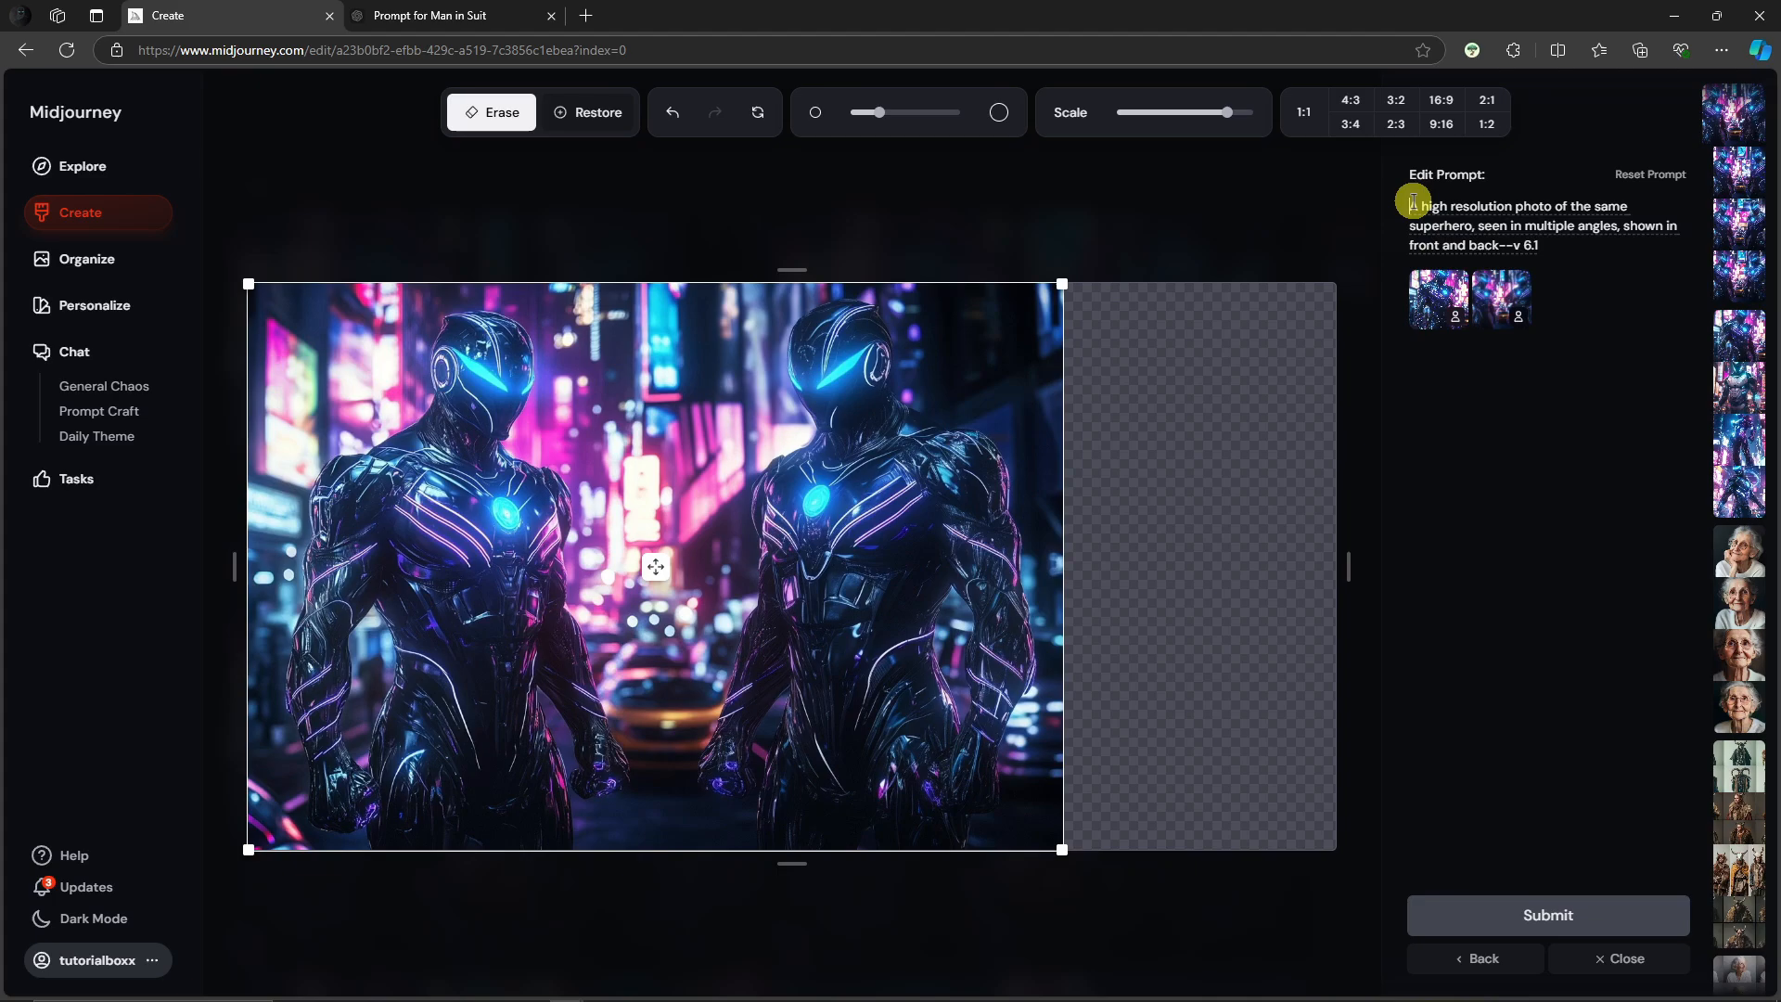
left_click_drag(1410, 199, 1479, 283)
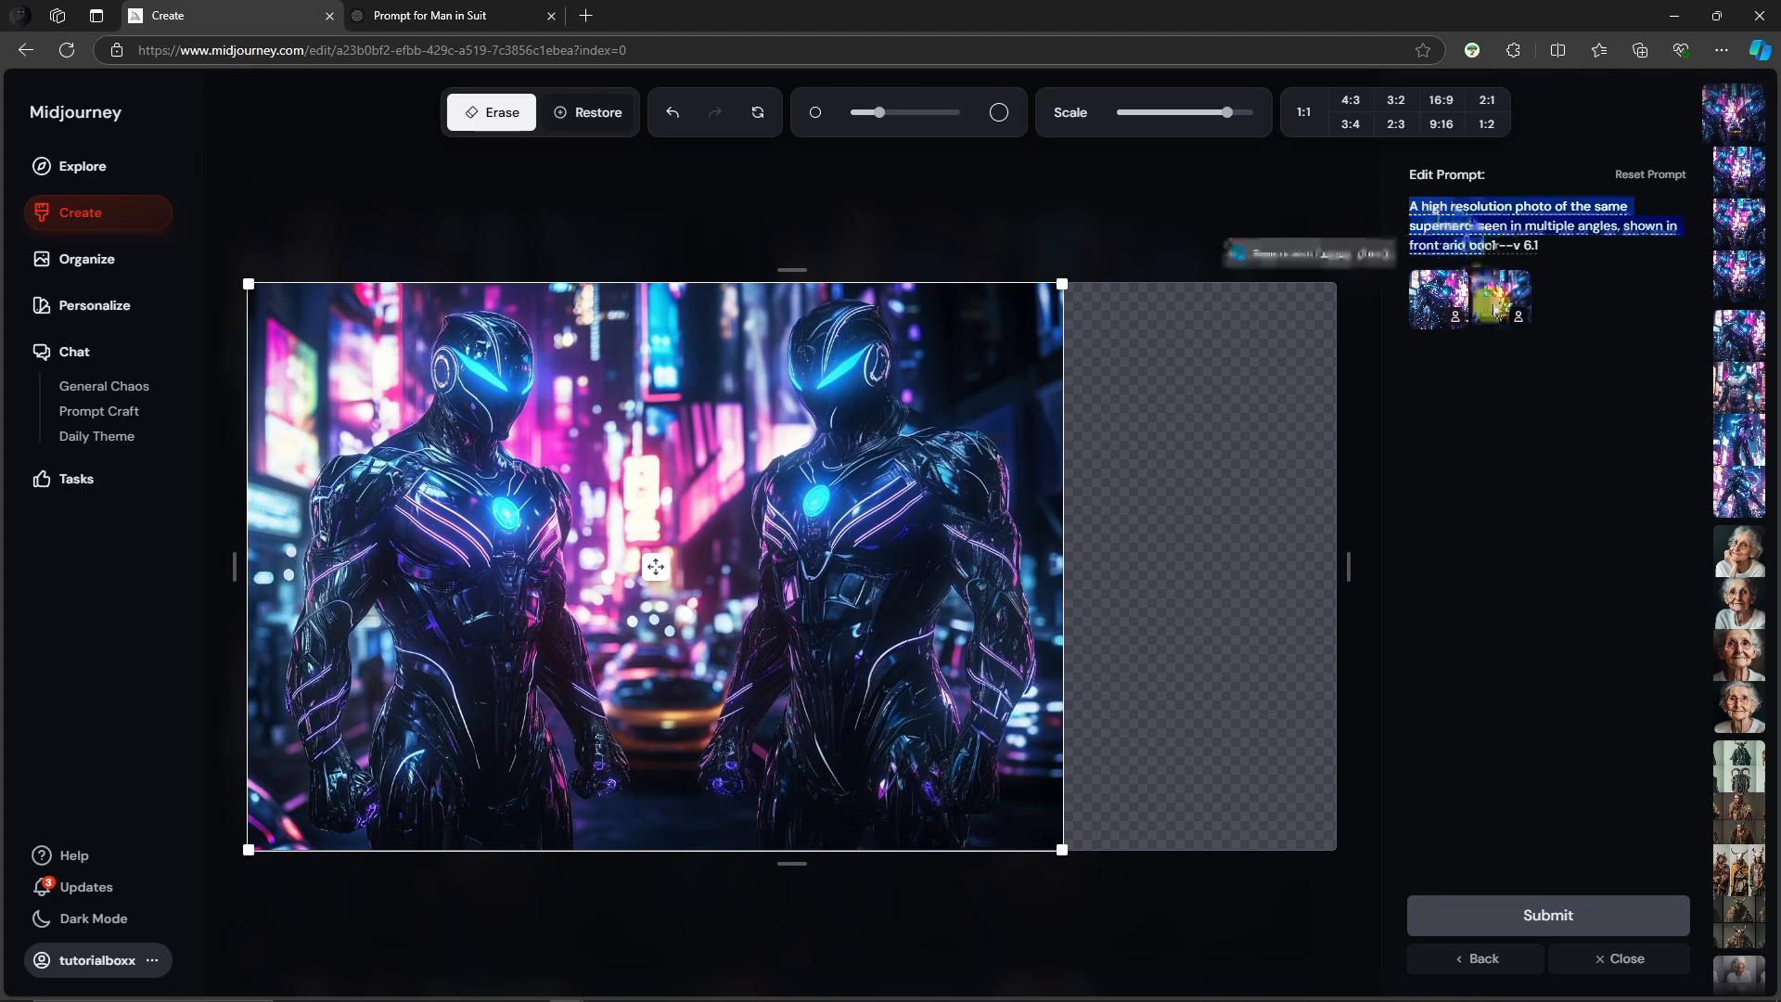
left_click(1542, 915)
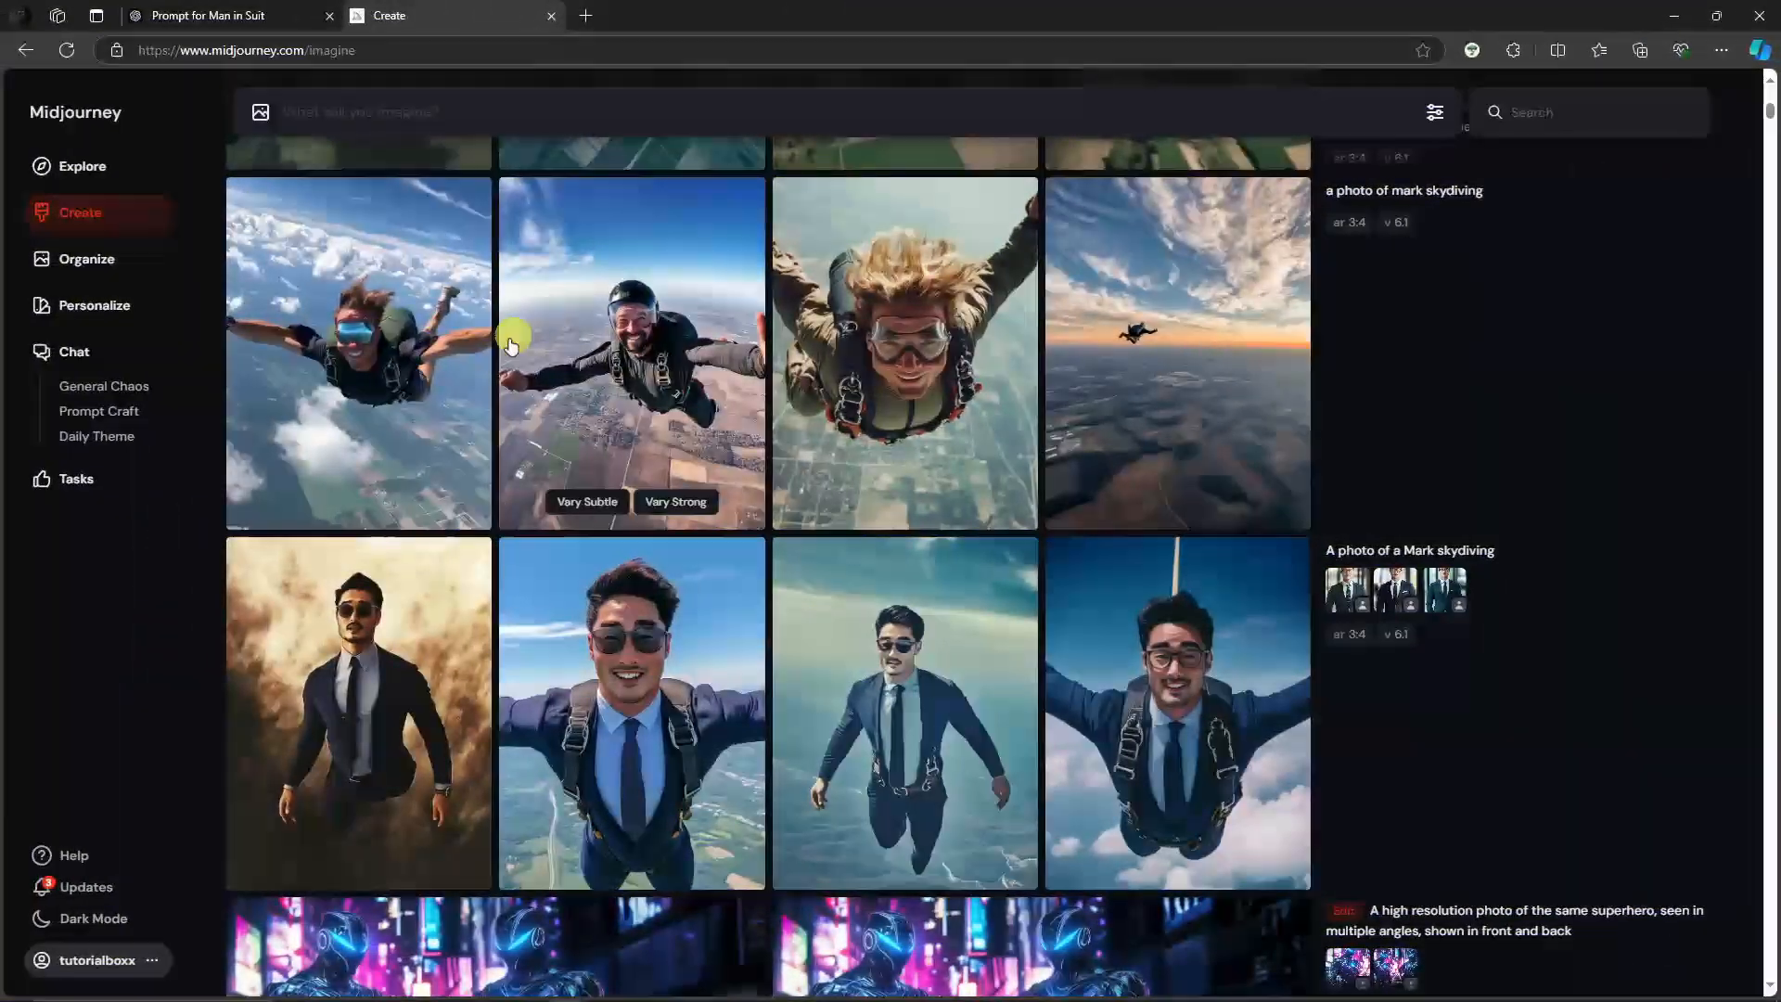
View the first three skydiving images generated without character references.
left_click(409, 353)
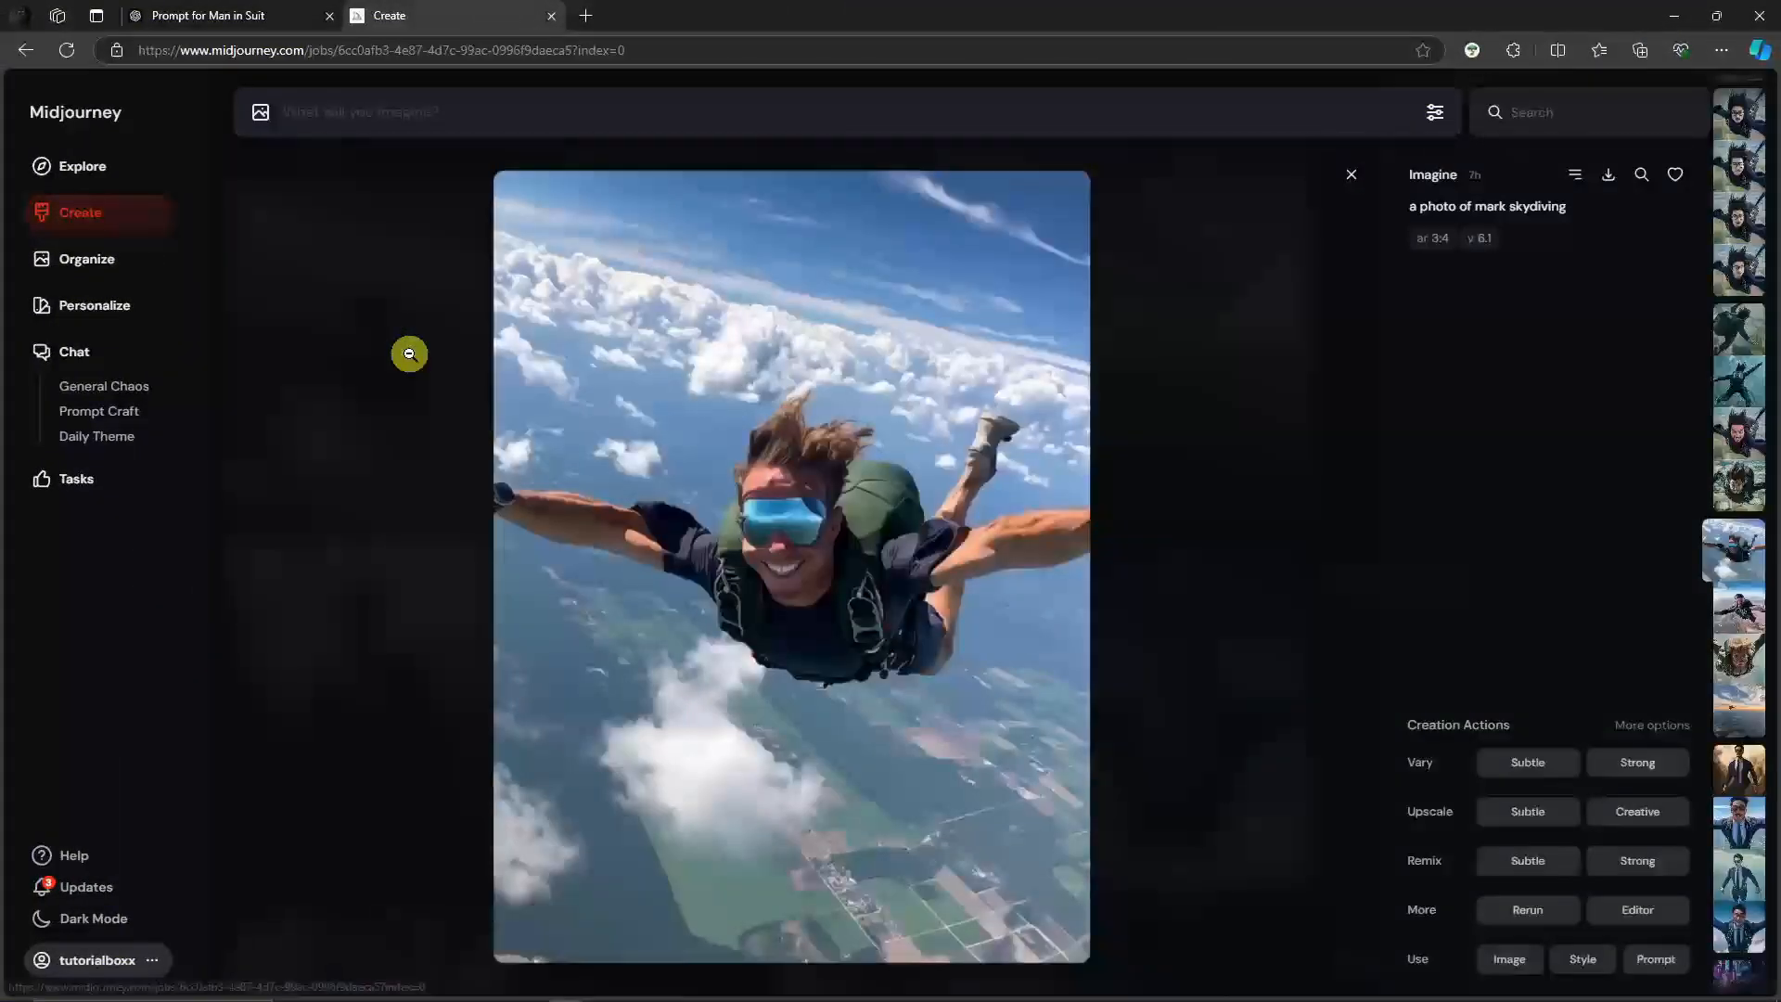
key("Right")
key("Right")
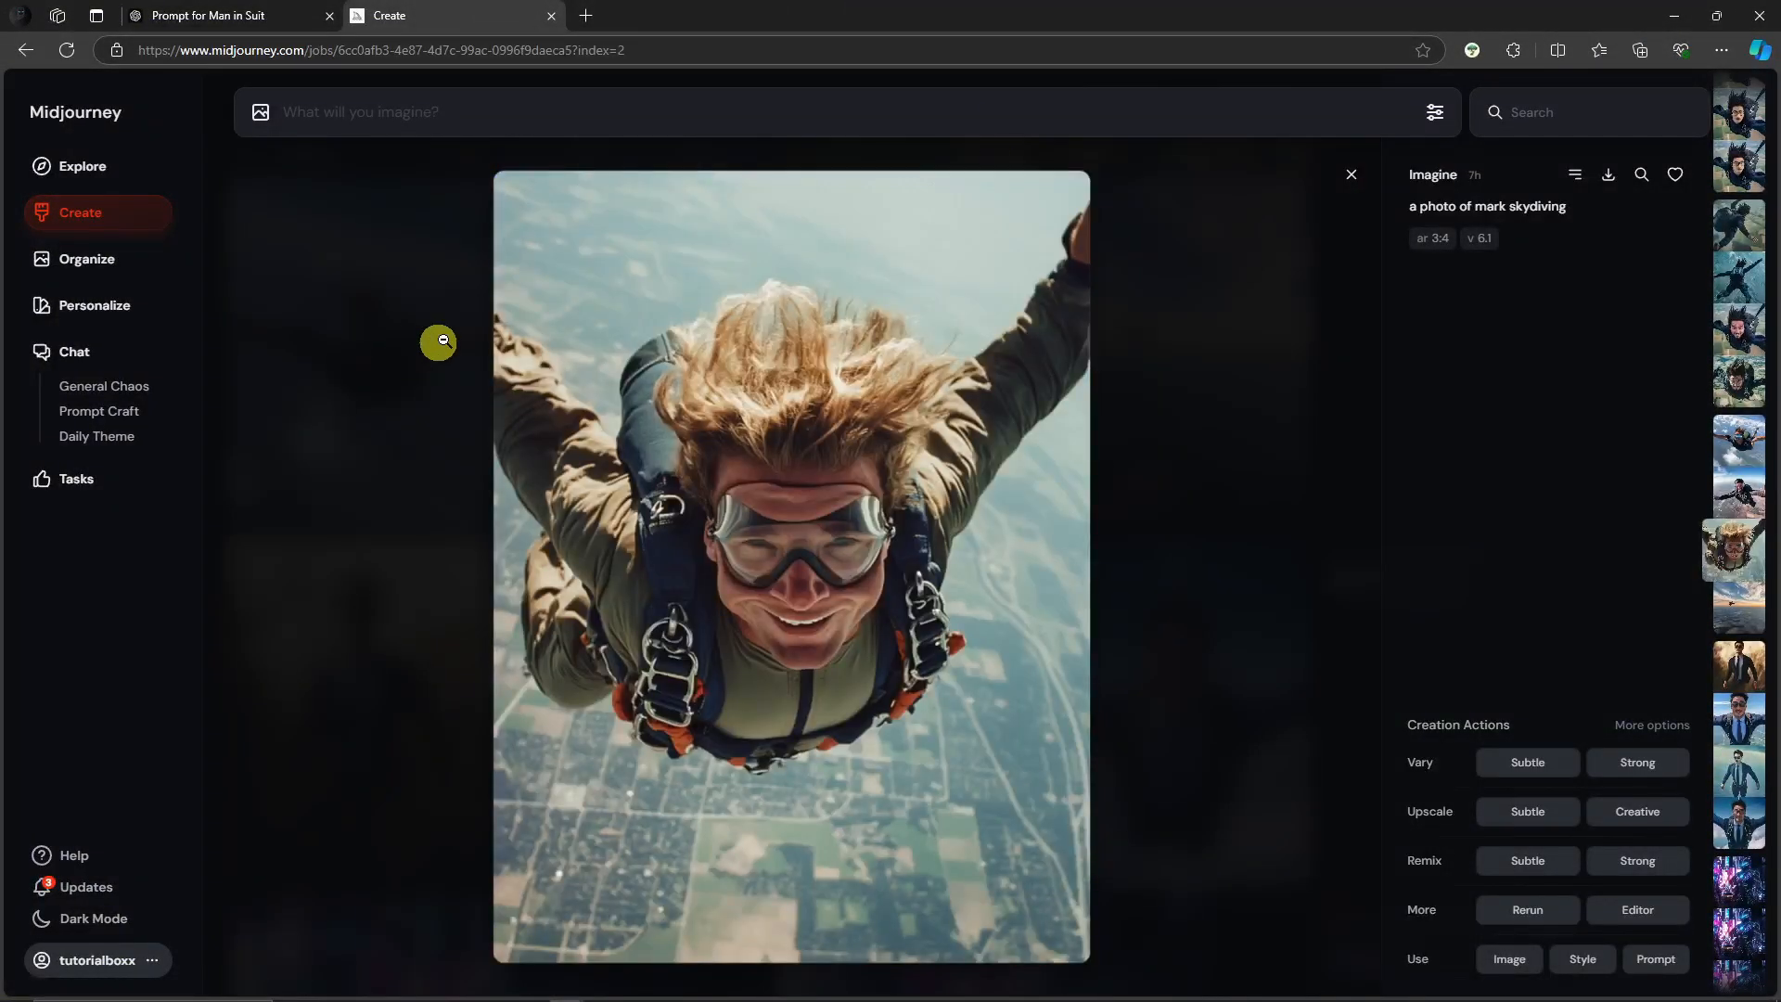
View the third and second skydiving images generated with the three suited-man character references.
left_click(1350, 174)
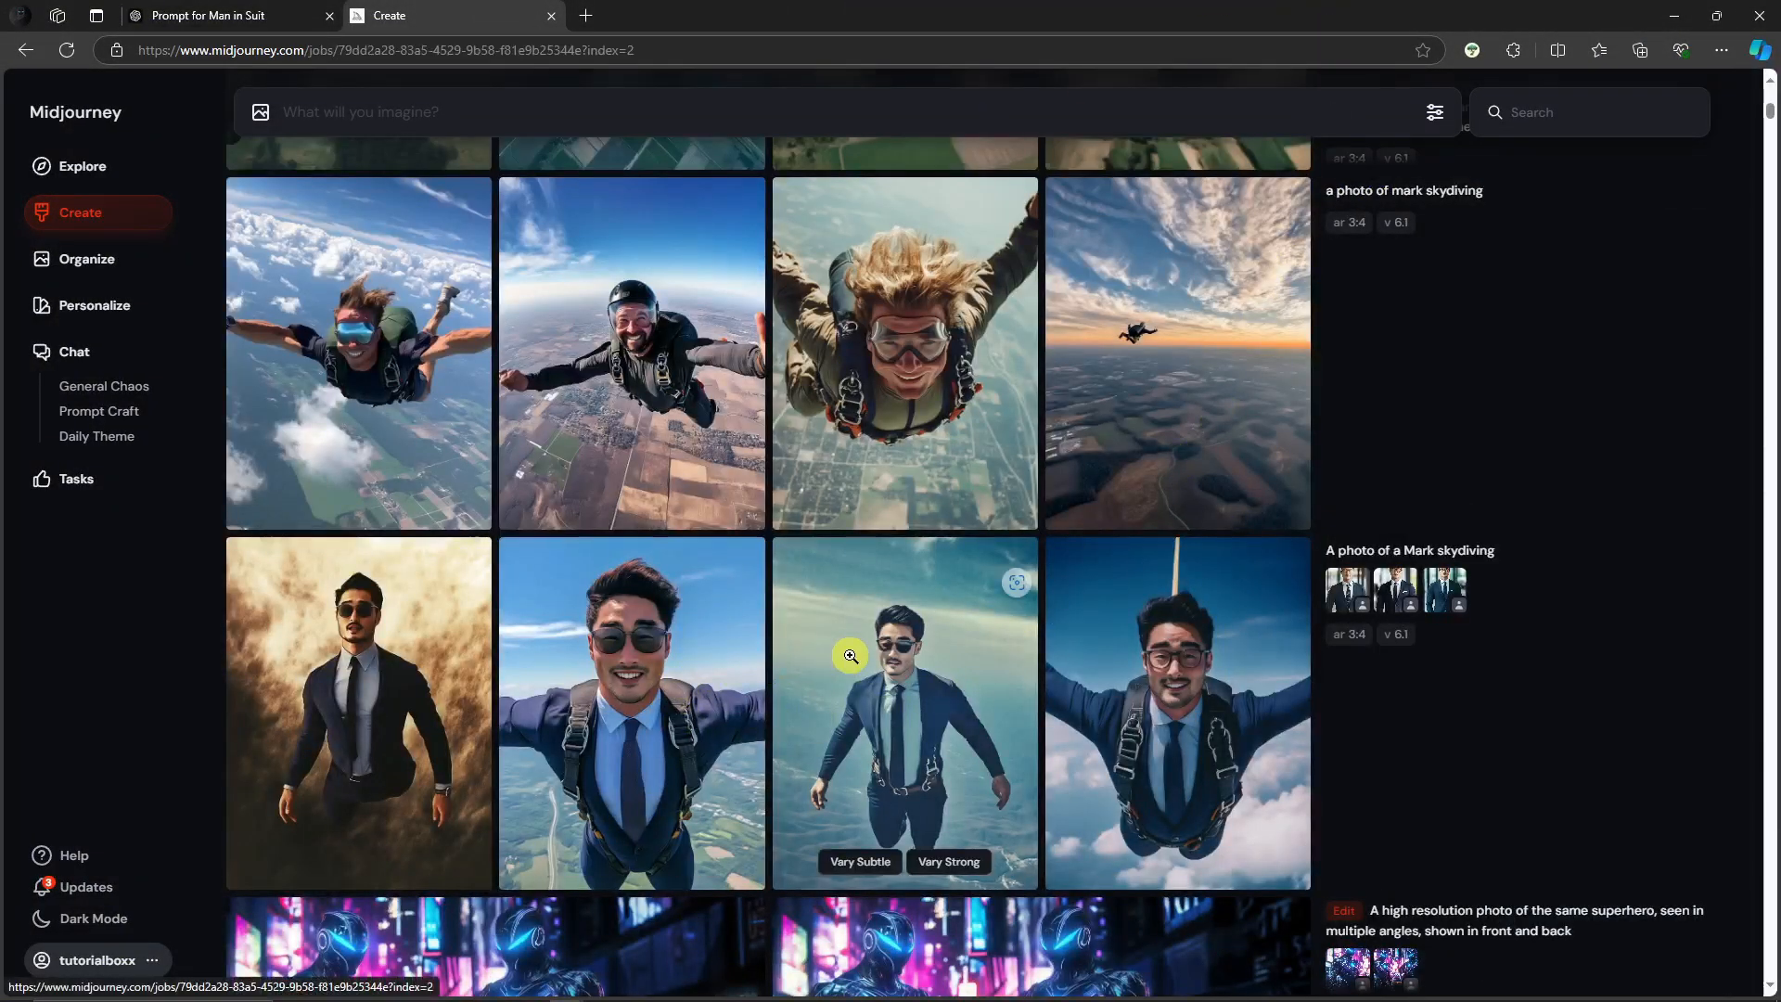
left_click(800, 668)
left_click(1347, 180)
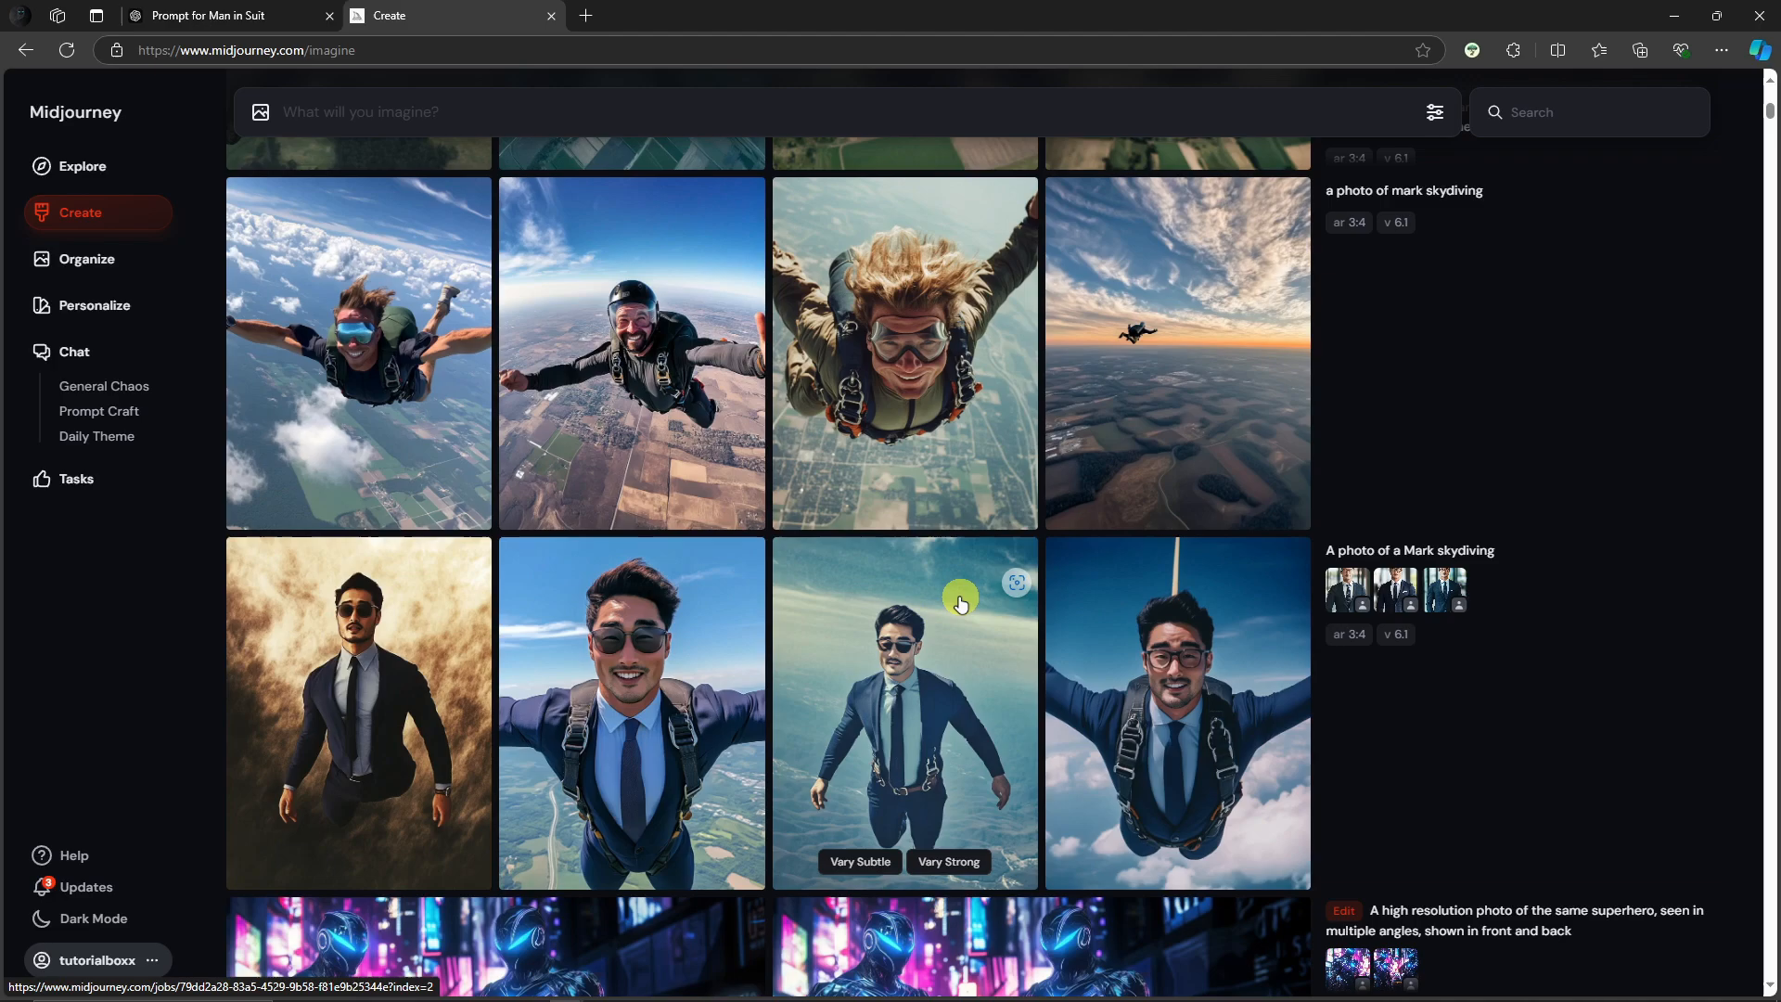
left_click(624, 638)
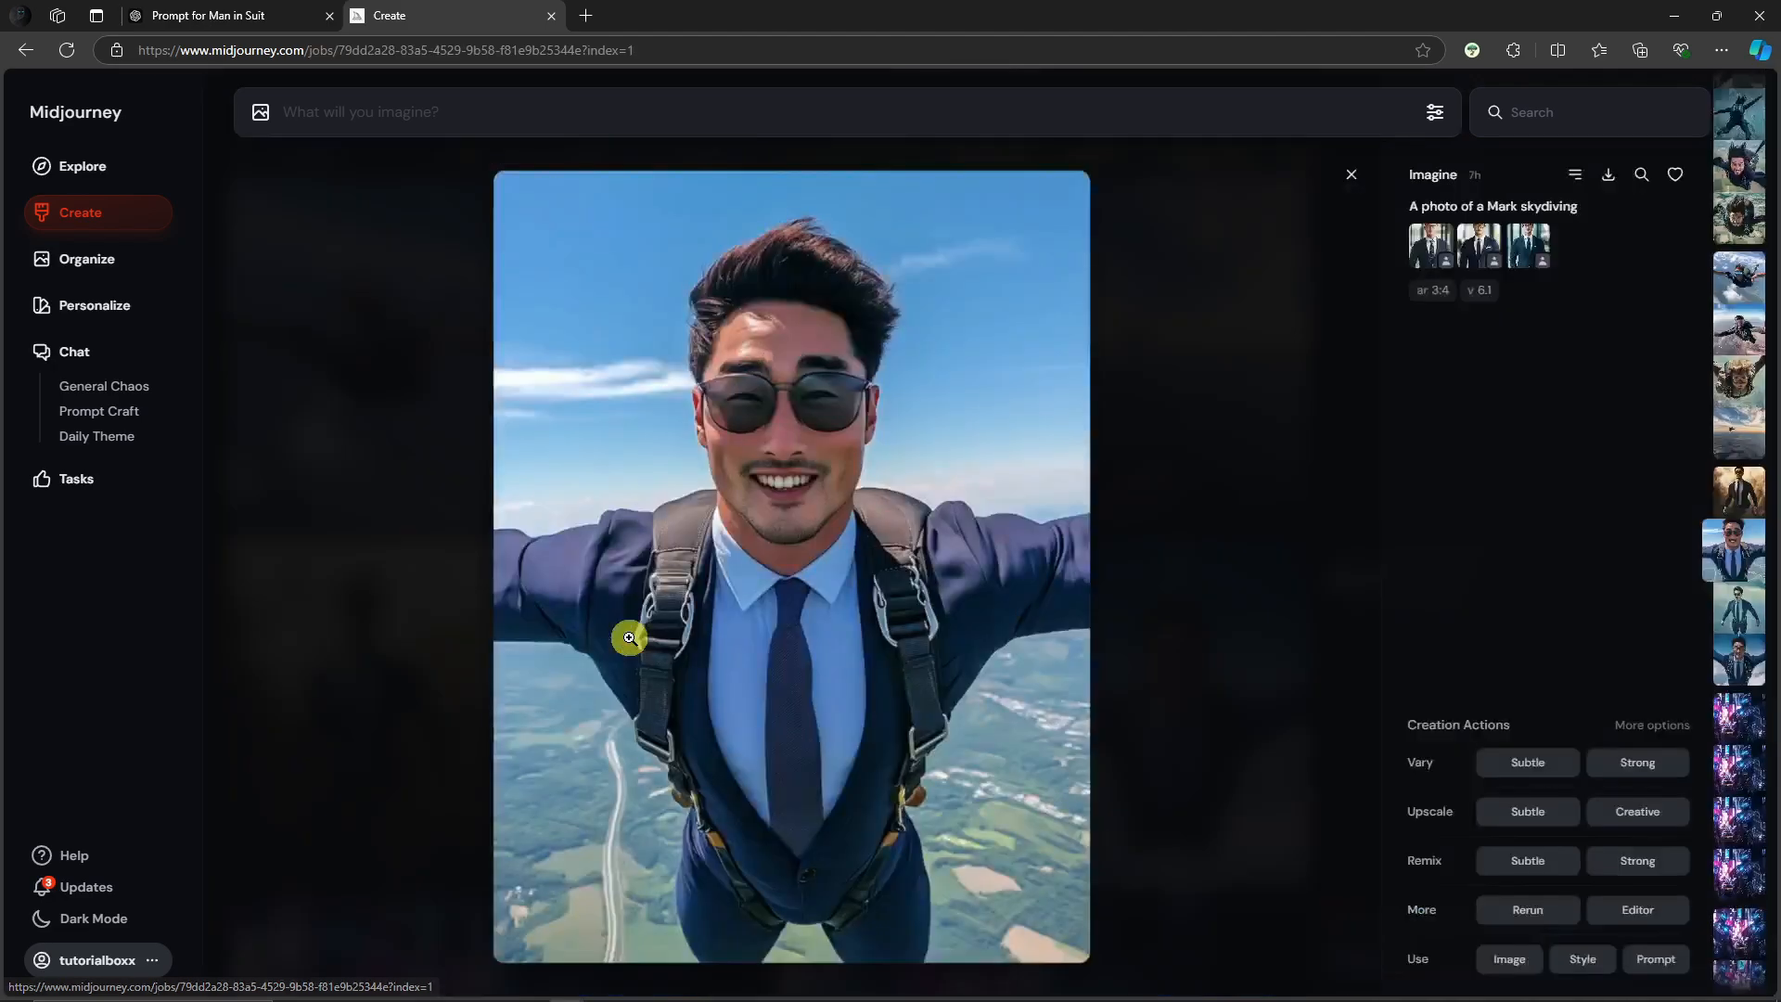
left_click(1352, 175)
Examine the black-haired man's skydiving selfie generated without references and compare it with the suited skydiver in sunglasses.
scroll(1048, 607, "up", 4)
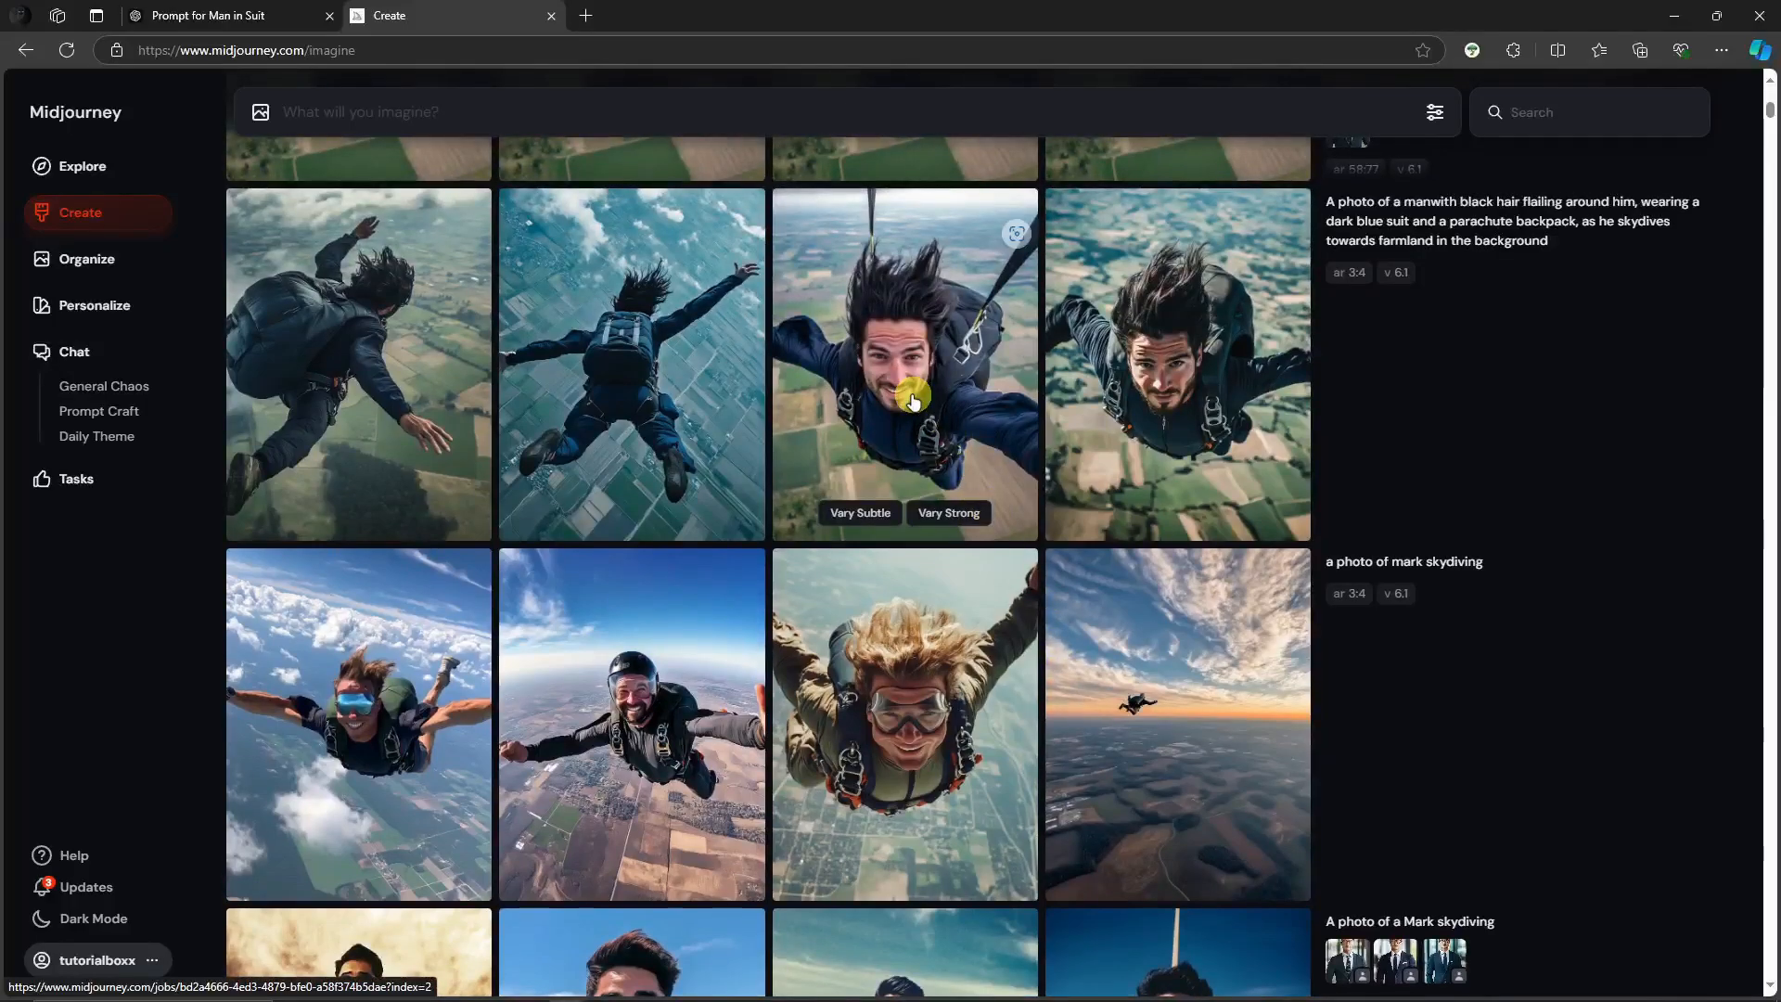
left_click(907, 393)
scroll(1124, 370, "up", 2)
scroll(1125, 370, "down", 2)
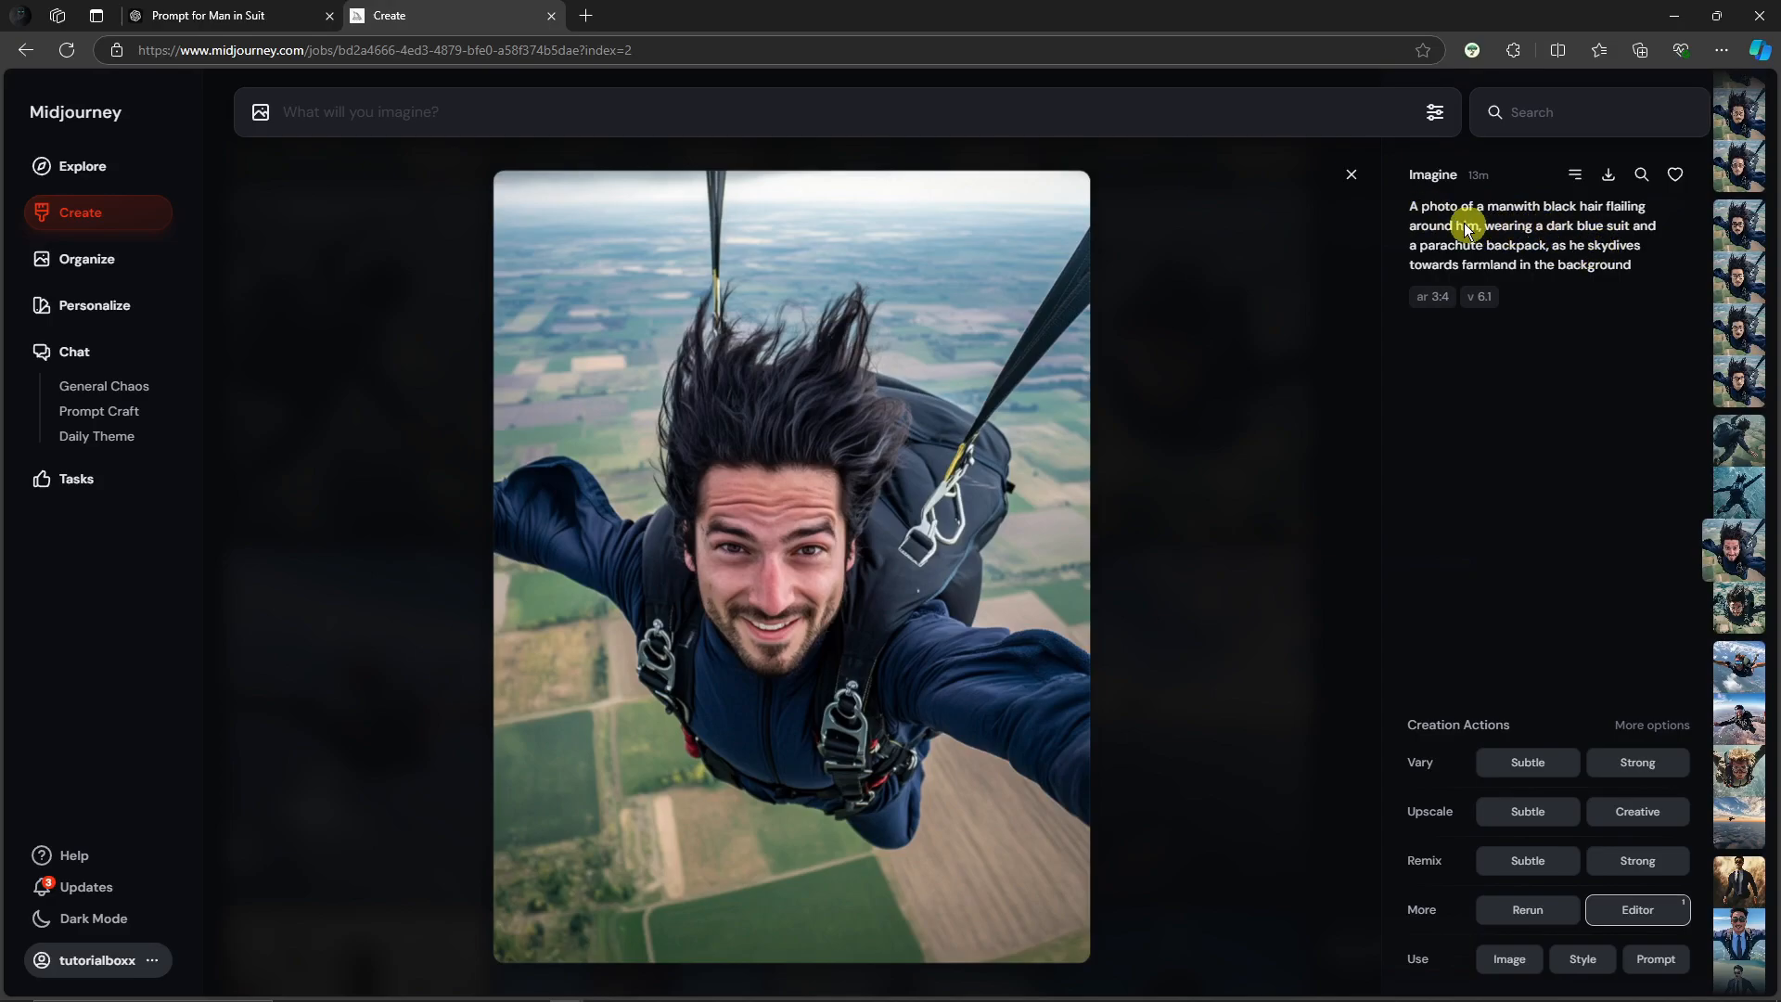
left_click(1353, 176)
mouse_move(1011, 426)
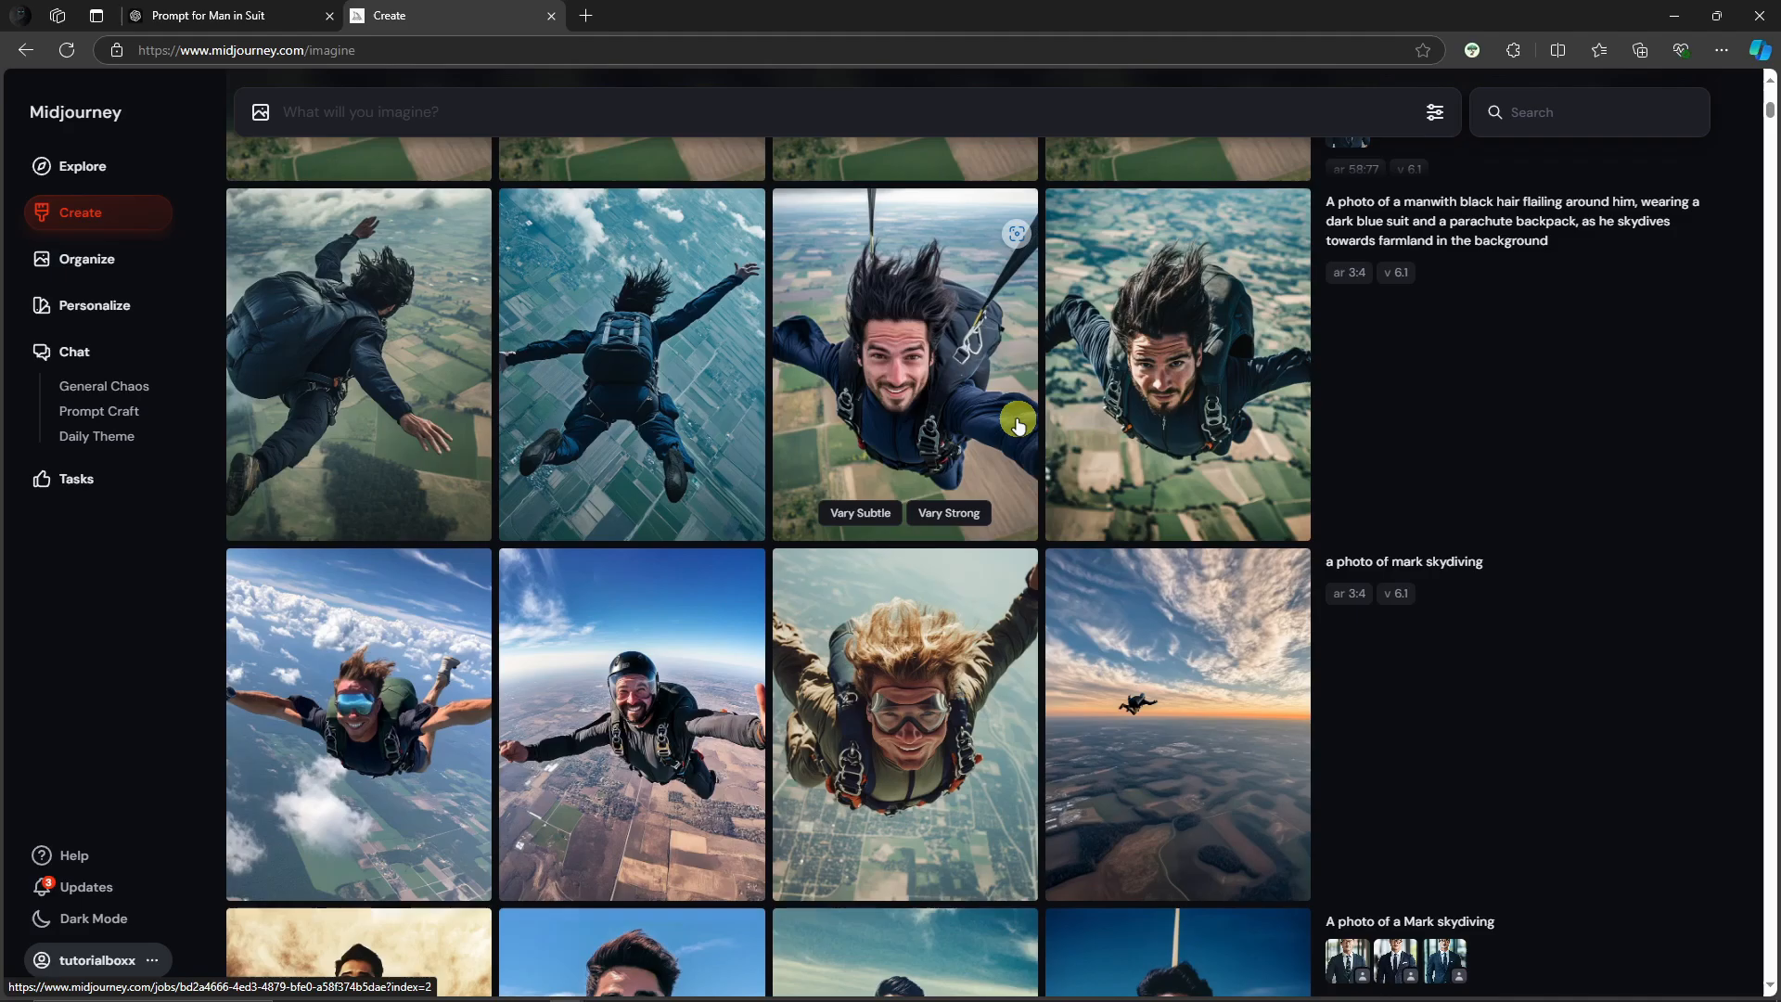
left_click(687, 943)
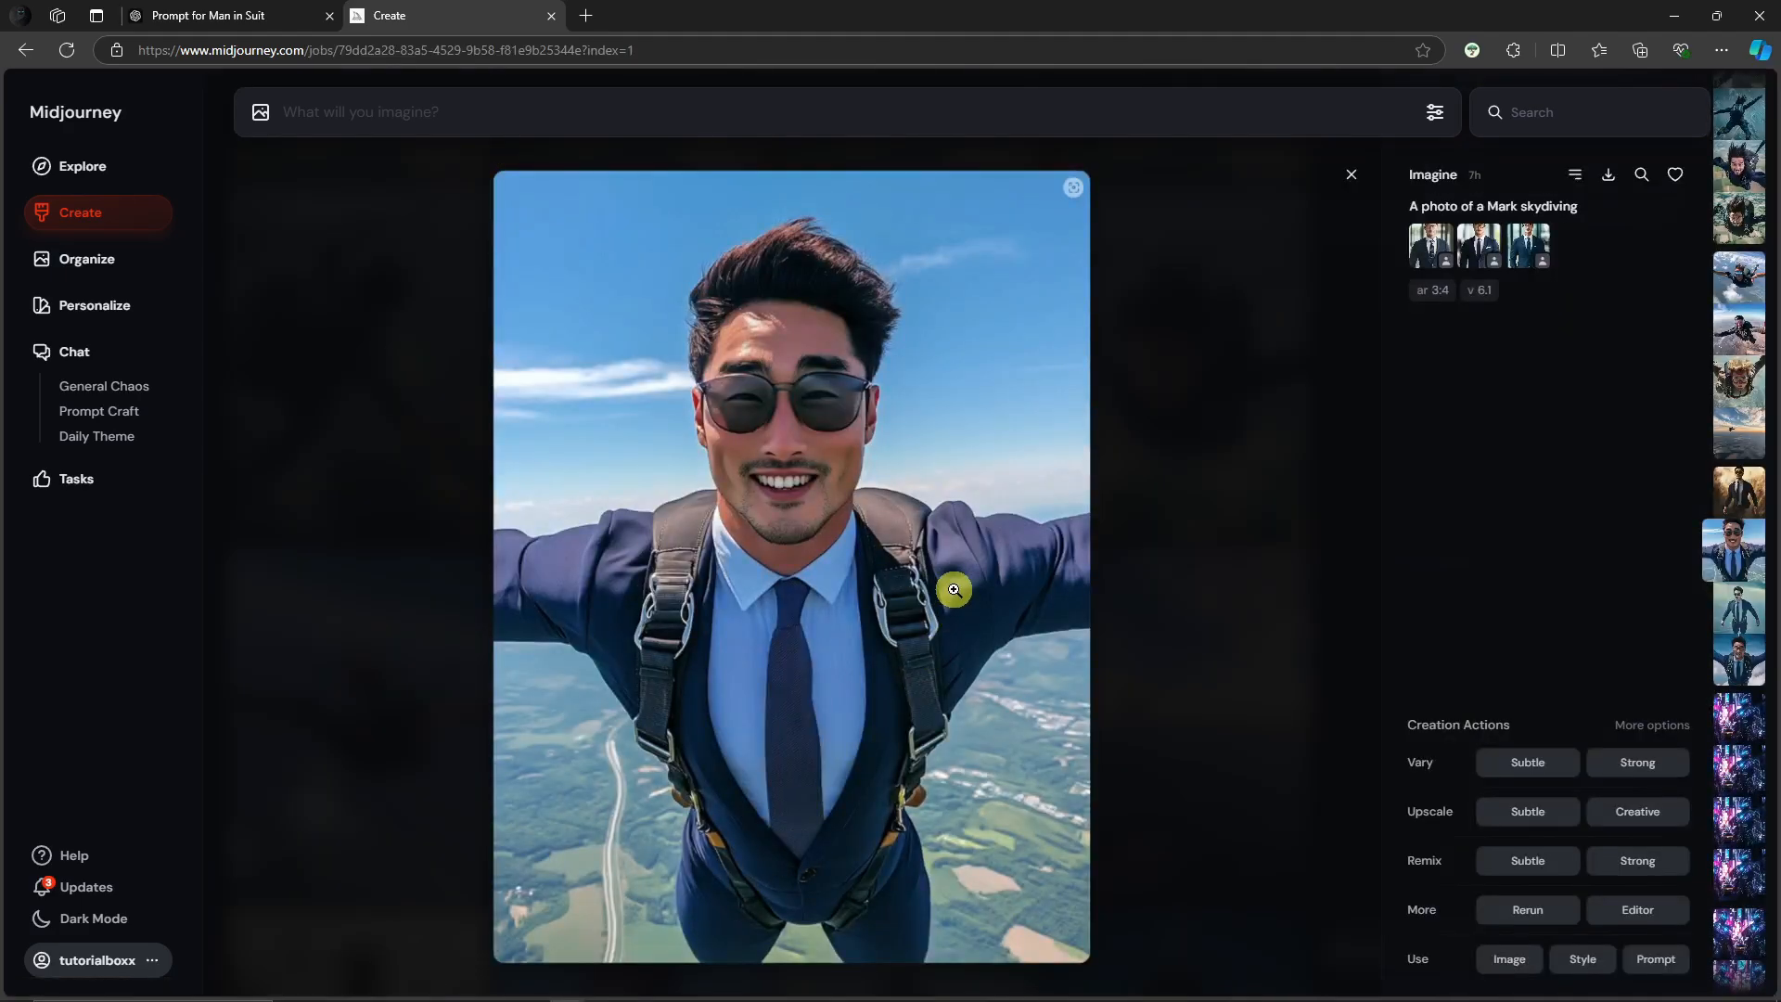
left_click(1353, 176)
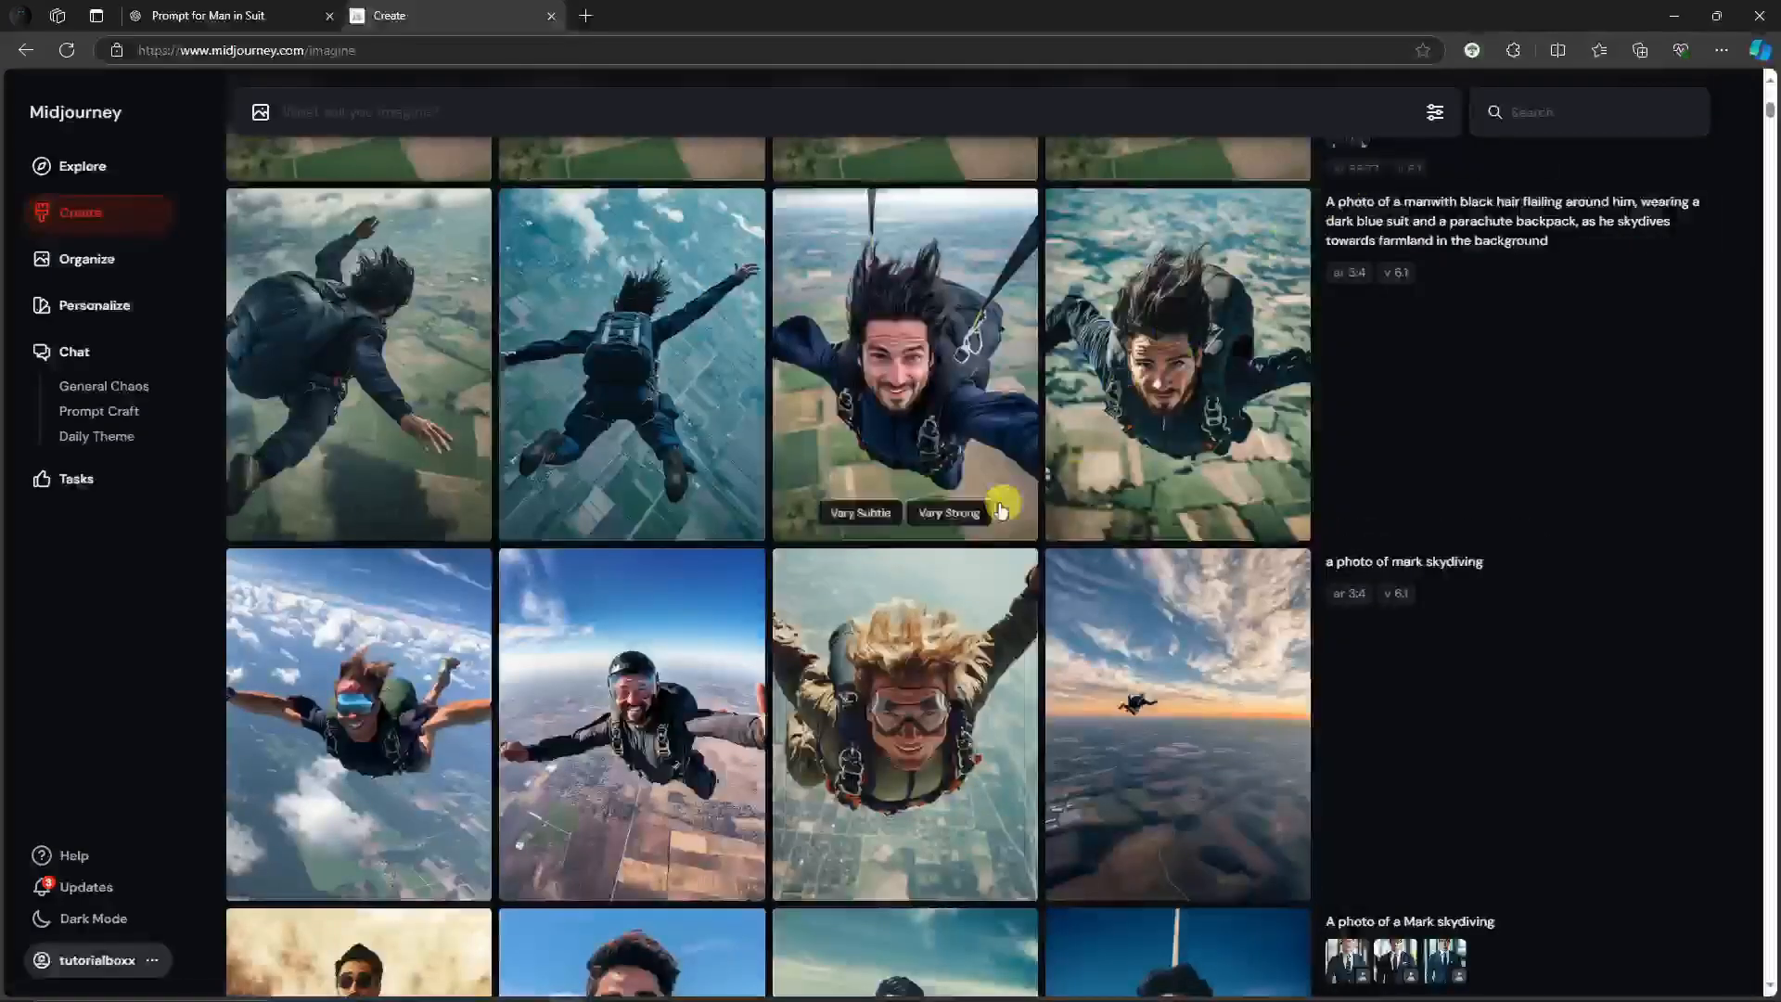
Copy the third navy-suit portrait of the man with glasses, from the set made with three references, in its image view.
scroll(994, 510, "down", 10)
scroll(1024, 513, "down", 20)
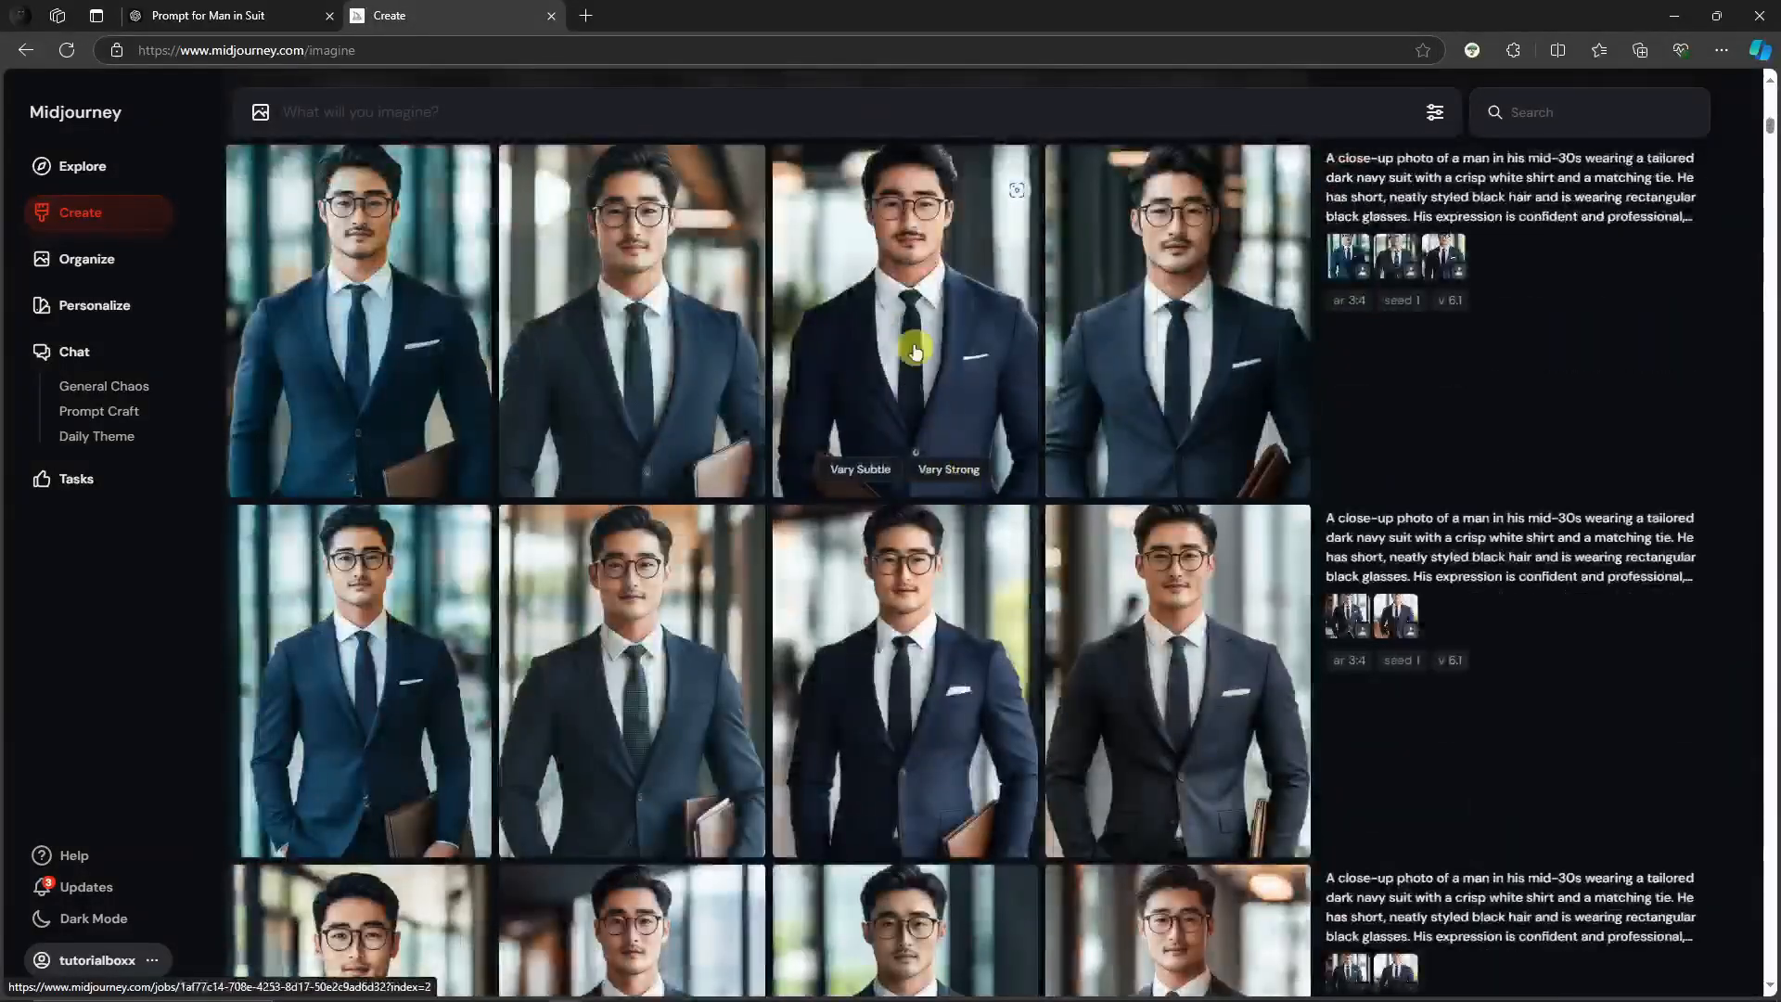
right_click(913, 297)
left_click(863, 301)
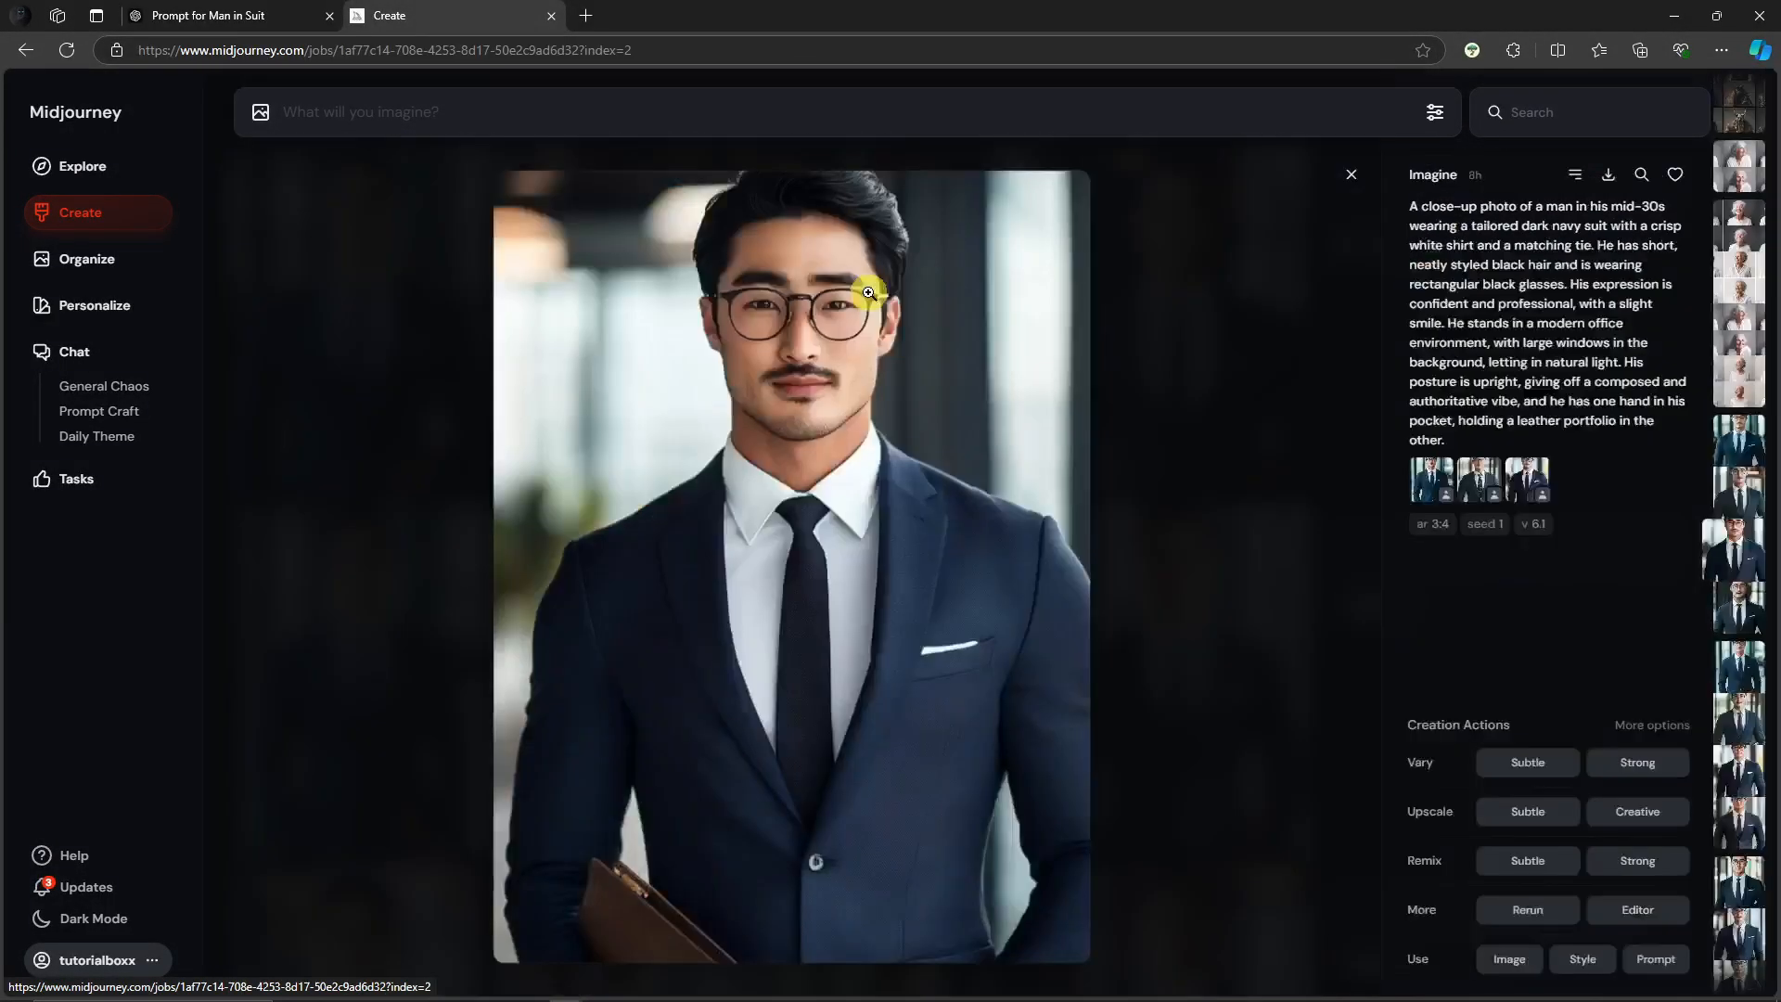
right_click(809, 399)
left_click(849, 477)
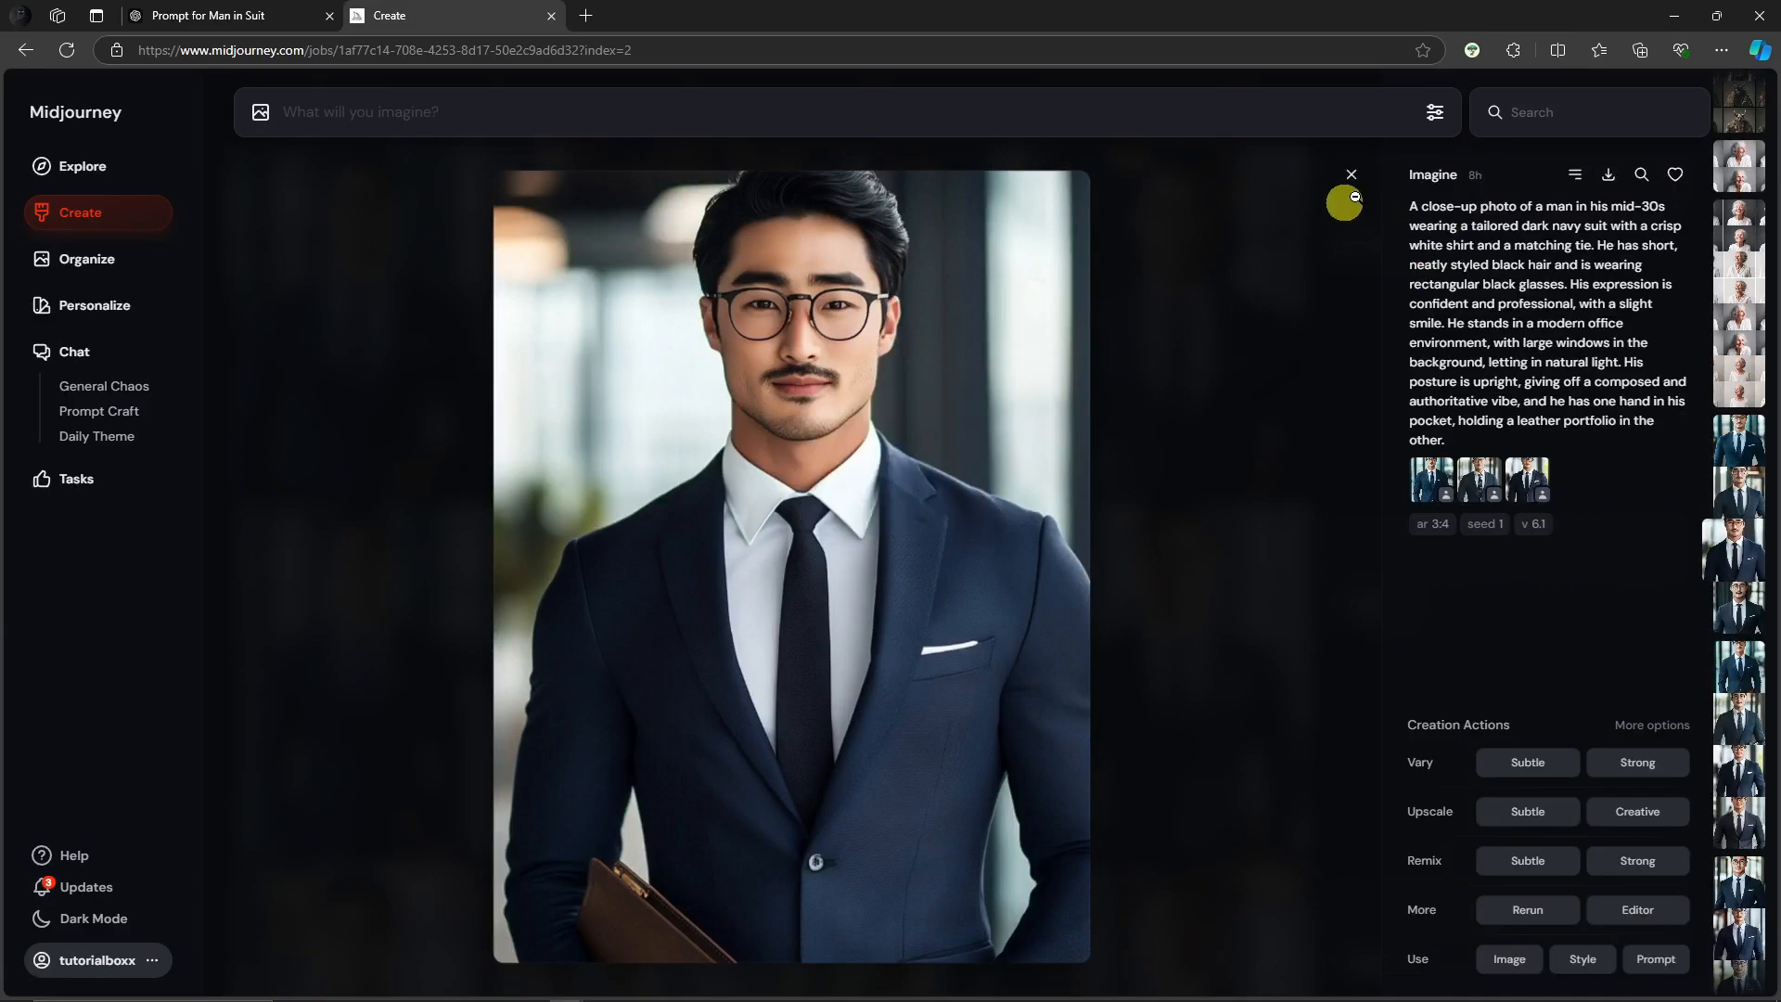
Open the black-haired man's skydiving selfie in the editor and erase his face.
scroll(1745, 231, "up", 20)
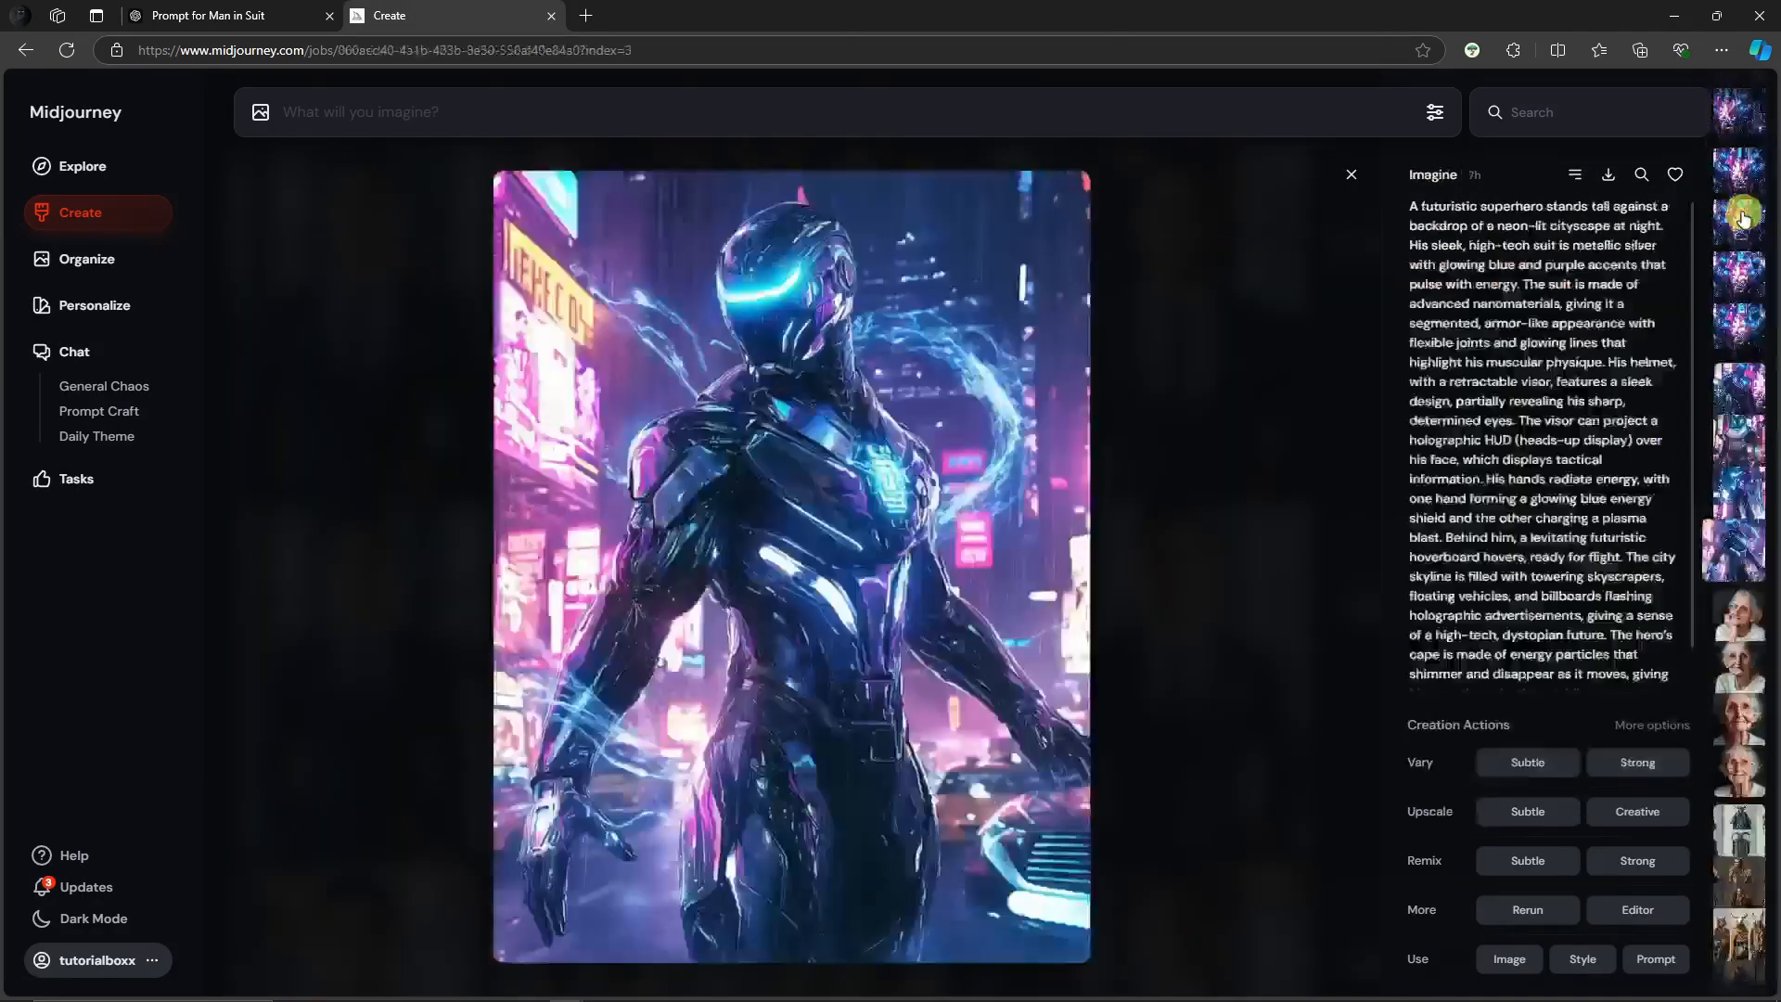
scroll(1744, 220, "down", 10)
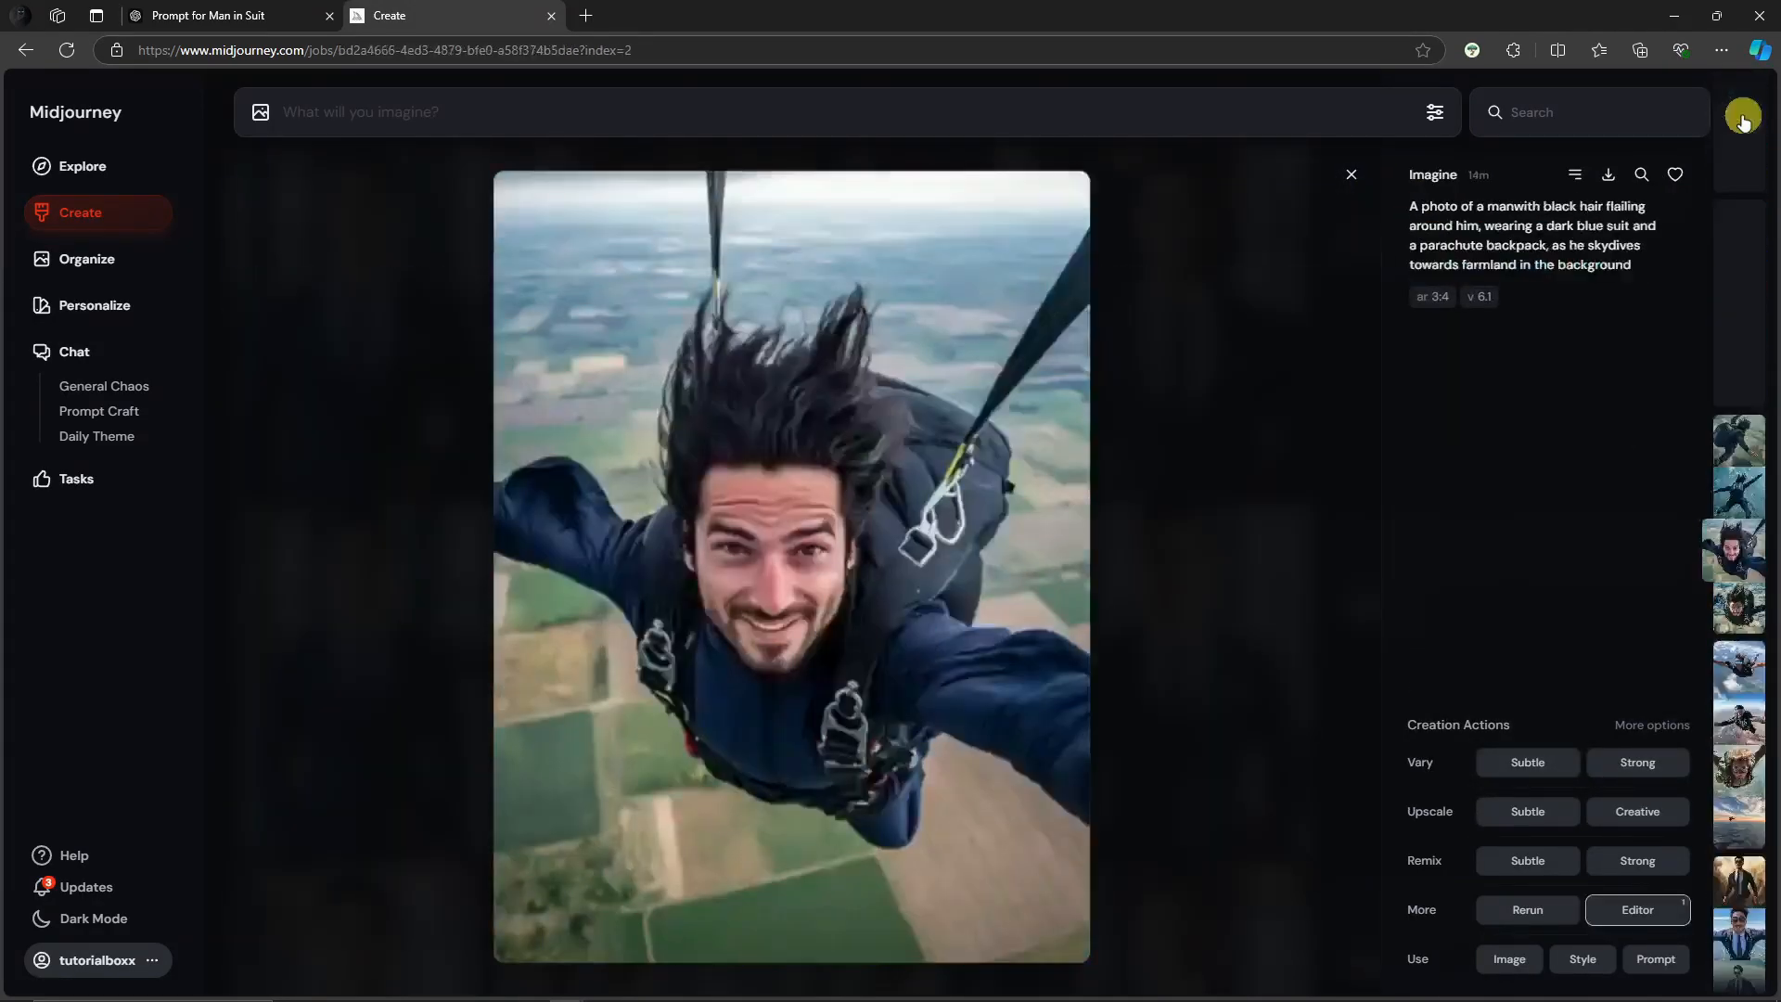
left_click(1638, 909)
left_click_drag(733, 501, 827, 573)
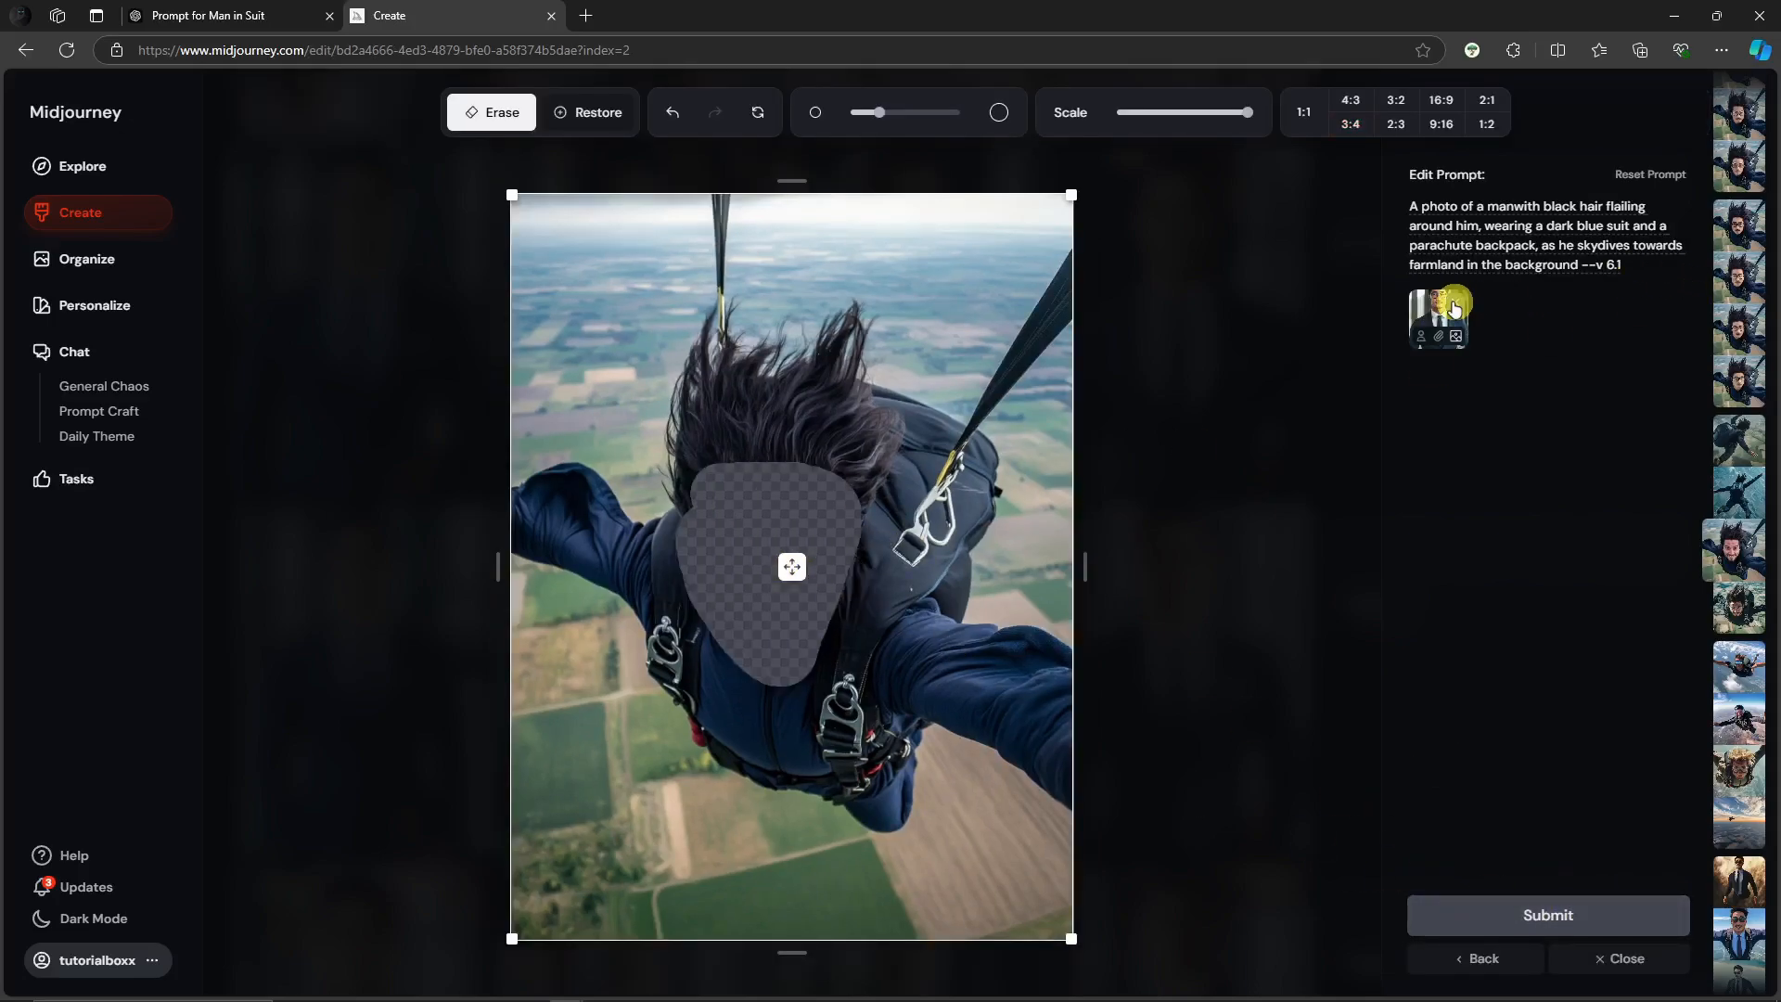
Set the suited-man portrait as a character reference, add a second suited-man portrait as another reference, and submit the face edit.
mouse_move(1453, 311)
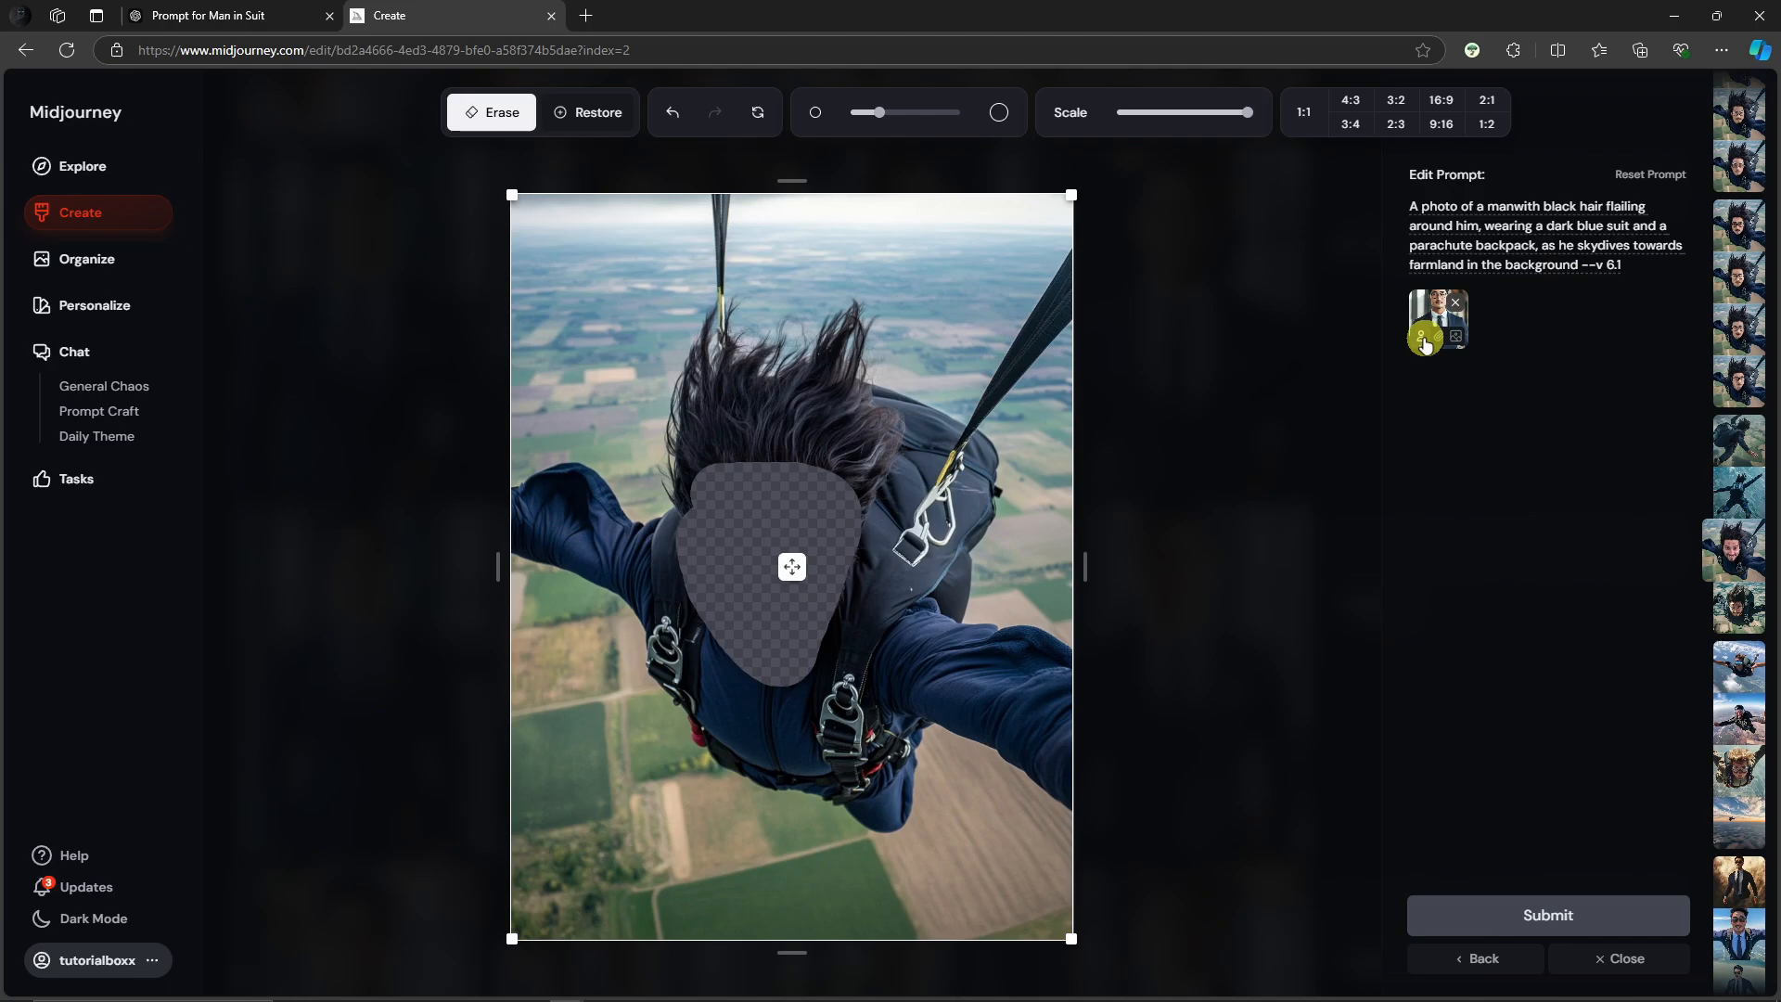
left_click(1425, 344)
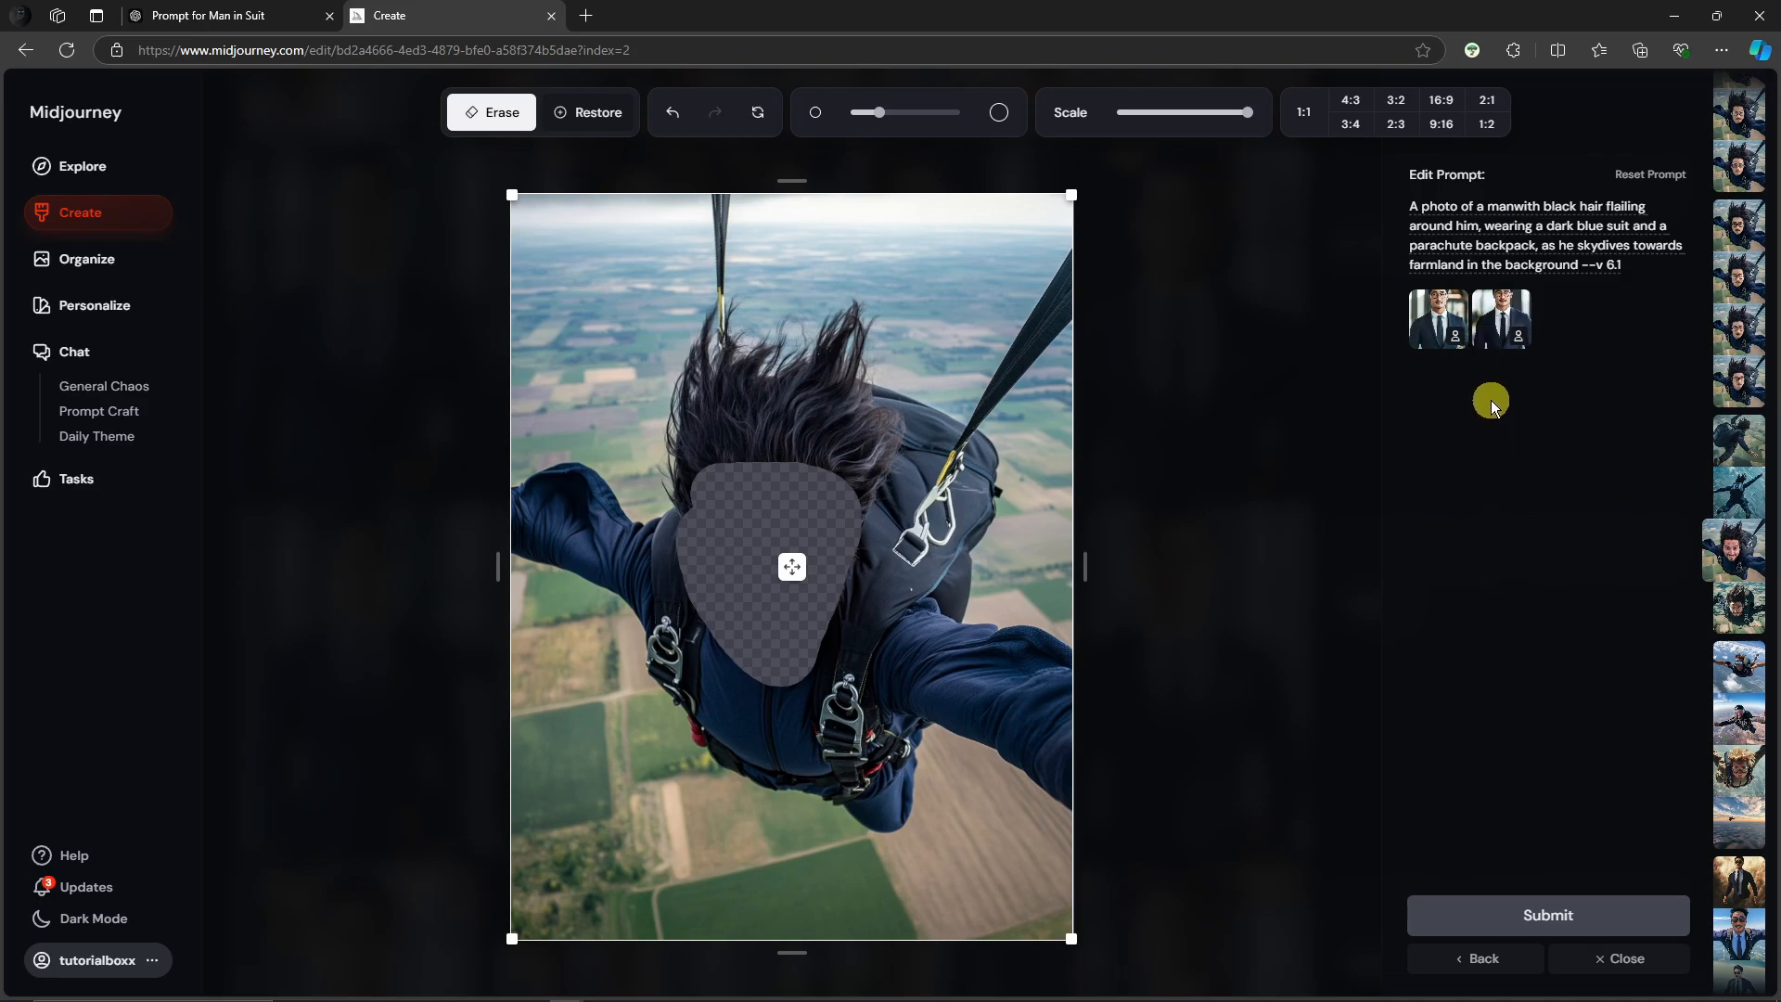
left_click(1512, 918)
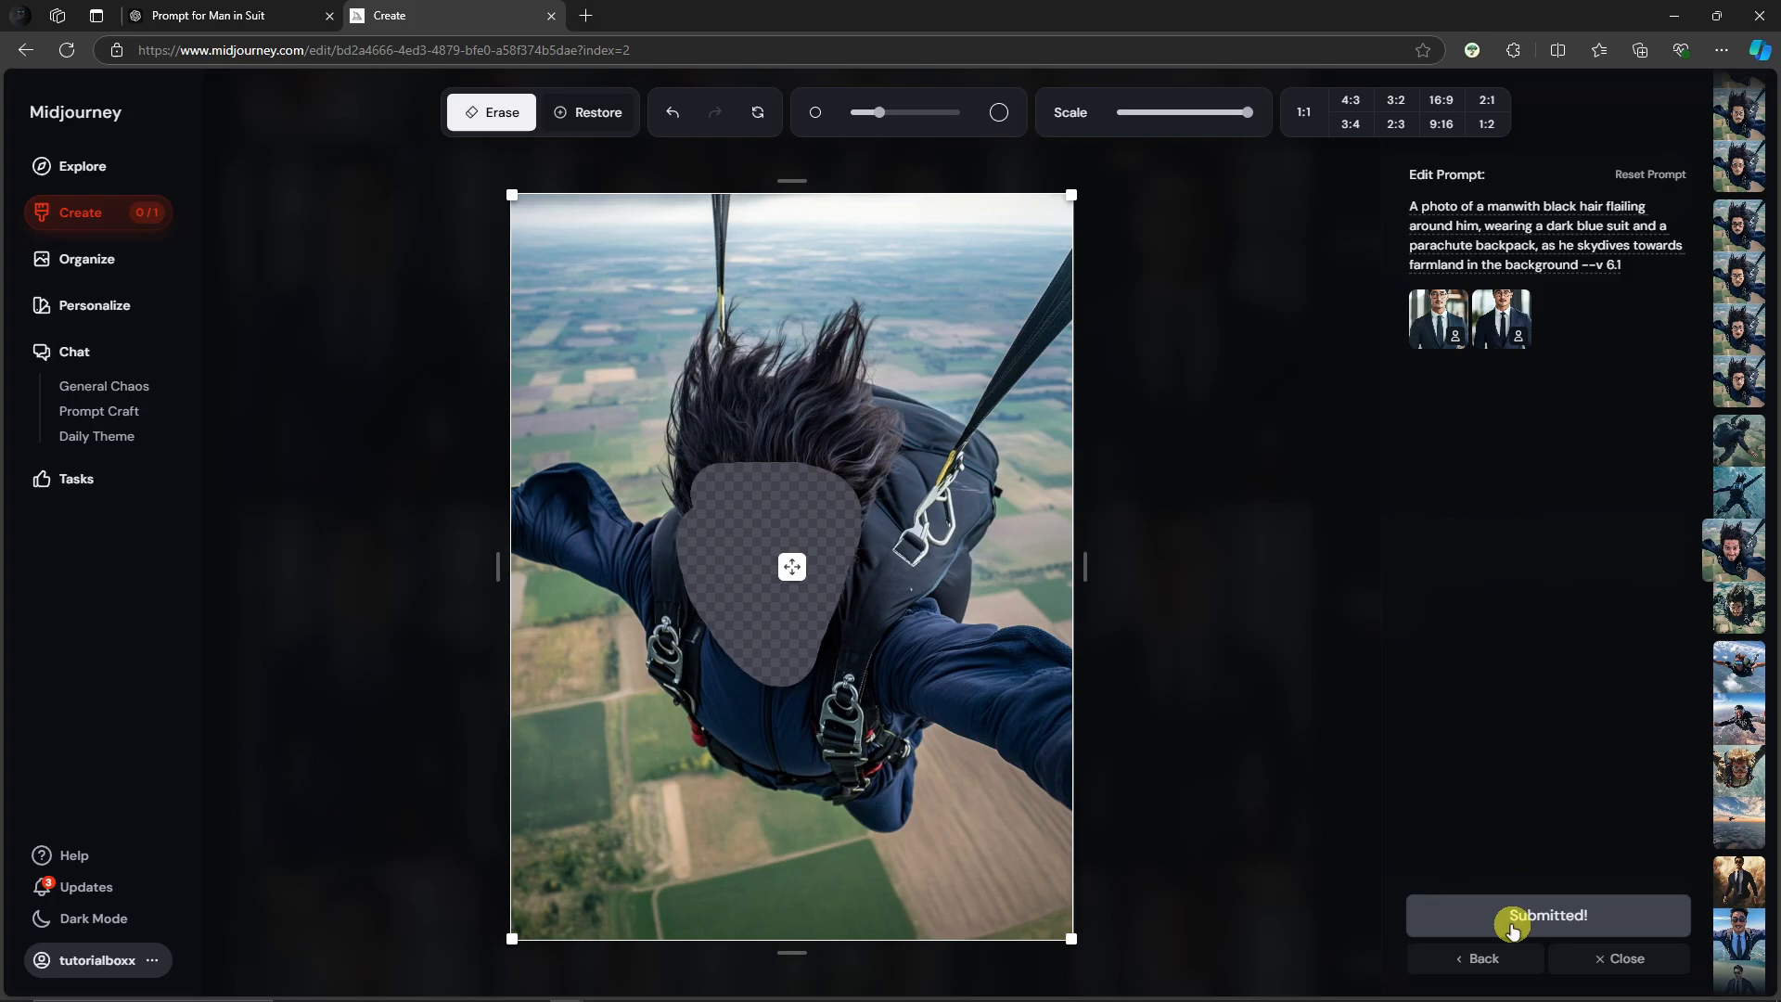
Leave the editor and look through the Create feed for the newest skydiver face edit.
left_click(1605, 964)
scroll(922, 677, "up", 20)
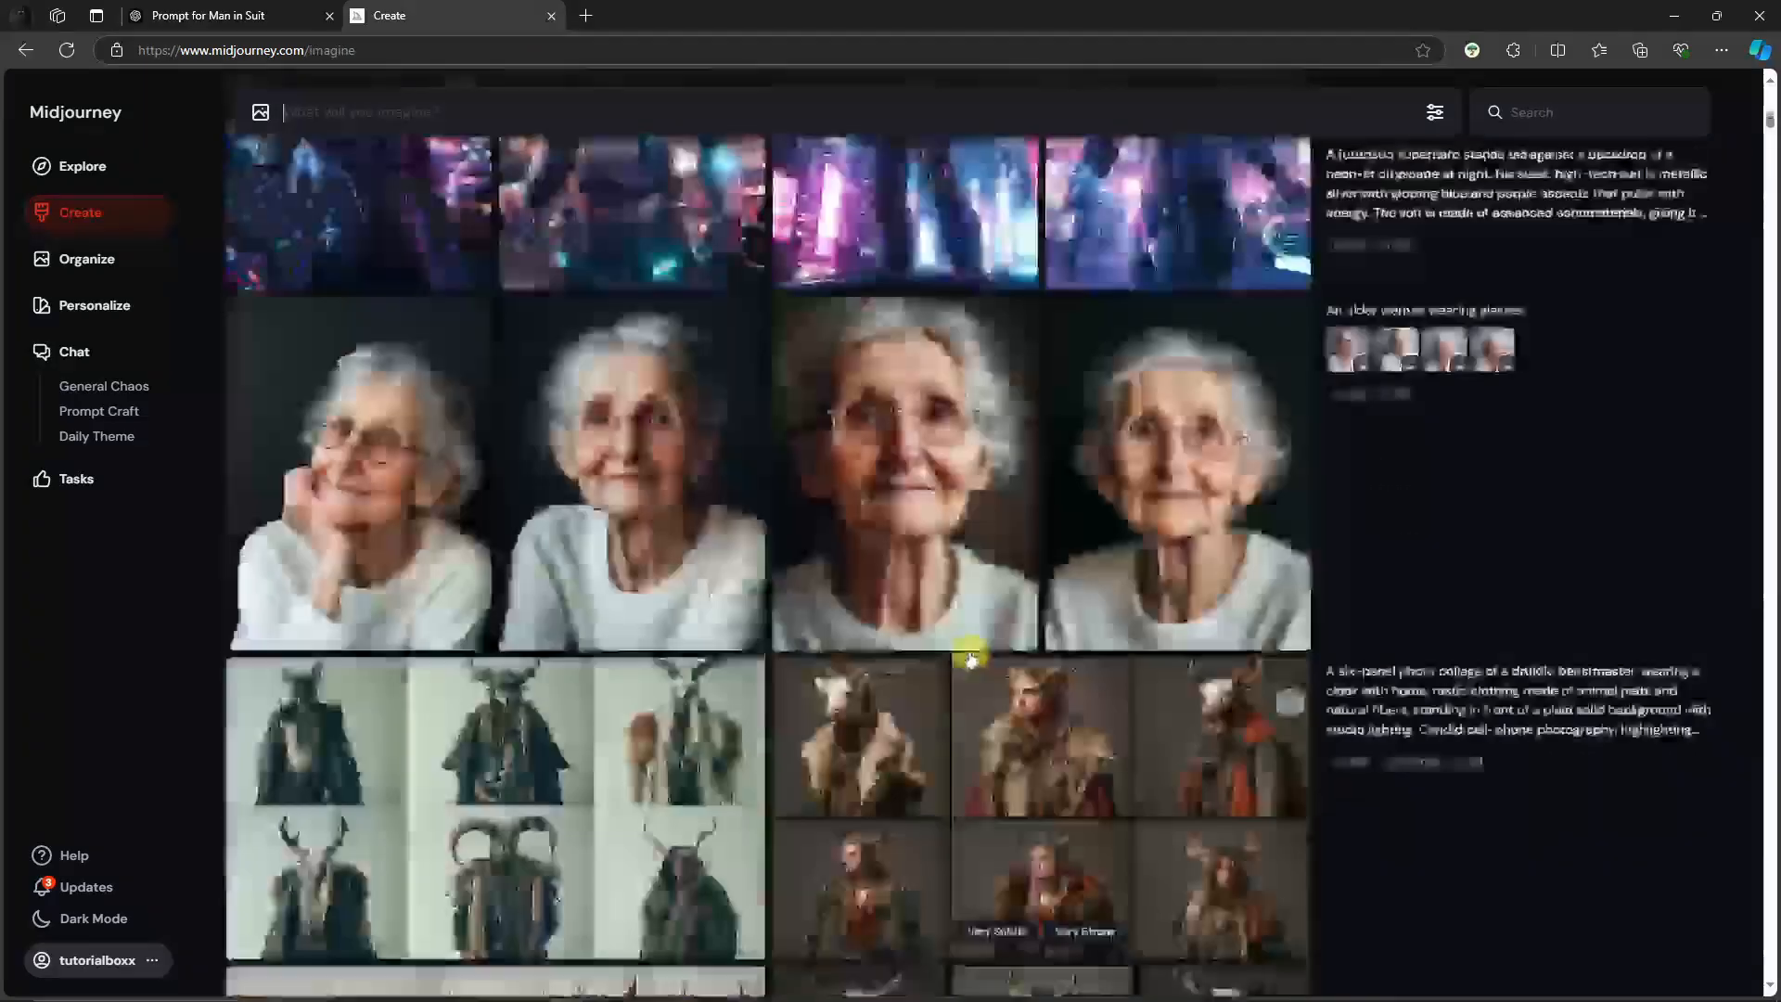
scroll(1000, 630, "up", 20)
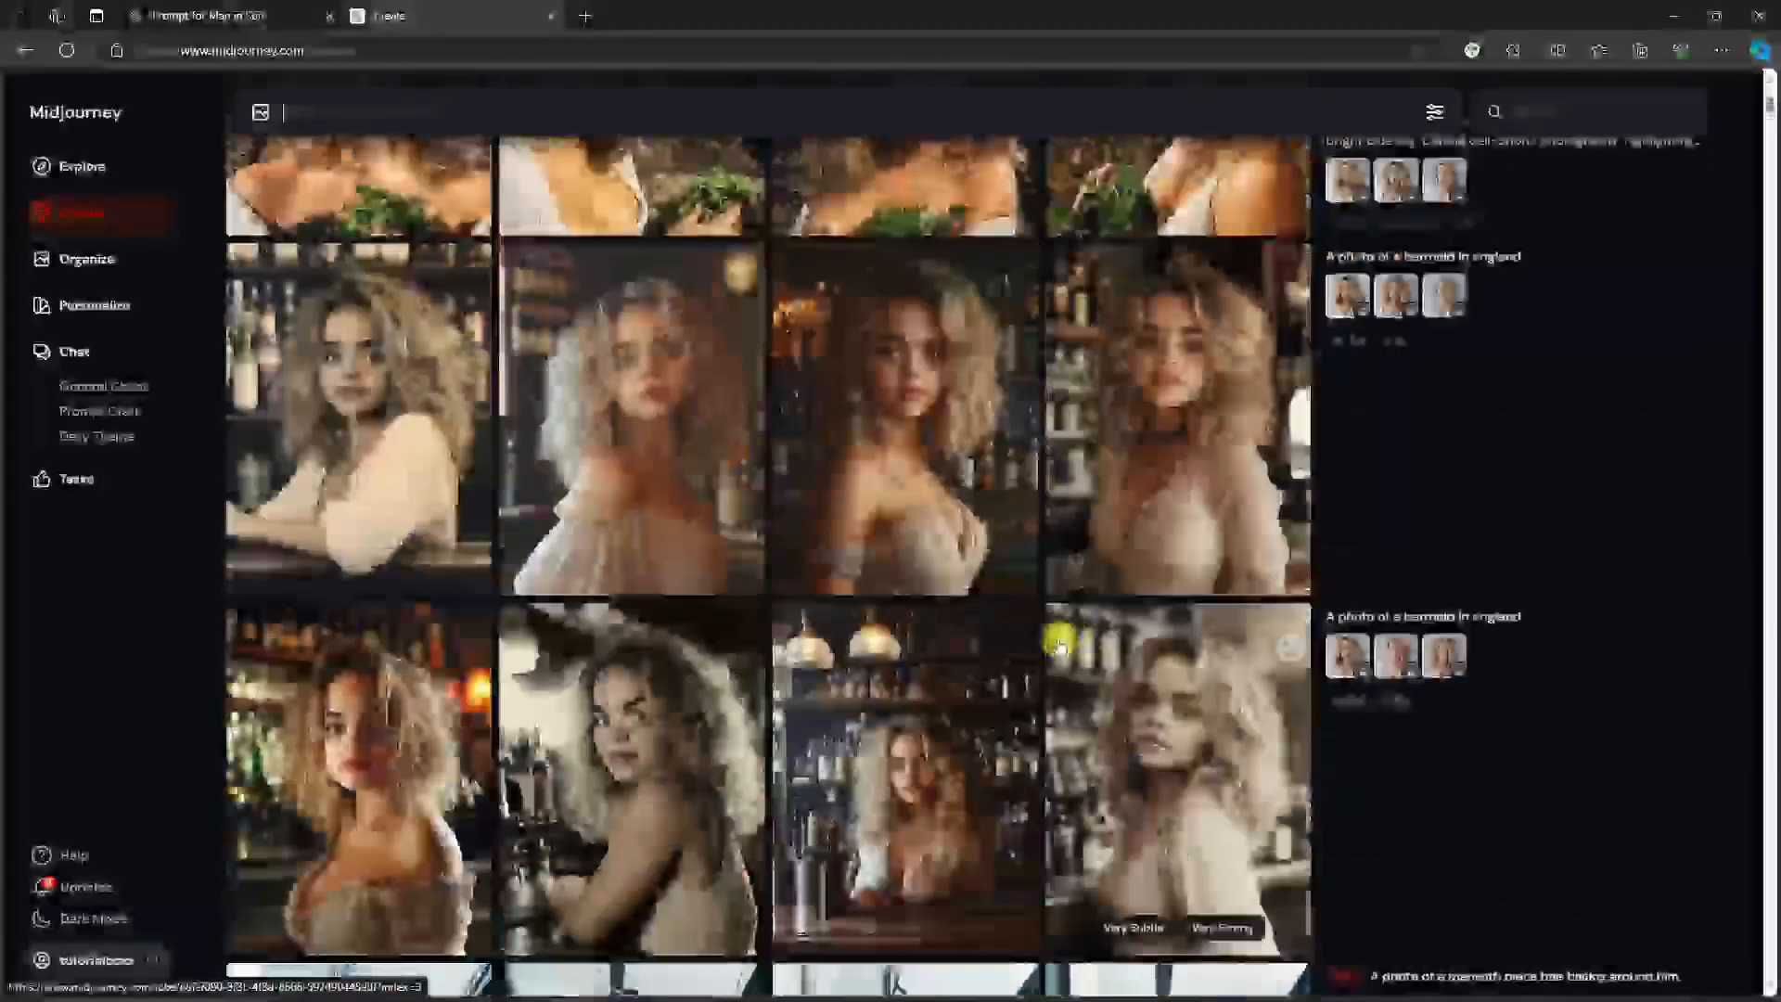
scroll(1018, 611, "up", 10)
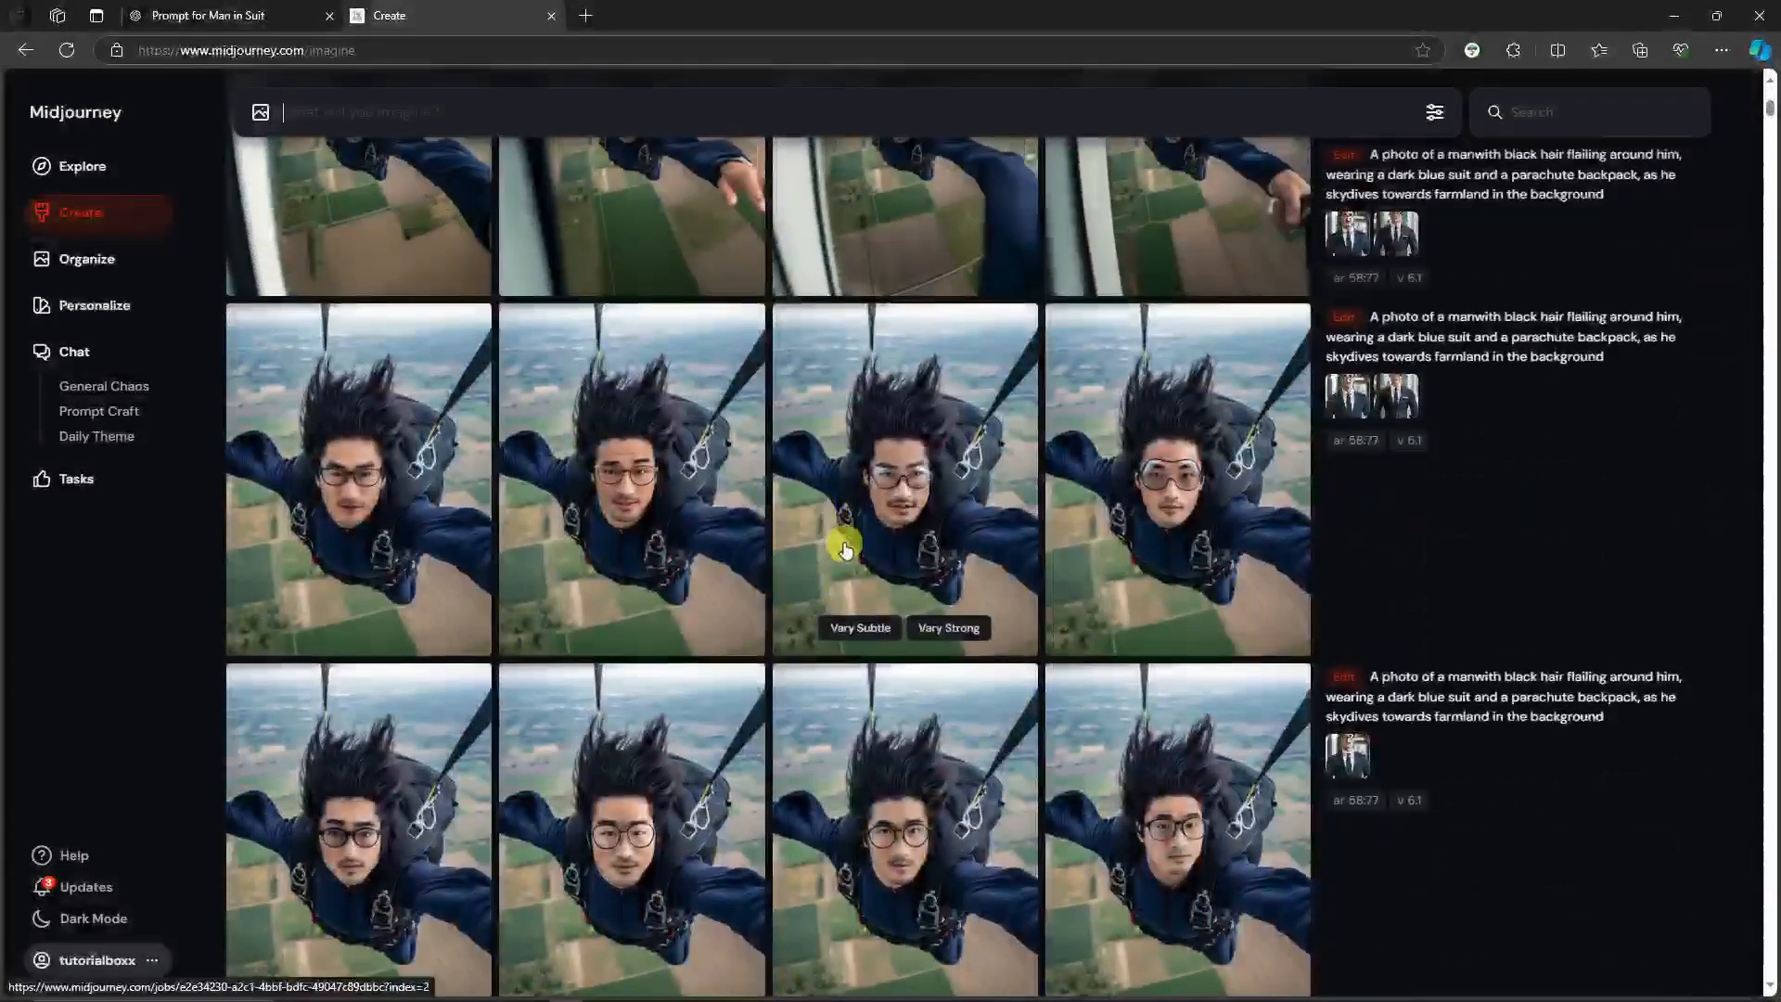
scroll(909, 702, "down", 6)
left_click(914, 602)
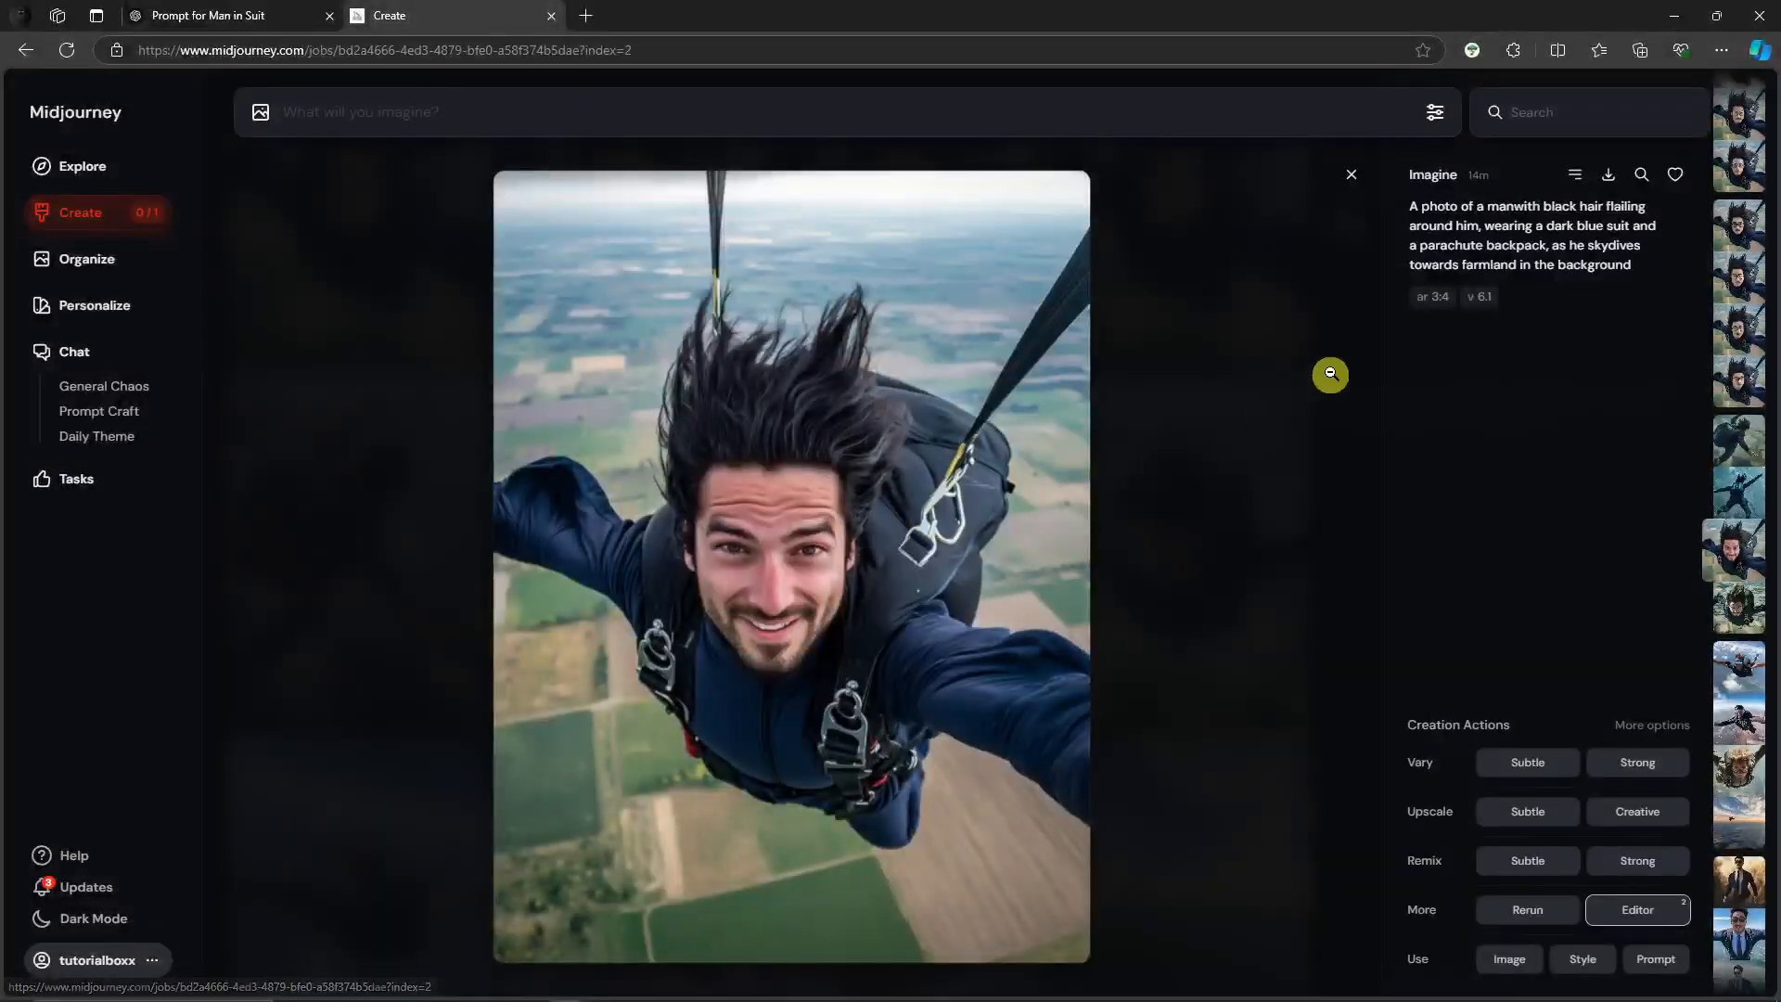
left_click(1694, 221)
left_click_drag(1769, 109, 1769, 72)
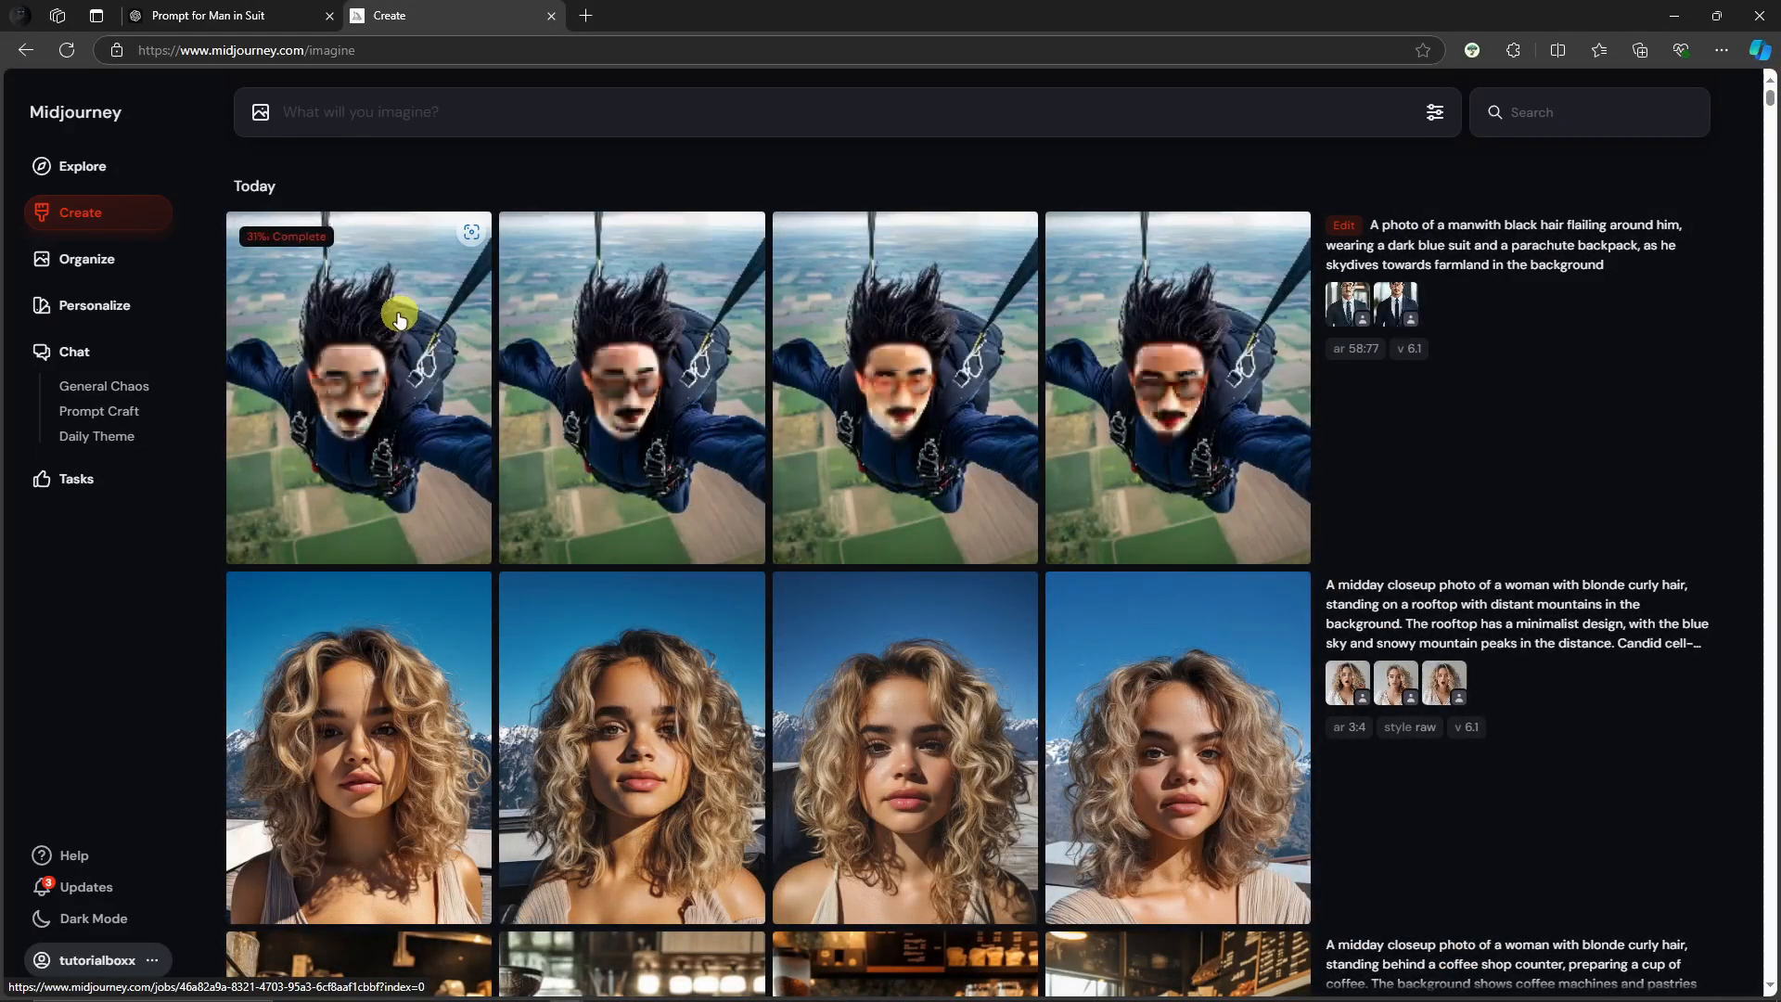
Open the fourth image of the new face edit in the editor and scale it down slightly within the canvas.
left_click(1197, 385)
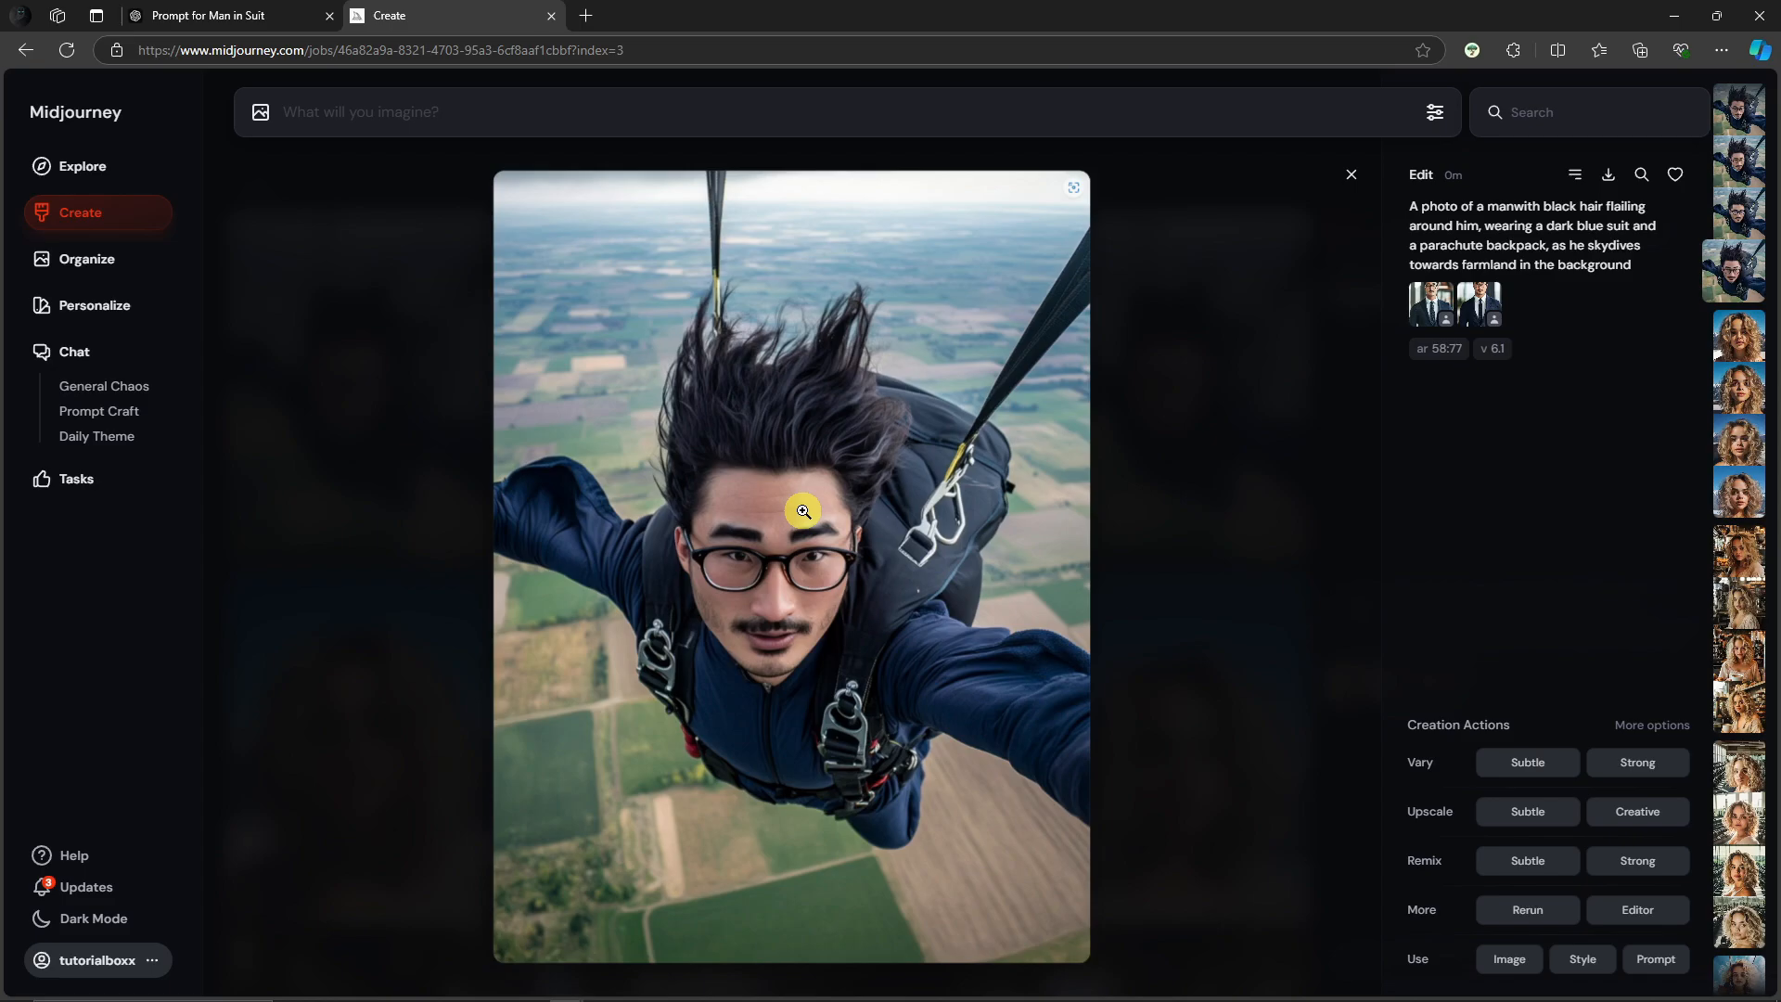
left_click(1635, 918)
left_click_drag(1245, 110, 1230, 111)
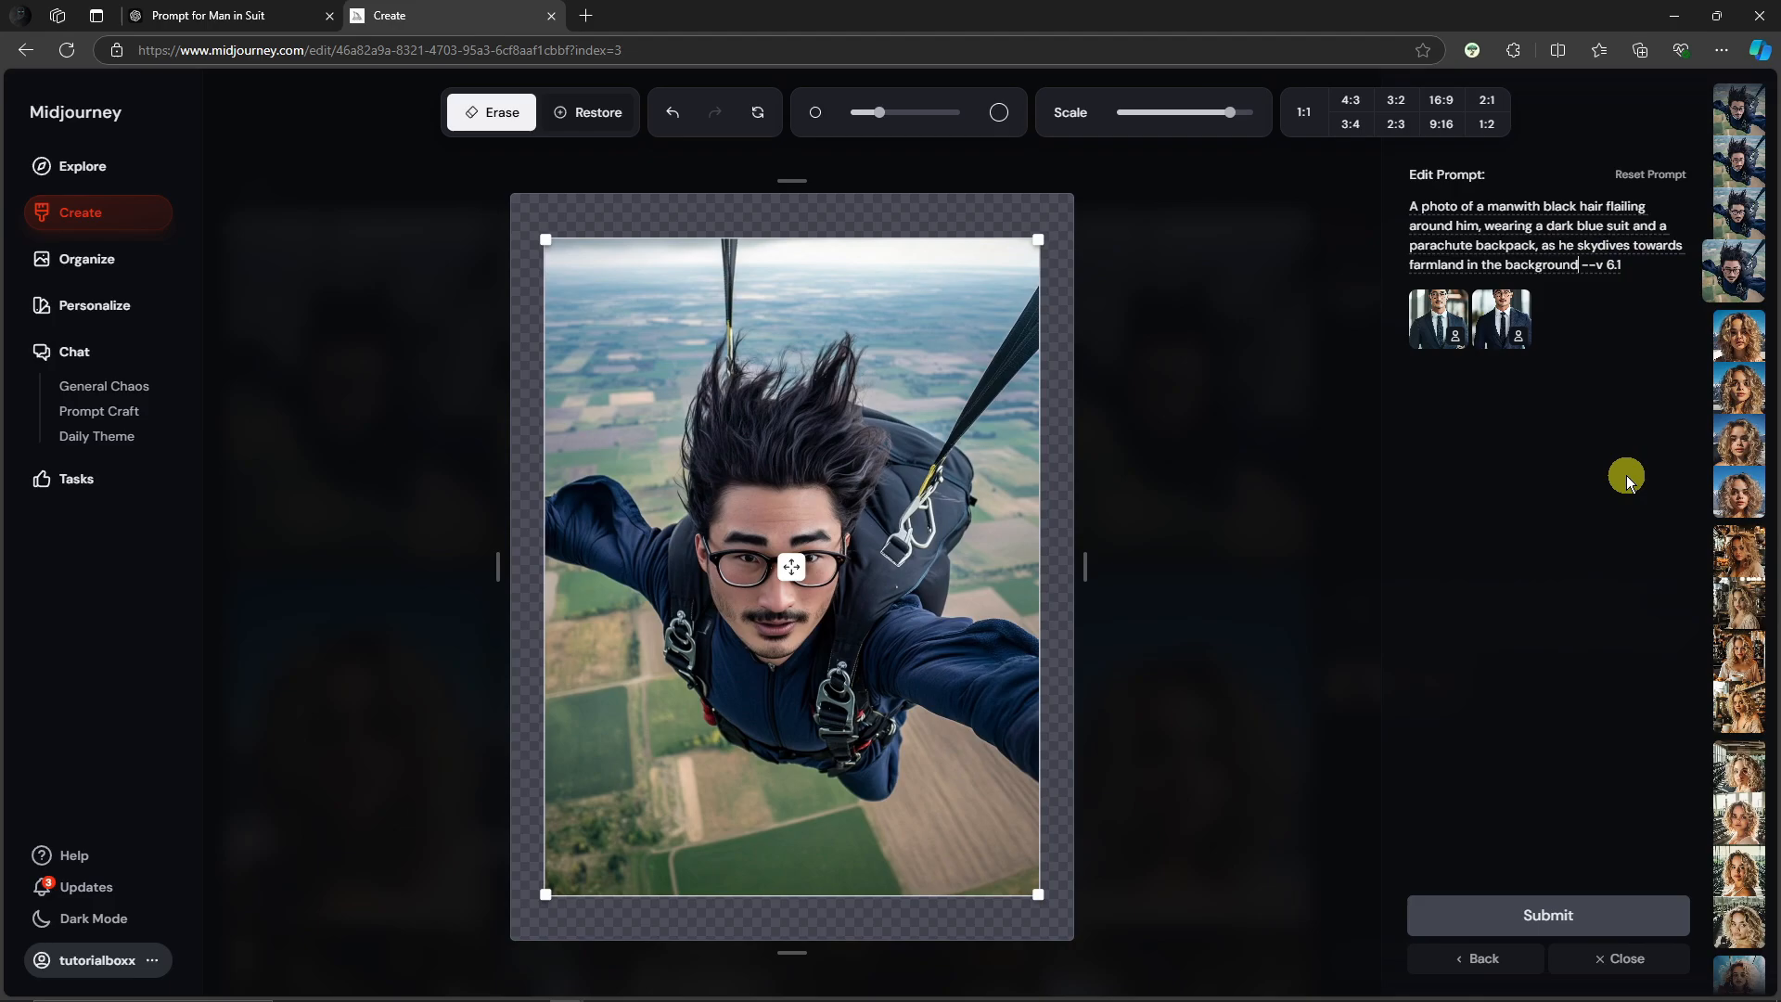
Append ", holding a selfie stick" to the skydiver edit prompt before the --v 6.1 parameter and submit the edit.
type(", holding")
type(" a se")
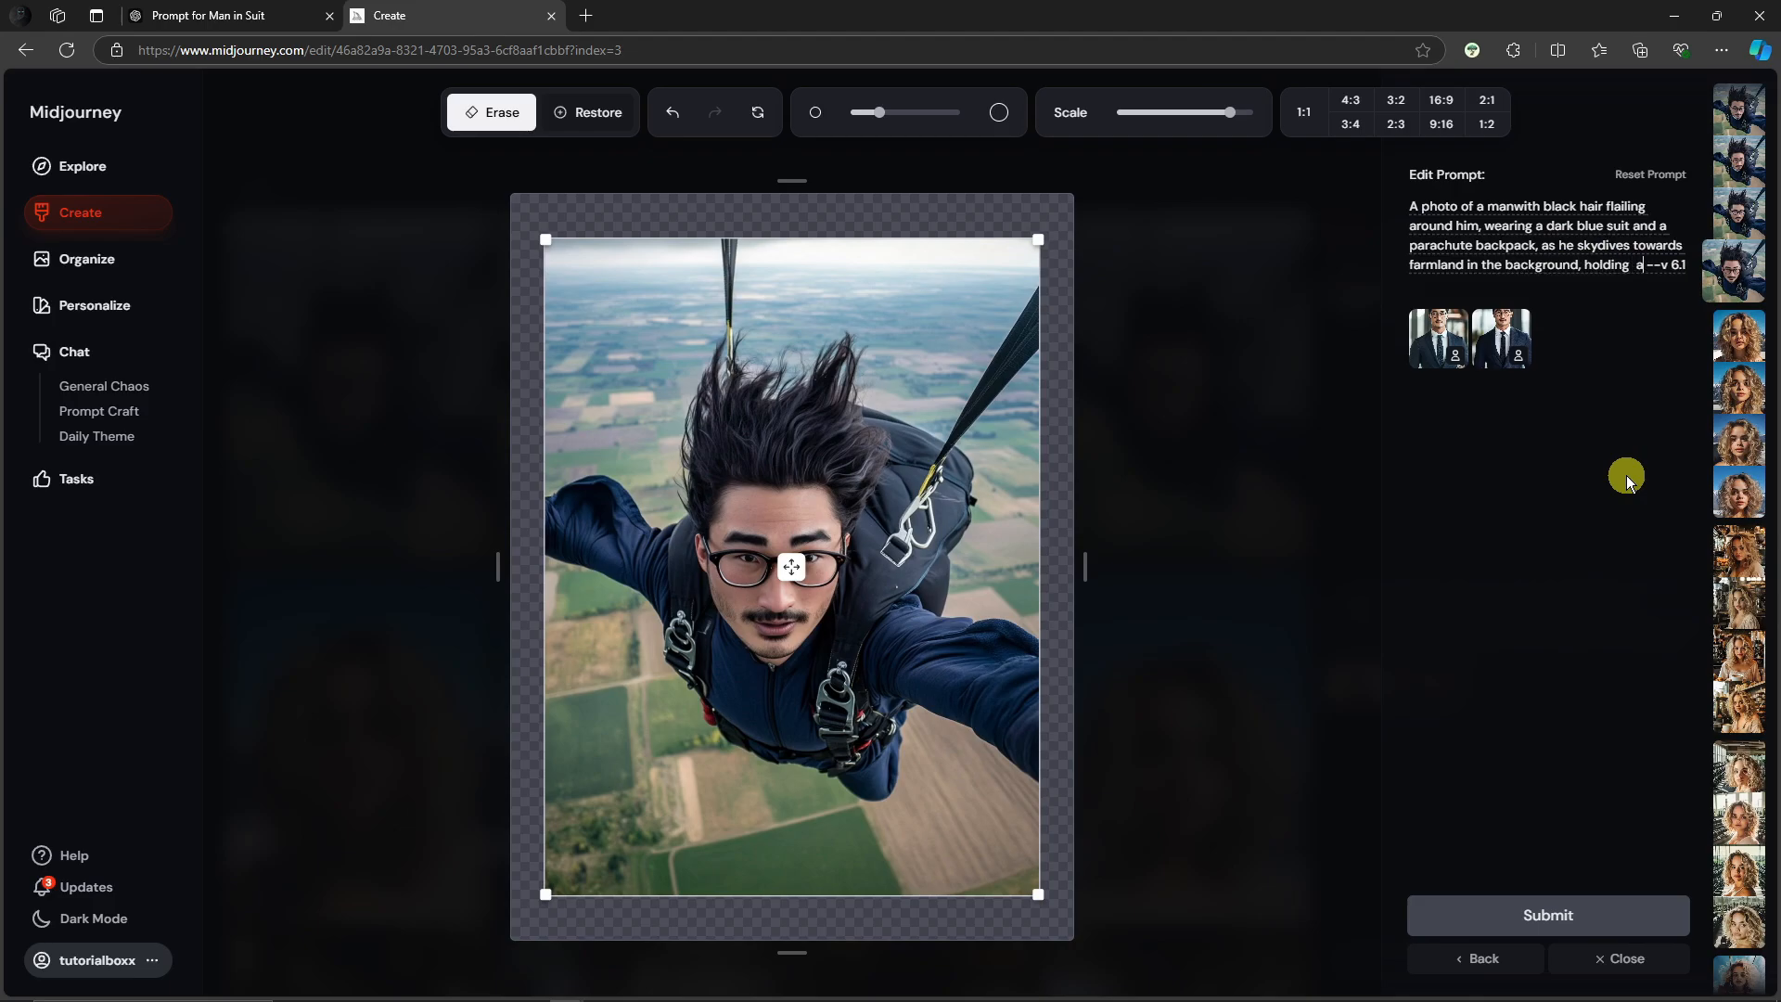
type("lfie stick")
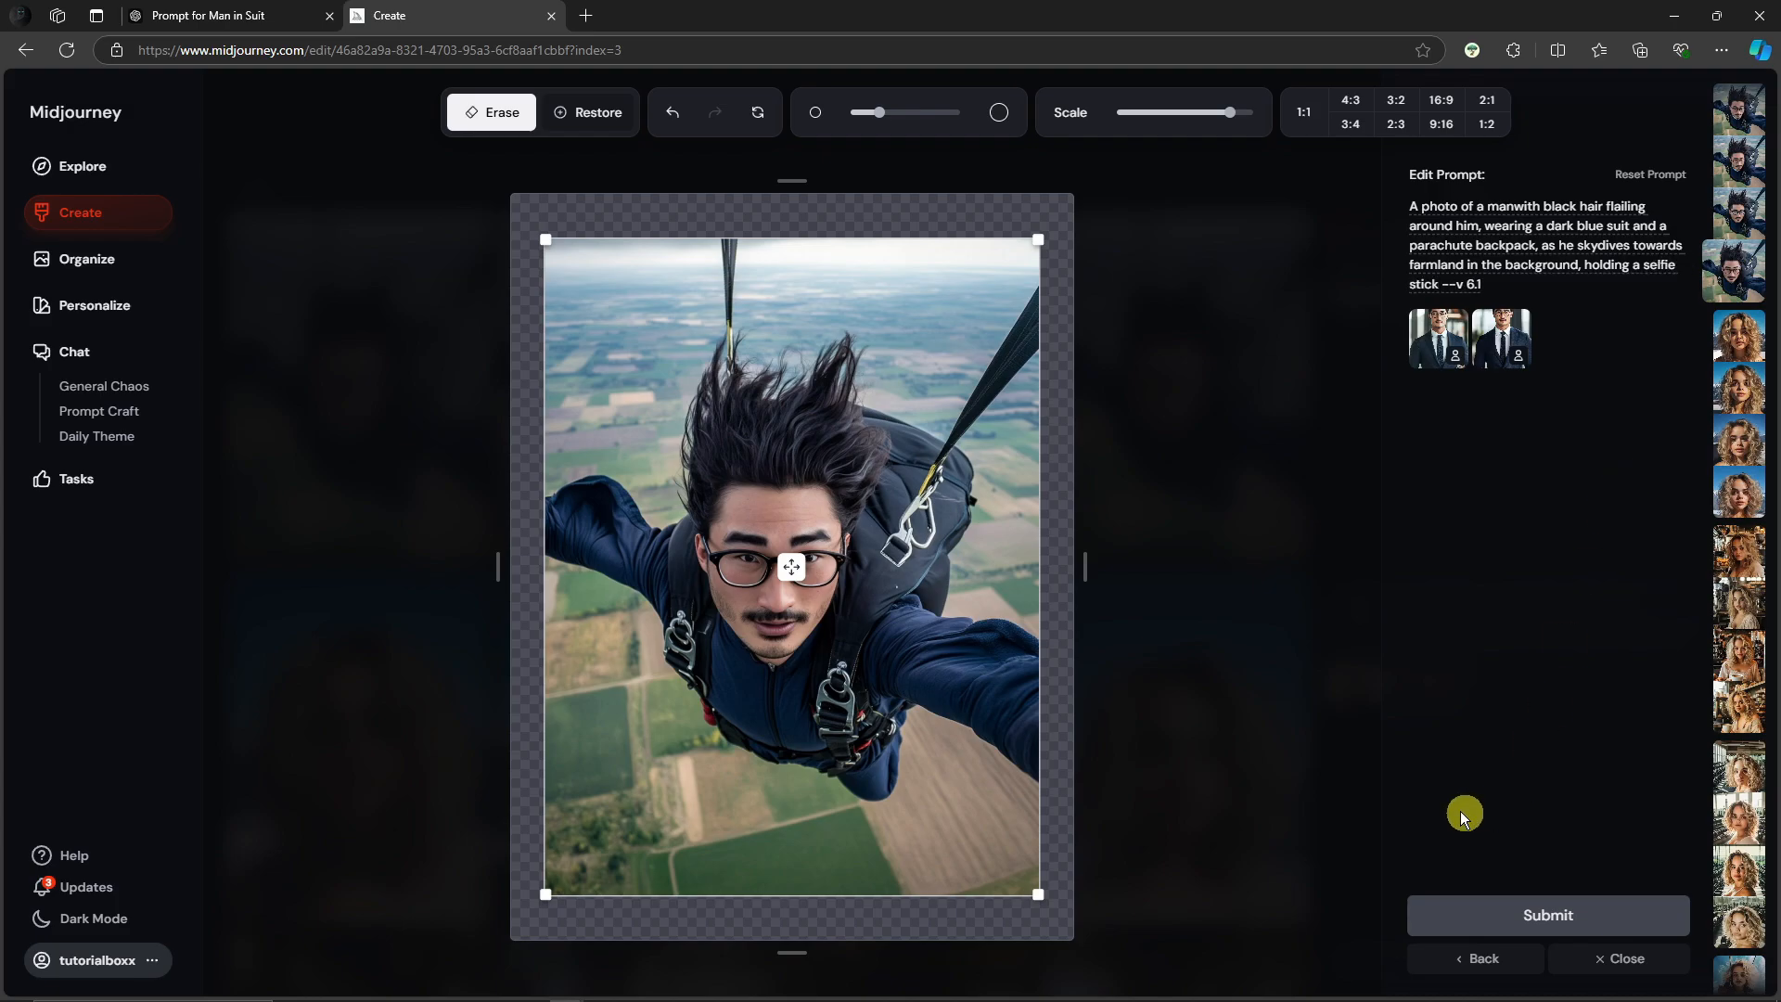
left_click(1540, 916)
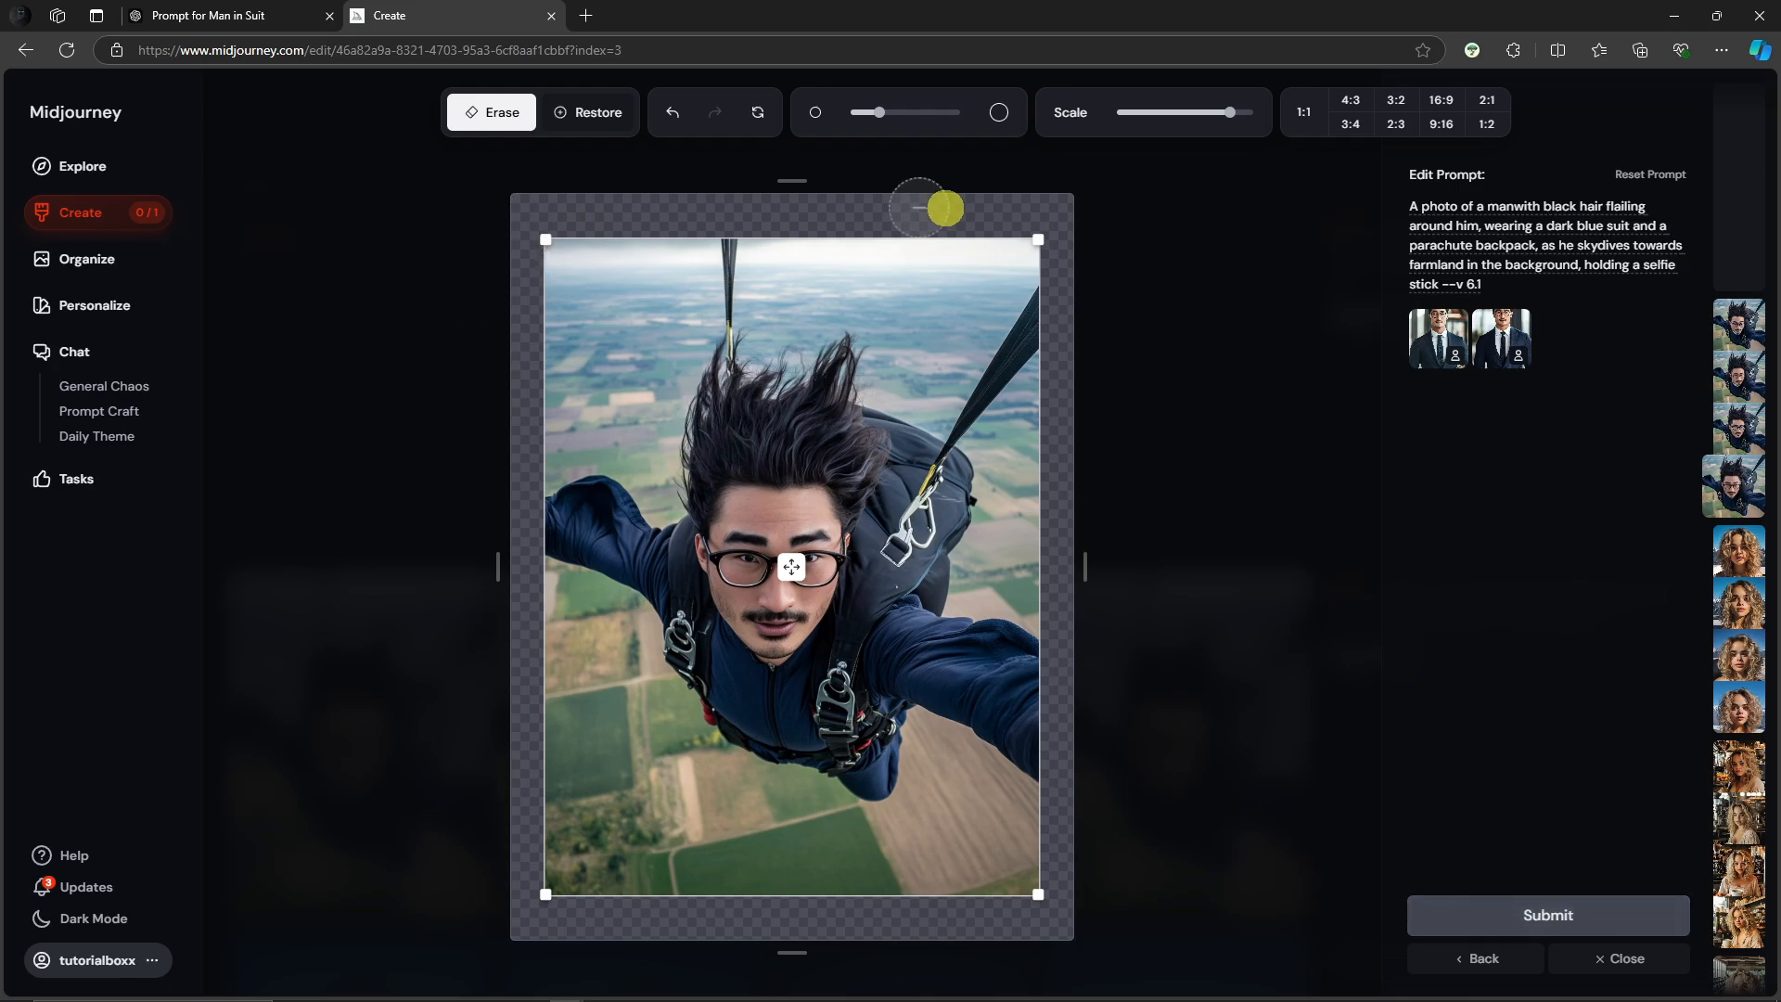
Compare the second selfie-stick edit with the four earlier face-edited skydiver images, including the two sets in the Create feed.
left_click(1619, 960)
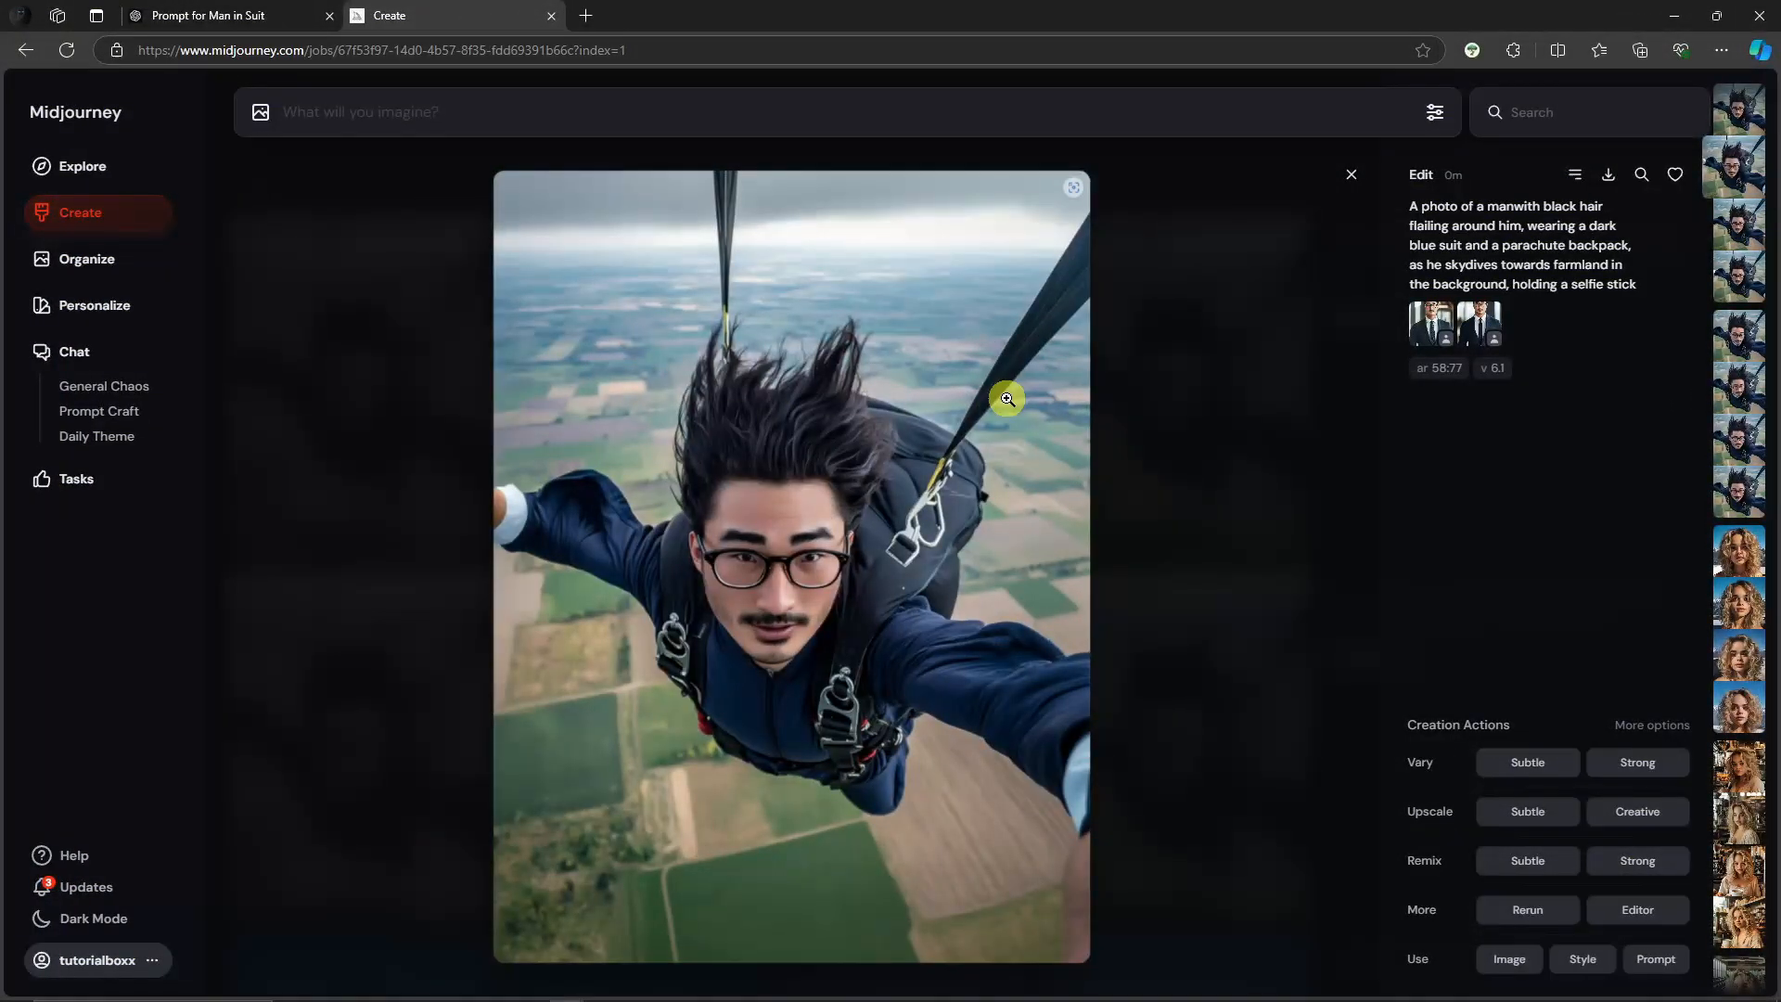
left_click(1740, 345)
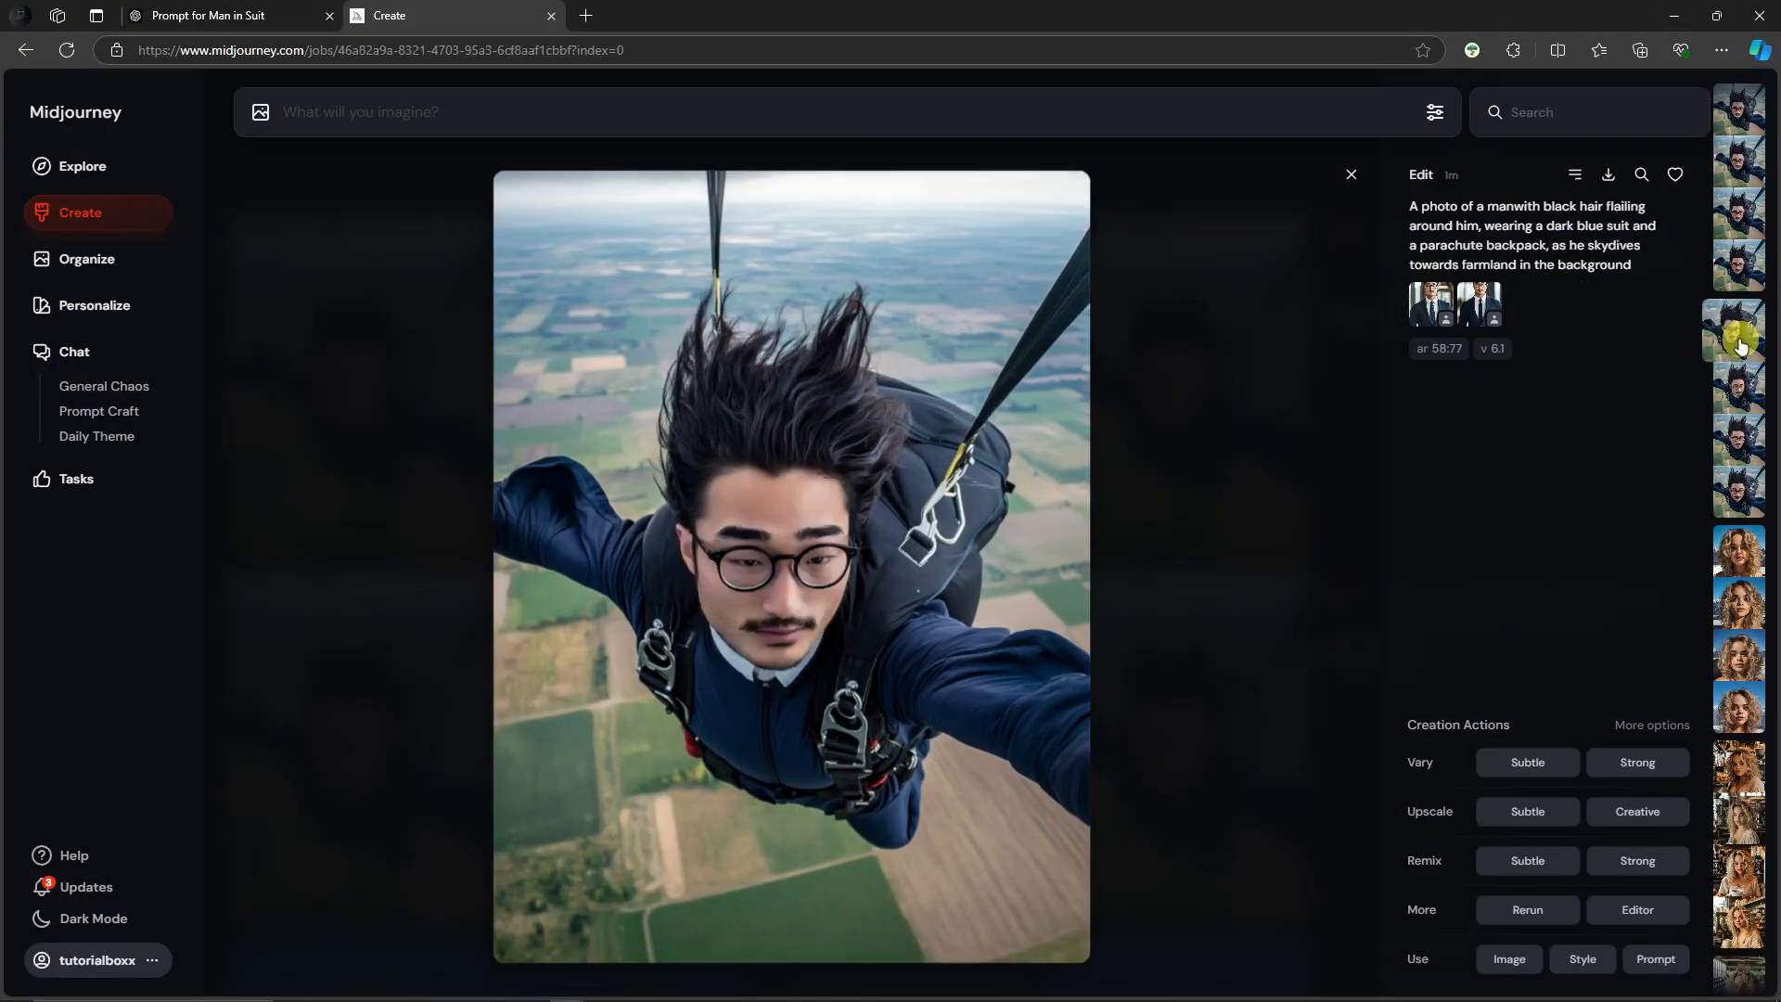
left_click(1739, 380)
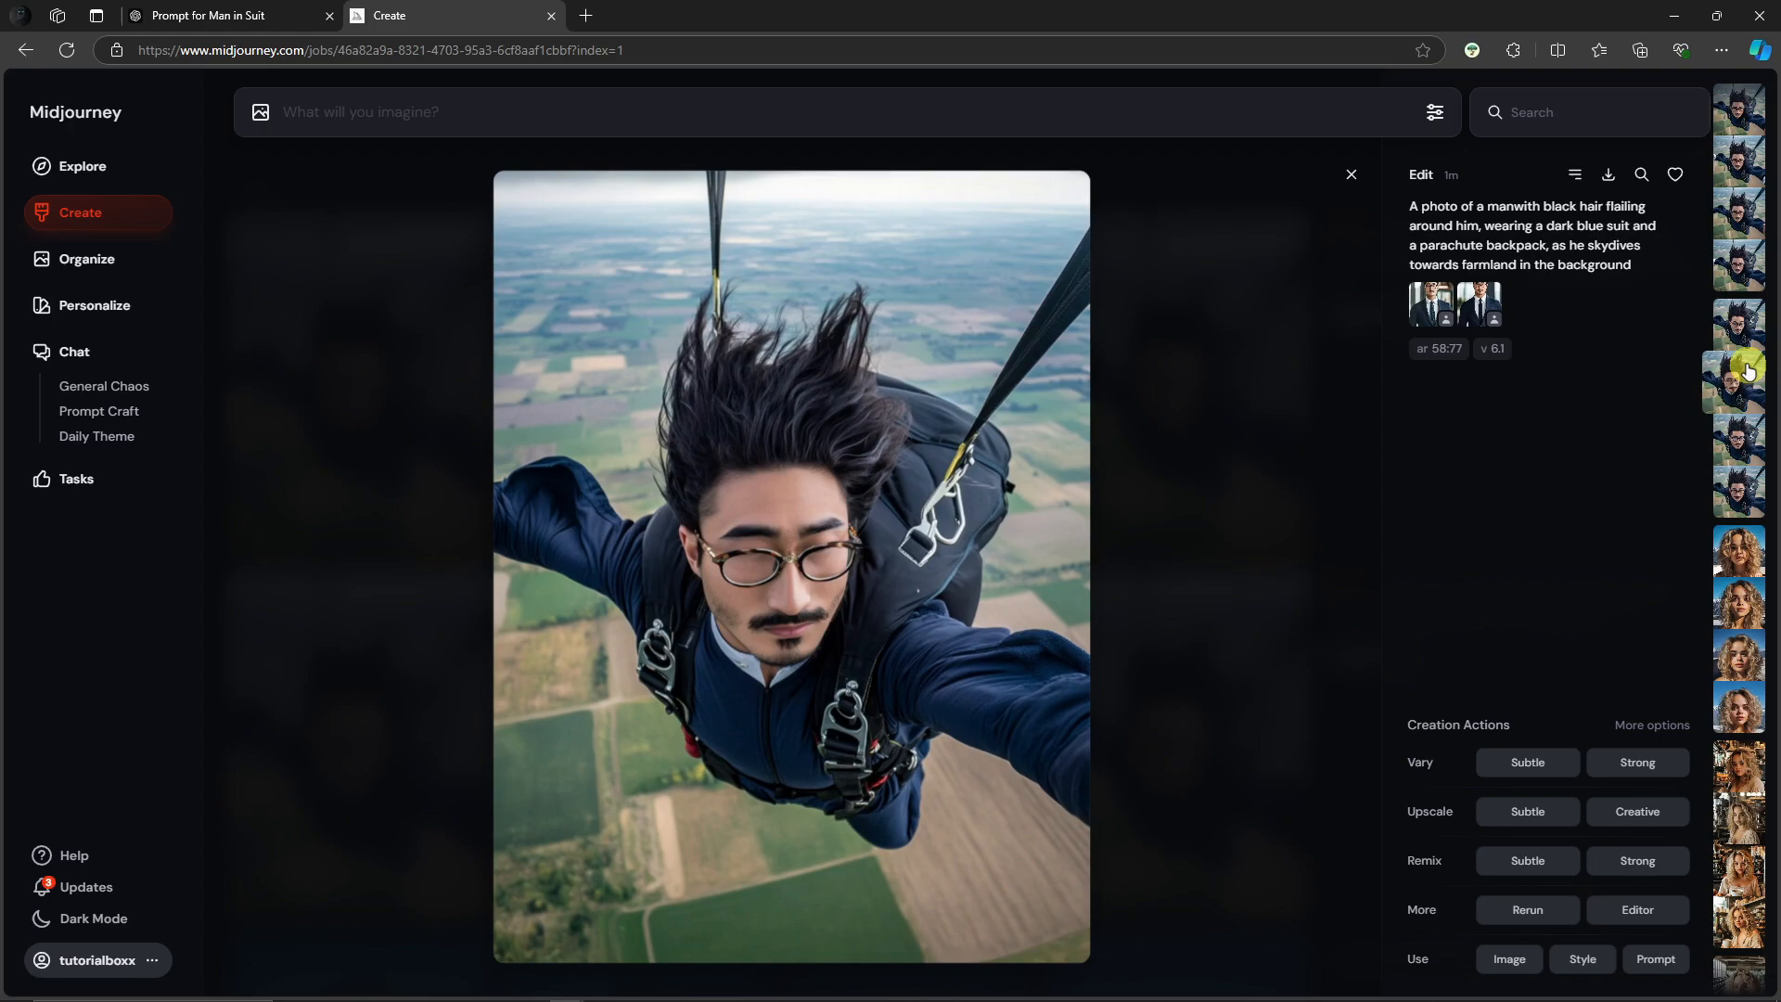
left_click(1742, 429)
left_click(1733, 475)
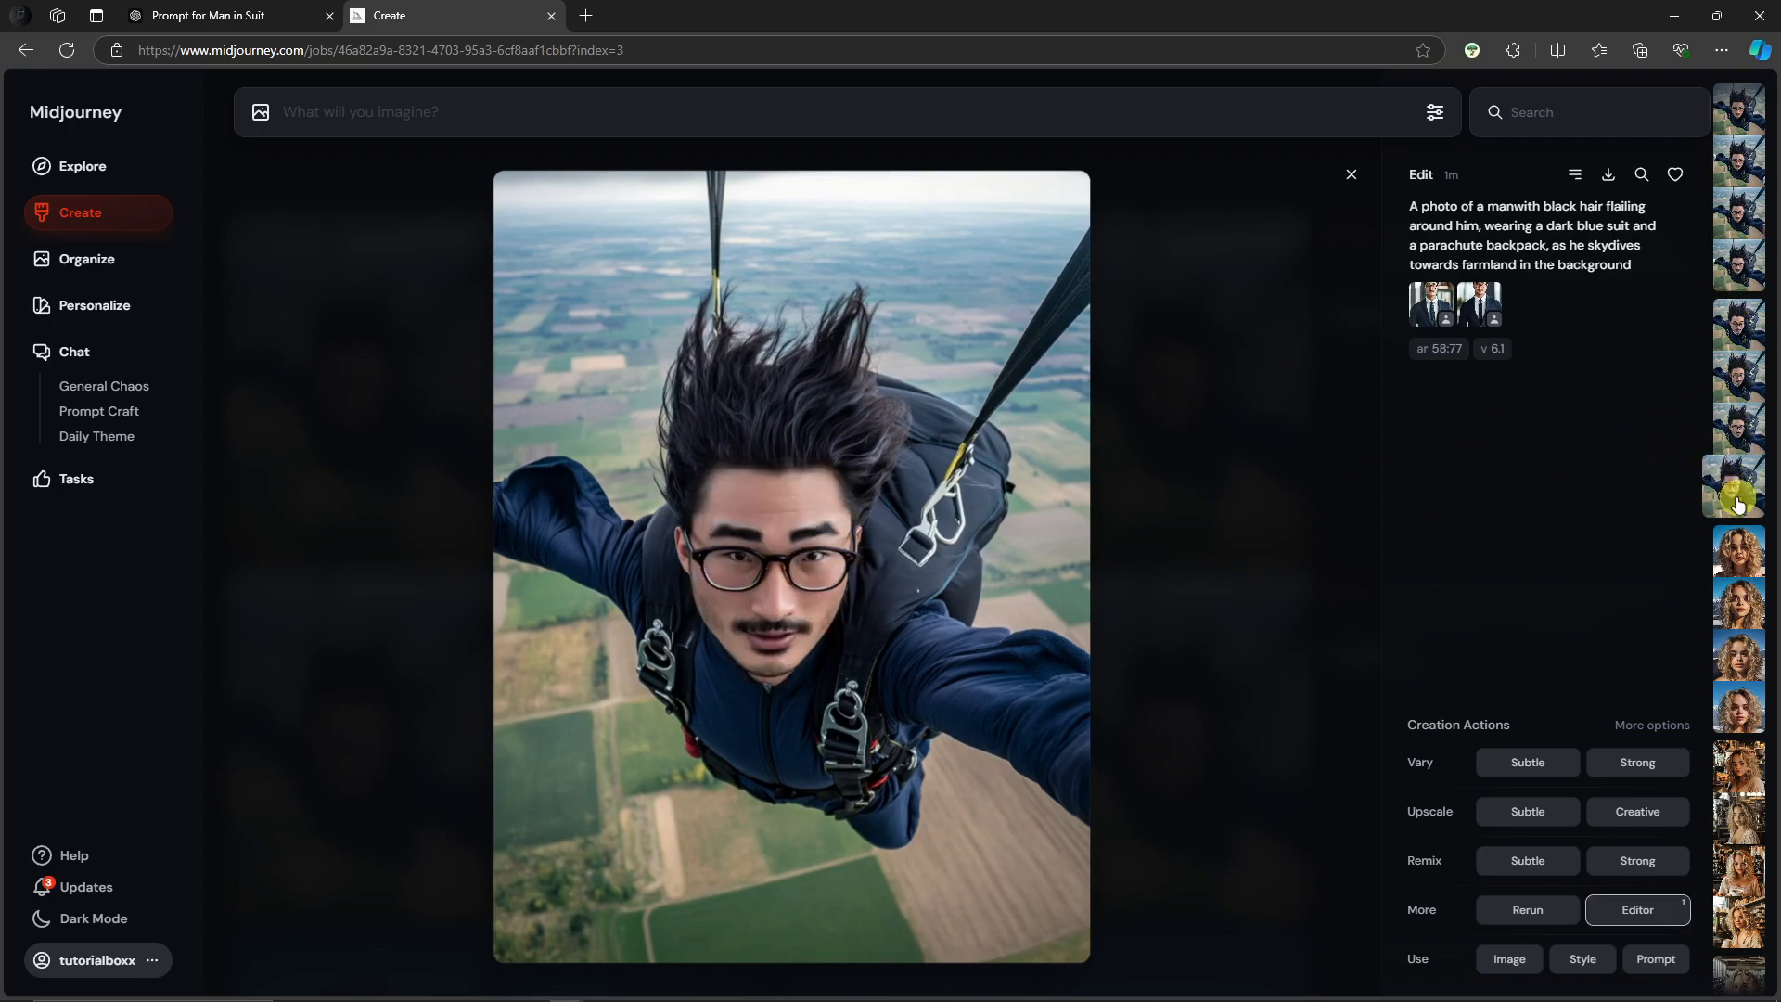
left_click(1736, 225)
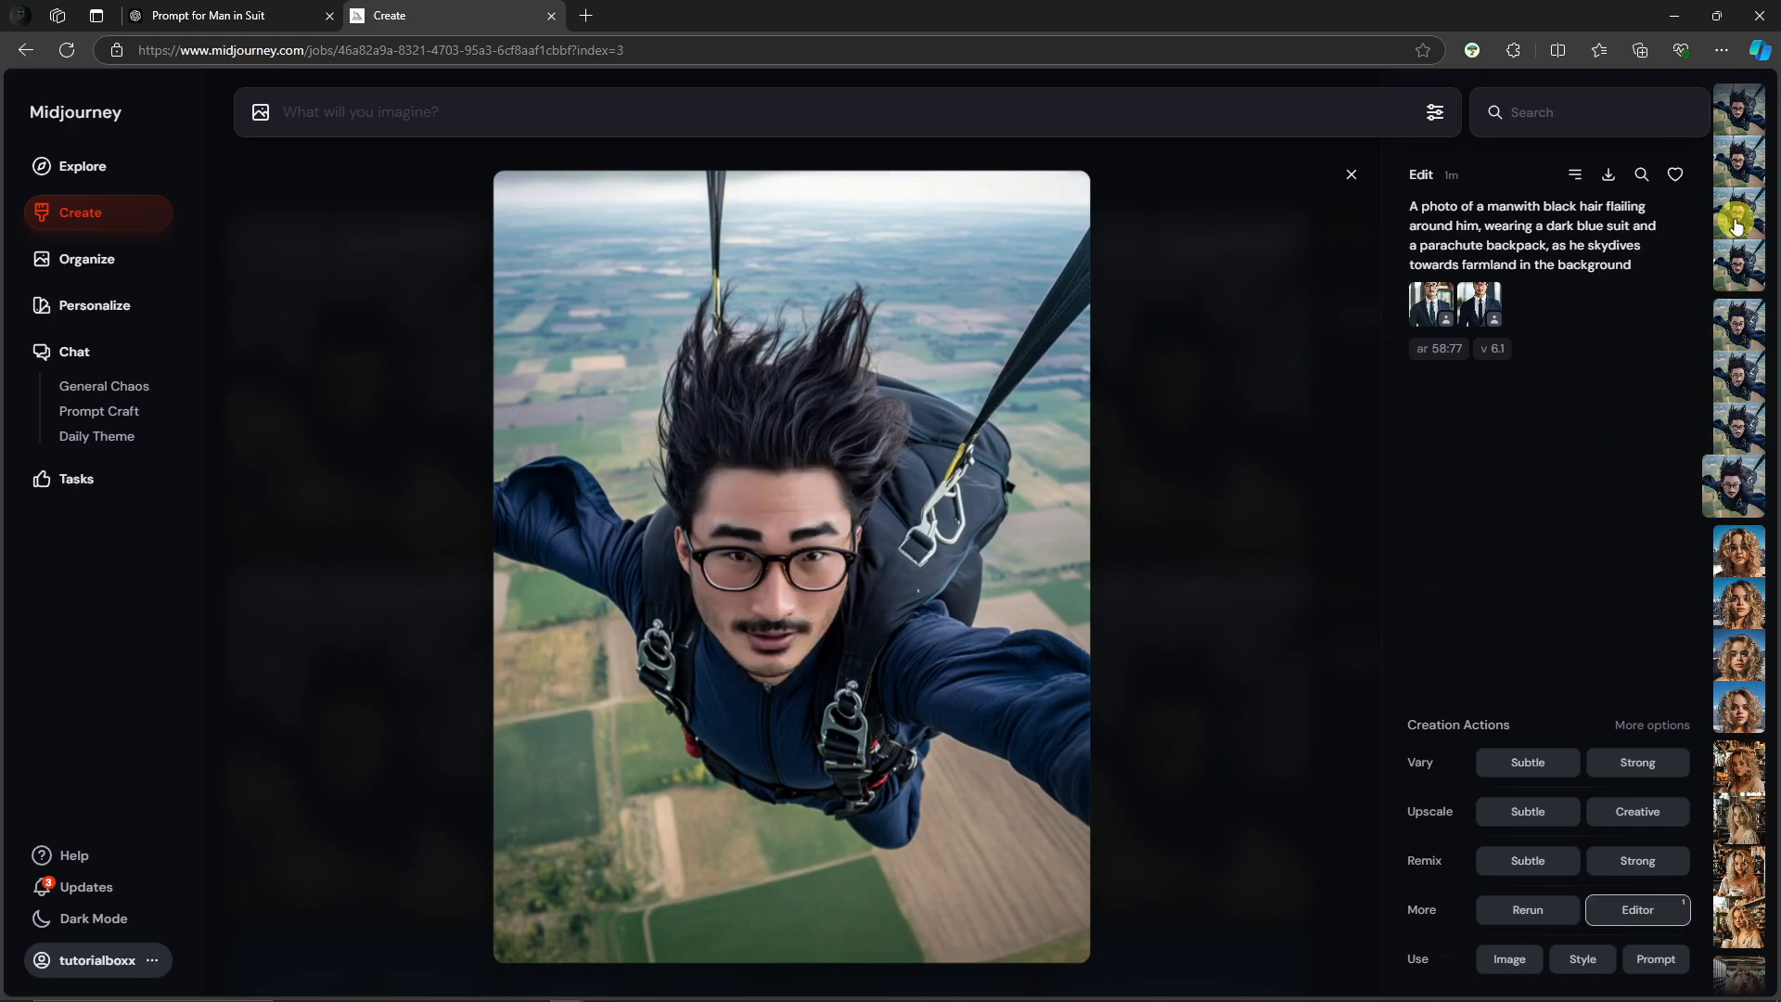
left_click(1744, 181)
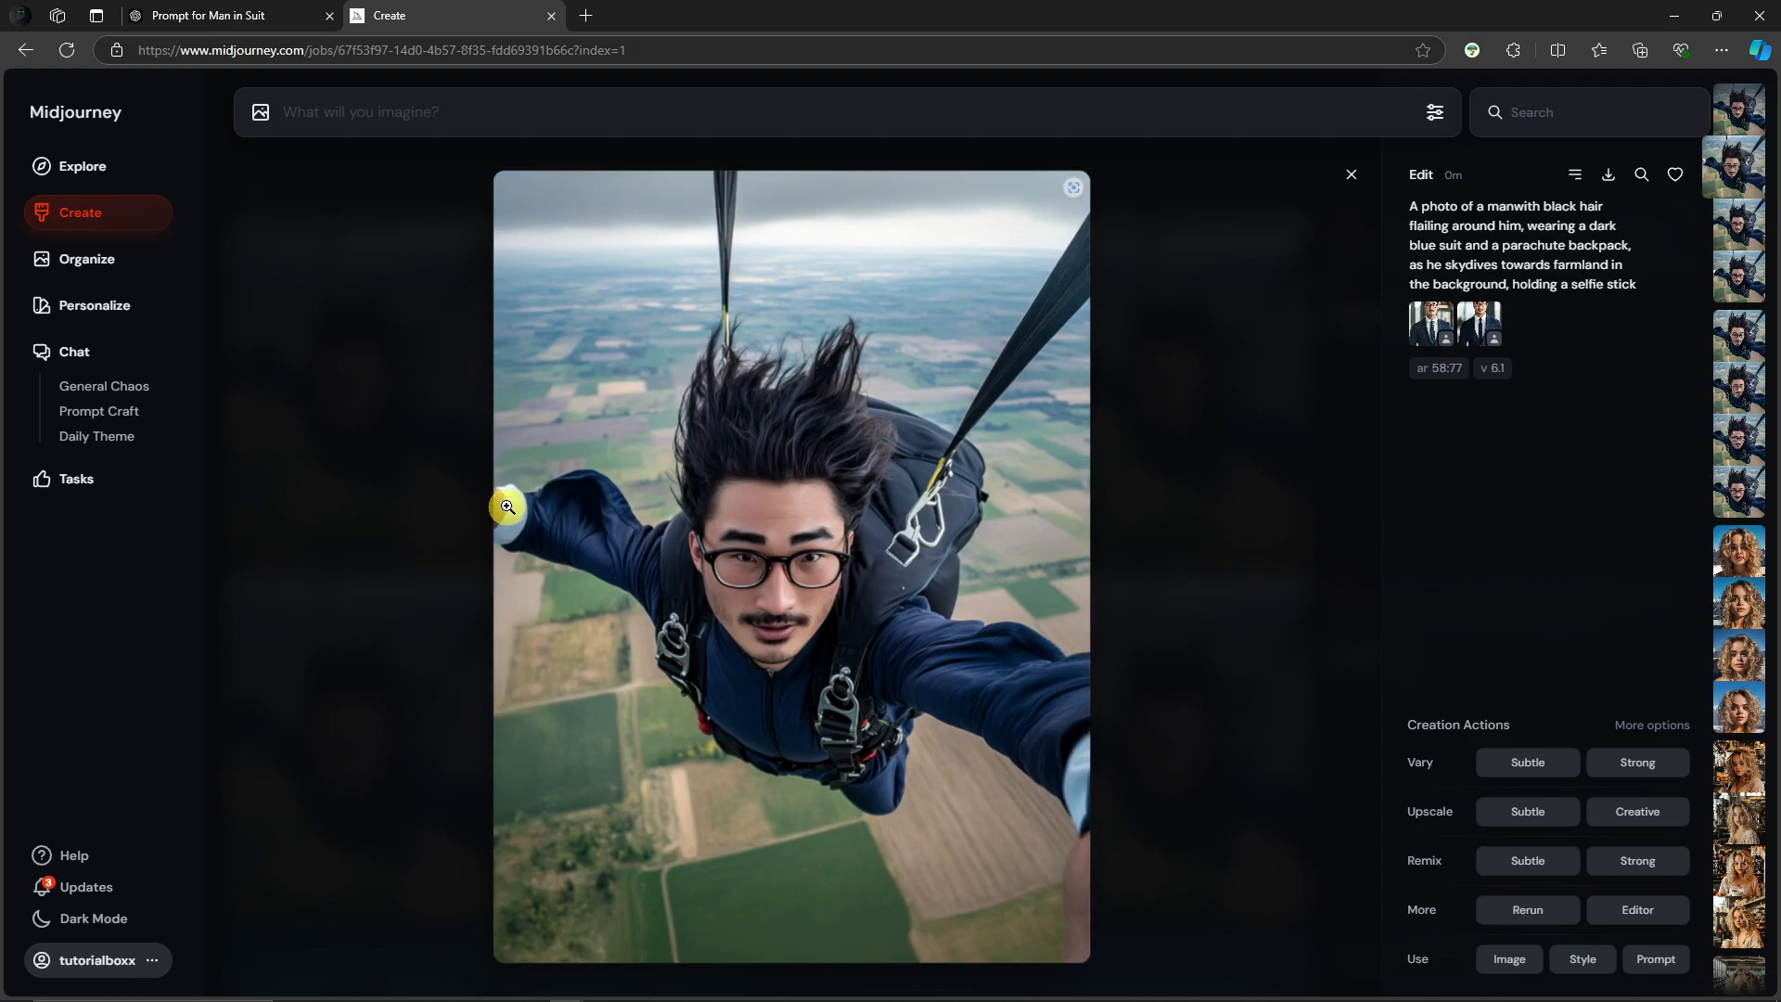
left_click(1350, 175)
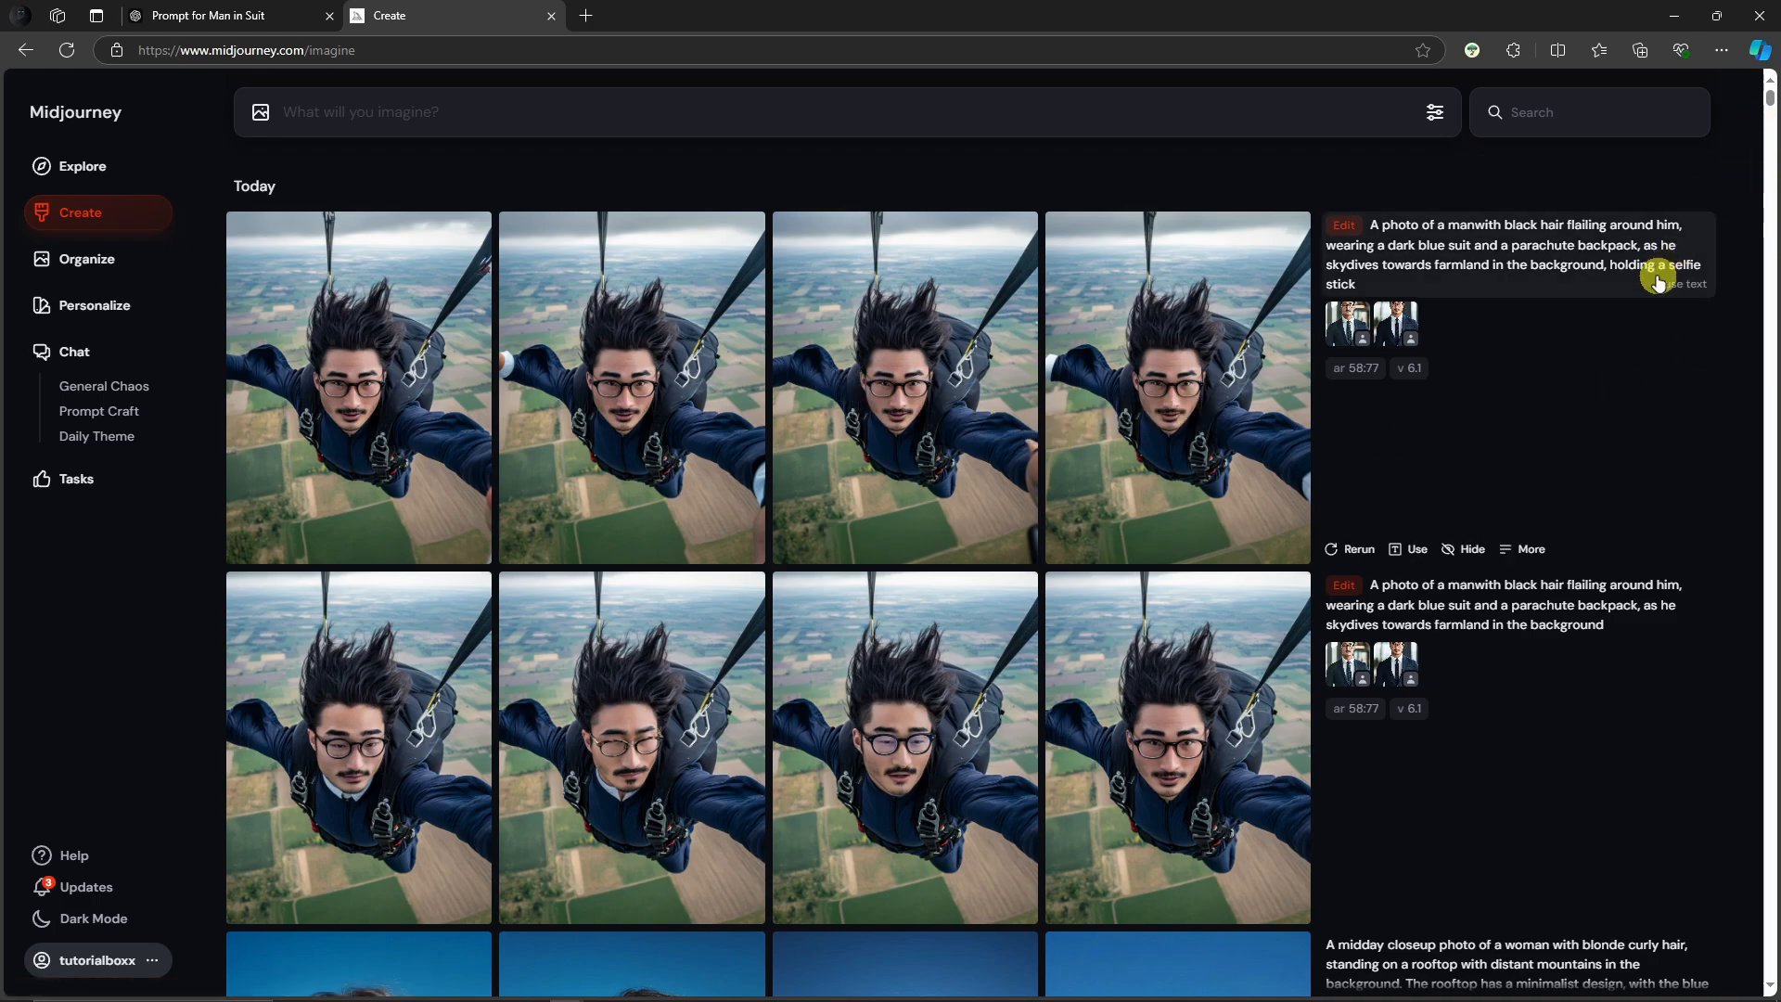
scroll(1659, 276, "down", 3)
scroll(1659, 276, "up", 3)
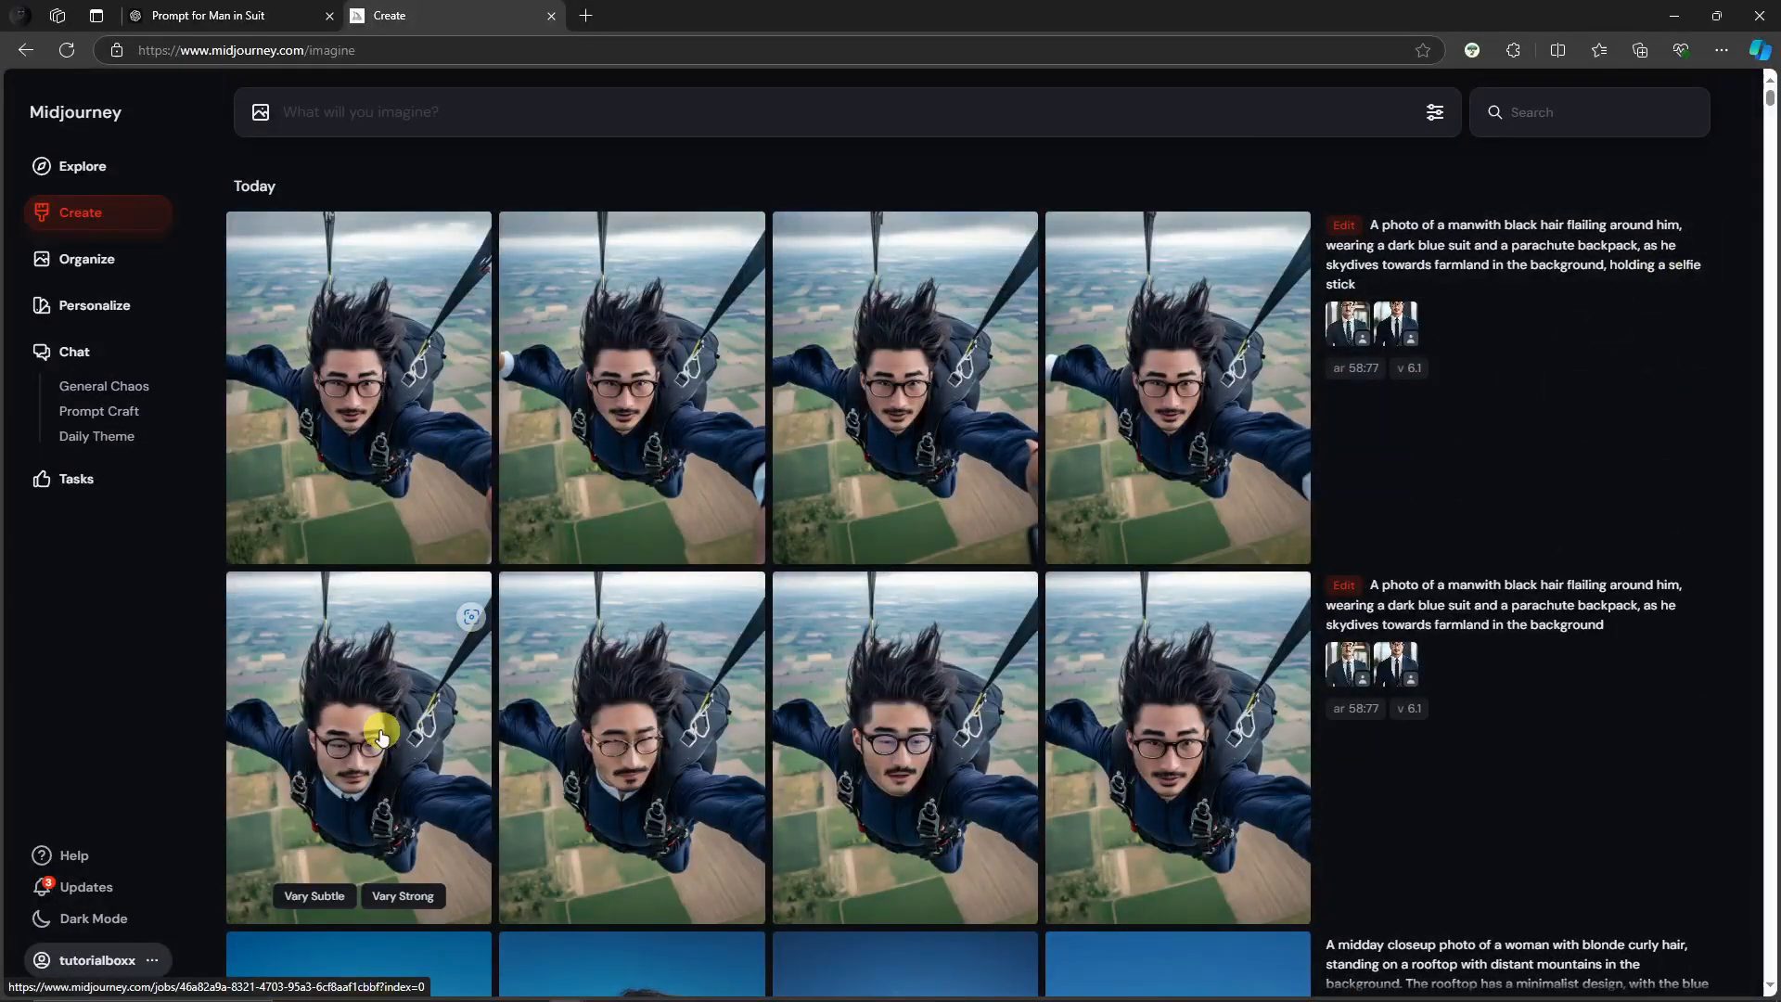
Look through the face-edited skydiver images made without the selfie-stick wording, up to the third one.
left_click(566, 723)
key("Right")
key("Right")
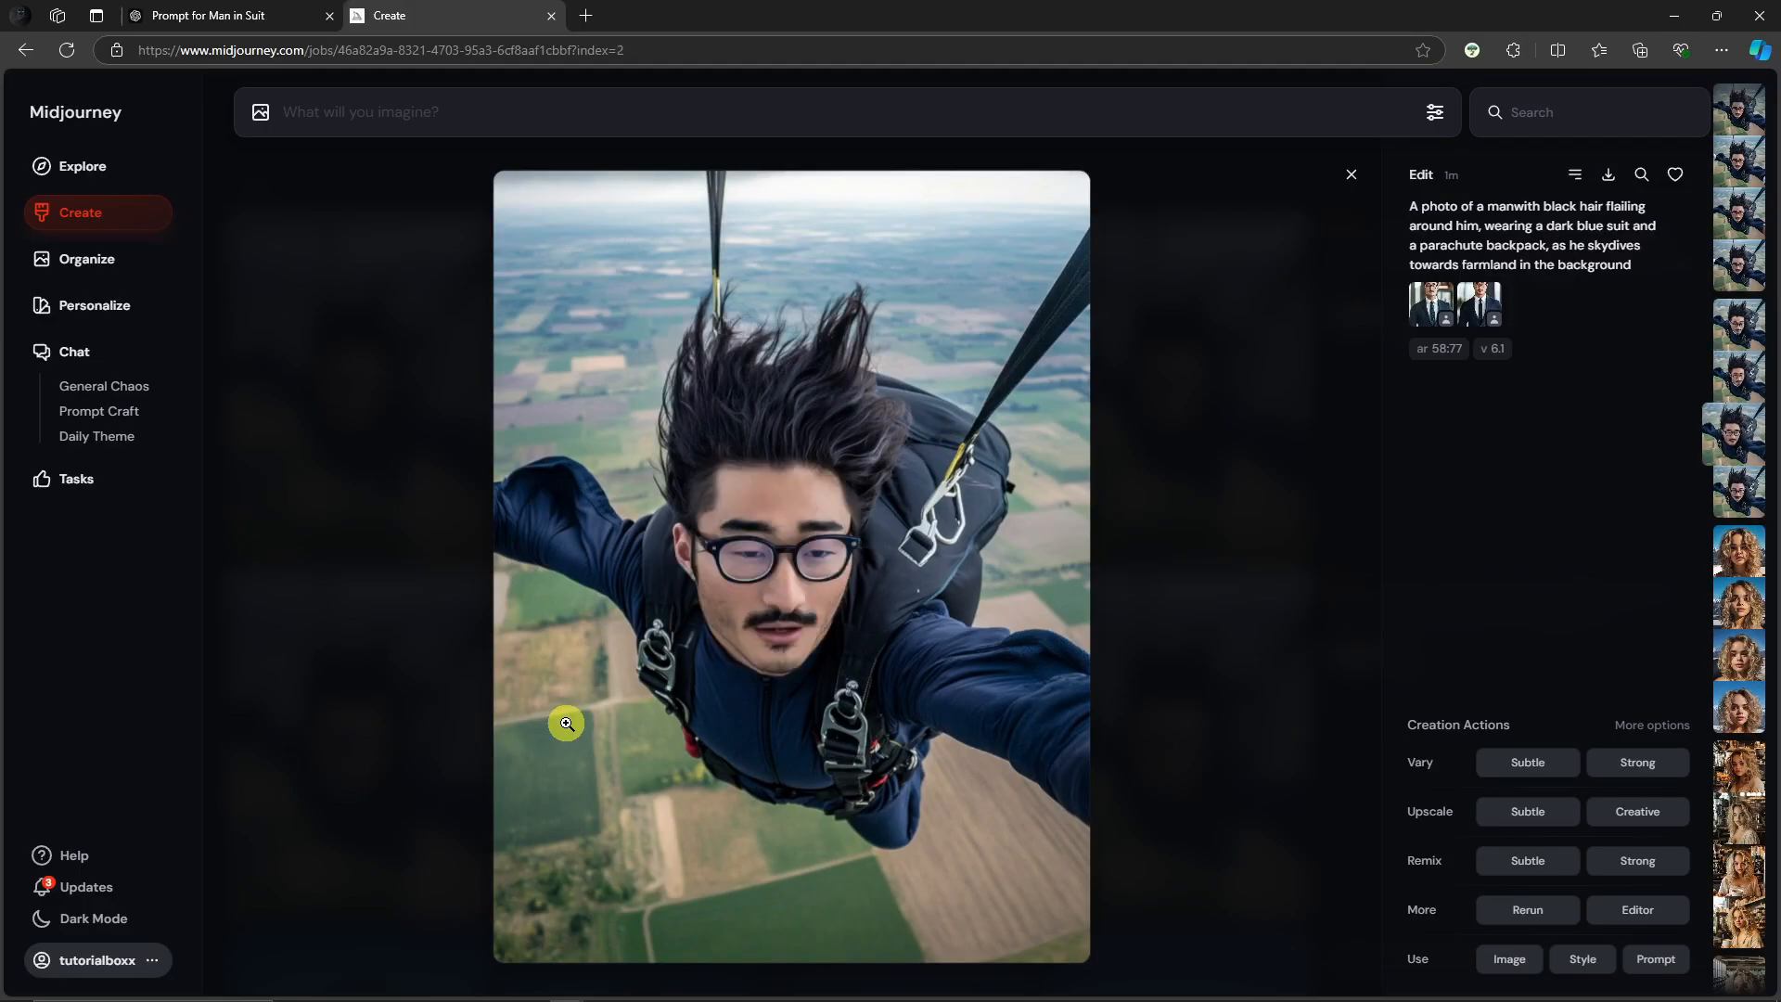
left_click(1347, 175)
Find the curly-haired woman pulling weeds in the Create feed, reuse its prompt text and read its action and photo-style wording.
scroll(1036, 461, "down", 5)
scroll(1035, 461, "down", 7)
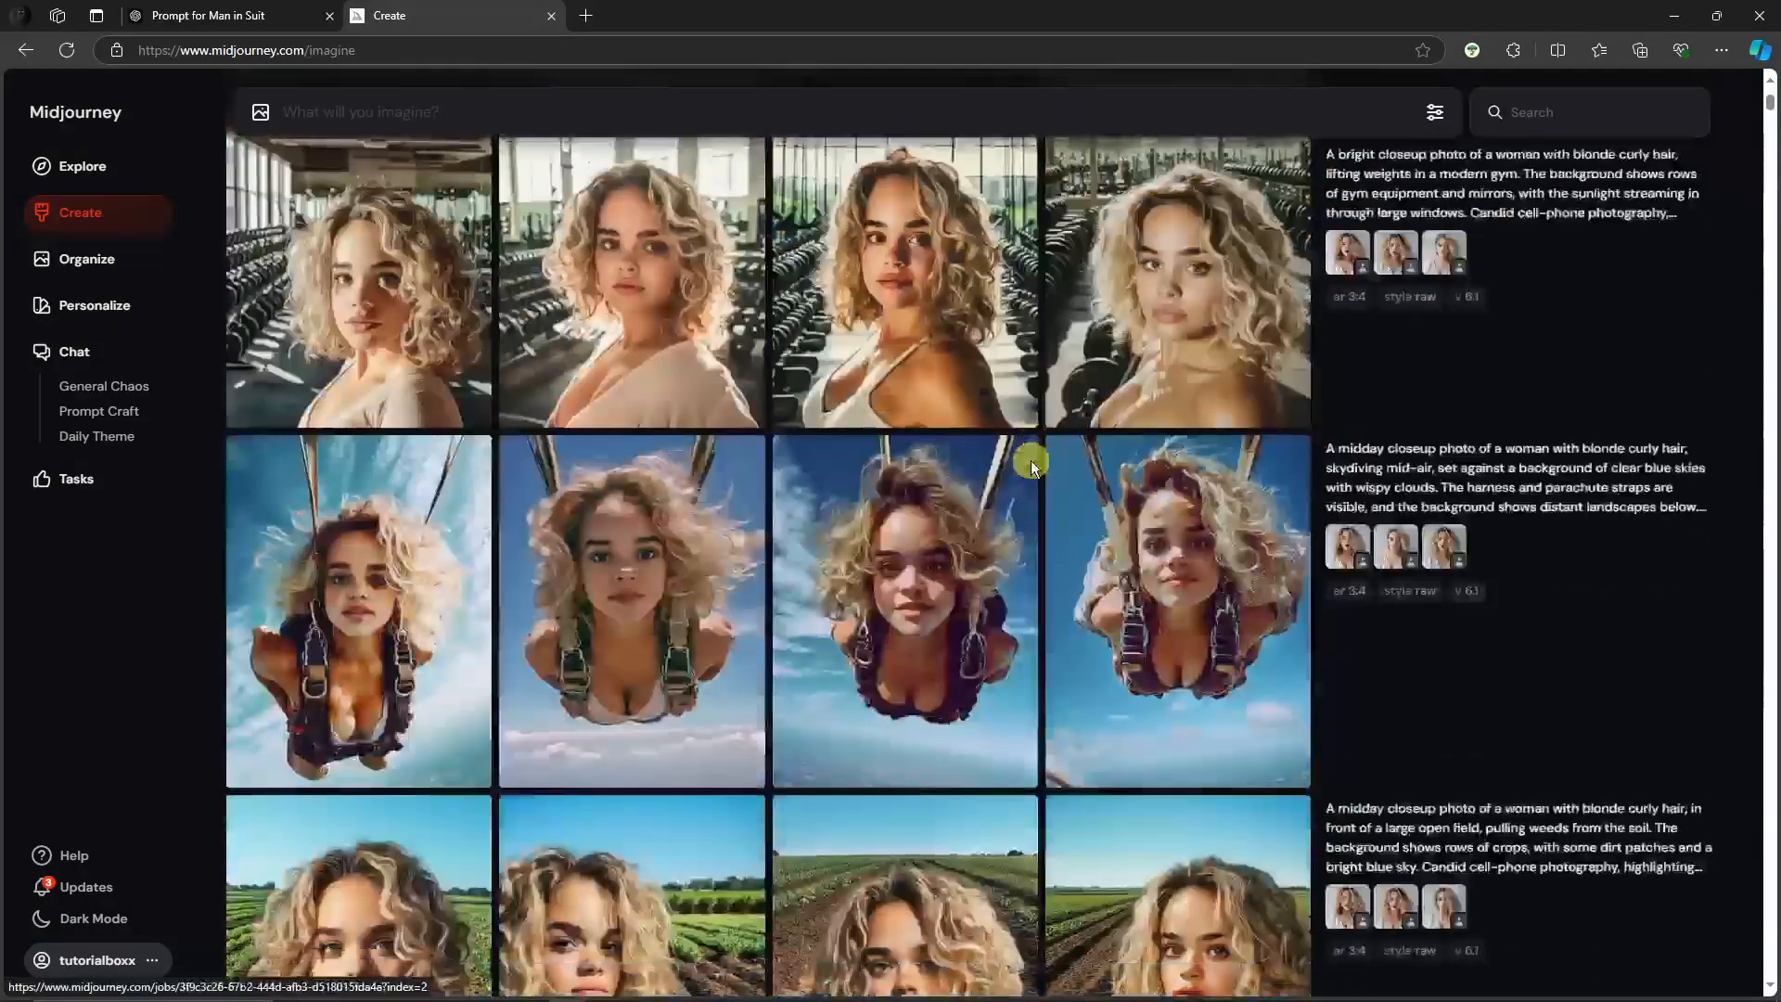
scroll(567, 473, "up", 10)
scroll(568, 473, "down", 10)
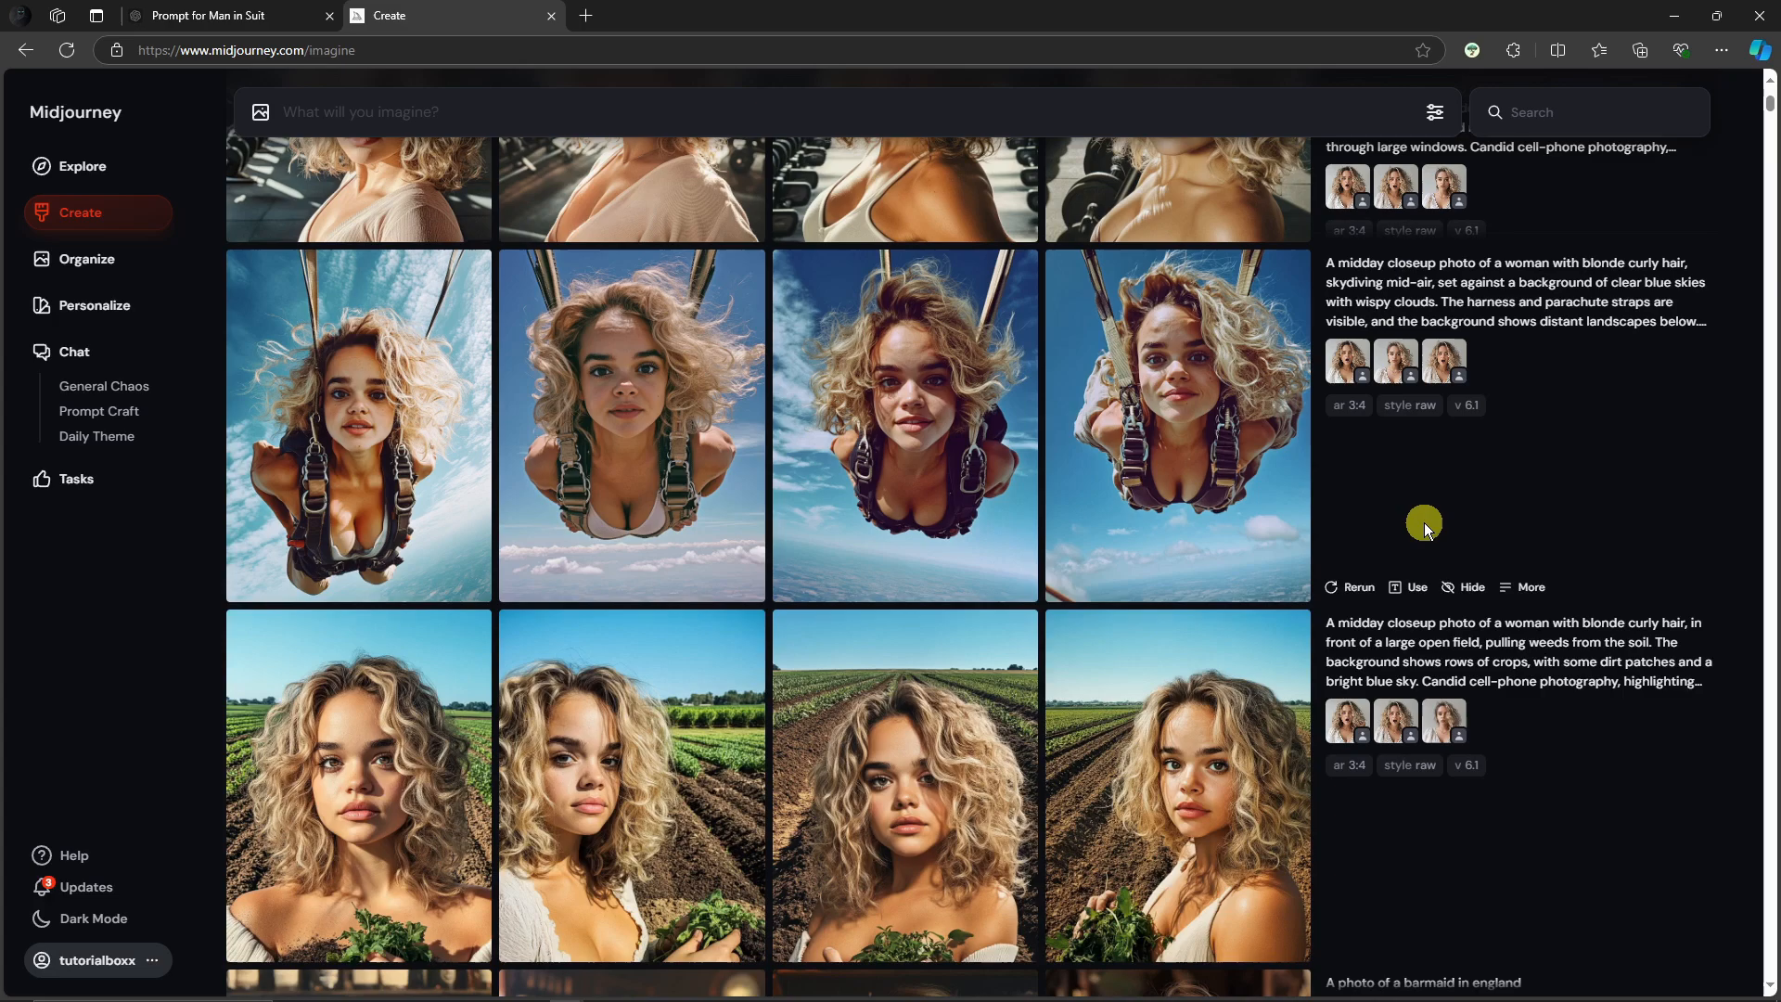
scroll(805, 568, "down", 1)
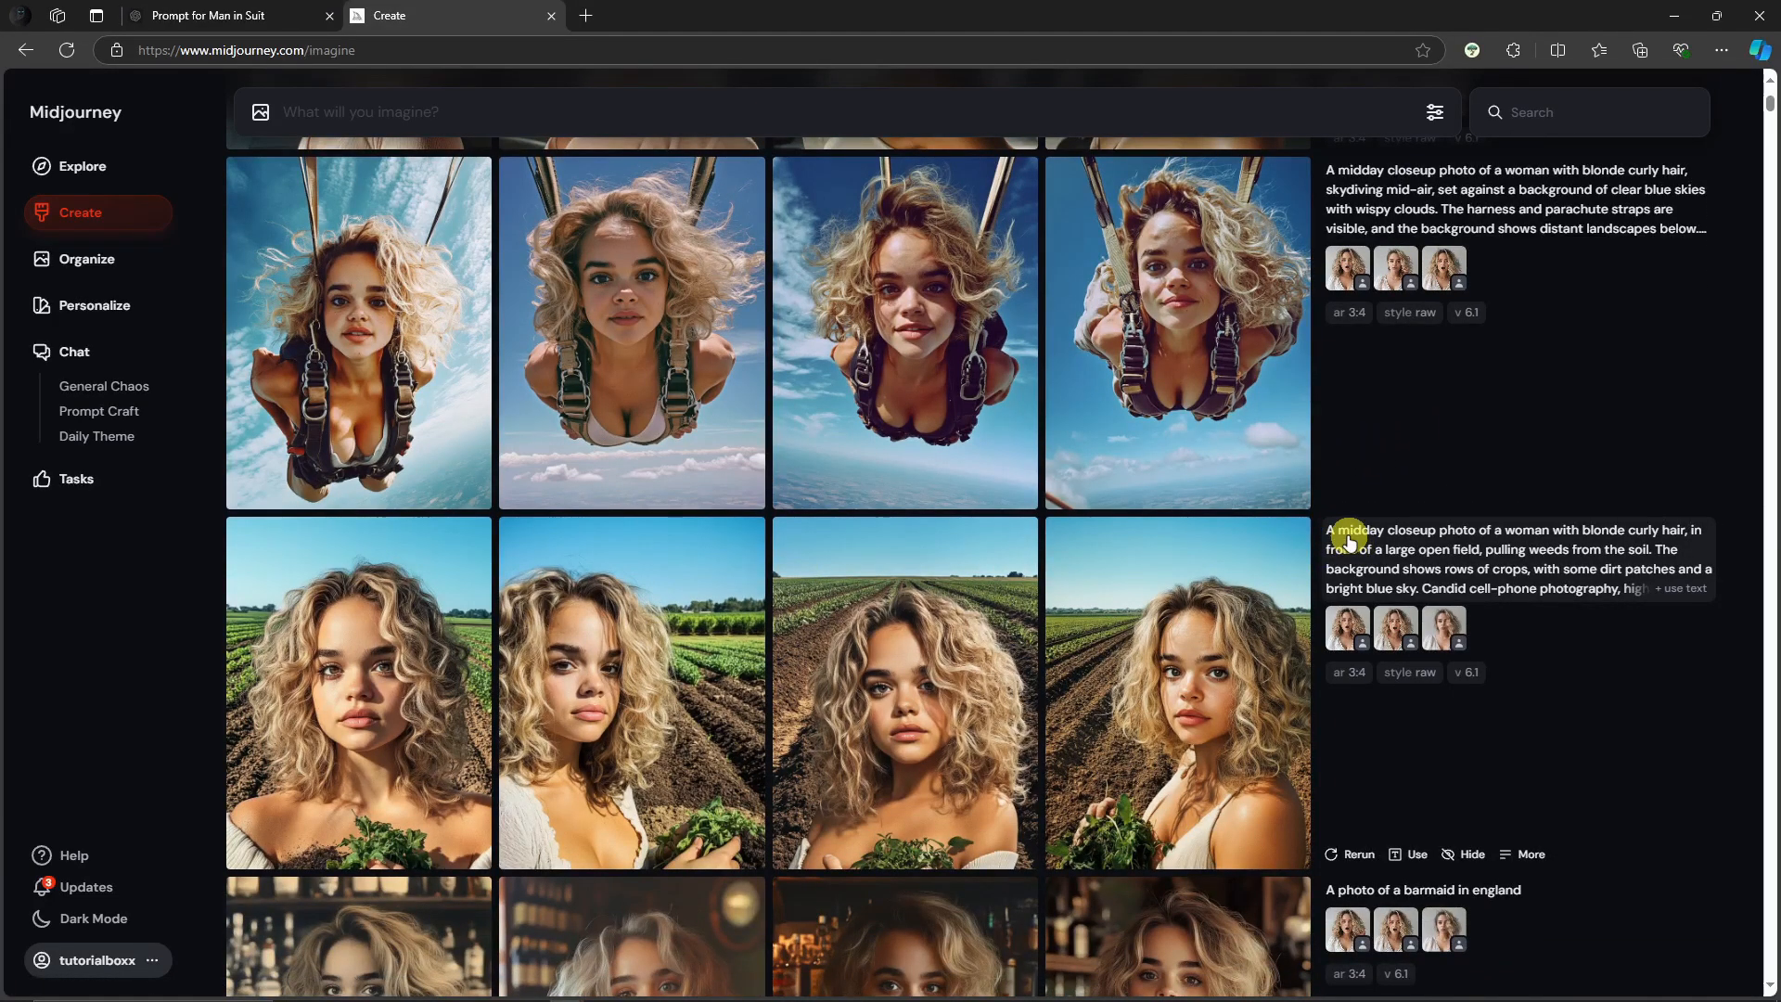
left_click(1447, 547)
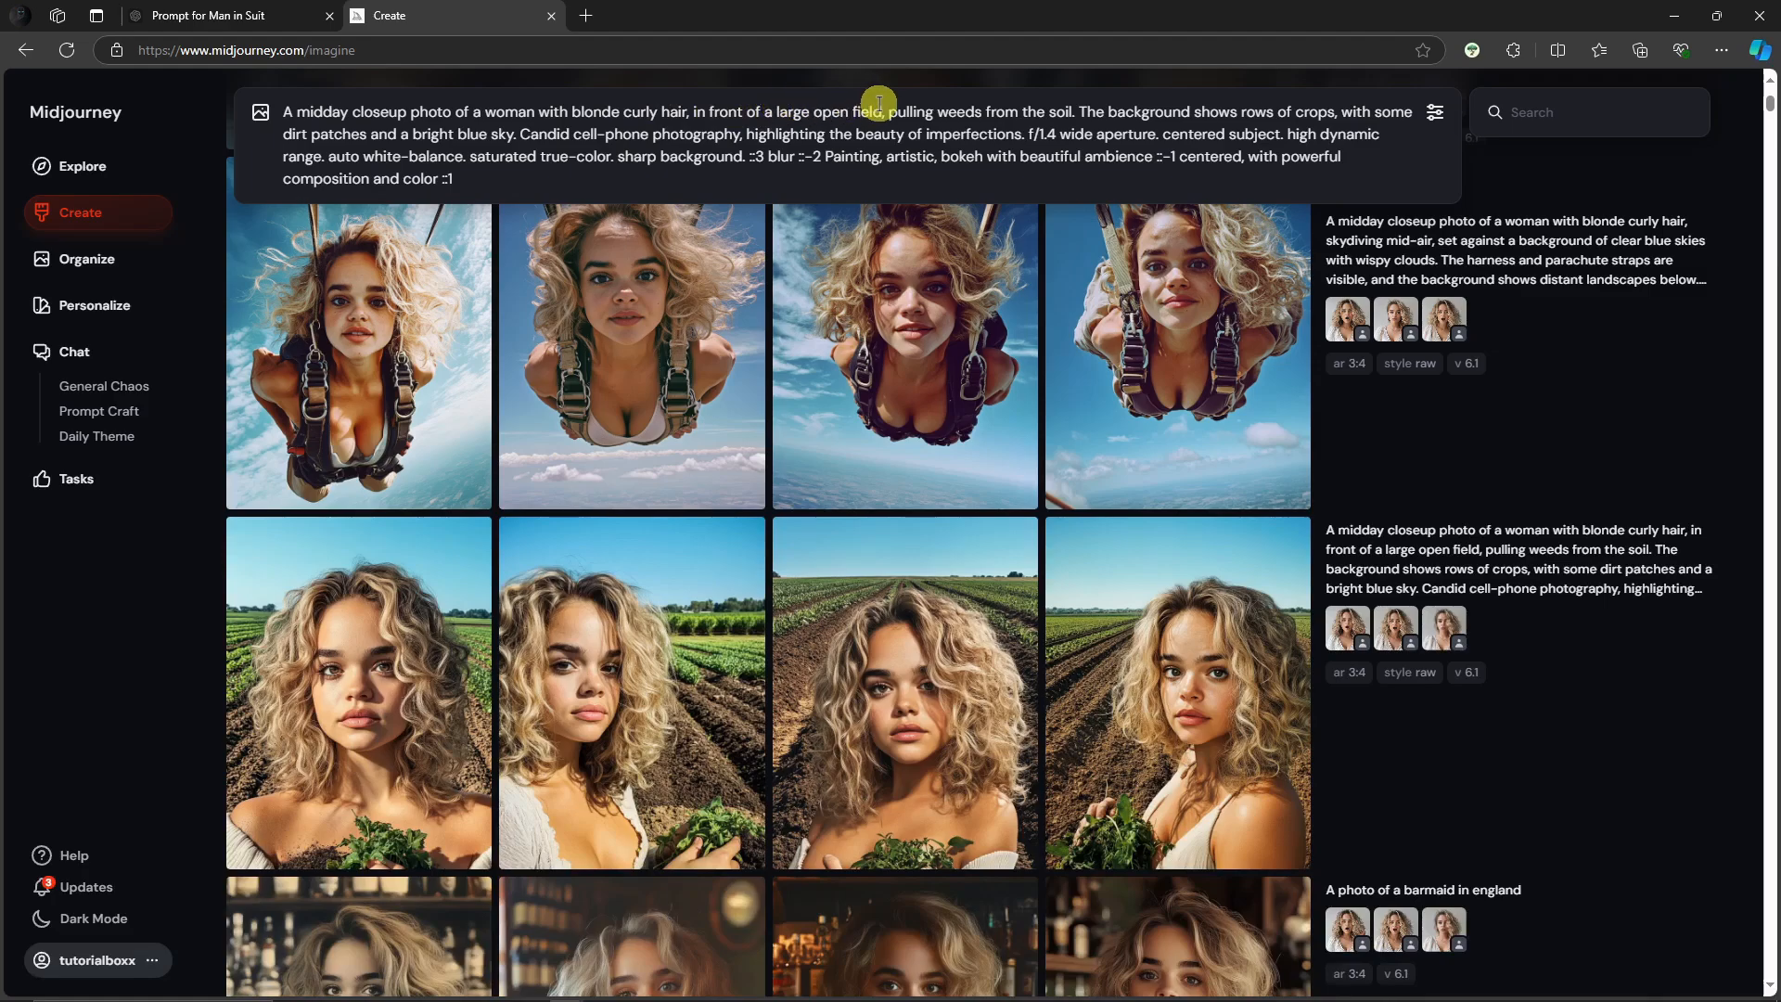
left_click_drag(888, 108, 1070, 110)
left_click(972, 144)
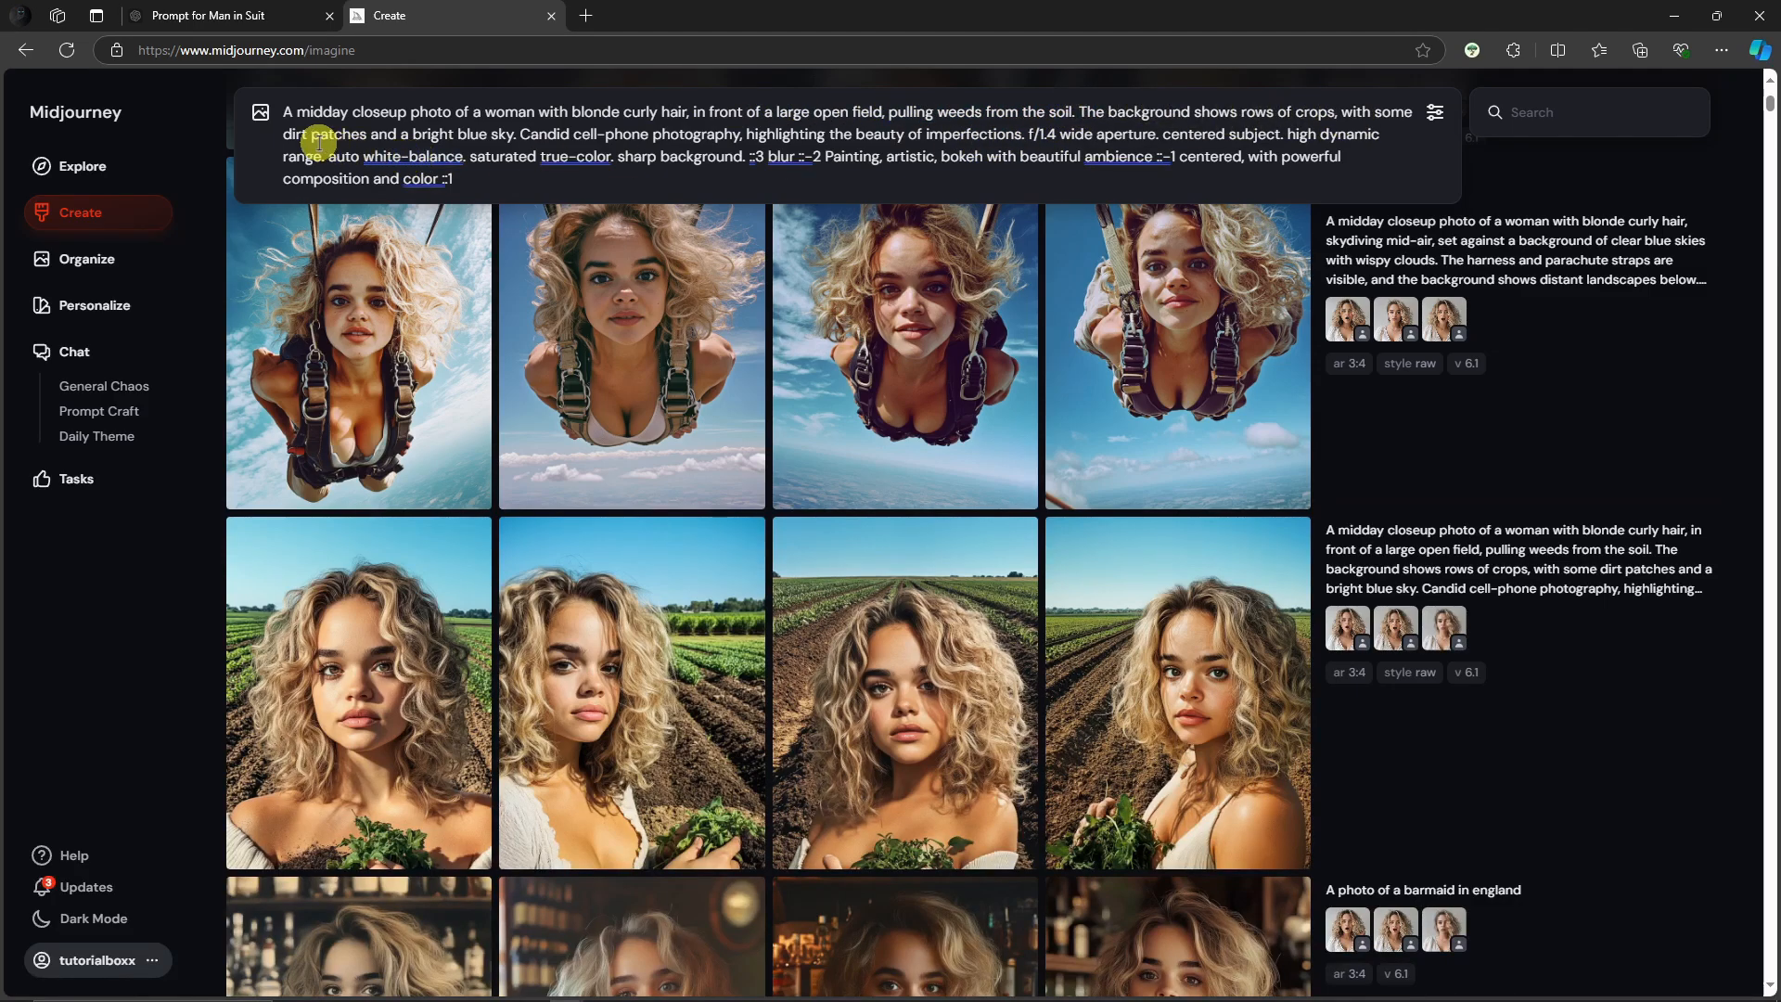
left_click_drag(518, 135, 587, 151)
left_click(551, 136)
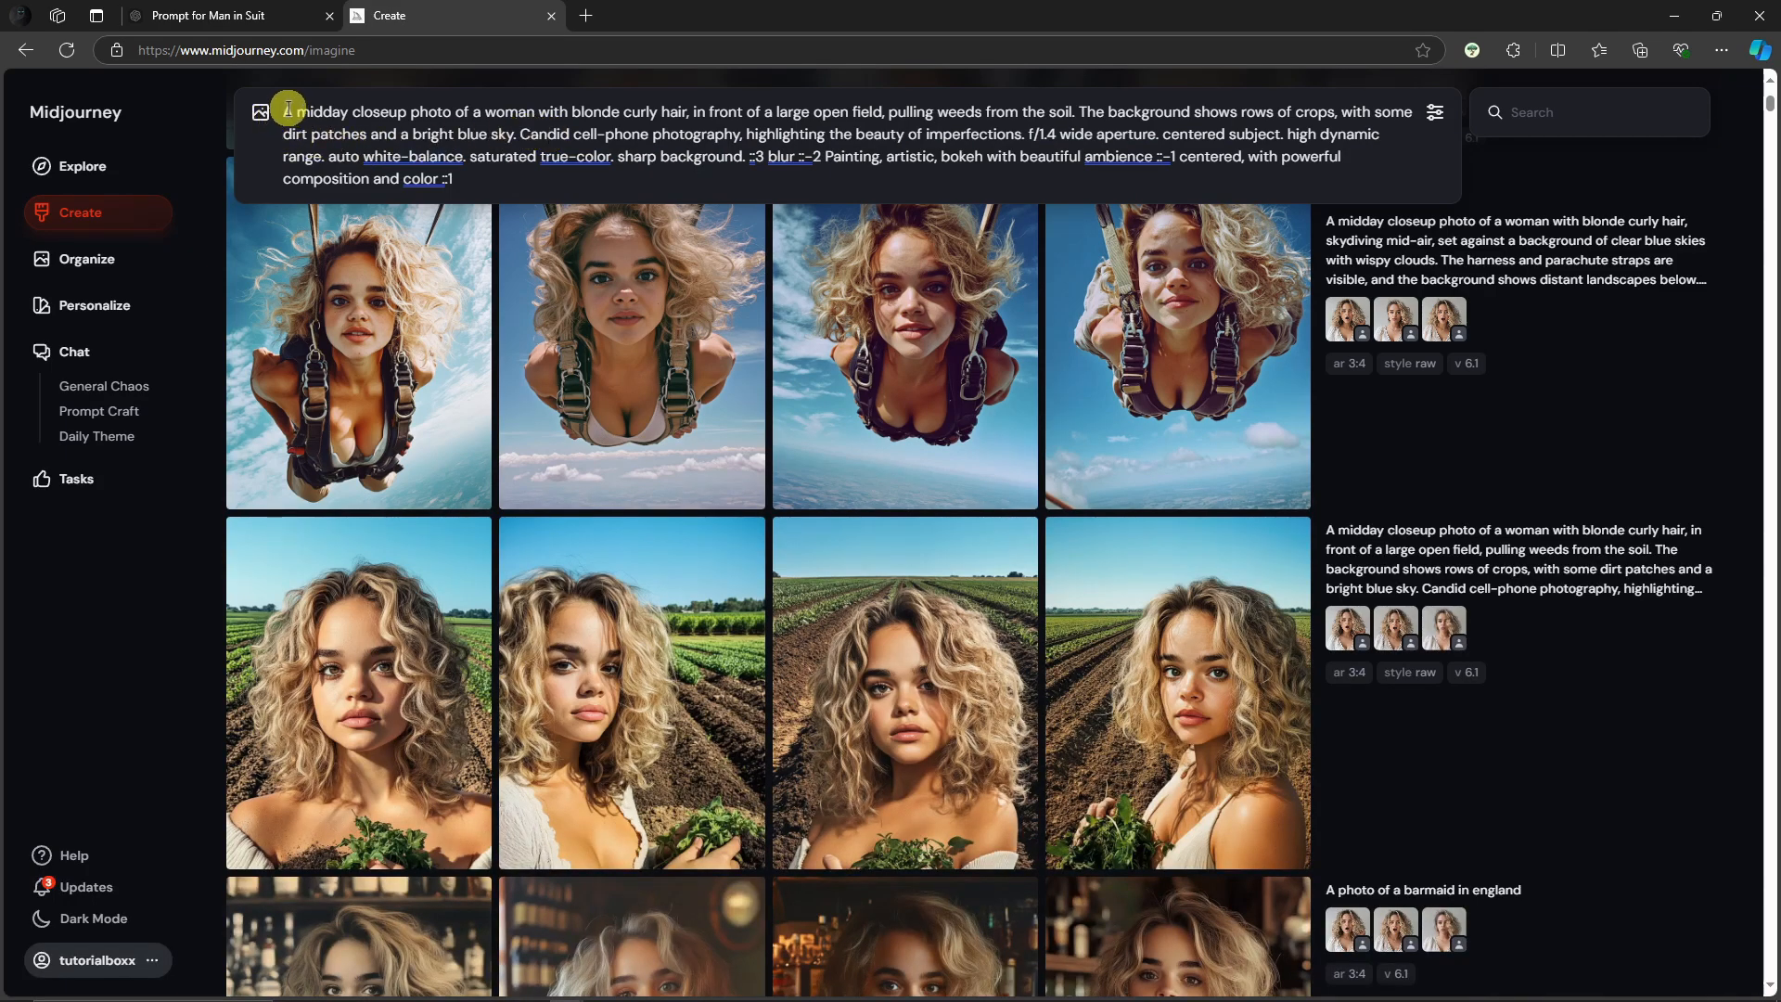
Read the weed-pulling prompt's subject, setting, action and background phrases against its first image and clear the prompt.
left_click_drag(288, 111, 689, 113)
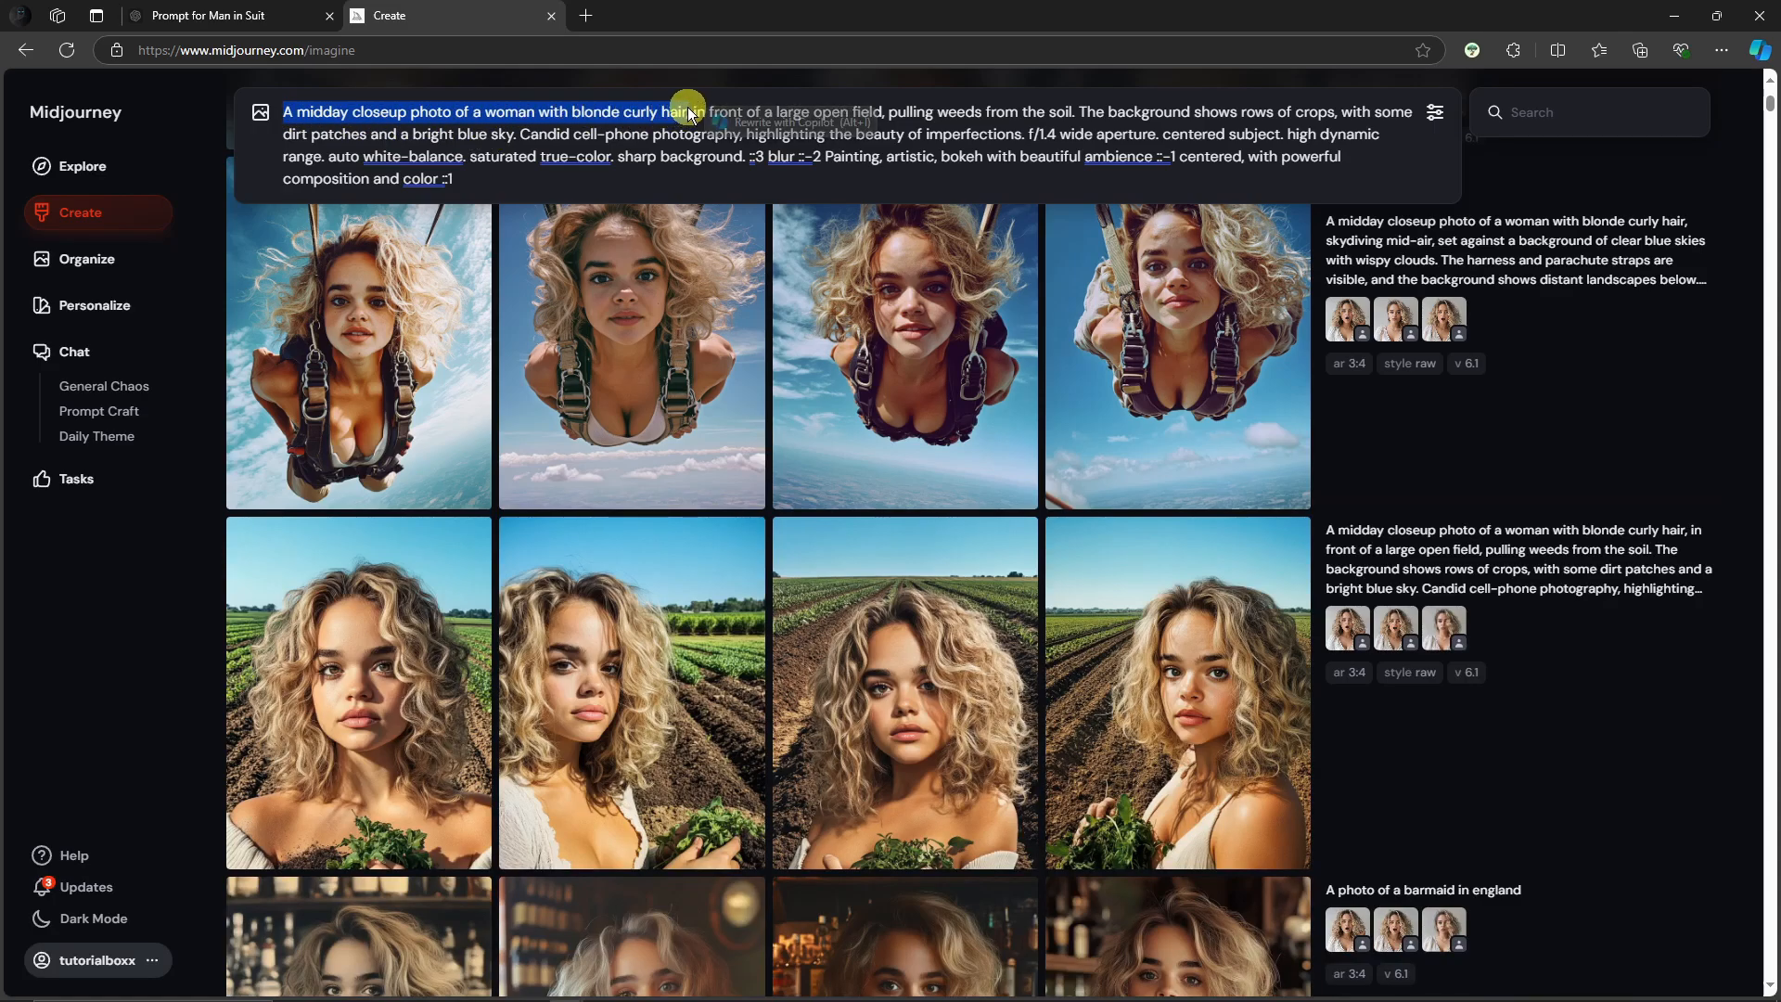
left_click(994, 113)
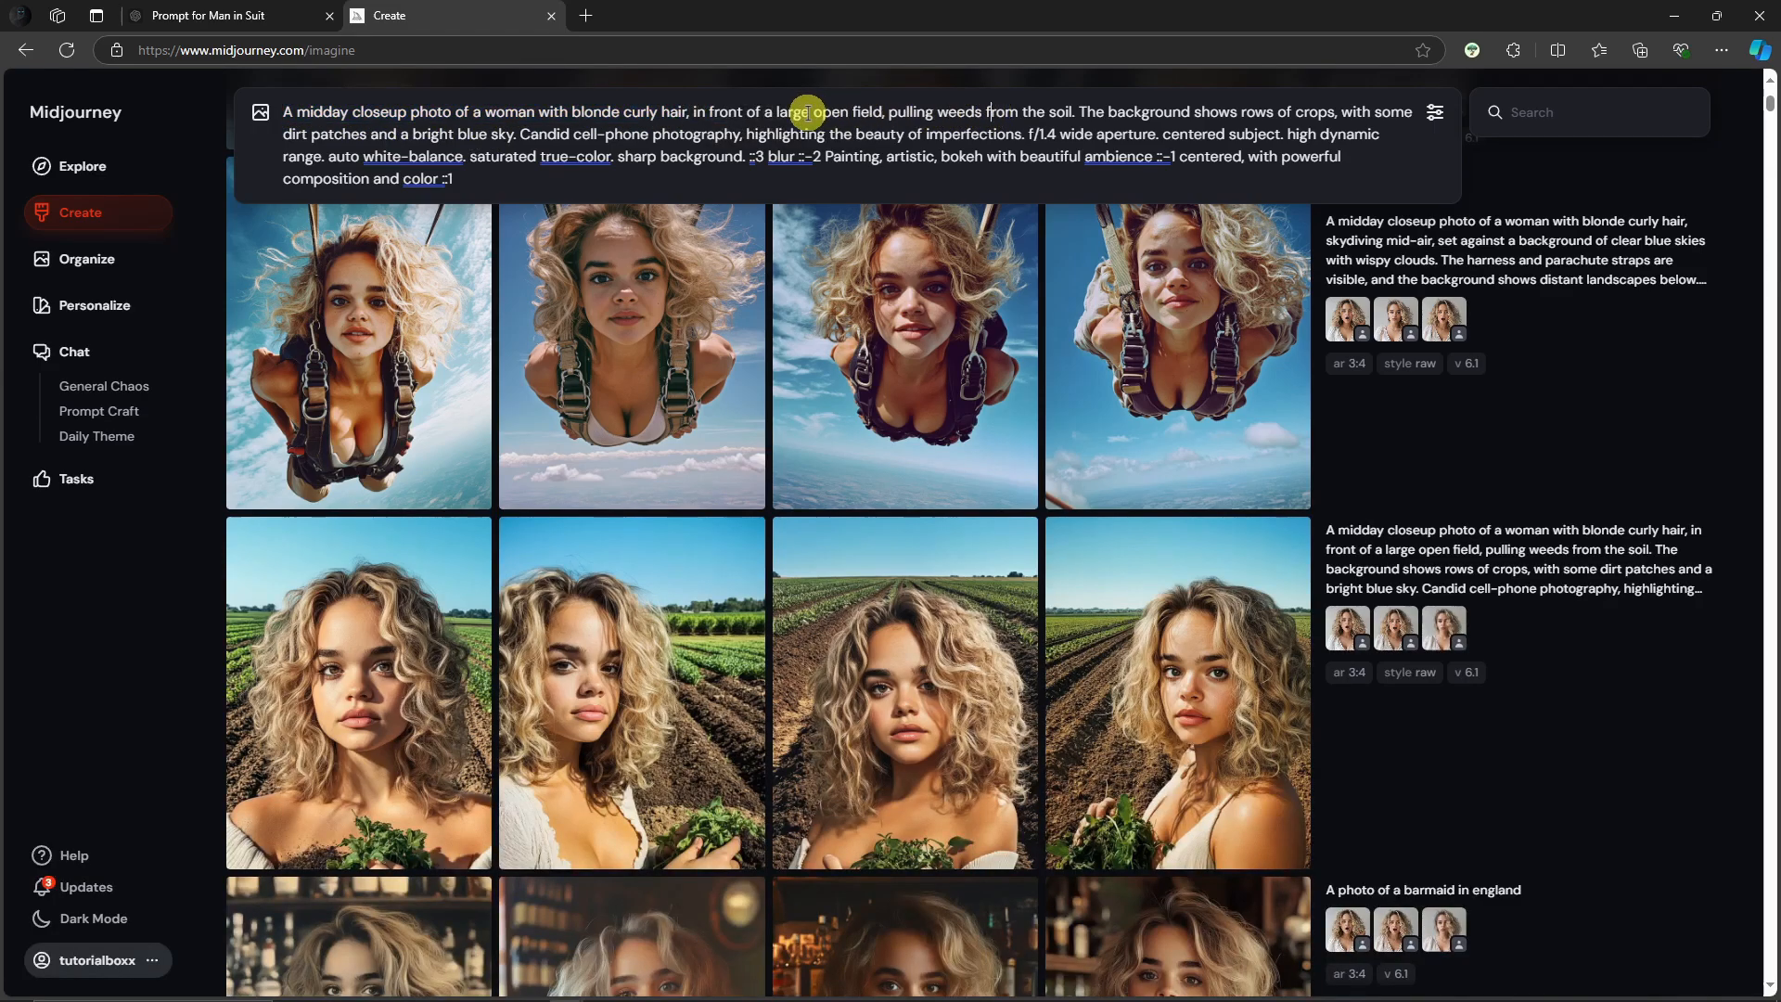
left_click_drag(707, 112, 883, 114)
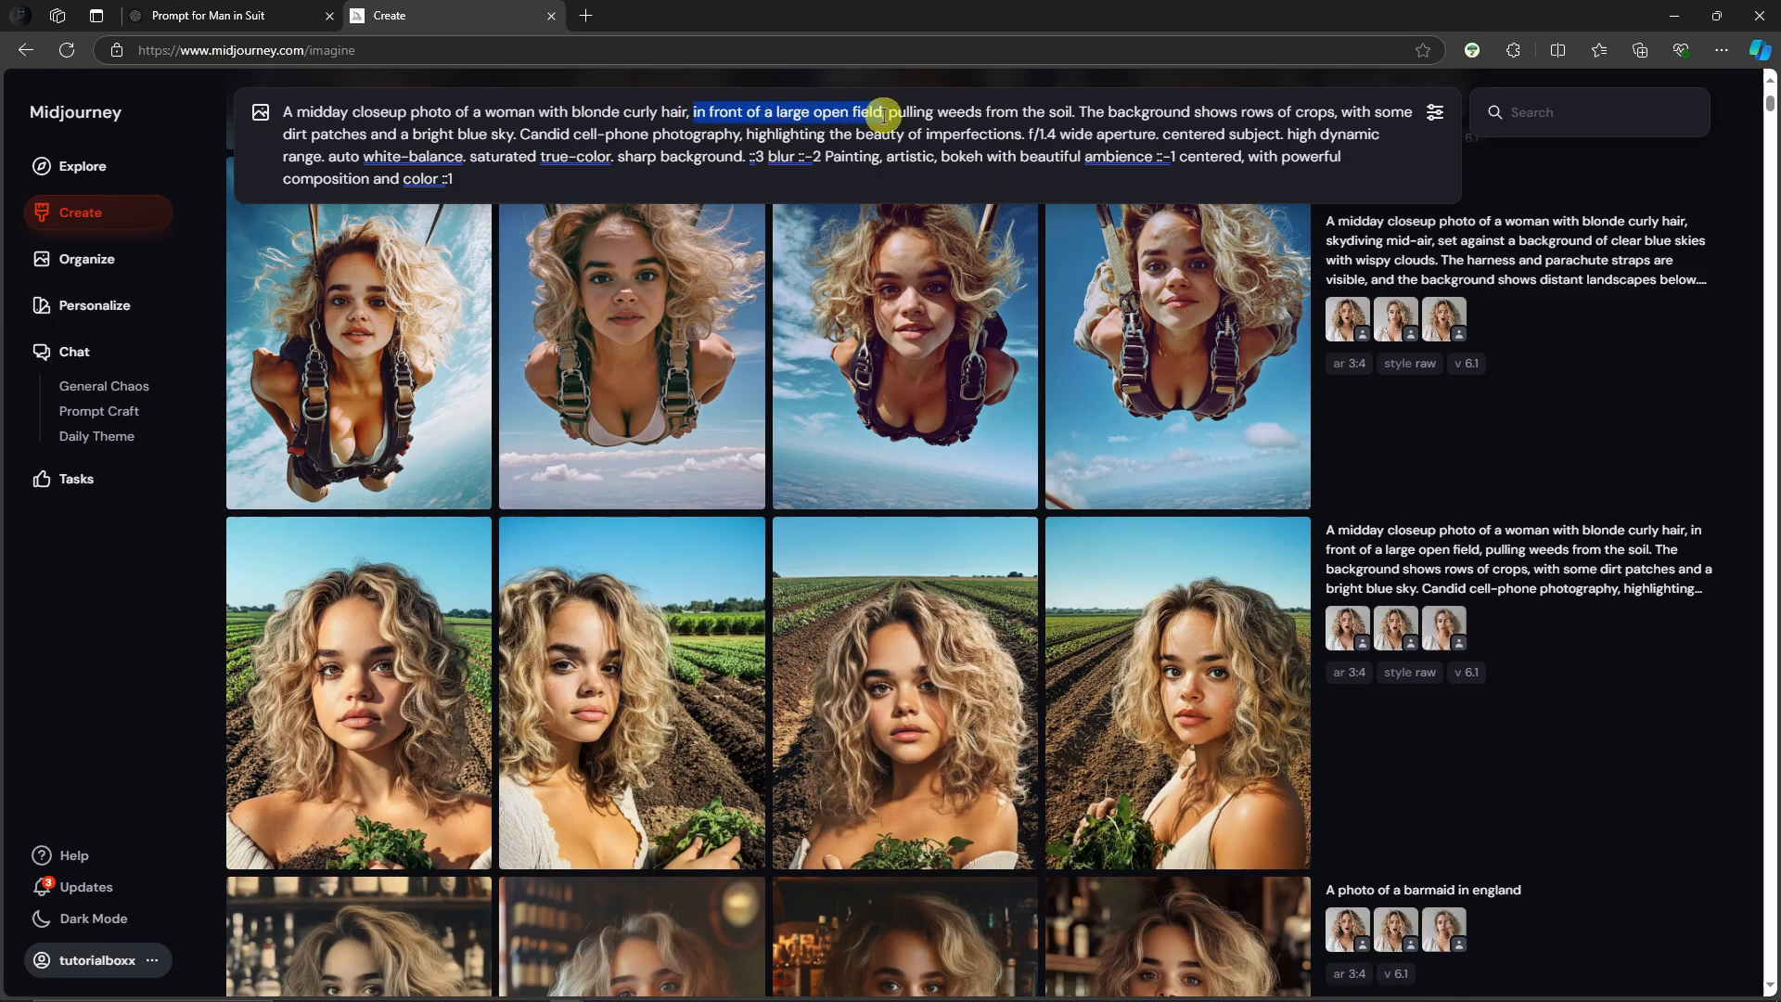
left_click(800, 119)
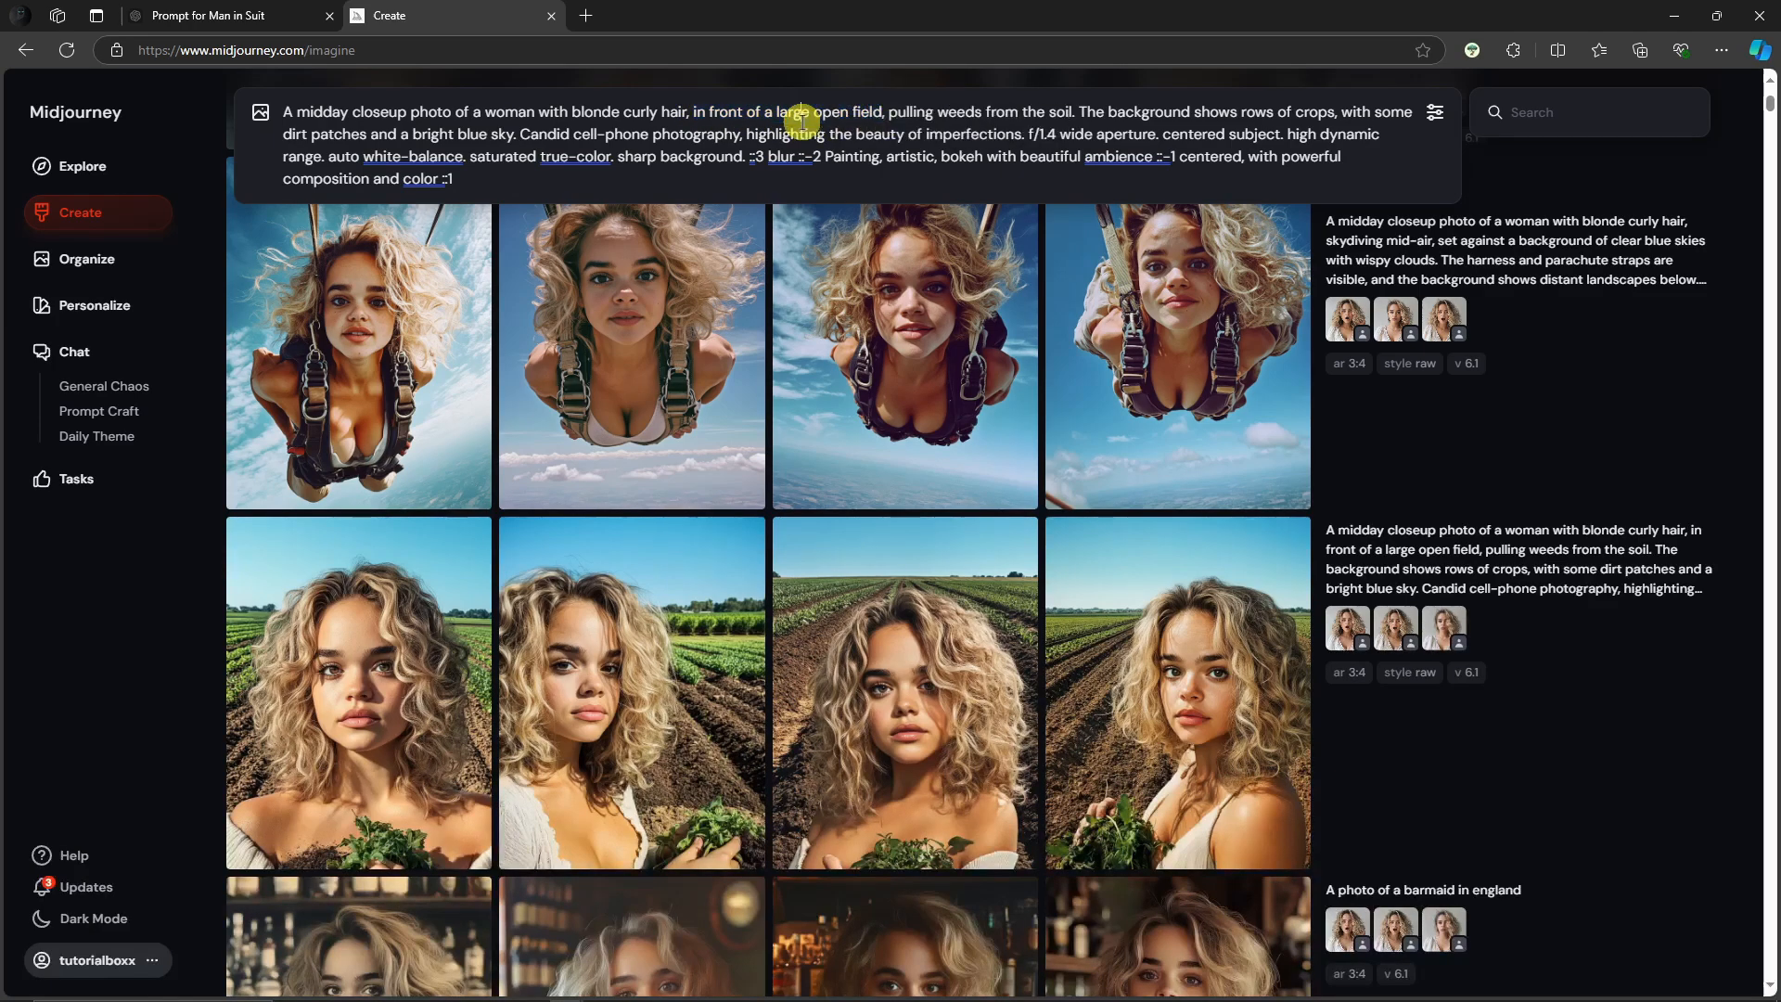
left_click_drag(889, 109, 1336, 112)
left_click(1192, 109)
left_click_drag(285, 133, 733, 134)
left_click(408, 607)
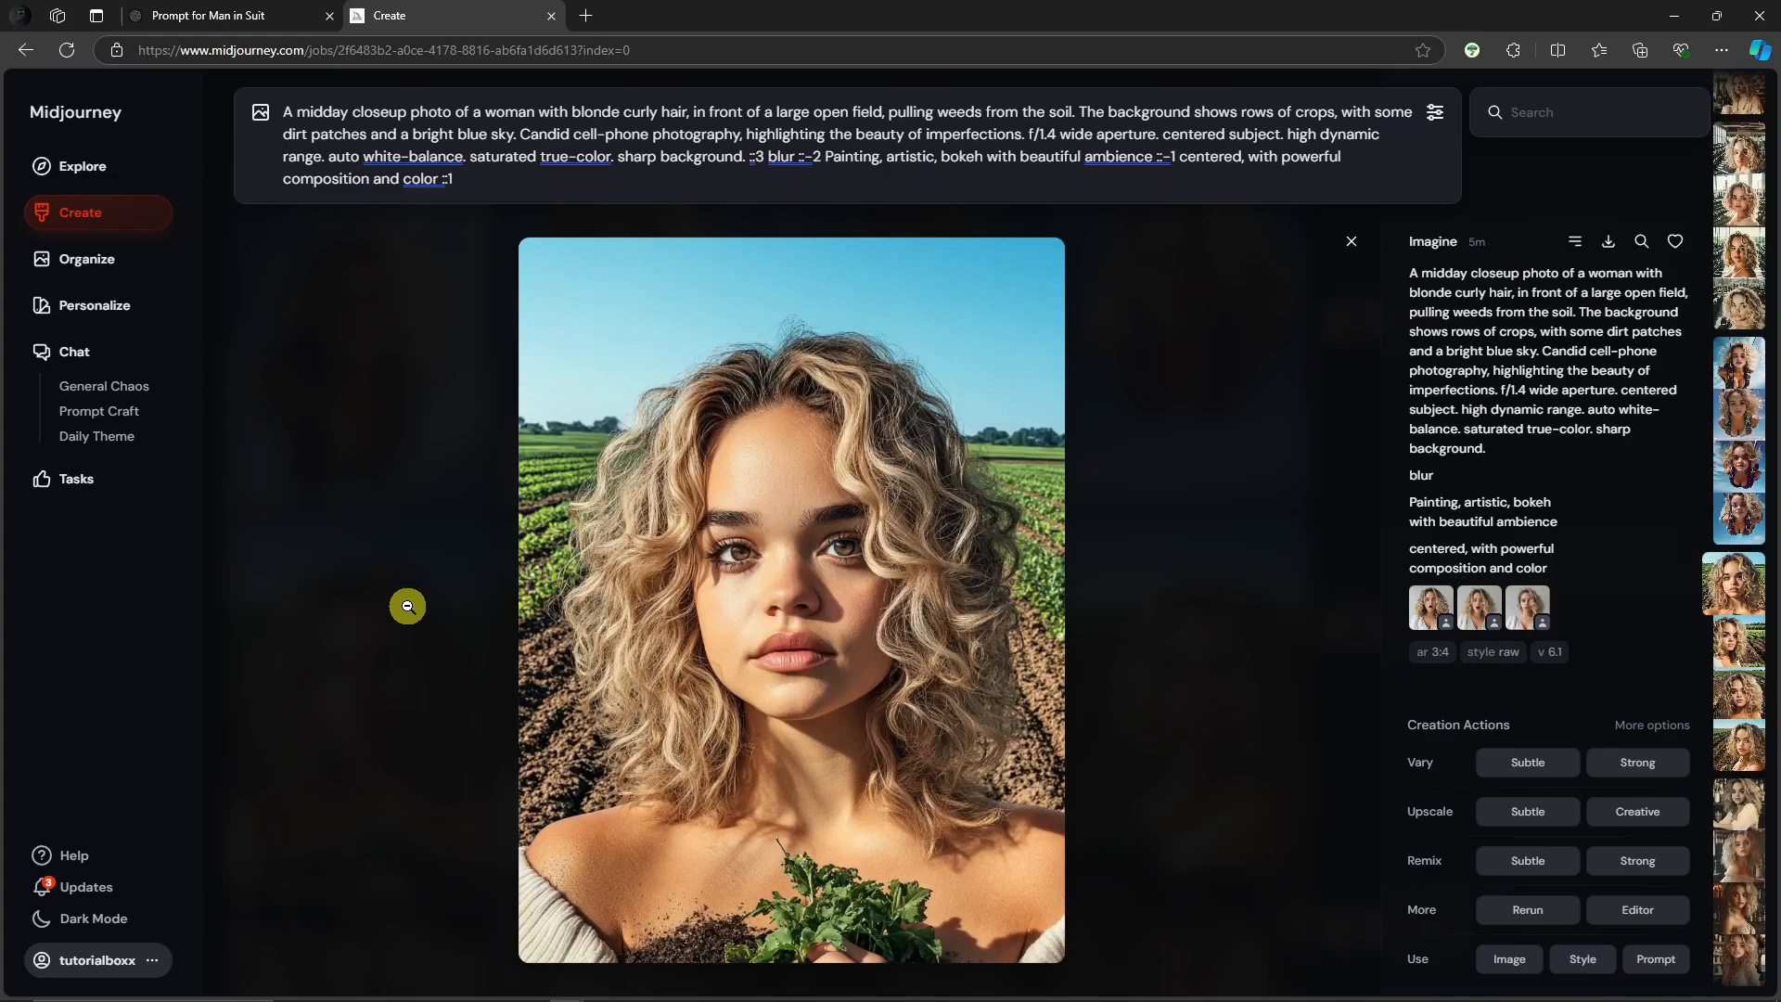
left_click(408, 607)
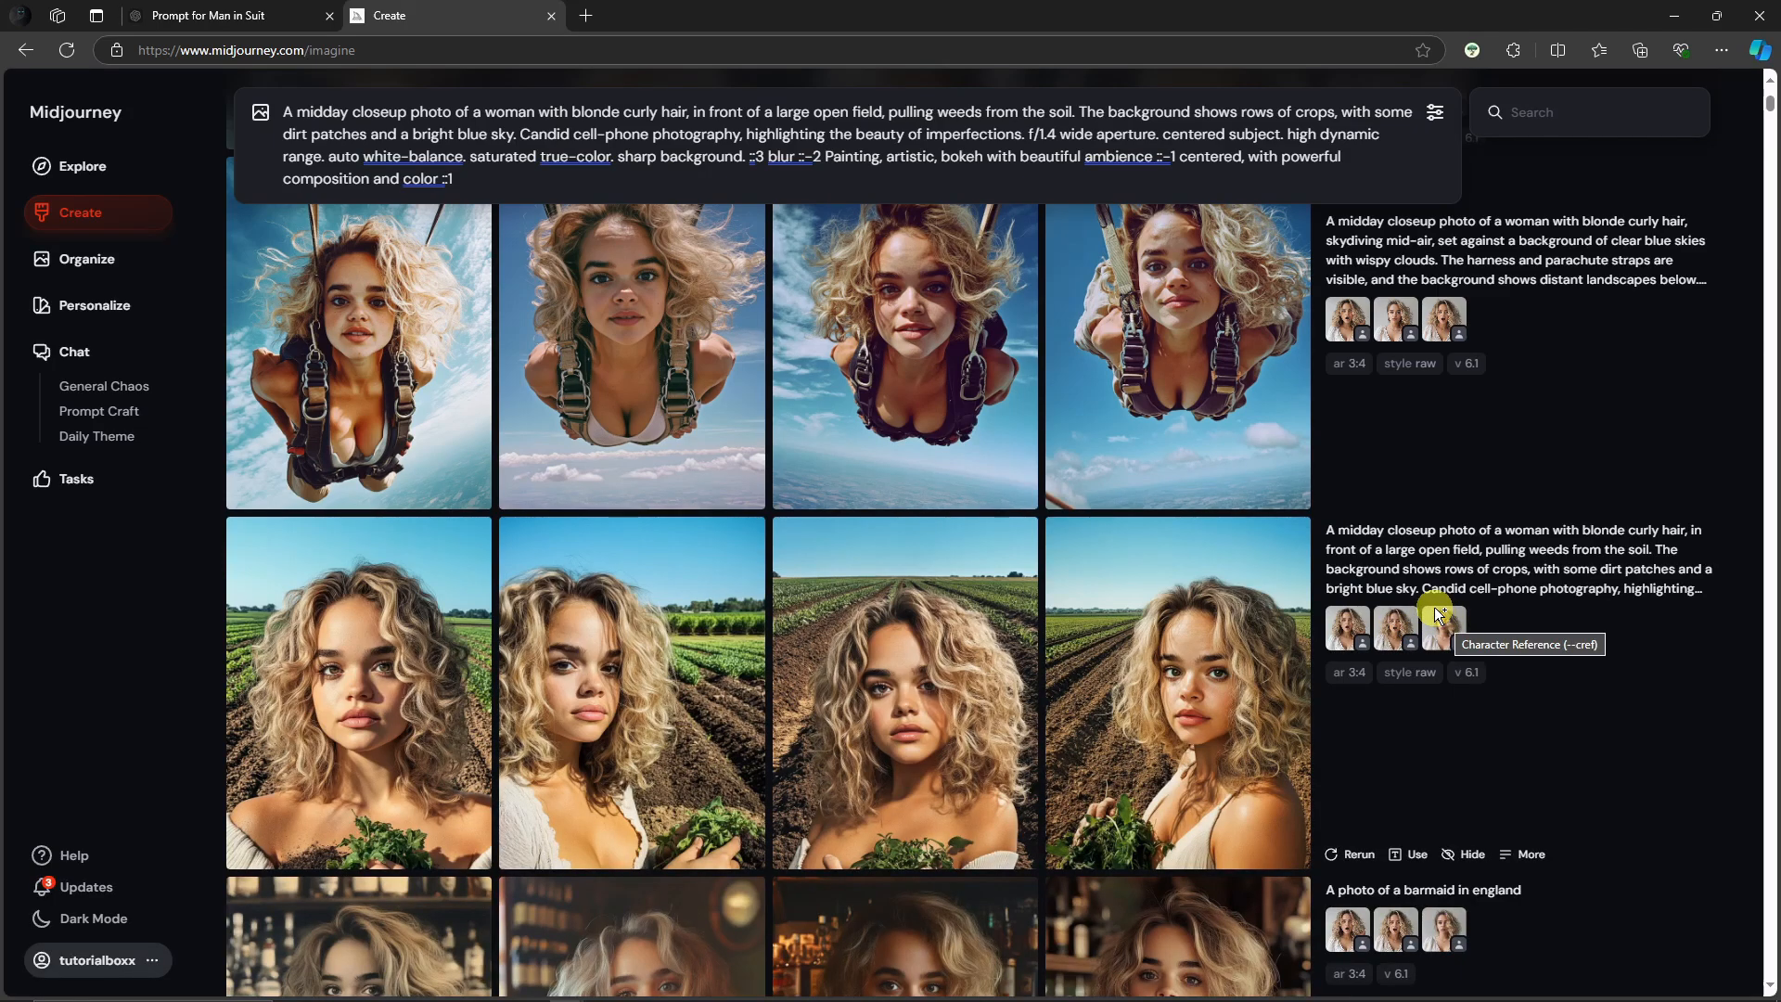
triple_click(575, 175)
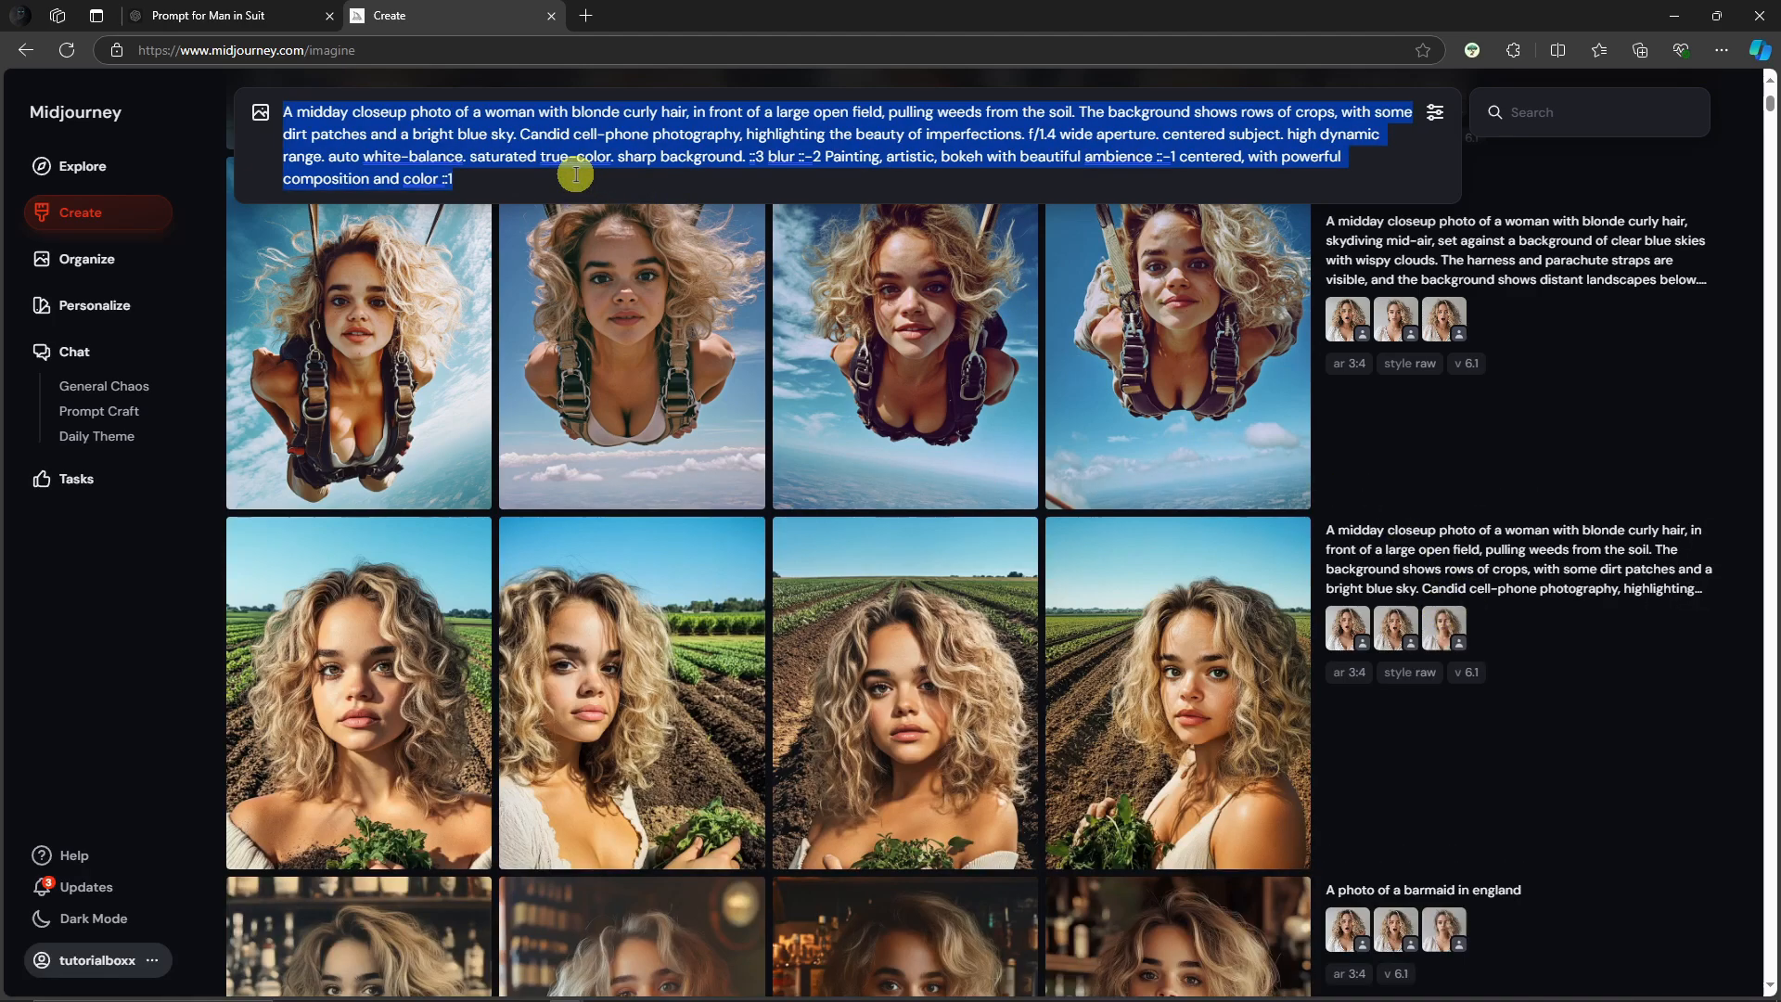
key("BackSpace")
Reuse the "A photo of a barmaid in england" prompt from the feed to check its wording, and clear it again.
scroll(1058, 561, "down", 6)
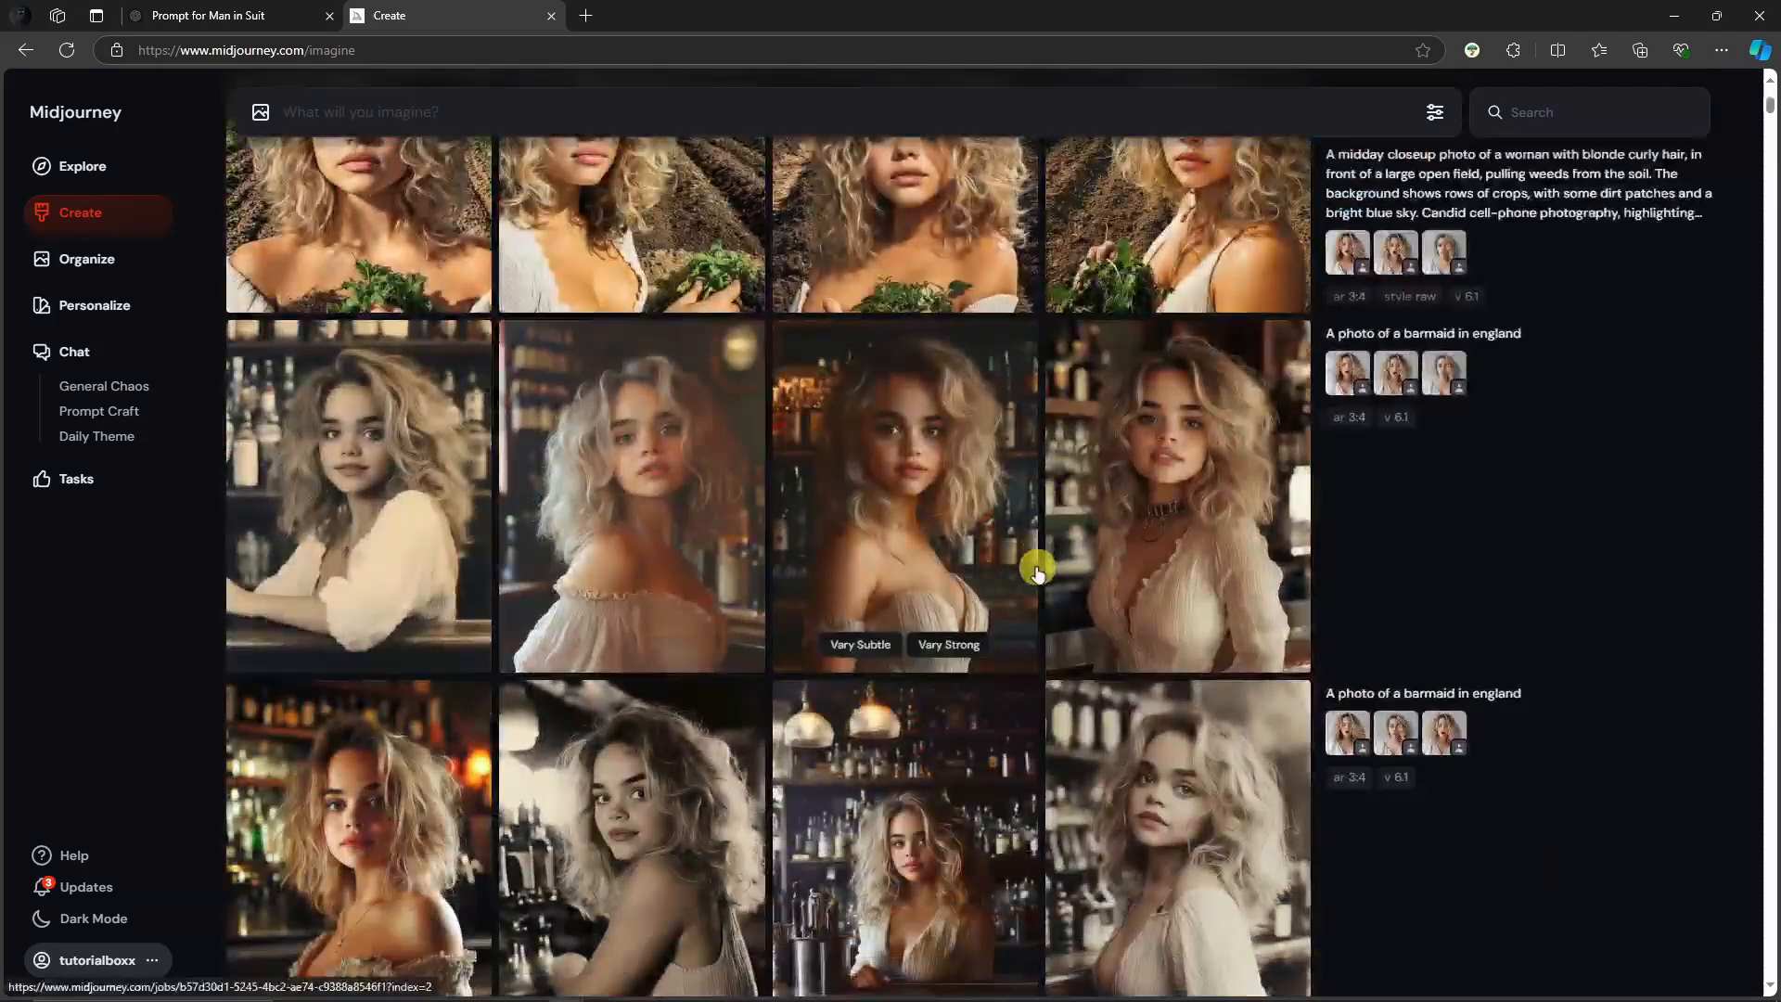
scroll(1035, 570, "down", 3)
scroll(847, 601, "up", 4)
scroll(846, 608, "down", 1)
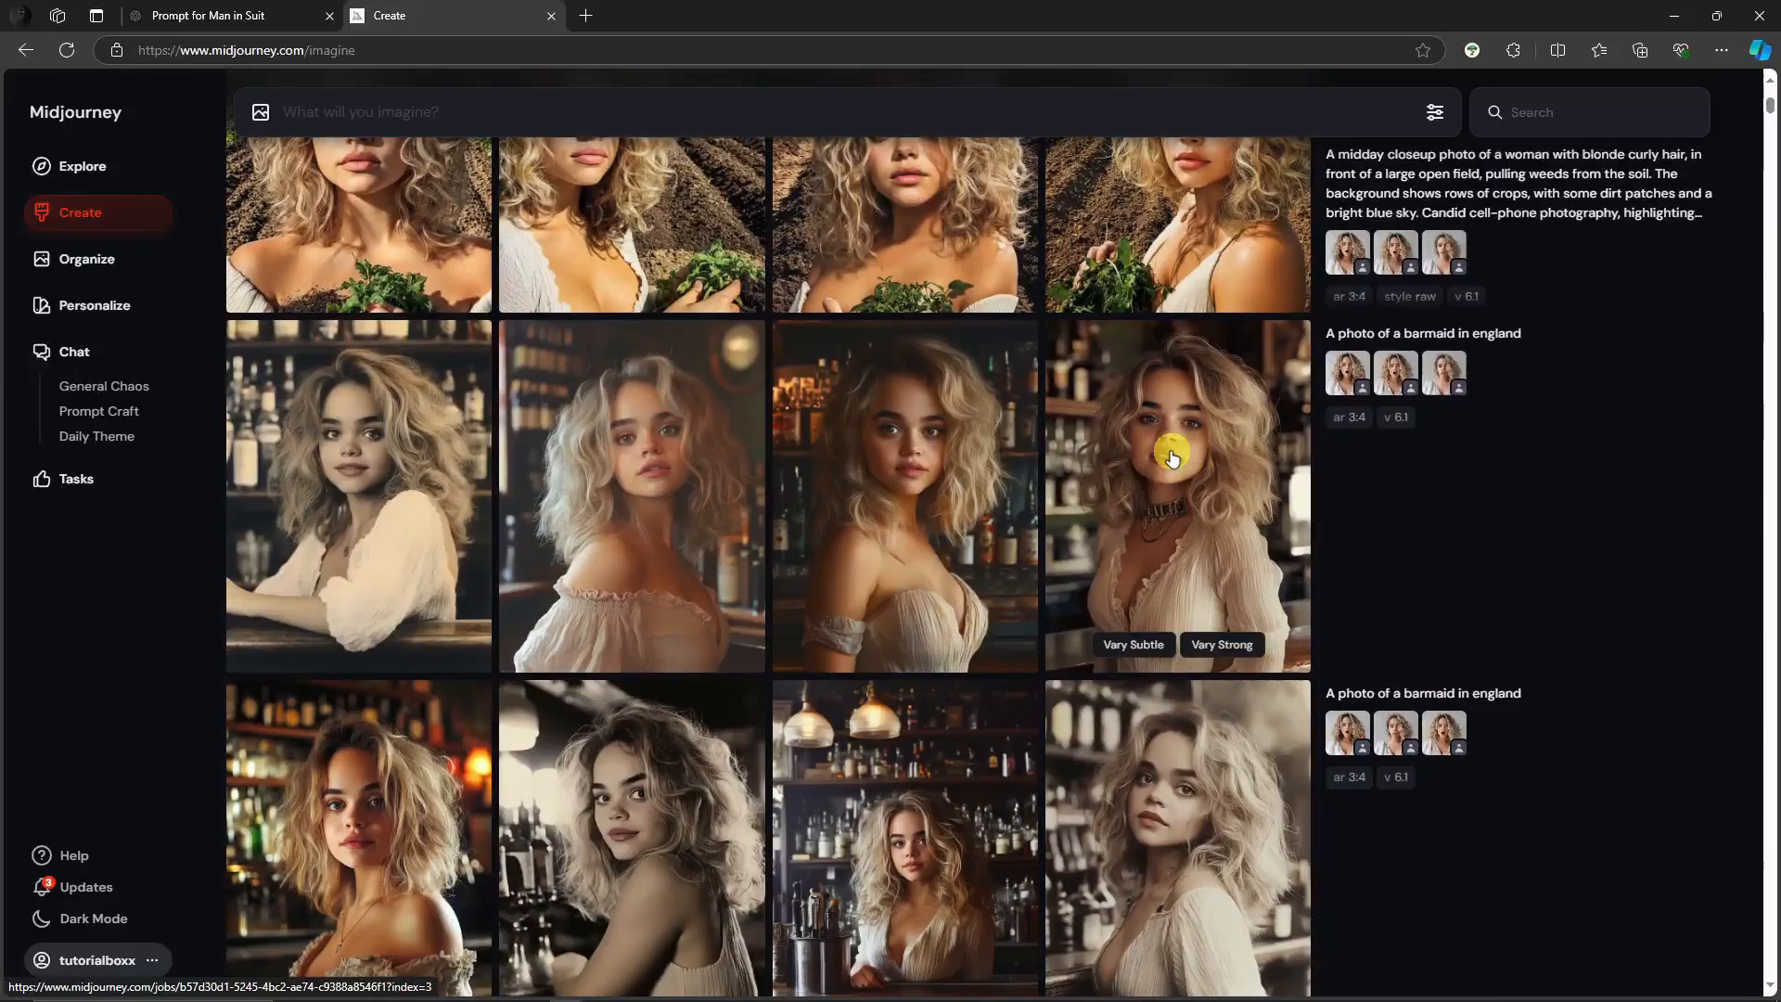
left_click(1420, 343)
left_click_drag(502, 111, 257, 109)
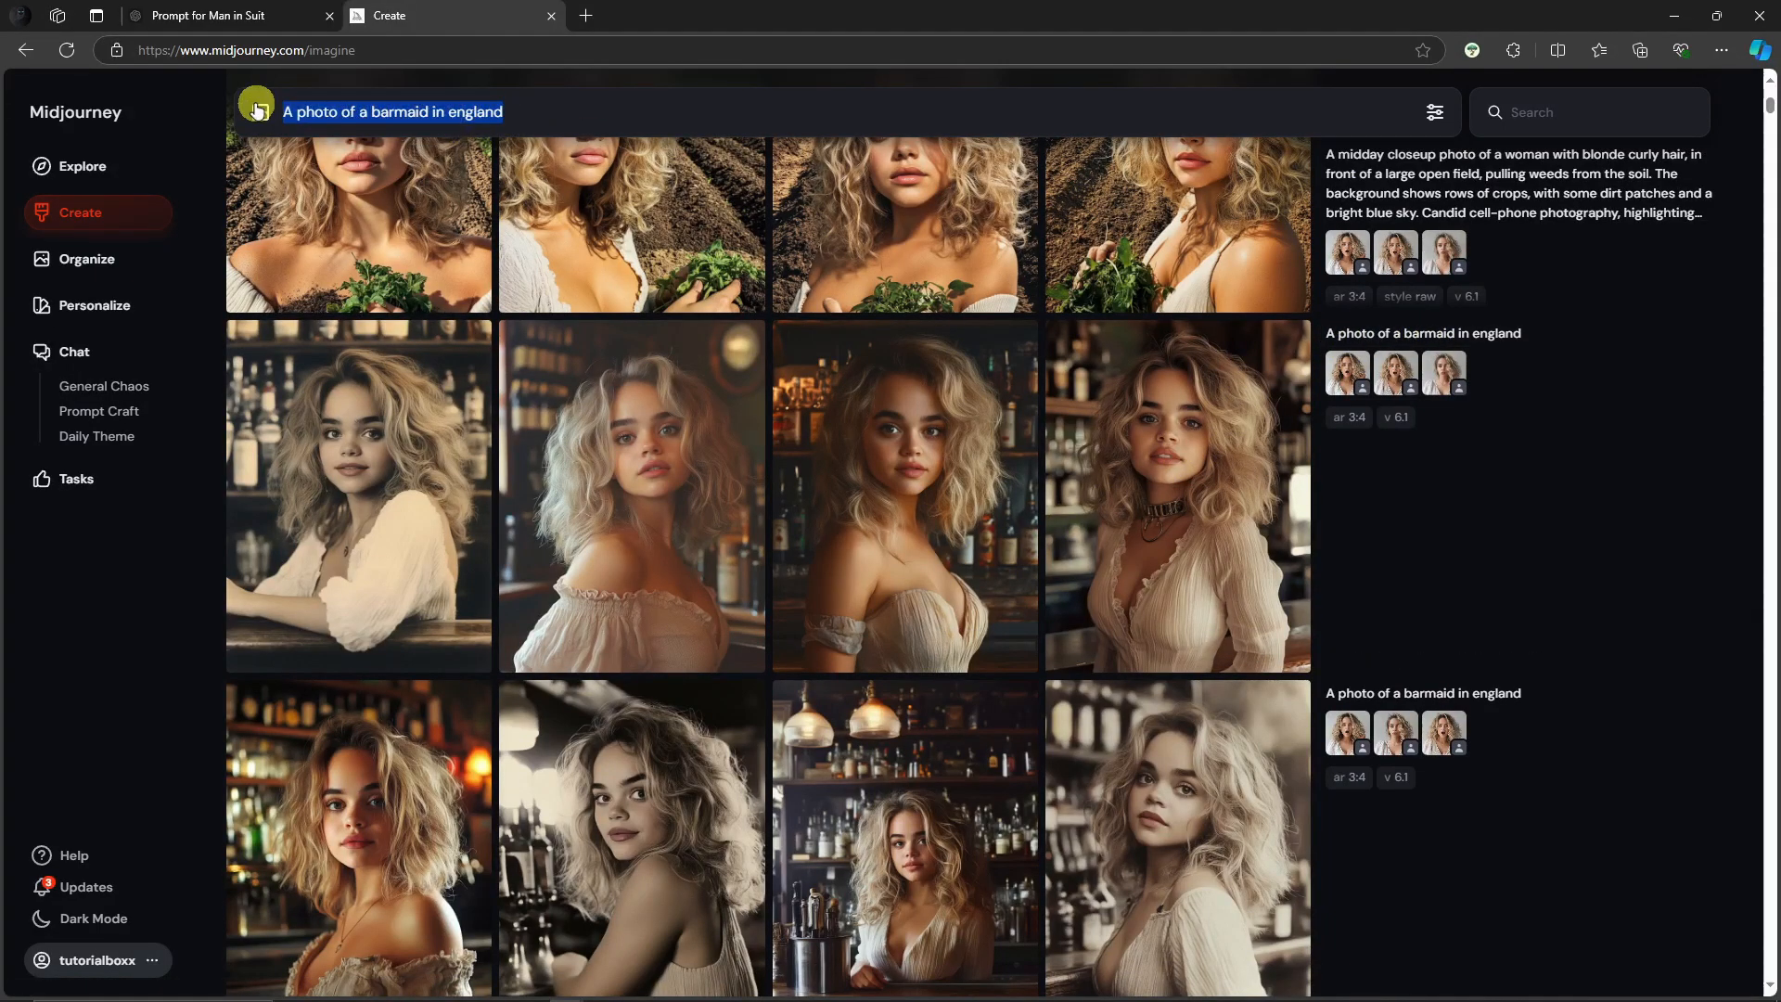
key("BackSpace")
Examine the first barmaid set's images at full size for consistency of the character.
left_click(417, 437)
key("Right")
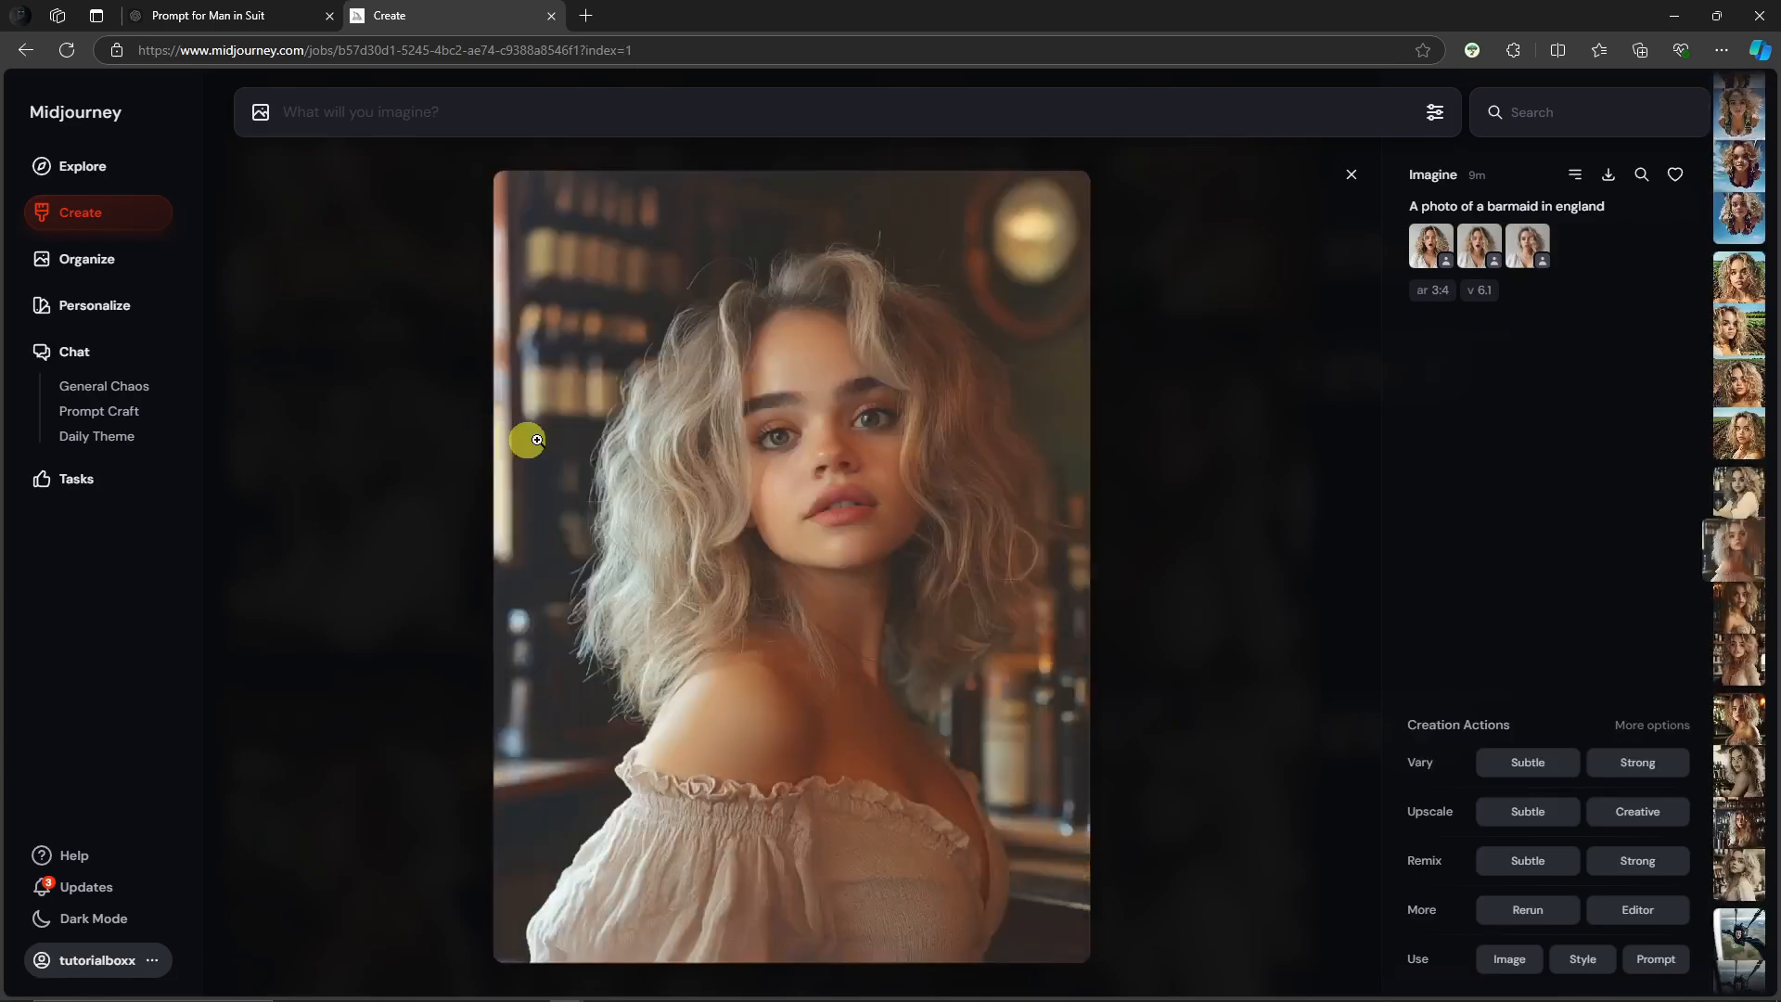
key("Right")
left_click(1351, 175)
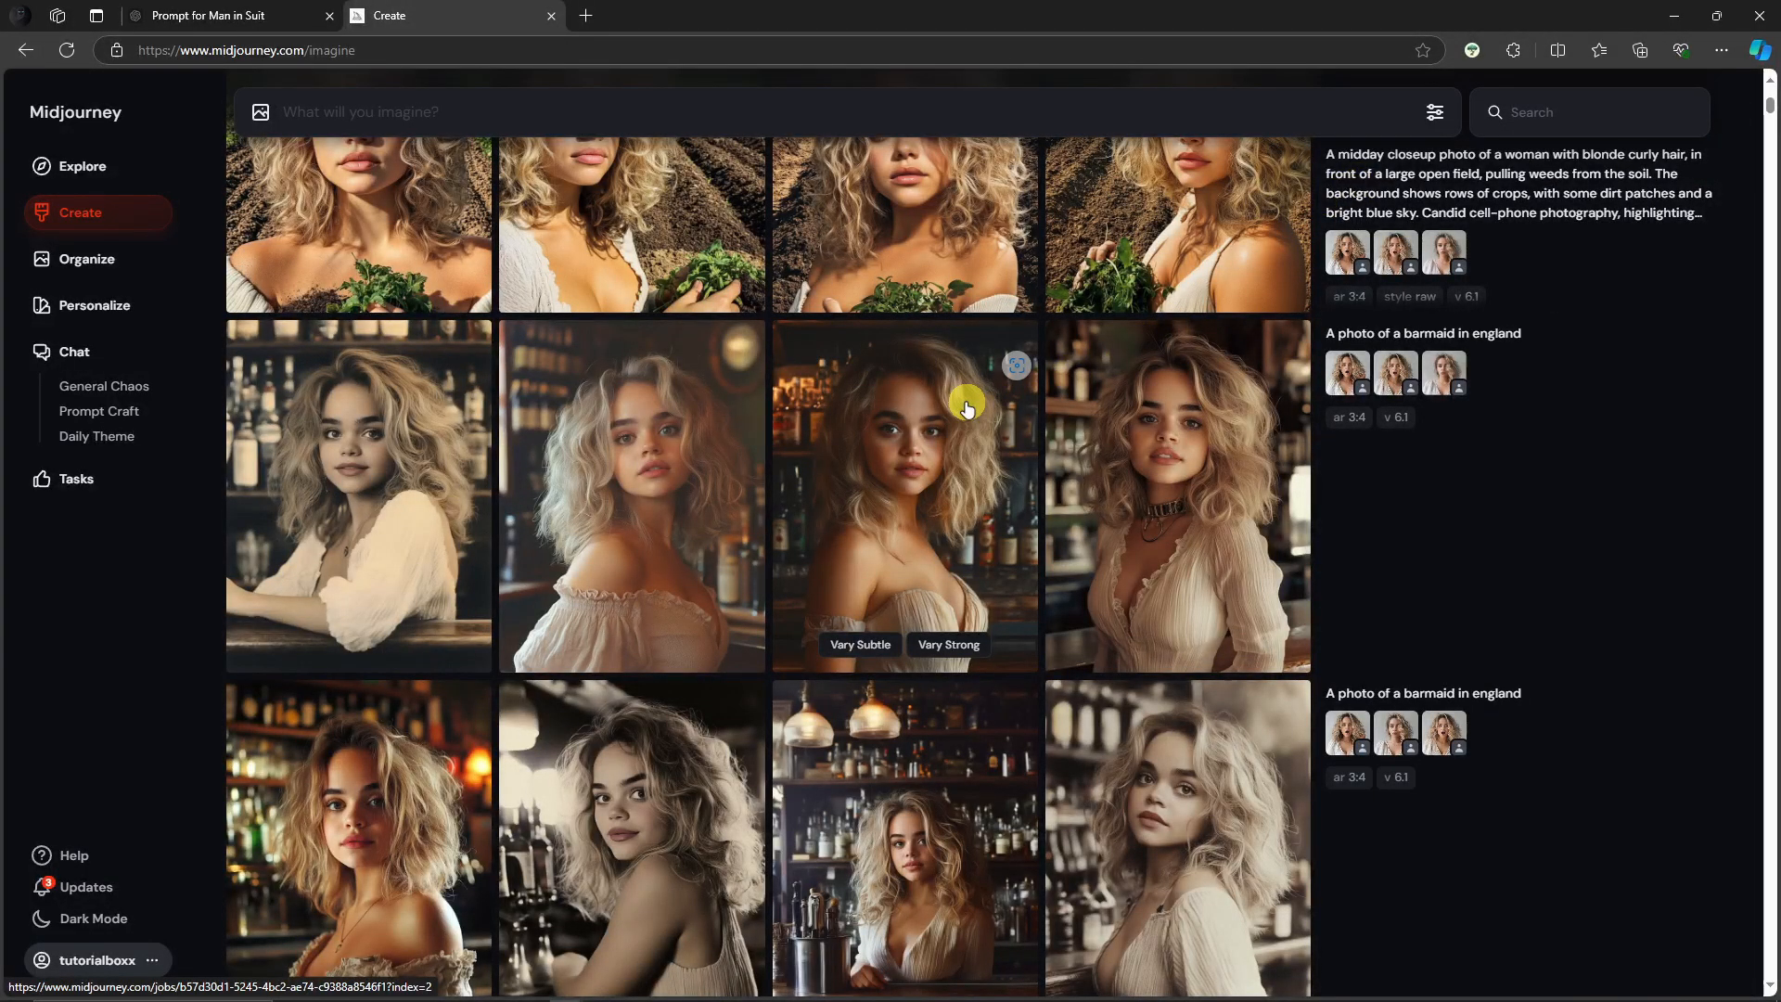
left_click(360, 431)
key("Right")
key("Right")
left_click(1351, 175)
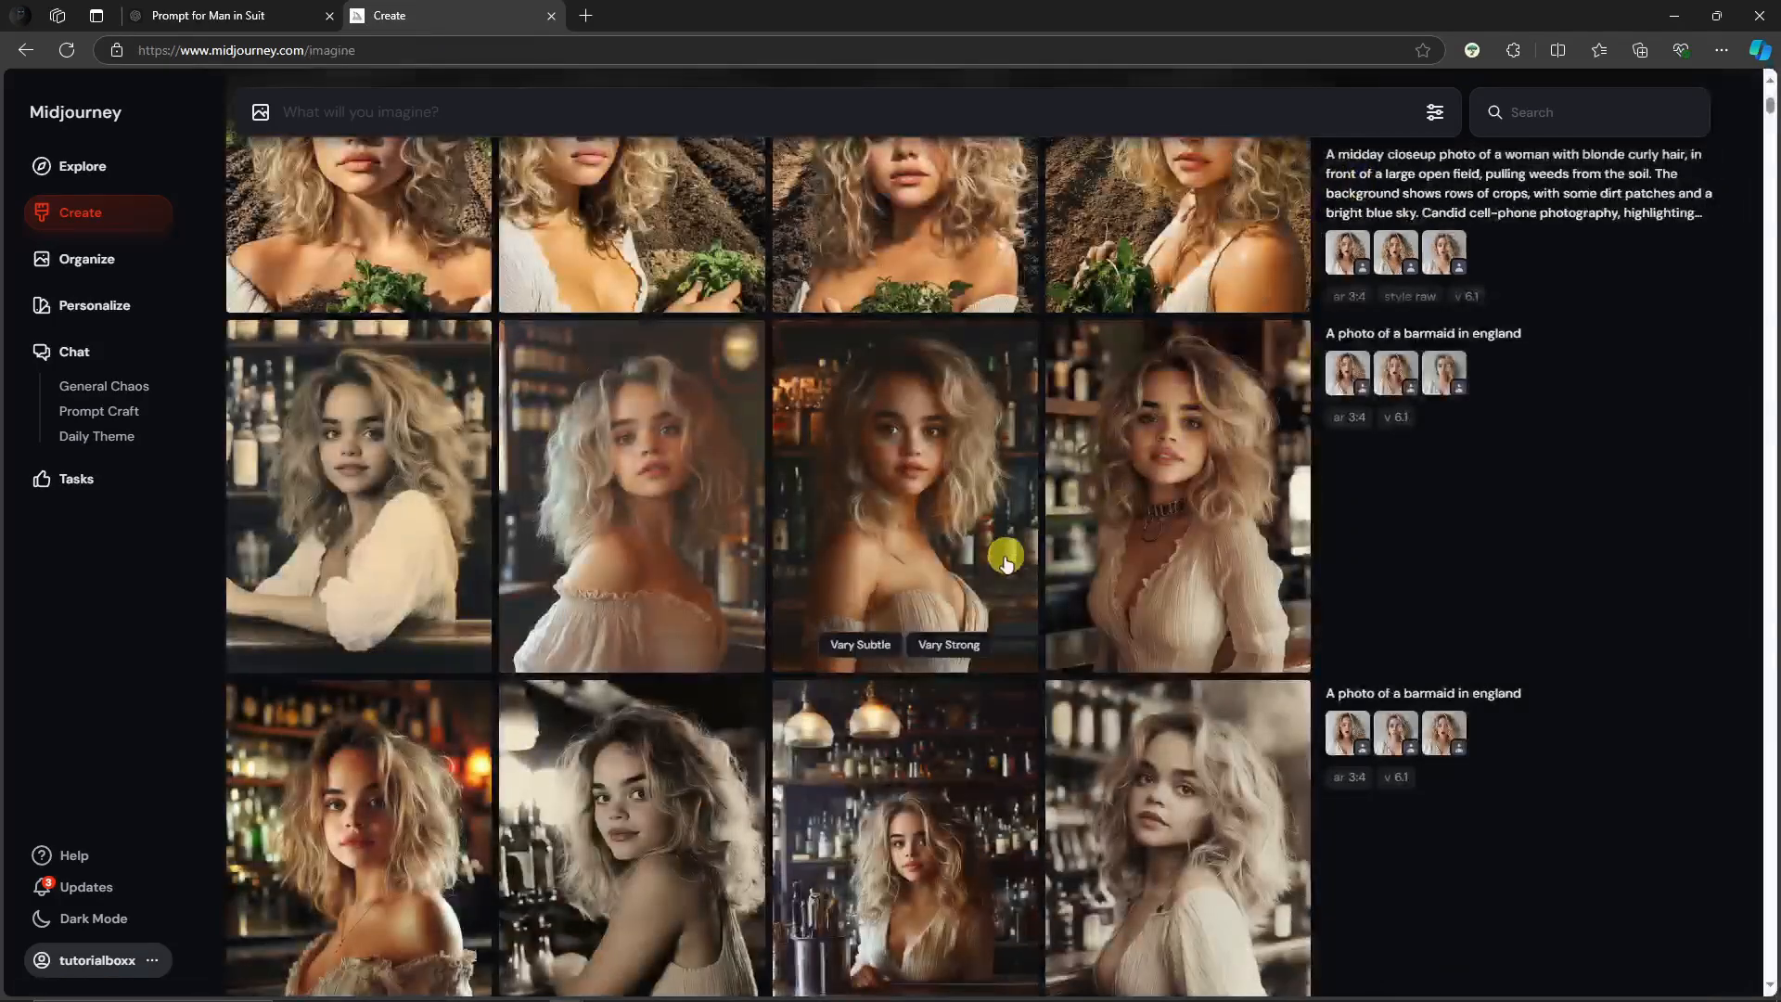
Compare the curly-haired woman's face across the weed-pulling images and the skydiving images at full size.
scroll(1072, 703, "up", 5)
left_click(416, 503)
key("Right")
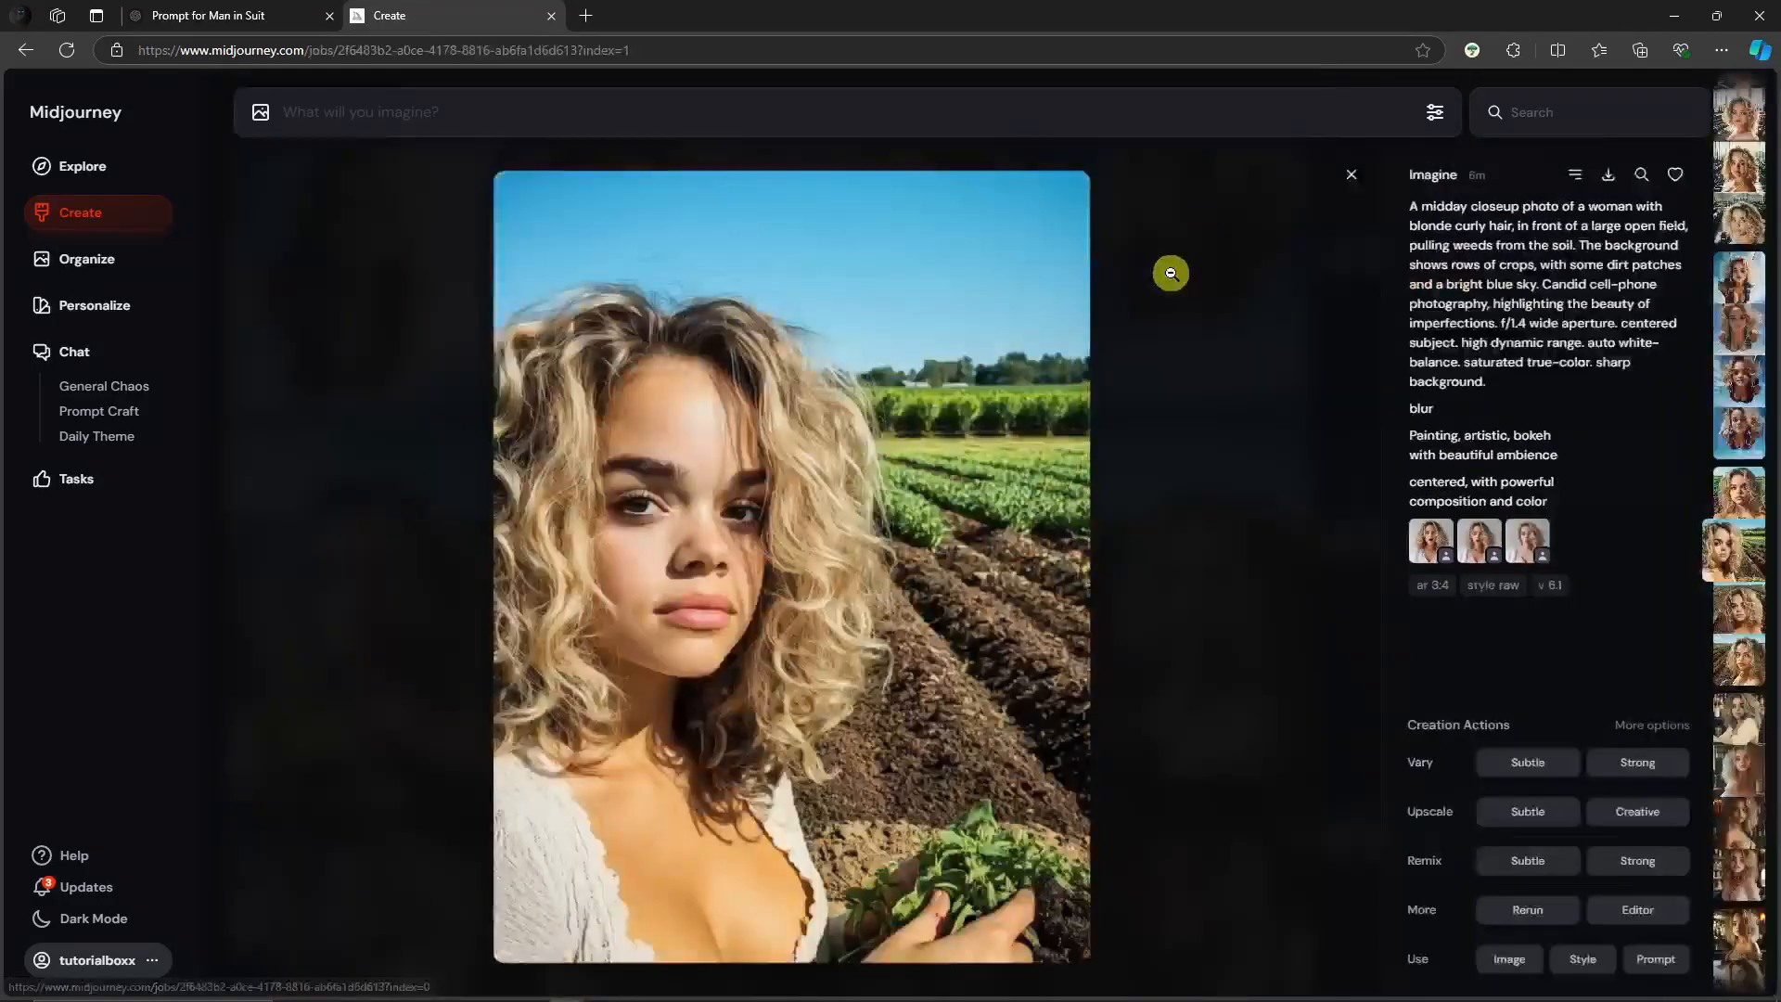
key("Right")
left_click(1351, 176)
scroll(511, 447, "up", 2)
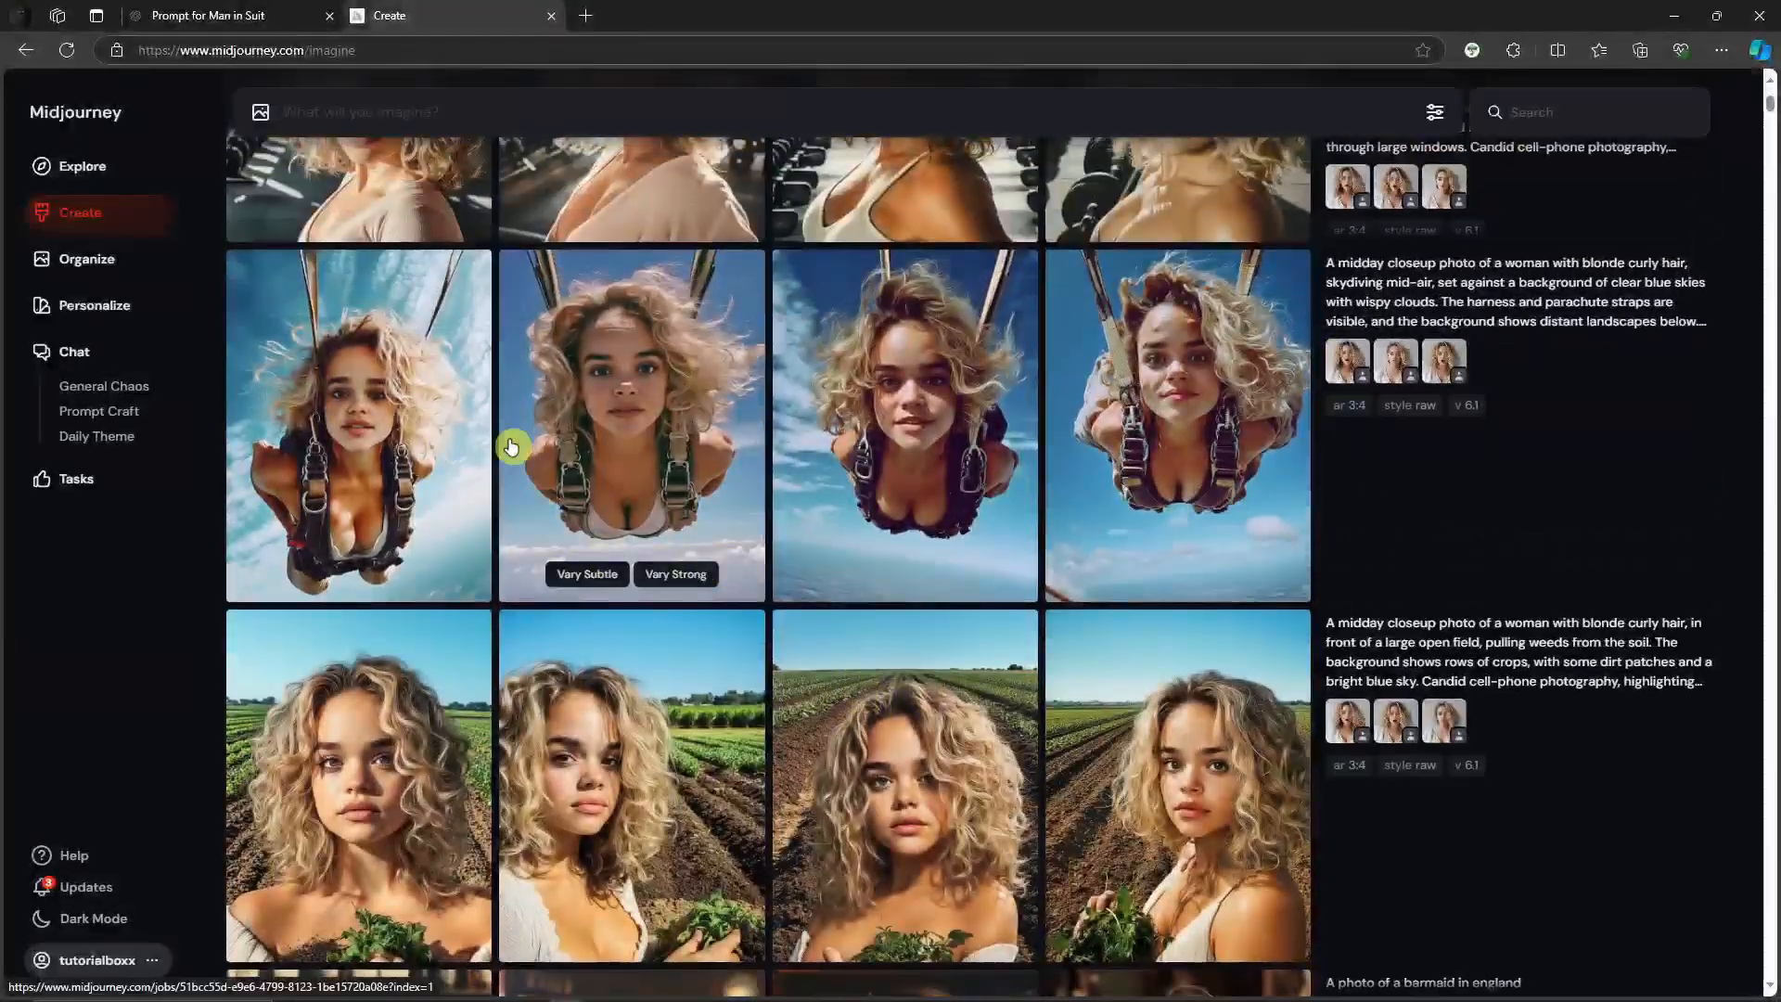
left_click(511, 447)
key("Right")
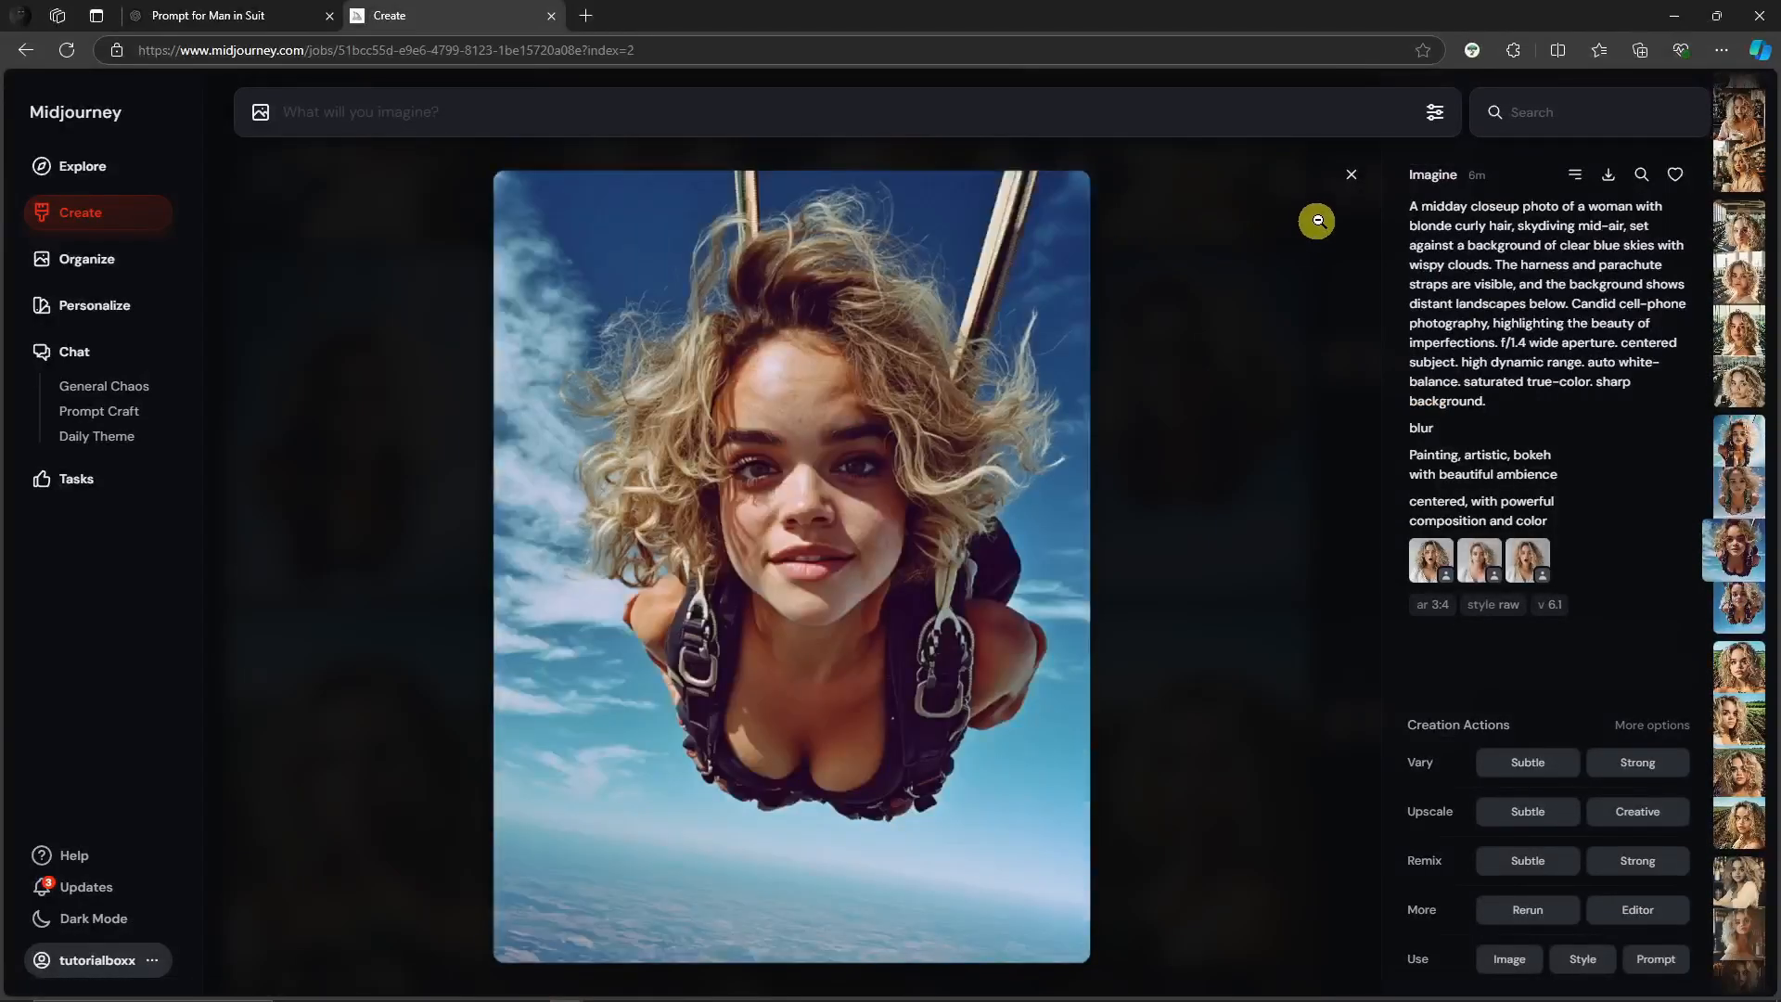
left_click(1354, 176)
Compare the curly-haired woman's face across the gym images and the coffee shop images at full size.
scroll(556, 649, "up", 5)
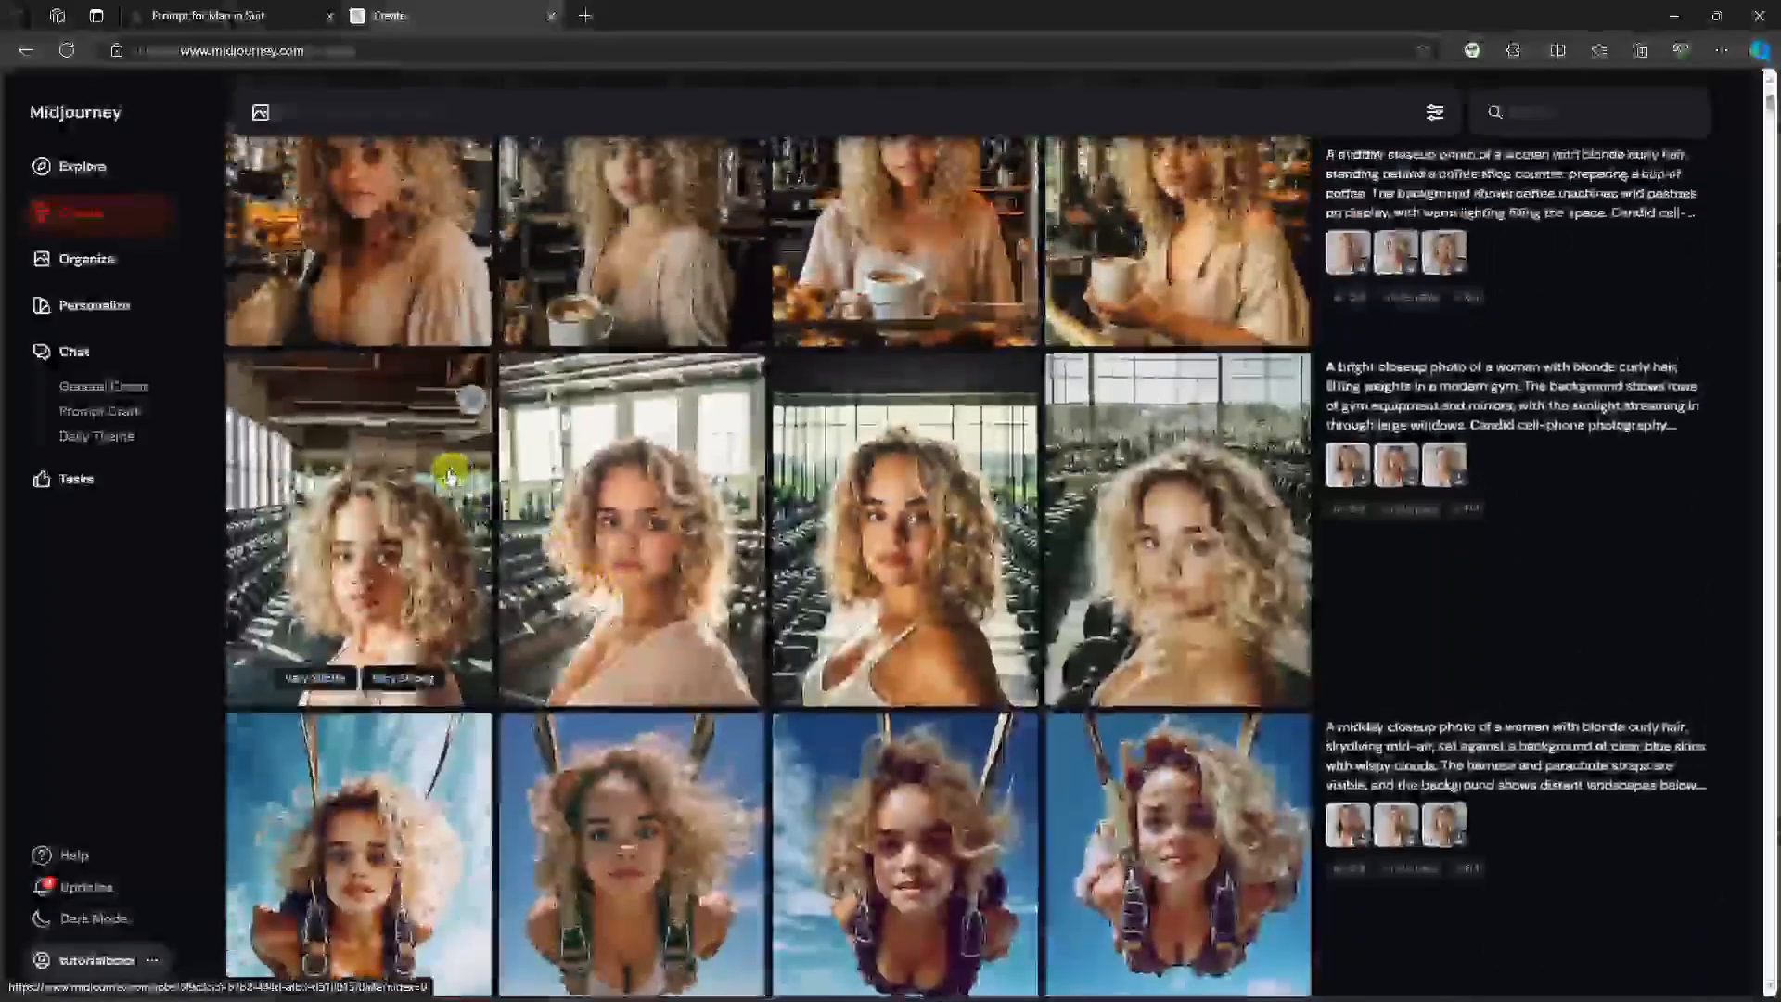
left_click(361, 556)
key("Right")
key("Right")
left_click(1351, 175)
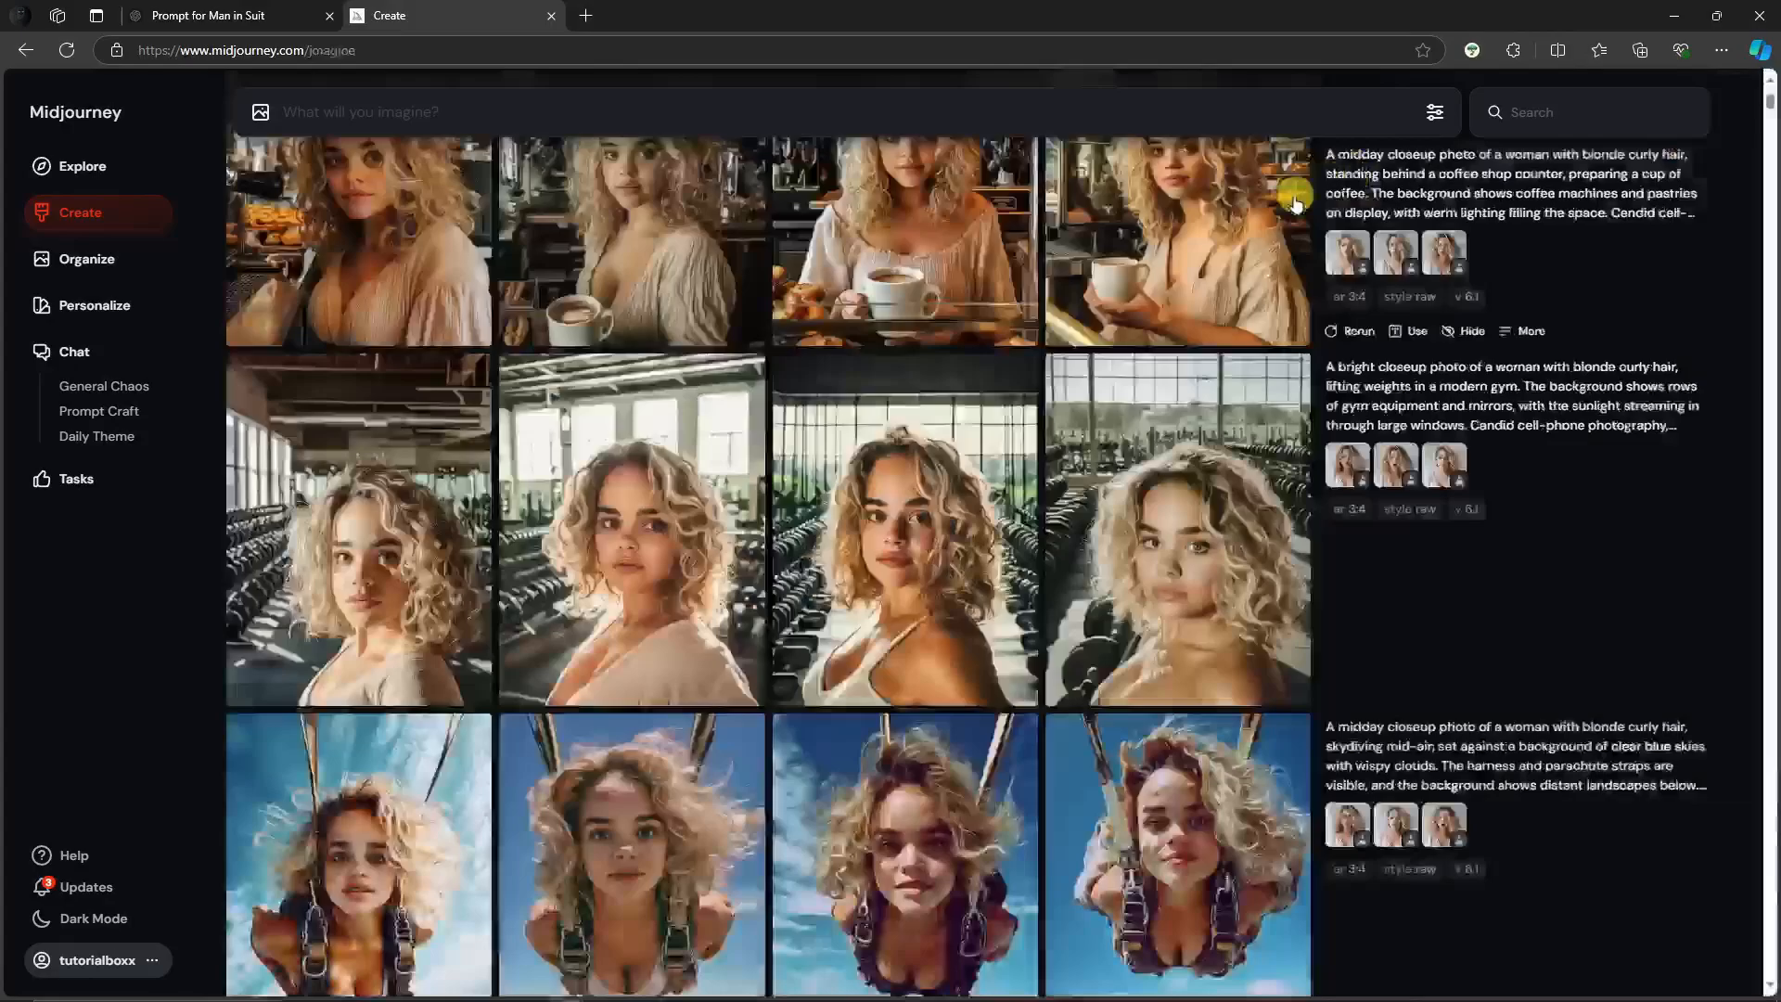
scroll(412, 448, "up", 3)
left_click(413, 448)
key("Right")
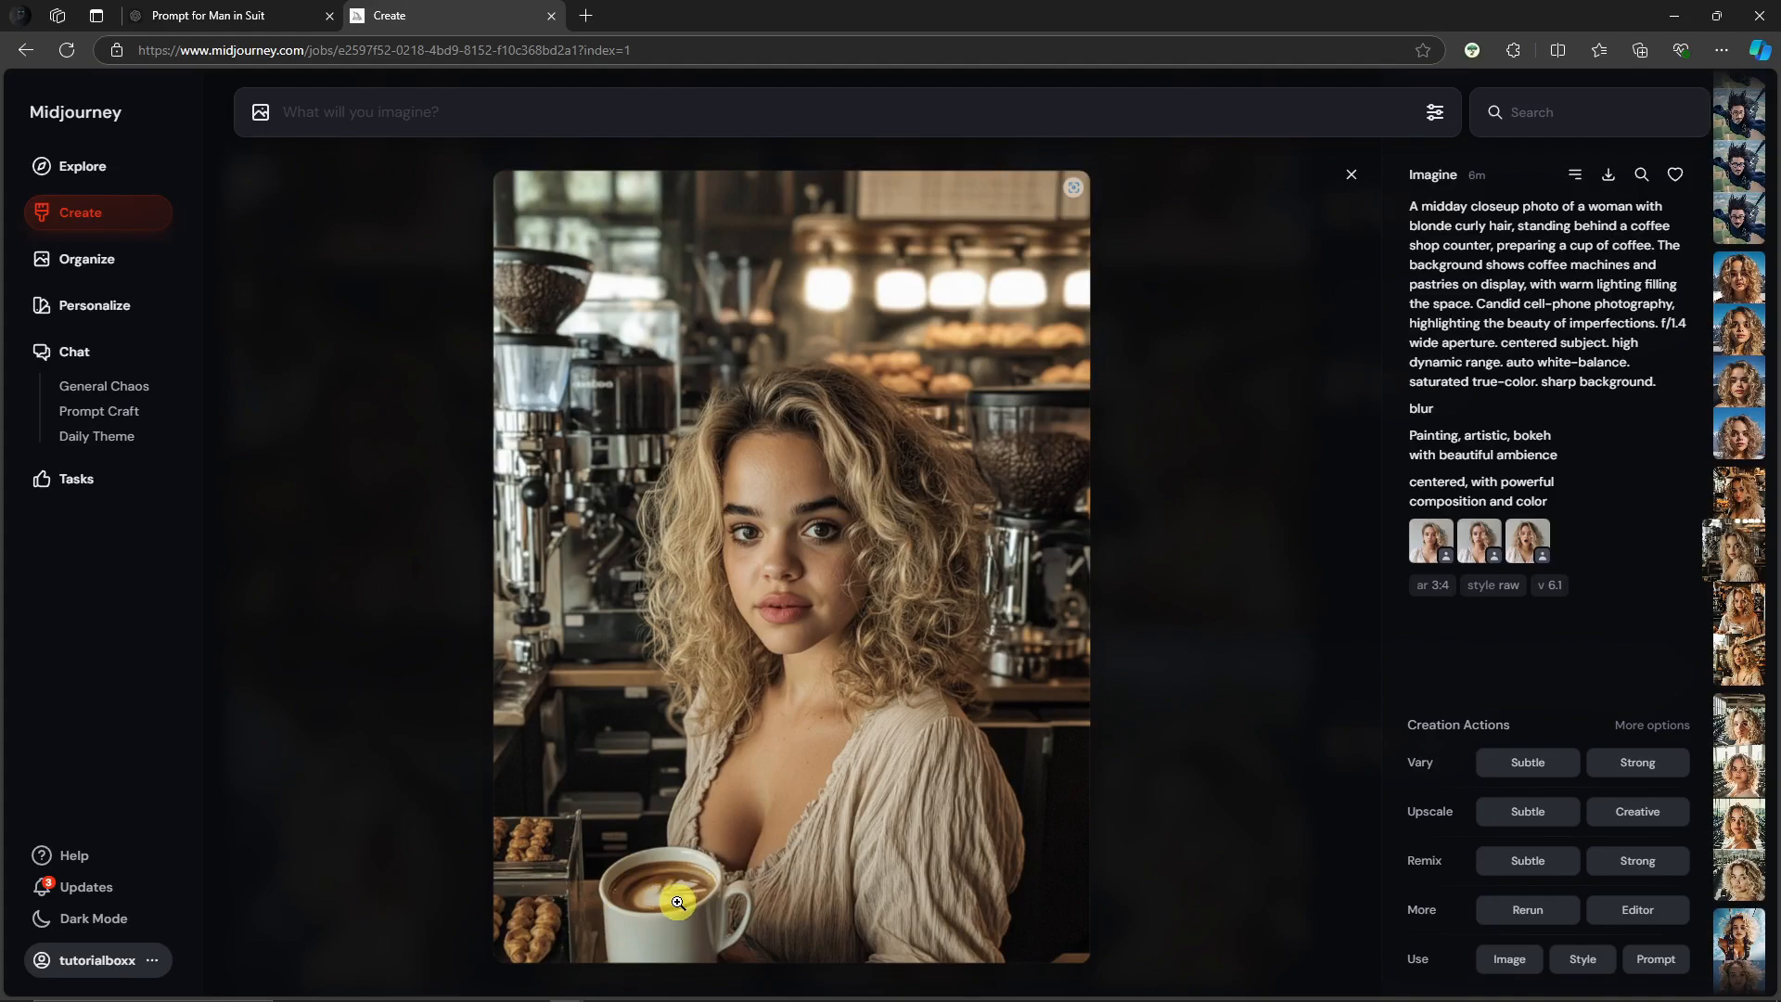
left_click(1349, 175)
View the curly-haired woman's rooftop portraits with snowy mountains, through the third image.
scroll(715, 653, "up", 7)
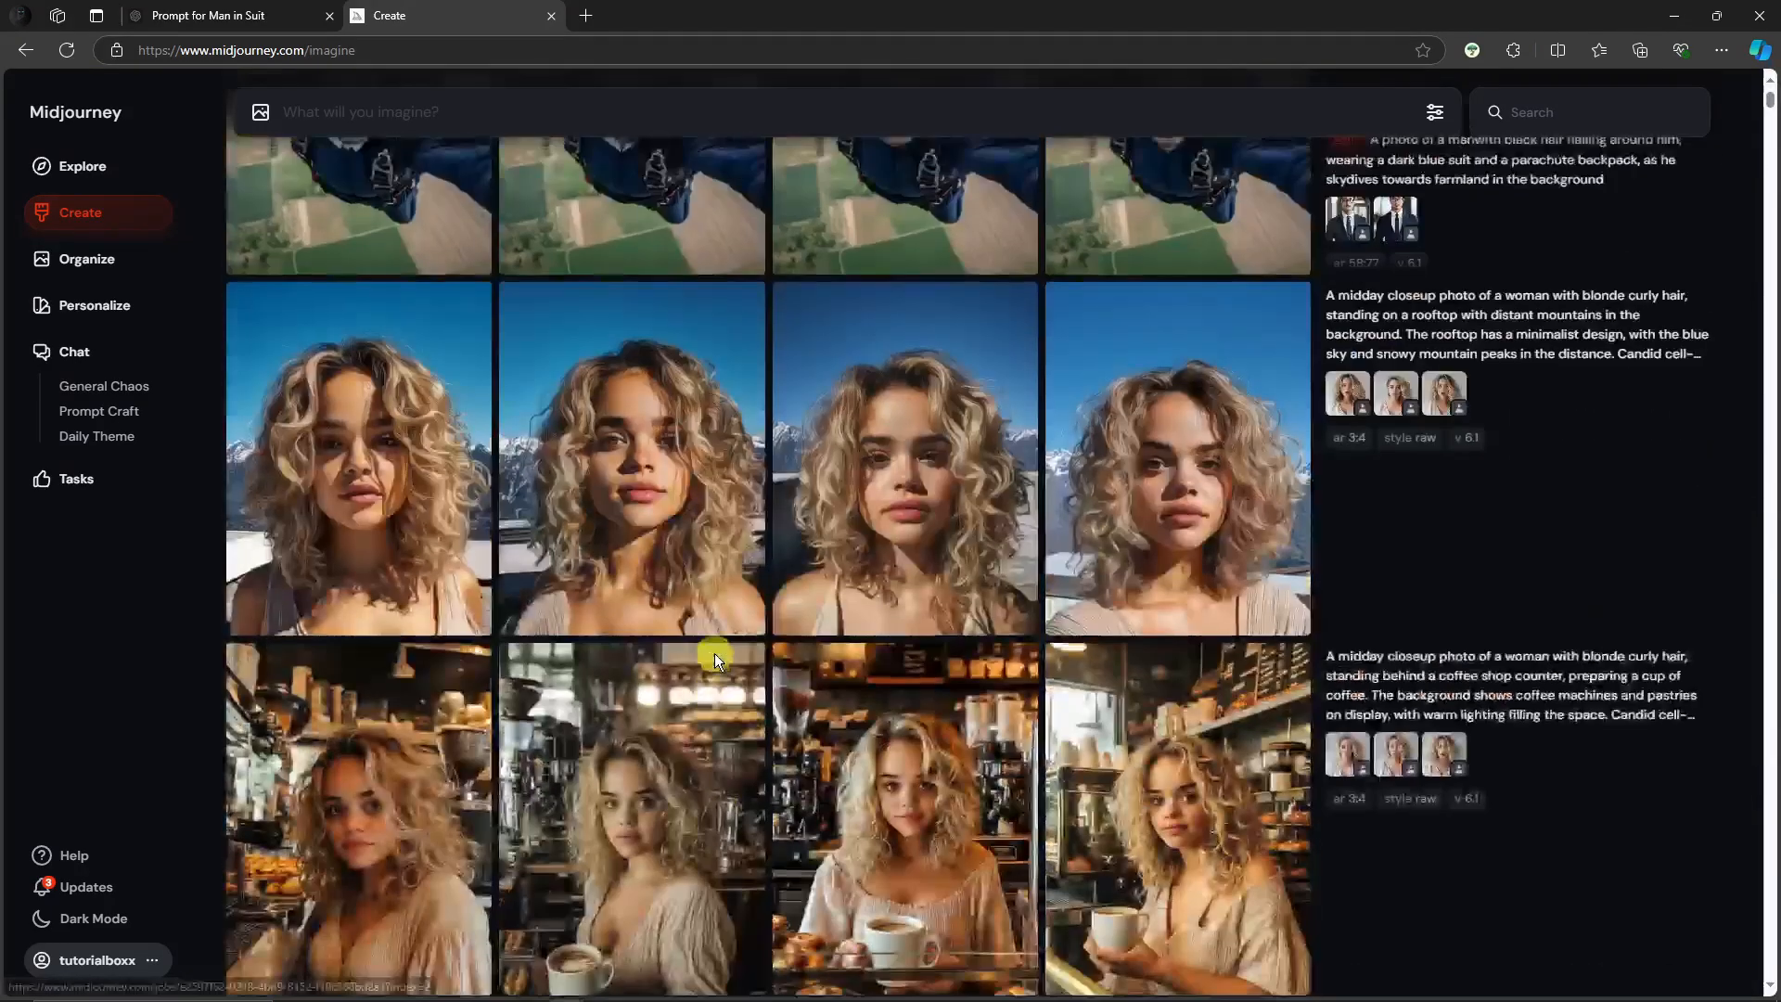
left_click(397, 575)
key("Right")
key("Right")
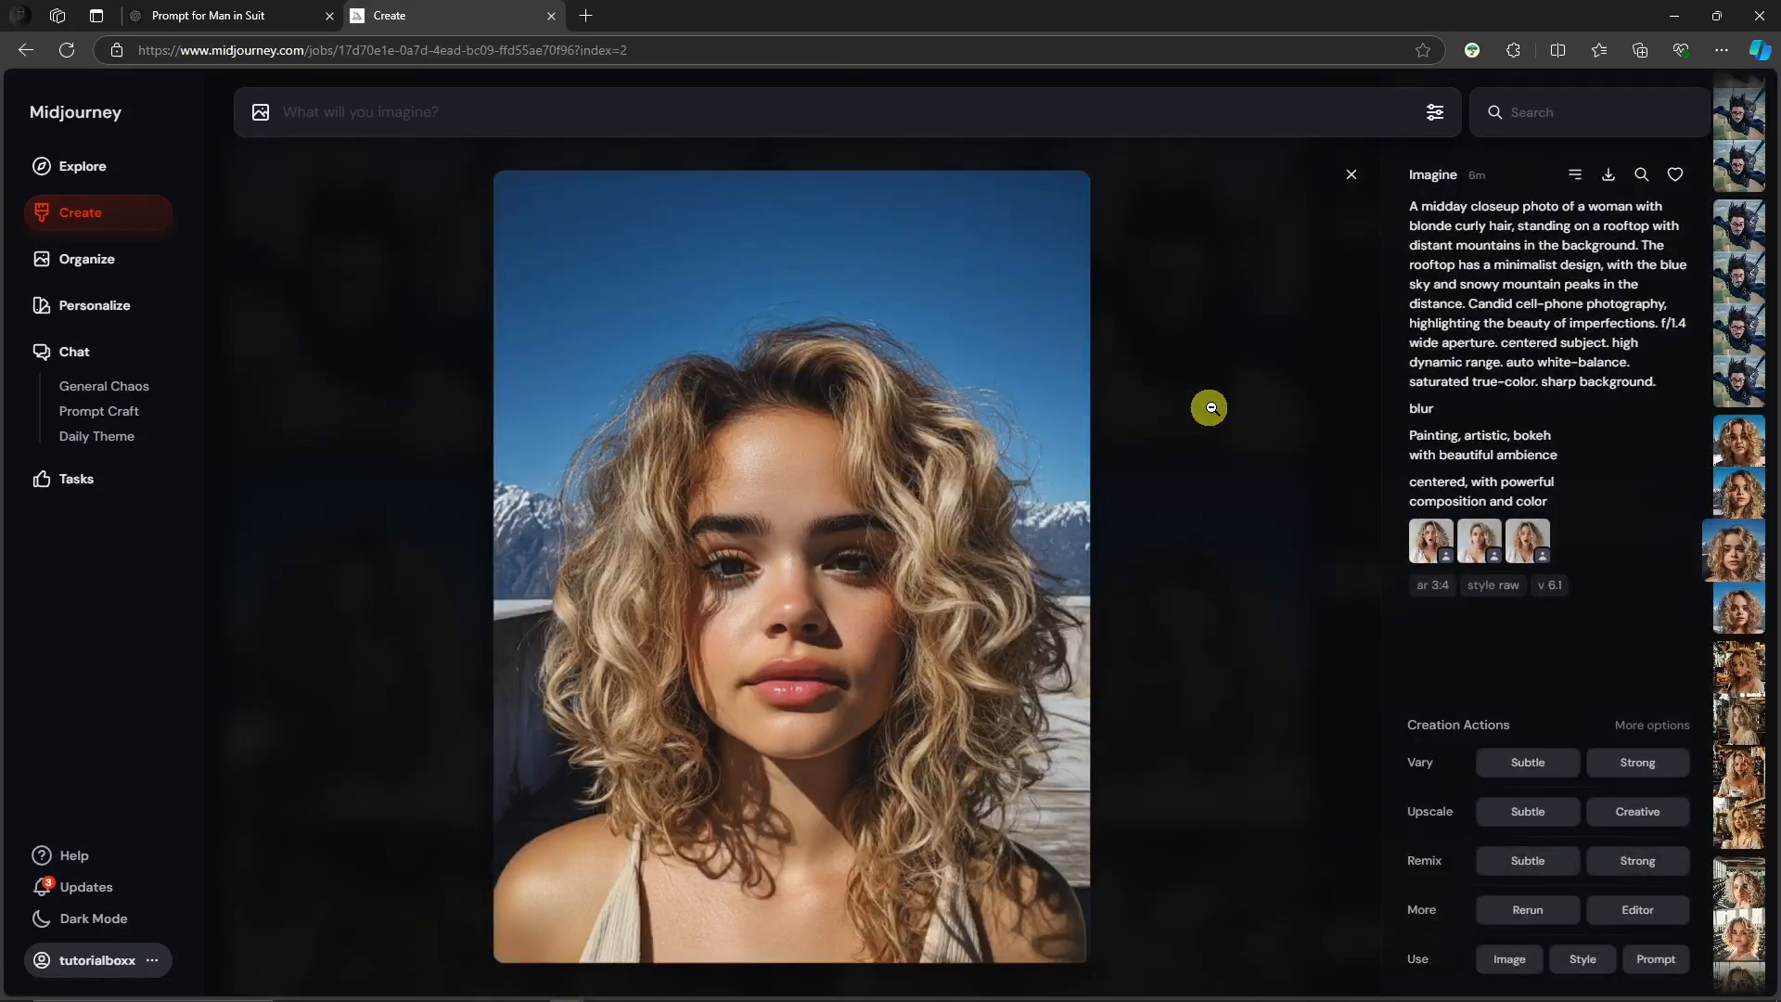
left_click(1343, 176)
Examine the POV woman boxer images with red gloves, comparing the first image with the second one showing two fighters.
scroll(517, 695, "down", 3)
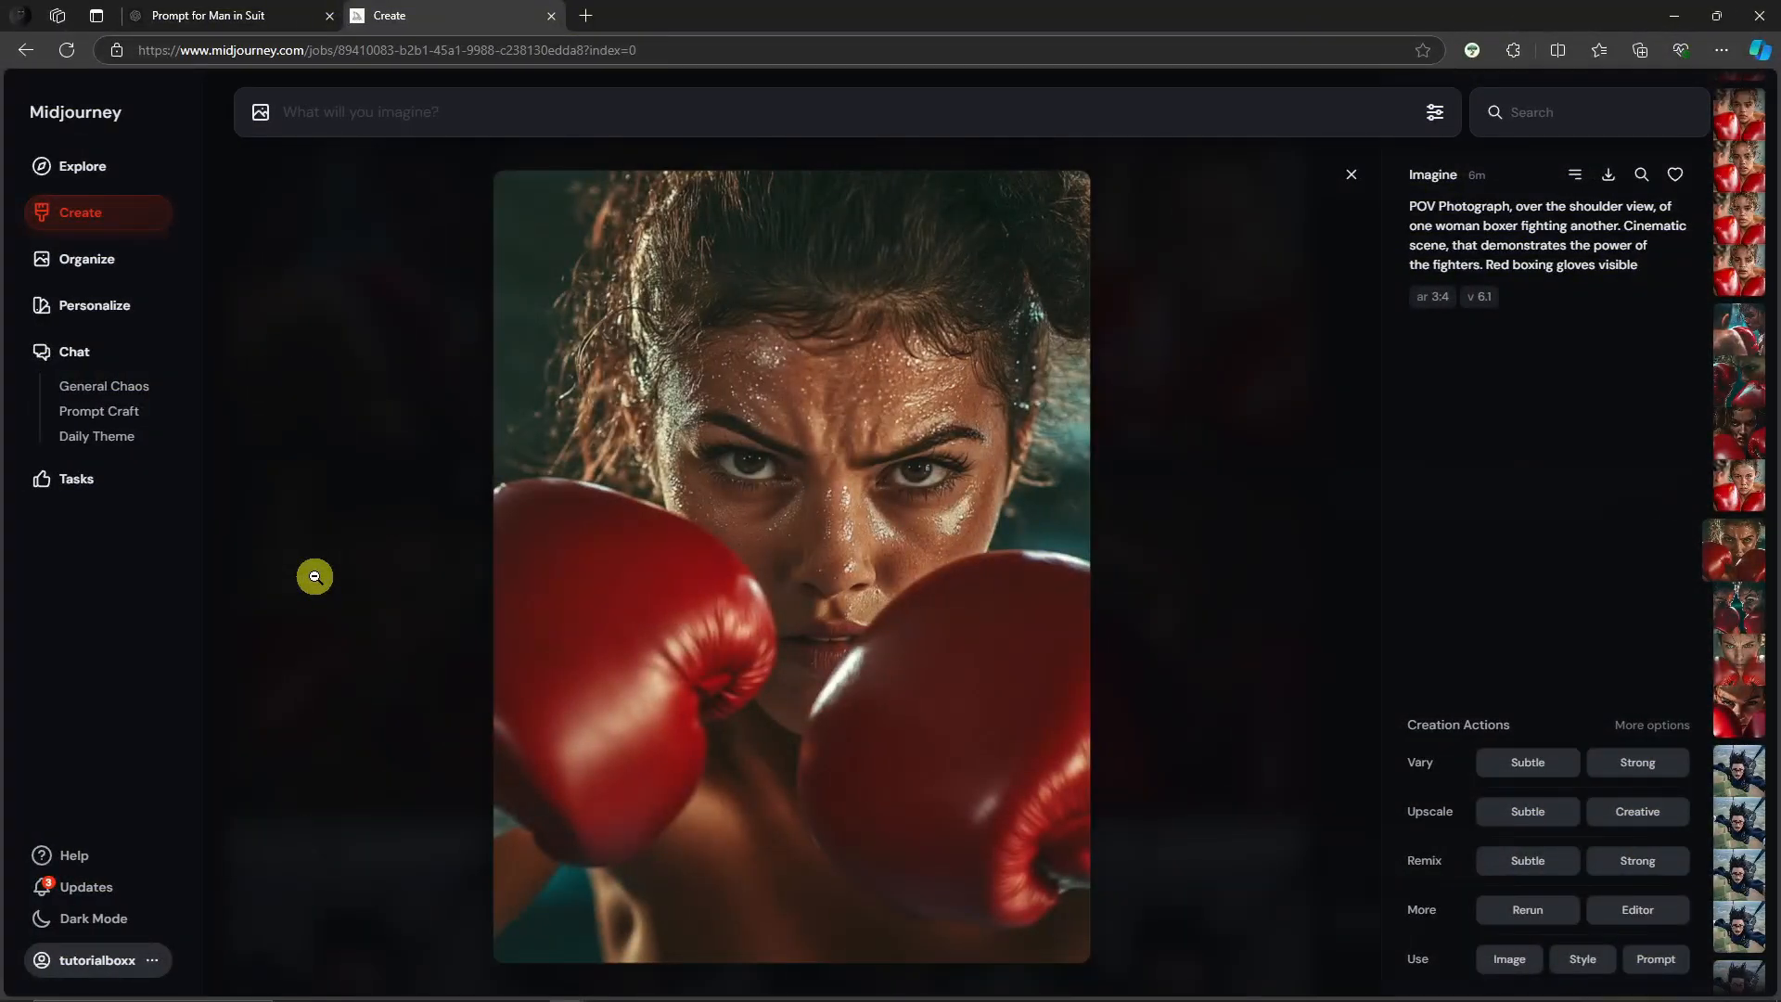
left_click(314, 576)
scroll(386, 624, "down", 1)
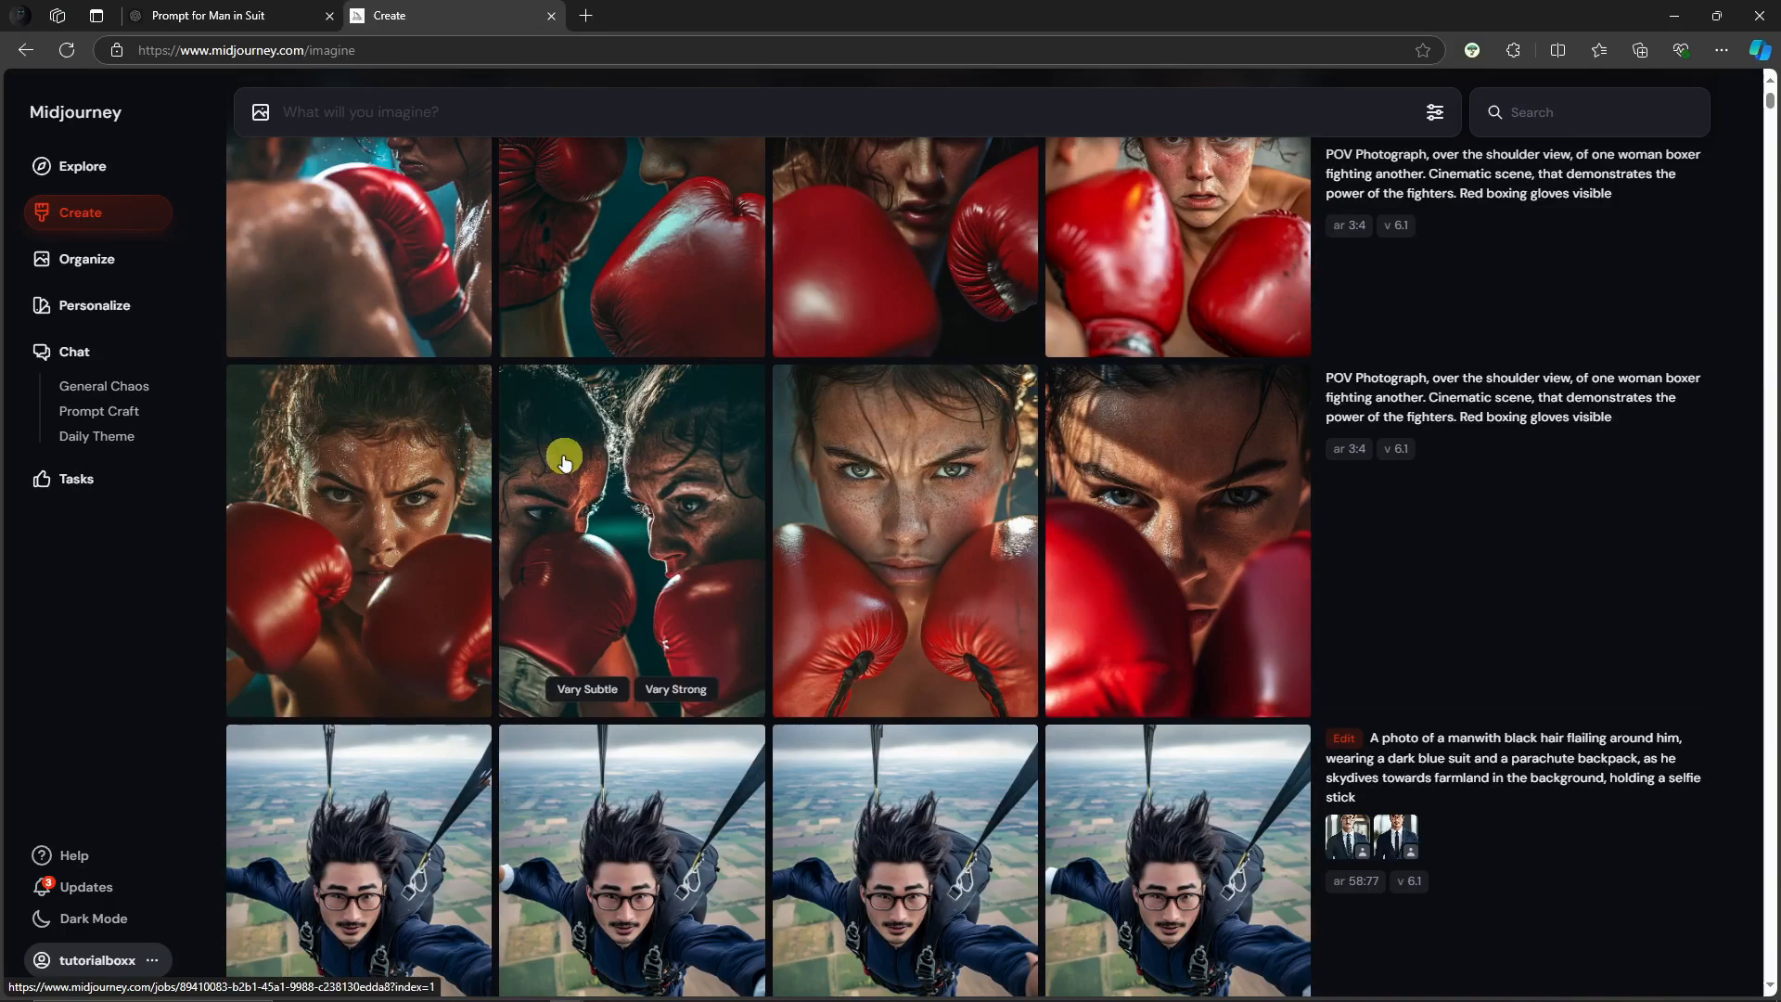
left_click(387, 441)
scroll(387, 440, "down", 1)
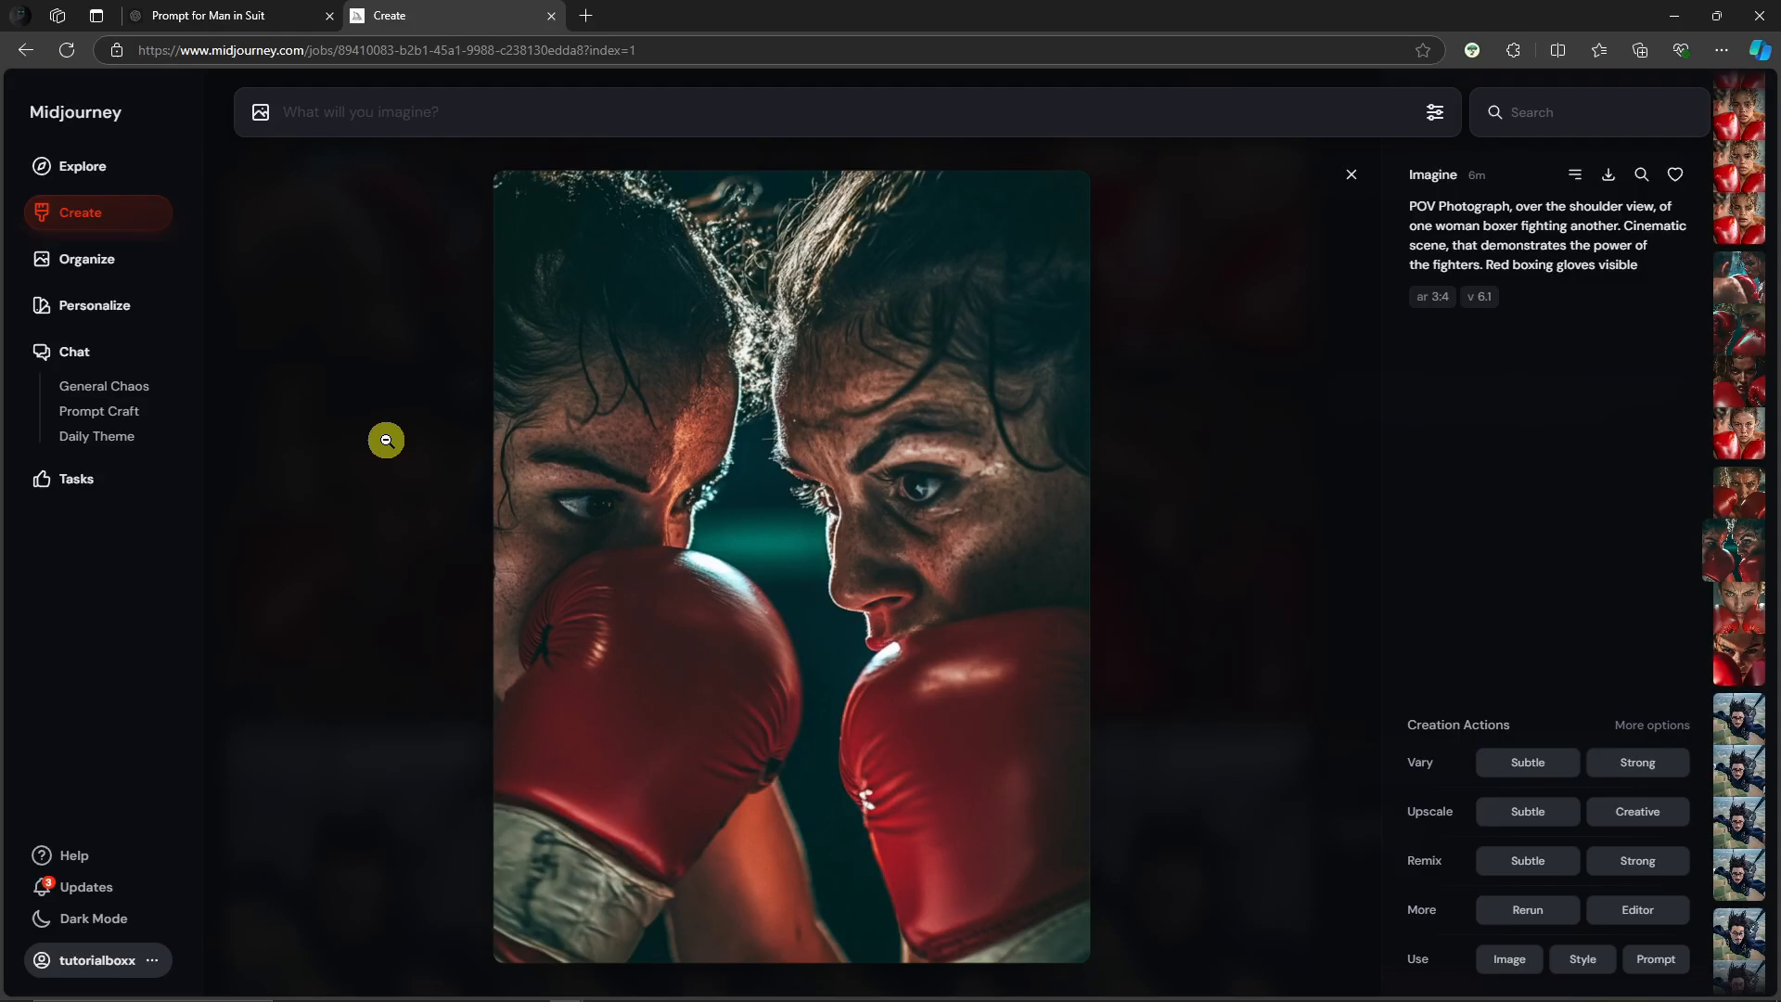
scroll(386, 441, "down", 1)
scroll(387, 440, "up", 1)
scroll(387, 440, "up", 1)
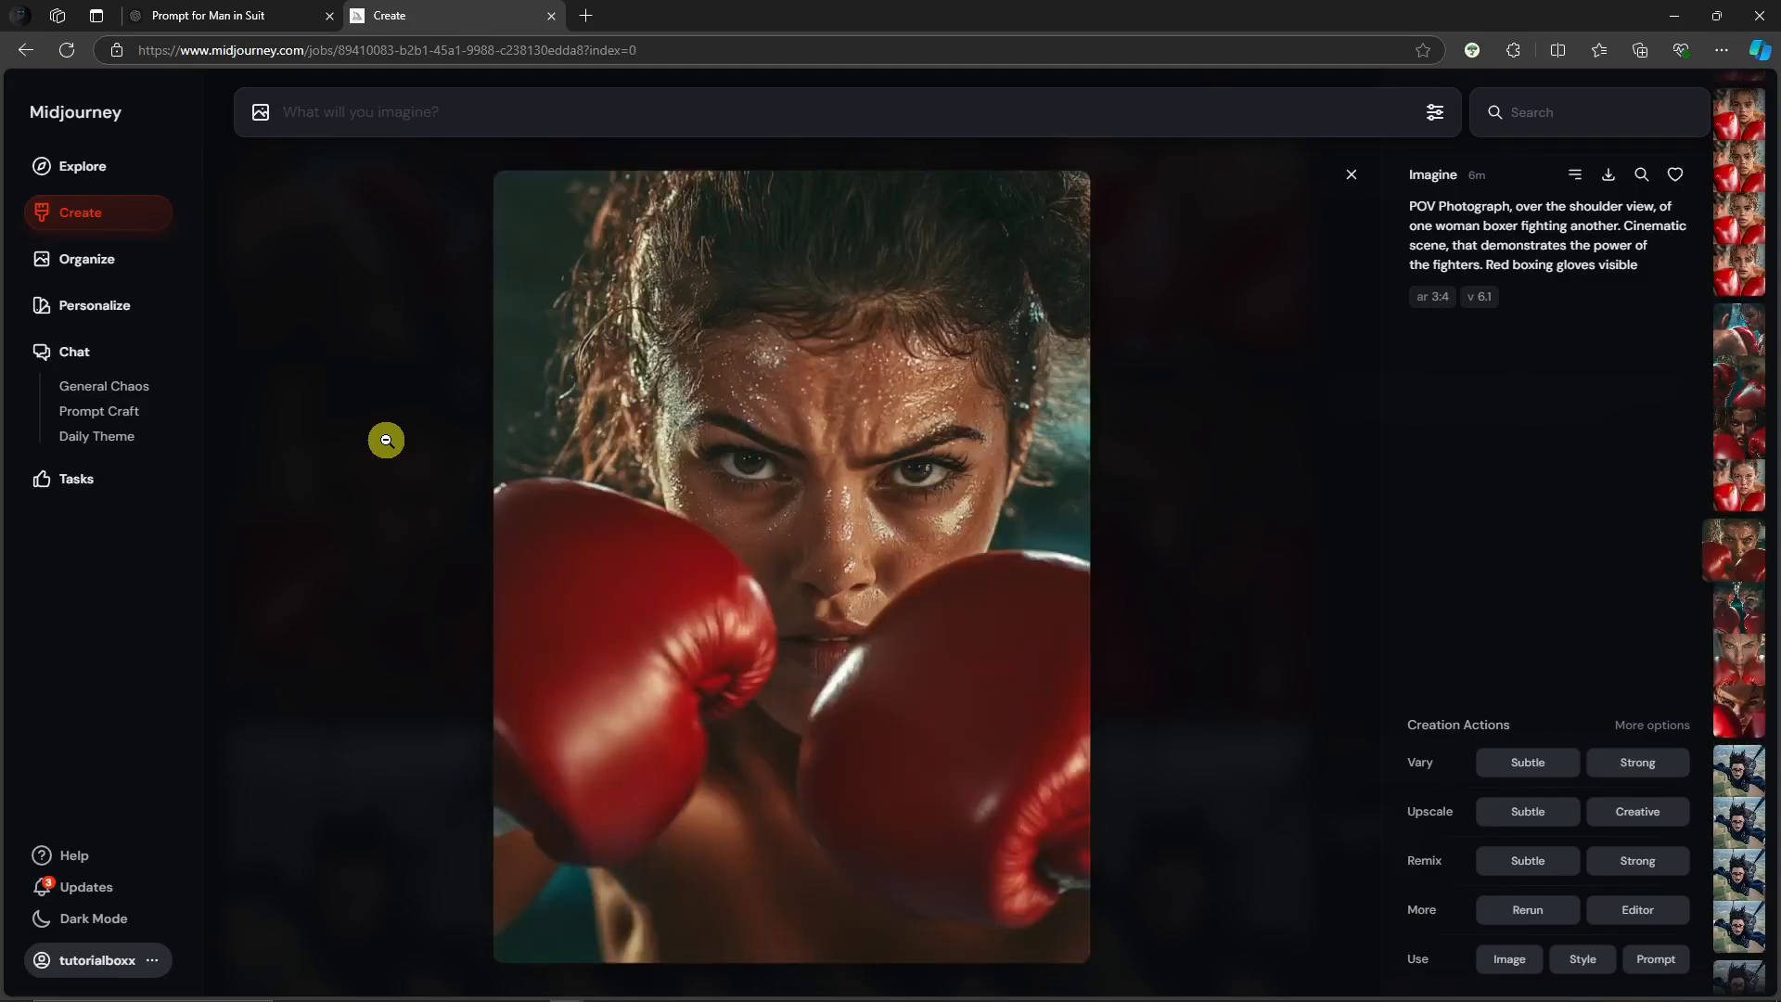
left_click(1349, 179)
Return to the curly-haired woman's rooftop portraits and check the options of the third image.
scroll(1388, 486, "down", 12)
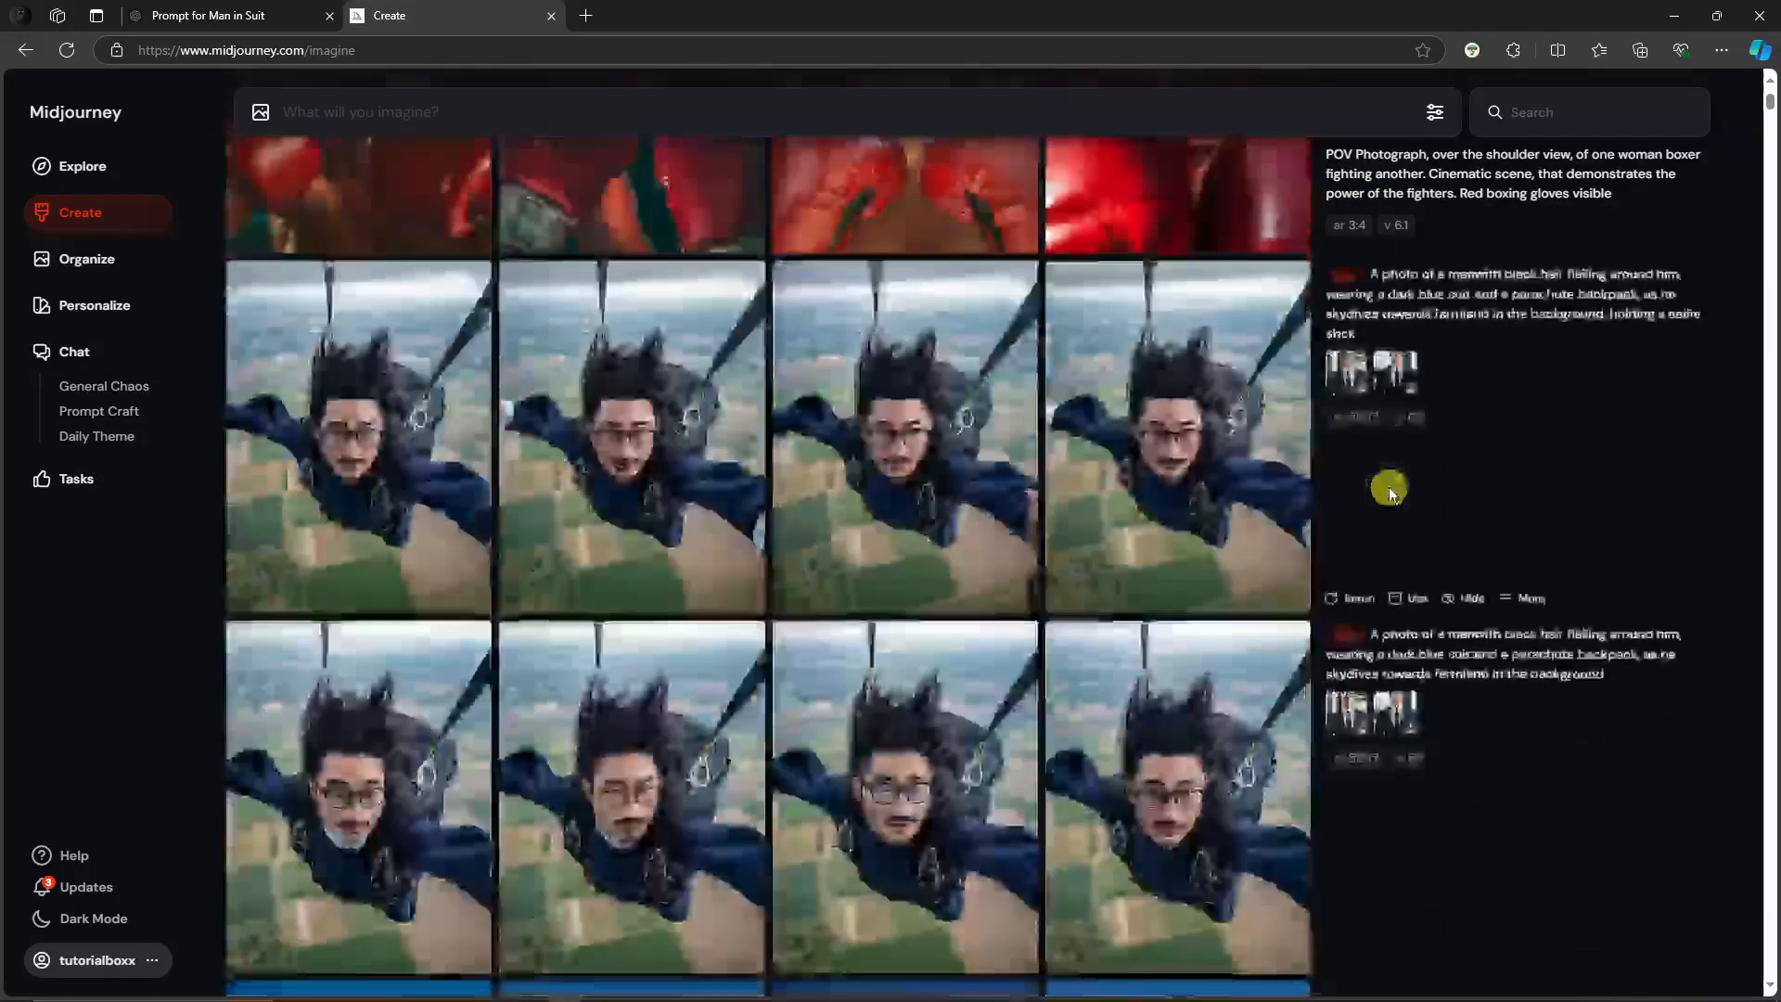
scroll(990, 445, "up", 2)
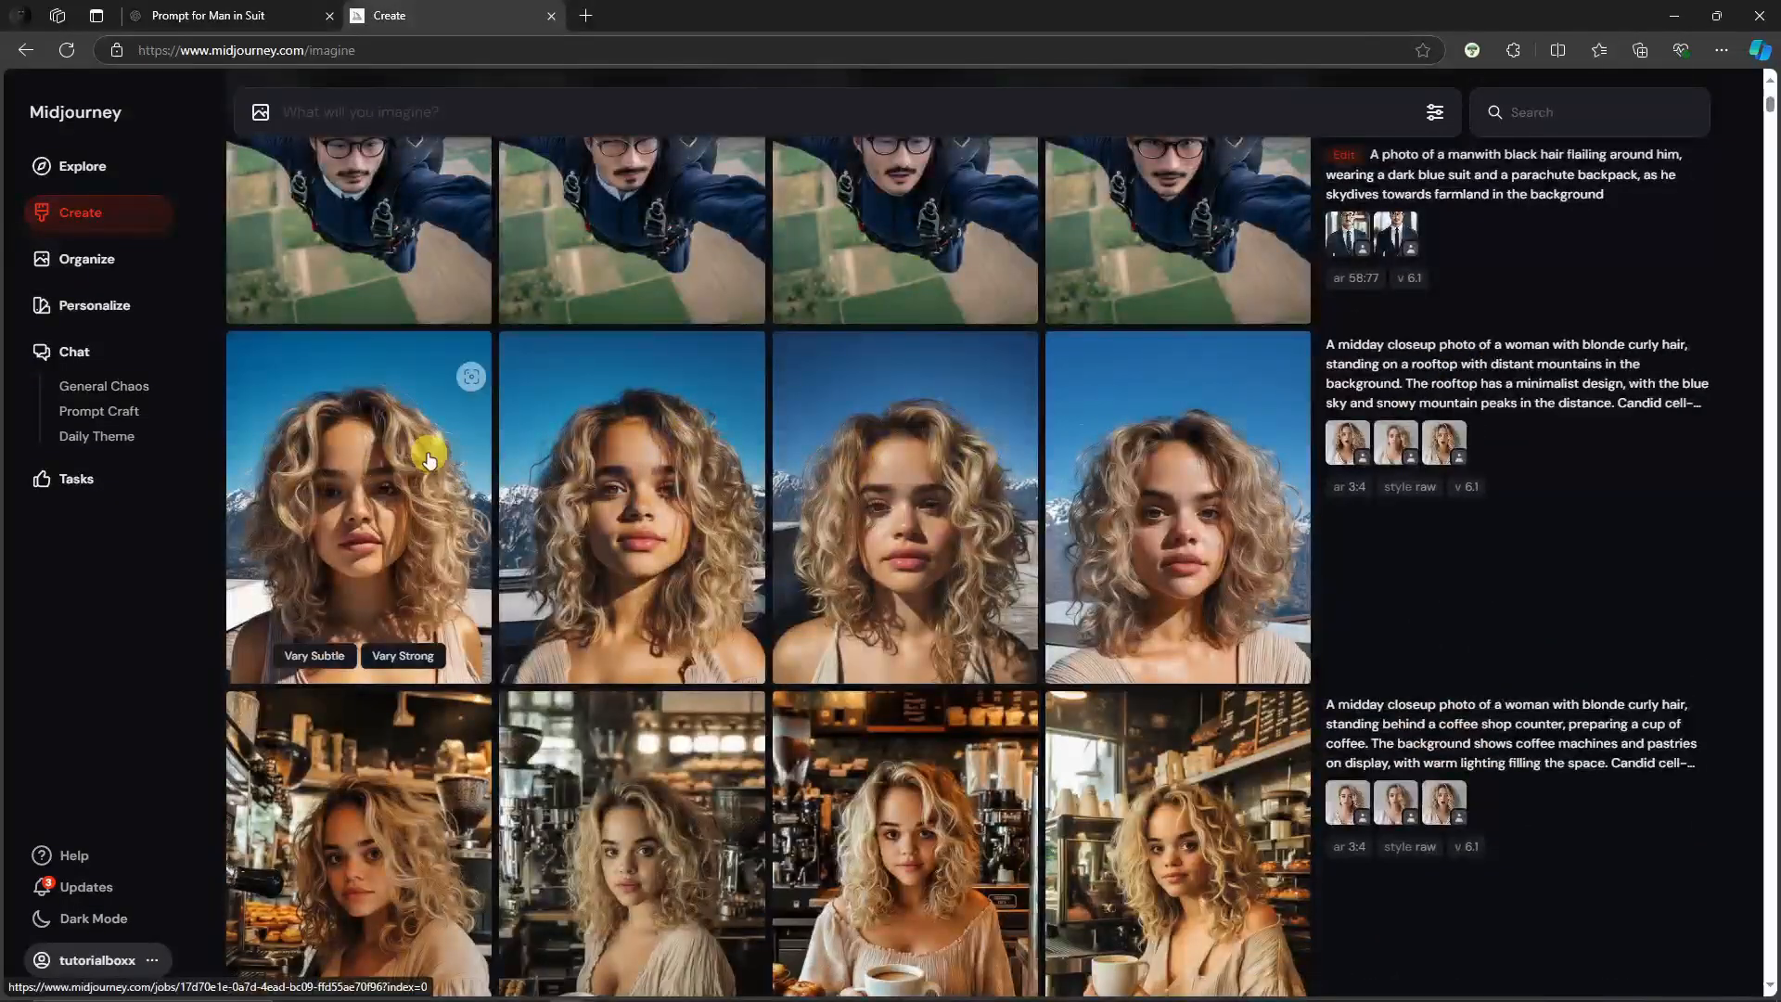
right_click(870, 493)
left_click(885, 426)
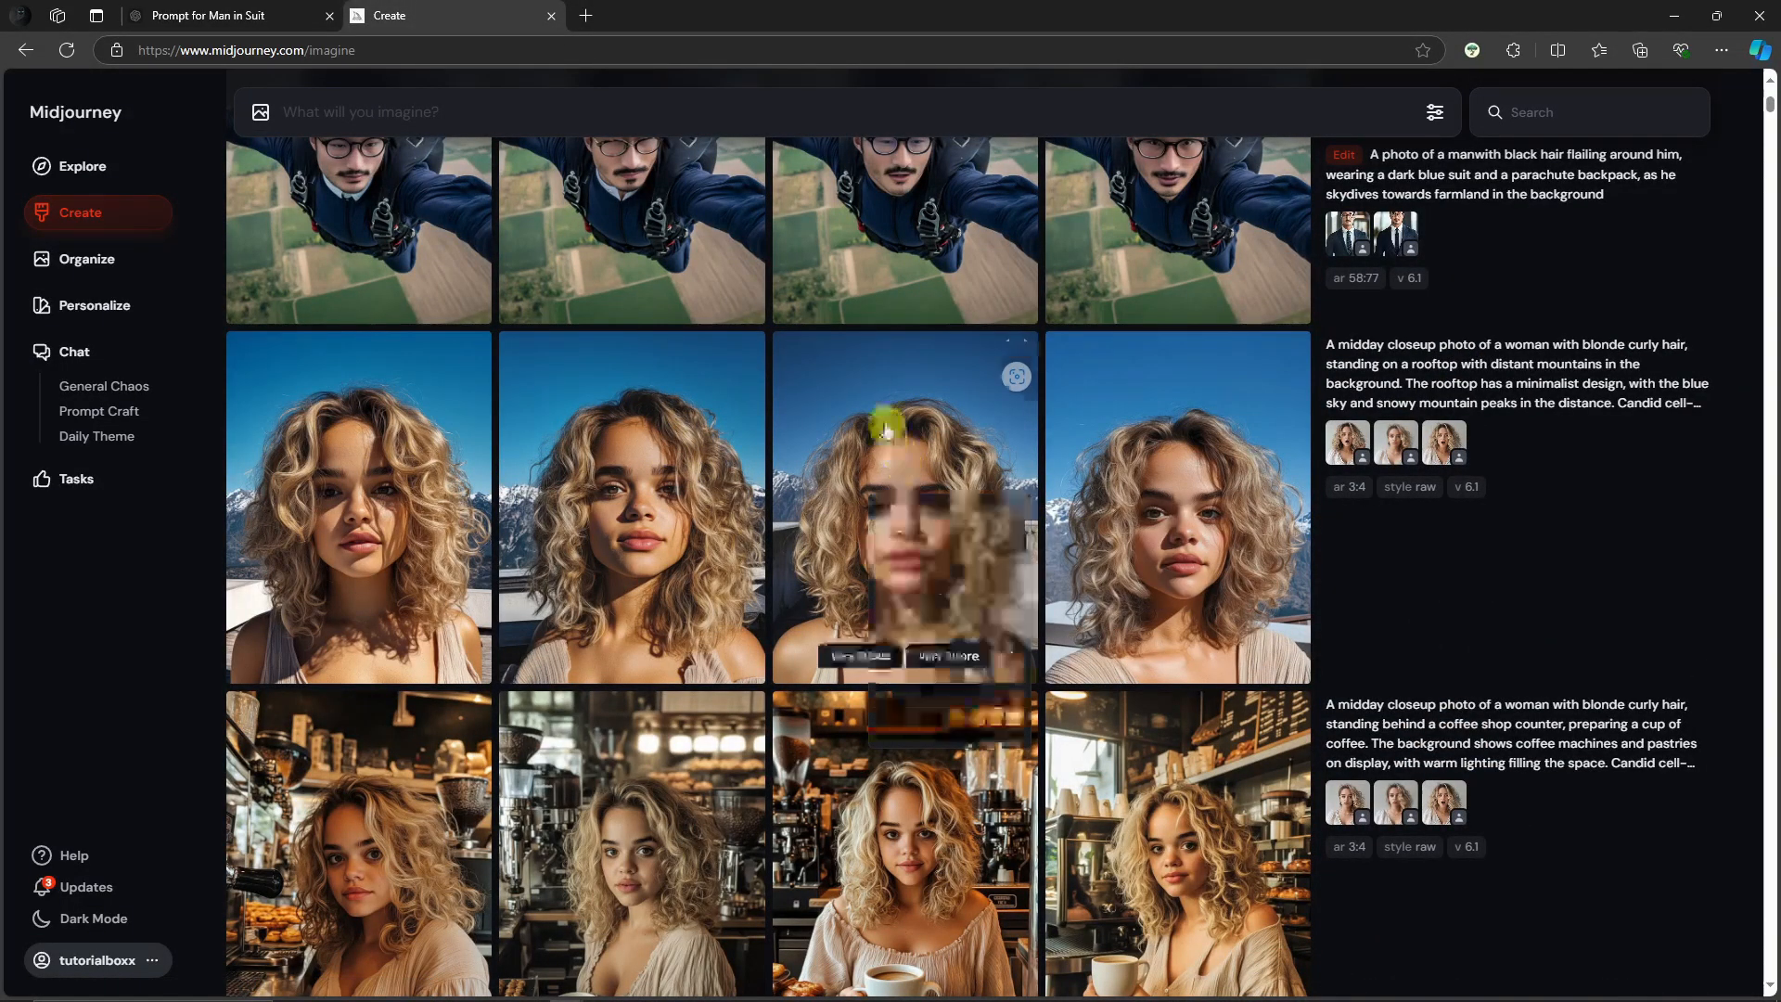
Open the third rooftop portrait of the curly-haired woman at full size and copy the image.
left_click(826, 432)
right_click(809, 454)
left_click(1305, 226)
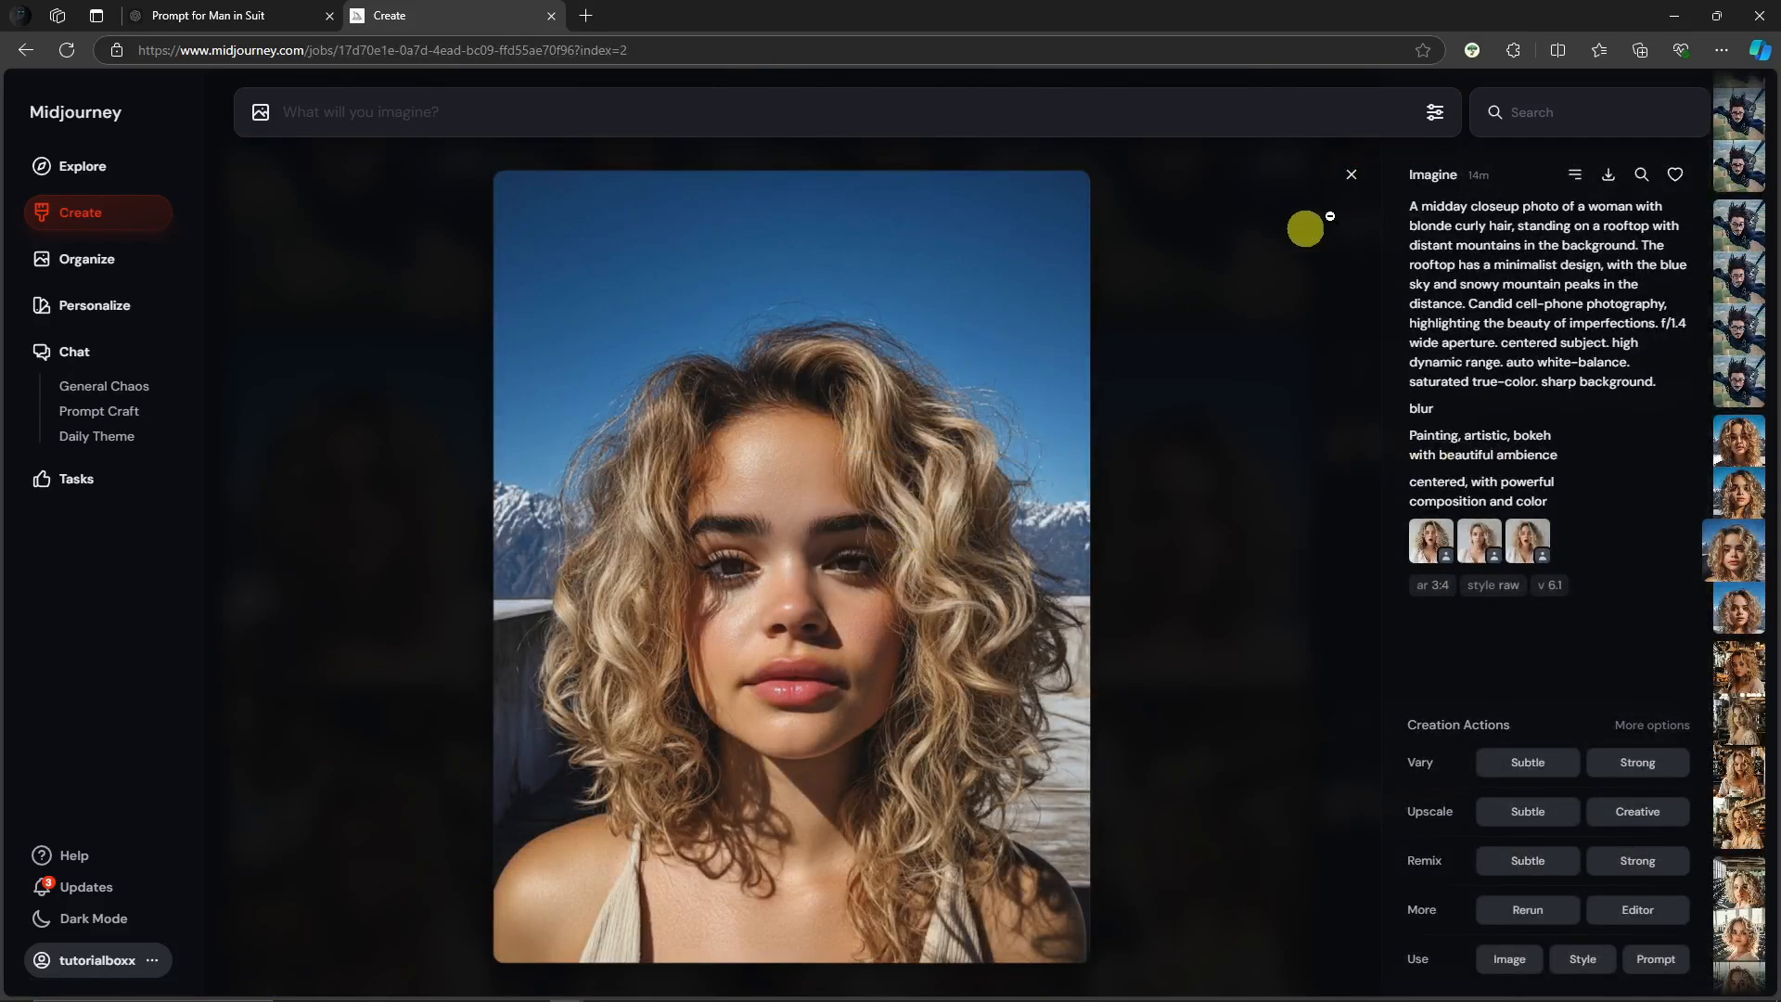
left_click(1352, 174)
Open the fourth POV boxing image in the editor and erase the facing boxer's face and hair.
scroll(914, 565, "up", 15)
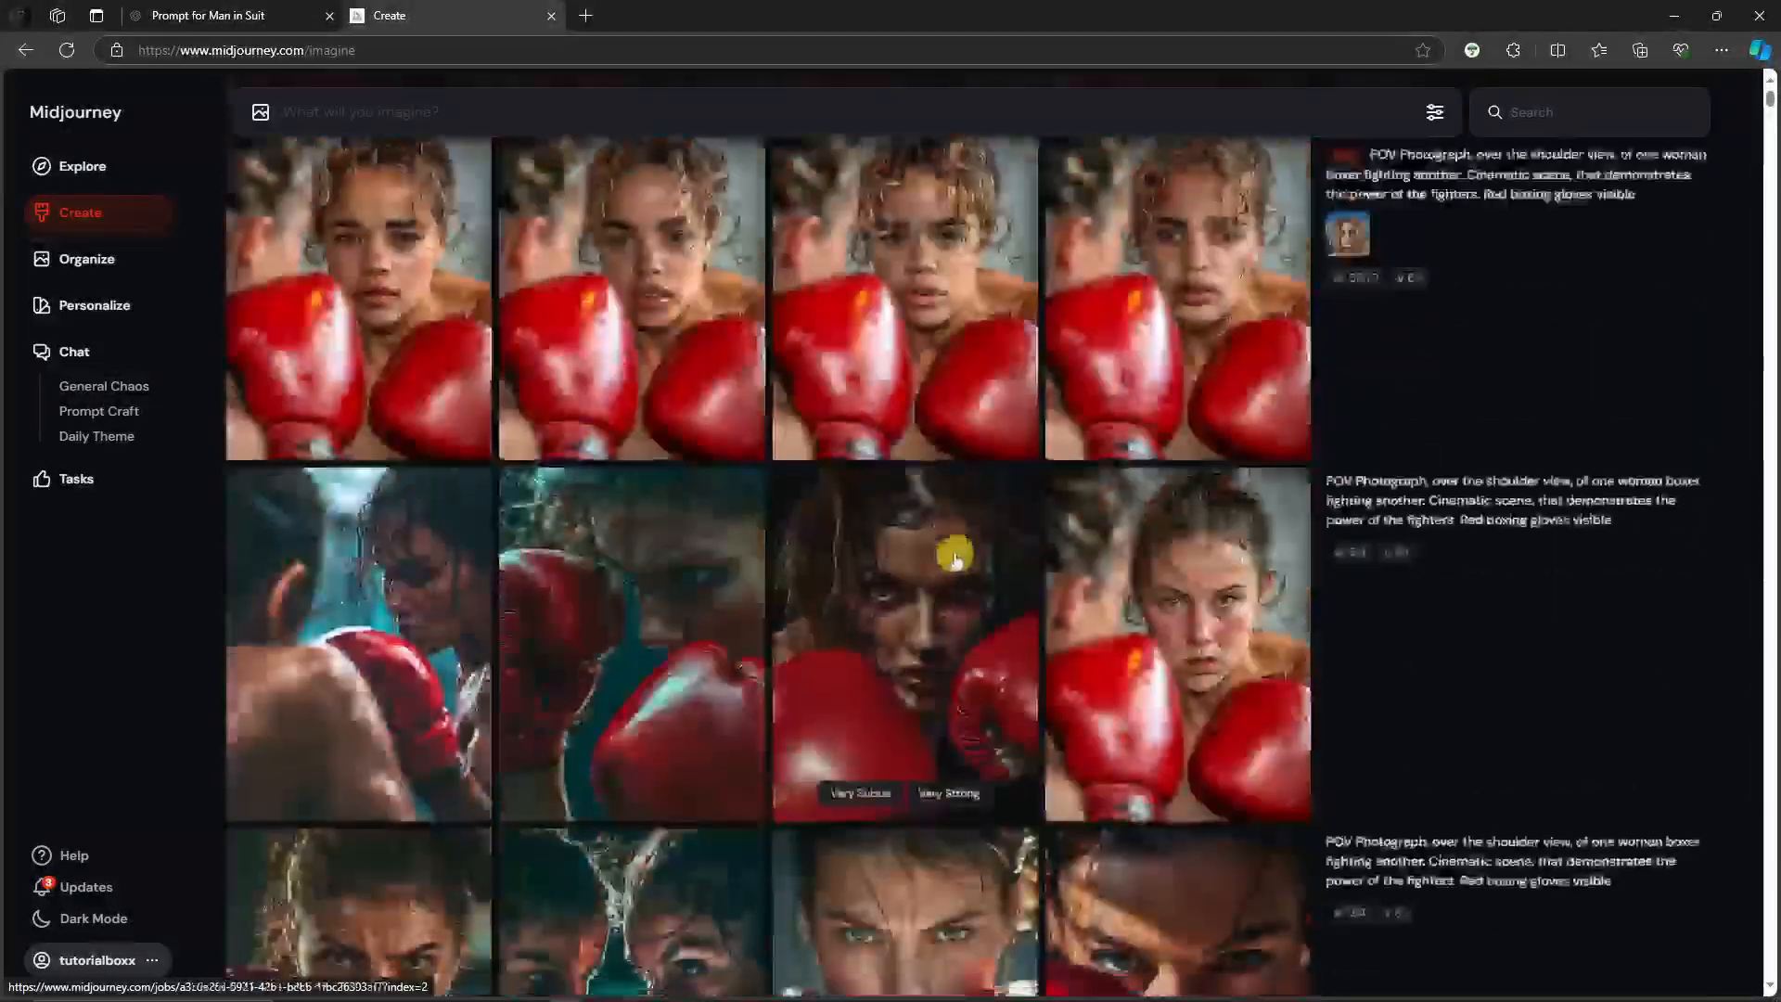
scroll(955, 557, "down", 2)
left_click(1205, 399)
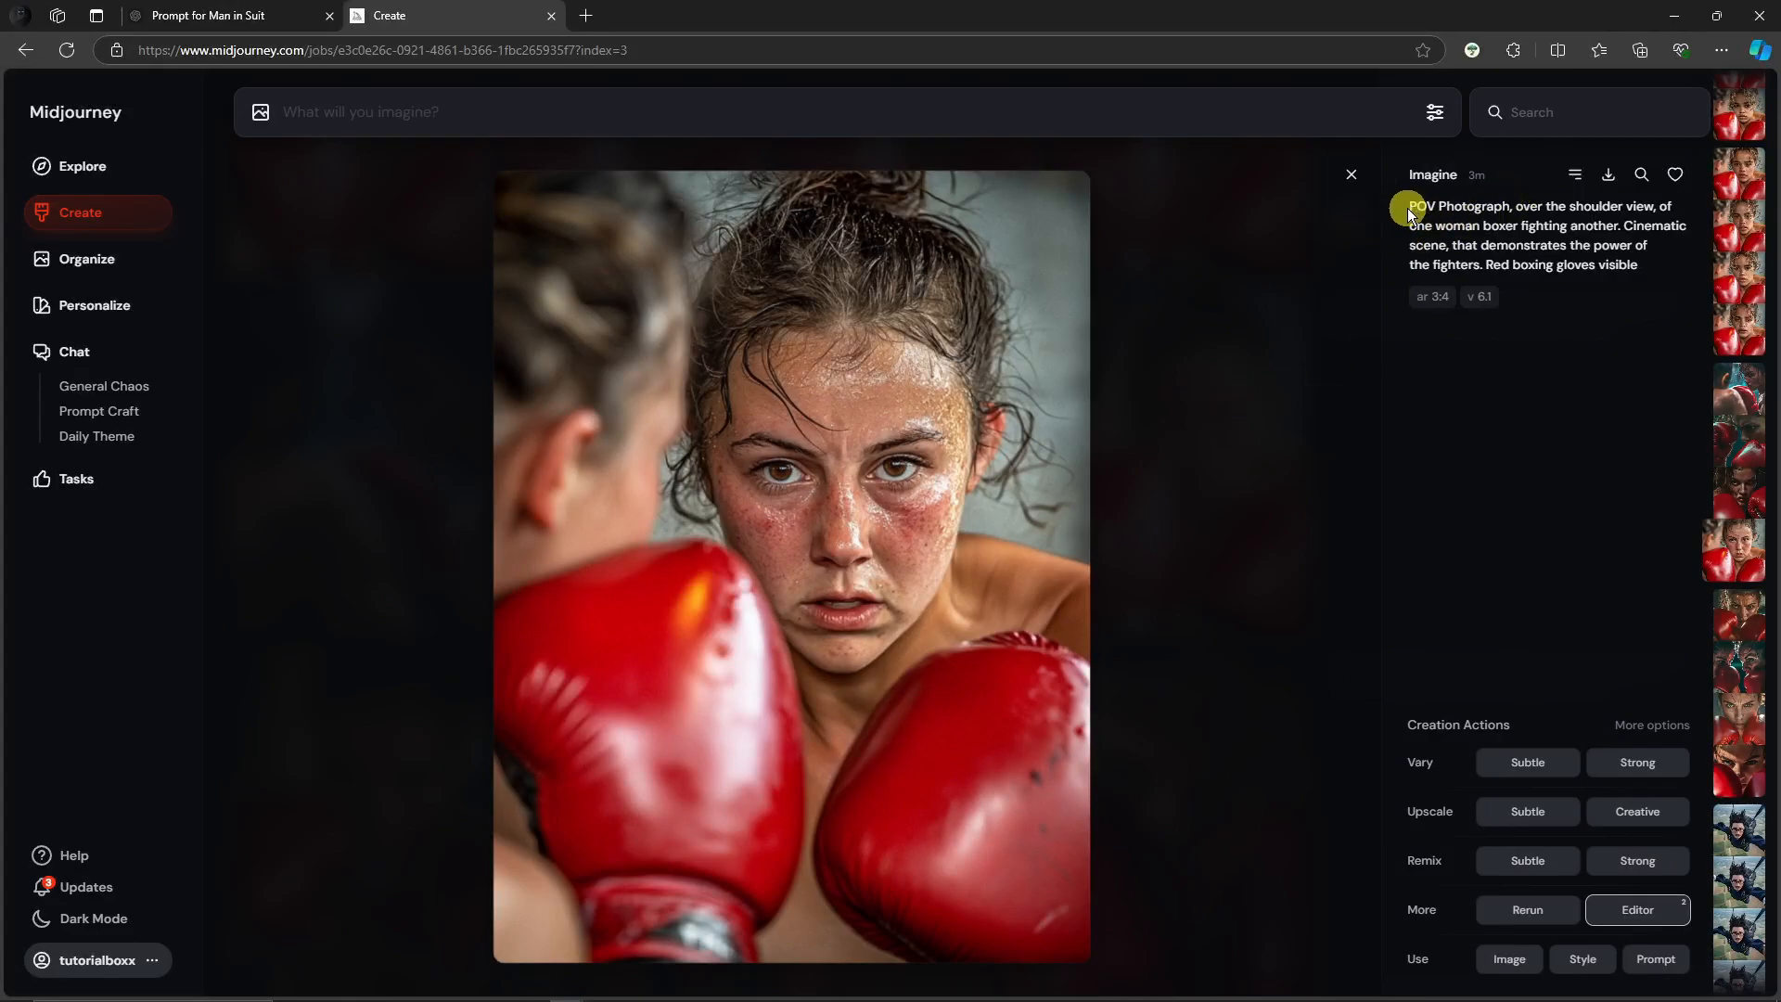
left_click_drag(1407, 208, 1640, 275)
left_click(1543, 232)
left_click(1620, 908)
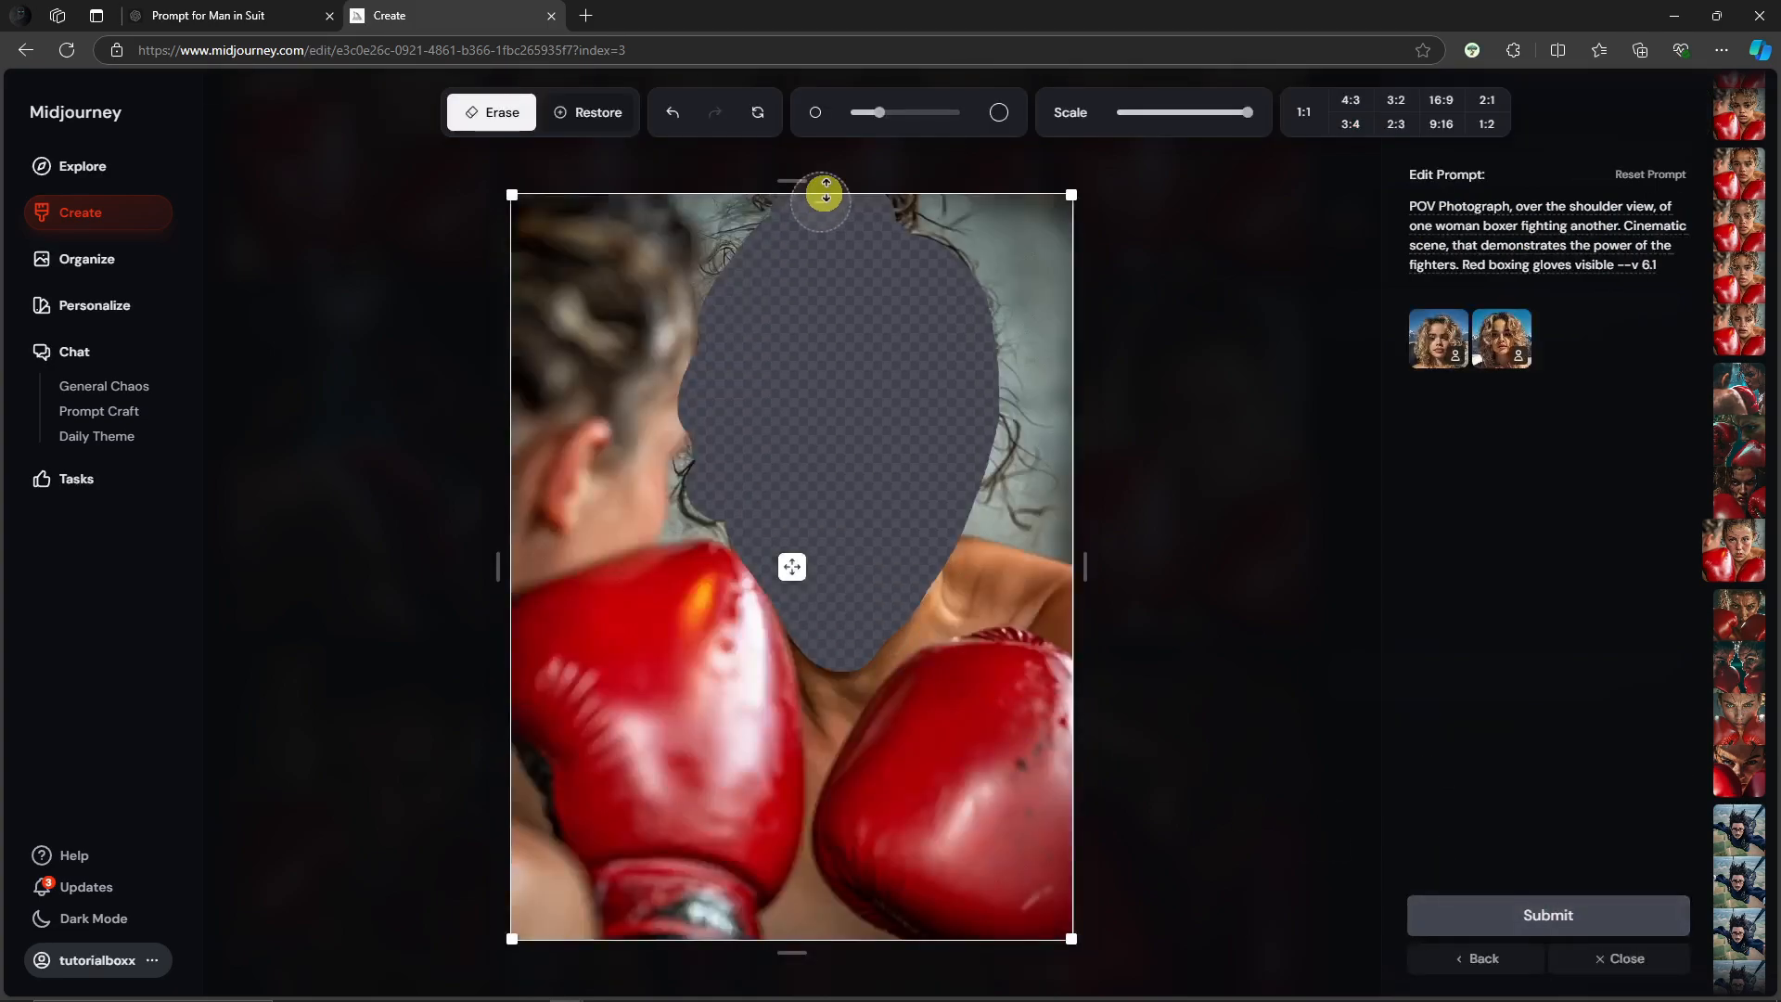
mouse_move(913, 228)
left_mouse_down()
mouse_move(1008, 468)
mouse_move(697, 454)
mouse_move(980, 368)
left_mouse_up()
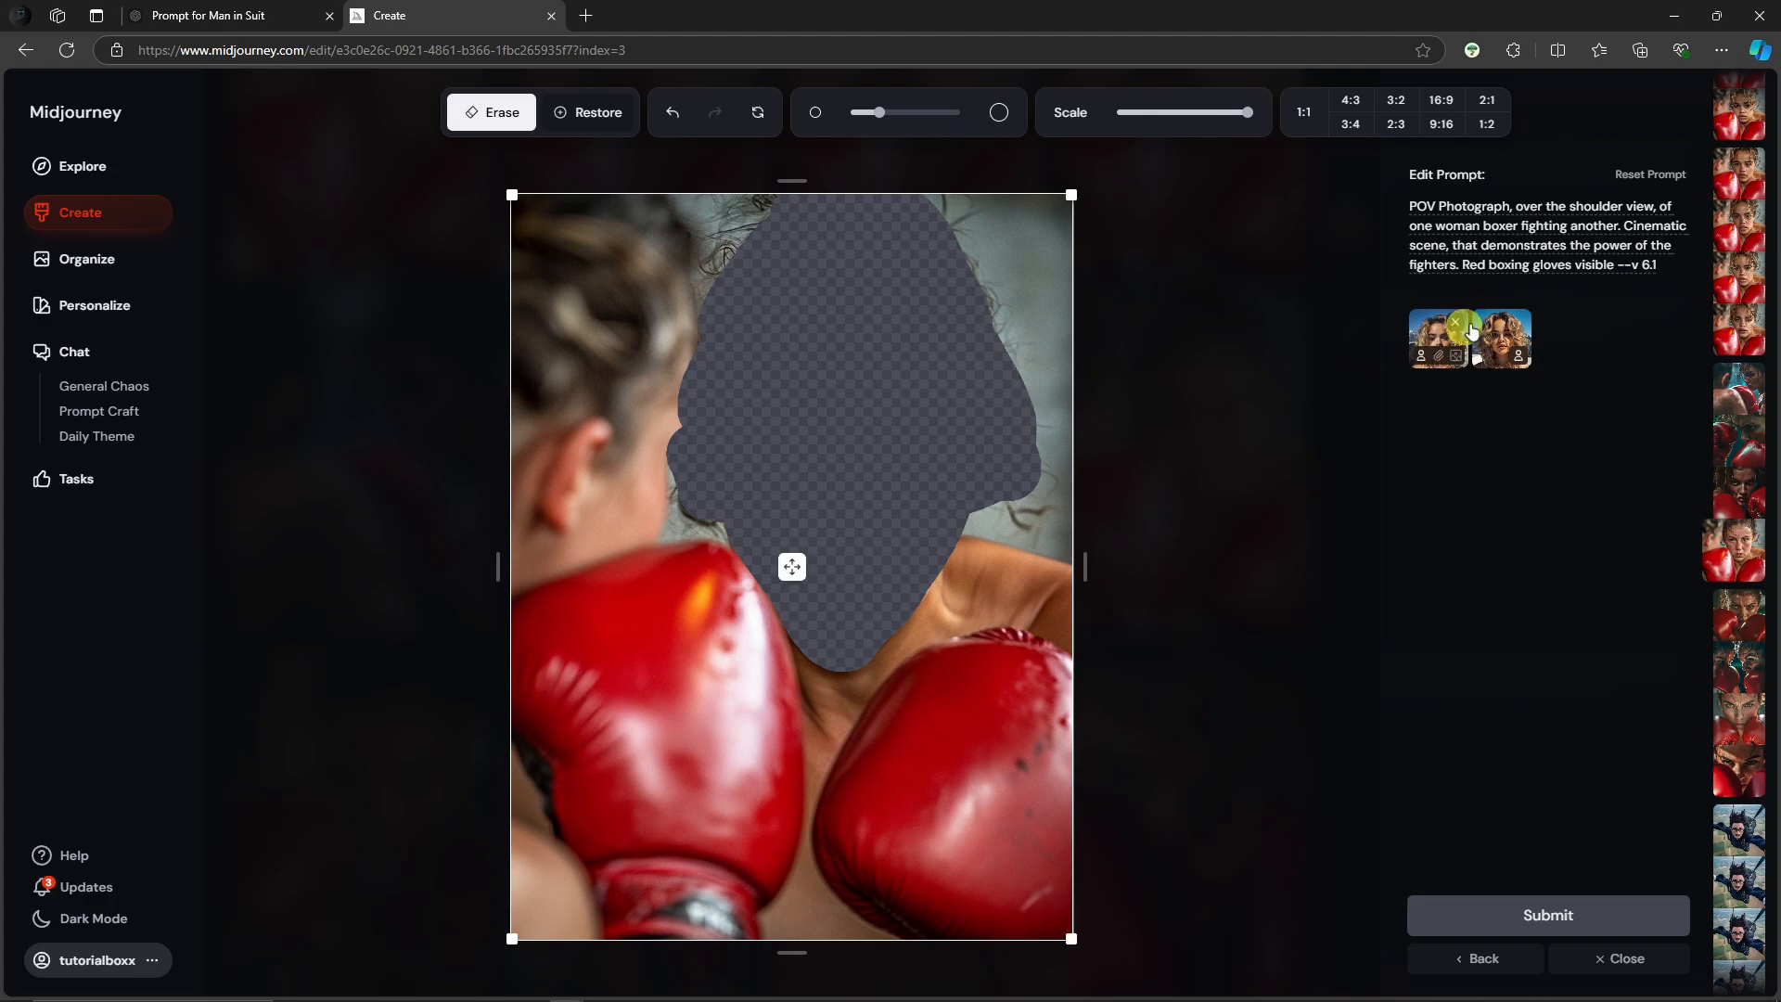
Add the curly-haired woman's rooftop portraits as character references for the boxing edit and submit it.
key("ctrl+v")
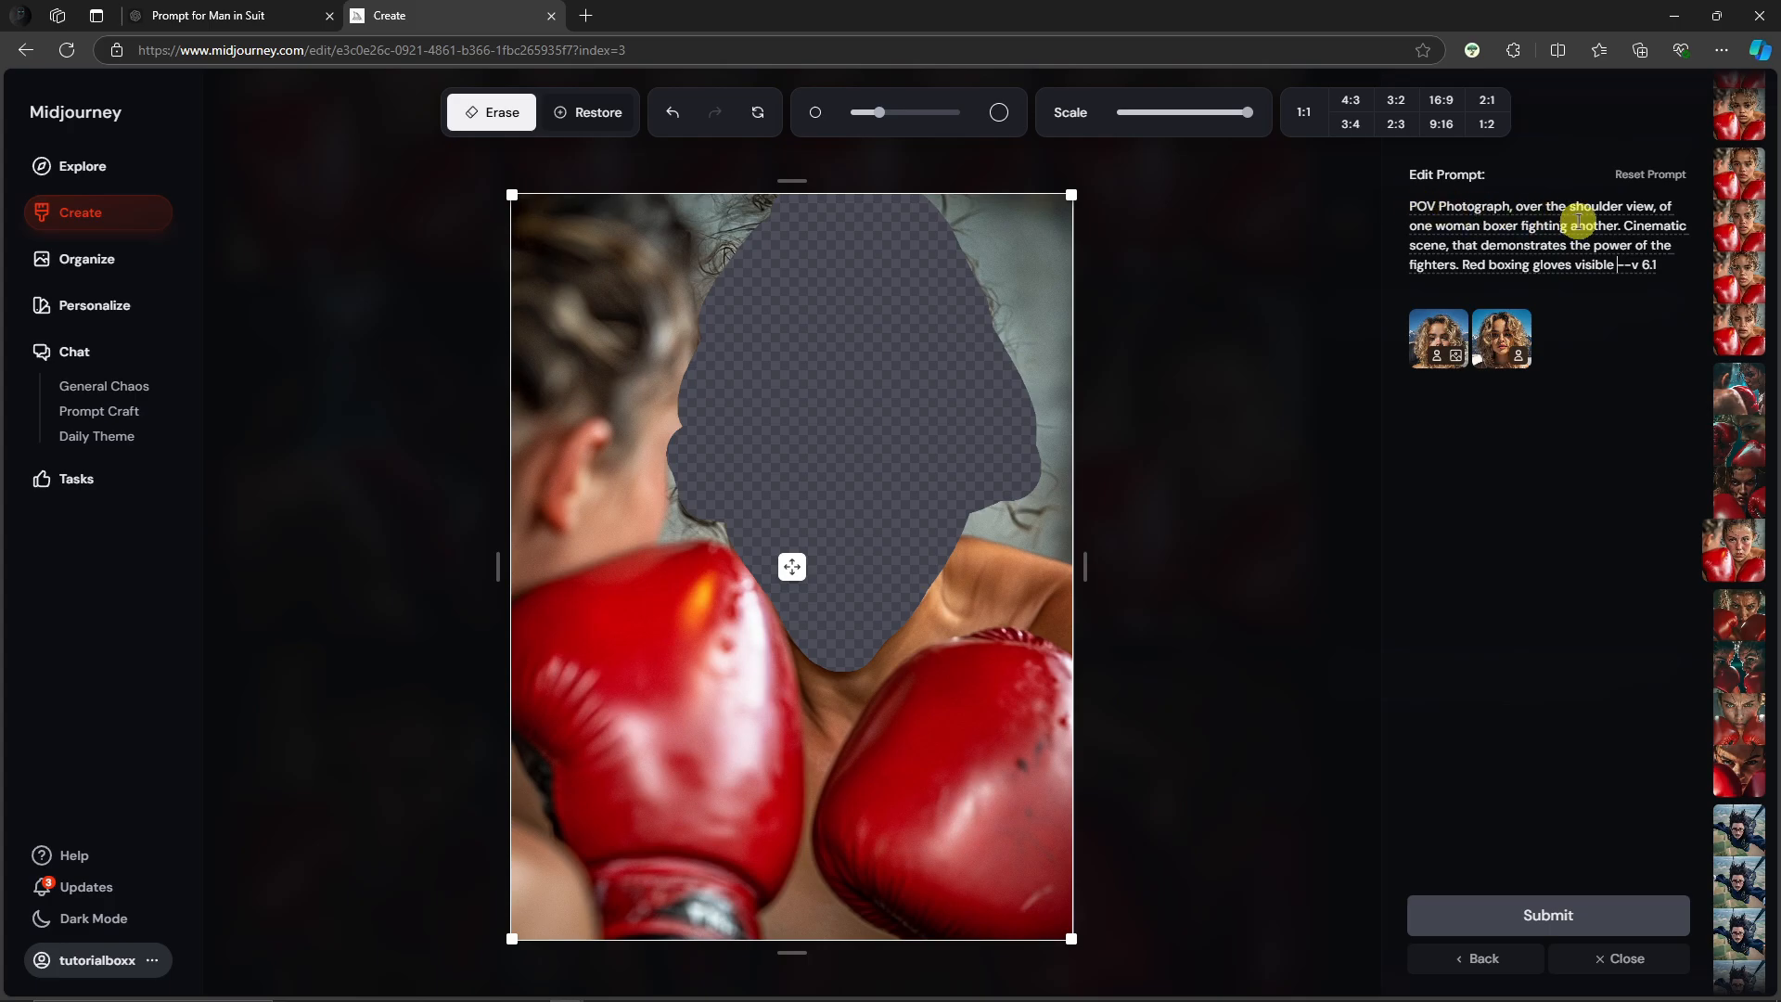
mouse_move(1497, 364)
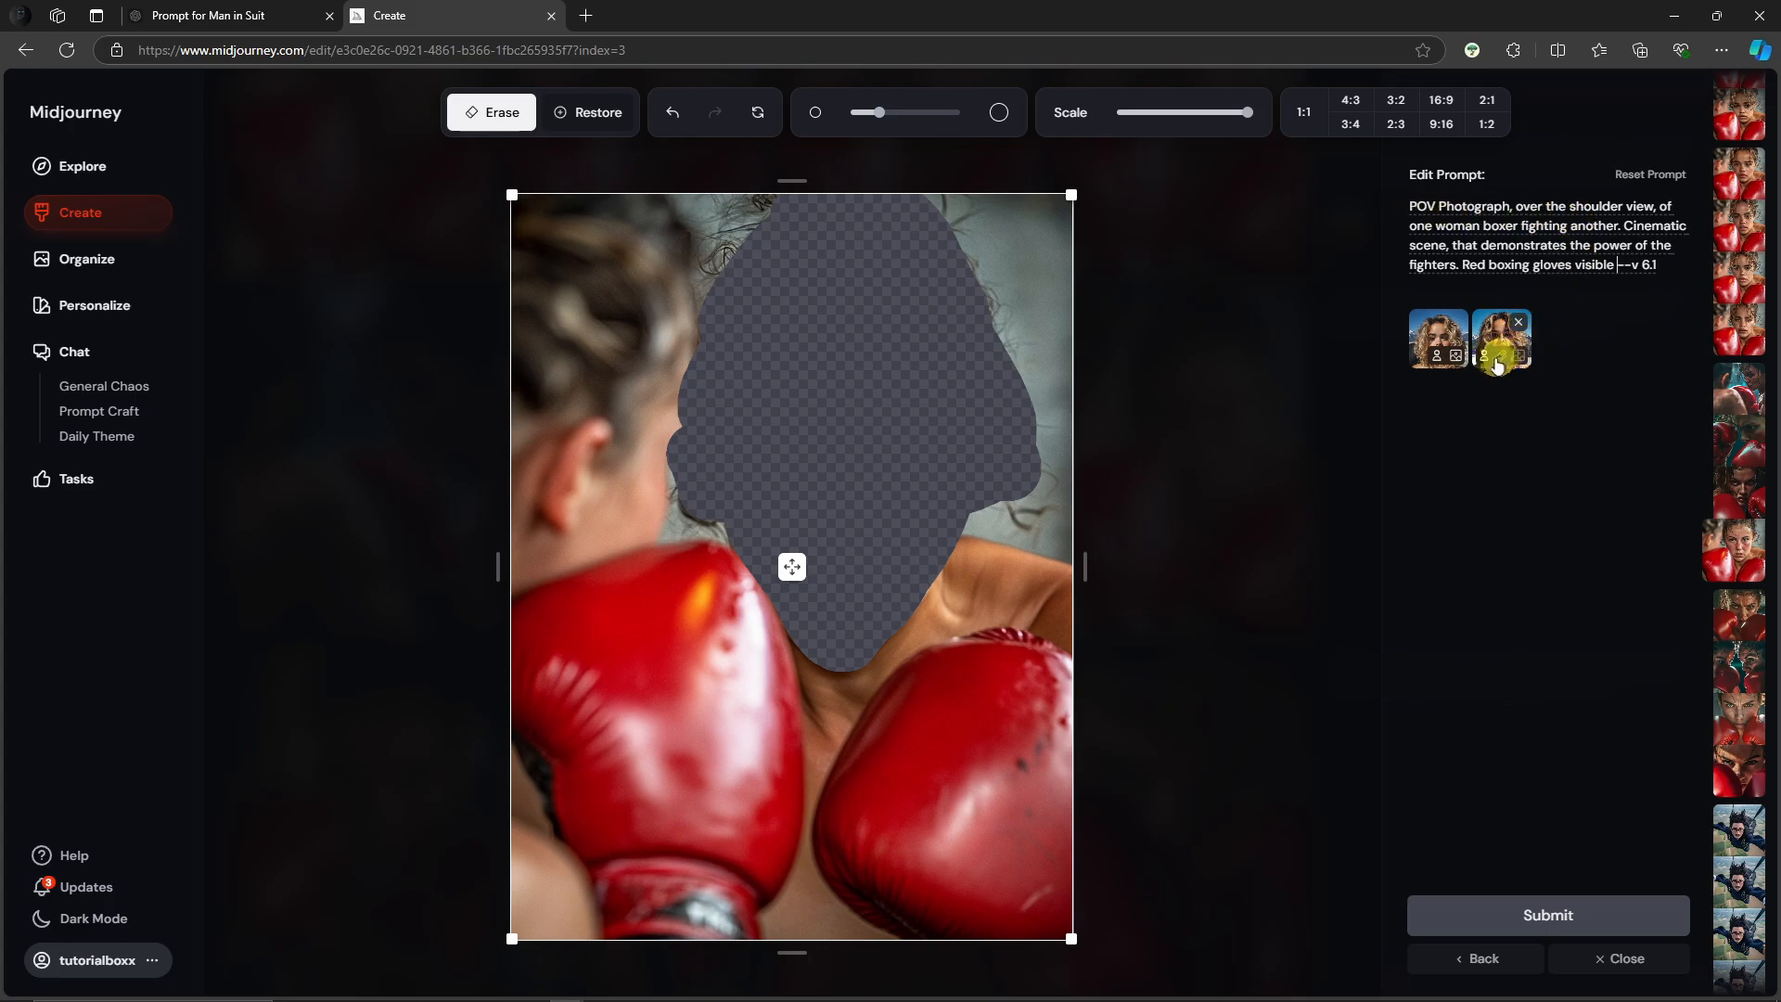
left_click(1420, 359)
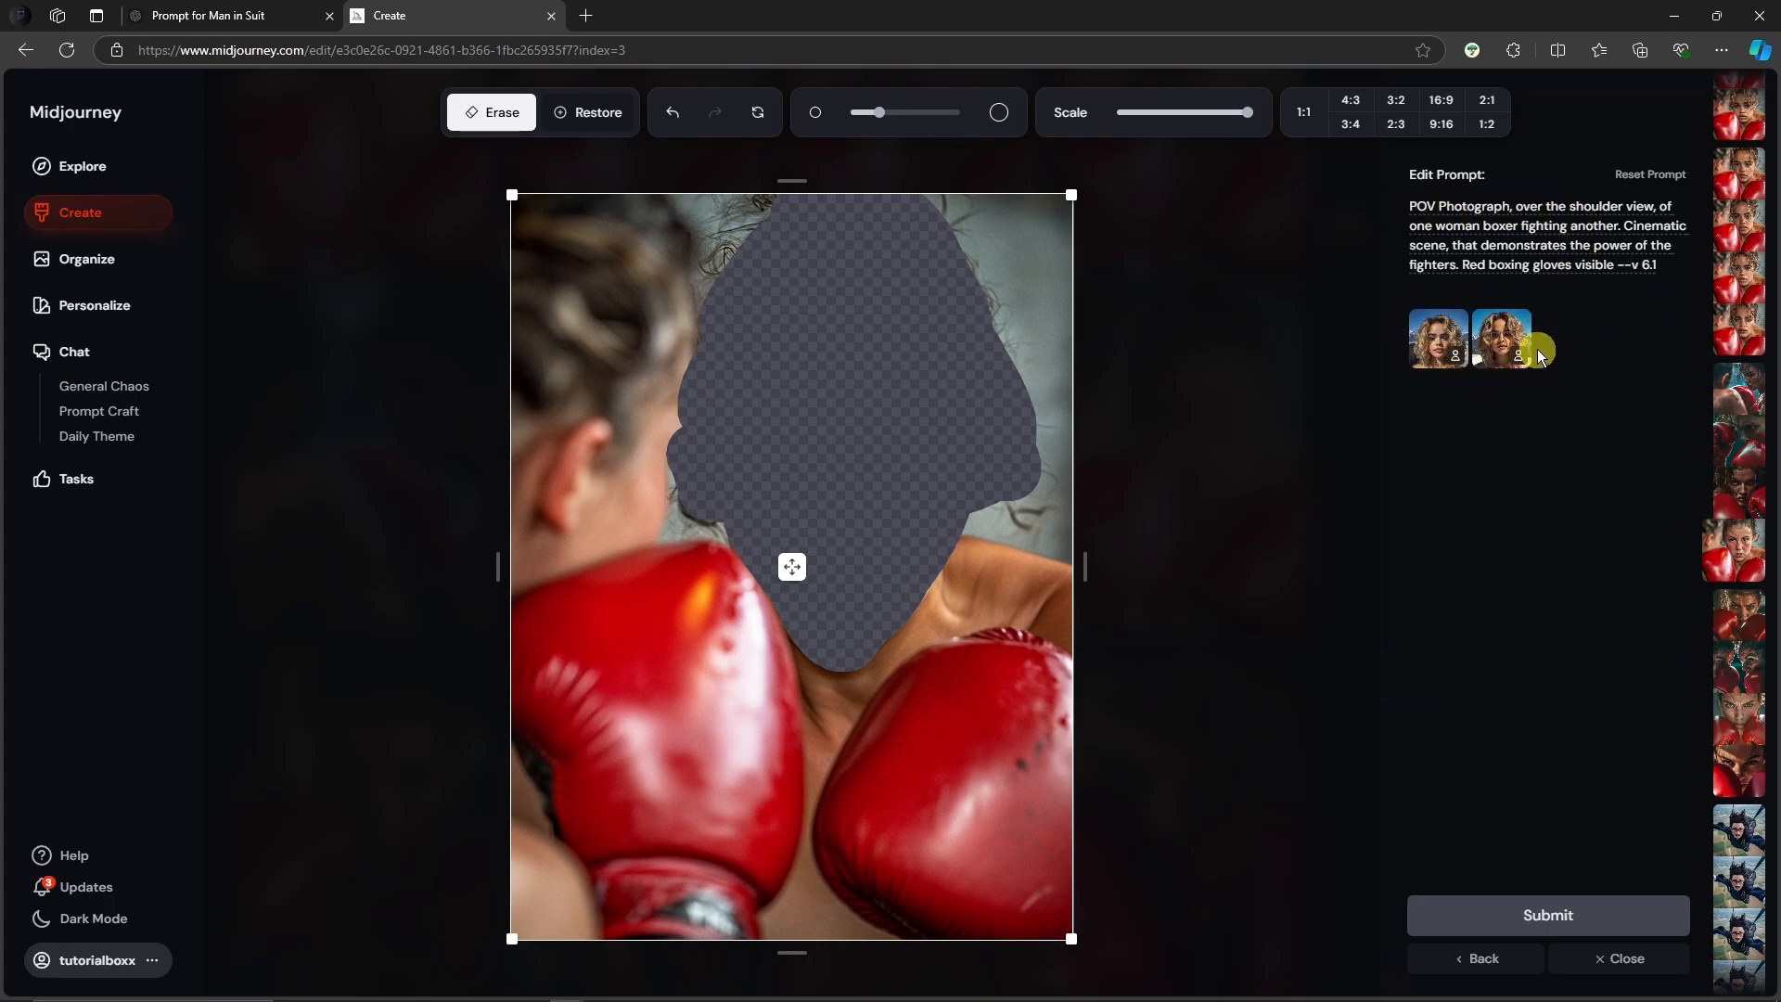
left_click(1558, 915)
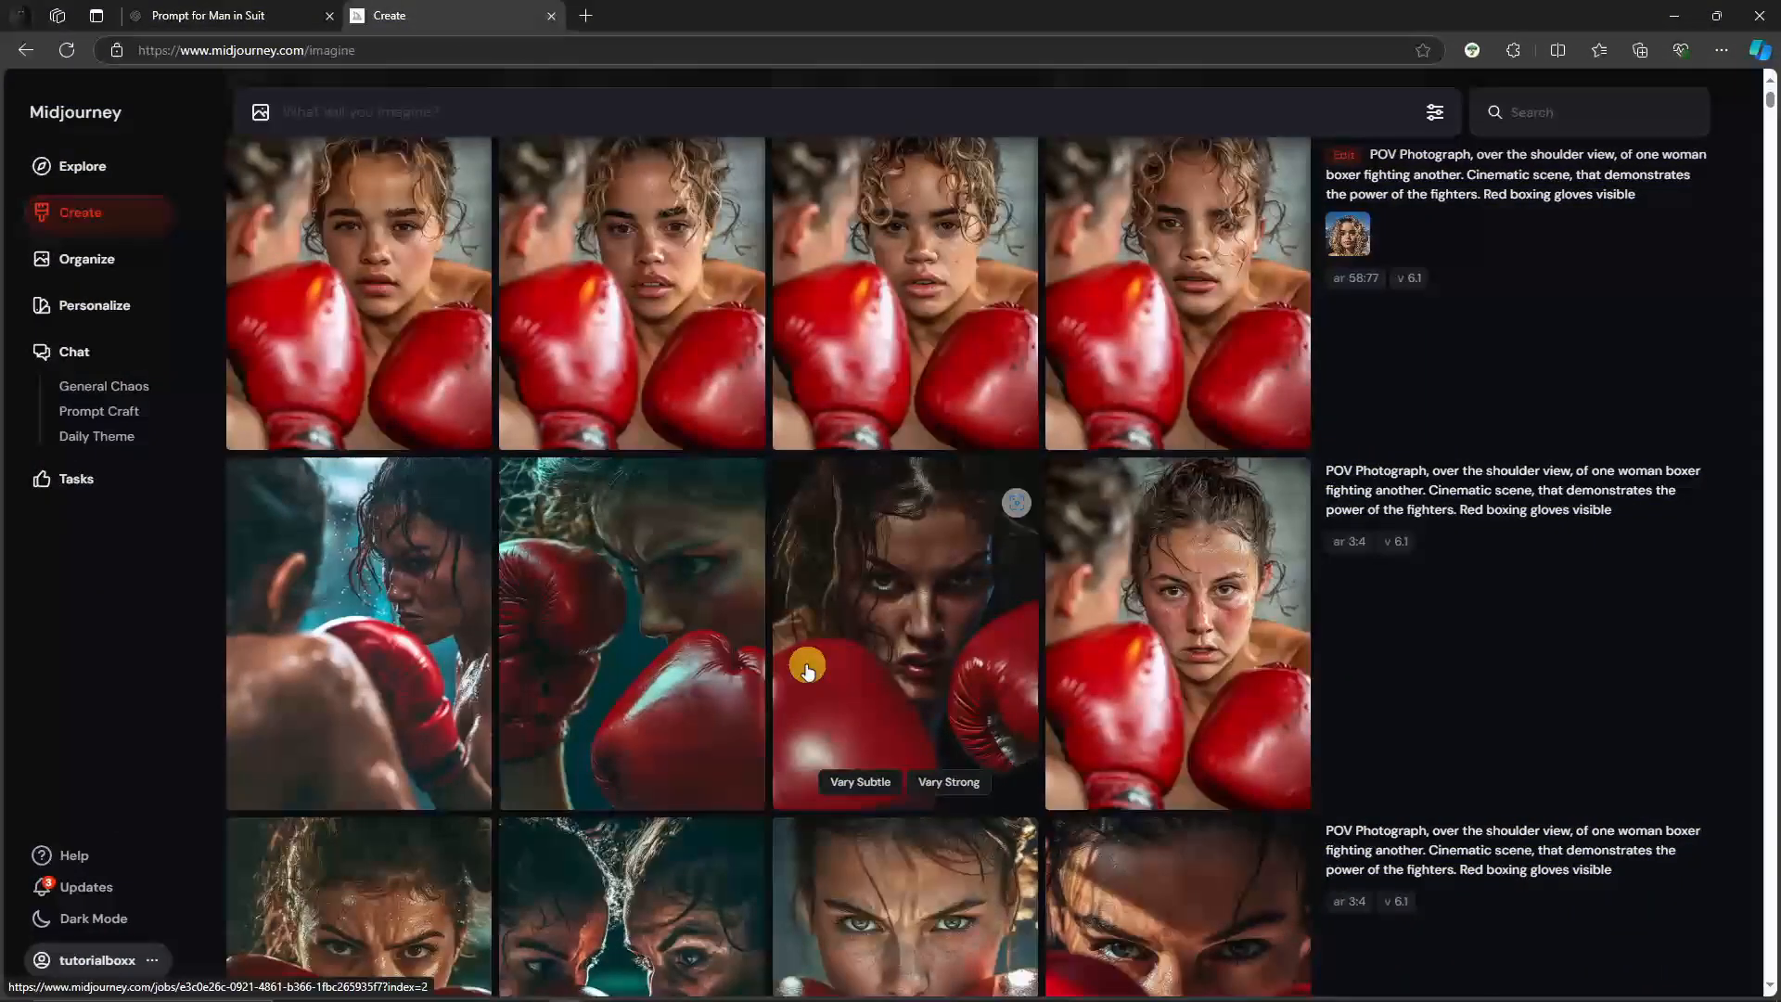
Compare the third edited boxer image made with a single reference against its rooftop portrait reference.
scroll(812, 666, "down", 5)
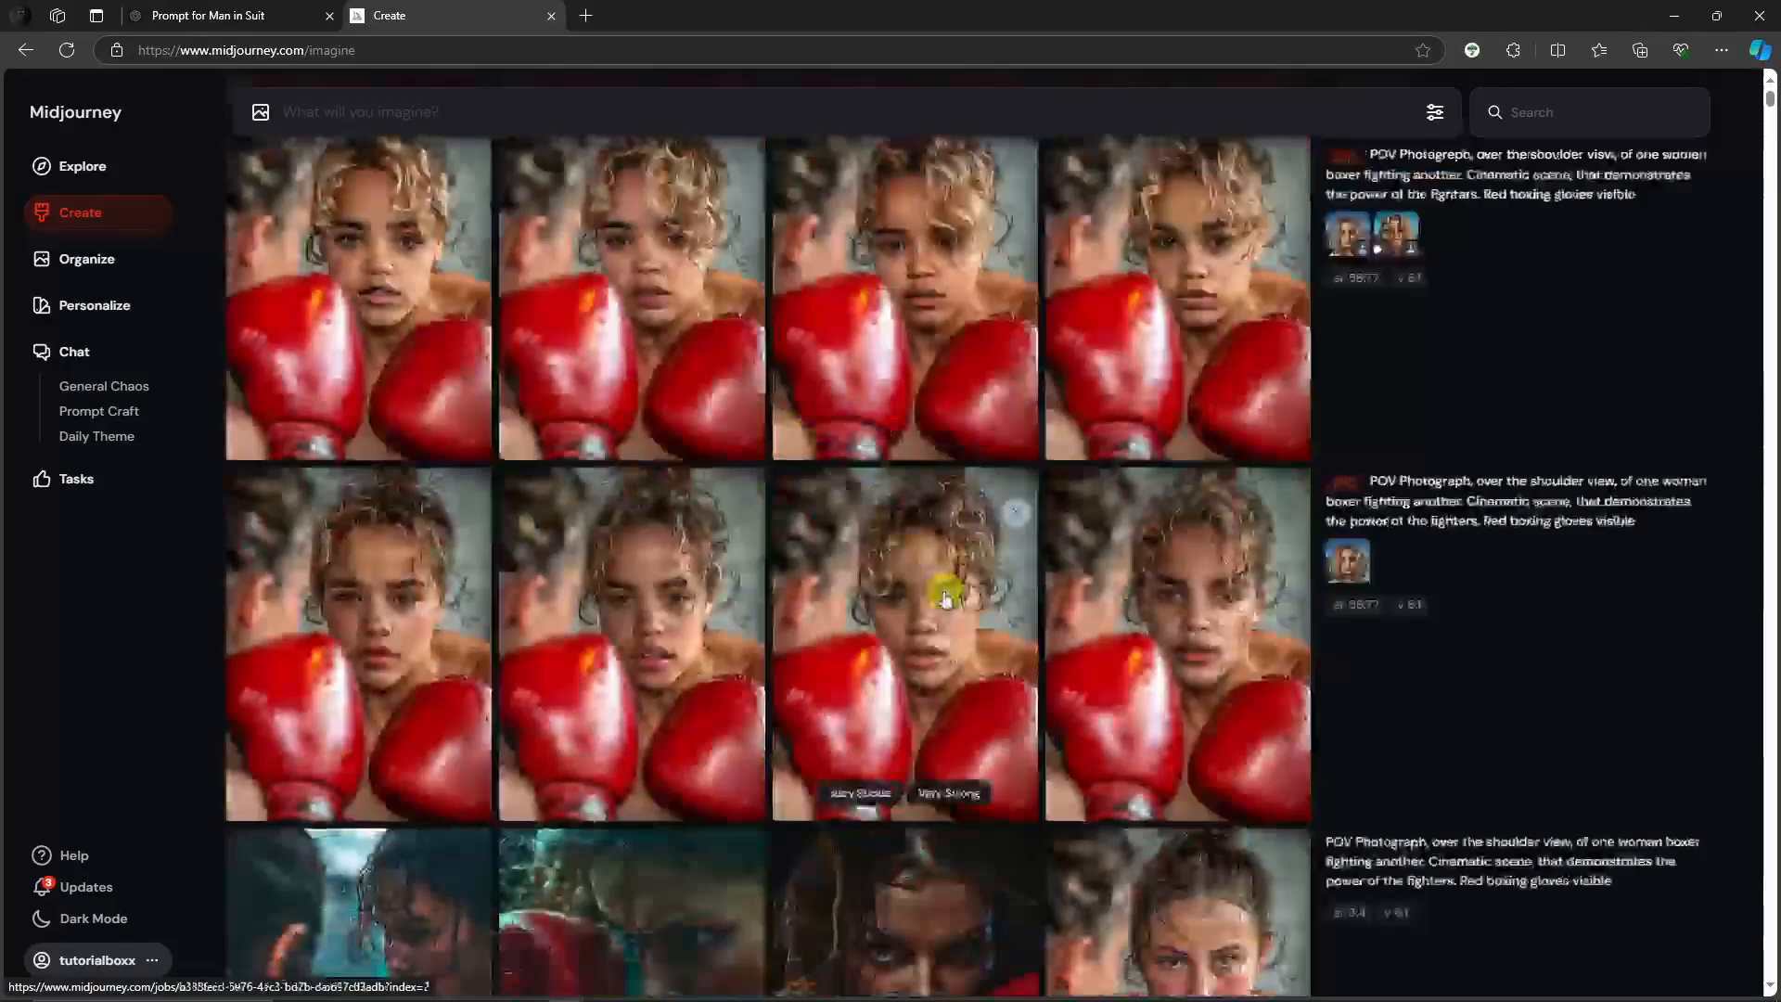
left_click(947, 584)
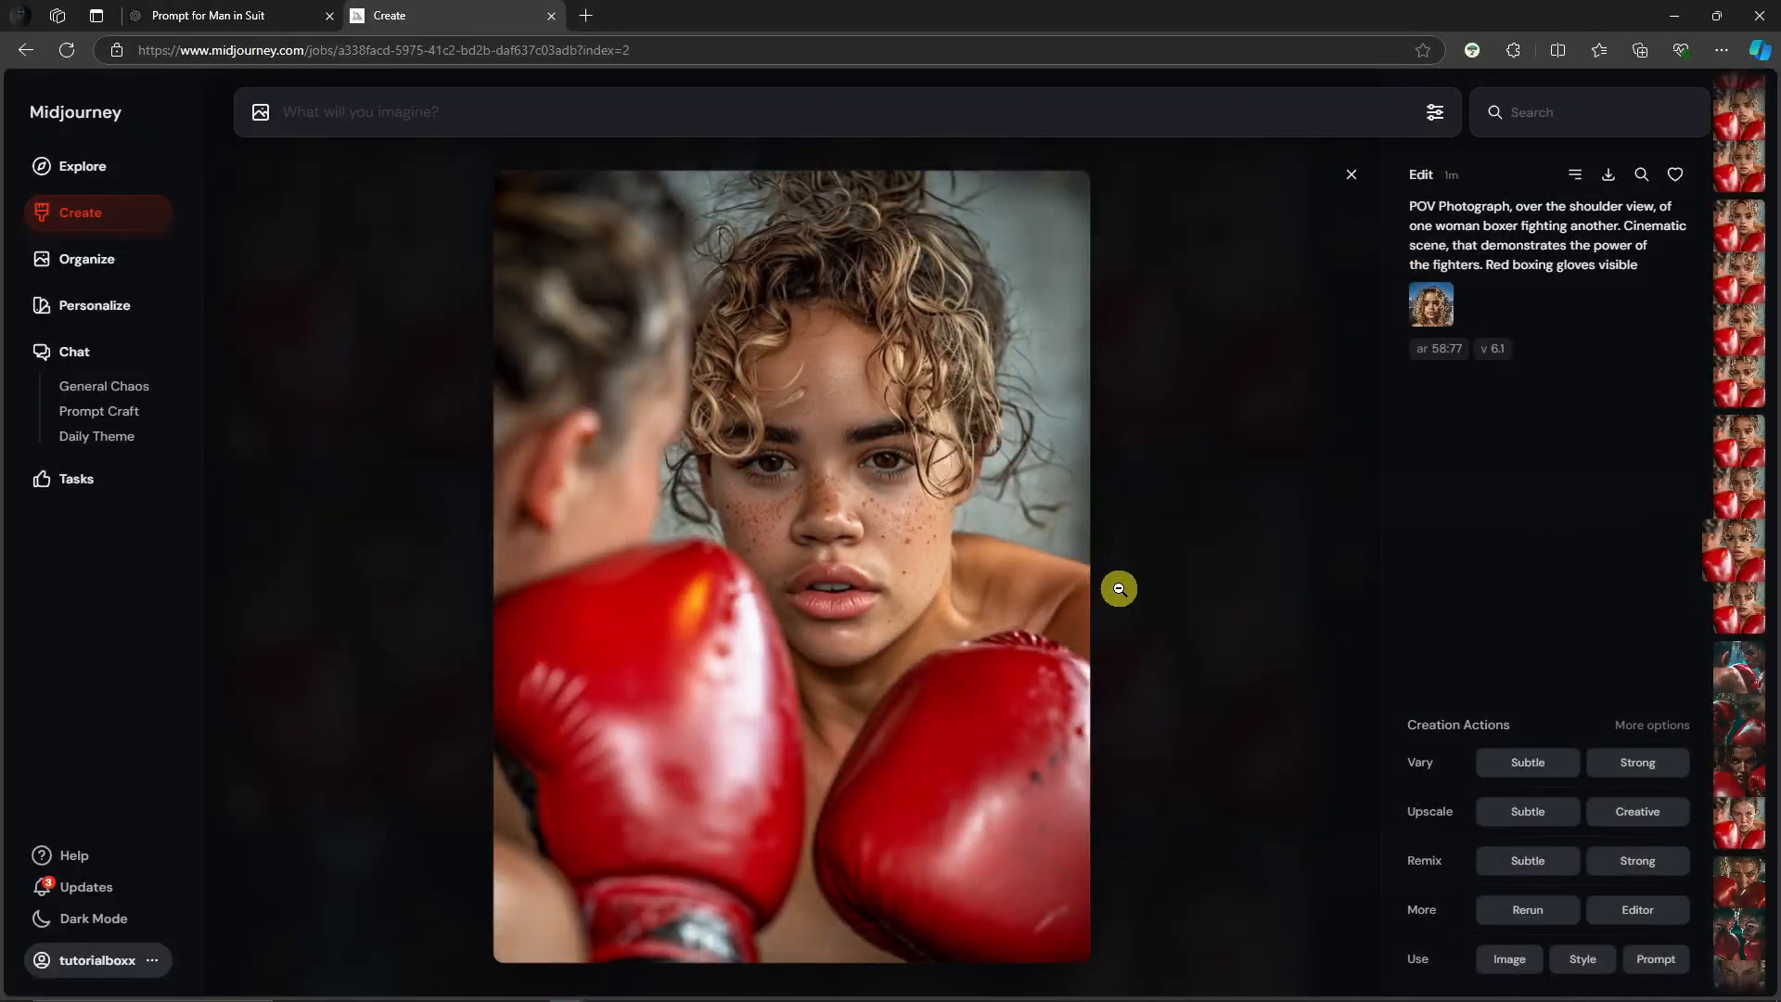
left_click(1448, 312)
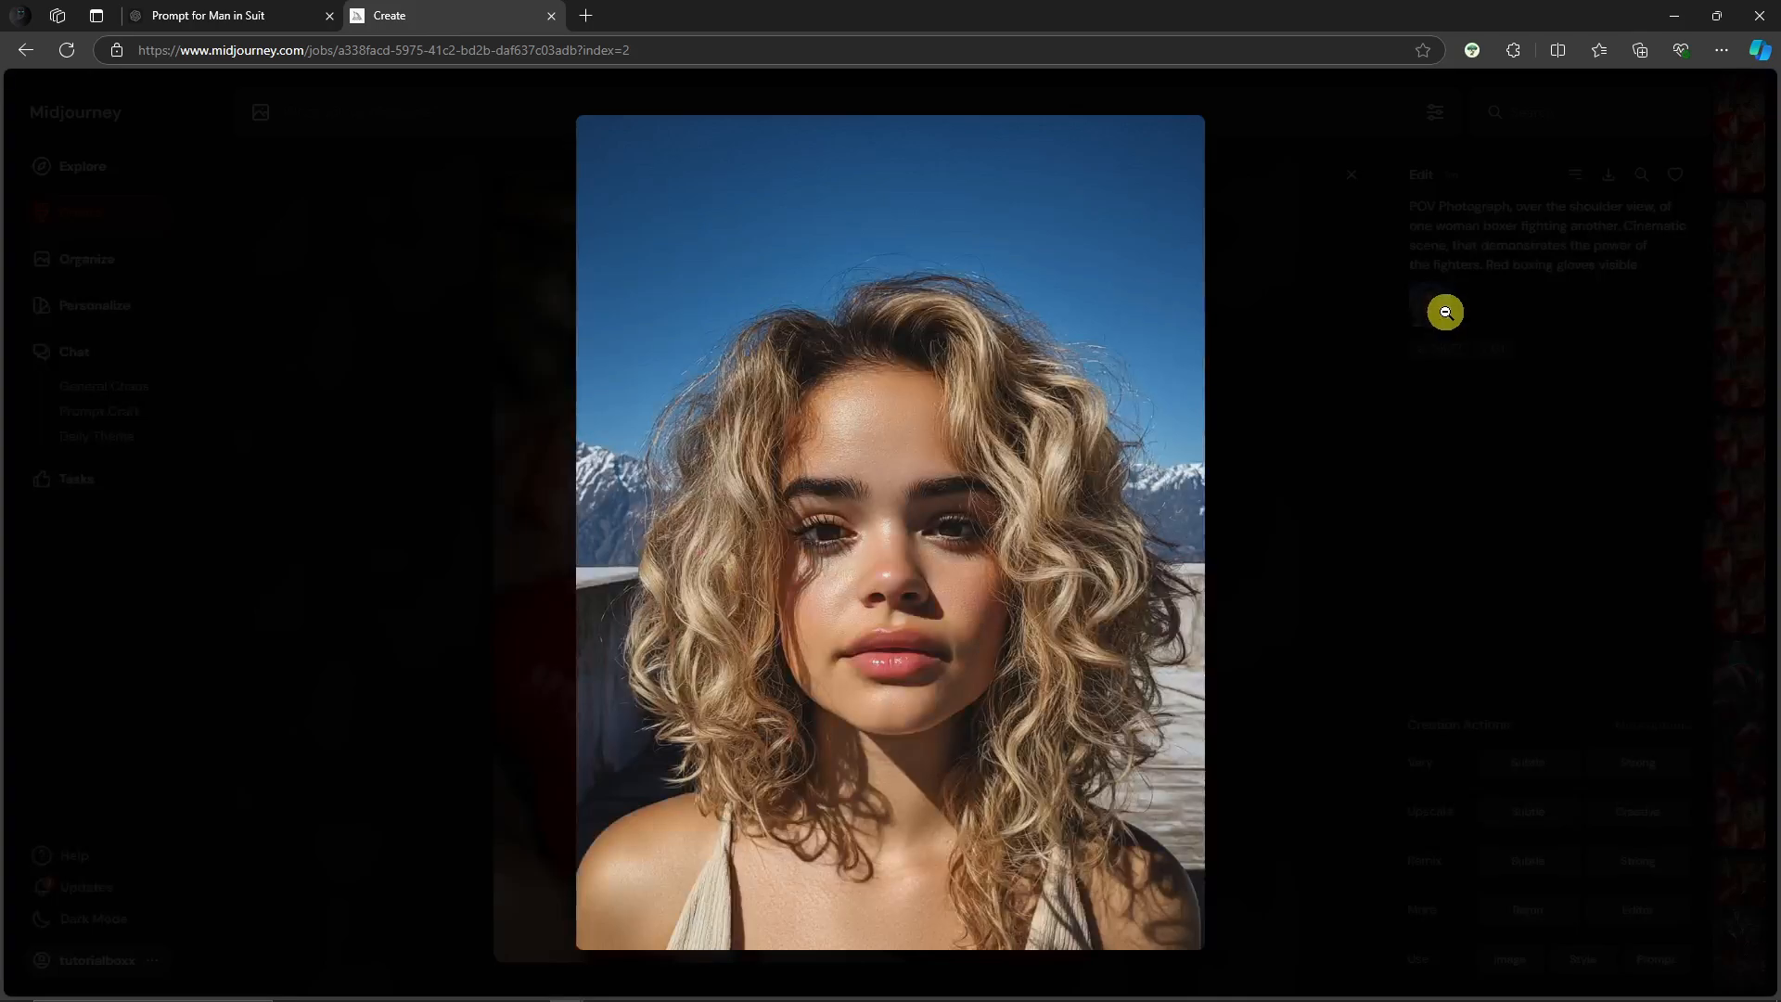
left_click(1454, 489)
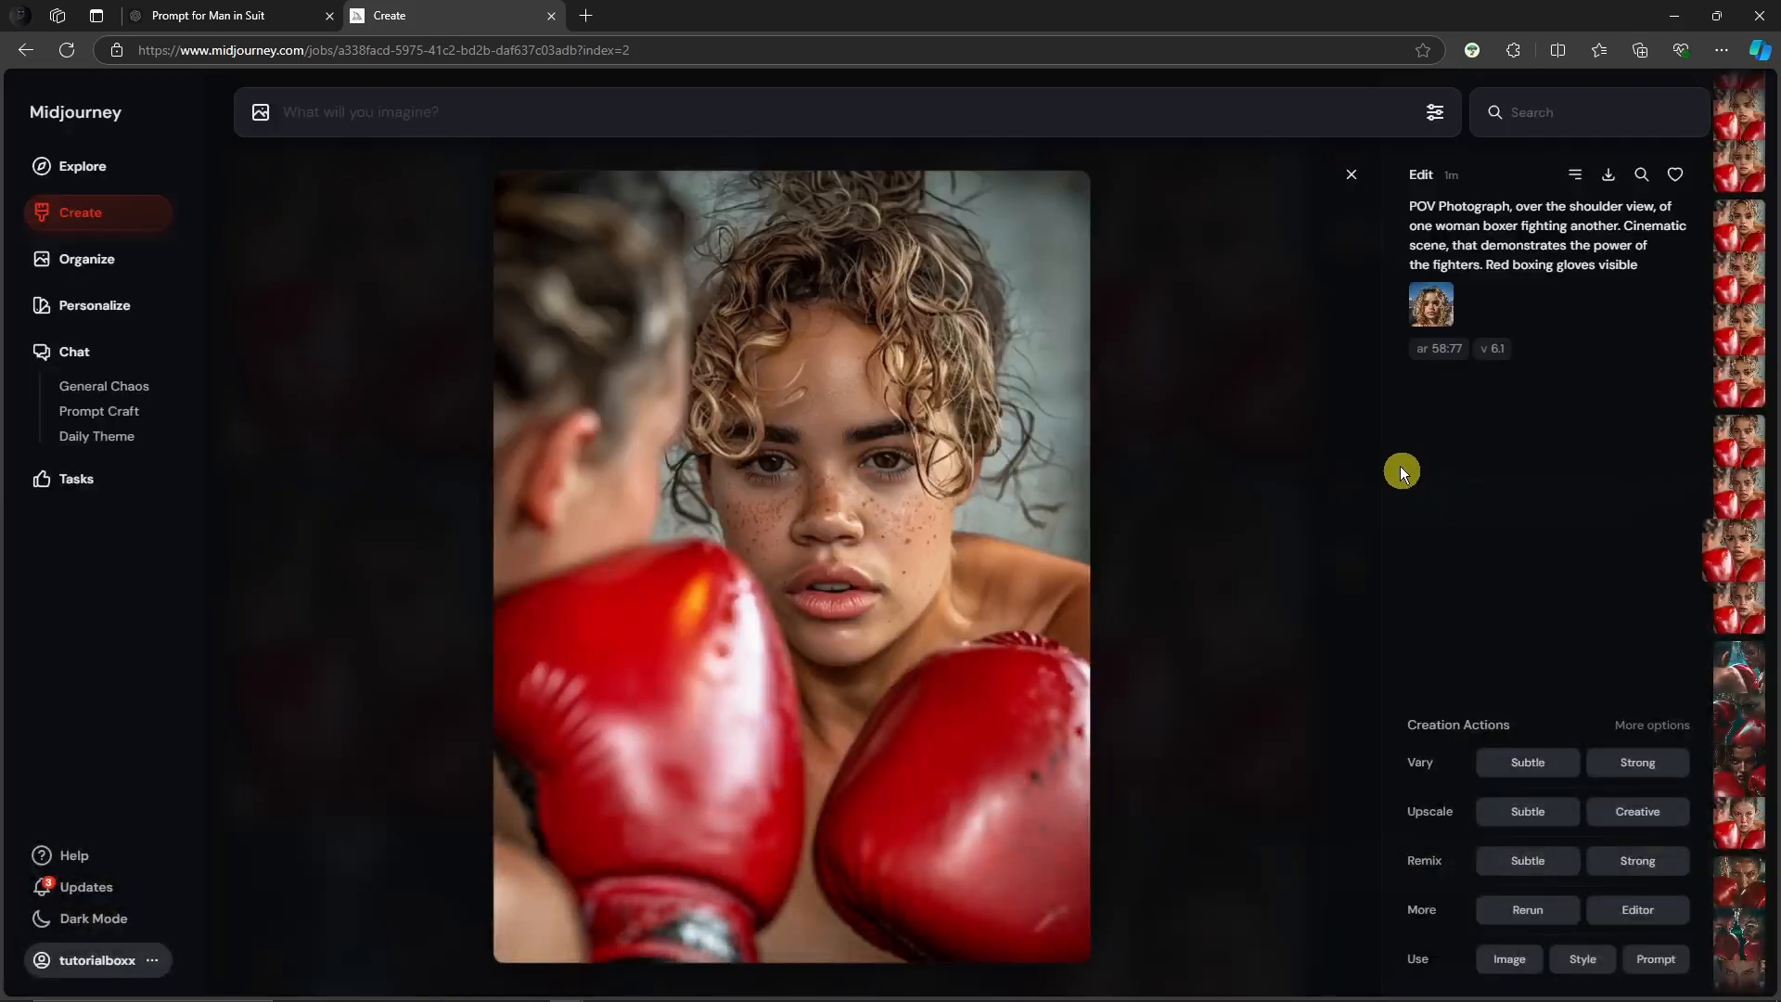
left_click(1354, 182)
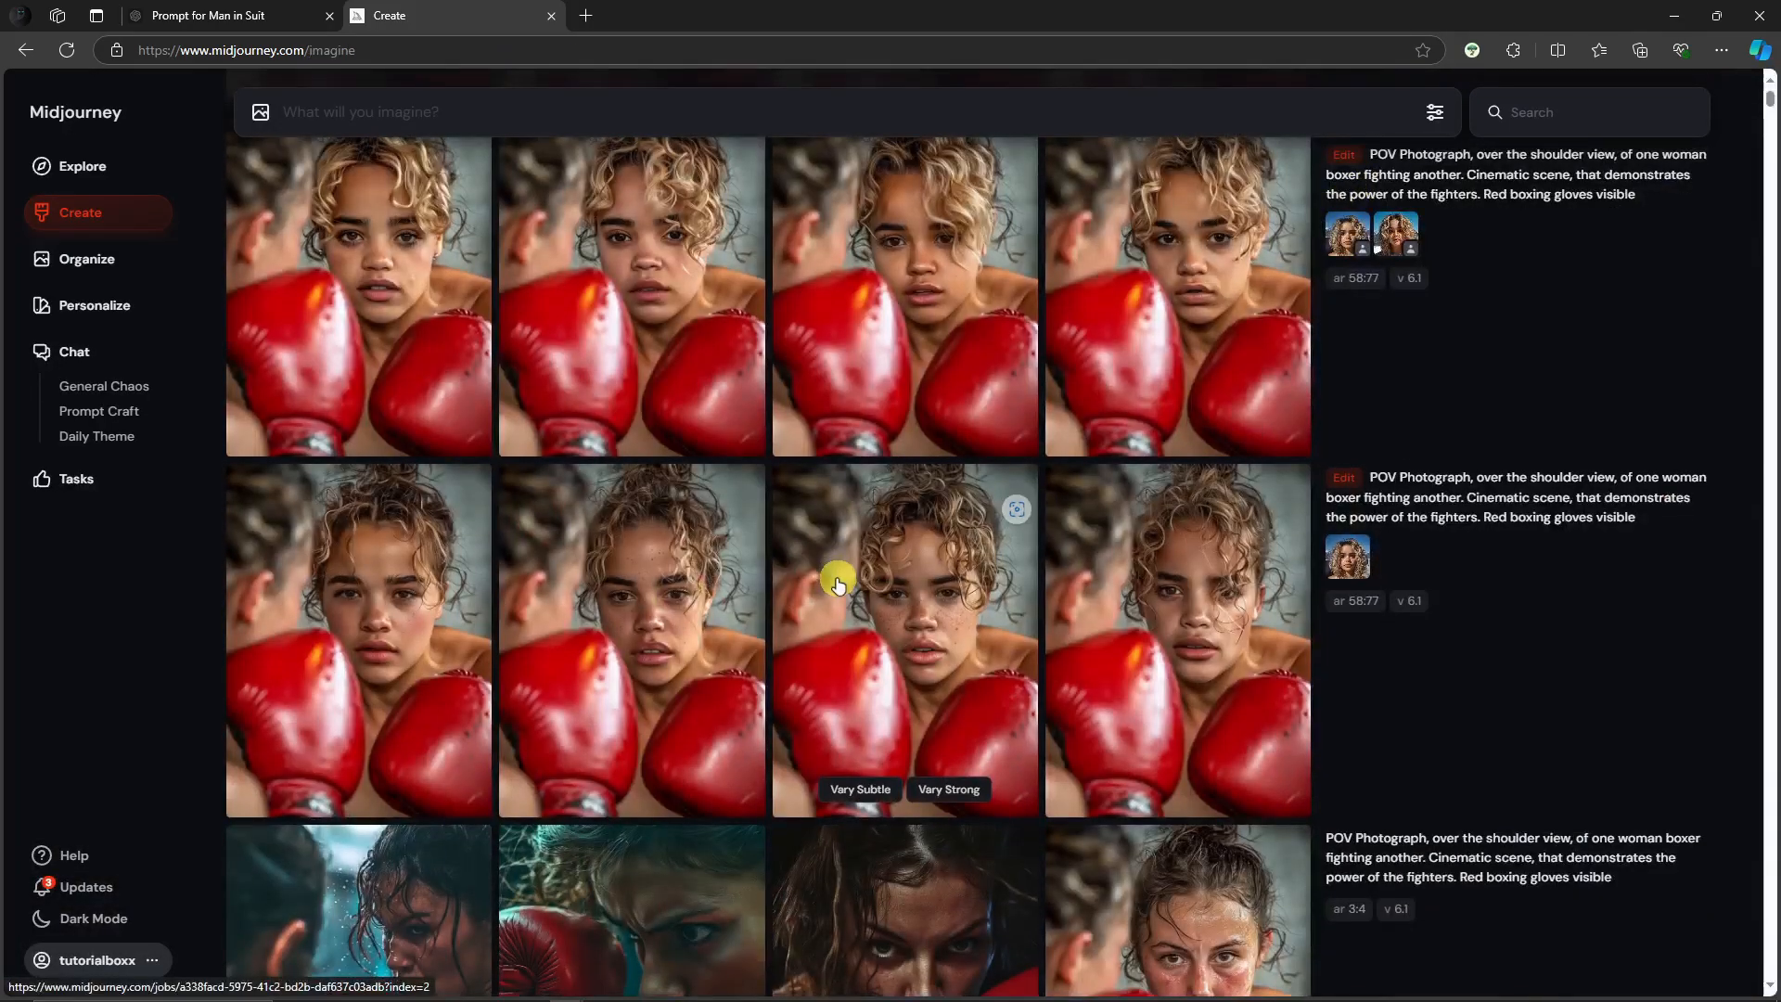
Open the original boxing image of two fighters seen over the shoulder in the editor and erase the facing fighter's head.
scroll(838, 581, "down", 5)
scroll(931, 519, "down", 1)
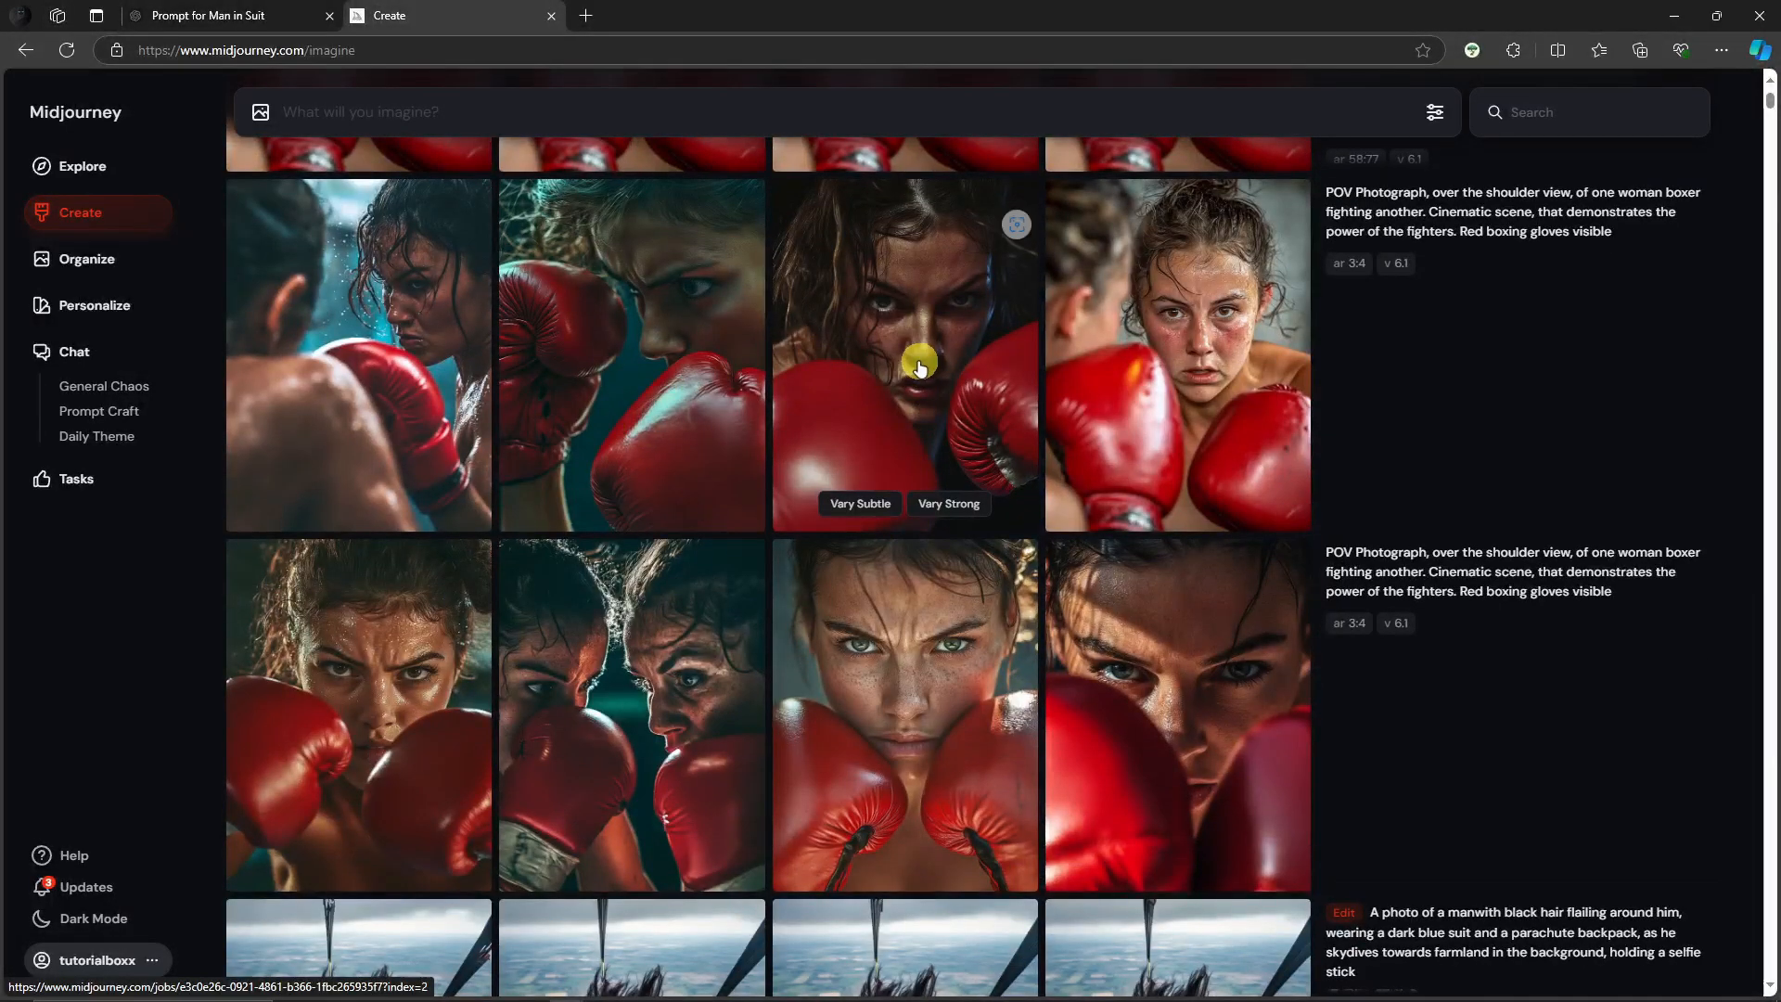
left_click(402, 306)
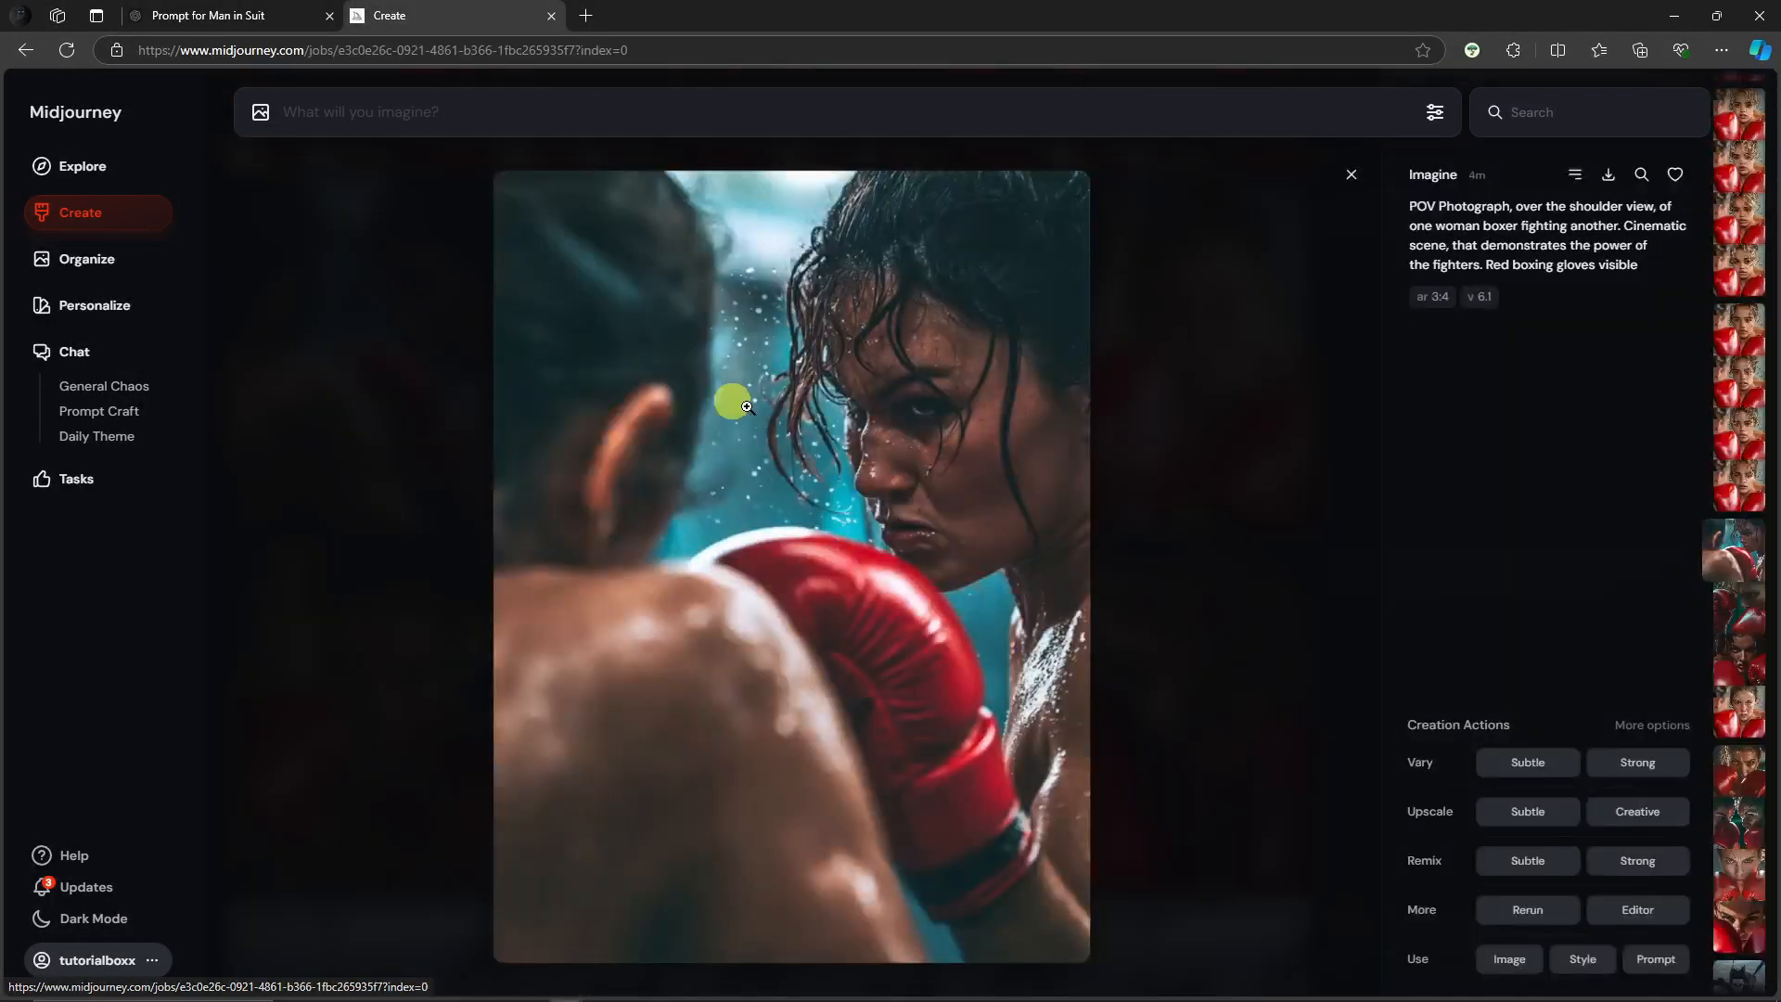
left_click(1643, 914)
mouse_move(839, 320)
left_mouse_down()
mouse_move(1005, 373)
mouse_move(1042, 422)
mouse_move(1036, 499)
mouse_move(923, 530)
mouse_move(868, 417)
mouse_move(863, 359)
mouse_move(980, 381)
mouse_move(1004, 461)
mouse_move(938, 388)
mouse_move(907, 475)
mouse_move(868, 461)
mouse_move(951, 567)
mouse_move(1045, 527)
mouse_move(1045, 402)
mouse_move(970, 340)
mouse_move(851, 327)
mouse_move(822, 300)
mouse_move(799, 446)
mouse_move(806, 341)
mouse_move(846, 247)
mouse_move(871, 214)
mouse_move(876, 235)
mouse_move(927, 212)
mouse_move(915, 269)
mouse_move(950, 232)
mouse_move(1037, 204)
mouse_move(1013, 241)
mouse_move(1063, 228)
mouse_move(971, 275)
mouse_move(979, 295)
mouse_move(1050, 274)
mouse_move(1058, 373)
left_mouse_up()
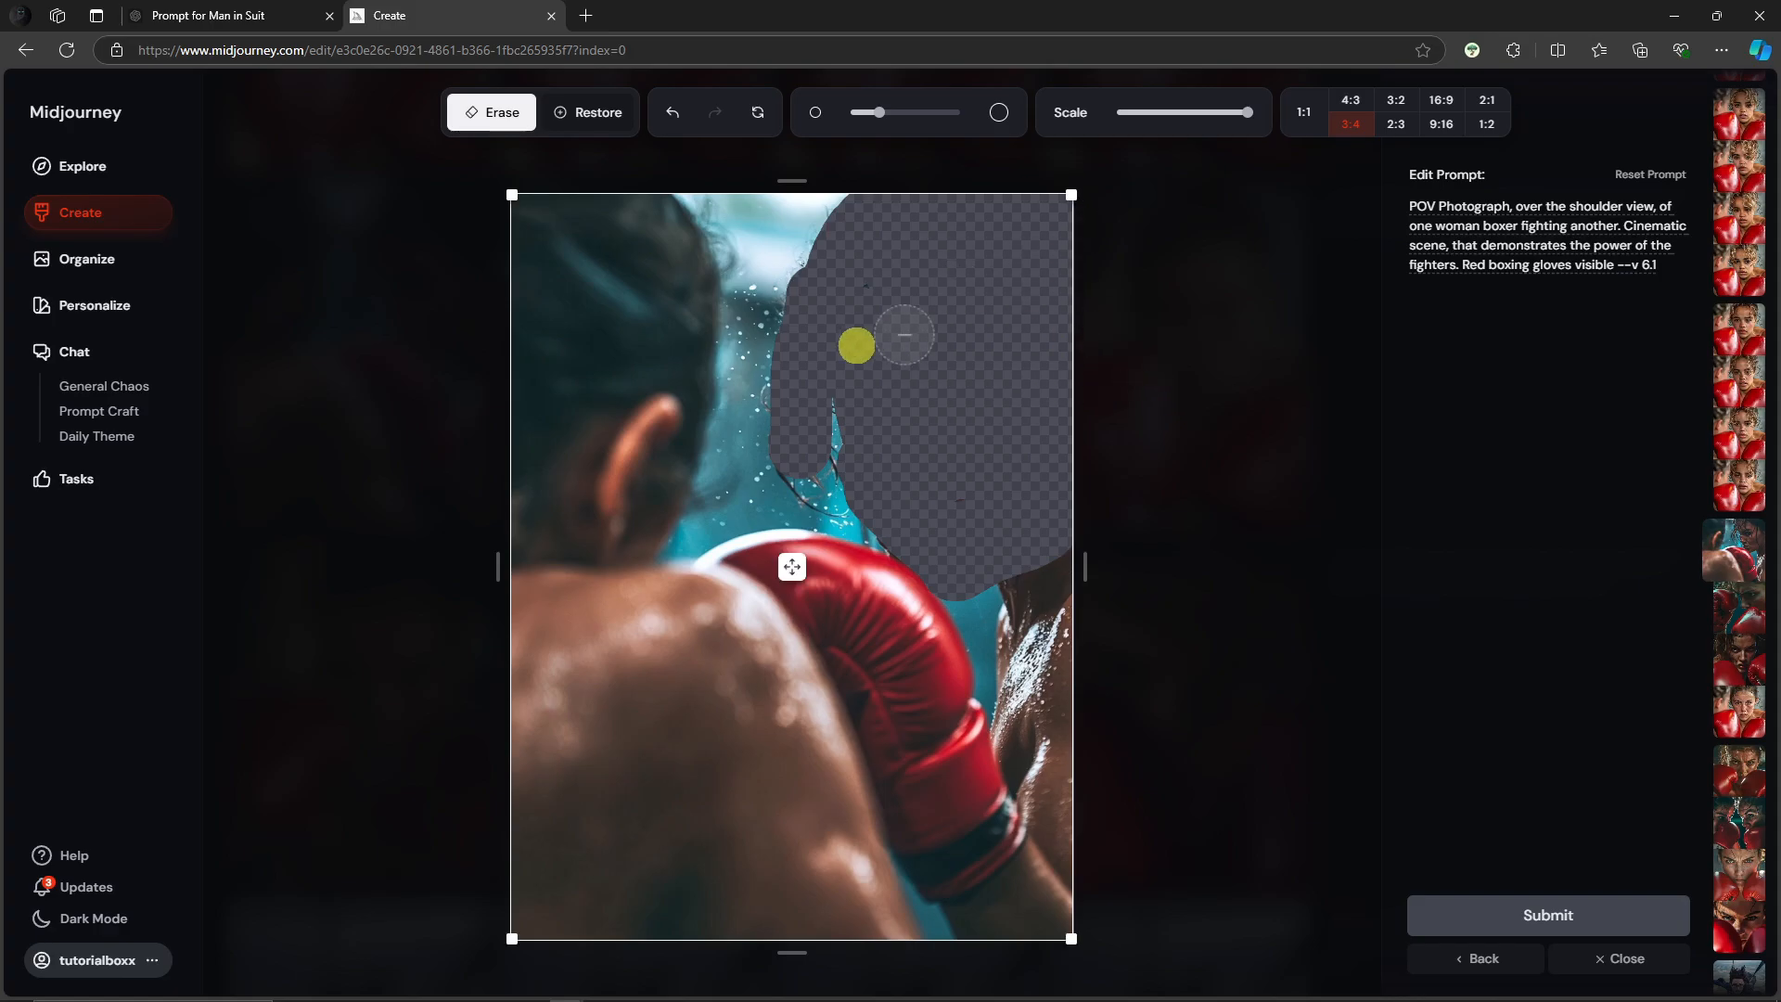
Add the rooftop portrait as a character reference for the over-the-shoulder boxing edit and submit it.
left_click(1615, 265)
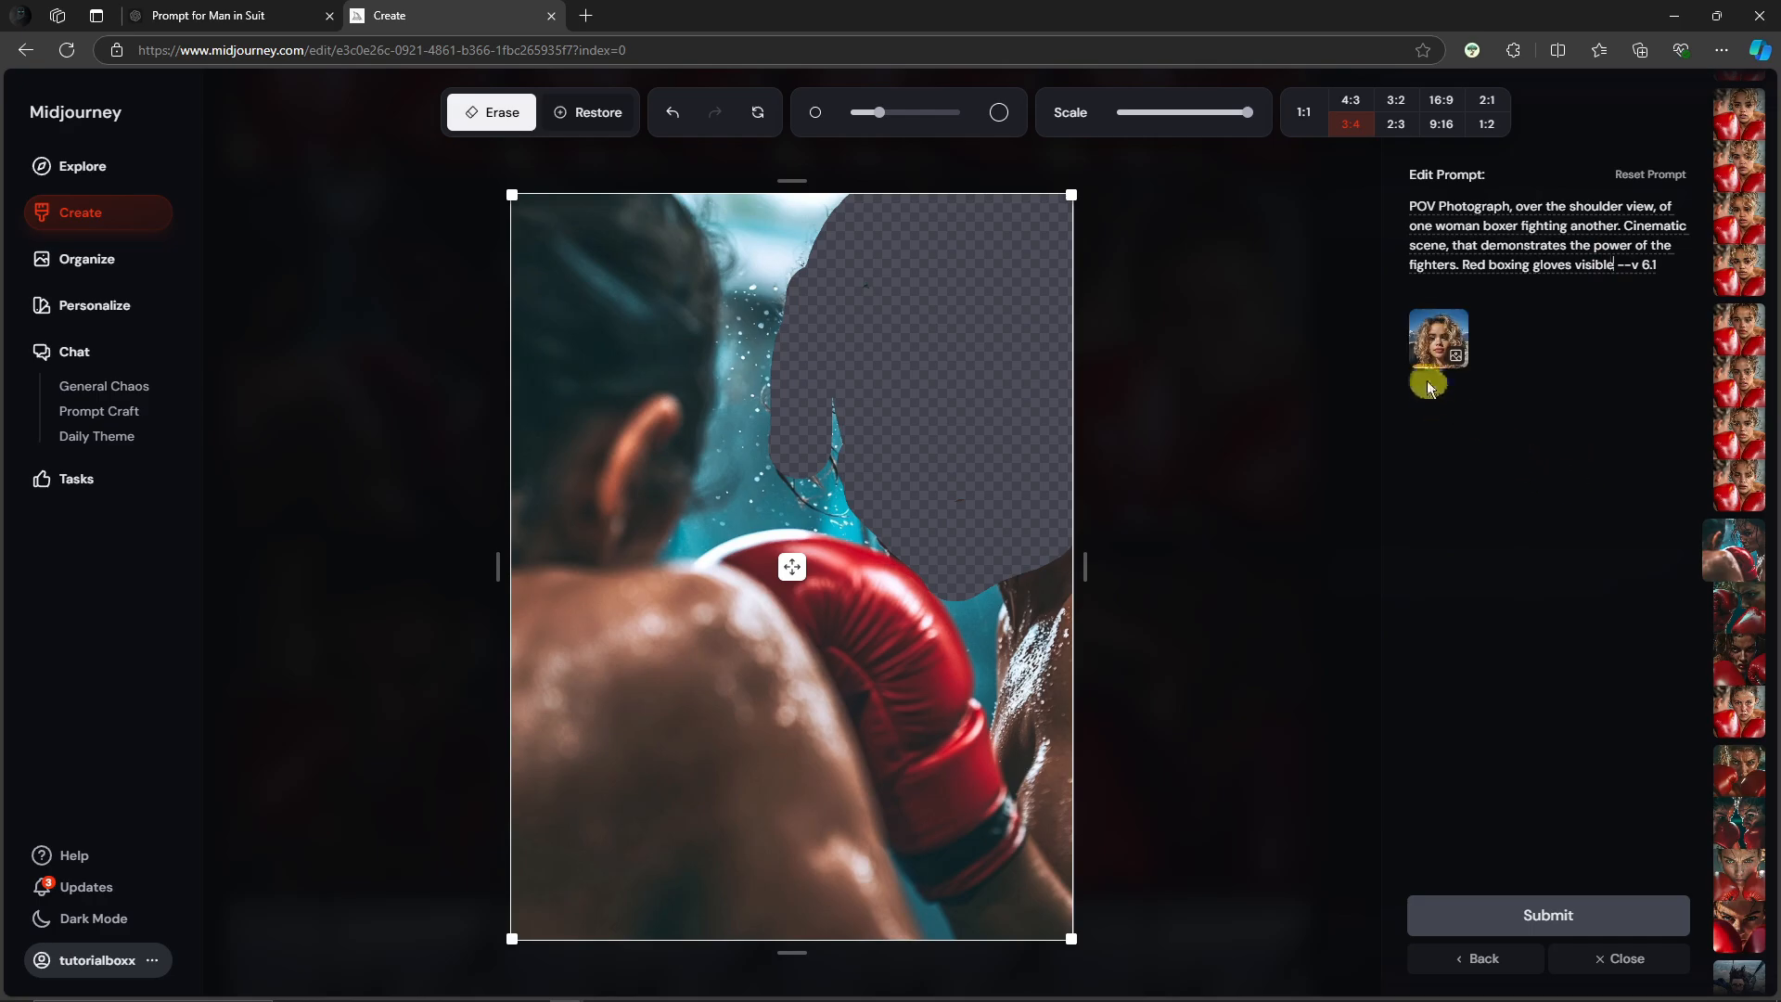
mouse_move(1422, 361)
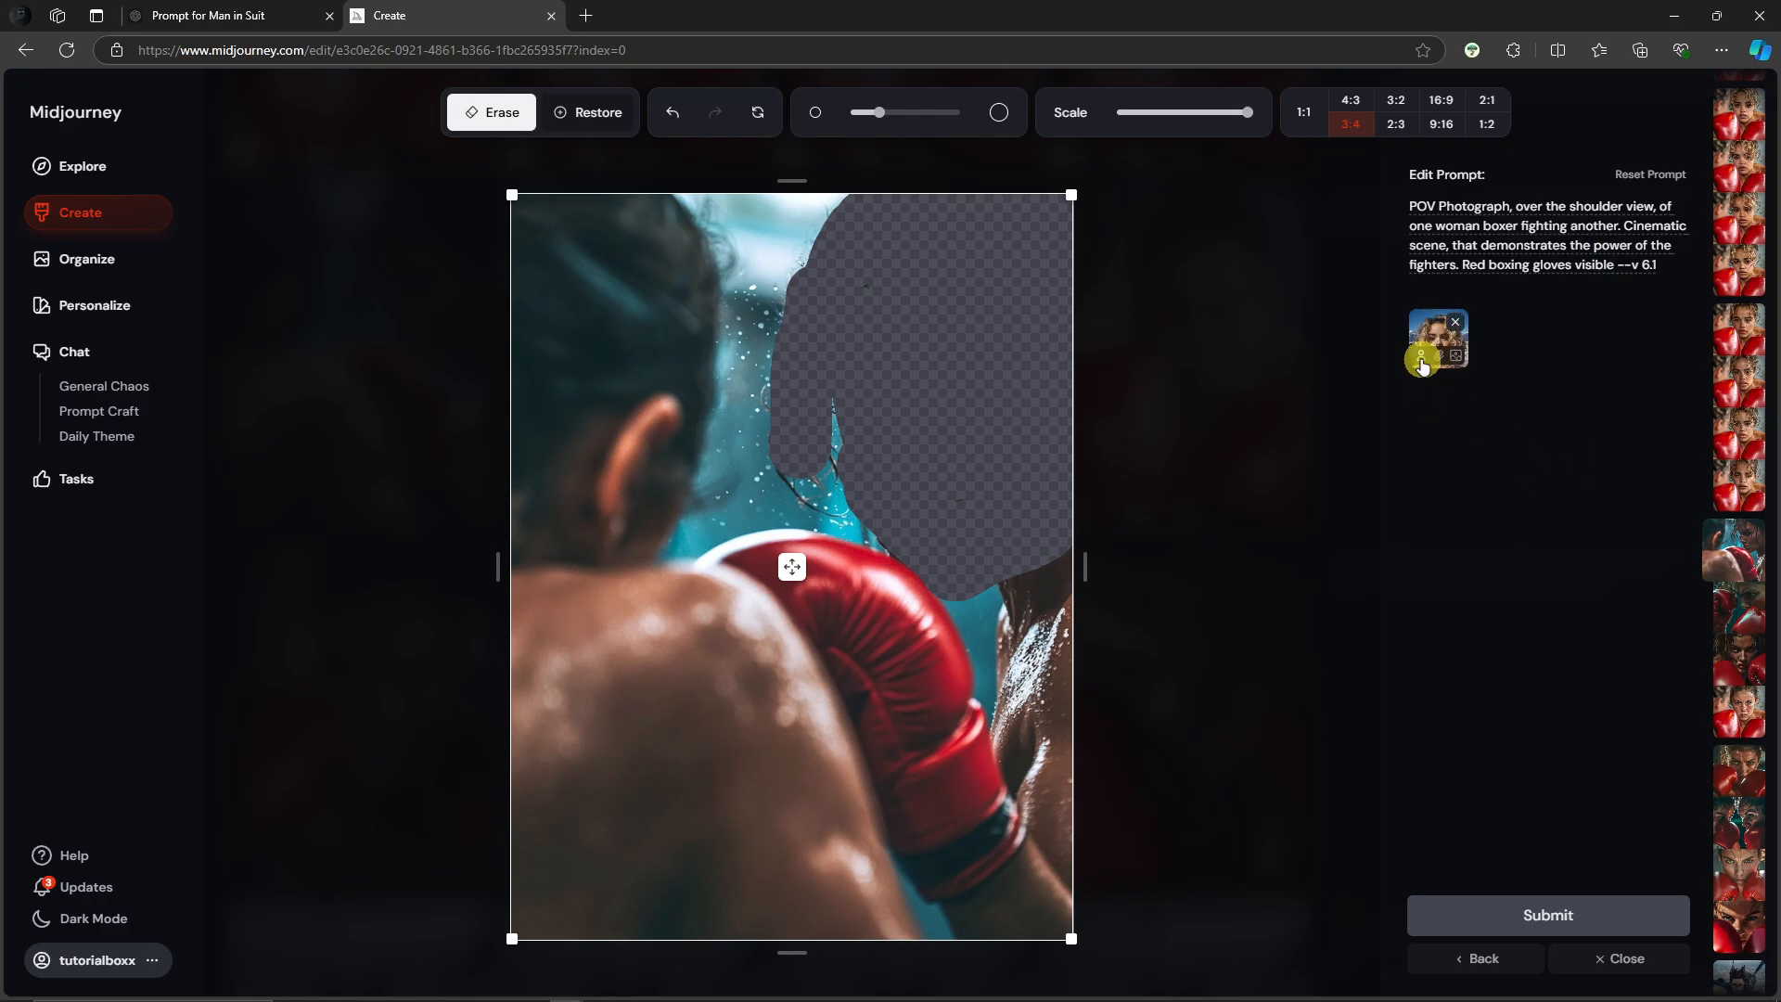
left_click(1563, 913)
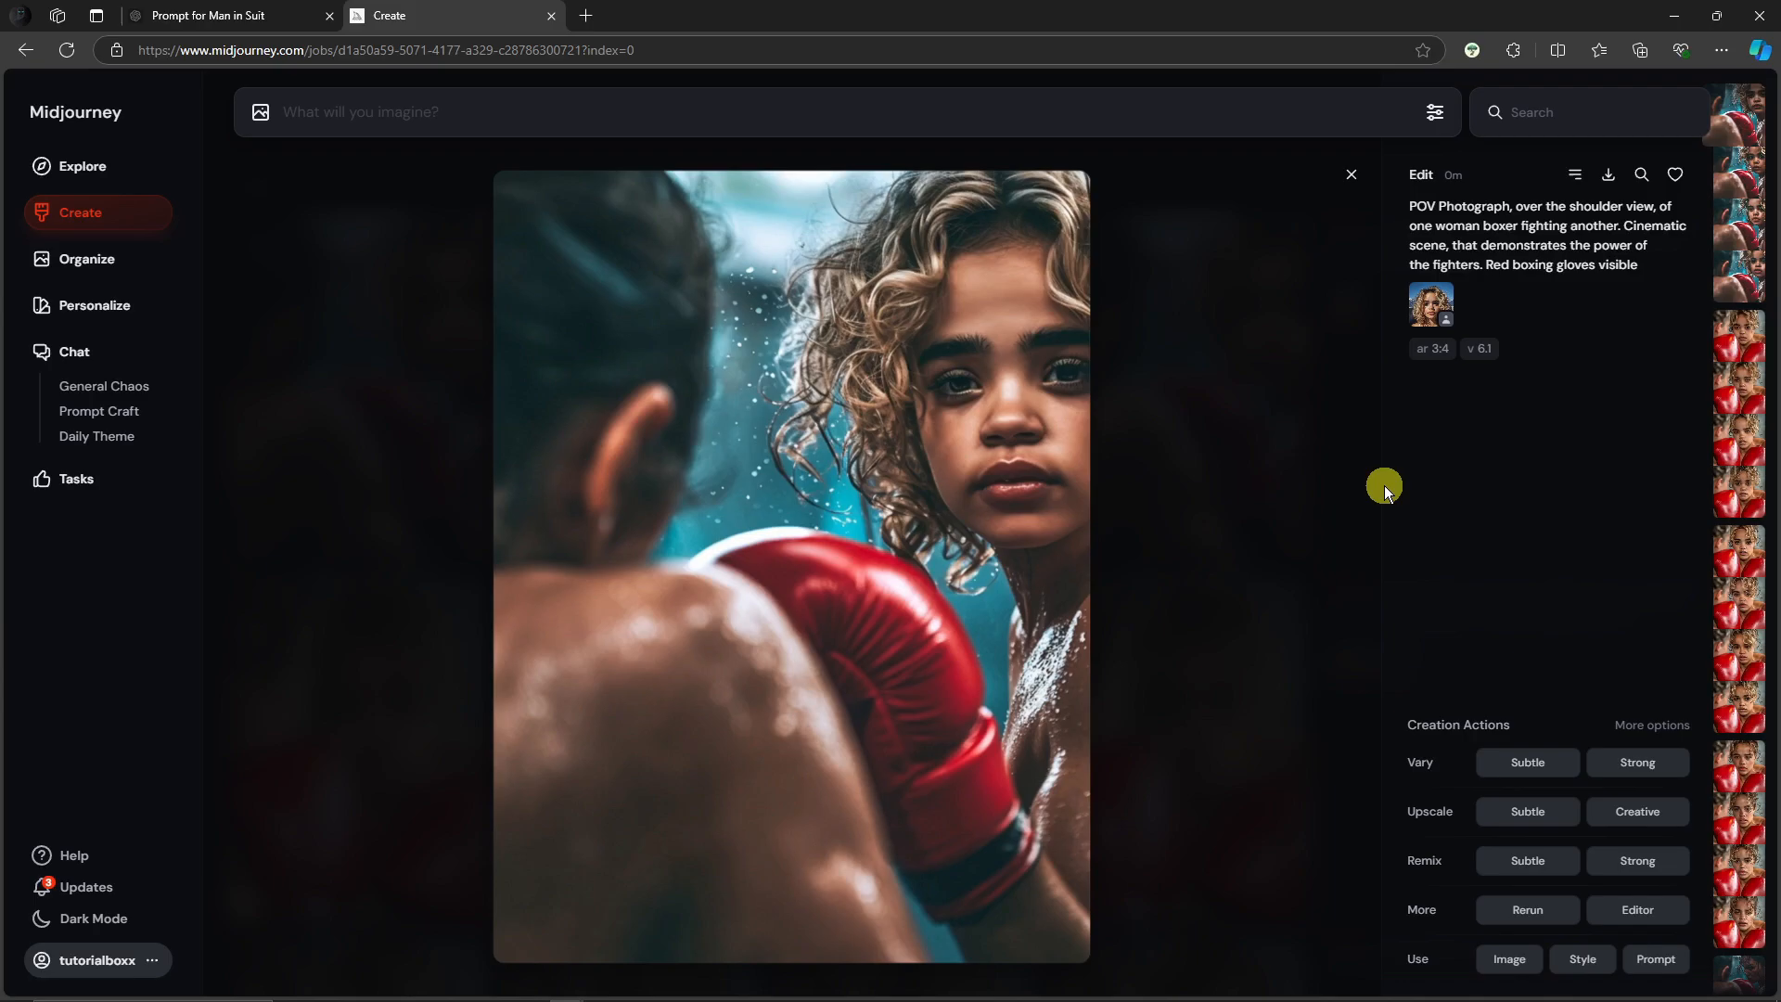
Compare the edited over-the-shoulder results with the rooftop portrait reference and inspect the second result enlarged.
key("Right")
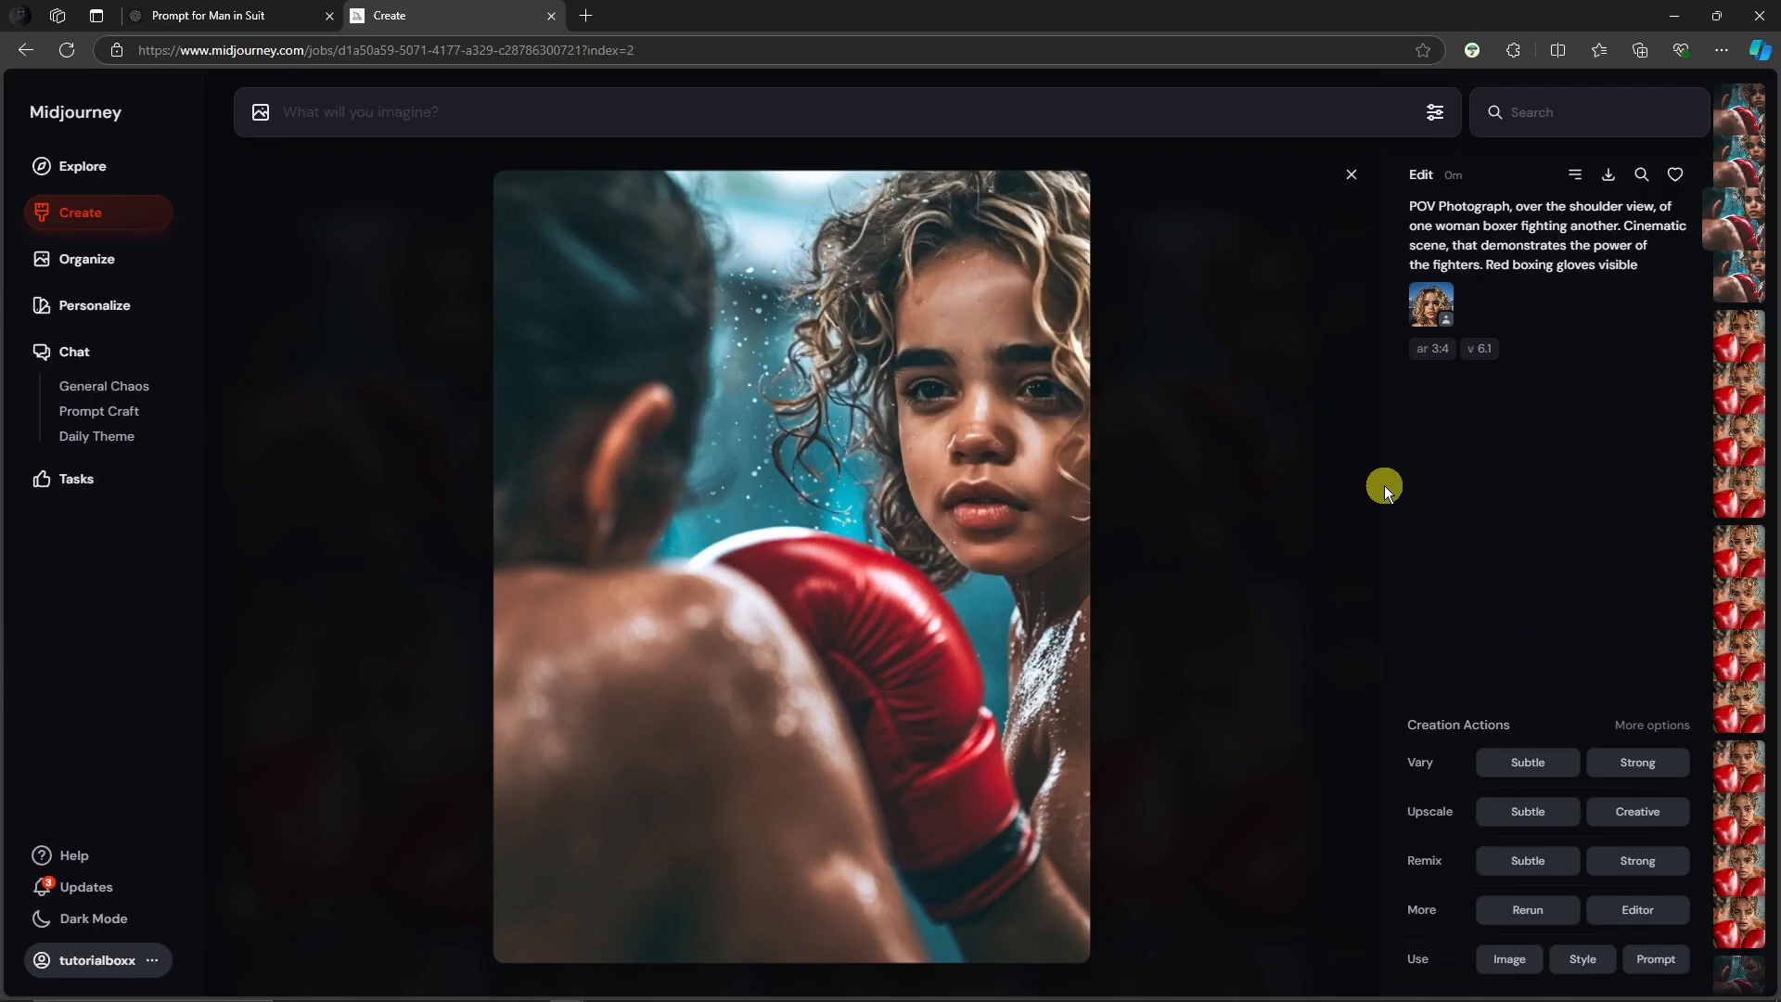
left_click(1425, 300)
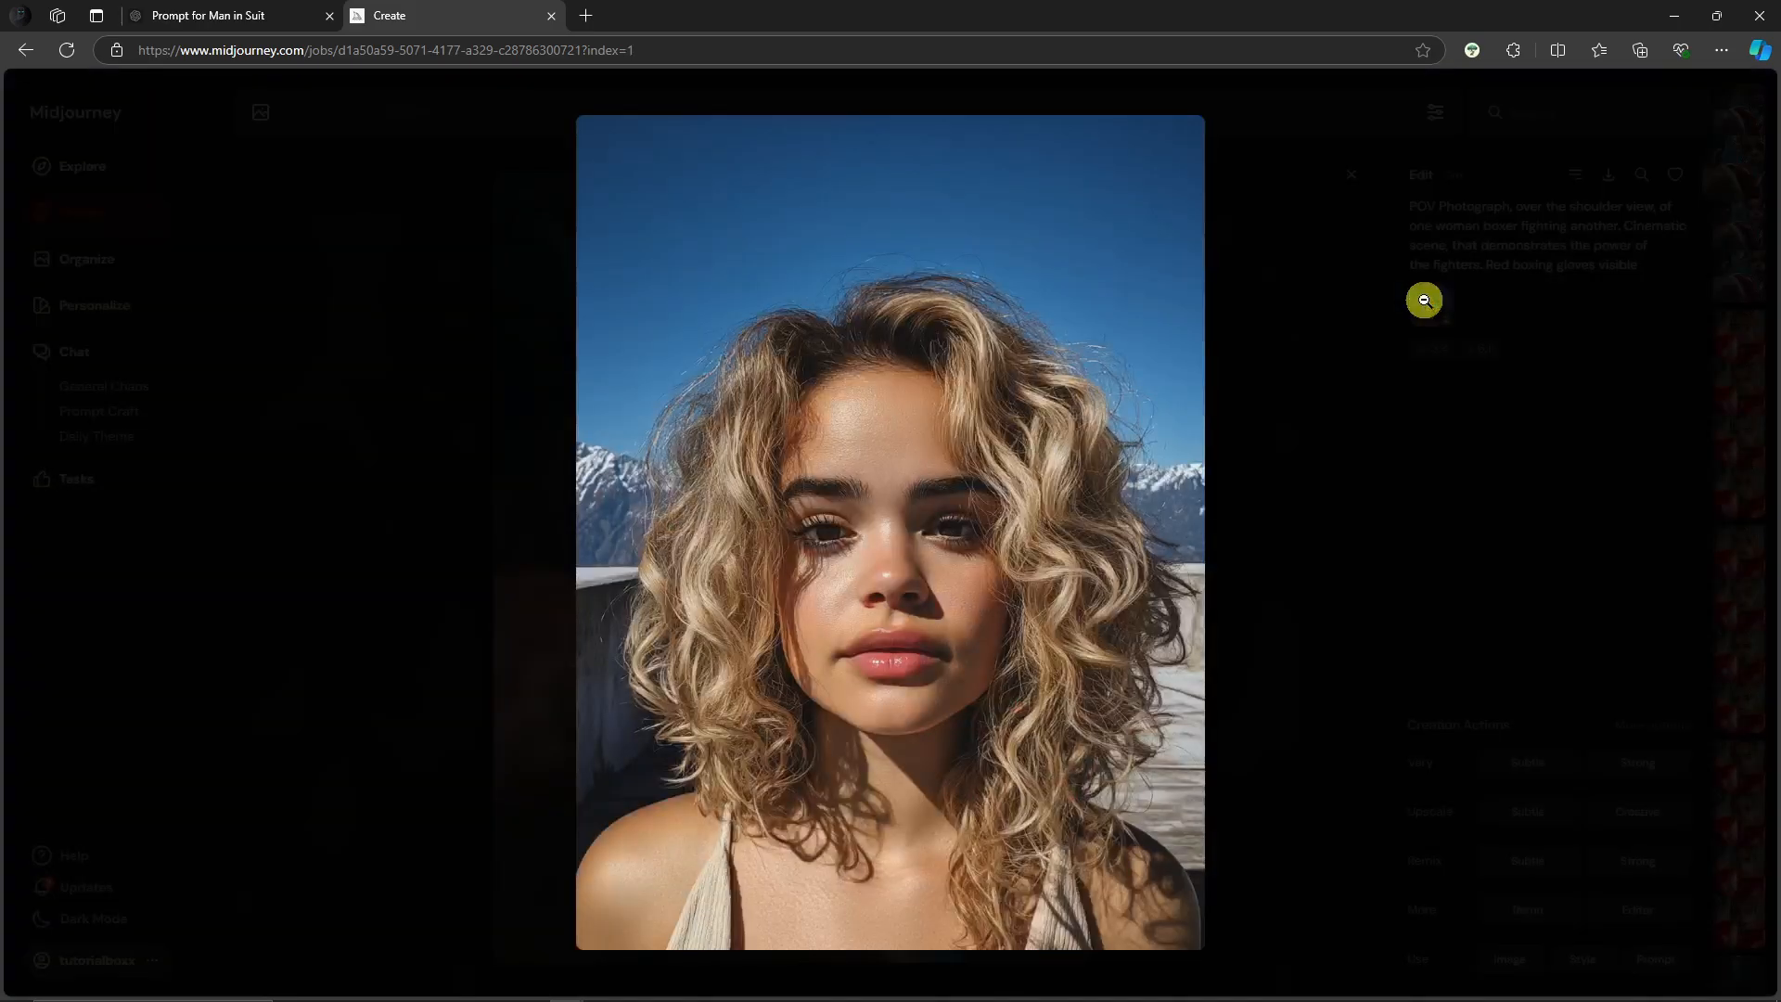
left_click(1538, 568)
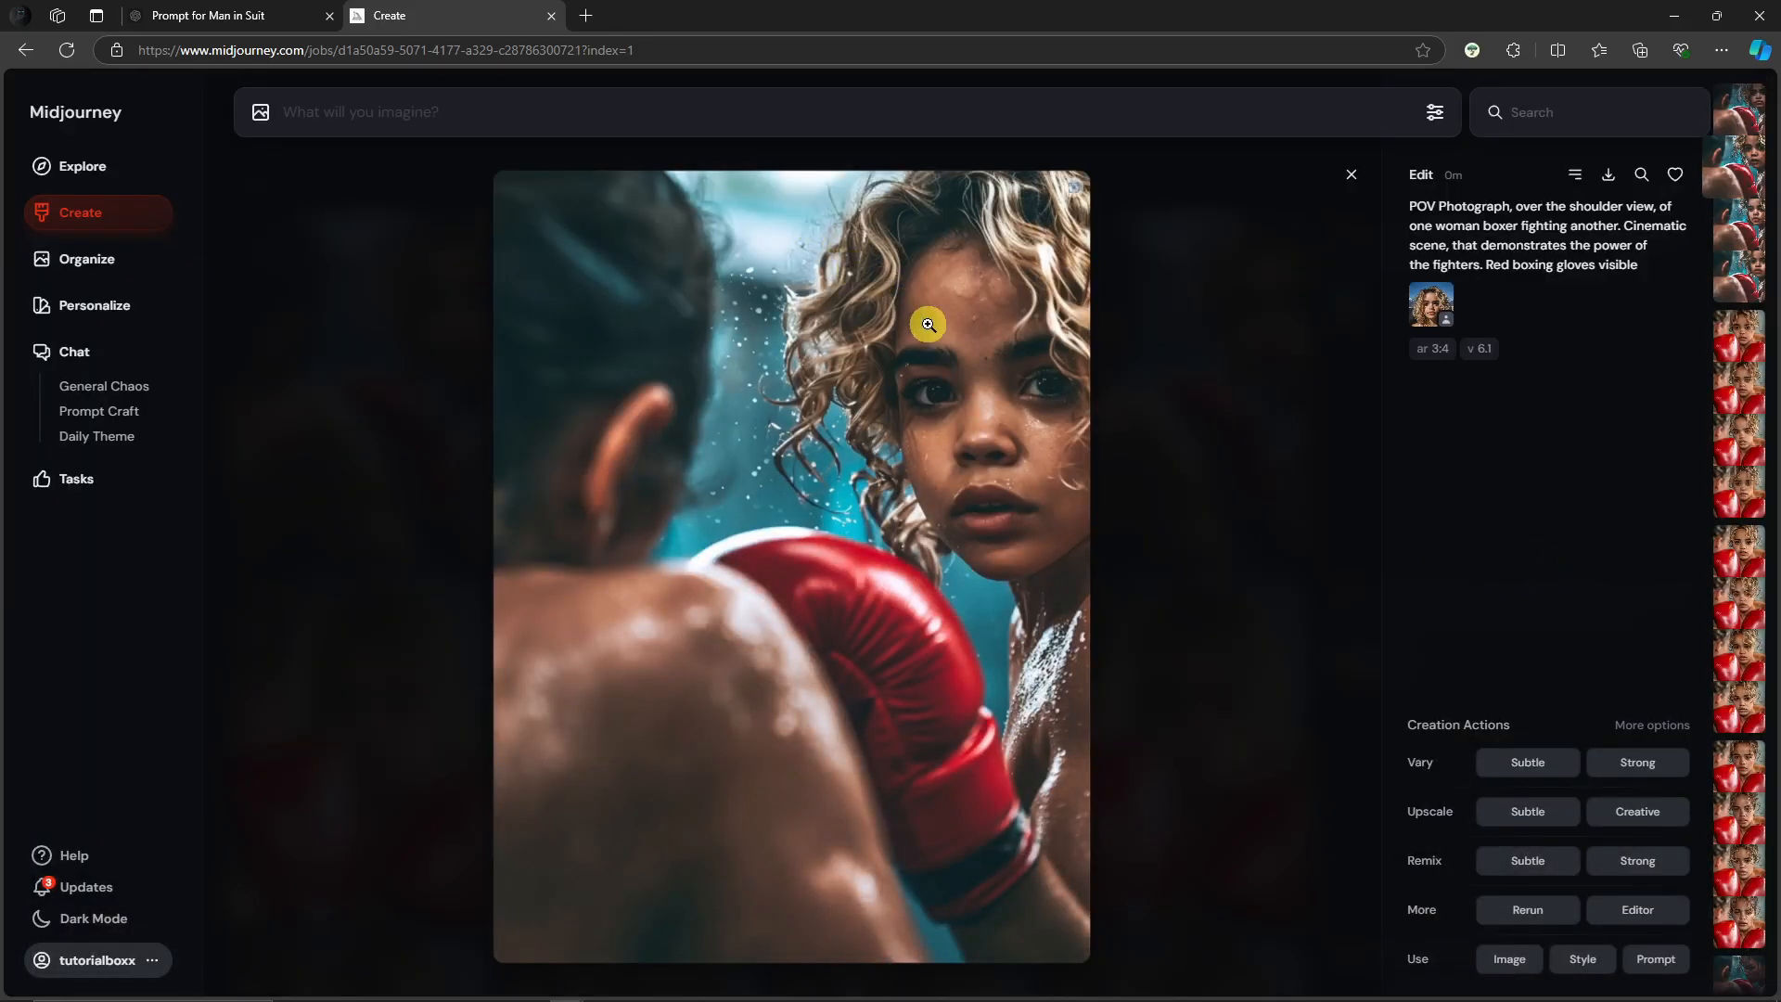
left_click(971, 364)
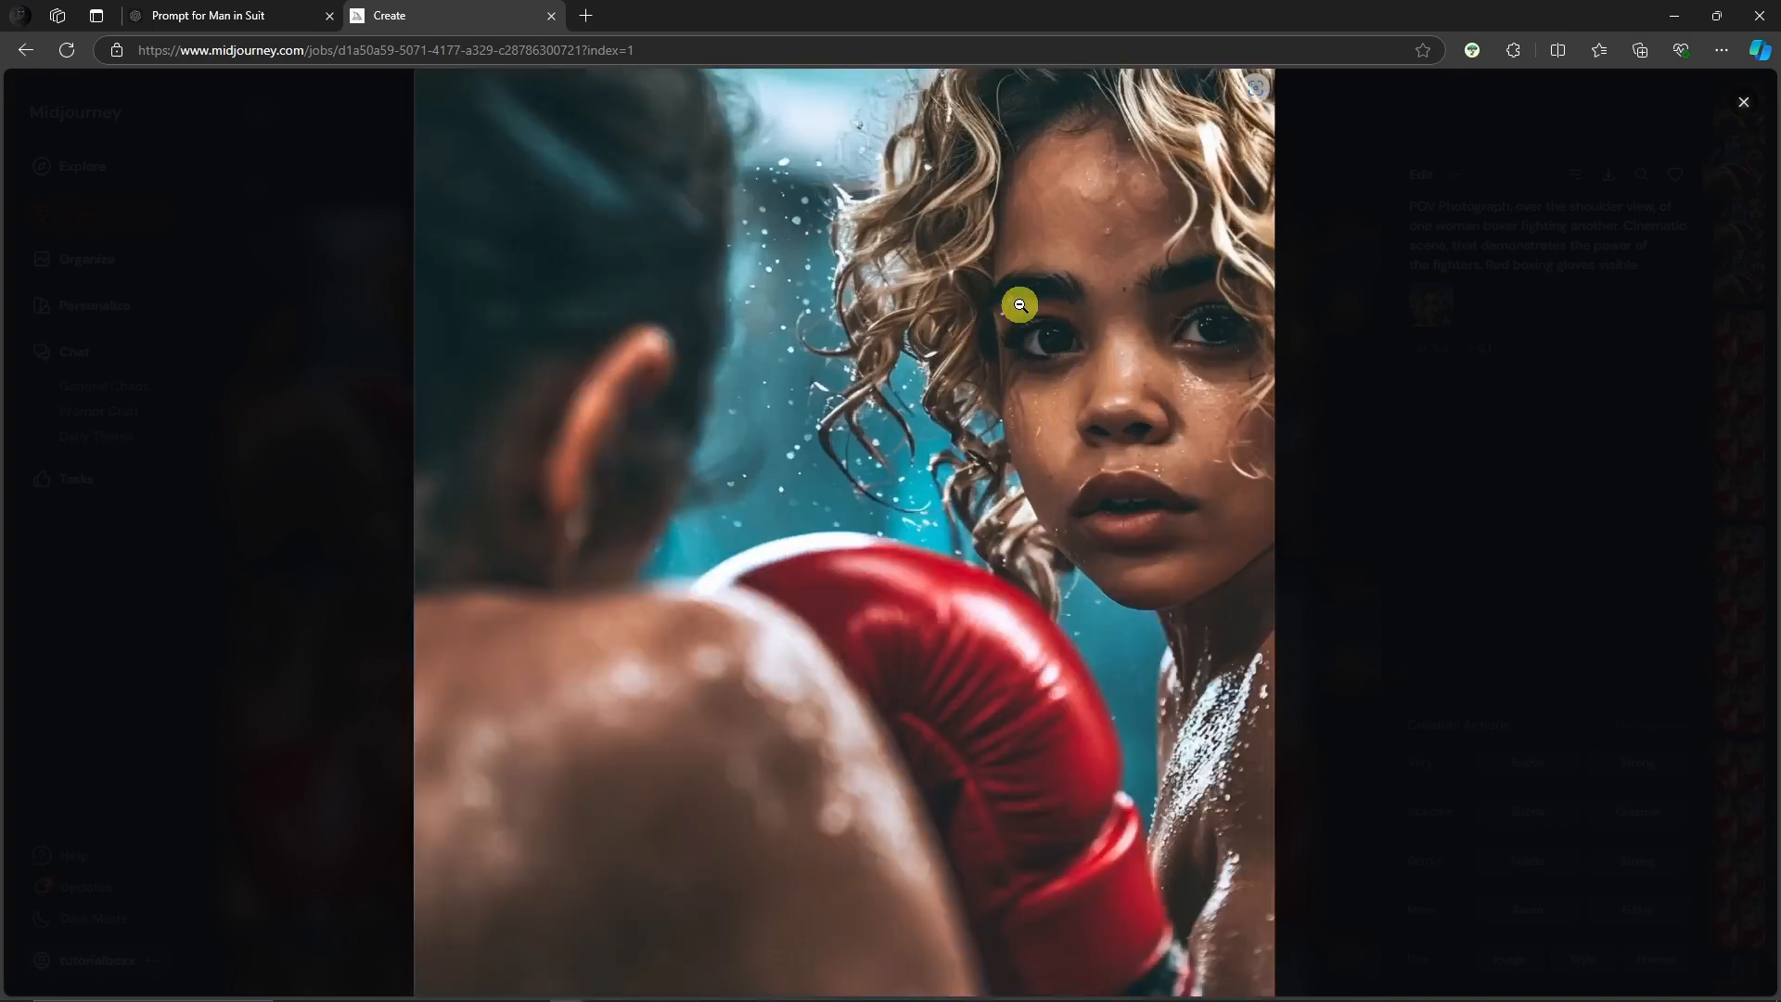
left_click(1744, 102)
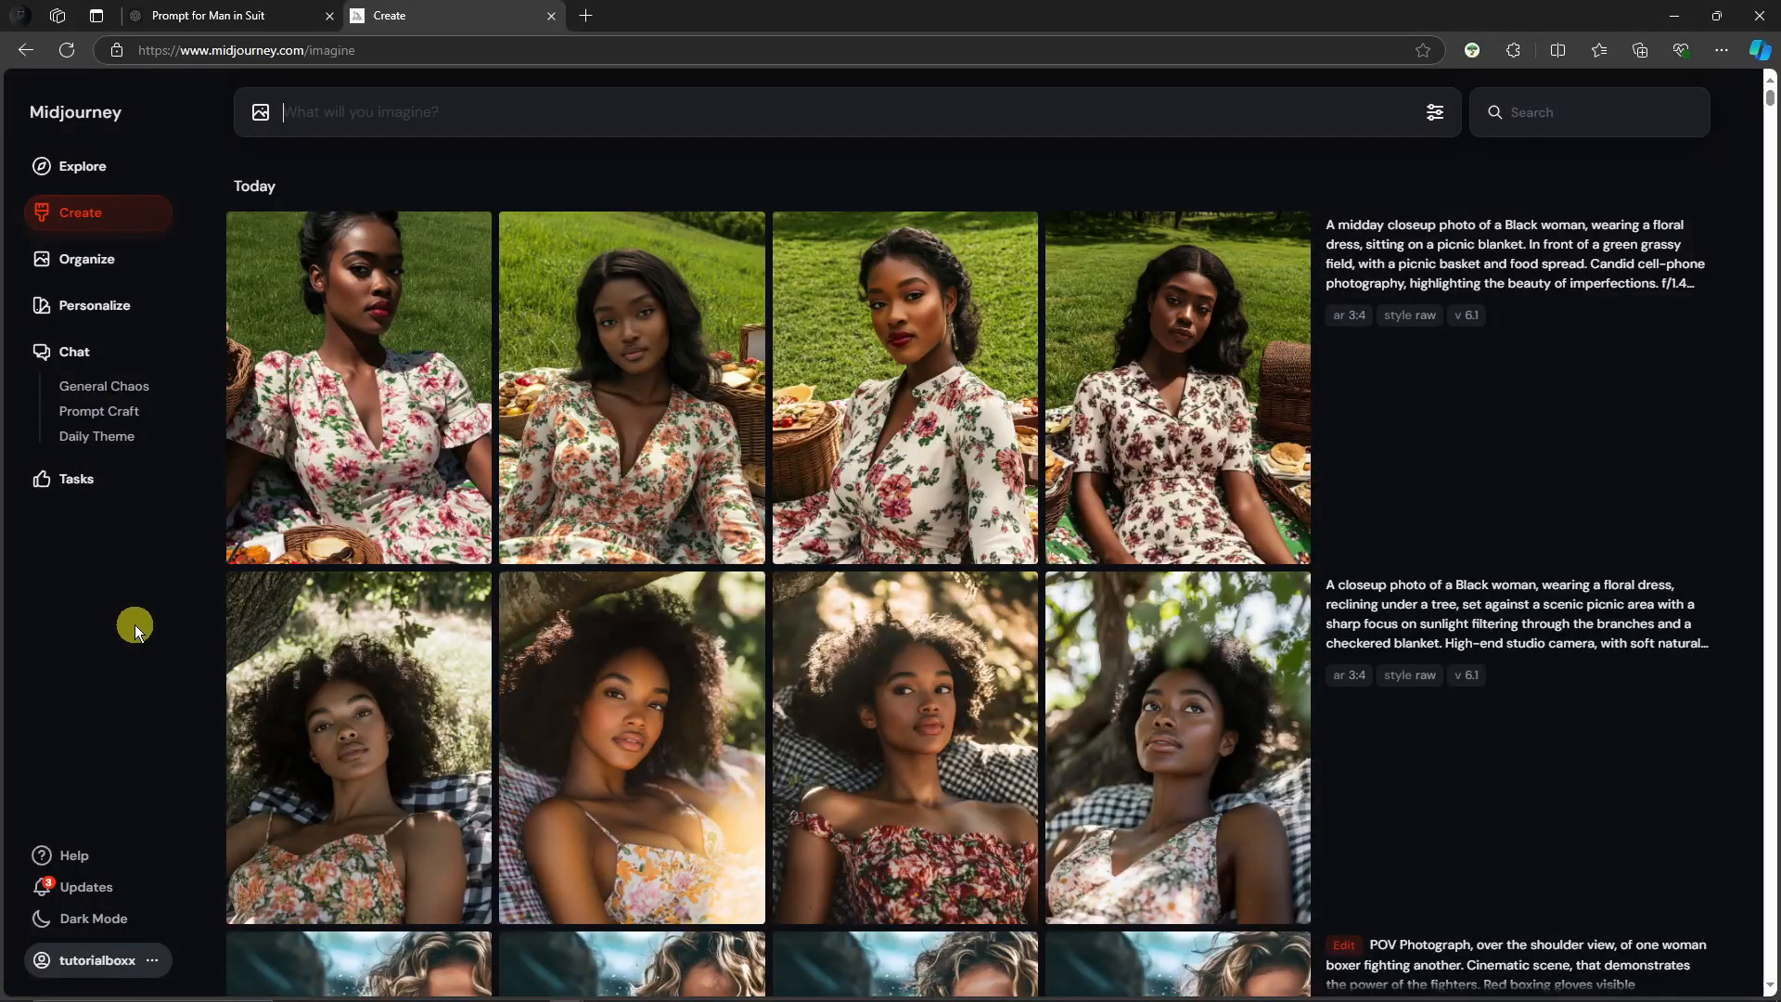
View the picnic blanket images of the woman in a floral dress, including the second one at full size.
mouse_move(944, 469)
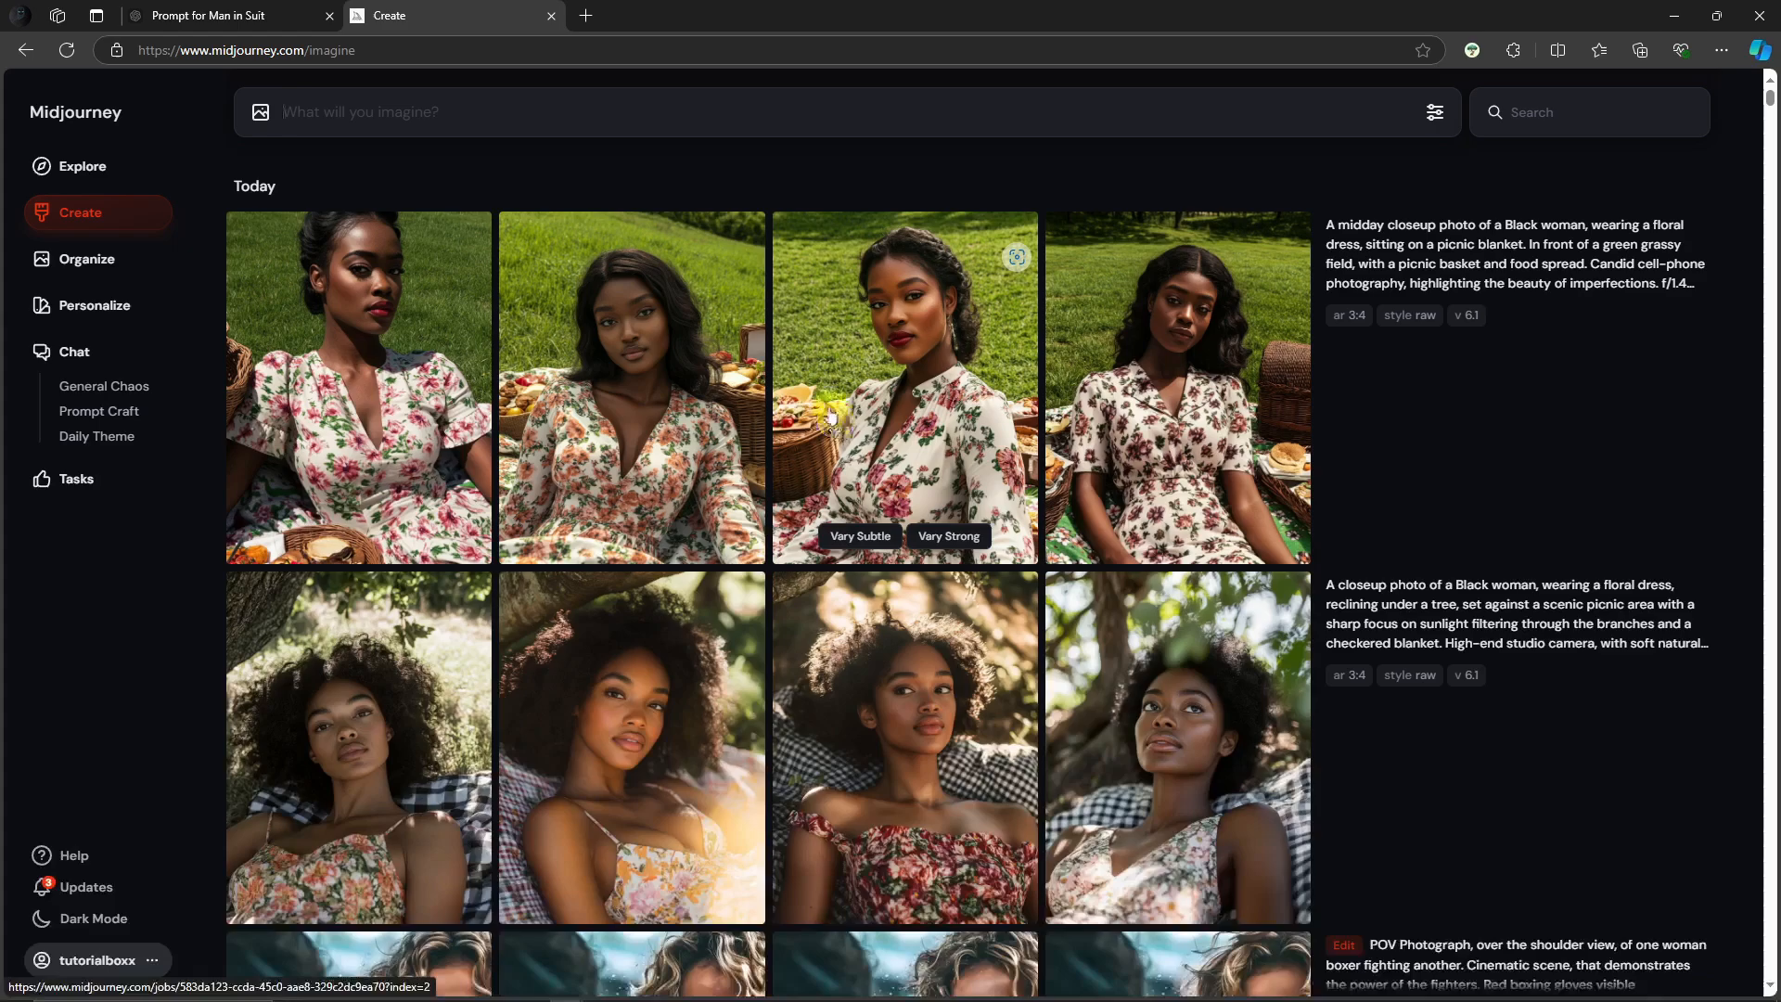
left_click(889, 390)
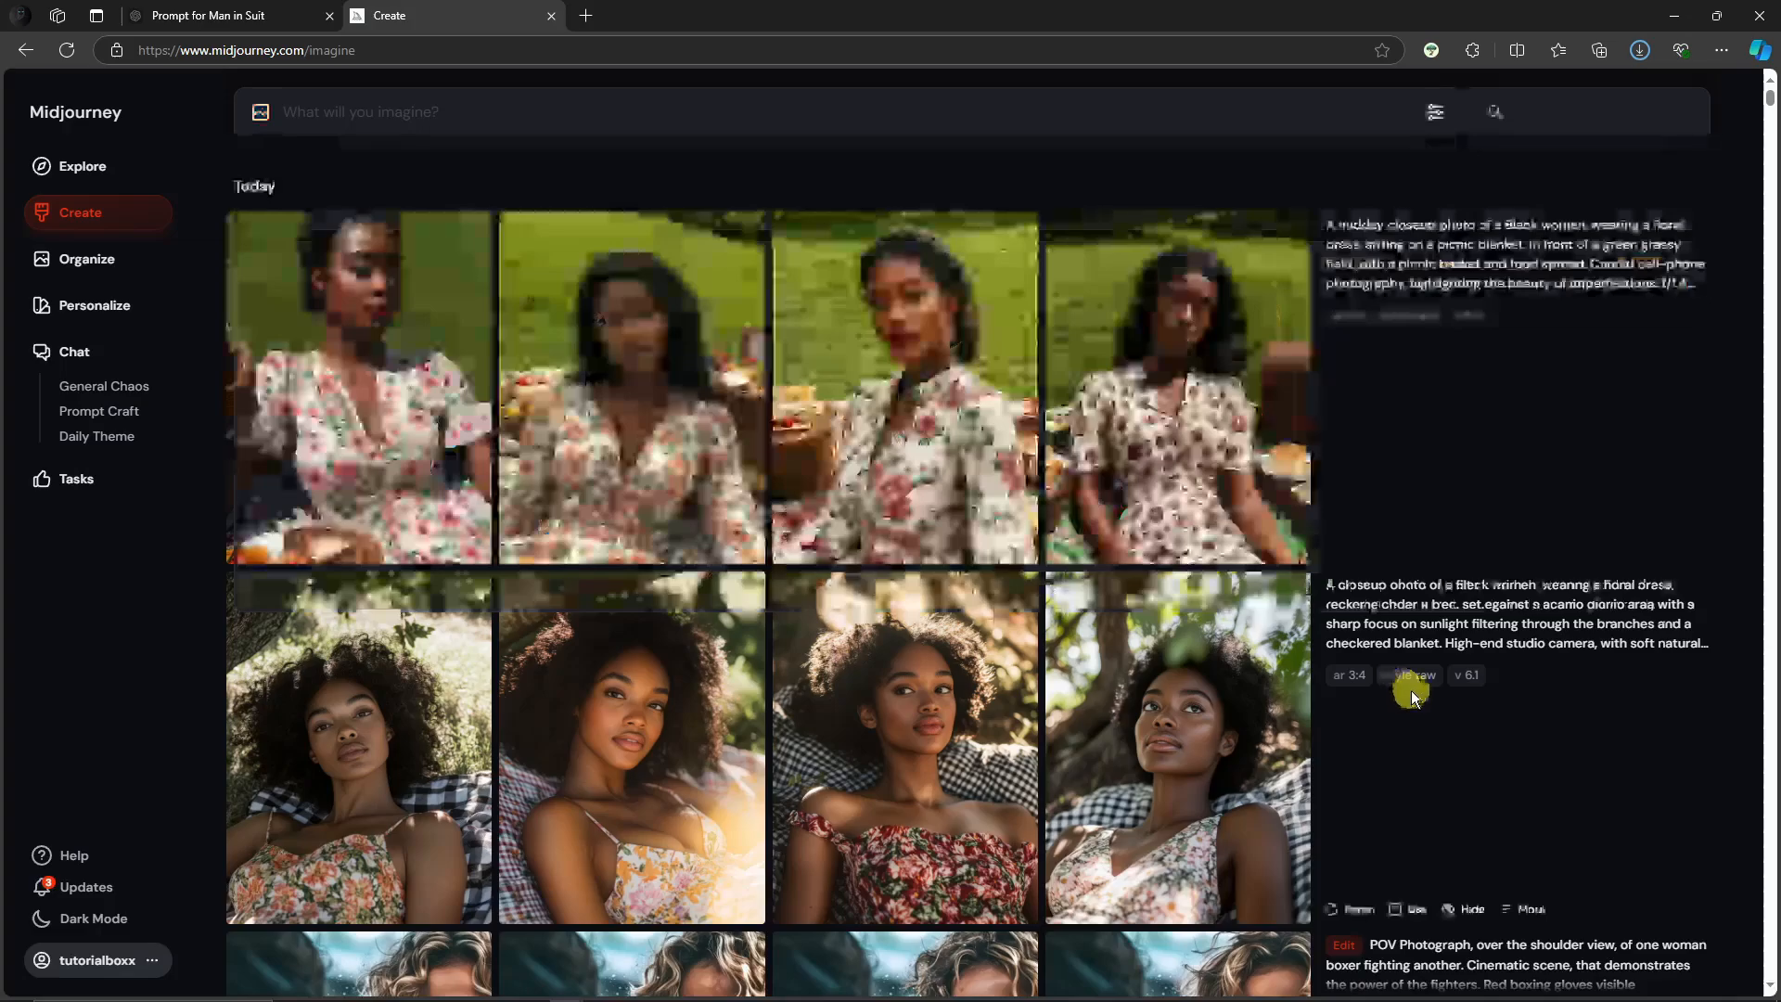
left_click(634, 306)
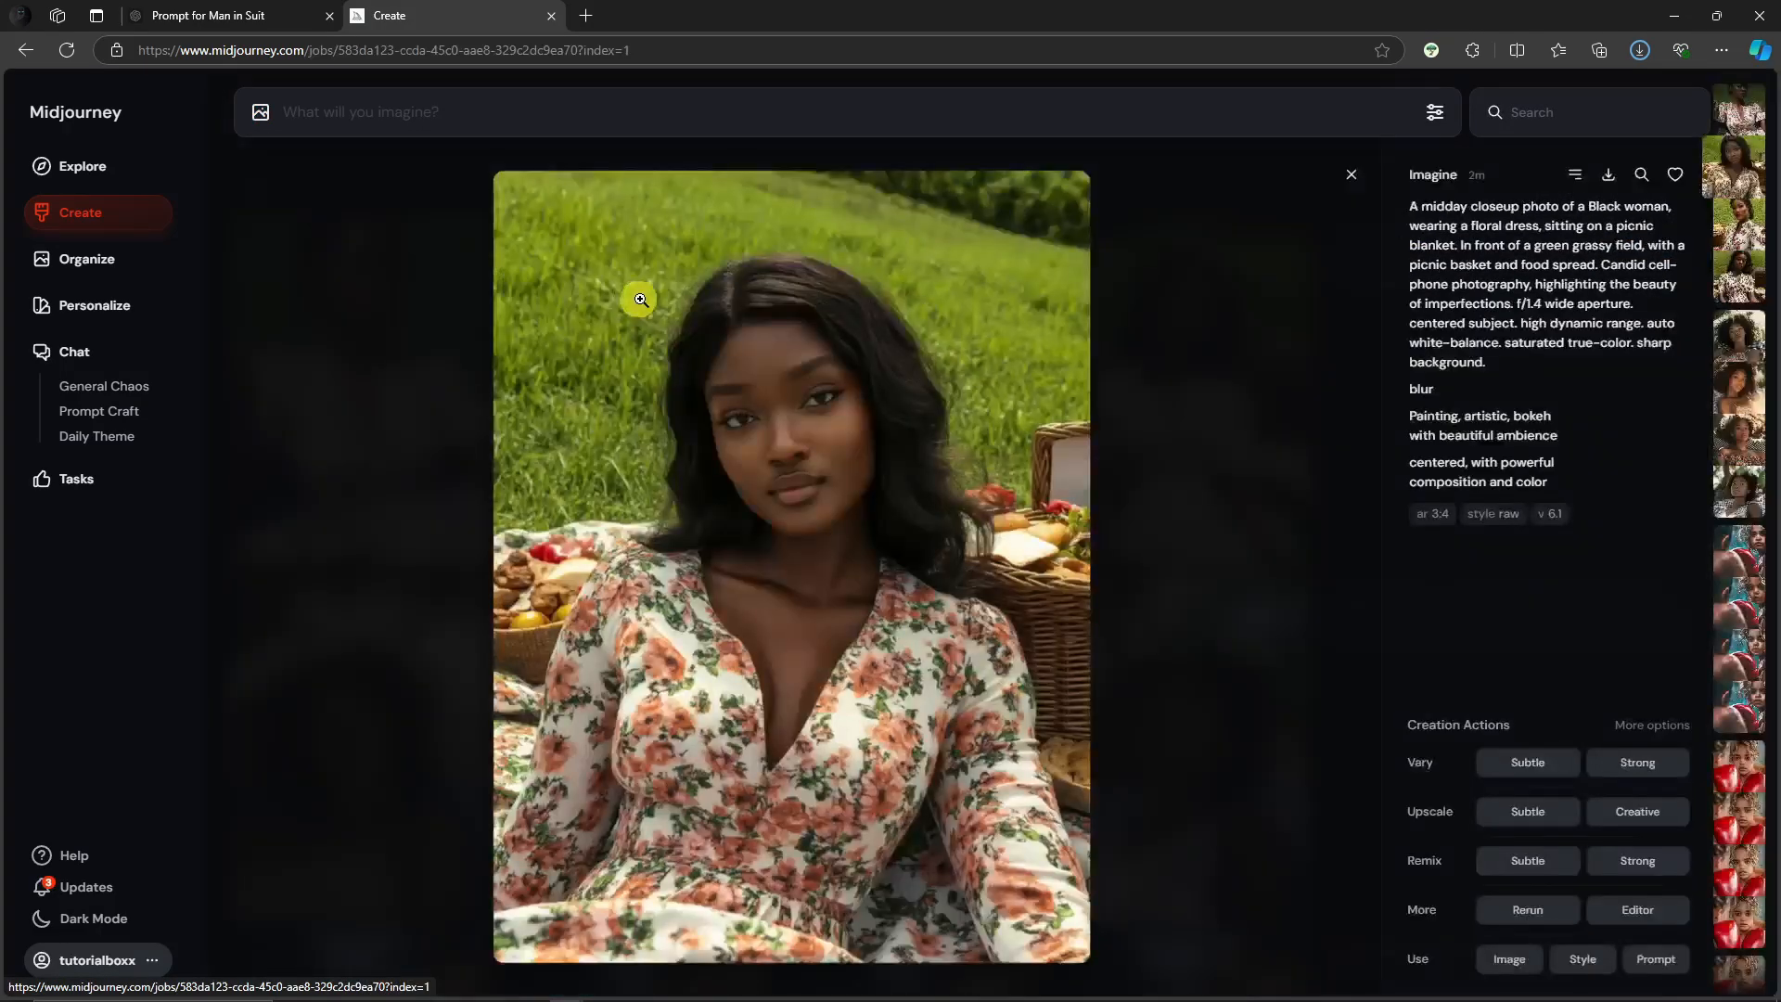
left_click(1347, 176)
Upload the second picnic image from the Downloads folder as a prompt image.
left_click(261, 111)
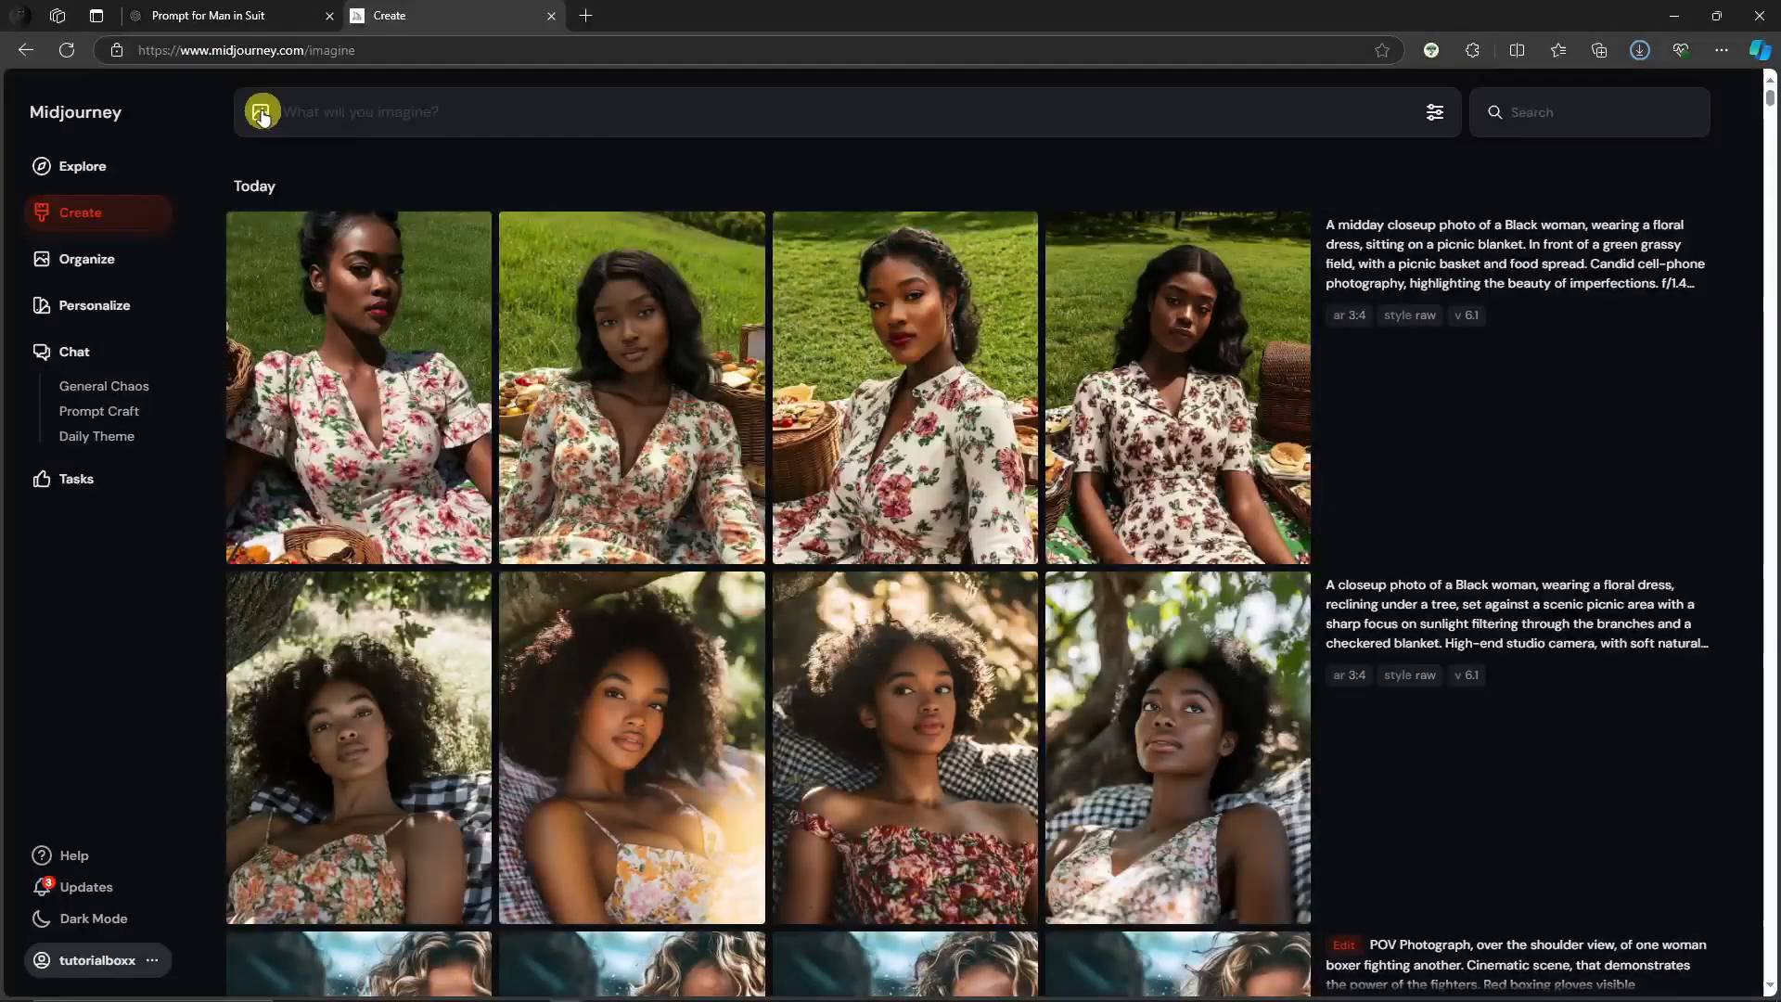
left_click(325, 340)
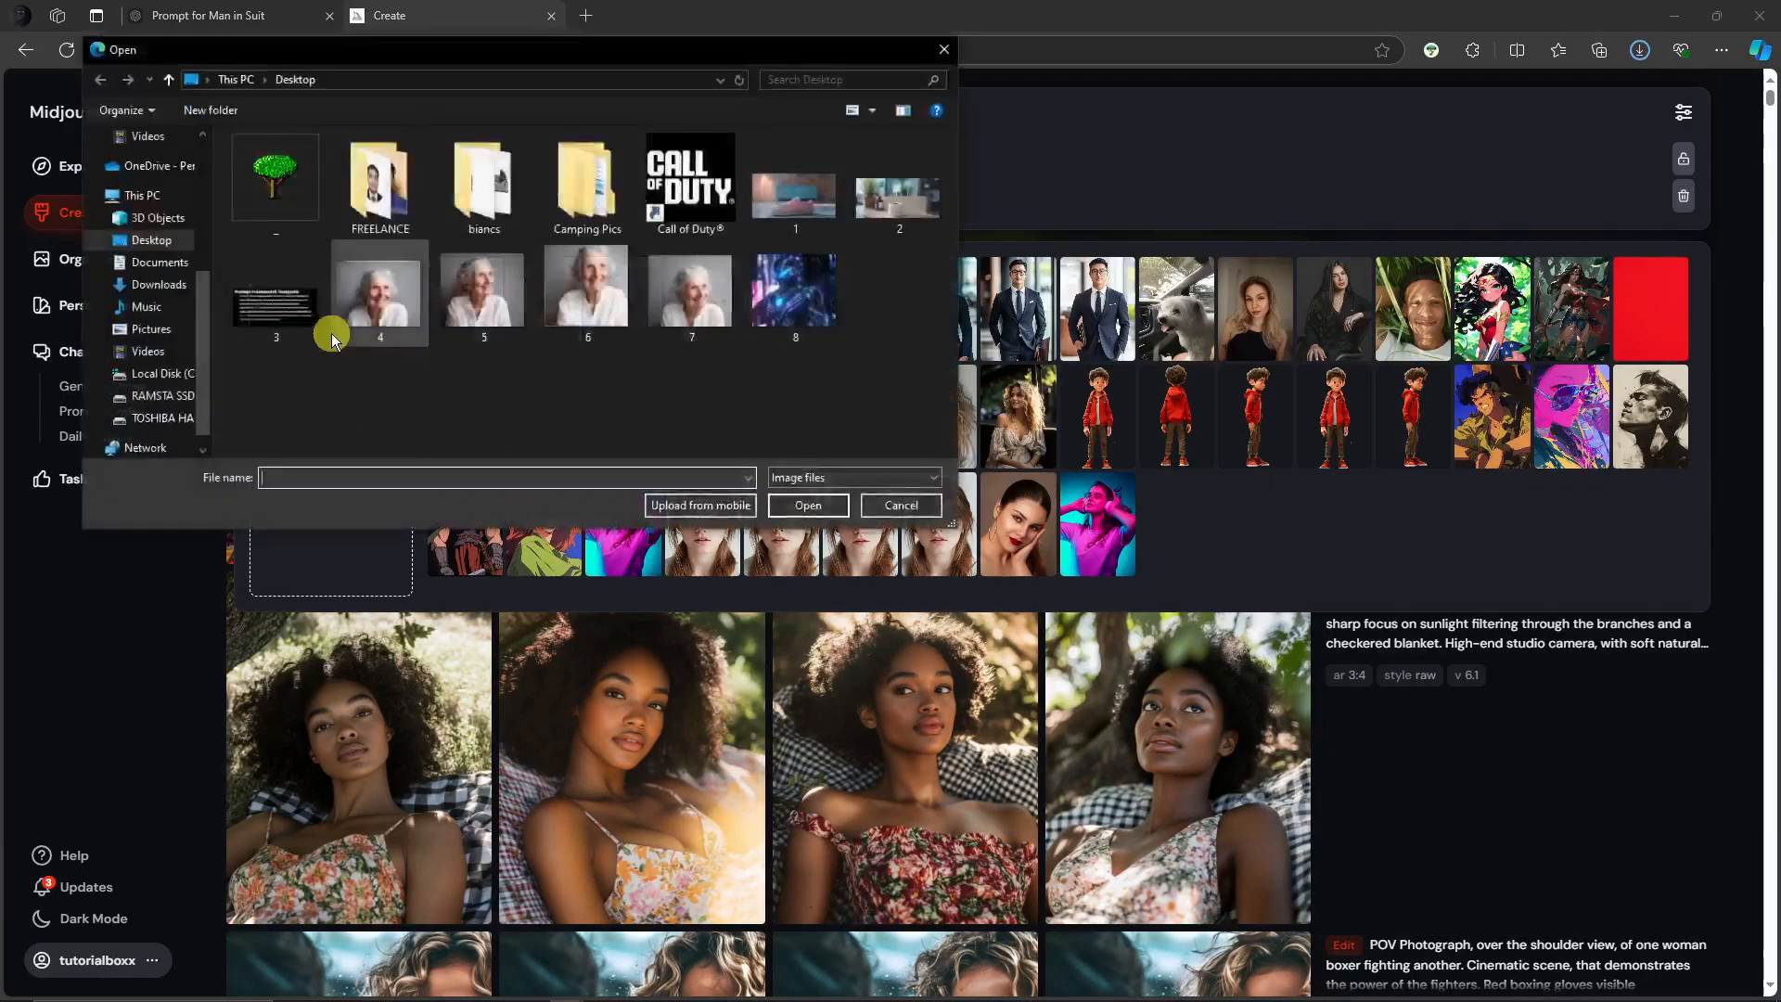
scroll(163, 255, "up", 2)
left_click(154, 193)
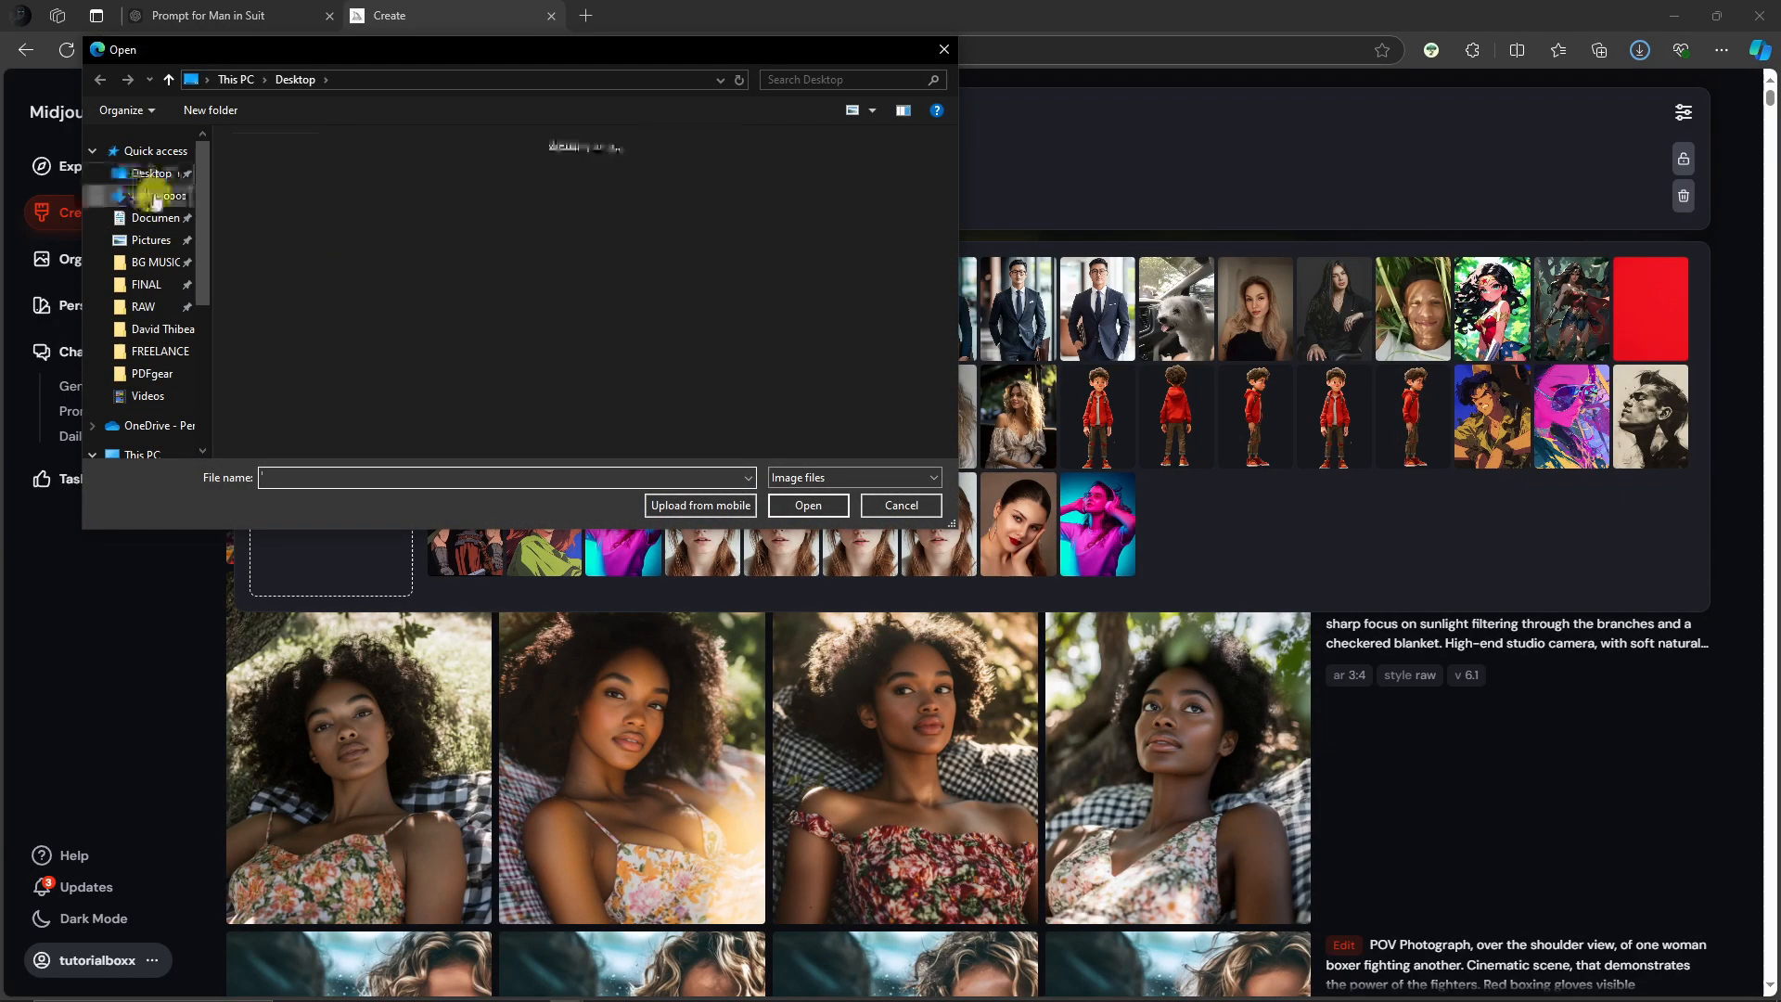
double_click(291, 188)
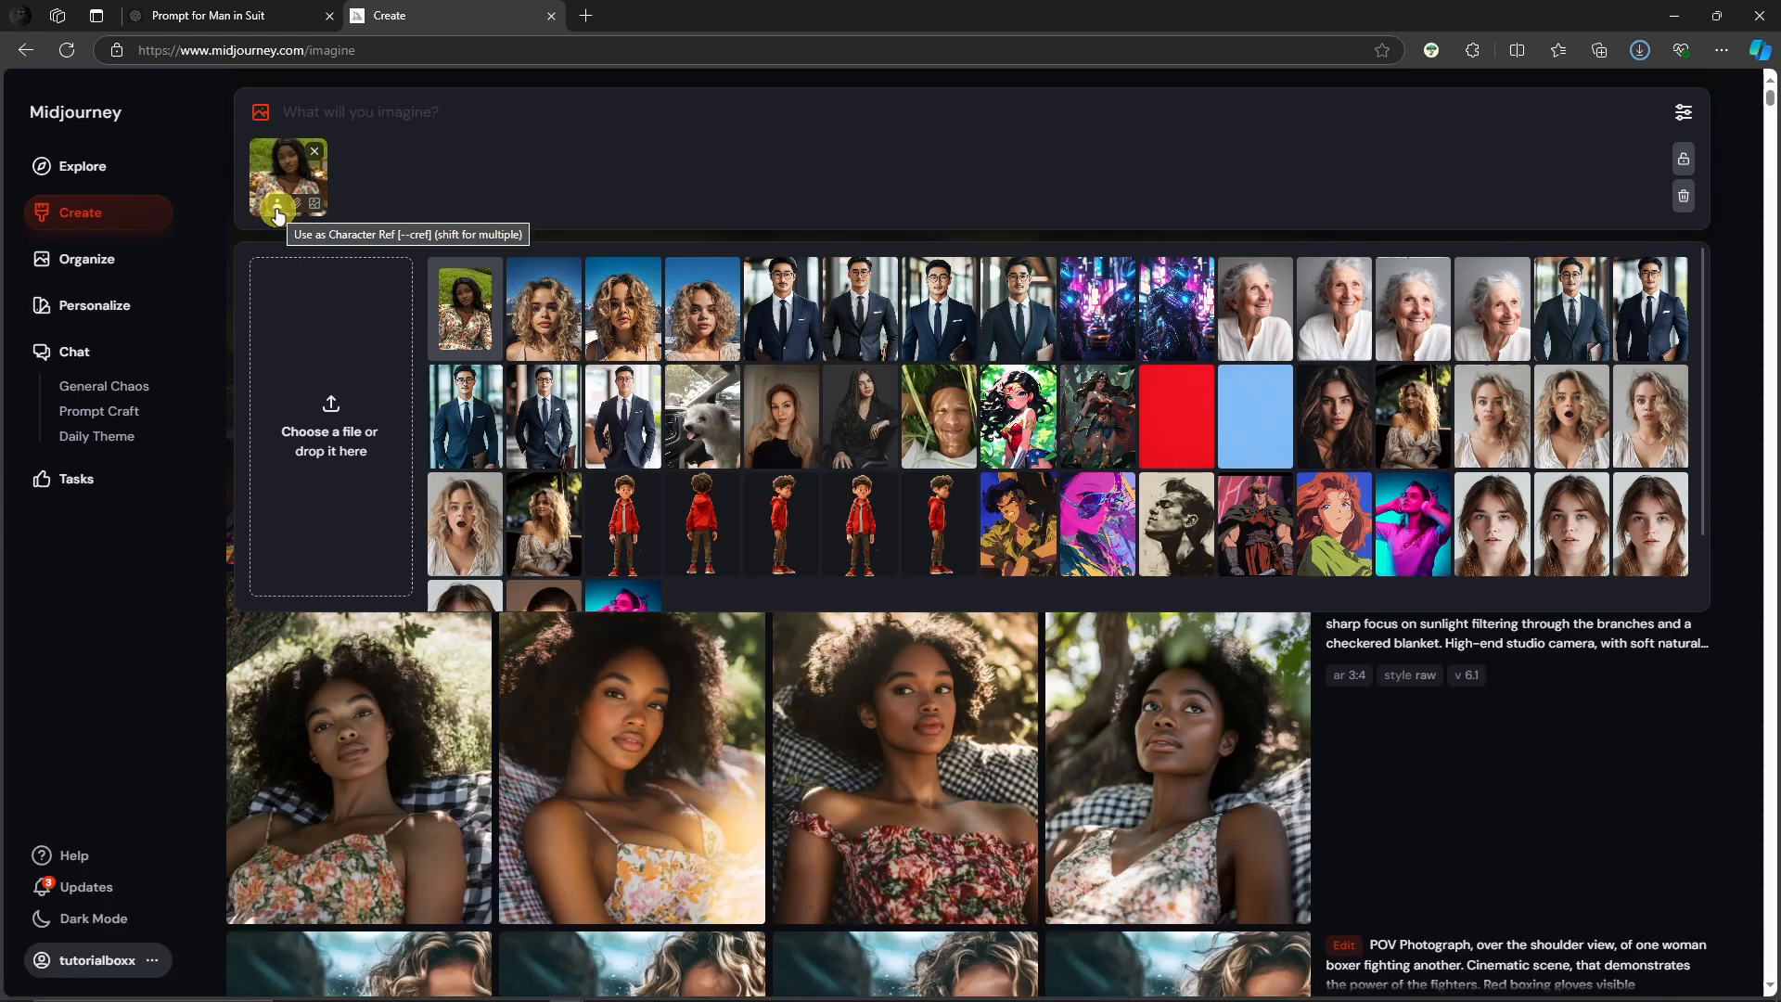
Switch the uploaded picnic image from character reference to style reference and close the image library.
left_click(278, 206)
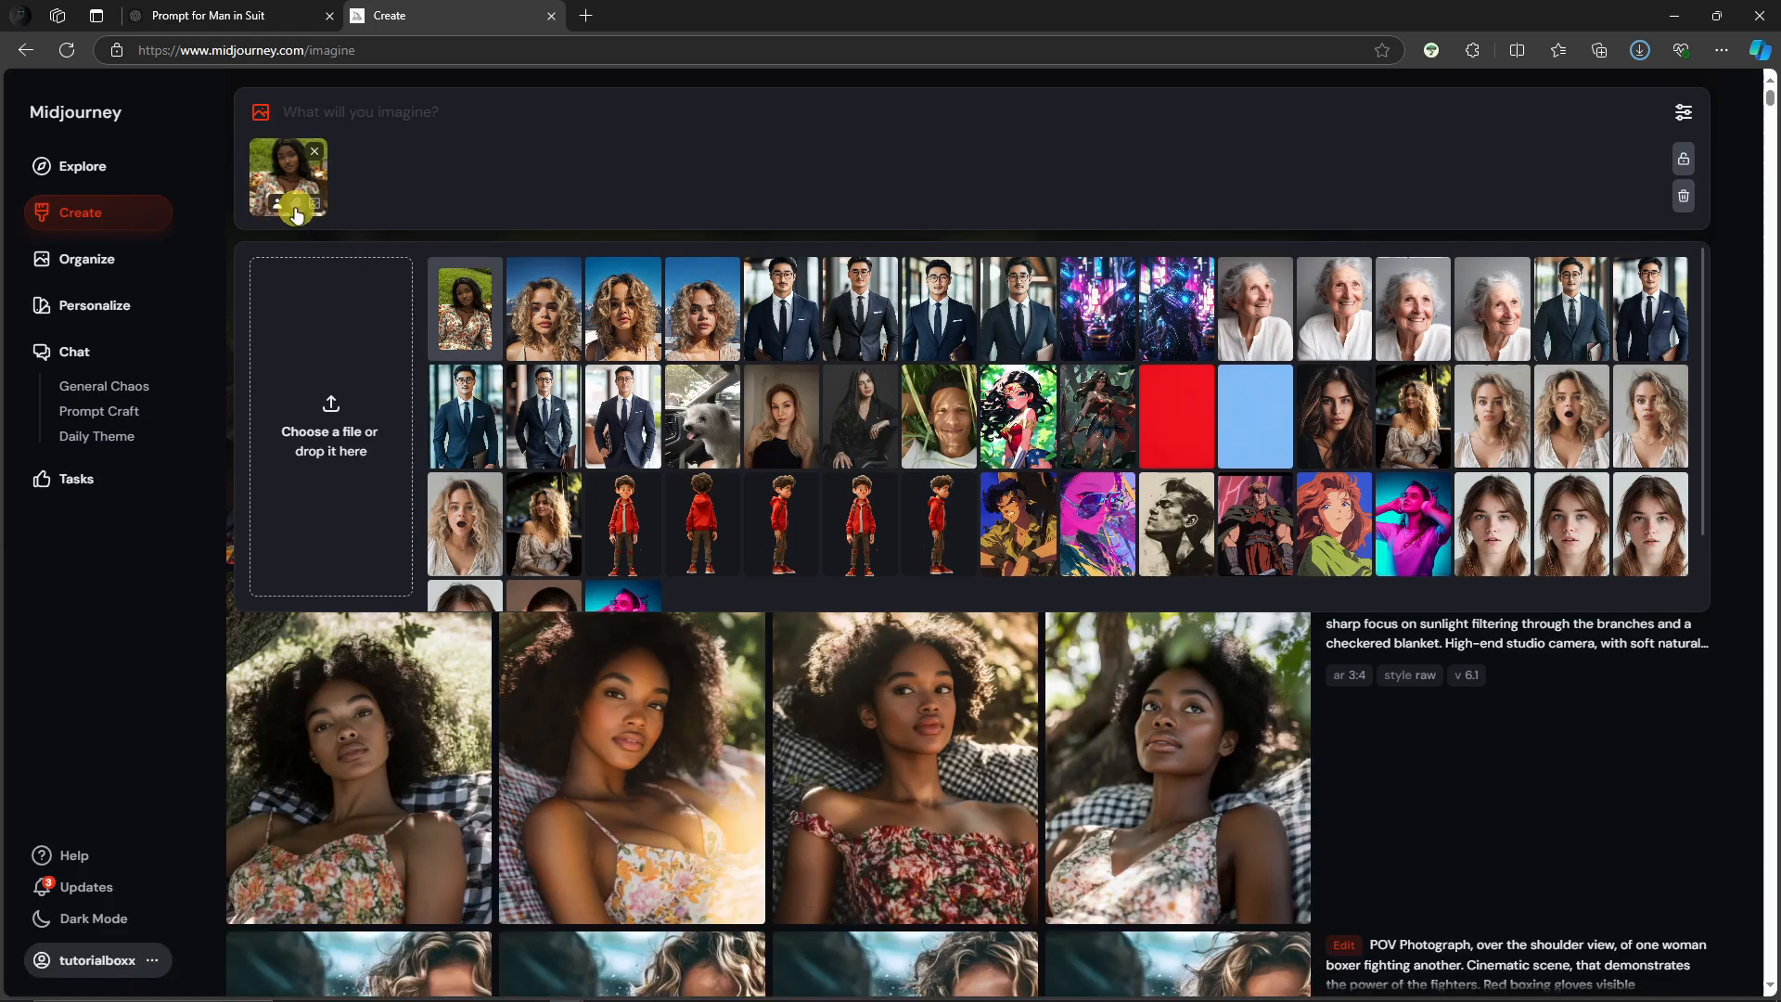
left_click(297, 206)
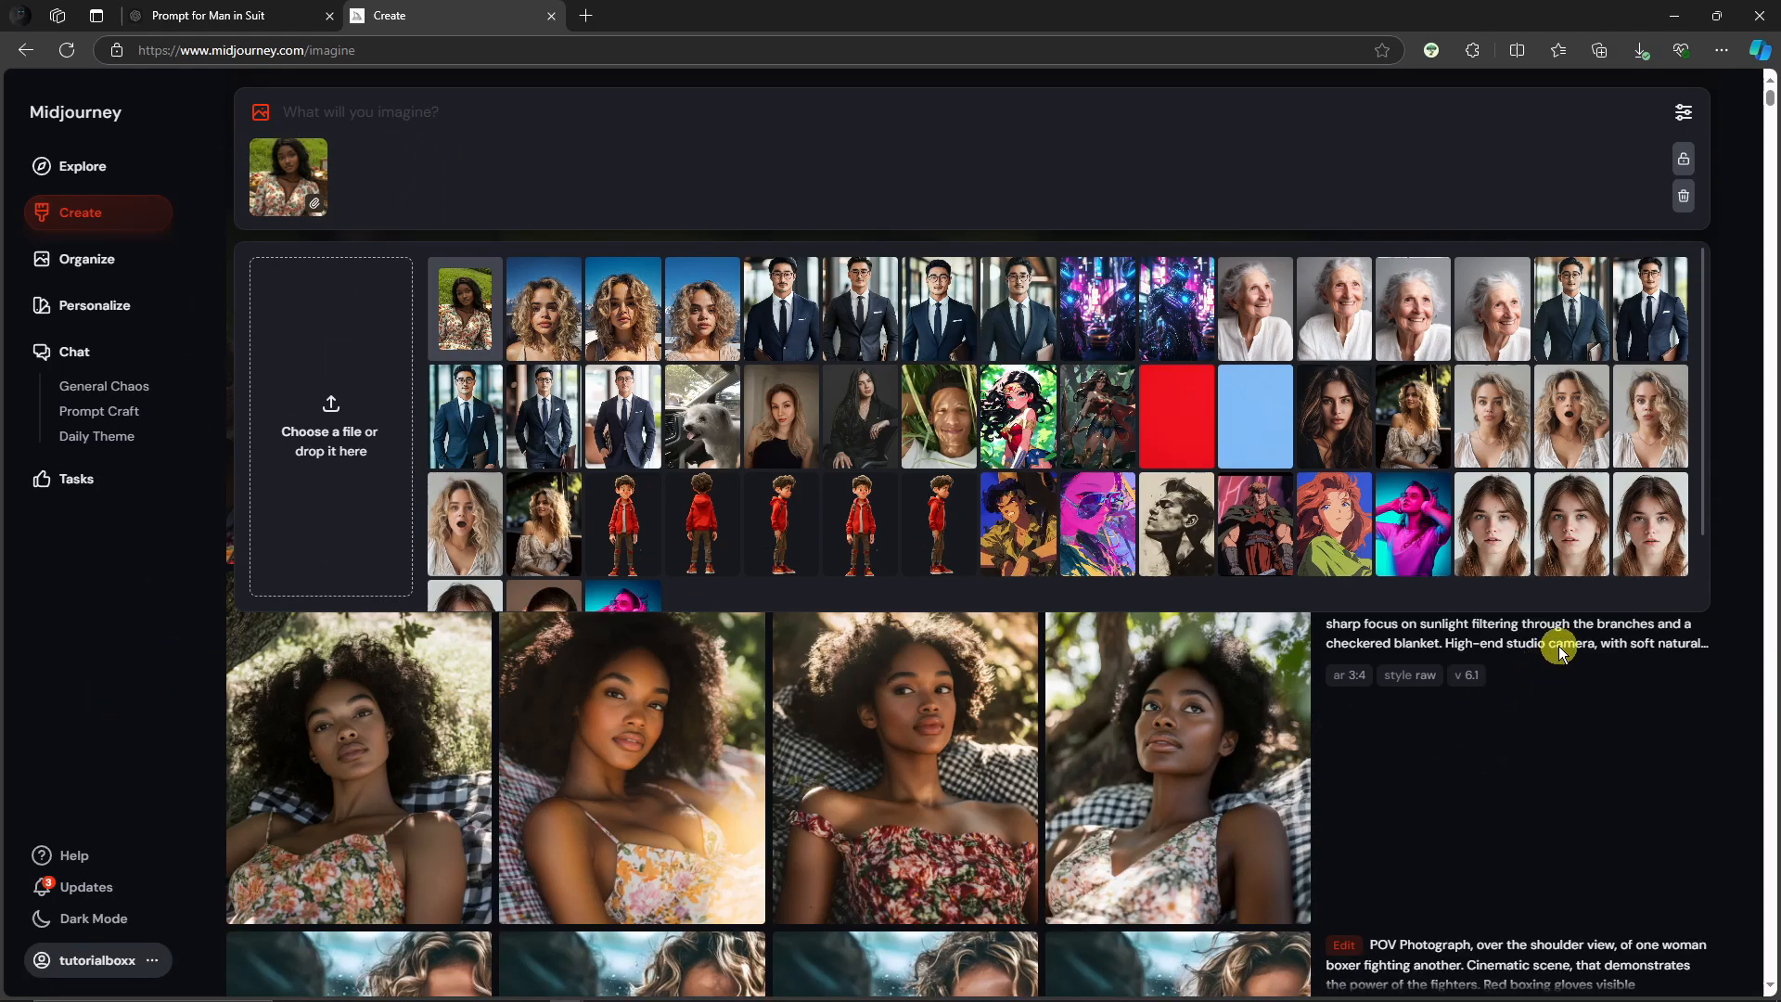
left_click(1503, 628)
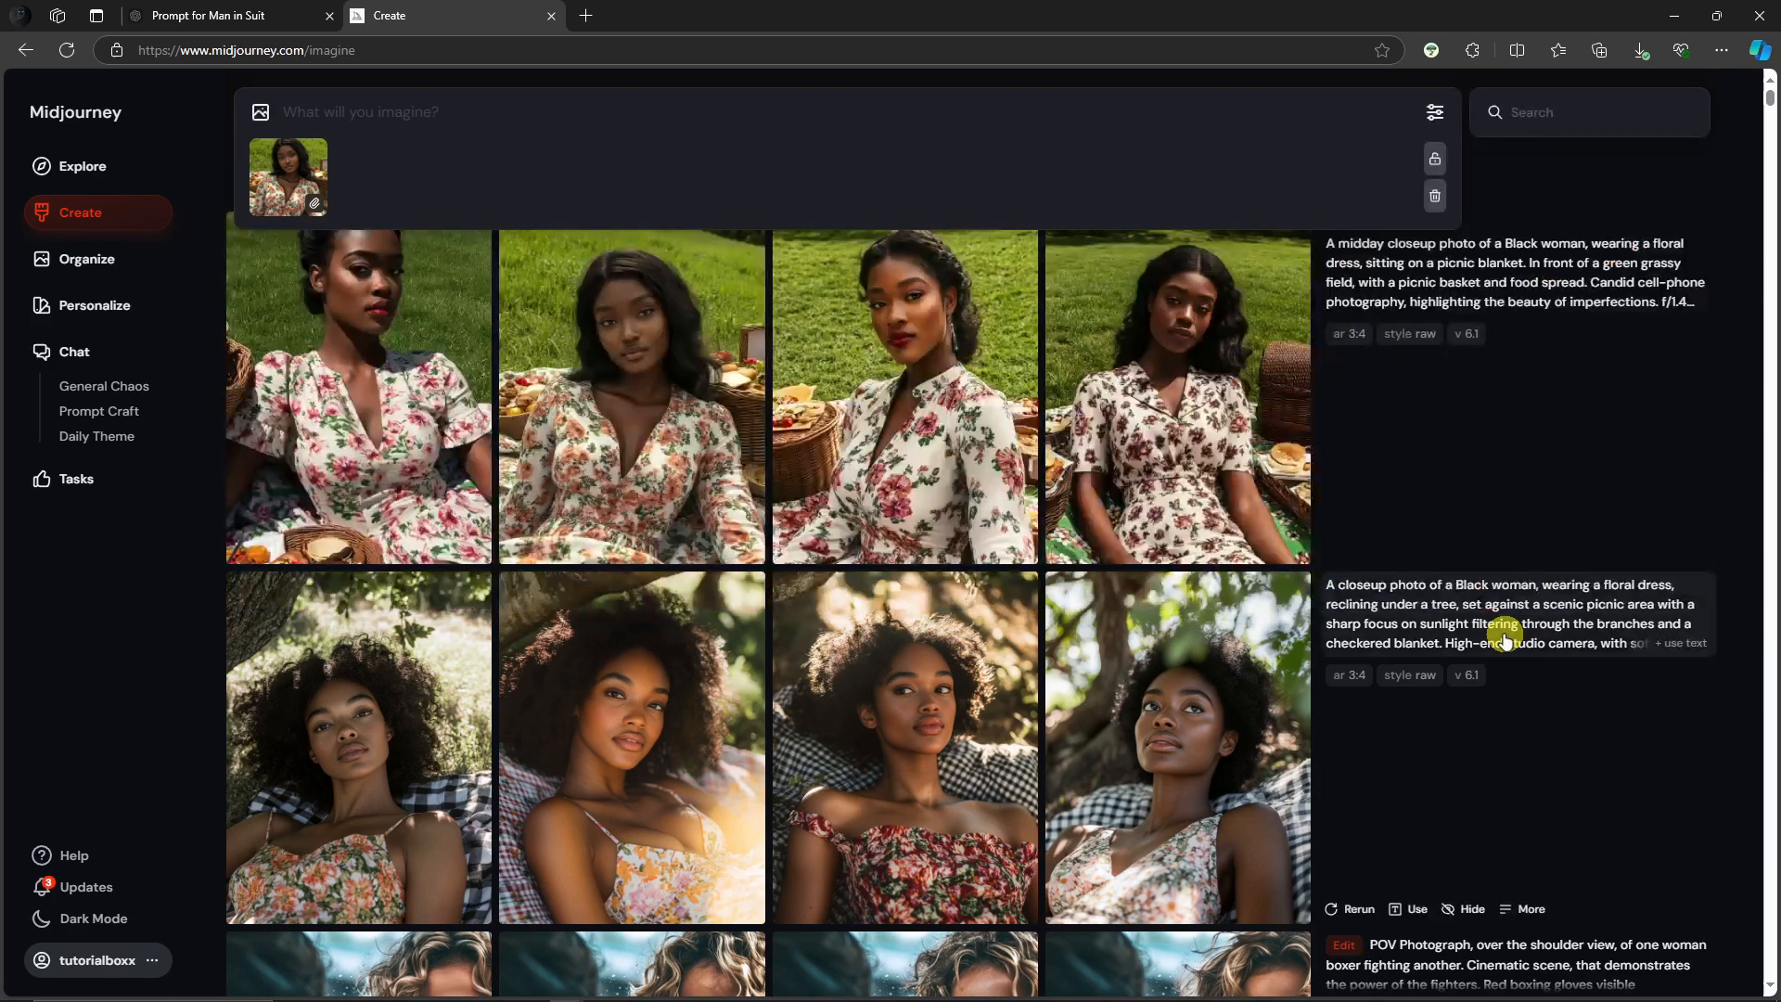
Reuse the midday picnic blanket prompt text with the attached style reference and submit the generation.
left_click(1403, 280)
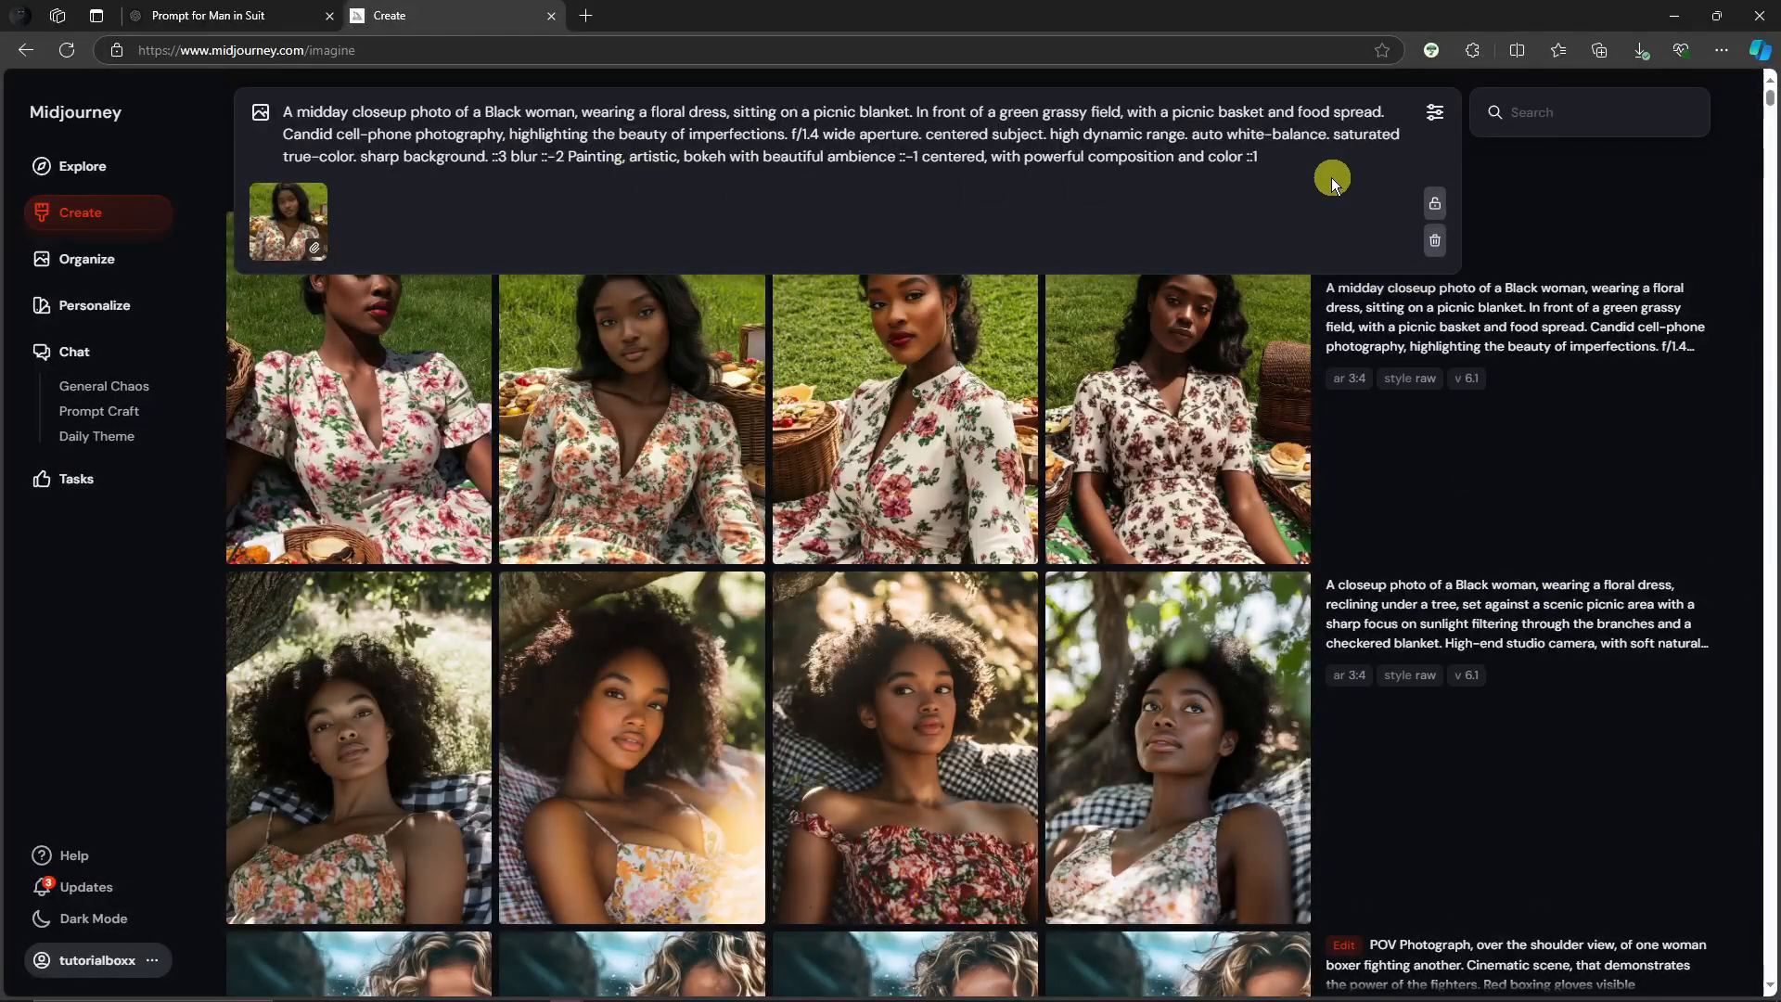
left_click(1299, 164)
key("Return")
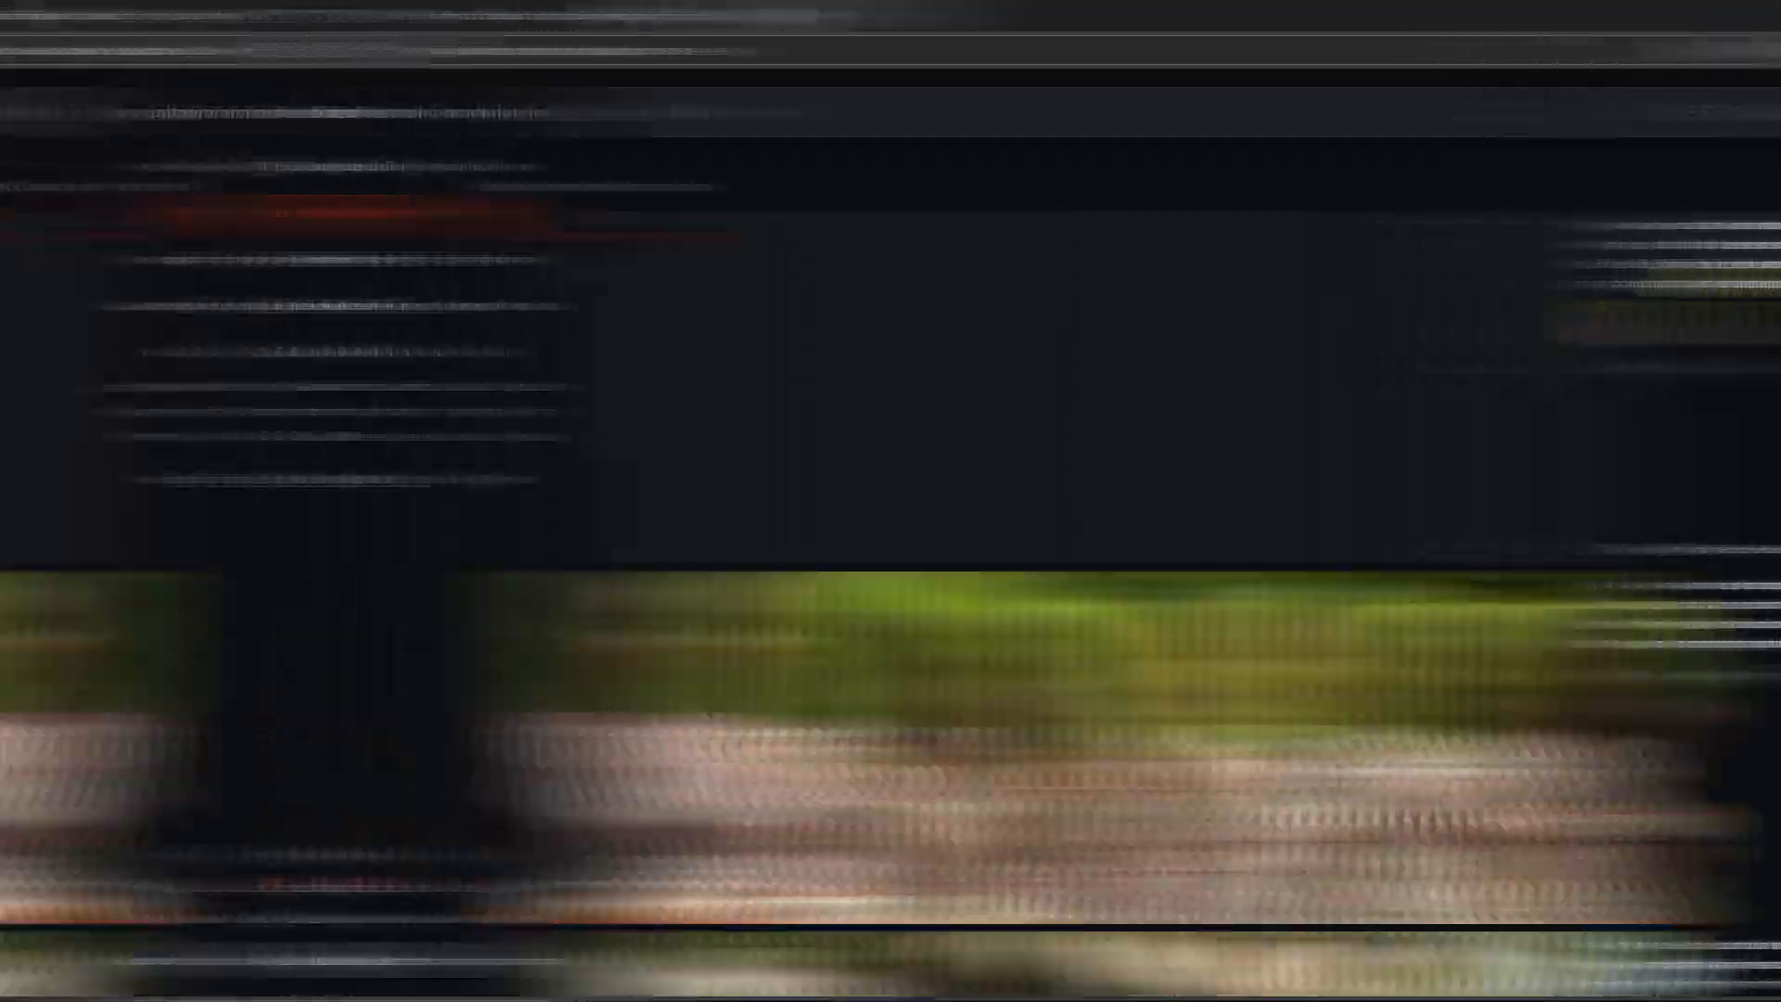
View the new style-referenced picnic portraits at full size, including the third one, and return to the gallery.
scroll(1181, 501, "down", 1)
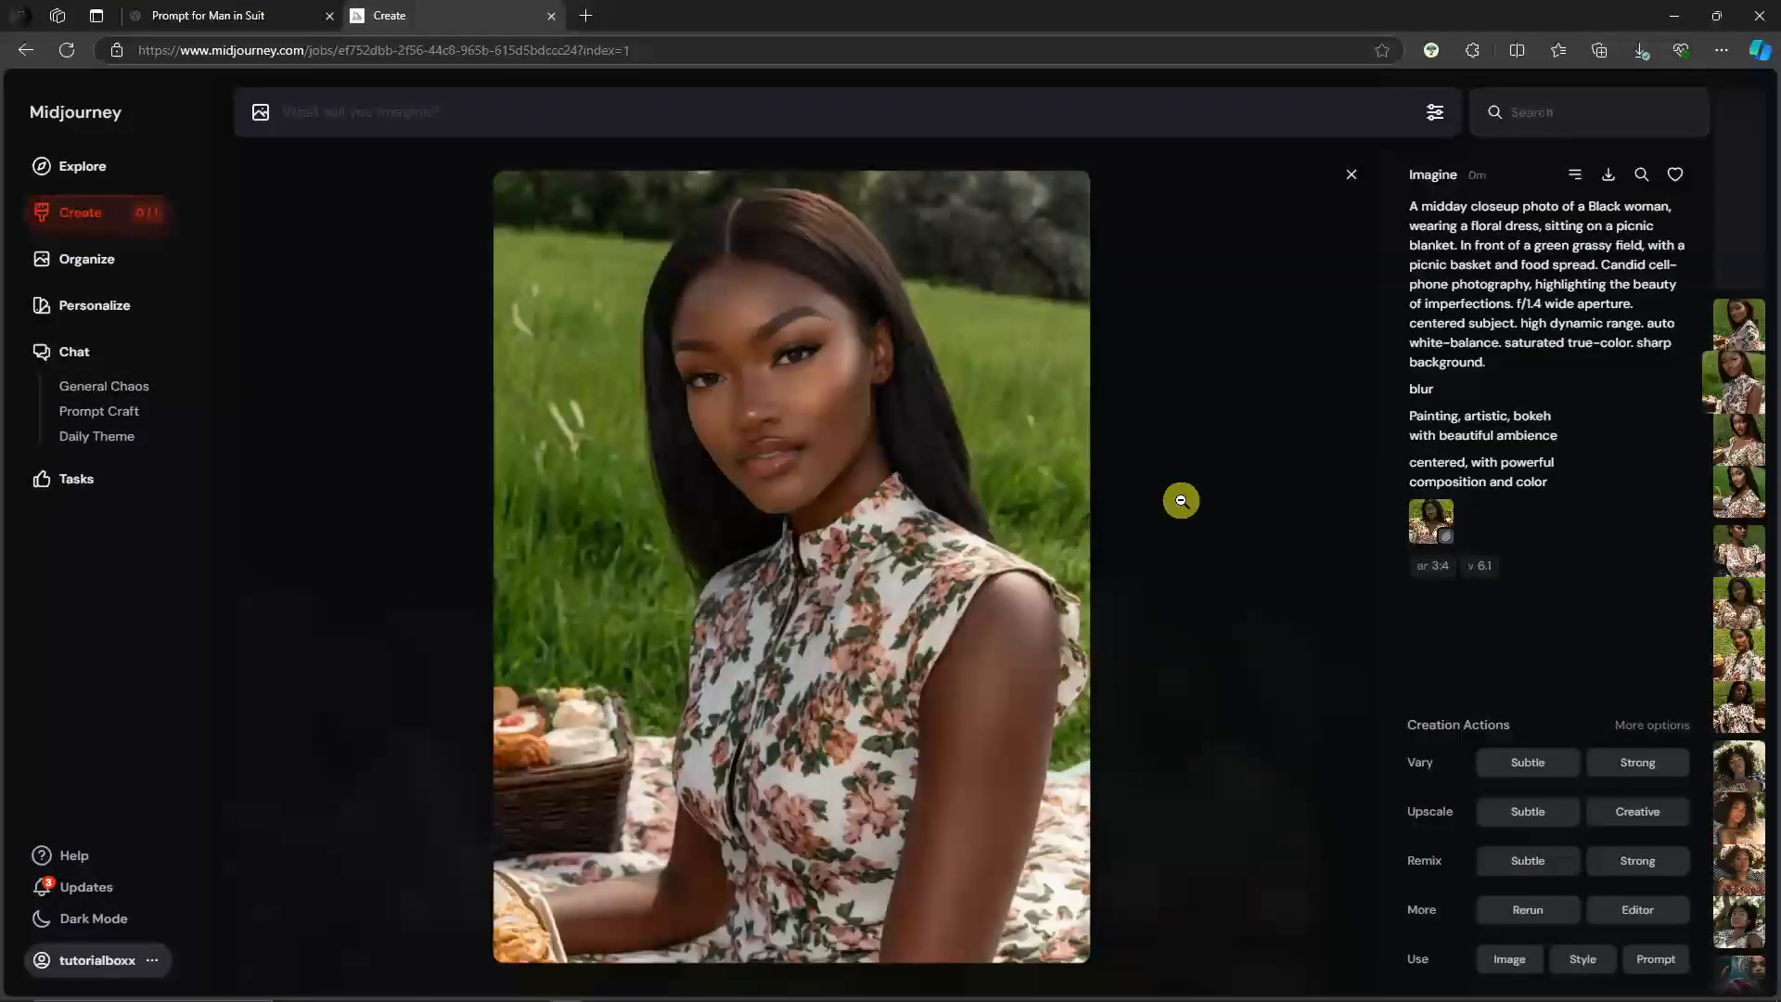
scroll(1181, 501, "up", 1)
scroll(1181, 501, "down", 2)
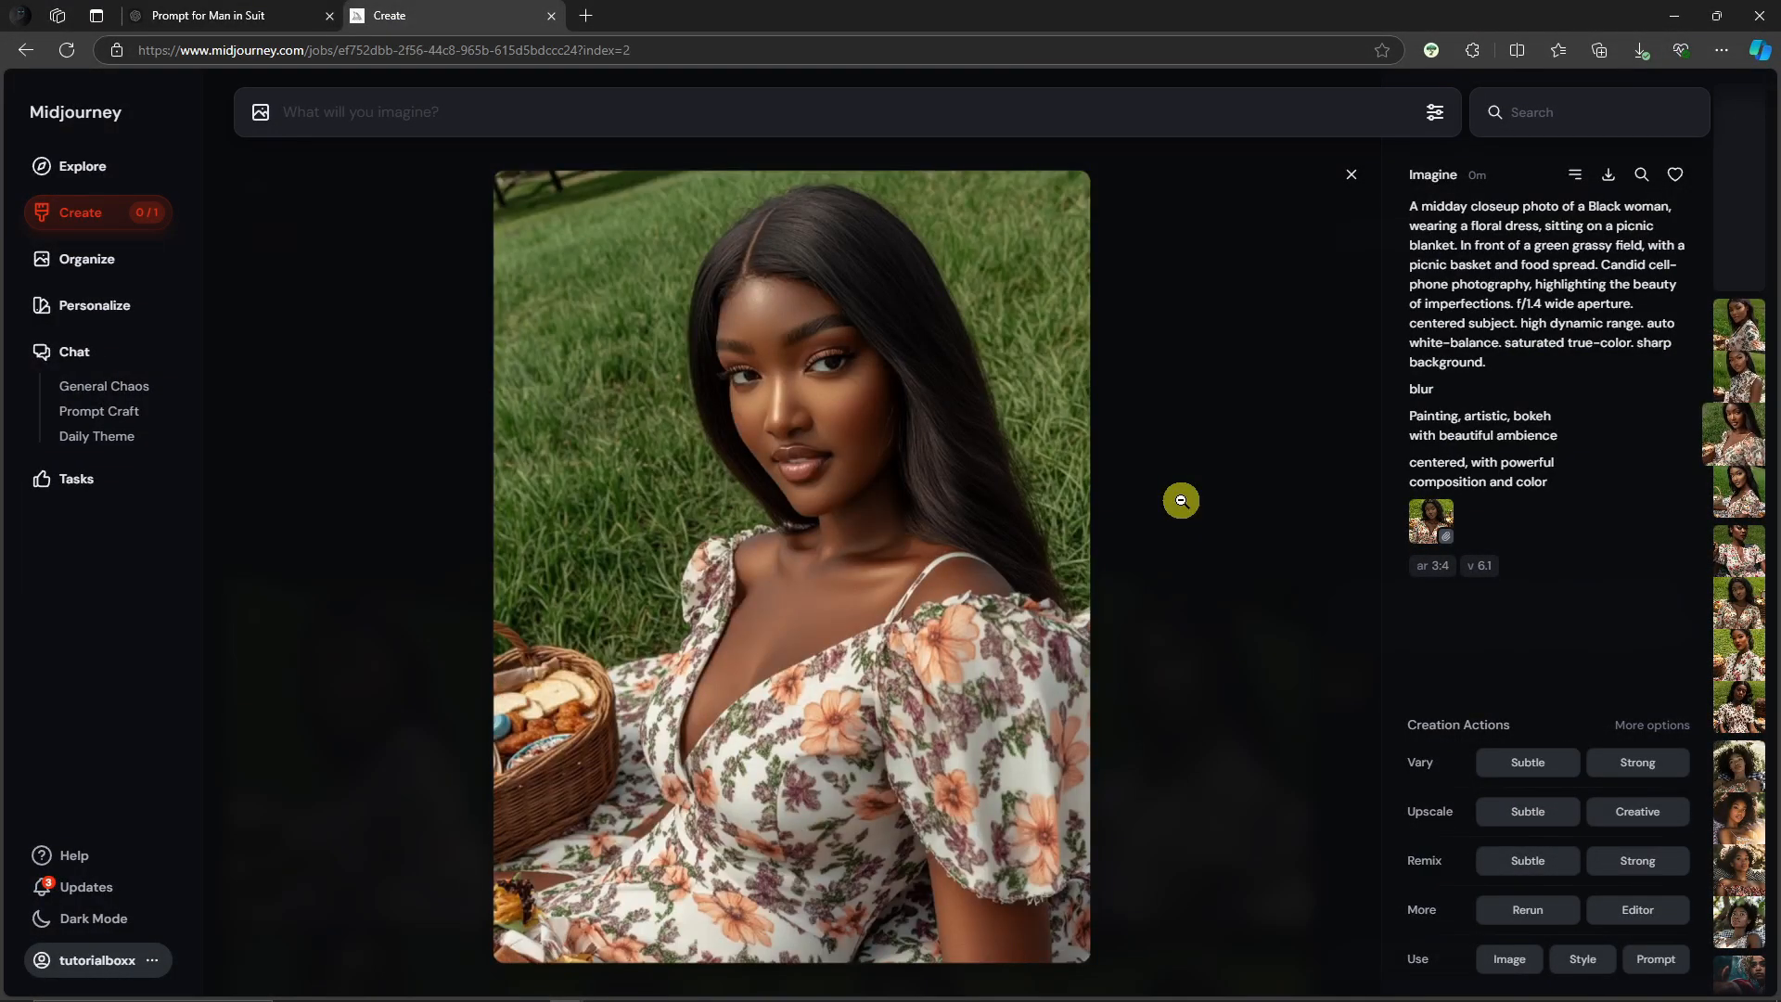
left_click(1351, 173)
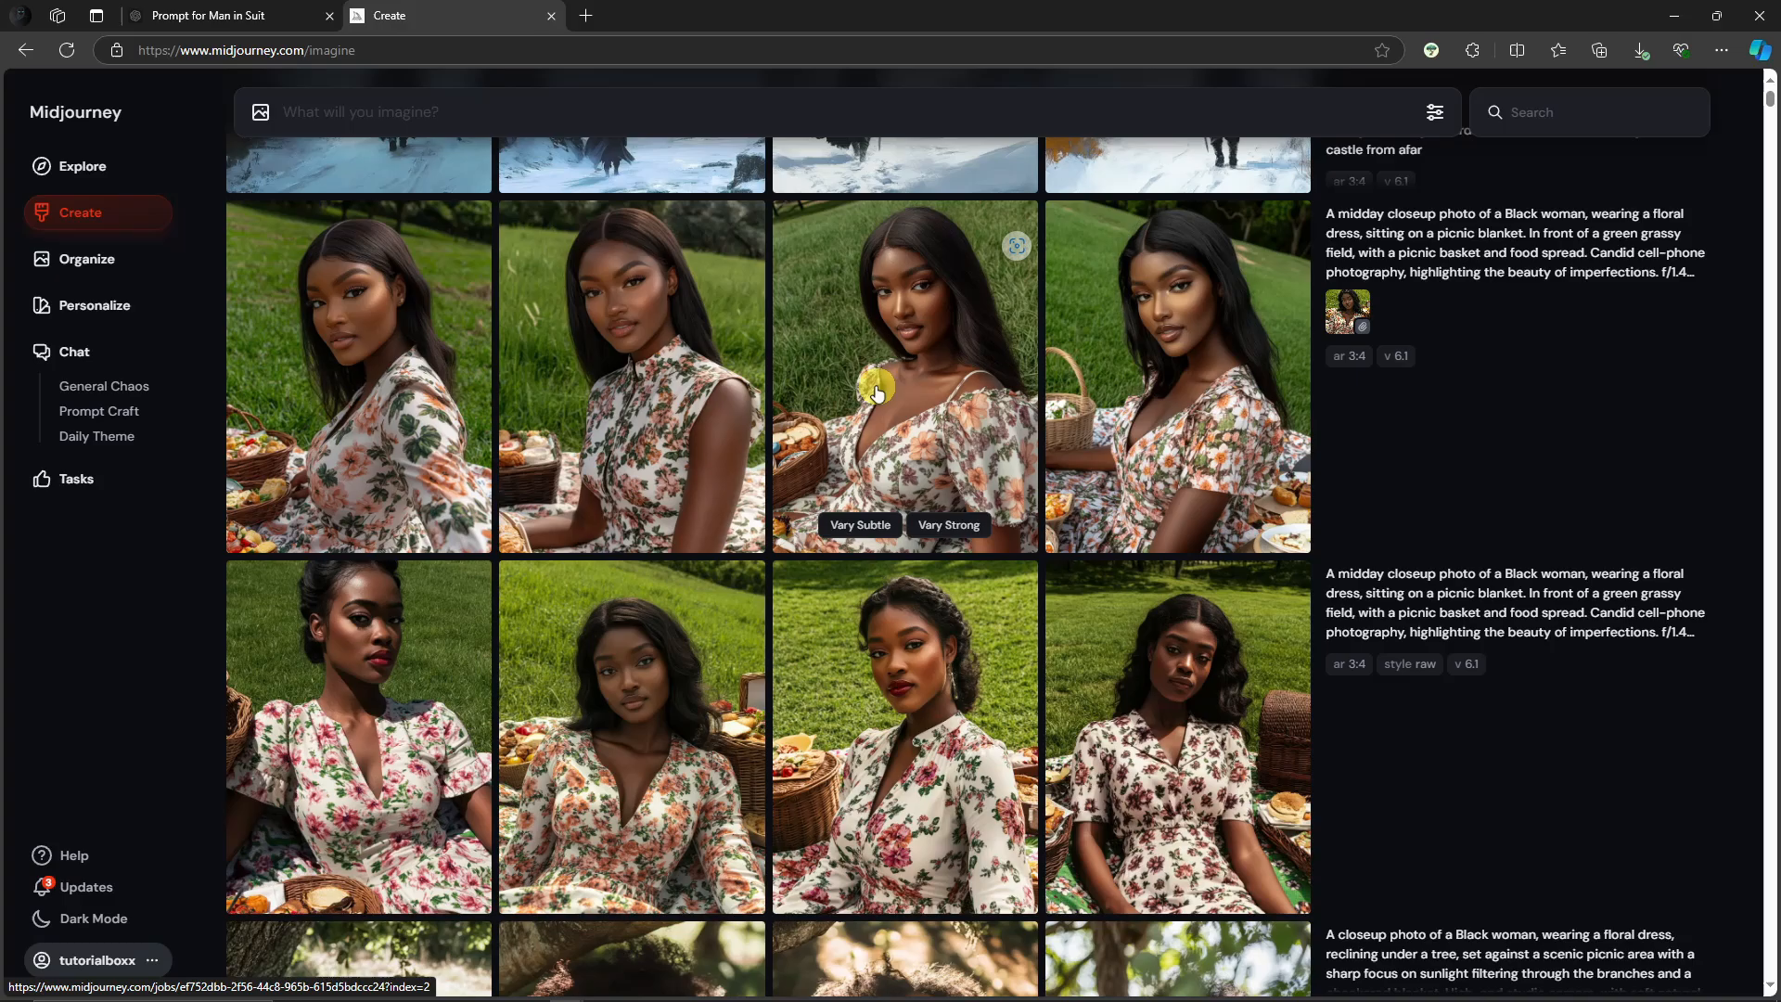
left_click(877, 392)
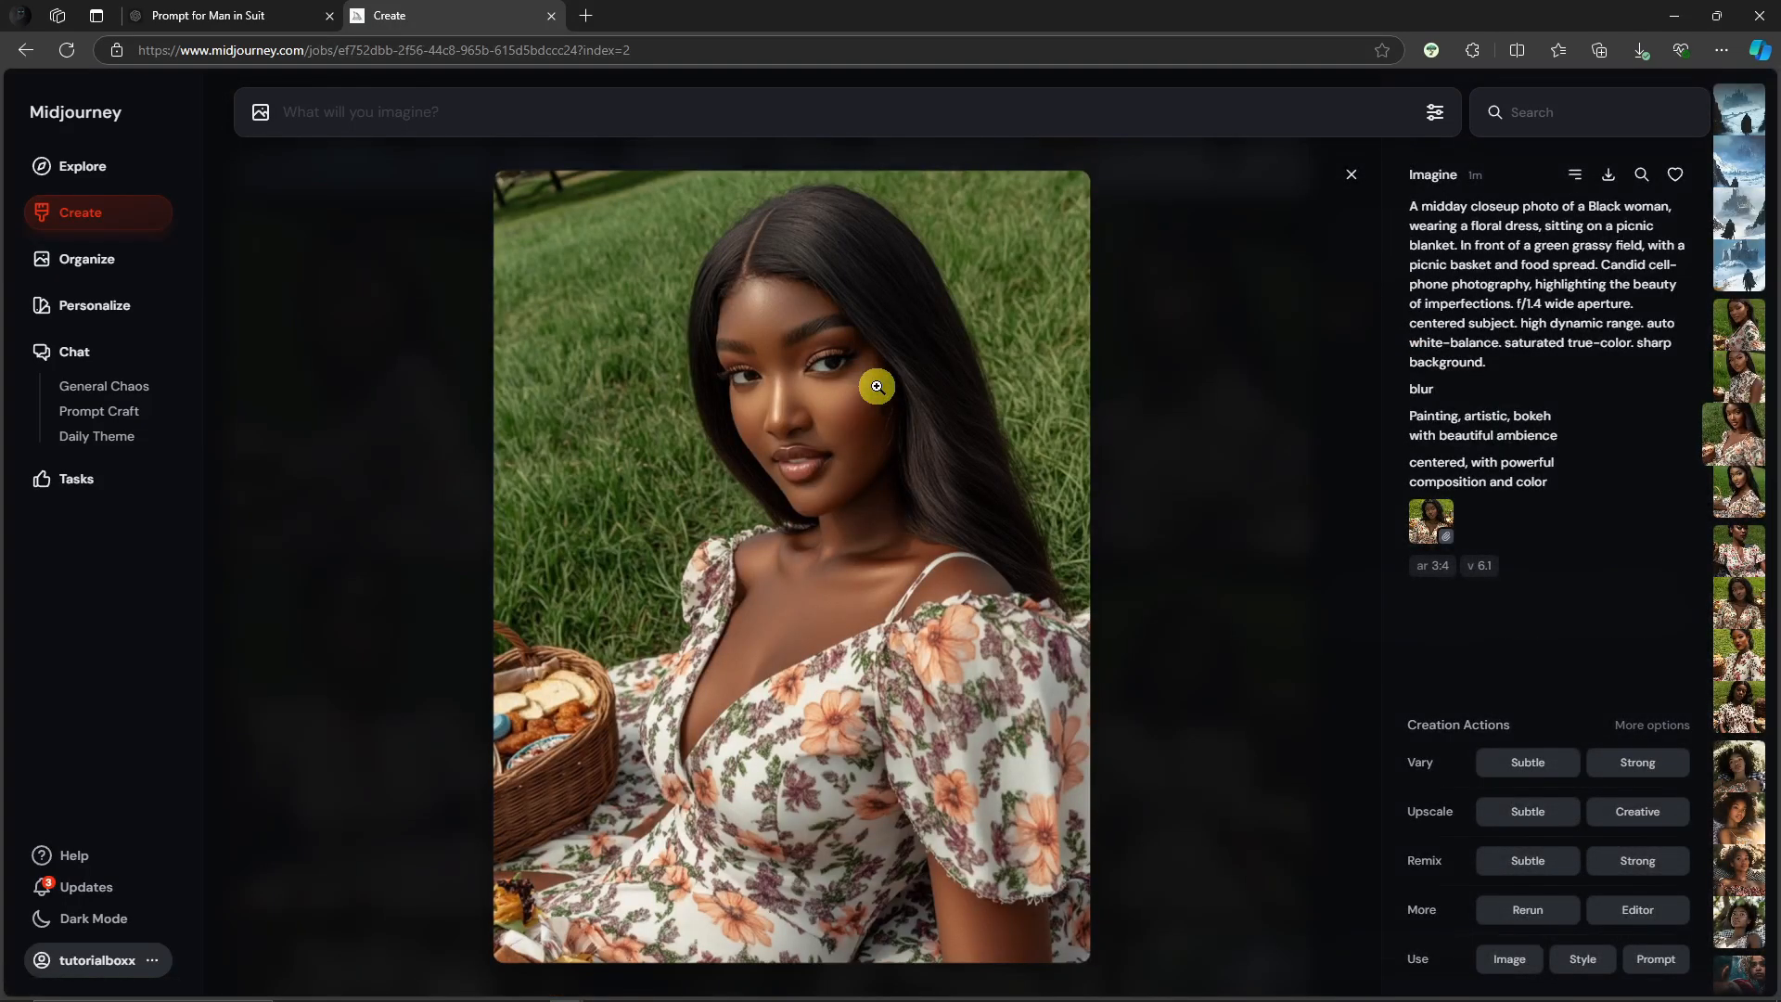
left_click(1351, 174)
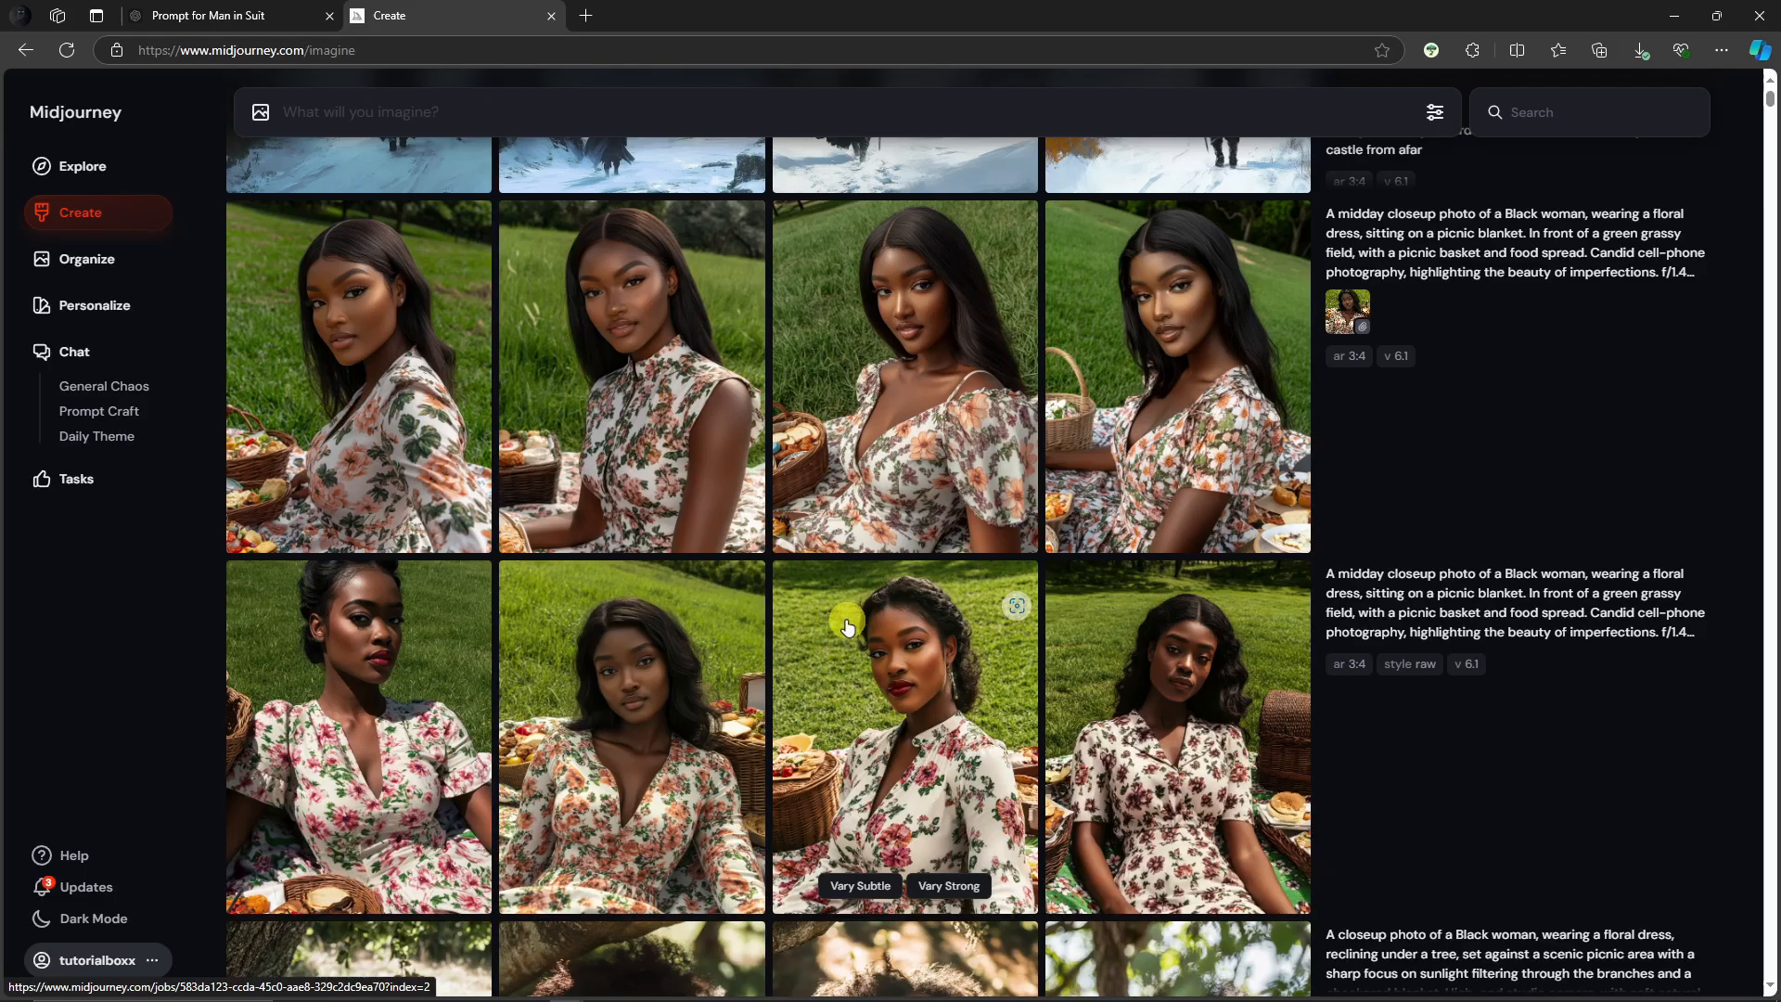
Open the third image of the knight walking towards the snowy castle in the editor.
scroll(845, 622, "up", 4)
left_click(849, 336)
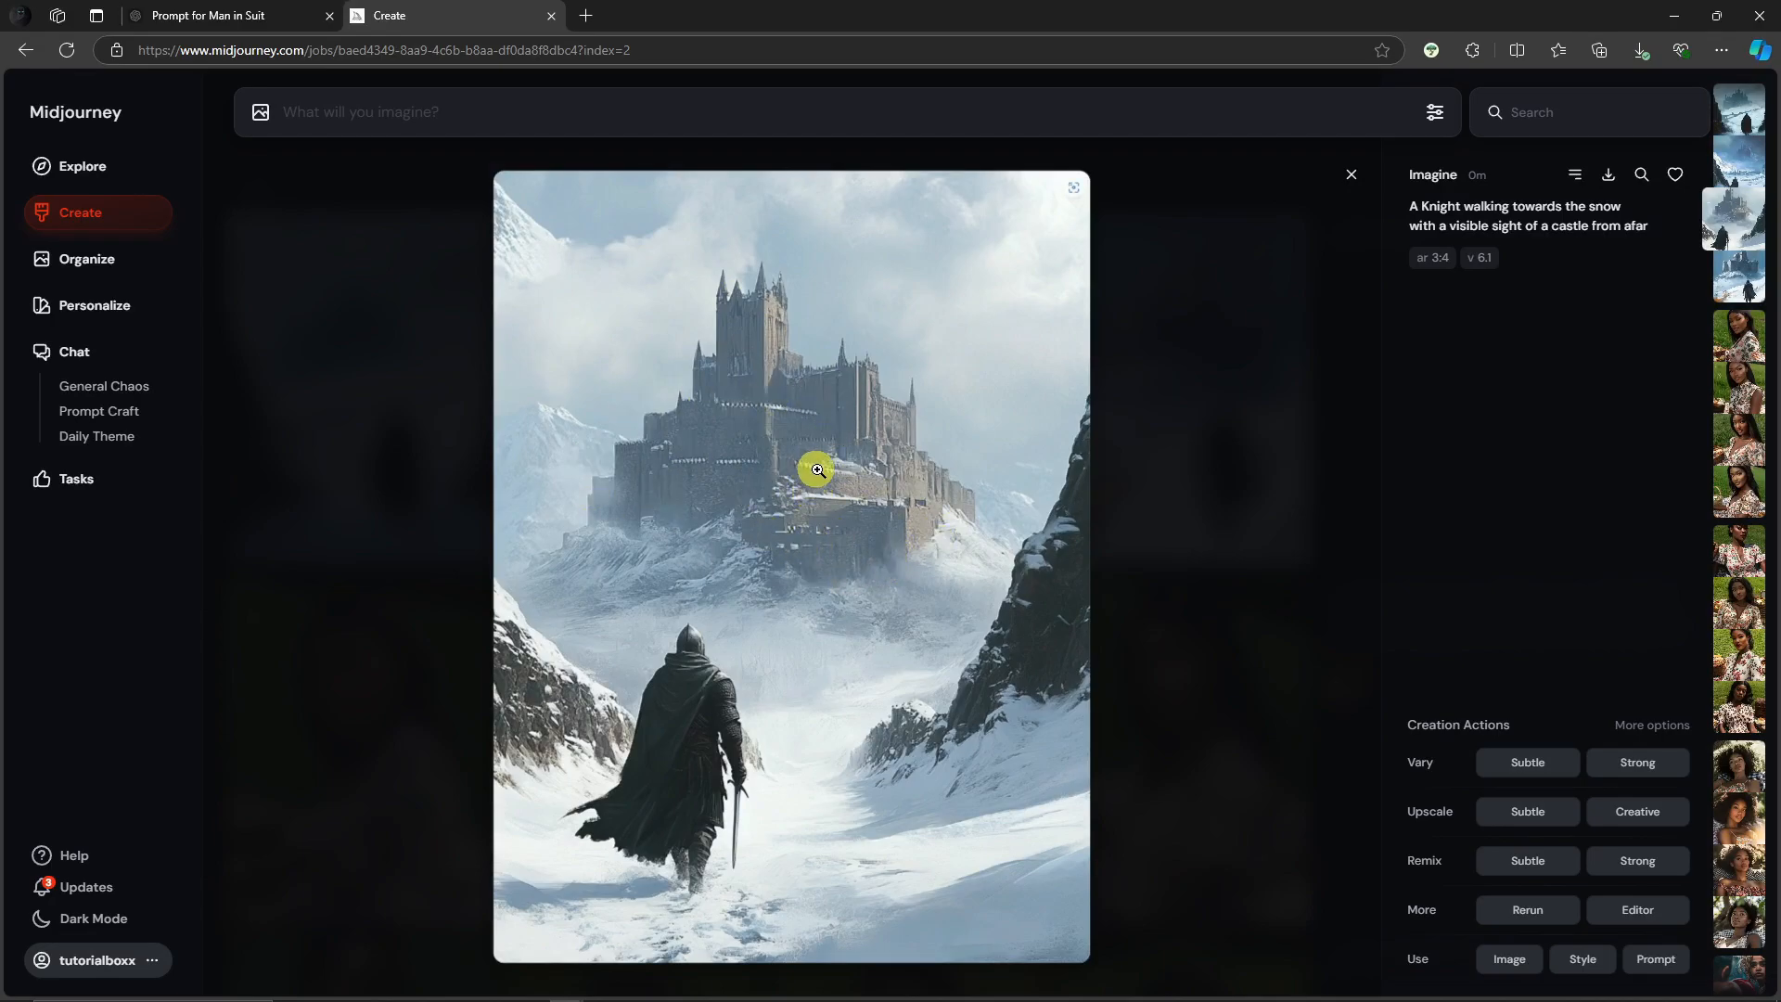
left_click(1637, 909)
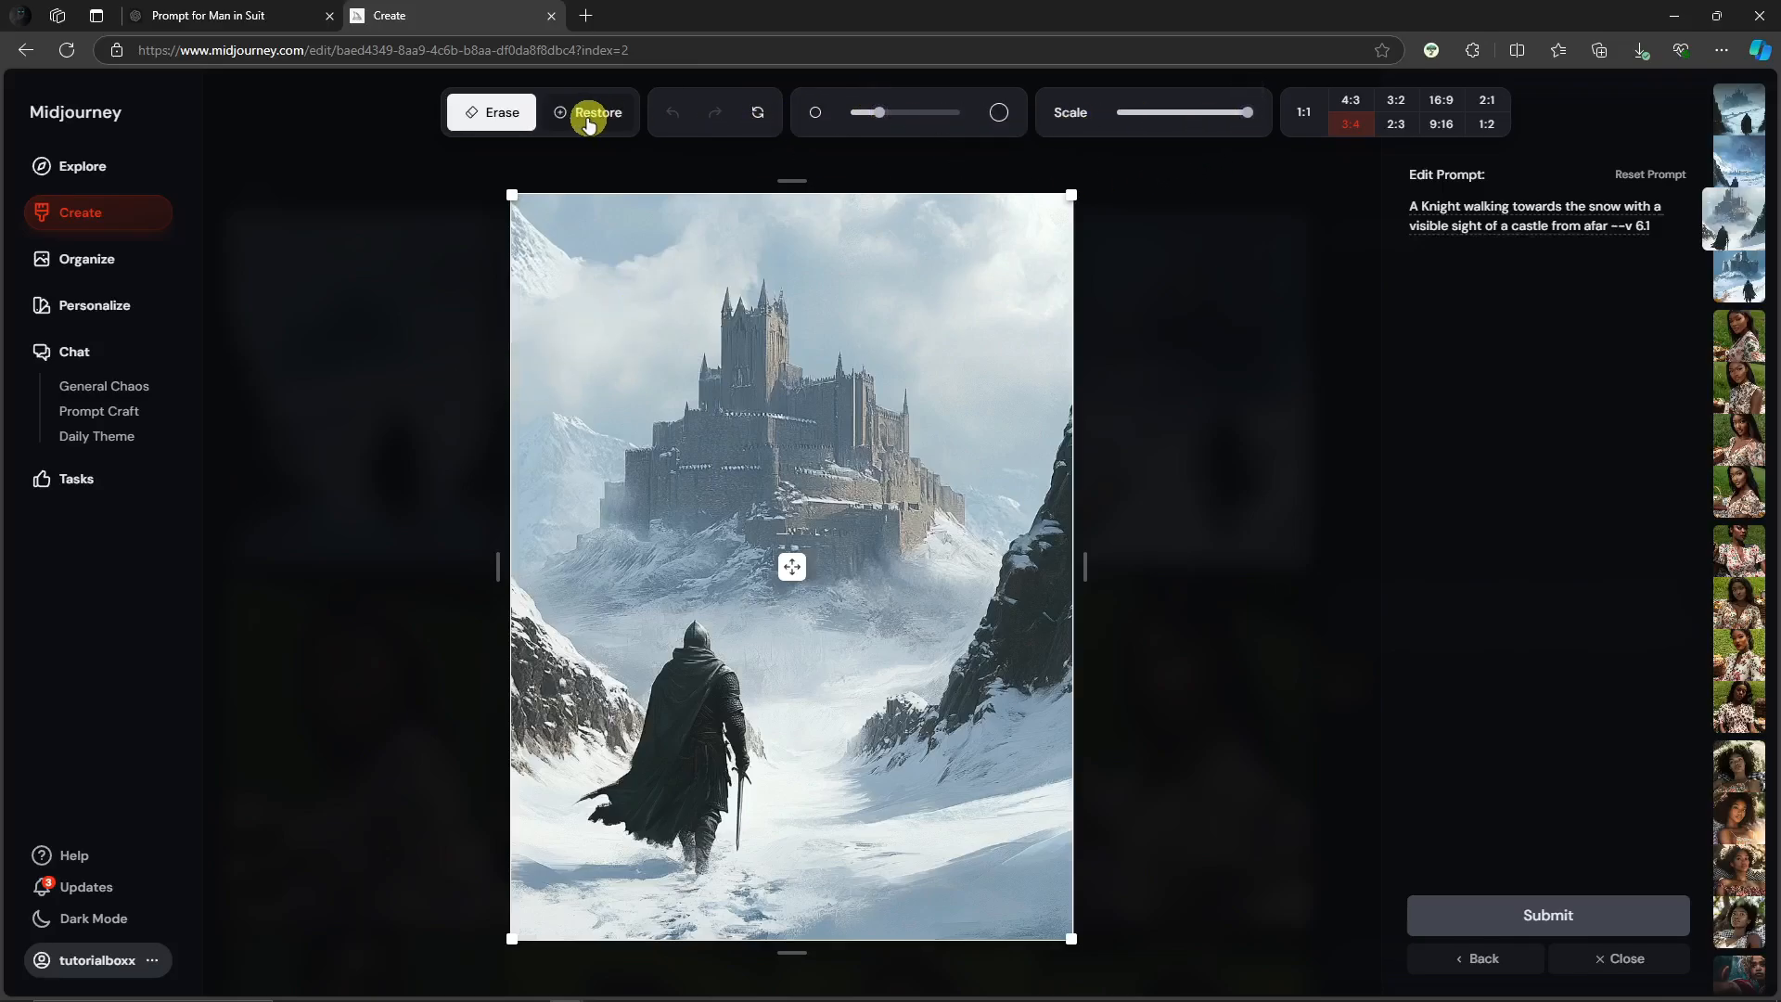
Erase the knight, snow, rocks and outer sky around the castle using a brush size of 168.
mouse_move(893, 116)
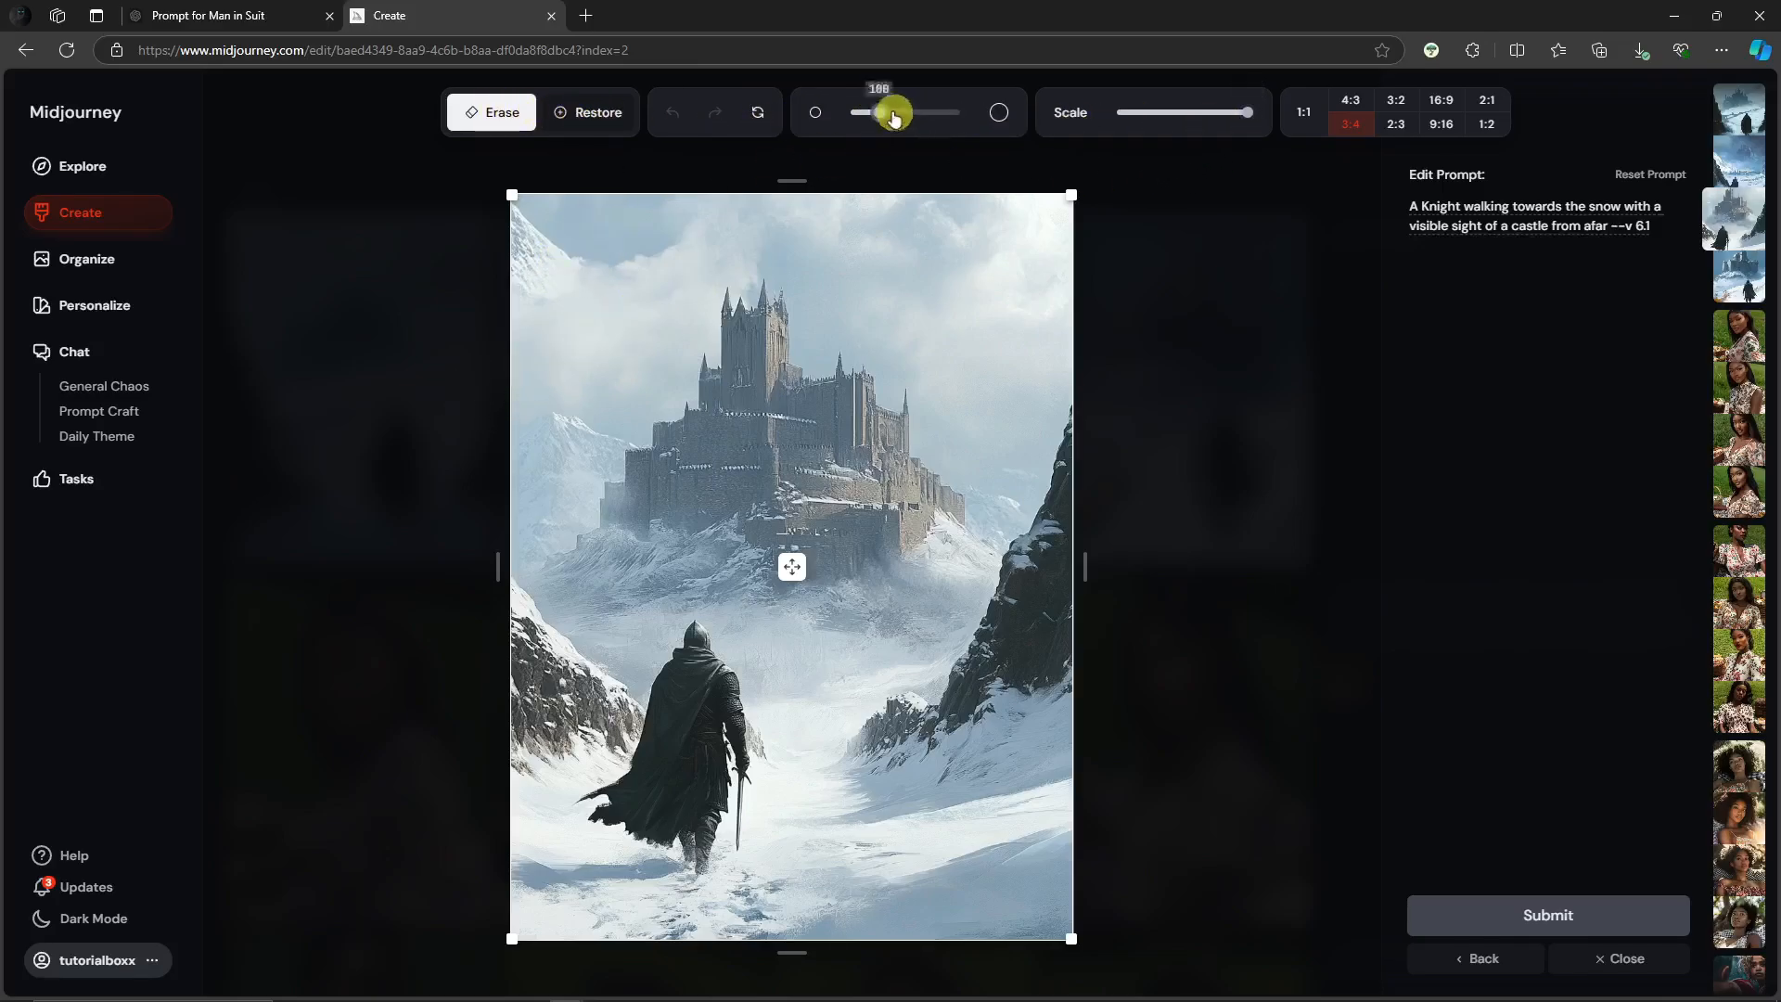
left_click_drag(887, 116, 904, 115)
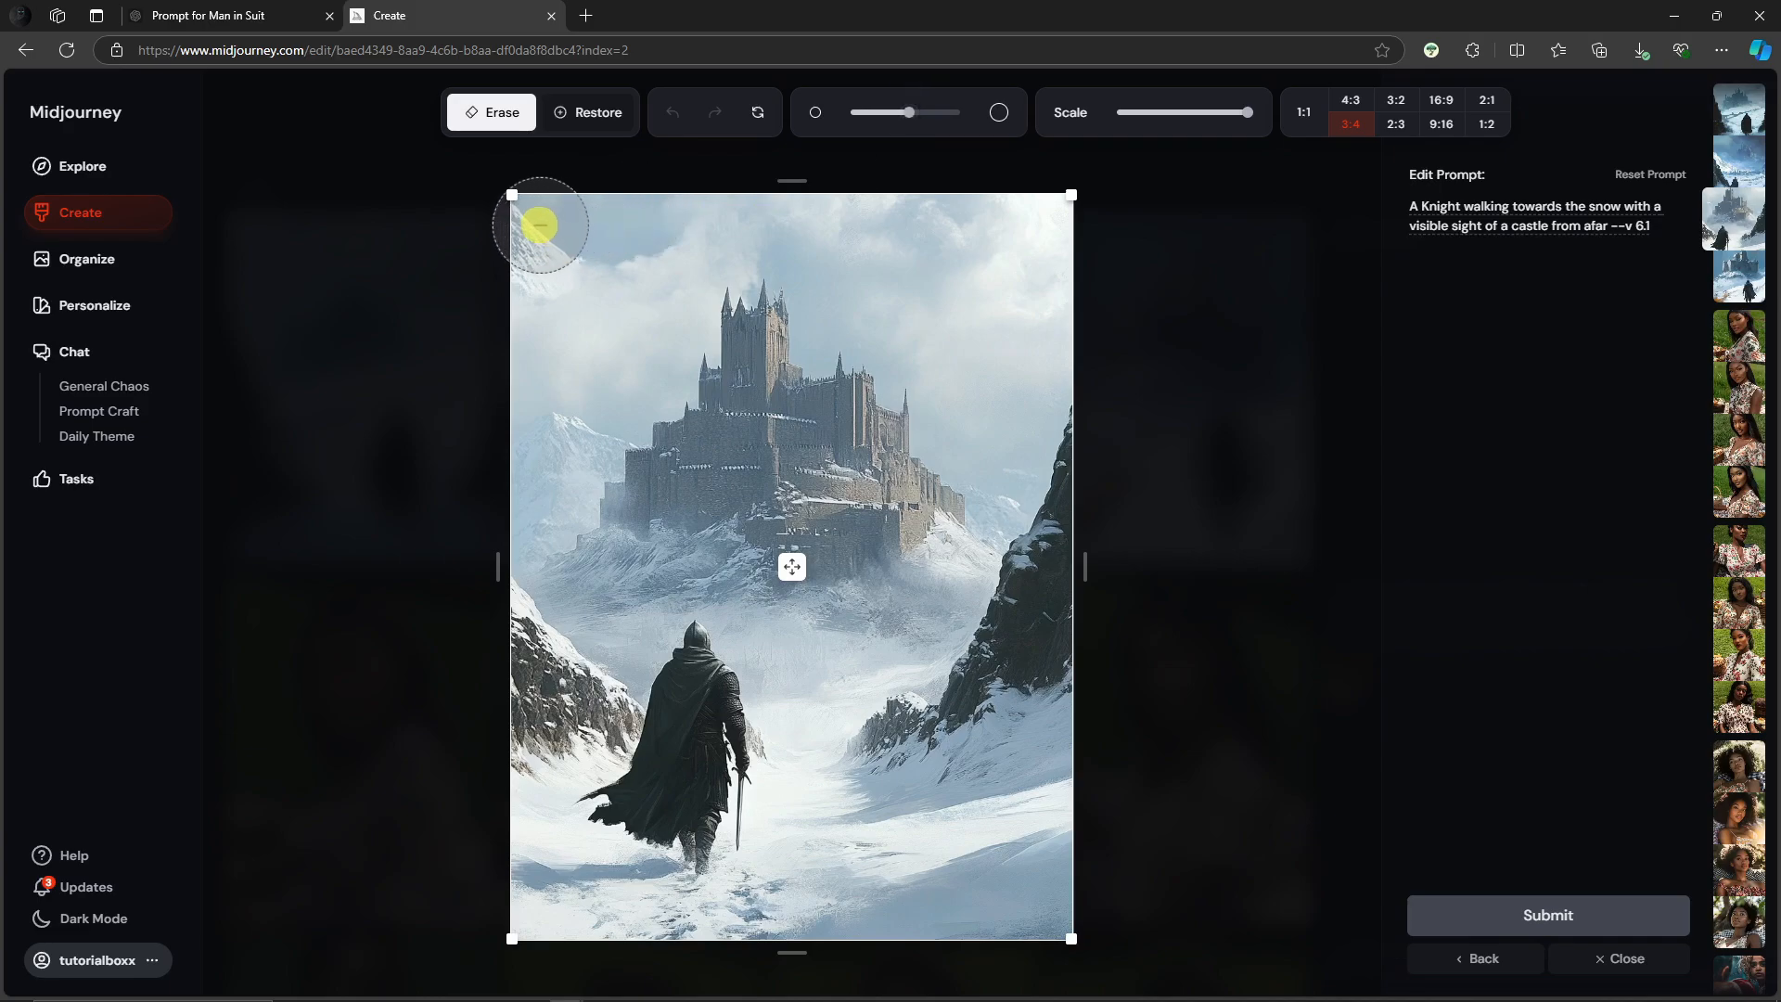
mouse_move(541, 219)
left_mouse_down()
mouse_move(544, 238)
mouse_move(989, 218)
mouse_move(1030, 485)
mouse_move(1046, 211)
mouse_move(700, 931)
mouse_move(1059, 918)
mouse_move(740, 847)
mouse_move(704, 767)
mouse_move(470, 668)
mouse_move(663, 667)
mouse_move(831, 696)
mouse_move(955, 600)
mouse_move(592, 644)
mouse_move(529, 562)
mouse_move(532, 294)
mouse_move(664, 278)
mouse_move(579, 394)
left_mouse_up()
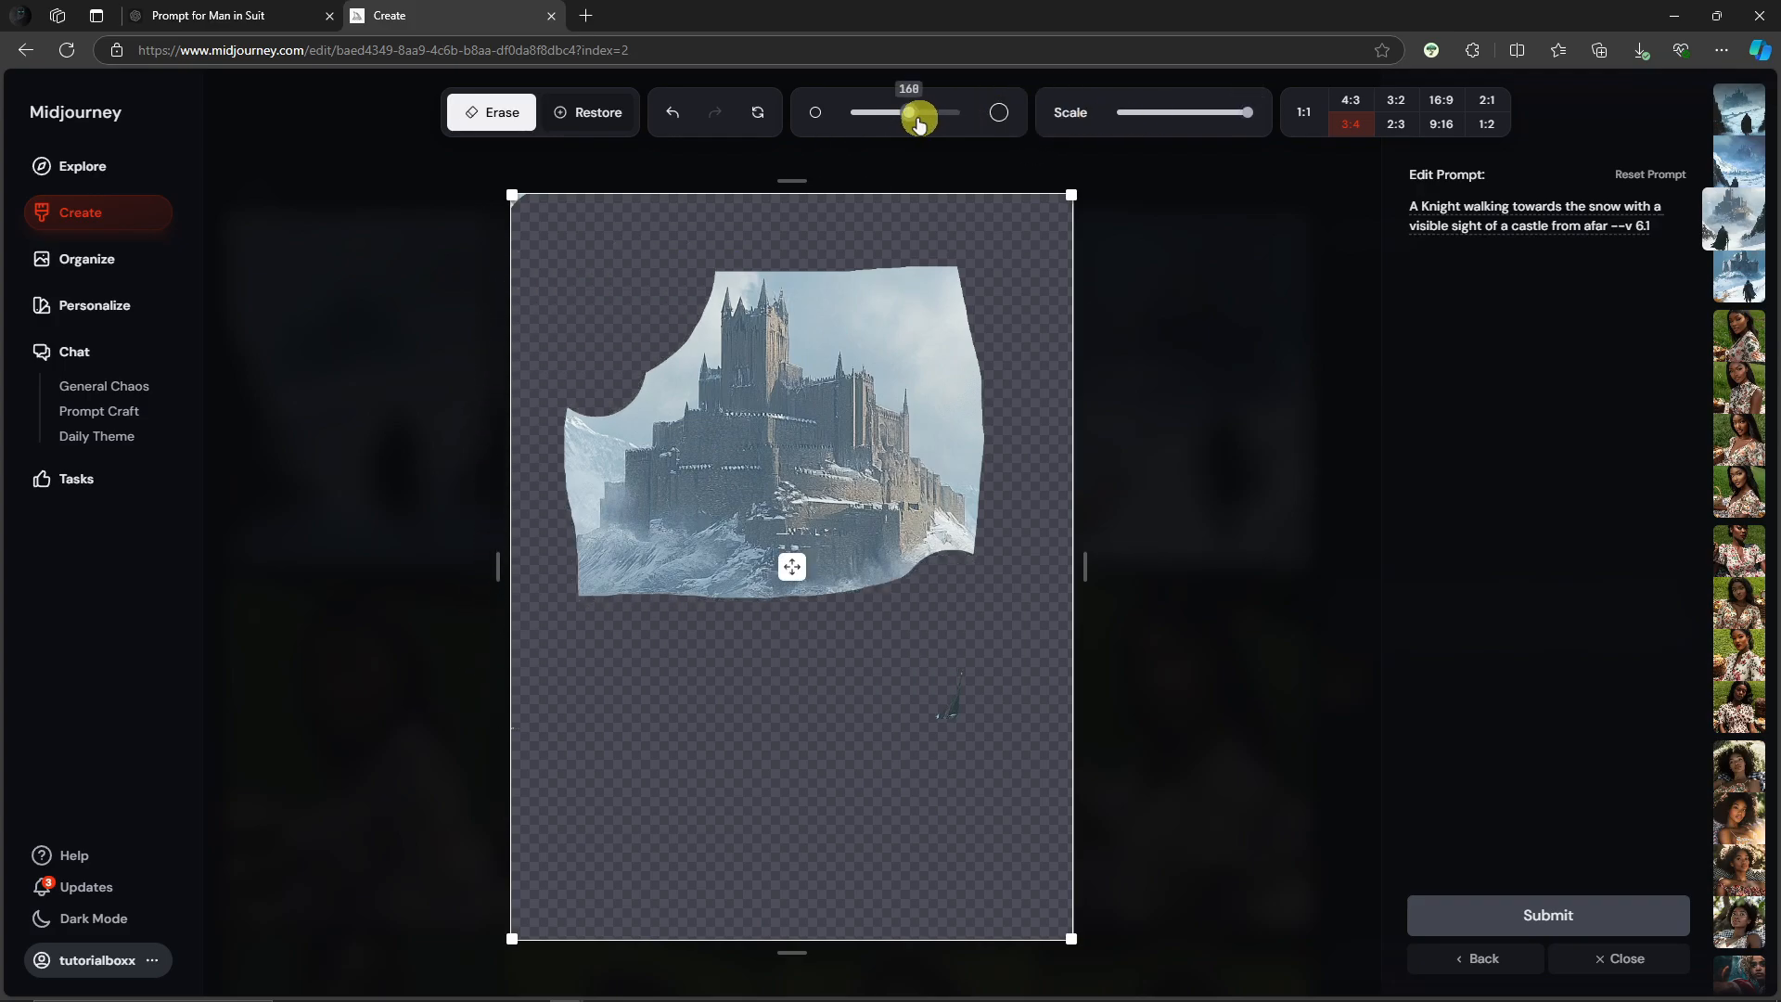
Erase the remaining sky and snow close to the castle's outline with progressively smaller brushes.
left_click_drag(918, 112, 873, 113)
mouse_move(882, 238)
left_mouse_down()
mouse_move(917, 276)
mouse_move(954, 301)
mouse_move(978, 432)
mouse_move(972, 551)
mouse_move(947, 383)
mouse_move(882, 283)
mouse_move(746, 264)
mouse_move(869, 294)
mouse_move(944, 379)
mouse_move(980, 497)
mouse_move(825, 662)
mouse_move(650, 633)
mouse_move(554, 539)
mouse_move(547, 477)
mouse_move(572, 409)
mouse_move(570, 485)
mouse_move(699, 286)
mouse_move(812, 266)
mouse_move(851, 322)
left_mouse_up()
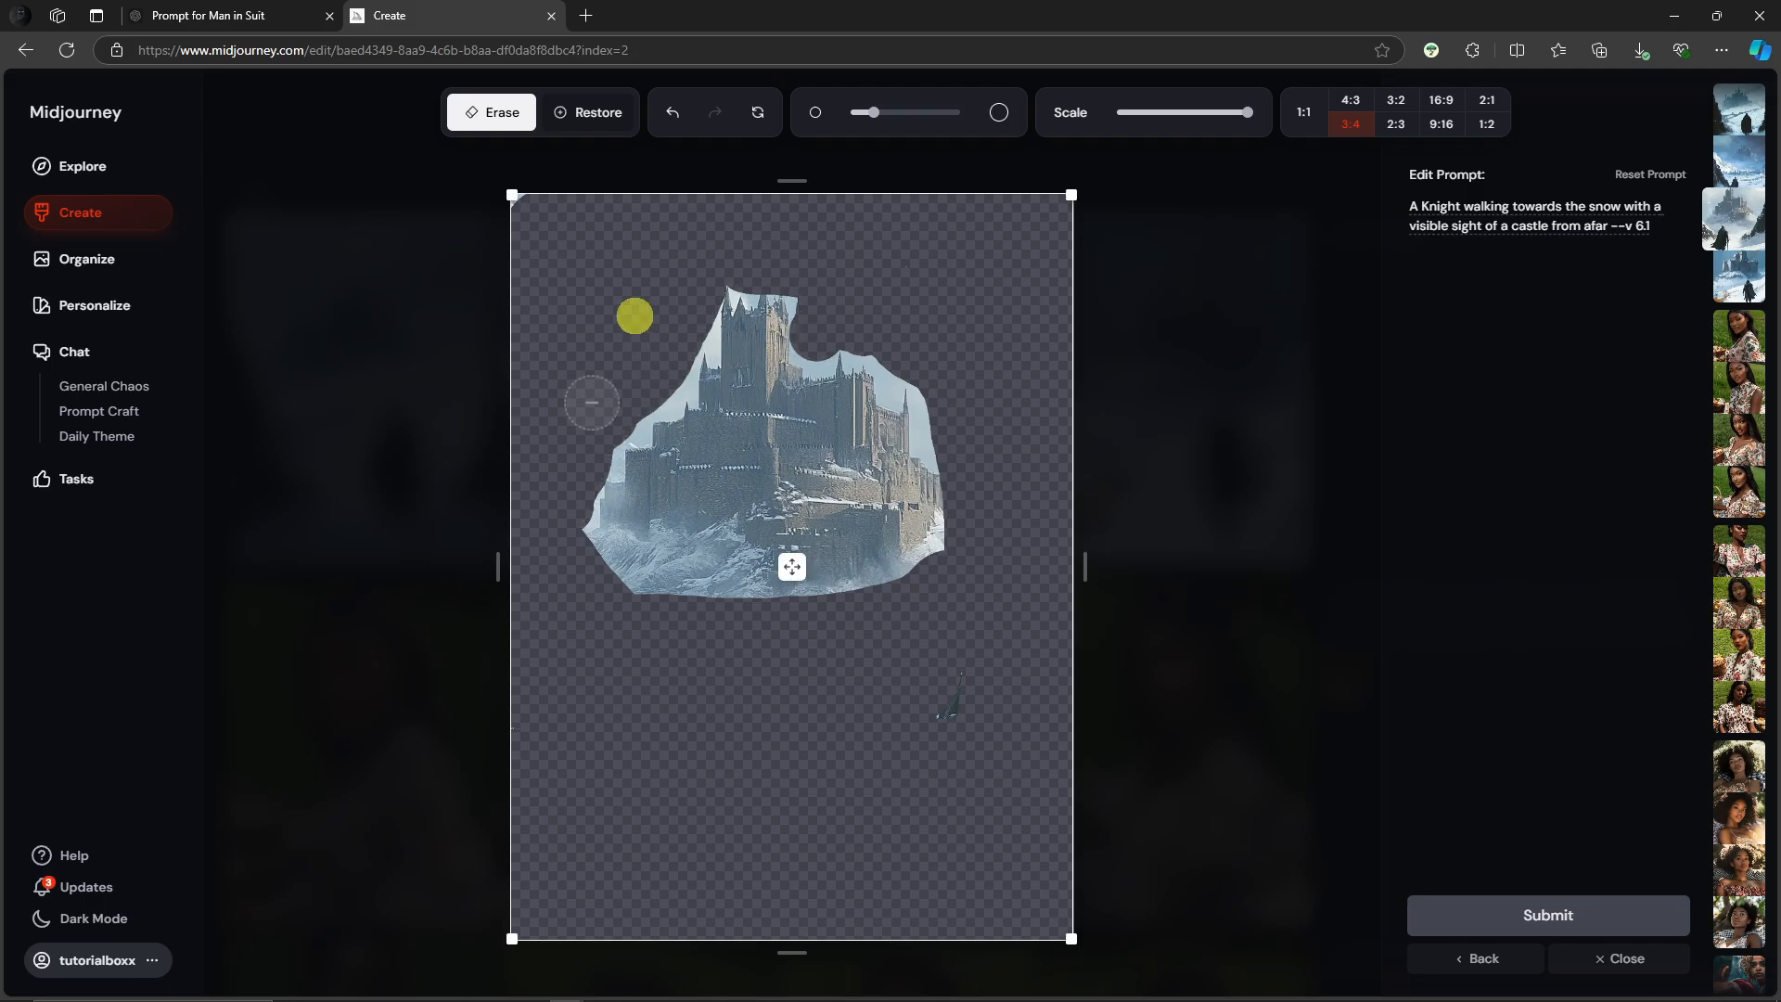
left_click_drag(872, 112, 858, 115)
mouse_move(941, 477)
left_mouse_down()
mouse_move(910, 378)
mouse_move(807, 342)
left_mouse_up()
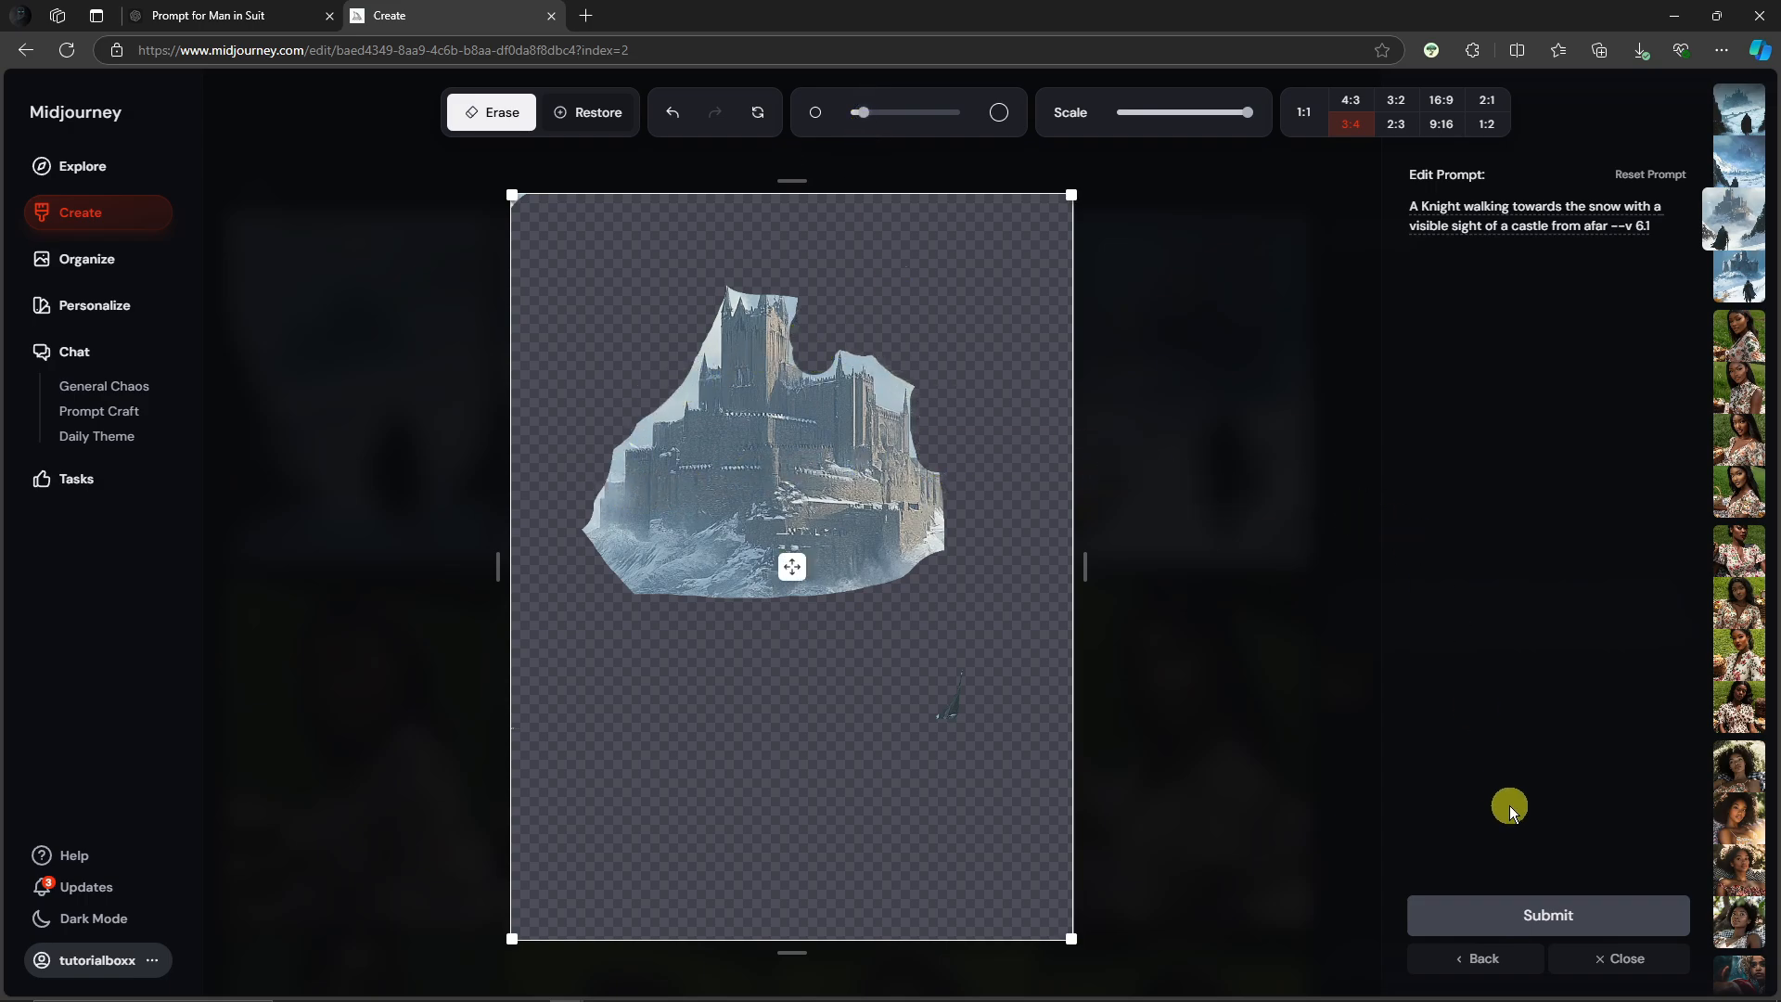
Change the edit prompt to "A Knight riding a horse towards the snow with a visible sight of a castle from afar" and submit it.
triple_click(1612, 226)
left_click(1485, 193)
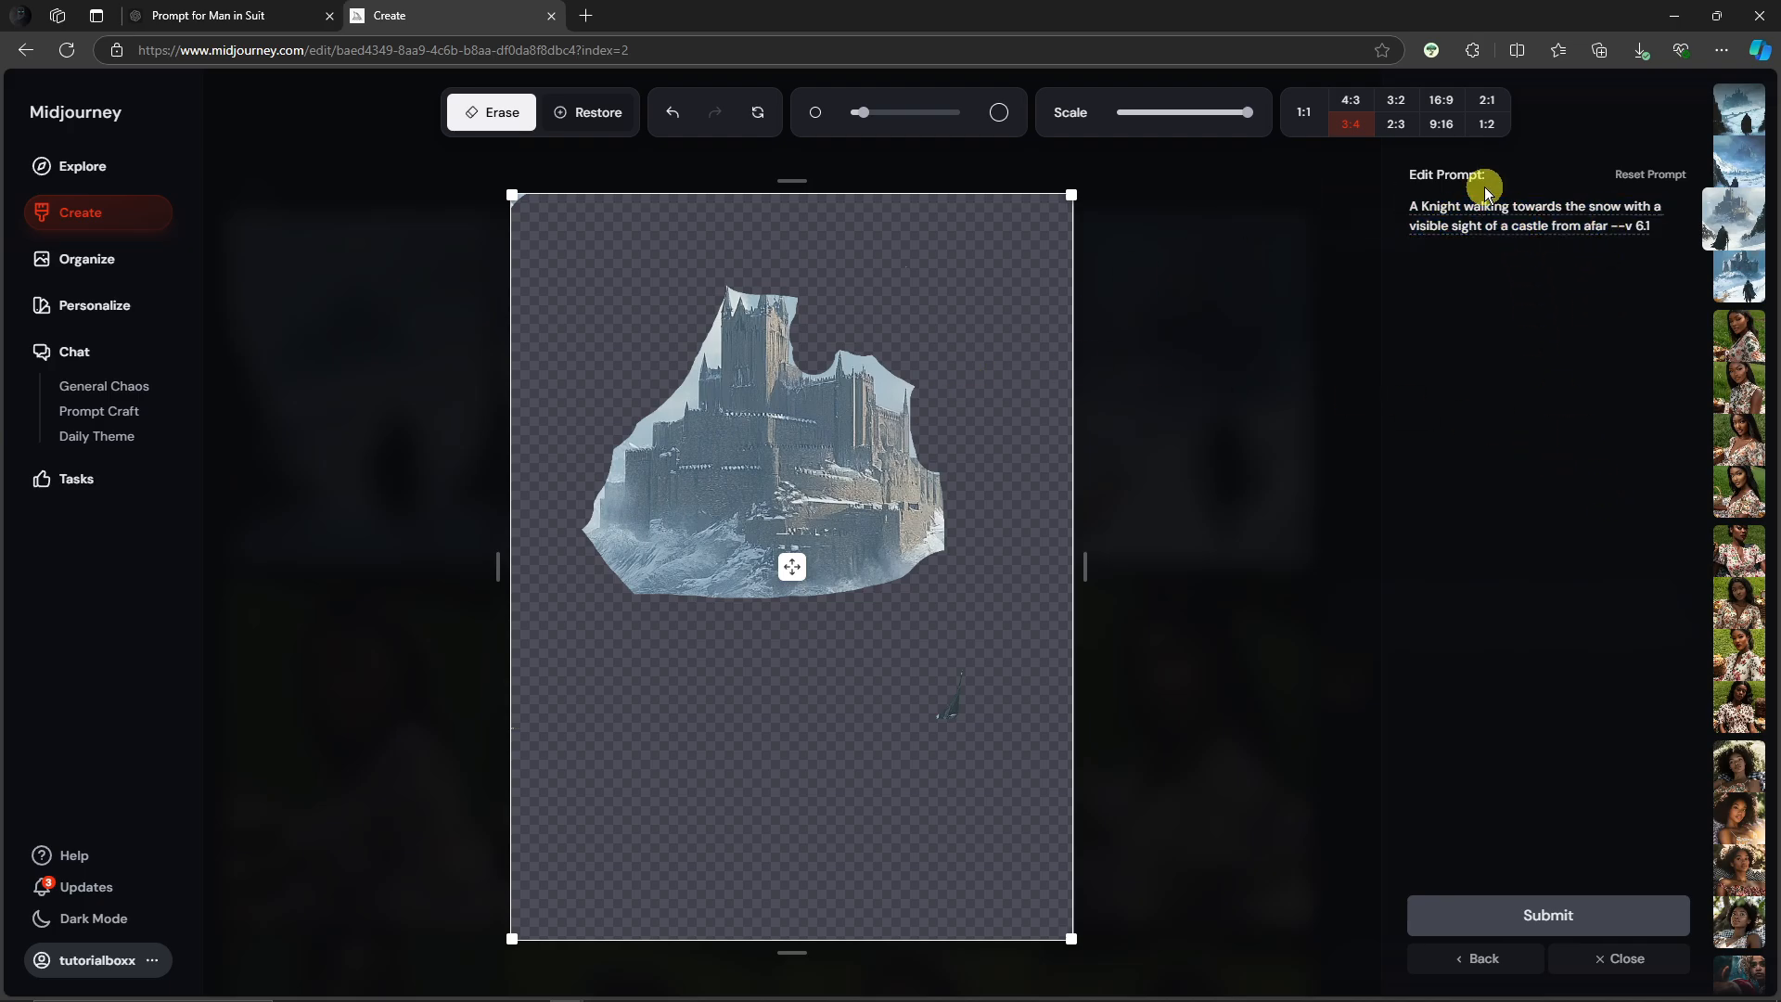
double_click(1440, 206)
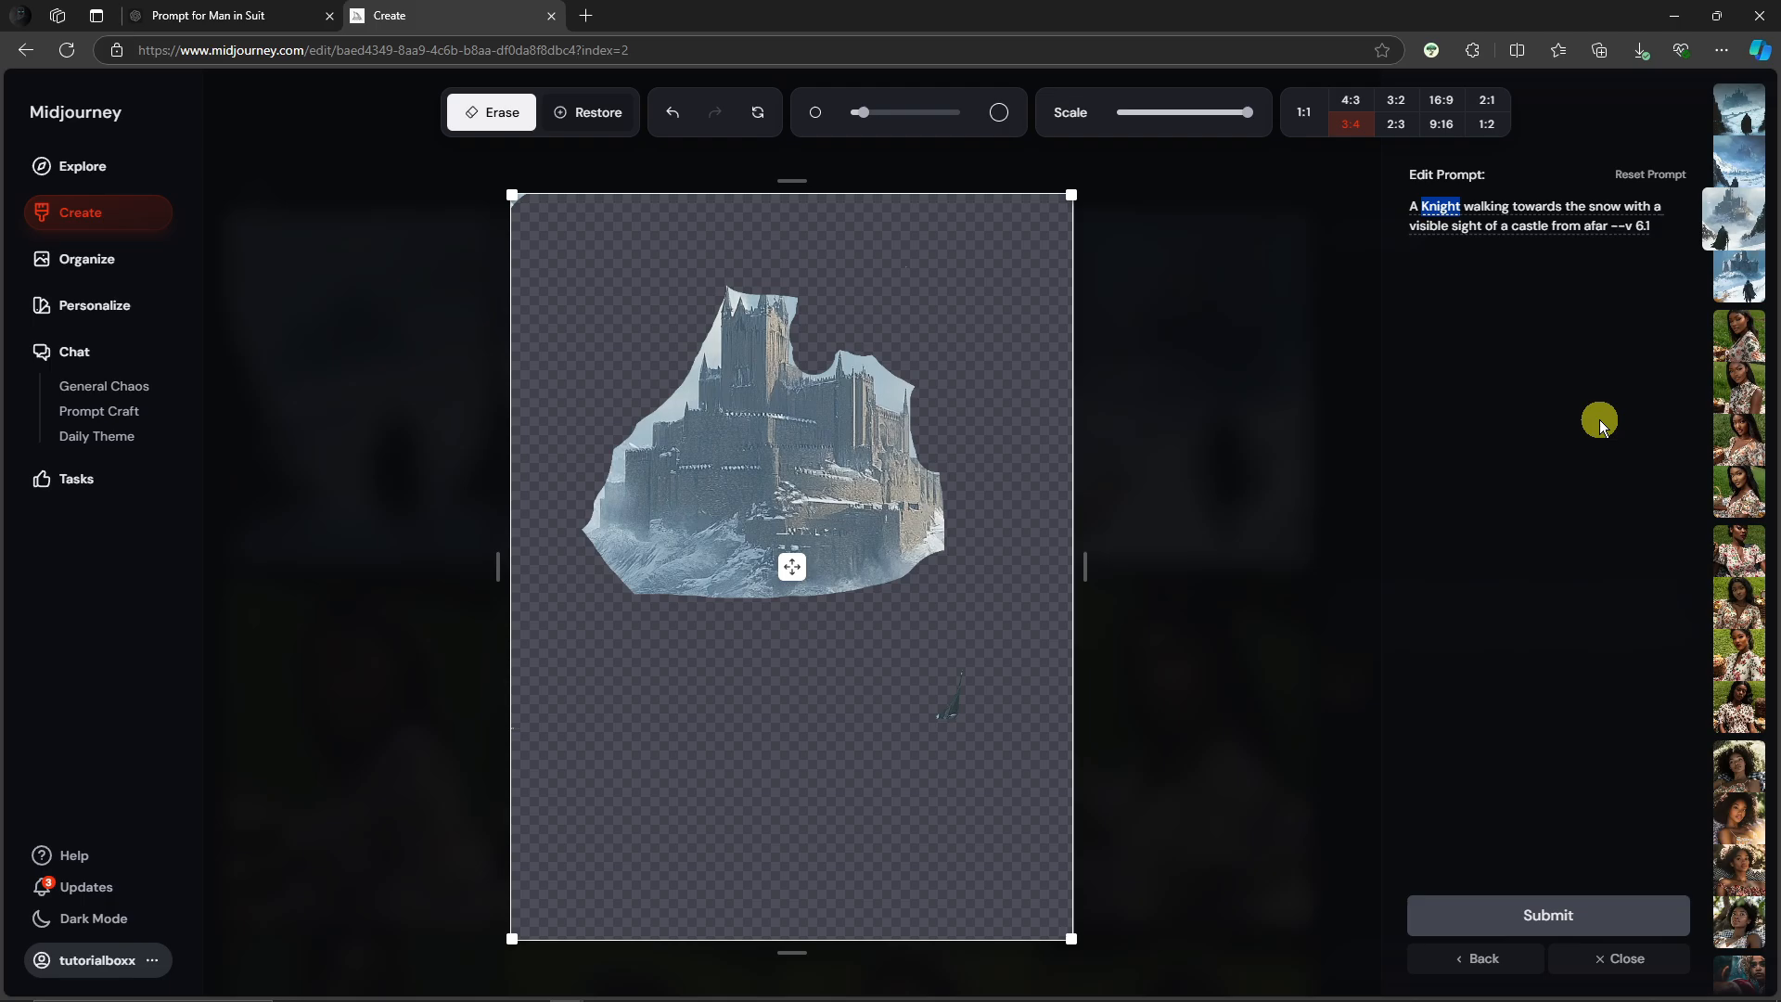
type("Knight ri")
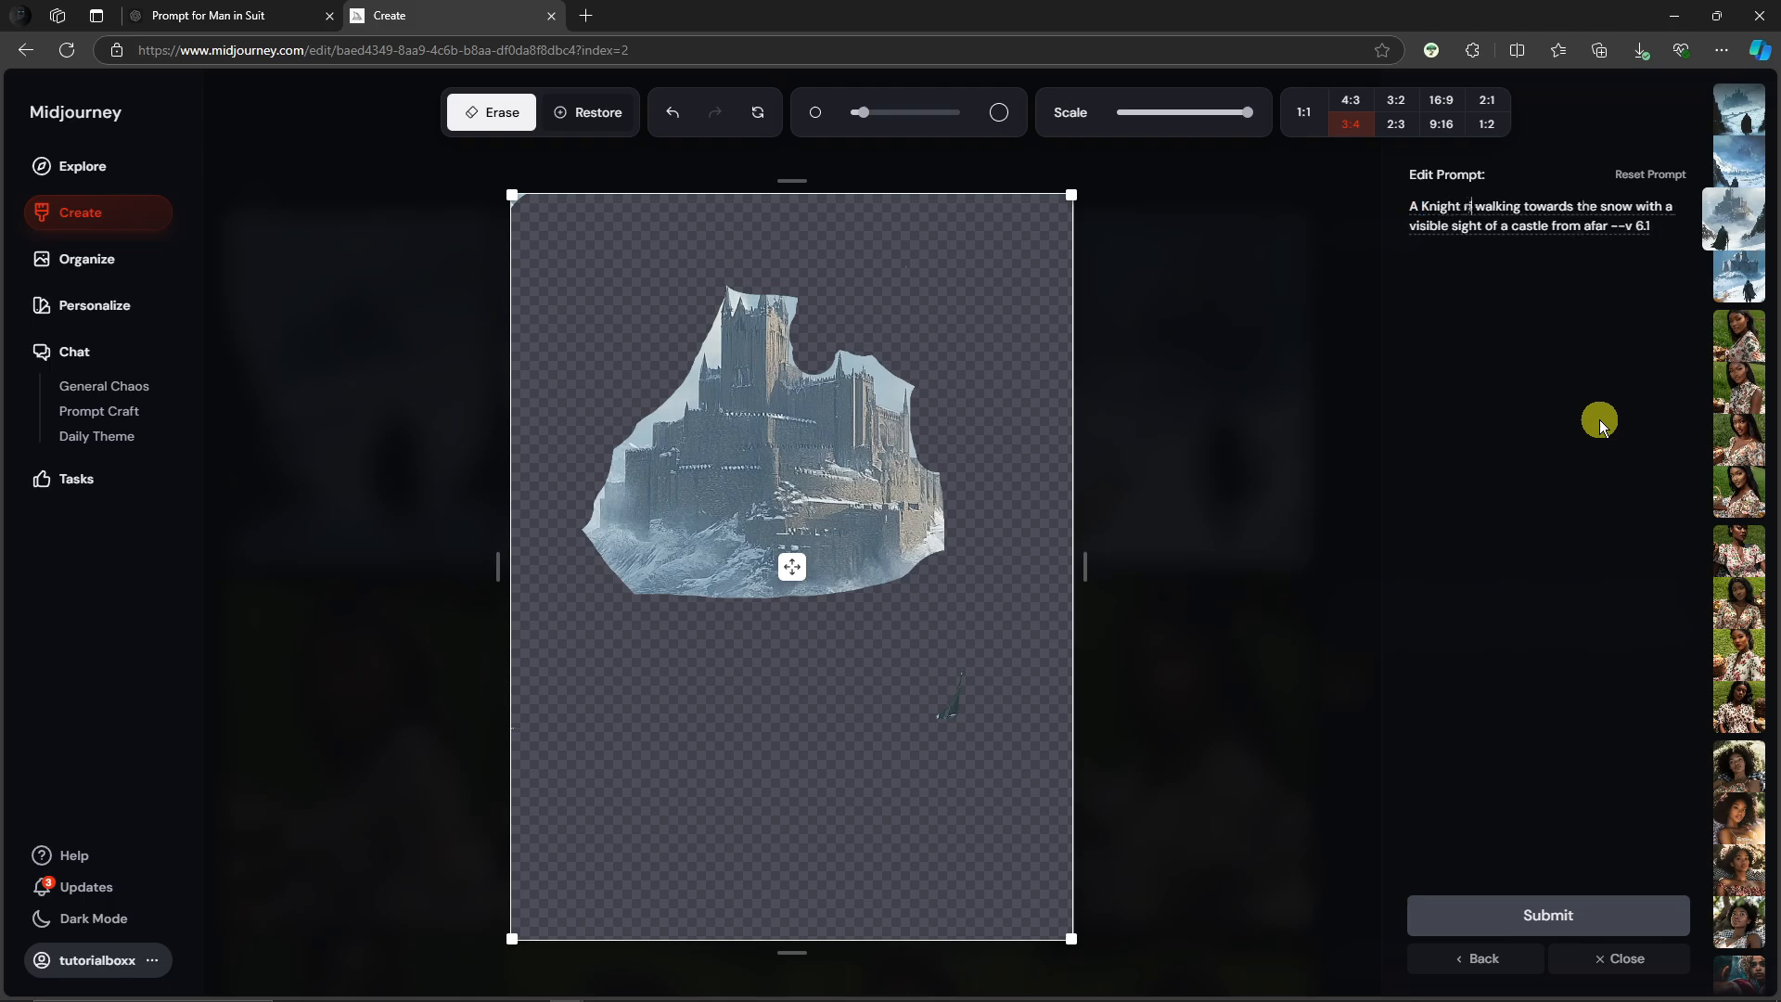
type("ding a horse")
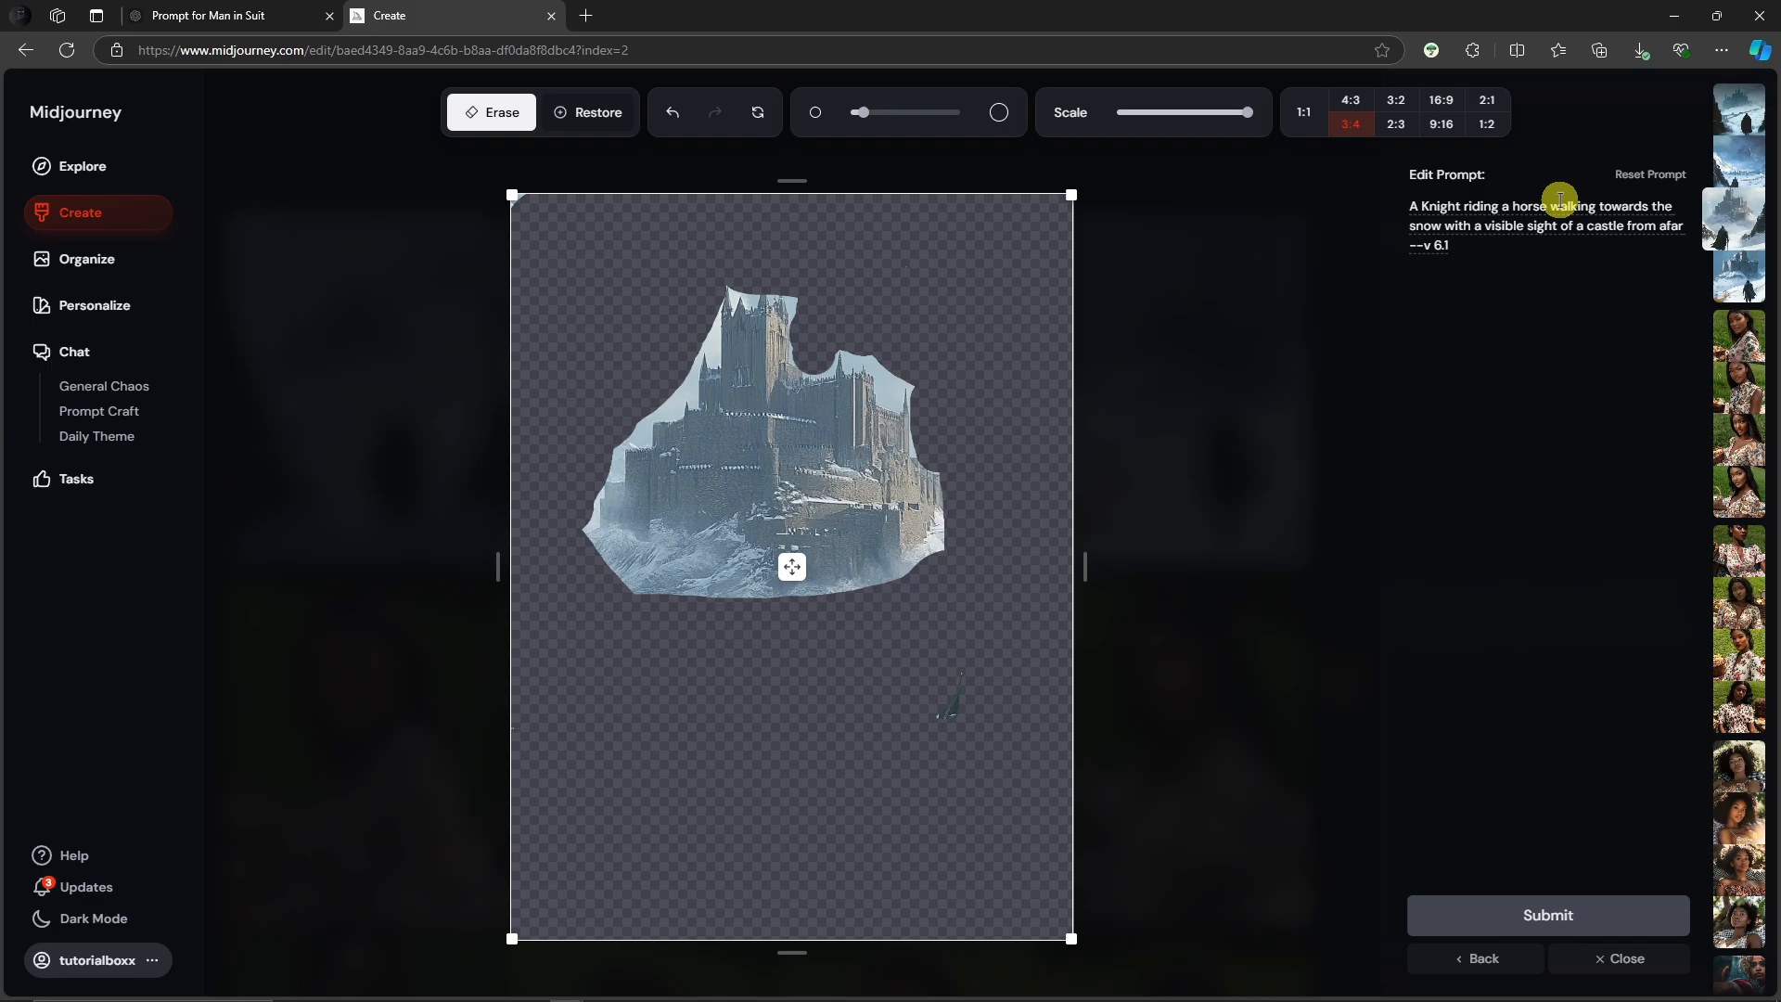
double_click(1561, 204)
key("BackSpace")
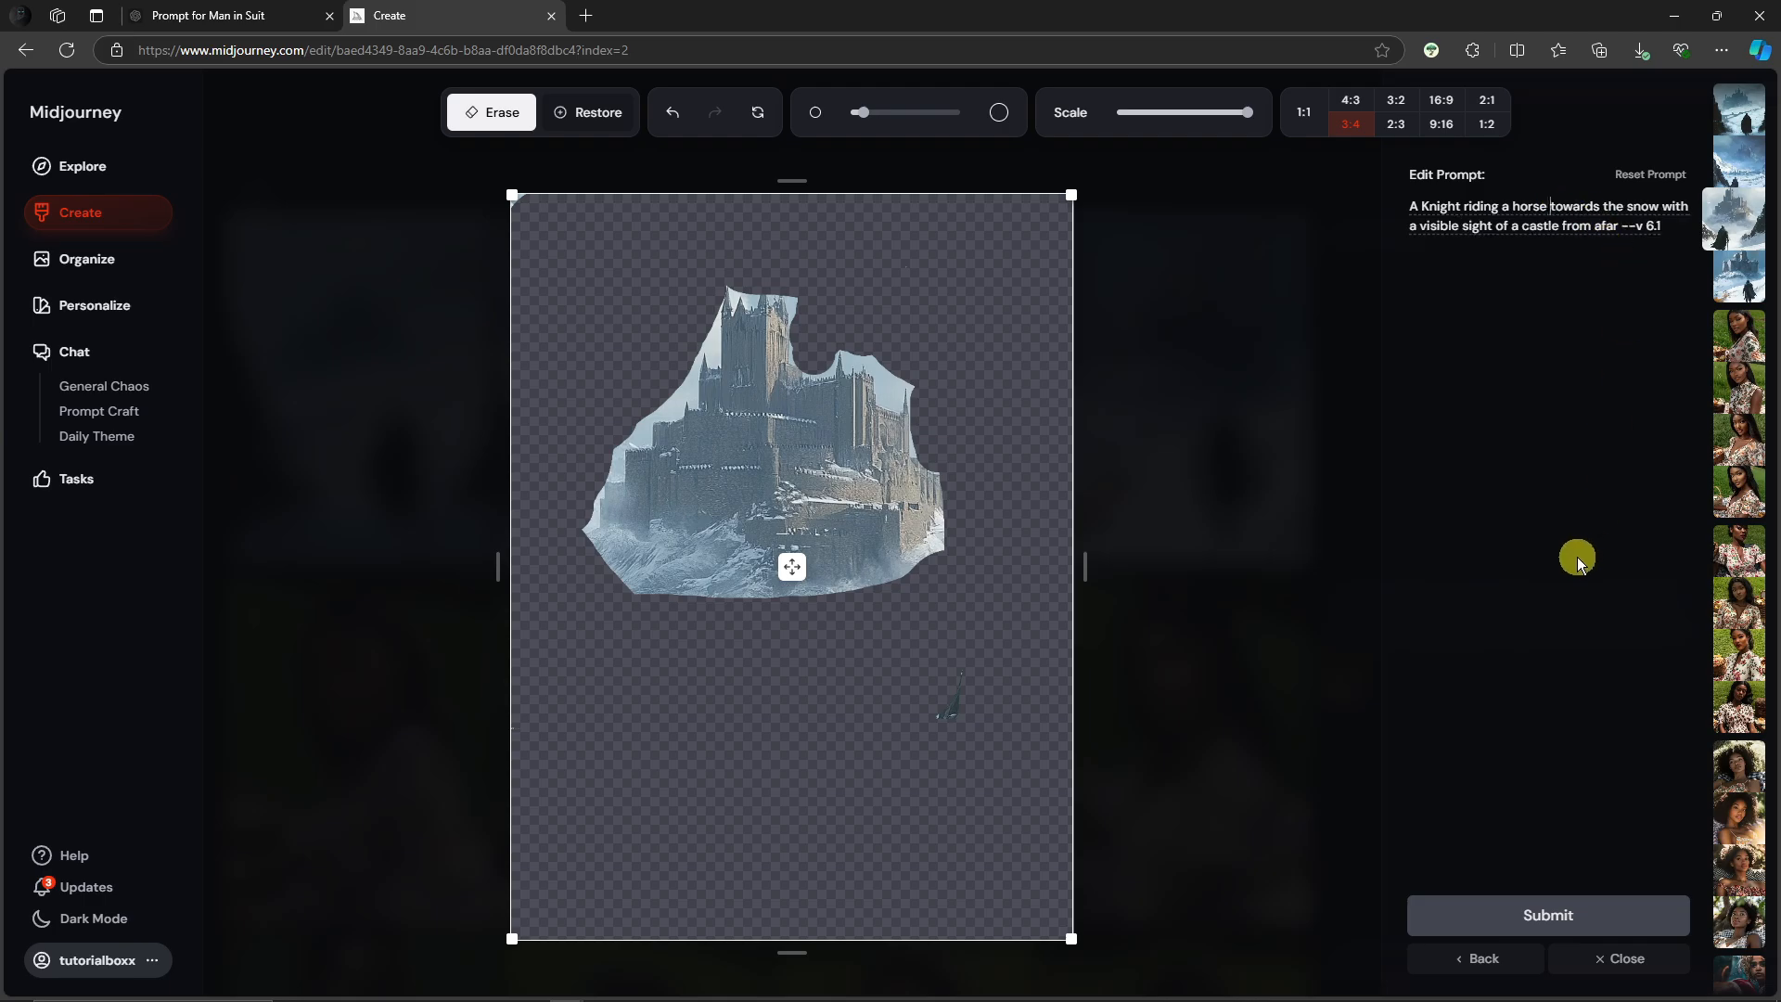
left_click(1540, 916)
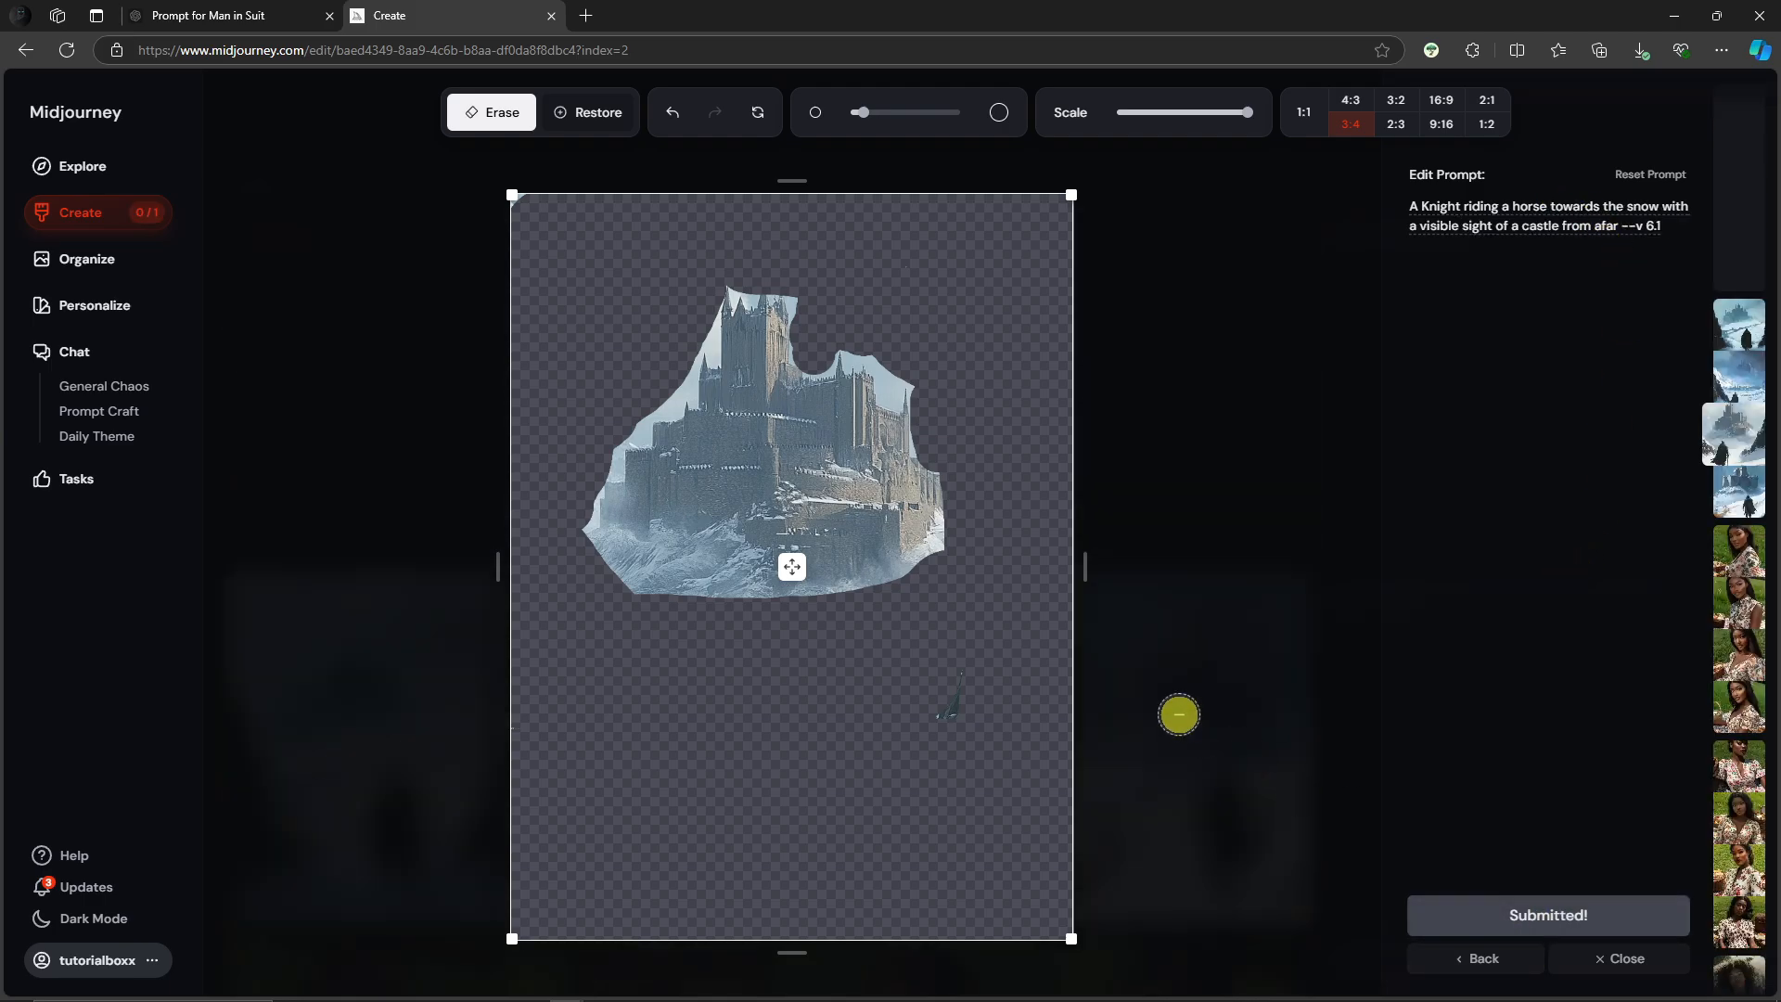
Close the editor and view the original third walking-knight image at full size.
left_click(1616, 965)
scroll(831, 668, "down", 3)
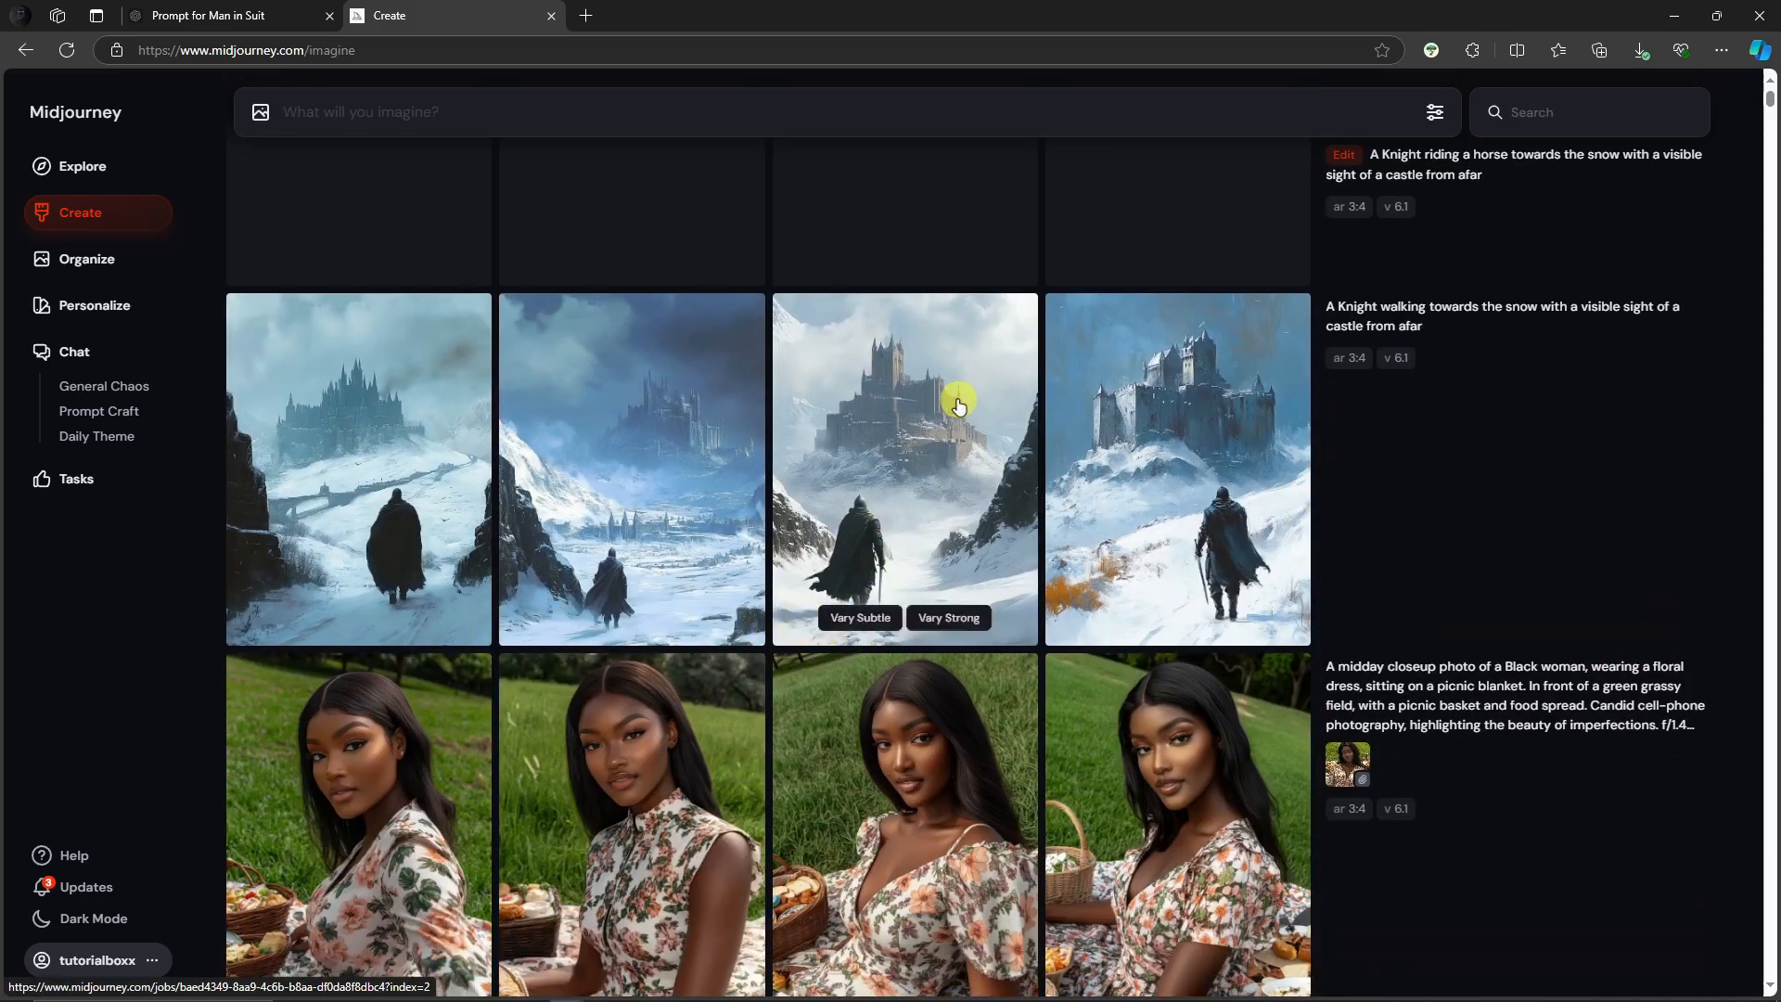
left_click(958, 406)
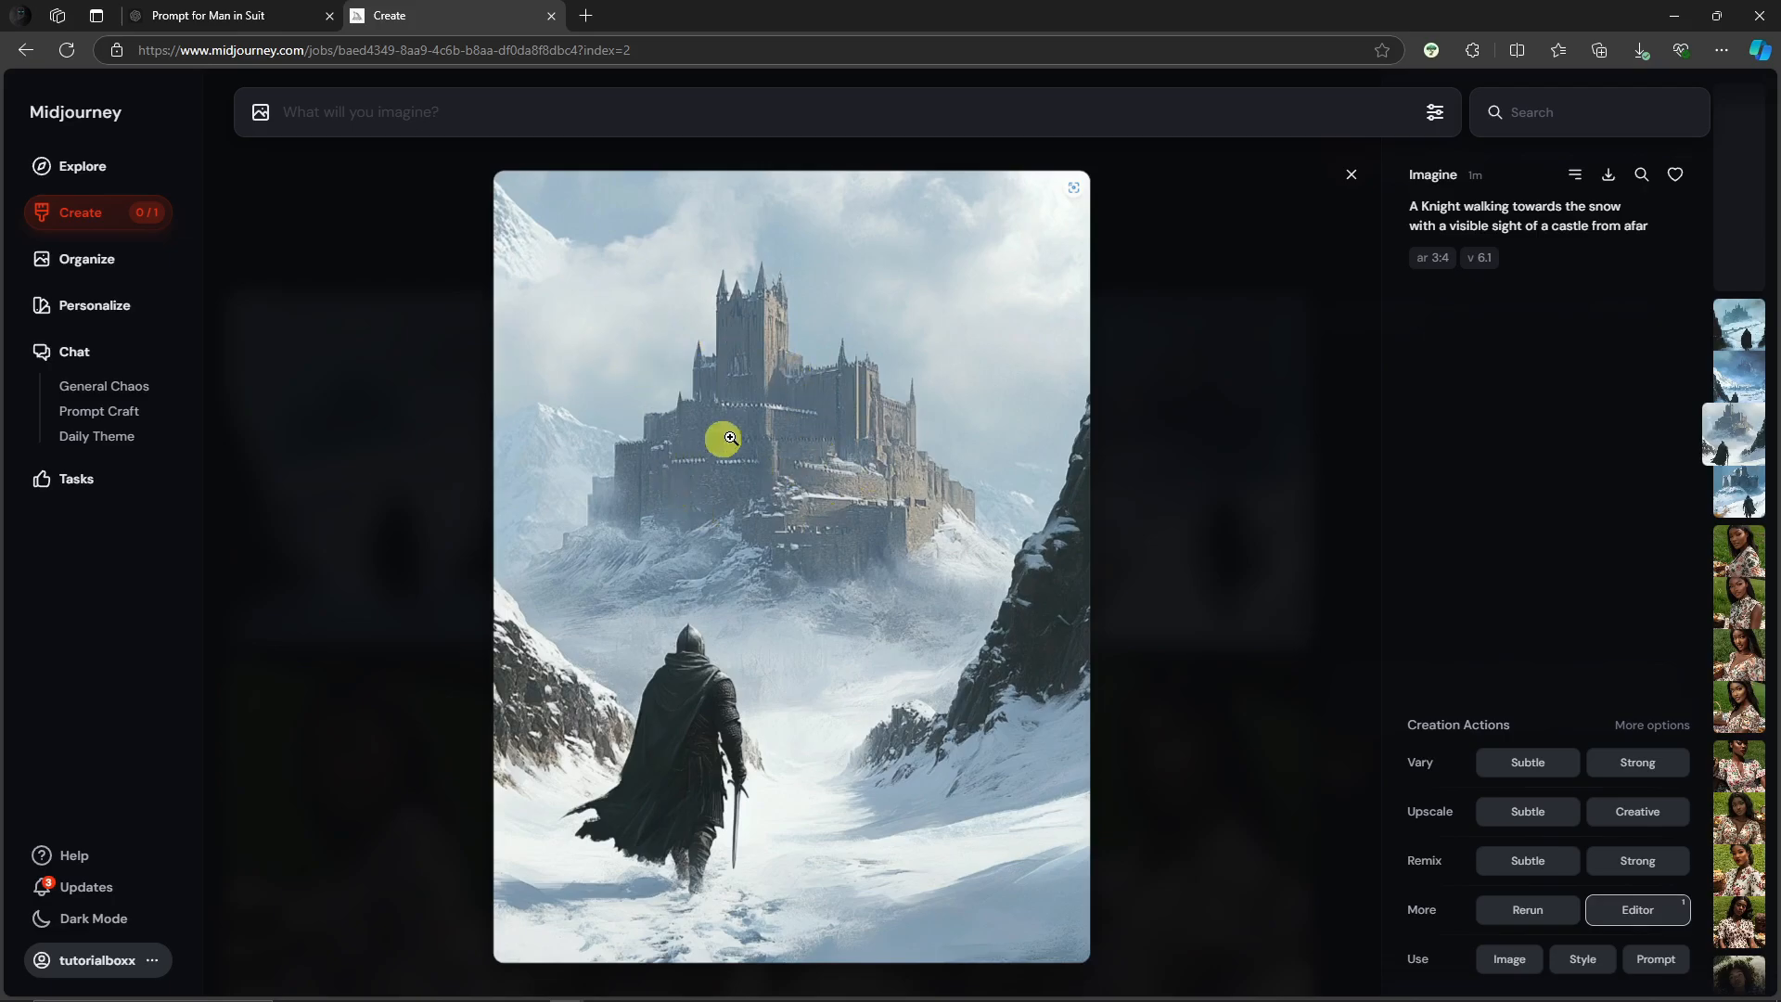
left_click(1352, 175)
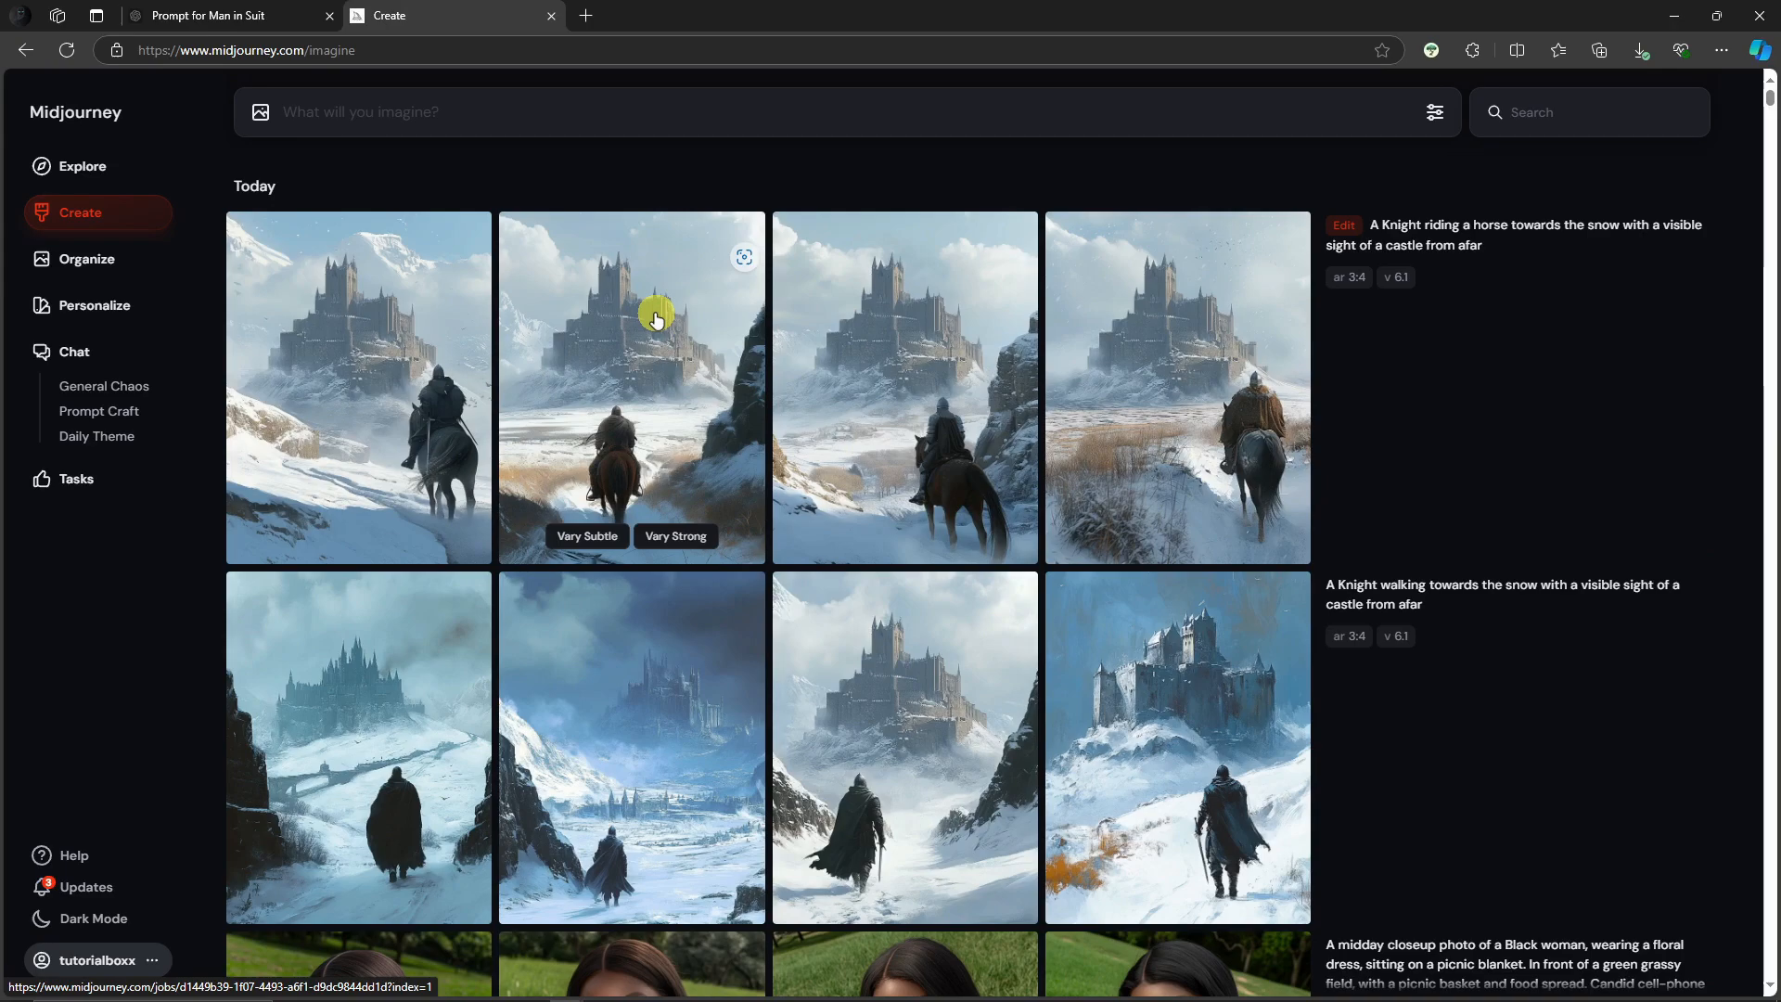
View all four edited images of the knight on horseback at full size, then return to the gallery.
left_click(380, 319)
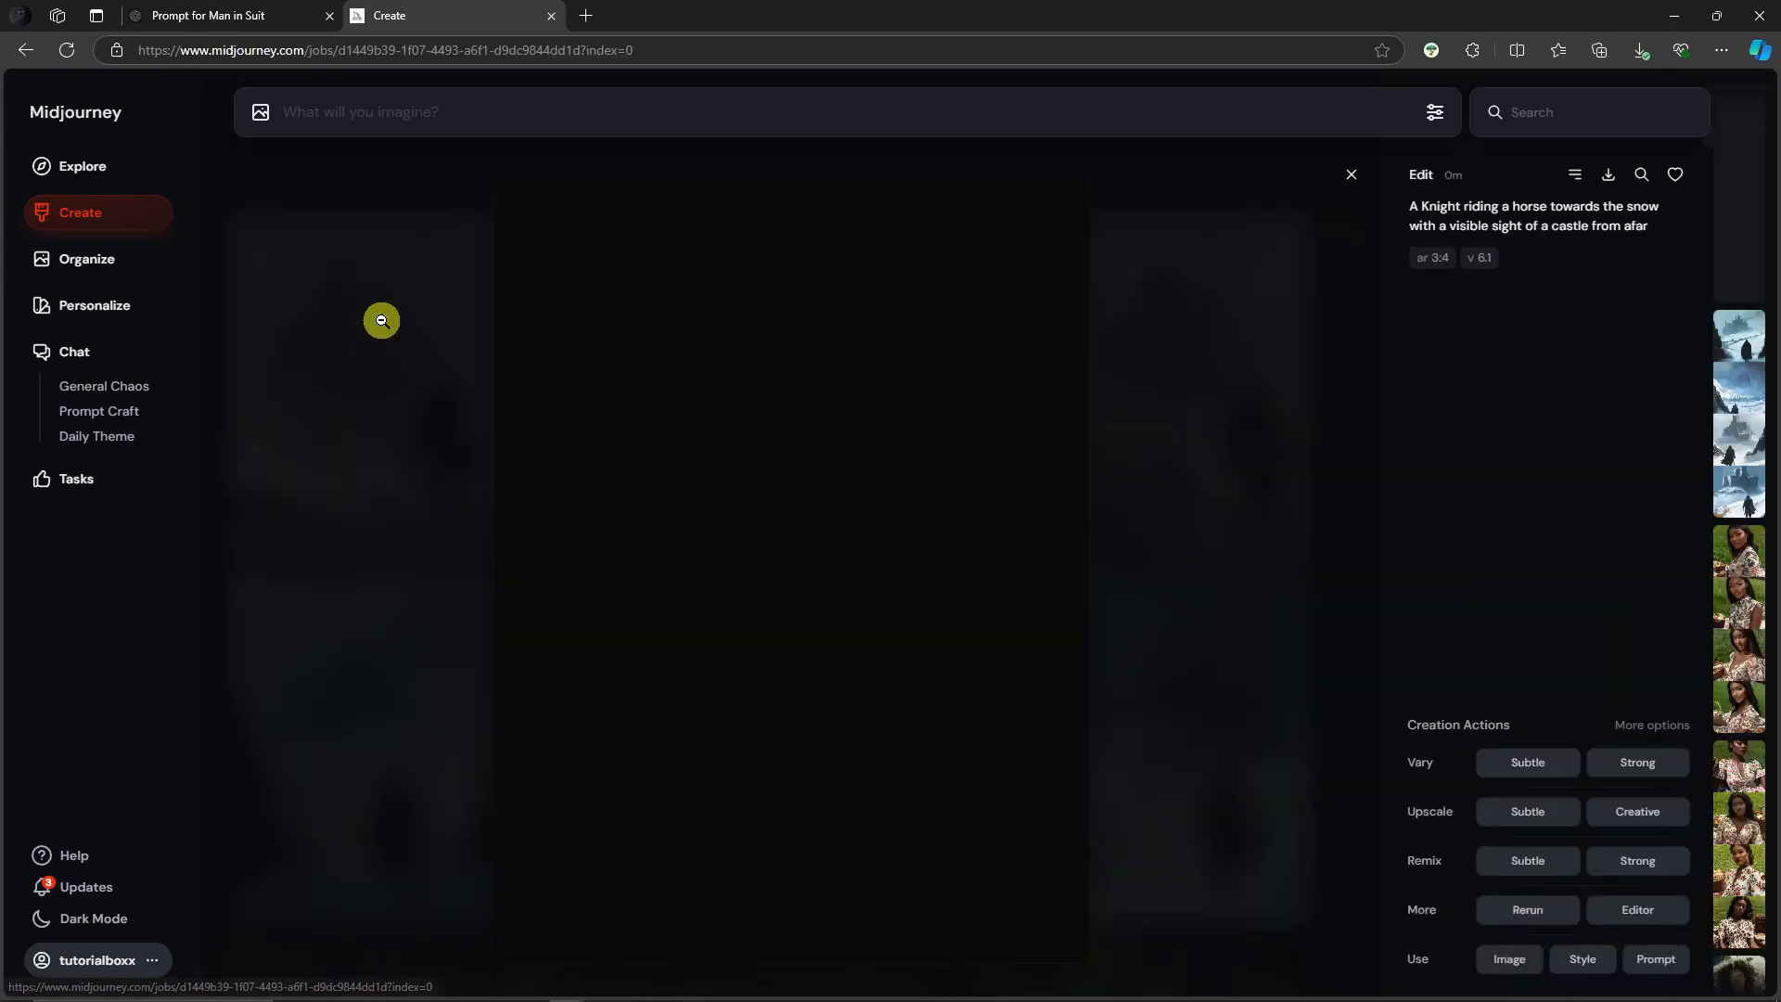
key("Right")
key("Right")
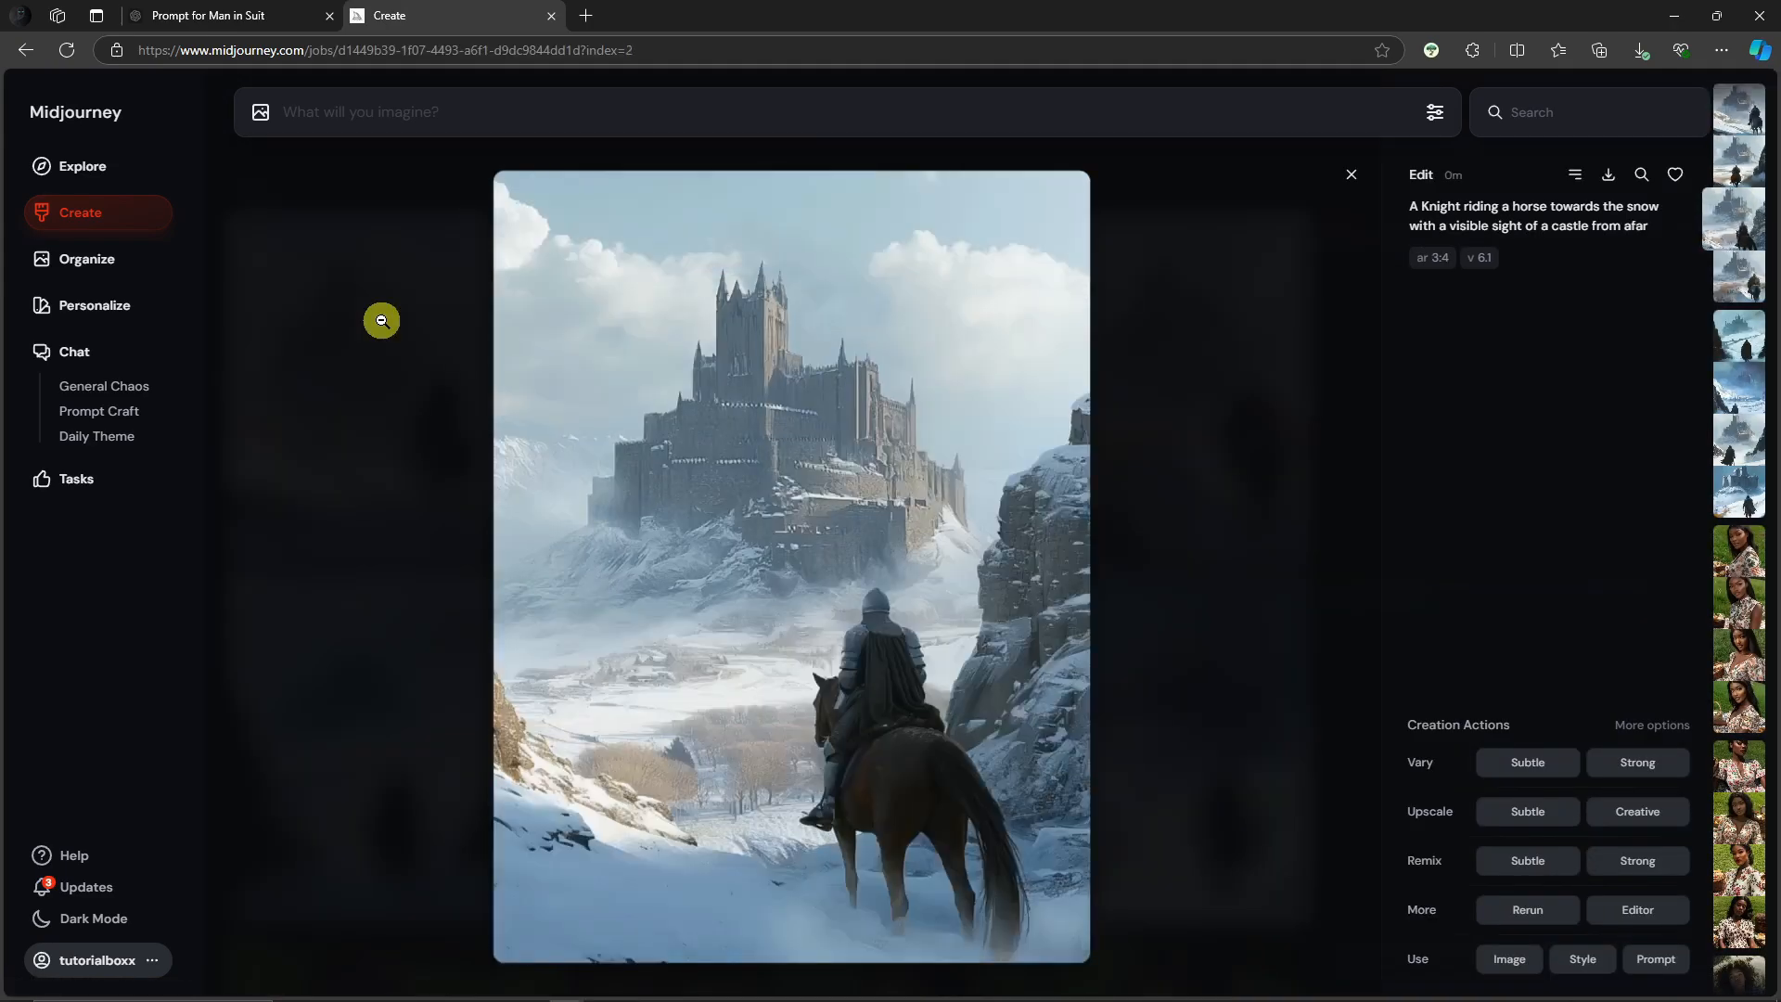
key("Right")
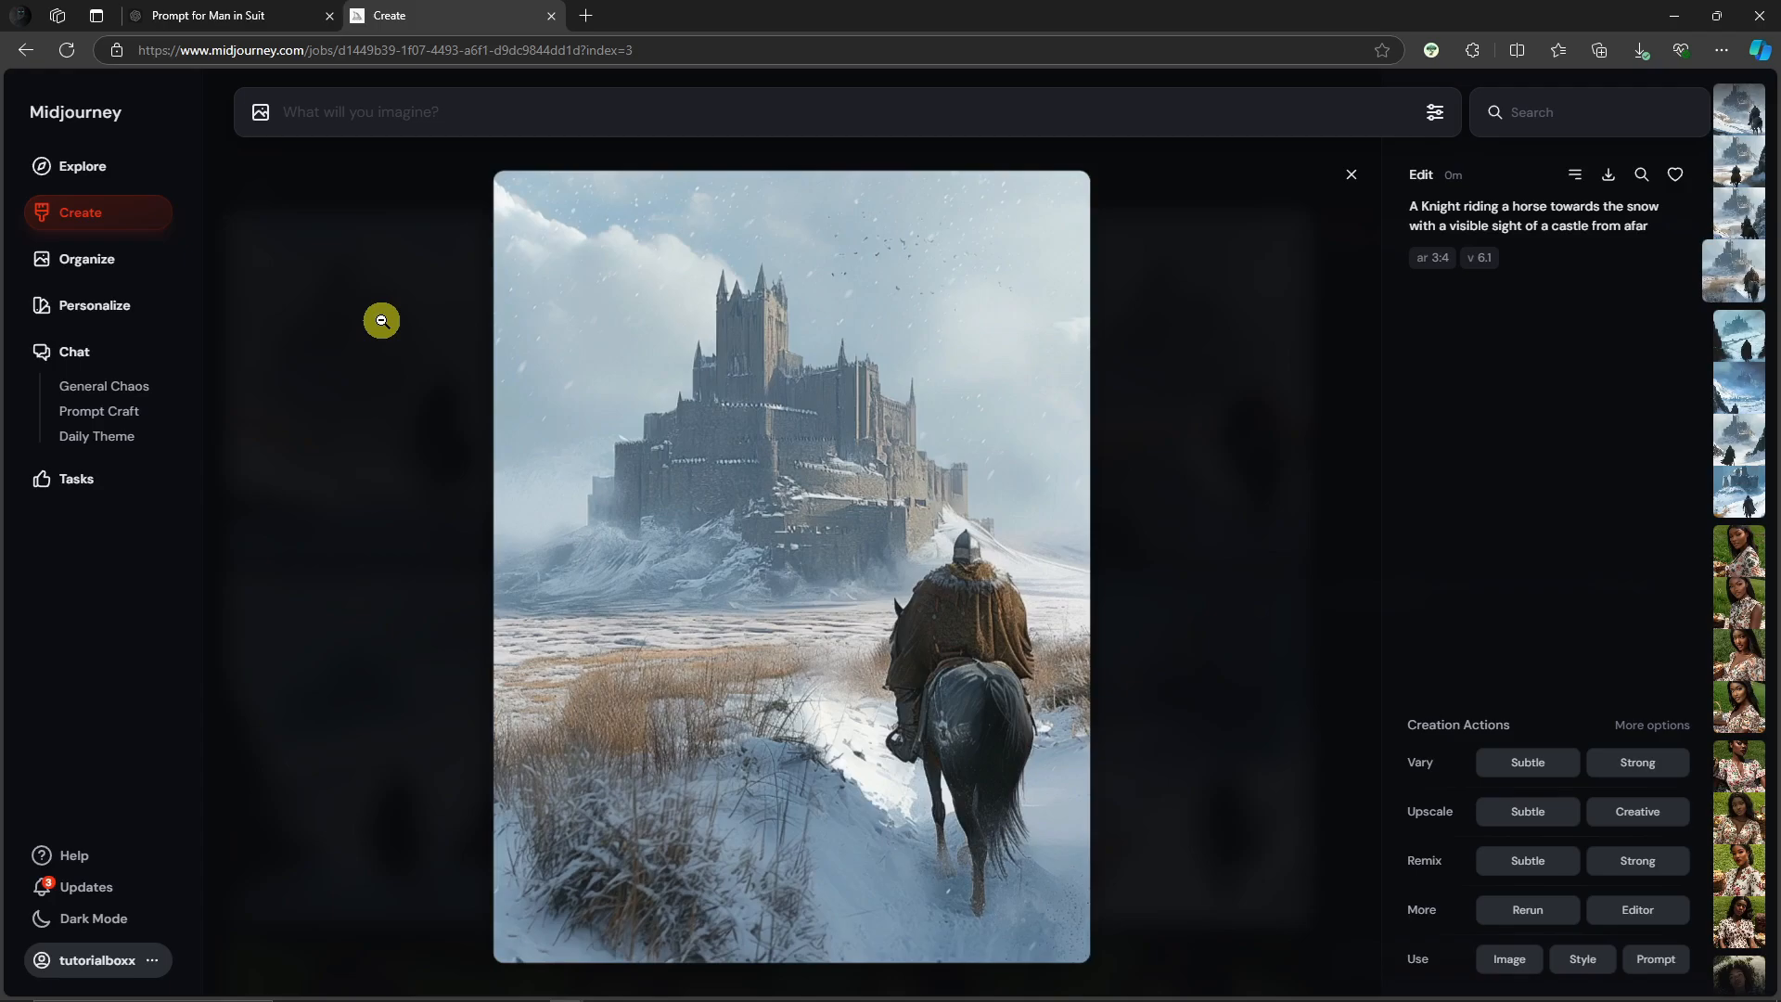
key("Left")
key("Left")
key("Left")
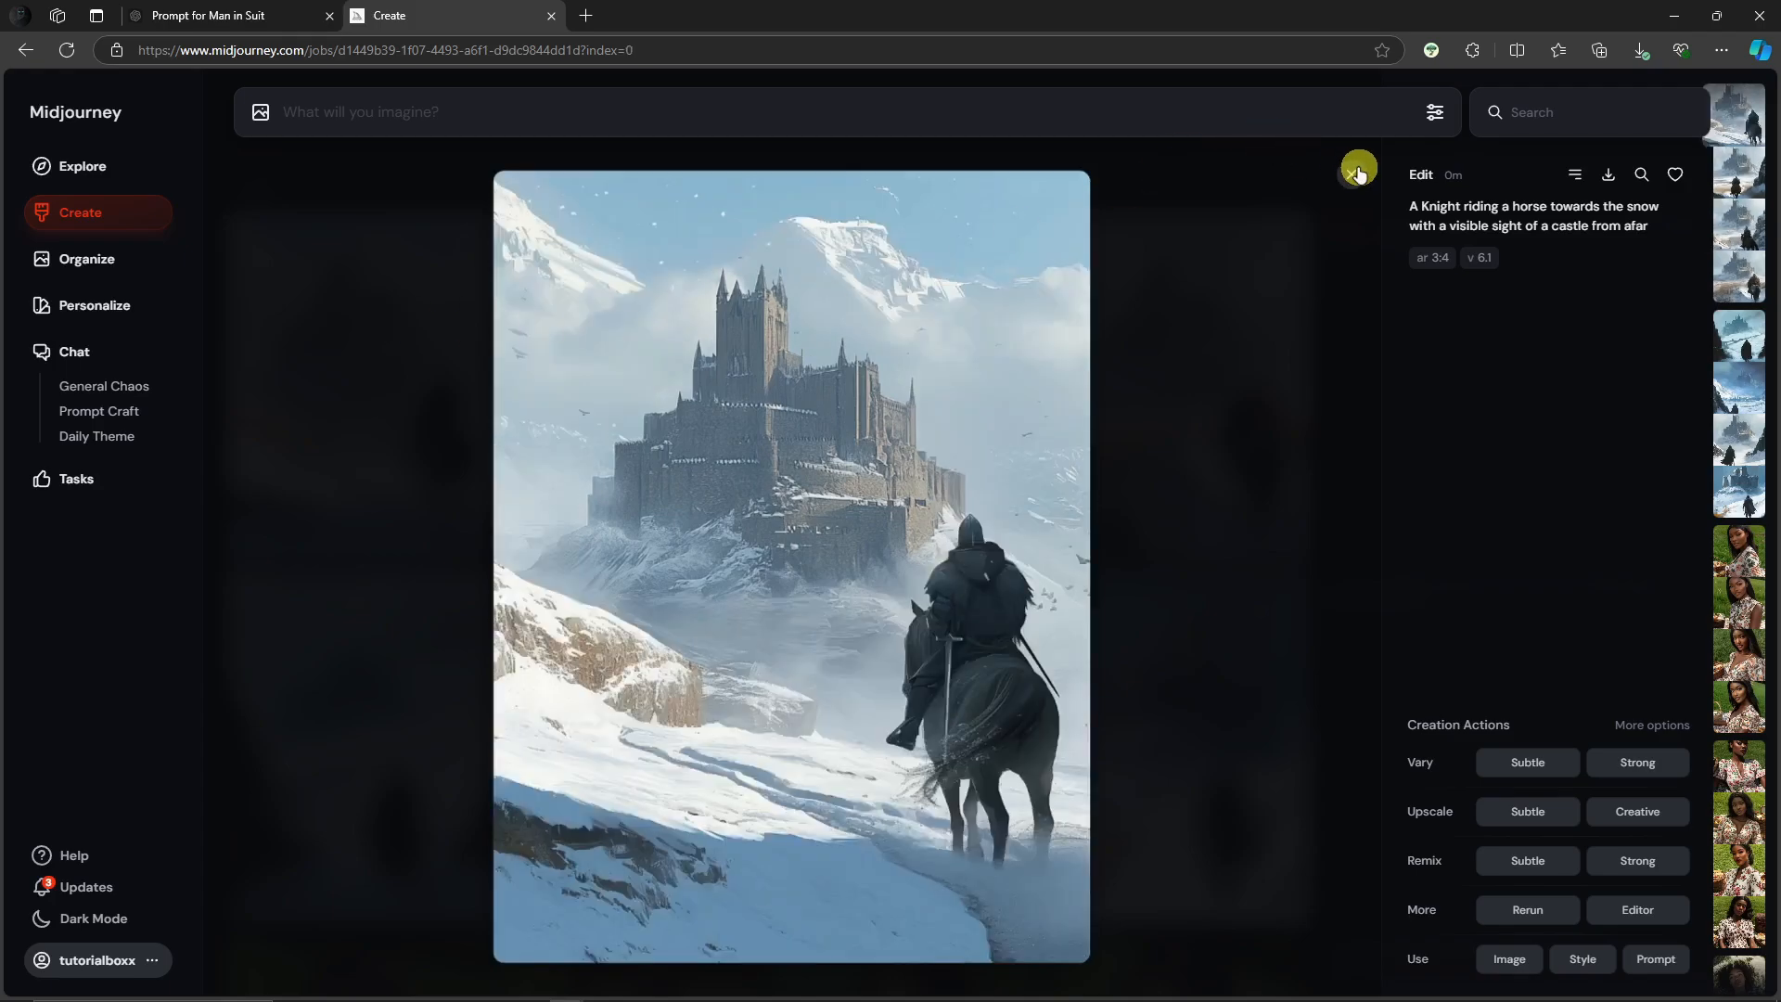
left_click(1357, 171)
Compare the horseback edits with the walking-knight images and inspect the edited castle scenes enlarged once more.
scroll(970, 473, "down", 8)
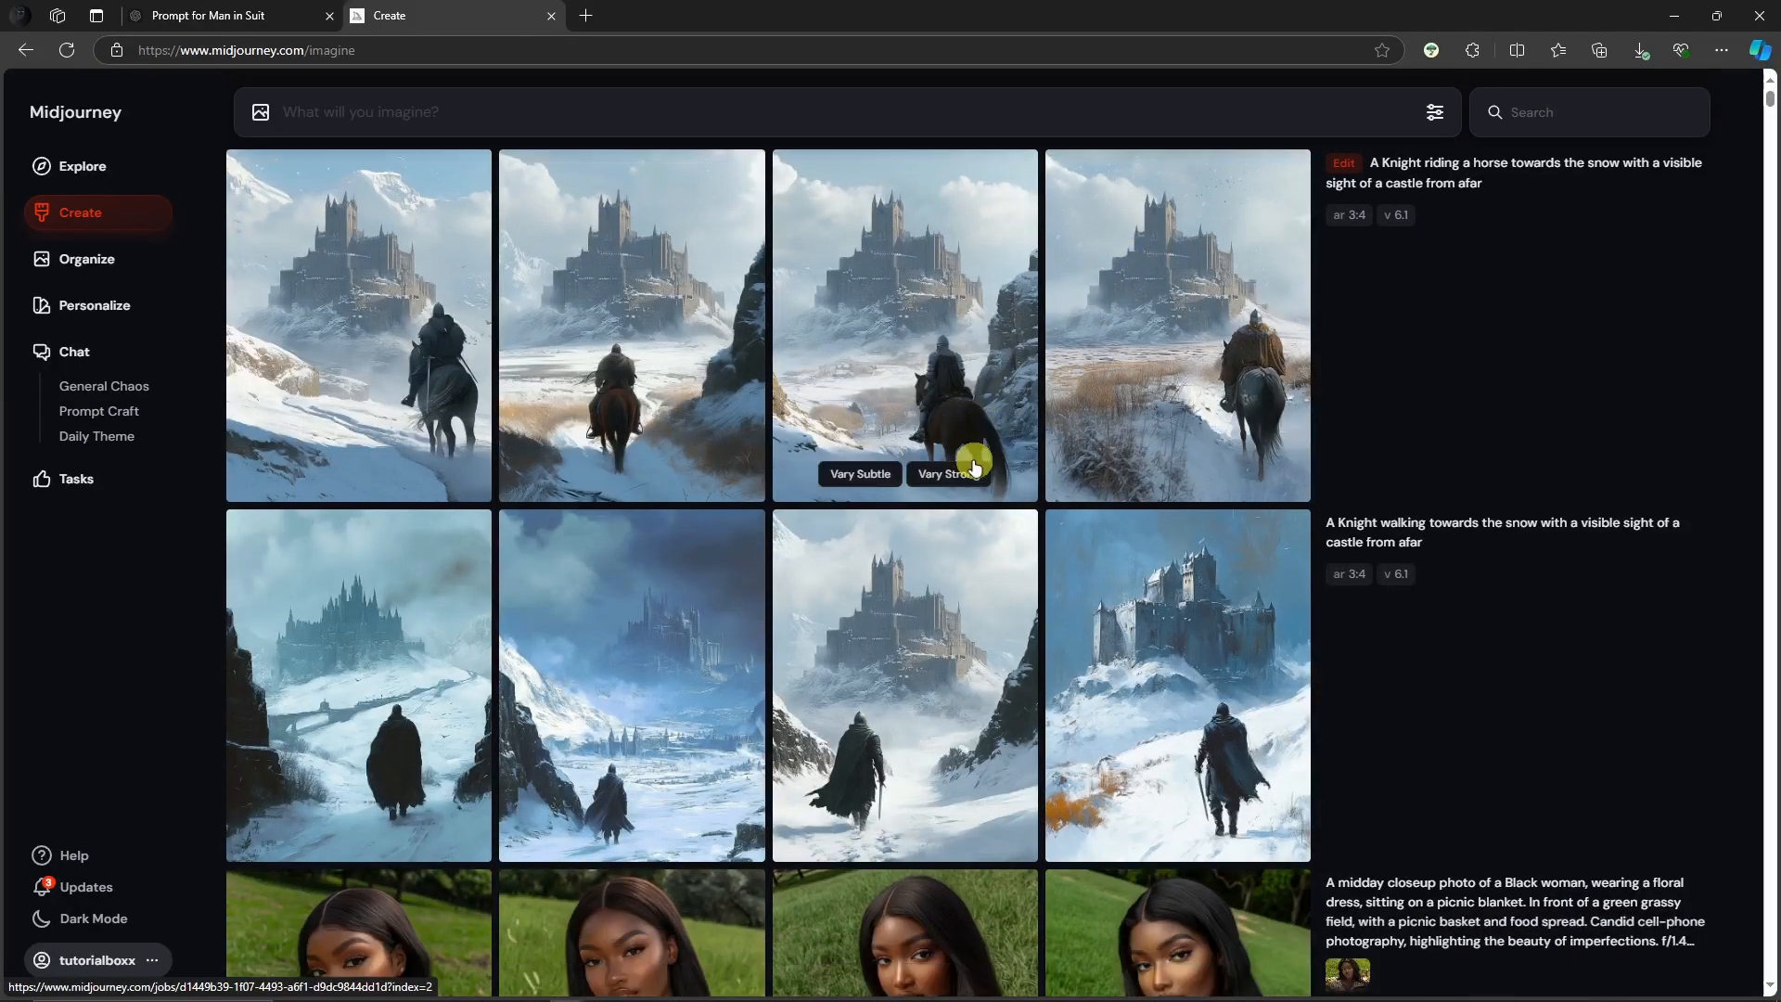
scroll(922, 497, "up", 3)
scroll(914, 518, "up", 5)
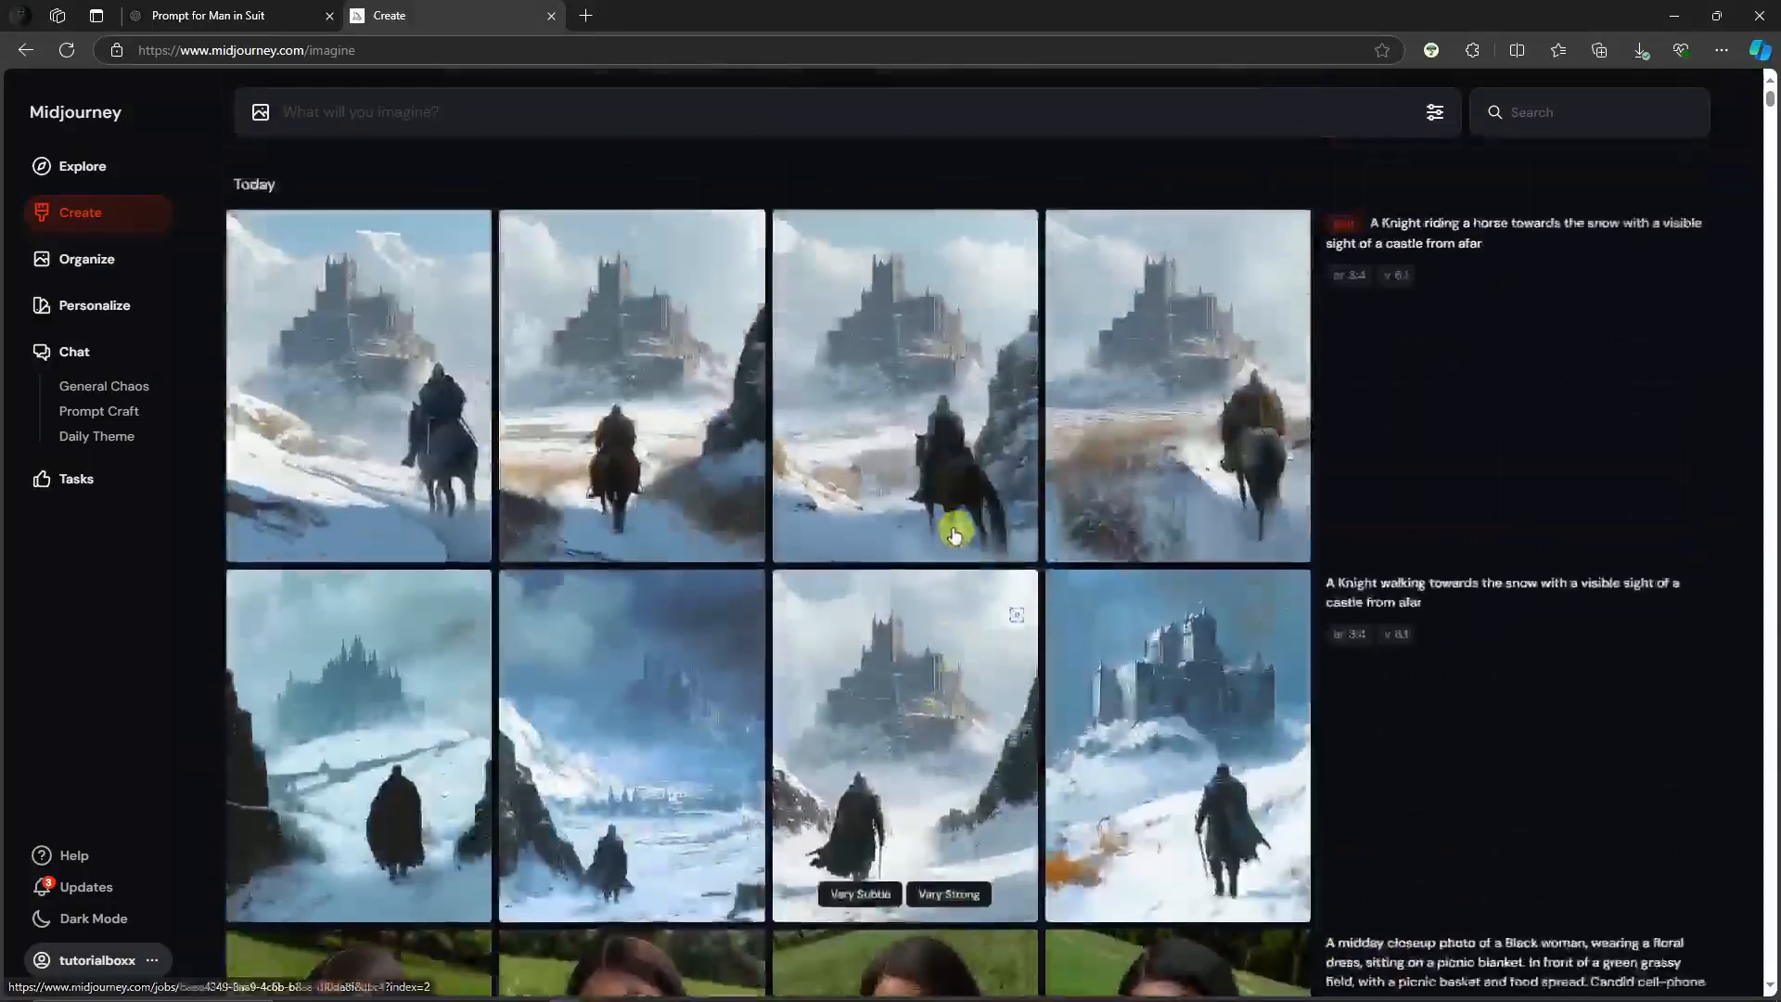
left_click(437, 294)
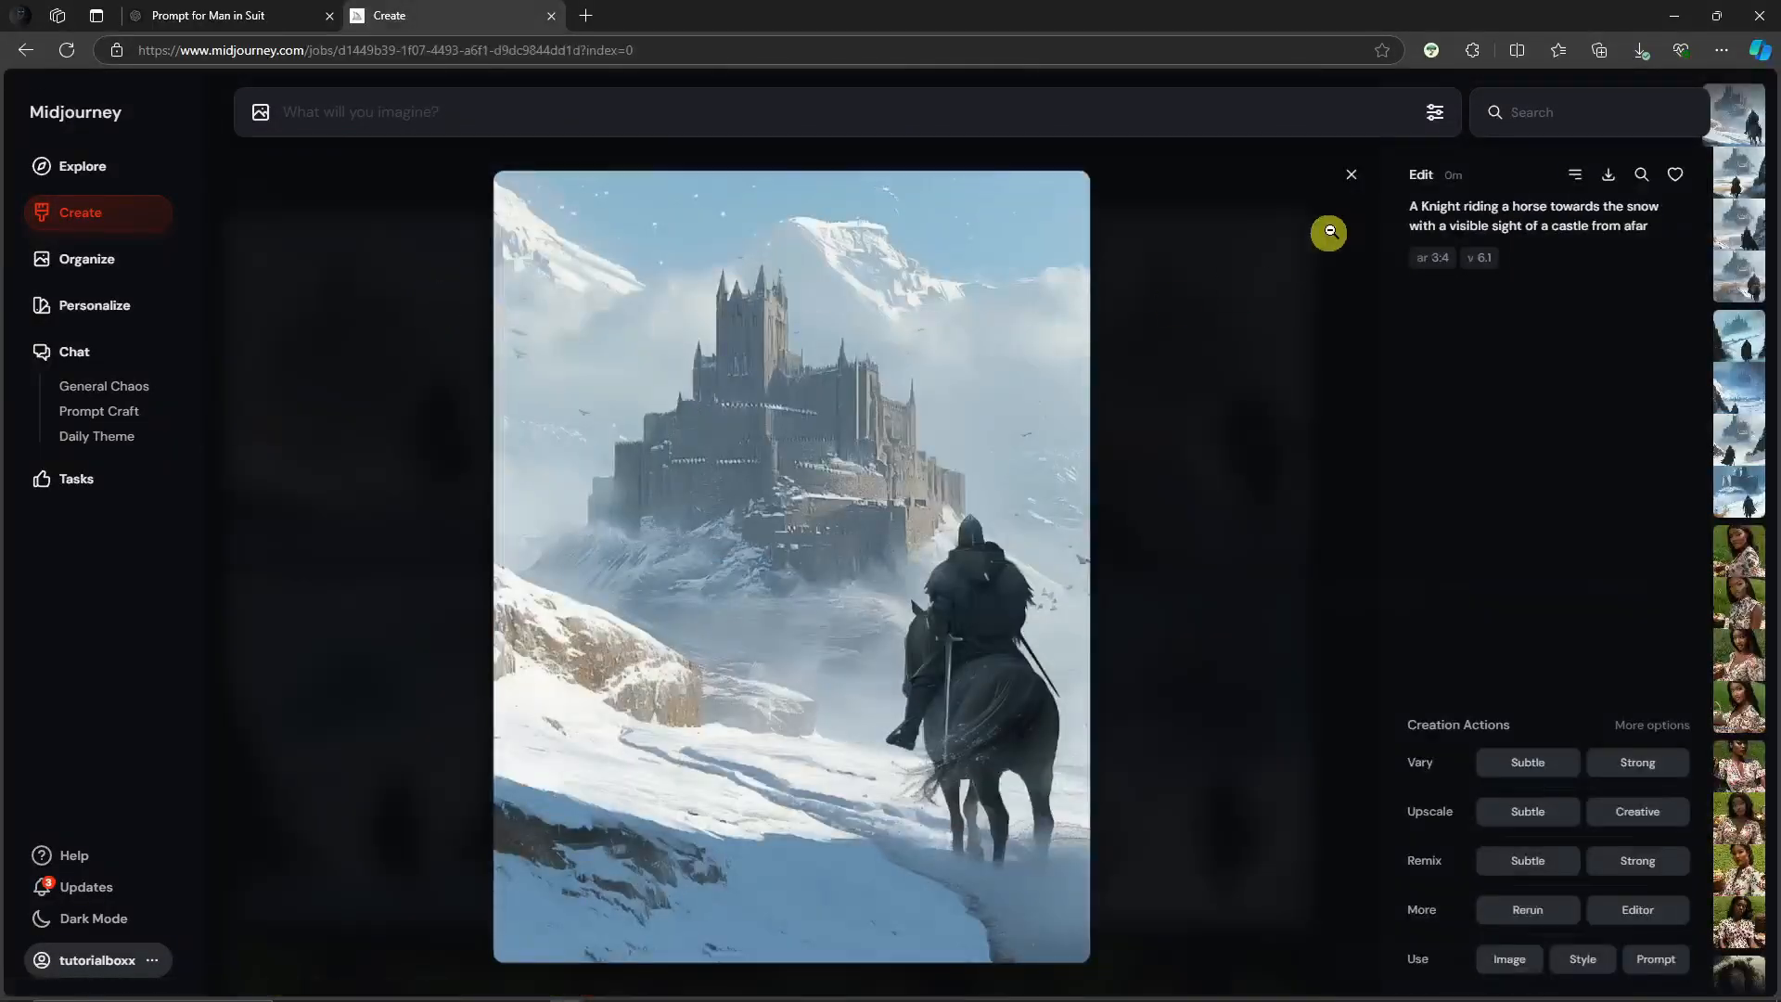
left_click(1350, 177)
left_click(785, 392)
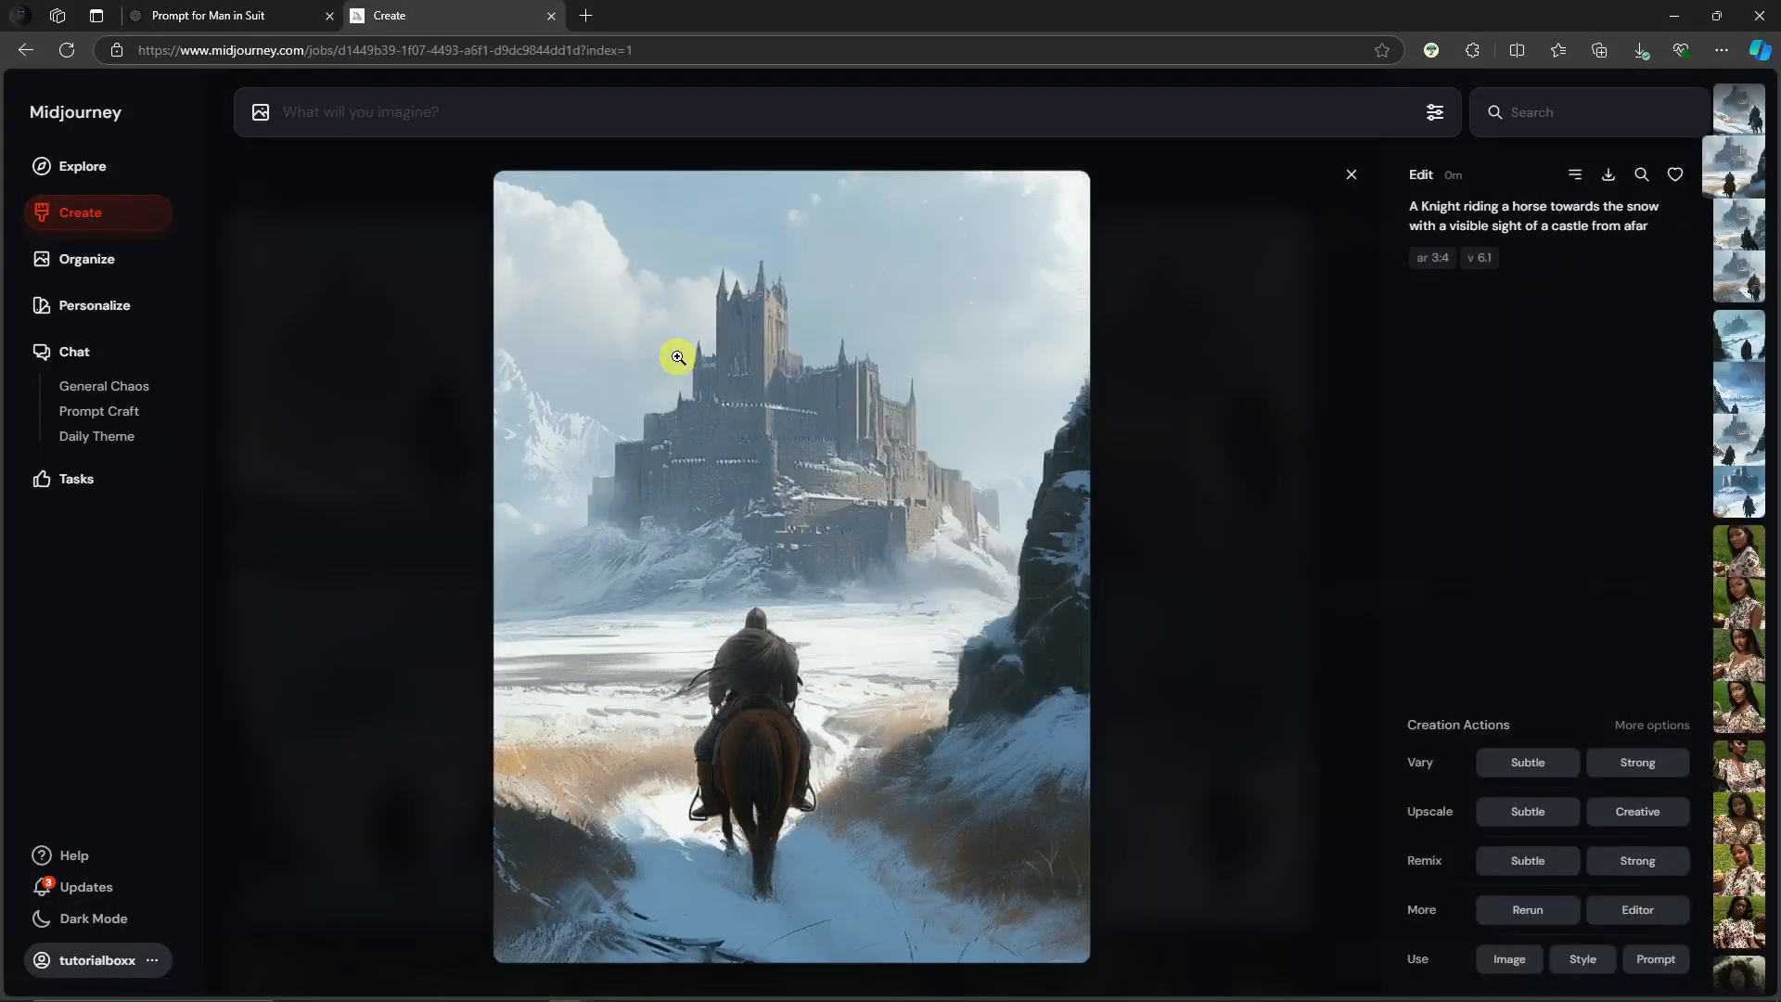
key("Left")
key("Right")
key("Right")
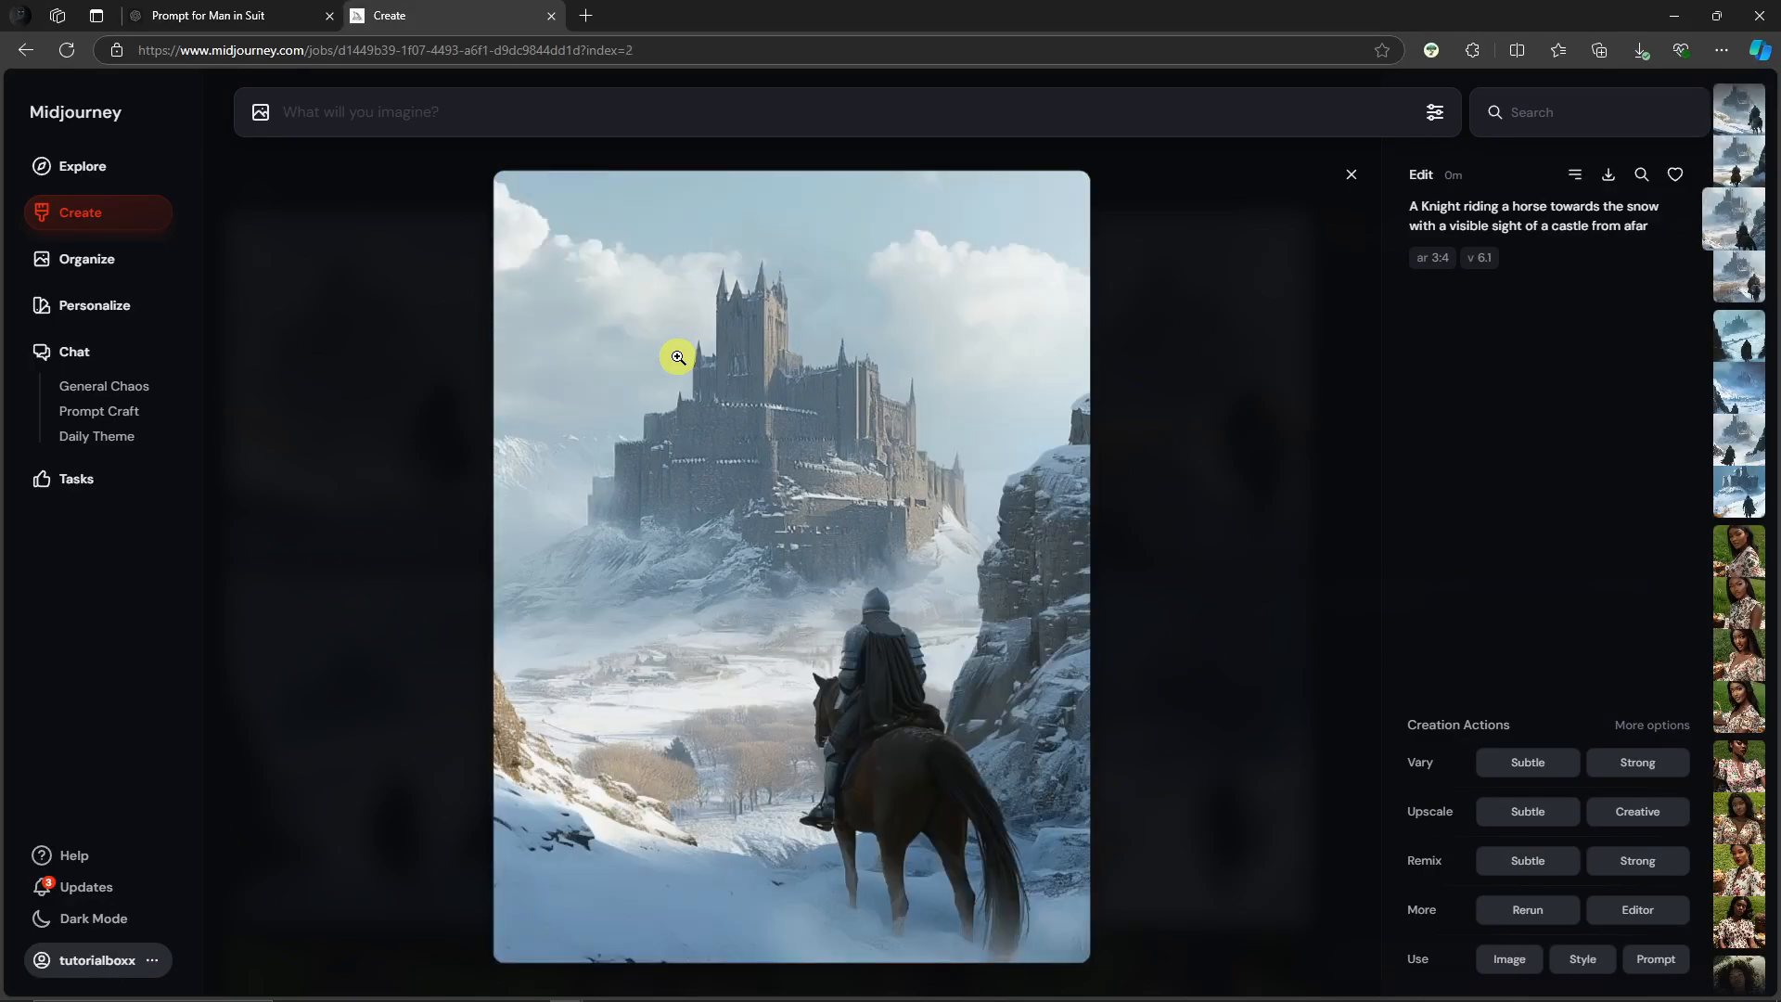
key("Right")
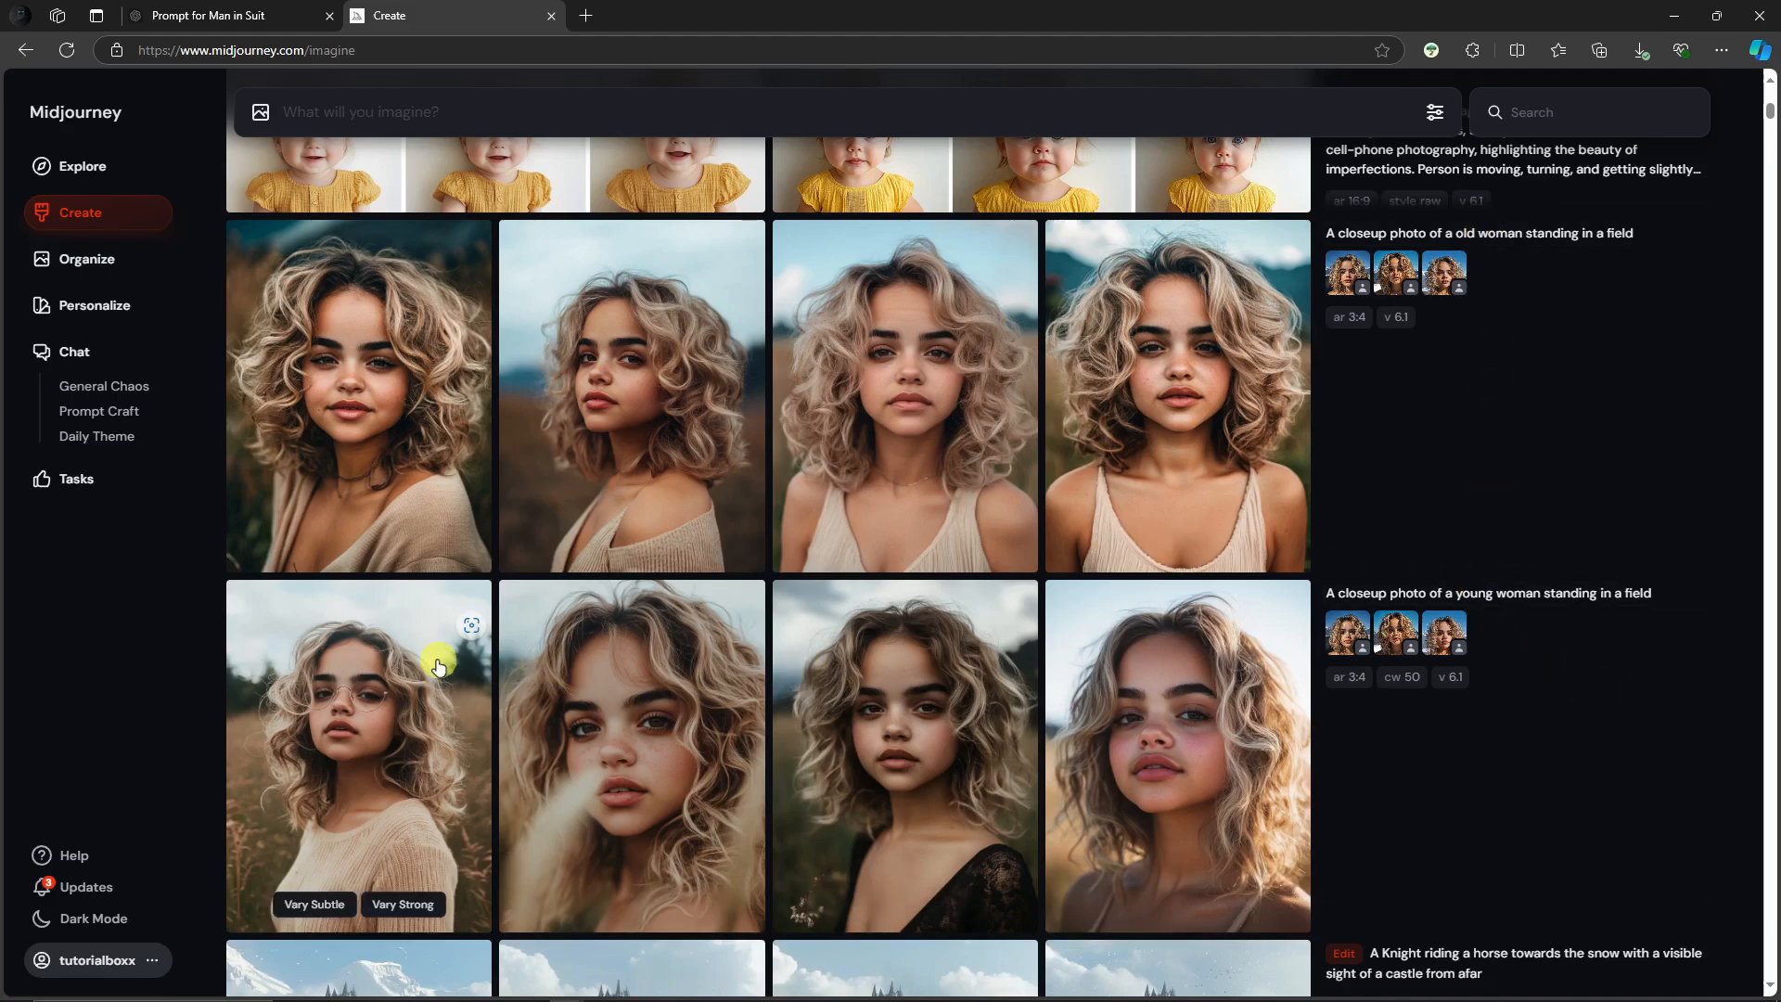
View the young woman in a field portrait and the old woman in a field results at full size.
left_click(401, 661)
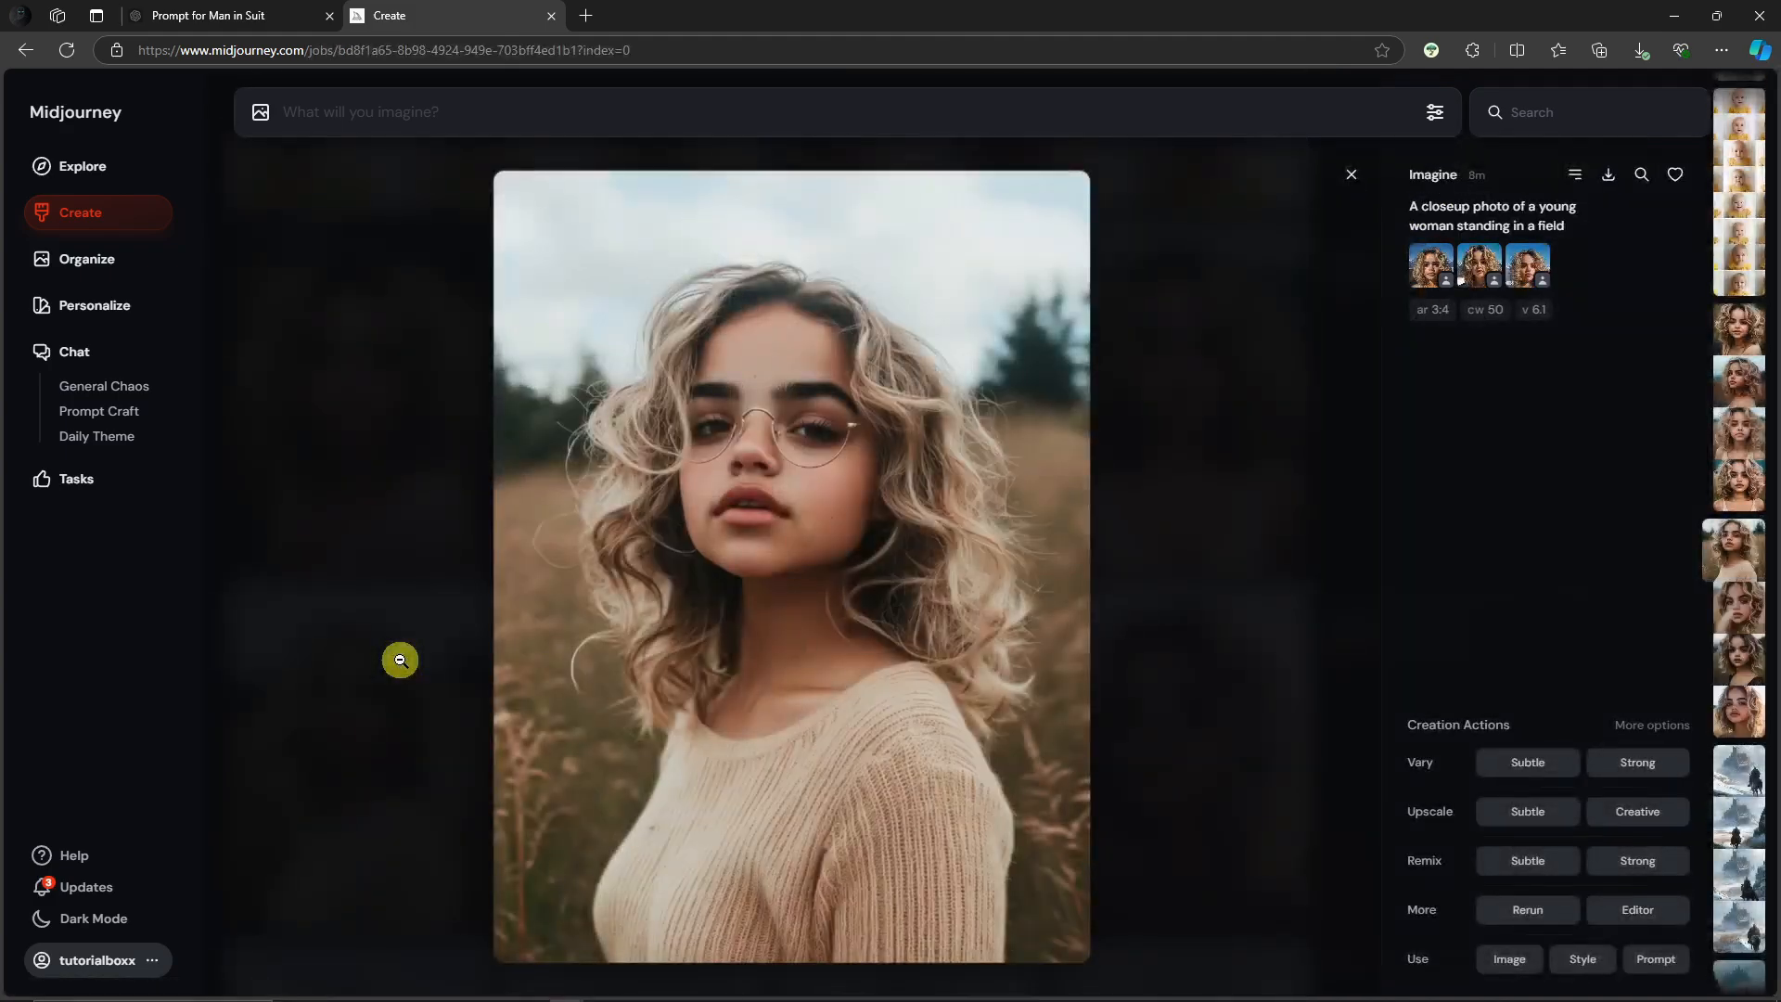
scroll(401, 660, "up", 1)
scroll(401, 661, "up", 1)
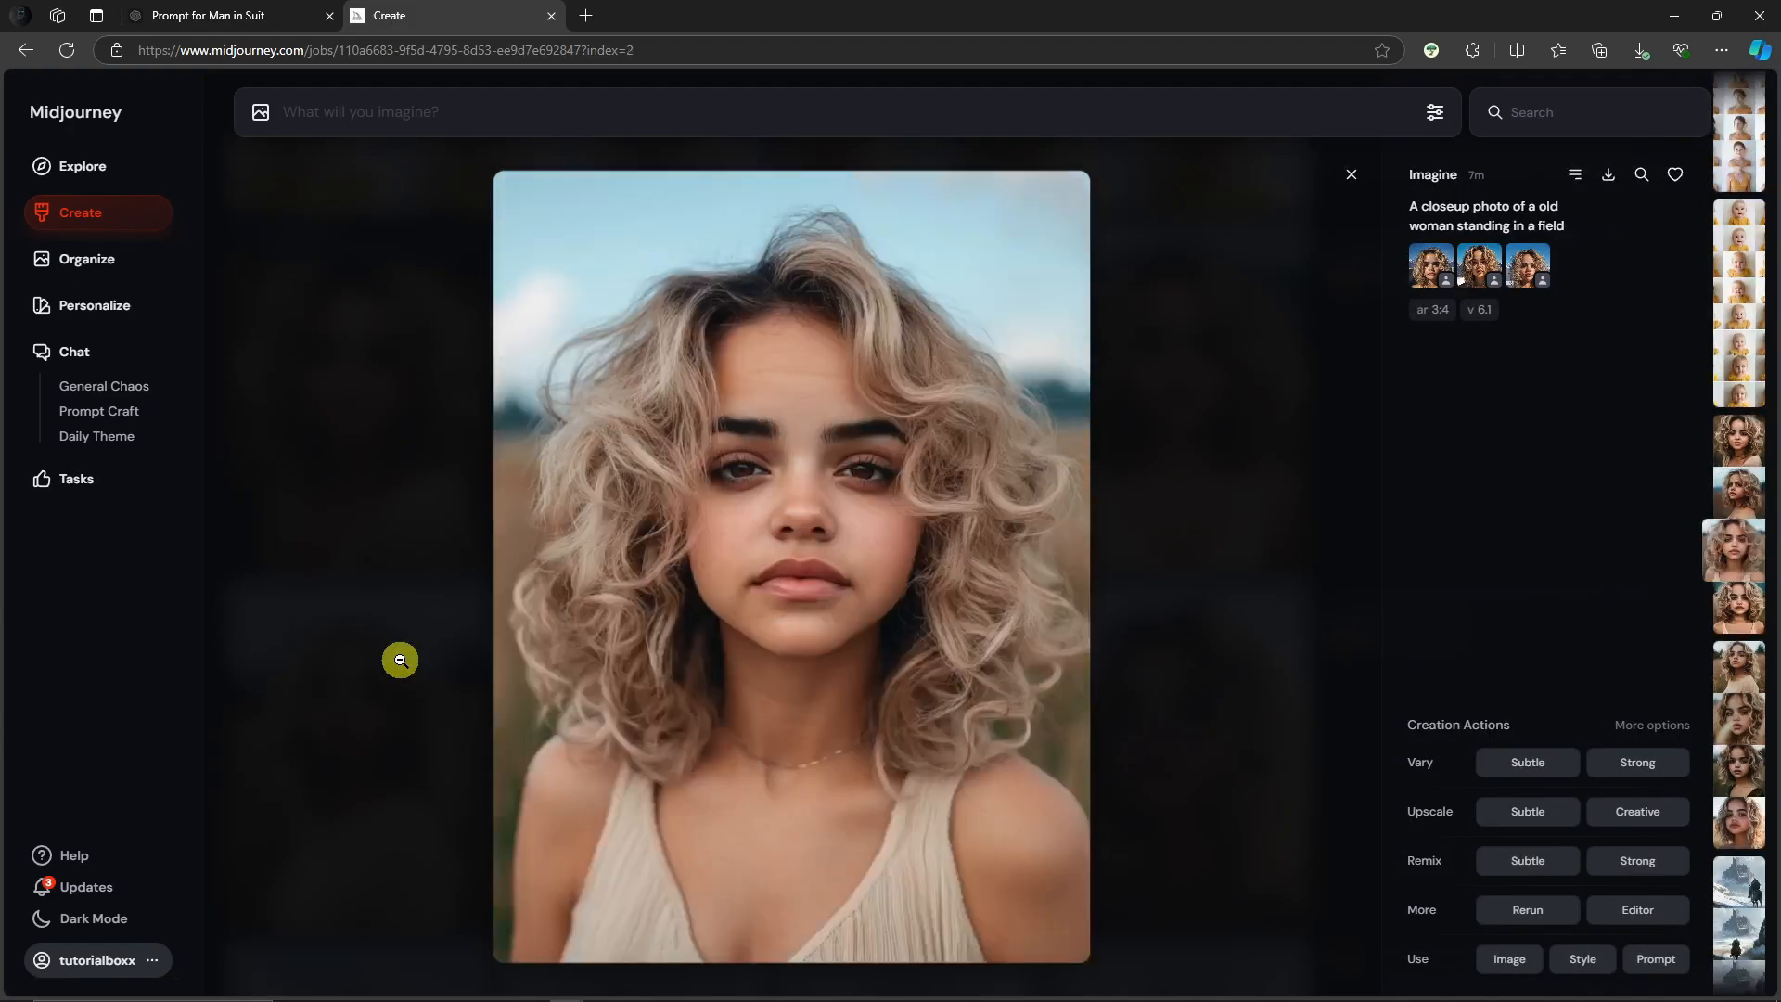
Browse the yellow-dress six-panel collages from the baby to the woman in her 50s, viewing the grey-haired woman's collage enlarged.
scroll(401, 661, "down", 1)
scroll(401, 661, "up", 1)
left_click(1351, 174)
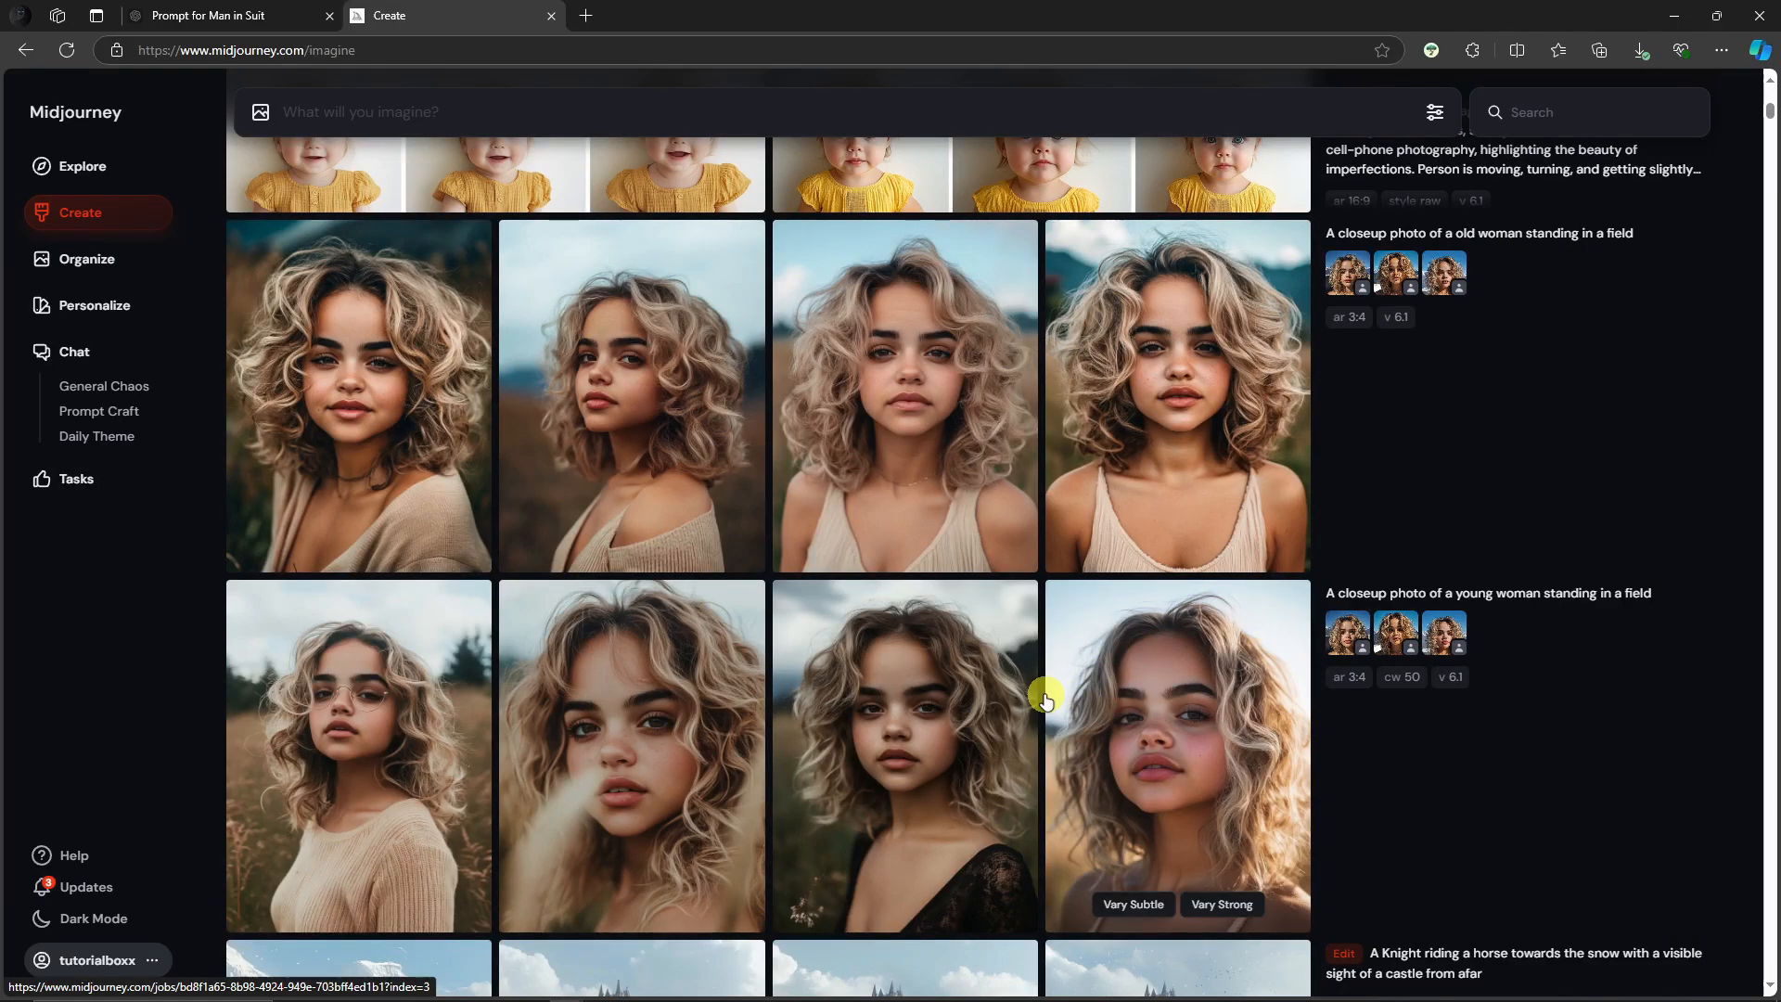
scroll(1045, 698, "up", 6)
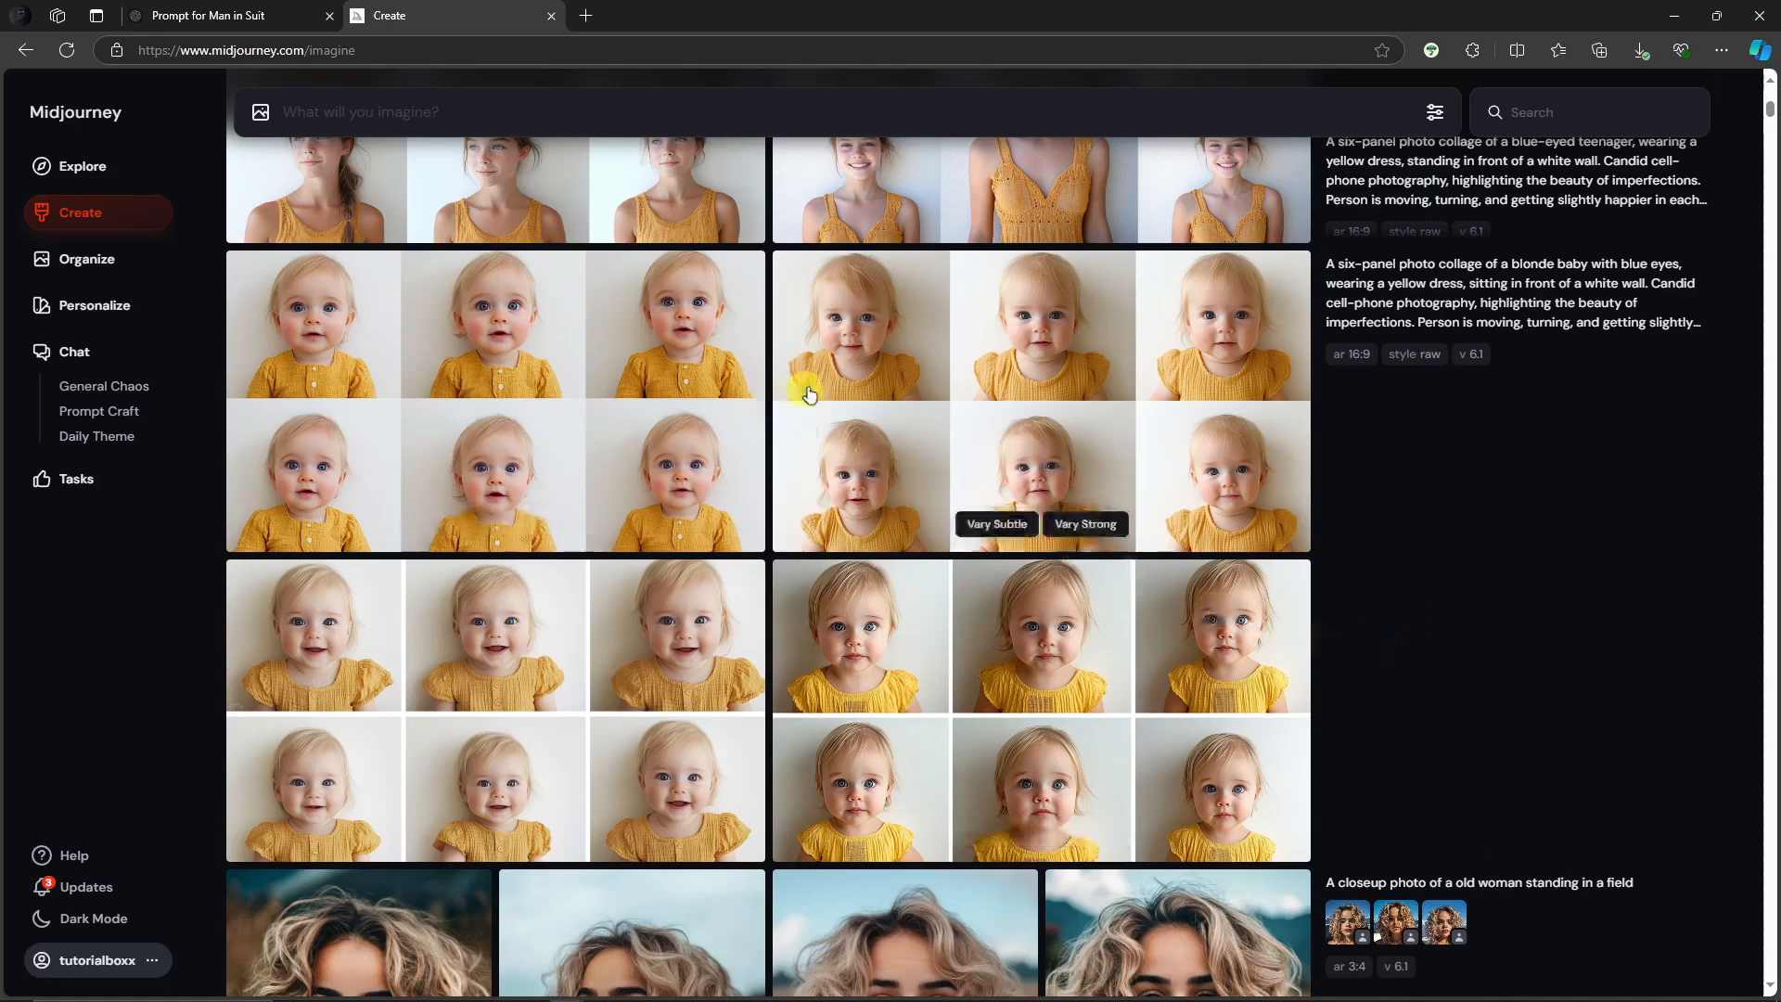
scroll(1005, 440, "up", 7)
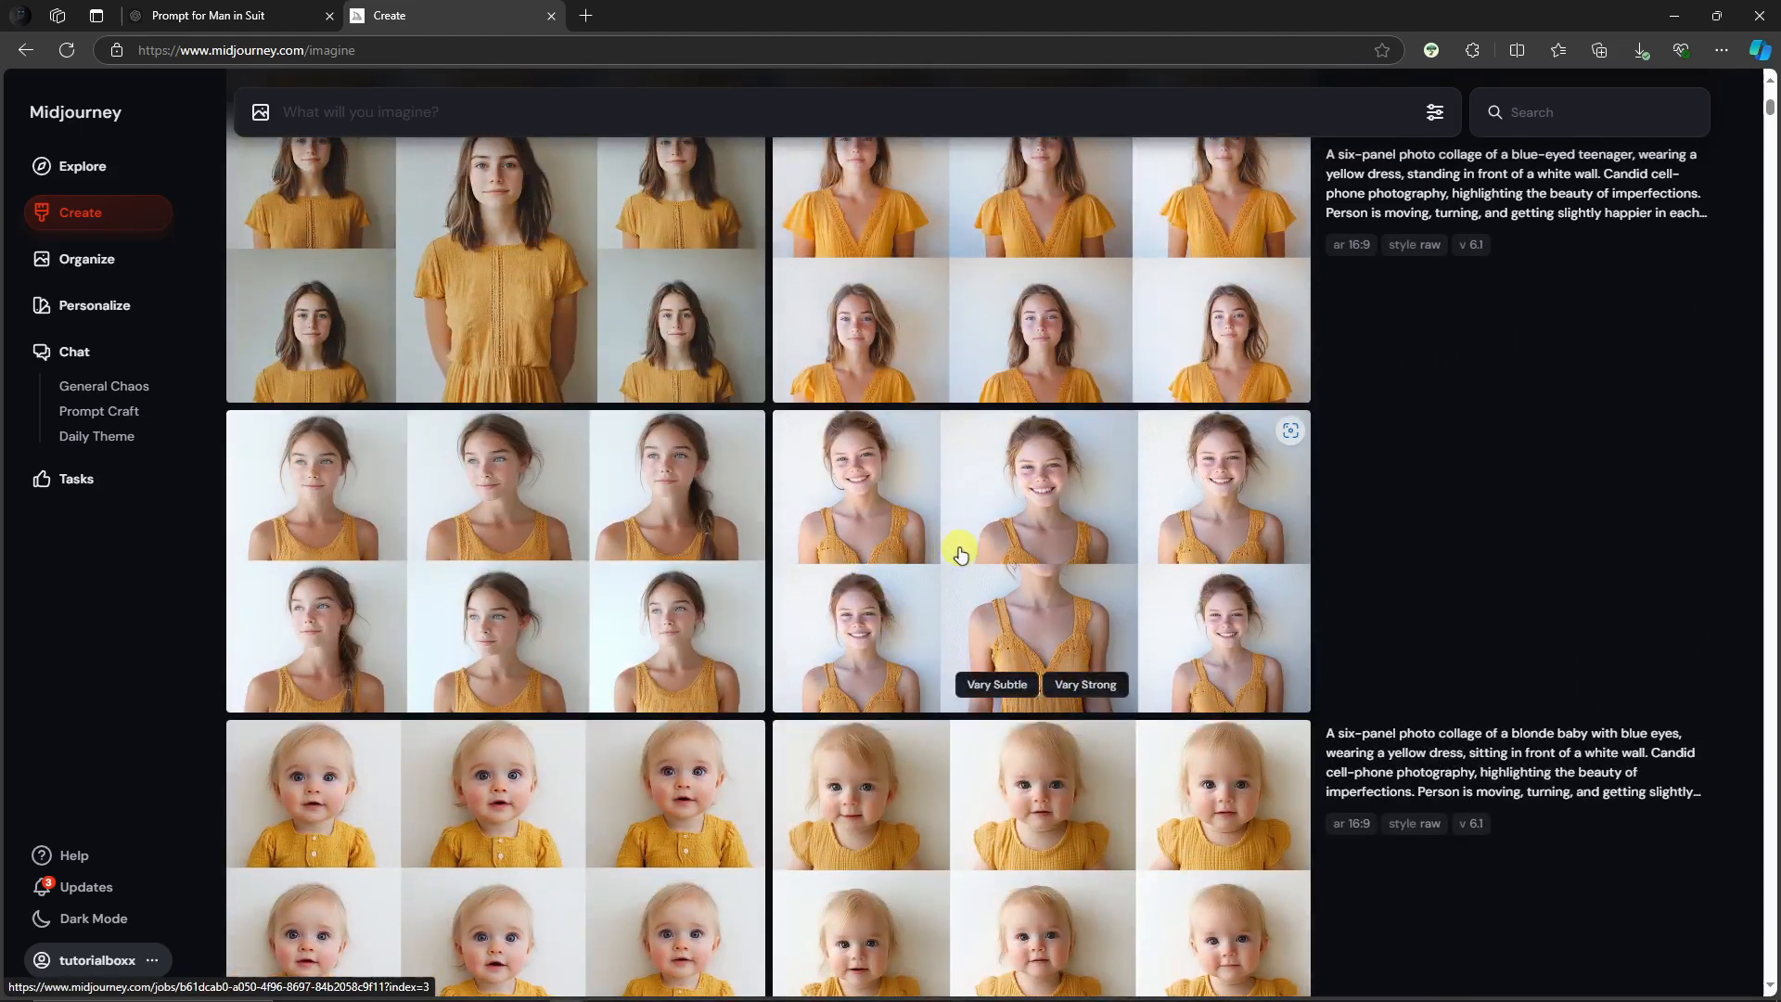
scroll(1030, 529, "up", 3)
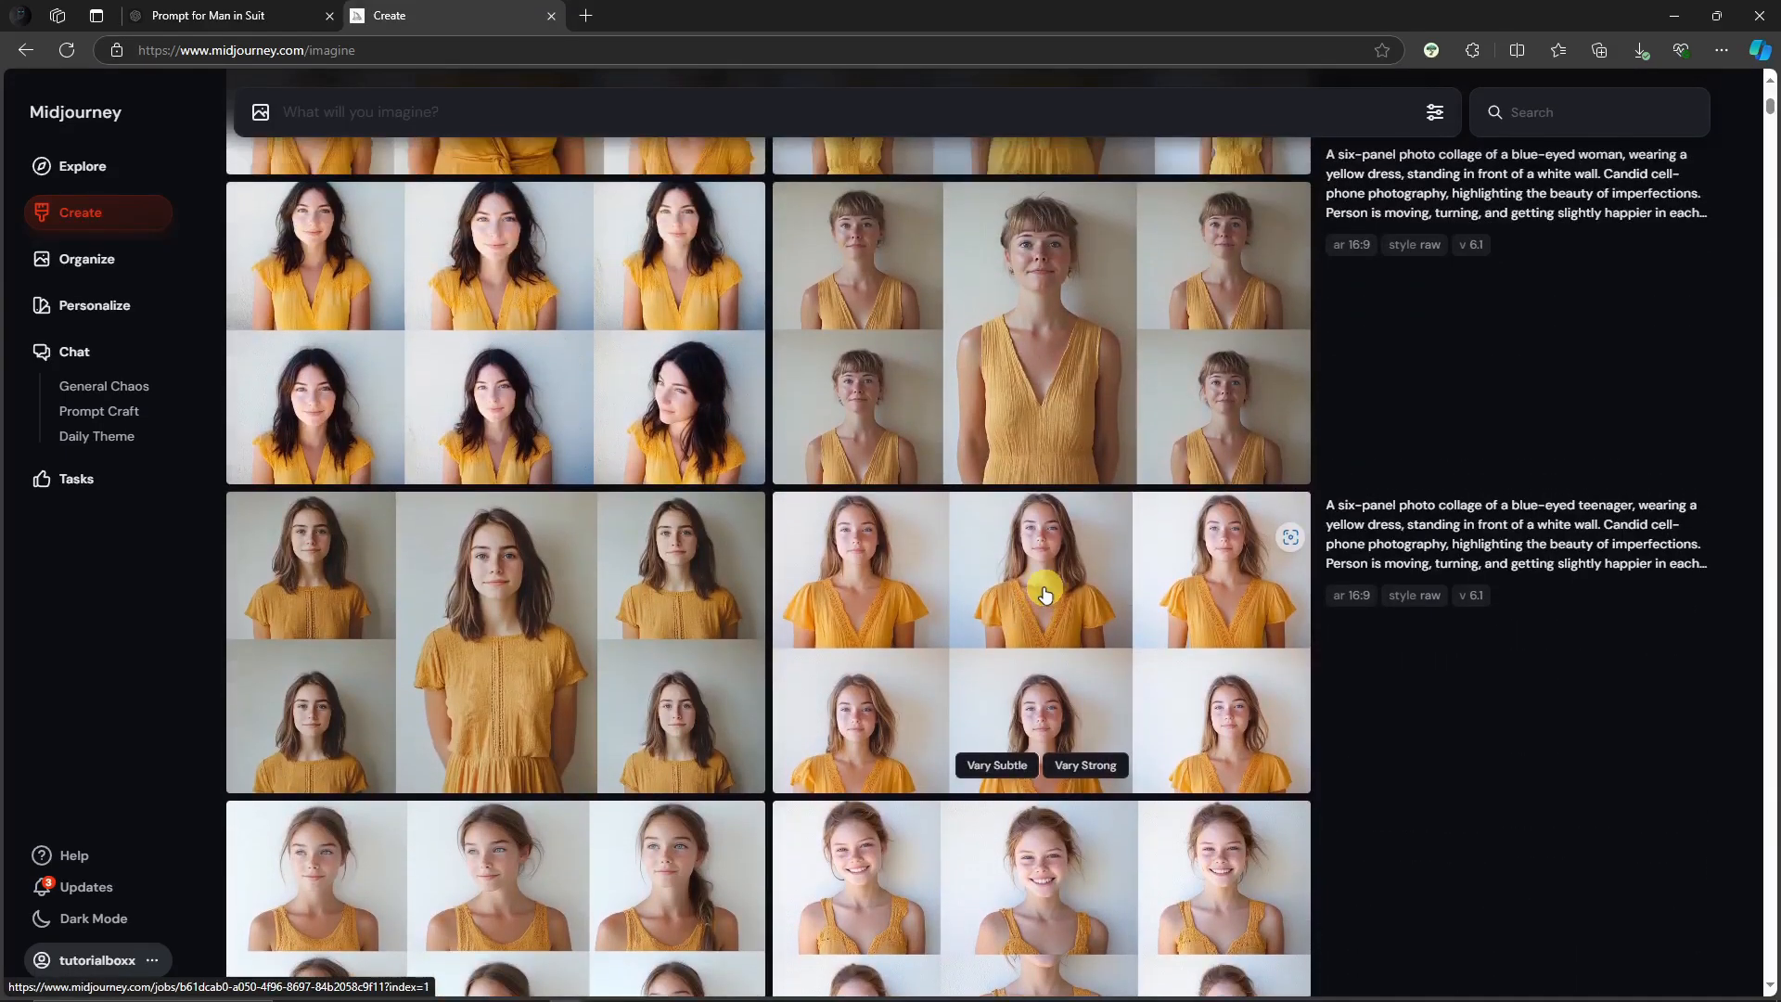
scroll(1032, 591, "up", 8)
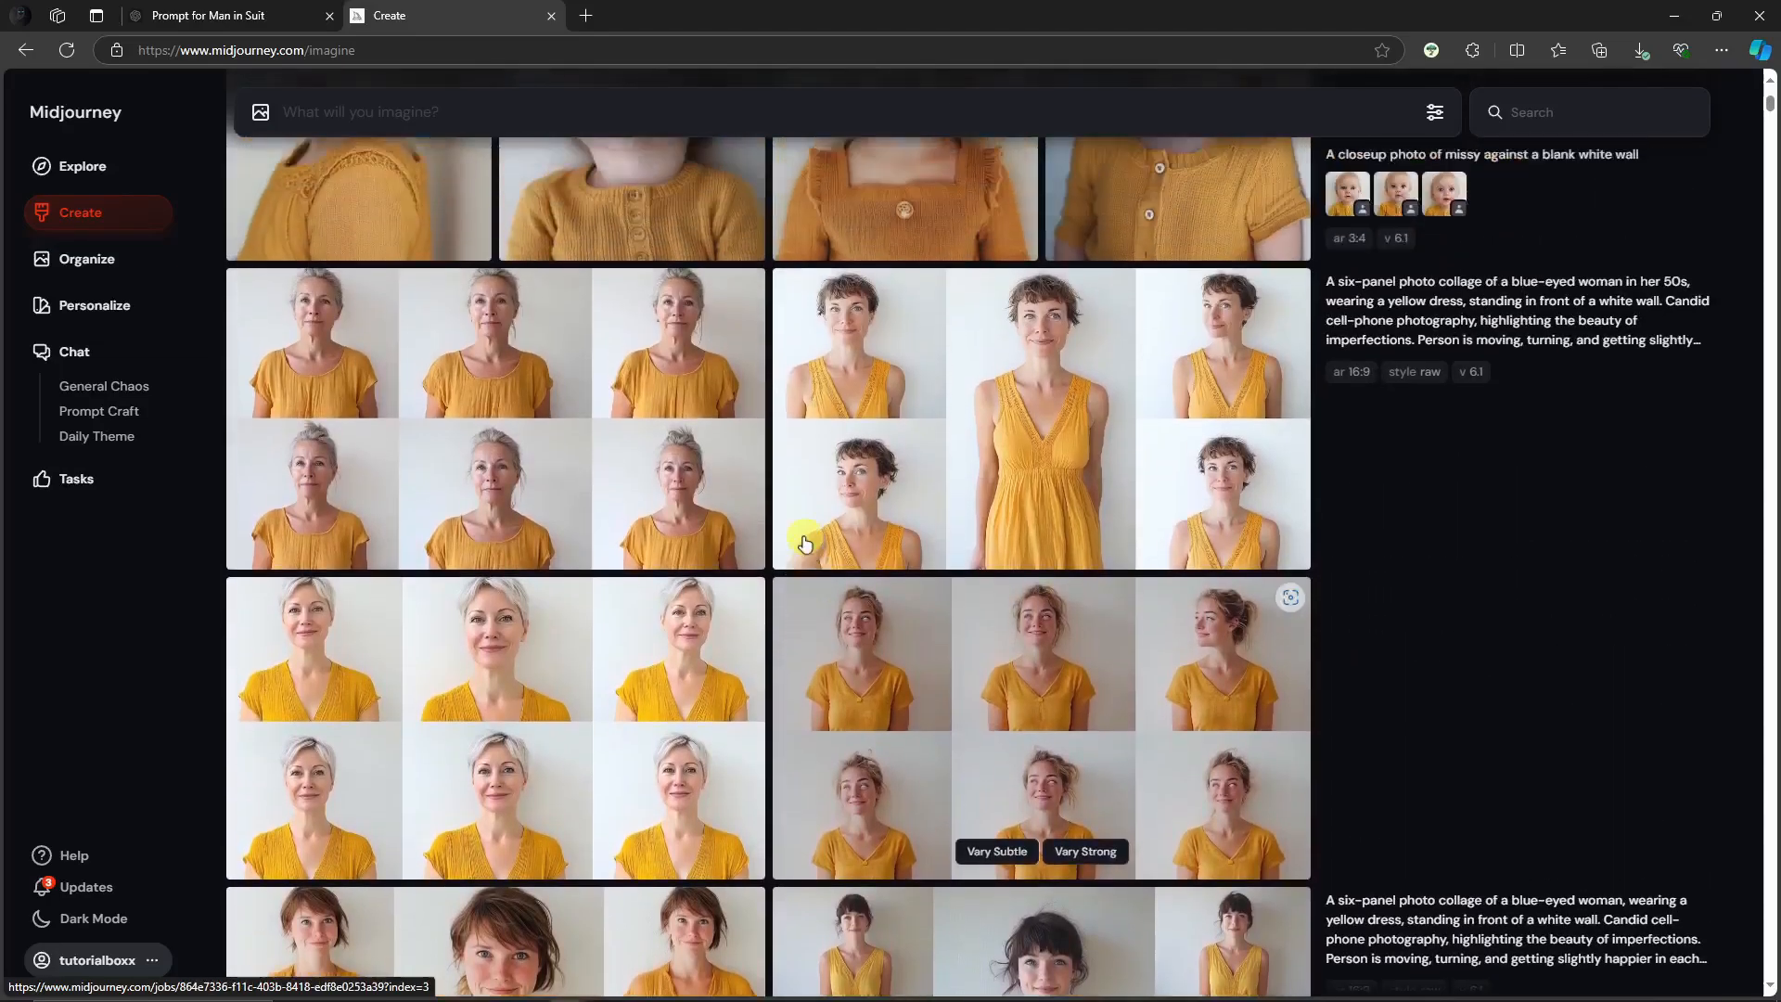
scroll(804, 544, "up", 1)
left_click(594, 468)
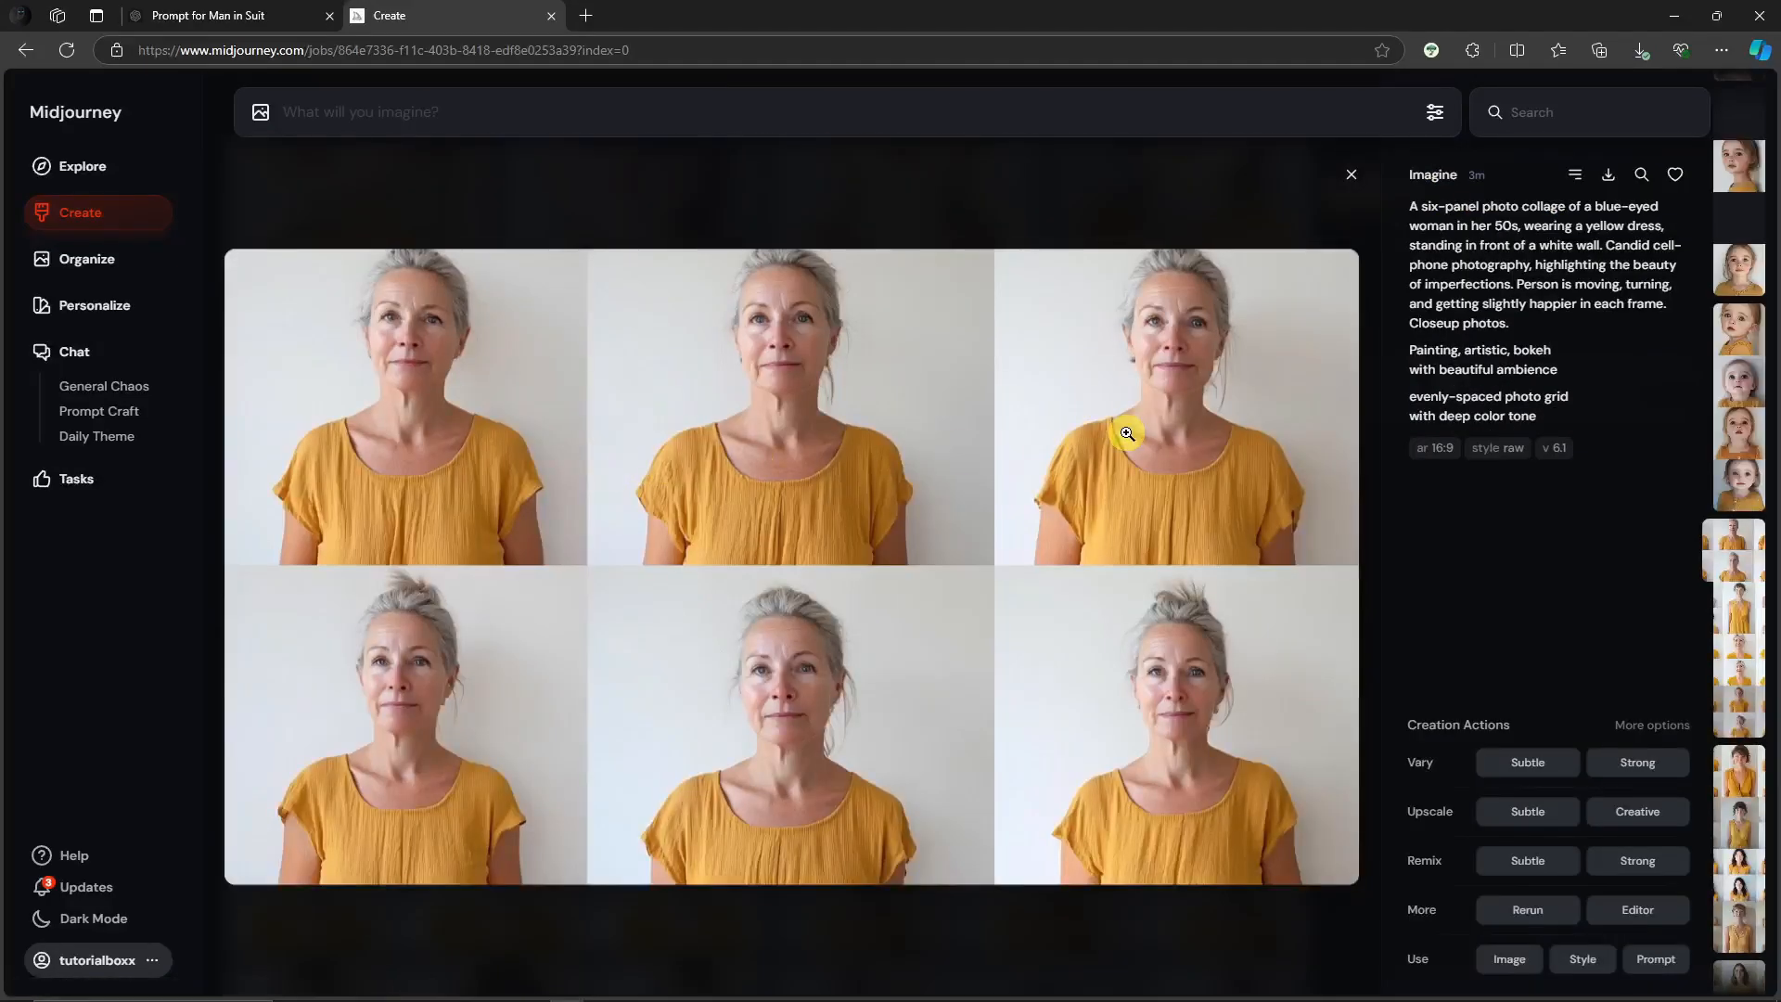
key("Escape")
scroll(1020, 615, "down", 4)
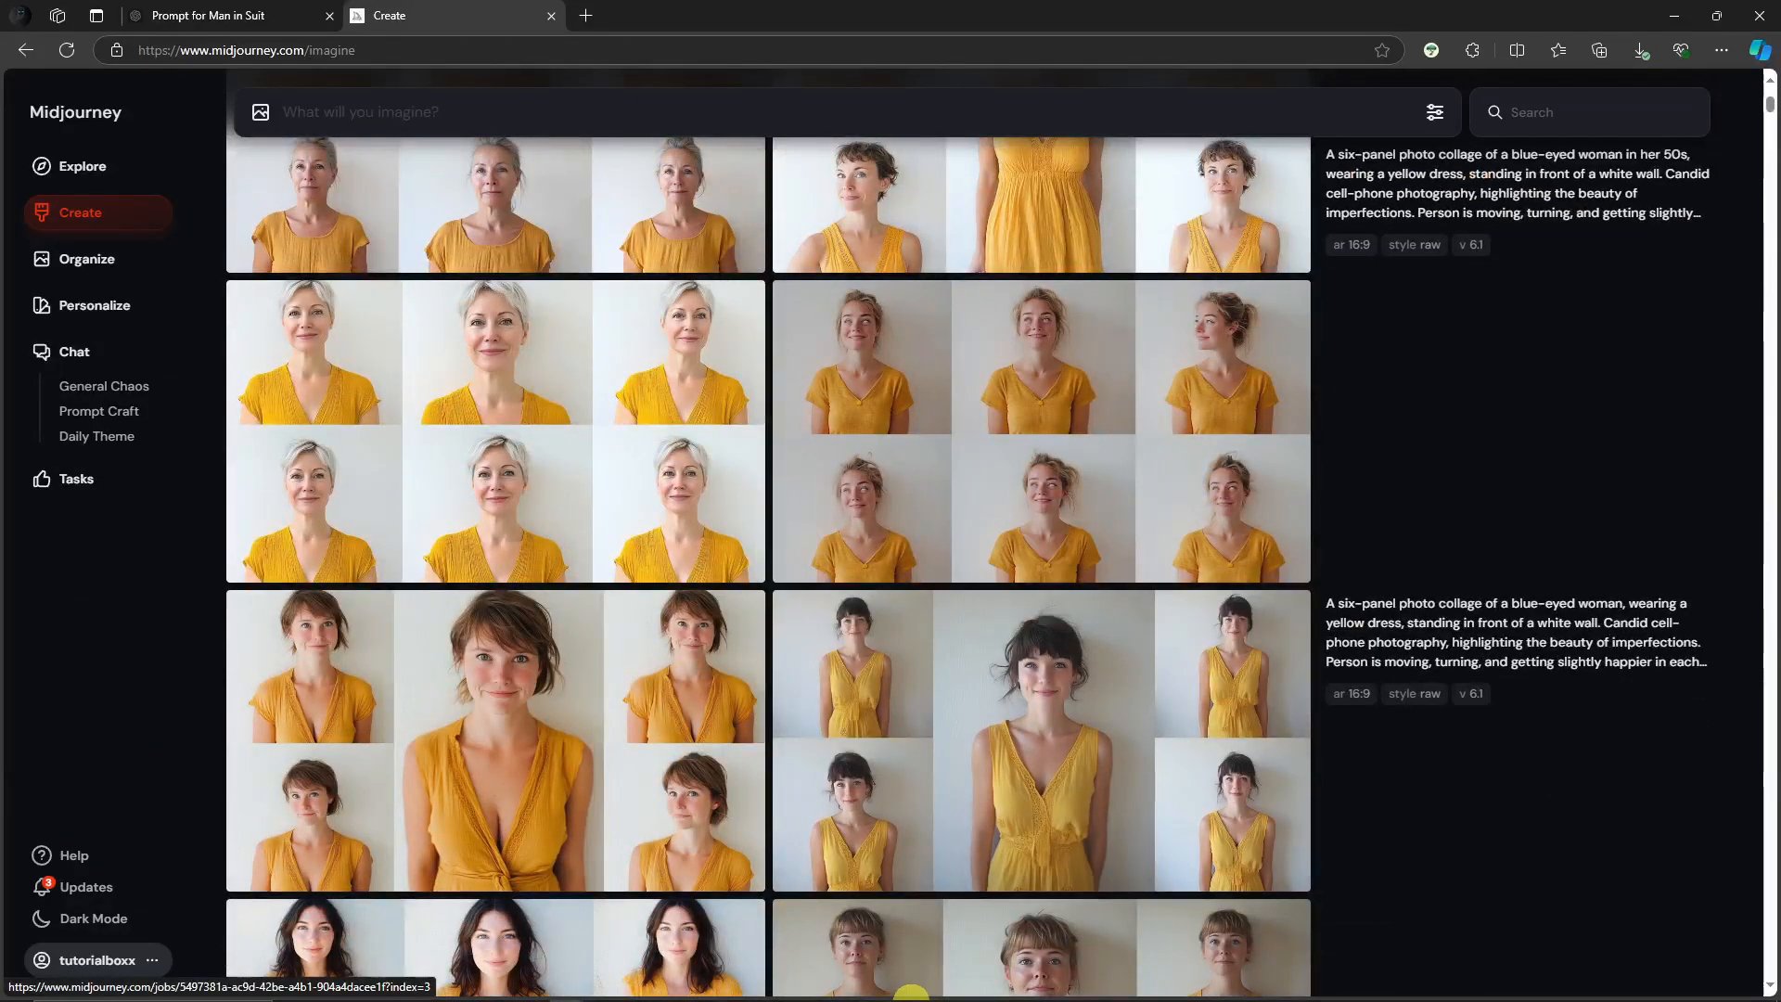
Copy the prompt for a closeup photo against a blank white wall from Notepad and paste it into the Midjourney prompt.
left_click(740, 988)
left_click_drag(1491, 544, 1248, 470)
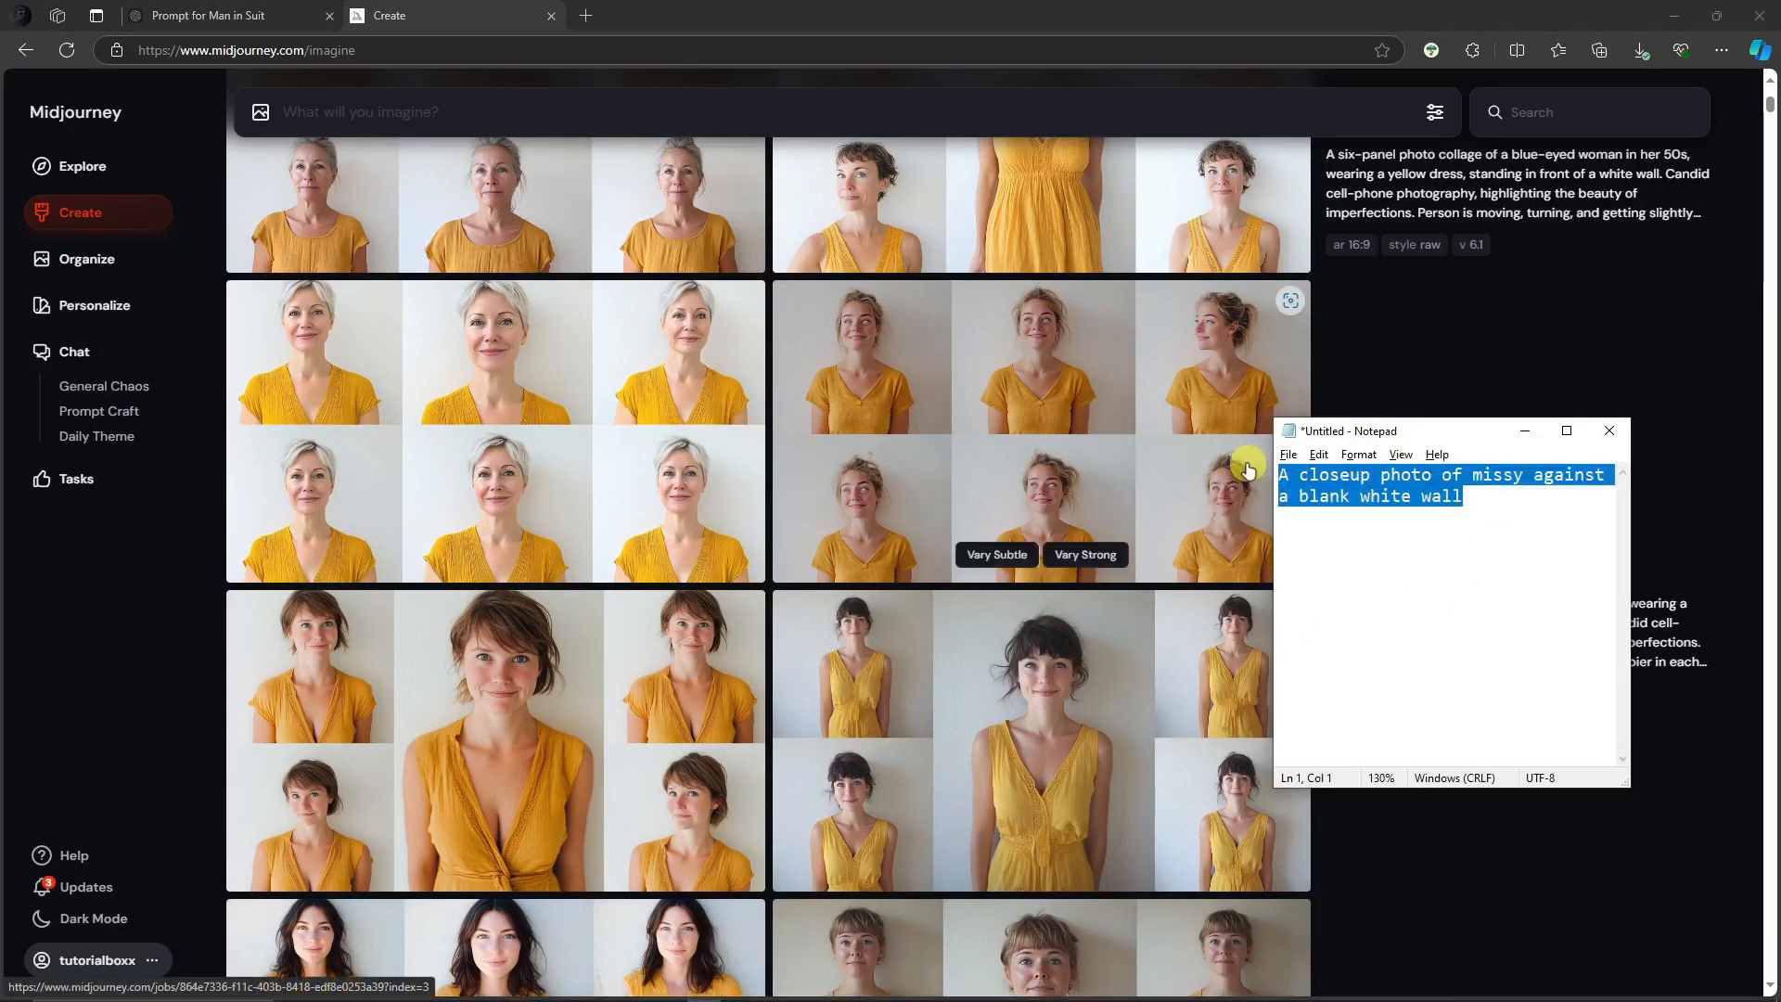
key("ctrl+c")
left_click(488, 111)
key("ctrl+v")
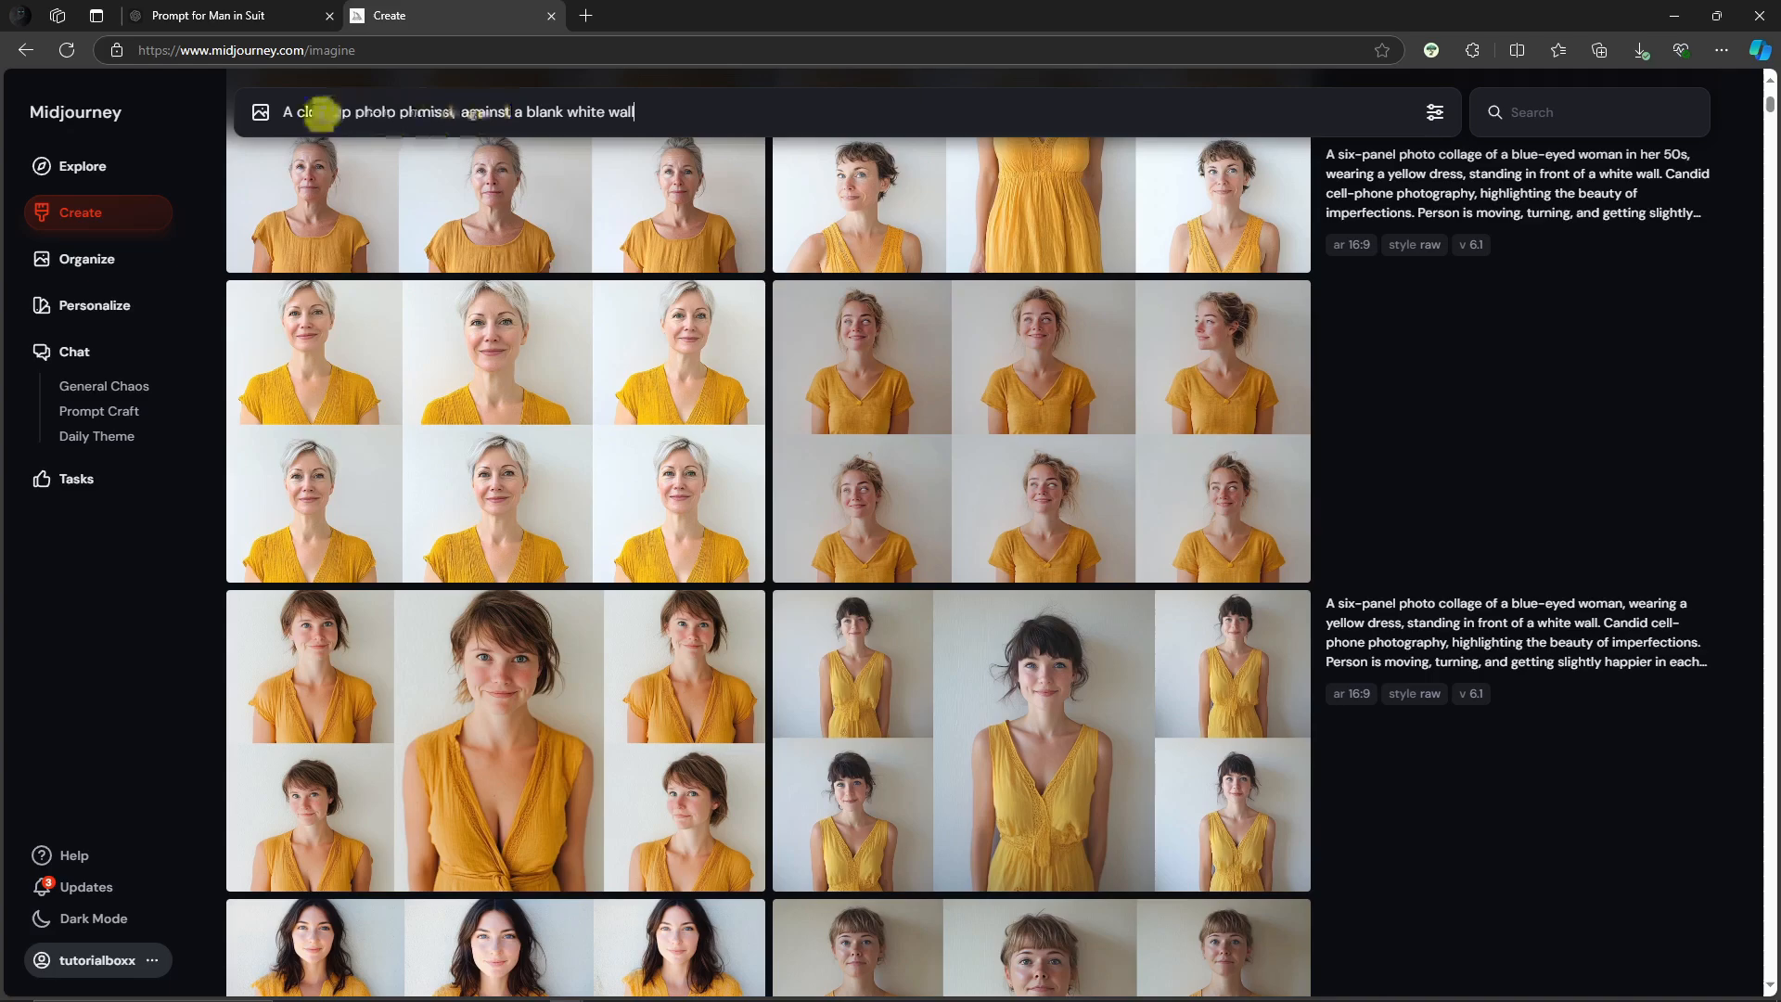
Add two of the blonde baby portraits in yellow to the prompt as character references.
left_click(256, 113)
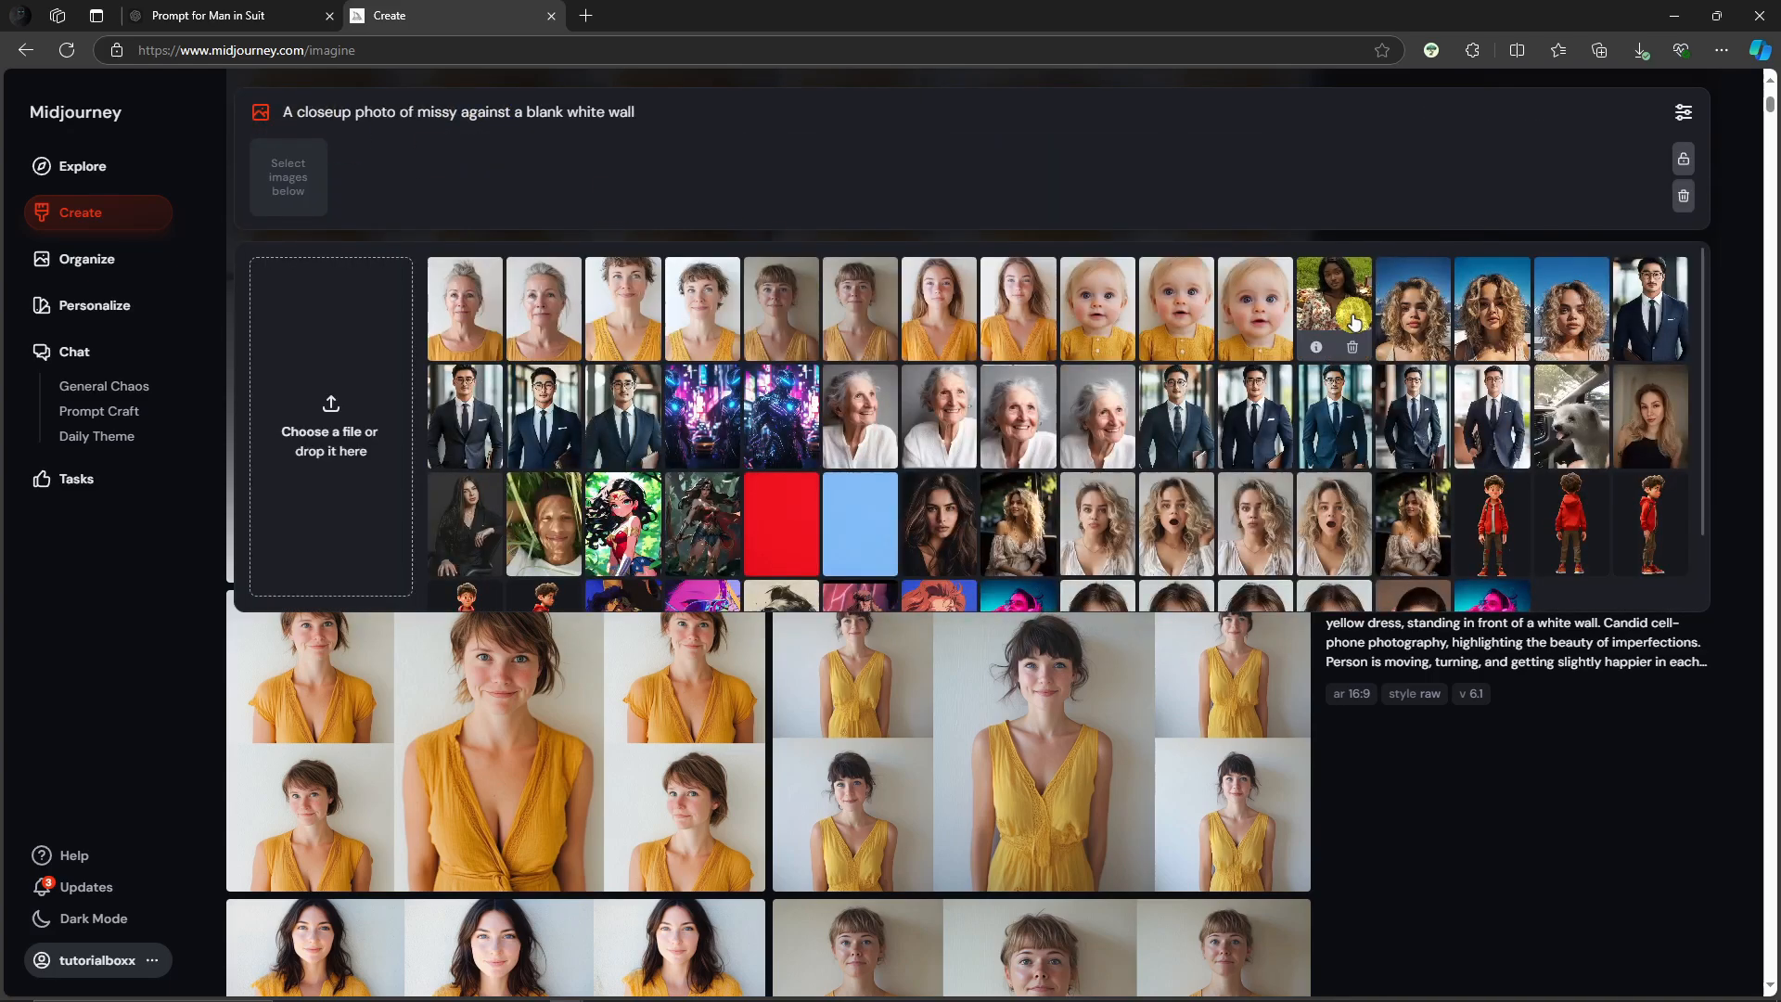
left_click(1254, 292)
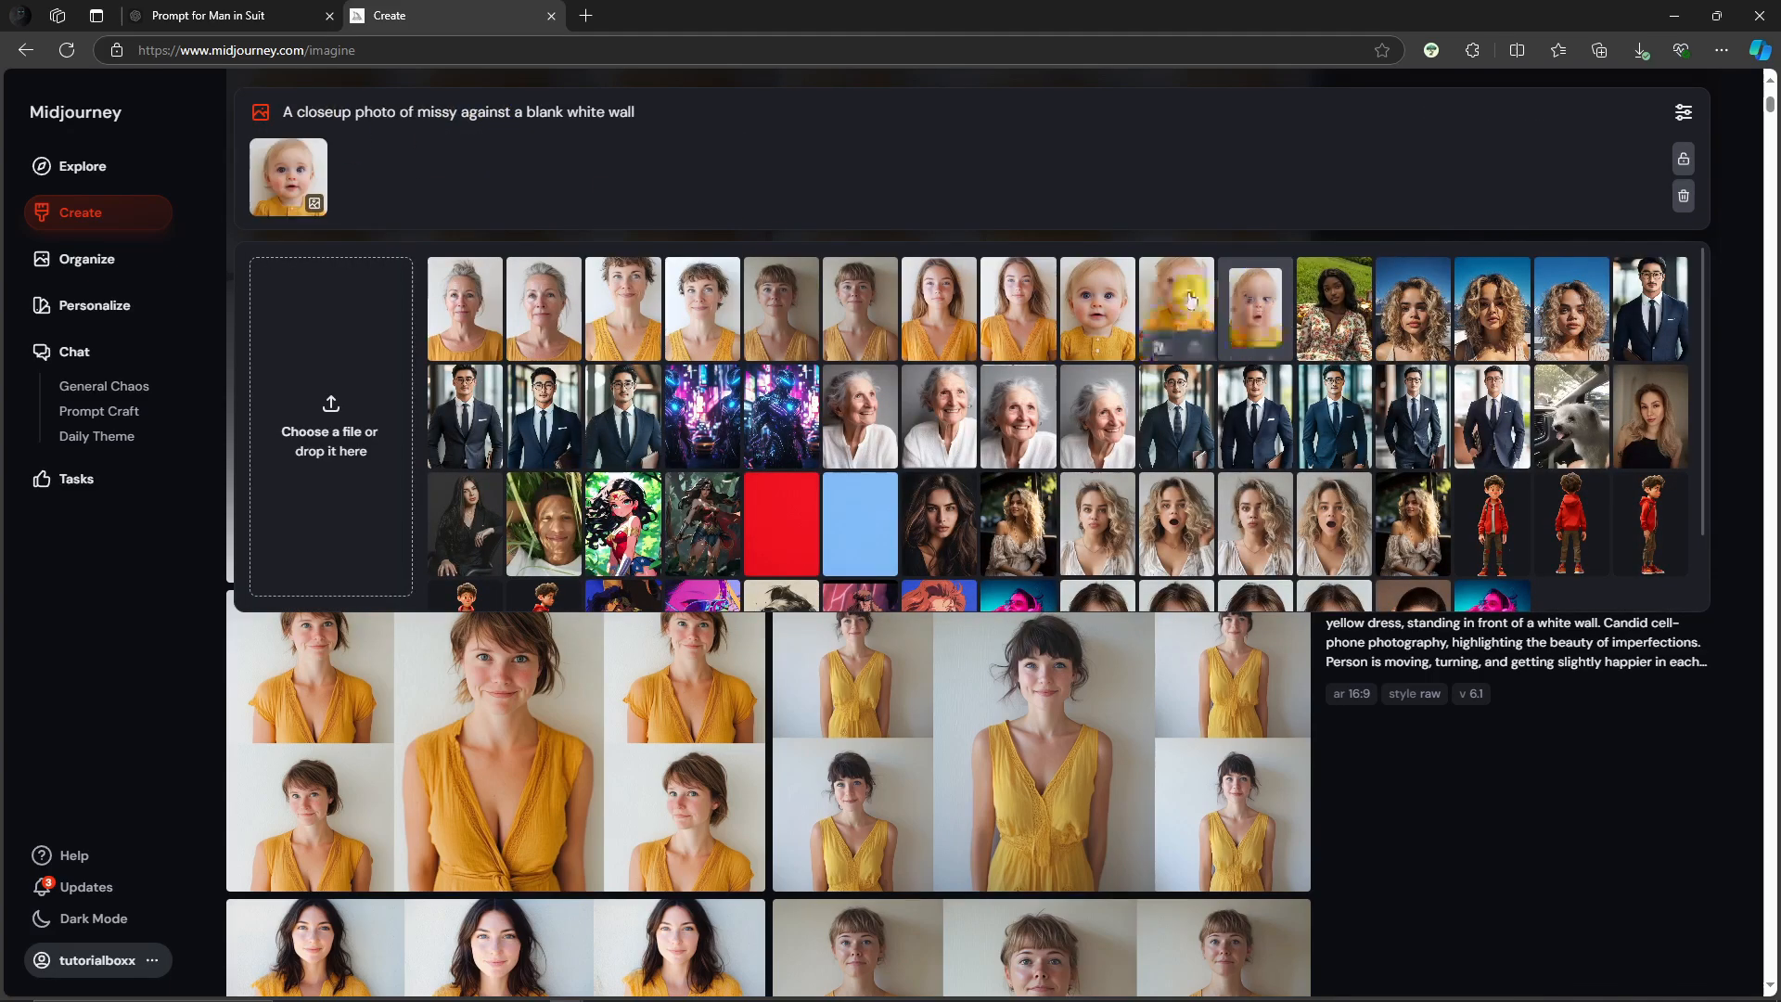
left_click(1176, 299)
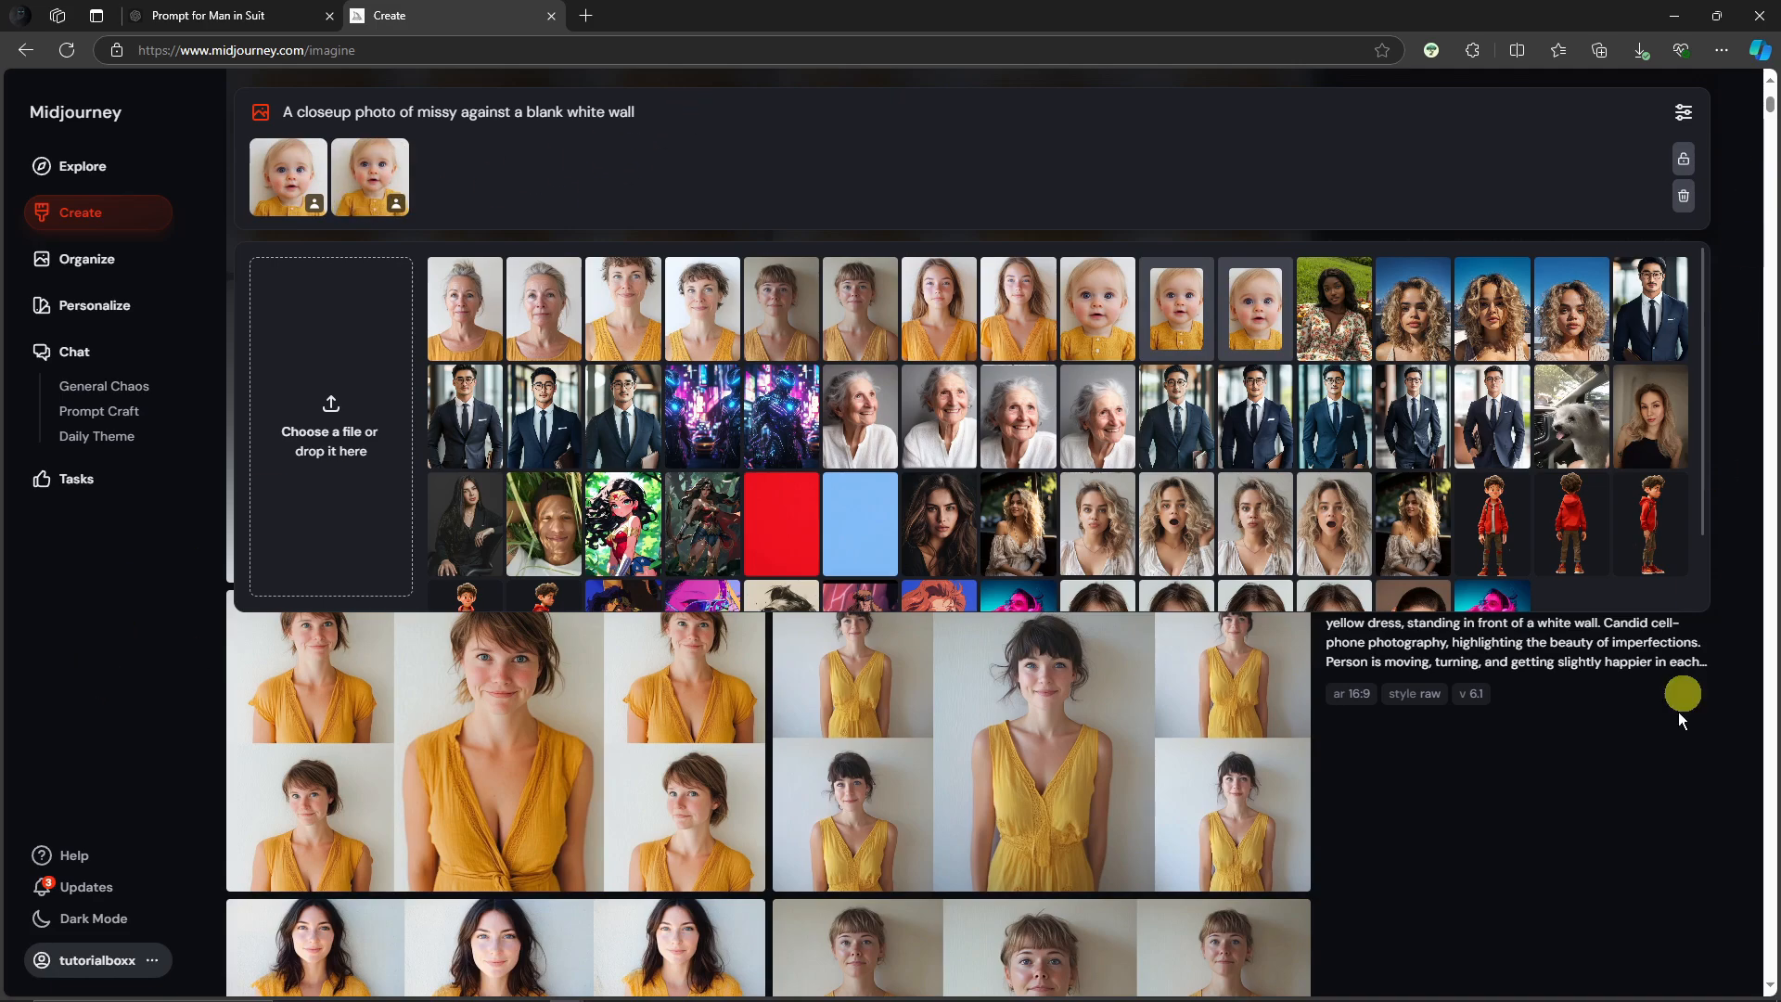
key("Return")
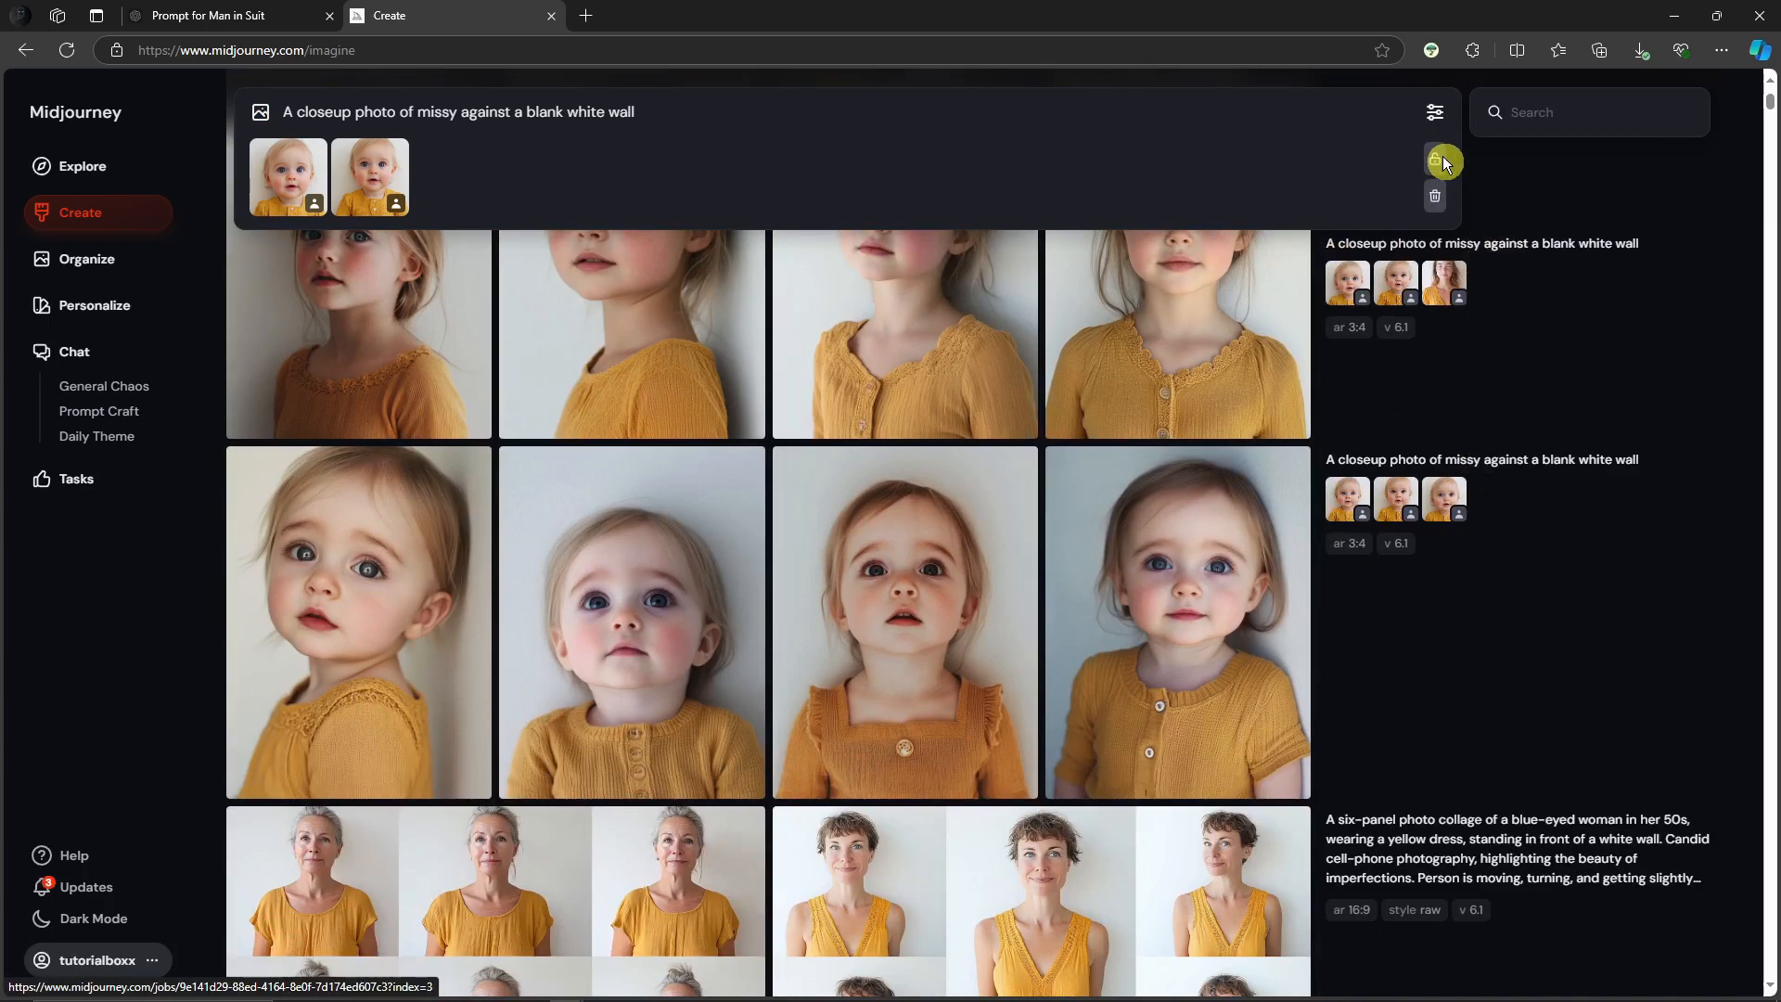
Clear the prompt text and remove both baby reference images.
left_click_drag(663, 120, 221, 112)
key("BackSpace")
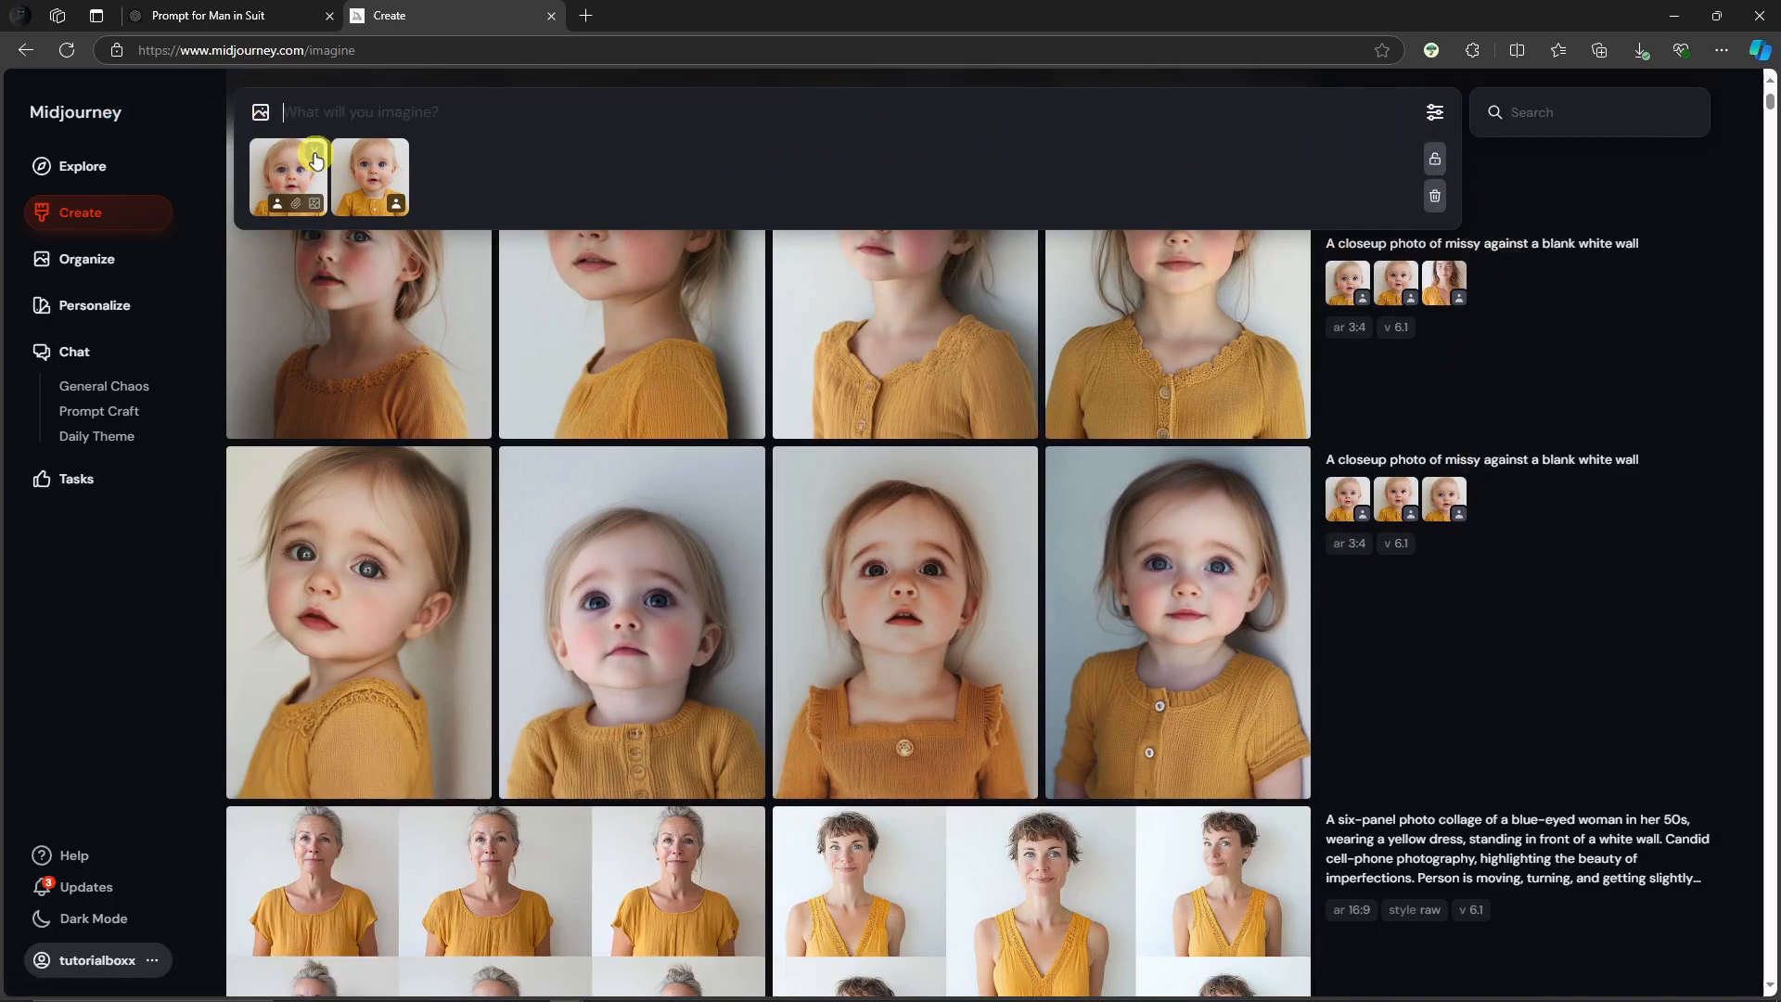
left_click(320, 145)
left_click(320, 146)
View the generated baby portraits against the white wall at full size, ending on the first one.
left_click(397, 557)
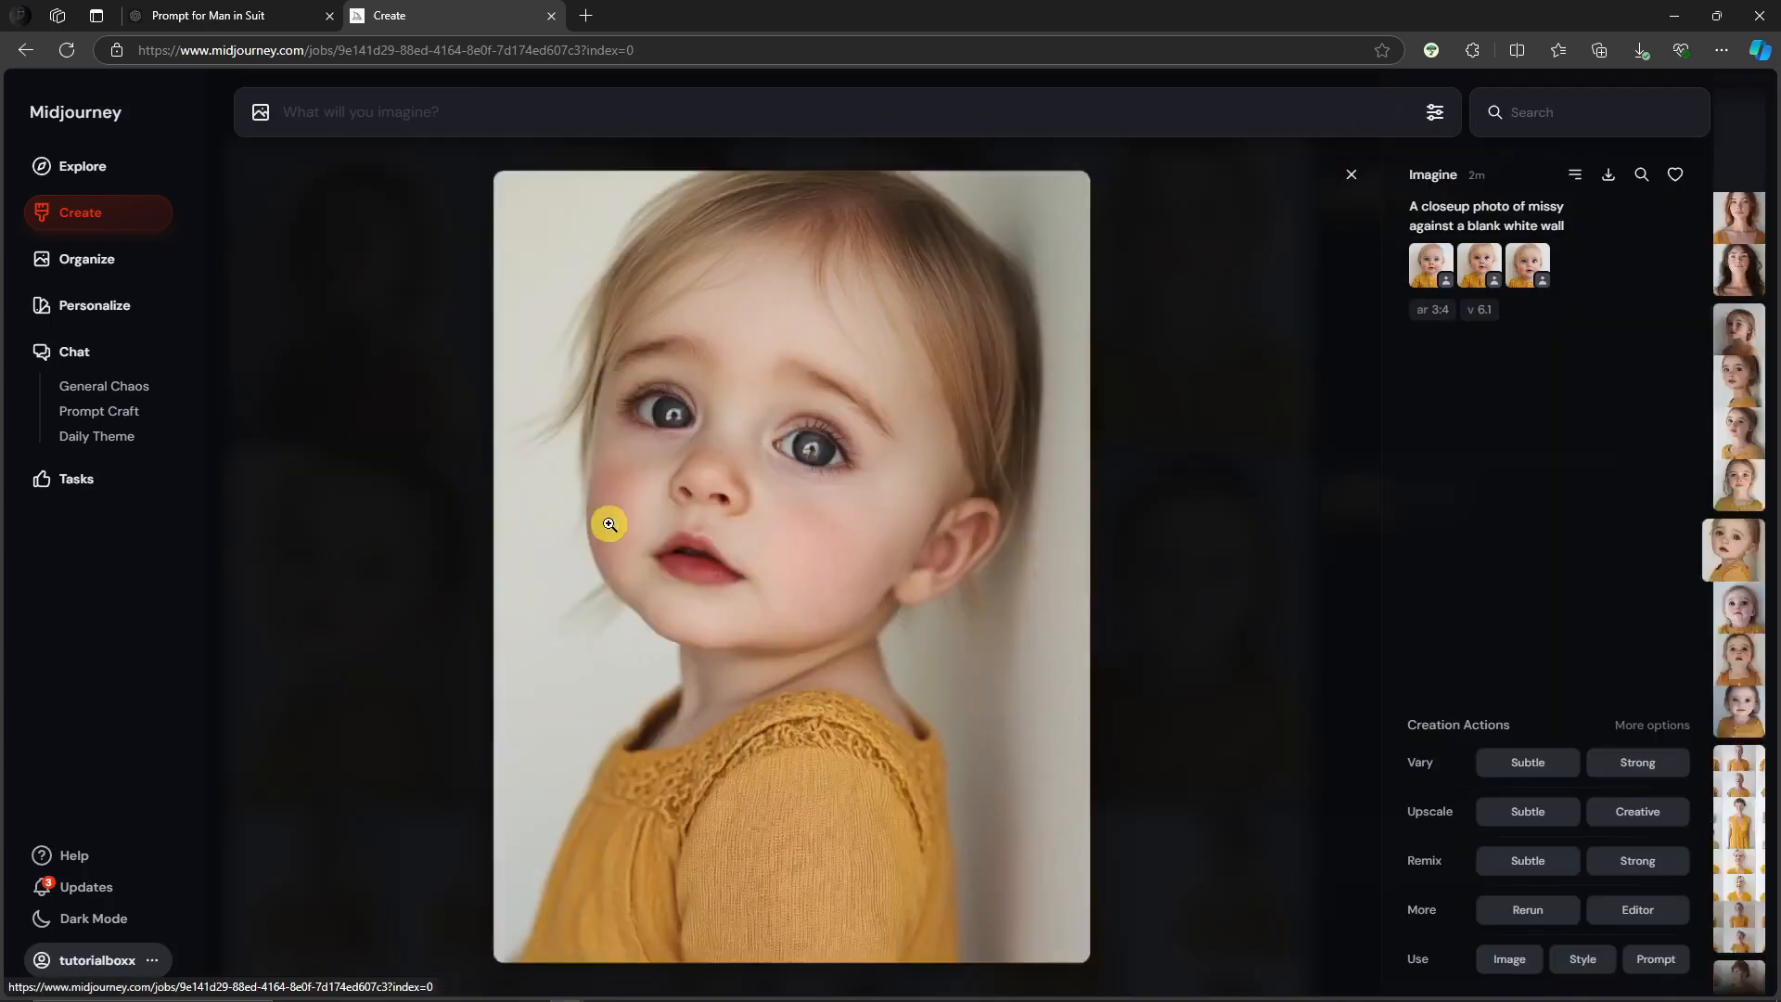
key("Right")
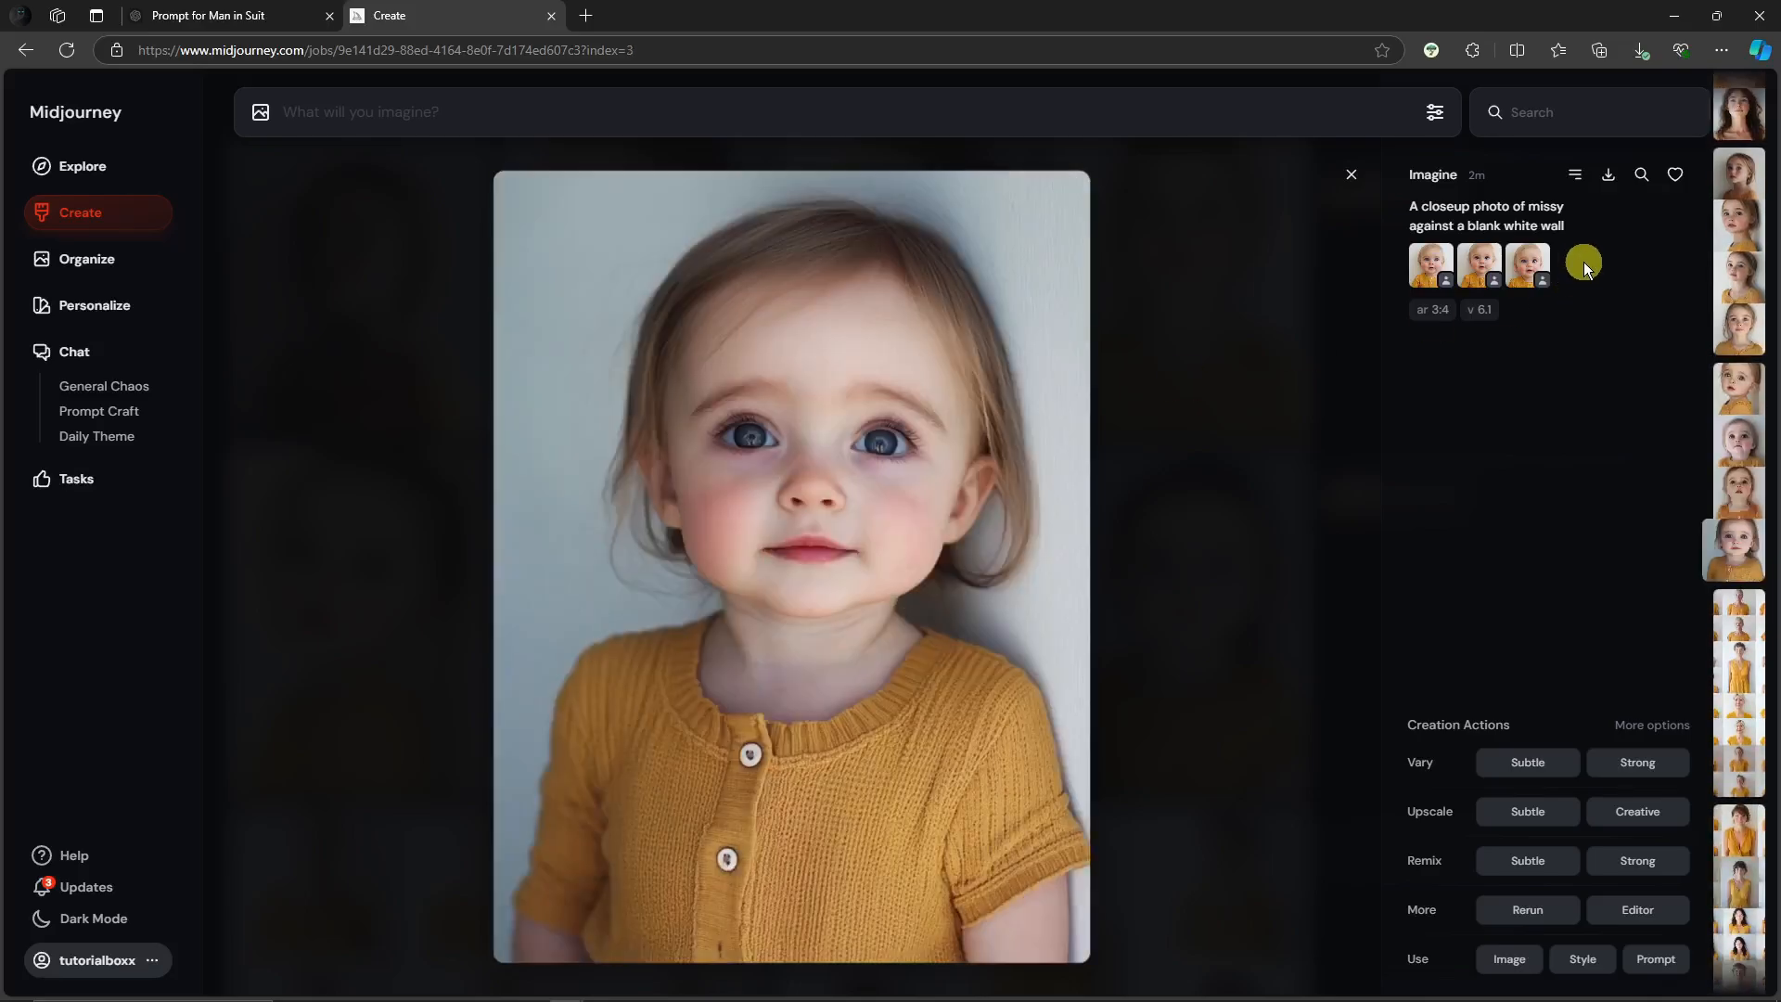
key("Left")
key("Left")
key("Left")
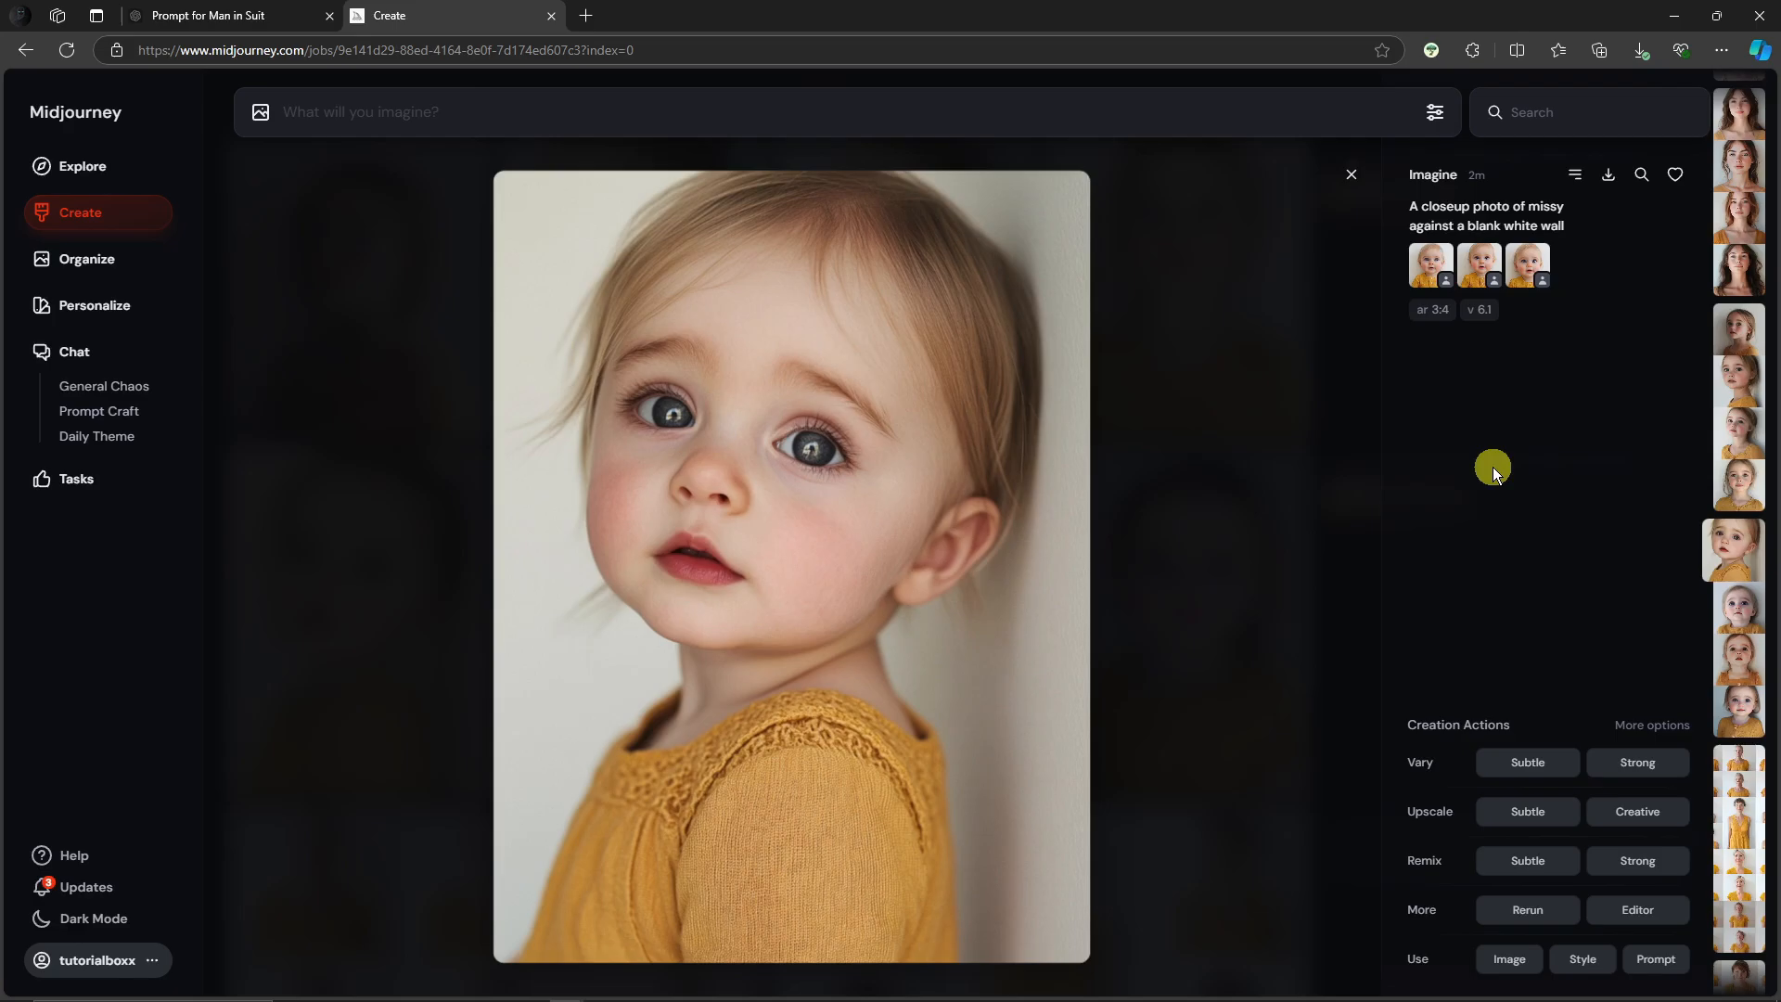
View the young girl's front-facing portrait, enlarge its third reference image, and return to the gallery.
key("Left")
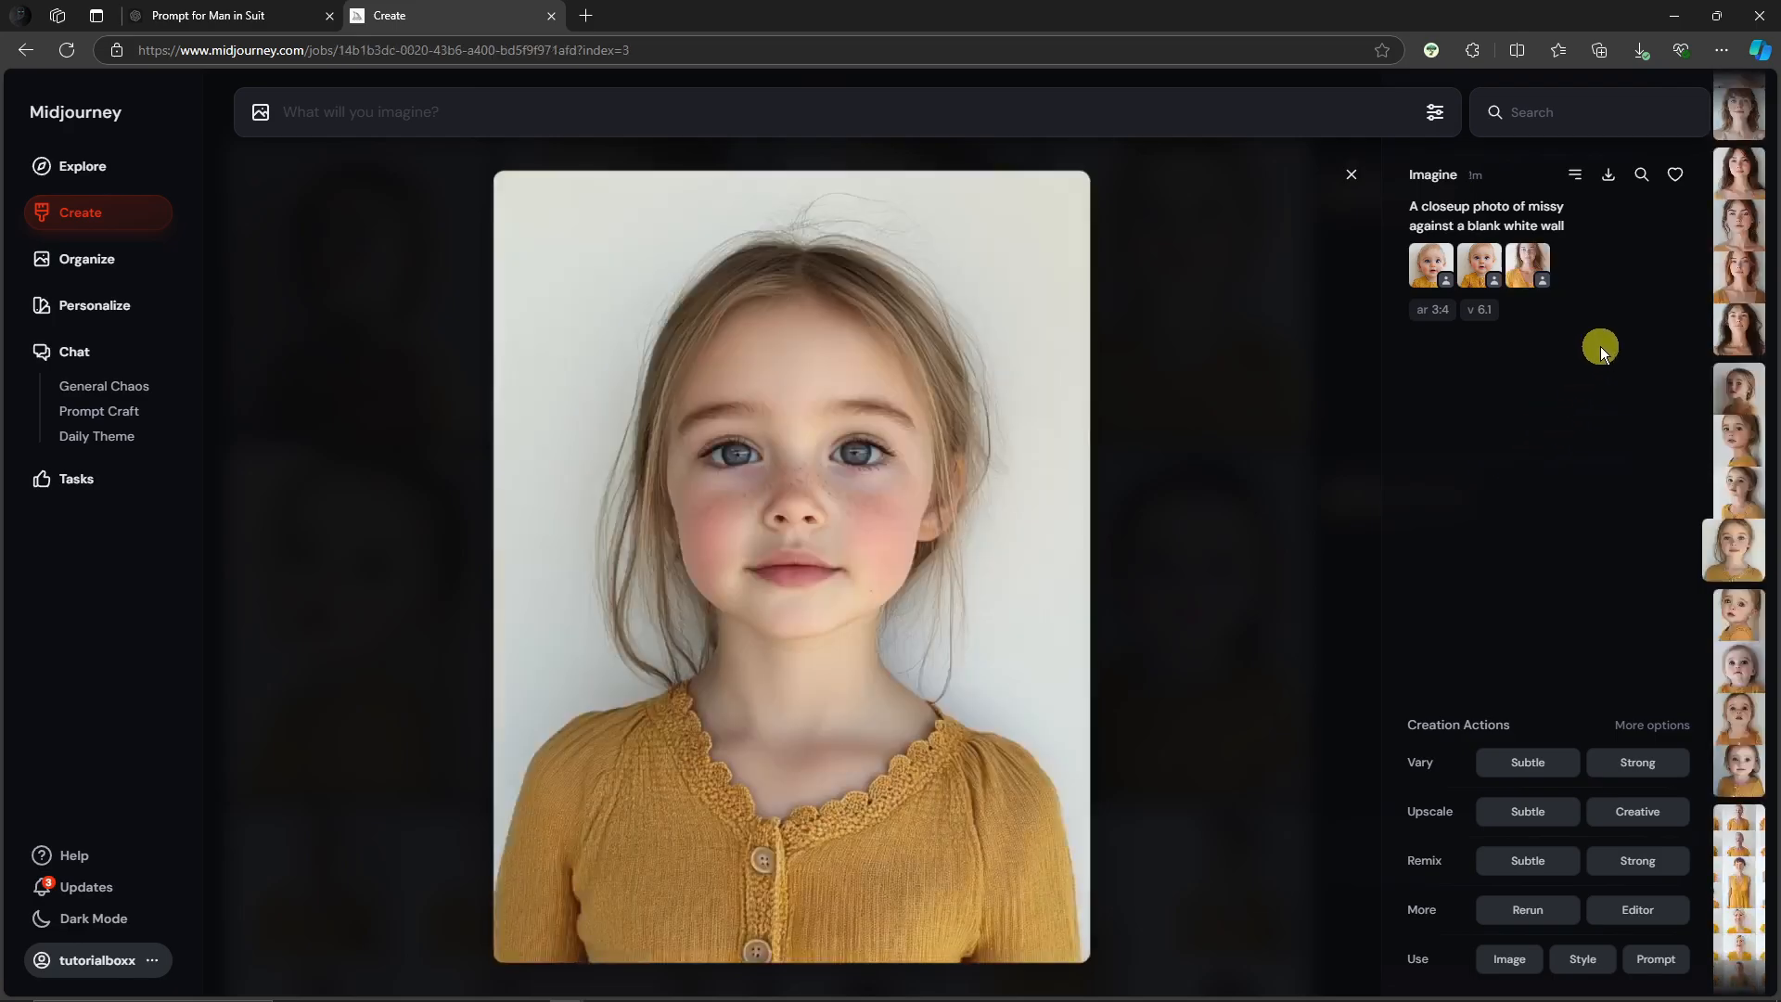
left_click(1529, 267)
left_click(1461, 390)
left_click(1351, 174)
Compare the child and adult portraits in the gallery, and view the third portrait of the newest set enlarged.
scroll(1470, 659, "up", 4)
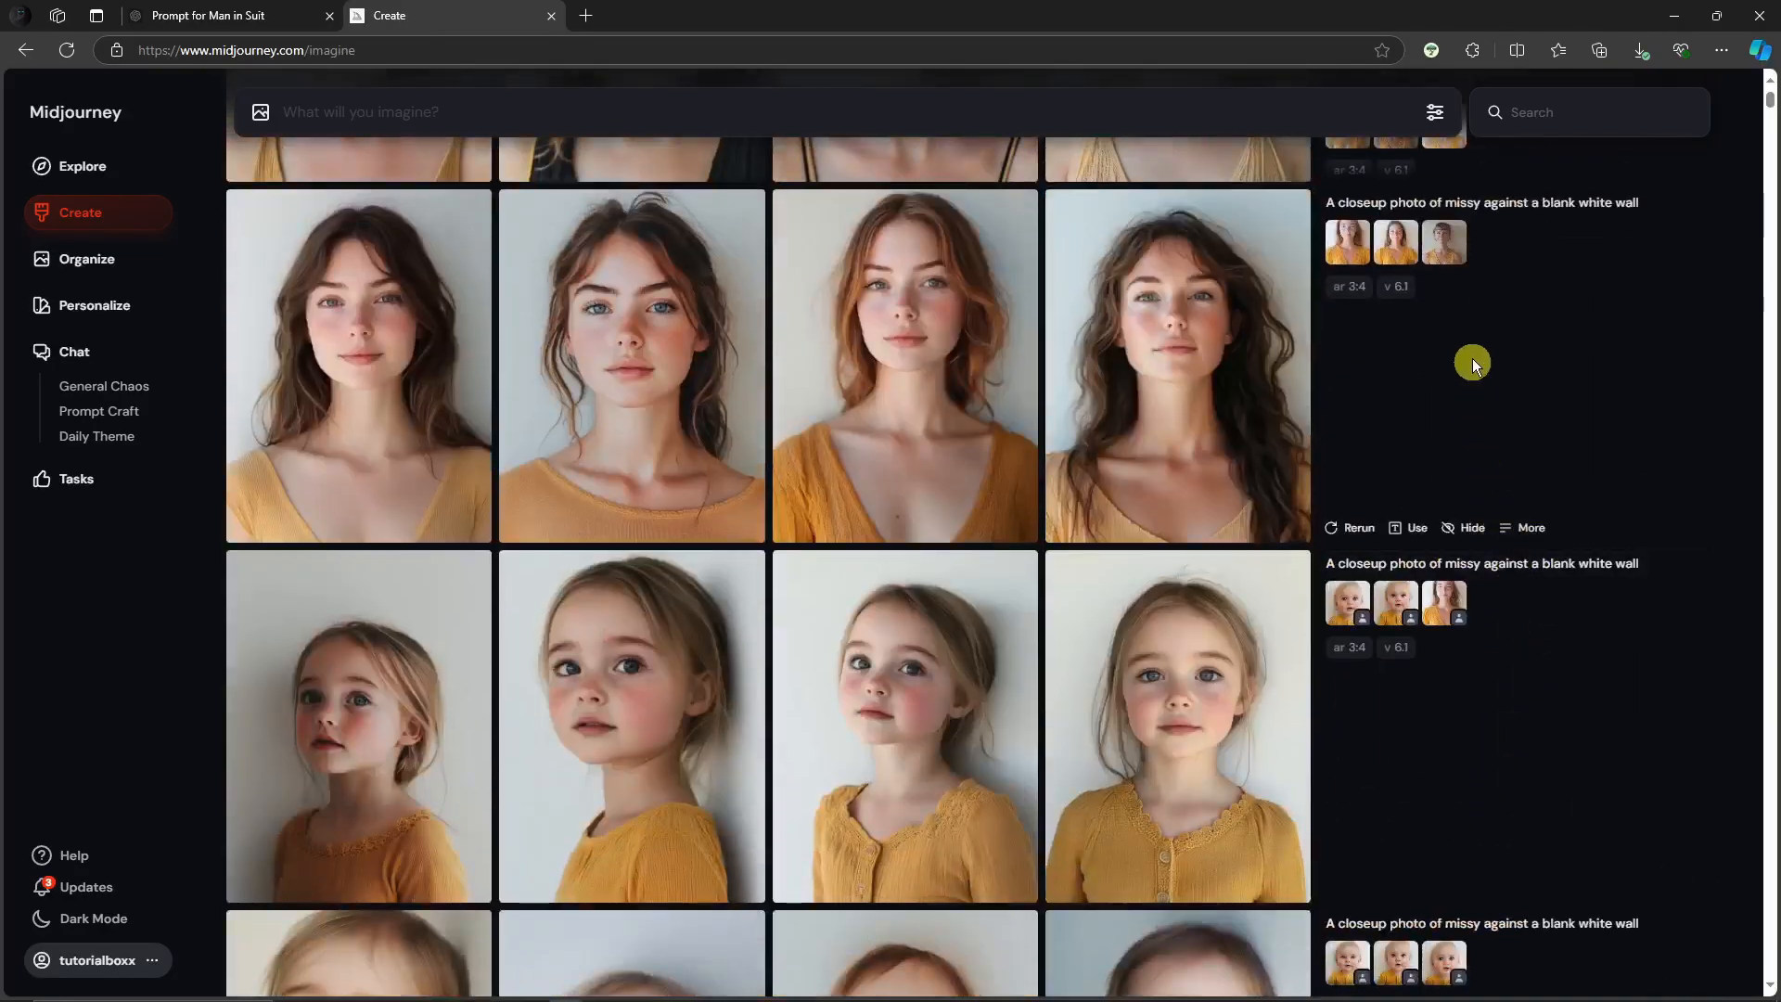
scroll(1517, 670, "down", 5)
scroll(1517, 670, "up", 2)
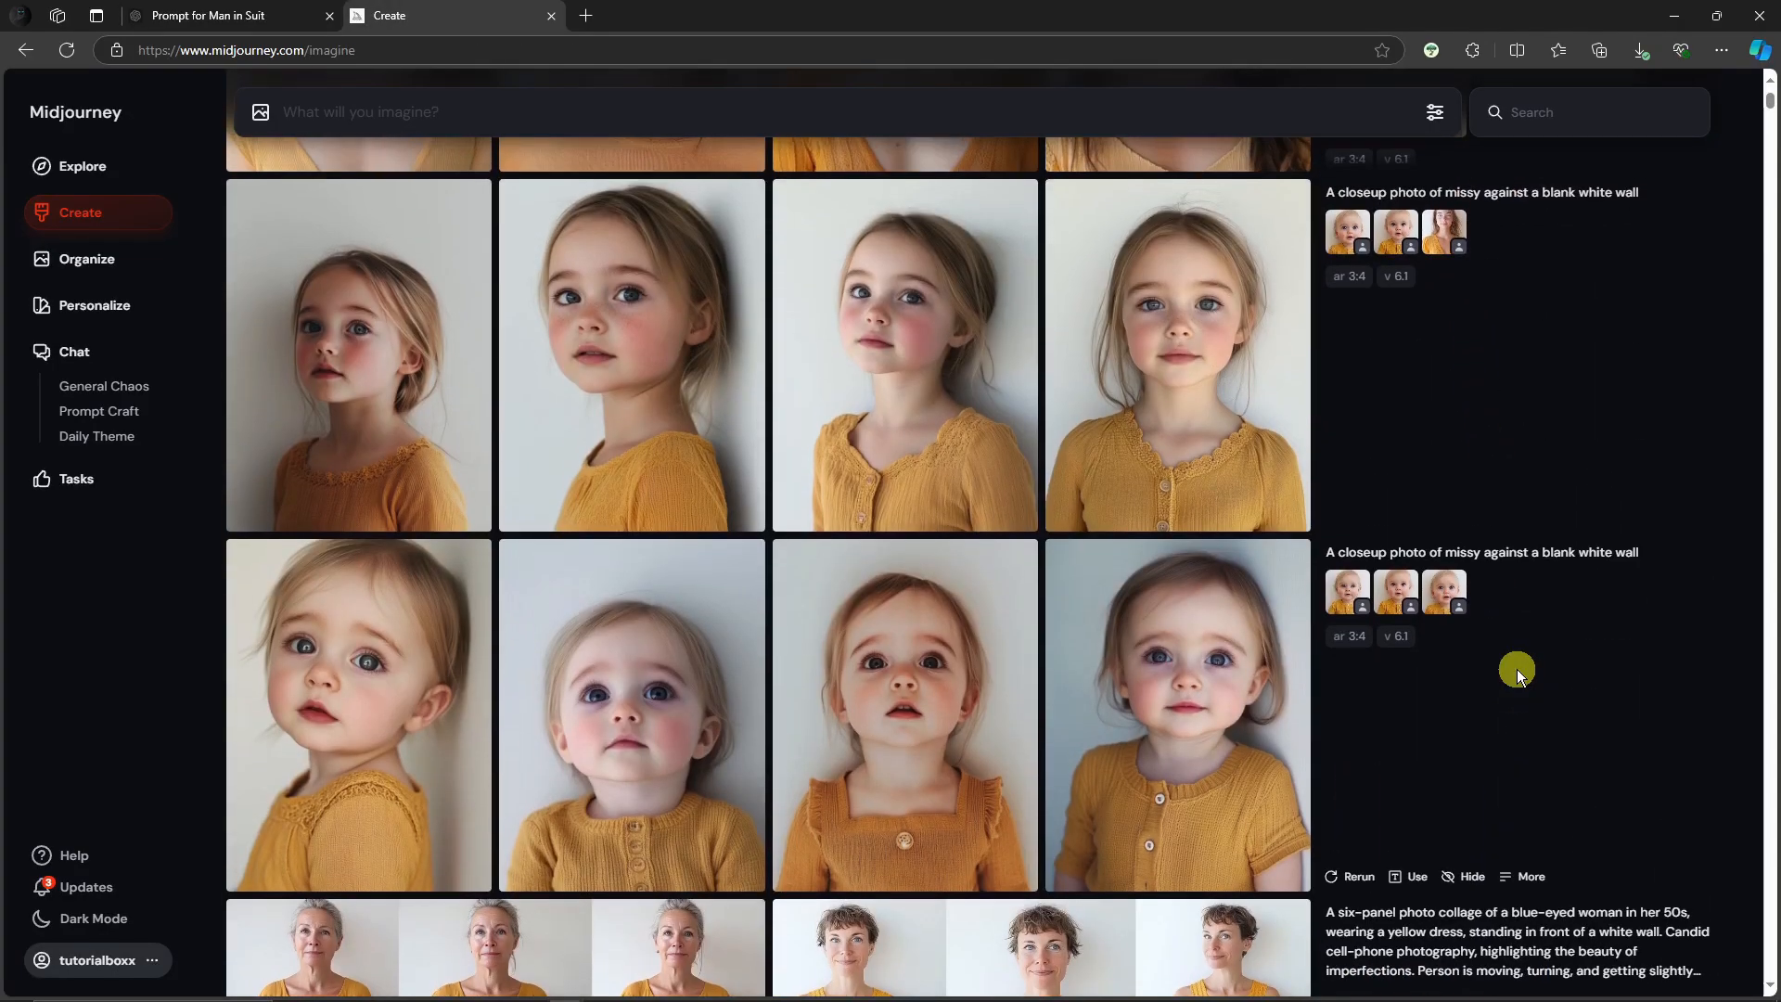
scroll(1516, 669, "up", 10)
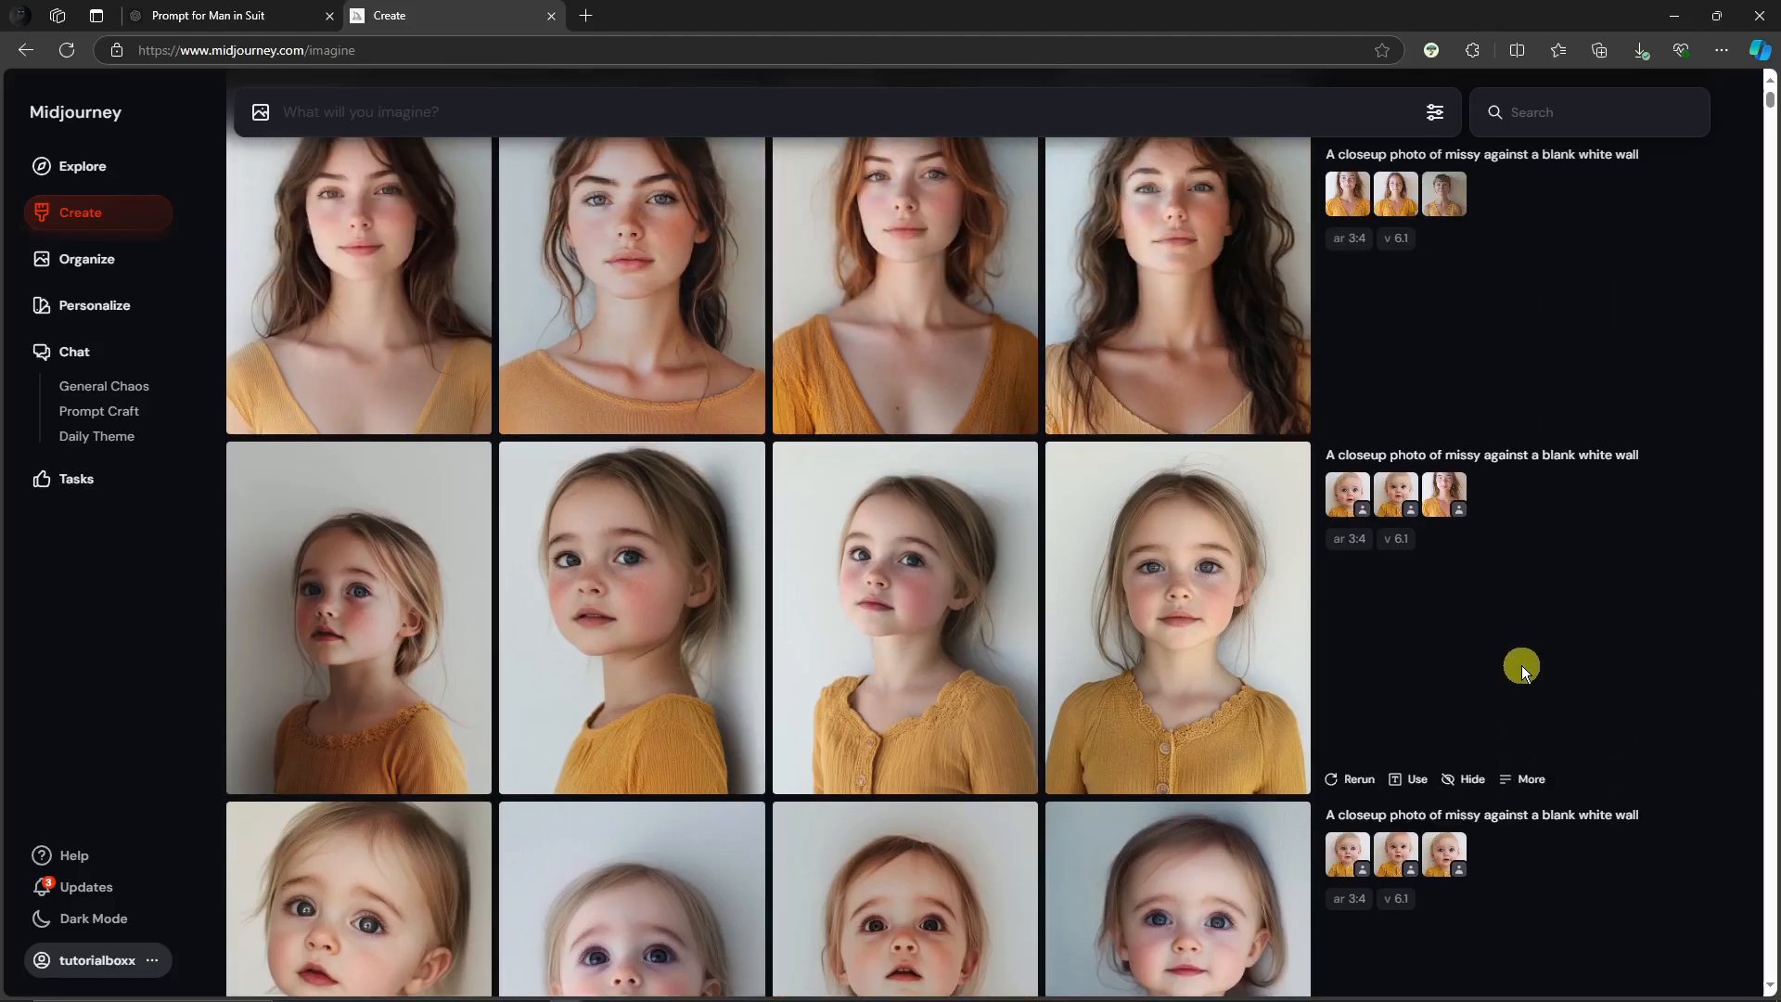
scroll(1522, 659, "up", 2)
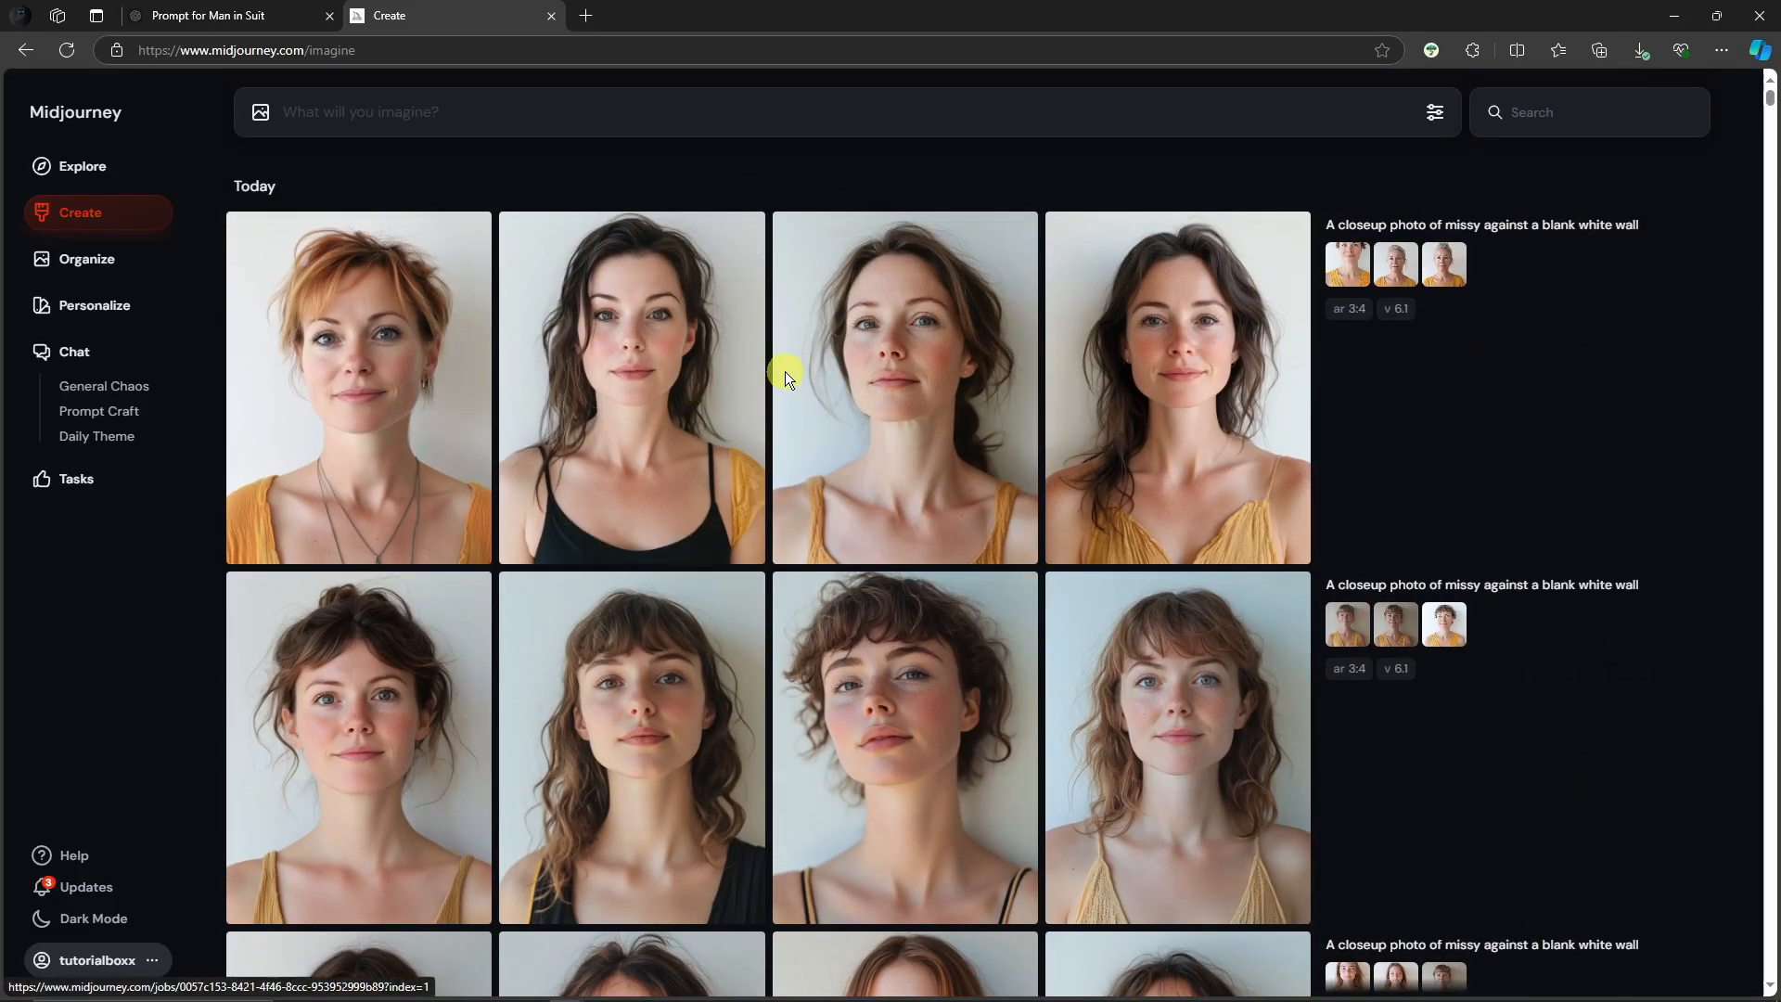
left_click(880, 364)
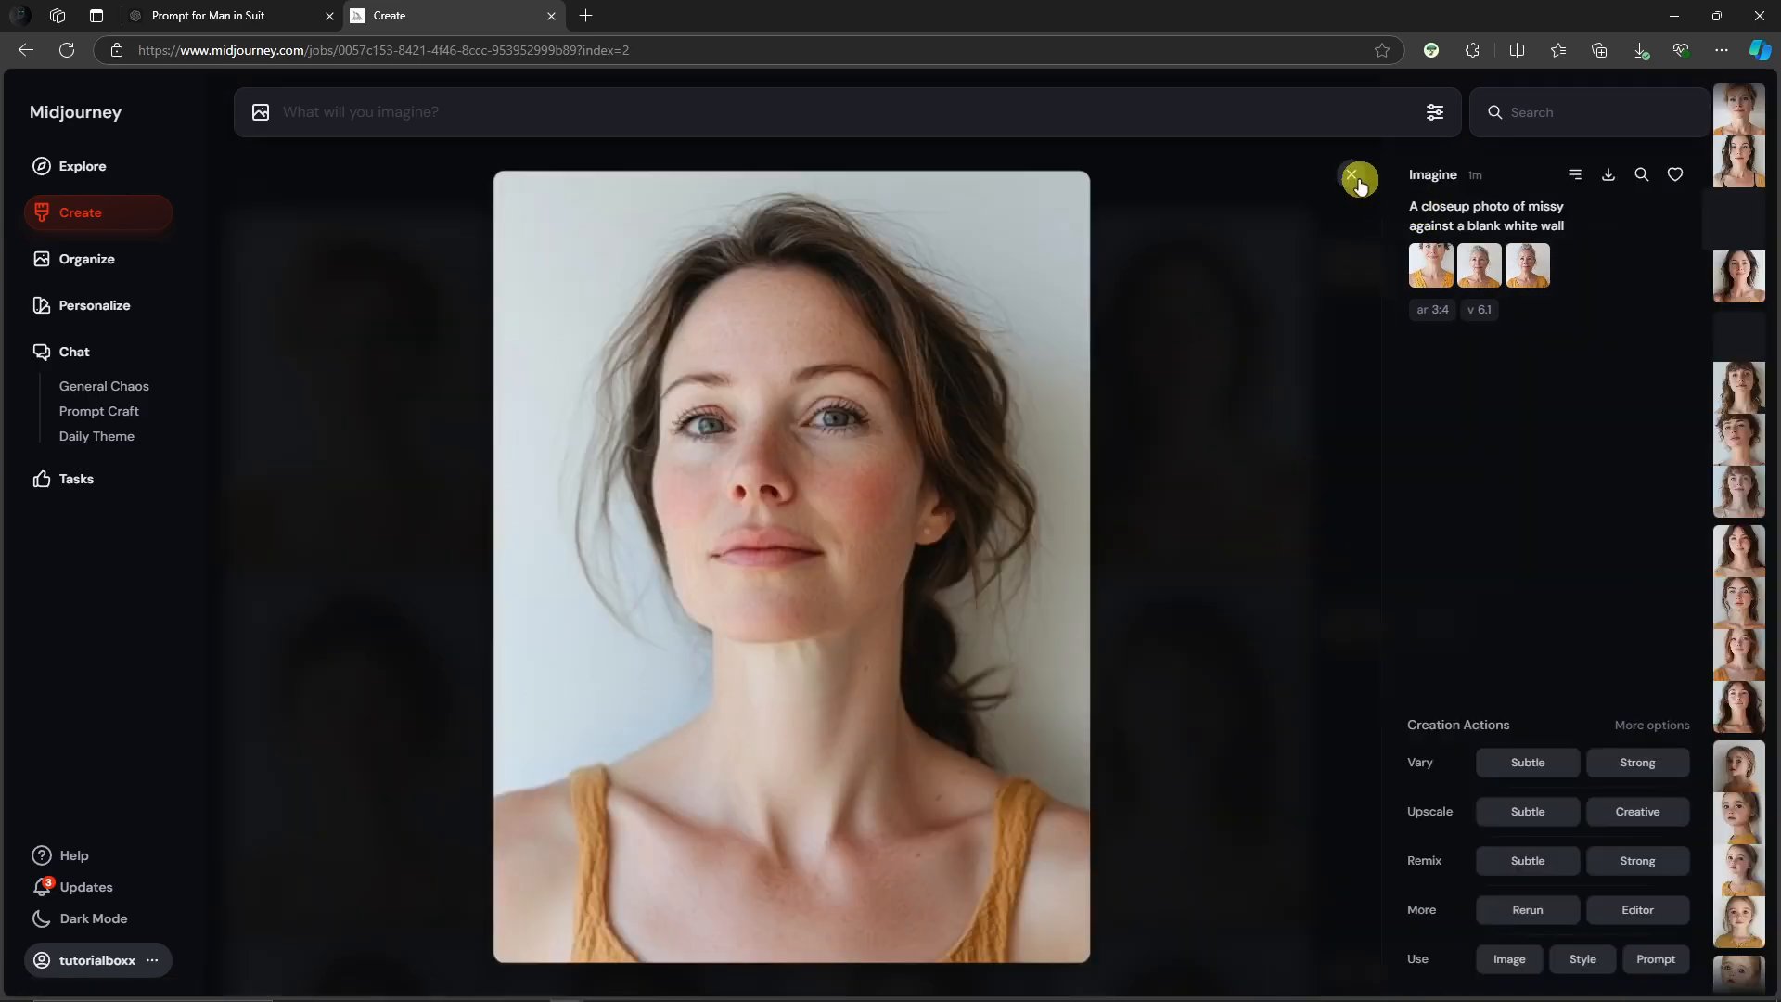
left_click(1351, 175)
Go back to the baby portraits, view them at full size, and return to the gallery.
scroll(768, 387, "down", 10)
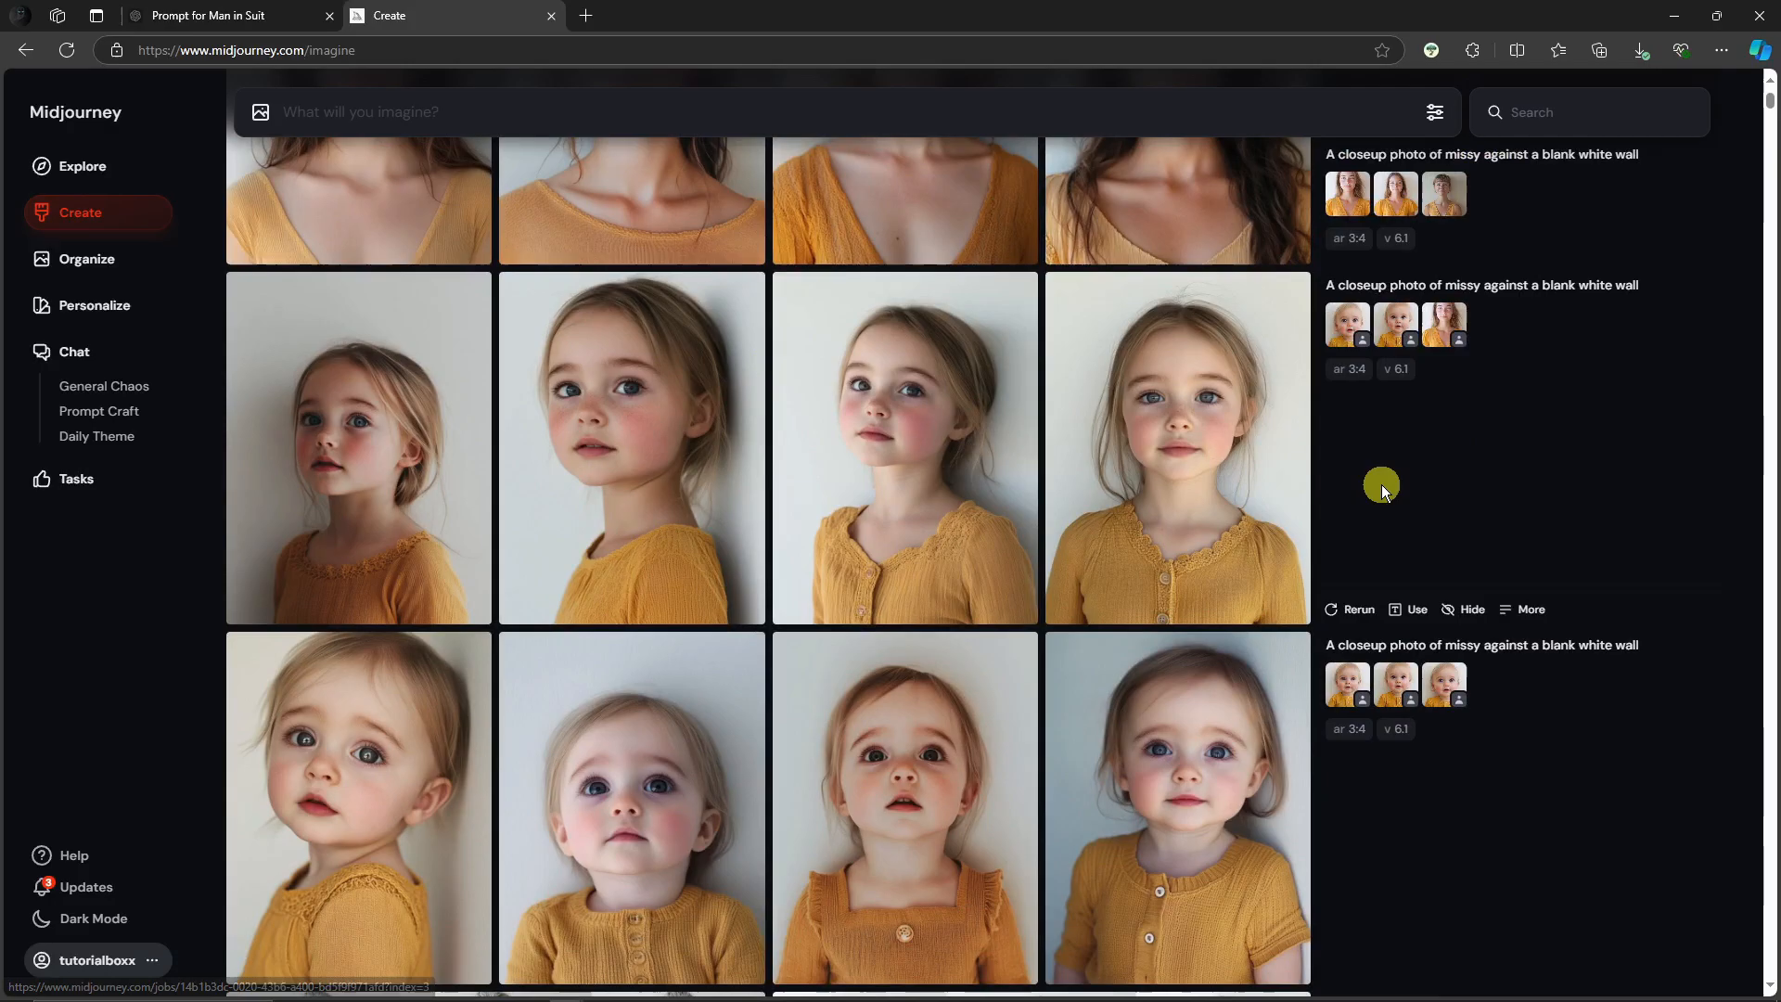
scroll(1382, 484, "down", 1)
scroll(1346, 589, "up", 1)
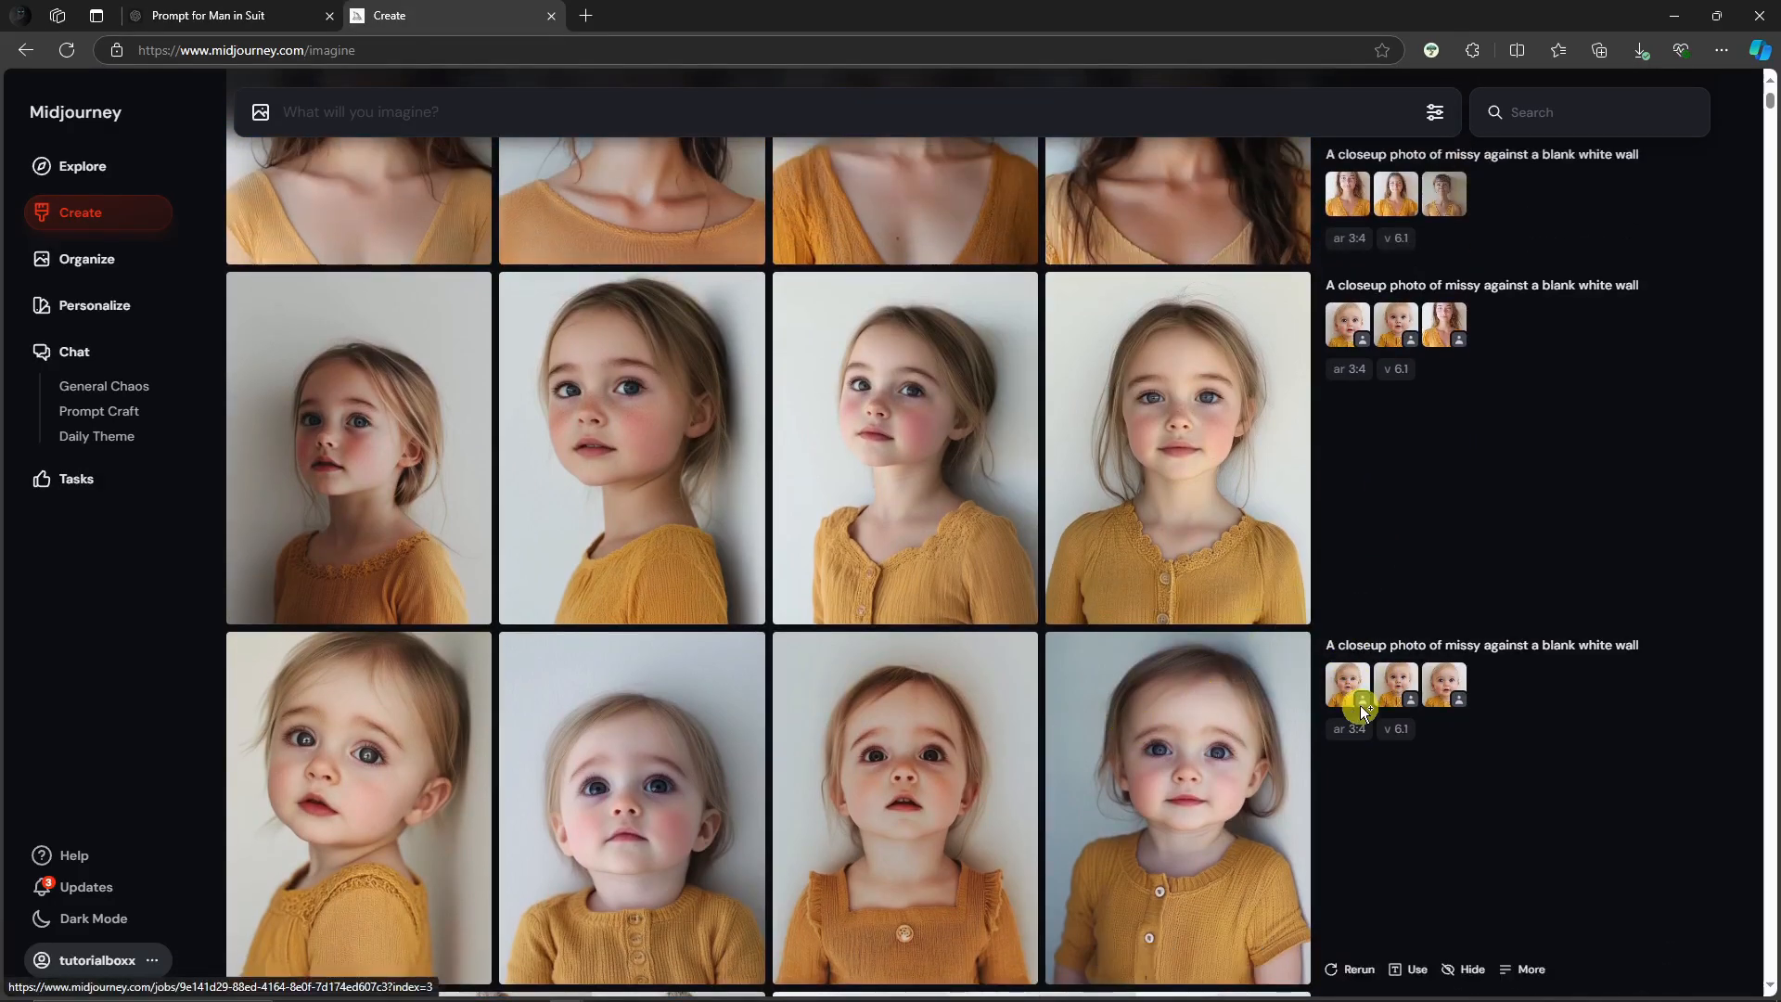
left_click(428, 789)
scroll(428, 789, "down", 3)
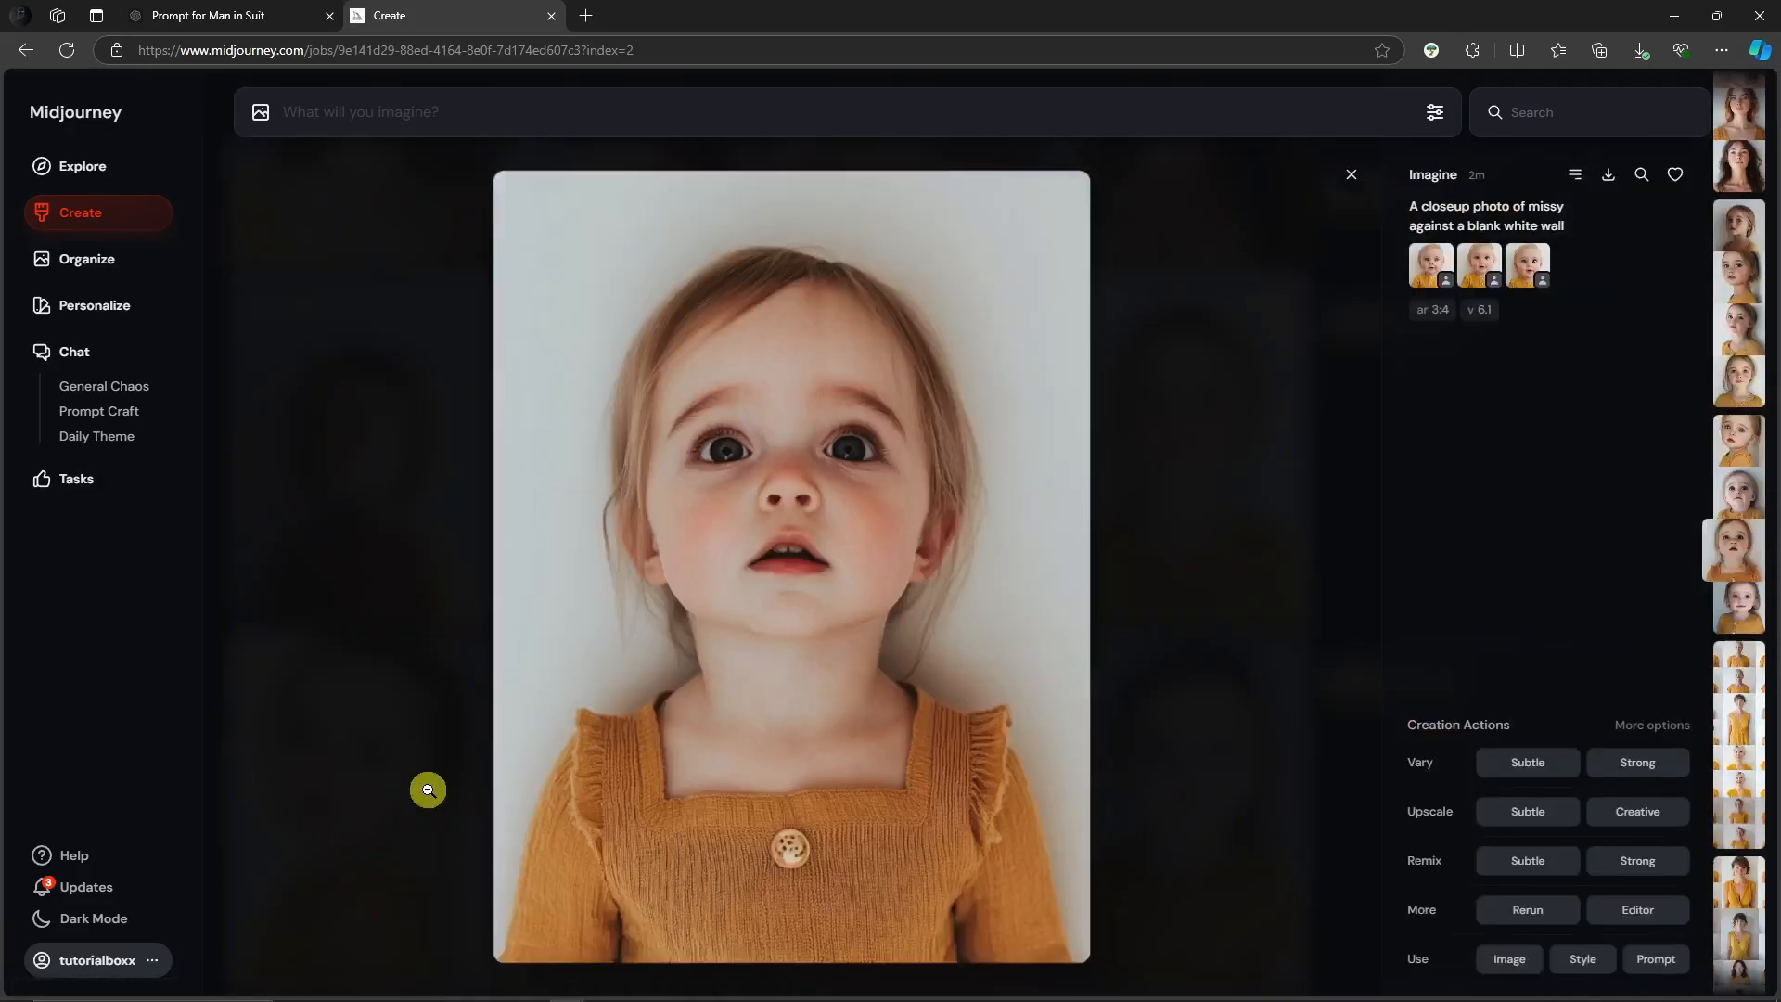
left_click(428, 789)
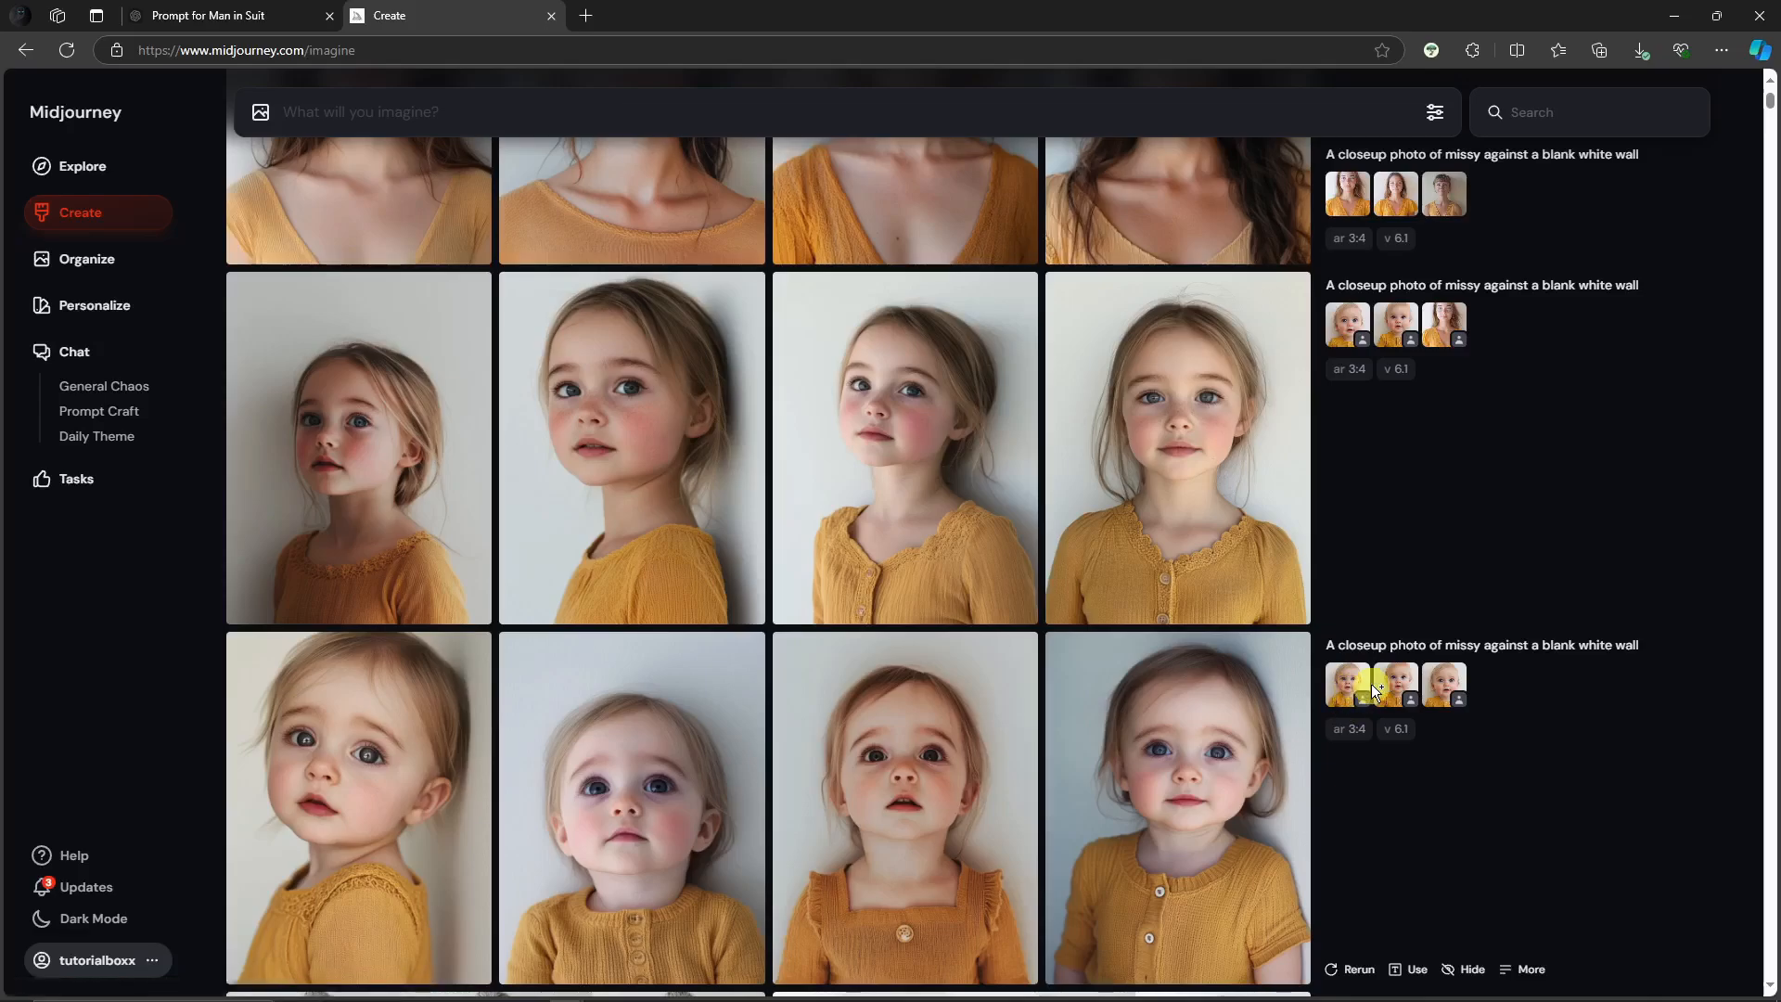
Open the fourth young girl portrait, inspect its third reference image enlarged, and close the portrait.
left_click(1143, 395)
left_click(1533, 265)
left_click(1297, 336)
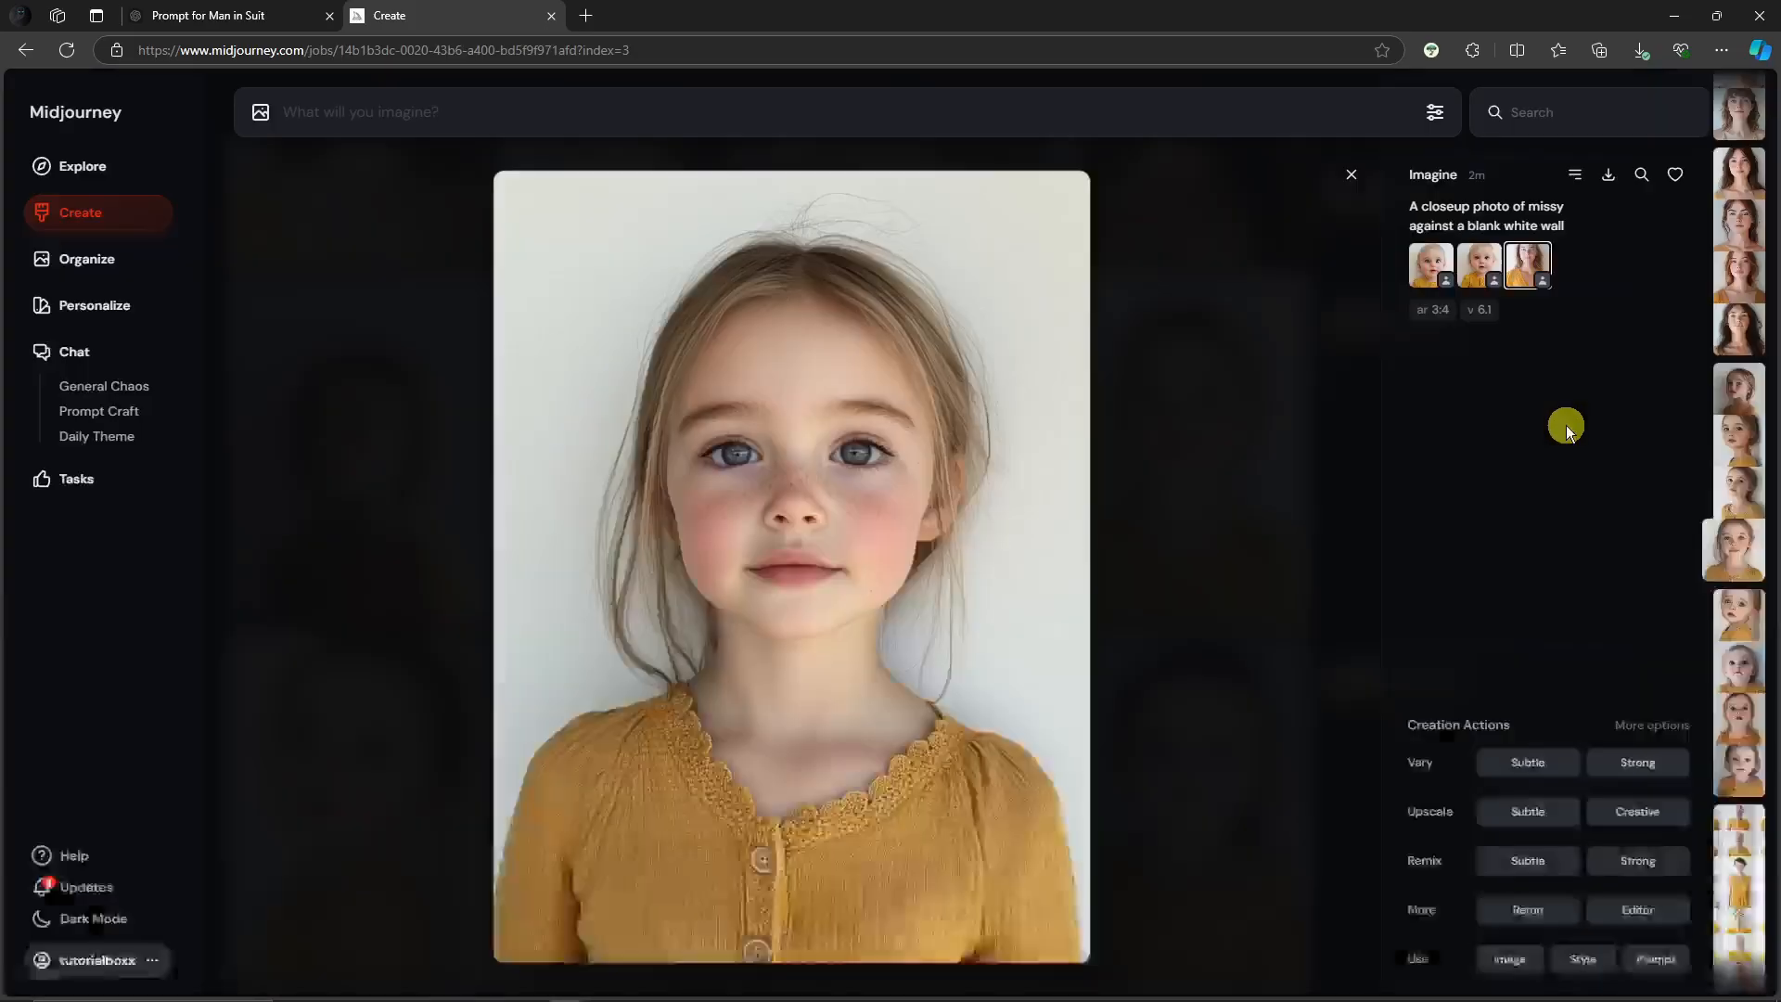
left_click(1572, 430)
View the red-haired woman's portrait and its third reference image enlarged, then look through the adult portrait sets in the gallery.
scroll(1323, 610, "up", 5)
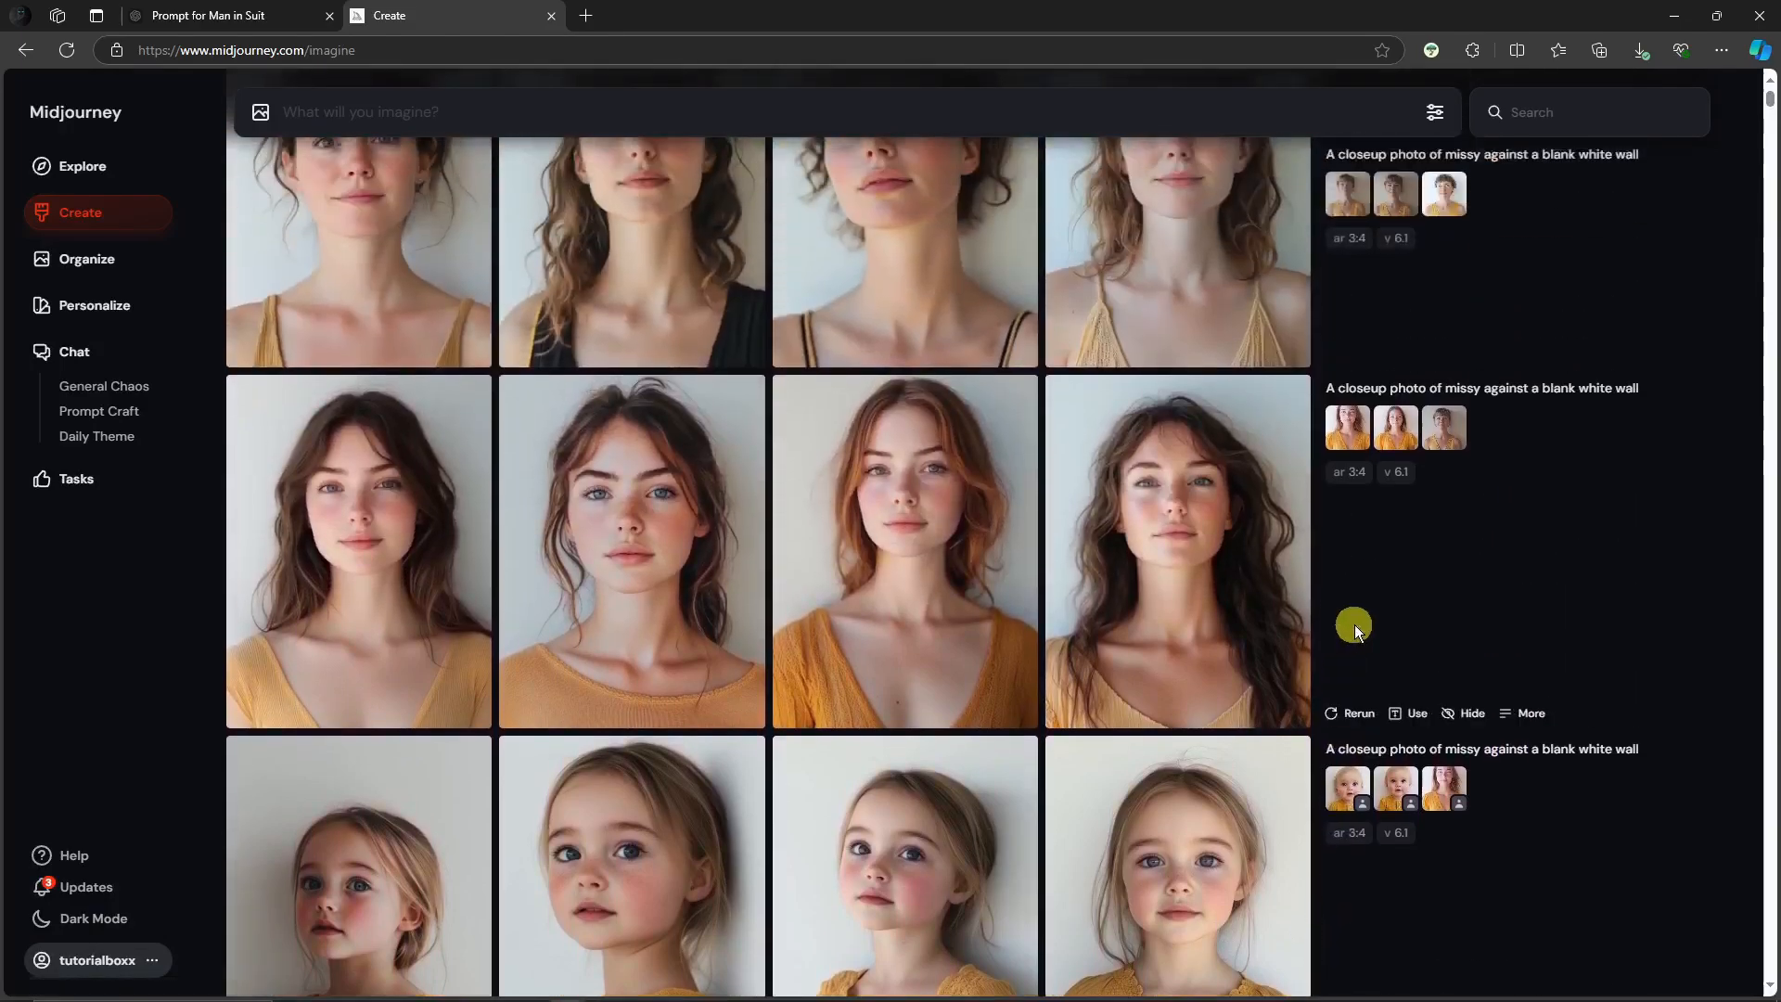
left_click(1360, 436)
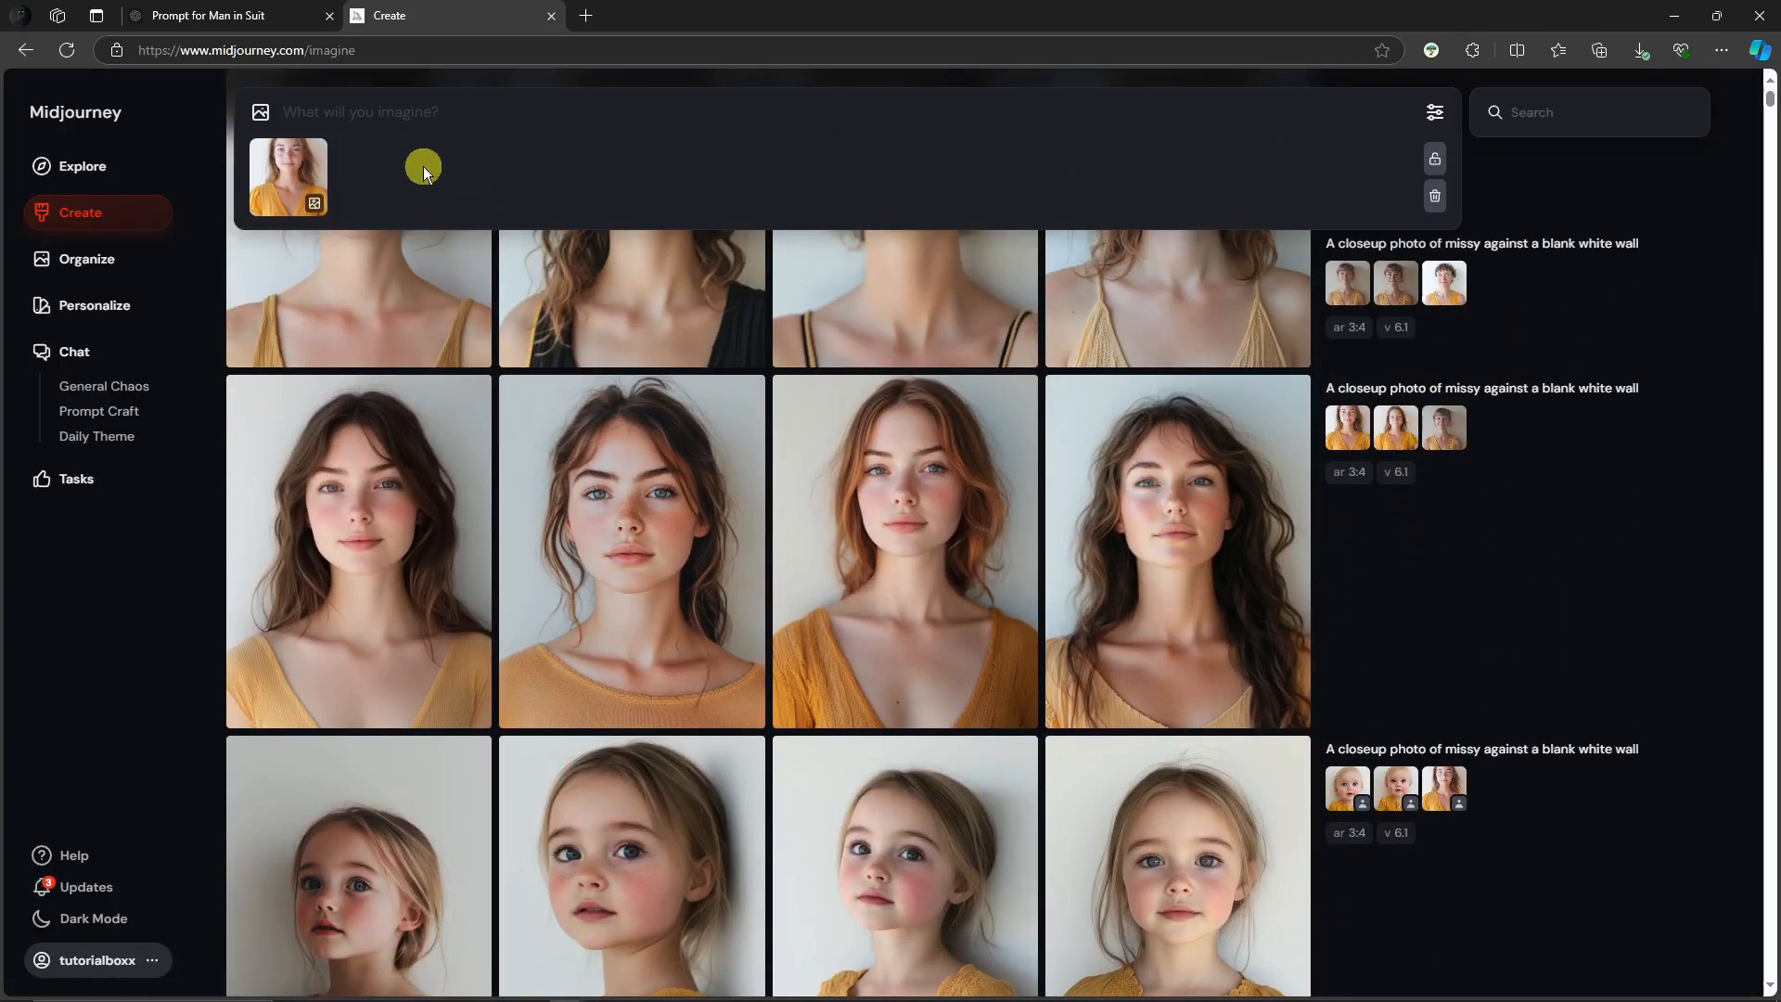
left_click(982, 513)
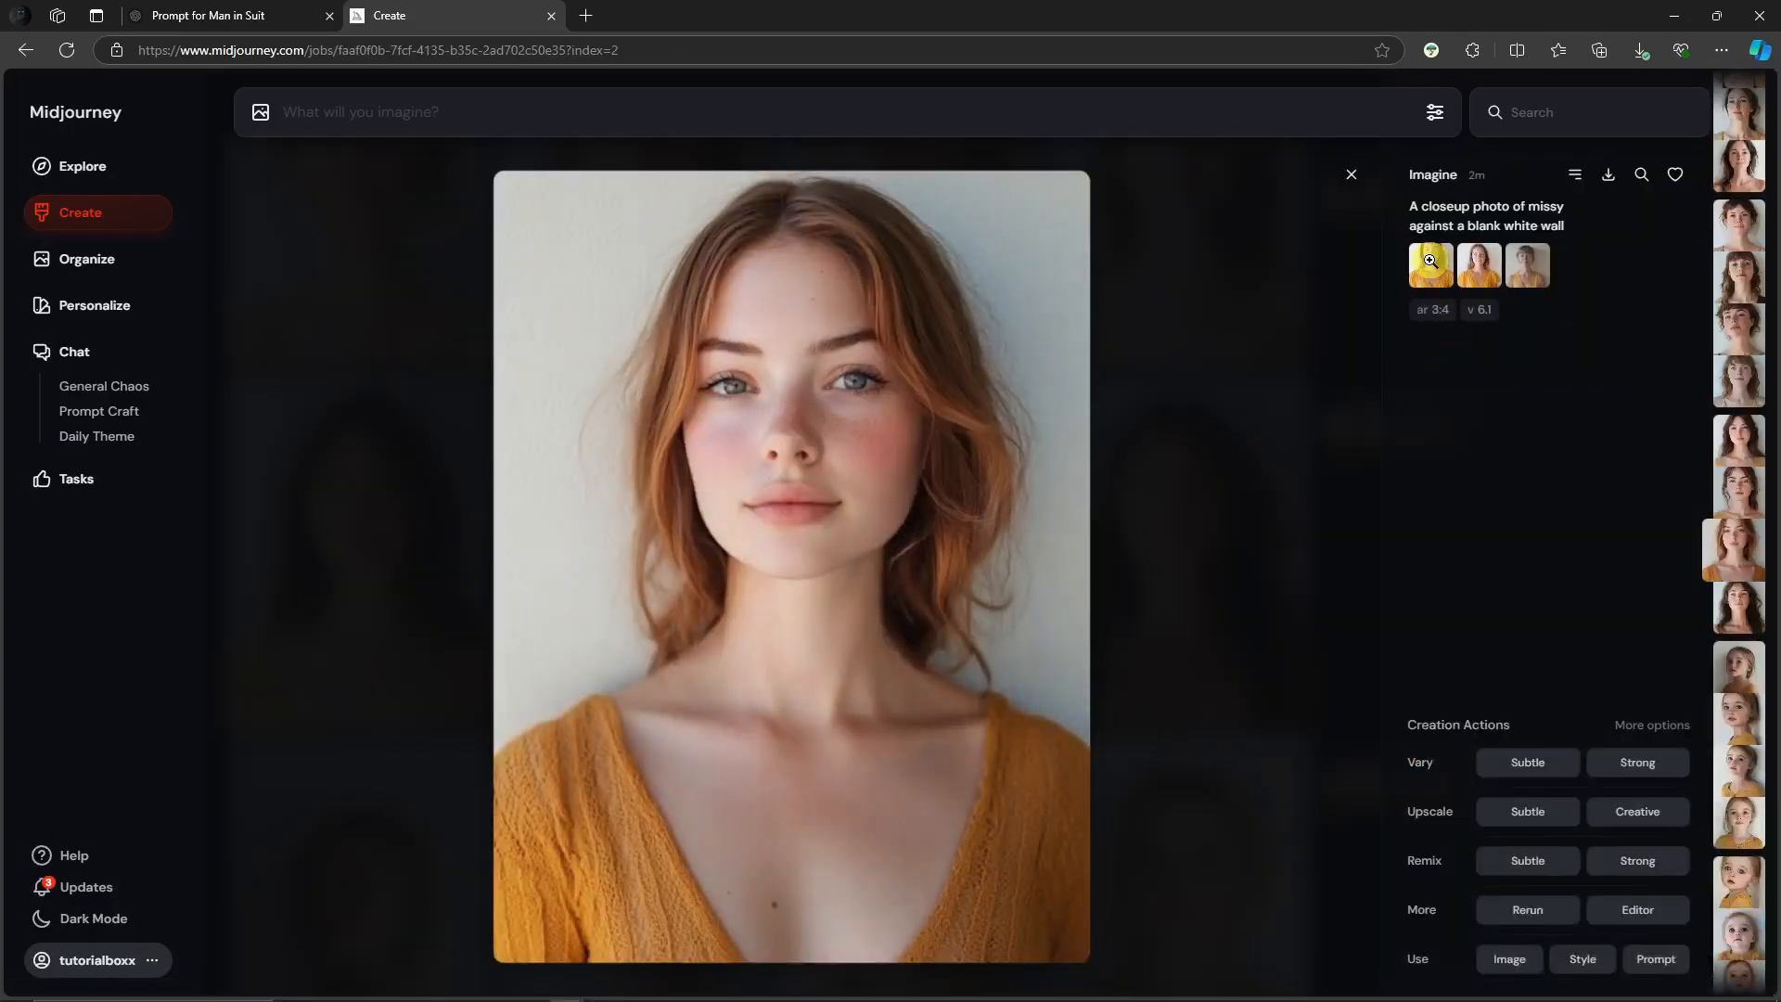
left_click(1529, 266)
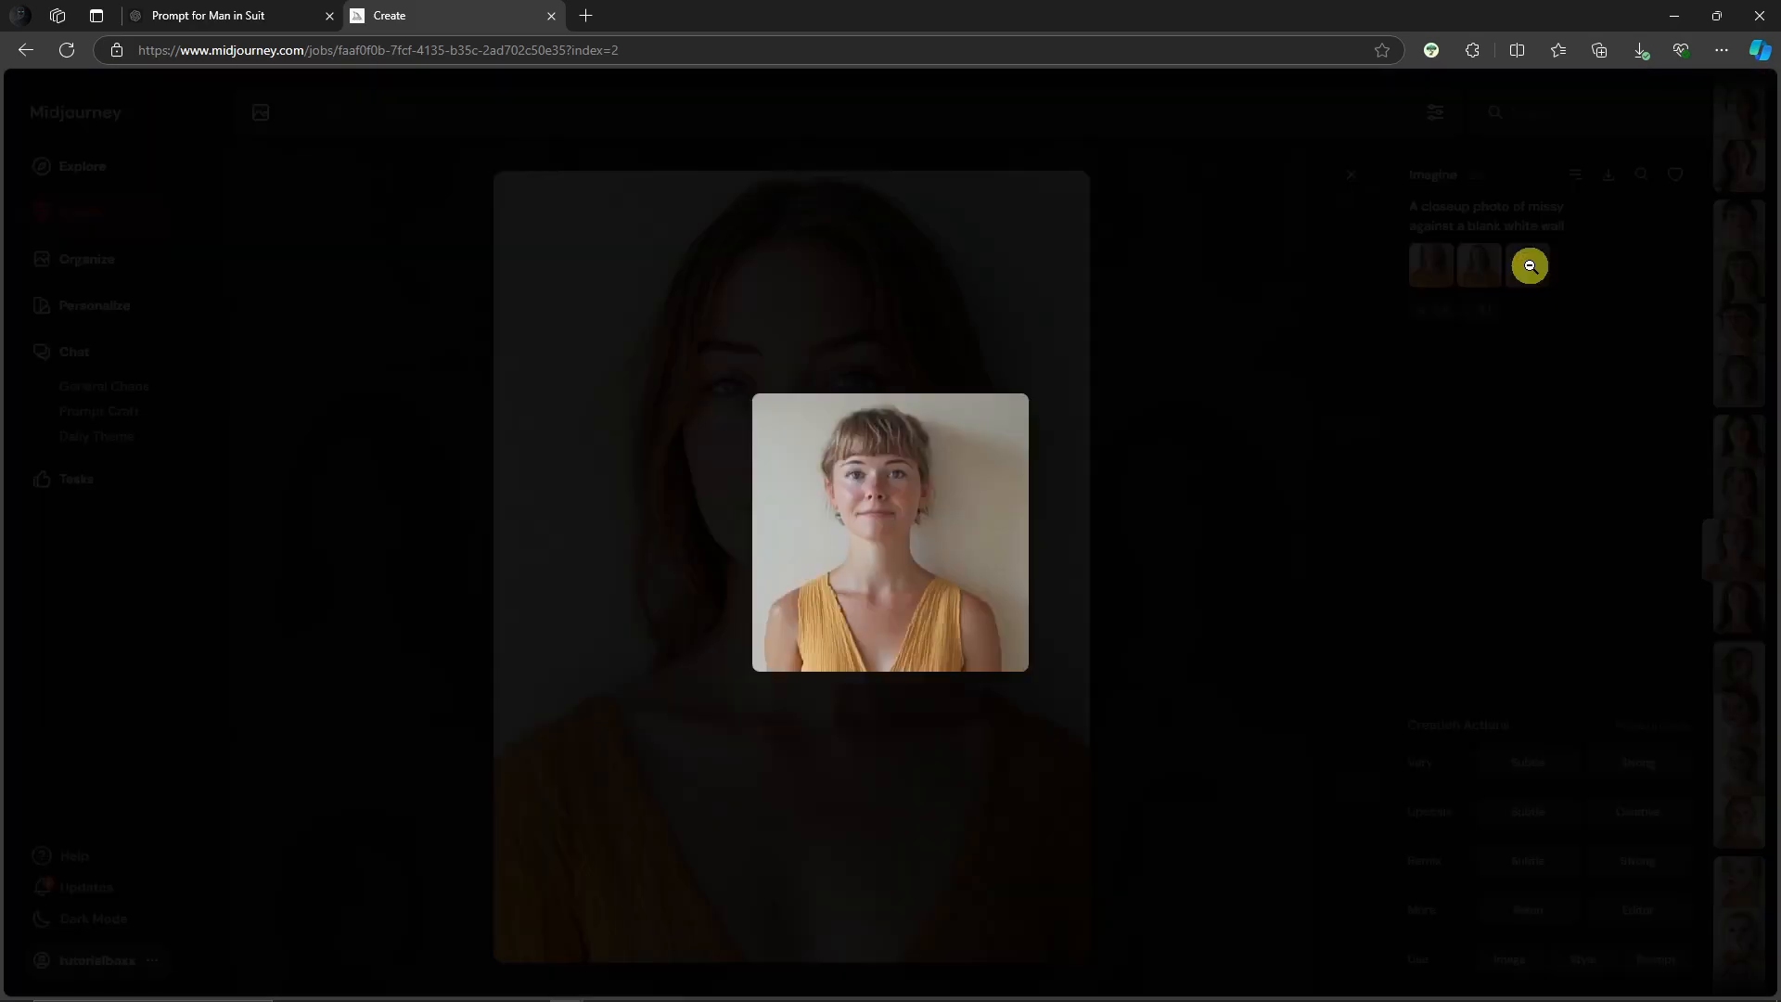
left_click(1061, 504)
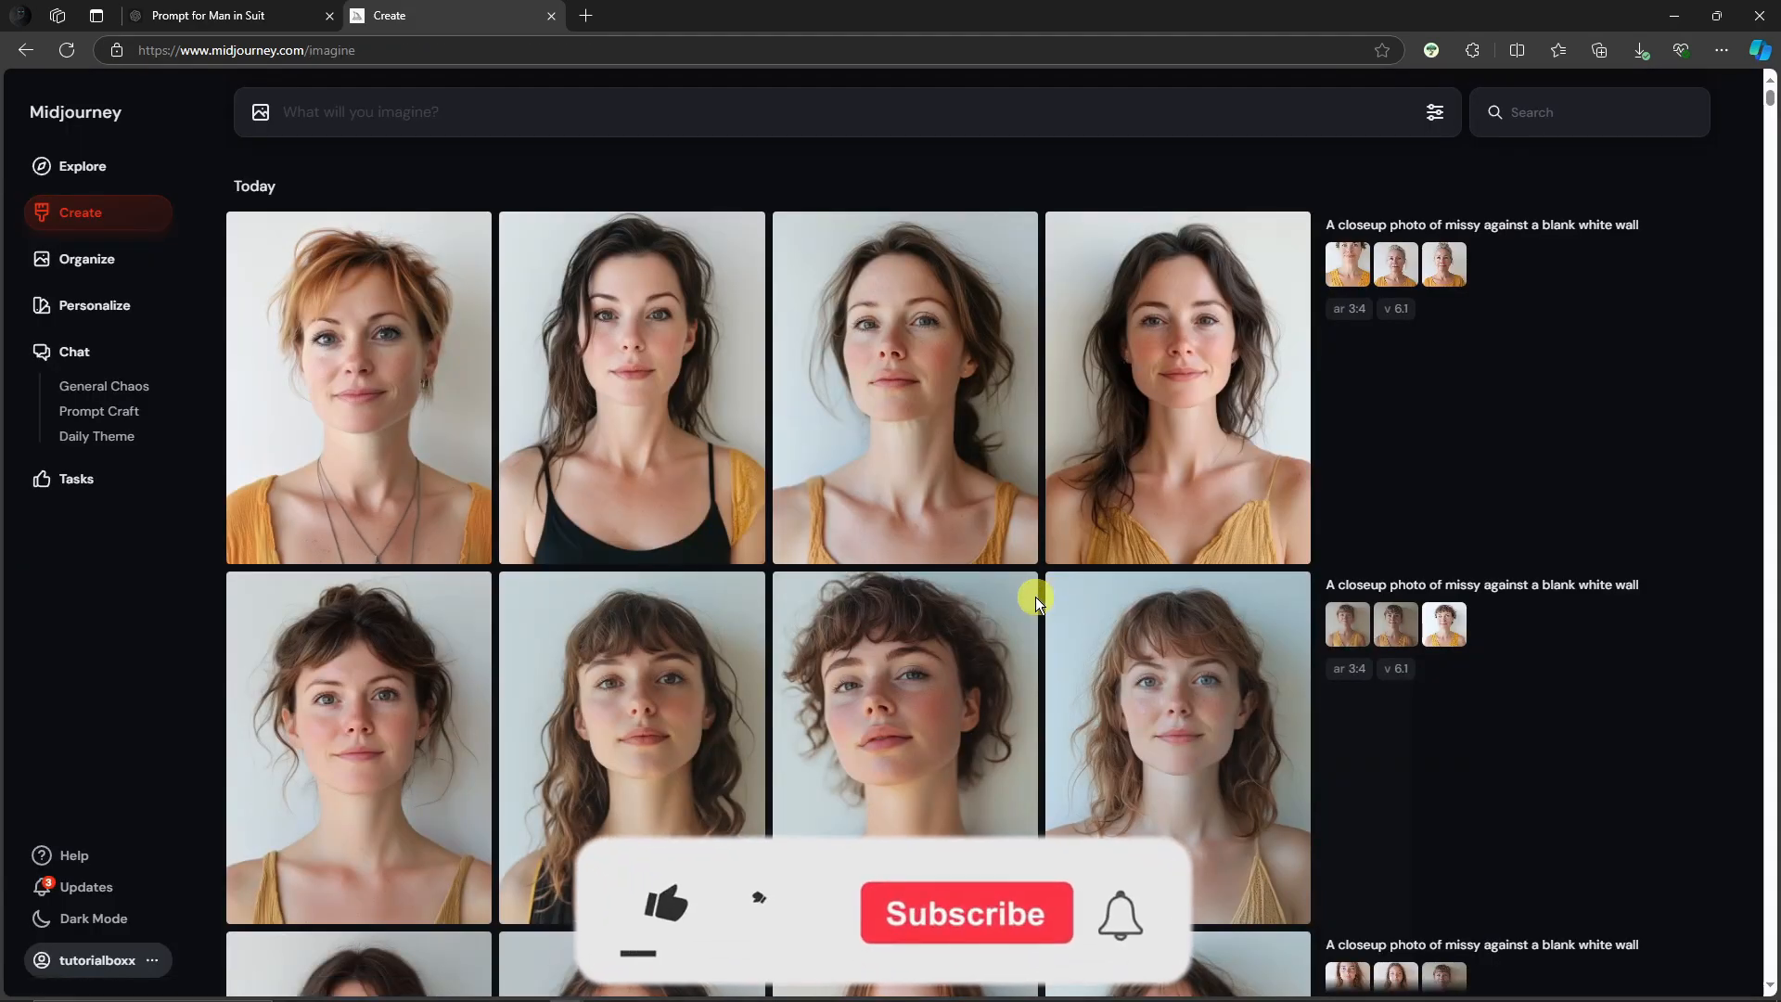
scroll(1060, 598, "down", 5)
scroll(1062, 610, "down", 5)
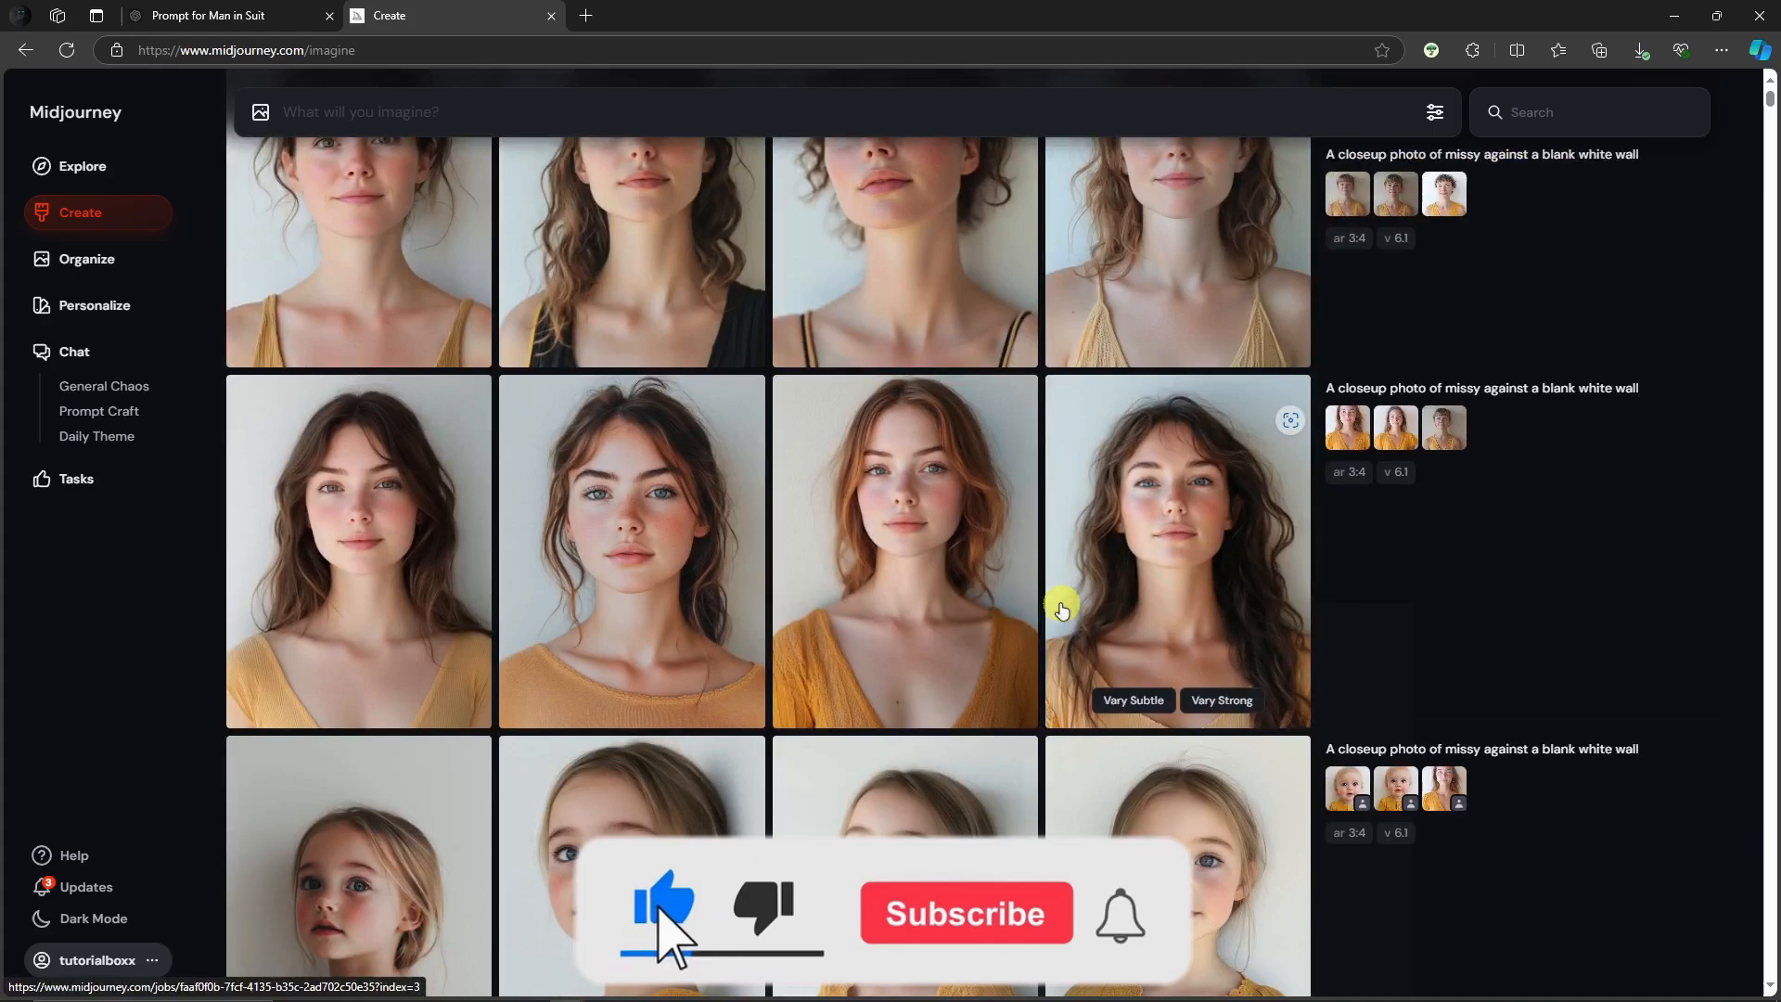